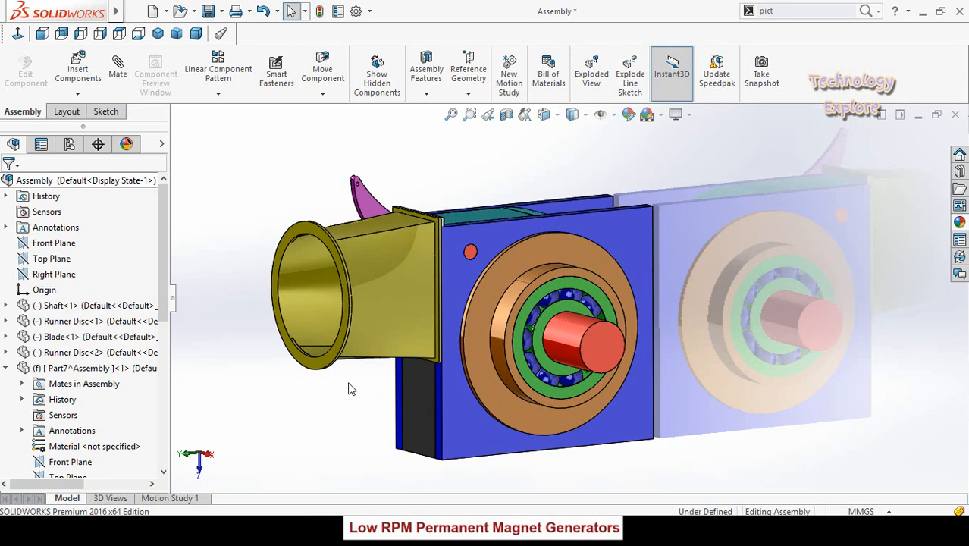
Step: Explode the turbine assembly with its saved exploded view ExplView1 and inspect the separated components
scroll(410, 382, "up", 3)
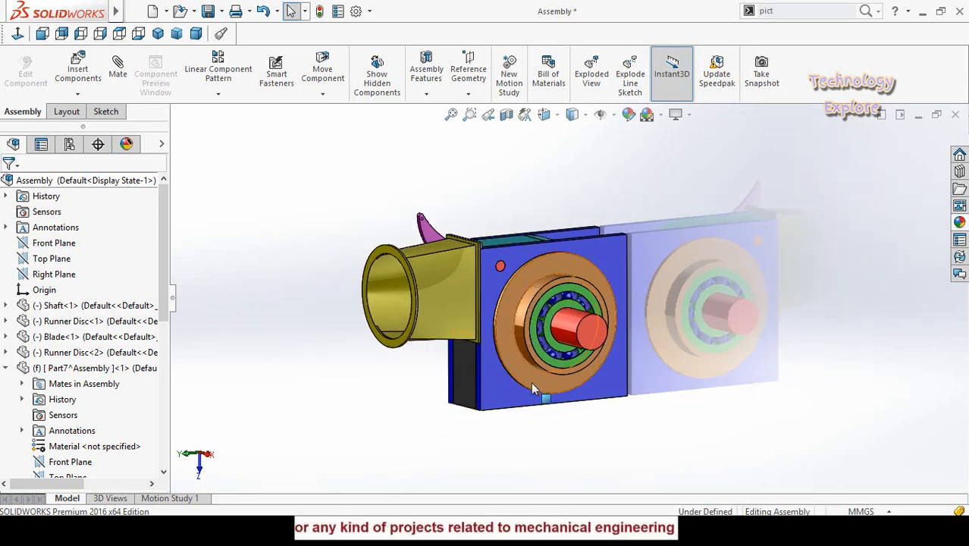
scroll(494, 380, "down", 1)
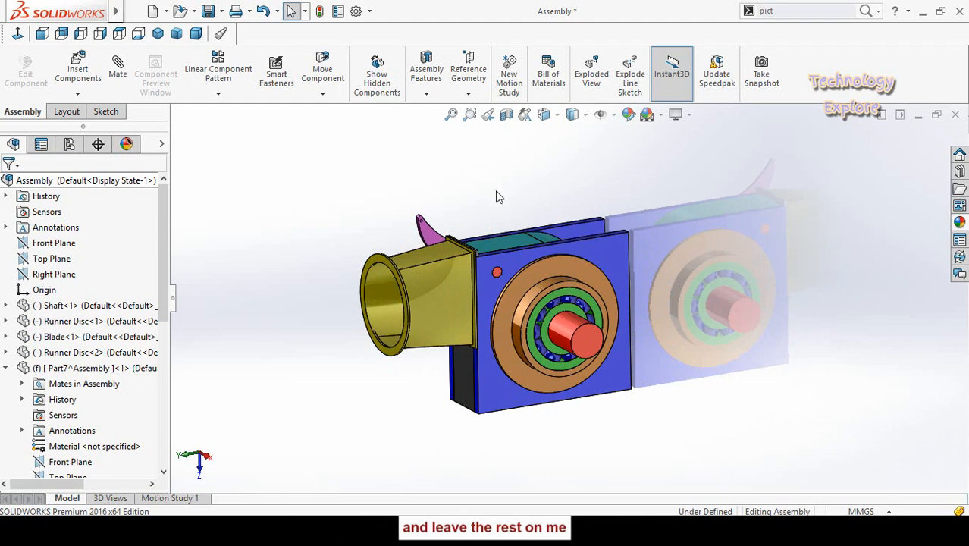
middle_click_drag(461, 217, 570, 191)
left_click(69, 144)
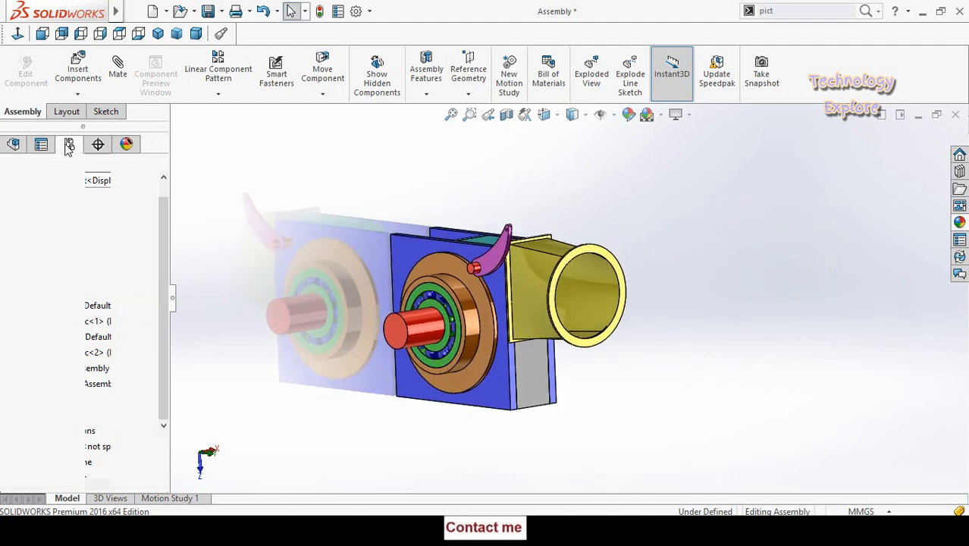
double_click(82, 194)
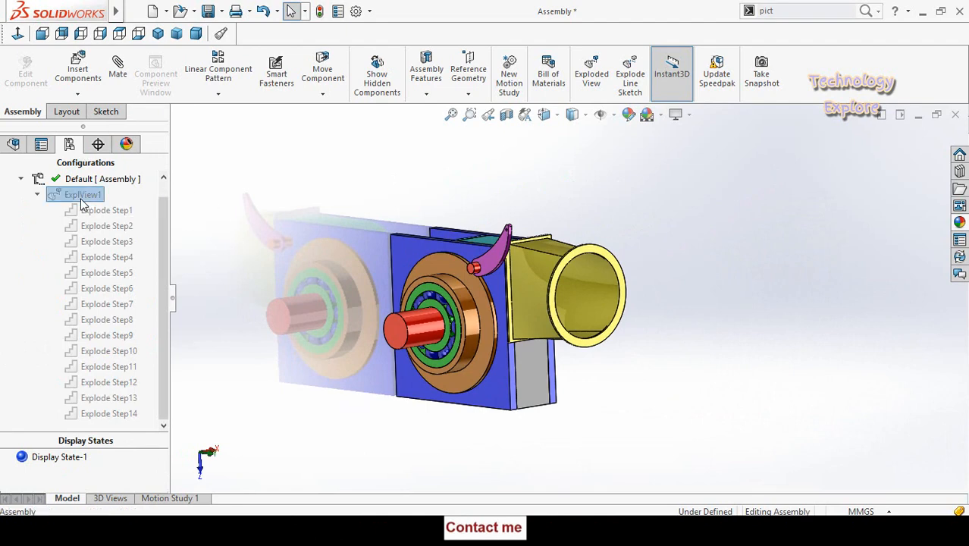
middle_click_drag(402, 258, 470, 433)
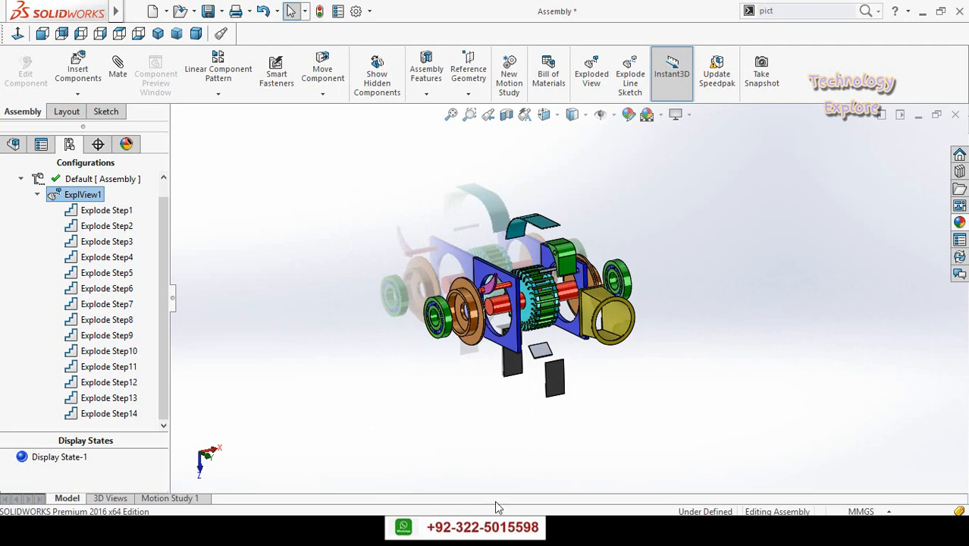
Step: Switch to the Movies & TV player to watch the turbine's explode animation, close it and inspect the exploded assembly
left_click(394, 529)
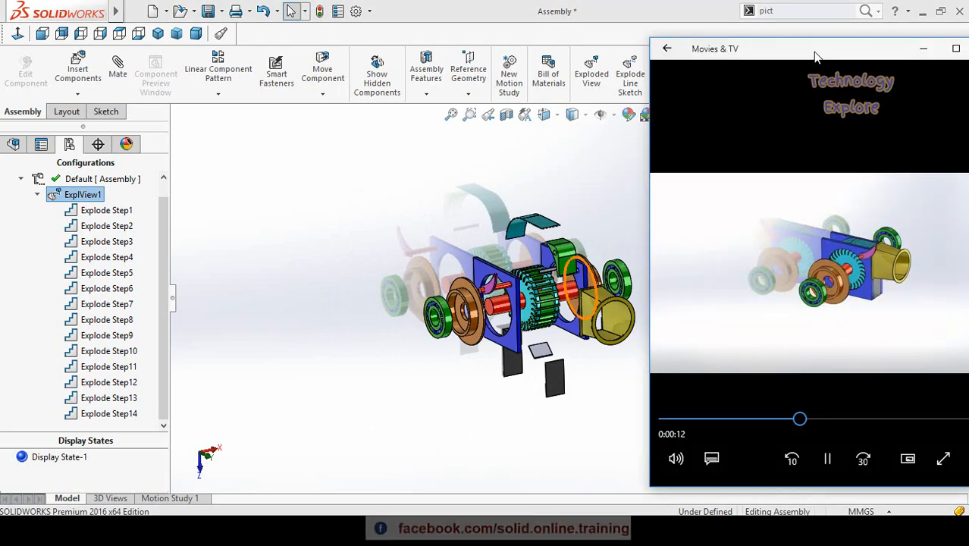
left_click_drag(814, 54, 792, 58)
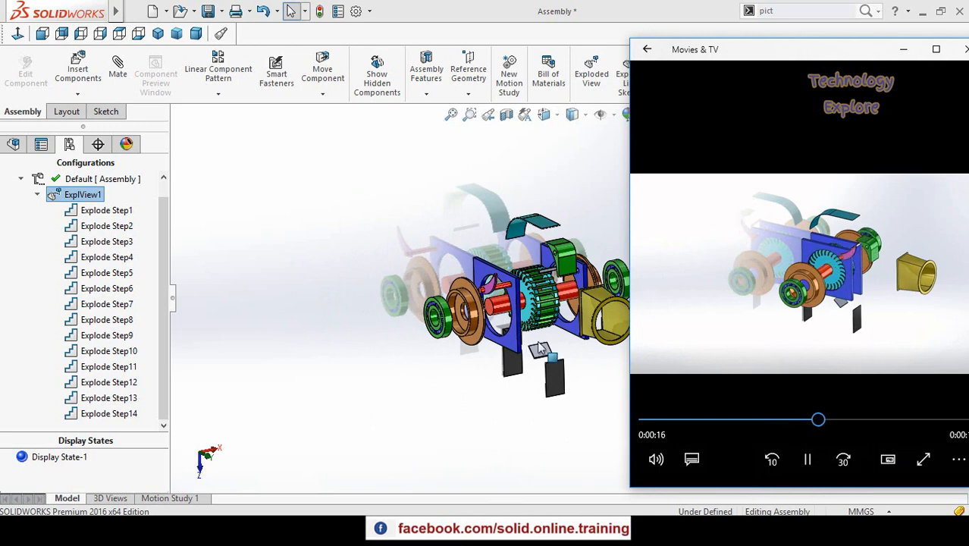
left_click_drag(785, 51, 699, 50)
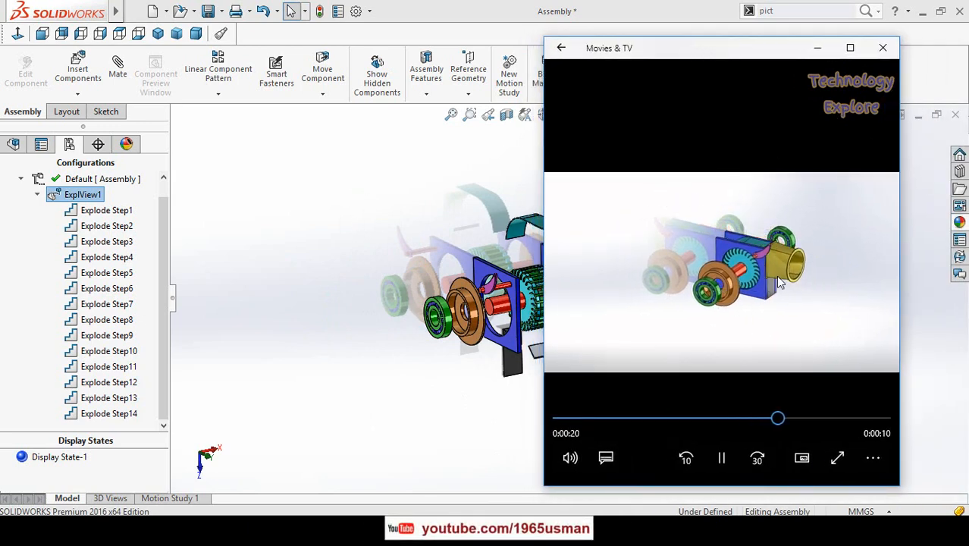
left_click(882, 49)
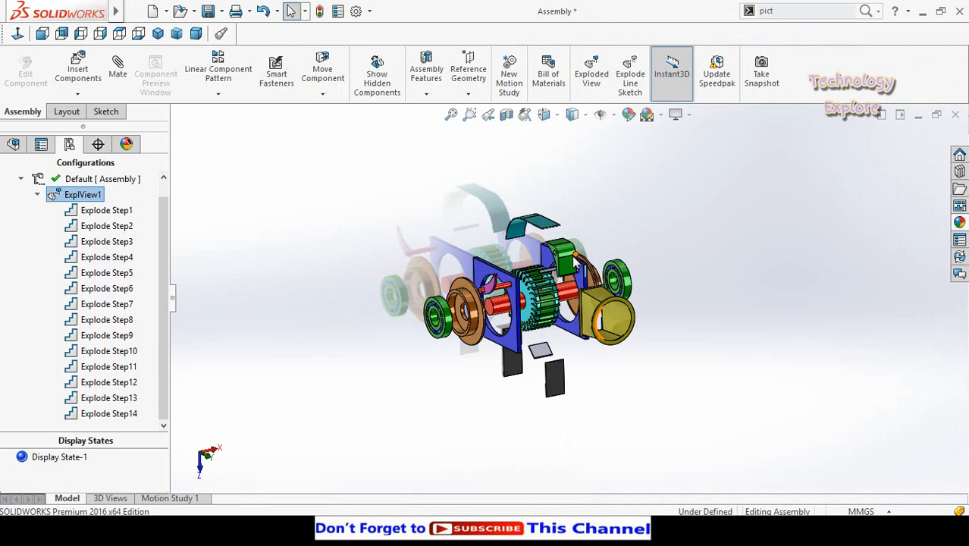
middle_click_drag(575, 265, 494, 257)
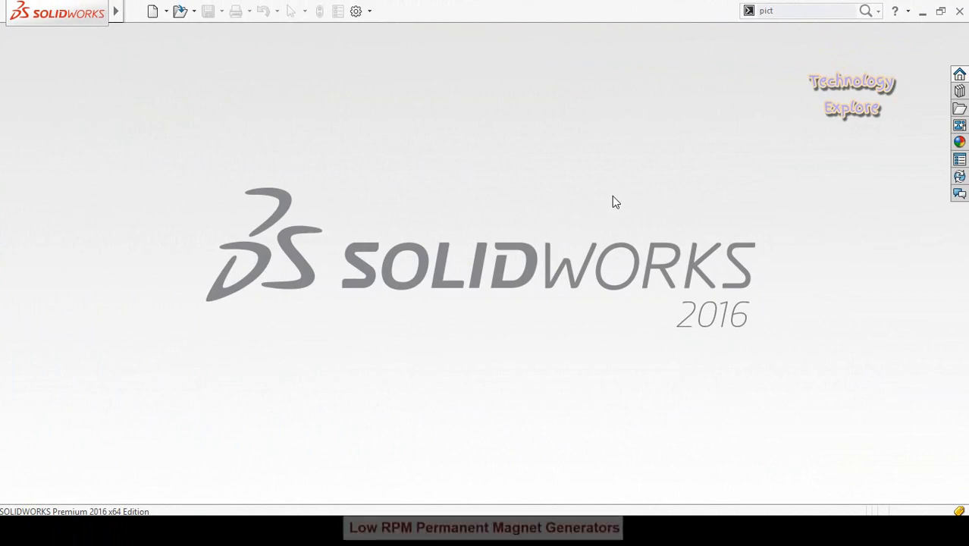
Step: Create a new folder on the Windows desktop named Cross Flow Turbine 6kW
left_click(922, 13)
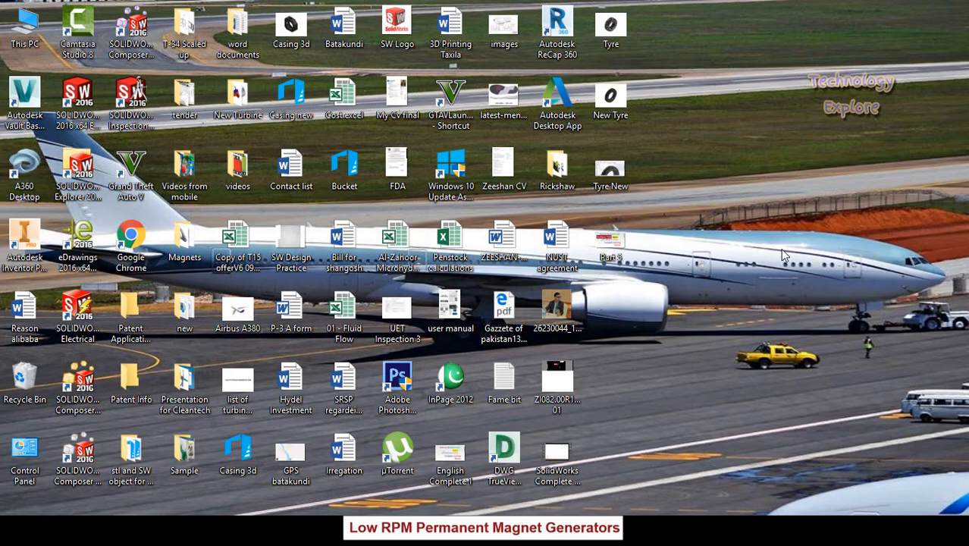
right_click(685, 254)
mouse_move(759, 402)
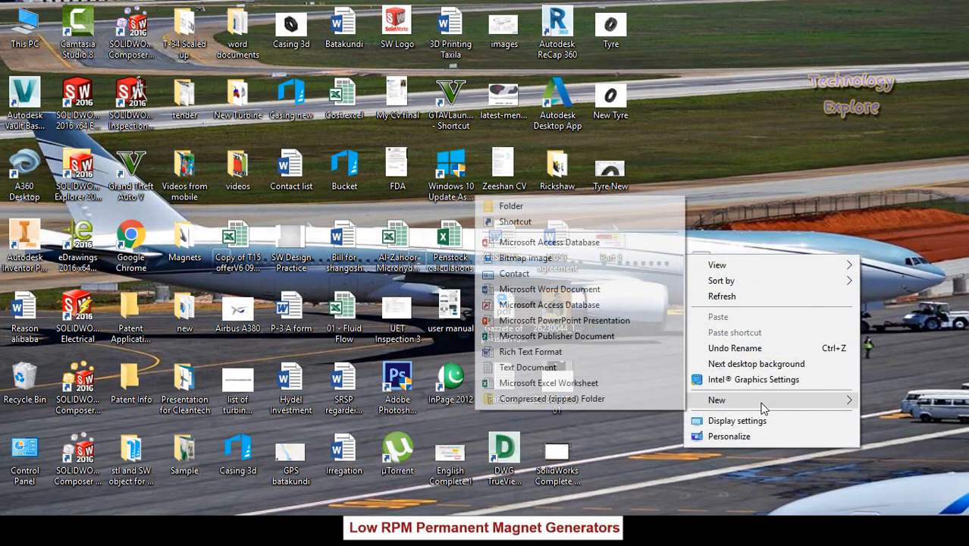
left_click(513, 205)
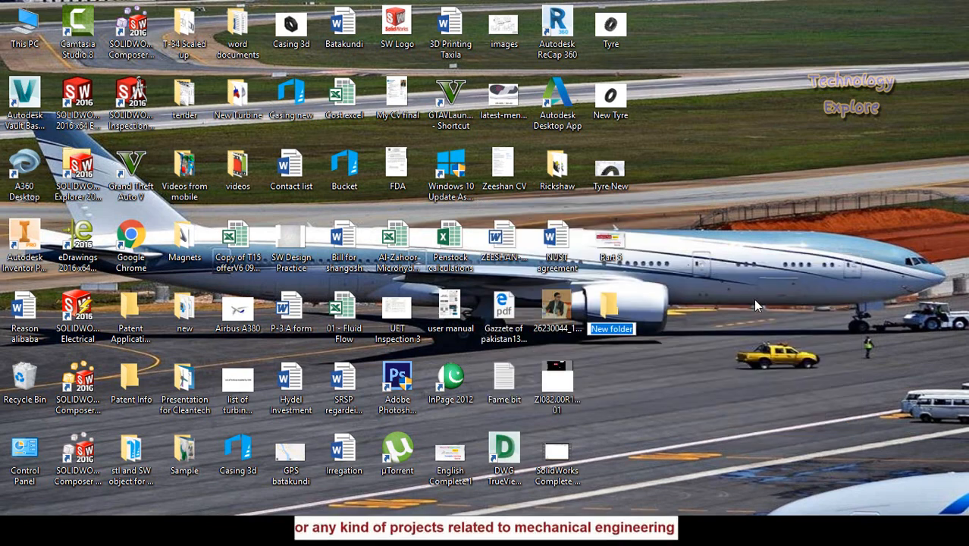
type("Cr")
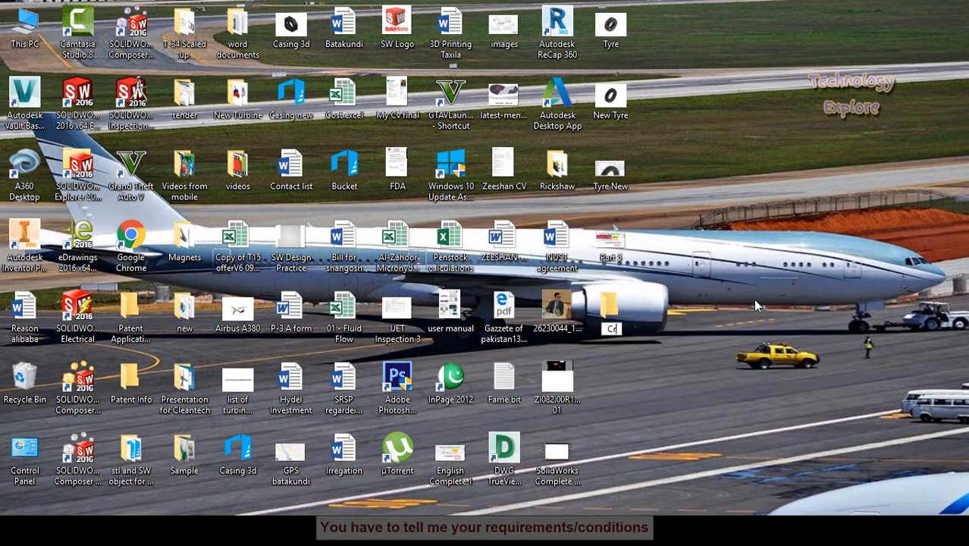
type("oss F")
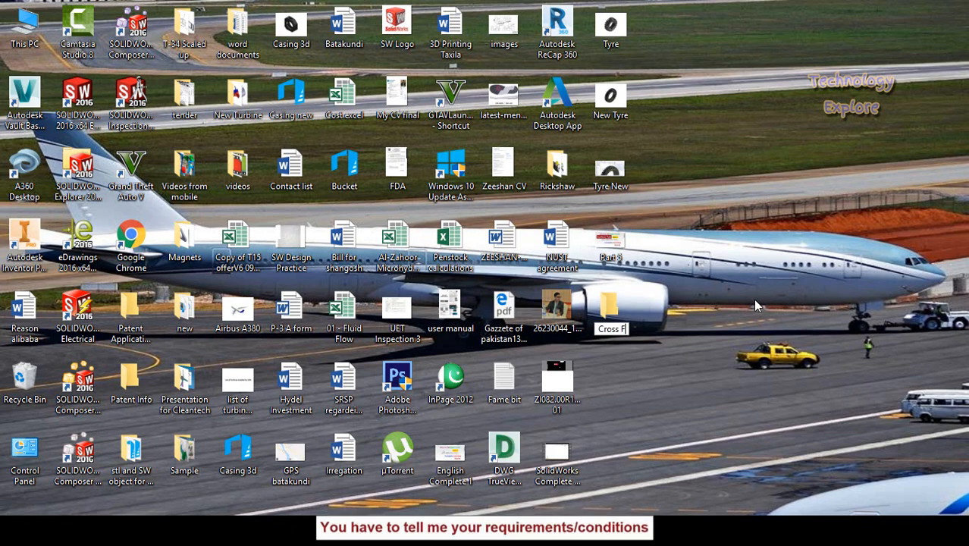
type("low Turbine")
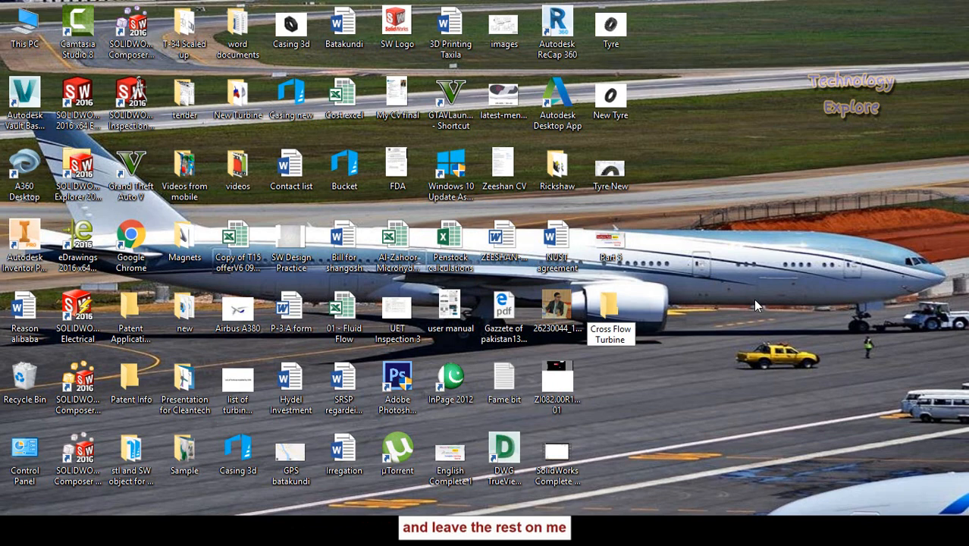
type(" 6kW")
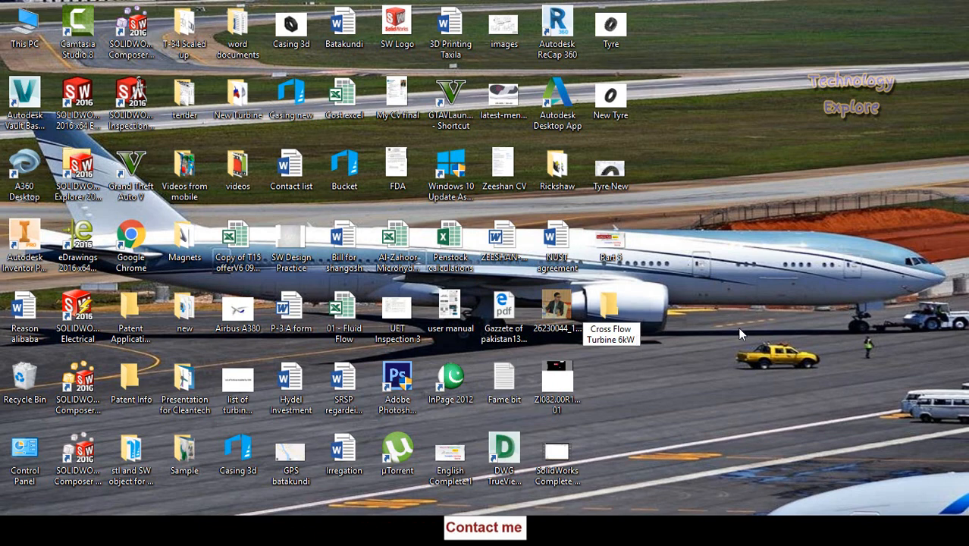
key("Return")
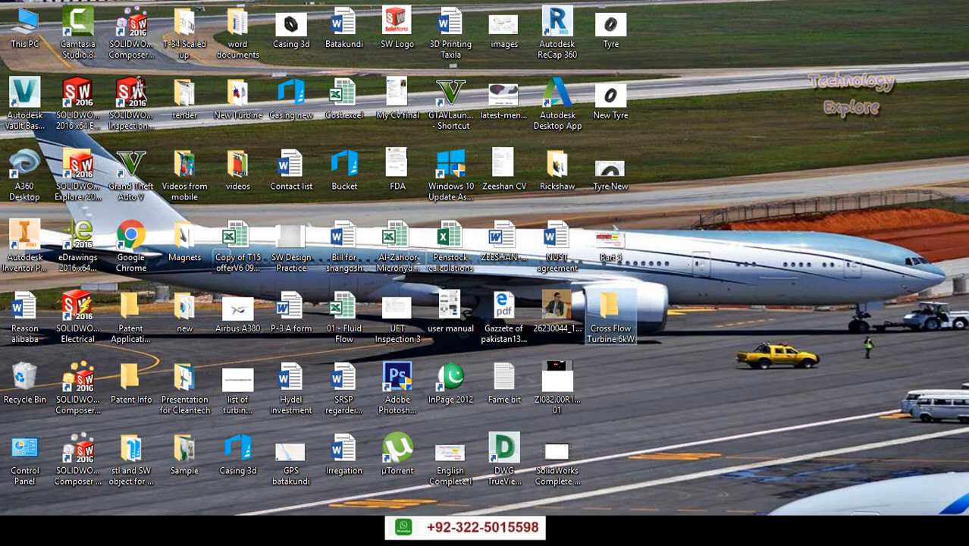
Step: Switch back to SOLIDWORKS and create a new part document
mouse_move(538, 544)
left_click(539, 470)
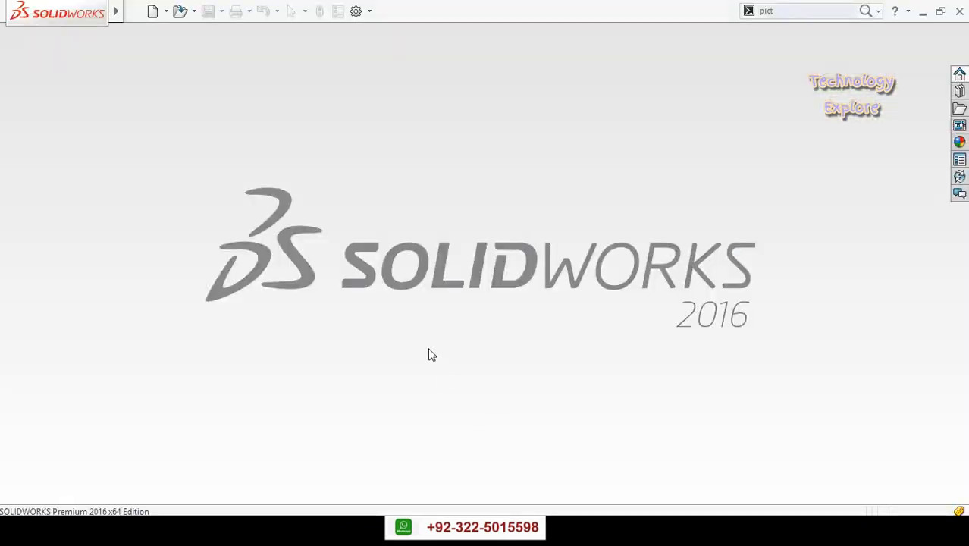
left_click(178, 17)
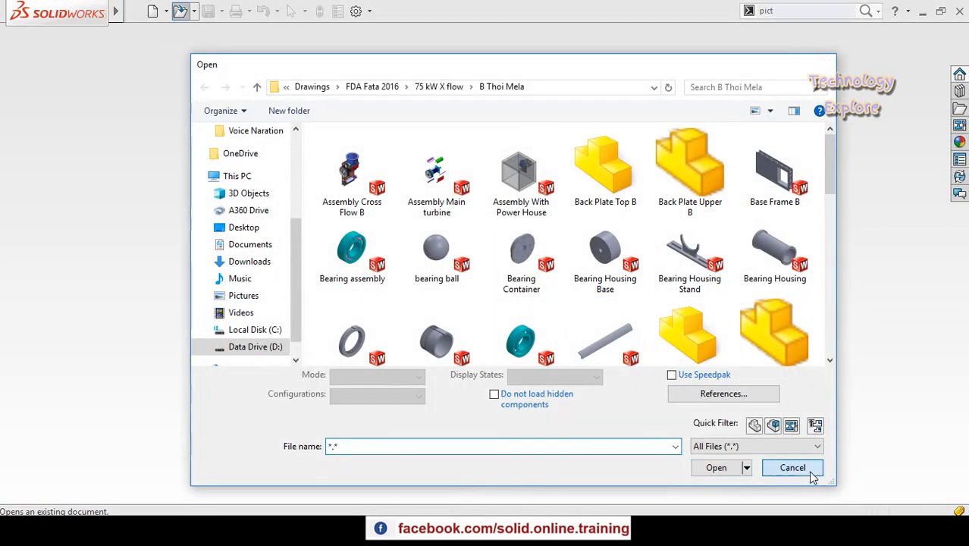
left_click(792, 467)
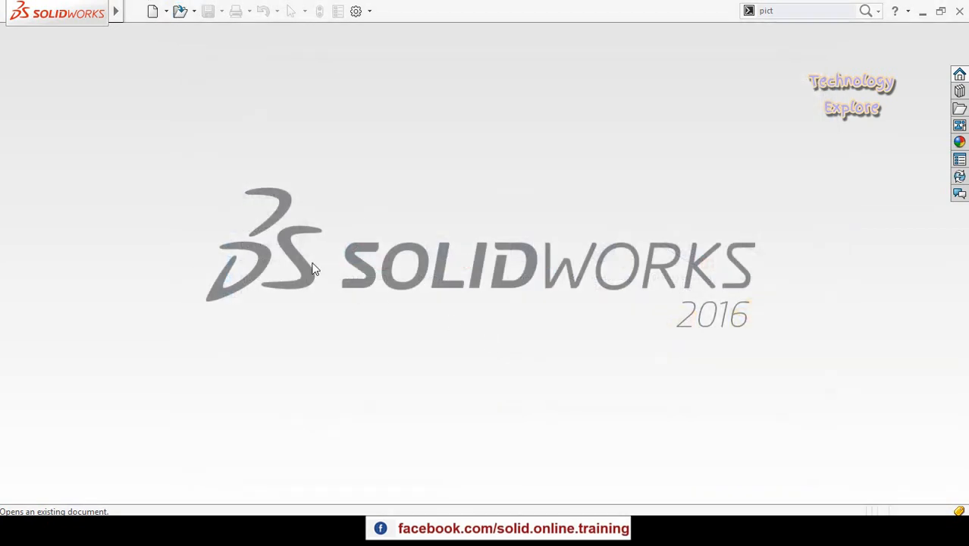
left_click(153, 10)
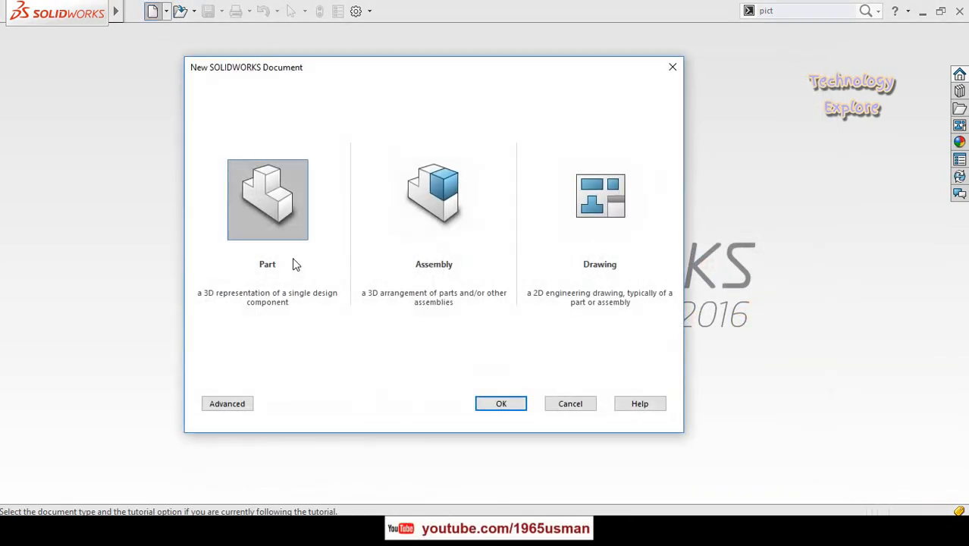
double_click(276, 217)
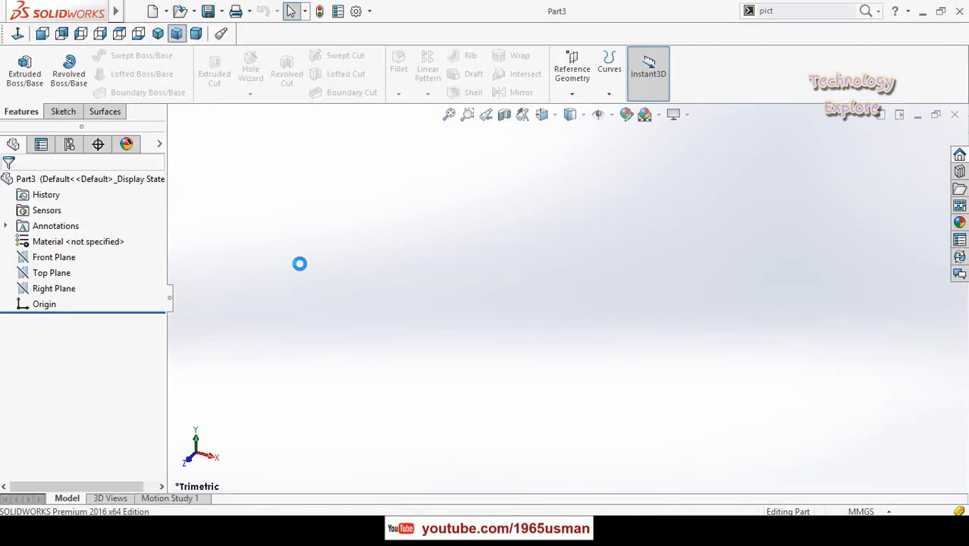
Step: Sketch two concentric circles centred on the origin of the Front Plane, the outer one about 169 mm in diameter
left_click(54, 257)
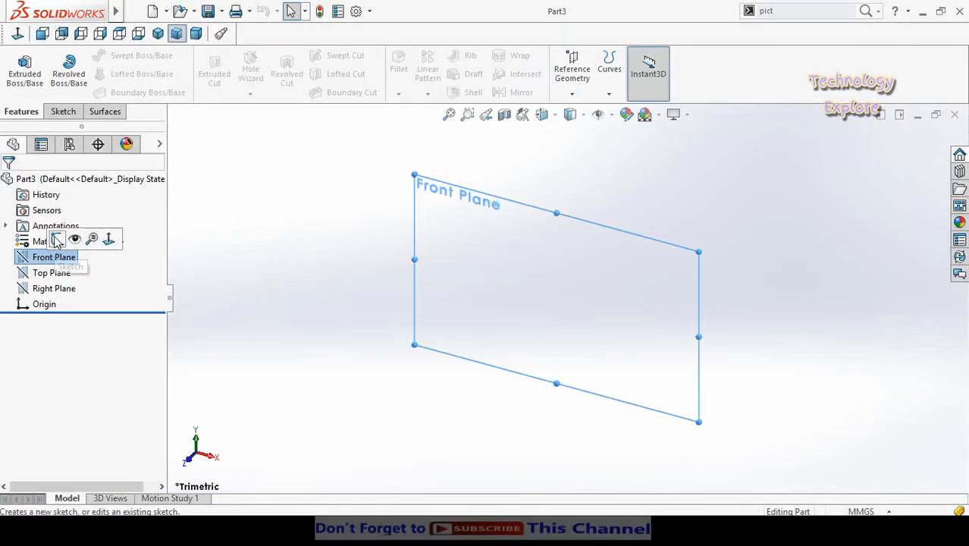
left_click(101, 237)
left_click(316, 281)
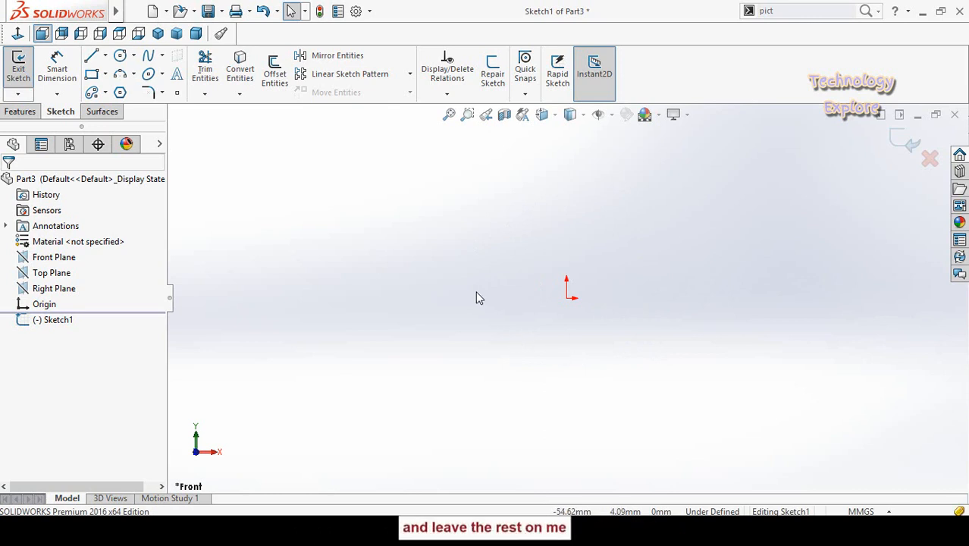
left_click(120, 56)
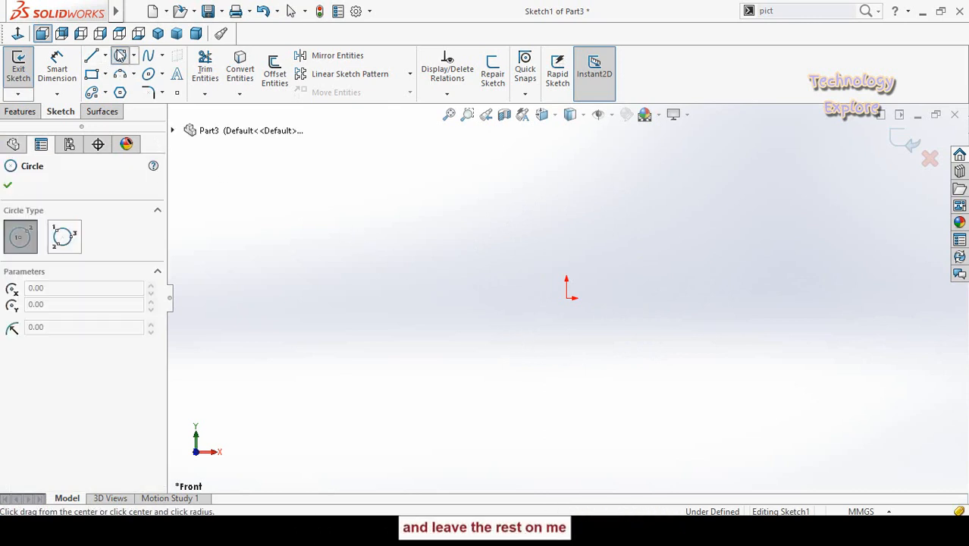
left_click(566, 297)
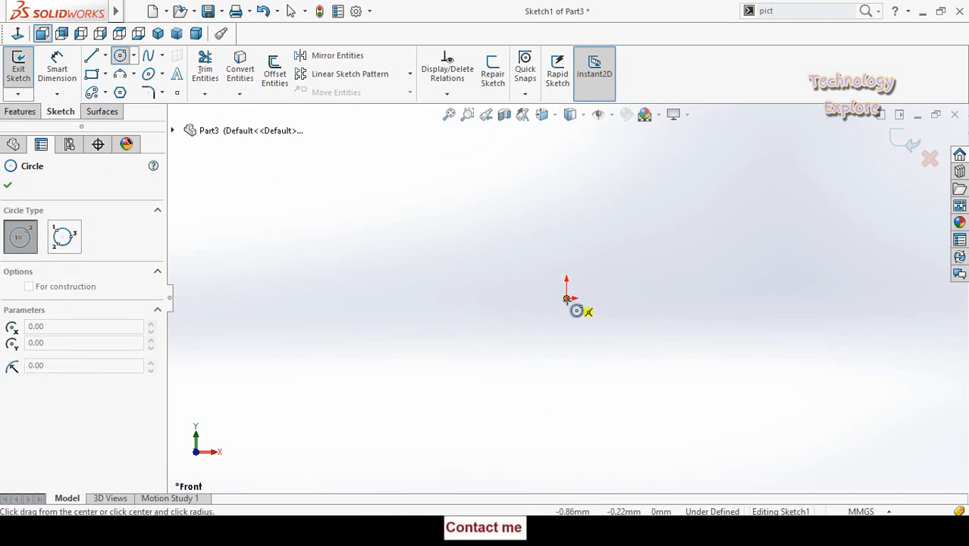
left_click(658, 403)
left_click(567, 298)
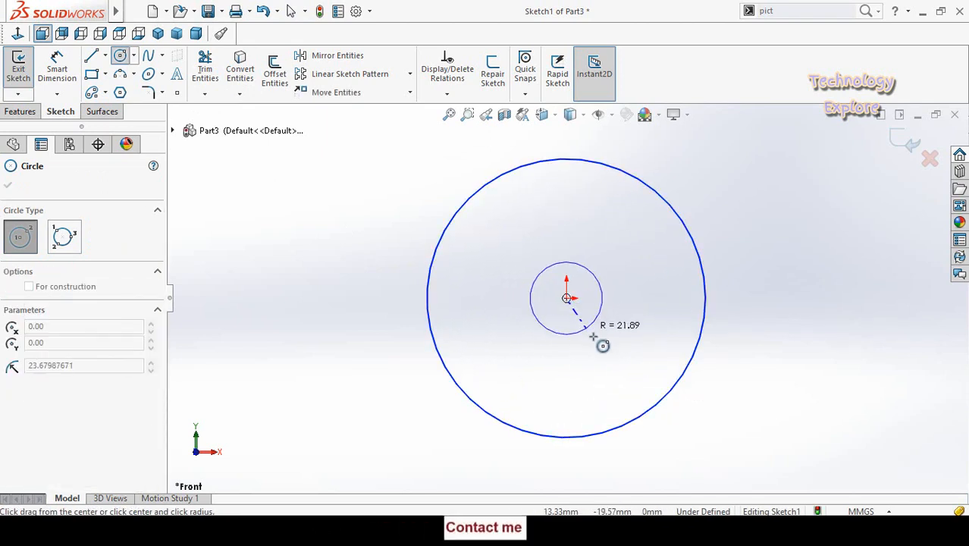
left_click(594, 335)
scroll(595, 343, "up", 2)
scroll(630, 295, "down", 2)
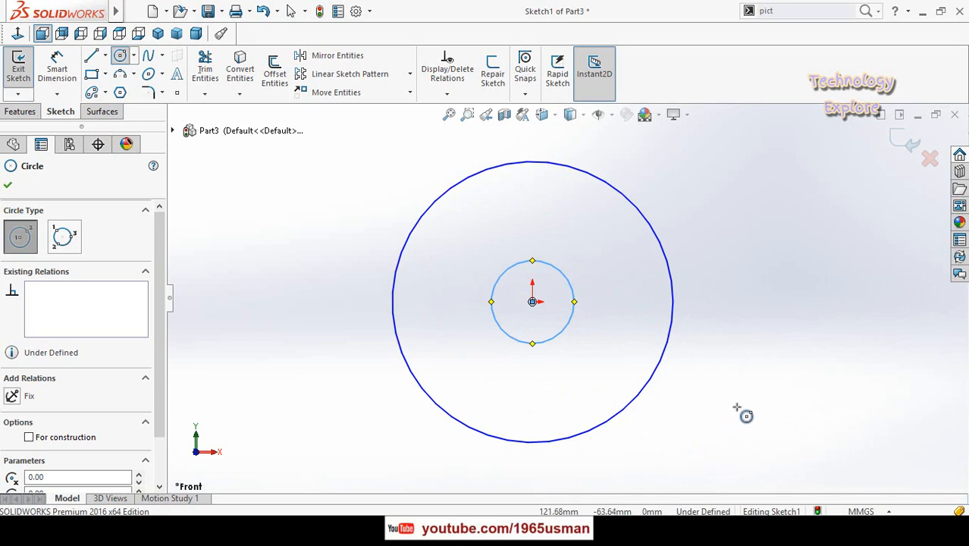
Step: Dimension the outer circle's diameter as 300 mm with Smart Dimension
right_click_drag(734, 390, 731, 312)
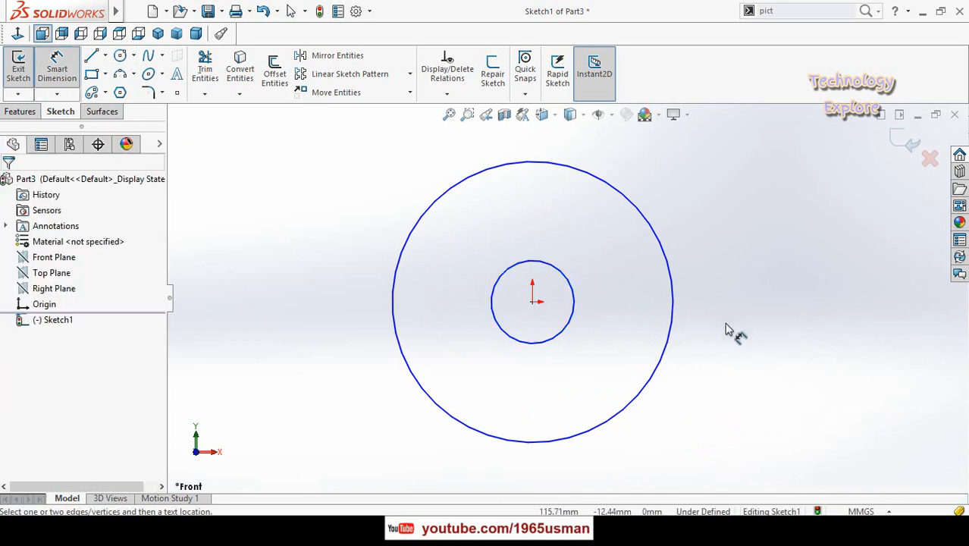
scroll(722, 330, "up", 3)
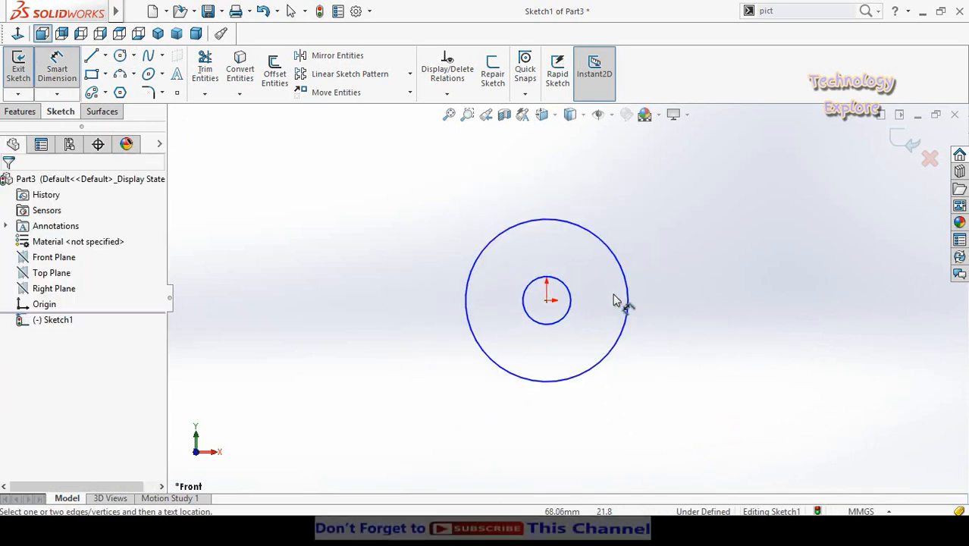
scroll(543, 346, "down", 1)
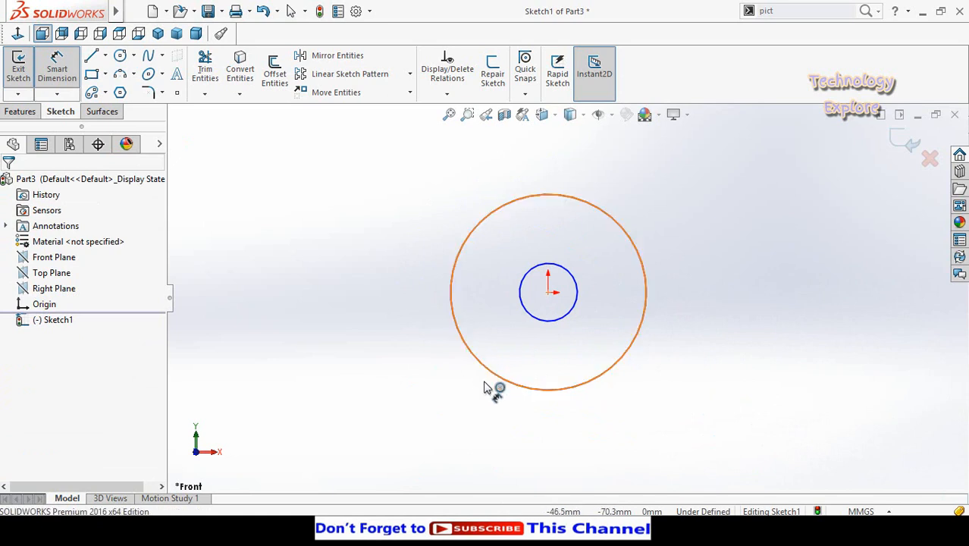
left_click(490, 385)
left_click(372, 417)
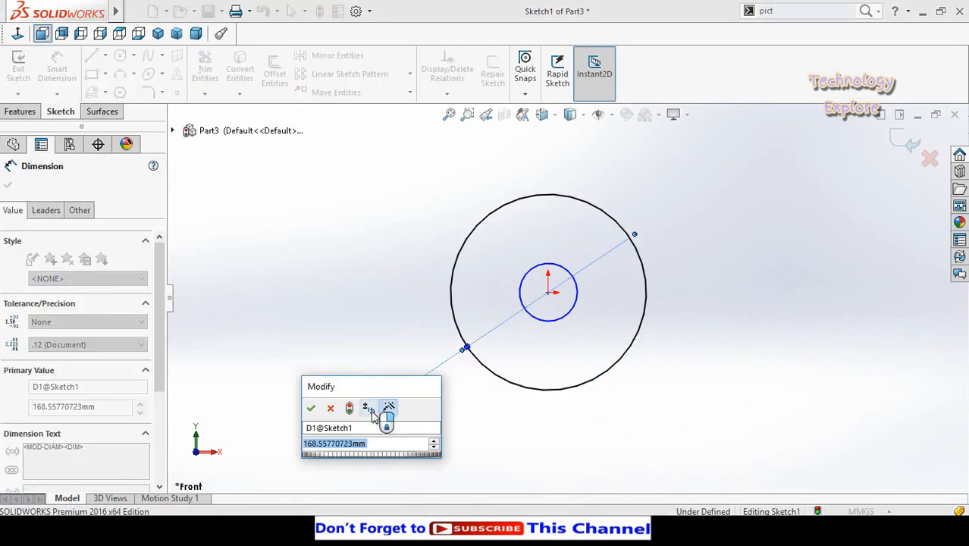
type("300")
key("Return")
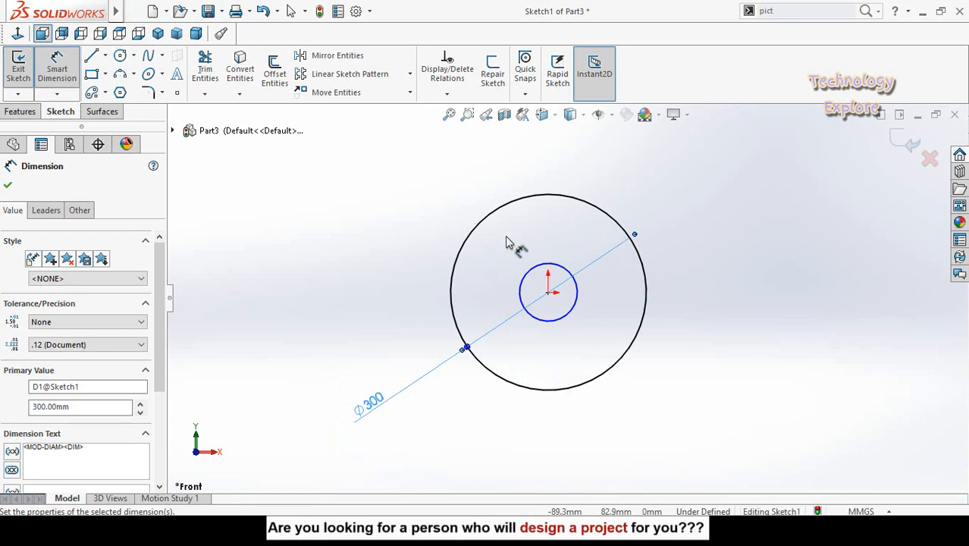
Step: Dimension the inner circle's diameter as 85 mm with Smart Dimension
left_click(547, 325)
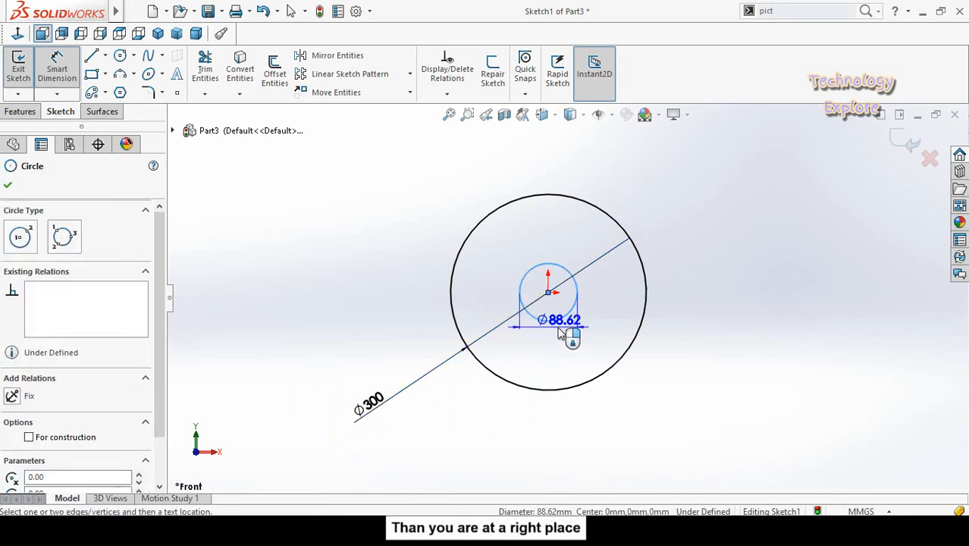
left_click(683, 358)
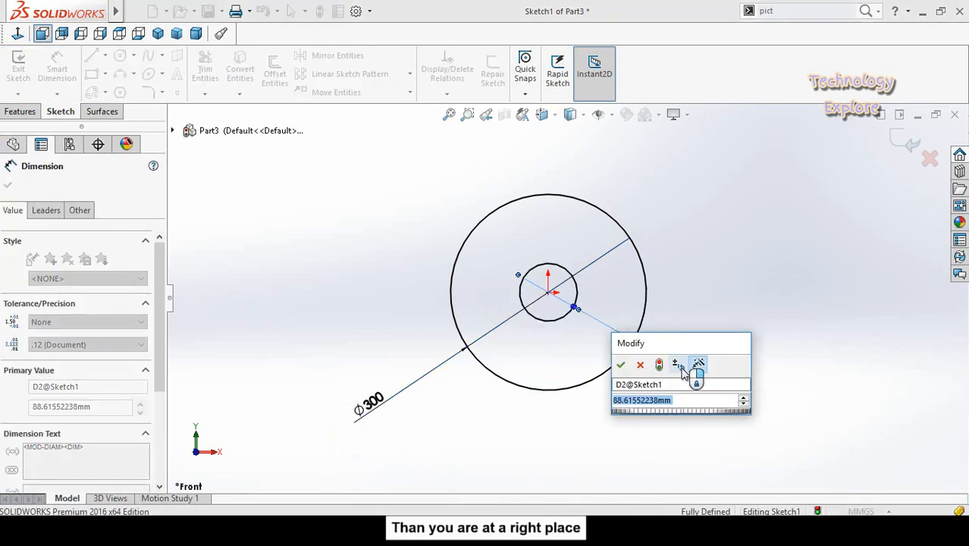
type("85")
key("Return")
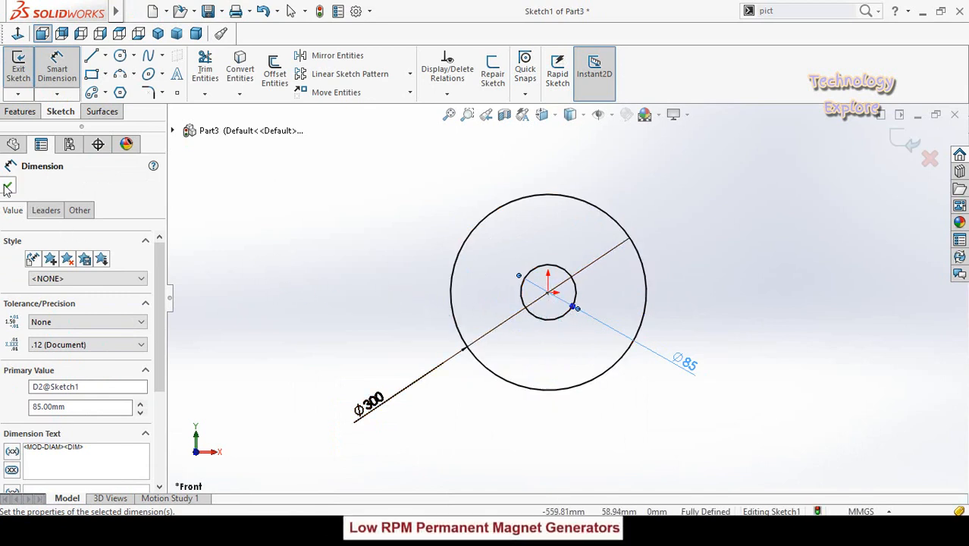
key("Escape")
Step: Extrude the ring between the two circles as a Blind boss 20 mm thick
middle_click_drag(277, 266, 322, 273)
left_click(20, 112)
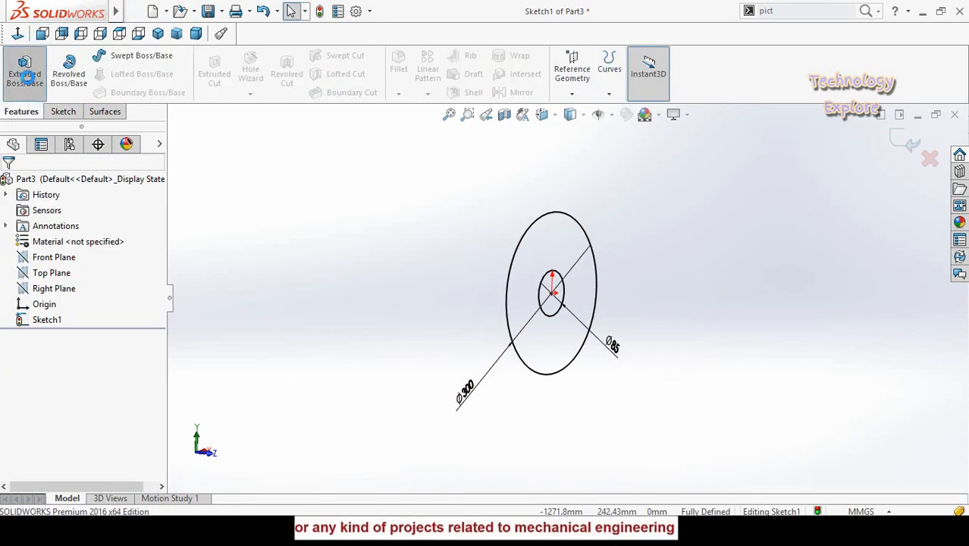
left_click(24, 72)
middle_click_drag(488, 204, 464, 272)
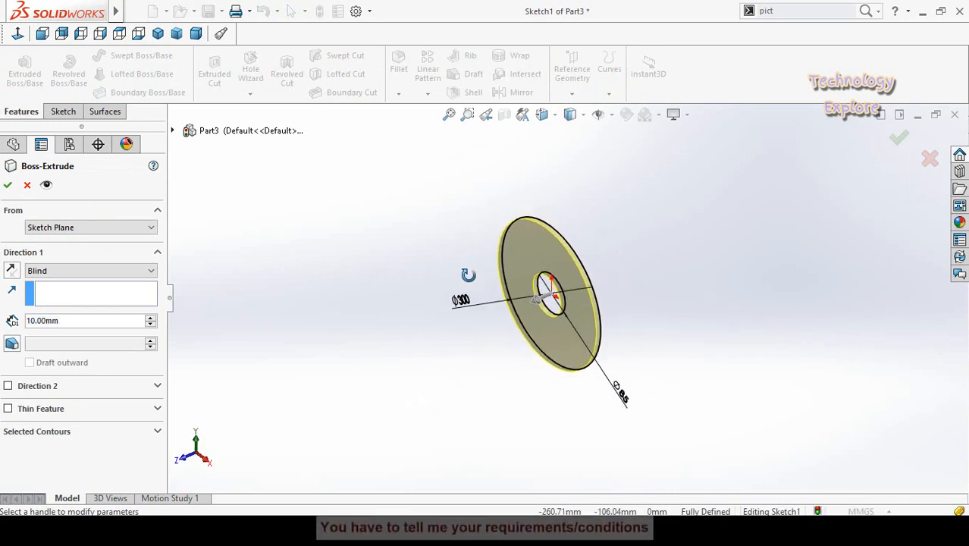
middle_click_drag(645, 312, 623, 270)
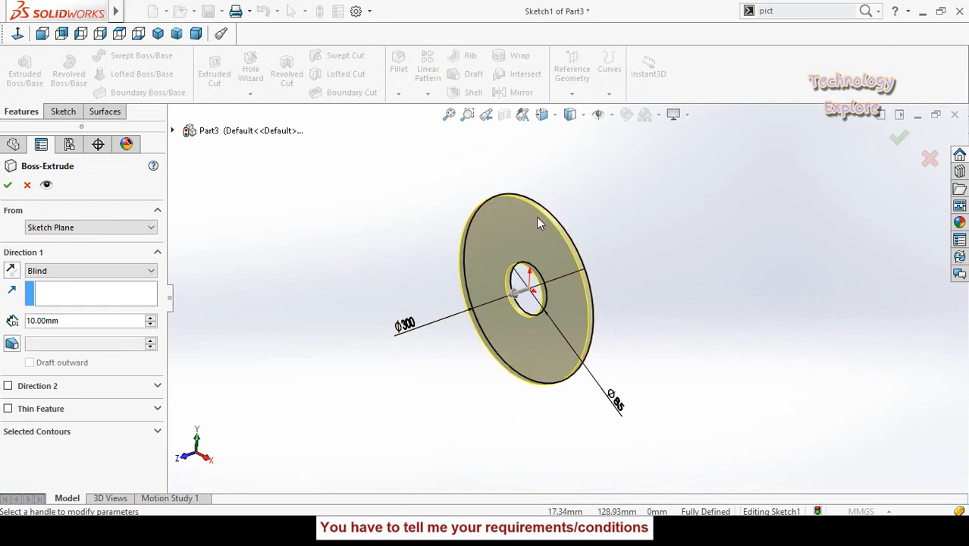
left_click(150, 319)
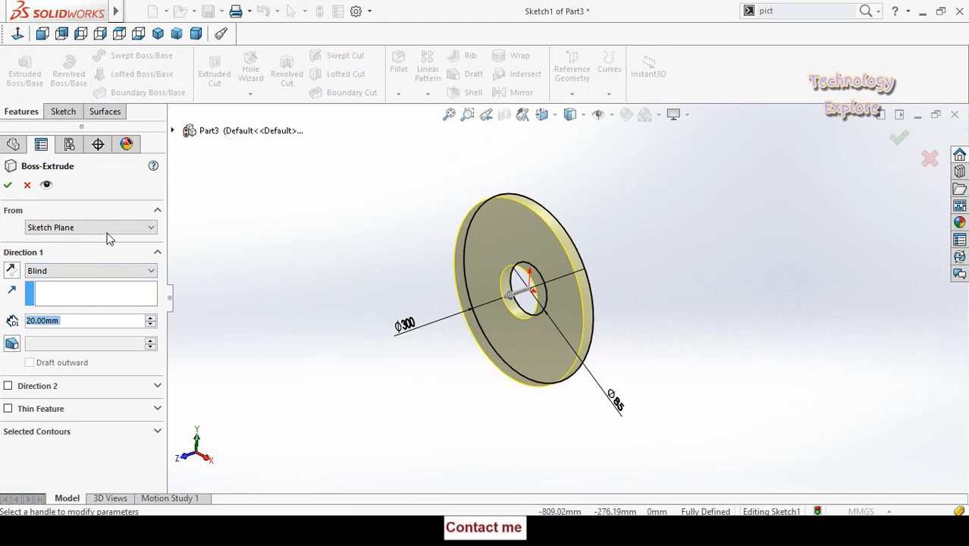
left_click(8, 185)
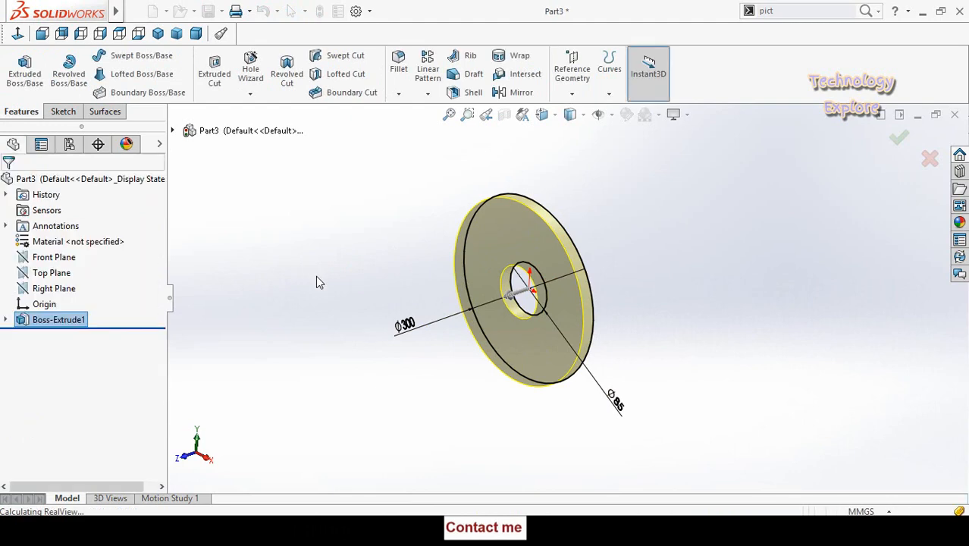
Step: Start a new sketch on the flat front face of the disc and view it face-on
middle_click_drag(350, 305, 402, 304)
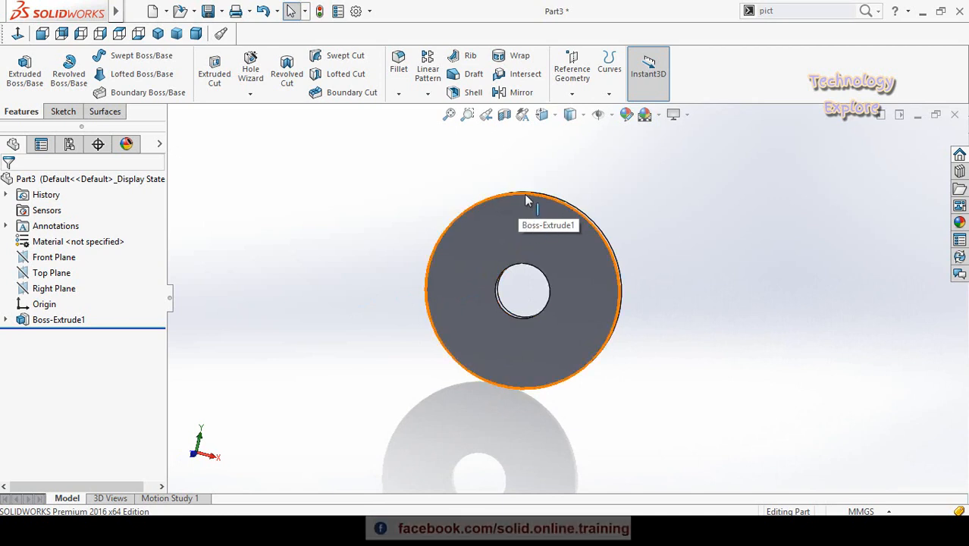
left_click(579, 248)
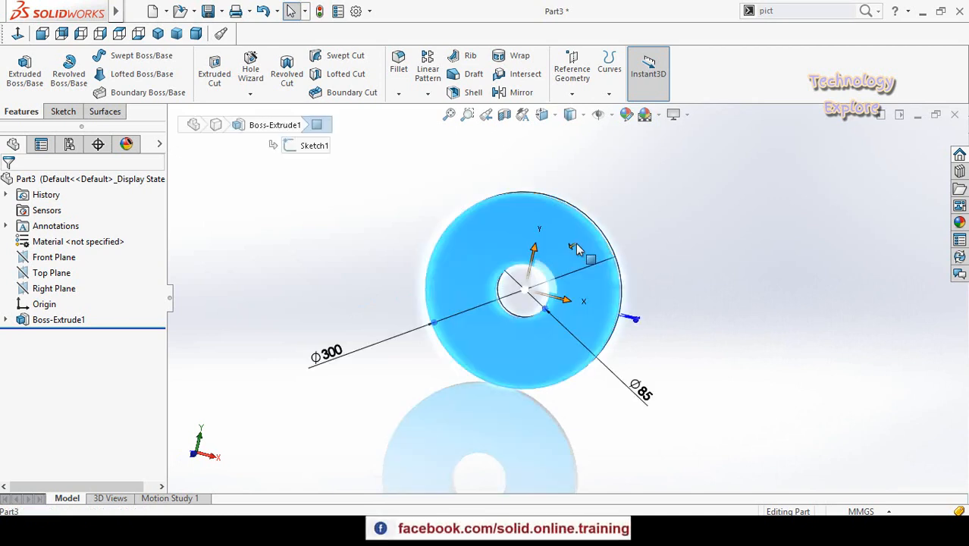
left_click(642, 276)
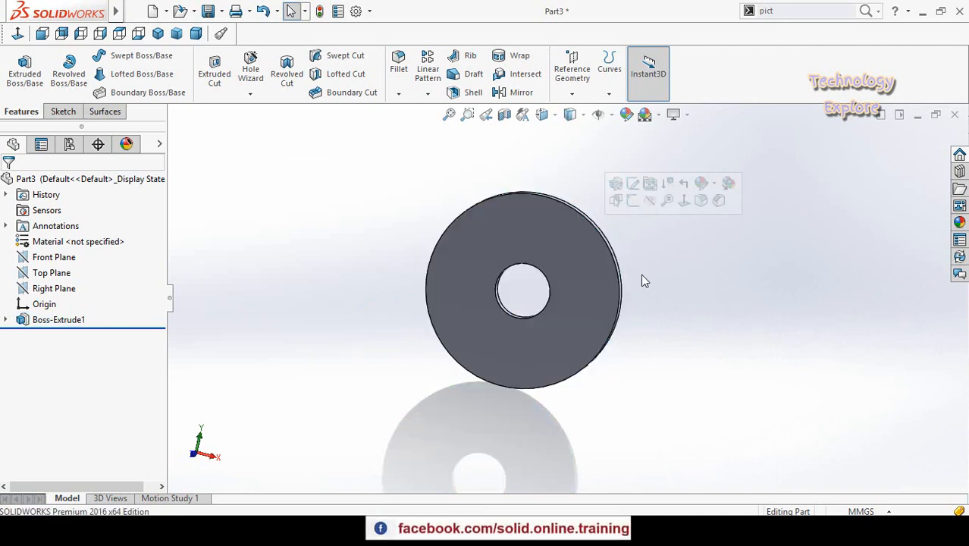
left_click(581, 263)
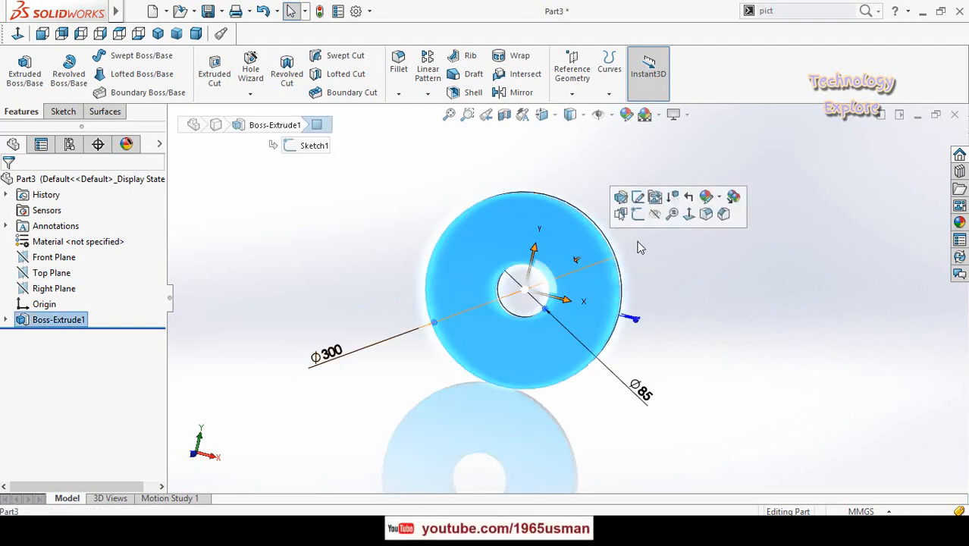
left_click(638, 214)
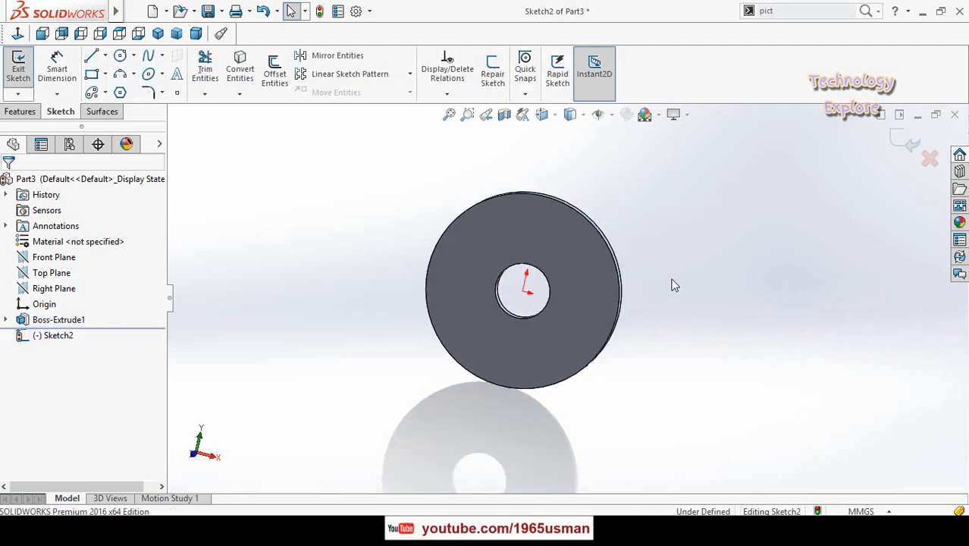
left_click(18, 34)
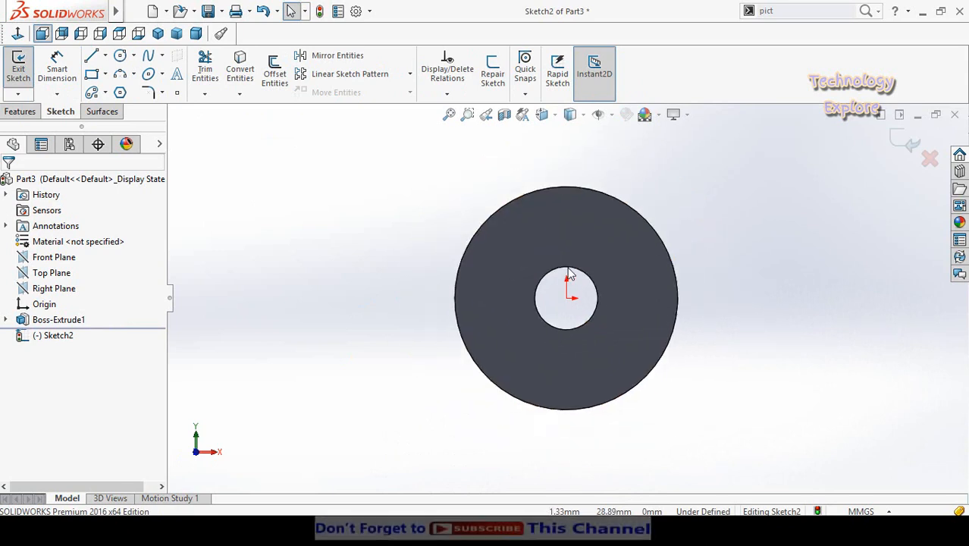
Step: Sketch two concentric circles outside the disc's upper left, the outer about 43 mm in radius, and enlarge the inner one to leave a thin ring
scroll(599, 193, "down", 1)
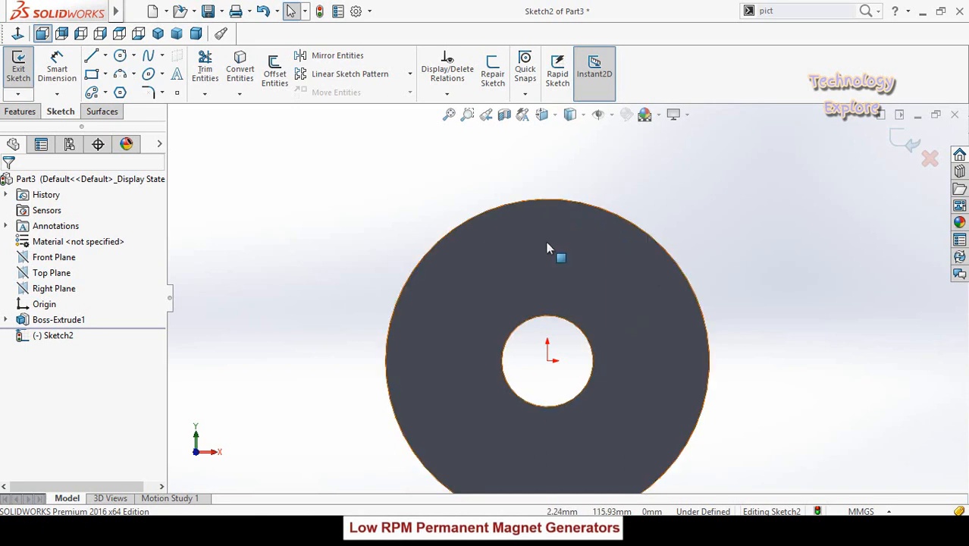
left_click(120, 55)
left_click(329, 204)
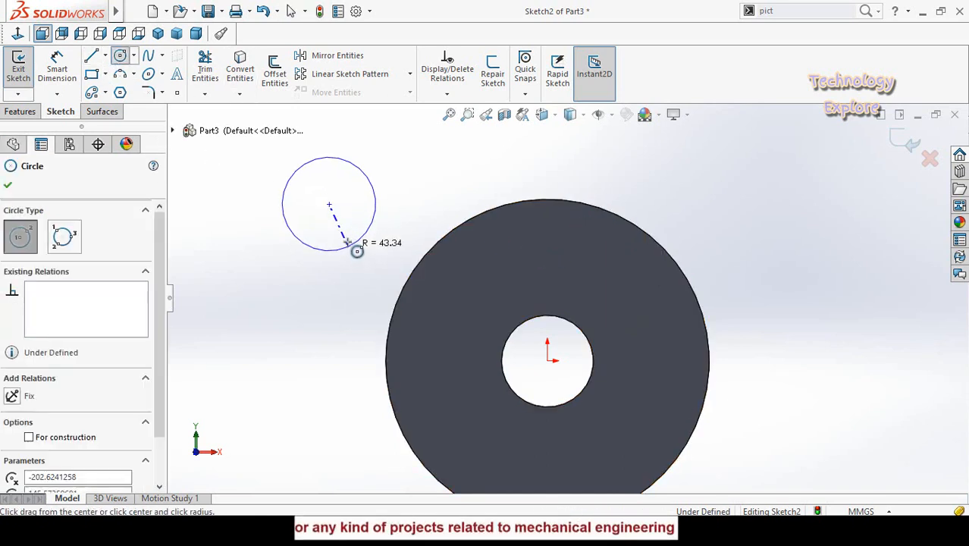
left_click(353, 244)
left_click(329, 204)
left_click(340, 217)
scroll(339, 218, "down", 2)
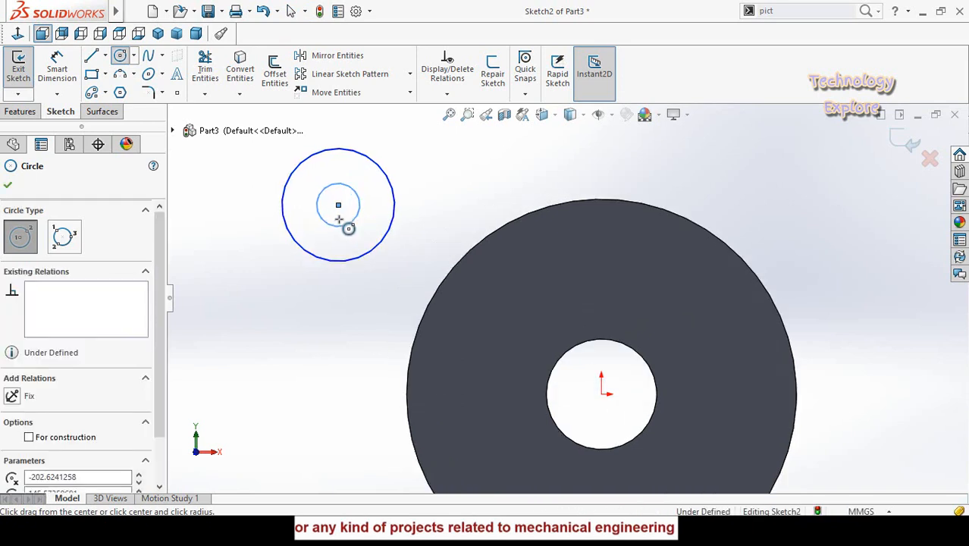
key("Escape")
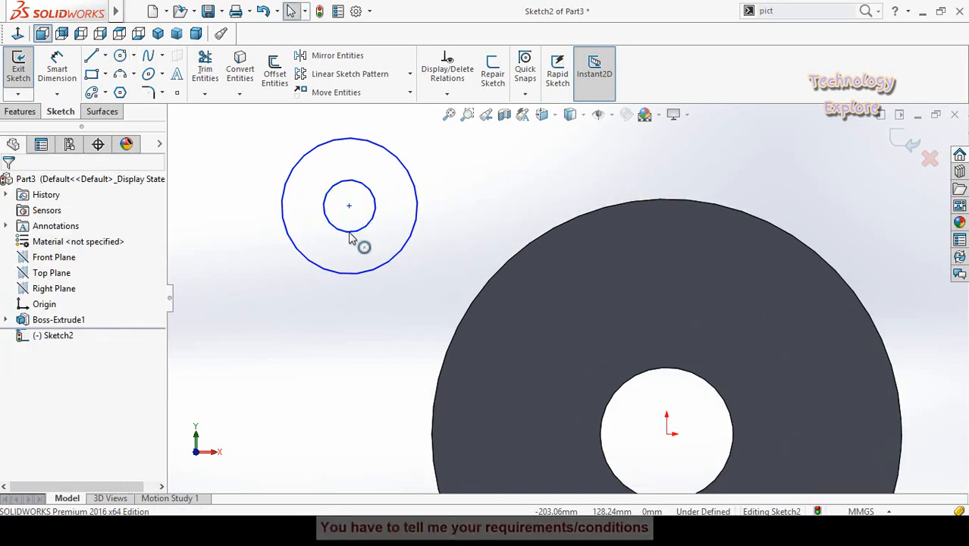
left_click(352, 269)
left_click(337, 315)
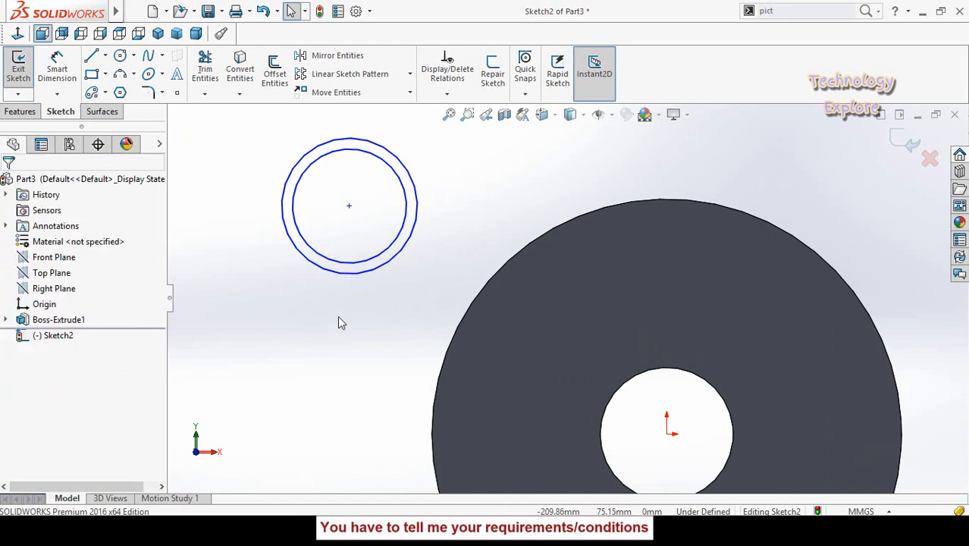
scroll(389, 253, "up", 2)
scroll(384, 244, "down", 1)
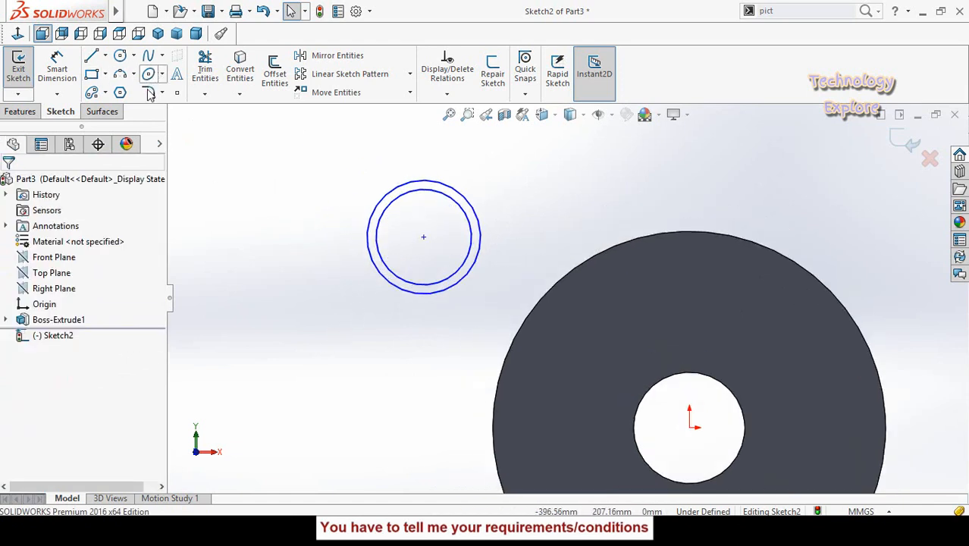
Step: Join the two circles with a short horizontal line at their left quadrants and a short vertical line at their bottom quadrants
left_click(91, 55)
scroll(485, 251, "down", 2)
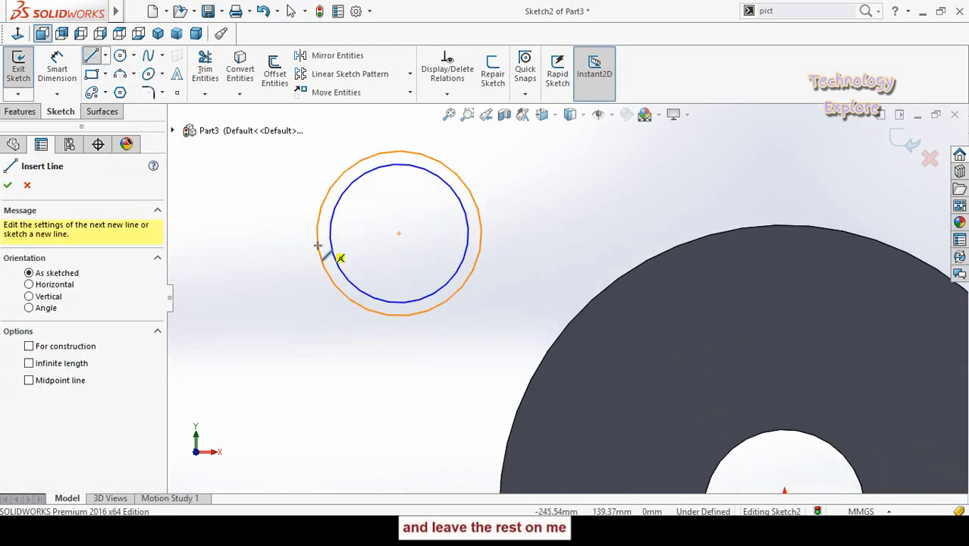
left_click(319, 233)
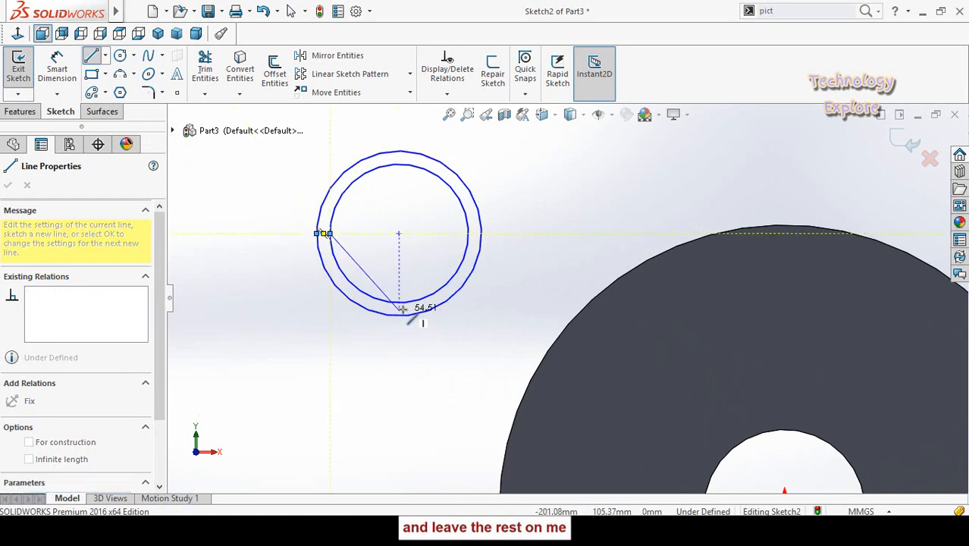
key("Escape")
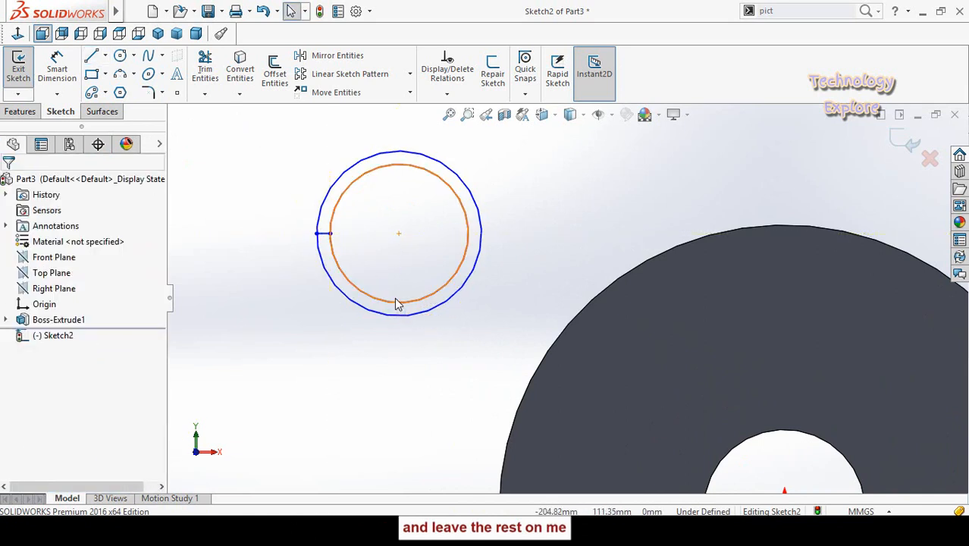
left_click(91, 55)
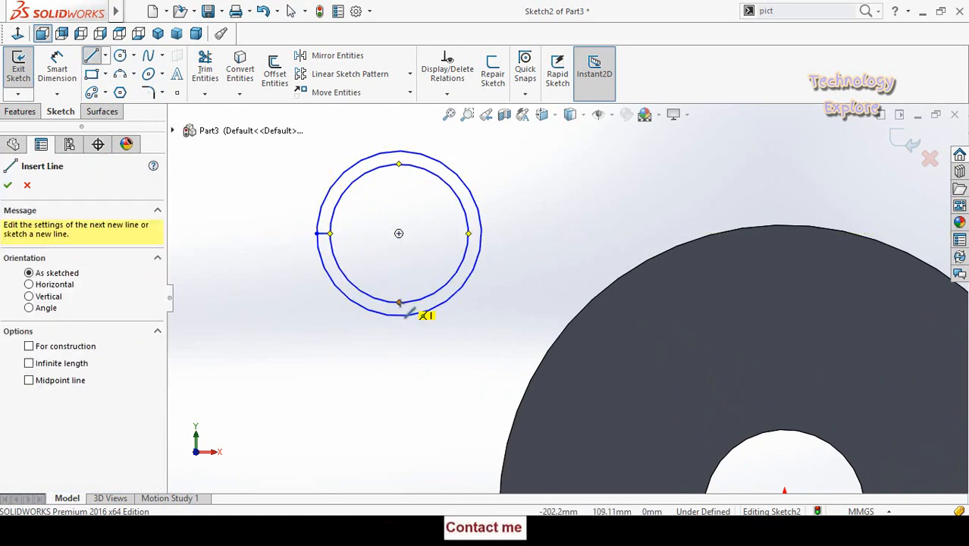
left_click(398, 302)
left_click(398, 314)
key("Escape")
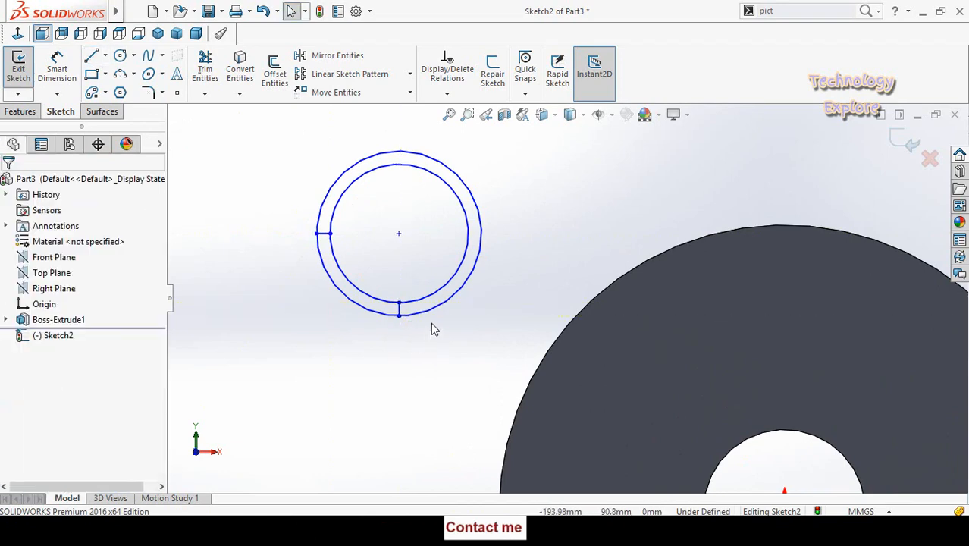
Step: Power trim both circles down to the lower-left quarter, leaving a closed curved blade profile
left_click(205, 68)
mouse_move(318, 167)
left_mouse_down()
mouse_move(417, 246)
mouse_move(418, 296)
left_mouse_up()
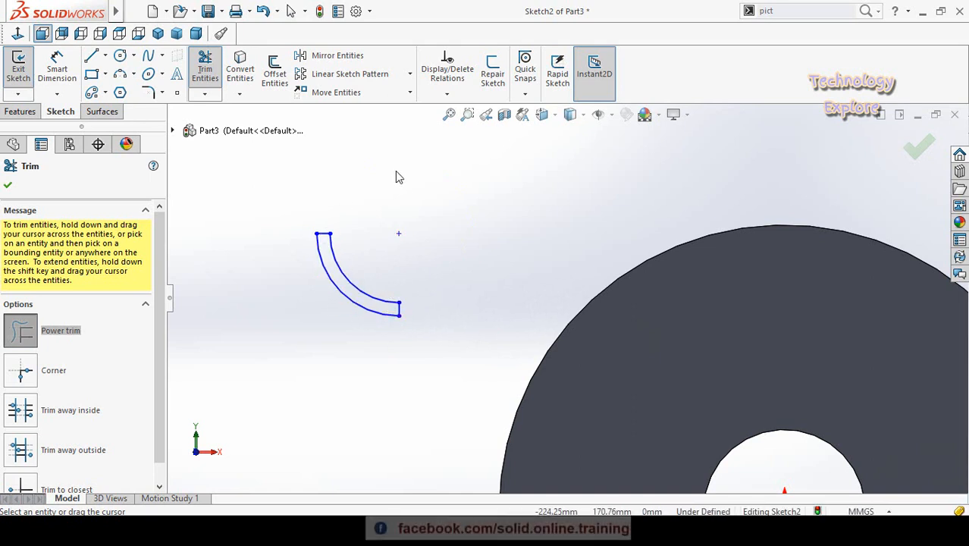
key("Escape")
Step: Delete the entire quarter-ring blade profile from the sketch
scroll(447, 256, "up", 2)
left_click_drag(520, 195, 353, 354)
key("Delete")
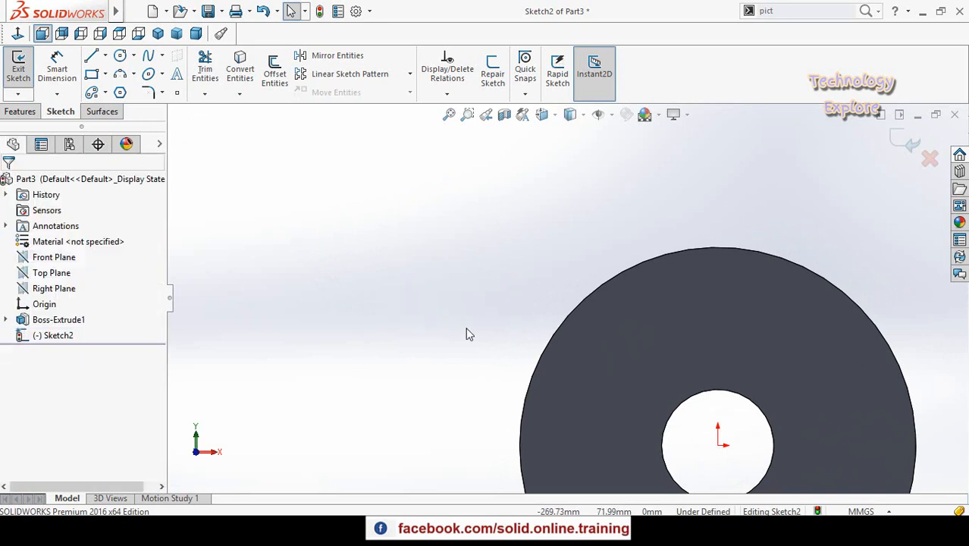
Step: Sketch two new concentric circles outside the disc's upper left, the outer one about 130 mm in diameter
scroll(569, 334, "up", 2)
scroll(694, 322, "down", 3)
scroll(693, 322, "up", 2)
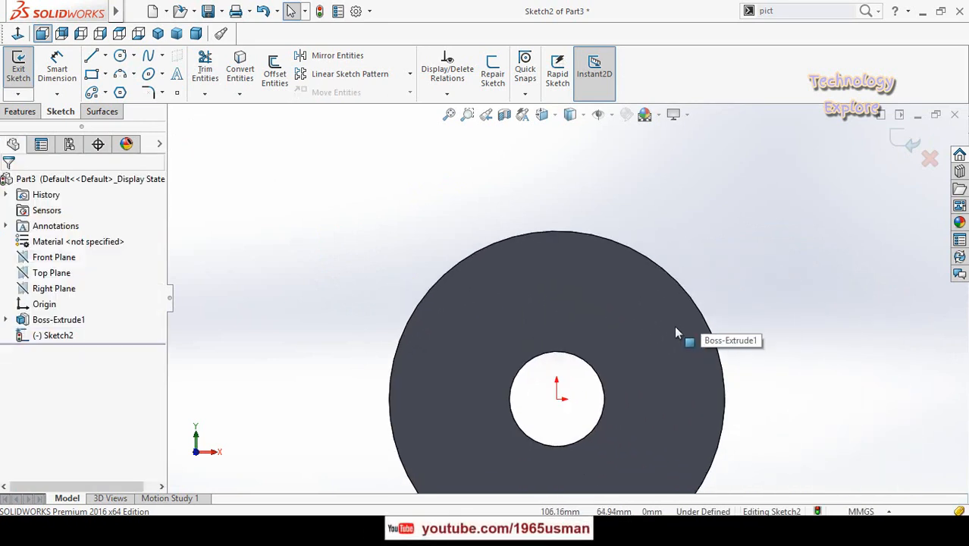
left_click(119, 57)
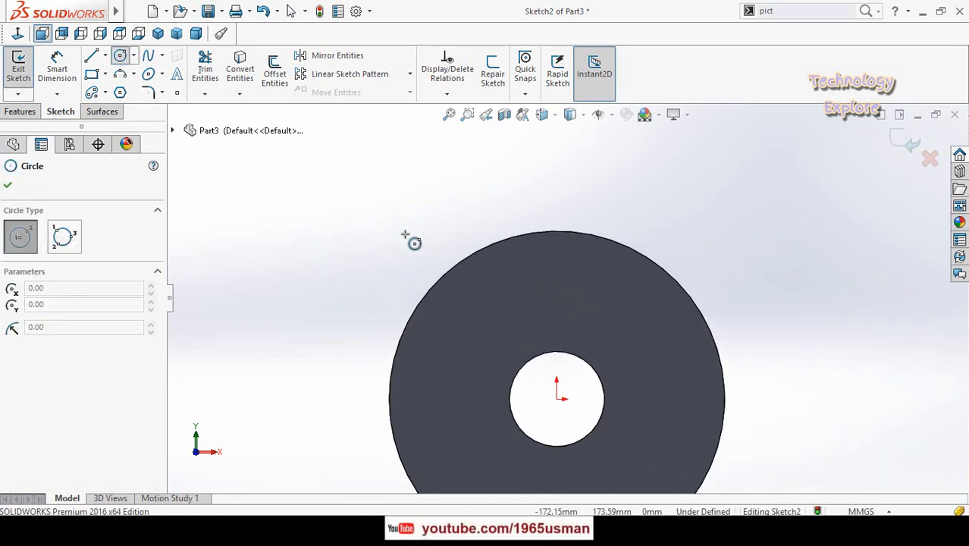
left_click(361, 208)
left_click(382, 290)
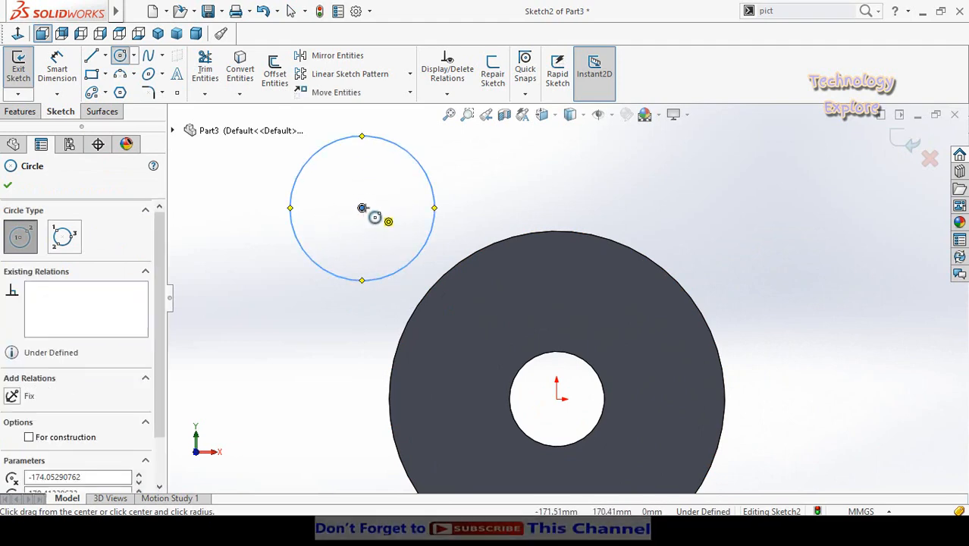
left_click(362, 208)
left_click(382, 258)
Step: Dimension the original outer circle's diameter as 3 in and shrink the undimensioned circle to fit just inside it
key("d")
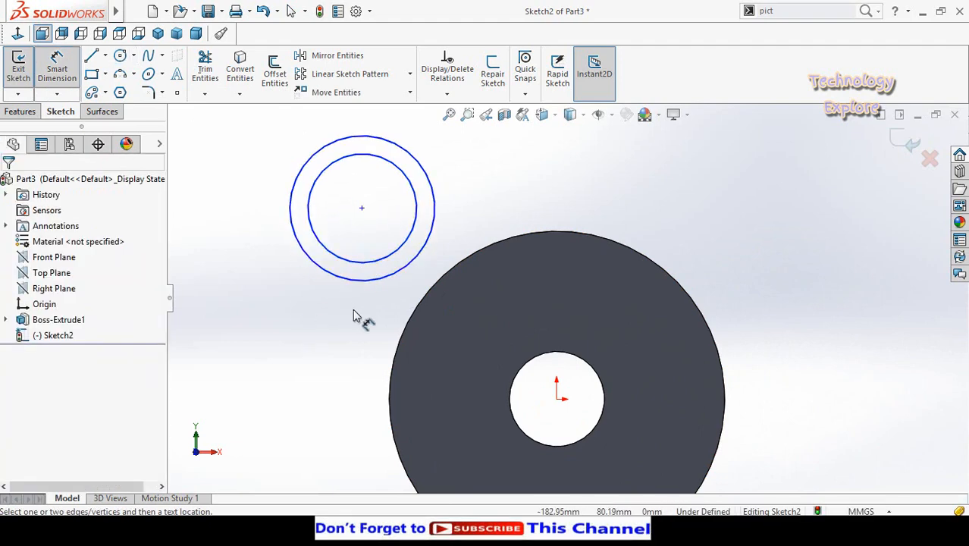
left_click(355, 280)
left_click(309, 362)
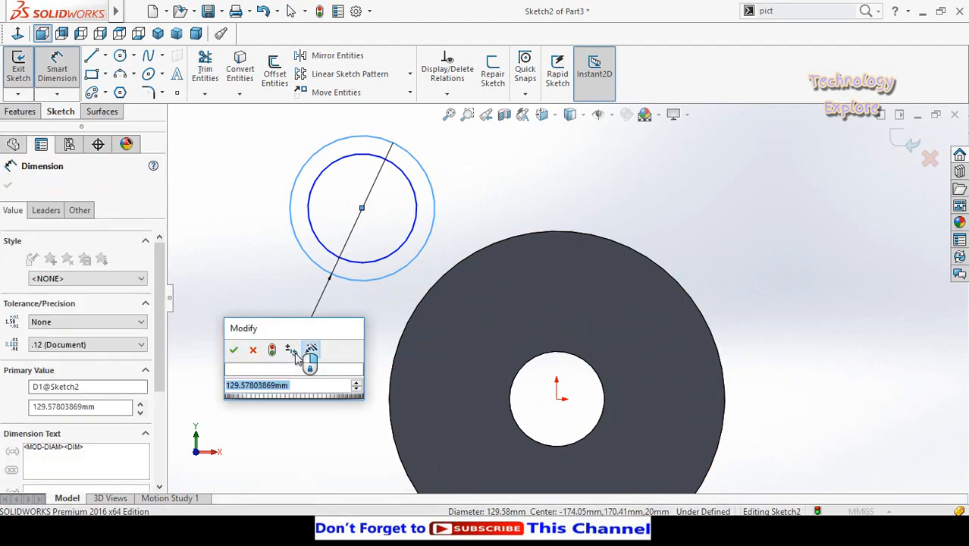
type("3in")
key("Return")
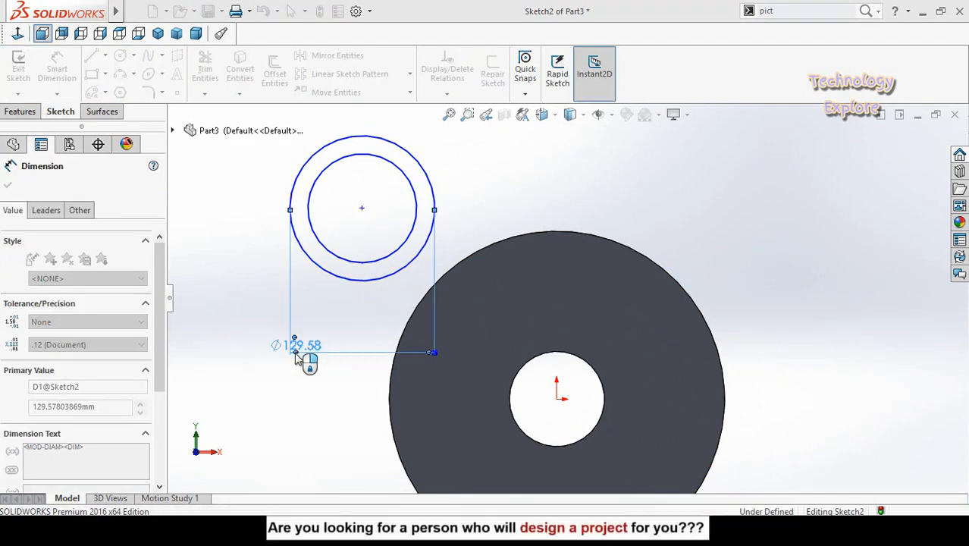
left_click(356, 311)
scroll(361, 265, "down", 2)
key("Escape")
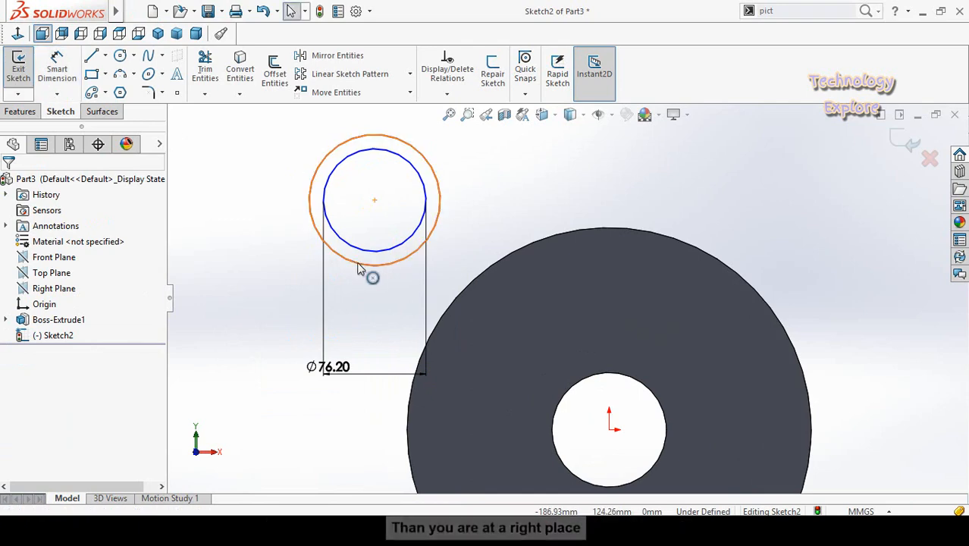
left_click_drag(370, 267, 369, 247)
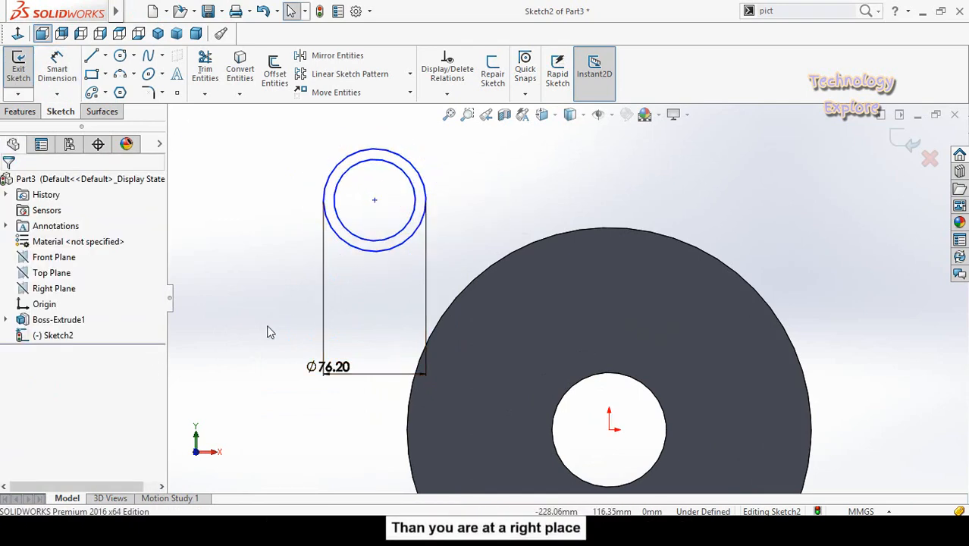
Step: Dimension the radial gap between the two concentric circles as 5 mm
scroll(356, 262, "down", 2)
left_click(379, 250)
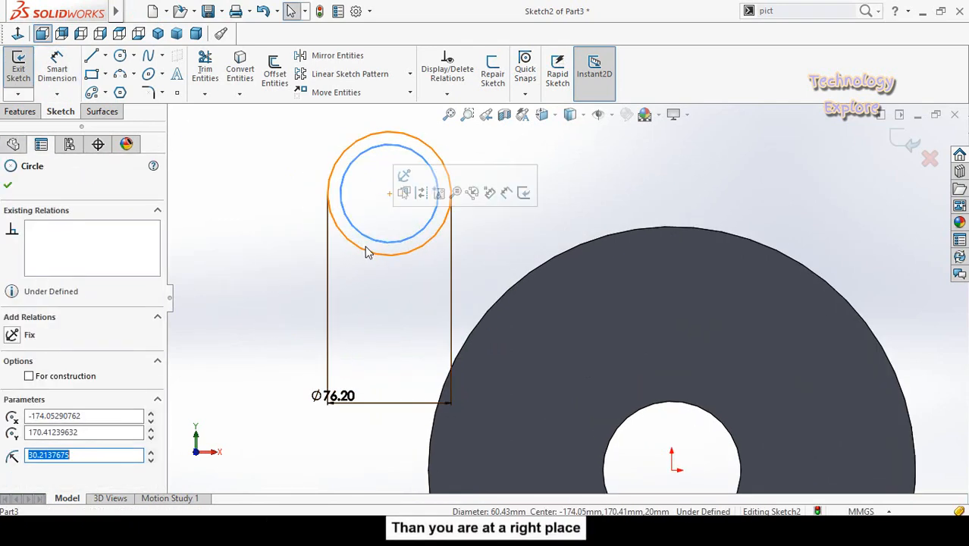
right_click_drag(271, 339, 271, 273)
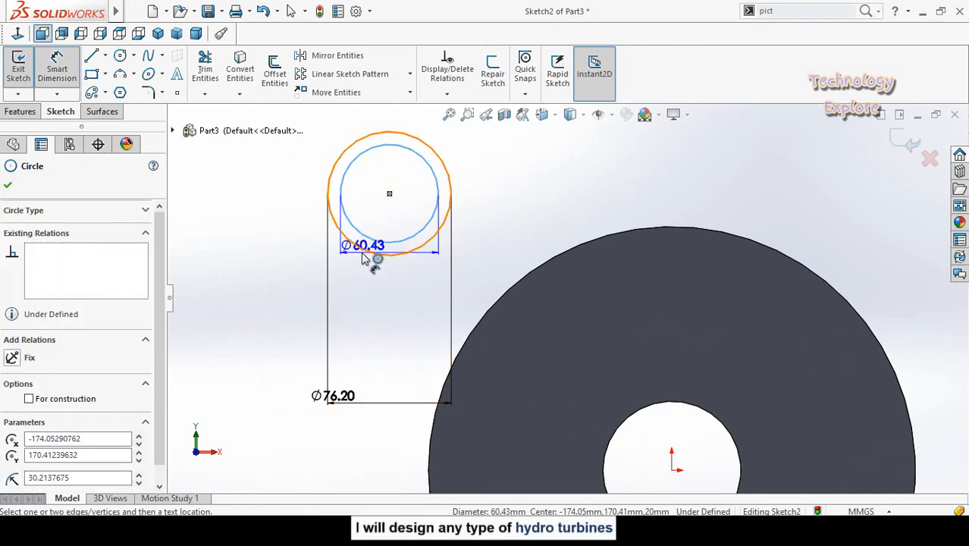
left_click(368, 258)
left_click(237, 338)
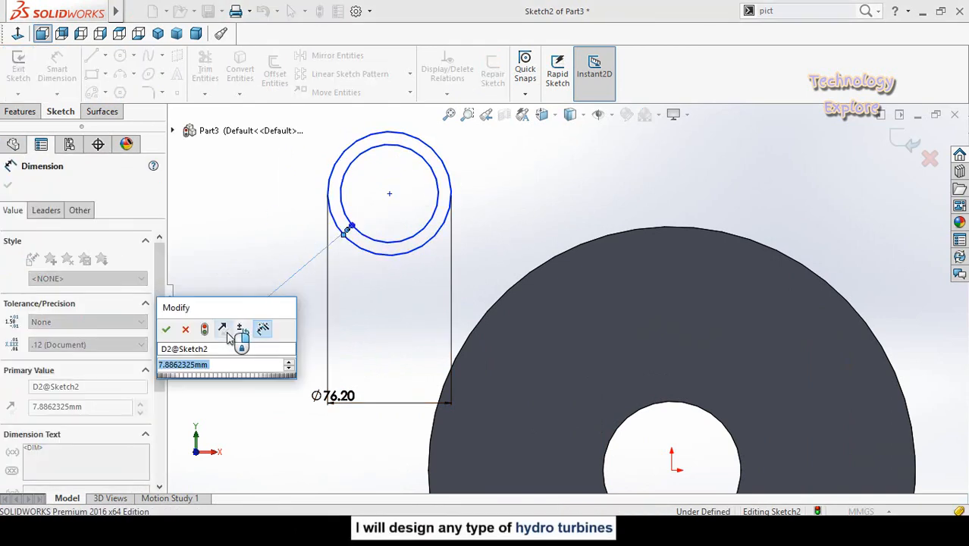
type("5")
key("Return")
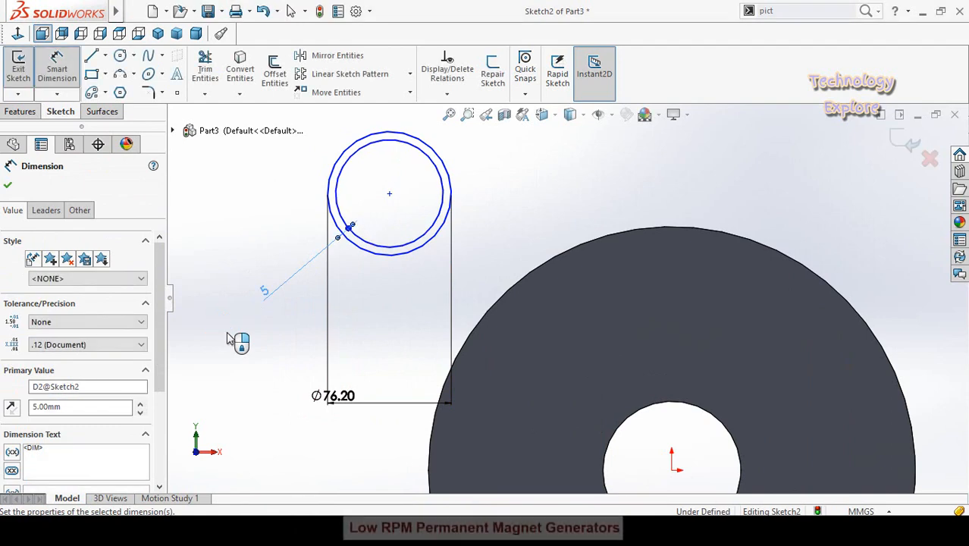
scroll(433, 325, "up", 3)
scroll(660, 275, "down", 2)
key("Escape")
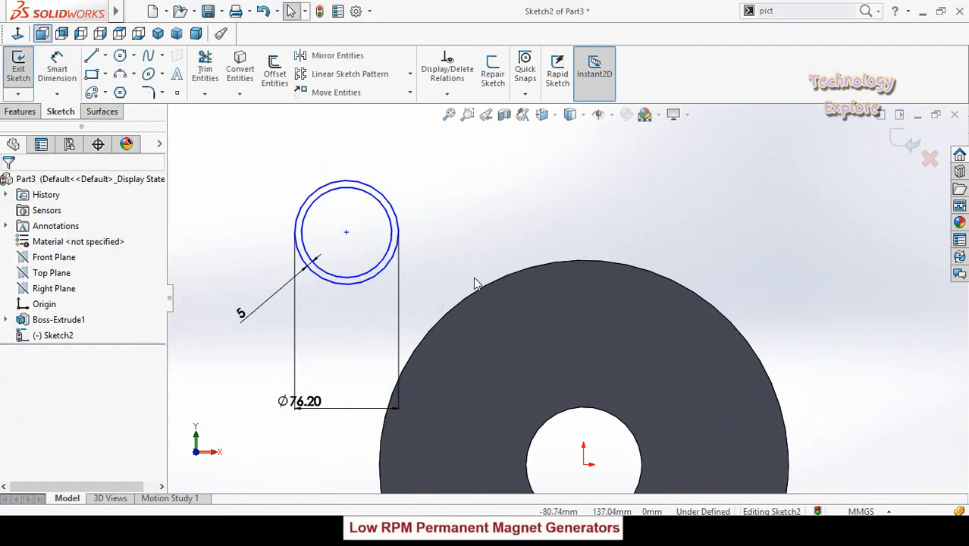
Step: Move the concentric circles by their shared center onto the disc so they overlap its upper edge
left_click_drag(345, 233, 554, 303)
key("Escape")
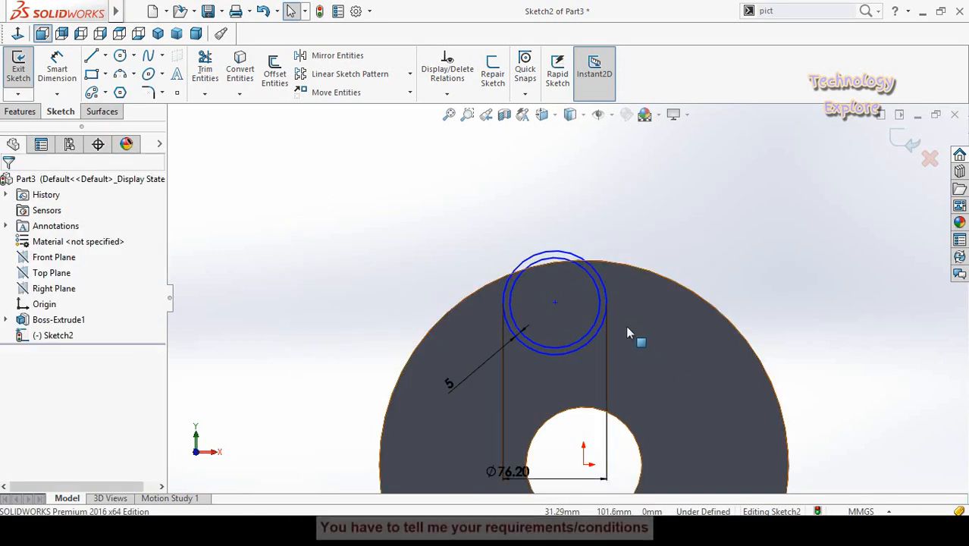
scroll(616, 326, "down", 2)
scroll(605, 319, "up", 1)
scroll(583, 315, "down", 1)
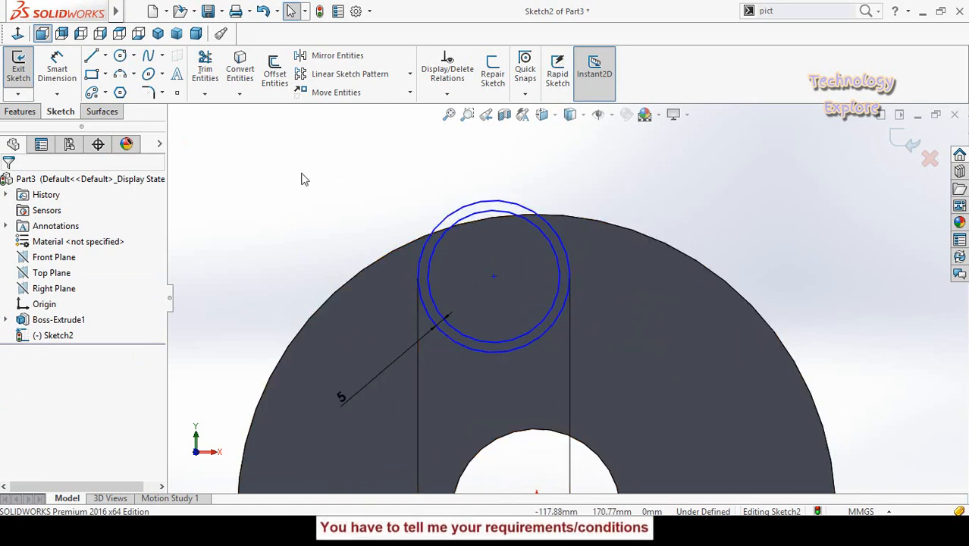
Step: Sketch two lines from the circles' shared center past both rings, one upward about 49 mm long and one rightward about 61 mm long
left_click(91, 58)
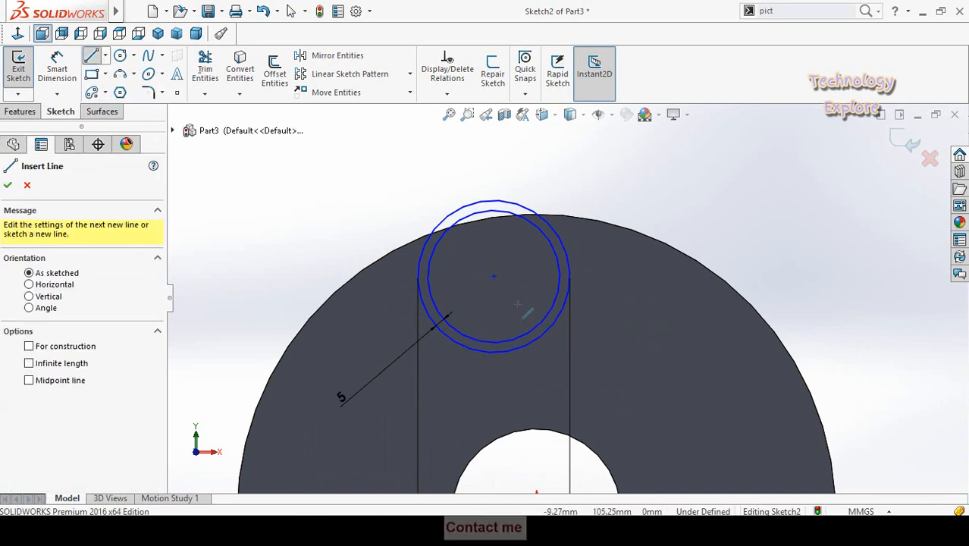
left_click(493, 276)
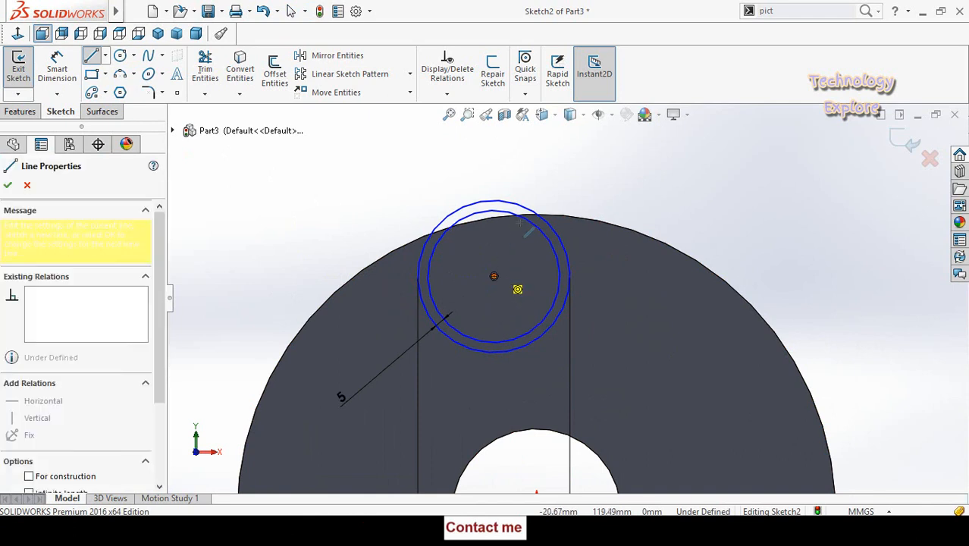
double_click(526, 183)
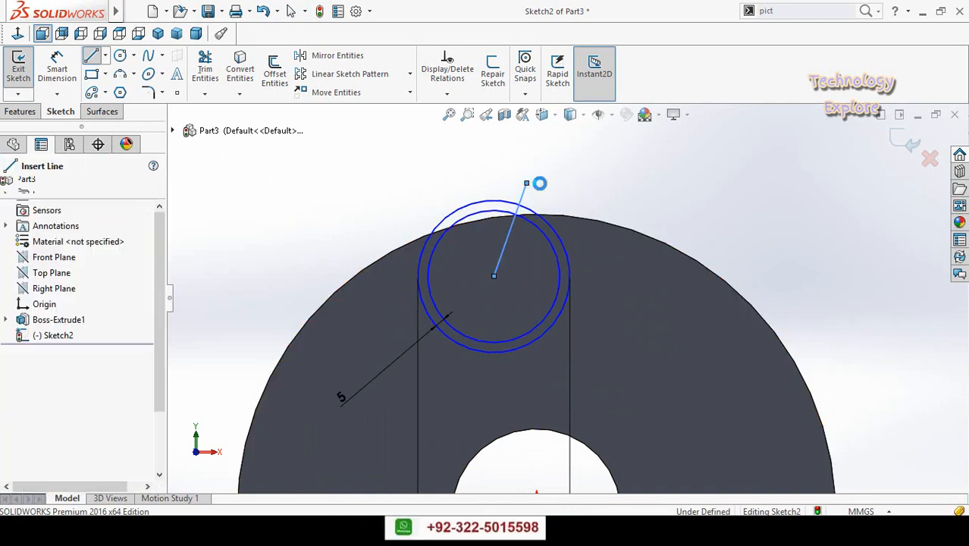
key("Escape")
left_click(91, 58)
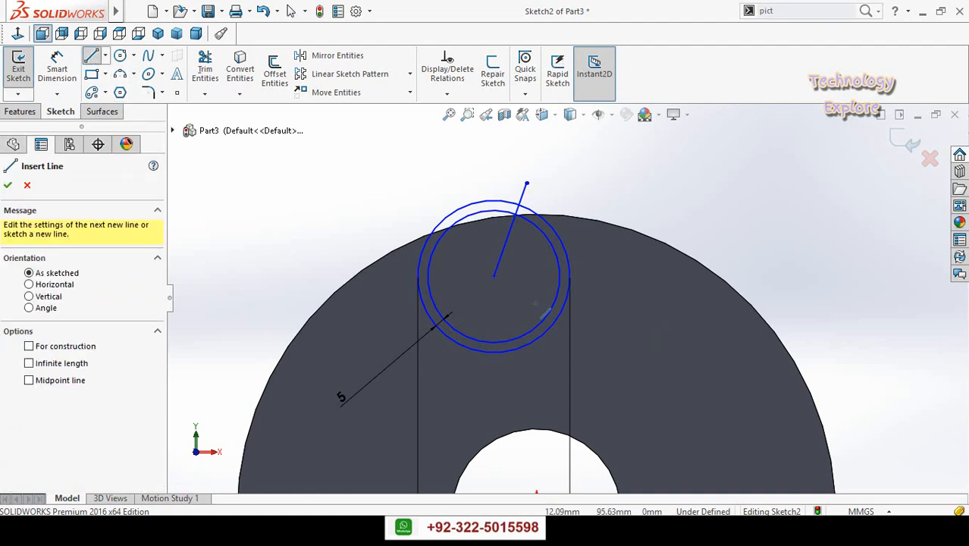
left_click(493, 276)
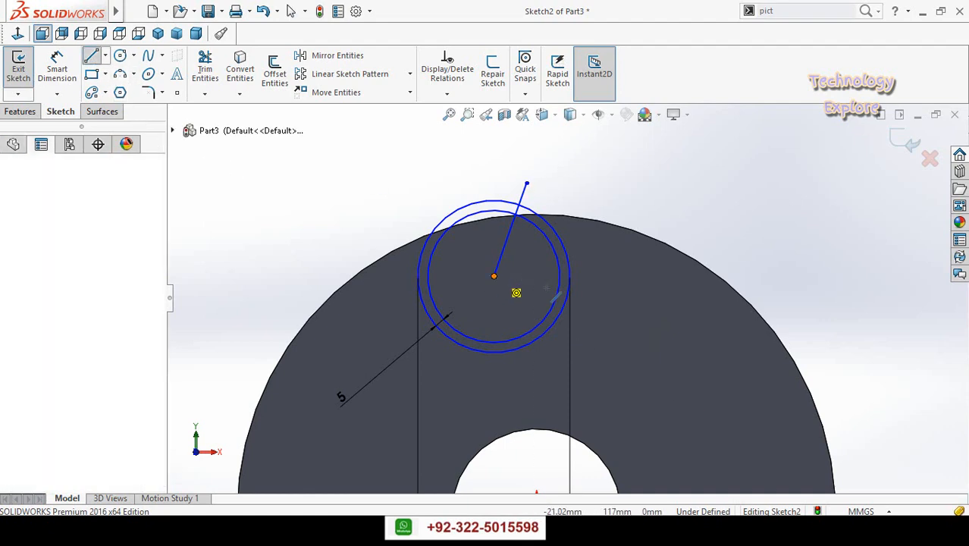
left_click(616, 286)
key("Escape")
Step: Dimension the angle between the two radial lines as 360/4, giving 90°
right_click_drag(283, 182, 284, 155)
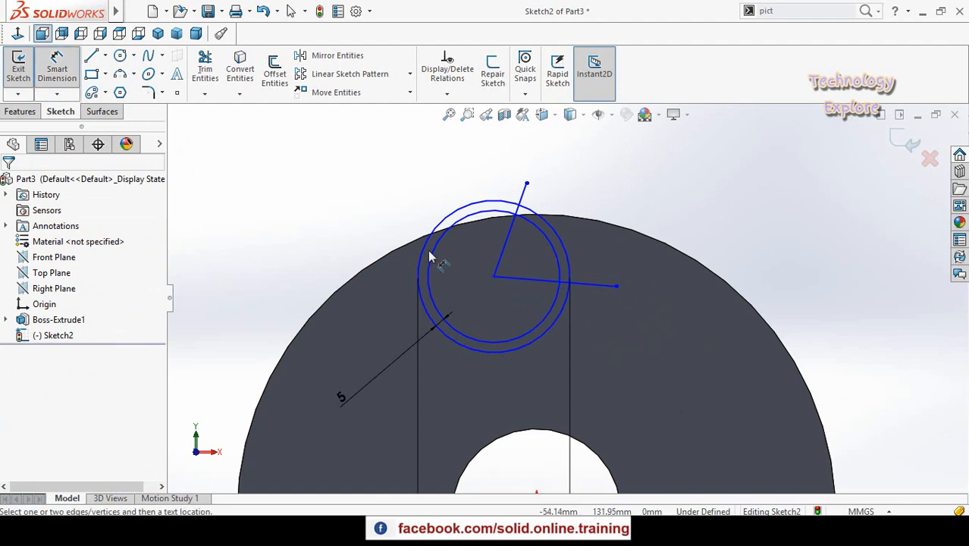
scroll(525, 266, "down", 1)
left_click(498, 259)
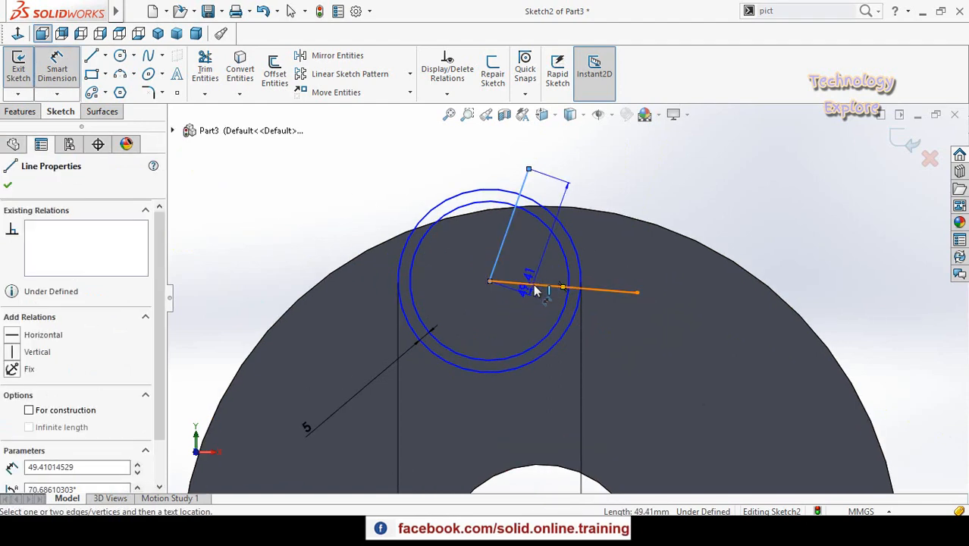
left_click(530, 285)
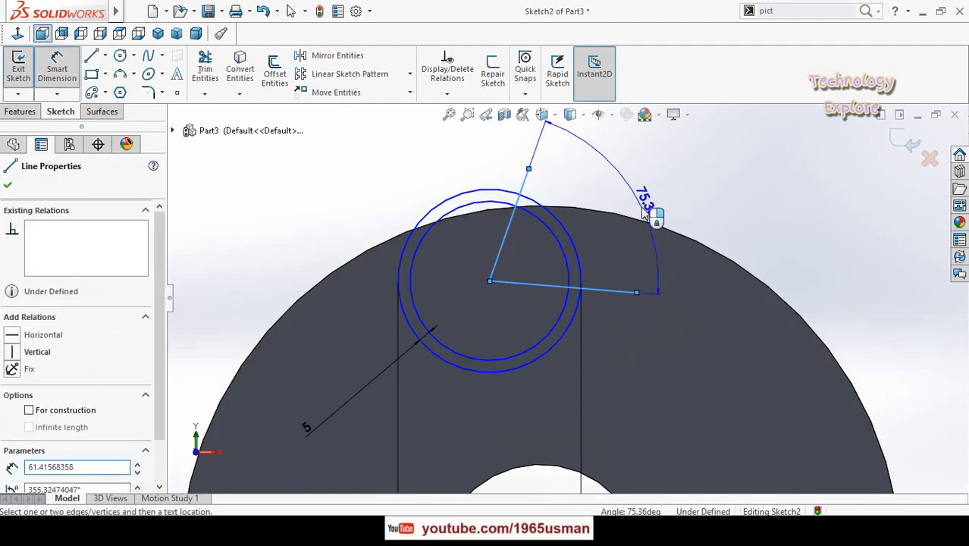
left_click(641, 208)
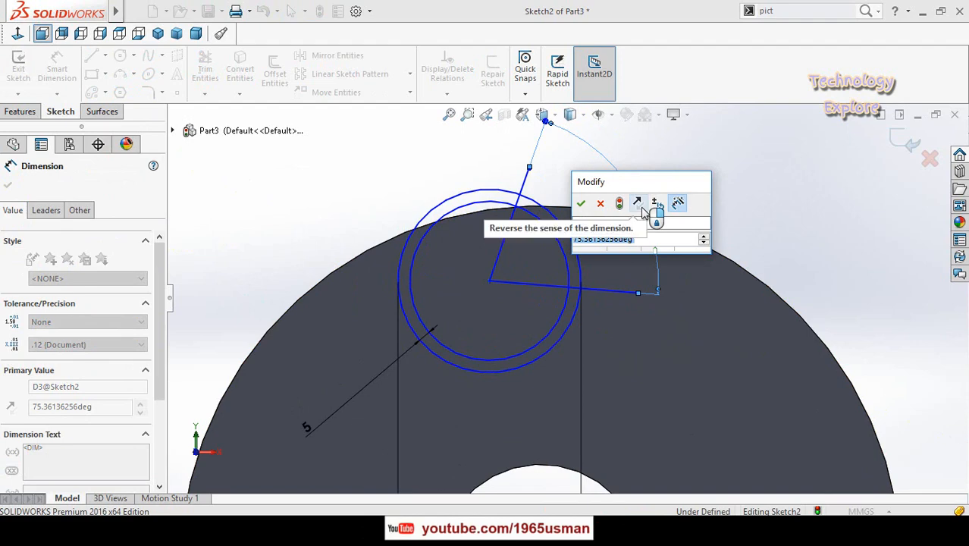
type("360")
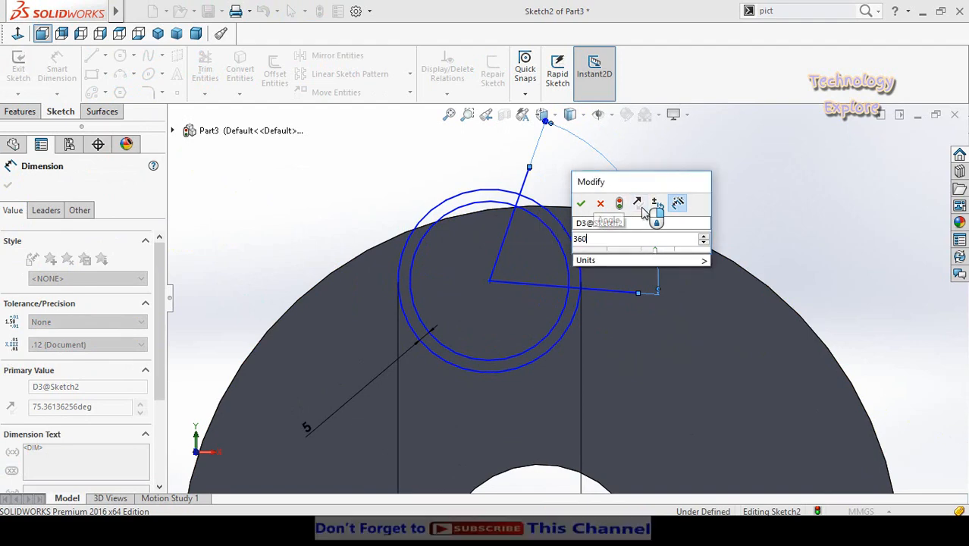
type("/")
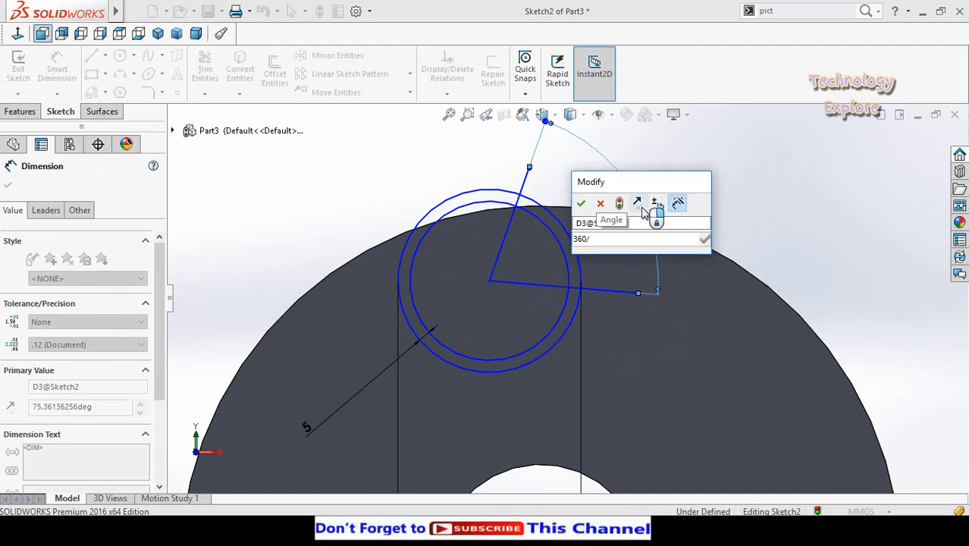
type("4")
key("Return")
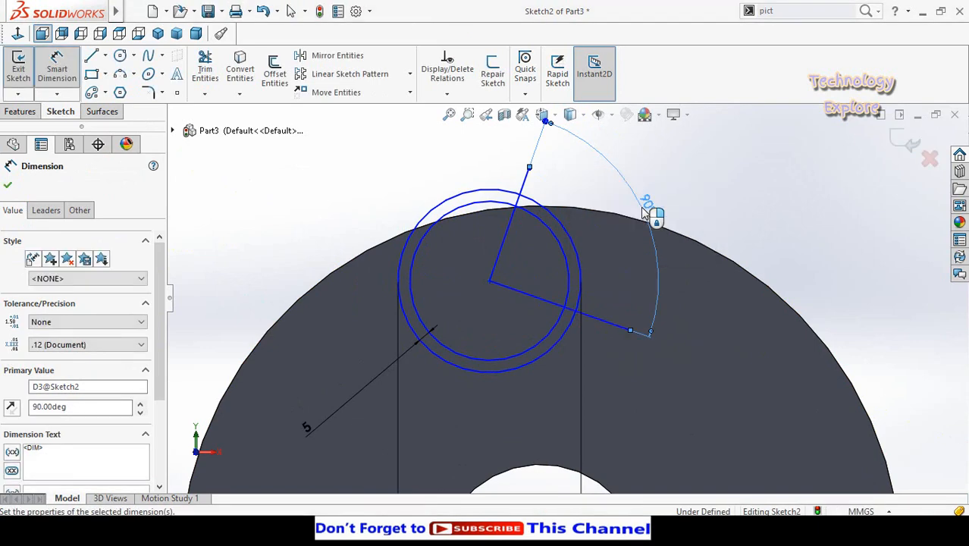
scroll(626, 287, "up", 2)
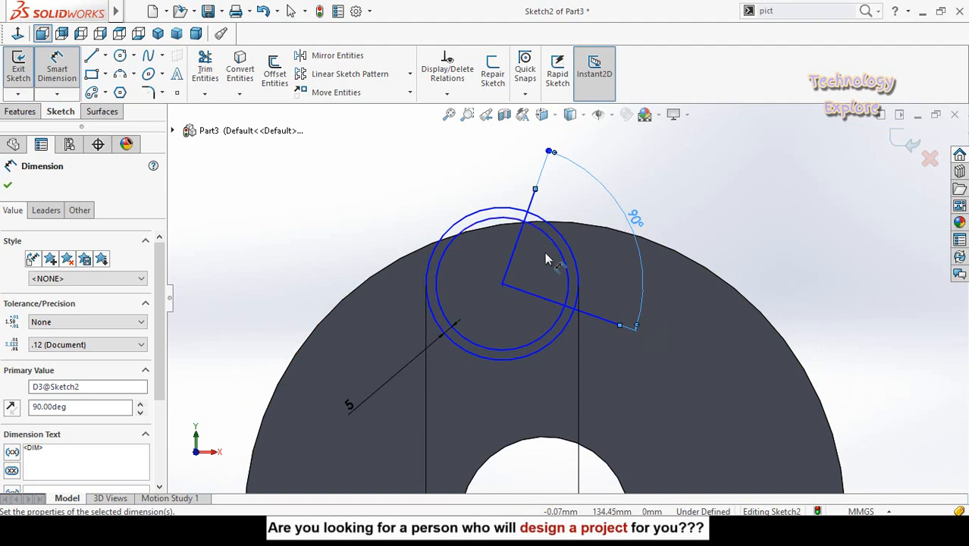
key("Escape")
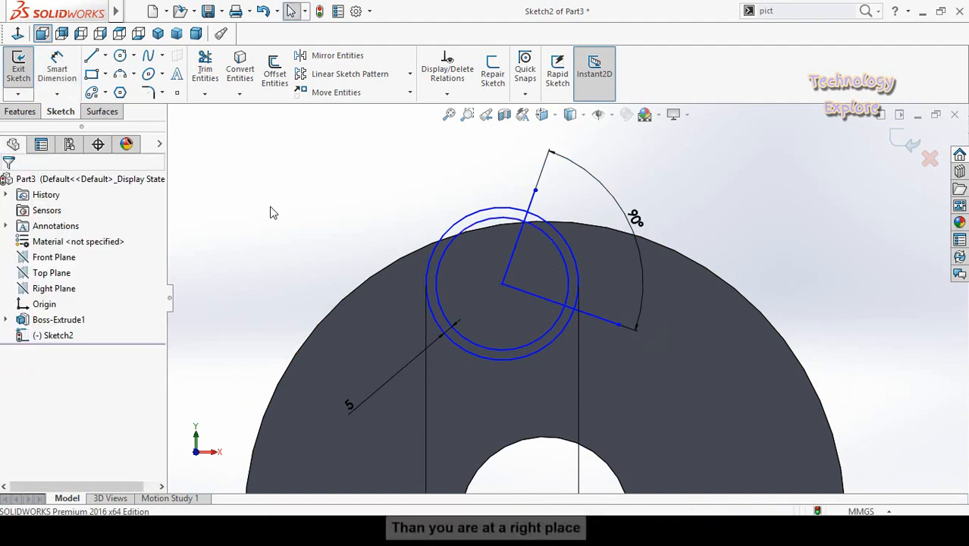
Step: Power trim the circles and radial lines down to the closed quarter-ring blade profile at the upper right
scroll(595, 290, "down", 3)
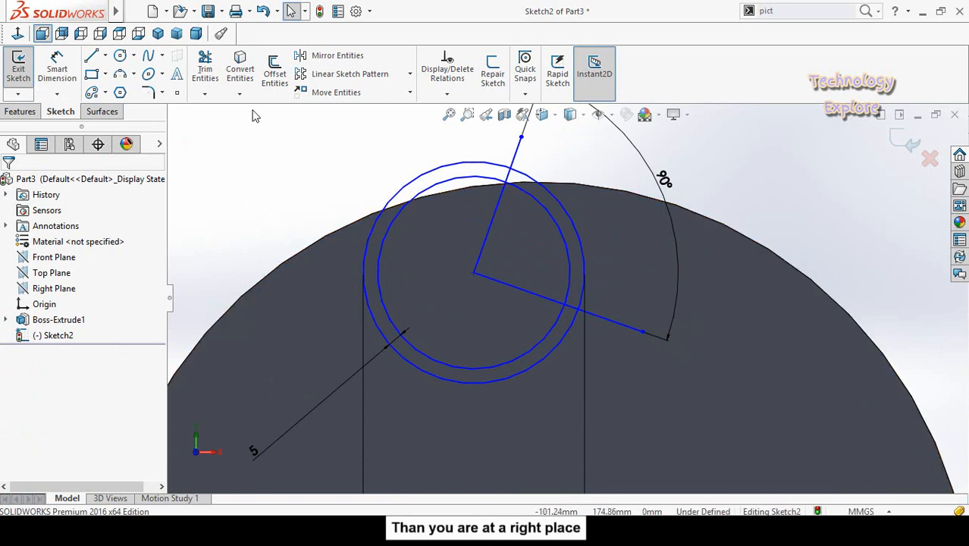
left_click(205, 68)
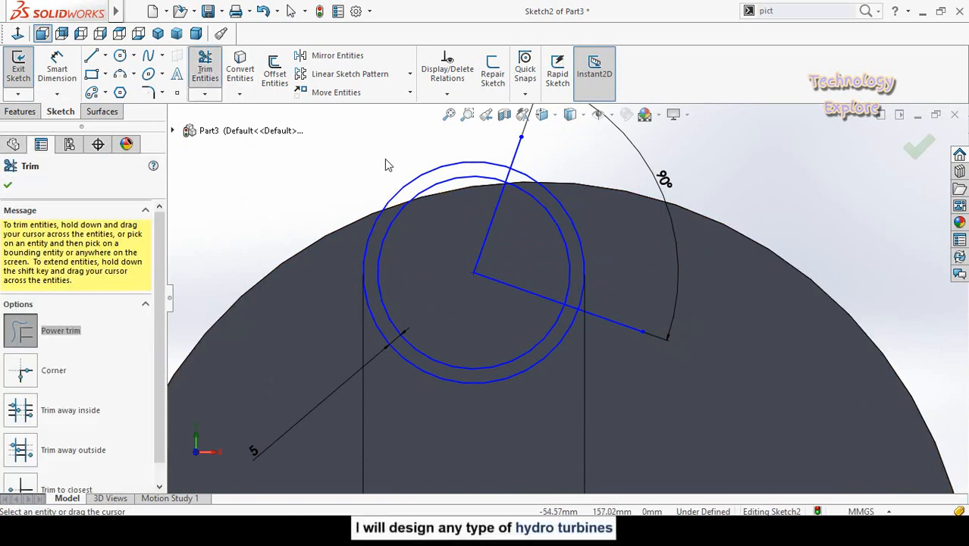
left_click_drag(429, 170, 428, 226)
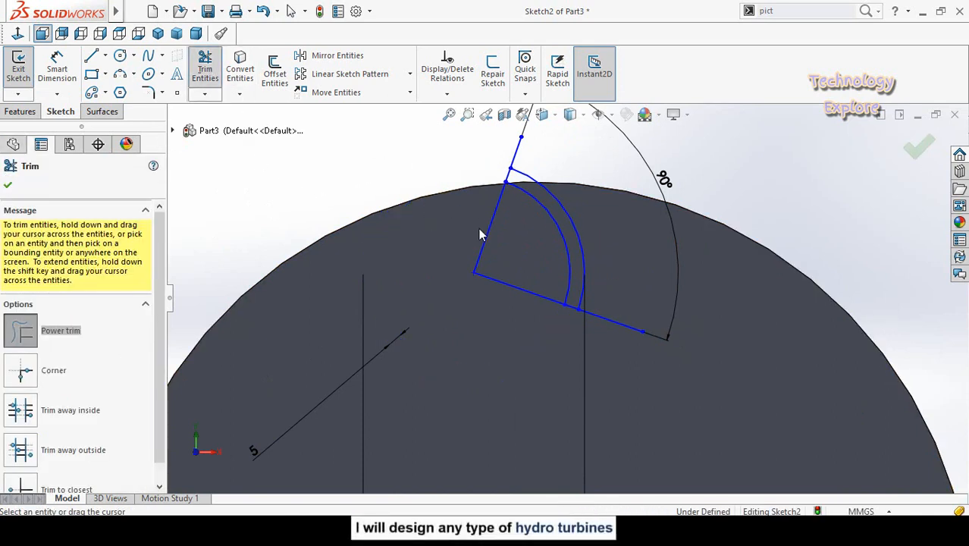
left_click_drag(621, 338, 619, 202)
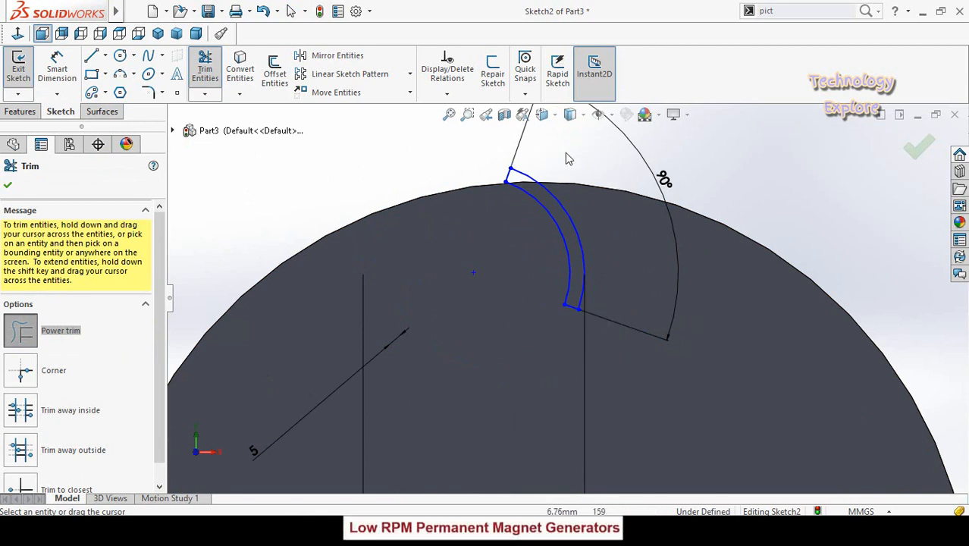
key("Escape")
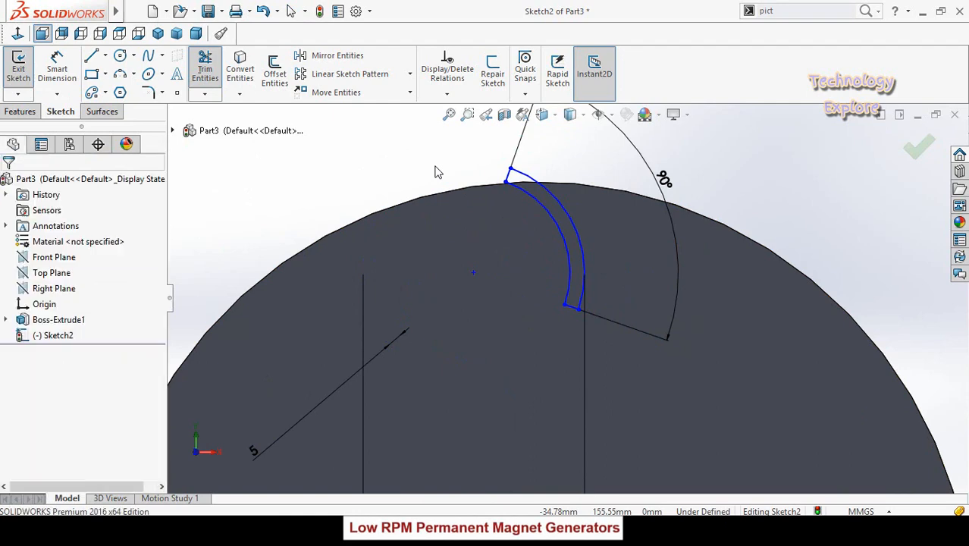
Step: Move the whole blade profile with Move Entities from its outer upper corner slightly down and right, to the disc's outer edge
scroll(434, 167, "up", 2)
left_click_drag(460, 183, 610, 341)
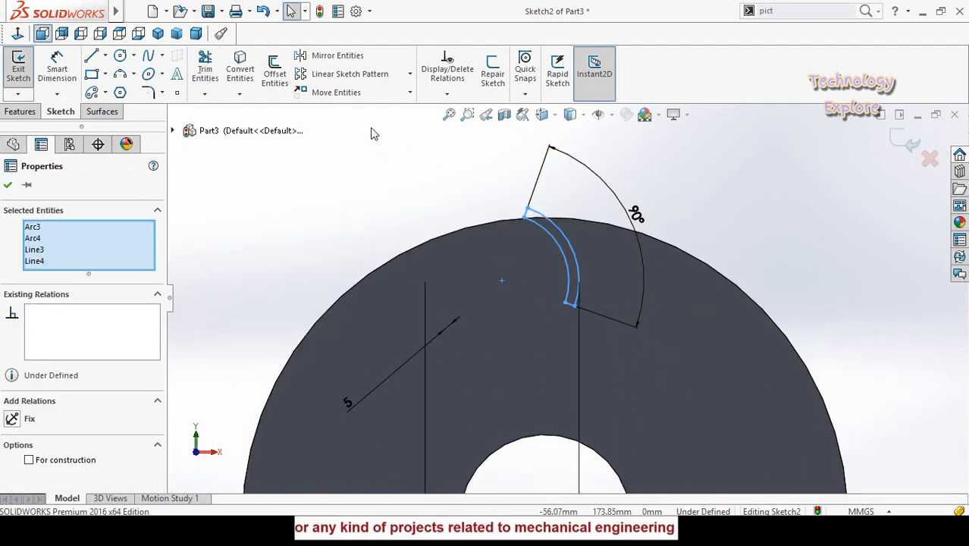
left_click(336, 93)
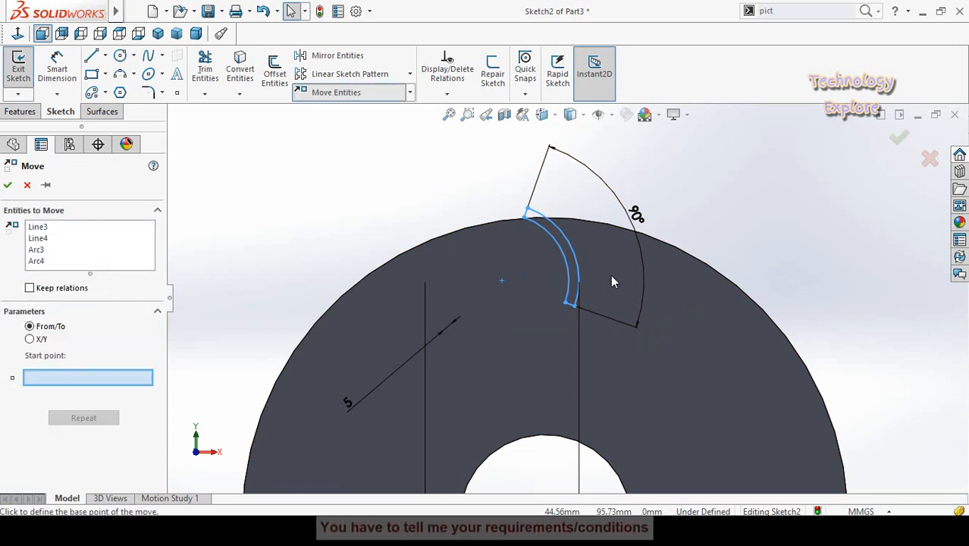
scroll(610, 274, "down", 1)
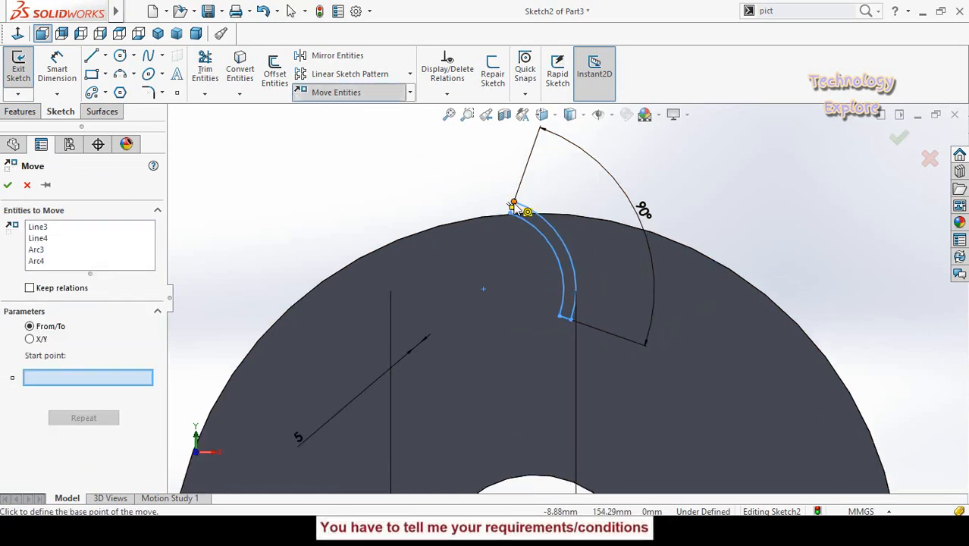
left_click(514, 204)
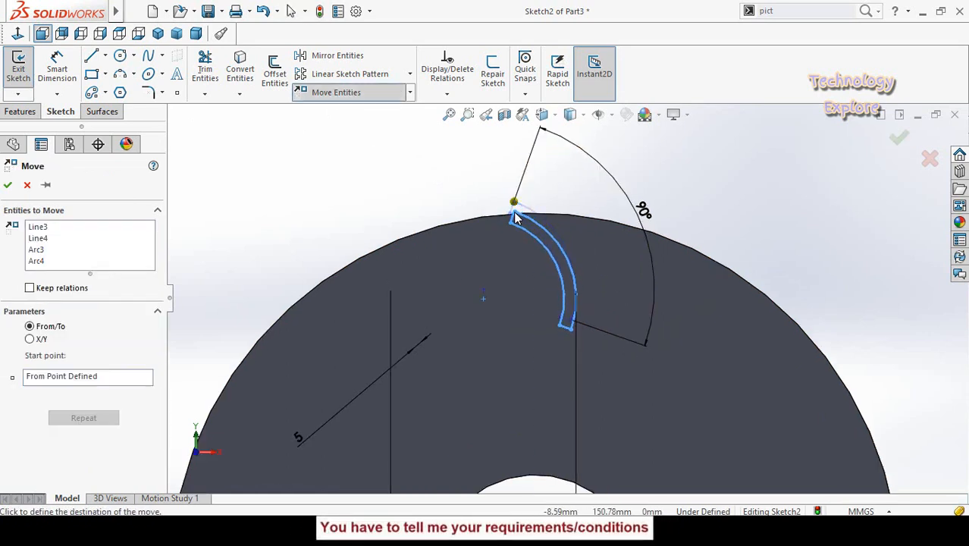
scroll(514, 219, "down", 2)
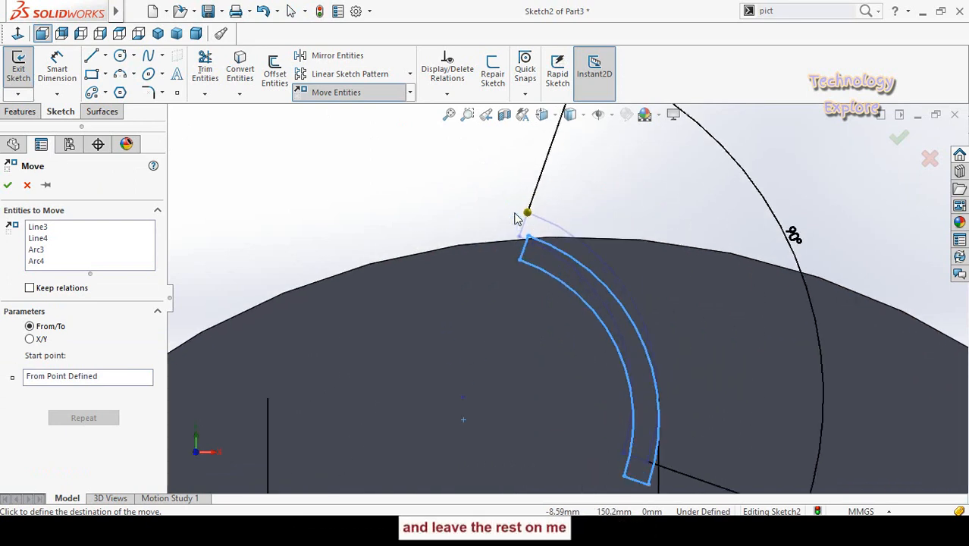
scroll(514, 218, "down", 1)
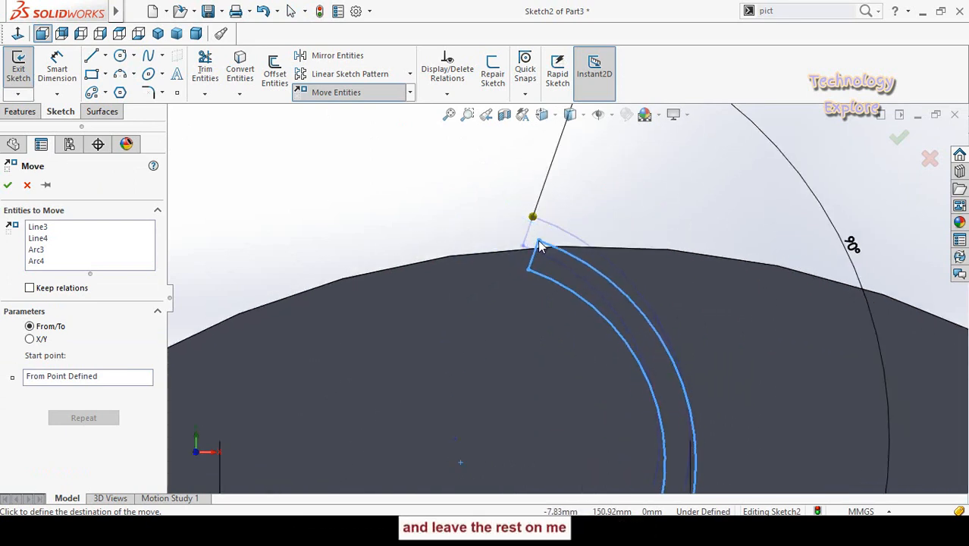
left_click(539, 244)
scroll(500, 273, "up", 5)
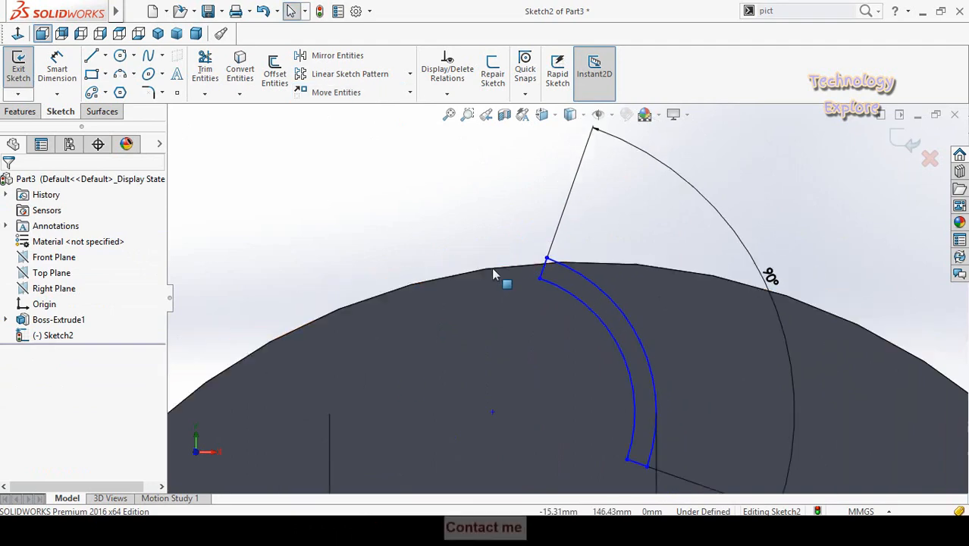
Step: Cut-extrude the curved blade profile through the disc's full thickness to make a slot at the outer edge
scroll(568, 333, "down", 2)
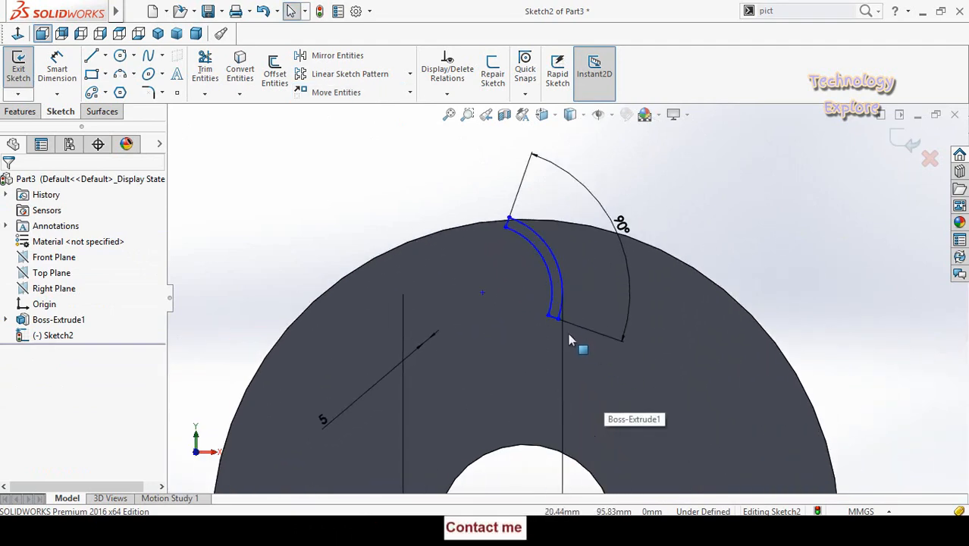
scroll(568, 332, "up", 1)
left_click(21, 111)
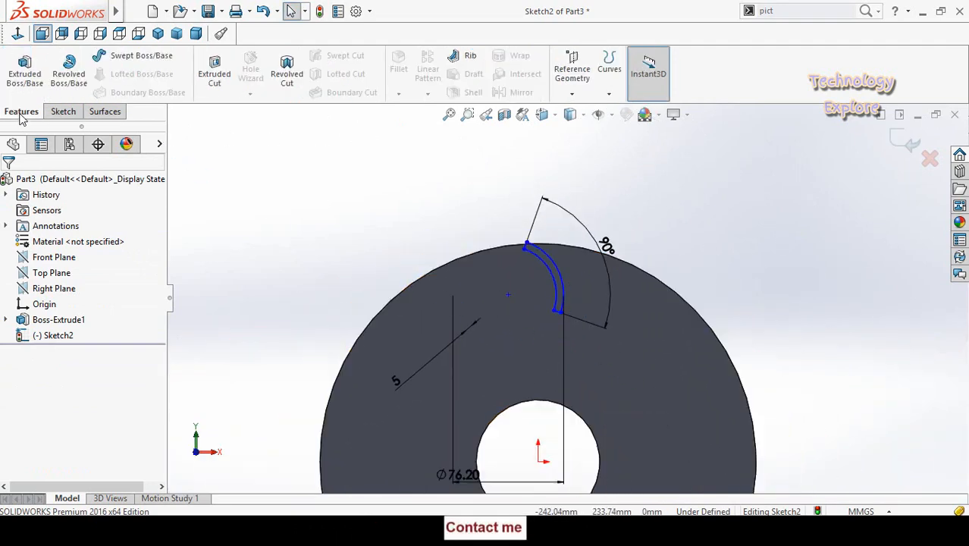
left_click(214, 70)
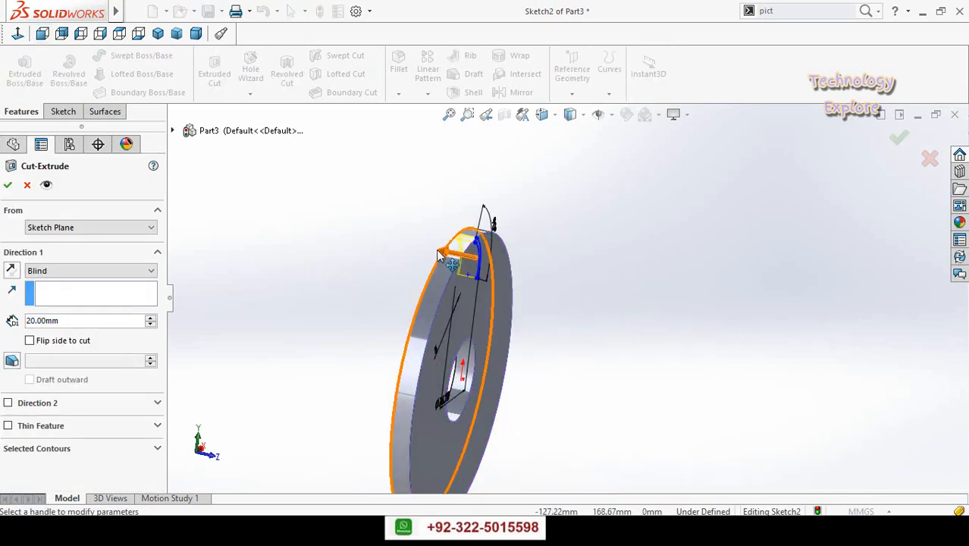
left_click_drag(447, 250, 404, 256)
left_click(8, 185)
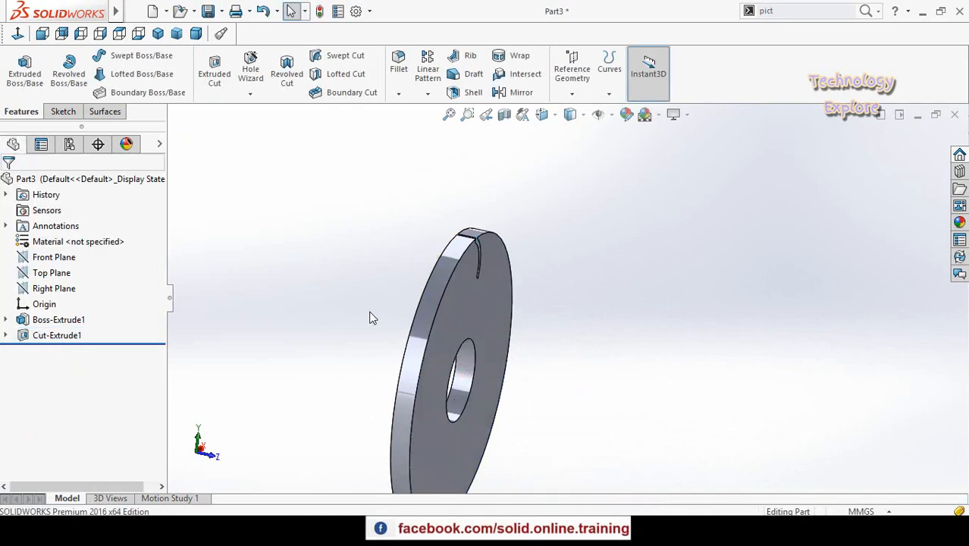
Step: Reopen the blade slot cut's sketch for editing
middle_click_drag(297, 304, 316, 296)
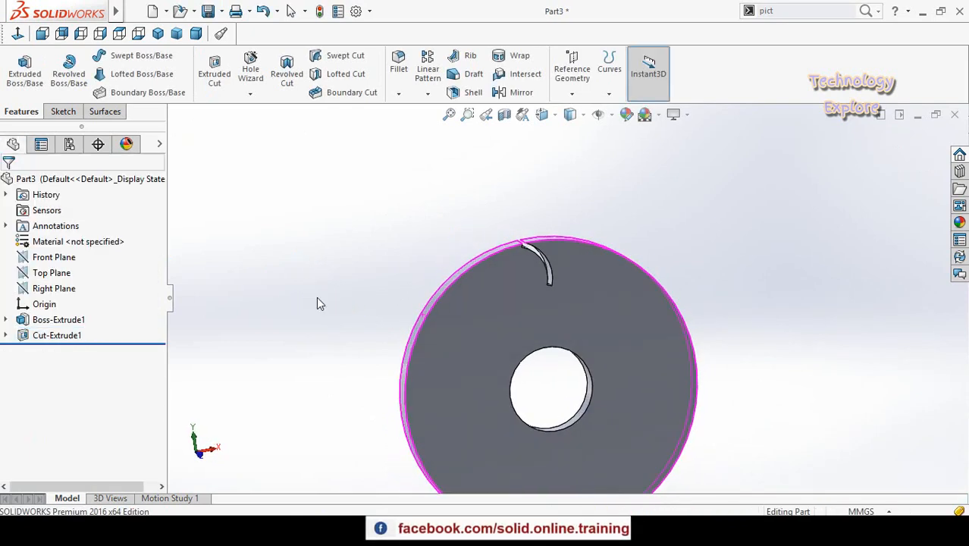
scroll(521, 253, "down", 5)
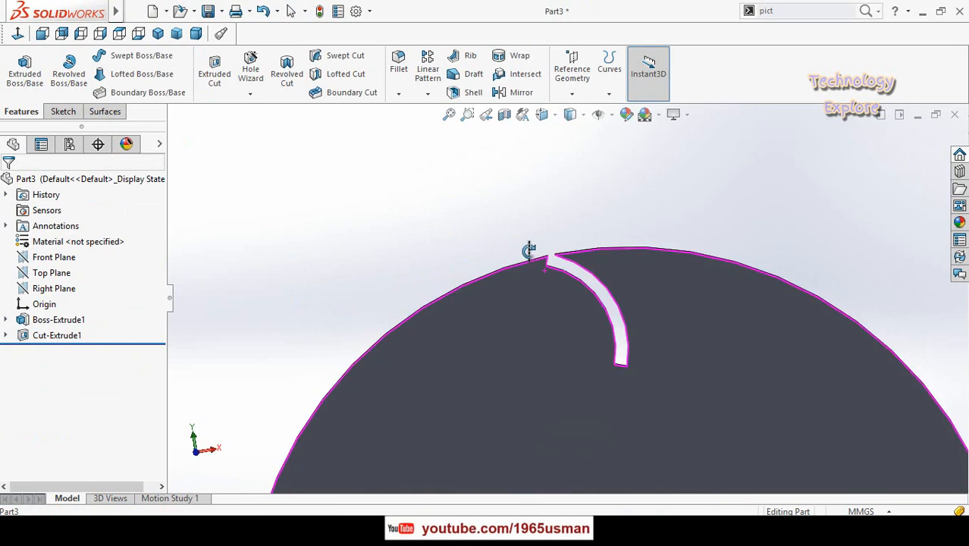
left_click(5, 335)
left_click(69, 351)
left_click(50, 316)
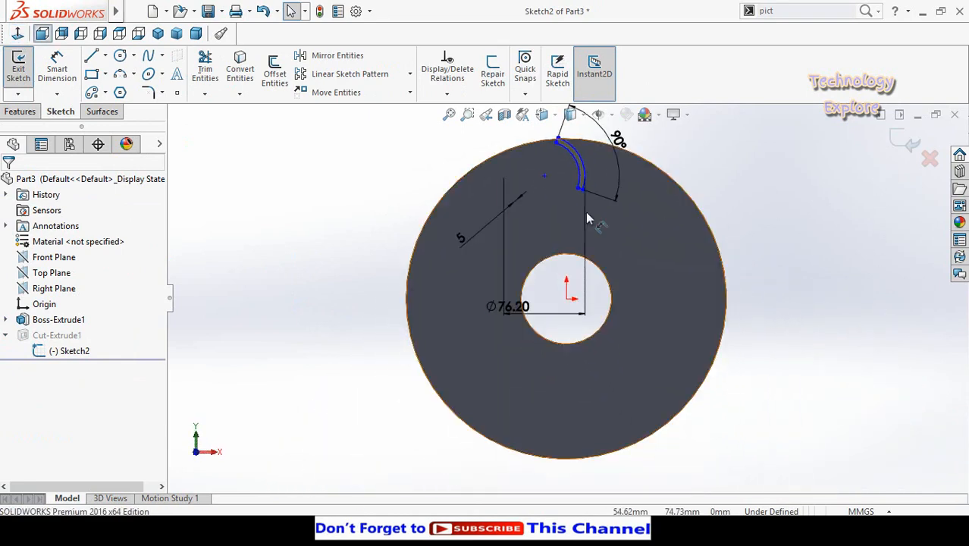
Step: Move the four blade profile entities from the inner upper corner up onto the disc's outer edge, and exit the sketch
scroll(576, 155, "down", 3)
scroll(576, 155, "down", 3)
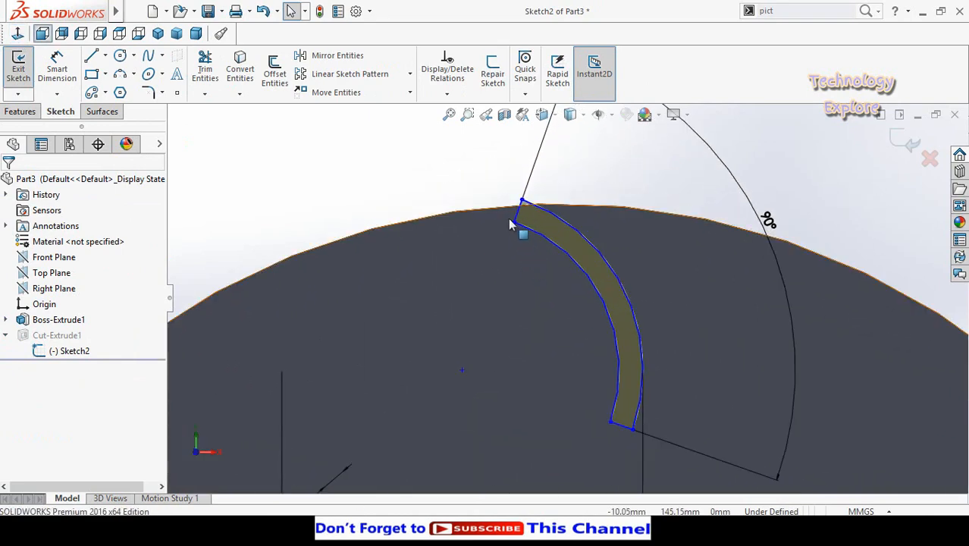
scroll(584, 322, "up", 3)
left_click_drag(475, 215, 638, 396)
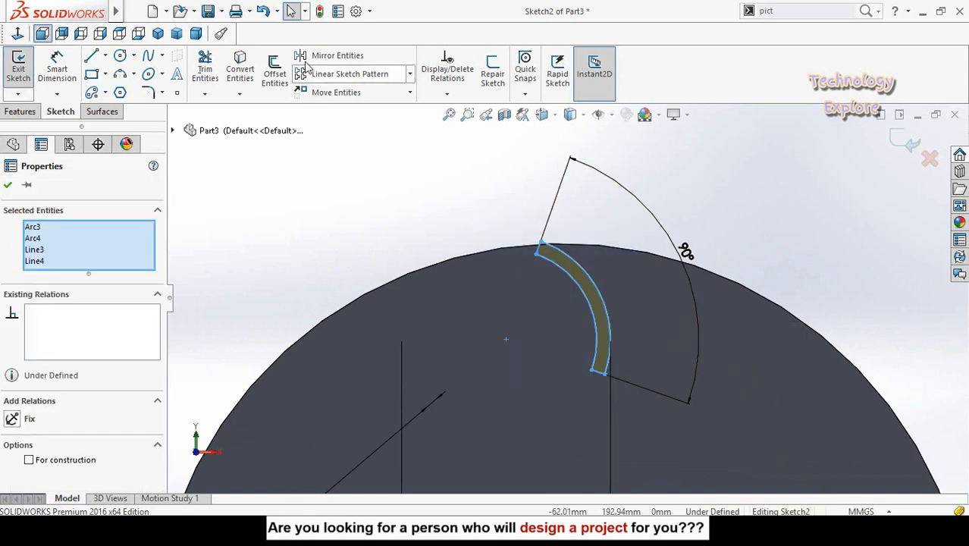
left_click(347, 93)
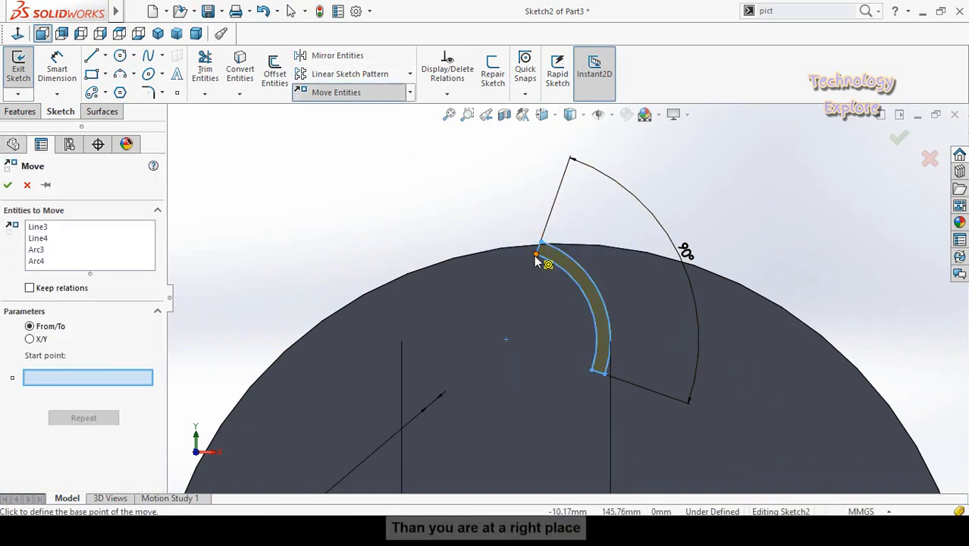
left_click(536, 259)
scroll(536, 258, "down", 3)
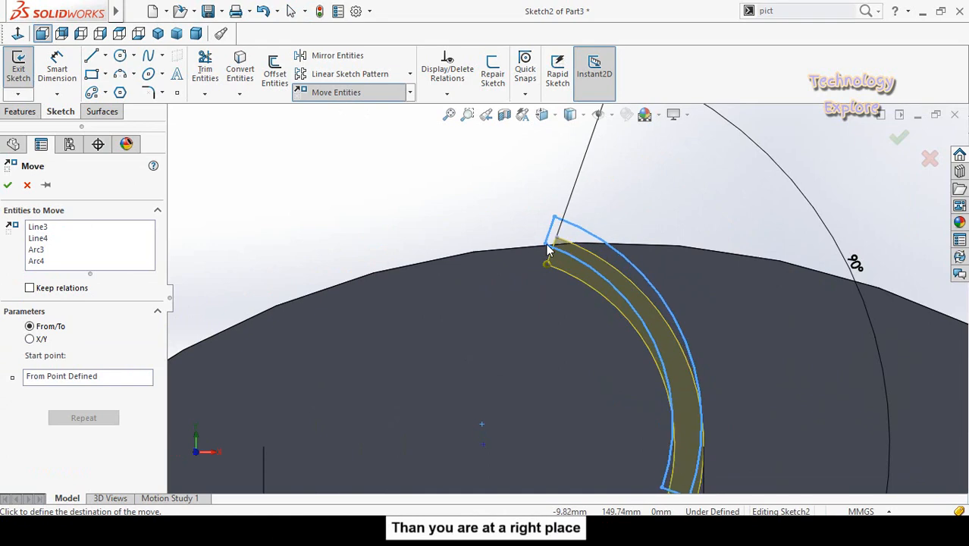
left_click(546, 243)
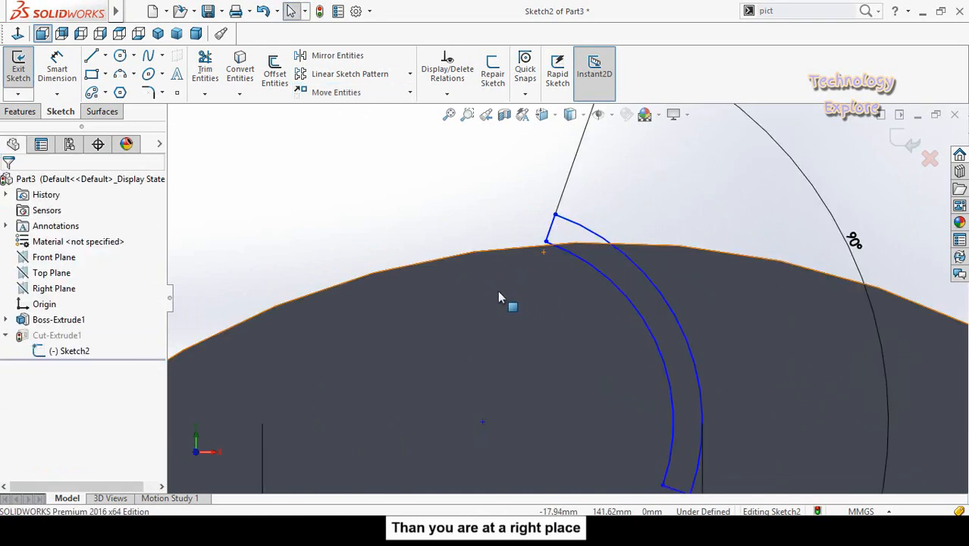
scroll(499, 297, "up", 6)
scroll(587, 327, "down", 3)
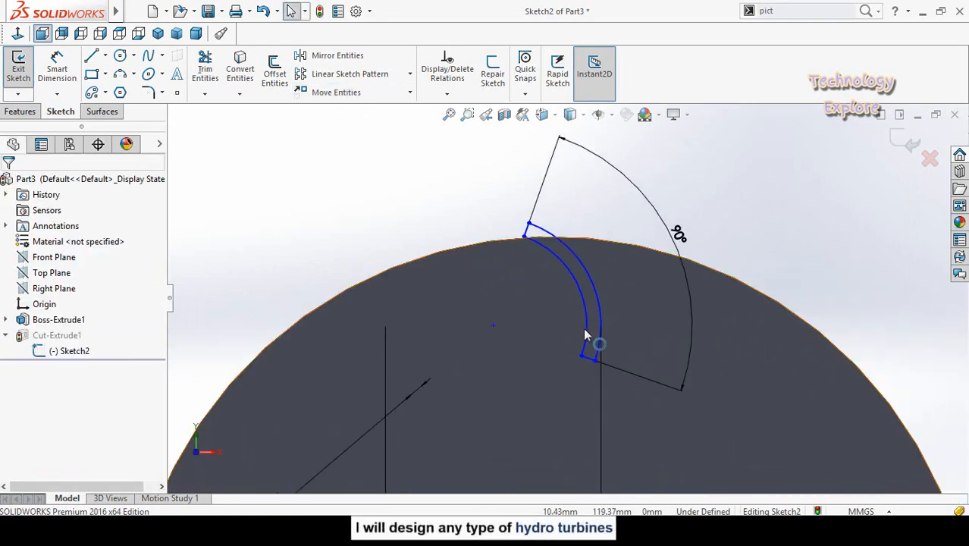
scroll(585, 335, "down", 1)
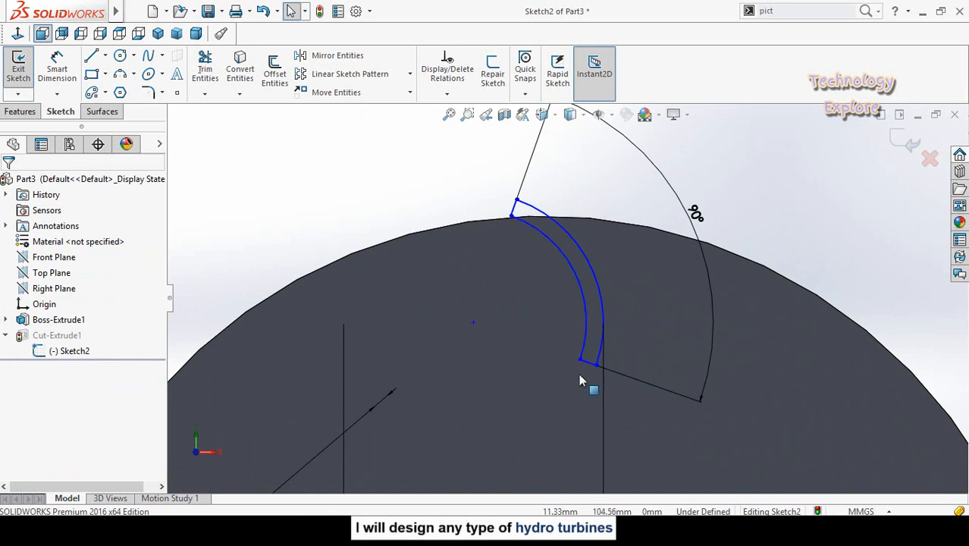
scroll(579, 369, "up", 3)
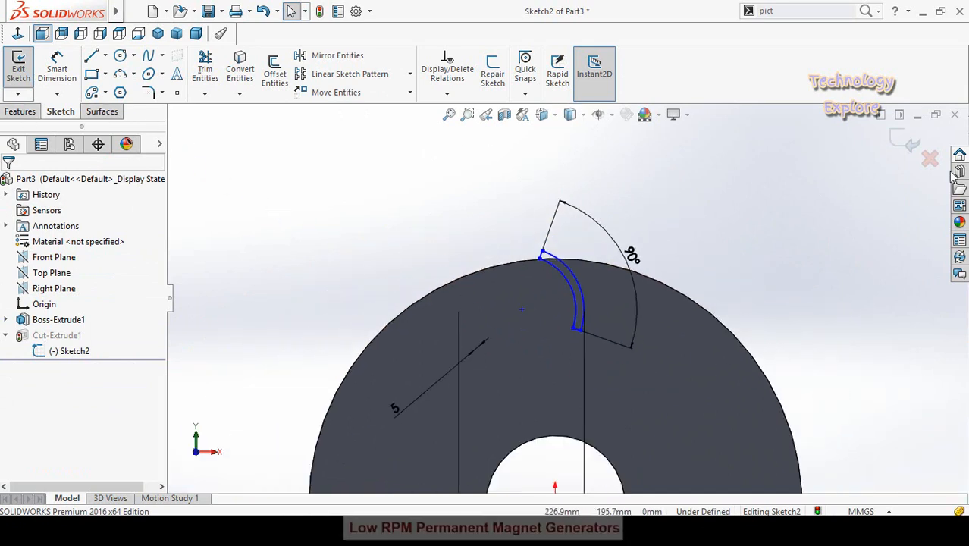
left_click(895, 143)
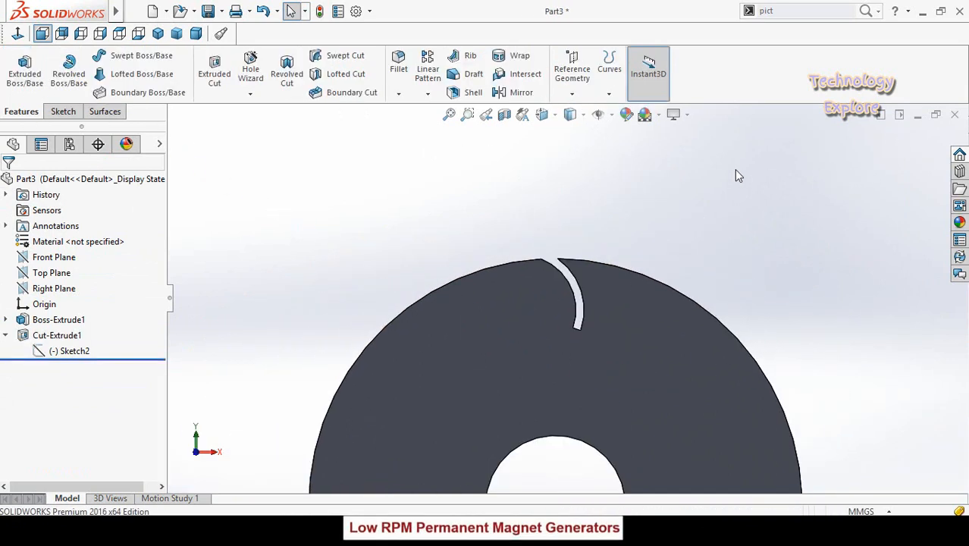
Step: Set up a circular pattern of the blade slot cut, using the central hole's circular edge as the axis
scroll(597, 250, "up", 2)
middle_click_drag(597, 250, 562, 267)
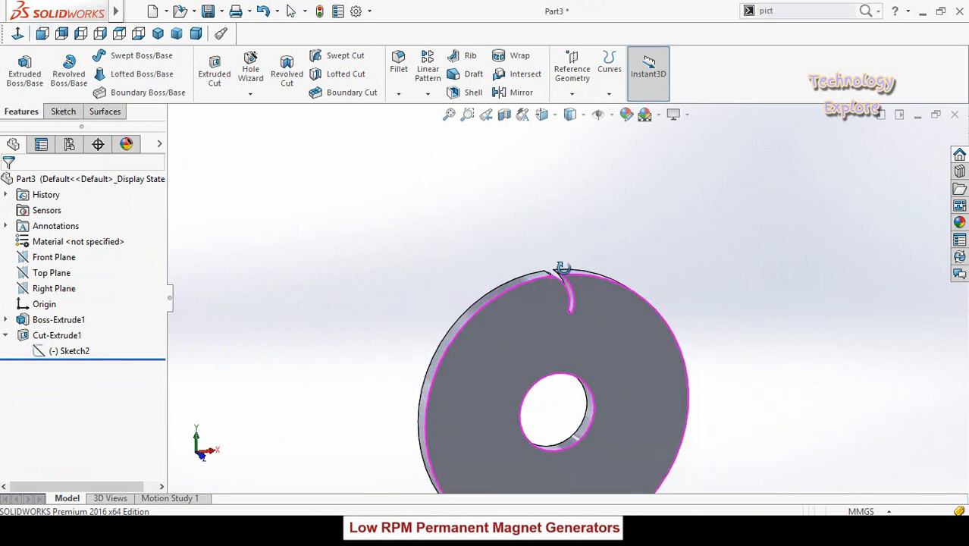
left_click(428, 94)
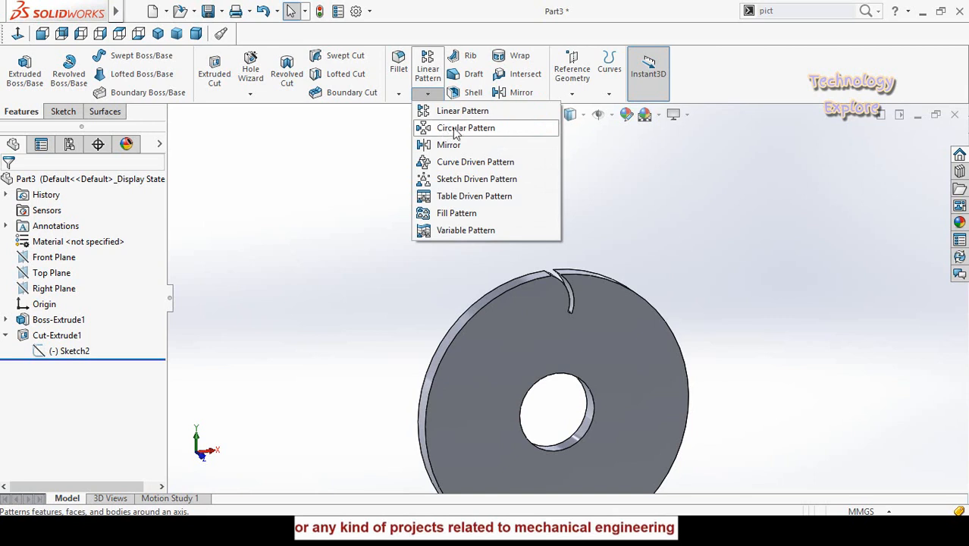
left_click(451, 131)
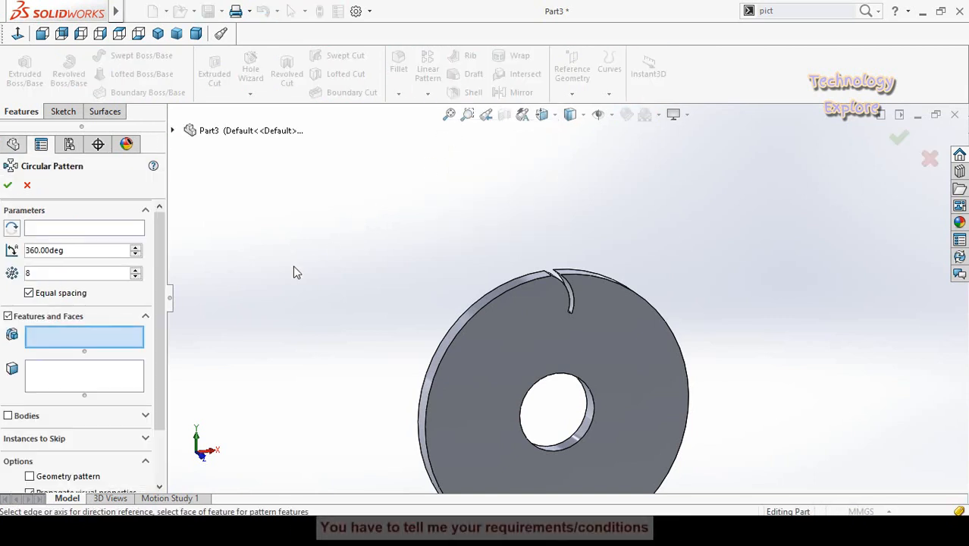
left_click(173, 132)
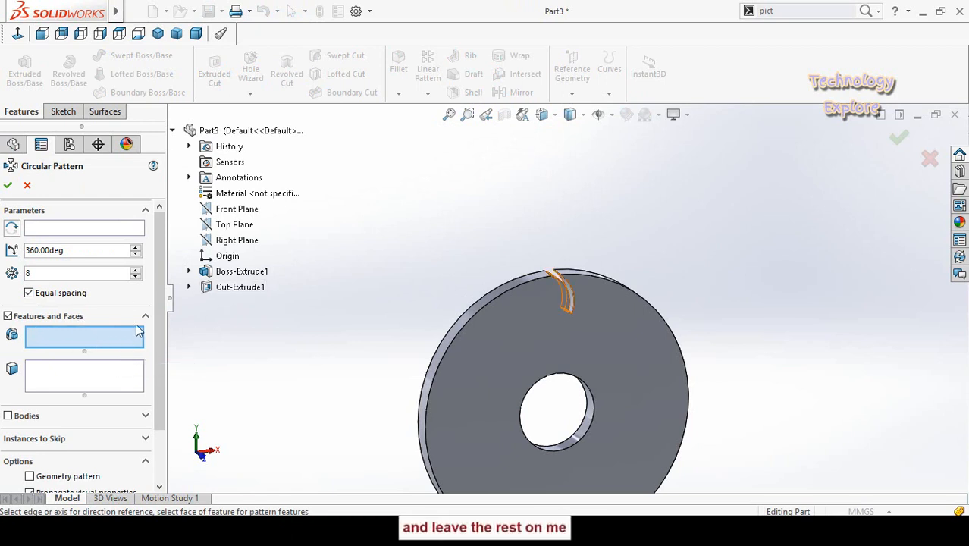
left_click(238, 287)
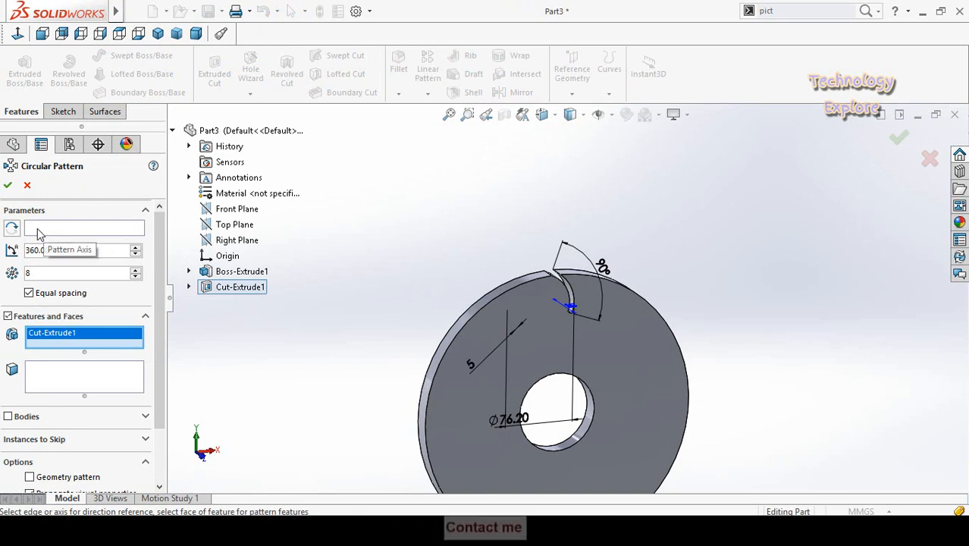
left_click(68, 229)
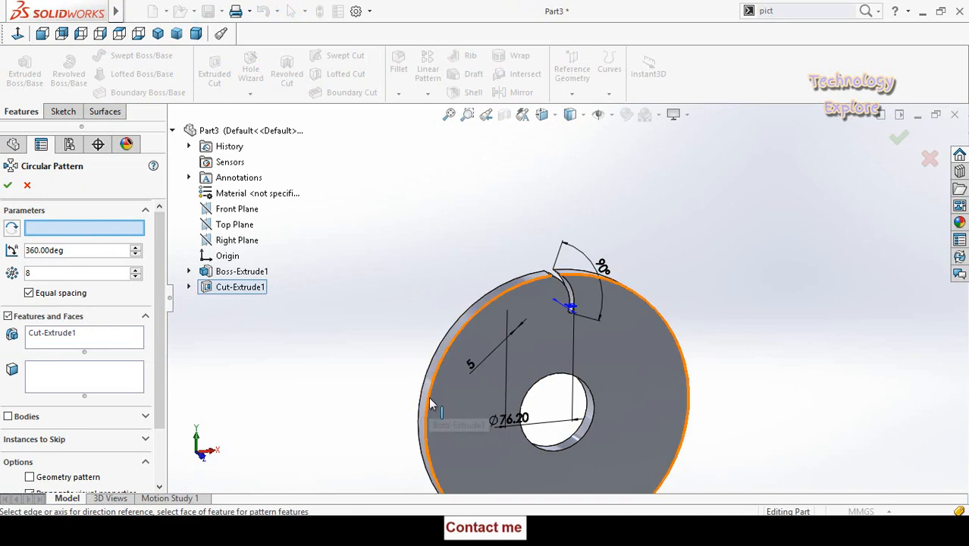
left_click(555, 452)
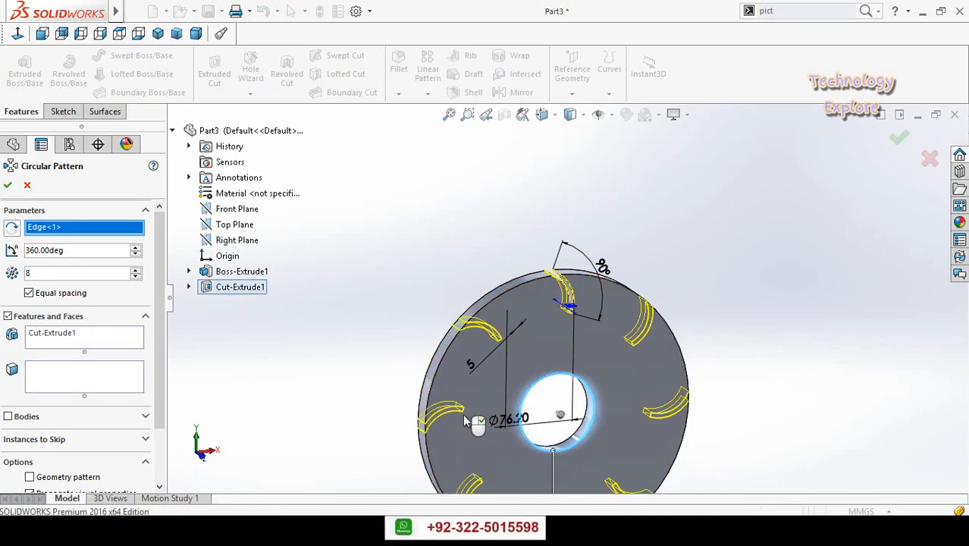
Step: Set the circular pattern to 27 instances and create it
double_click(57, 273)
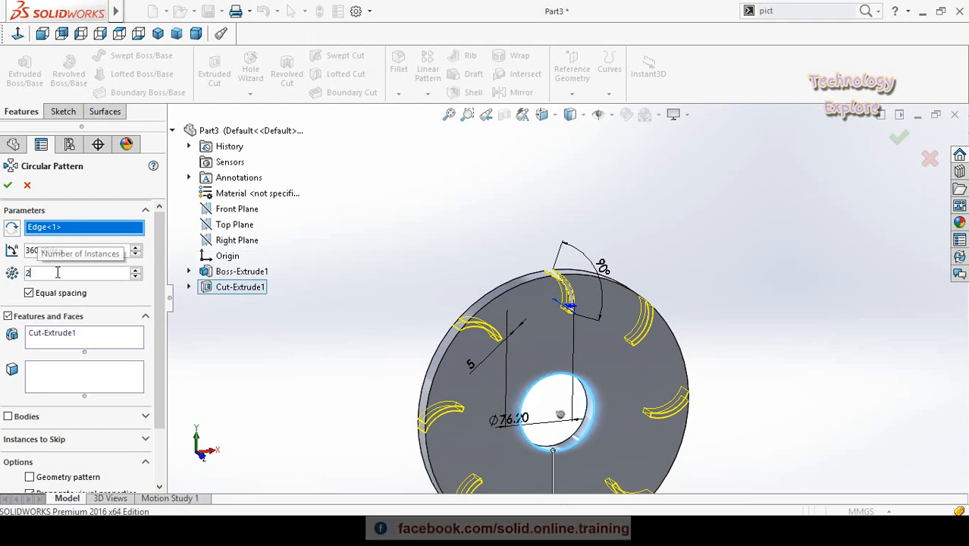
type("27")
key("Return")
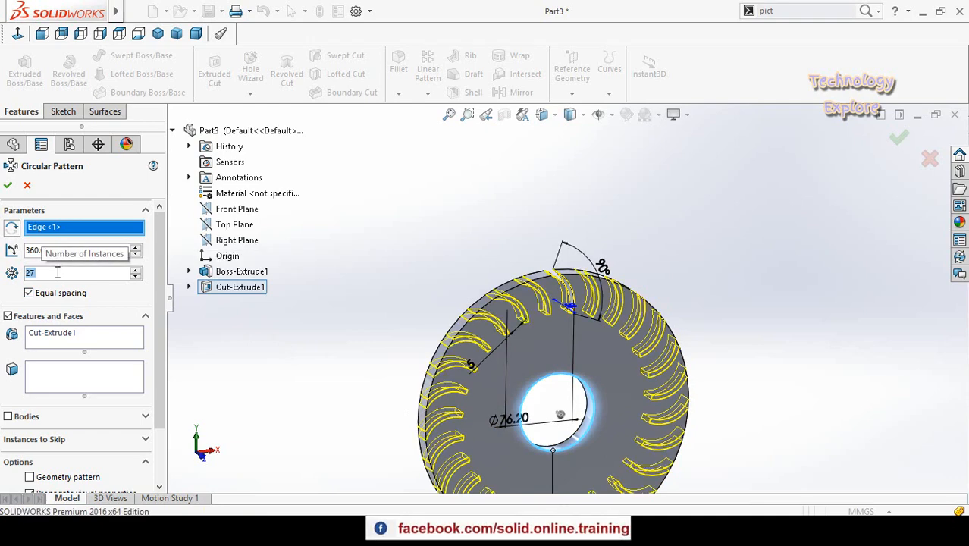
left_click(8, 185)
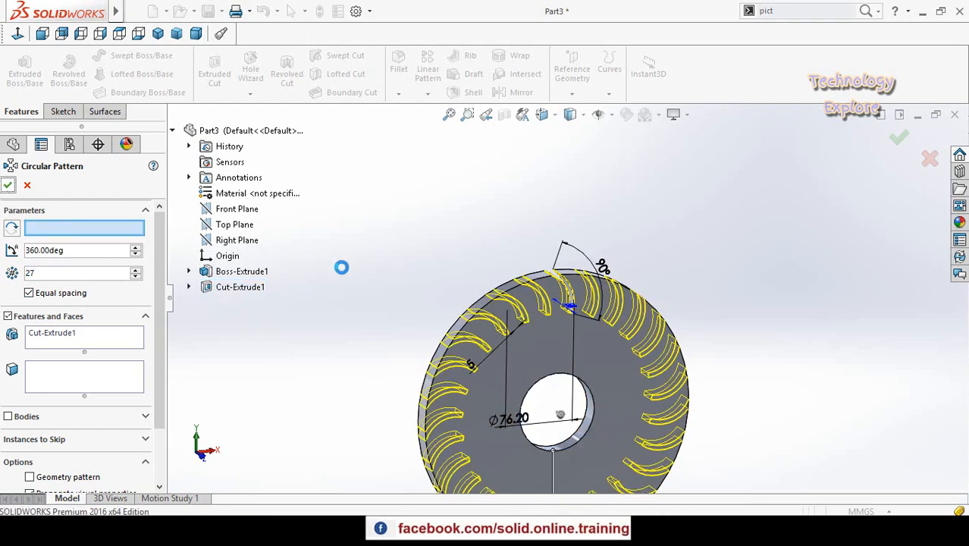
middle_click_drag(371, 281, 450, 321)
mouse_move(432, 401)
middle_mouse_down()
mouse_move(419, 329)
mouse_move(472, 351)
mouse_move(440, 365)
mouse_move(439, 388)
middle_mouse_up()
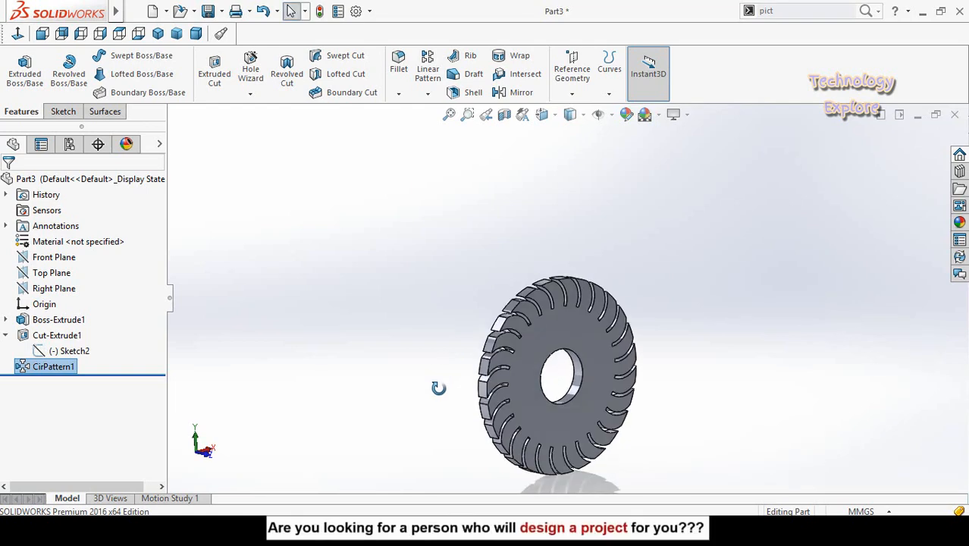
Step: Save the part as Runner Disc in the Cross Flow Turbine 6kW folder on the Desktop
key("ctrl+s")
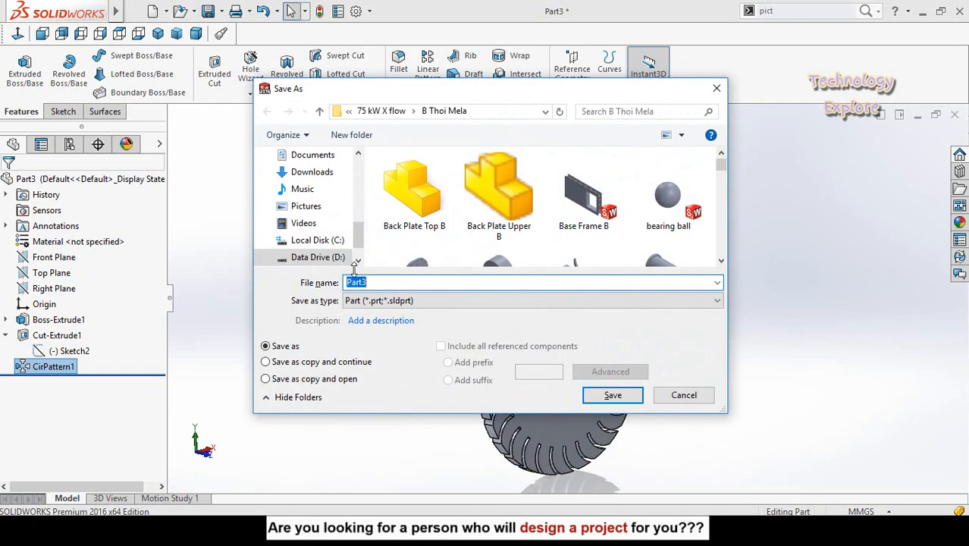
scroll(425, 251, "down", 3)
scroll(311, 227, "up", 2)
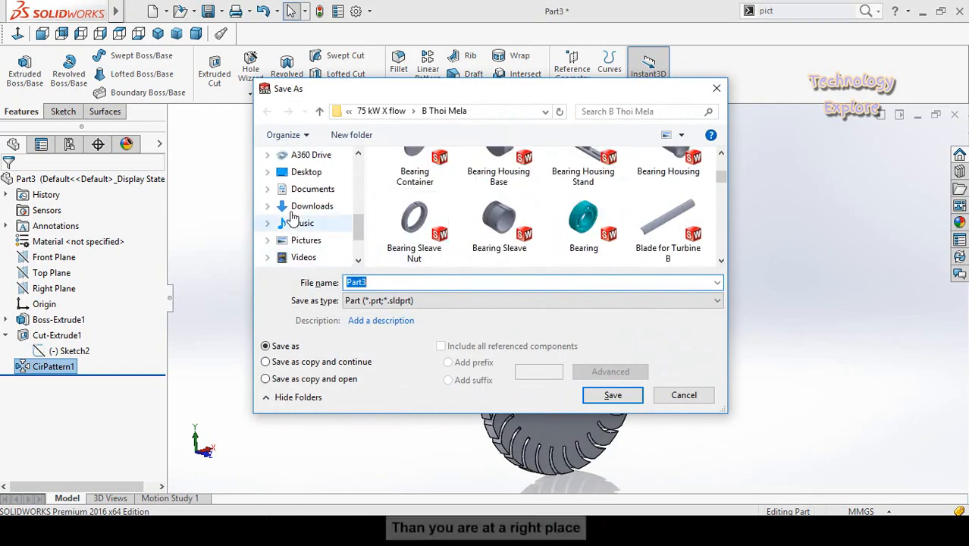
left_click(306, 171)
left_click(497, 188)
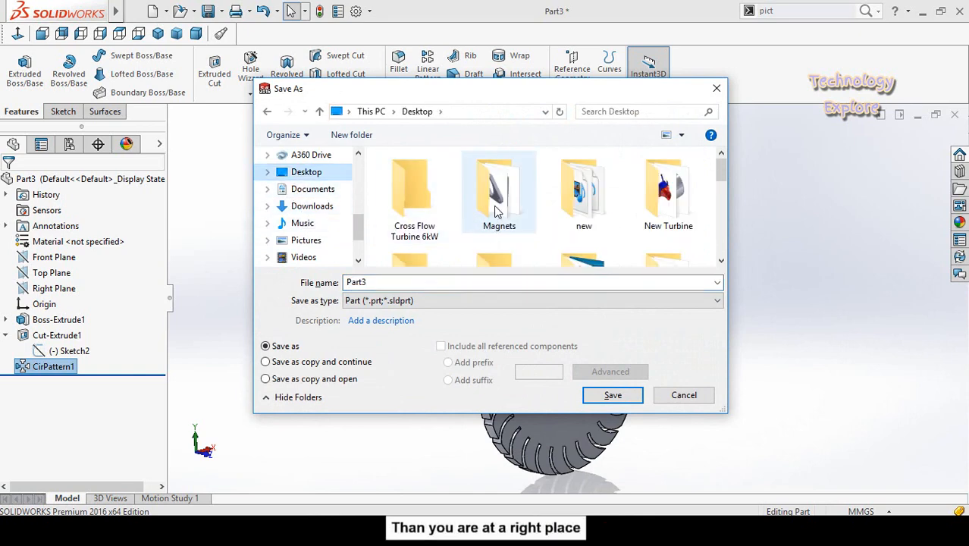
double_click(408, 198)
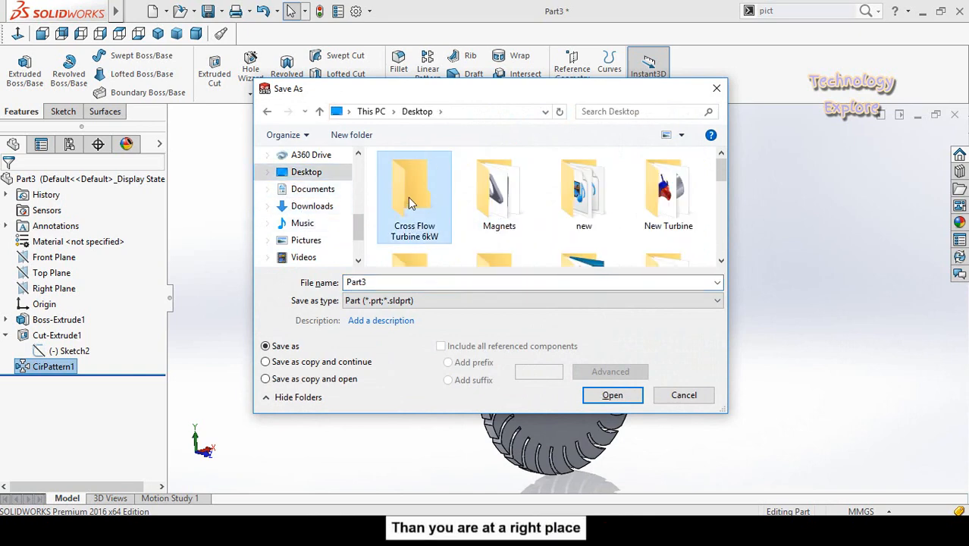
double_click(404, 282)
type("Runner Disc")
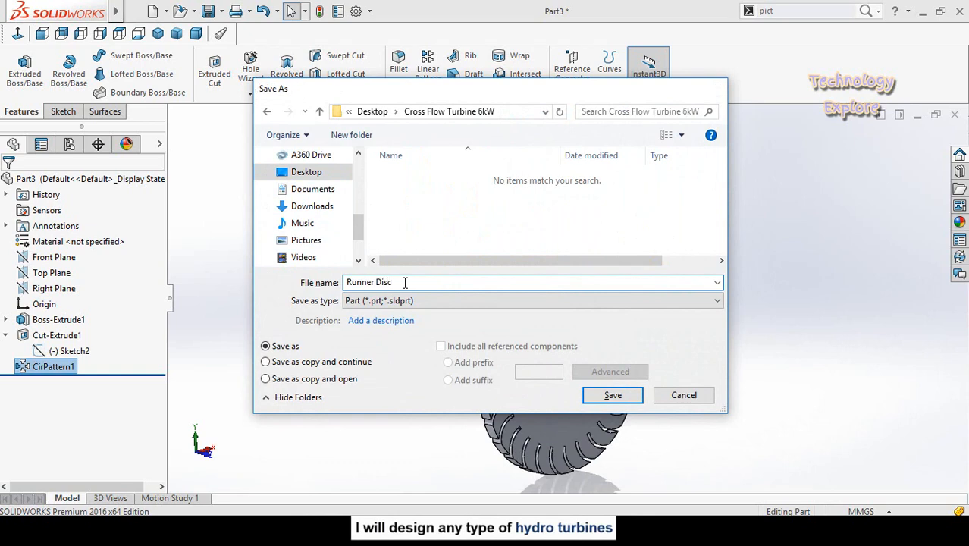
key("Return")
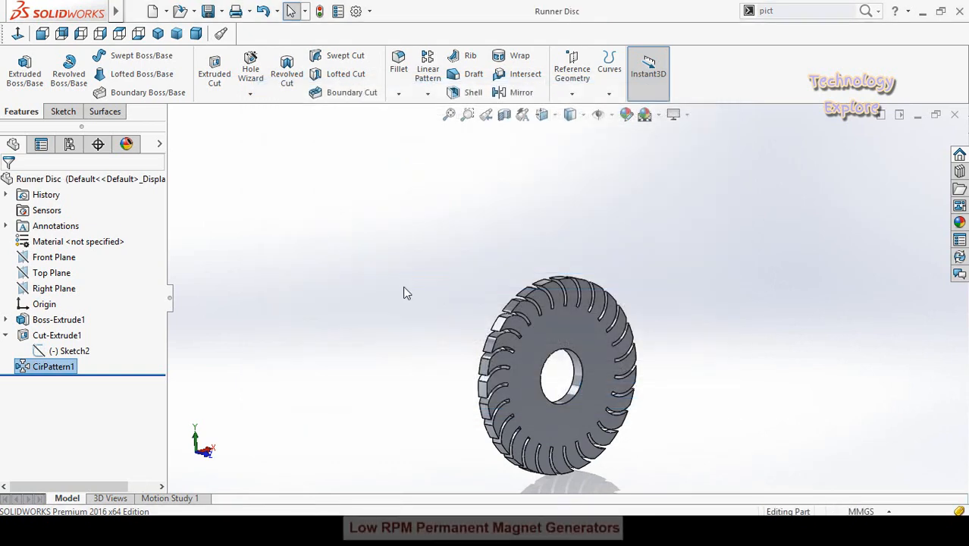
Step: Create a new empty part document
key("ctrl+1")
middle_click_drag(385, 312, 418, 346)
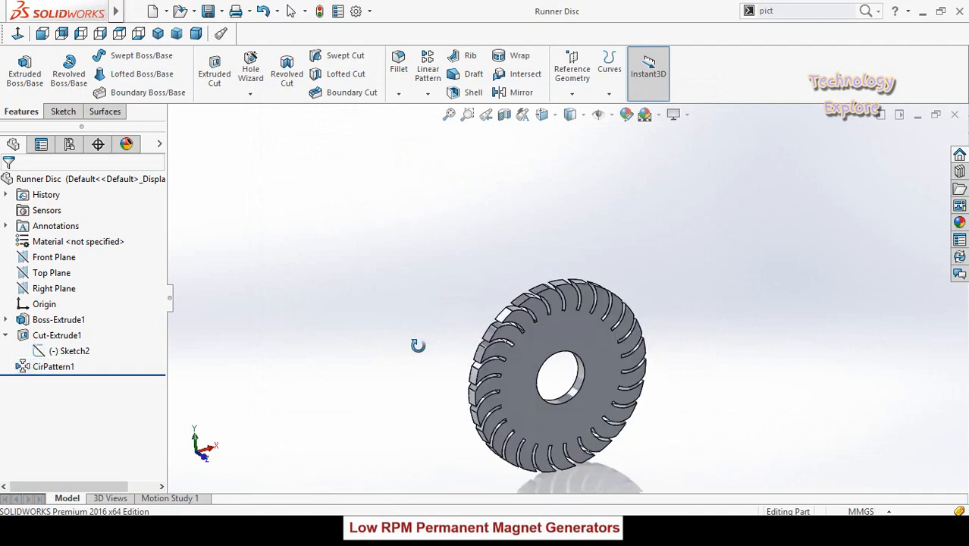
key("ctrl+n")
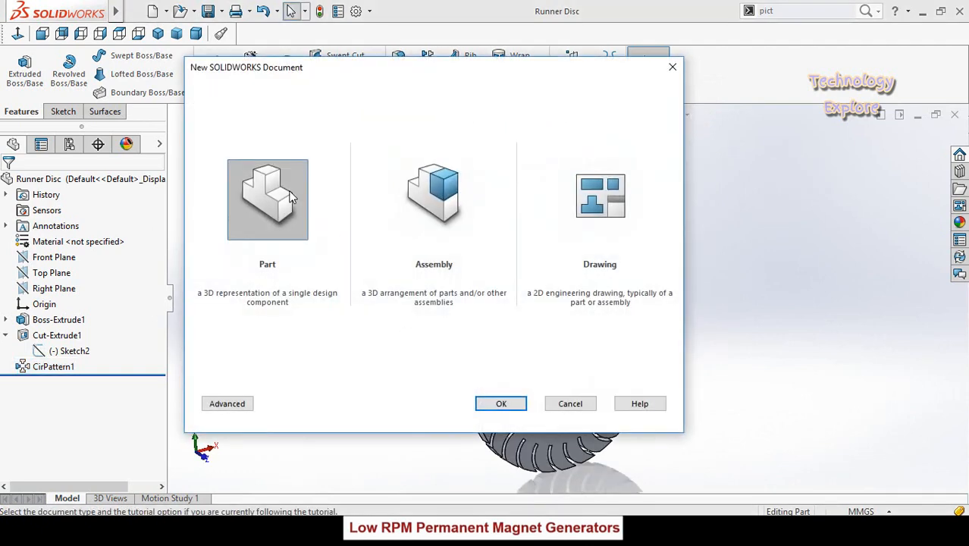
key("Return")
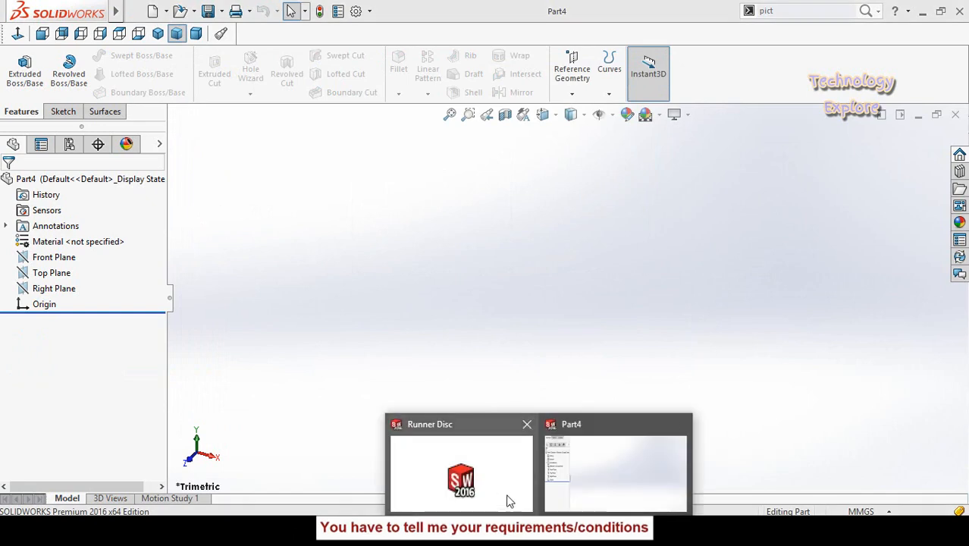
Step: Return to the Runner Disc part and open the blade slot cut's sketch for editing, viewed face-on
left_click(508, 496)
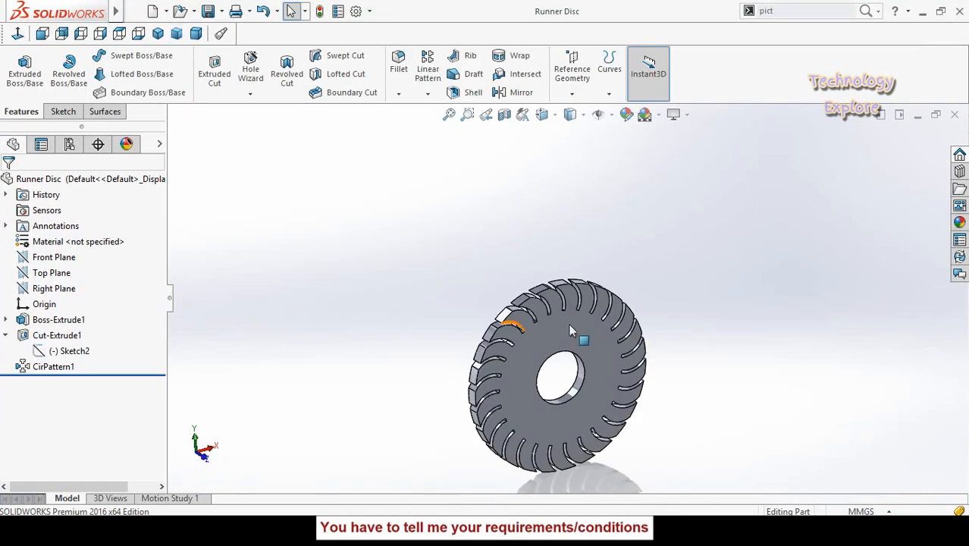
left_click(58, 353)
left_click(68, 319)
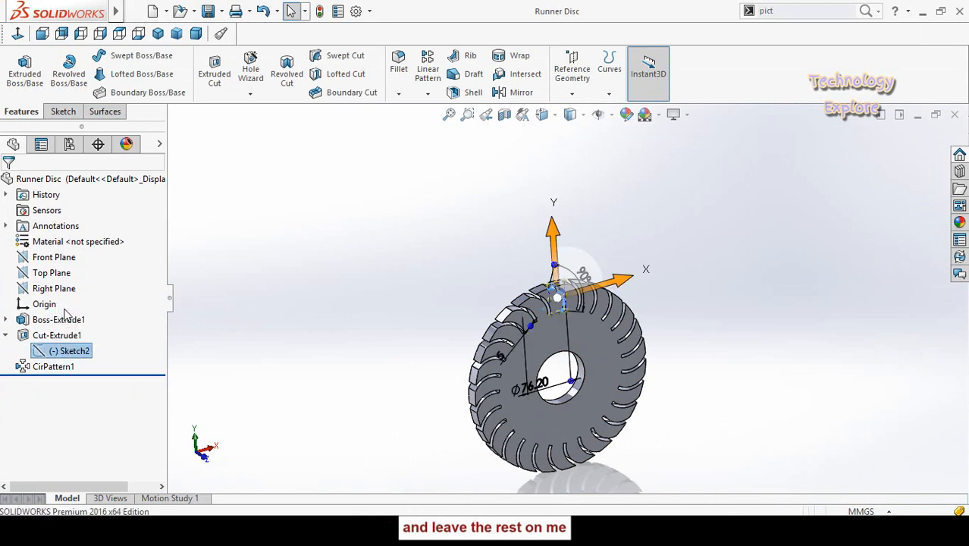
left_click(19, 34)
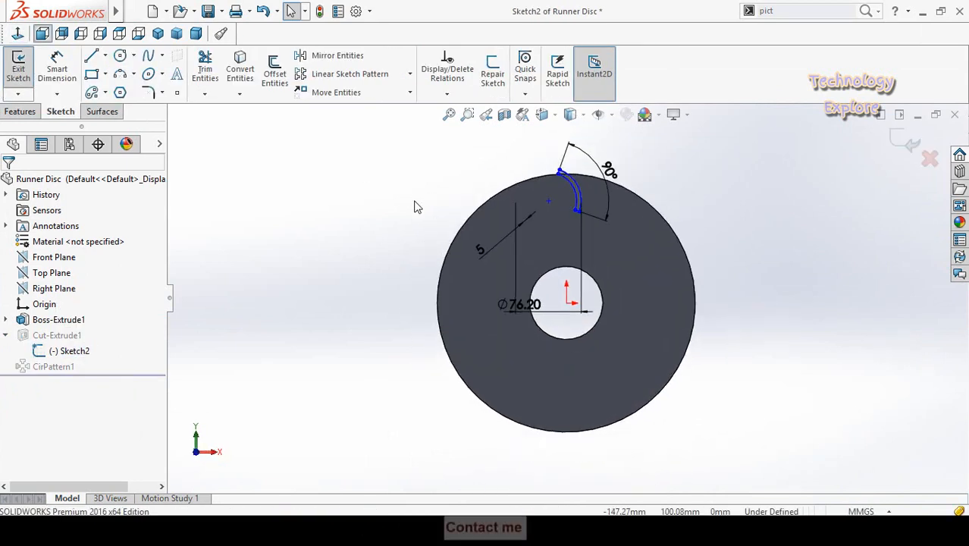
Step: Draw a centerline about 150 mm long from the origin to the blade profile's corner on the disc's outer edge
left_click_drag(585, 231, 356, 227)
left_click(105, 57)
left_click(113, 91)
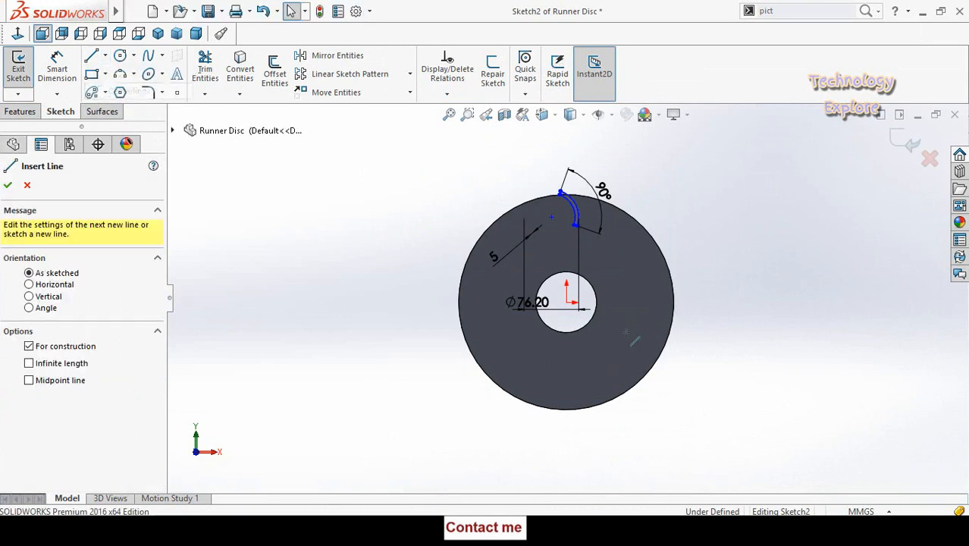
scroll(547, 222, "down", 2)
left_click(574, 341)
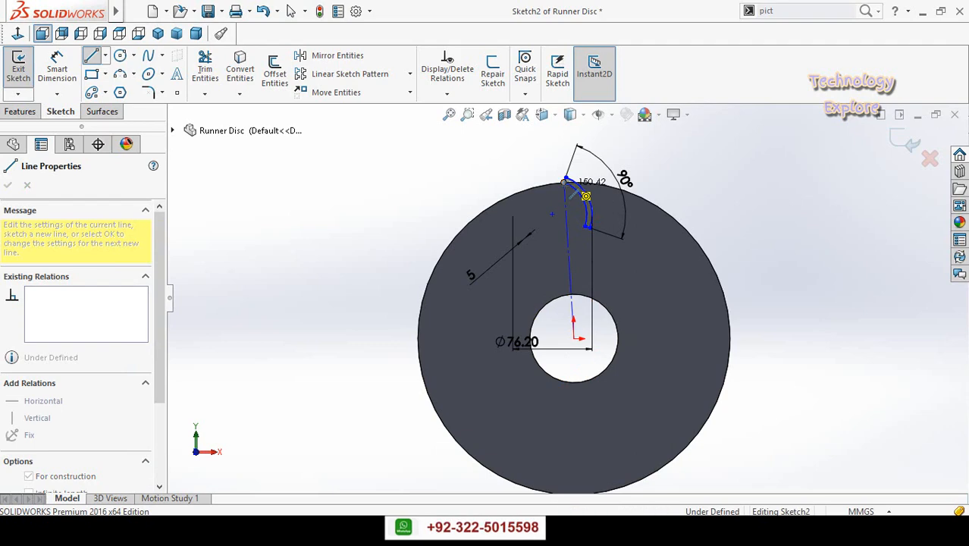
left_click(565, 182)
Step: Dimension the vertical height of the centerline between the origin and the disc's outer edge
left_click(57, 68)
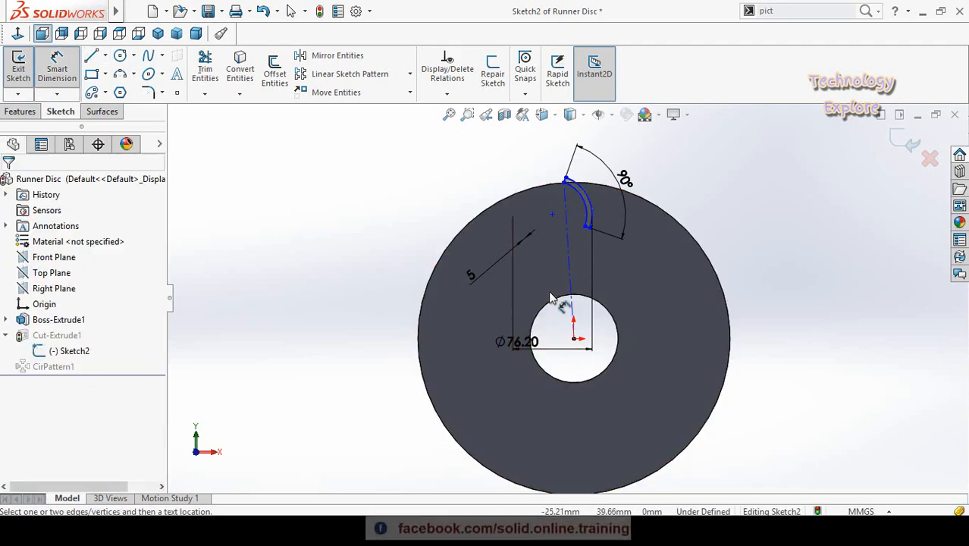
scroll(548, 291, "down", 2)
left_click(580, 270)
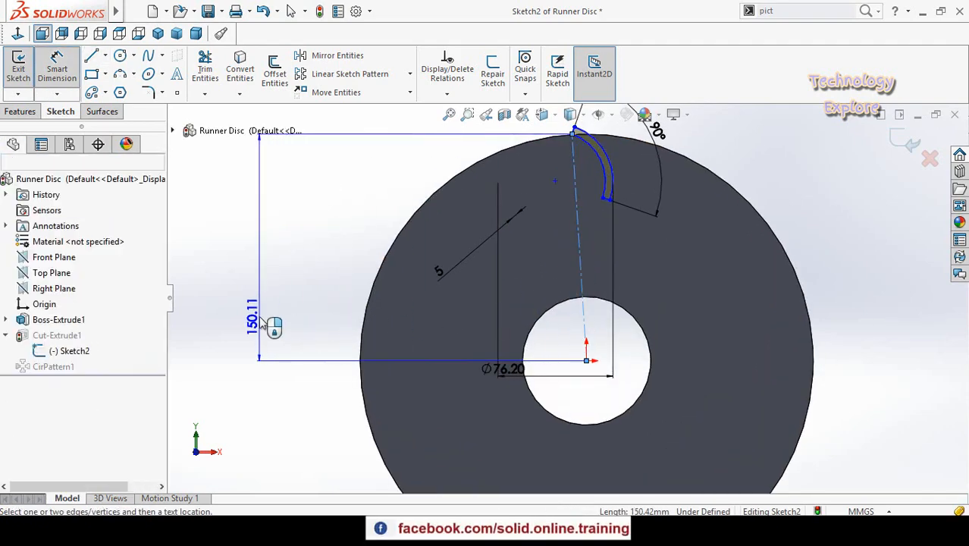
left_click(271, 332)
left_click(199, 313)
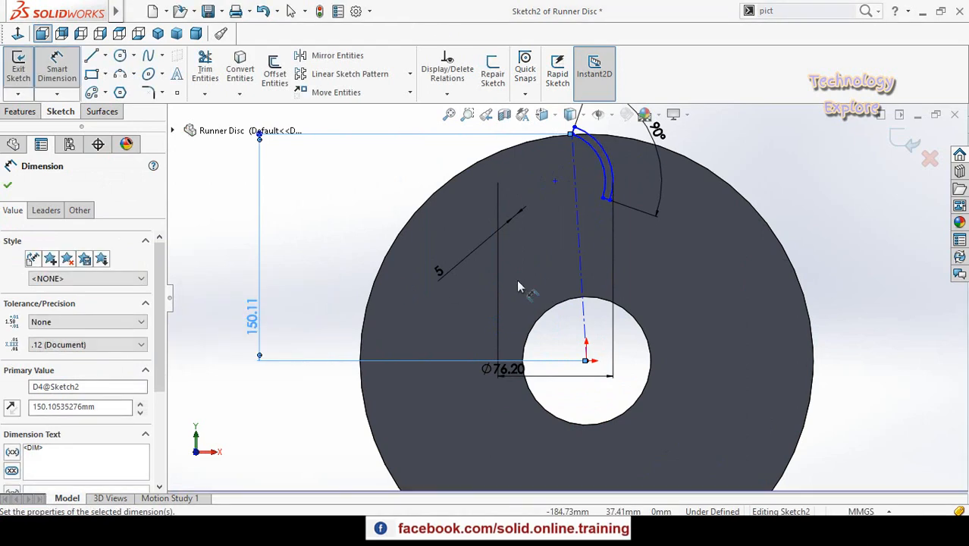
Step: Dimension the distance from the centerline to the lower inner corner of the blade profile
scroll(609, 277, "up", 2)
scroll(580, 229, "down", 2)
scroll(581, 230, "down", 2)
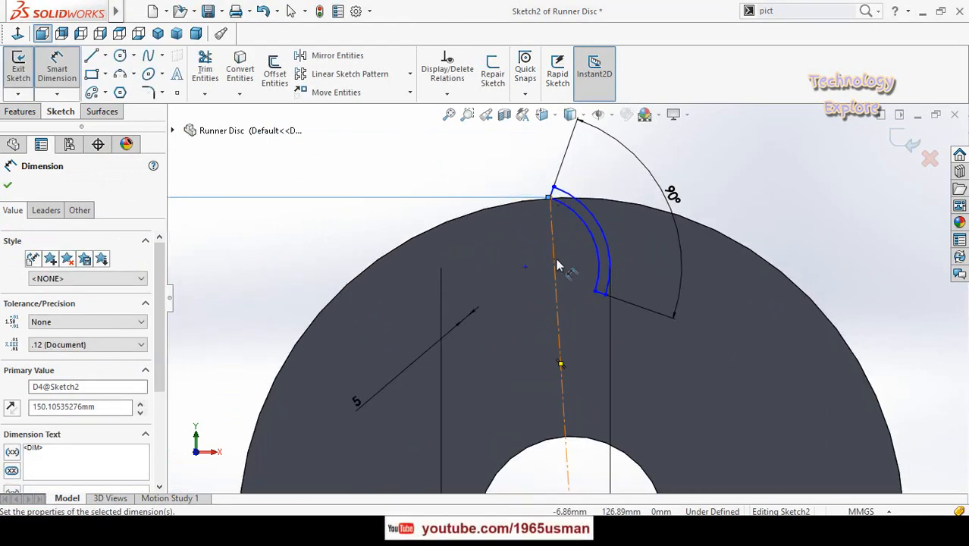
left_click(561, 343)
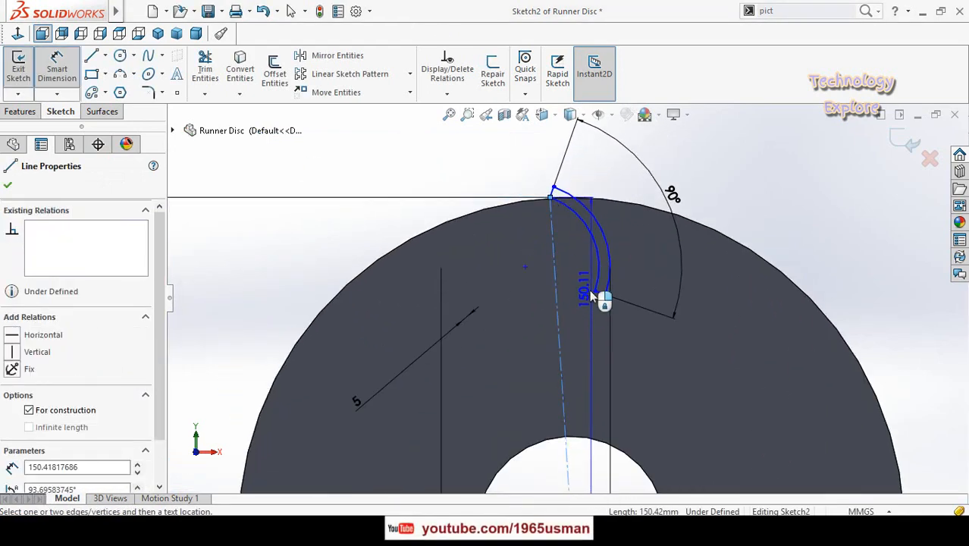
left_click(594, 291)
left_click(652, 379)
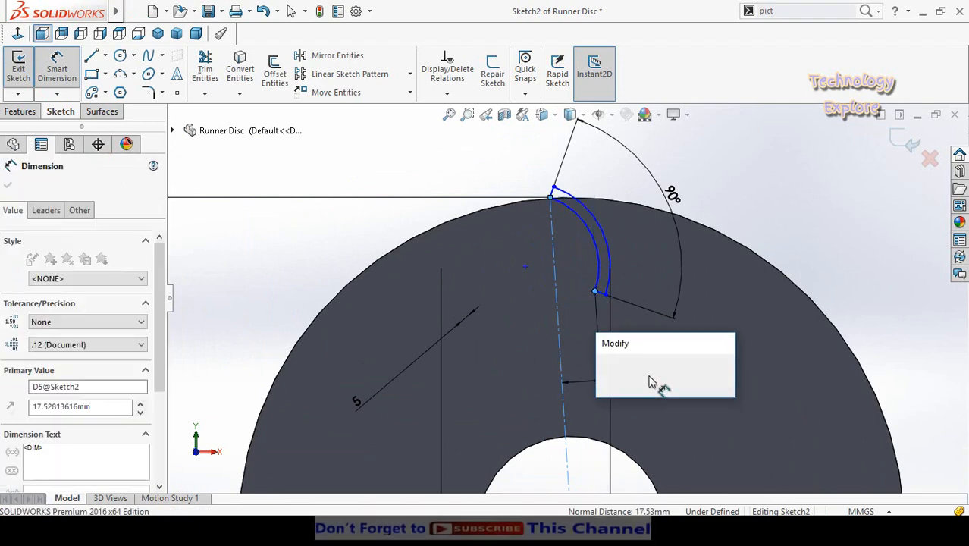
key("Return")
scroll(656, 389, "up", 4)
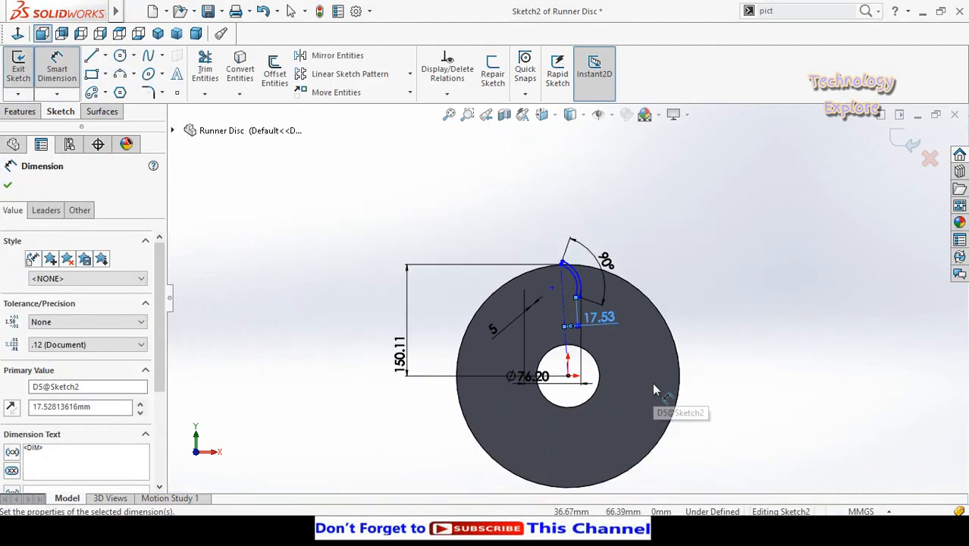
scroll(635, 389, "down", 2)
key("Escape")
scroll(565, 345, "up", 2)
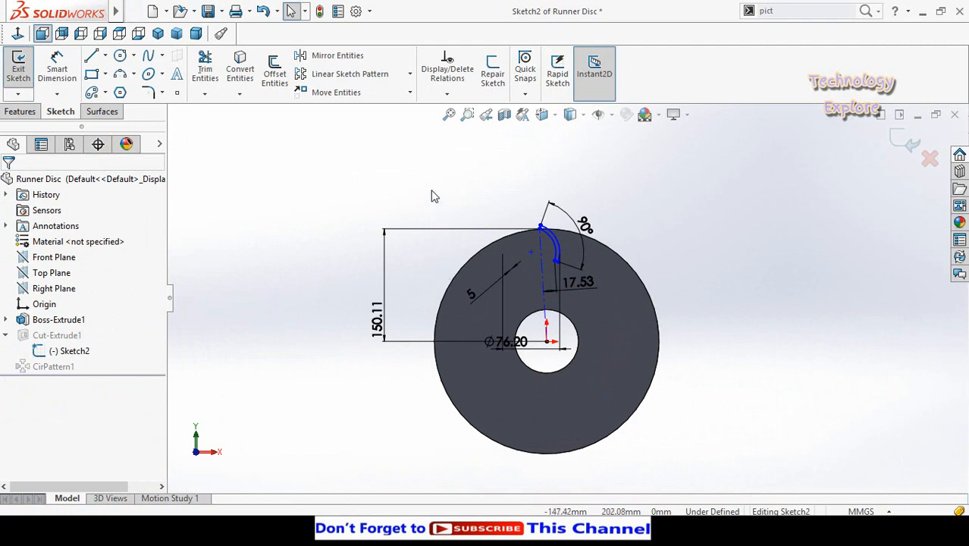
Step: Copy the blade profile together with its centerline and the enclosed dimensions, and exit the sketch
mouse_move(425, 185)
left_mouse_down()
mouse_move(480, 229)
mouse_move(616, 380)
left_mouse_up()
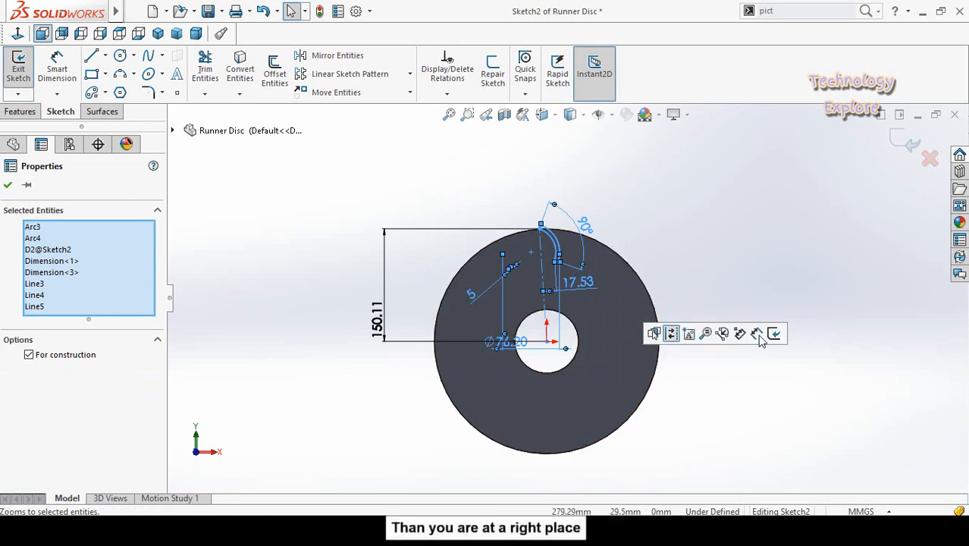
left_click(789, 379)
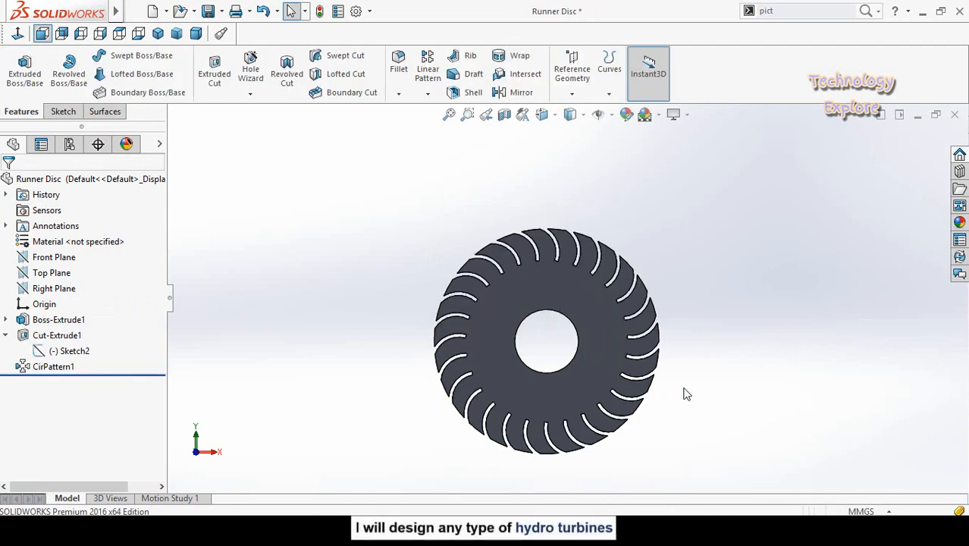
scroll(684, 391, "up", 3)
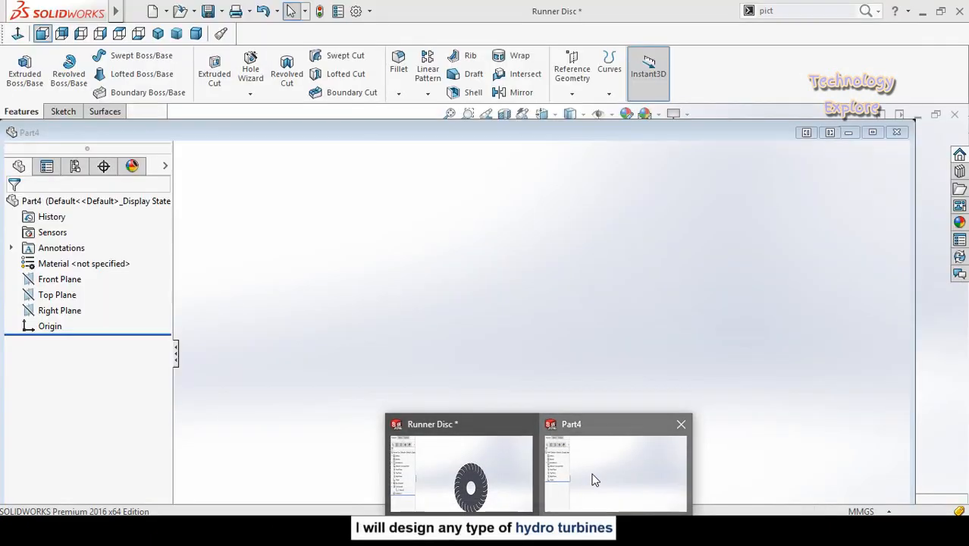
Step: Switch to the new empty part and paste the copied blade profile into a sketch on the Front Plane
left_click(592, 478)
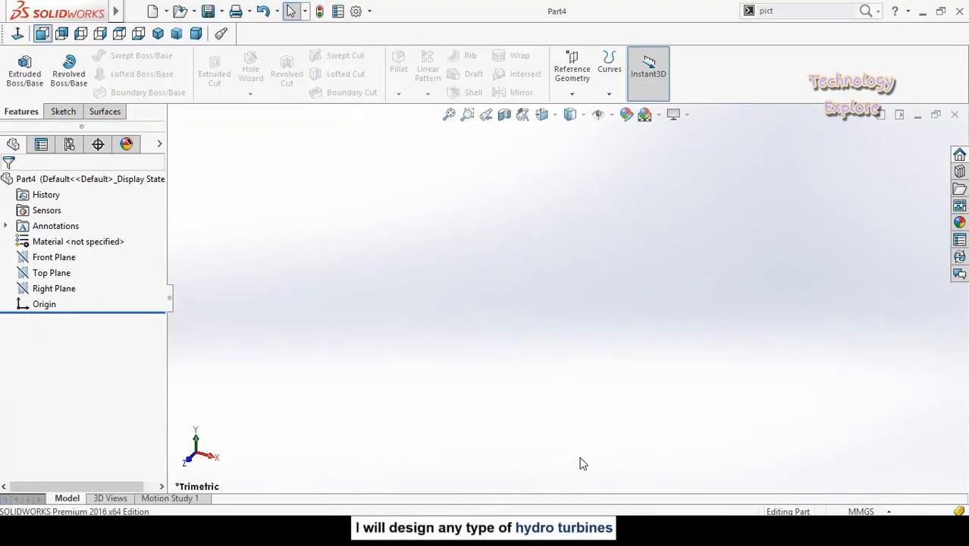
left_click(45, 257)
left_click(37, 238)
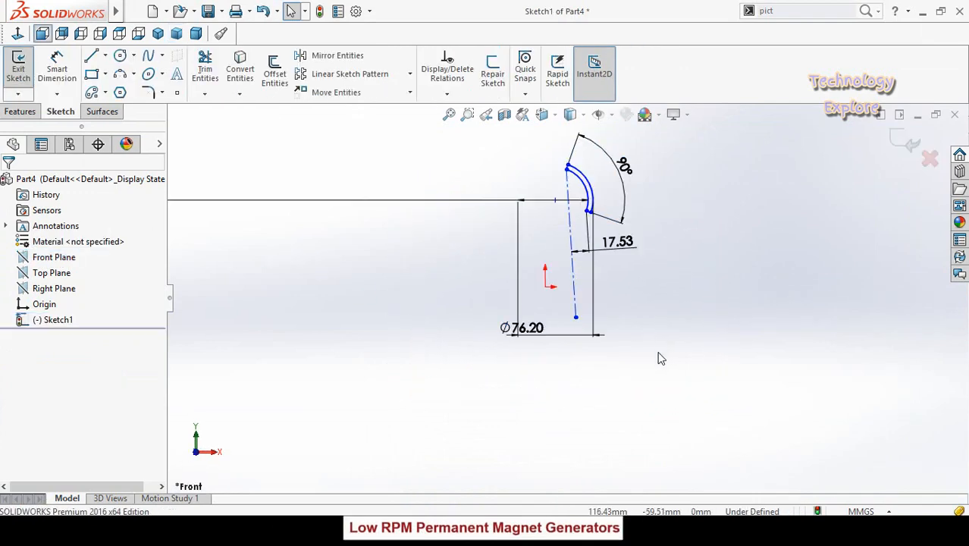
Step: Delete the conflicting 5 mm dimension from the pasted blade profile
scroll(657, 351, "up", 2)
scroll(591, 256, "down", 3)
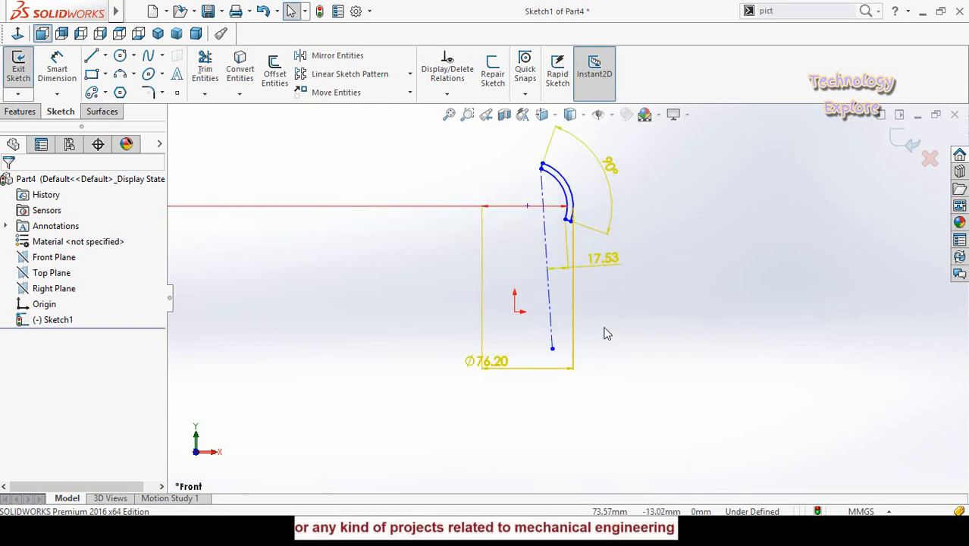
scroll(461, 284, "up", 4)
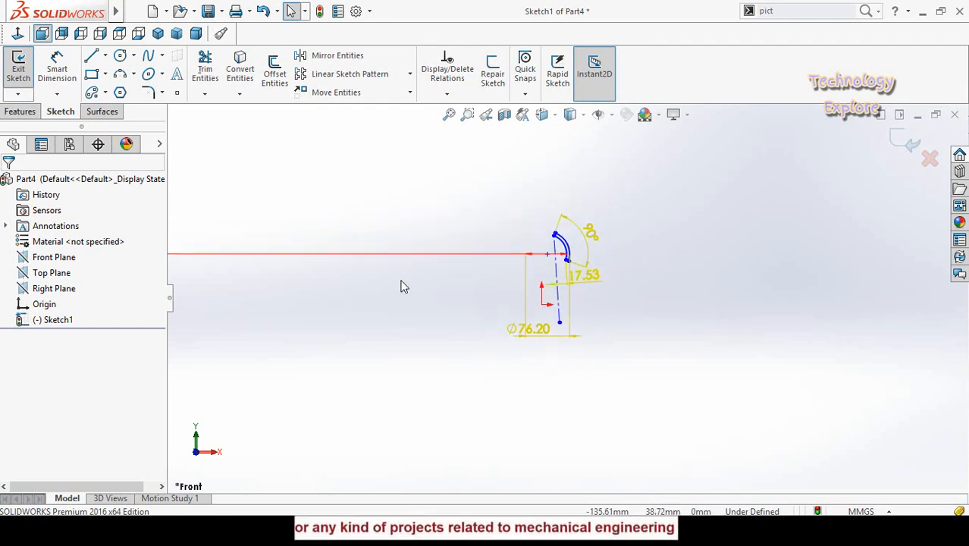
key("Return")
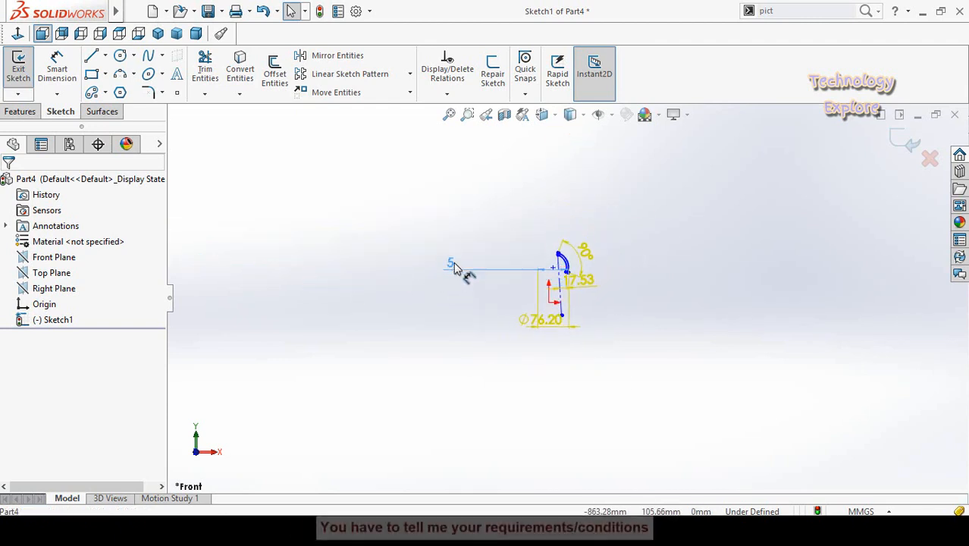
scroll(539, 279, "down", 3)
scroll(538, 279, "down", 1)
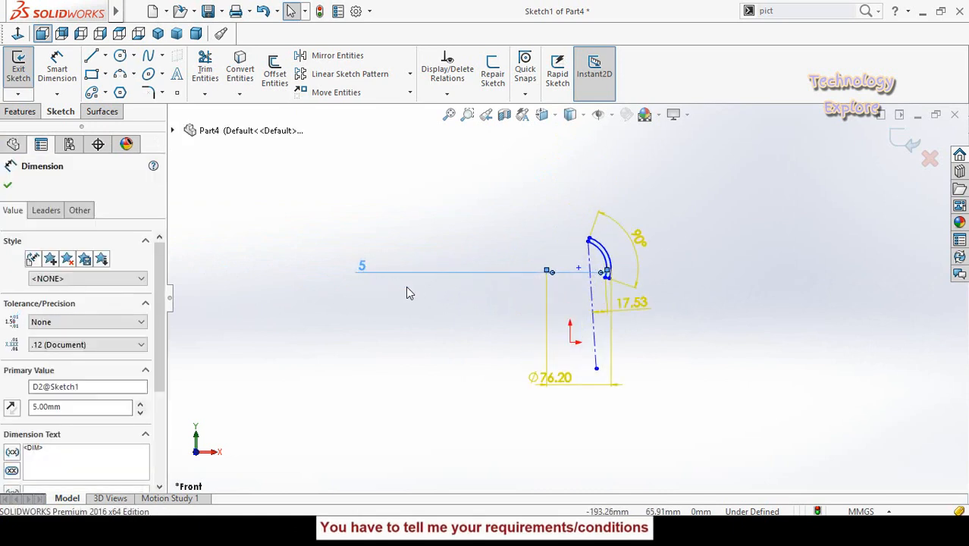
key("Delete")
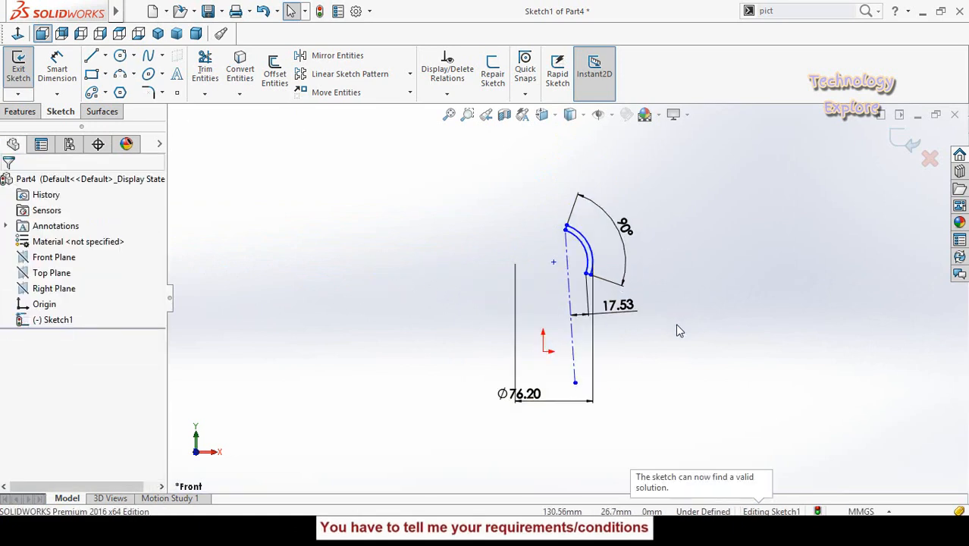
scroll(695, 221, "up", 2)
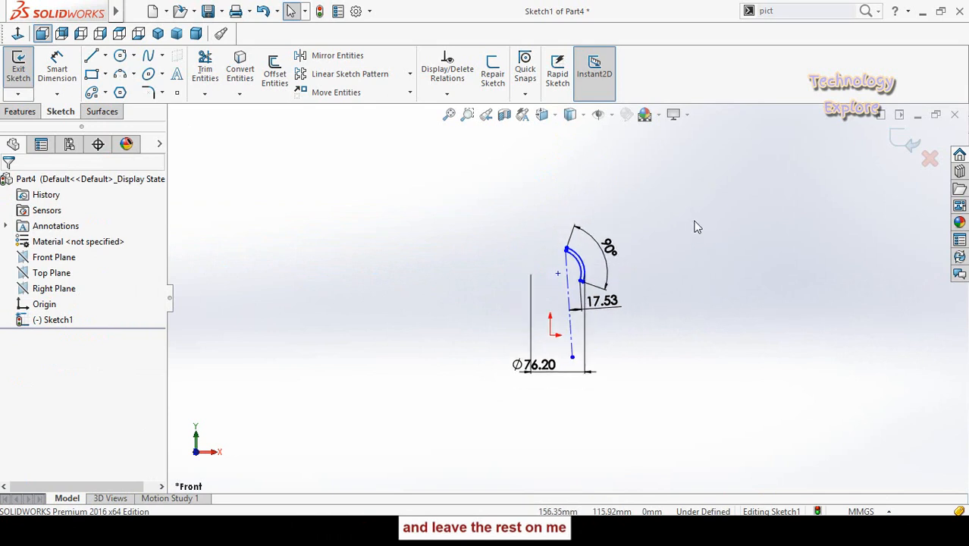
Step: Move the whole blade profile with its centerline from the centerline's lower endpoint to the origin
left_click_drag(671, 203, 473, 437)
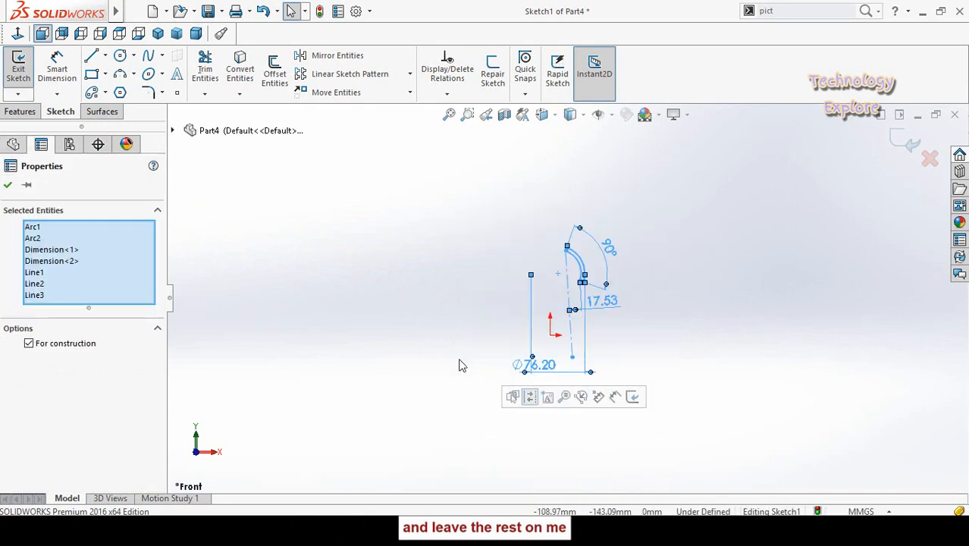
left_click(331, 94)
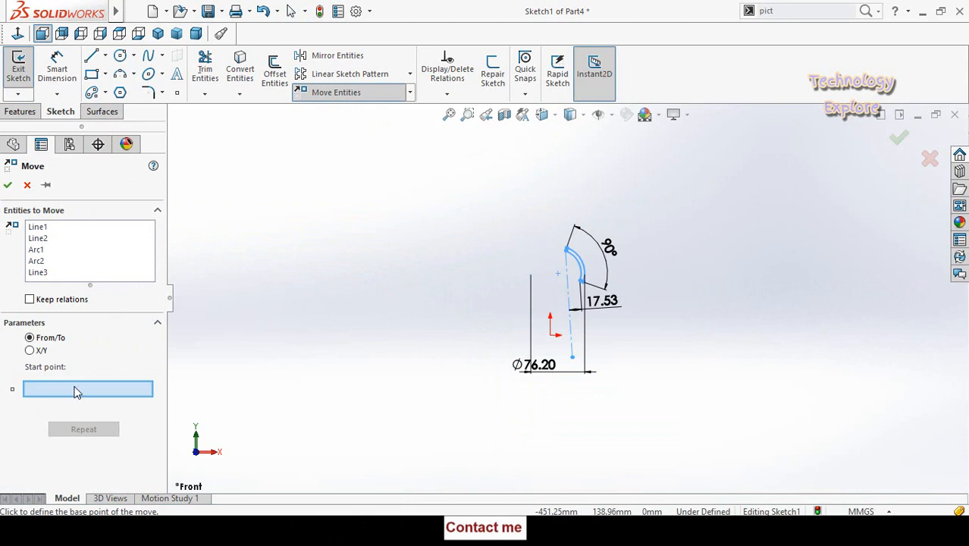
scroll(560, 351, "down", 3)
left_click(590, 357)
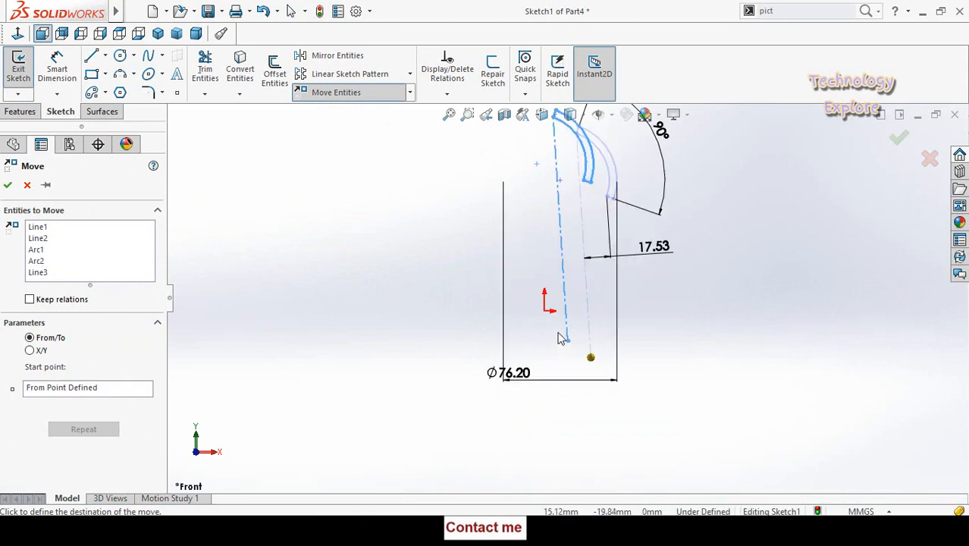
left_click(544, 310)
scroll(635, 319, "up", 3)
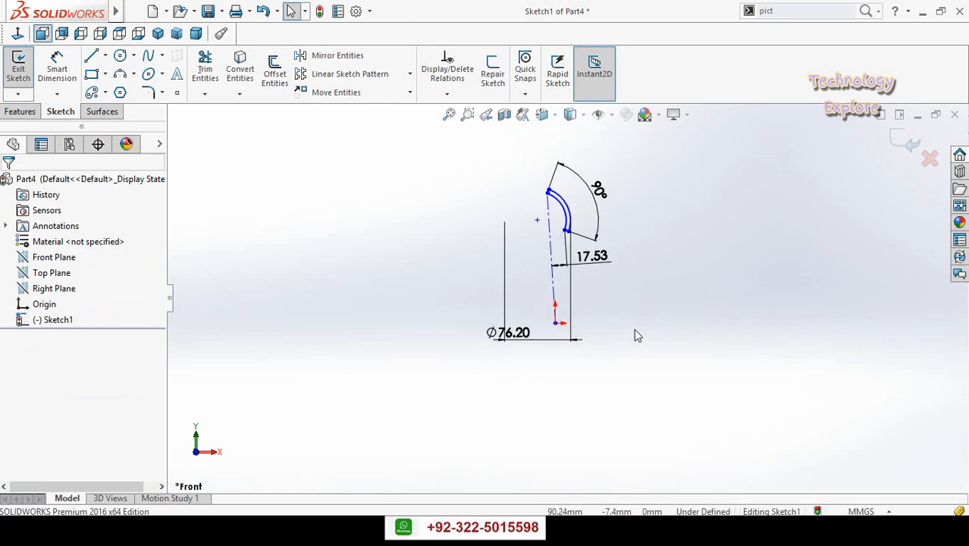
Step: Sketch a circle centred on the origin, with a radius of about 146 mm, crossing the upper end of the blade profile
scroll(600, 304, "down", 3)
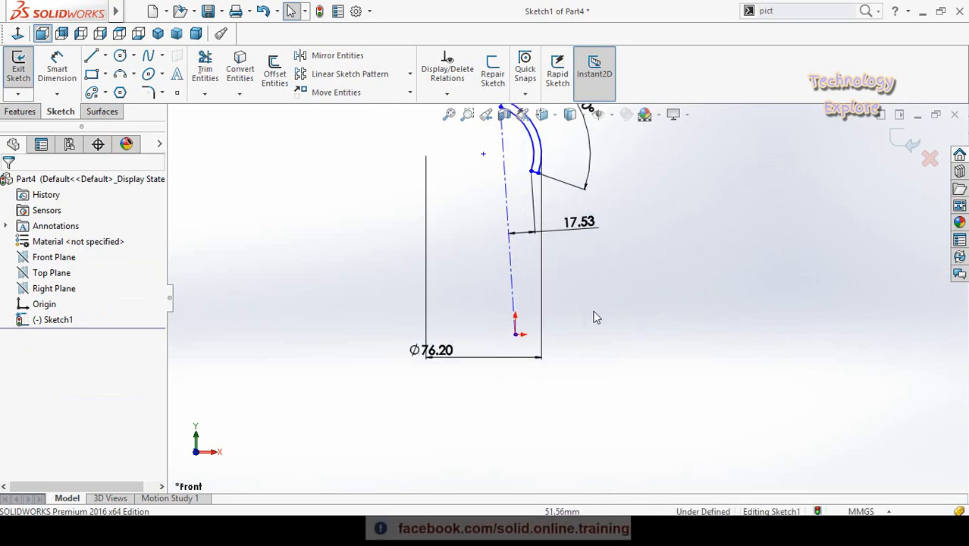
key("c")
left_click(515, 335)
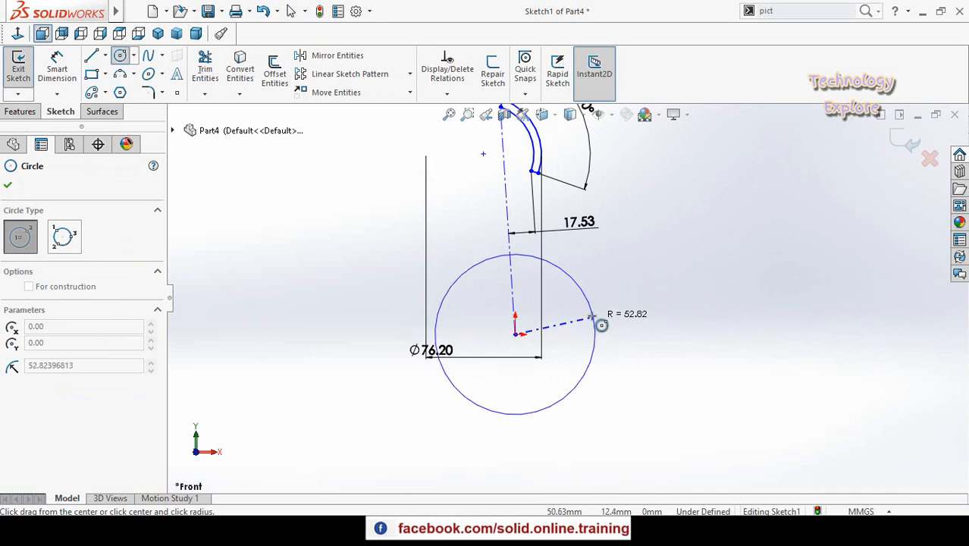
scroll(598, 320, "up", 3)
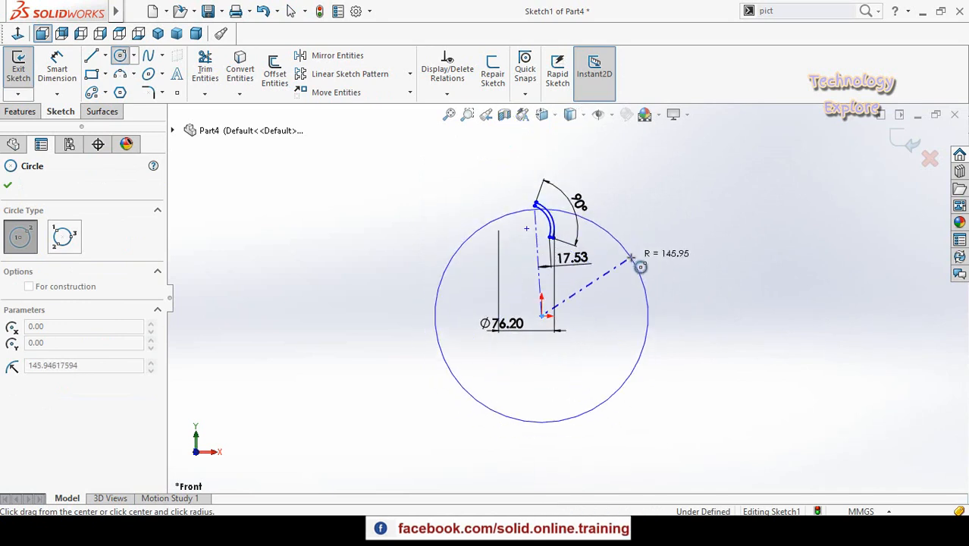
left_click(643, 255)
Step: Dimension the circle's diameter and set it to 300 mm
key("d")
left_click(656, 350)
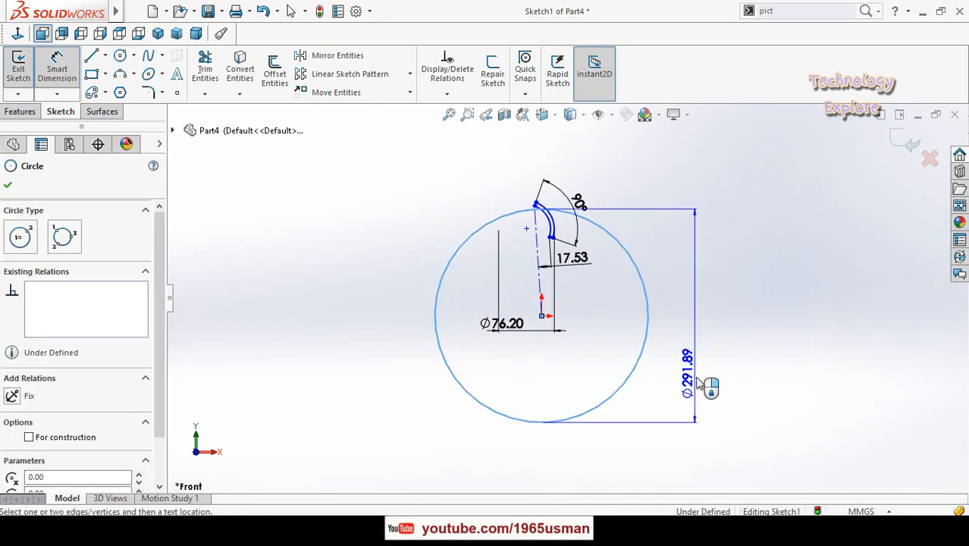
left_click(709, 387)
type("300")
key("Return")
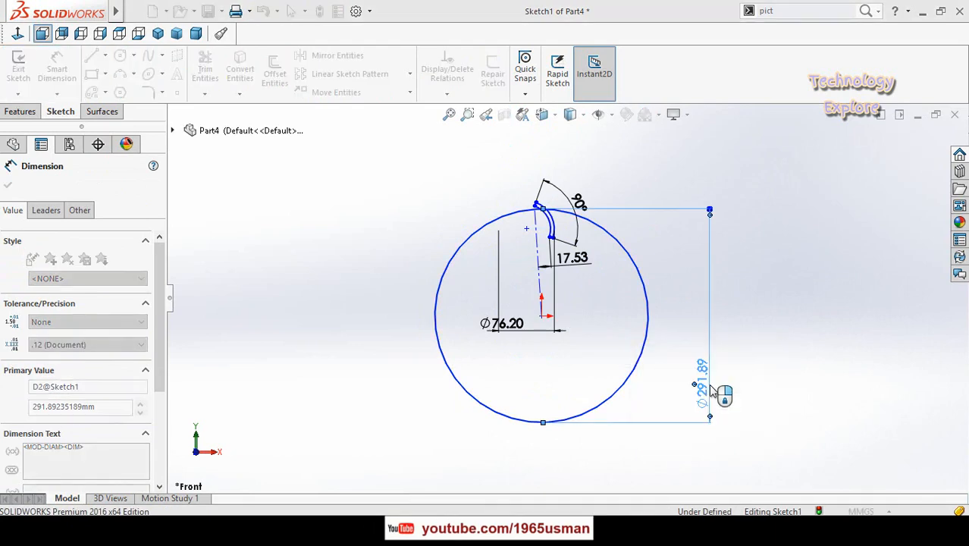
scroll(523, 228, "down", 8)
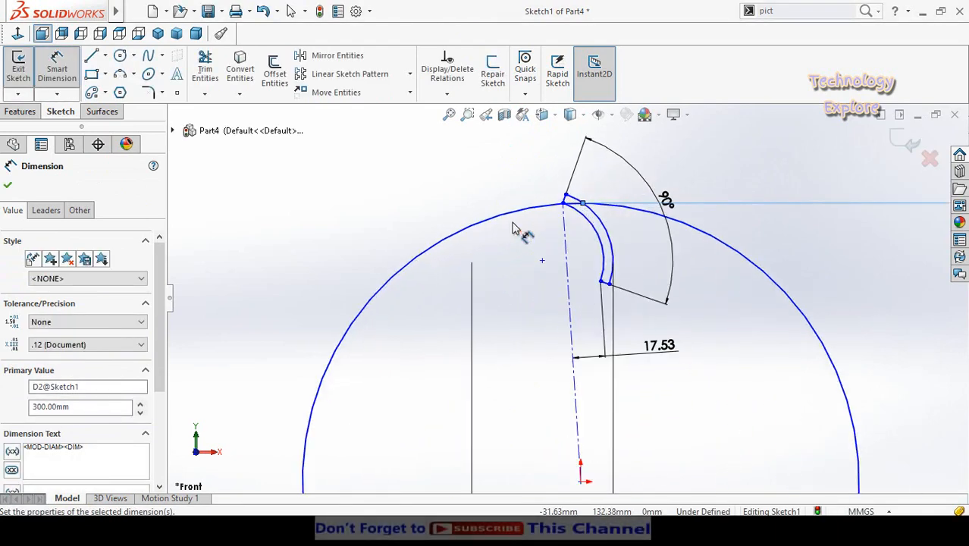
key("Escape")
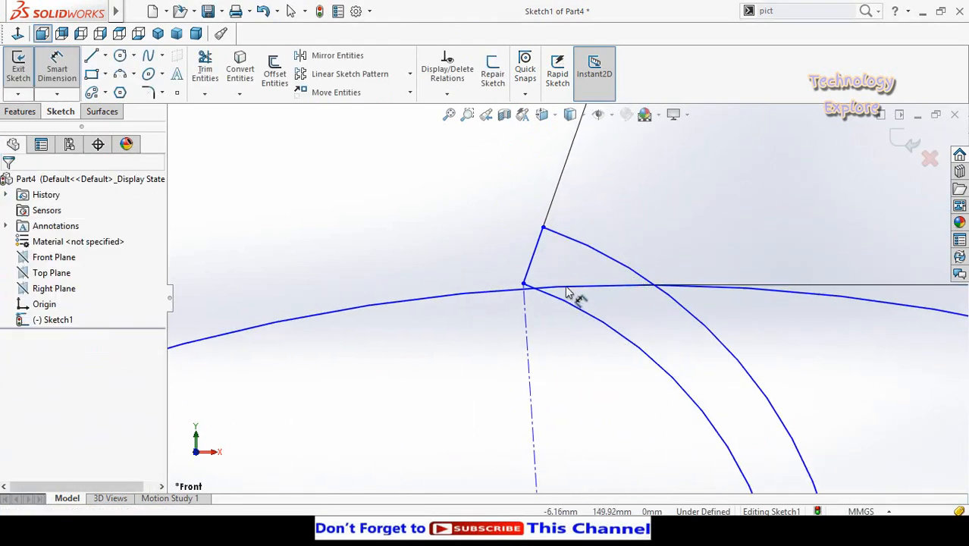
Step: Trim away the long part of the circle outside the blade profile, keeping the short arc across the blade's upper end
scroll(548, 277, "up", 1)
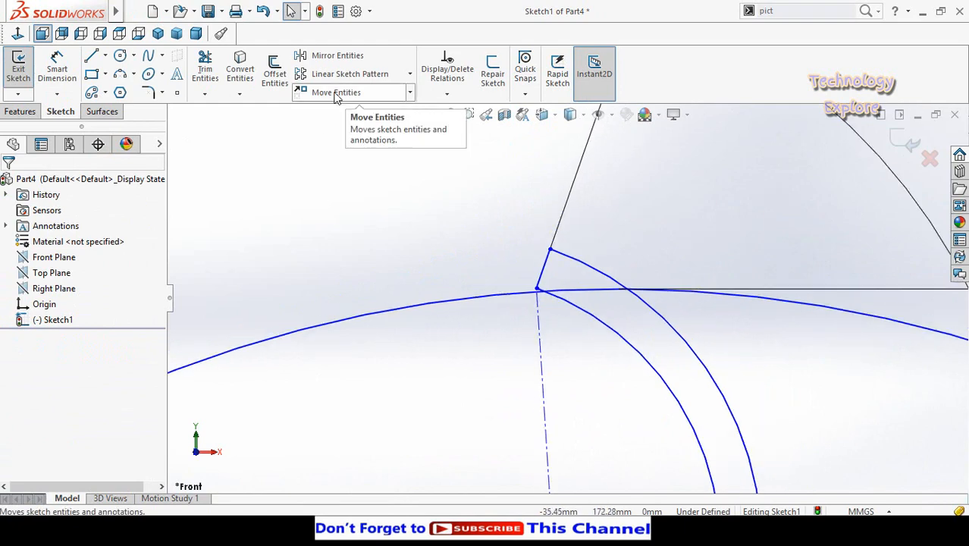
left_click(204, 70)
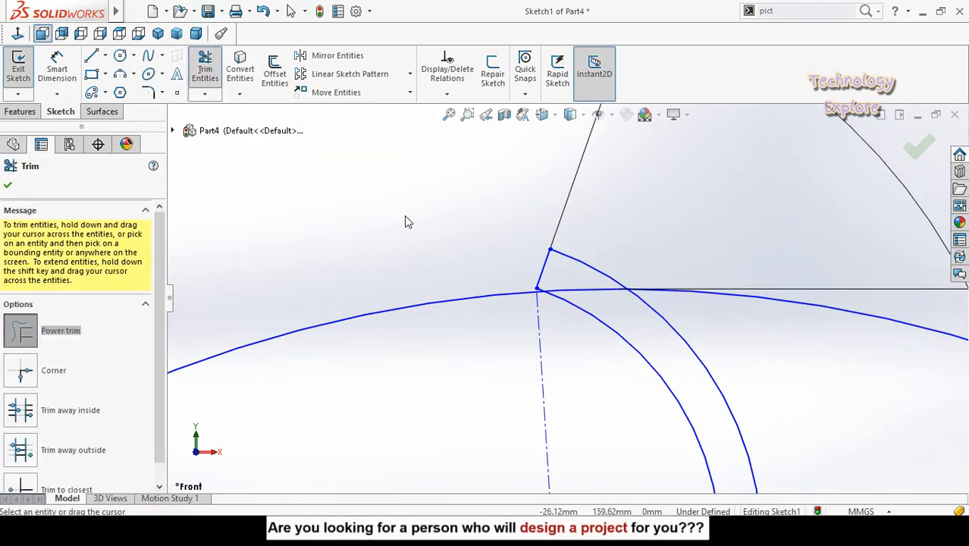
left_click_drag(440, 281, 440, 319)
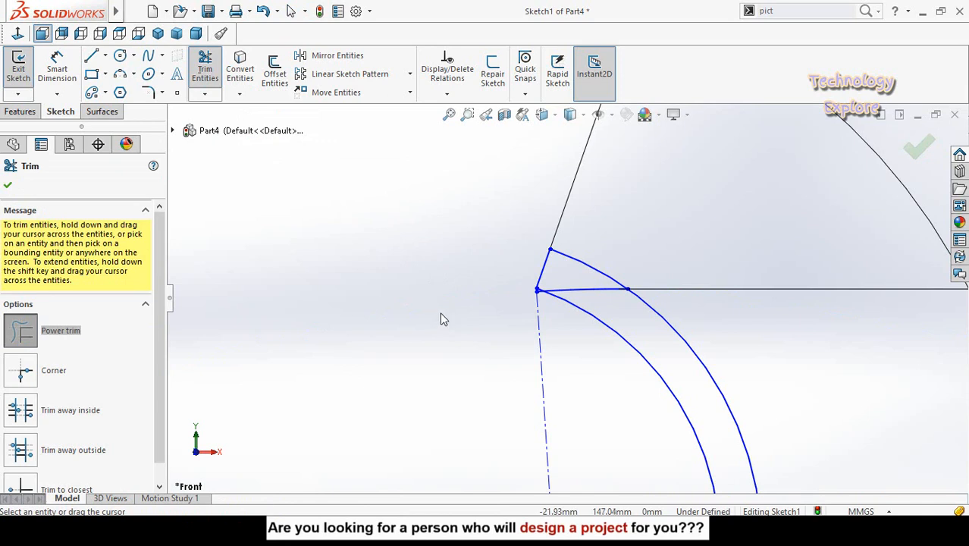
Step: Trim the blade tip above the arc and the short arc stub between the centerline and the blade's inner curve
scroll(611, 298, "down", 3)
scroll(595, 307, "down", 2)
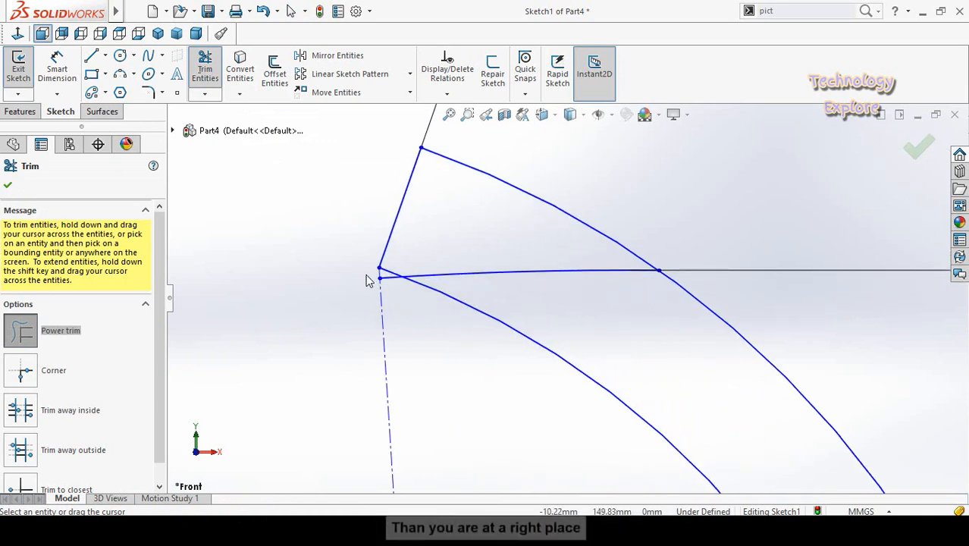
scroll(403, 263, "down", 2)
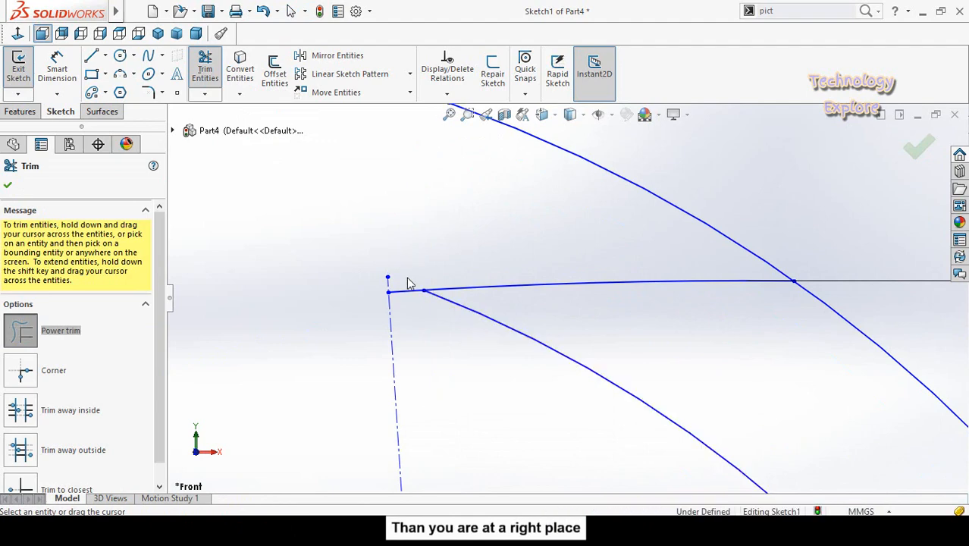
left_click_drag(408, 282, 409, 303)
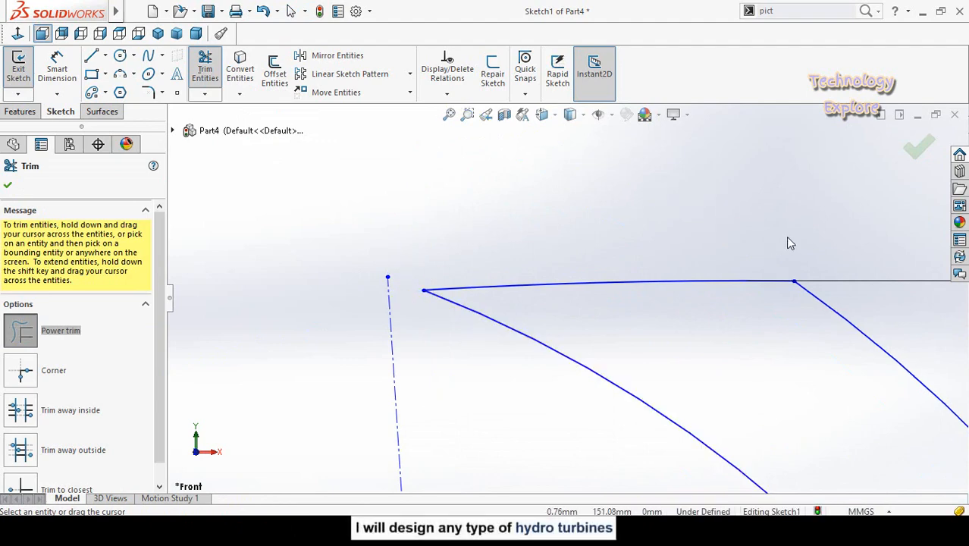
key("z")
key("z")
key("z")
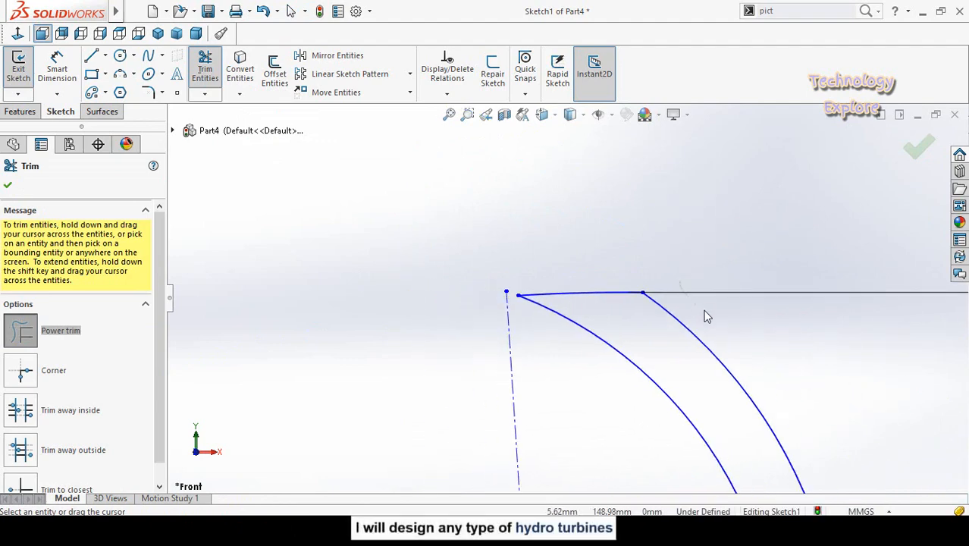
key("z")
key("z")
key("z")
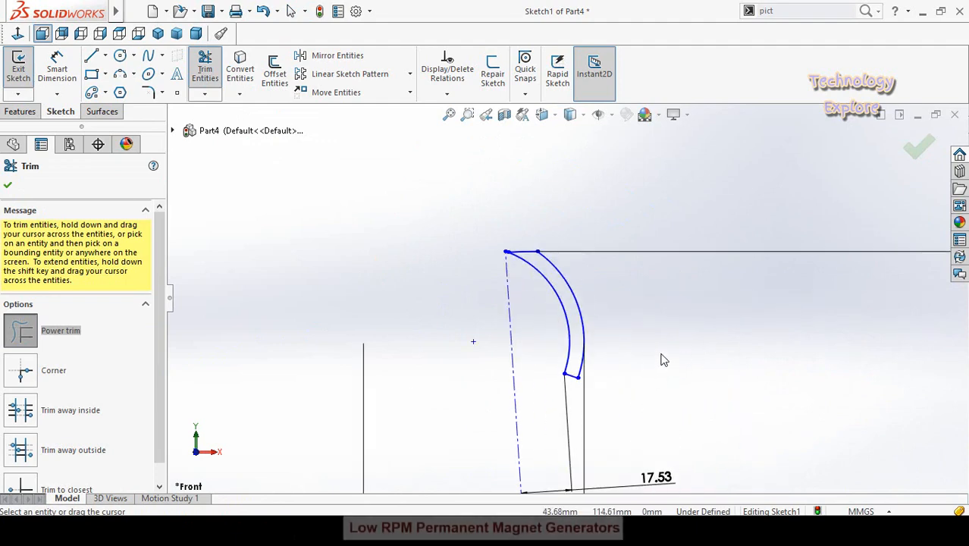
key("Escape")
Step: Extrude the trimmed blade profile as a Blind boss with a depth of 132 mm
key("z")
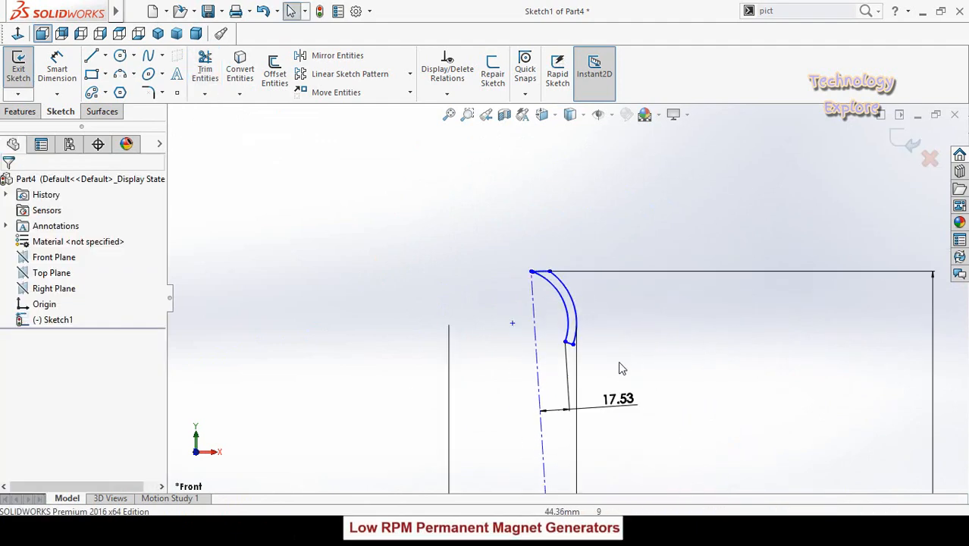
left_click(30, 112)
left_click(25, 66)
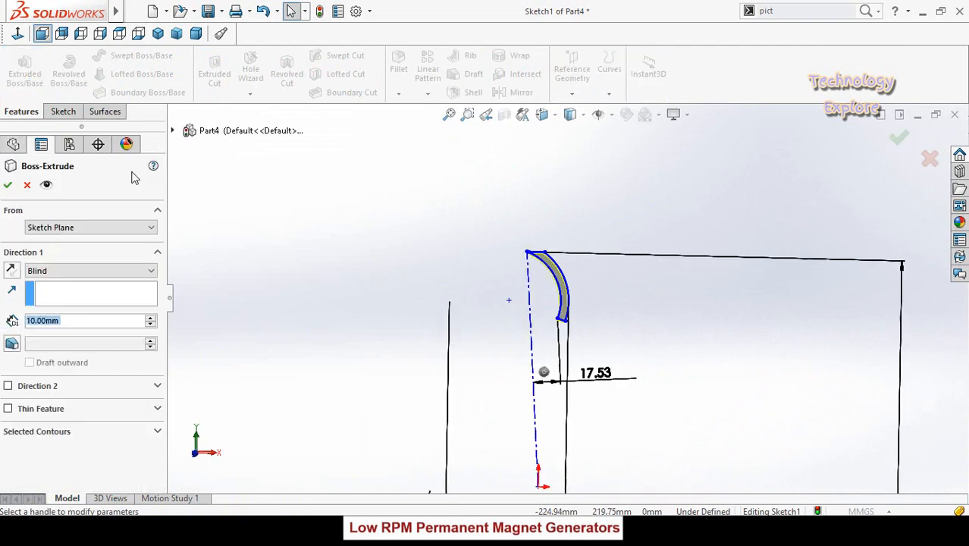
type("1")
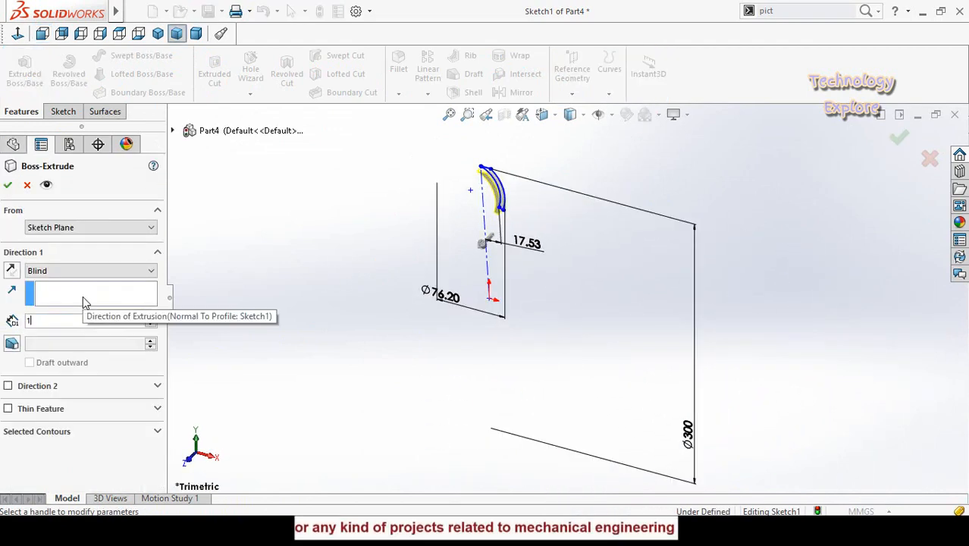
type("32")
key("Return")
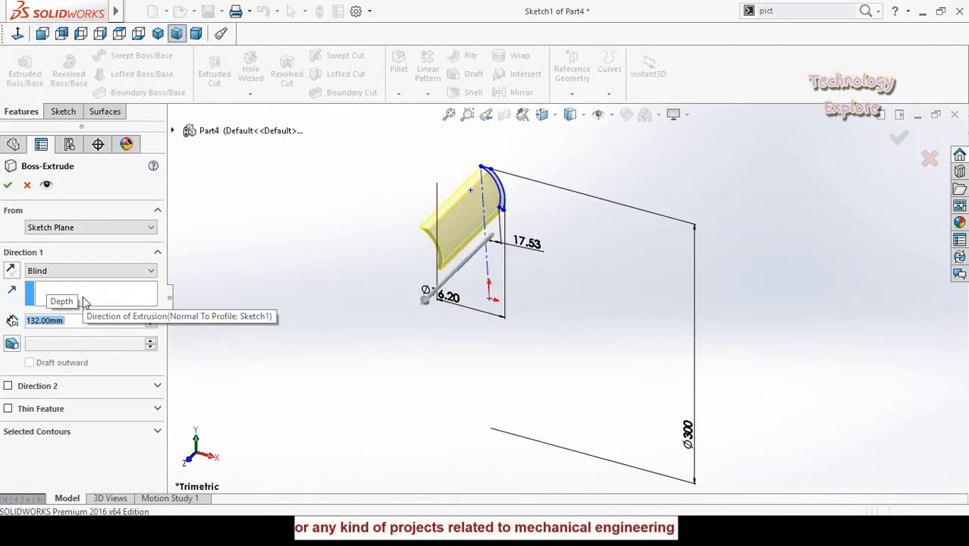
key("Return")
Step: Save the part as Blade in the Cross Flow Turbine 6kW folder
middle_click_drag(399, 291, 475, 304)
key("ctrl+s")
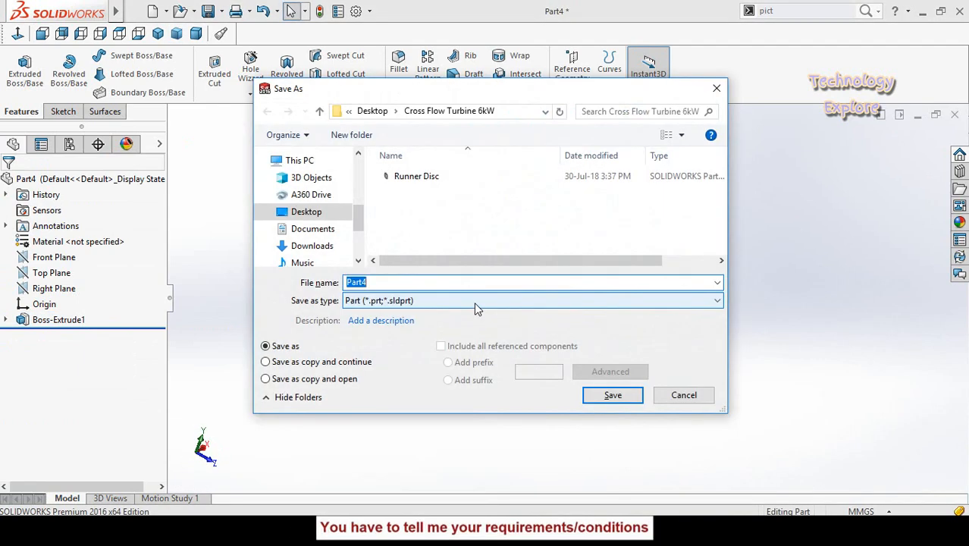
type("Blade")
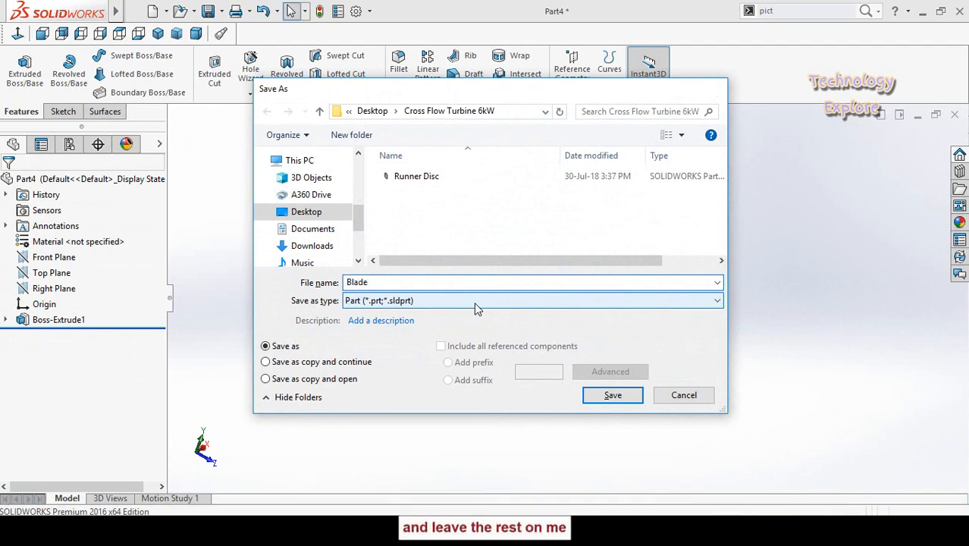
key("Return")
middle_click_drag(542, 297, 553, 407)
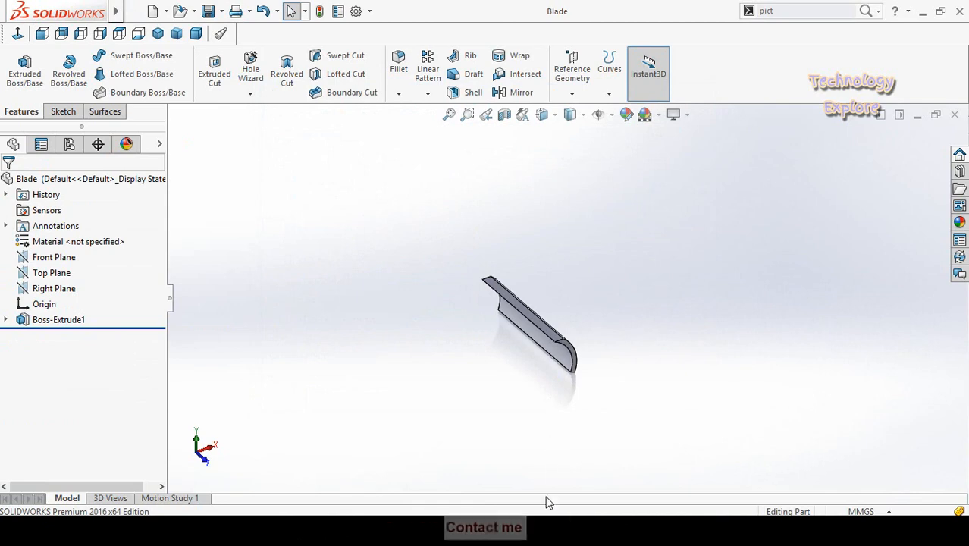
mouse_move(563, 510)
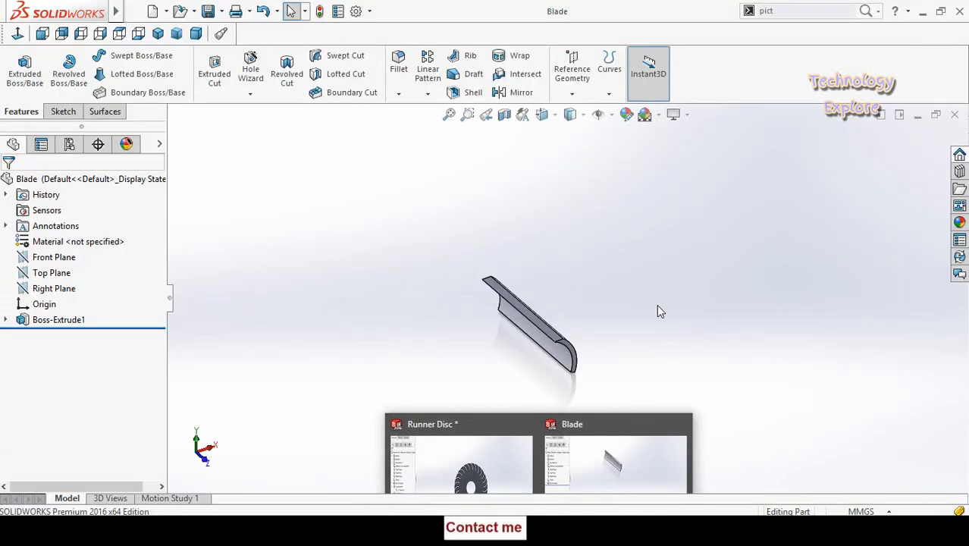
middle_click_drag(582, 357, 627, 371)
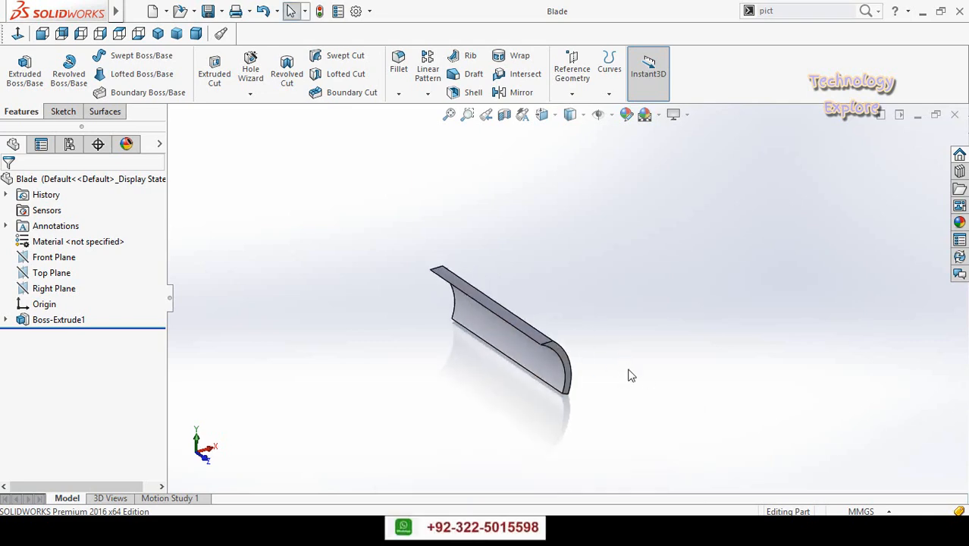
Step: Create a new part and start a sketch on its Front Plane
key("ctrl+n")
double_click(278, 220)
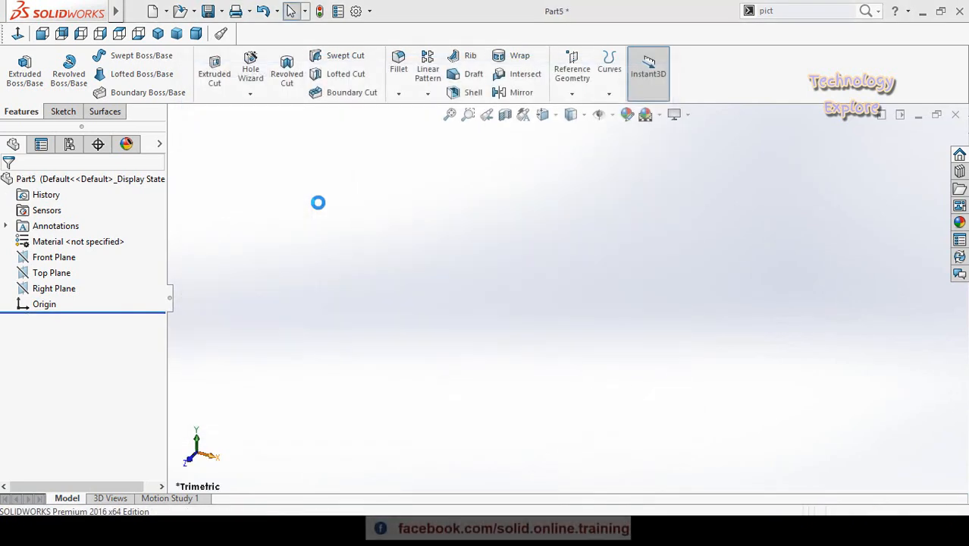
left_click(64, 258)
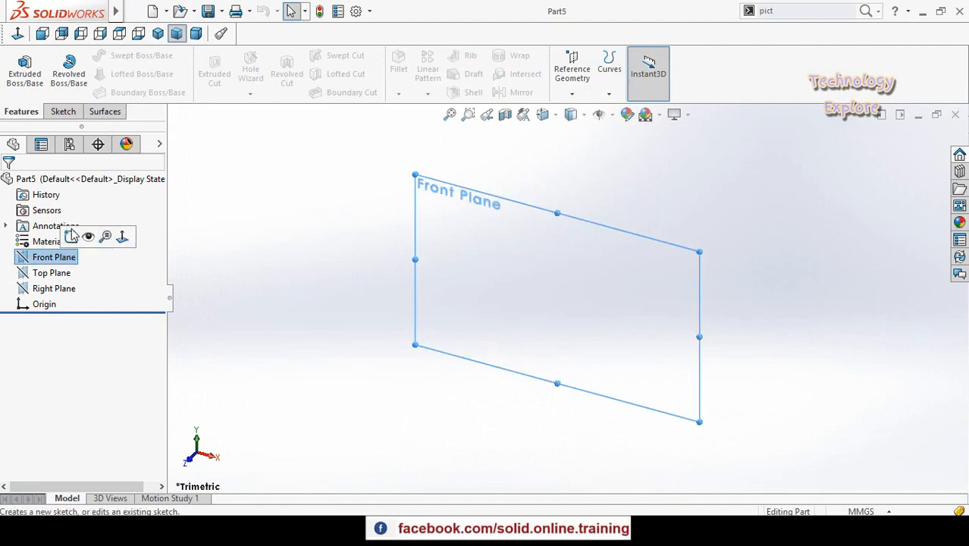
left_click(71, 235)
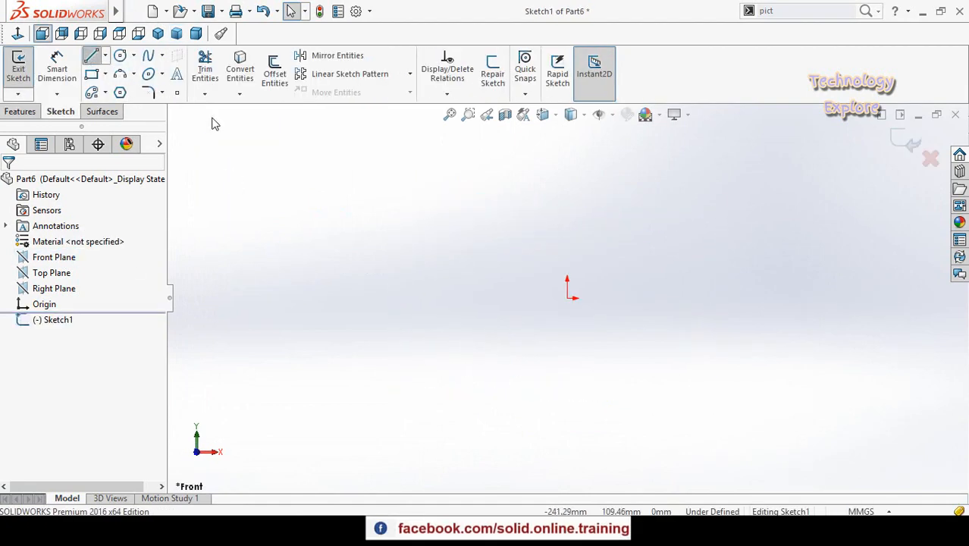
Step: Sketch a closed stepped line profile with a raised middle section, its base running horizontally left from the origin and the left shoulder about 33 mm long
left_click(574, 298)
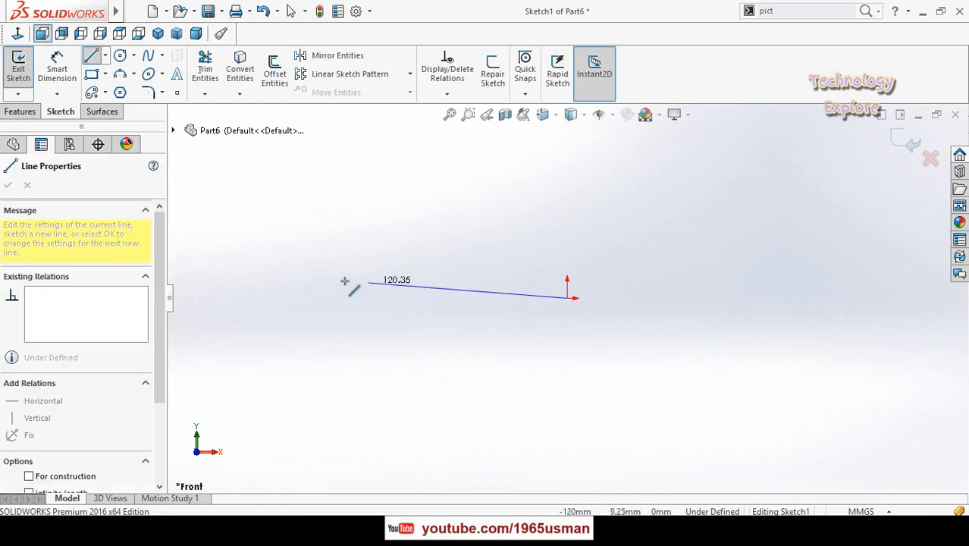
left_click(307, 297)
left_click(308, 252)
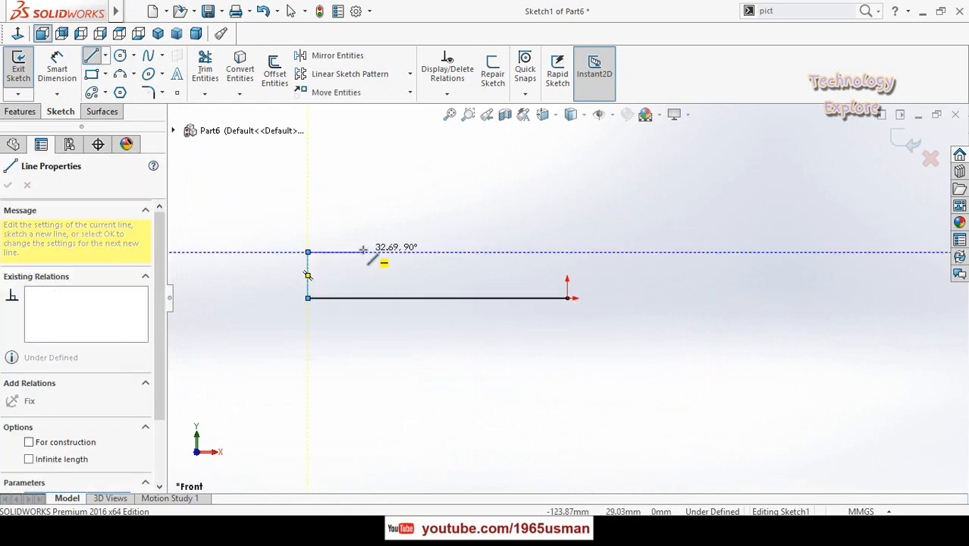
left_click(364, 251)
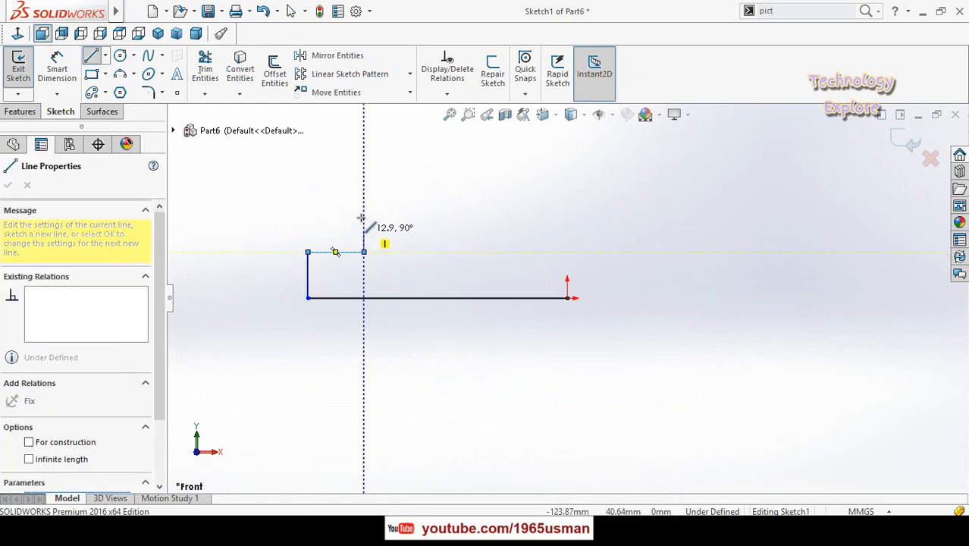
left_click(492, 217)
left_click(567, 252)
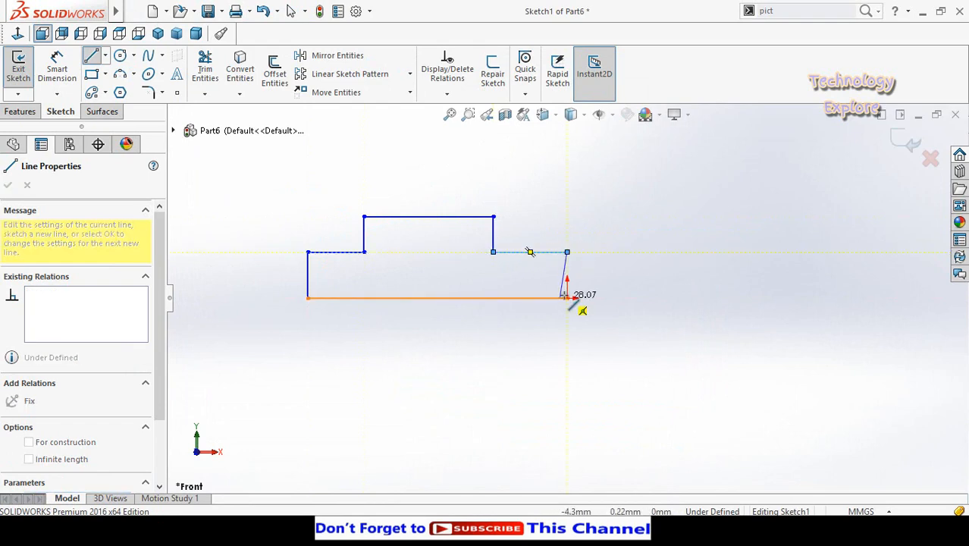
left_click(567, 297)
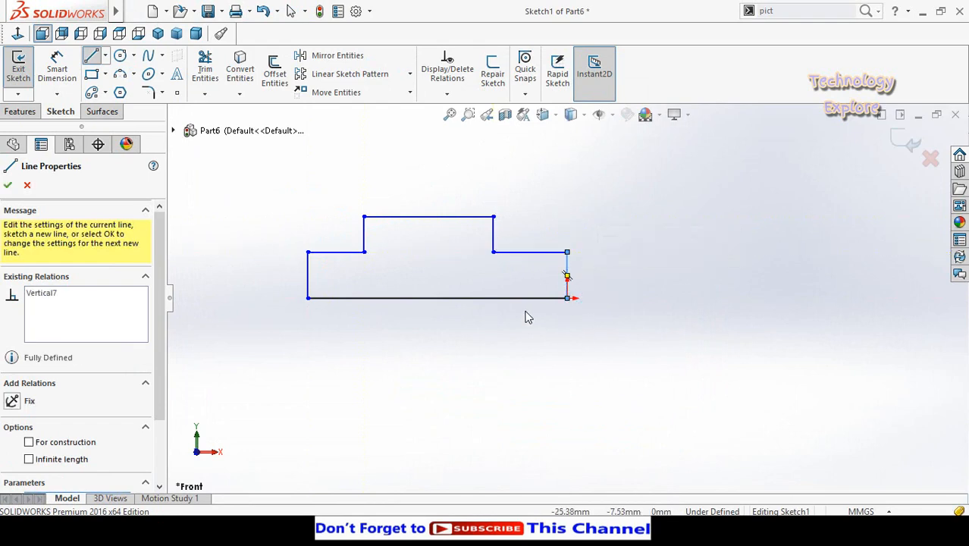
key("Escape")
Step: Add a Vertical relation between the midpoints of the profile's base line and its raised upper line
scroll(521, 311, "up", 3)
scroll(498, 279, "down", 2)
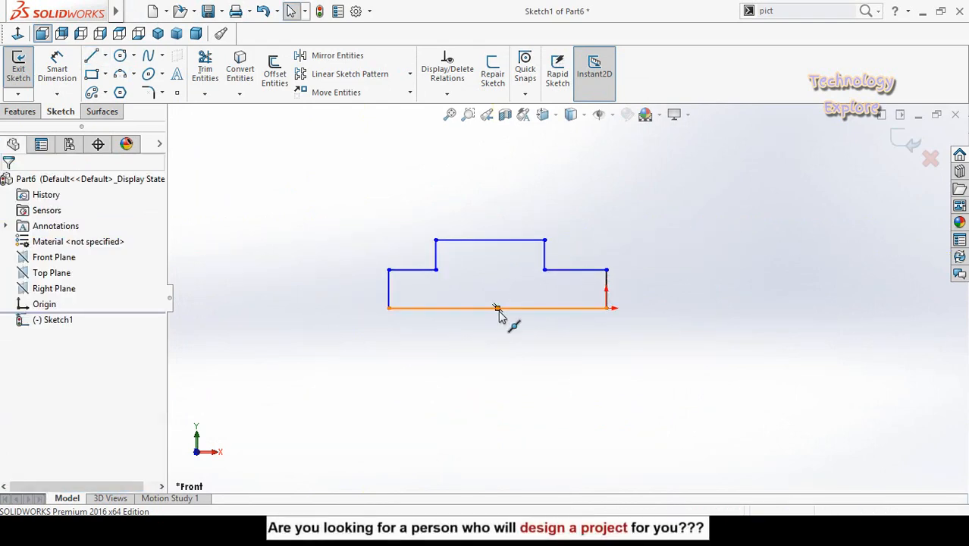
left_click(494, 308)
left_click(490, 241, "ctrl")
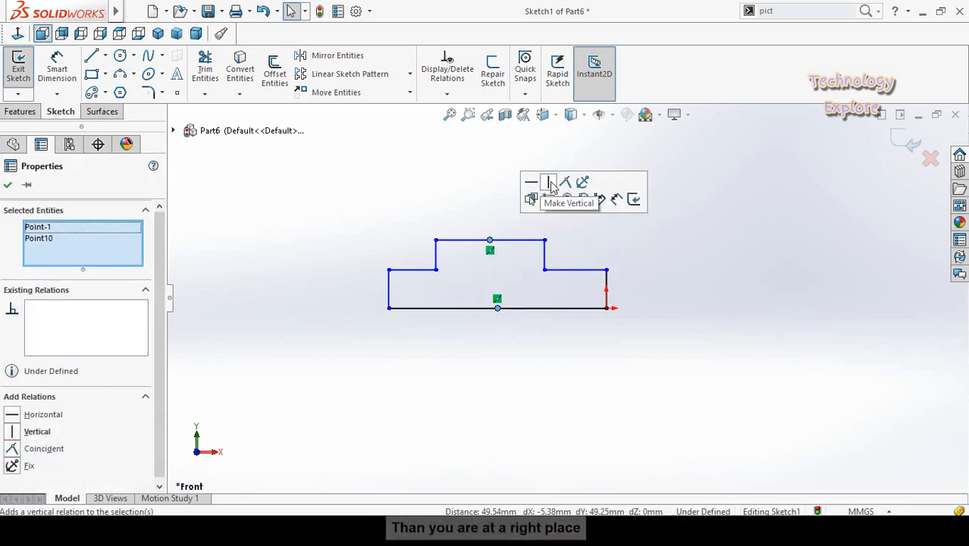
left_click(551, 183)
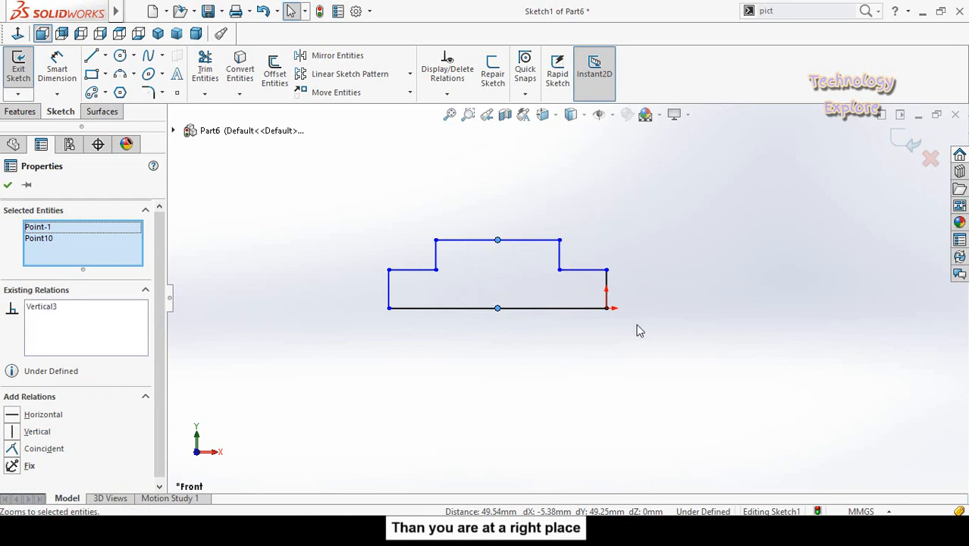
Step: Make the left and right shoulder lines of the stepped profile equal in length and collinear
left_click(602, 300)
left_click(573, 271)
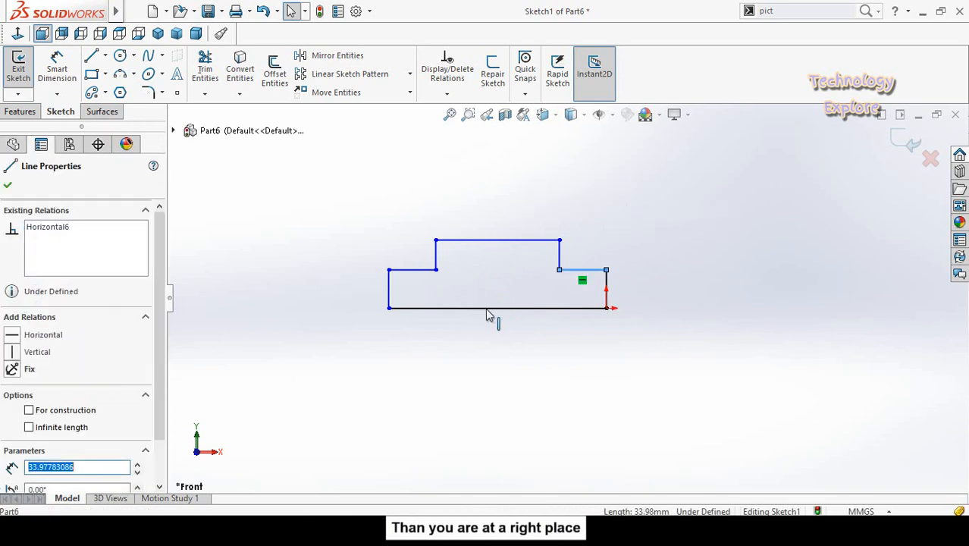
left_click(407, 271, "ctrl")
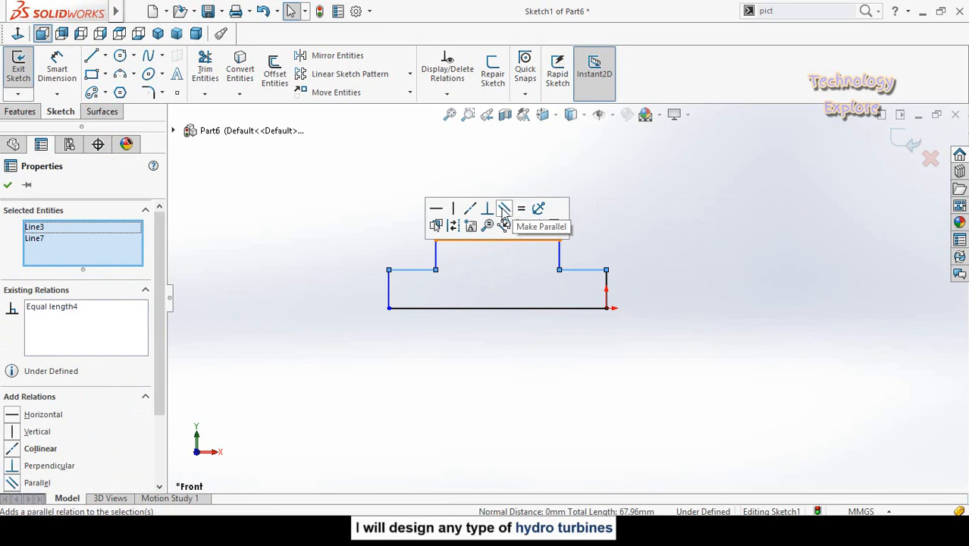
left_click(470, 208)
left_click(542, 362)
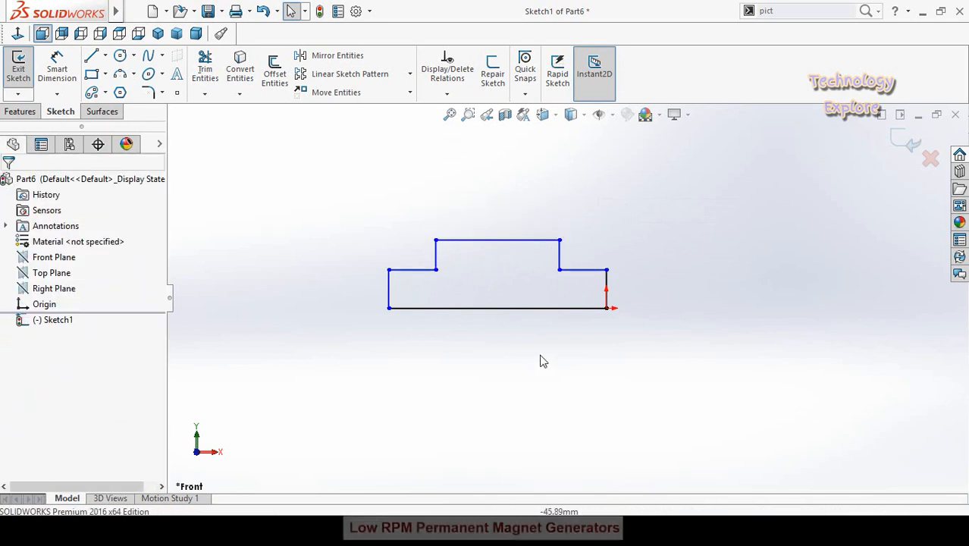
Step: Dimension the raised upper line of the profile and set its length to 82 mm
scroll(616, 339, "up", 1)
scroll(639, 307, "down", 1)
right_click_drag(635, 341, 638, 315)
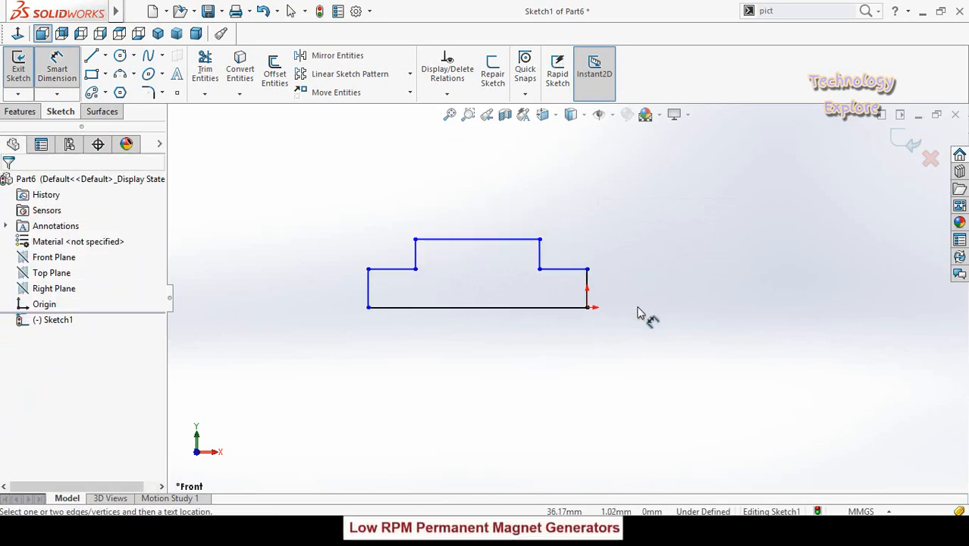
scroll(514, 274, "down", 2)
scroll(524, 273, "up", 1)
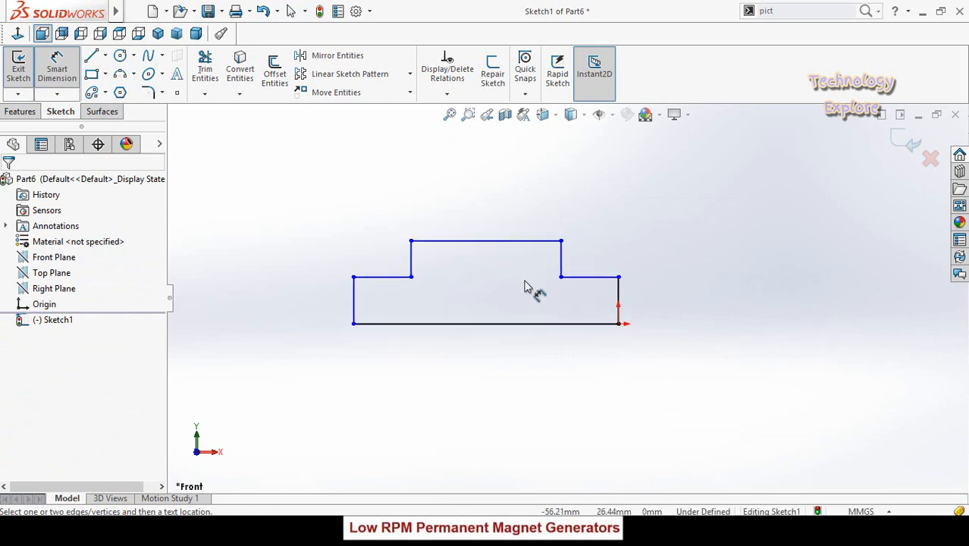
left_click(534, 242)
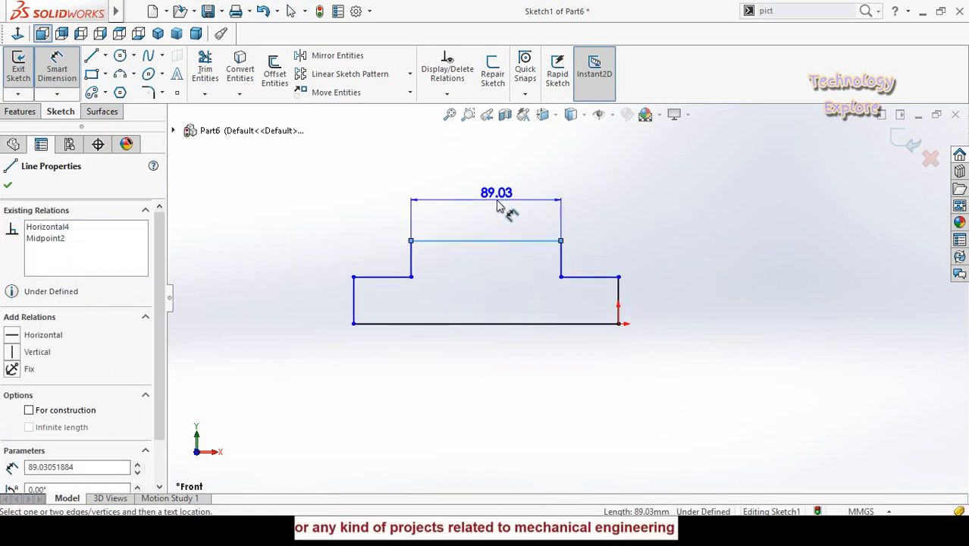
left_click(498, 206)
left_click_drag(469, 171, 331, 164)
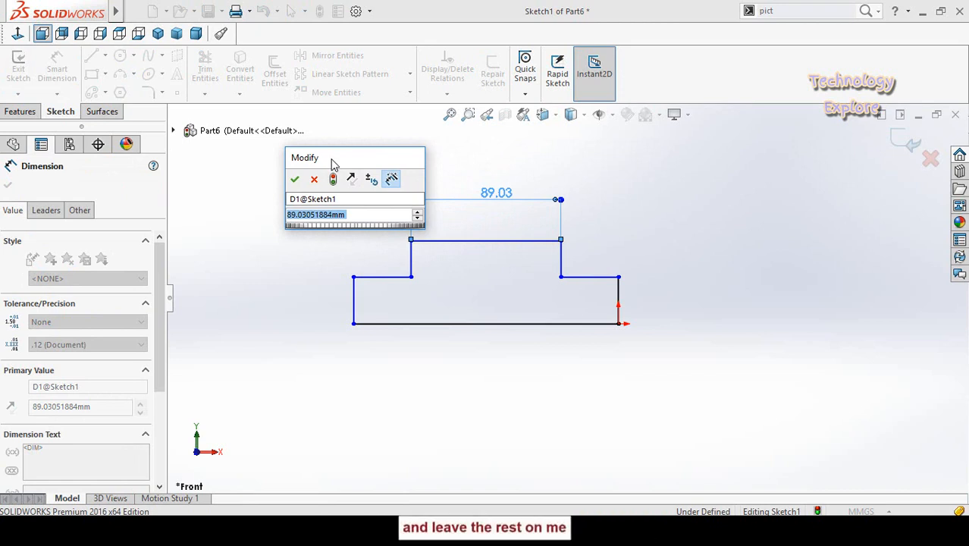
left_click_drag(324, 171, 275, 192)
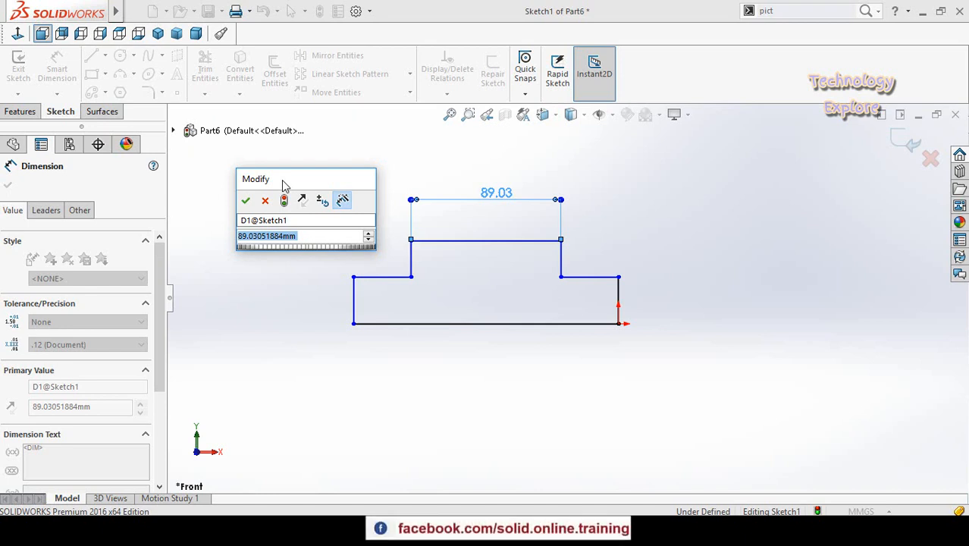
type("82")
key("Return")
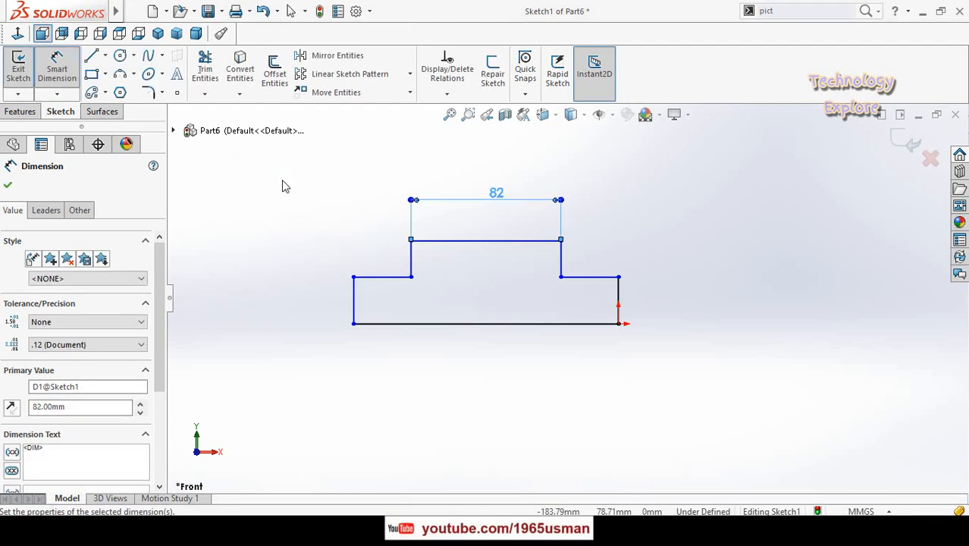
Step: Dimension the left shoulder line of the profile and set its length to 200 mm
left_click(366, 277)
left_click(309, 259)
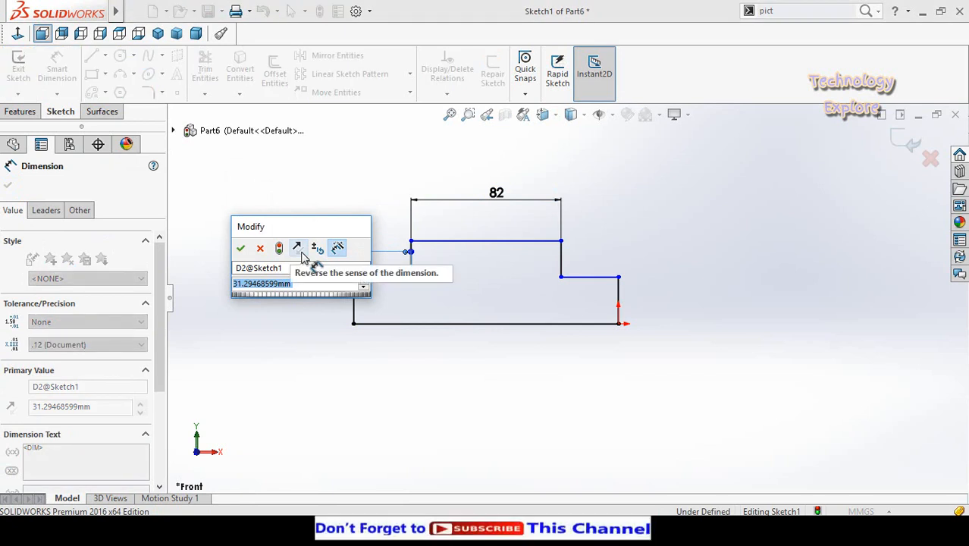
type("200")
key("Return")
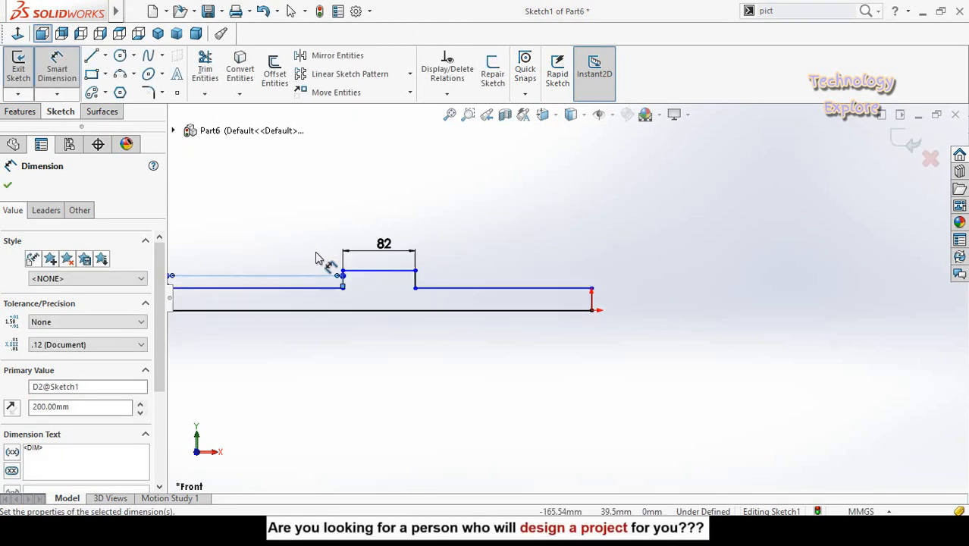
scroll(319, 258, "up", 2)
scroll(436, 322, "down", 3)
left_click(460, 379)
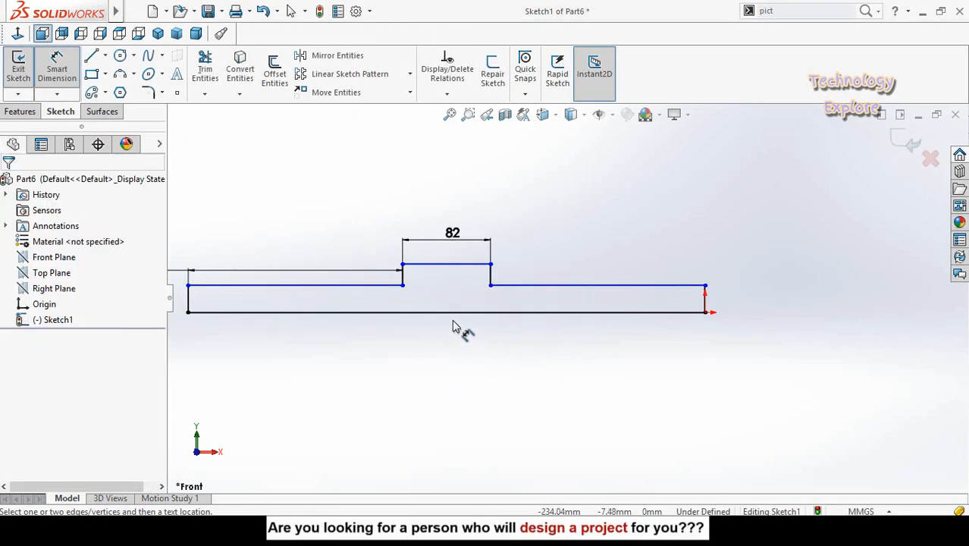
Step: Dimension the height between the right shoulder line and the base line, entering 85/2 for 42.50 mm
scroll(453, 326, "down", 2)
scroll(568, 311, "up", 2)
left_click(719, 278)
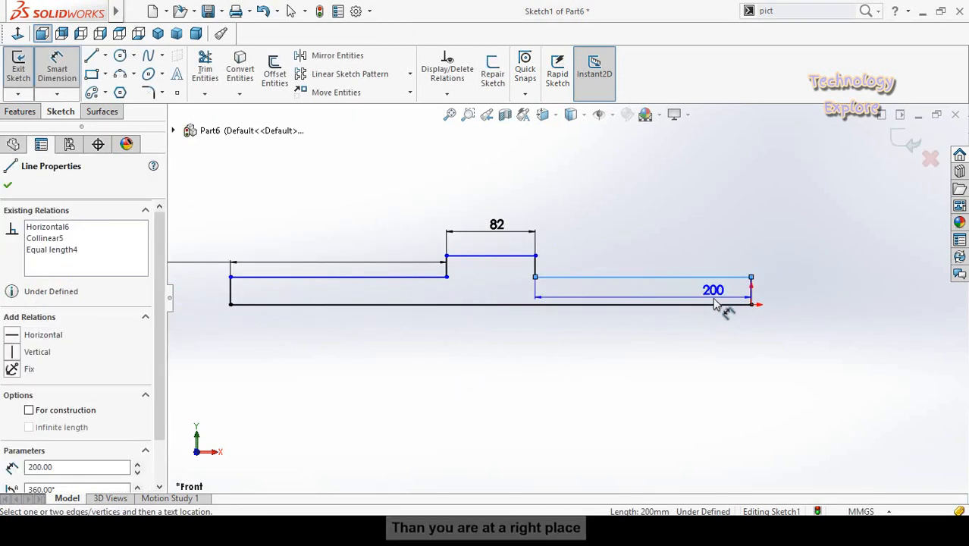
left_click(719, 304)
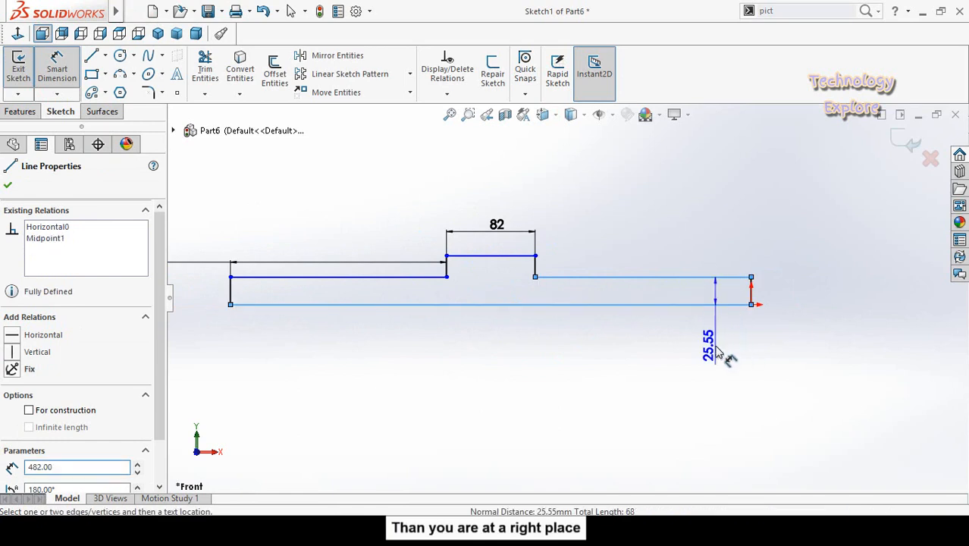
left_click(720, 354)
left_click_drag(703, 324, 817, 267)
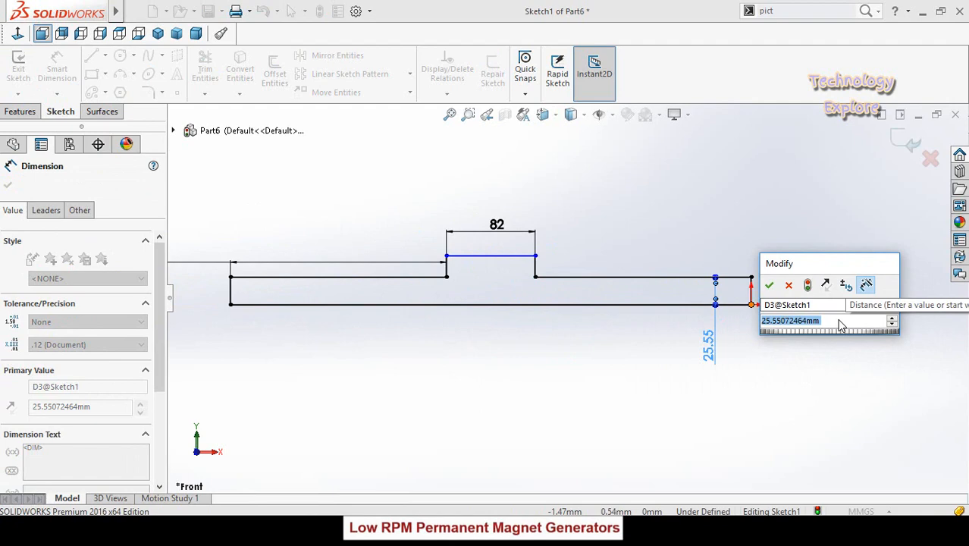
type("8")
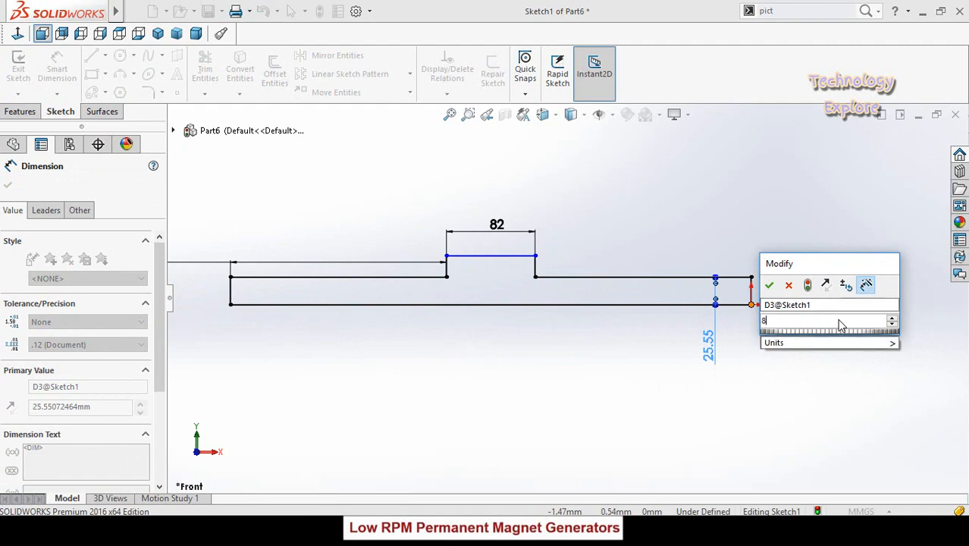
type("5/2")
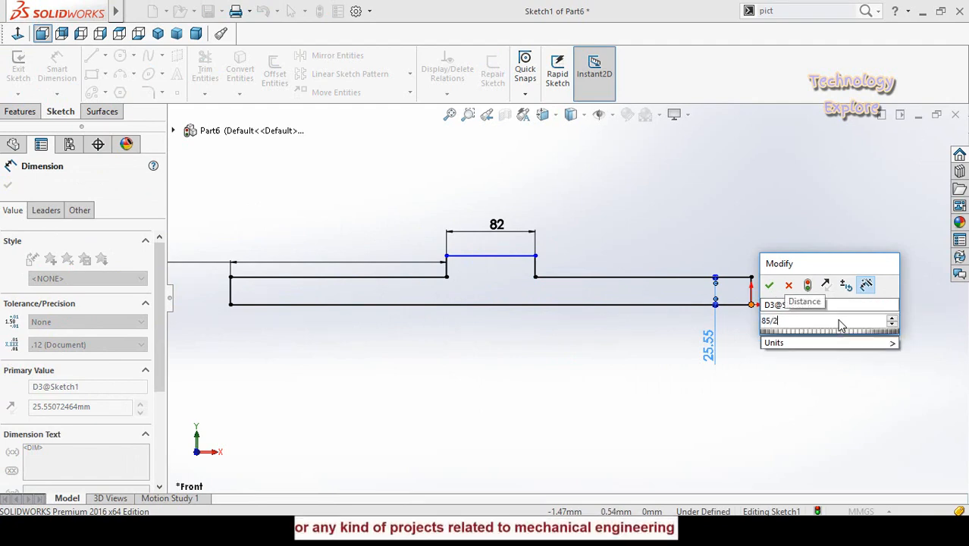
key("Return")
left_click(789, 360)
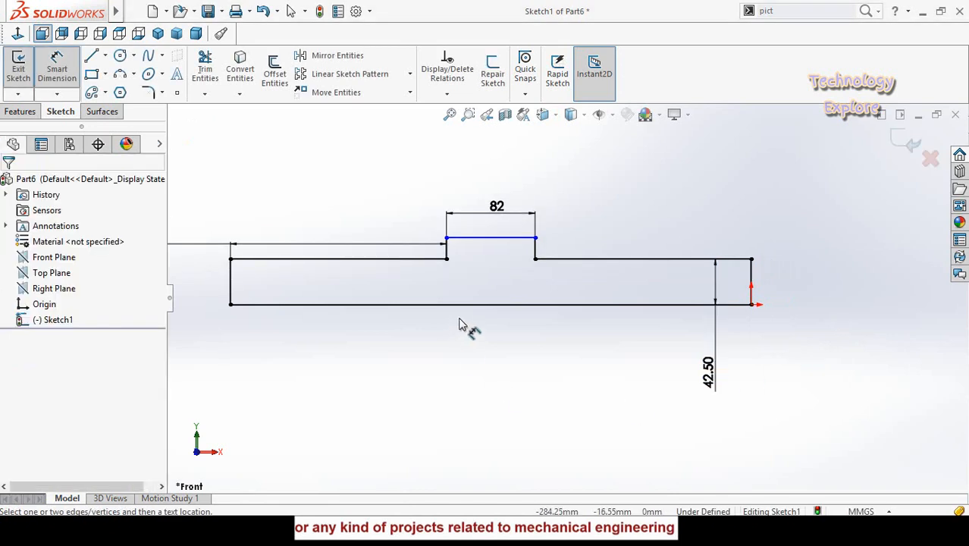
Step: Dimension the short vertical line at the right end of the raised section and set it to 5 mm
scroll(540, 254, "down", 3)
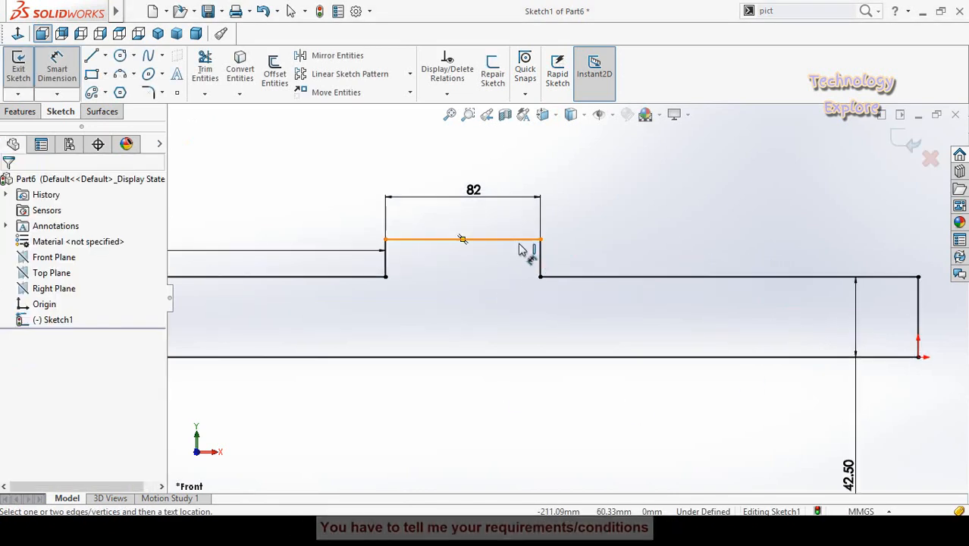
left_click(540, 254)
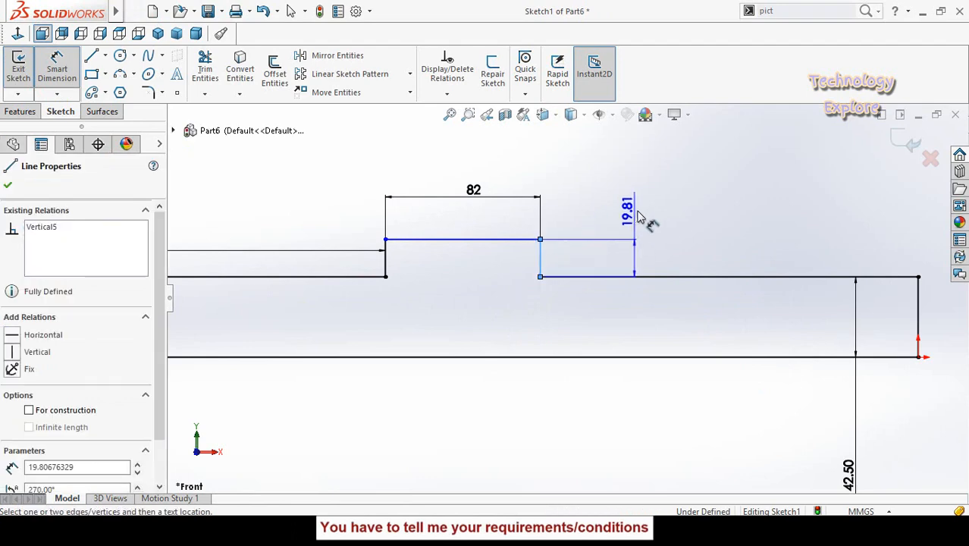
left_click(640, 217)
type("5")
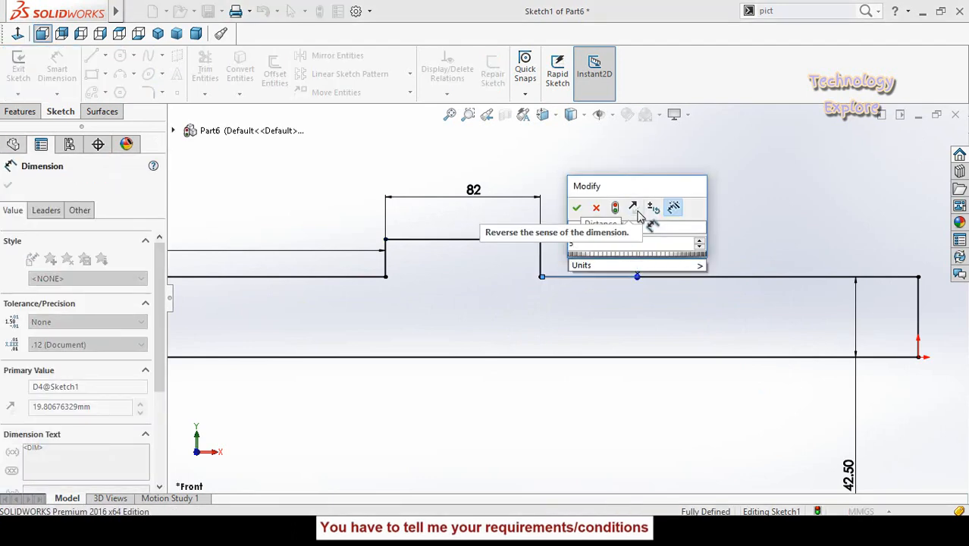
key("Return")
left_click(599, 404)
Step: Revolve the stepped profile 360° about its long base line with Revolved Boss/Base
scroll(605, 406, "up", 5)
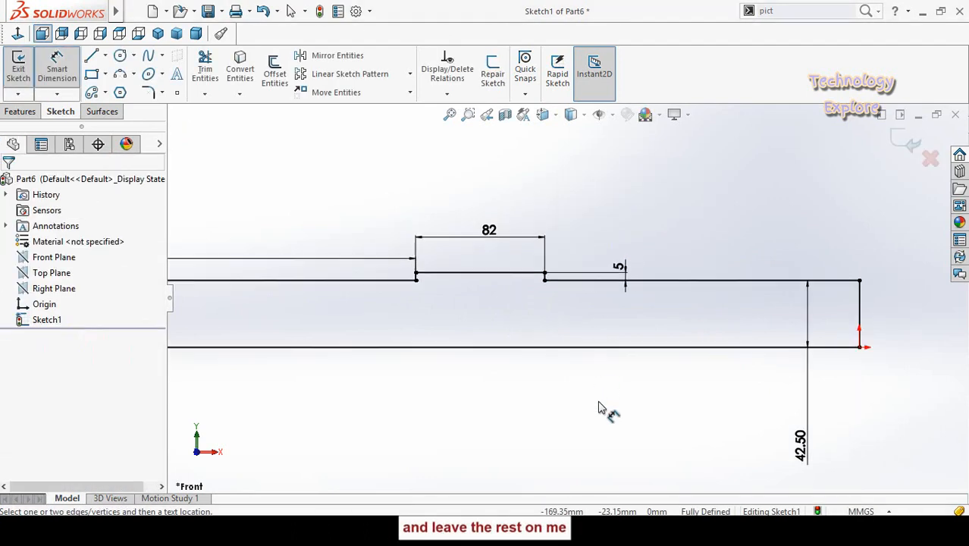
mouse_move(535, 210)
middle_mouse_down()
mouse_move(573, 296)
mouse_move(558, 268)
mouse_move(543, 265)
middle_mouse_up()
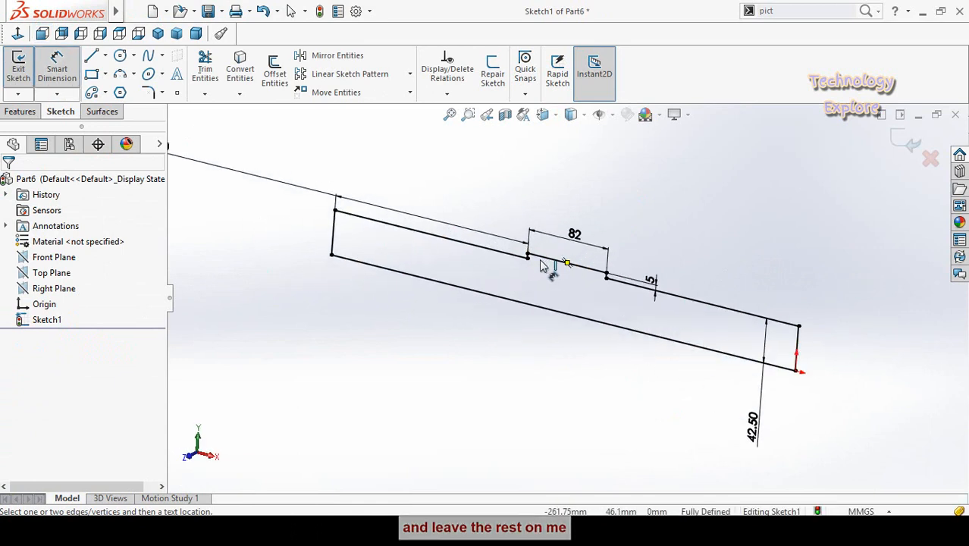
left_click(17, 113)
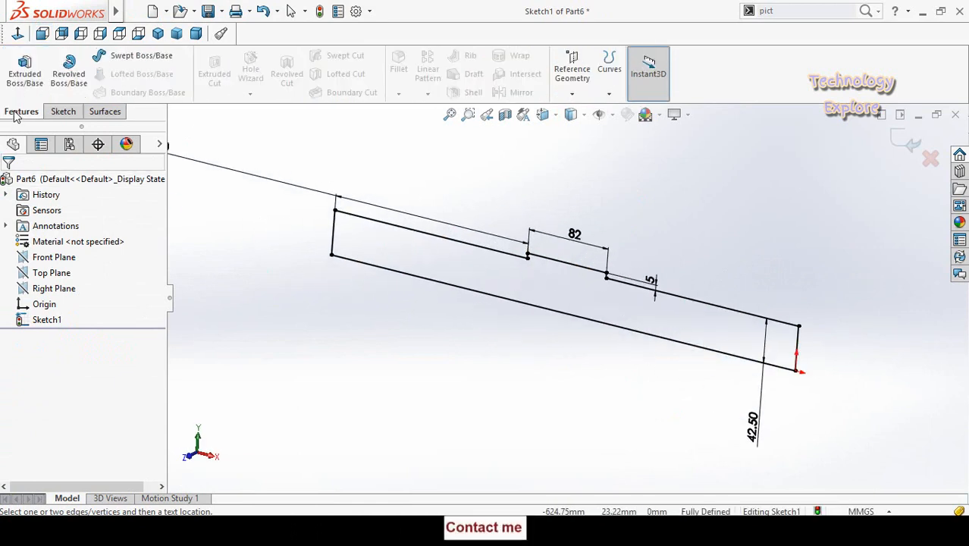
left_click(67, 76)
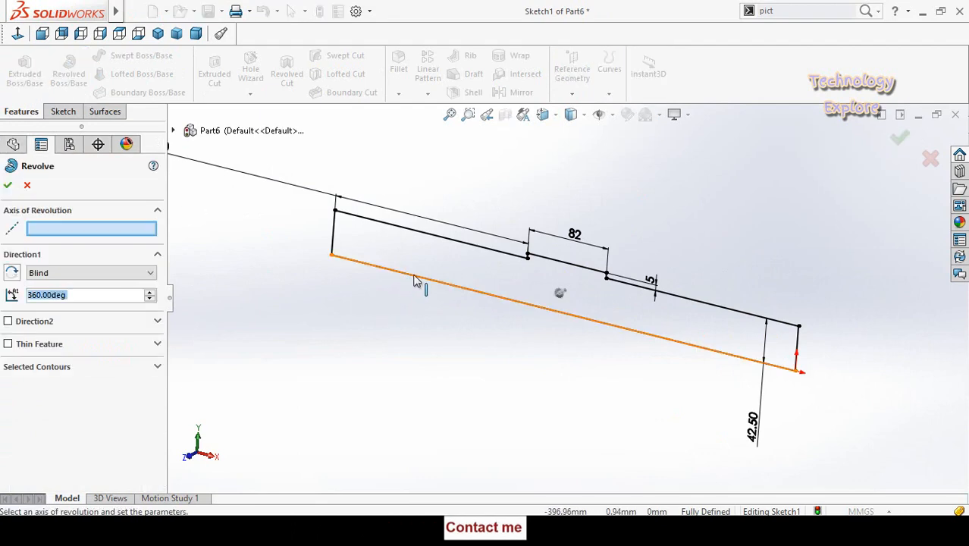
left_click(415, 277)
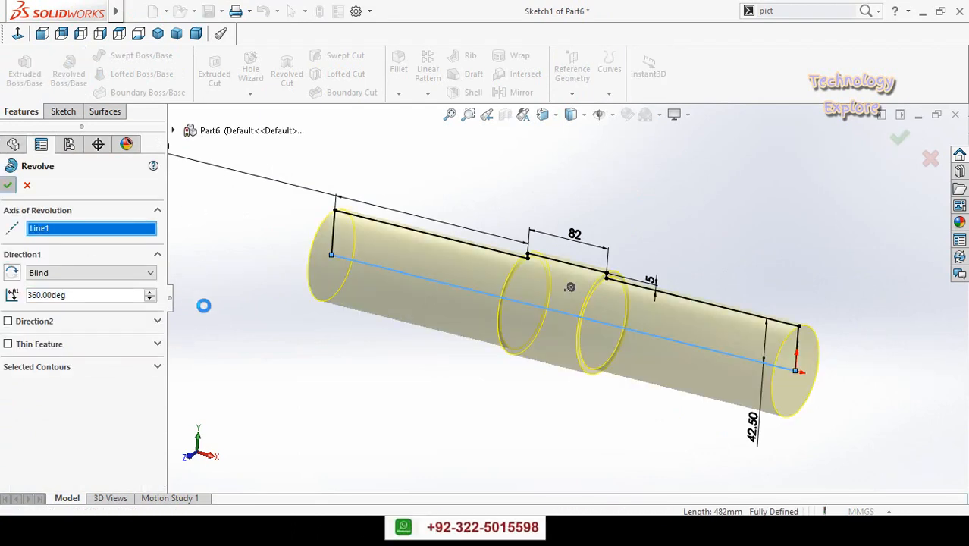
left_click(355, 351)
Step: Save the revolved part as Shaft in the Cross Flow Turbine 6kW folder
middle_click_drag(484, 360, 487, 399)
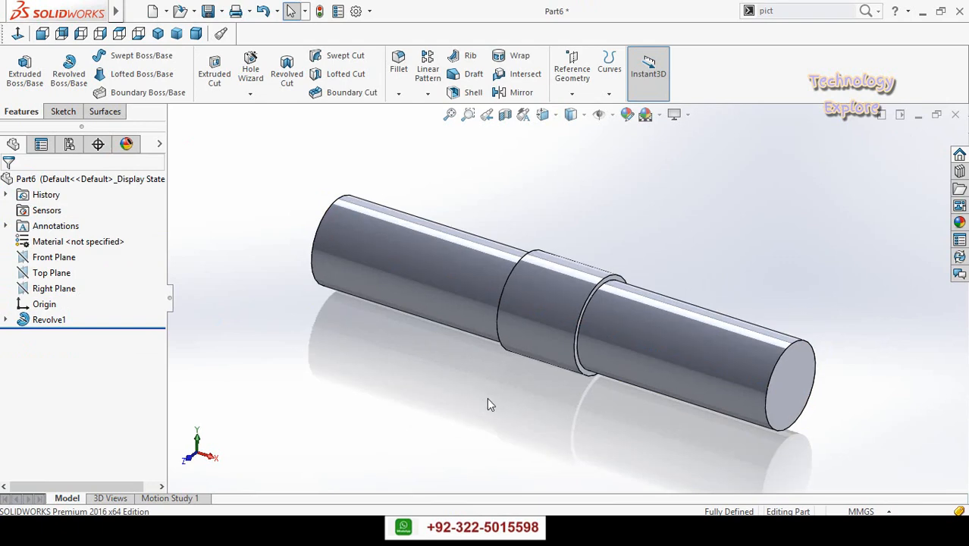
scroll(488, 399, "up", 5)
middle_click_drag(507, 350, 616, 432)
key("ctrl+s")
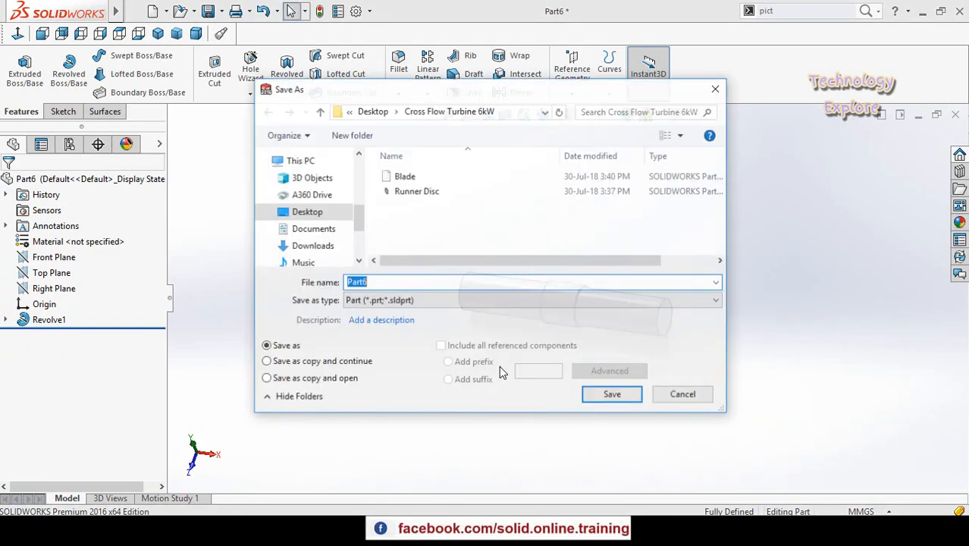
type("S")
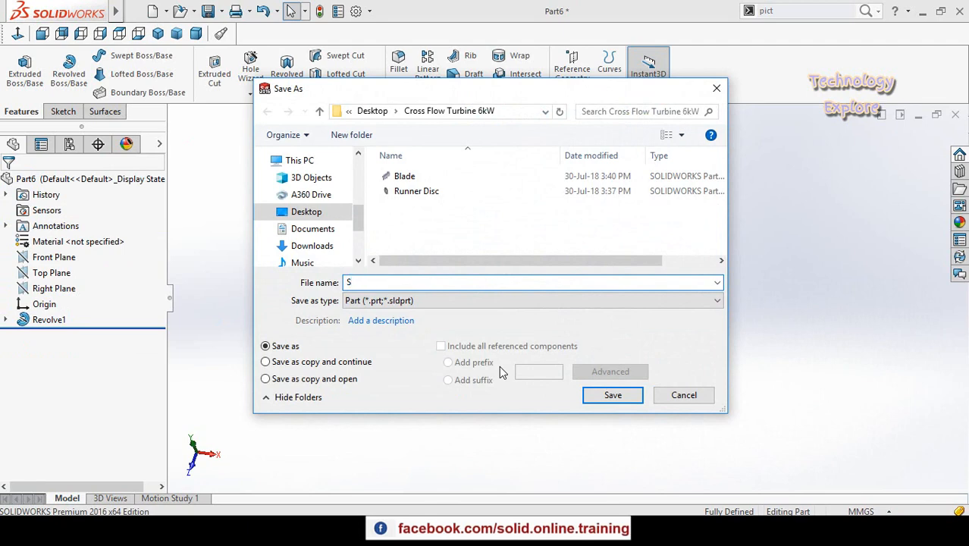
type("haft")
key("Return")
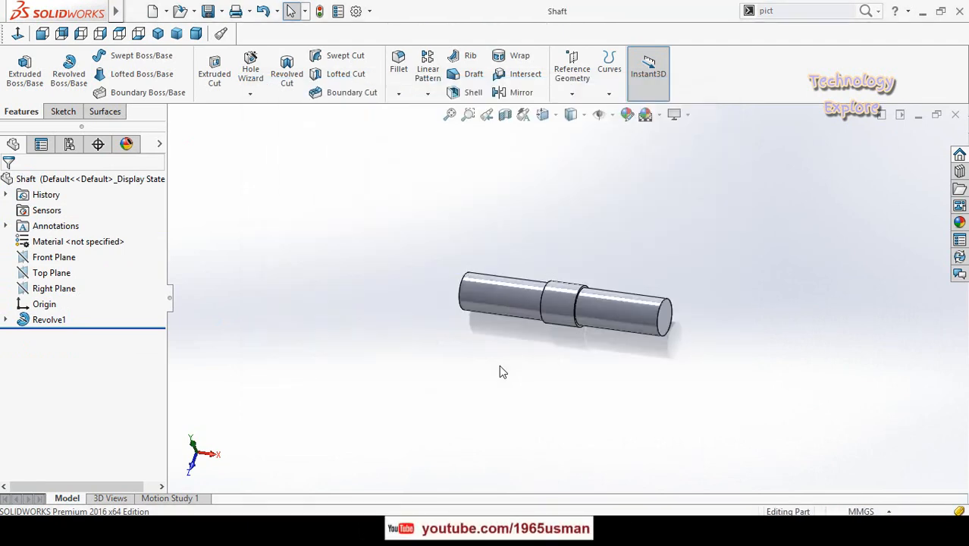
Step: Start a new assembly and place the Shaft in it as the first component
middle_click_drag(530, 244, 480, 365)
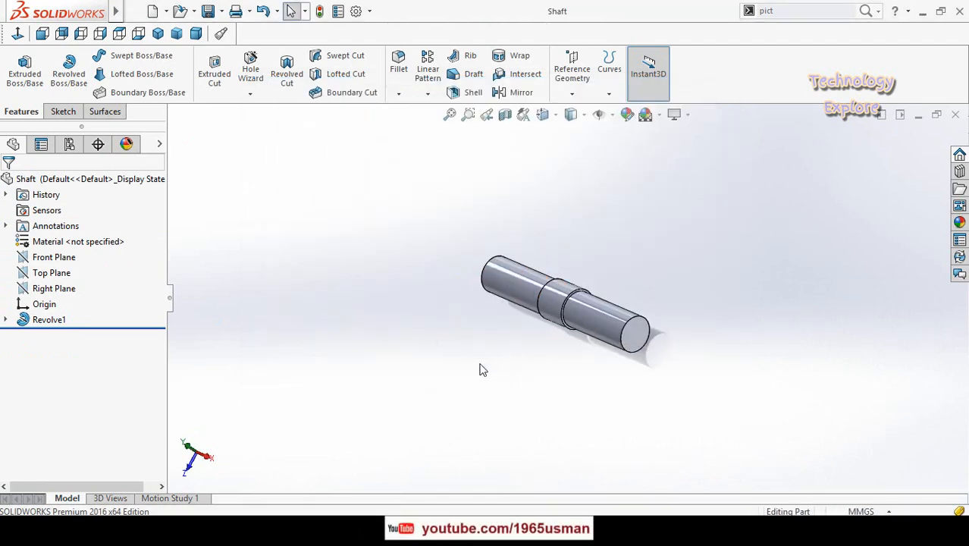
middle_click_drag(511, 318, 523, 304)
key("ctrl+n")
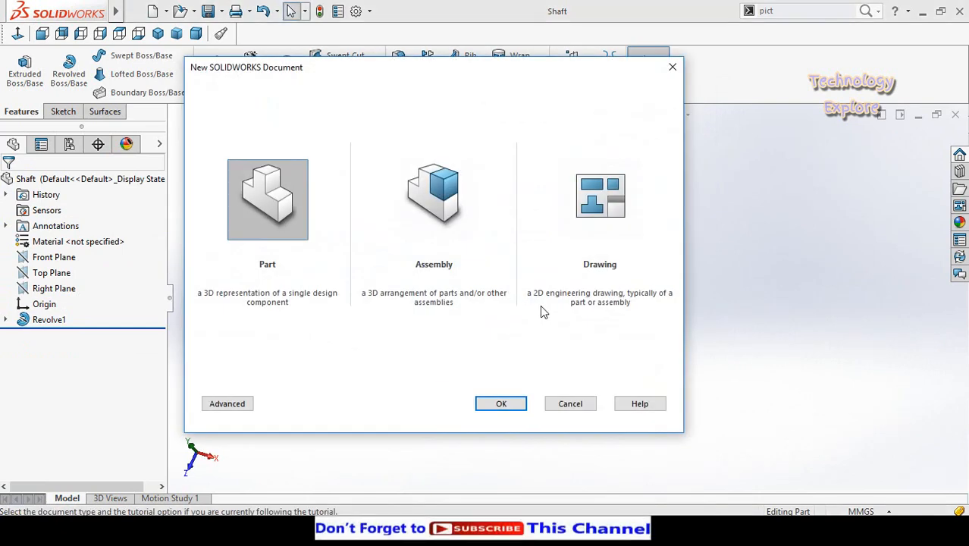
left_click(442, 211)
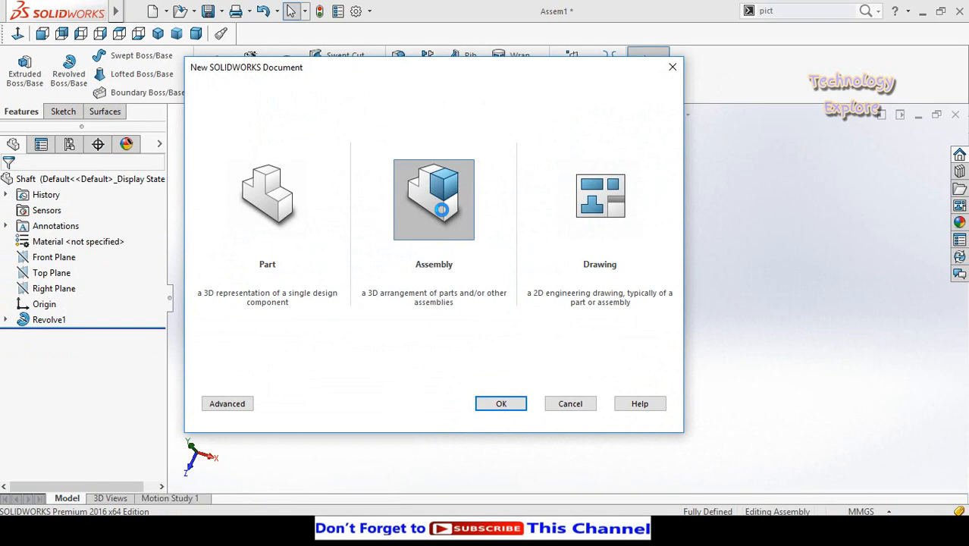
double_click(442, 210)
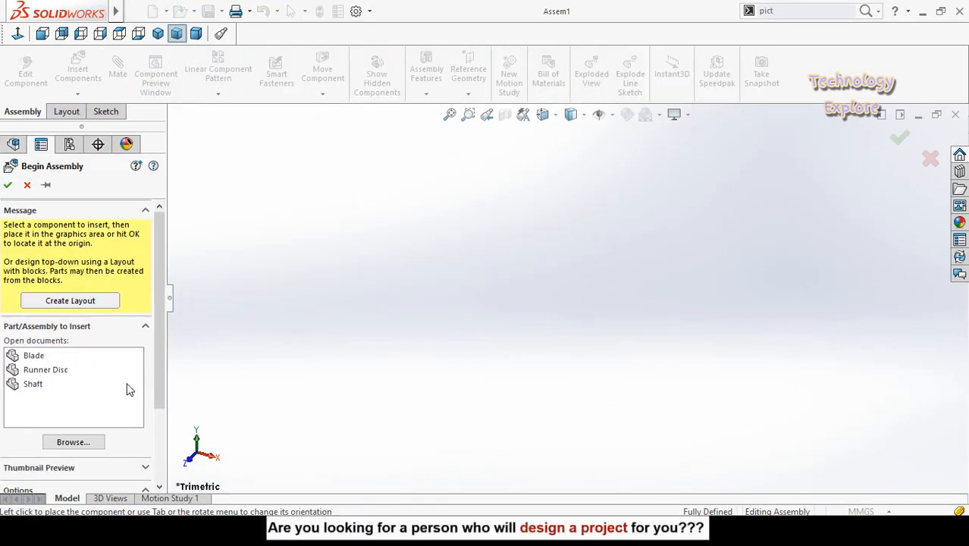
left_click(33, 384)
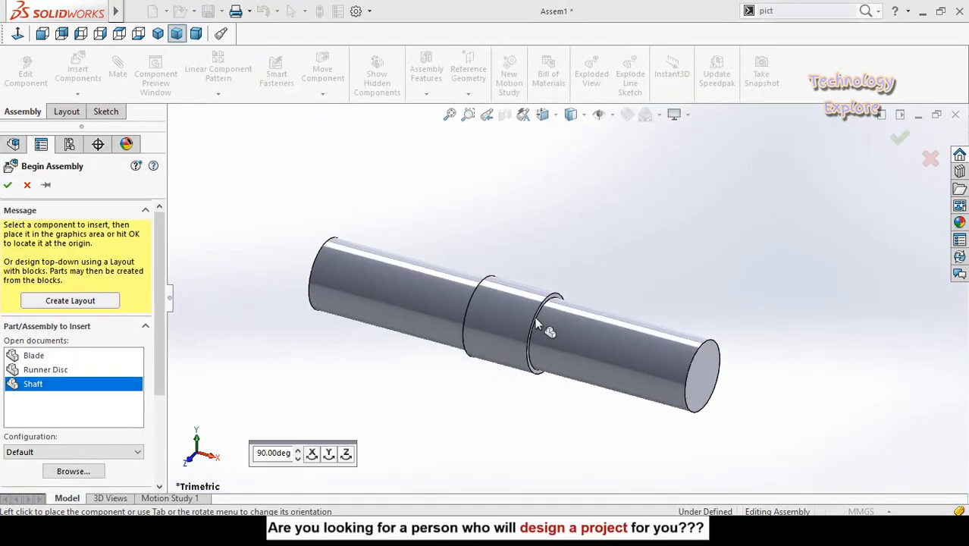
left_click(315, 359)
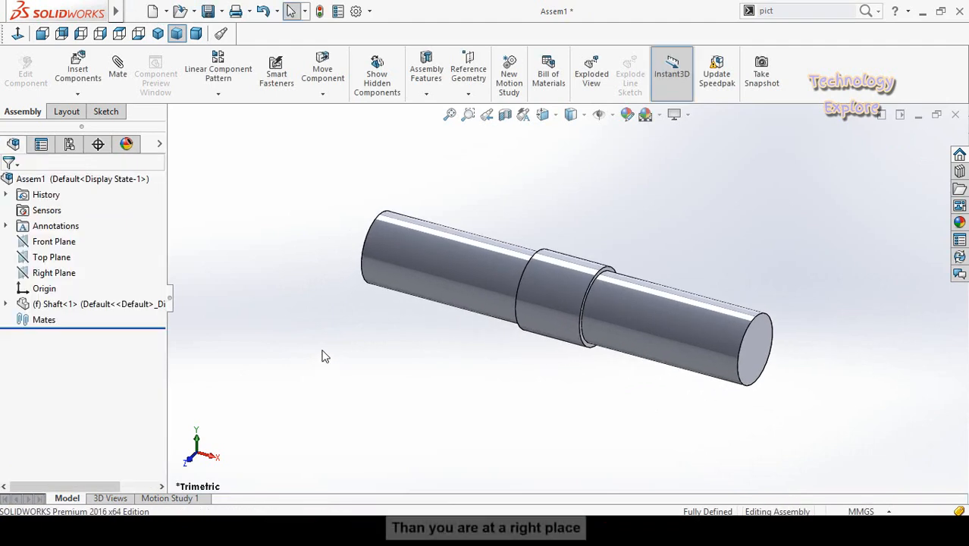
Step: Insert the Runner Disc beside one end of the shaft and the Blade near its middle
left_click(68, 59)
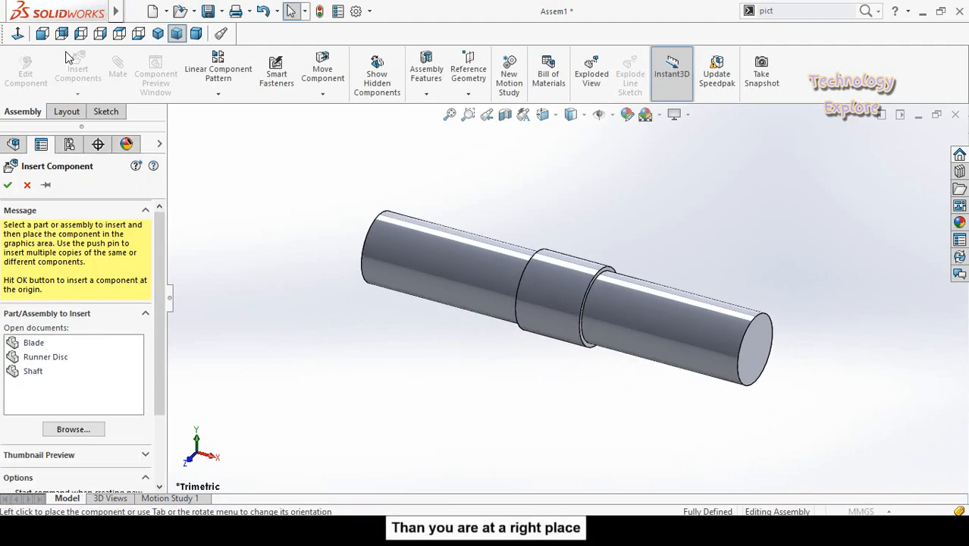
left_click(41, 356)
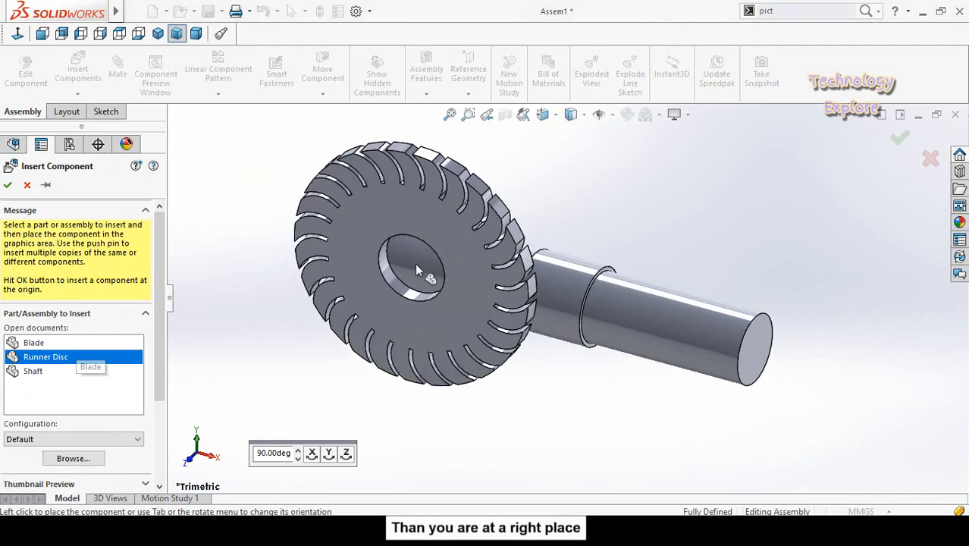
left_click(312, 268)
left_click(75, 66)
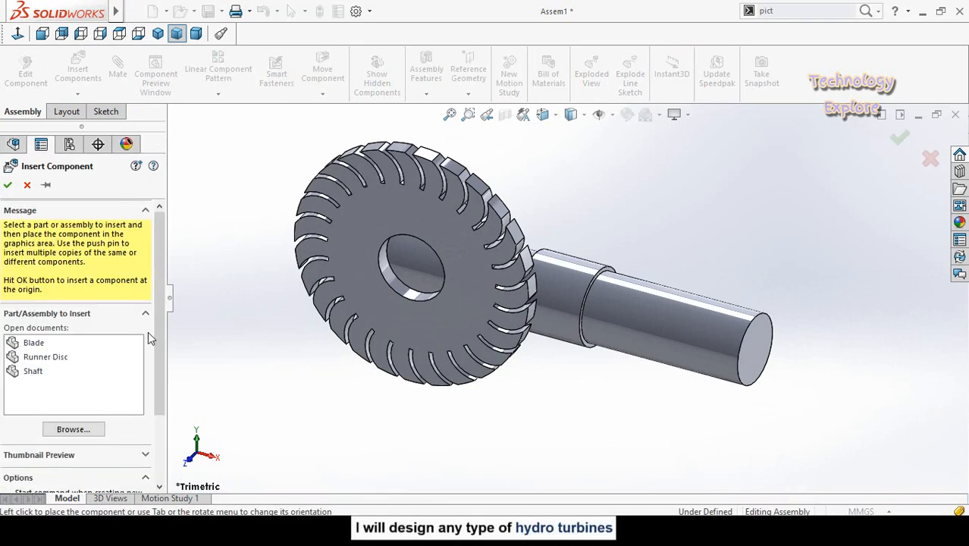
left_click(32, 347)
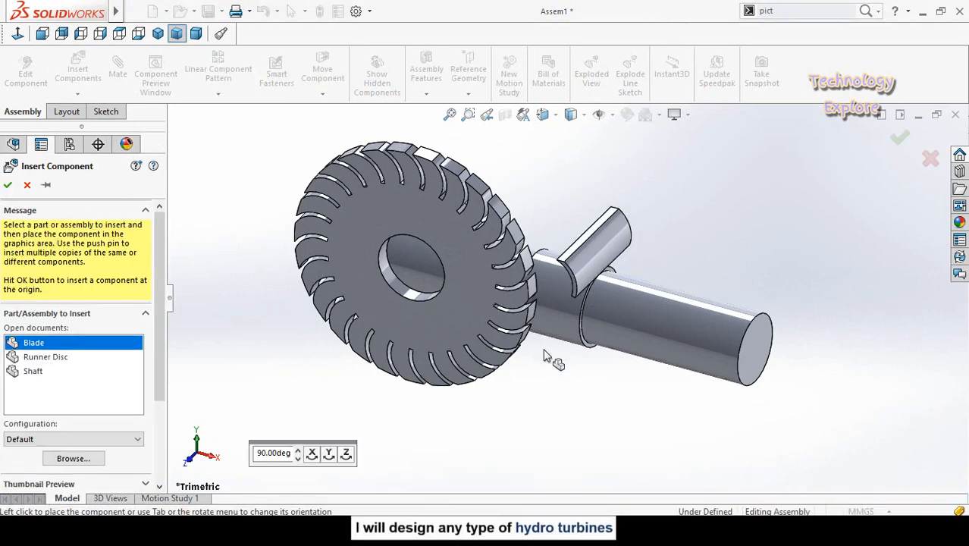
left_click(493, 385)
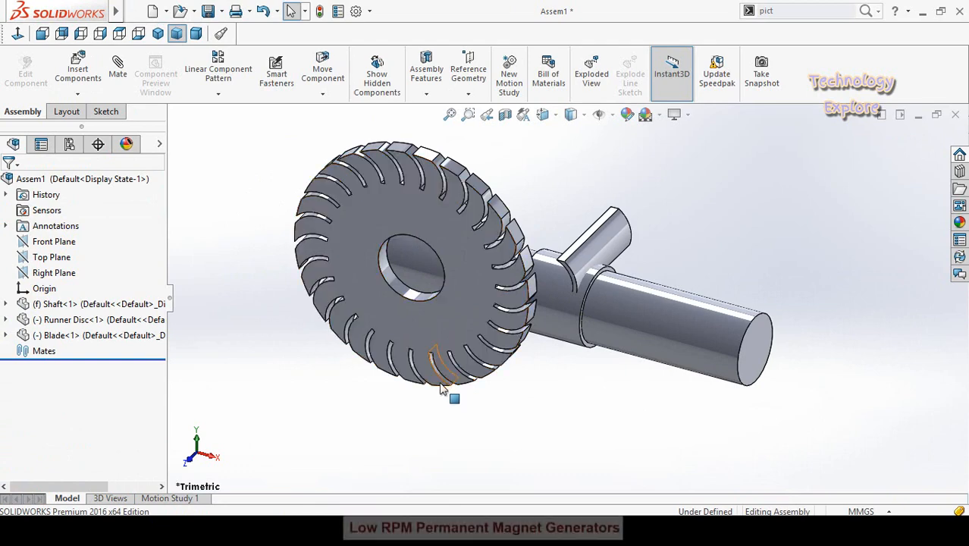
Step: Rotate the runner disc freely until its axis roughly follows the direction of the shaft
mouse_move(443, 394)
middle_mouse_down()
mouse_move(427, 414)
mouse_move(441, 411)
middle_mouse_up()
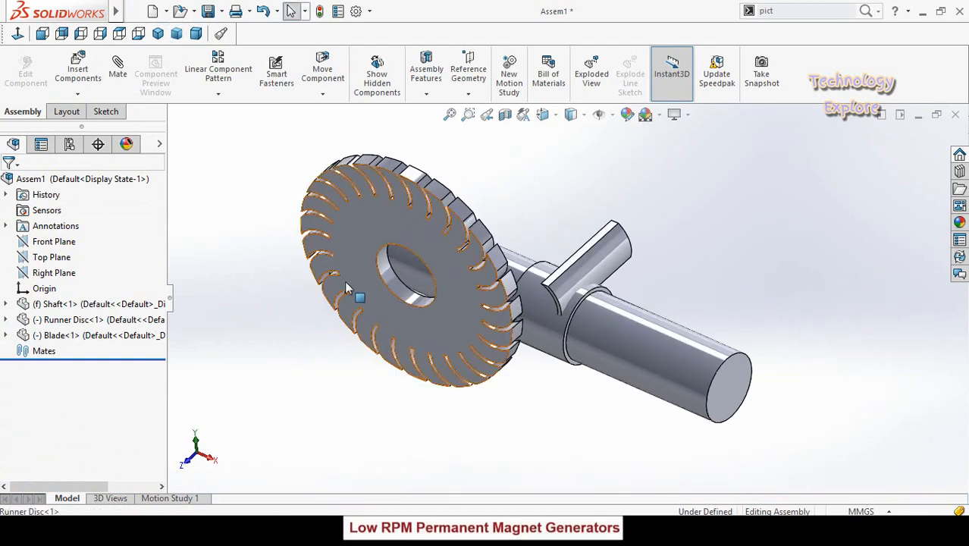
left_click(346, 317)
right_click_drag(346, 311, 444, 262)
left_click(501, 423)
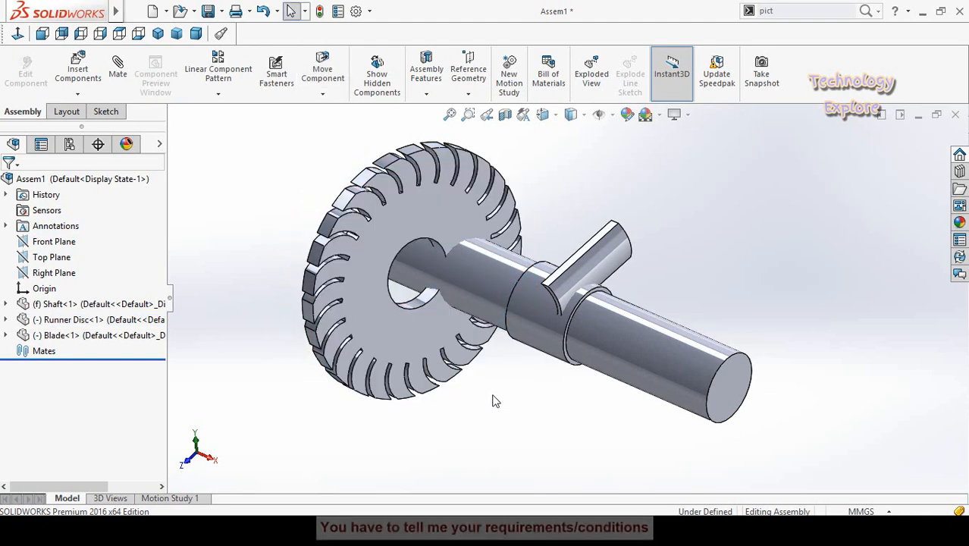
Step: Rotate the blade until it runs roughly parallel to the shaft and move it clear above the shaft
scroll(492, 400, "up", 1)
right_click_drag(574, 298, 677, 256)
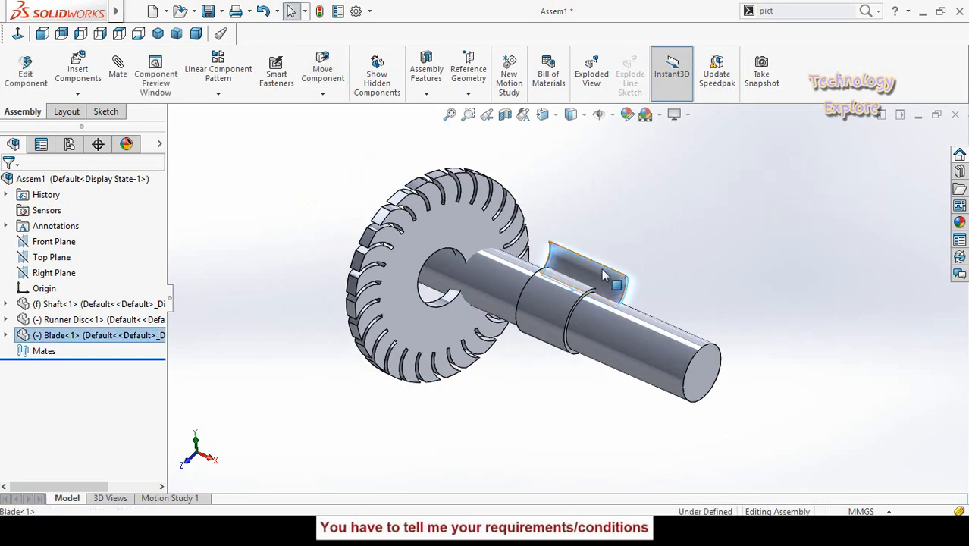
left_click_drag(601, 268, 599, 195)
Step: Copy the runner disc and place the copy over the other half of the shaft
middle_click_drag(492, 402, 410, 339)
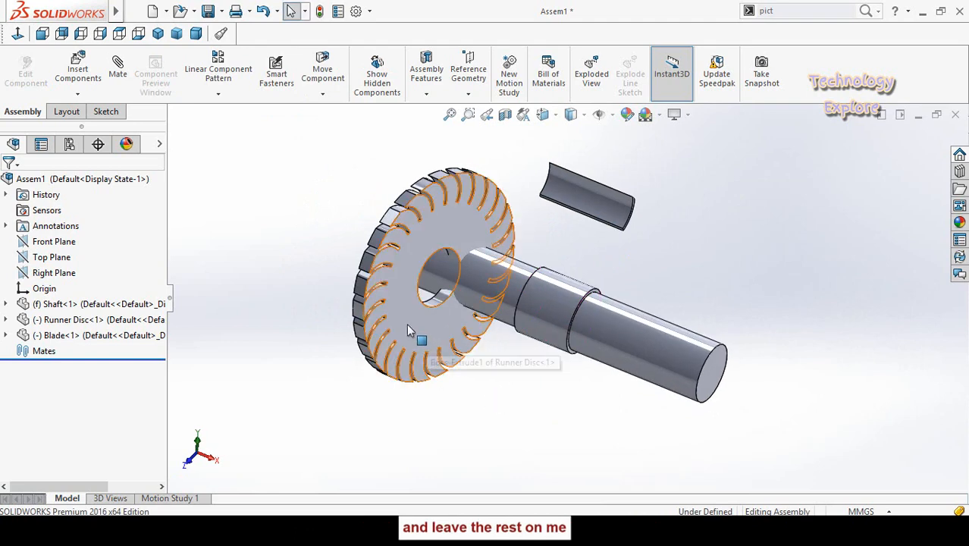
left_click_drag(402, 301, 580, 350, "ctrl")
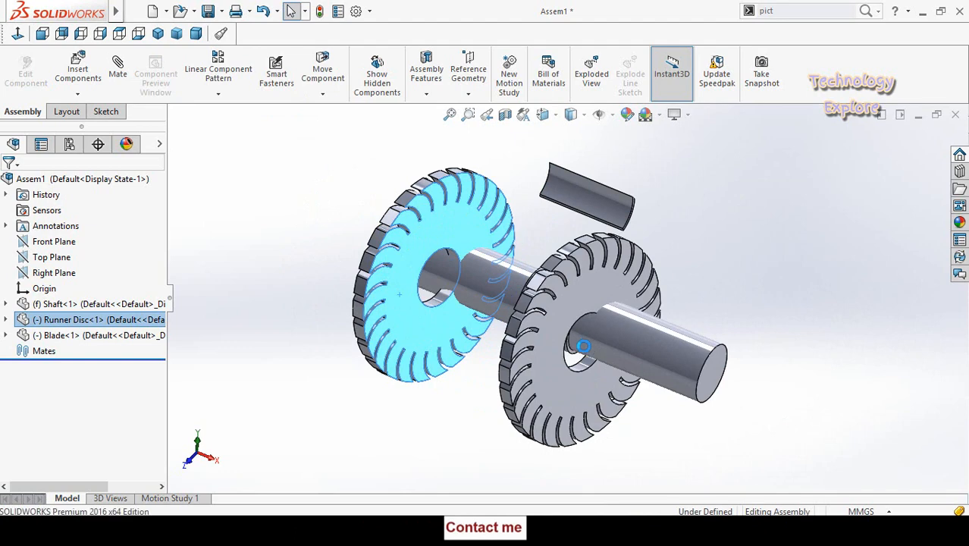
left_click(458, 455)
Step: Mate the centre bores of the two runner discs concentrically
scroll(563, 372, "down", 5)
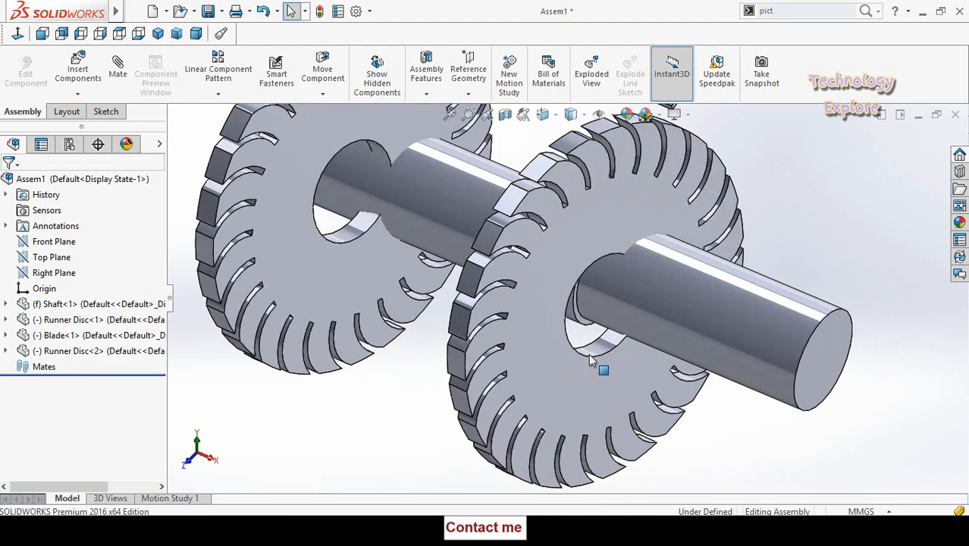
left_click(595, 354)
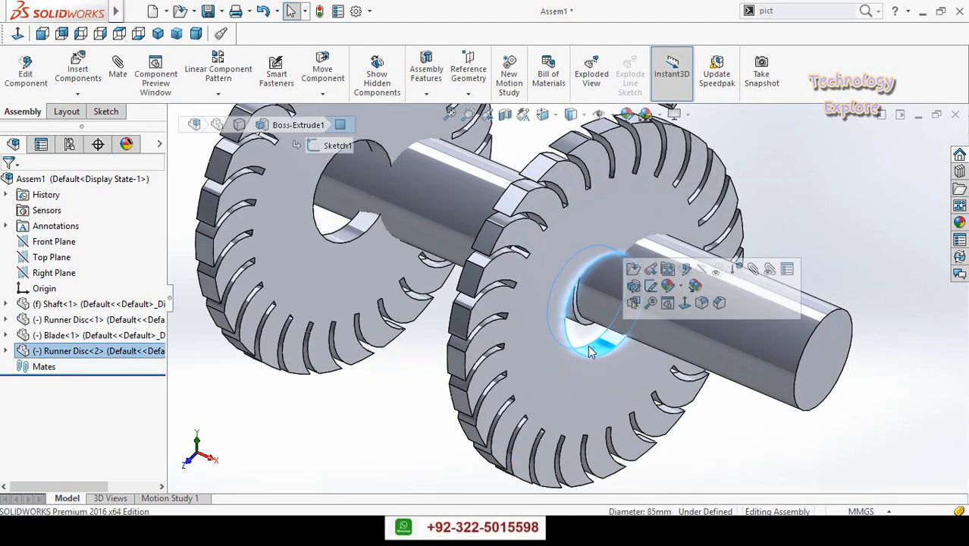
left_click(352, 241, "ctrl")
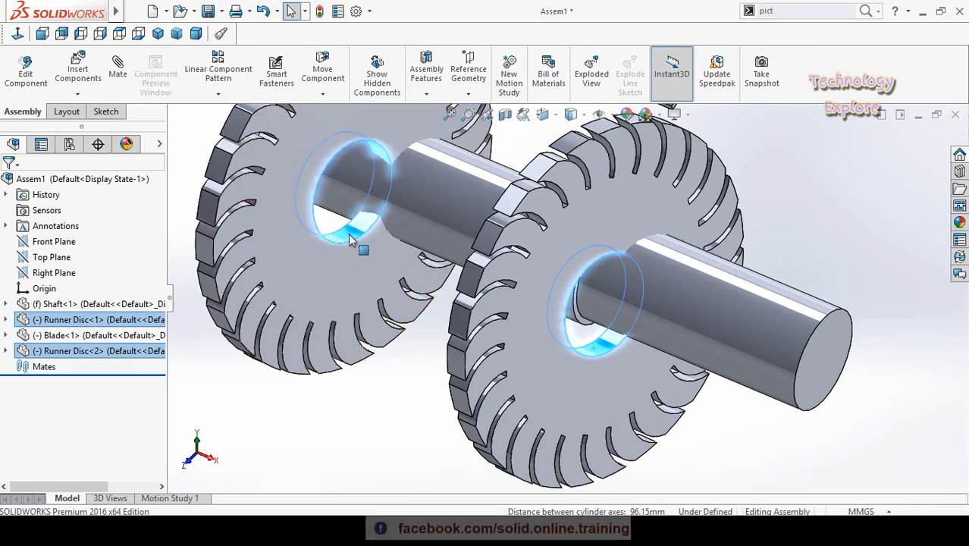
left_click(440, 223)
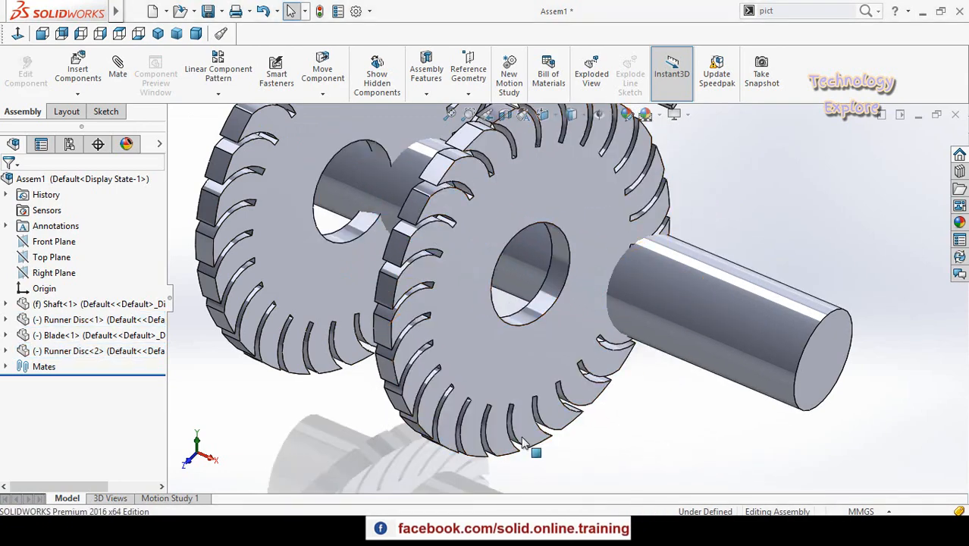
Step: Add a Concentric mate with Lock rotation between the second runner disc's bore and the shaft's cylindrical face
key("f")
scroll(575, 301, "down", 5)
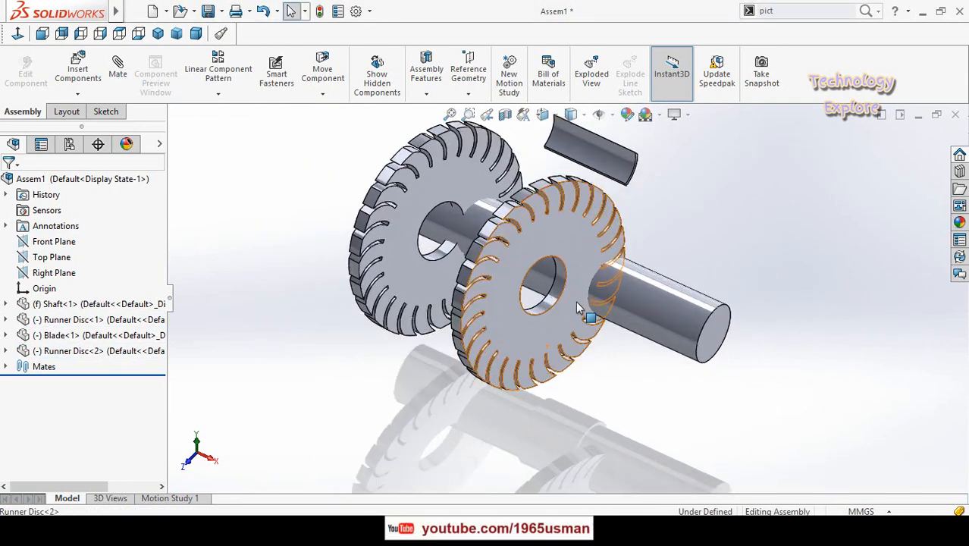
left_click(532, 307)
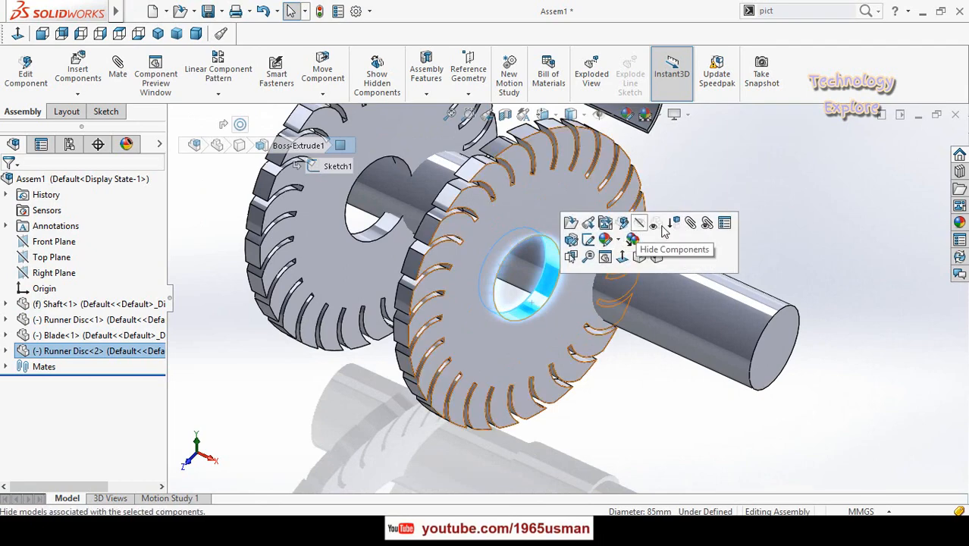
left_click(689, 224)
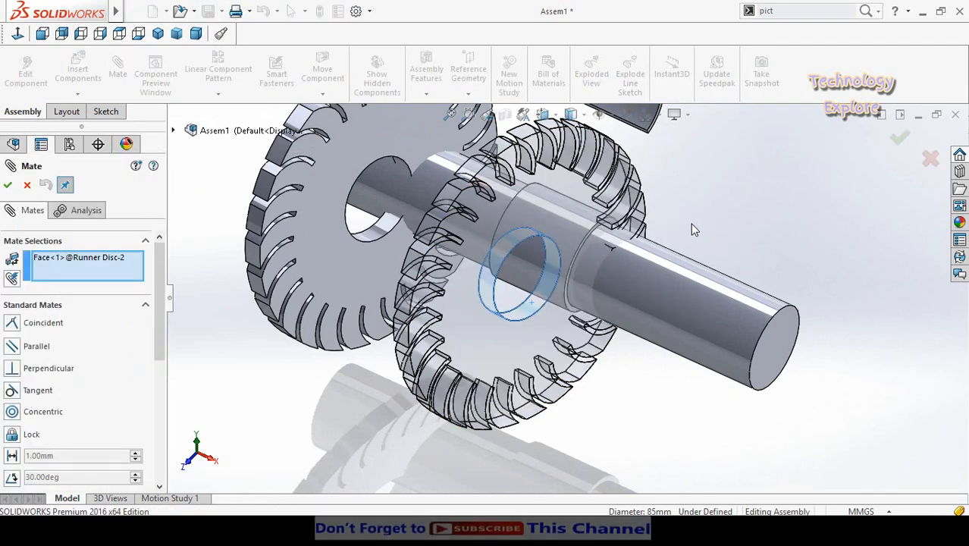
left_click(659, 293)
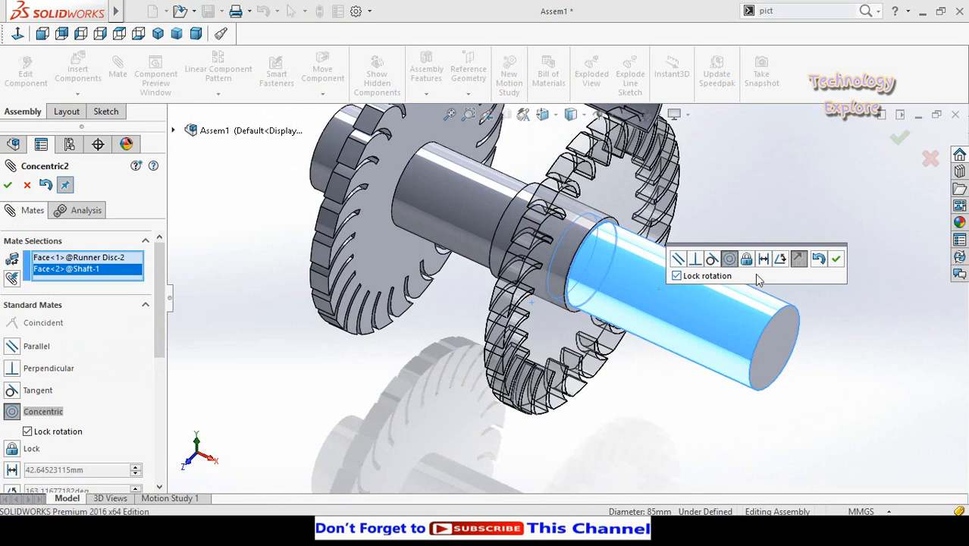
left_click(834, 260)
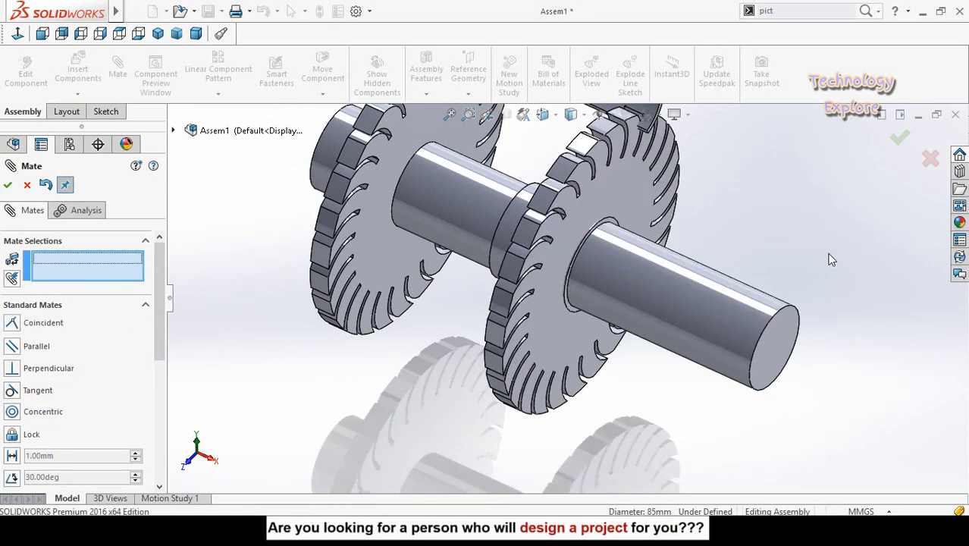
Step: Slide the second runner disc outward along the shaft and make its inner flat face coincident with the adjacent shoulder of the raised section
middle_click_drag(831, 258, 561, 254)
scroll(561, 253, "down", 3)
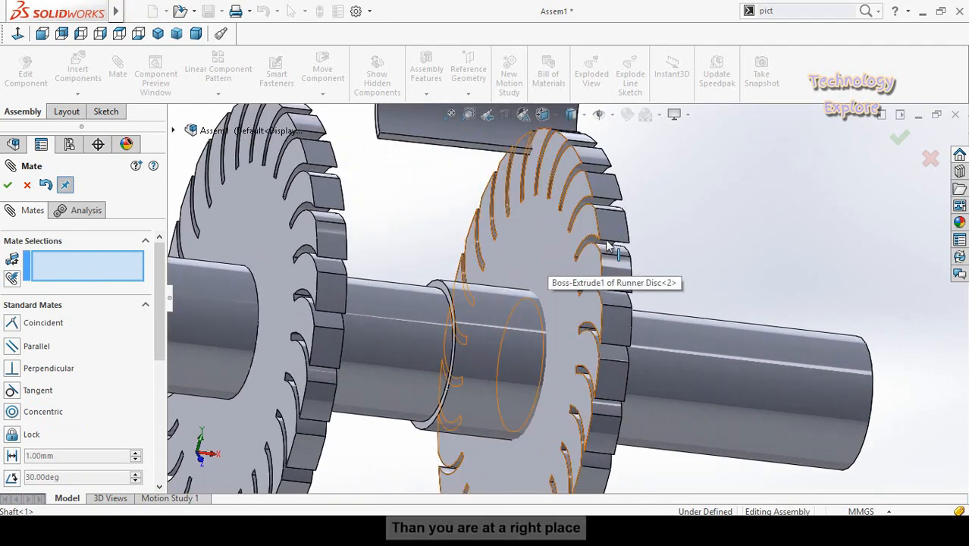
left_click_drag(610, 236, 824, 243)
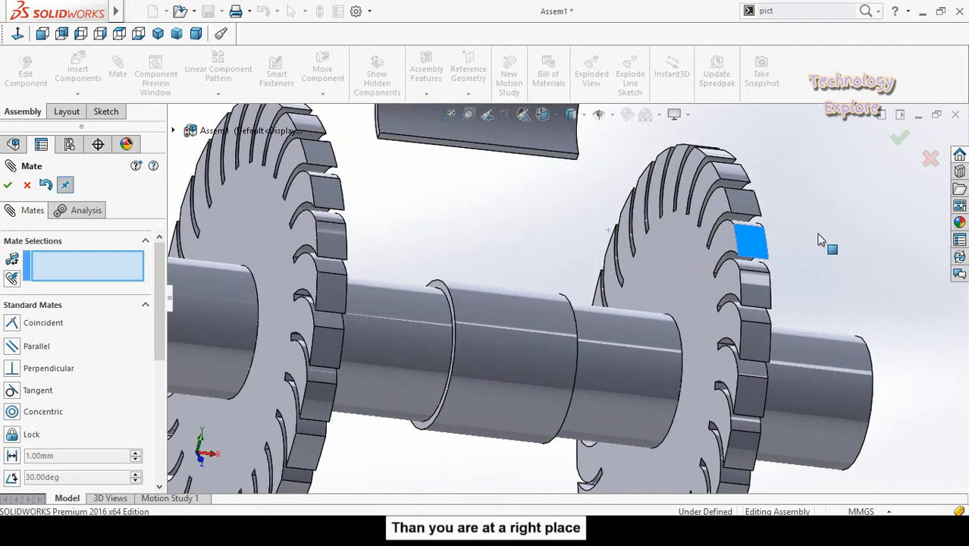
left_click(657, 273)
middle_click_drag(656, 273, 482, 328)
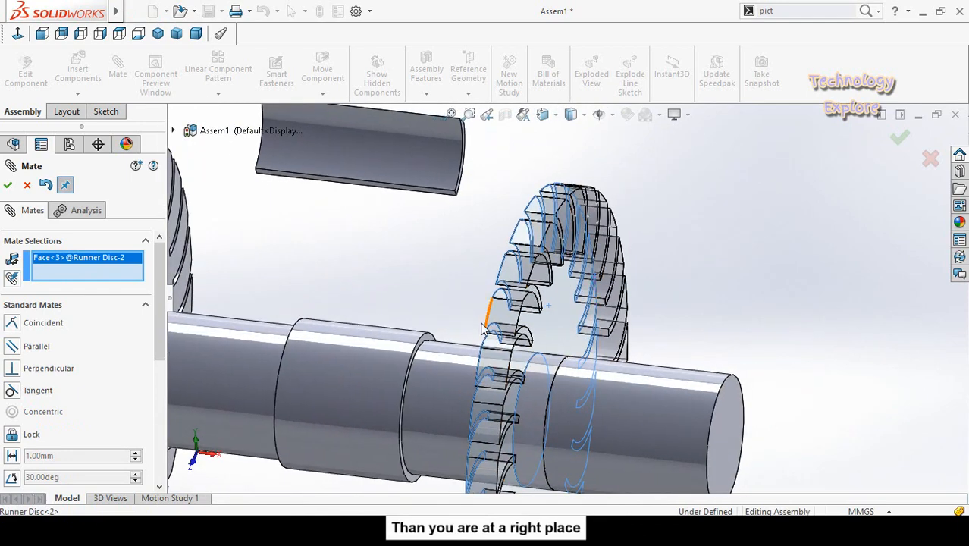
scroll(483, 327, "down", 3)
left_click(432, 342)
scroll(453, 341, "down", 3)
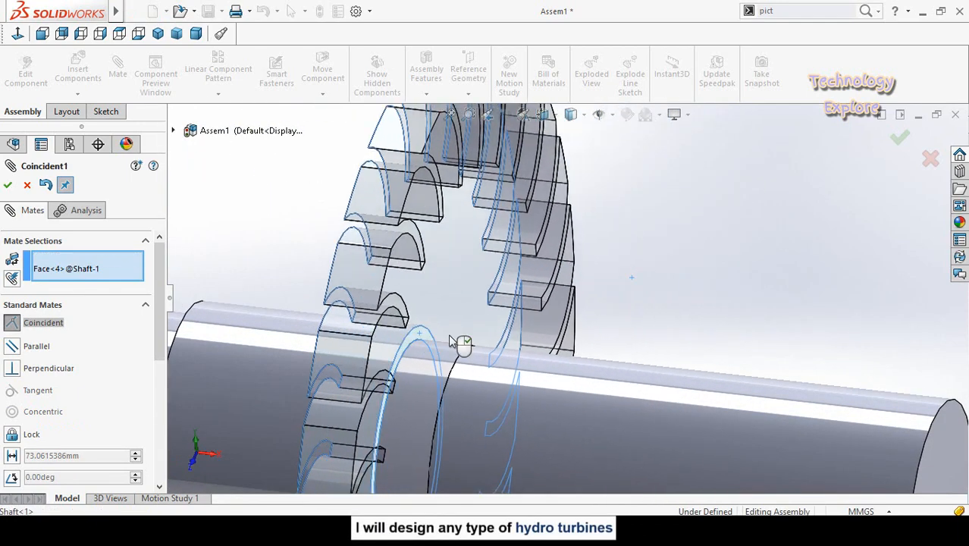
scroll(560, 314, "up", 5)
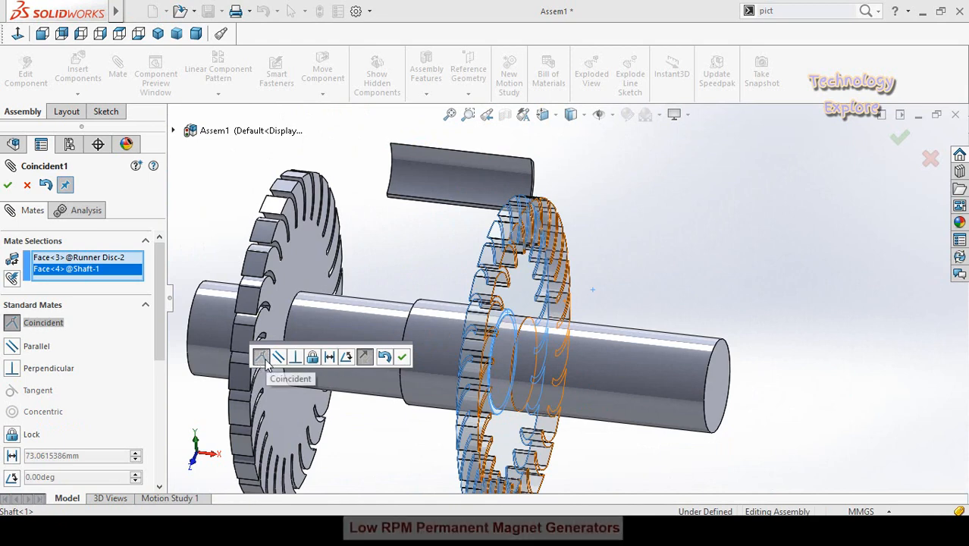
left_click(402, 357)
Step: Make the first runner disc's inner flat face coincident with the opposite shoulder of the shaft's raised section
middle_click_drag(400, 326, 409, 345)
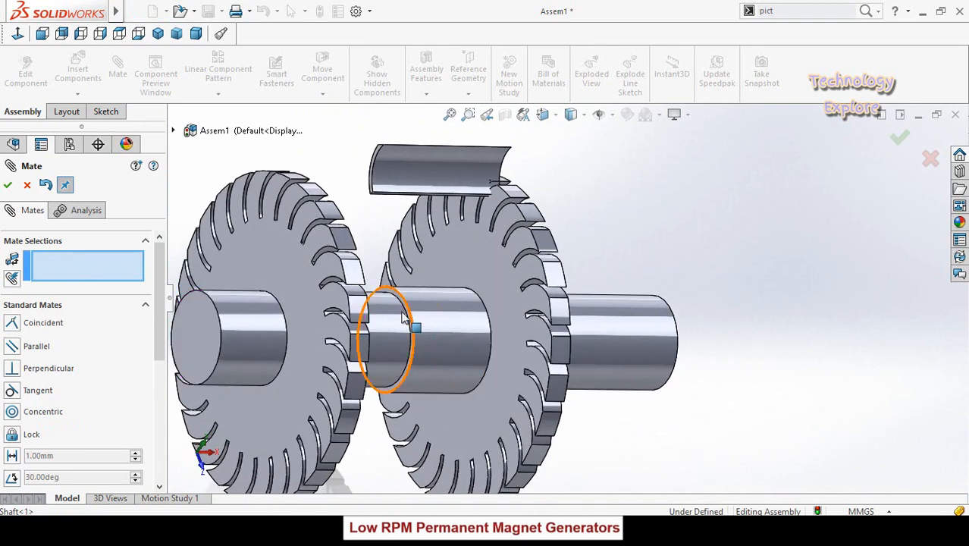
scroll(419, 274, "down", 5)
left_click(436, 244)
scroll(455, 303, "up", 8)
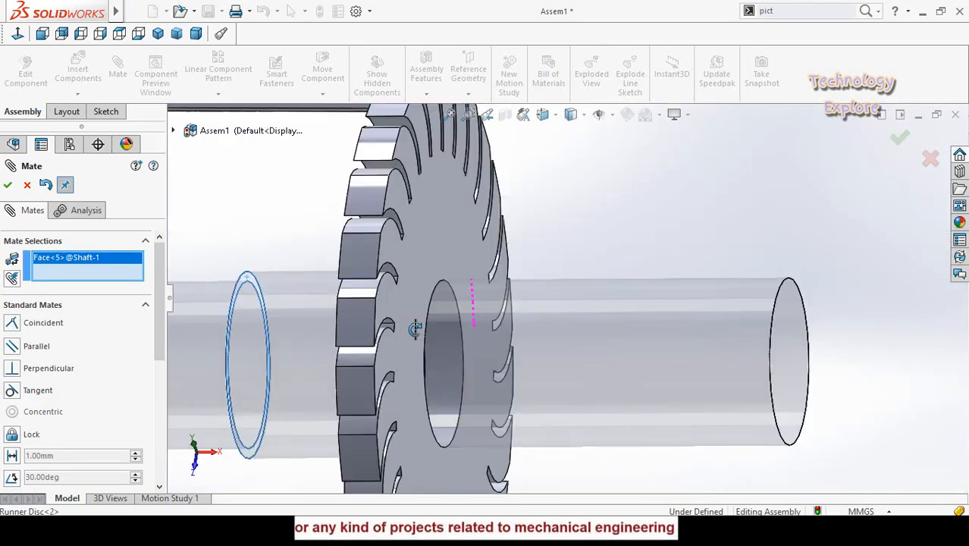
scroll(312, 293, "down", 2)
left_click(587, 262)
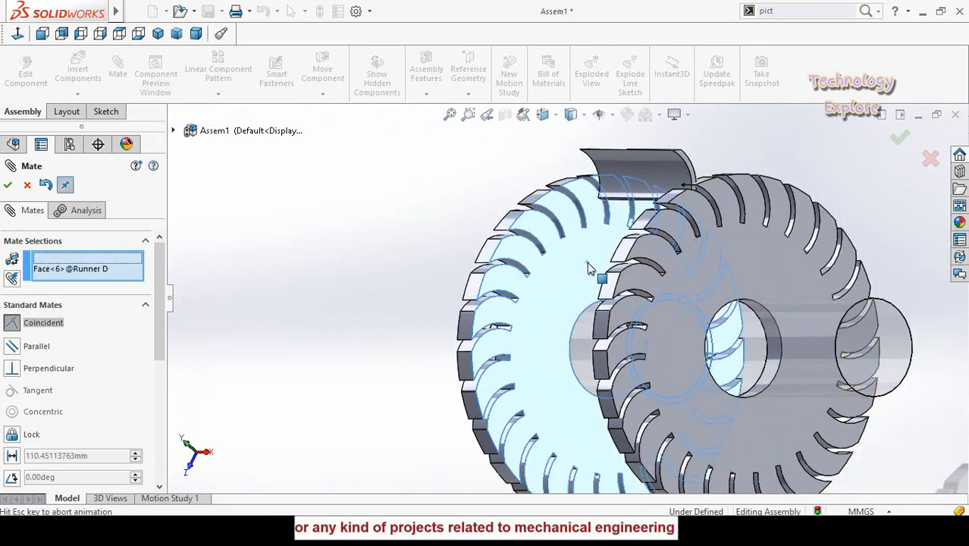
scroll(349, 296, "up", 2)
middle_click_drag(394, 298, 464, 314)
left_click(327, 324)
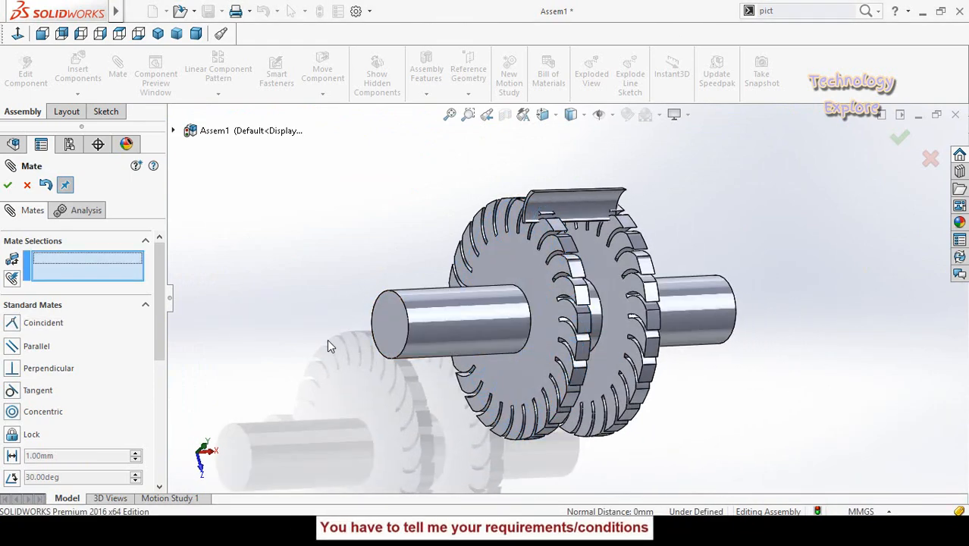
middle_click_drag(590, 223, 580, 271)
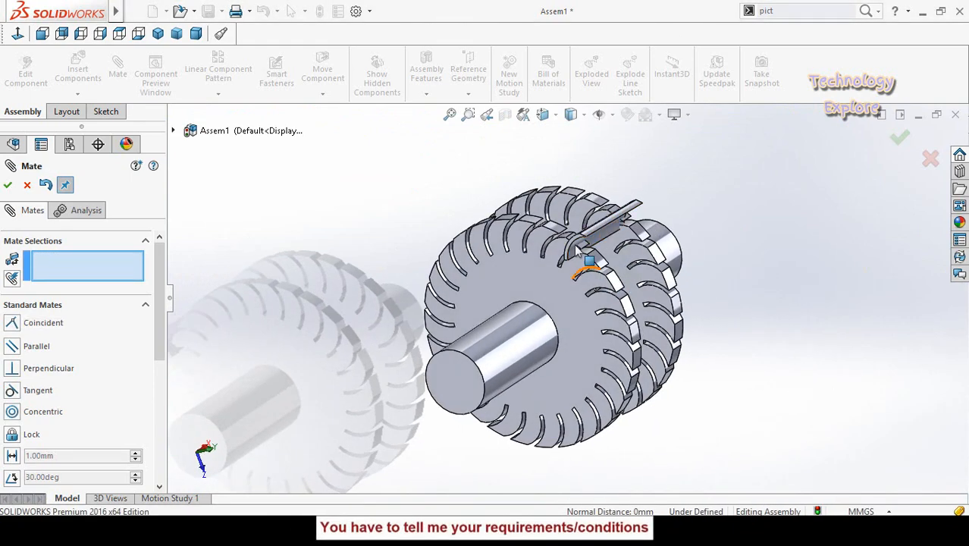
Step: Move the blade slightly and mate its narrow lengthwise edge face coincident with the inner end face of a slot in the first runner disc
scroll(617, 298, "down", 4)
middle_click_drag(618, 298, 614, 310)
scroll(613, 309, "down", 6)
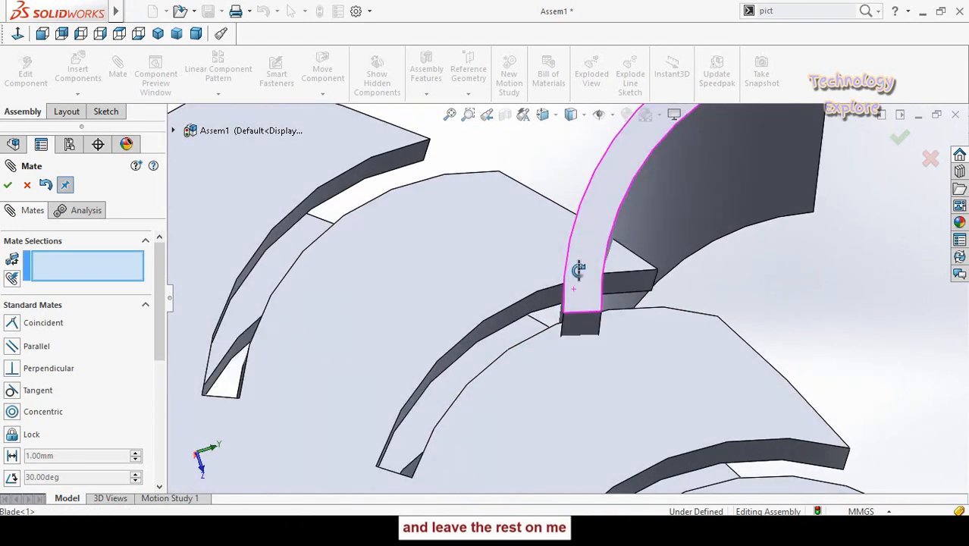
left_click_drag(574, 285, 575, 233)
left_click(575, 234)
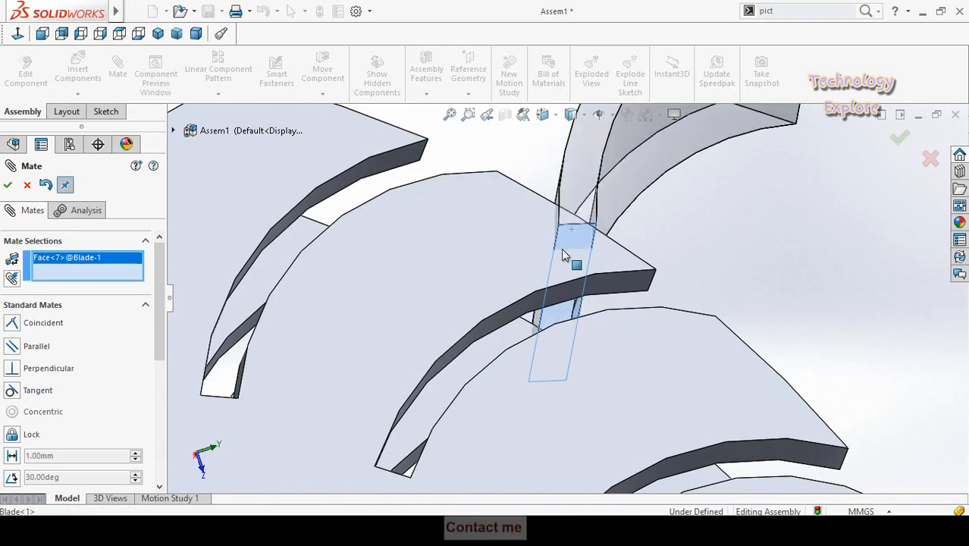
middle_click_drag(488, 278, 413, 394)
left_click(414, 392)
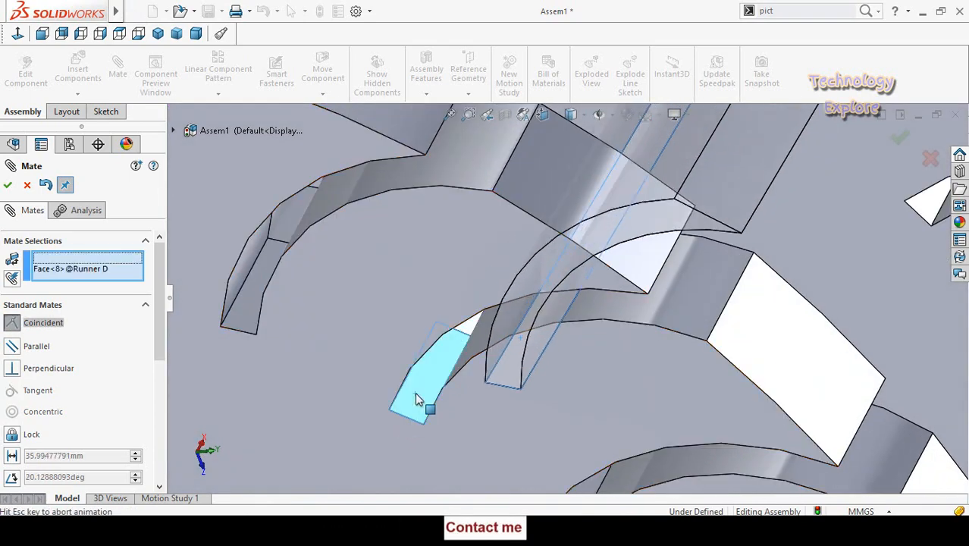
scroll(449, 406, "up", 4)
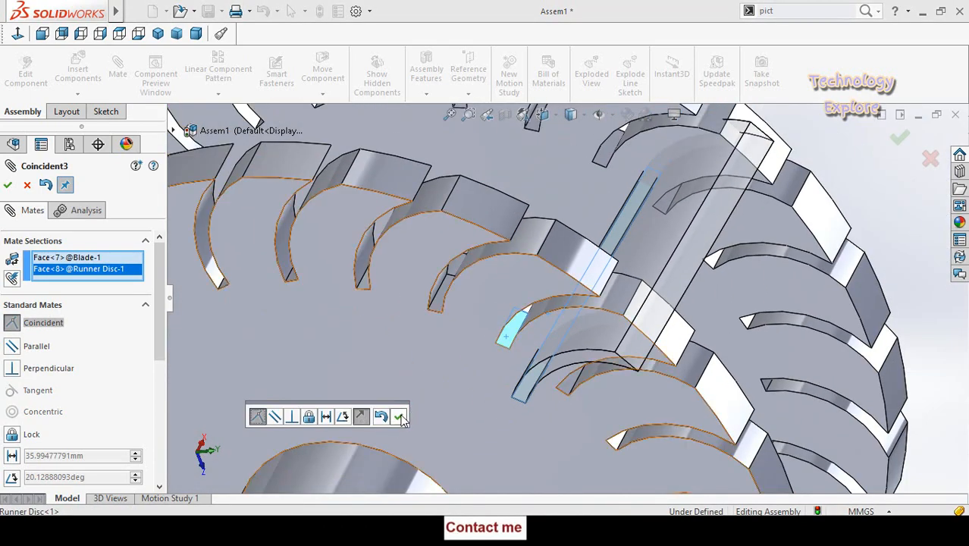
left_click(399, 416)
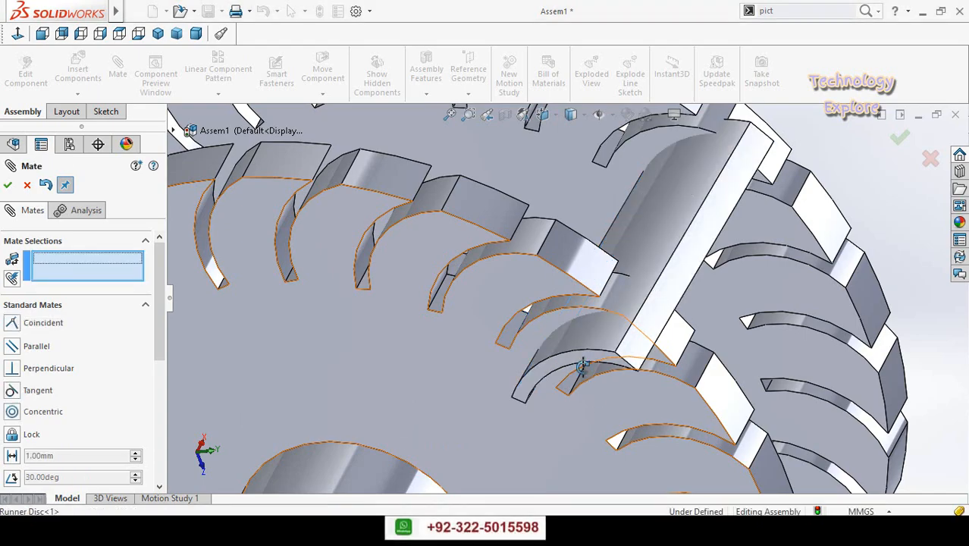
Step: Add a Concentric mate between the blade's curved face and the matching curved wall of that slot in the first runner disc
middle_click_drag(580, 364, 618, 288)
left_click(553, 317)
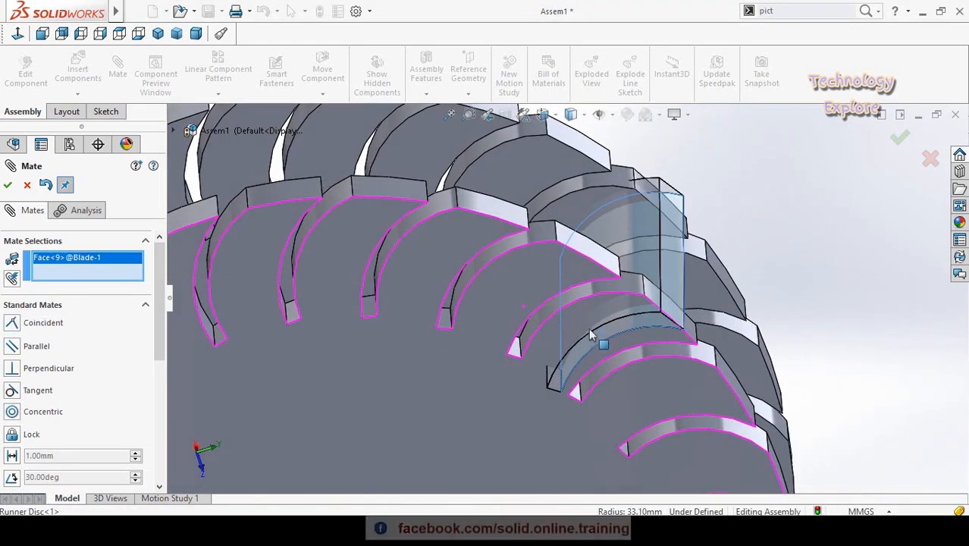
left_click(622, 286)
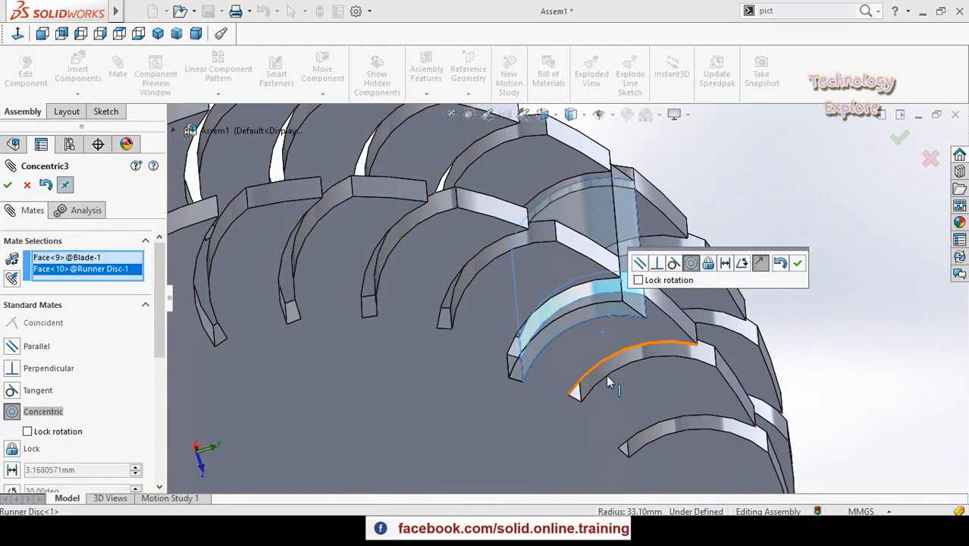
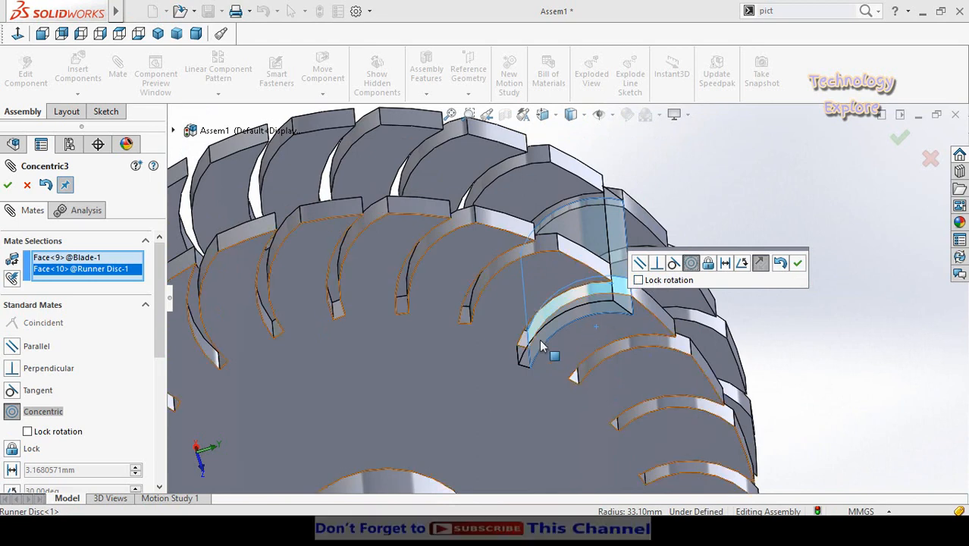
left_click(797, 266)
Step: Add a Concentric mate between the second runner disc's curved slot wall and the blade's curved face
middle_click_drag(670, 317, 785, 295)
scroll(895, 250, "down", 3)
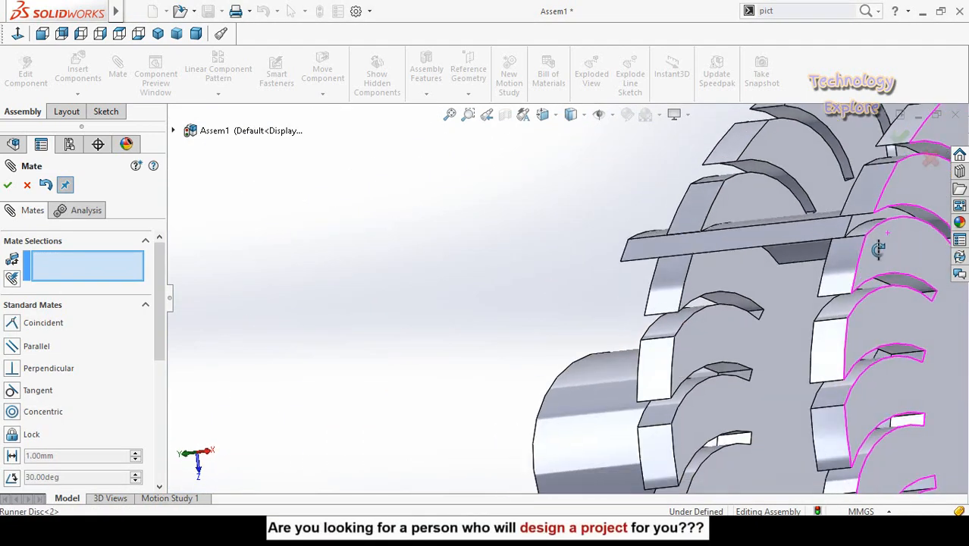
middle_click_drag(902, 265, 833, 277)
scroll(796, 258, "down", 4)
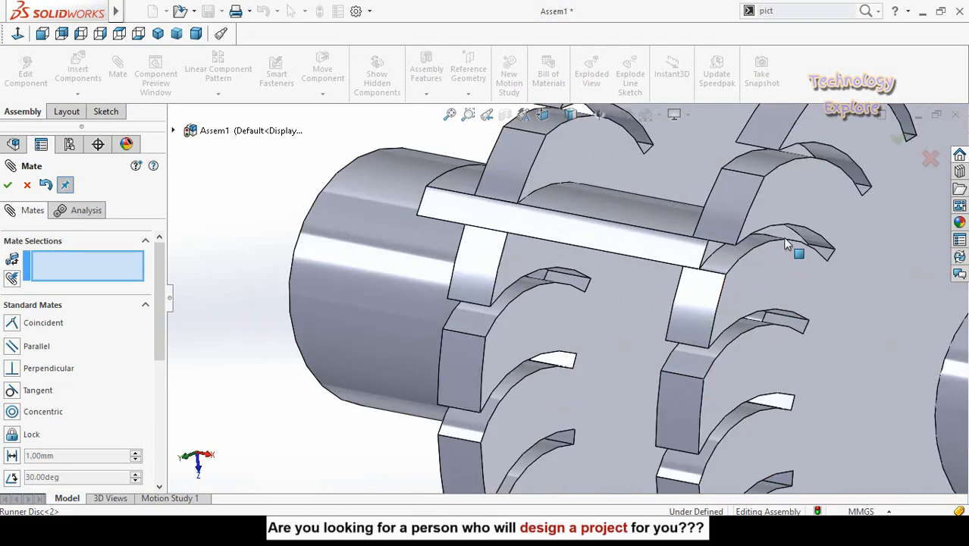
middle_click_drag(768, 279, 751, 270)
left_click(687, 259)
middle_click_drag(662, 338, 681, 268)
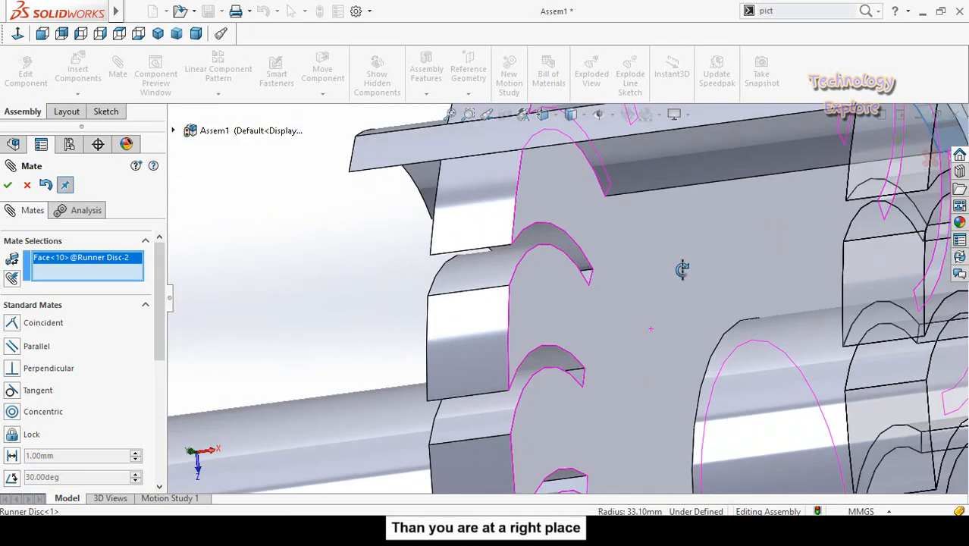
left_click(730, 144)
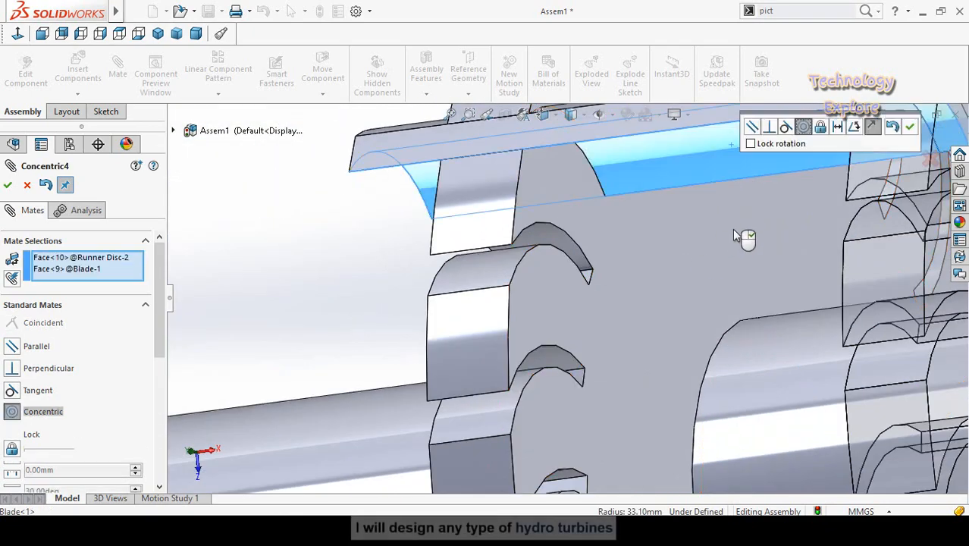
left_click(910, 131)
scroll(748, 243, "up", 5)
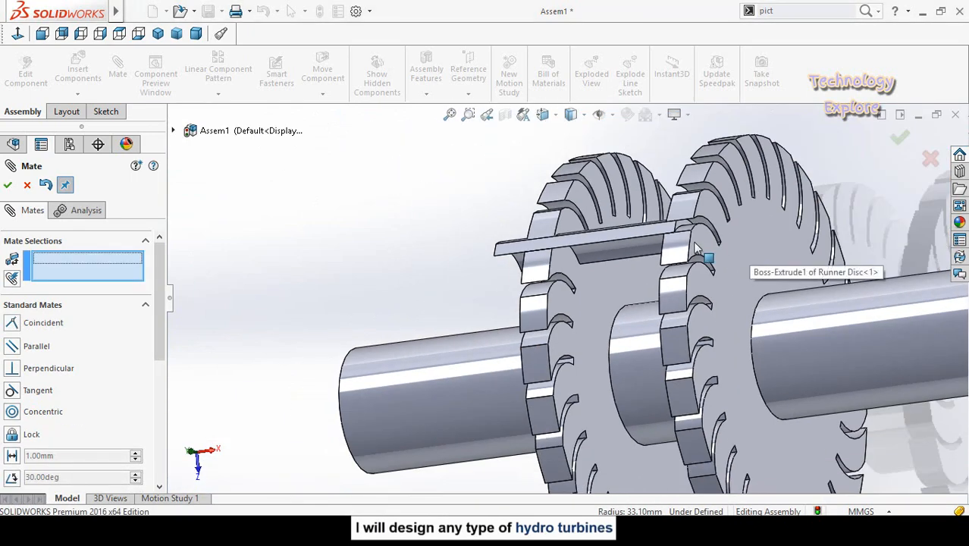
Step: Start a Width mate with the Centered constraint, using the outer flat faces of both runner discs as the width references
scroll(689, 294, "down", 3)
scroll(689, 294, "up", 5)
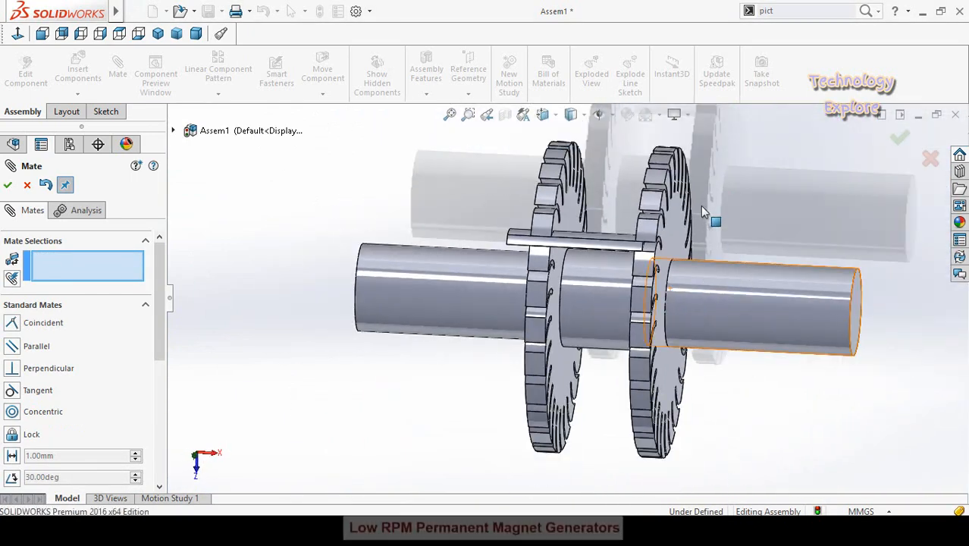
scroll(690, 195, "down", 3)
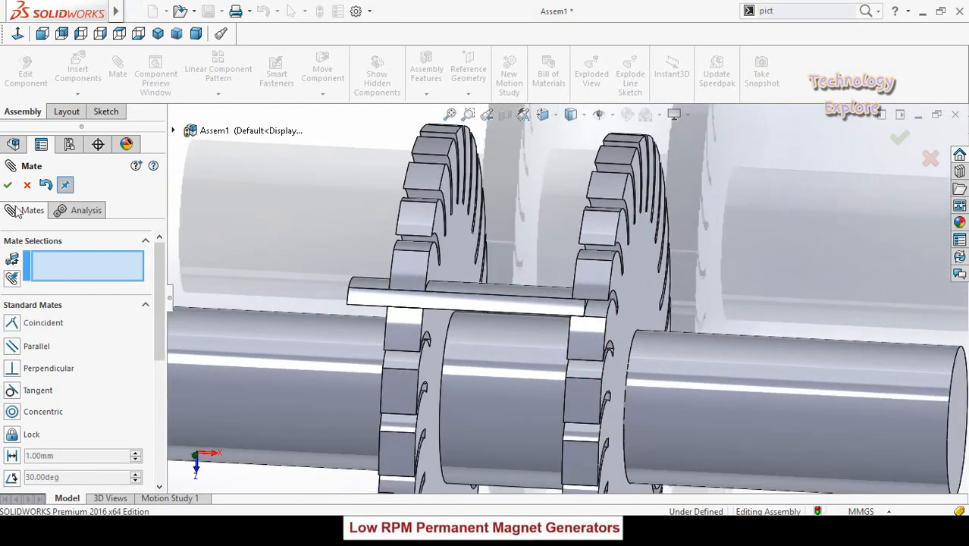
scroll(4, 326, "down", 5)
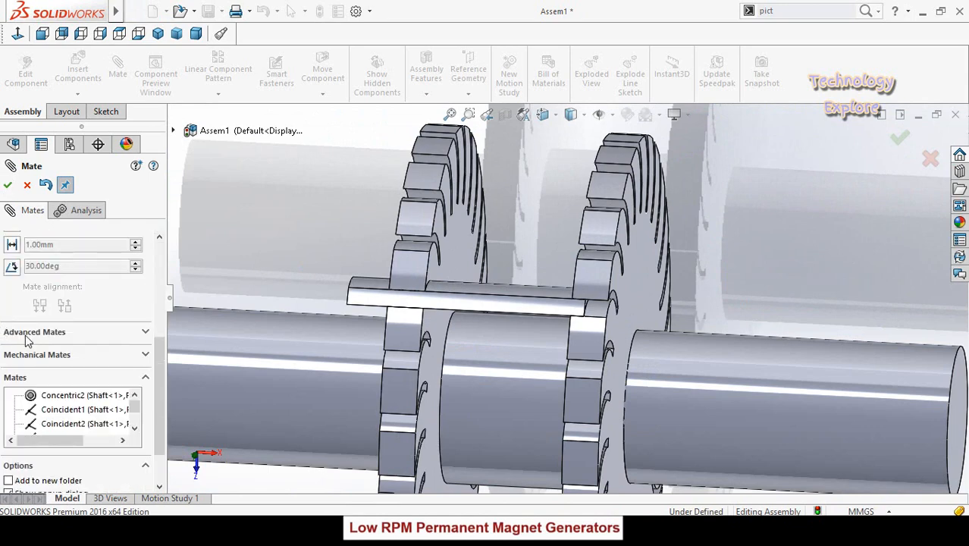
left_click(35, 332)
scroll(4, 304, "up", 3)
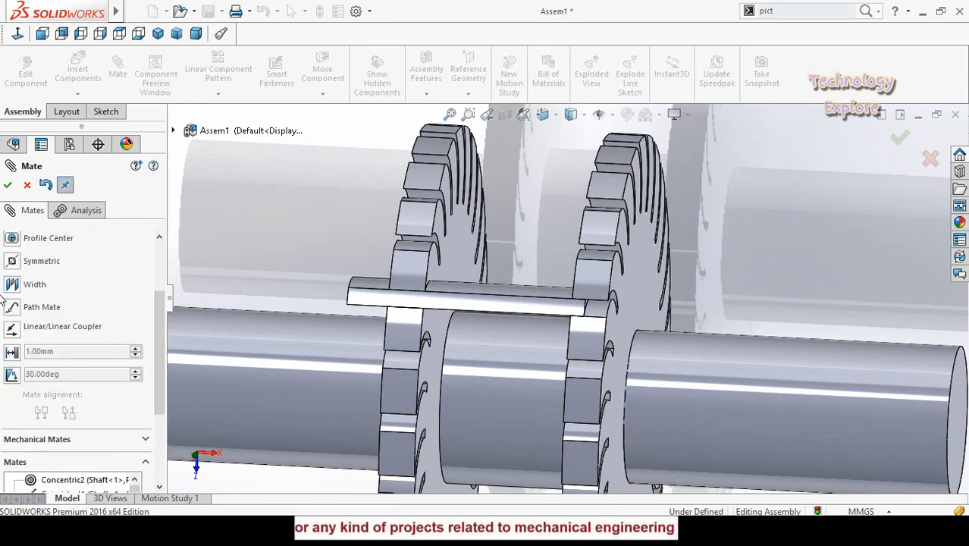
left_click(12, 286)
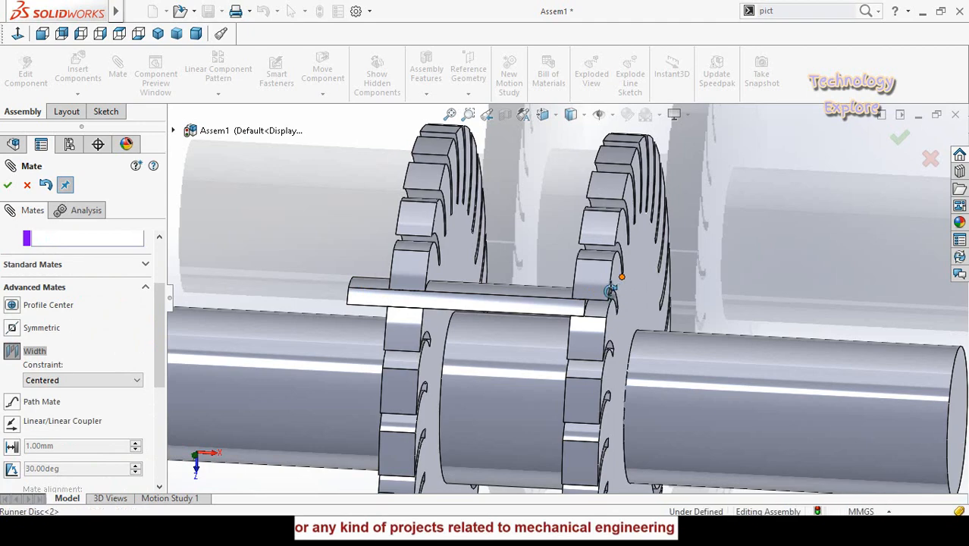
scroll(614, 303, "up", 3)
left_click(623, 314)
scroll(670, 324, "down", 4)
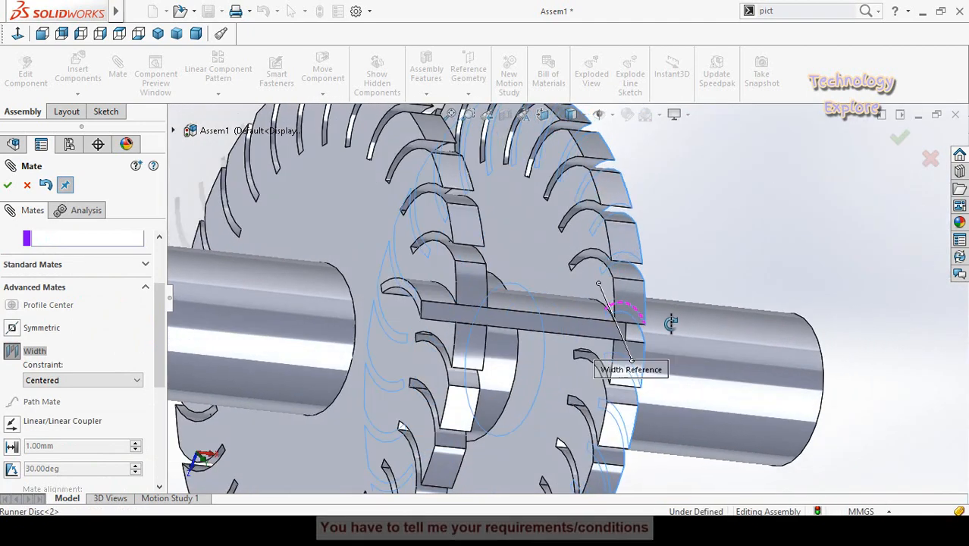
middle_click_drag(670, 323, 680, 331)
left_click(368, 264)
scroll(470, 301, "down", 2)
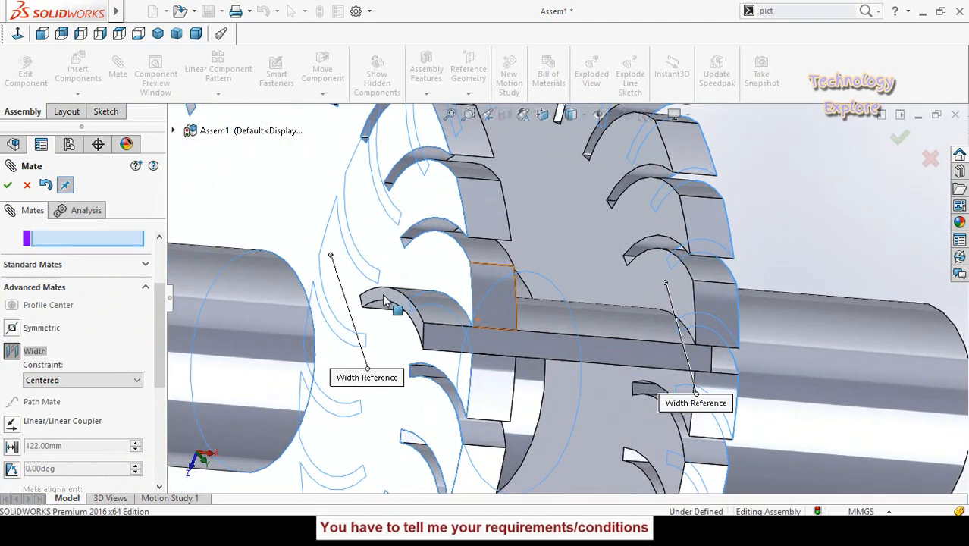
Step: Use the blade's two end faces as the tab references, accept the Width mate and finish mating
left_click(415, 316)
middle_click_drag(571, 327, 471, 283)
scroll(636, 338, "down", 3)
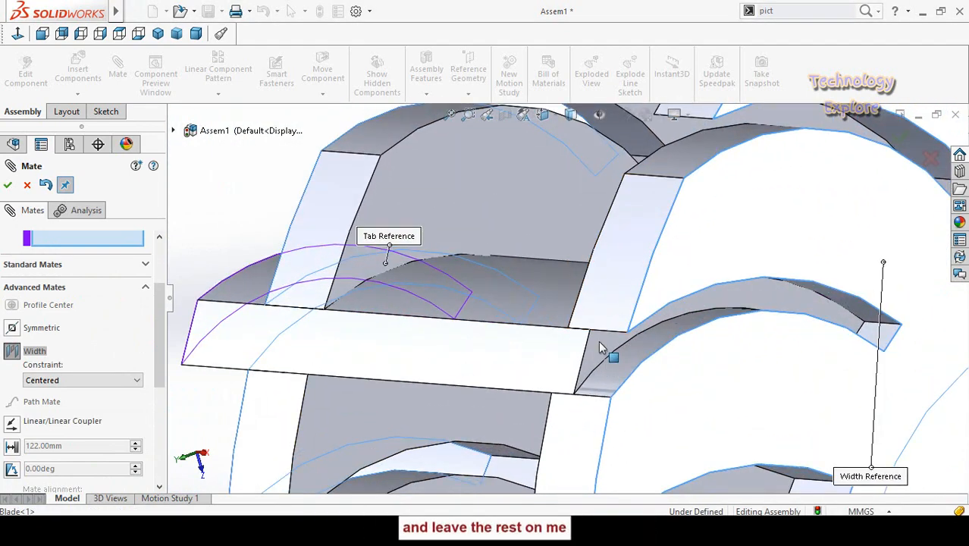
left_click(599, 340)
scroll(604, 298, "up", 5)
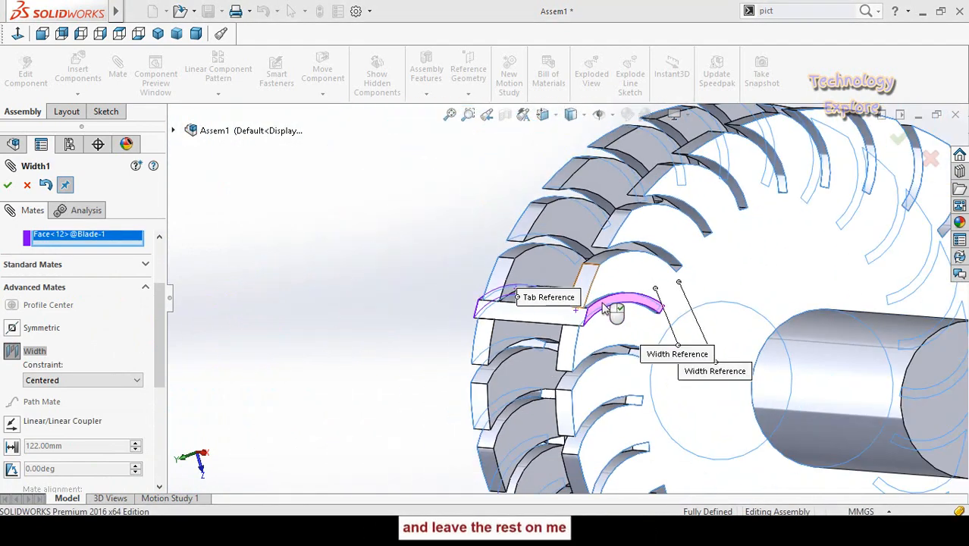
middle_click_drag(605, 301, 686, 312)
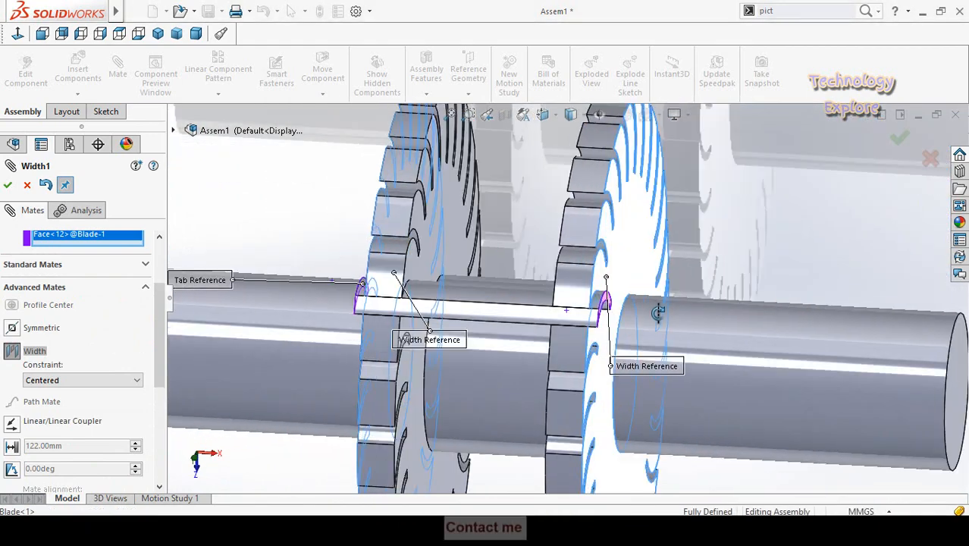
left_click(8, 185)
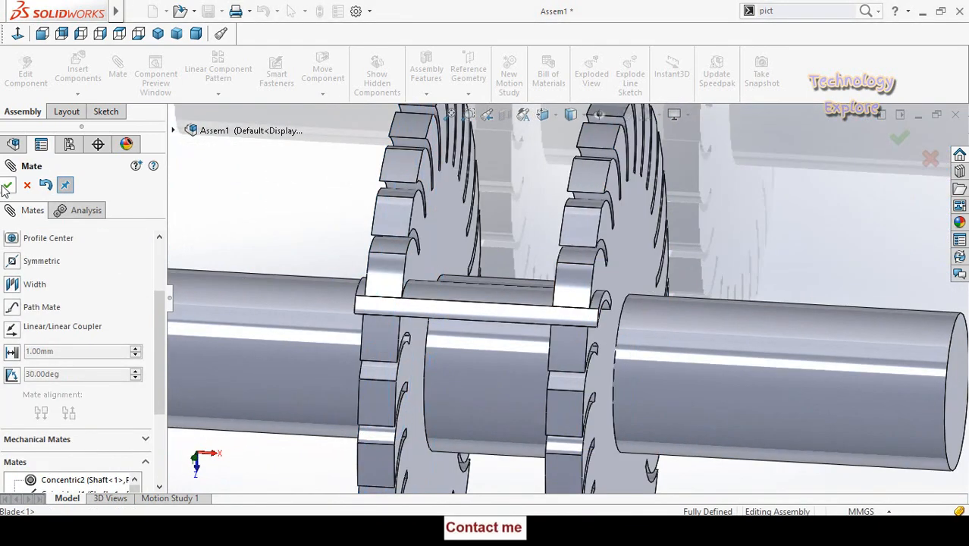
left_click(7, 186)
Step: Start a Circular Component Pattern with the blade as the component to pattern
scroll(278, 231, "up", 3)
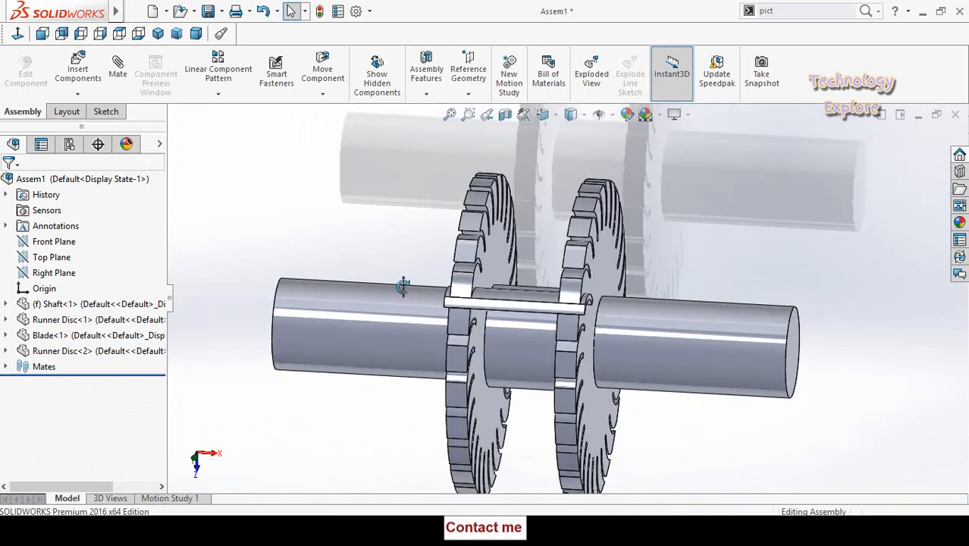
middle_click_drag(403, 282, 374, 277)
scroll(544, 303, "down", 3)
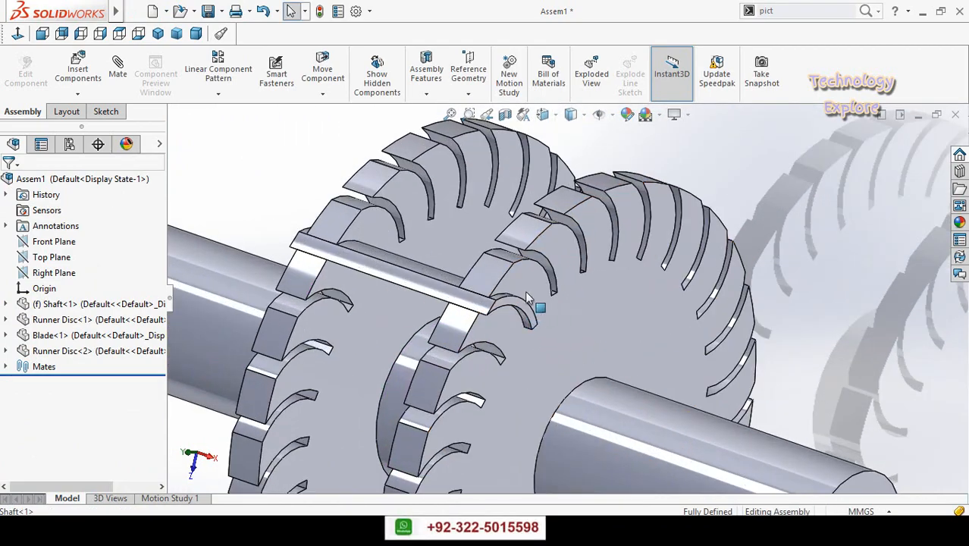
mouse_move(531, 296)
middle_mouse_down()
mouse_move(462, 203)
mouse_move(467, 233)
mouse_move(540, 348)
mouse_move(556, 347)
mouse_move(571, 369)
mouse_move(540, 353)
mouse_move(530, 282)
middle_mouse_up()
scroll(545, 338, "down", 1)
scroll(545, 335, "up", 3)
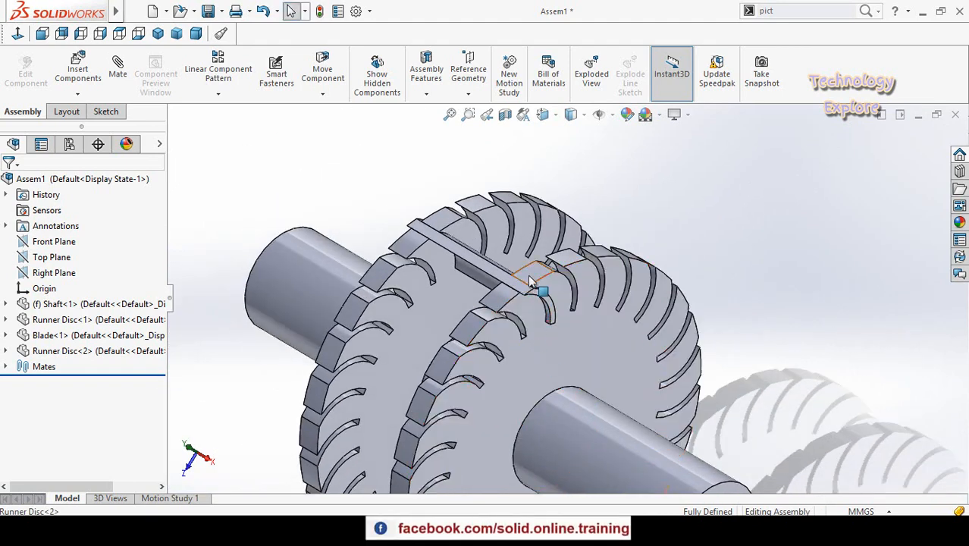
left_click(218, 96)
left_click(233, 128)
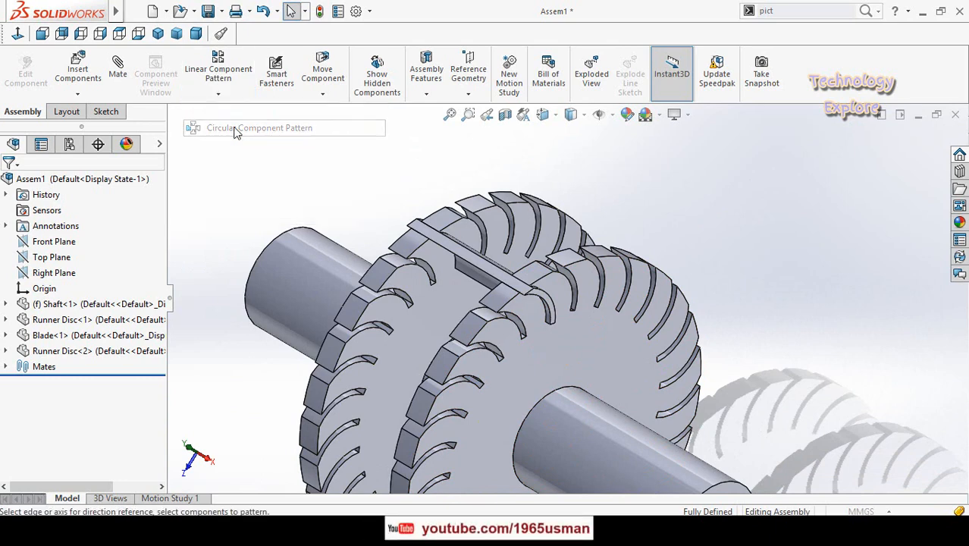
middle_click_drag(530, 302, 243, 379)
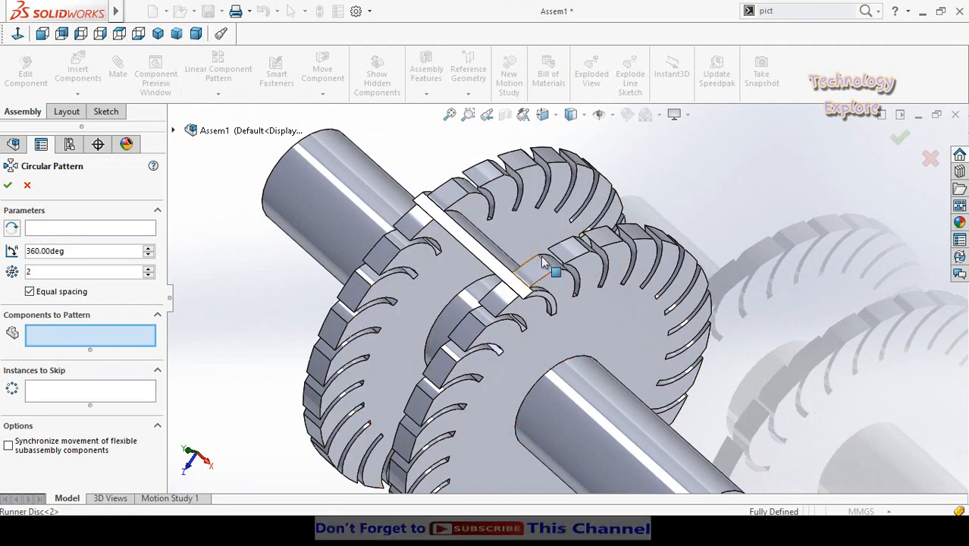
scroll(542, 287, "down", 2)
left_click(460, 250)
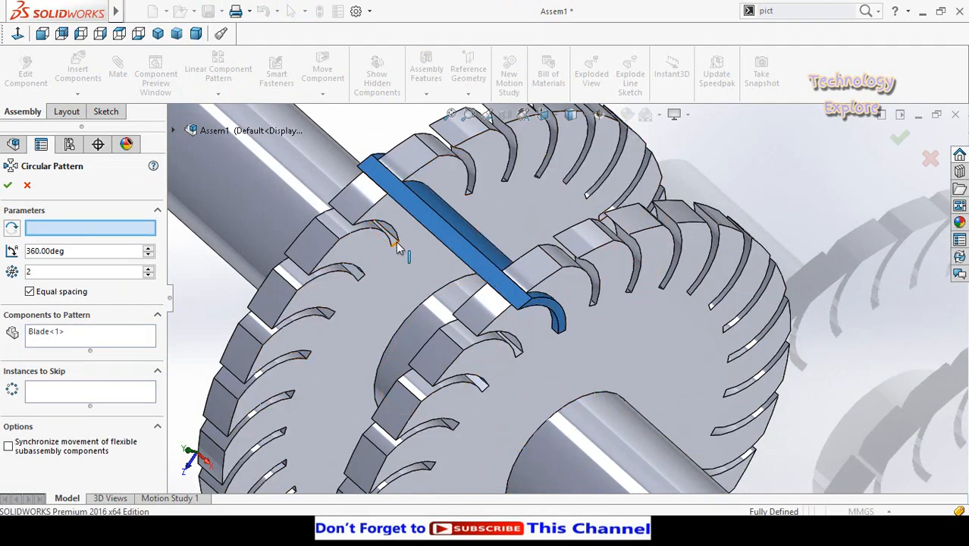
Step: Pattern the blade about the shaft's circular shoulder edge with 27 equally spaced instances over 360 degrees
scroll(397, 250, "up", 3)
scroll(479, 301, "down", 1)
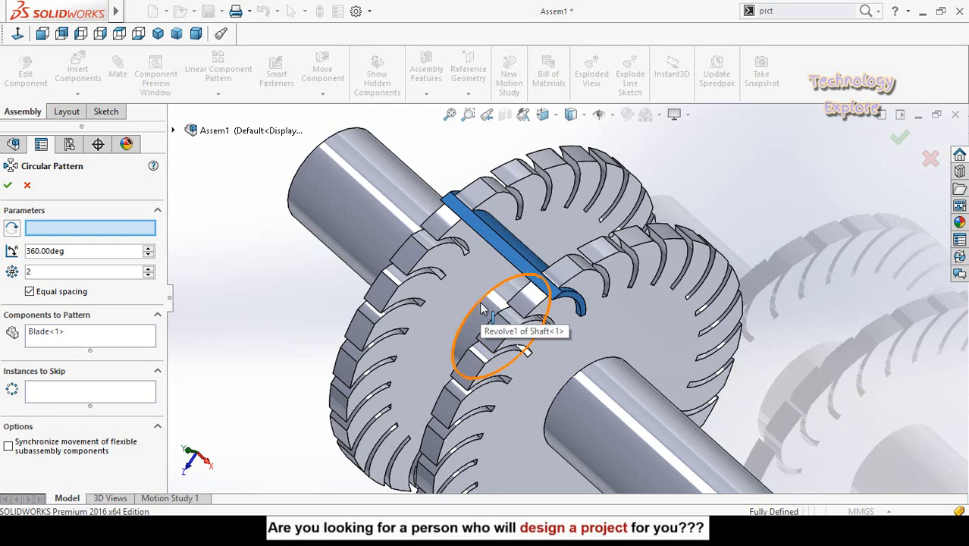
left_click(479, 304)
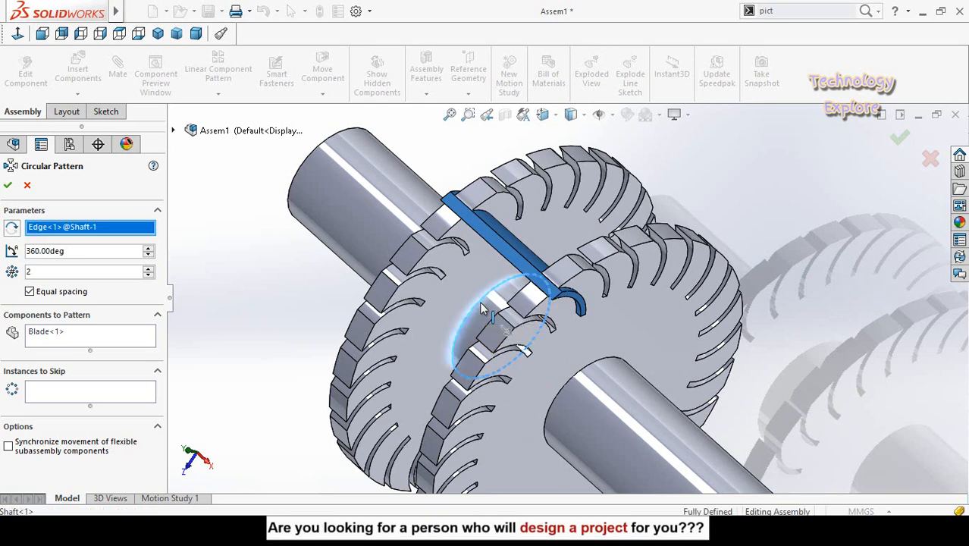
left_click(64, 270)
type("27")
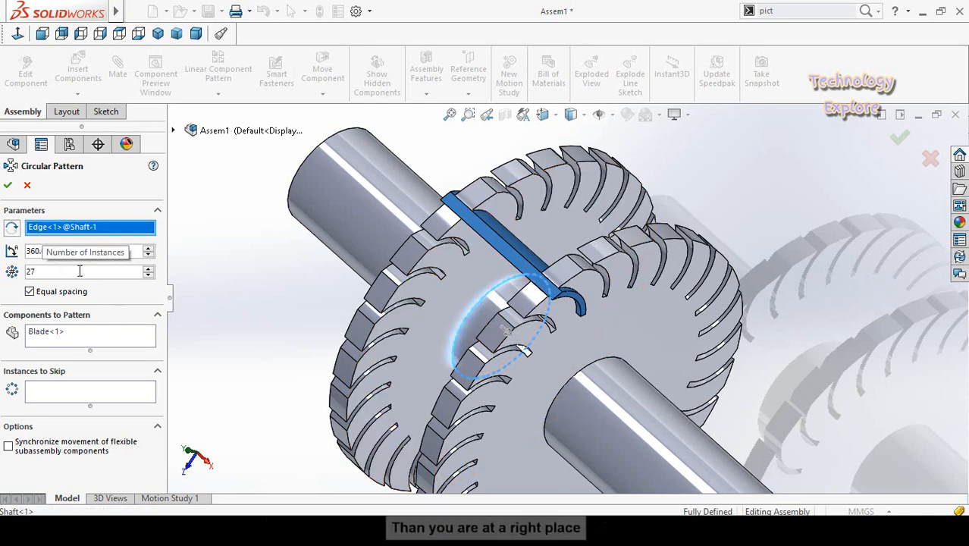
middle_click_drag(247, 342, 295, 273)
scroll(244, 312, "up", 2)
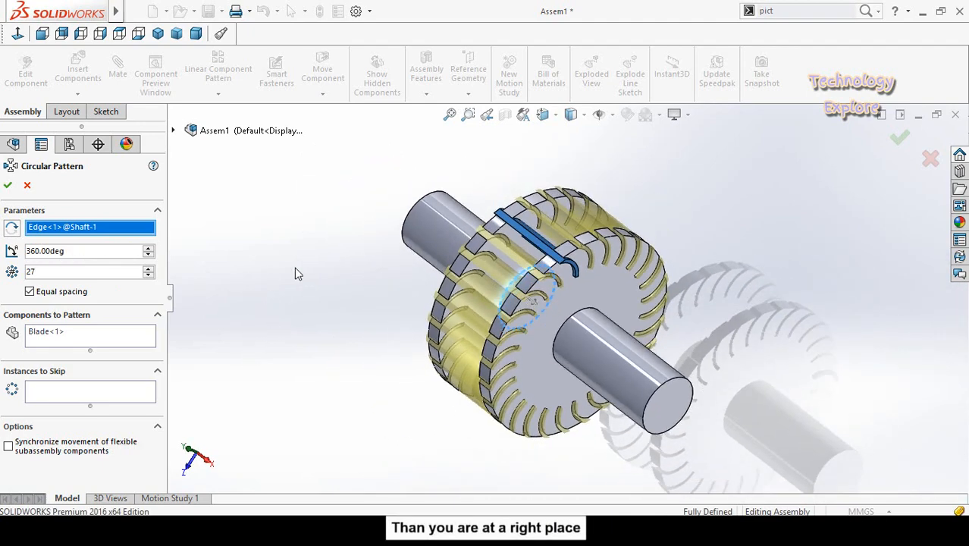
scroll(434, 185, "down", 2)
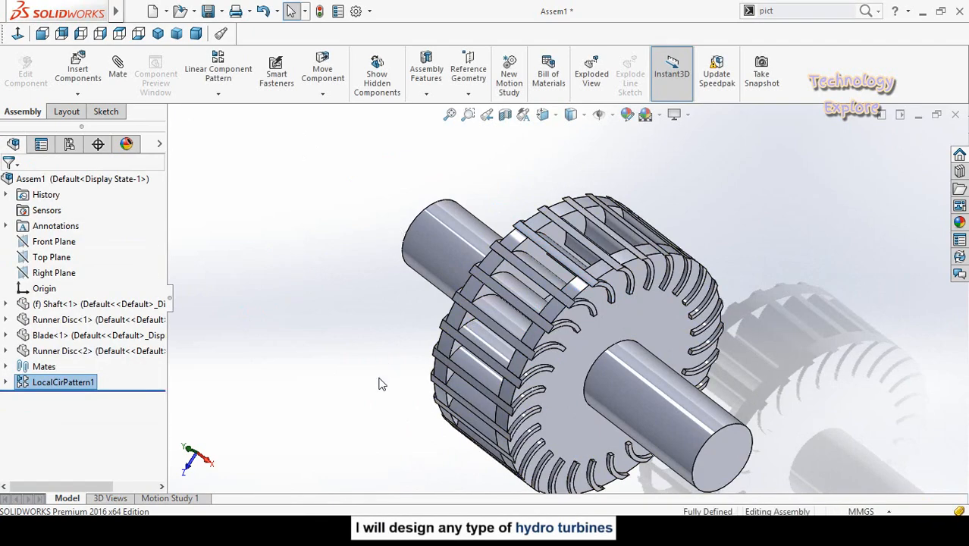
Step: Save the assembly under the name Assembly in the Cross Flow Turbine 6kW folder
middle_click_drag(388, 375, 586, 420)
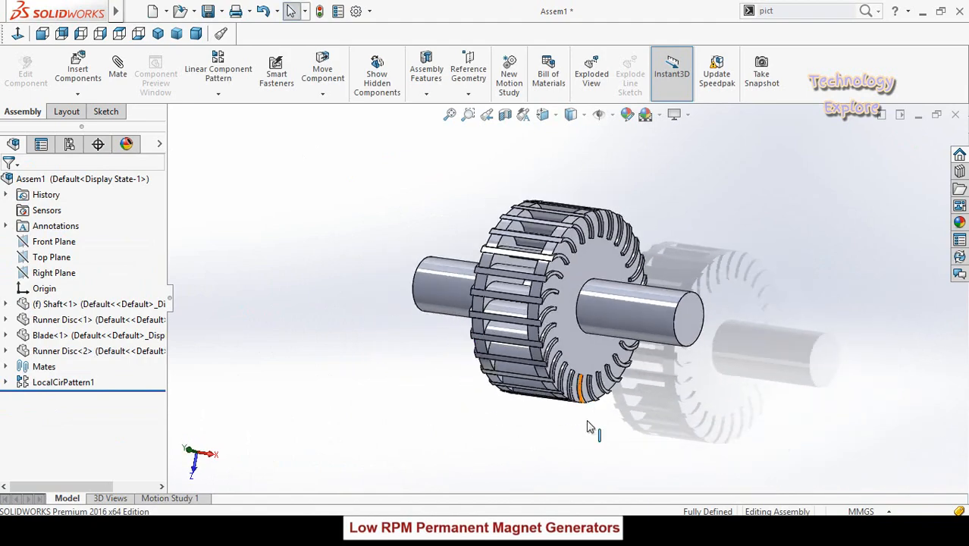
middle_click_drag(632, 352, 735, 310)
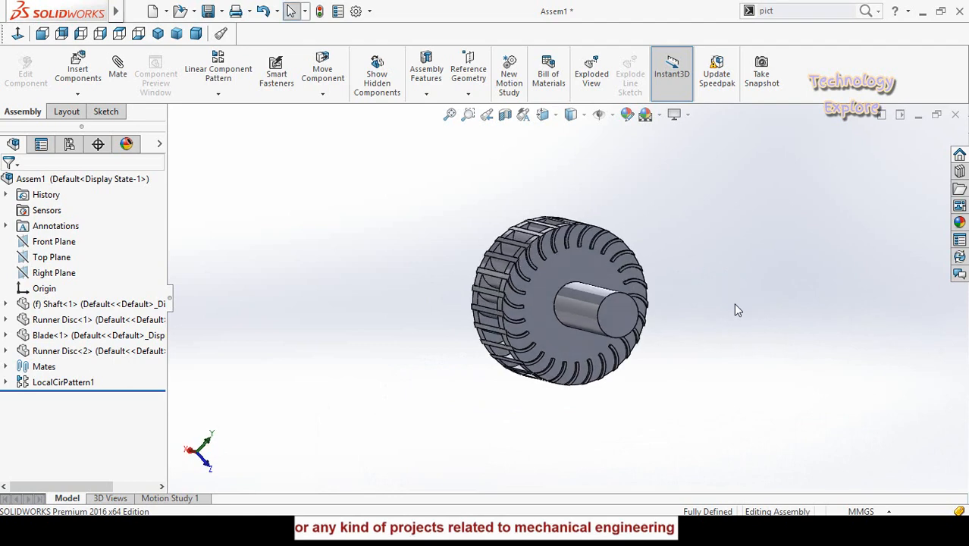
key("ctrl+s")
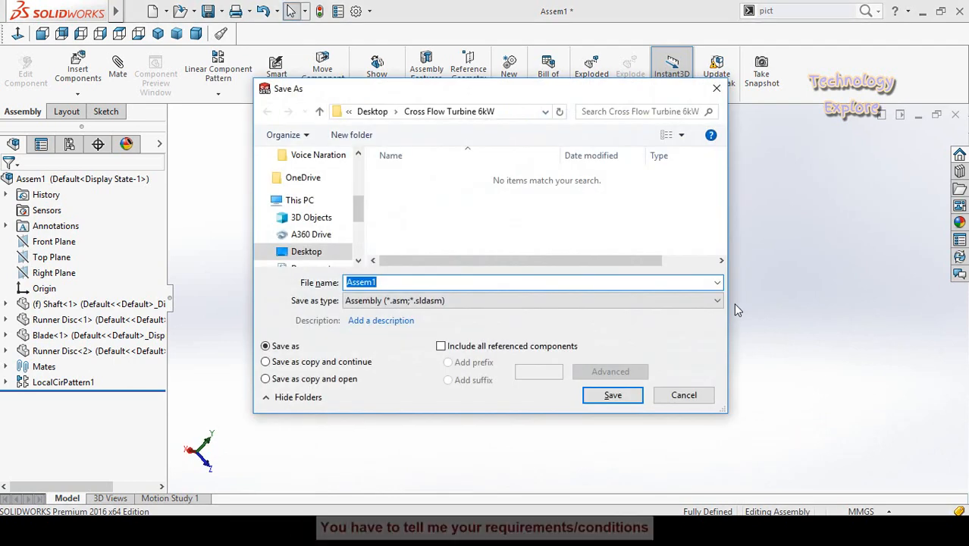
type("A")
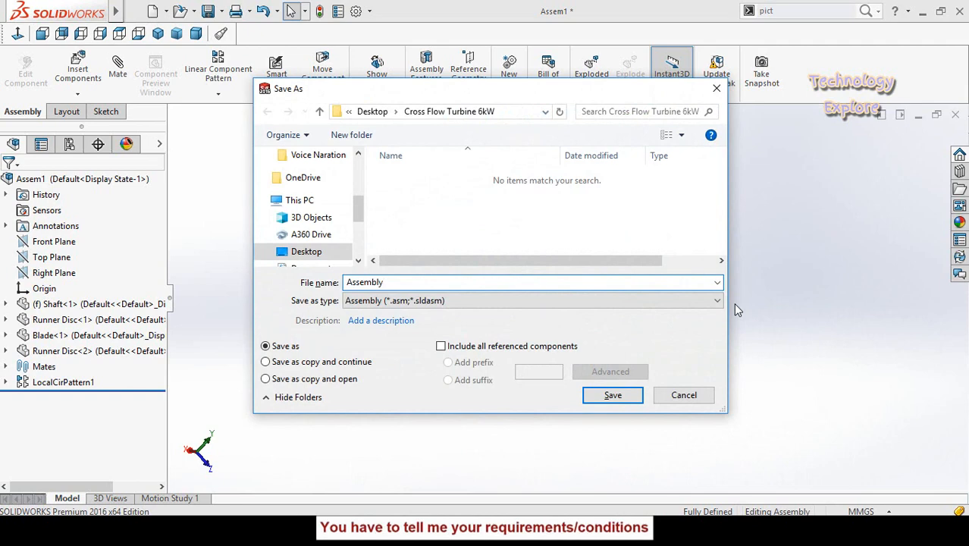
key("Return")
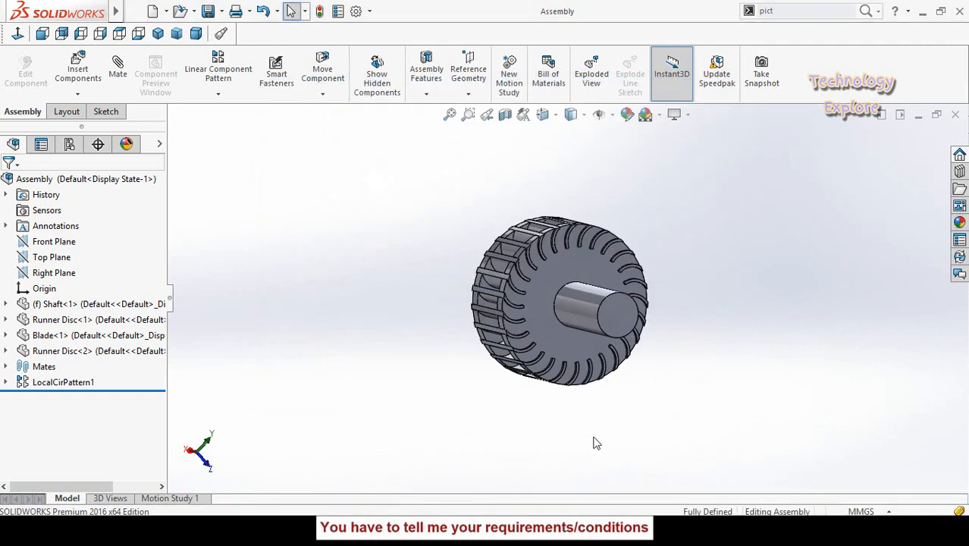
Step: Insert a new part into the assembly, positioned on the outer flat face of the first runner disc
middle_click_drag(601, 329, 551, 298)
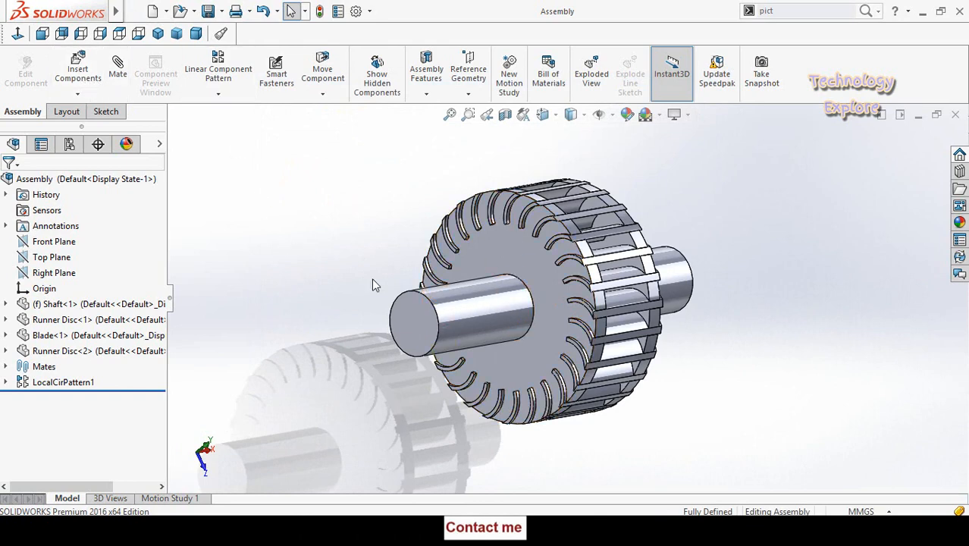
middle_click_drag(372, 279, 457, 272)
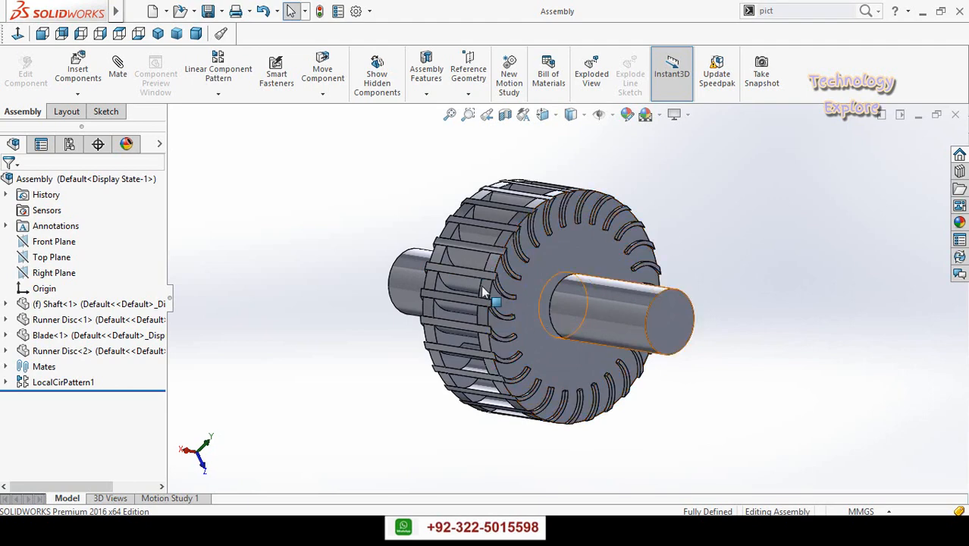
middle_click_drag(513, 261, 420, 275)
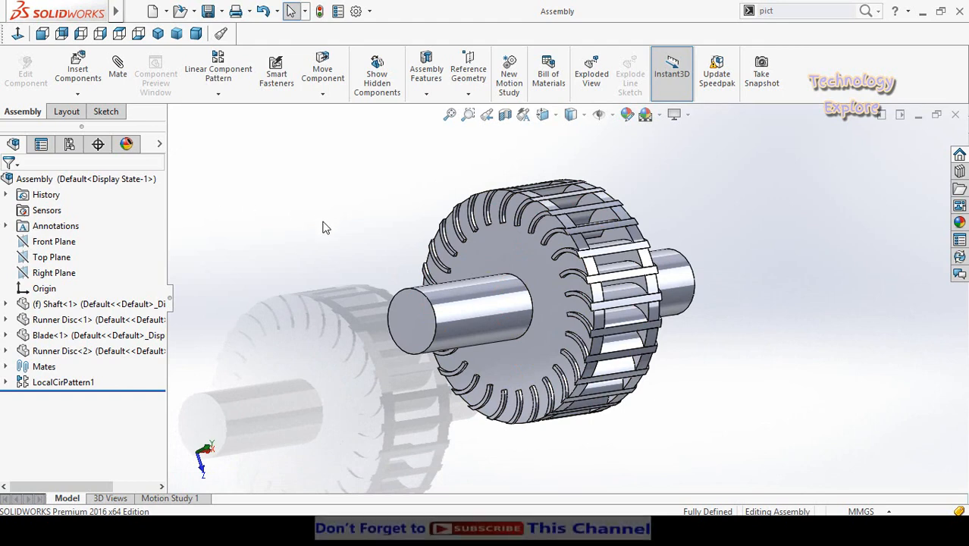
left_click(76, 94)
left_click(90, 128)
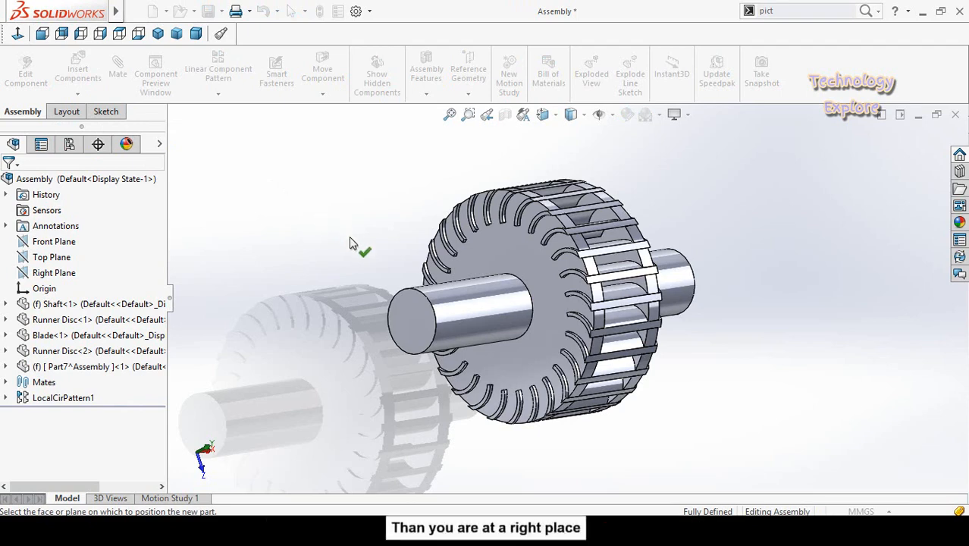
middle_click_drag(350, 242, 357, 239)
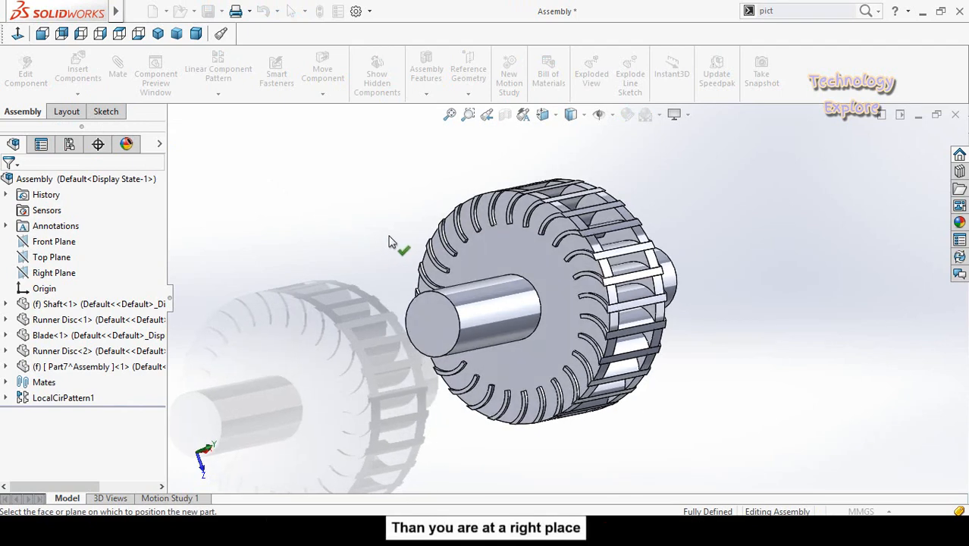
left_click(506, 256)
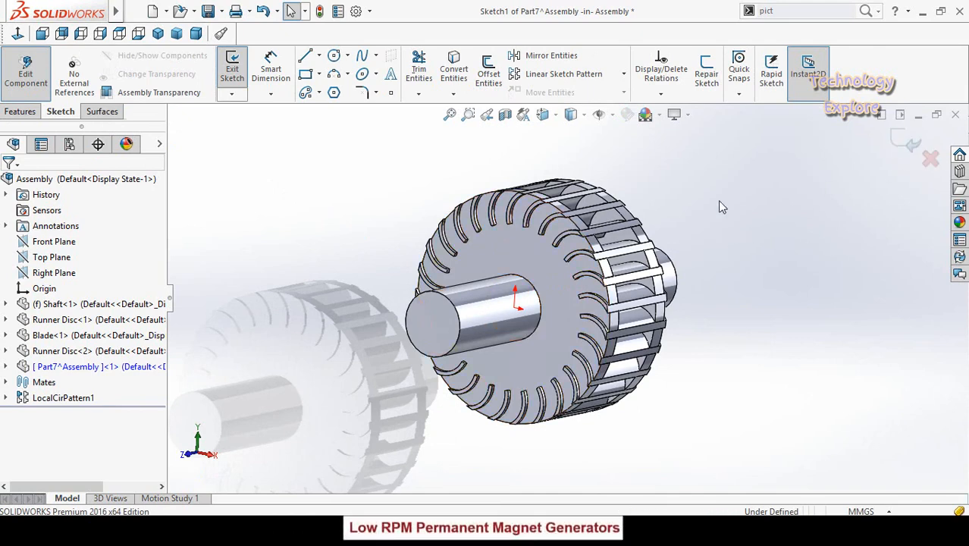
Step: Sketch a center rectangle from the origin, about 360 mm wide, enclosing the whole runner disc
left_click(17, 34)
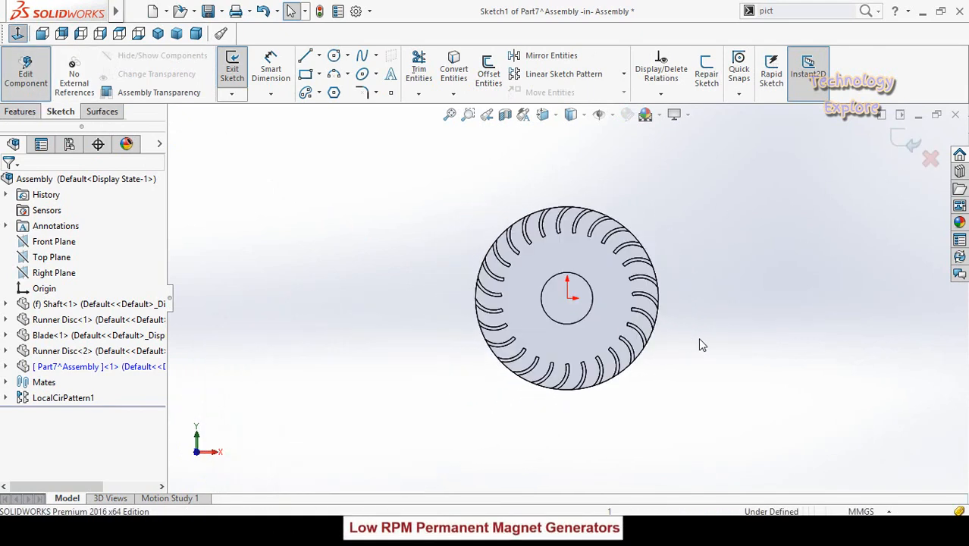
scroll(661, 273, "down", 3)
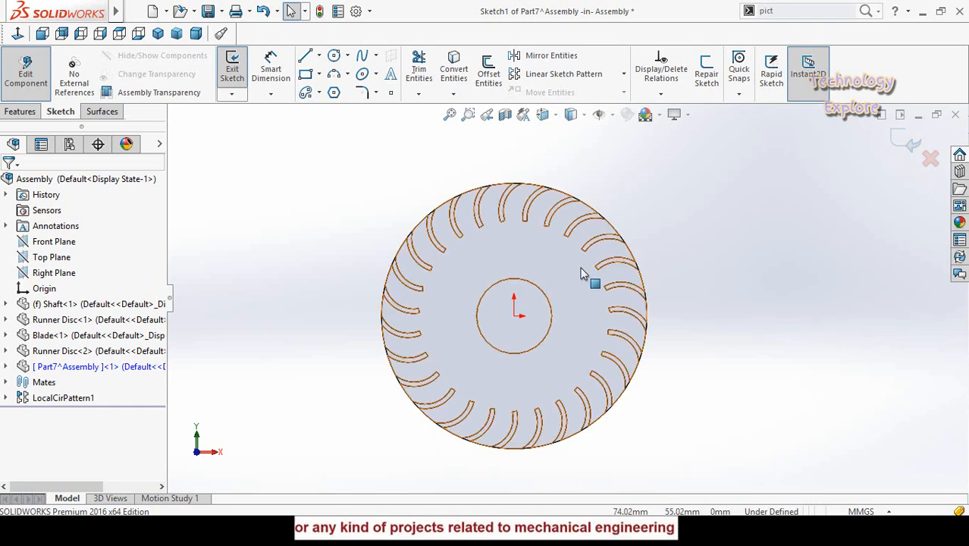
scroll(580, 324, "down", 4)
scroll(540, 320, "up", 4)
scroll(545, 327, "down", 1)
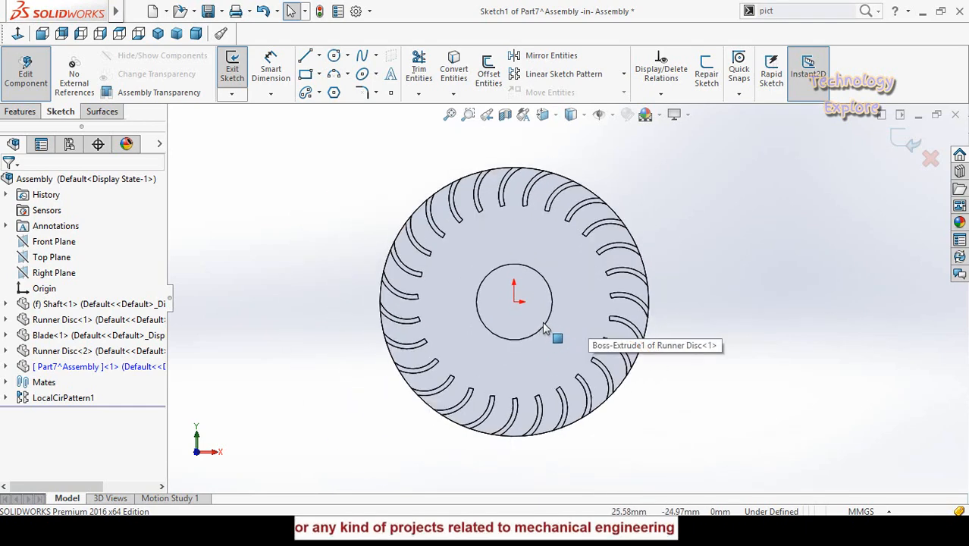
left_click(319, 75)
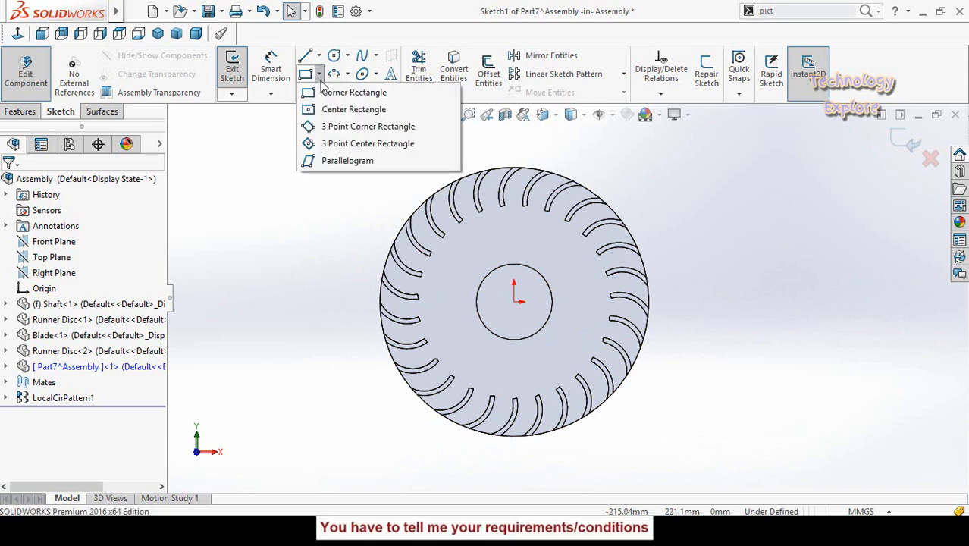
left_click(345, 110)
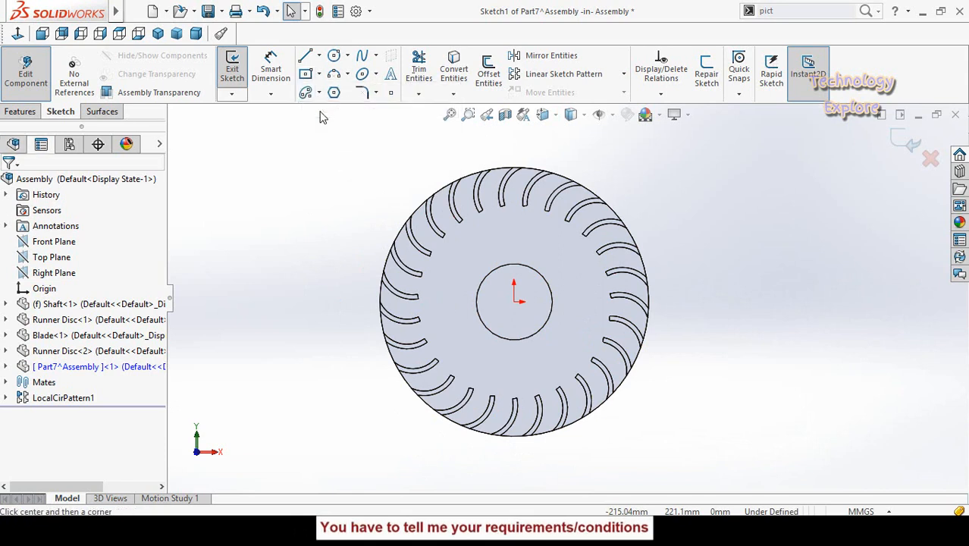
left_click(514, 302)
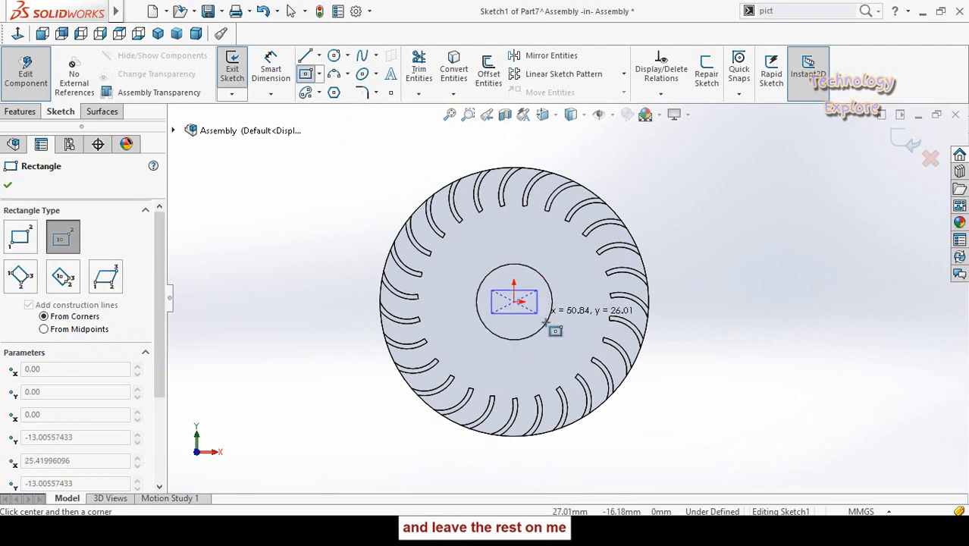
left_click(675, 463)
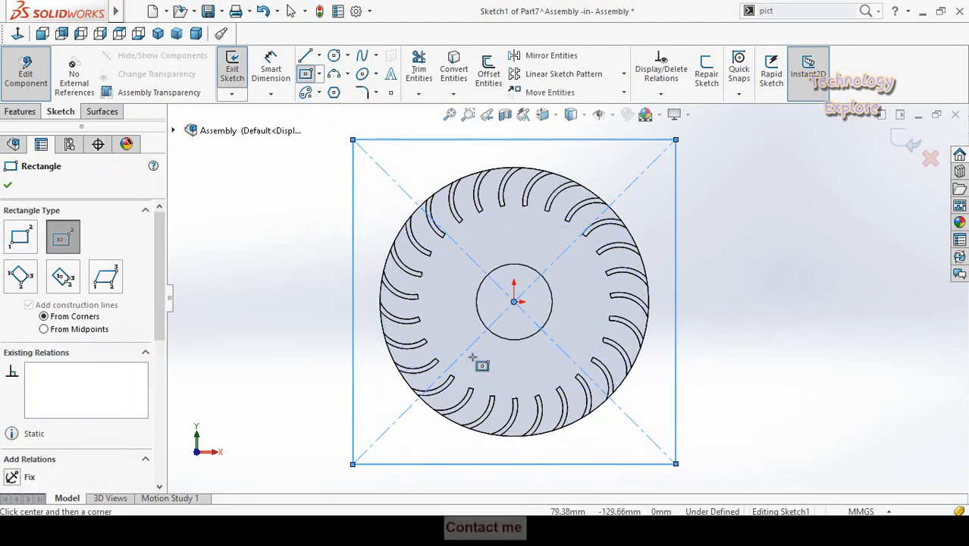
Step: Dimension the rectangle's lower horizontal edge and set its width to 350 mm
left_click(292, 88)
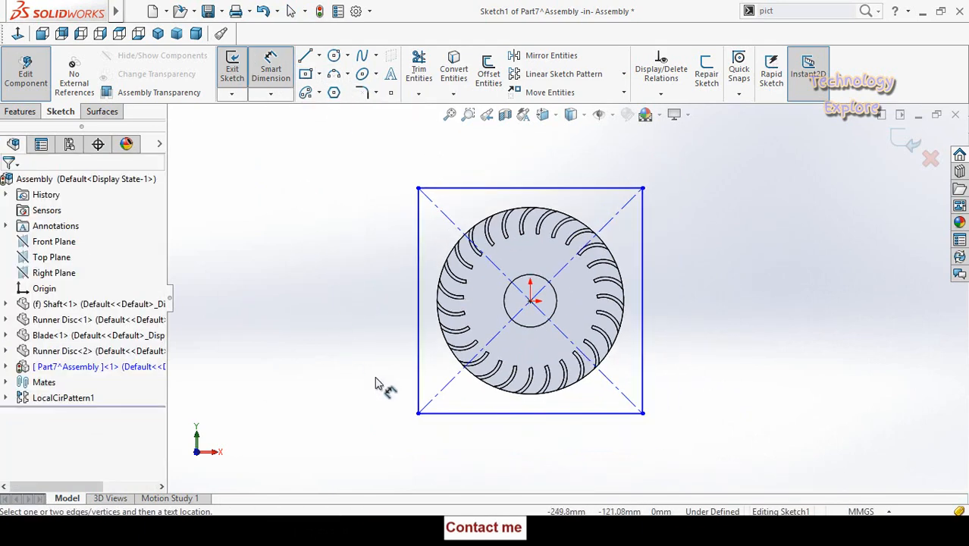
scroll(505, 407, "down", 1)
left_click(501, 414)
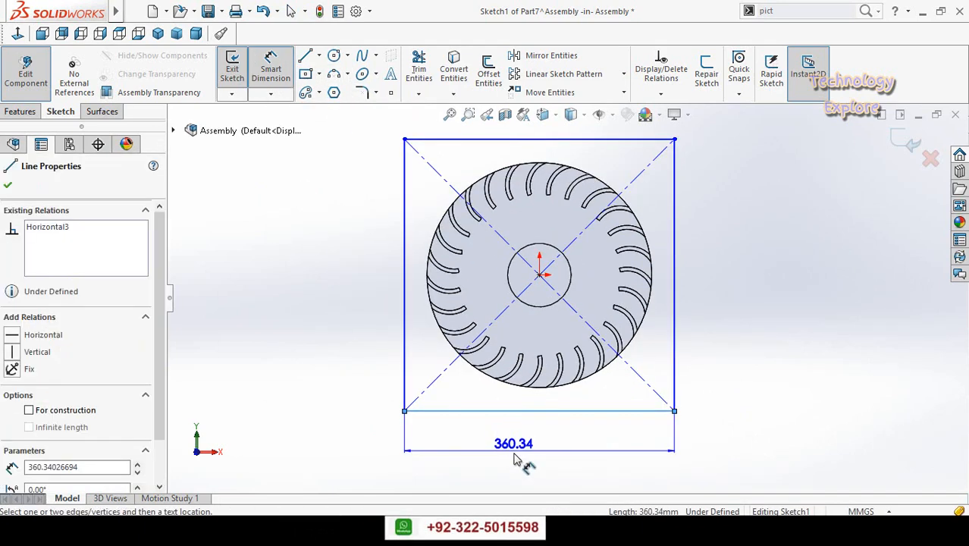
left_click(517, 455)
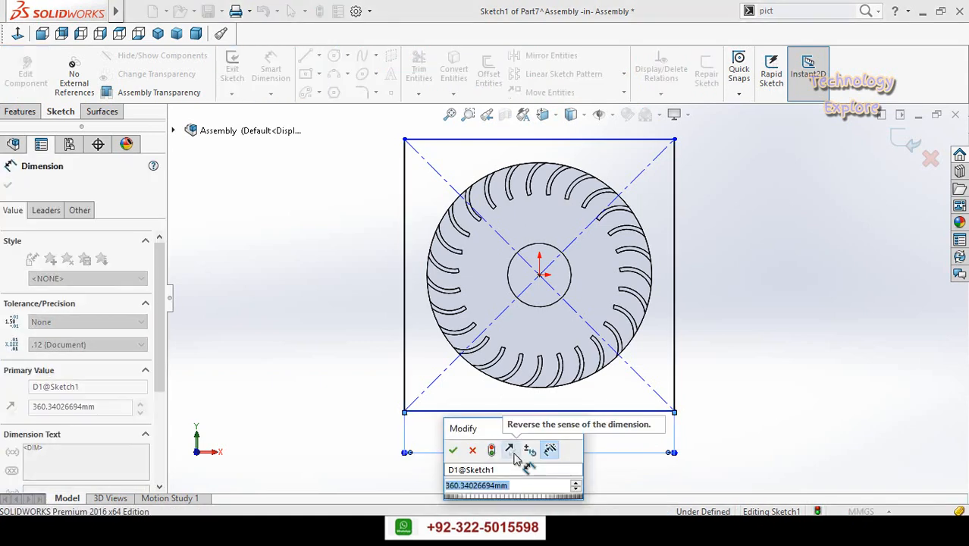
type("2")
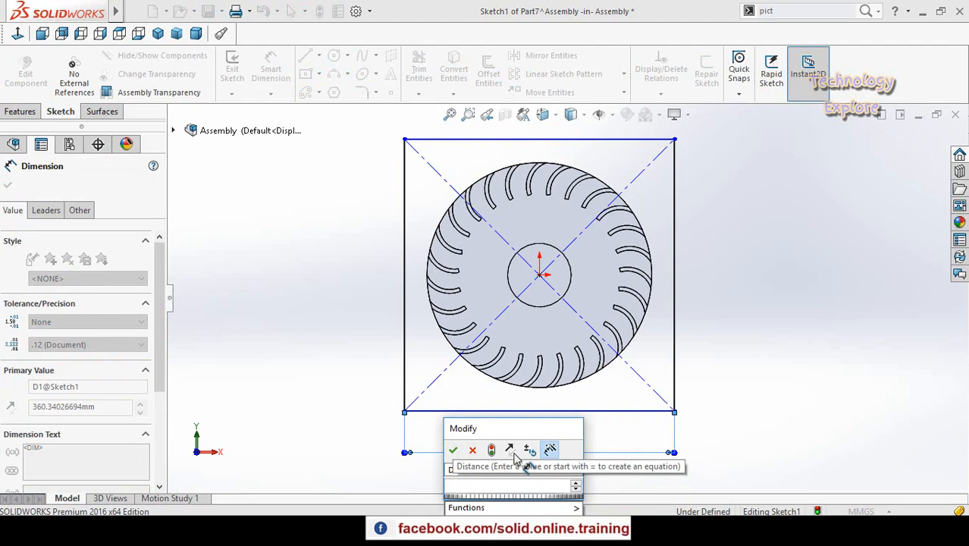
type("50")
key("Return")
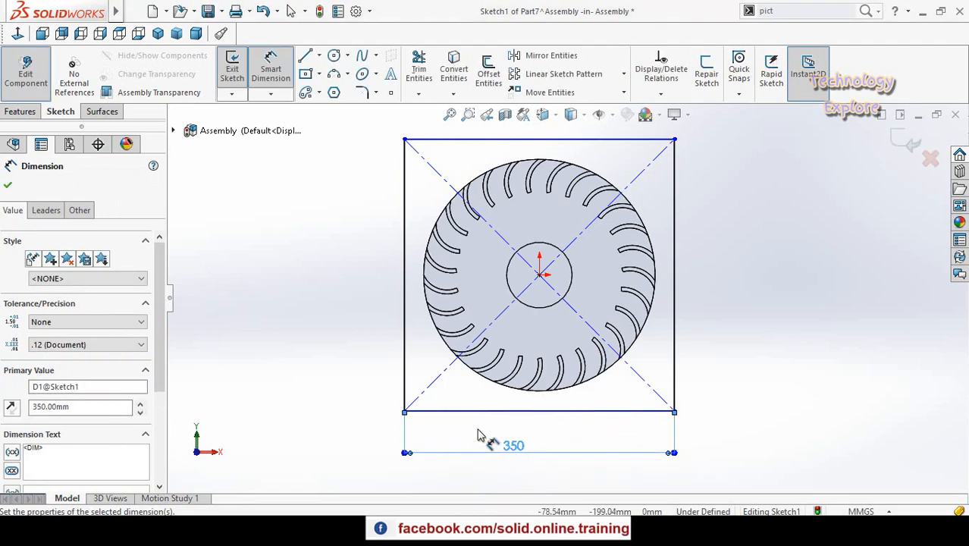
Step: Dimension the rectangle's vertical edge, set its height to 380 mm and finish dimensioning
left_click(404, 377)
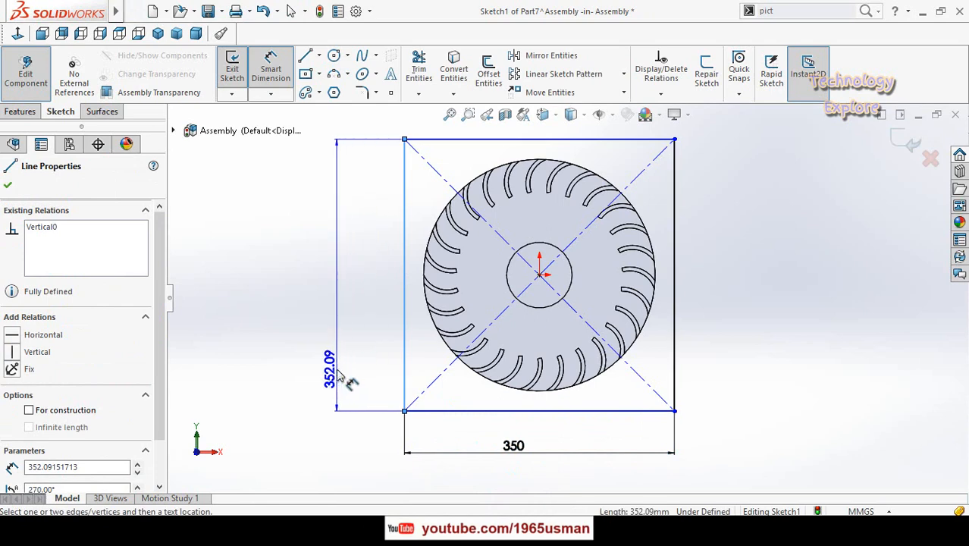
left_click(341, 379)
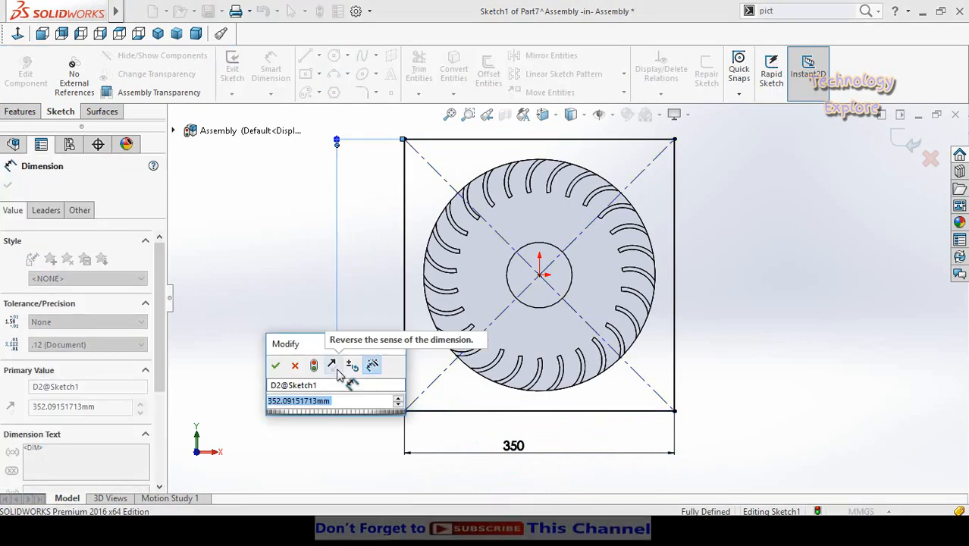
type("380")
key("Return")
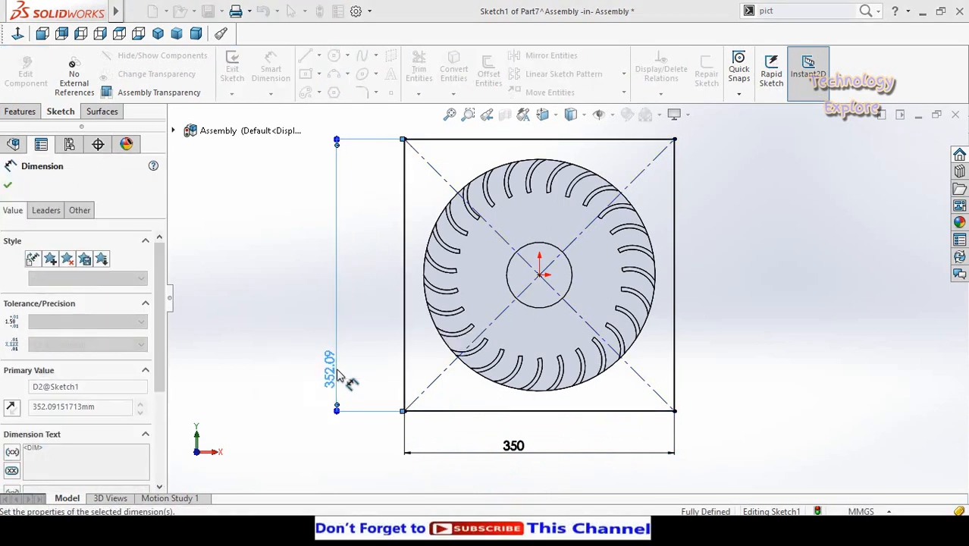
key("f")
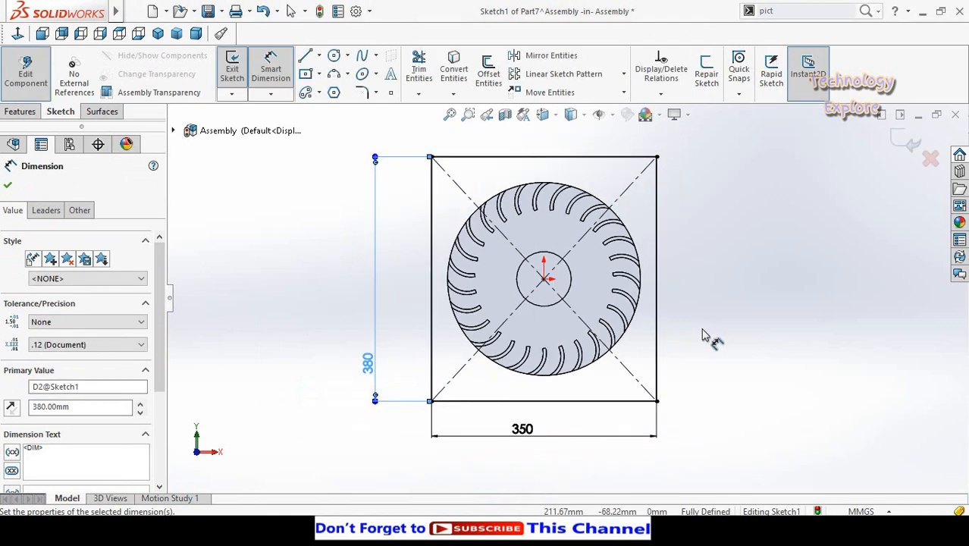
left_click(8, 185)
mouse_move(315, 311)
middle_mouse_down()
mouse_move(270, 286)
mouse_move(277, 357)
middle_mouse_up()
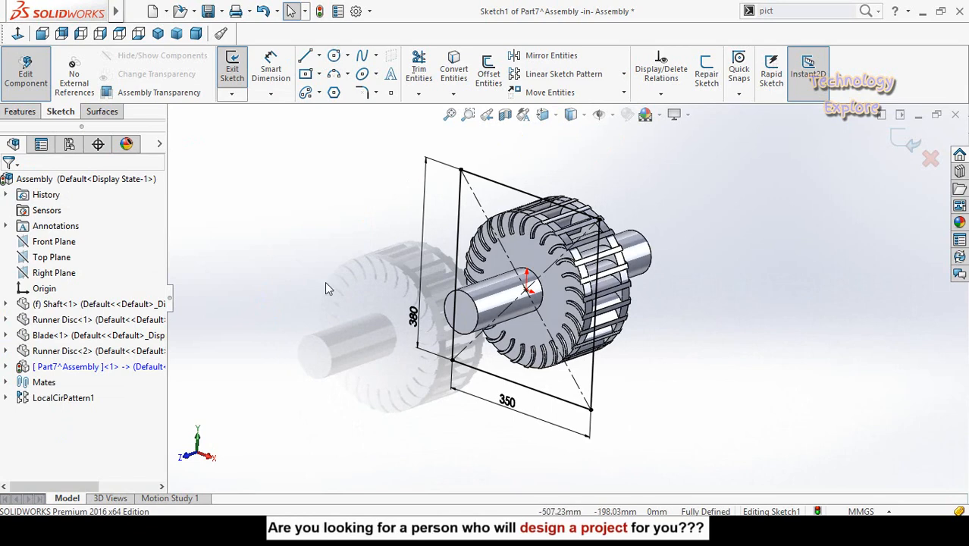
Step: Sketch a circle centred on the origin, about 10 mm outside the runner disc's rim
left_click(17, 33)
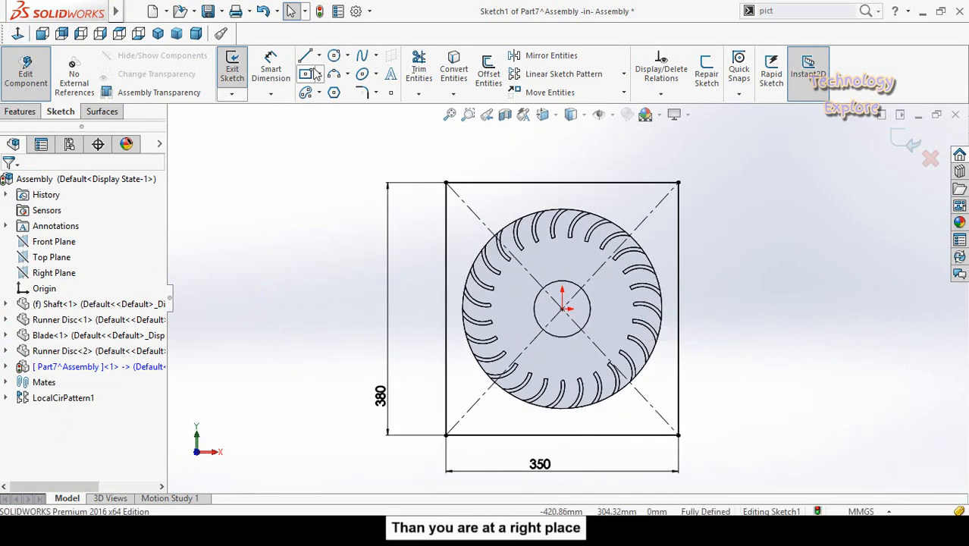
left_click(333, 56)
scroll(526, 242, "down", 2)
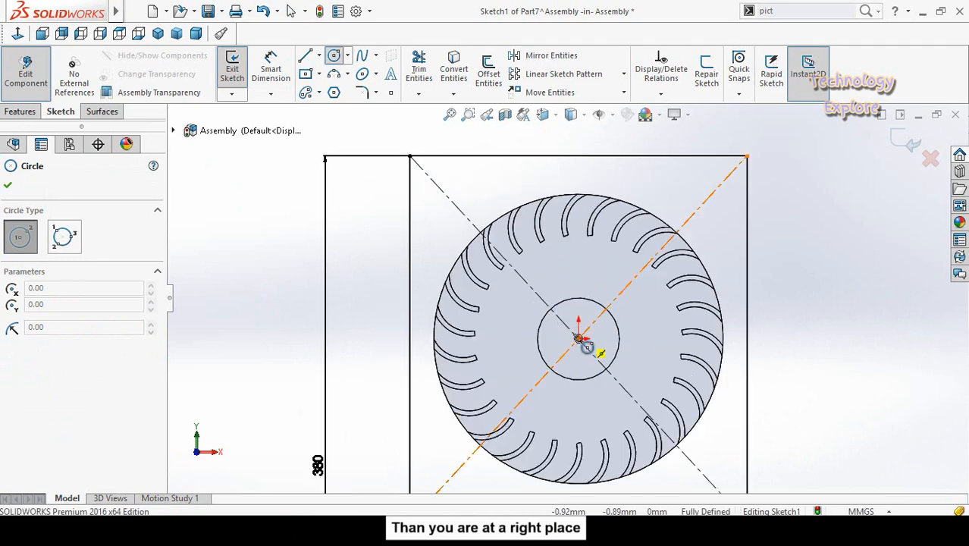
left_click(578, 338)
left_click(683, 223)
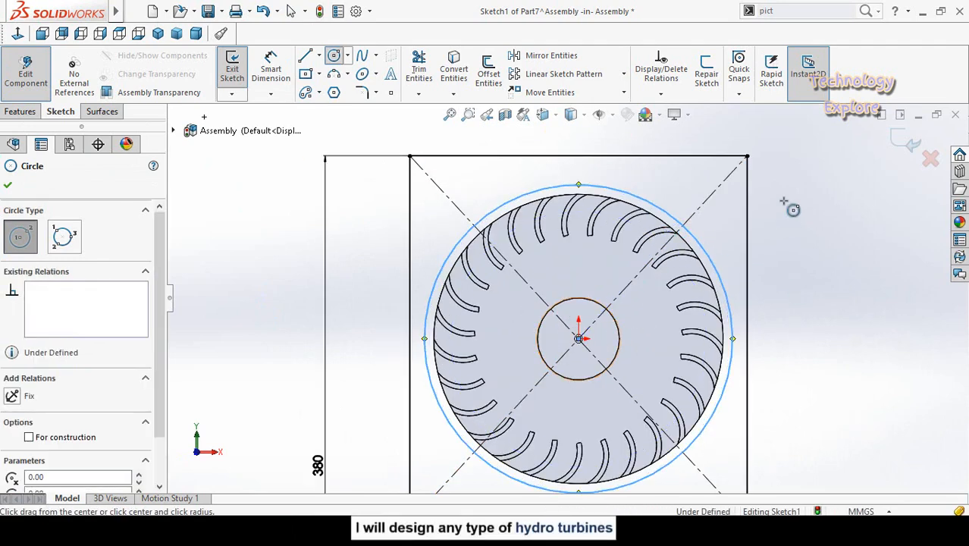
Step: Dimension the gap between the new circle and the runner disc's outer edge and set it to 1 mm
key("d")
scroll(696, 238, "down", 3)
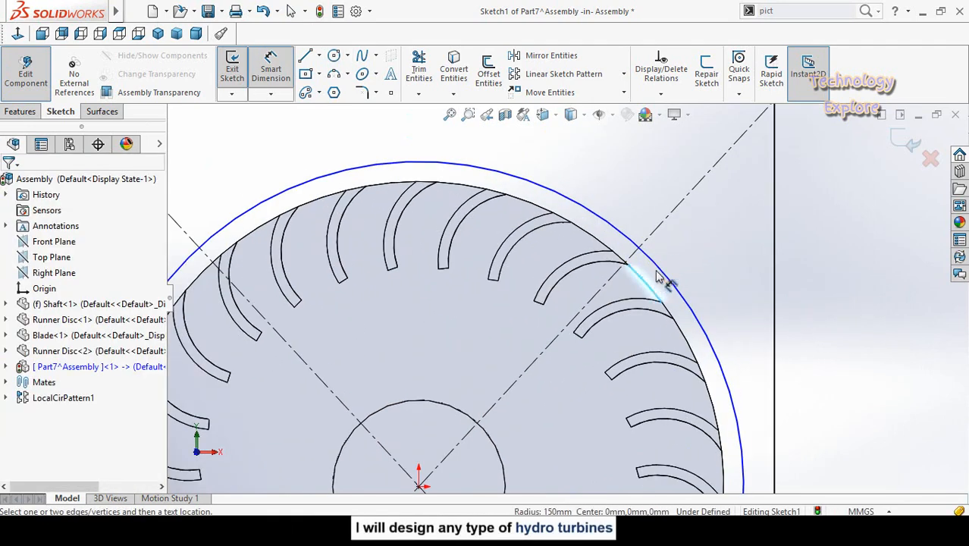
left_click(659, 278)
left_click(670, 275)
left_click(664, 228)
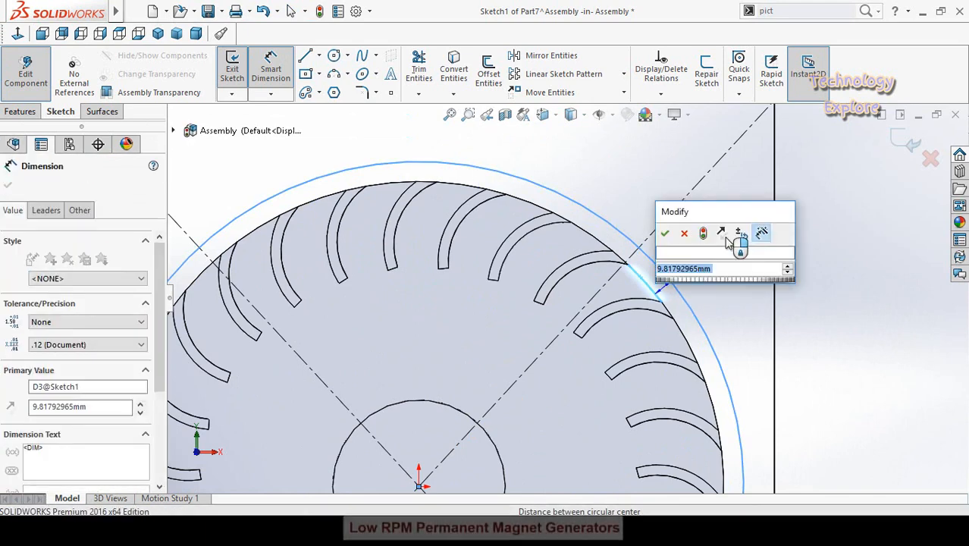
type("1")
key("Return")
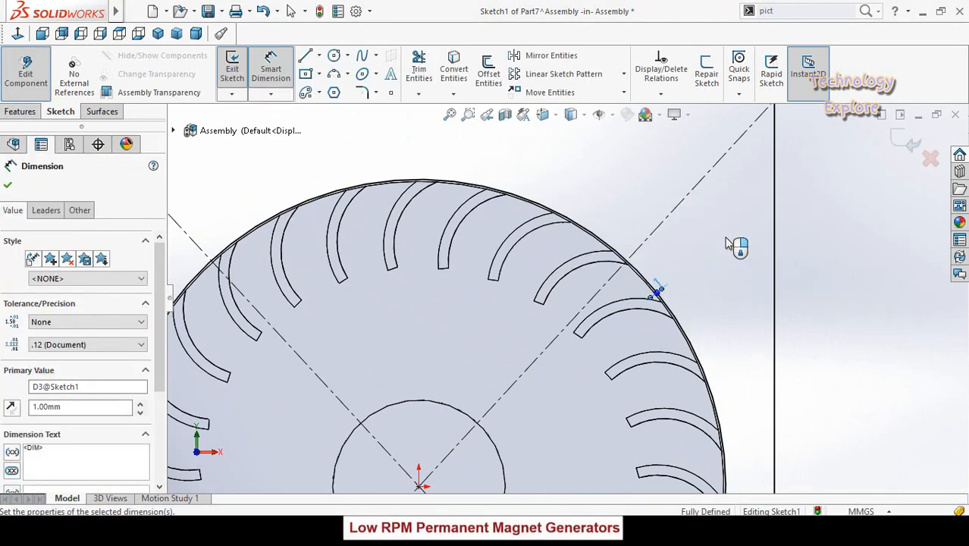
Step: Extrude the holed rectangle sketch as a solid boss, reversed toward the runner blades, with a blind depth of 20 mm
scroll(708, 303, "up", 3)
mouse_move(691, 342)
middle_mouse_down()
mouse_move(680, 339)
mouse_move(704, 361)
middle_mouse_up()
left_click(712, 342)
left_click(21, 112)
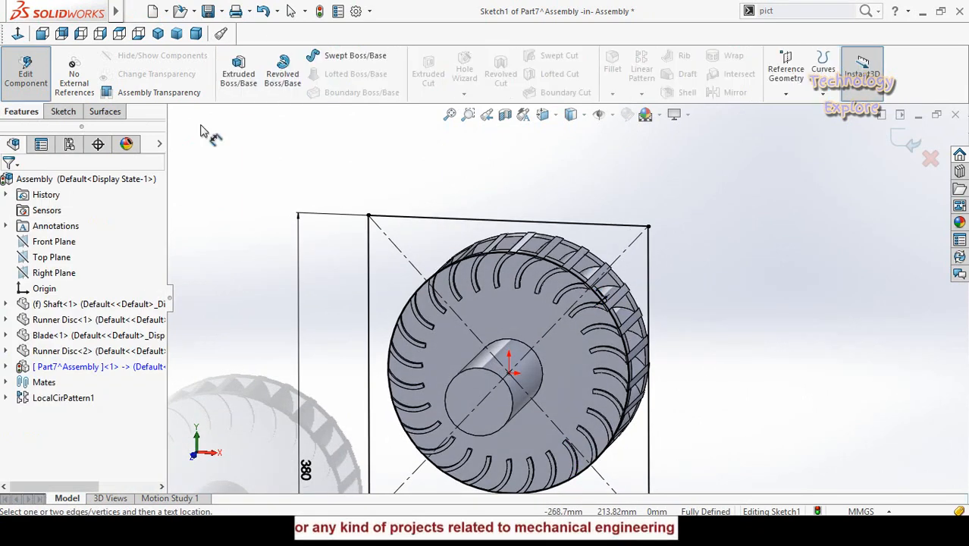
left_click(235, 89)
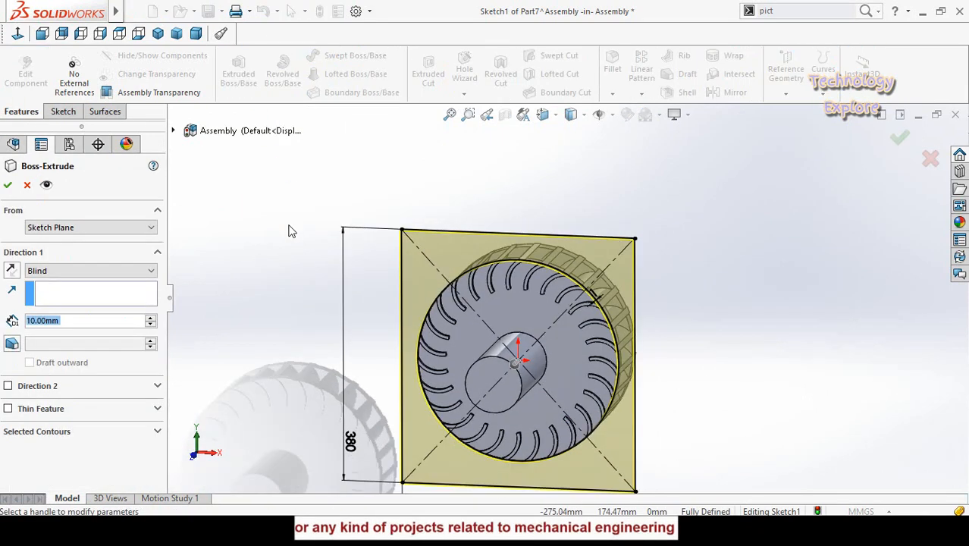
middle_click_drag(311, 217, 262, 238)
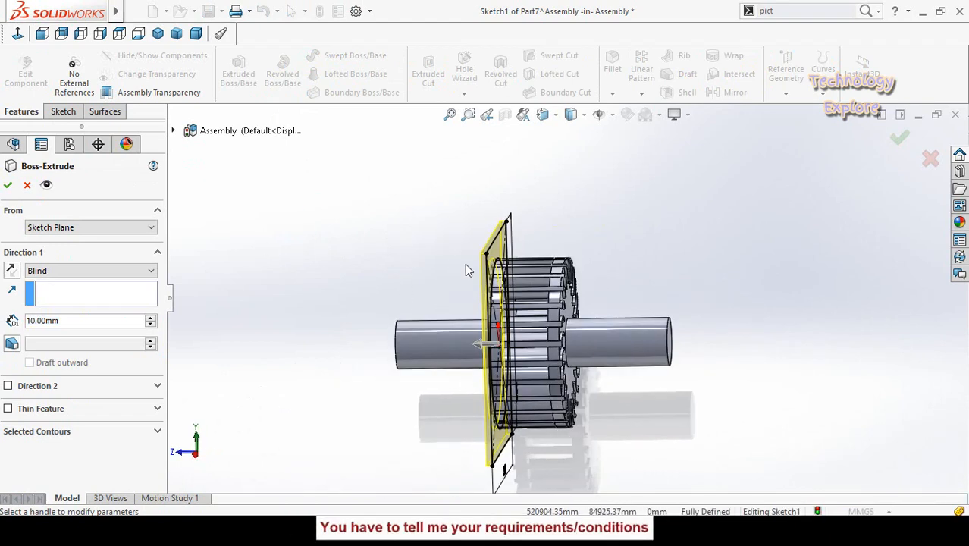
middle_click_drag(468, 271, 576, 273)
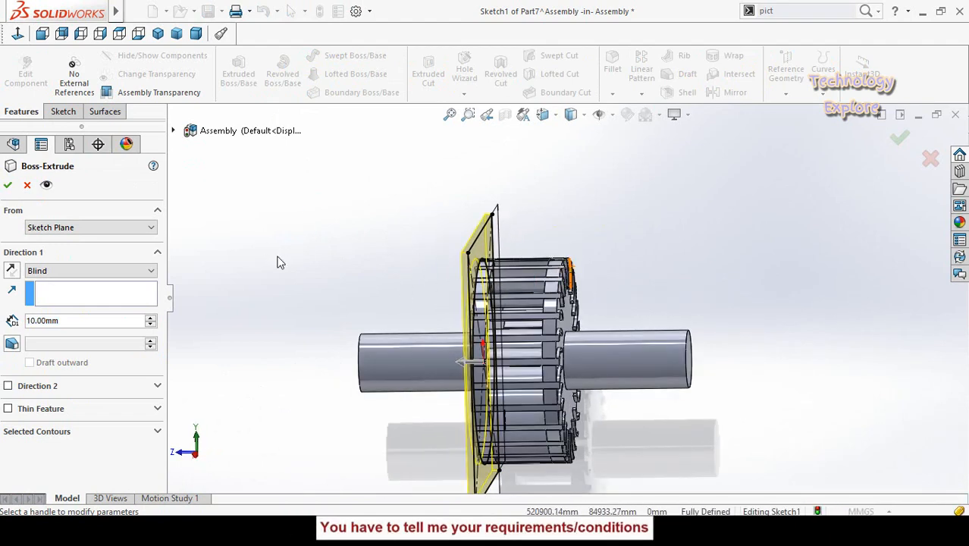
left_click(11, 271)
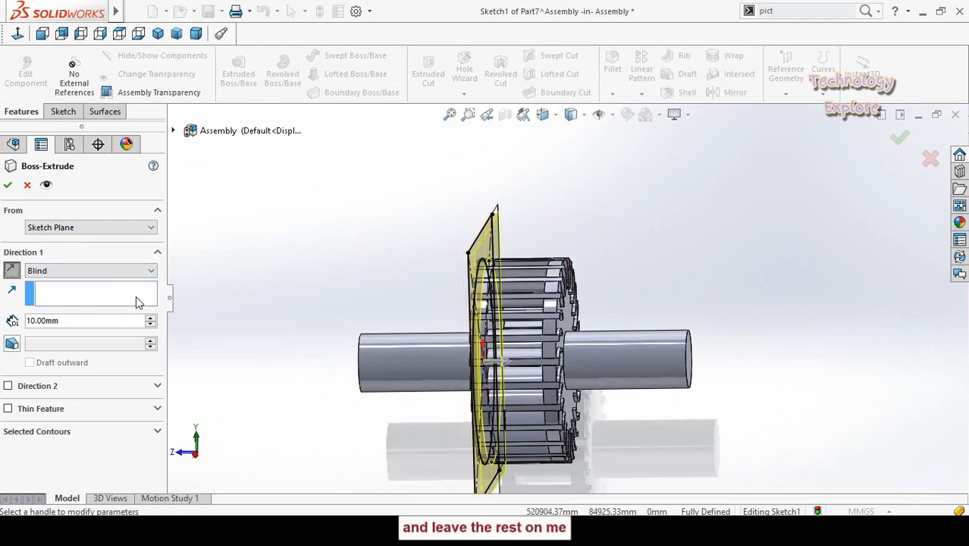
middle_click_drag(346, 275, 355, 277)
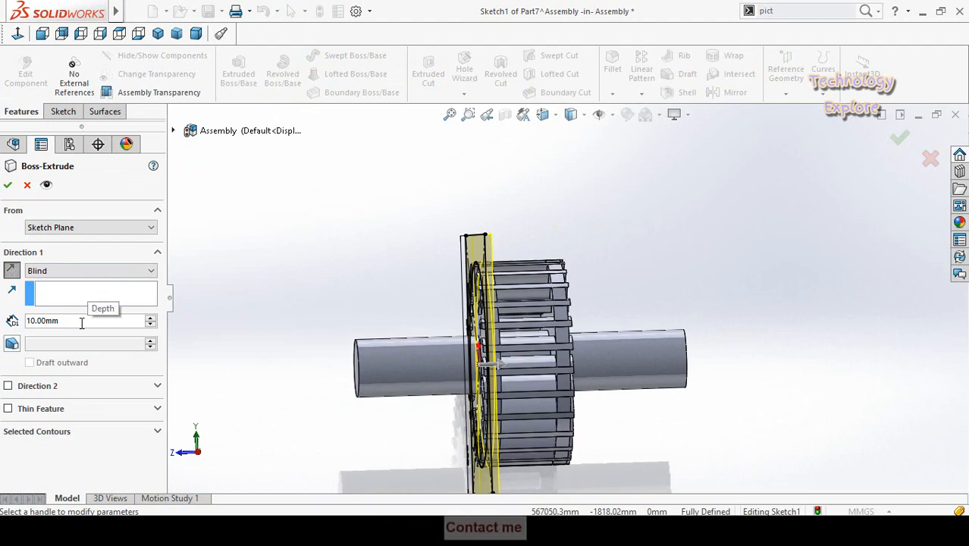
left_click(150, 319)
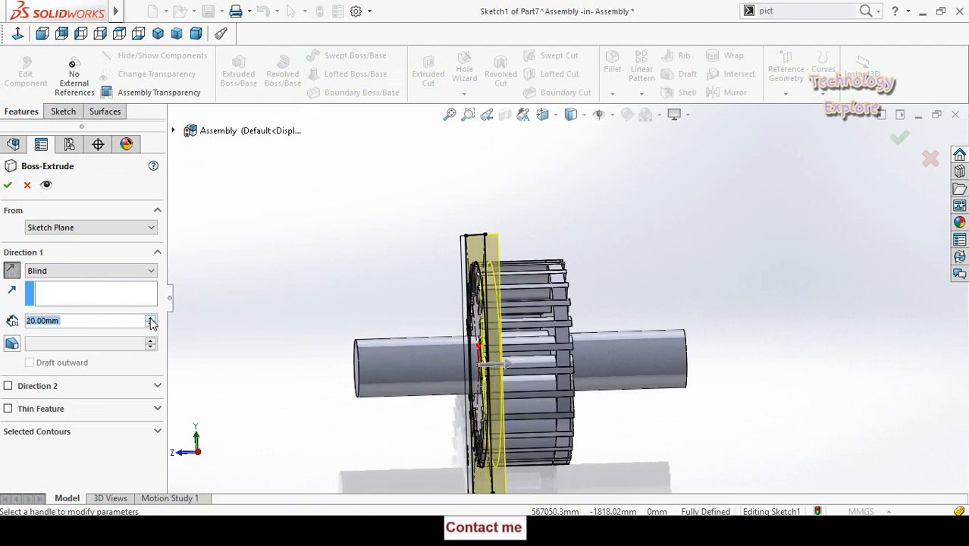
left_click(8, 186)
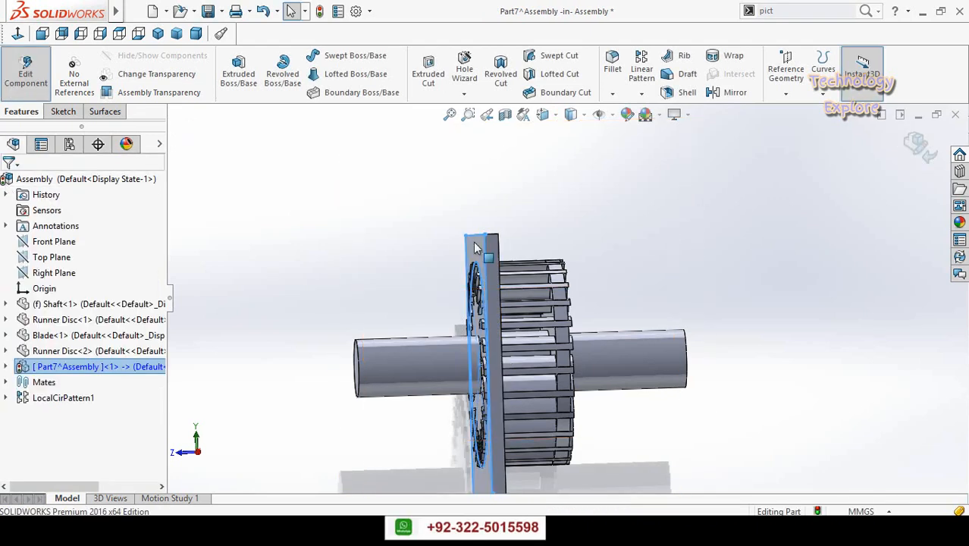
left_click(6, 382)
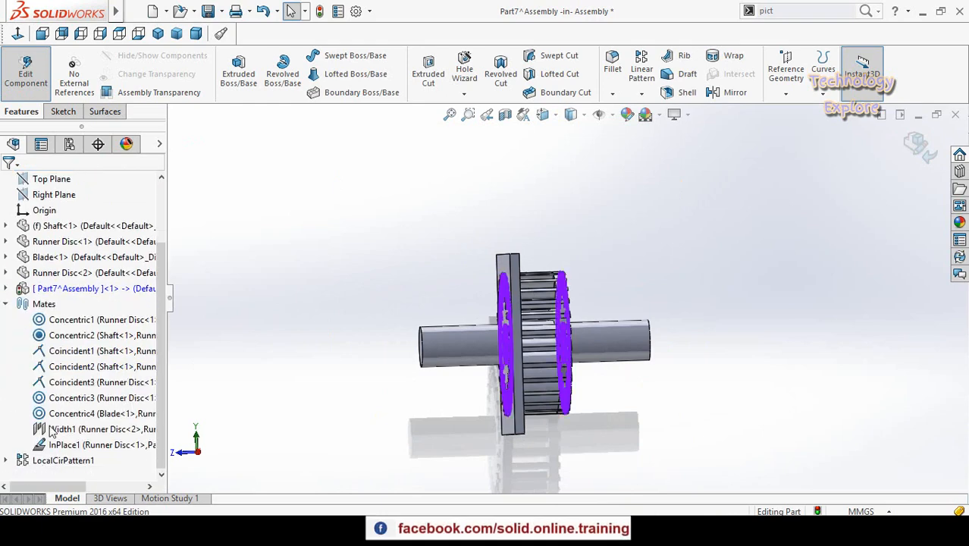
right_click(50, 446)
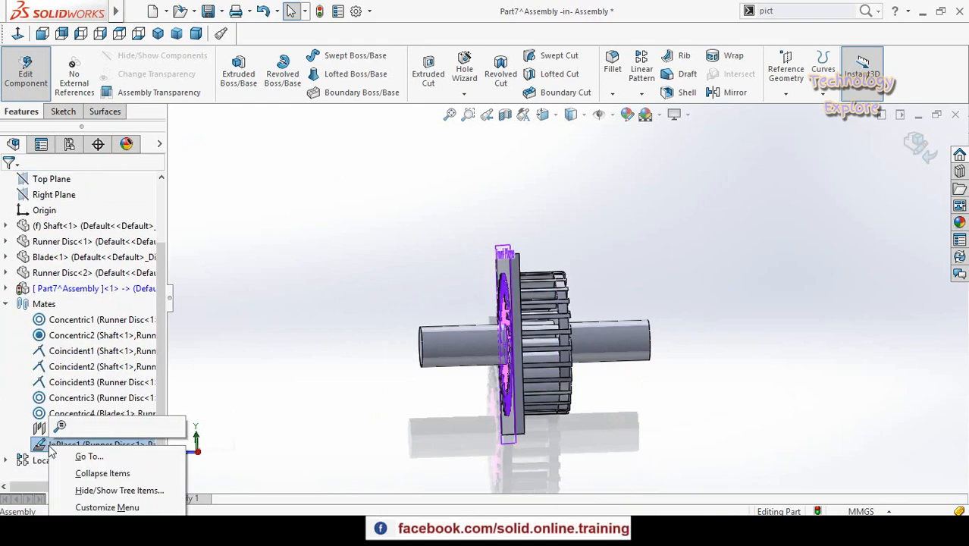
key("Escape")
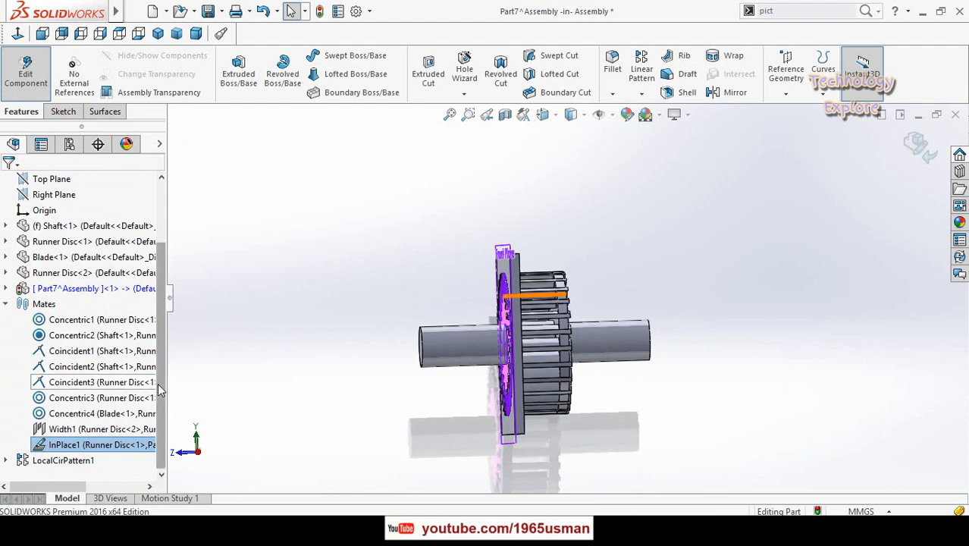
left_click(651, 268)
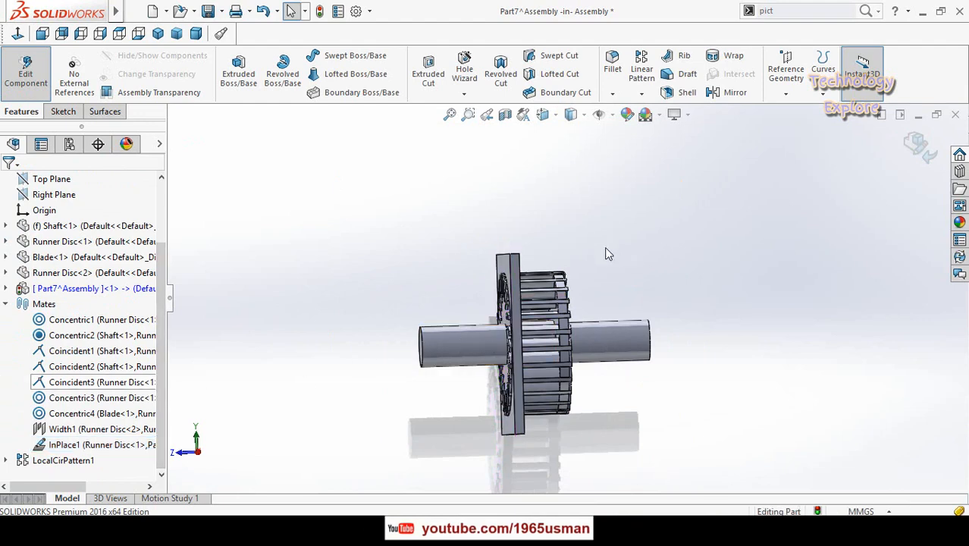
Step: Edit the square plate's extrusion and set its Direction 1 depth to 10 mm
middle_click_drag(606, 254, 544, 282)
scroll(537, 271, "down", 2)
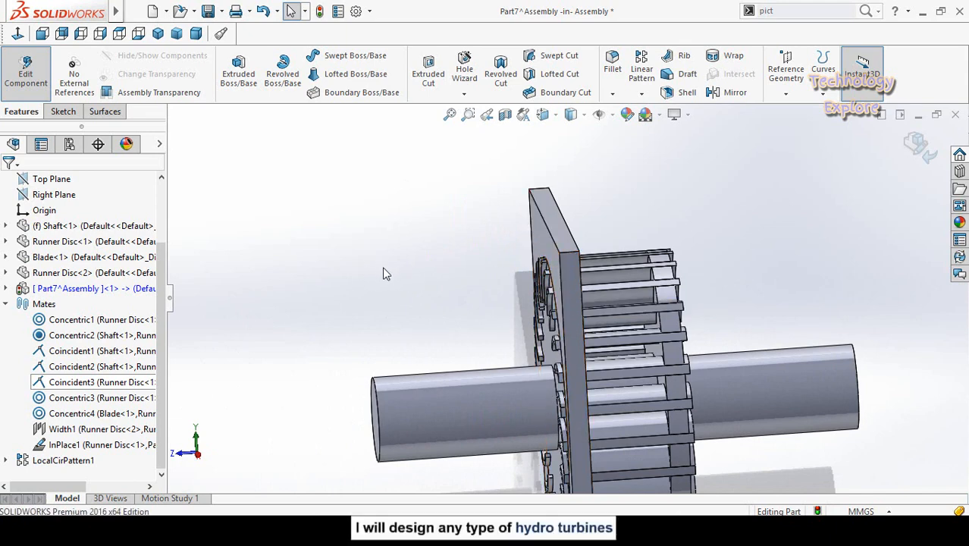
middle_click_drag(380, 282, 381, 274)
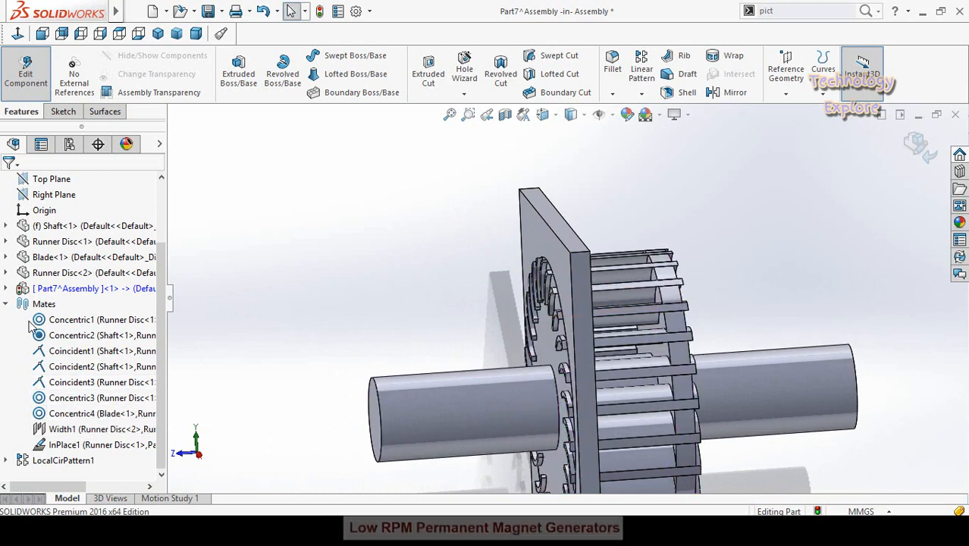
left_click(6, 288)
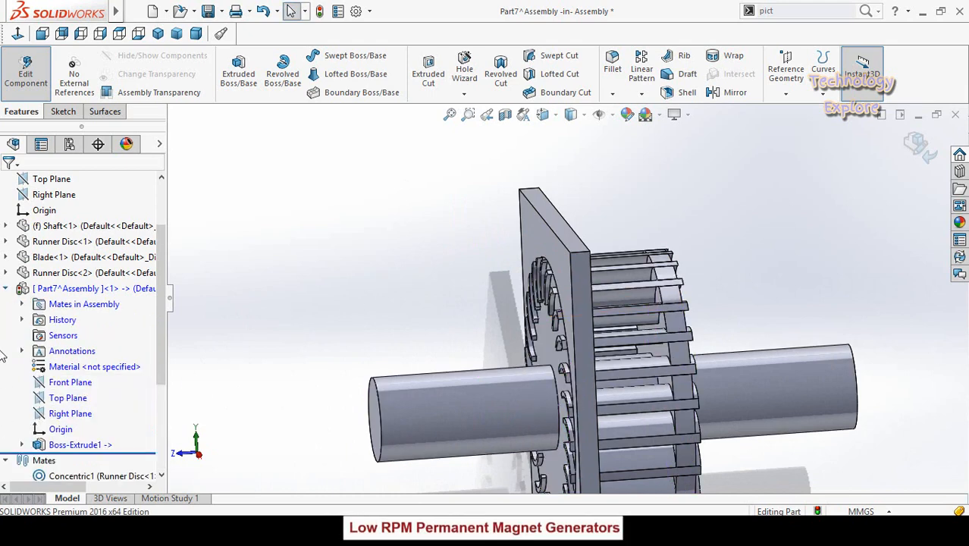
left_click(76, 444)
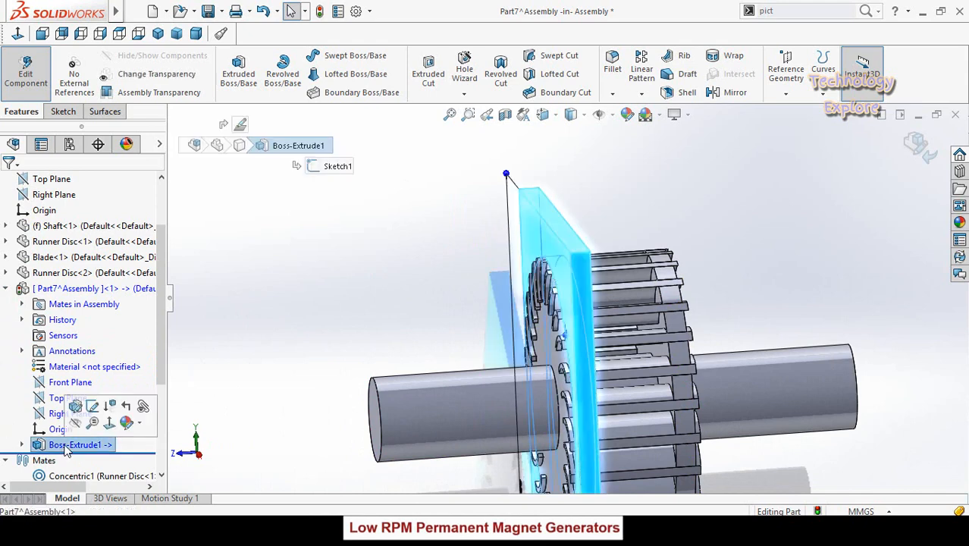
left_click(76, 407)
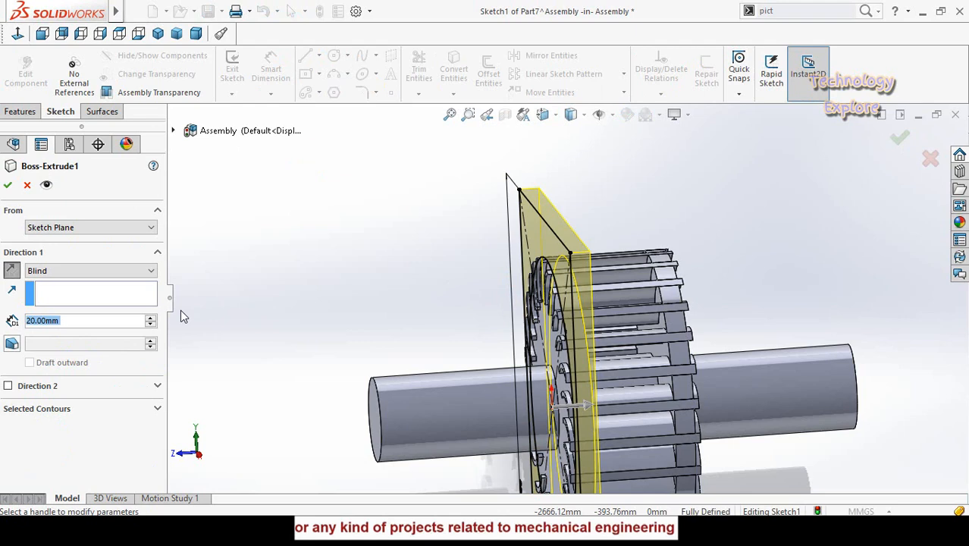
type("10")
key("Return")
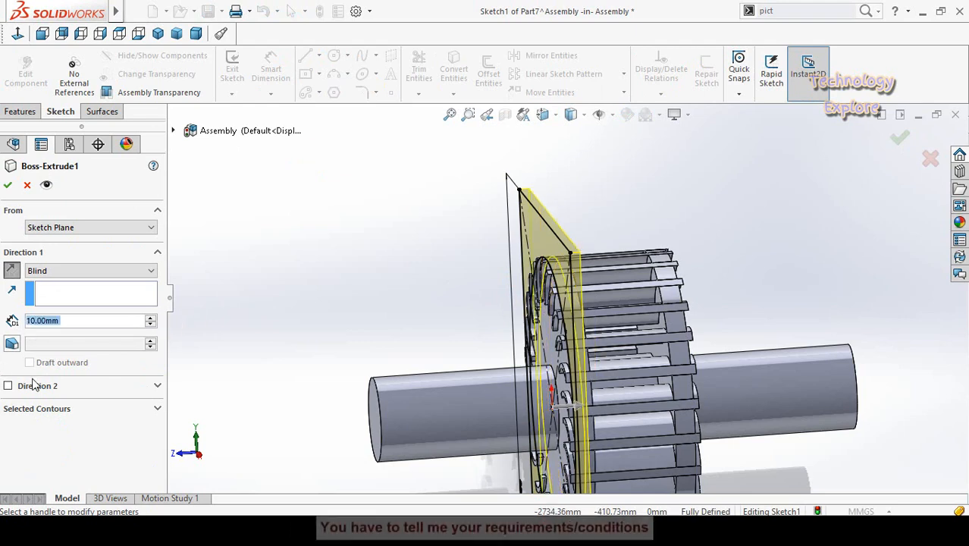
Step: Enable Direction 2 for the plate's extrusion with a blind depth of 10 mm and accept the feature
left_click(7, 386)
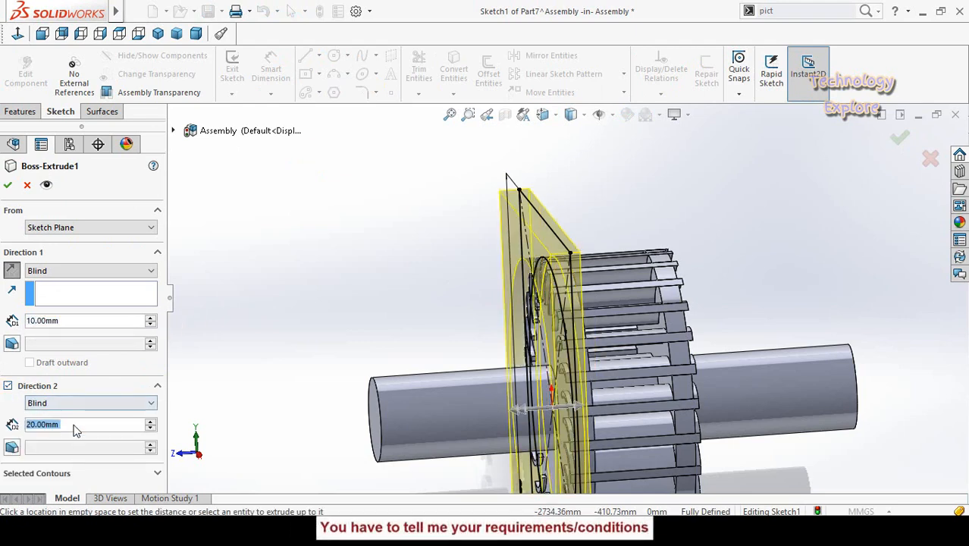
type("10")
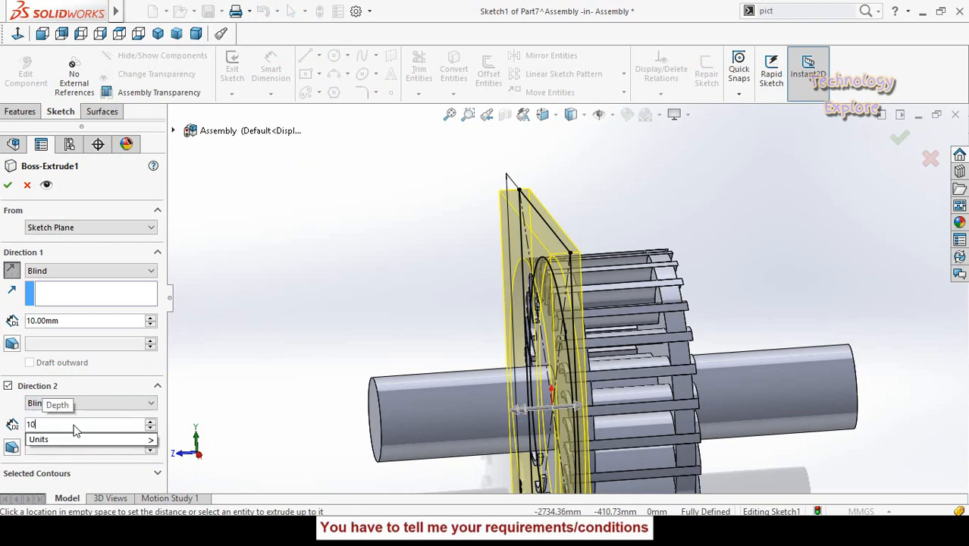
key("Return")
scroll(506, 270, "down", 5)
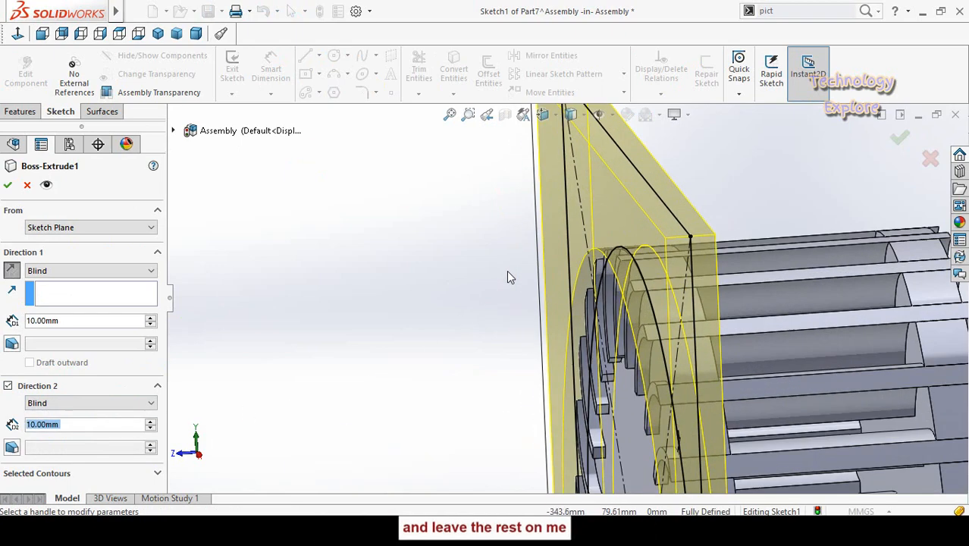
middle_click_drag(523, 342, 594, 281)
scroll(441, 326, "up", 6)
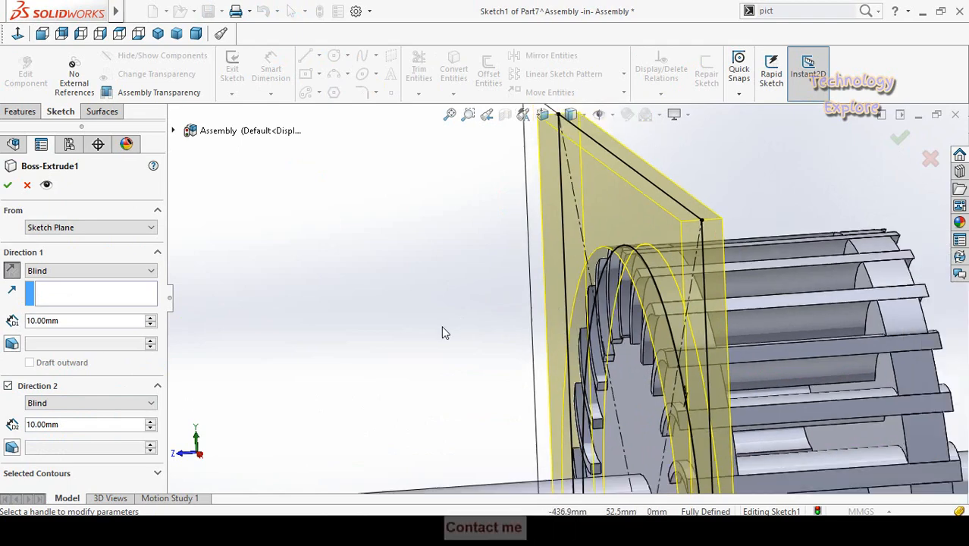
middle_click_drag(442, 333, 453, 335)
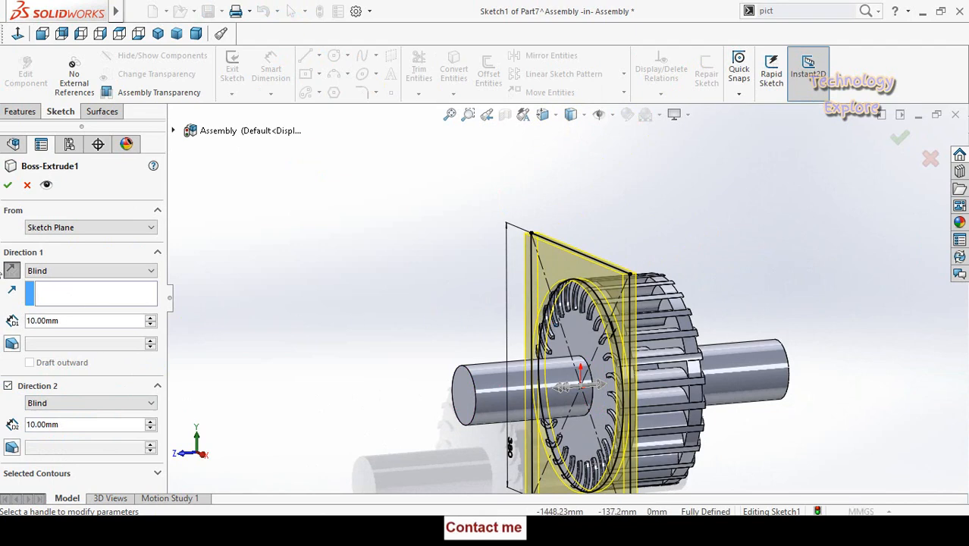
left_click(7, 188)
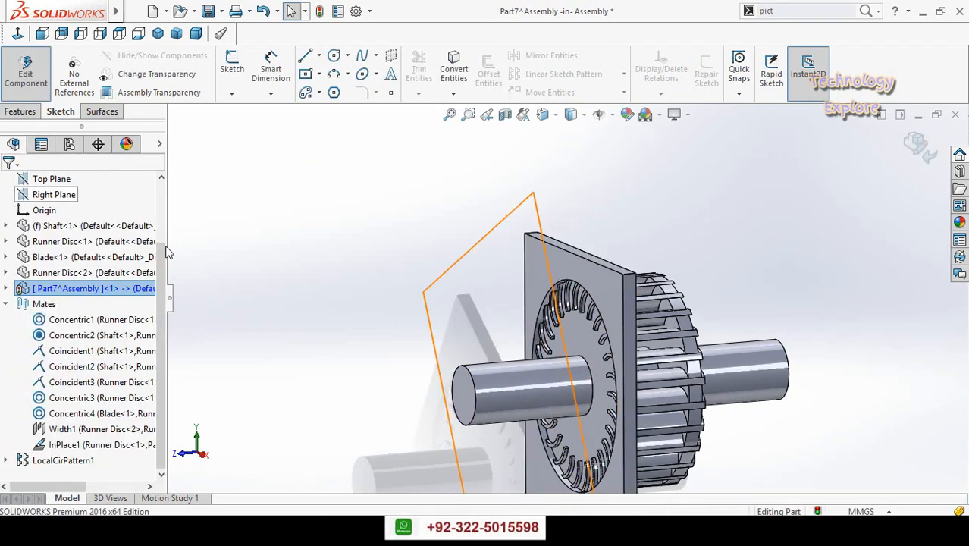
Step: Edit the plate's extrusion sketch and delete the external Coincident2 relation from the rectangle's centre point
middle_click_drag(316, 309, 338, 326)
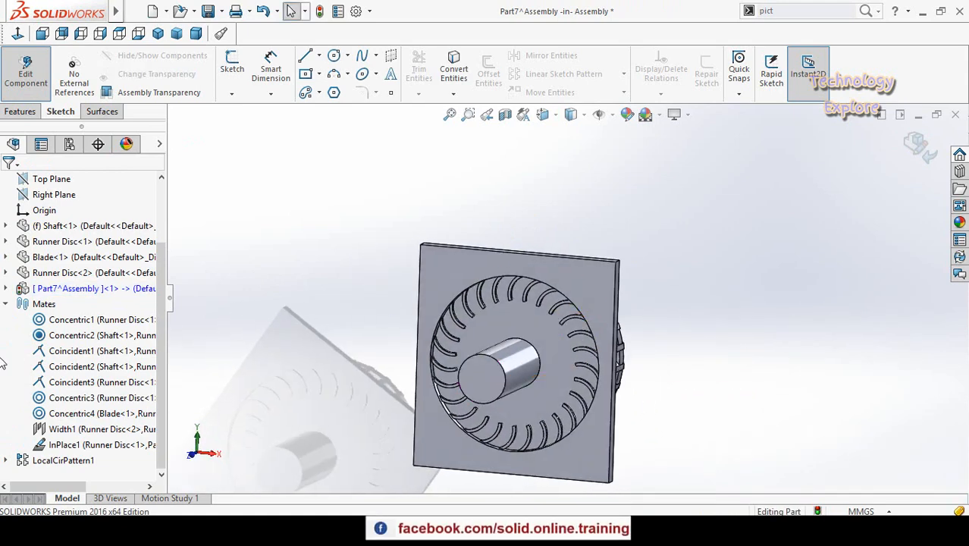
left_click(7, 289)
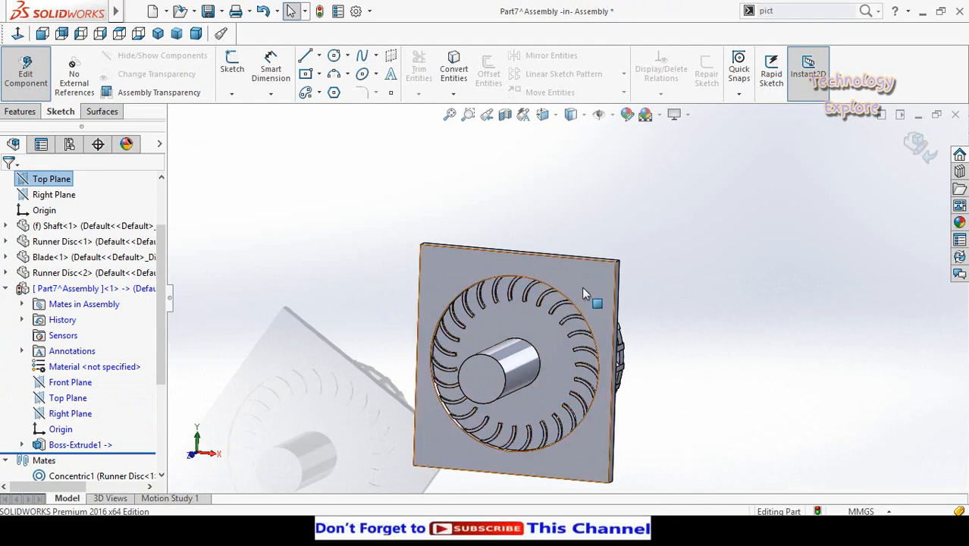
left_click(21, 444)
left_click(84, 460)
left_click(65, 419)
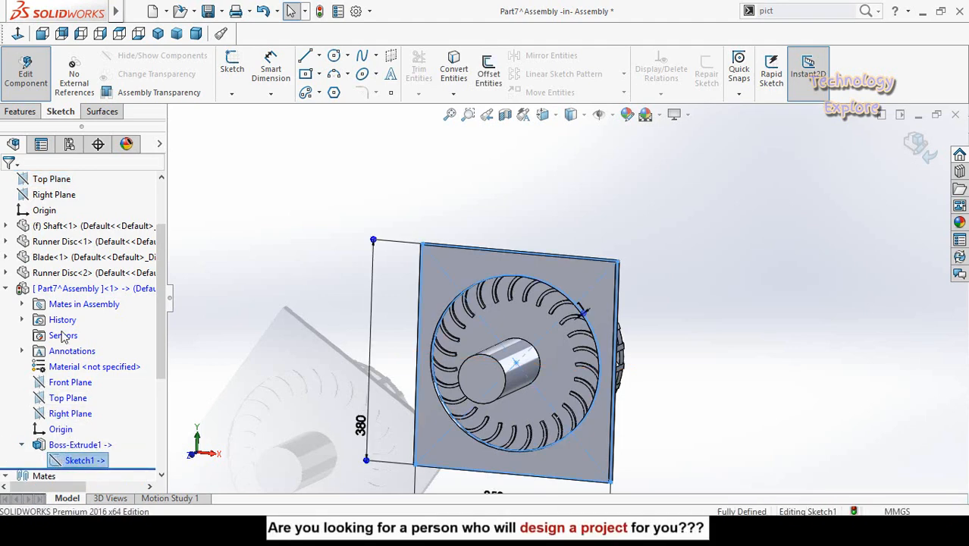
left_click(18, 33)
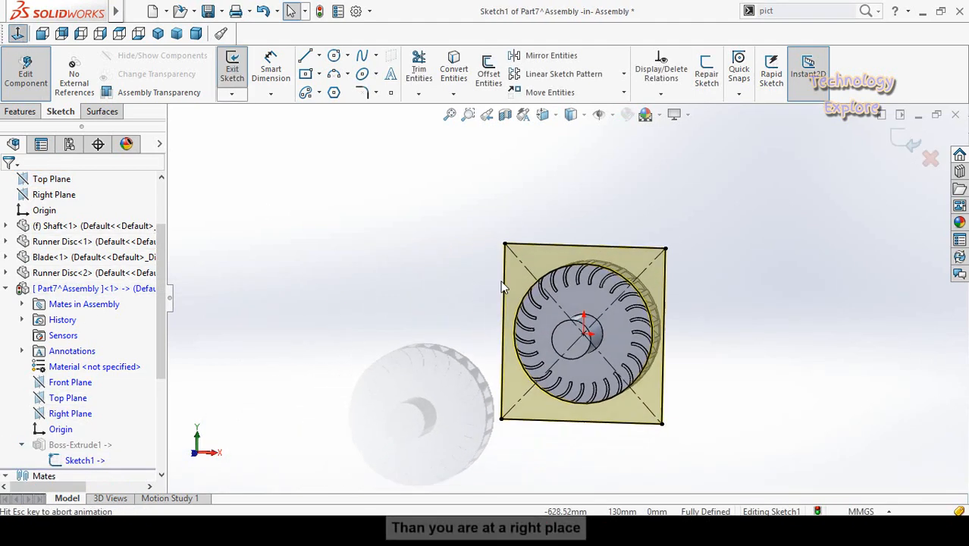
scroll(557, 307, "down", 4)
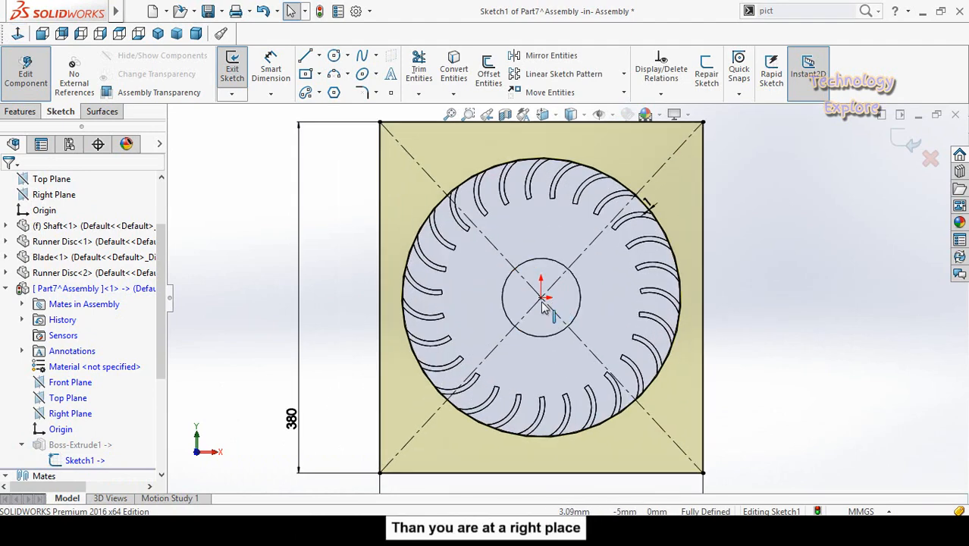
left_click(541, 298)
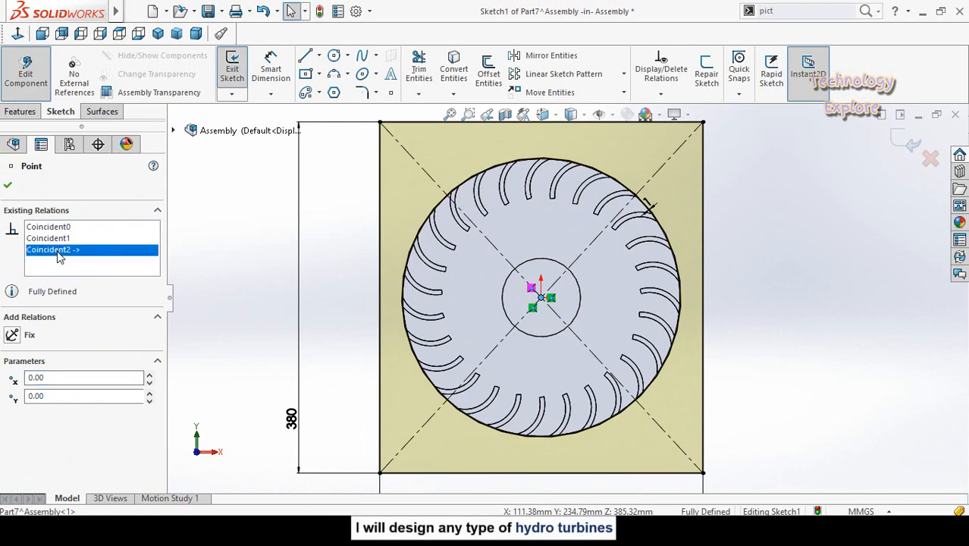
left_click(92, 277)
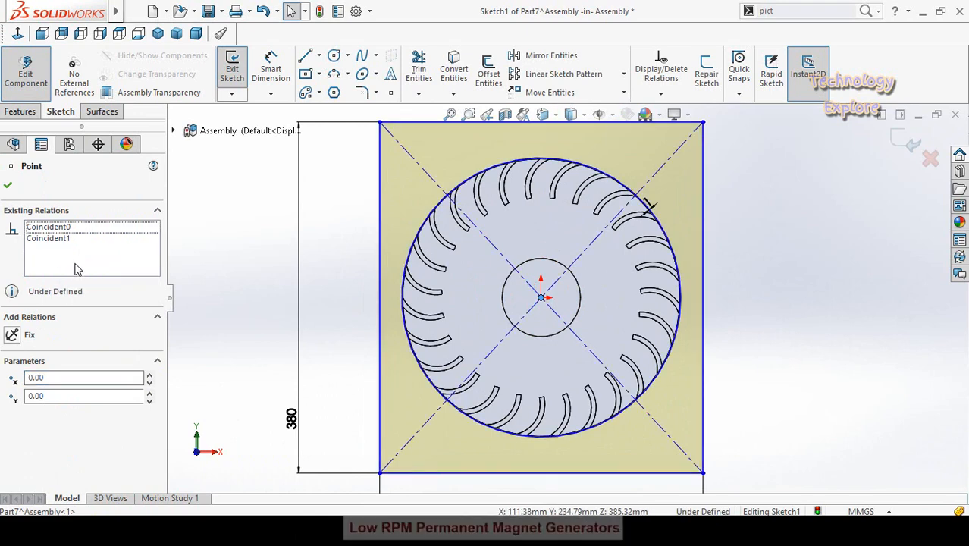
left_click(244, 309)
Step: Delete the 1 mm offset dimension between the plate's circular opening and the runner disc edge
scroll(652, 212, "down", 4)
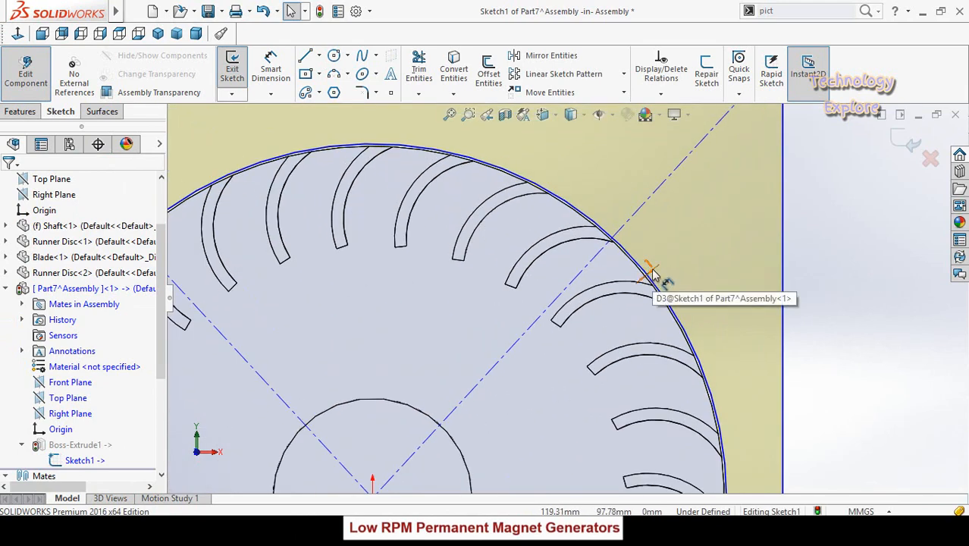
left_click(668, 256)
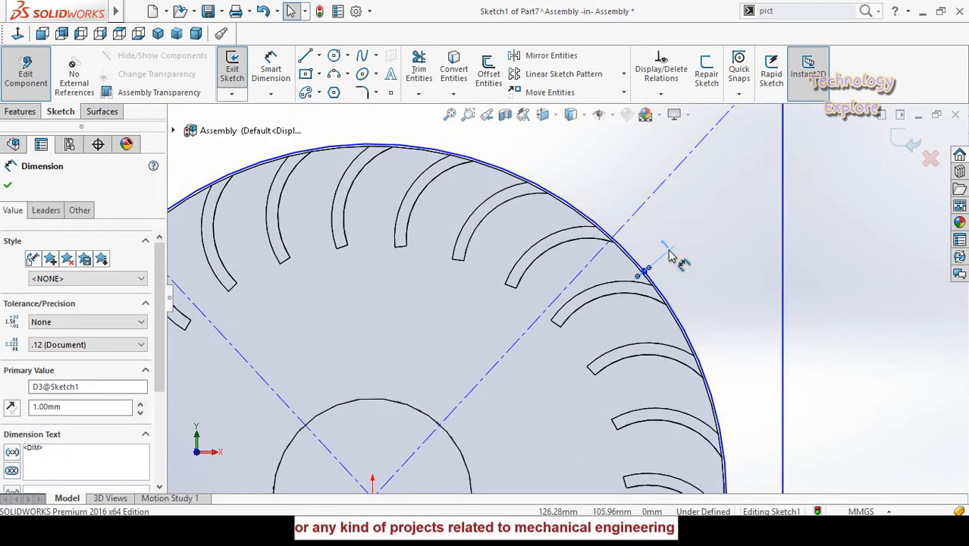
key("Delete")
scroll(667, 257, "up", 4)
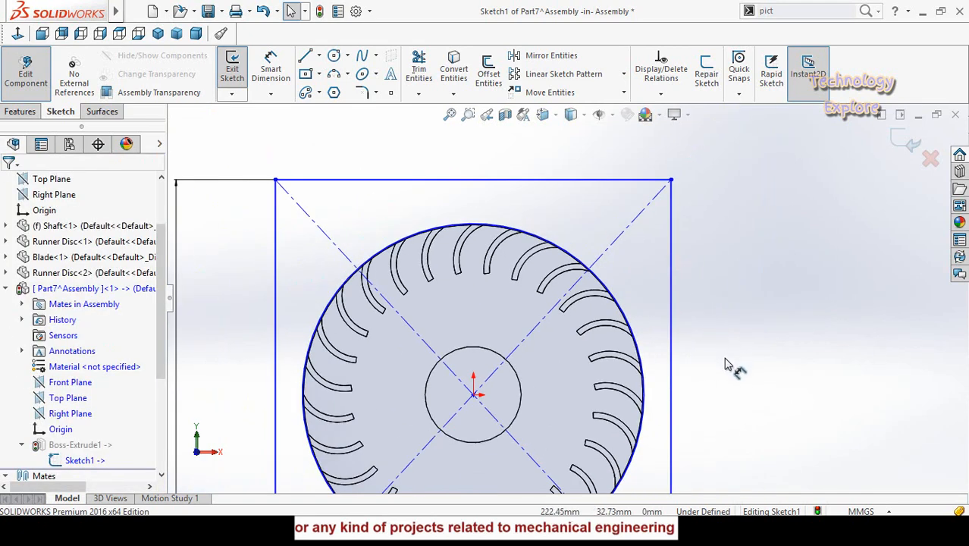
Step: Add a diameter dimension to the plate's circular opening and exit the sketch
left_click(630, 322)
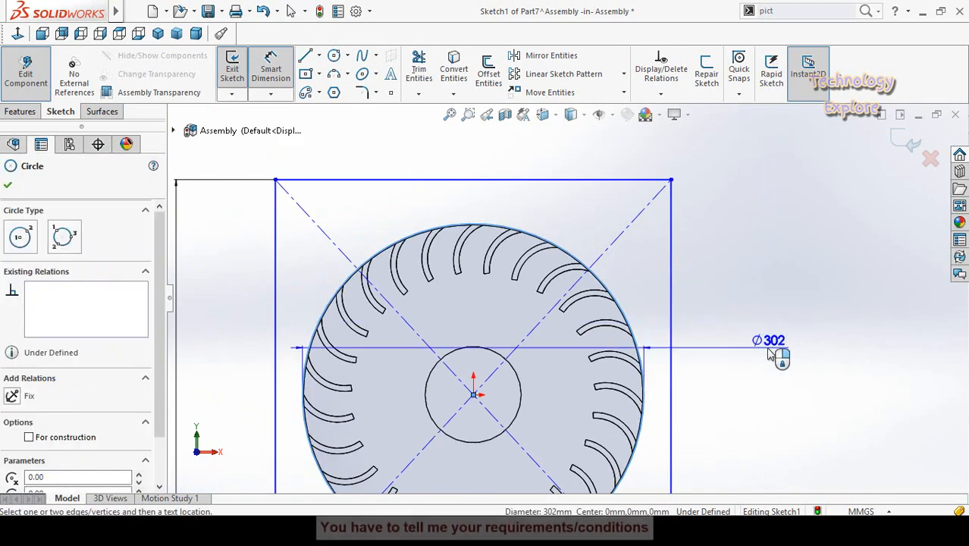
left_click(758, 353)
key("Return")
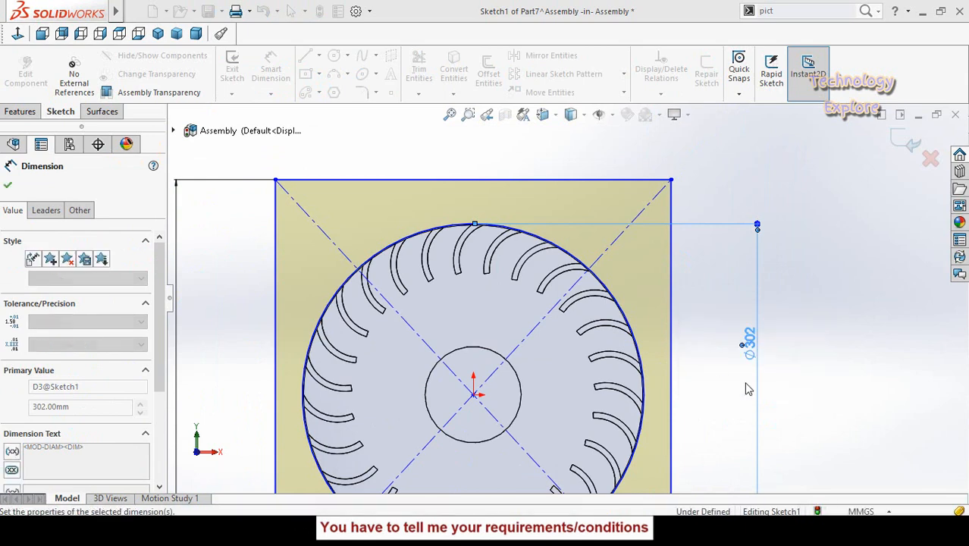
key("f")
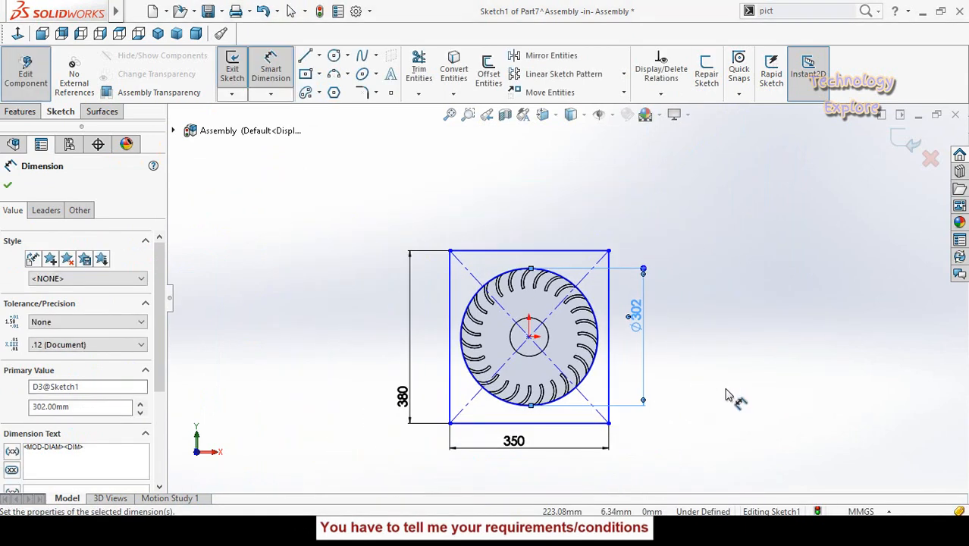
left_click(7, 186)
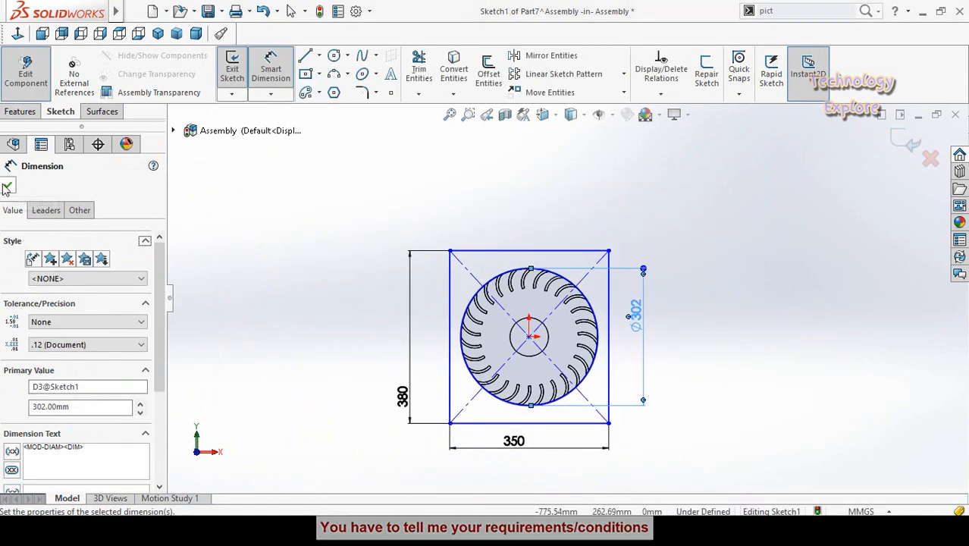
left_click(904, 144)
Step: Return from part editing to the assembly and delete the plate's InPlace1 mate
middle_click_drag(630, 340, 593, 351)
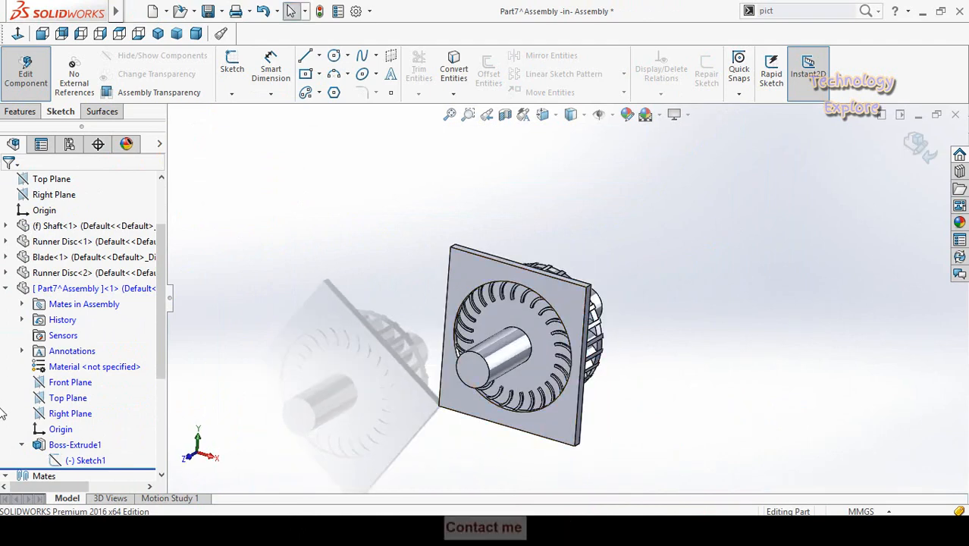
scroll(3, 424, "down", 5)
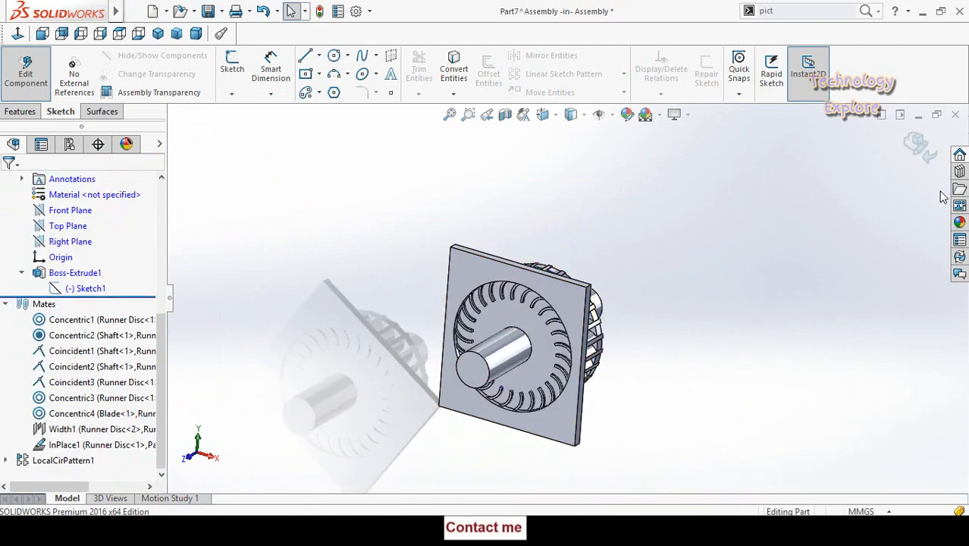
left_click(920, 147)
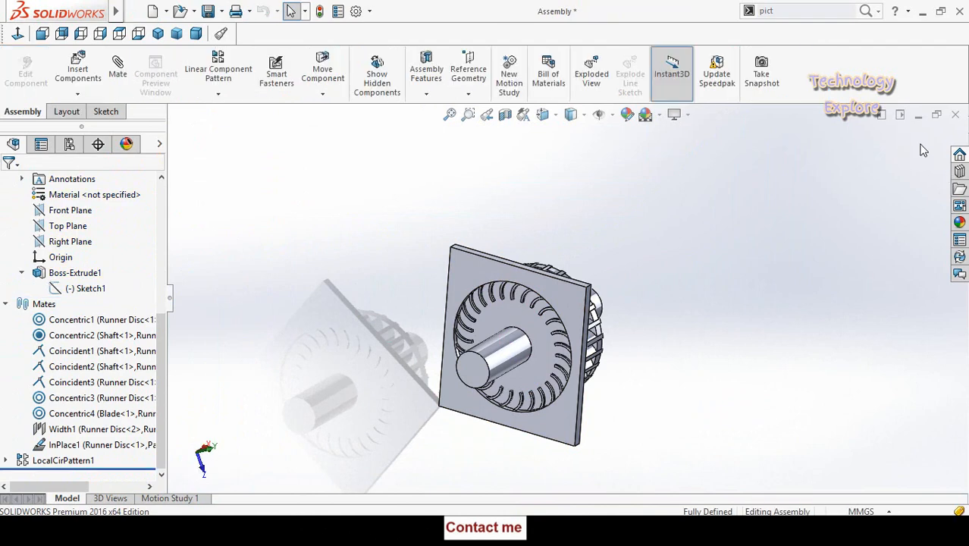
right_click(81, 446)
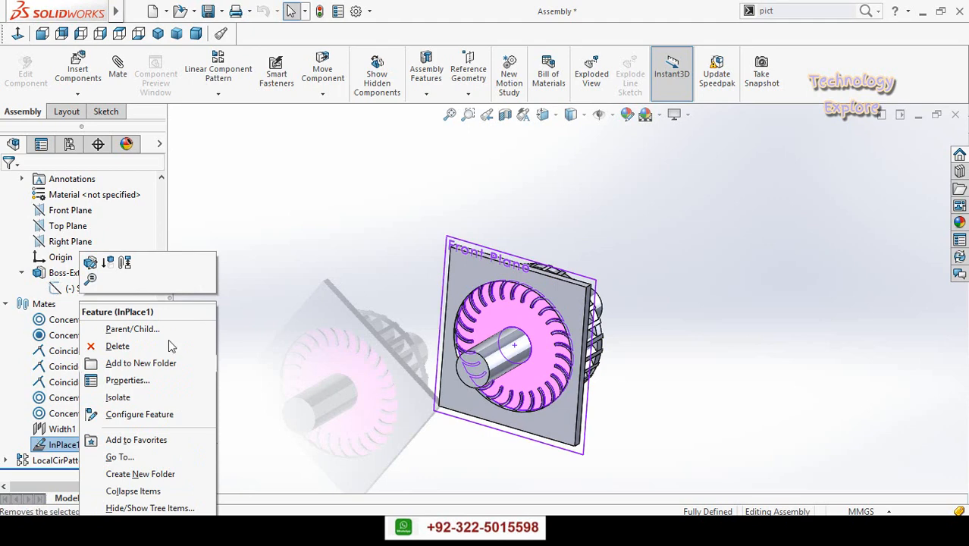
left_click(117, 347)
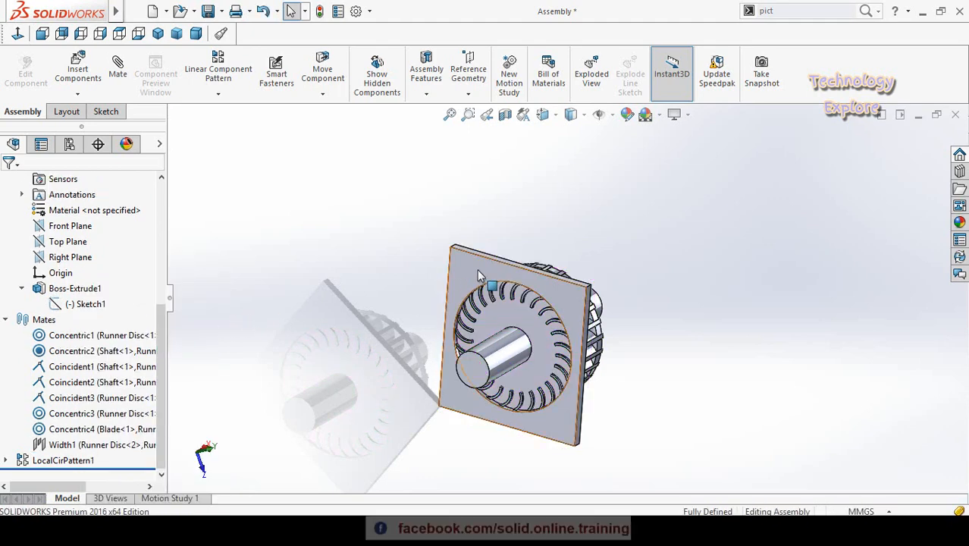
Step: Move the freed plate away from the runner and add a concentric mate between its circular opening and the shaft
left_click_drag(477, 269, 319, 203)
left_click_drag(476, 265, 377, 228)
left_click(366, 458)
mouse_move(402, 269)
middle_mouse_down()
mouse_move(401, 297)
mouse_move(395, 274)
middle_mouse_up()
scroll(404, 302, "down", 4)
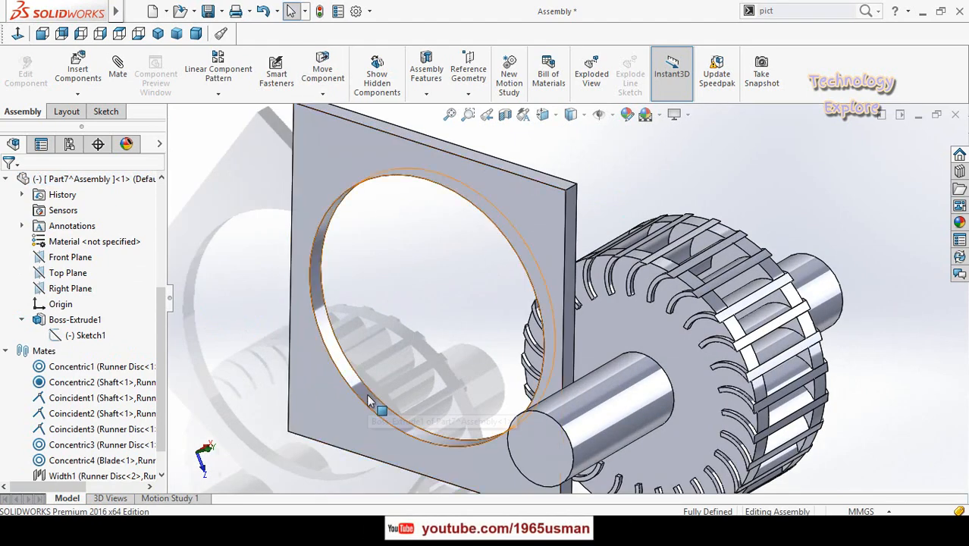
left_click(668, 451)
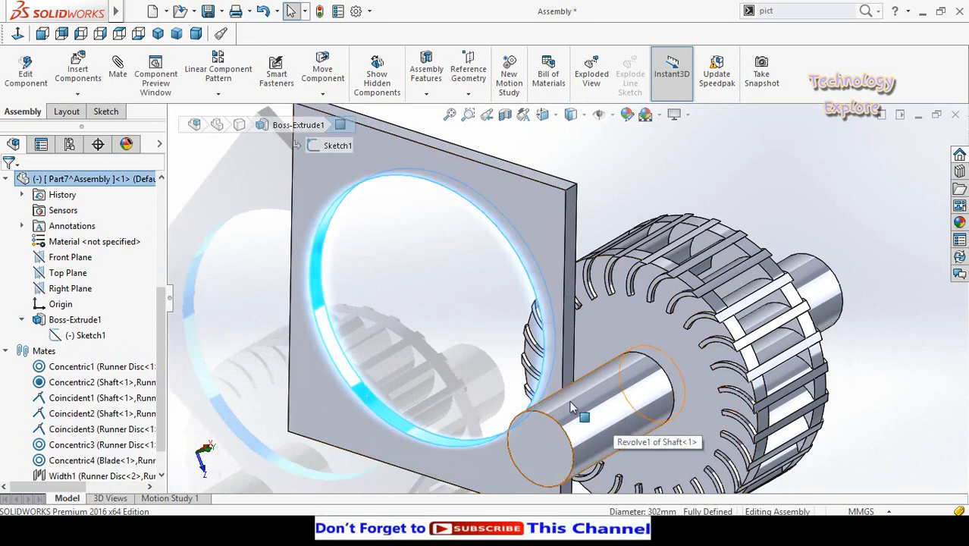
left_click(604, 417)
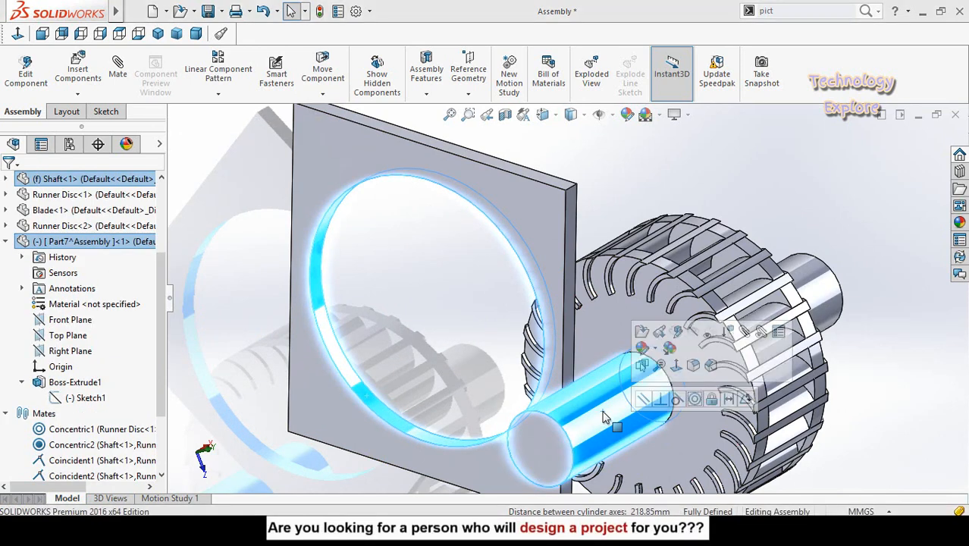
left_click(694, 399)
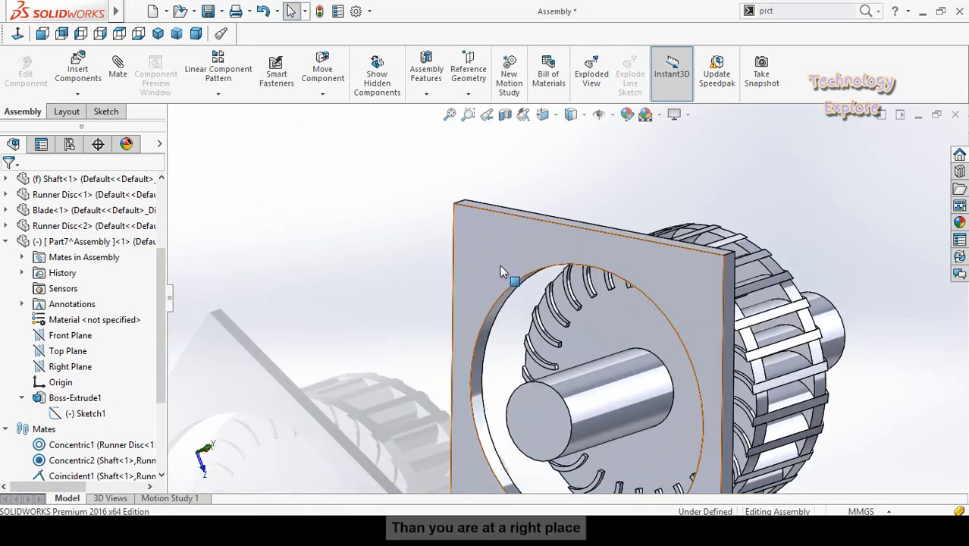
Step: Add a 10 mm distance mate between the plate's outer face and the flat face of the adjacent runner disc
left_click(501, 264)
left_click(606, 327, "ctrl")
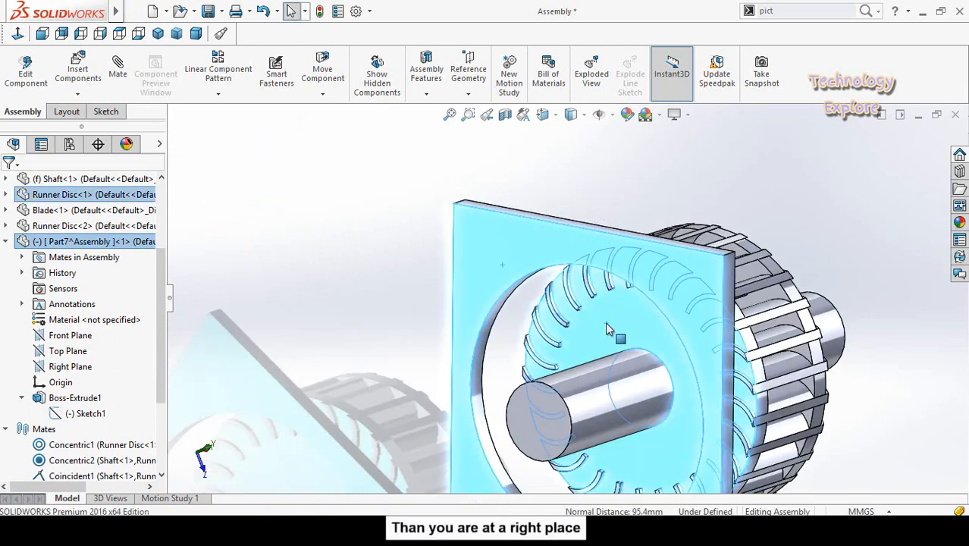
left_click(715, 311)
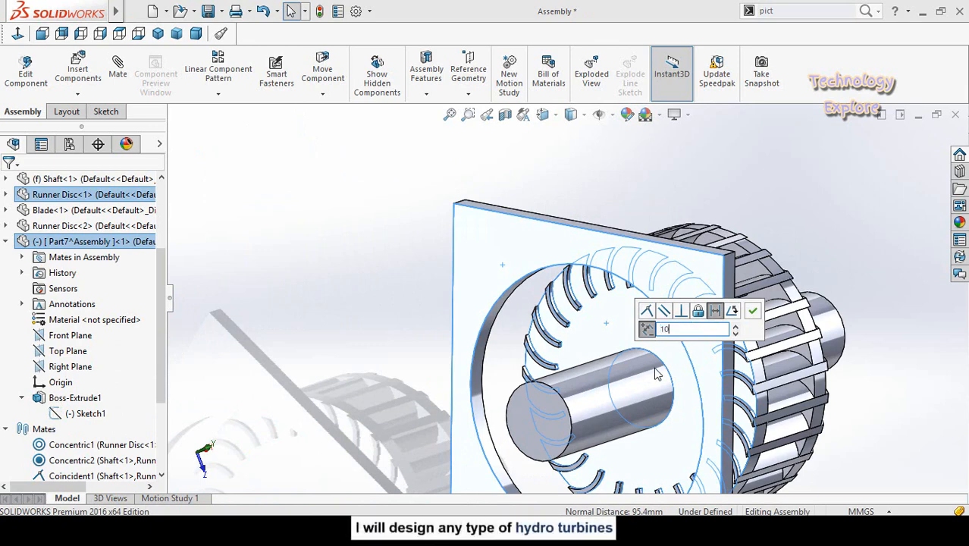
key("Return")
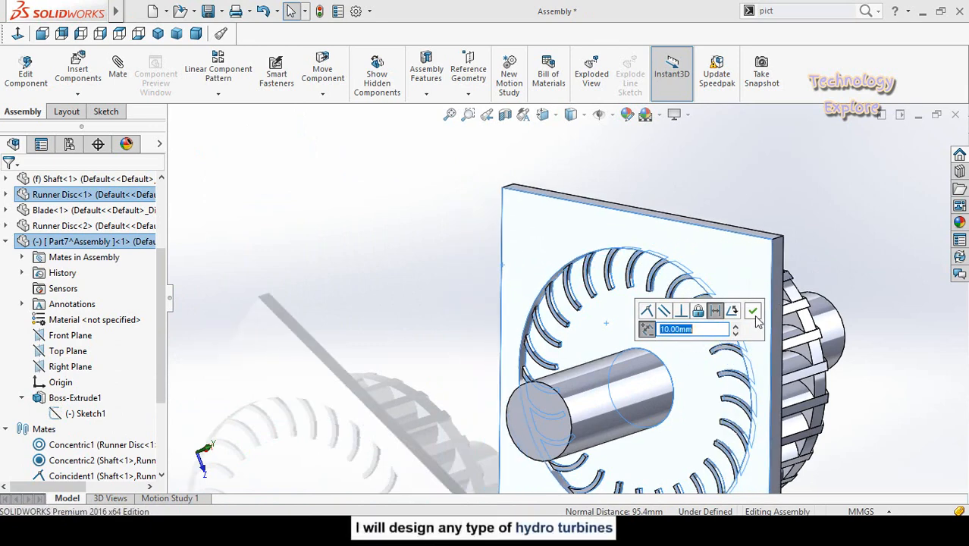
left_click(753, 311)
Step: Copy the plate to the opposite end of the runner and mate the matching side faces of both plates coincident
middle_click_drag(383, 318, 521, 424)
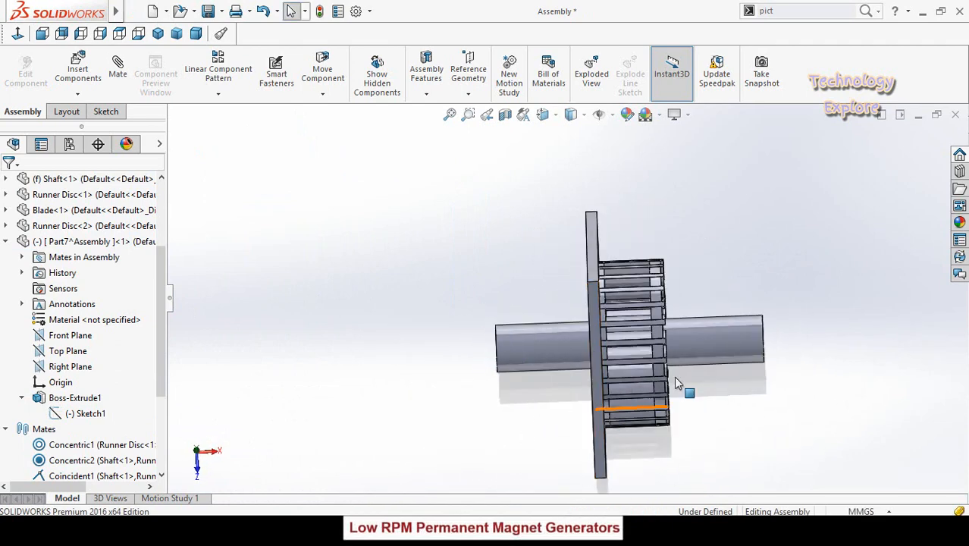
left_click_drag(603, 459, 685, 442, "ctrl")
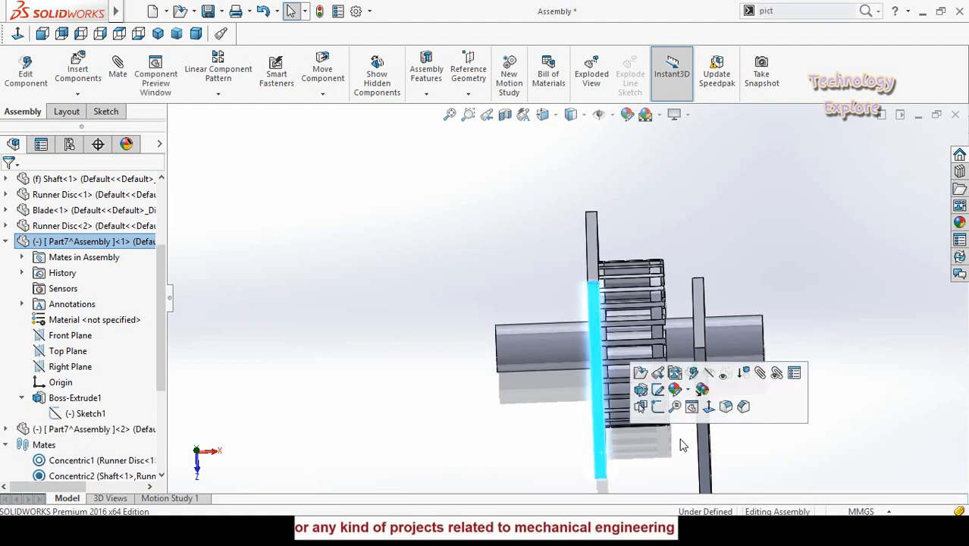
middle_click_drag(684, 442, 711, 443)
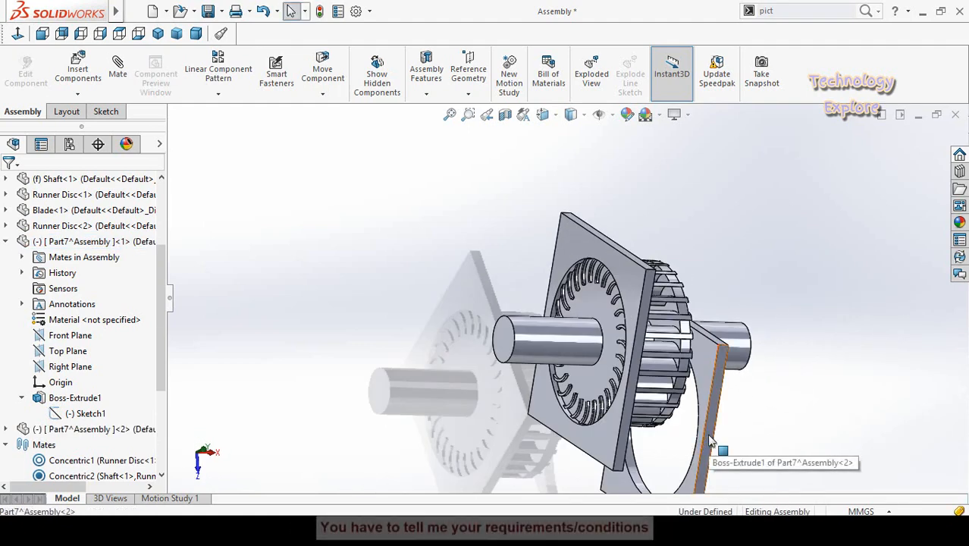
left_click(697, 455)
left_click(622, 464, "ctrl")
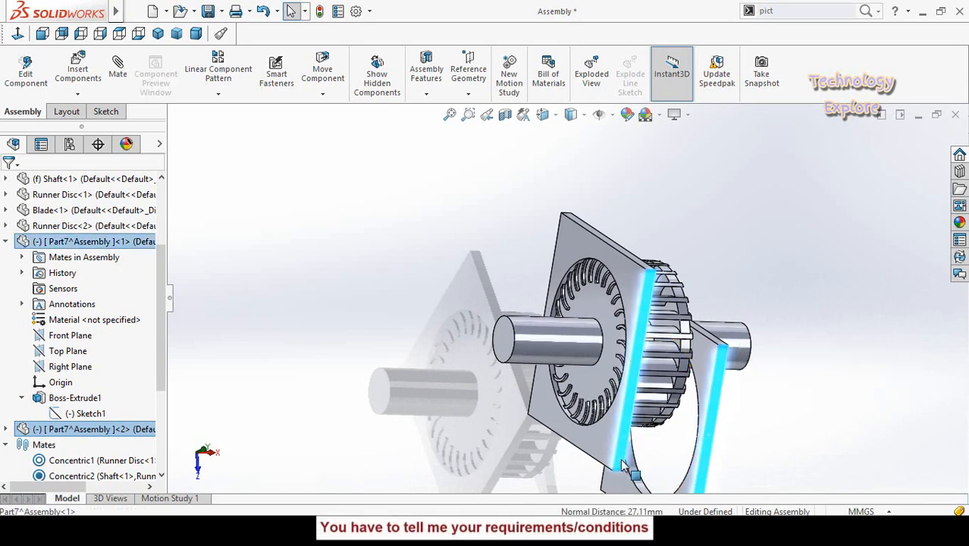
left_click(664, 449)
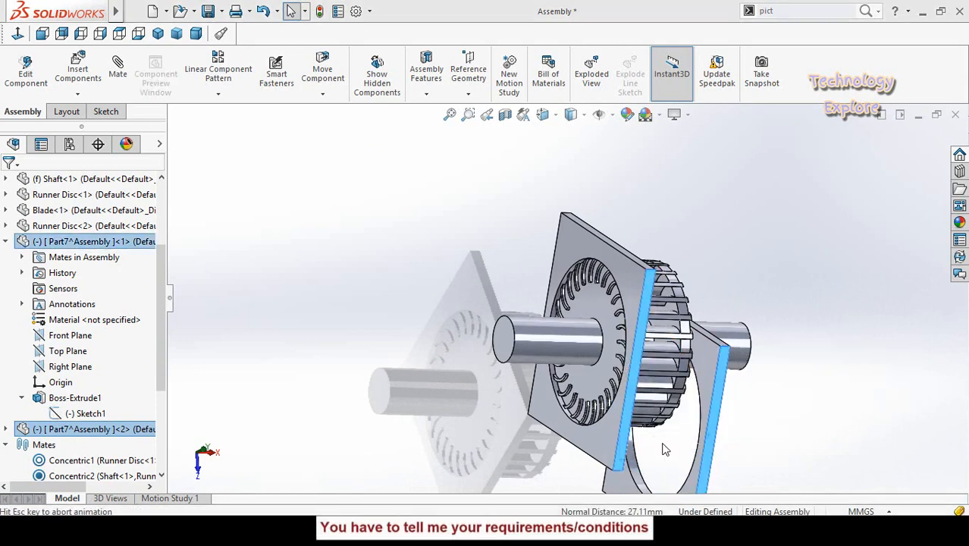
left_click(805, 404)
Step: Add a concentric mate between the copied plate's circular opening and the shaft
middle_click_drag(721, 418, 767, 478)
left_click(746, 458)
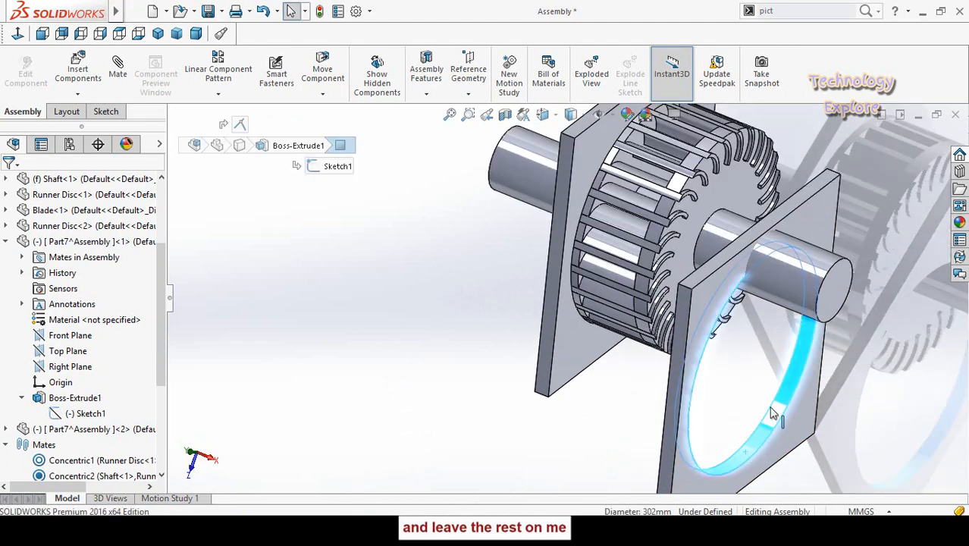
left_click(782, 291, "ctrl")
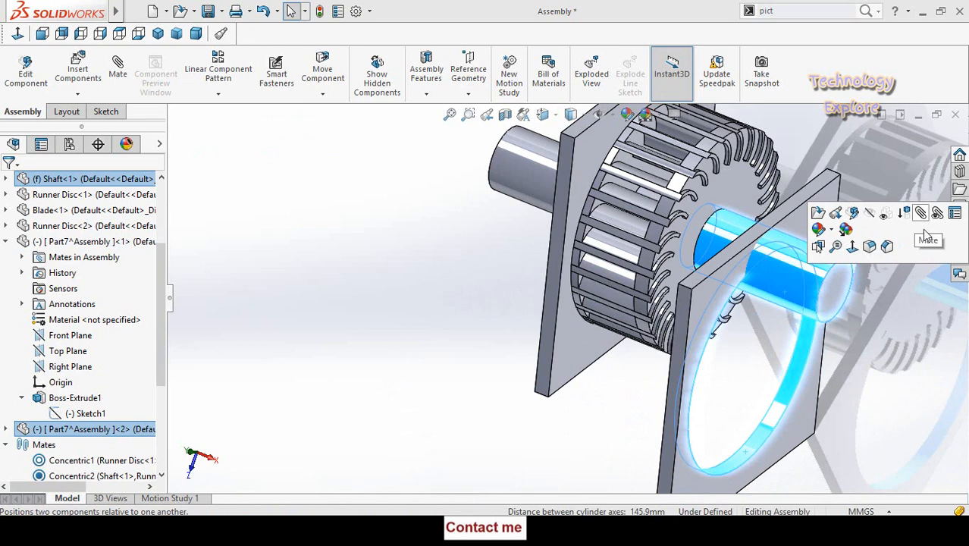
left_click(910, 360)
left_click(804, 280)
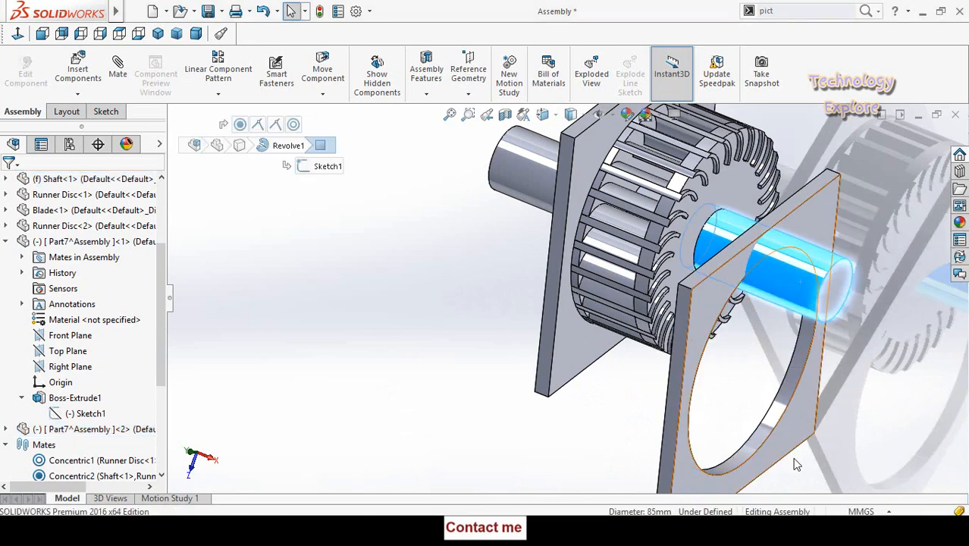
left_click(758, 447, "ctrl")
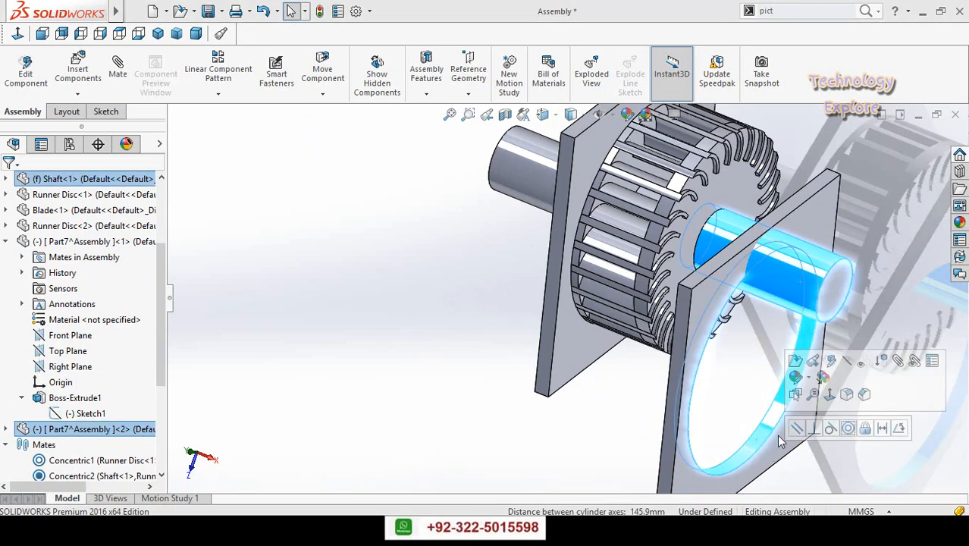
left_click(847, 428)
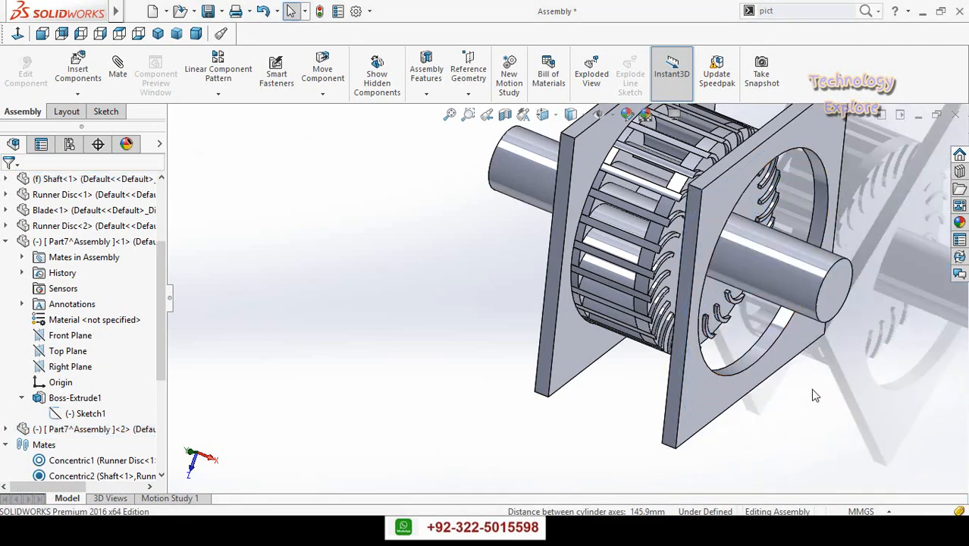
Step: Add a 10 mm distance mate between the copied plate's outer face and the second runner disc's flat face
middle_click_drag(771, 434, 673, 421)
left_click(673, 417)
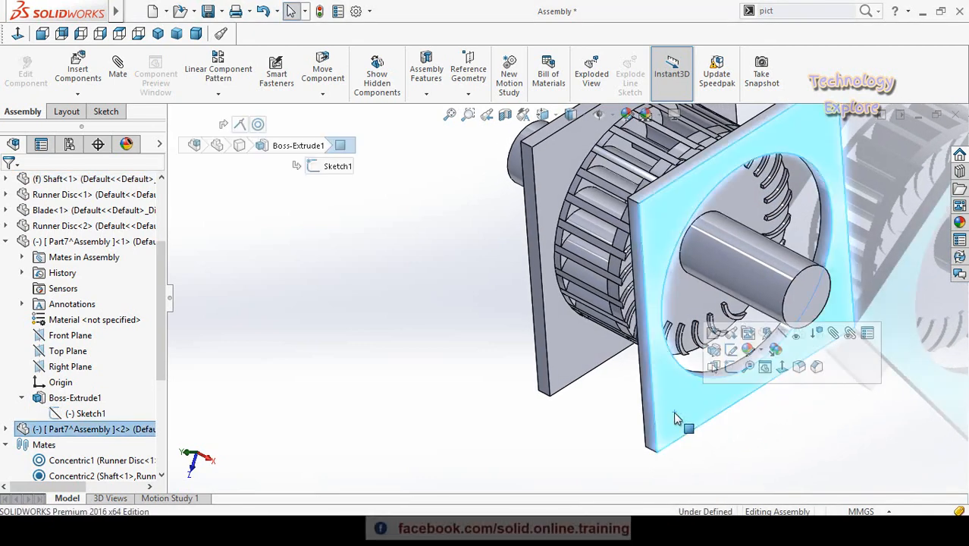
left_click(691, 310, "ctrl")
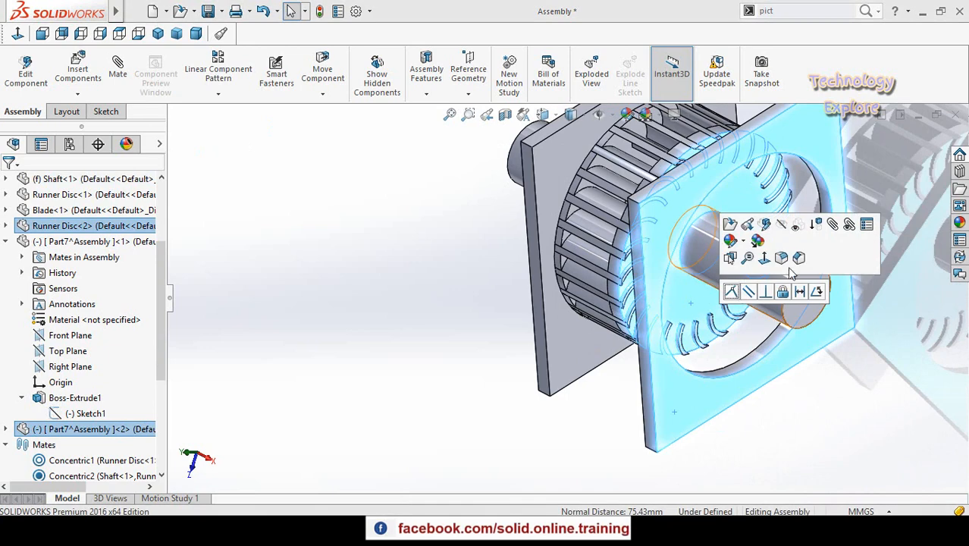
left_click(800, 292)
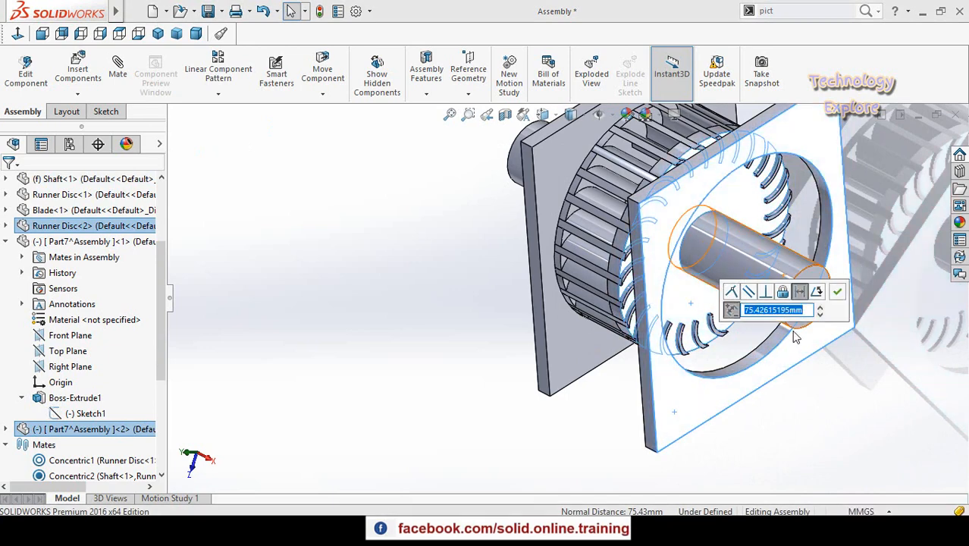
type("10")
key("Return")
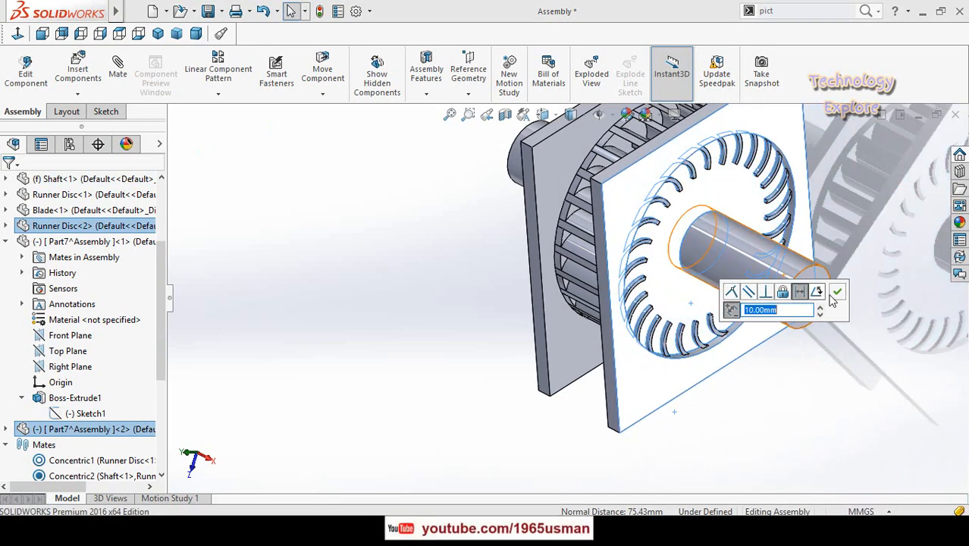
left_click(838, 292)
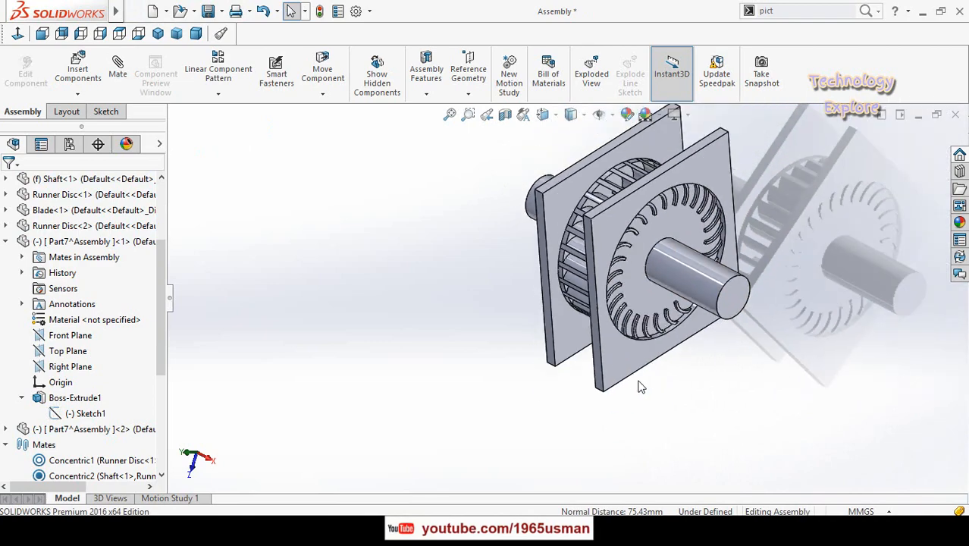
Step: Edit the first plate's extrusion sketch in context, set the rectangle's width to 400 mm, and return to the assembly
middle_click_drag(566, 335, 699, 363)
left_click(700, 364)
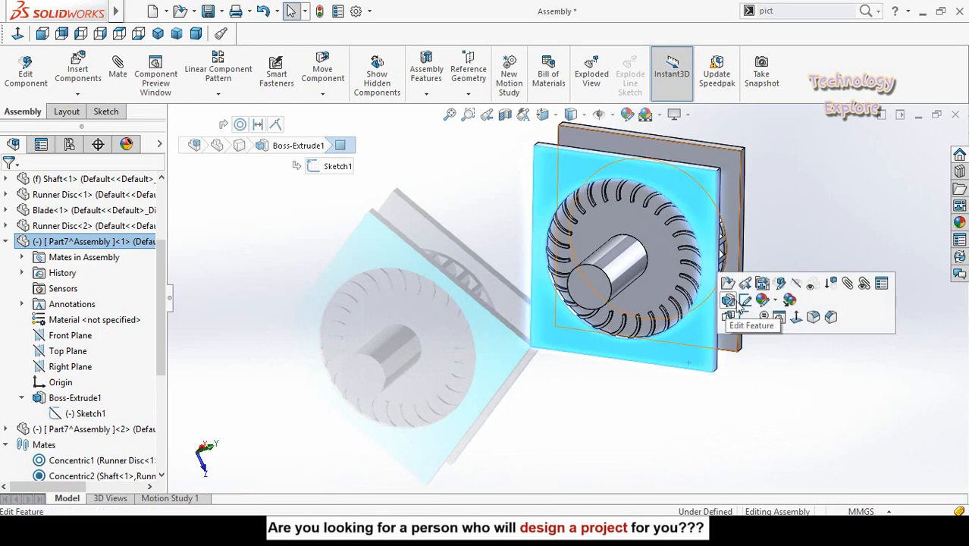
left_click(780, 283)
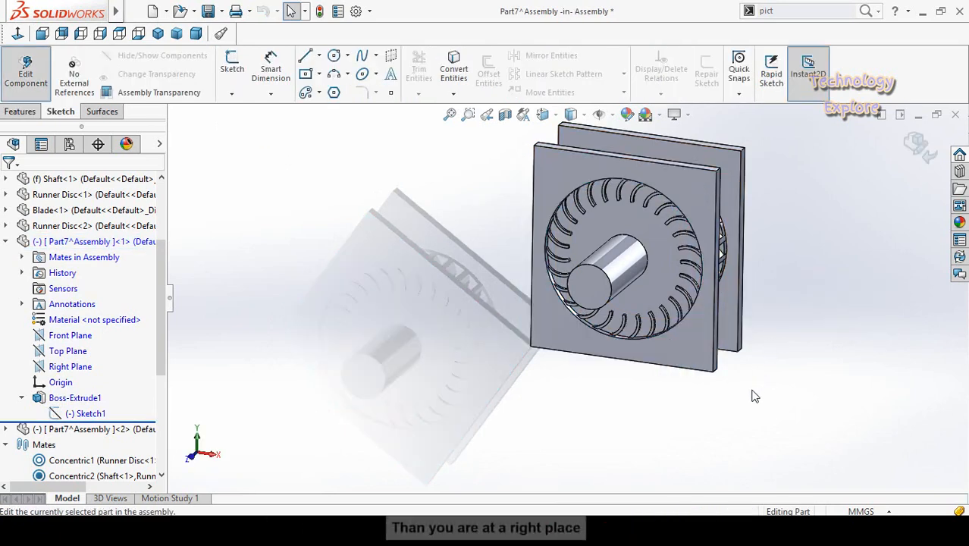
left_click(110, 413)
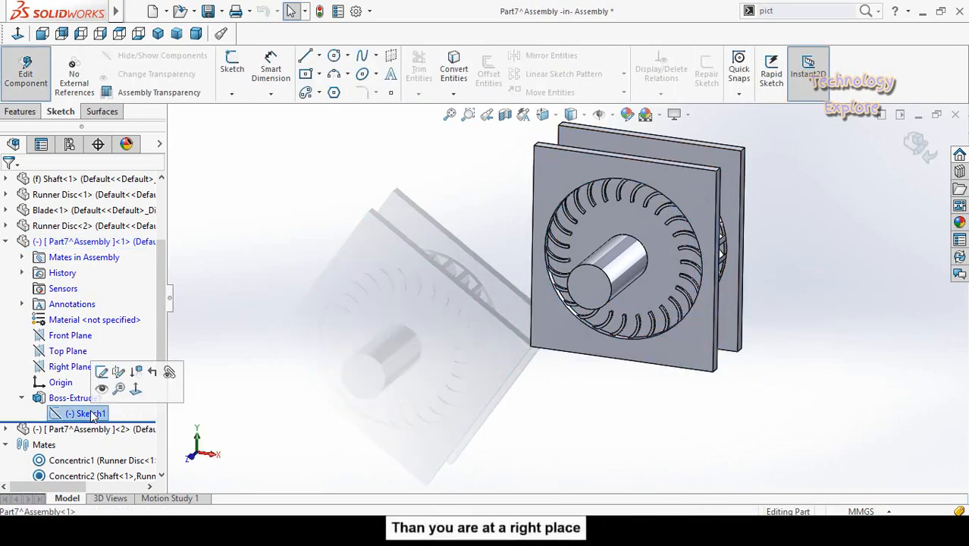
left_click(103, 371)
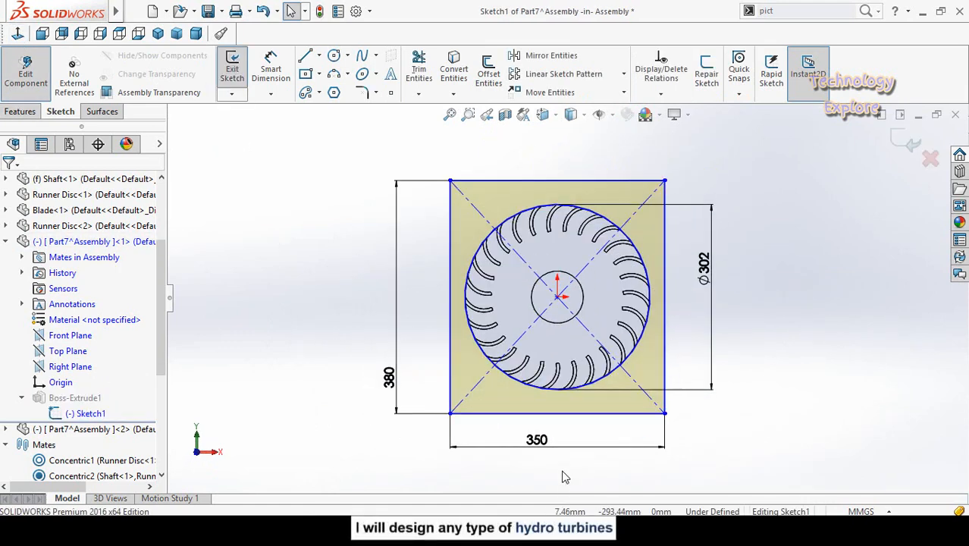
scroll(561, 476, "down", 3)
scroll(540, 438, "up", 3)
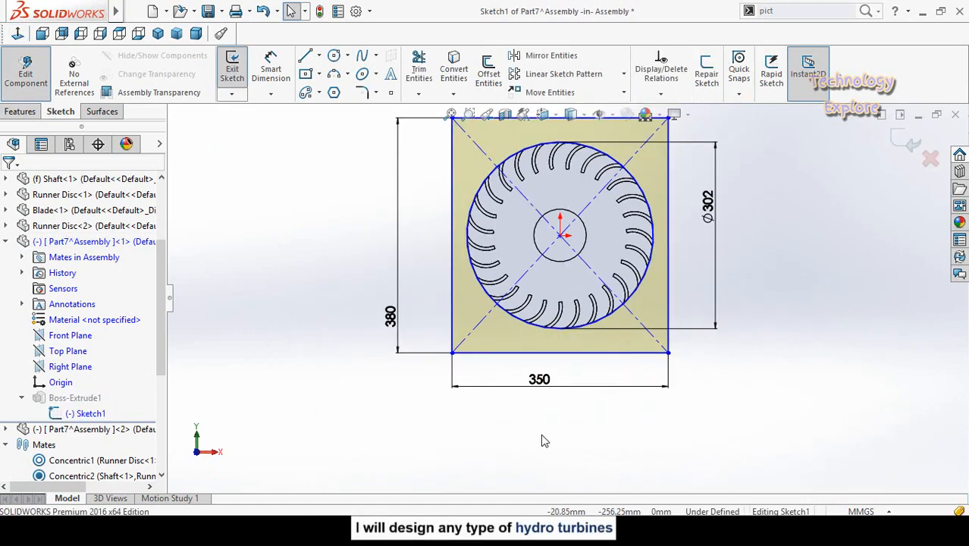
left_click(541, 392)
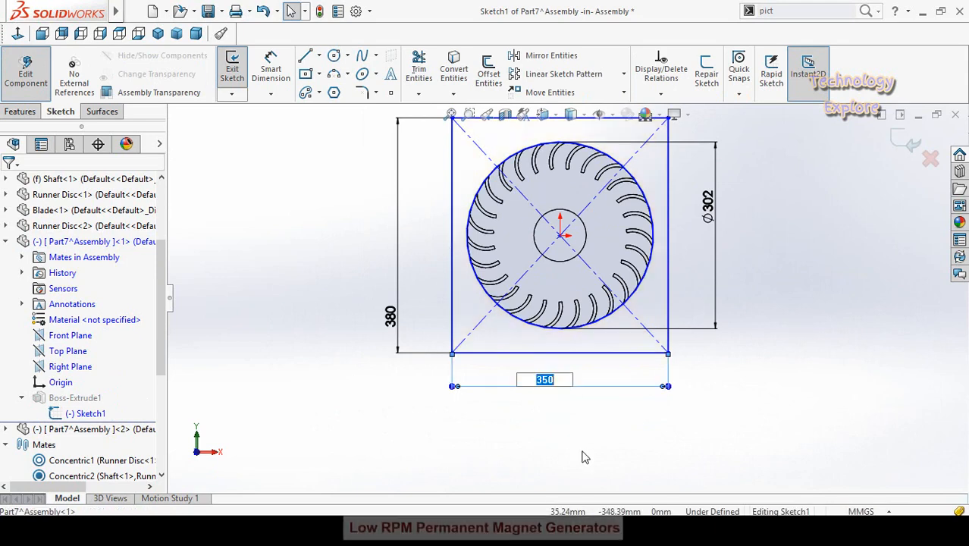
key("Return")
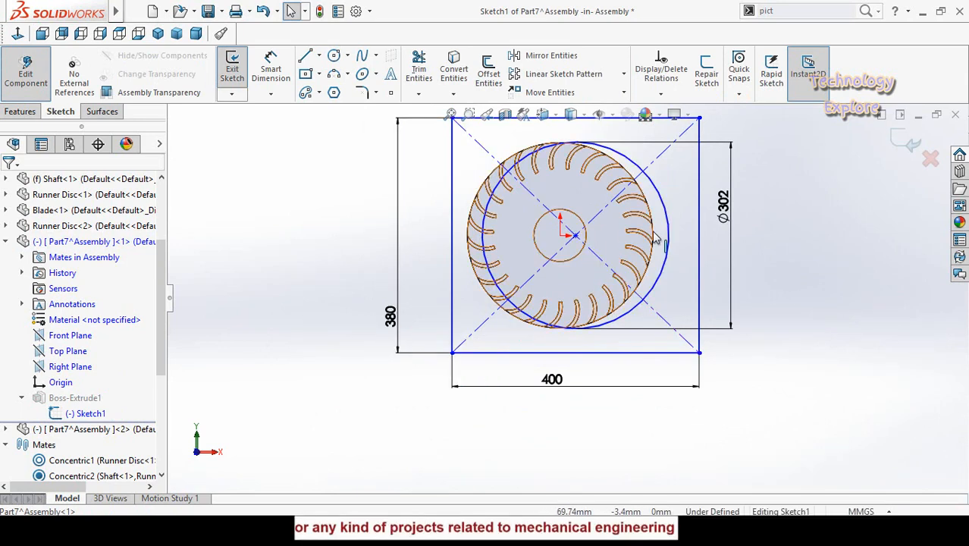
left_click(902, 146)
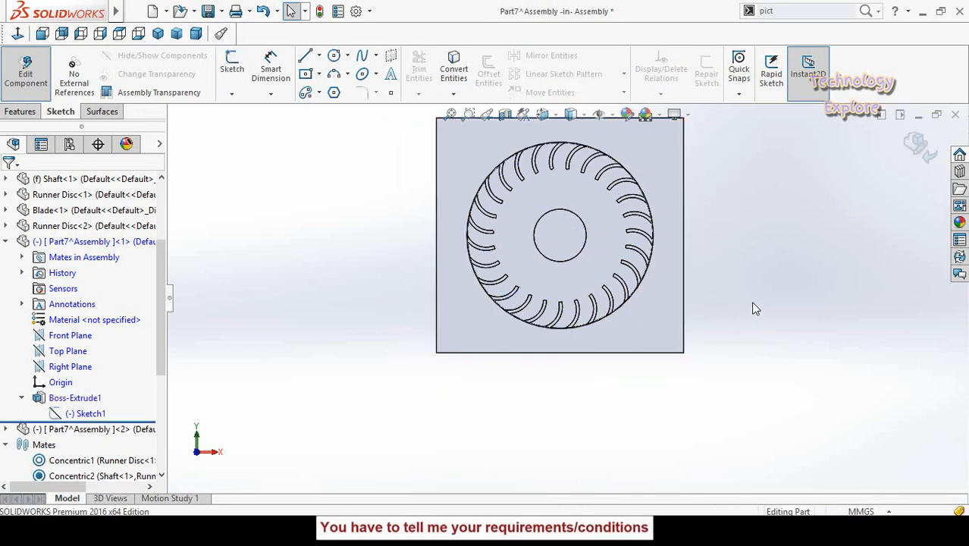
left_click(914, 145)
middle_click_drag(767, 334, 671, 380)
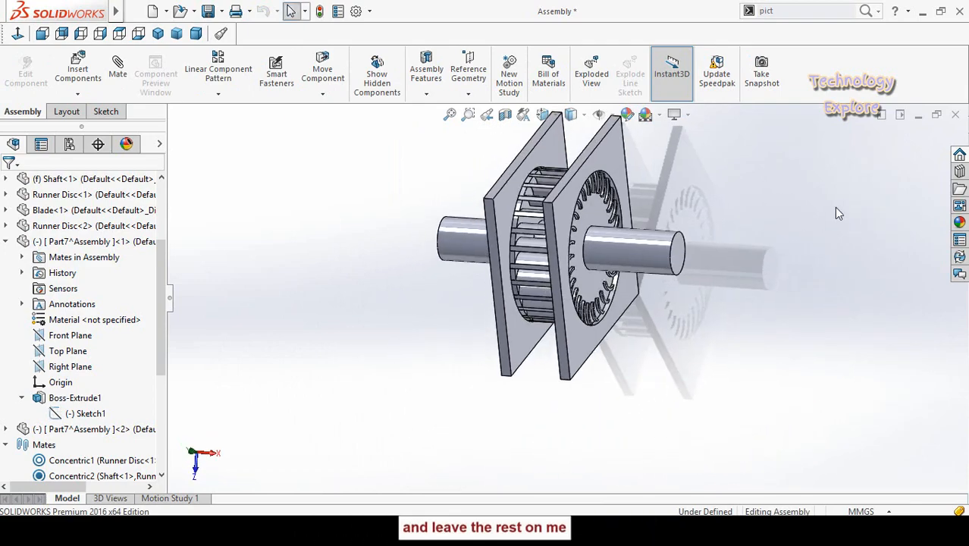
mouse_move(404, 230)
middle_mouse_down()
mouse_move(372, 199)
mouse_move(387, 239)
middle_mouse_up()
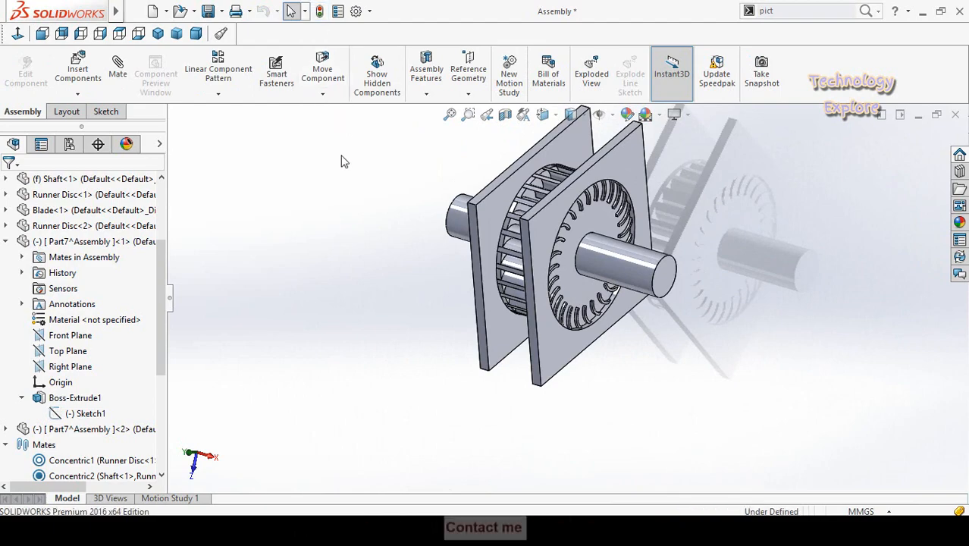
middle_click_drag(356, 215, 690, 190)
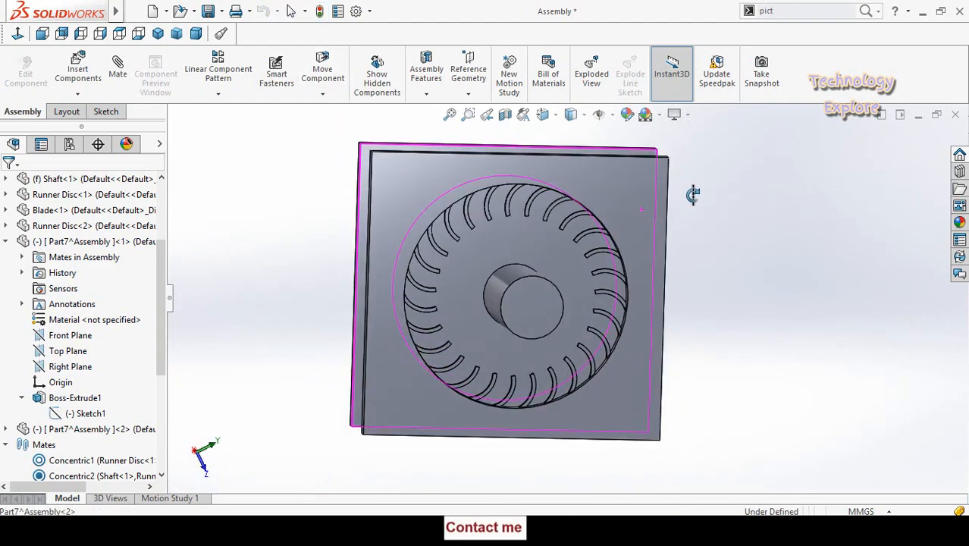
middle_click_drag(632, 210, 506, 224)
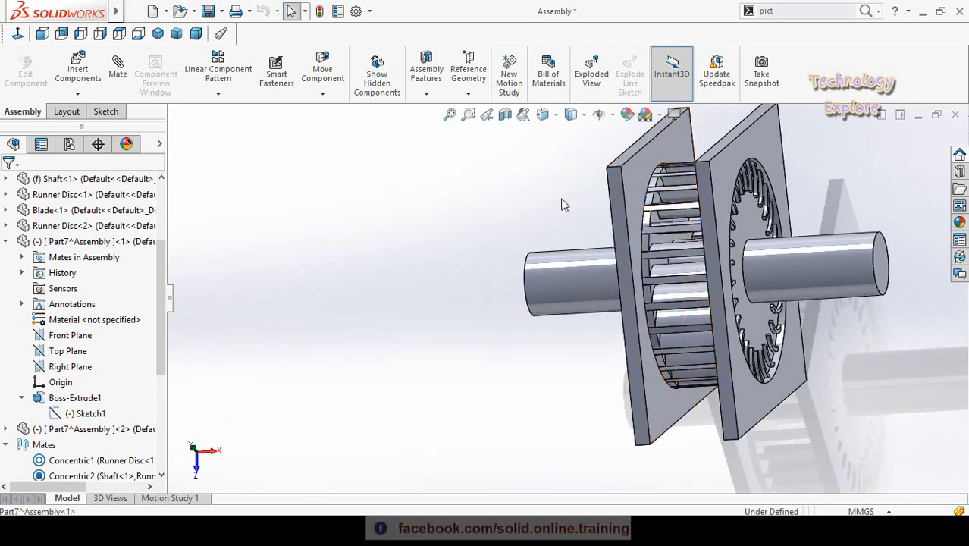
middle_click_drag(566, 204, 489, 185)
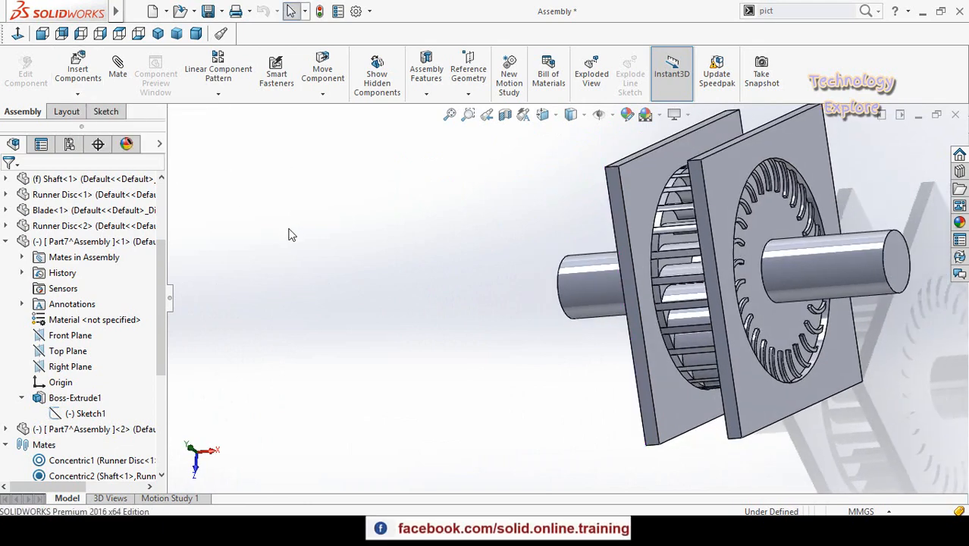
Step: Hide the first side plate to expose the runner and the other plate's inner face
middle_click_drag(566, 216, 613, 202)
left_click(598, 190)
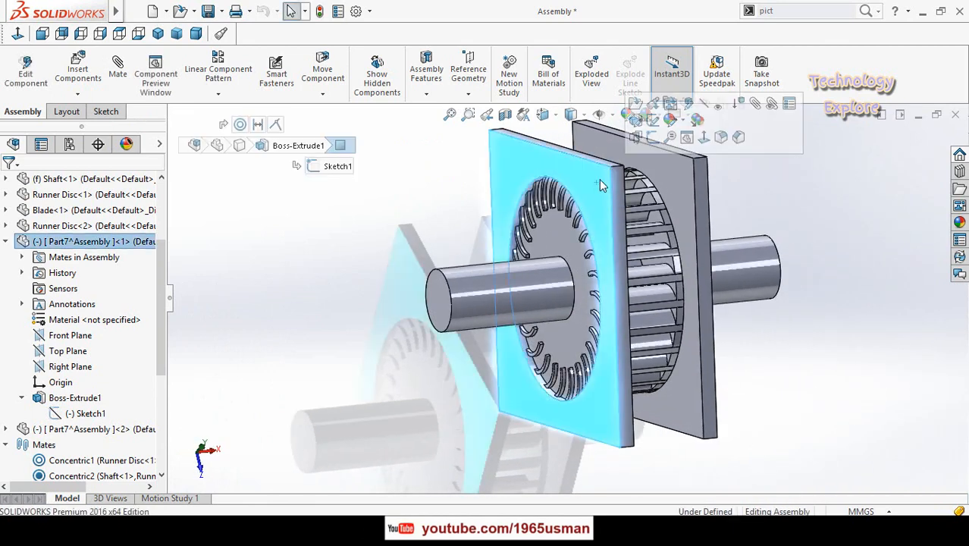
left_click(708, 108)
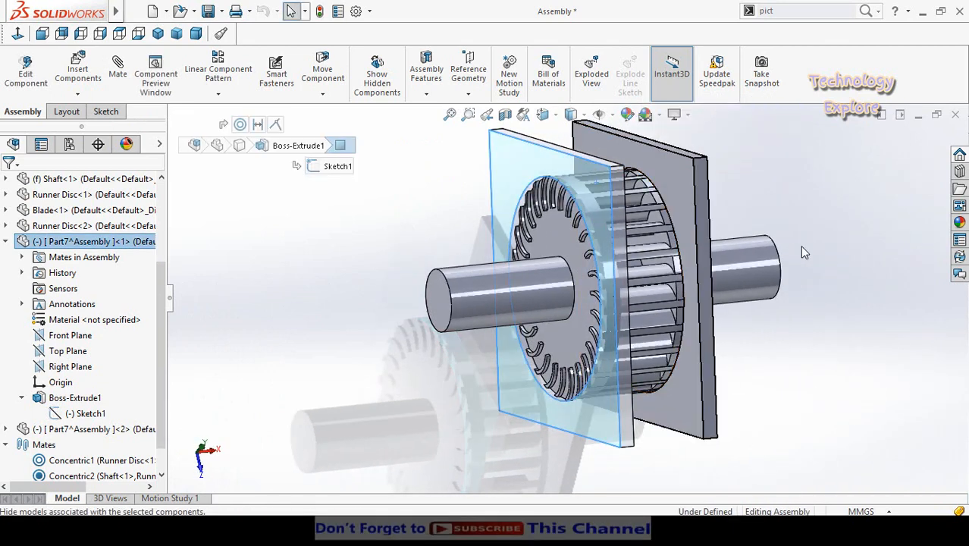
middle_click_drag(843, 351, 852, 356)
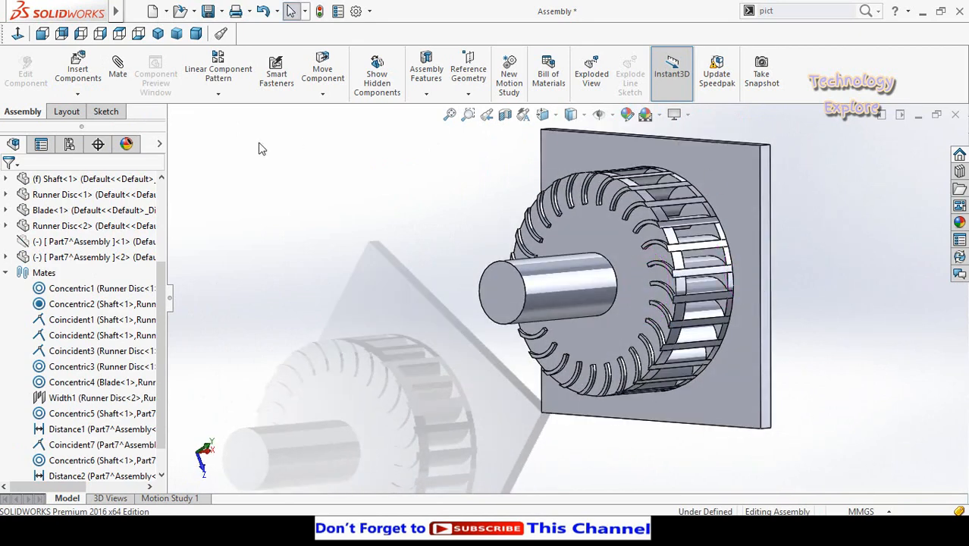
Step: Insert a new part on the remaining side plate's inner face and view its sketch plane straight on
left_click(76, 96)
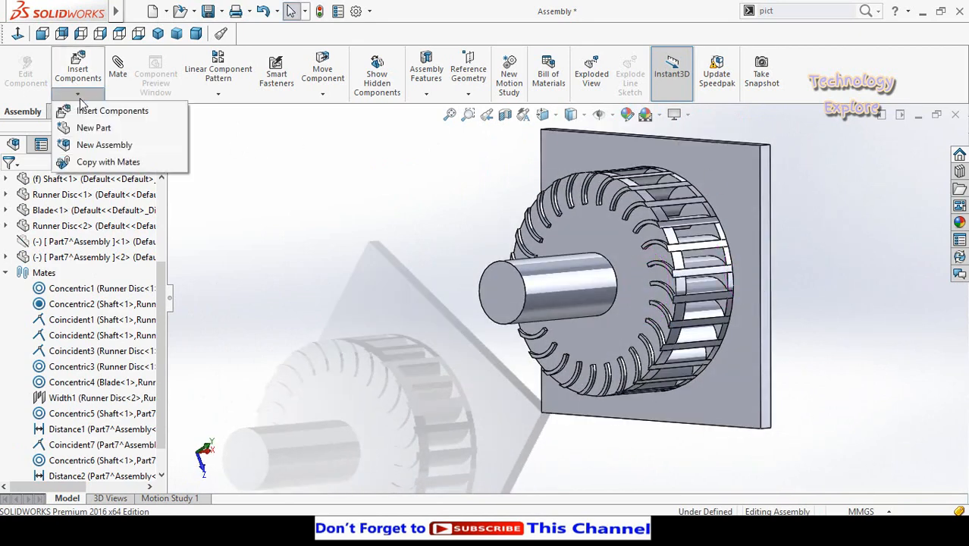
left_click(93, 127)
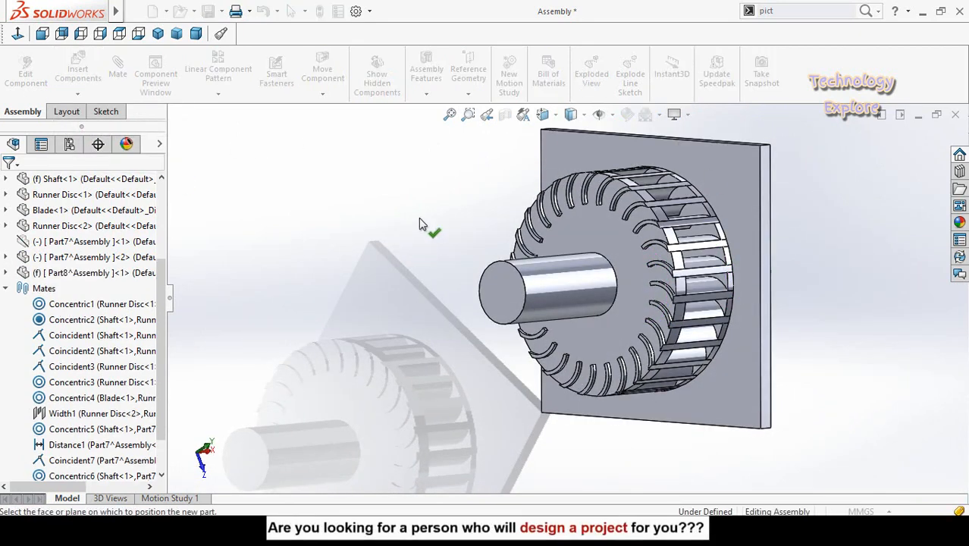
left_click(719, 170)
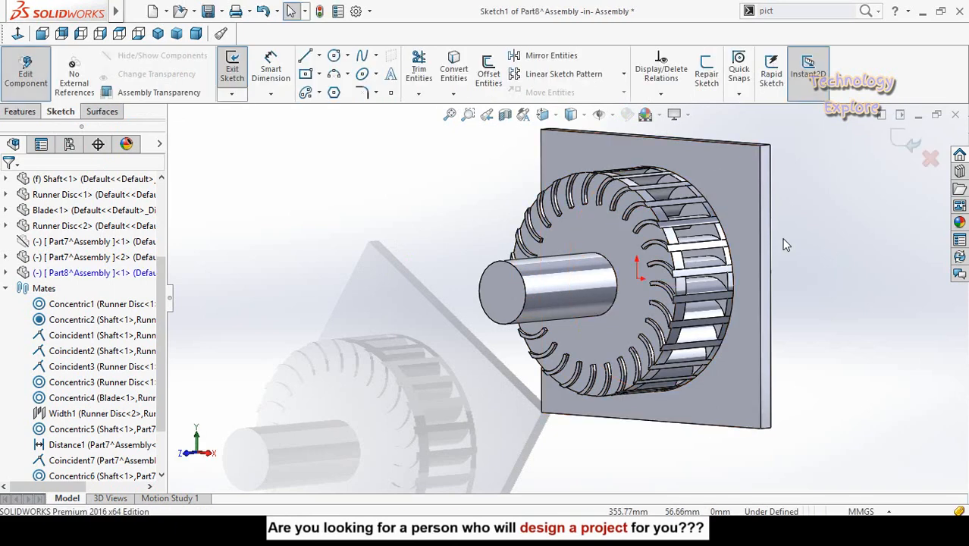
left_click(21, 33)
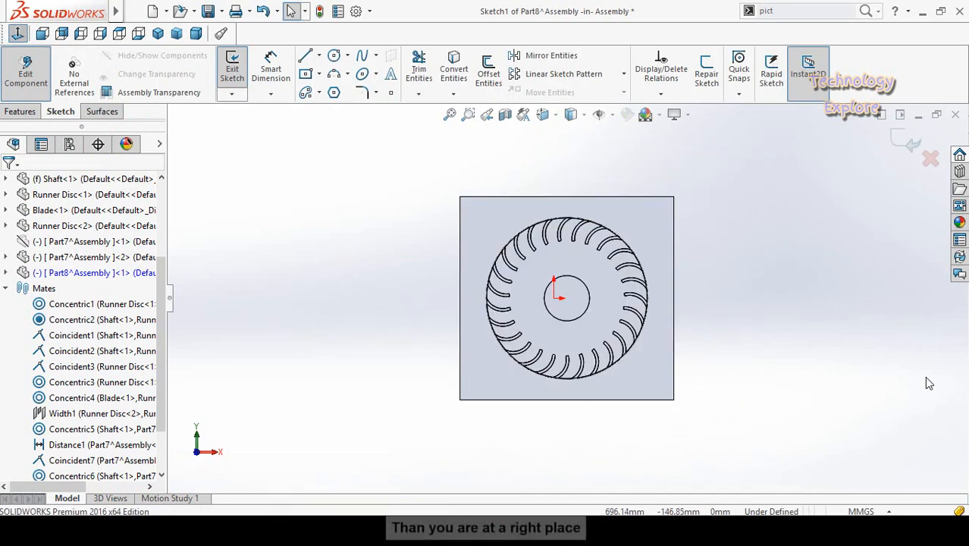
Step: Sketch a three-point arc with a radius of about 136 mm just outside the runner's upper-right rim
scroll(679, 249, "down", 2)
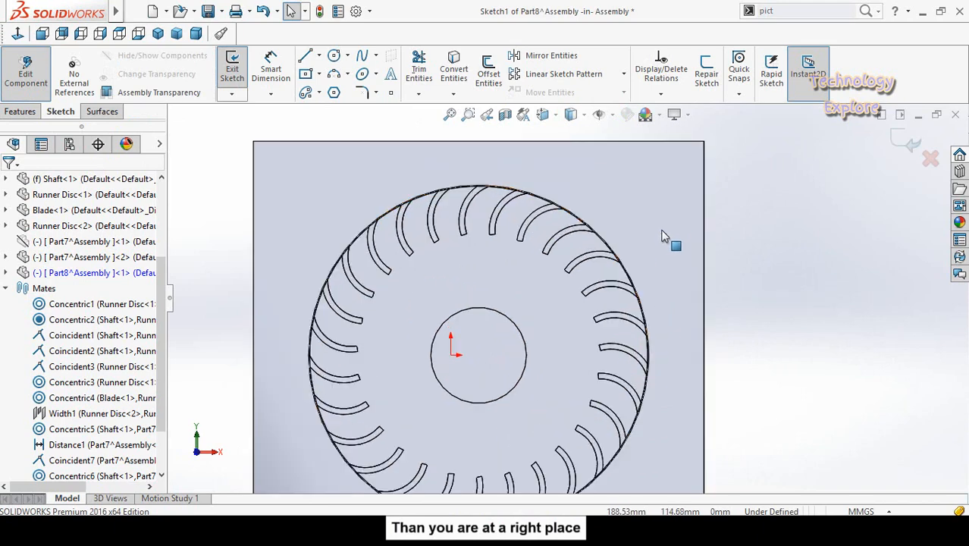
scroll(643, 270, "down", 1)
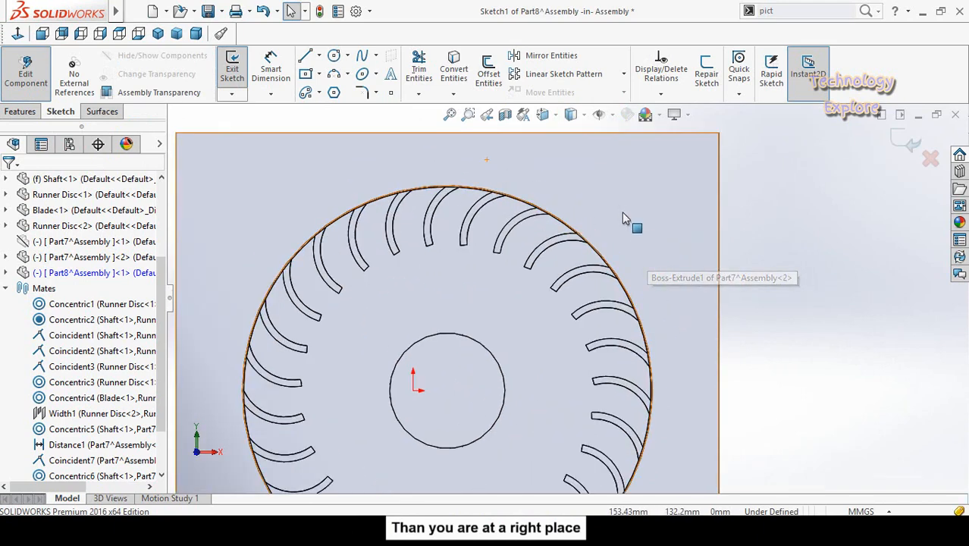
scroll(641, 266, "up", 1)
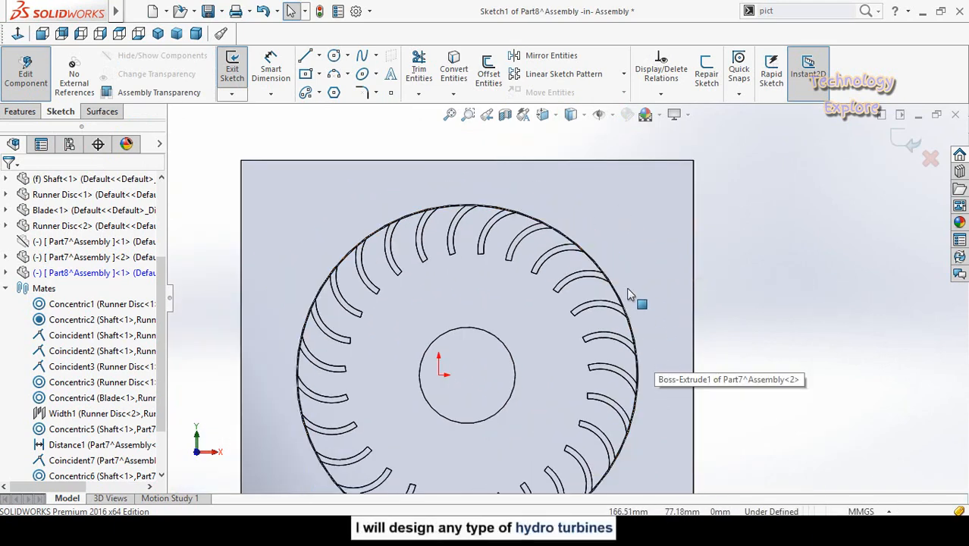
scroll(628, 286, "down", 1)
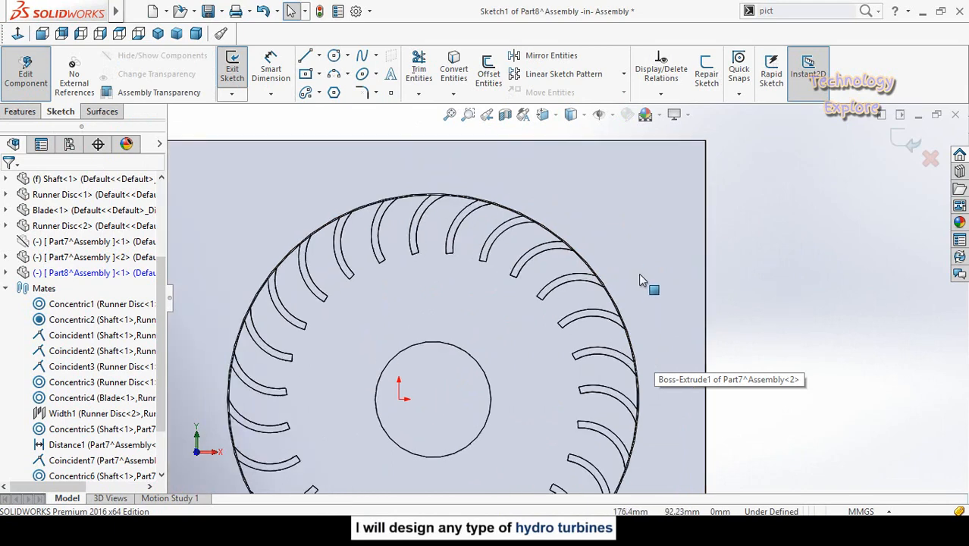
left_click(334, 74)
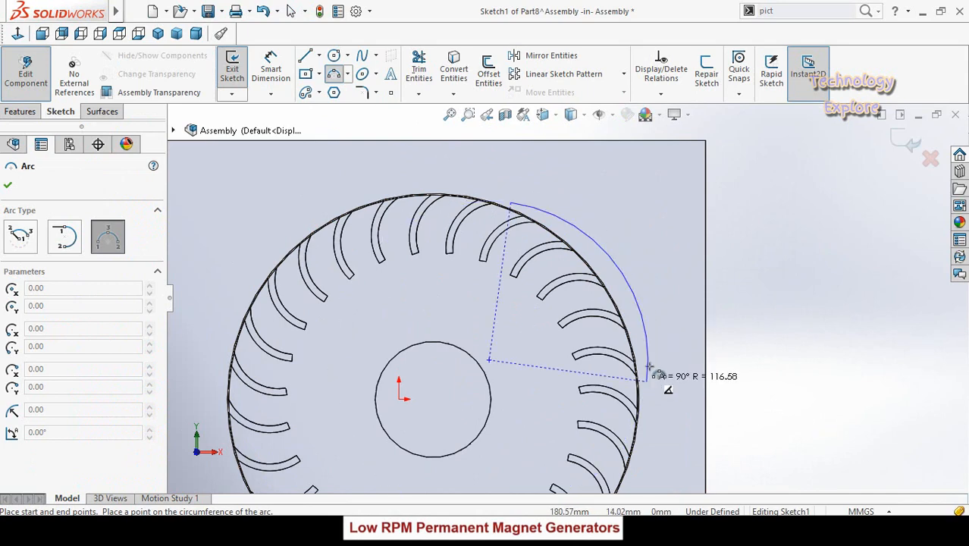
left_click(612, 273)
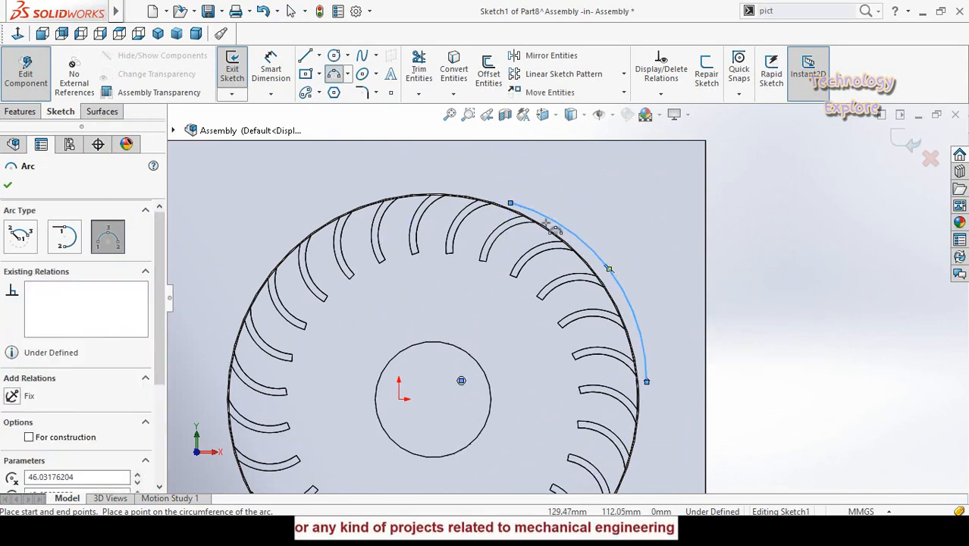
key("Escape")
Step: Close the profile with a horizontal line about 115 mm long from the arc's upper end, a vertical line and a short horizontal line
scroll(517, 186, "up", 2)
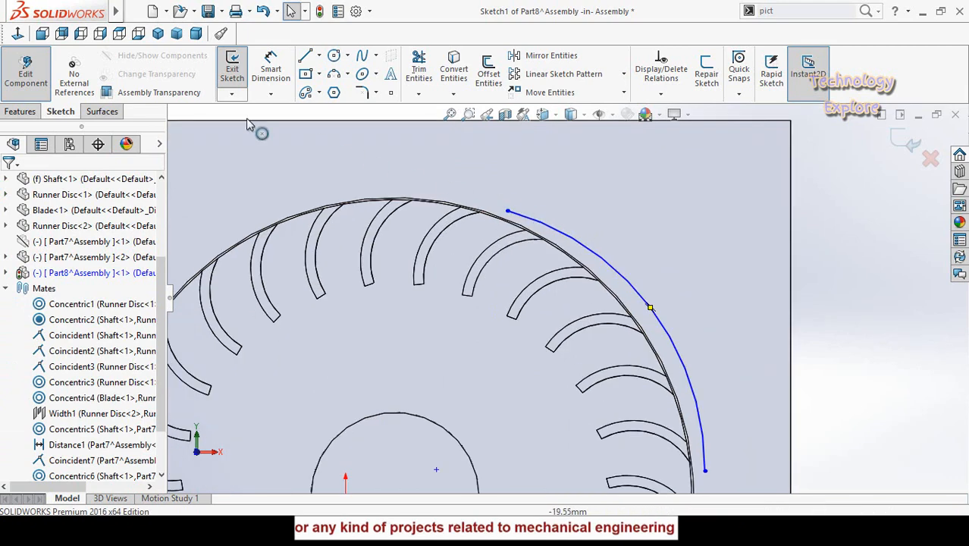
left_click(305, 56)
left_click(508, 211)
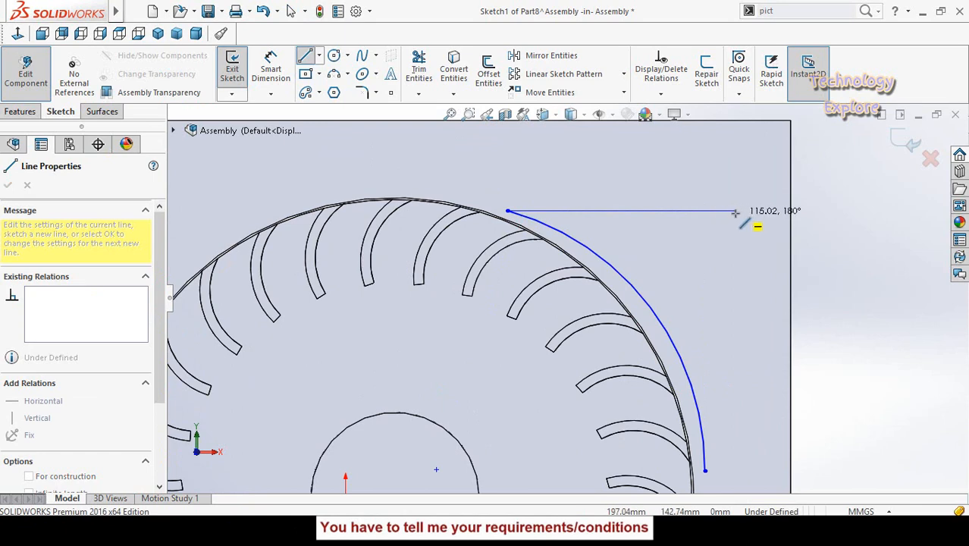
left_click(741, 211)
key("z")
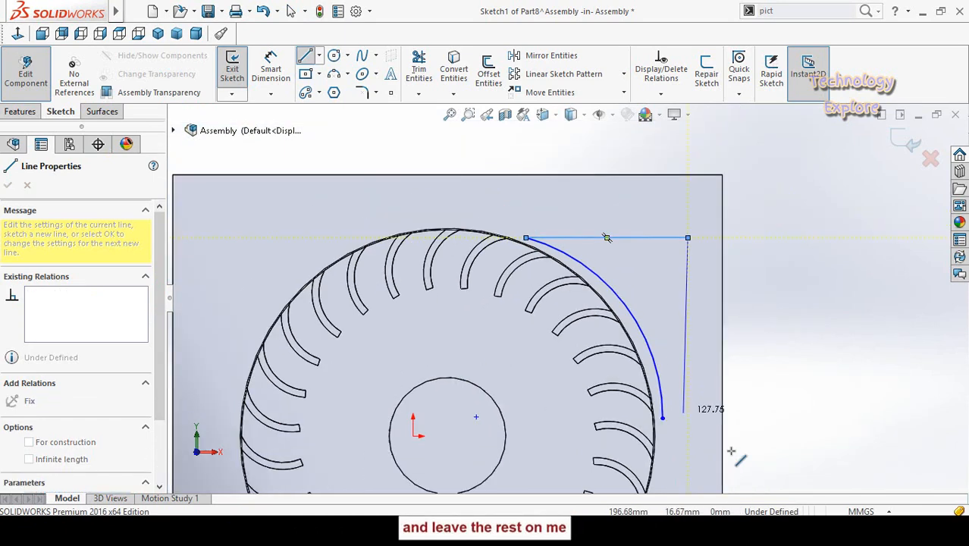
left_click(688, 416)
key("Escape")
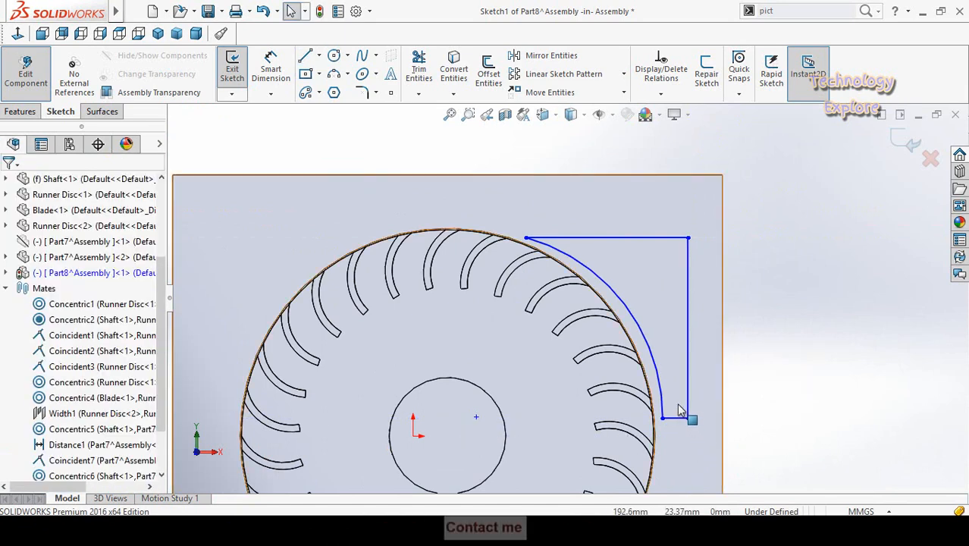
Step: Make the sketched arc concentric with the side plate's circular opening edge
scroll(680, 411, "down", 2)
scroll(644, 387, "up", 1)
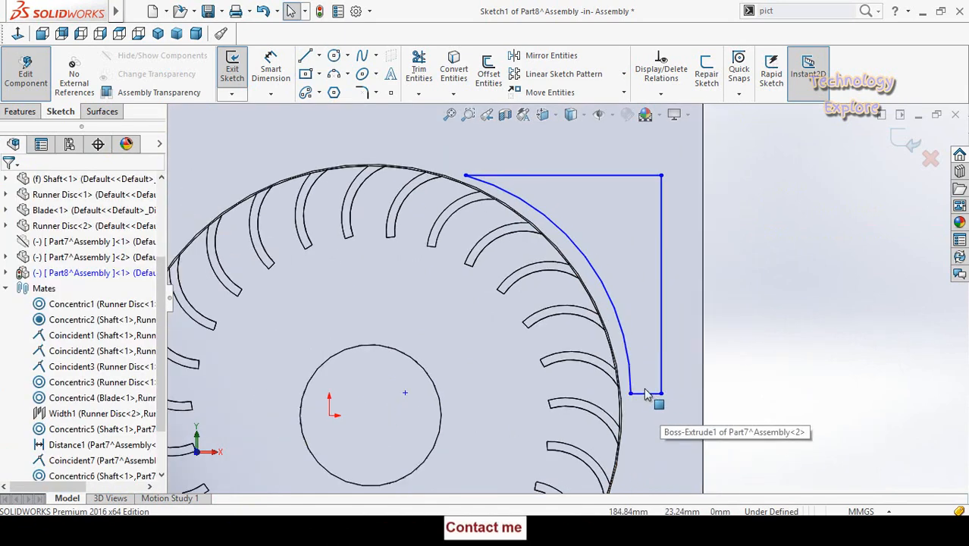
left_click(595, 272)
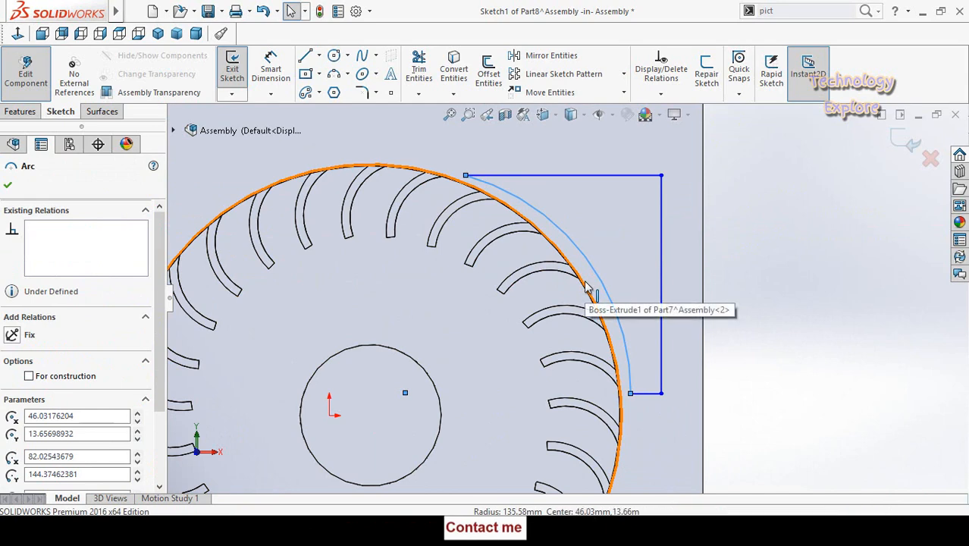
left_click(586, 288, "ctrl")
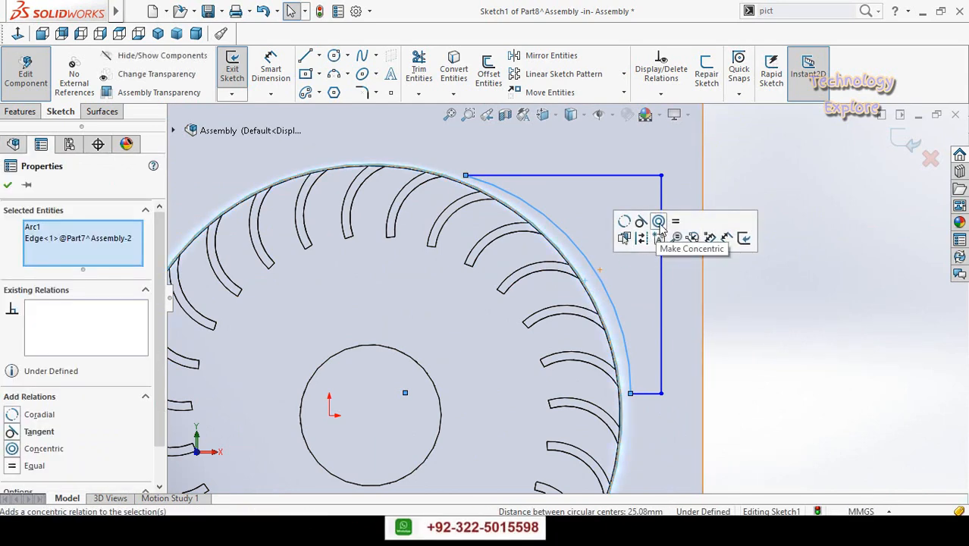
left_click(658, 226)
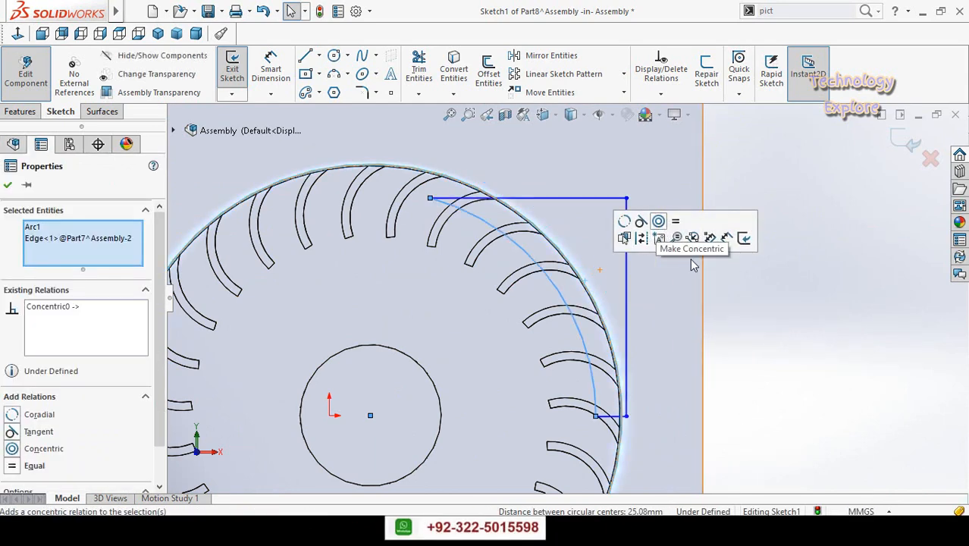
left_click(798, 357)
Step: Reshape the profile so its arc sits just outside the plate opening and its vertical side lies clear of the arc
left_click_drag(565, 300, 542, 281)
left_click(800, 348)
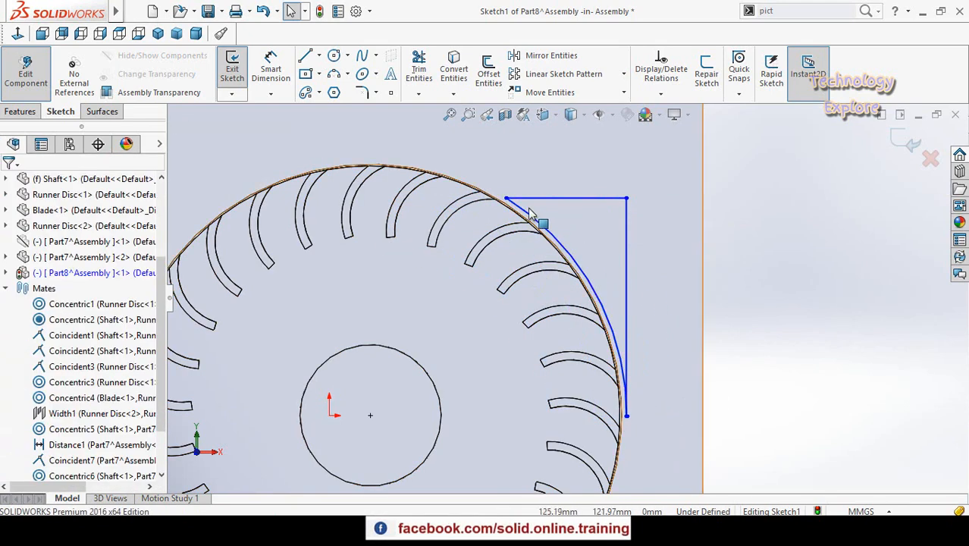
left_click_drag(507, 198, 447, 166)
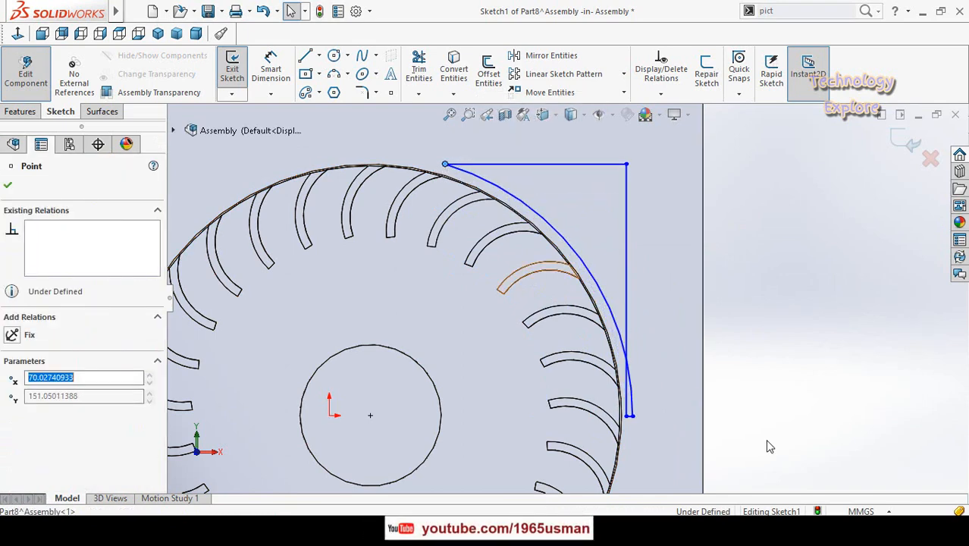
left_click(707, 444)
left_click_drag(628, 416, 659, 417)
left_click(774, 415)
Step: Dimension the gap between the sketched arc and the plate's circular opening edge as 3 mm
key("f")
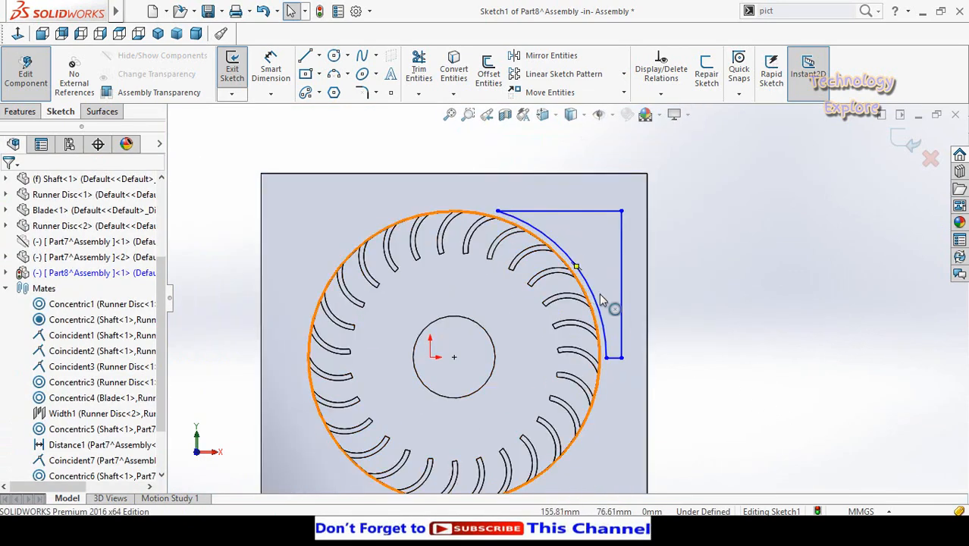
key("d")
scroll(603, 228, "down", 2)
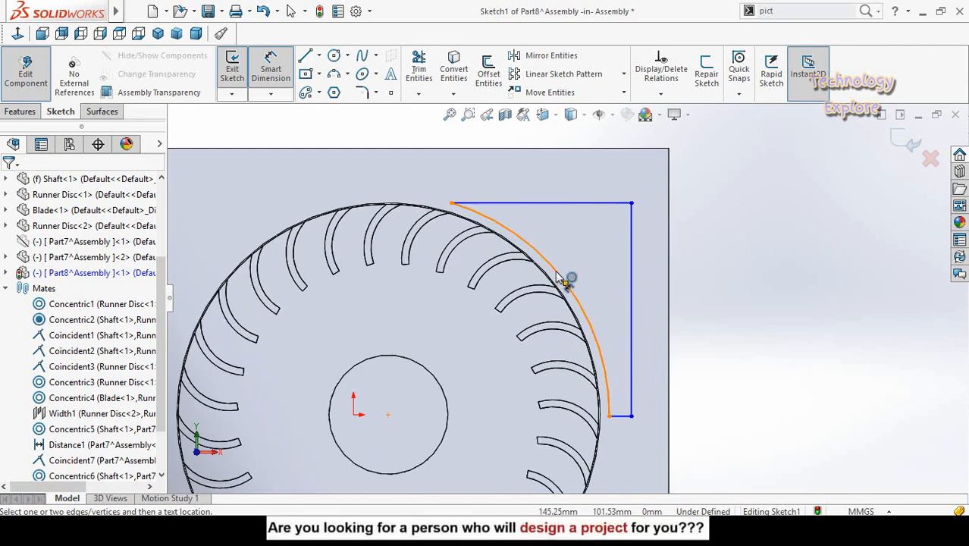
left_click(556, 273)
scroll(550, 281, "down", 3)
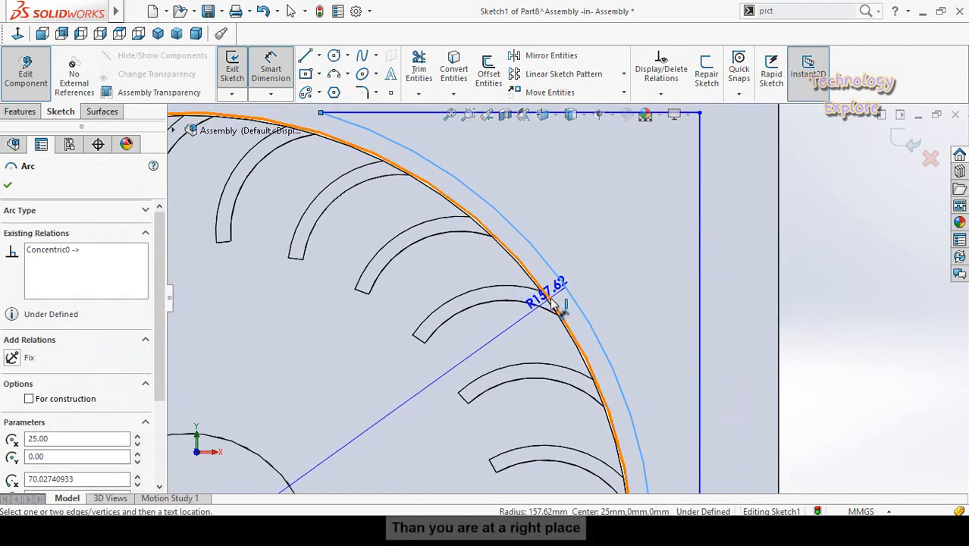
left_click(562, 282)
left_click(616, 260)
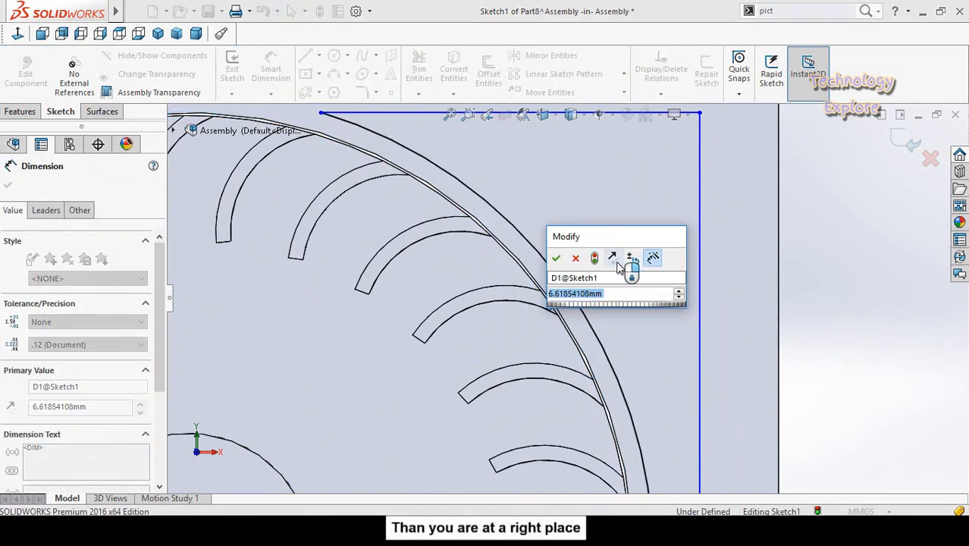
type("3")
key("Return")
scroll(623, 270, "up", 5)
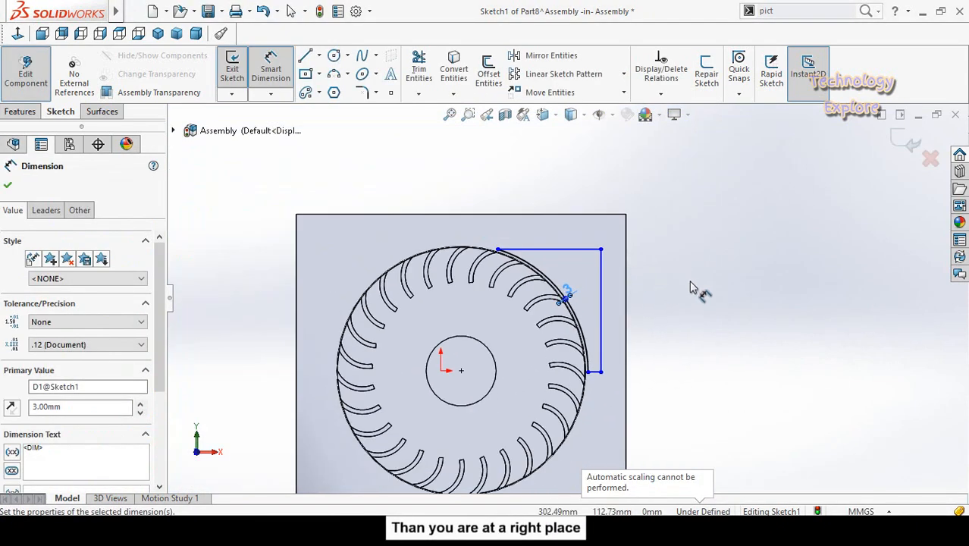
left_click(708, 335)
Step: Add a 1 mm sketch fillet at the profile's sharp upper corner, where the arc meets the long horizontal line
scroll(599, 322, "down", 2)
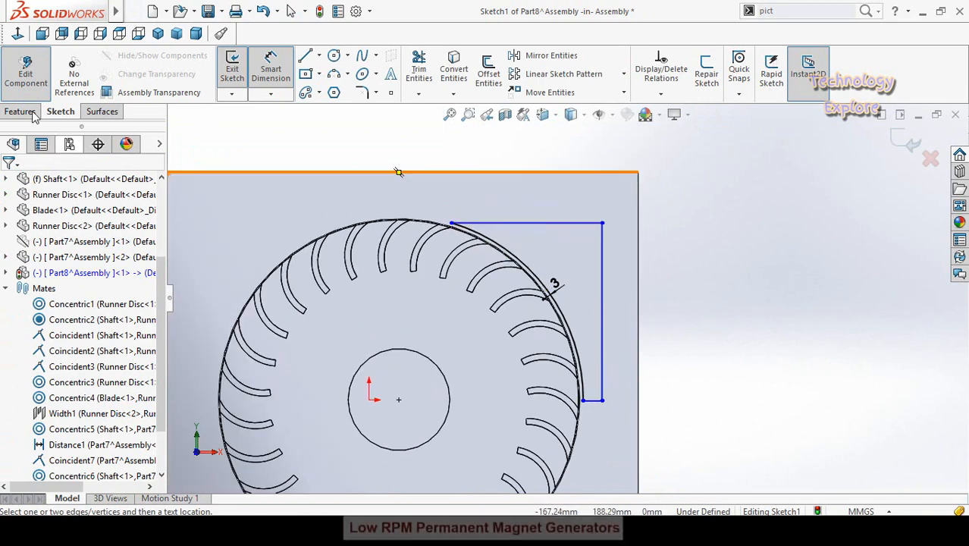
left_click(364, 92)
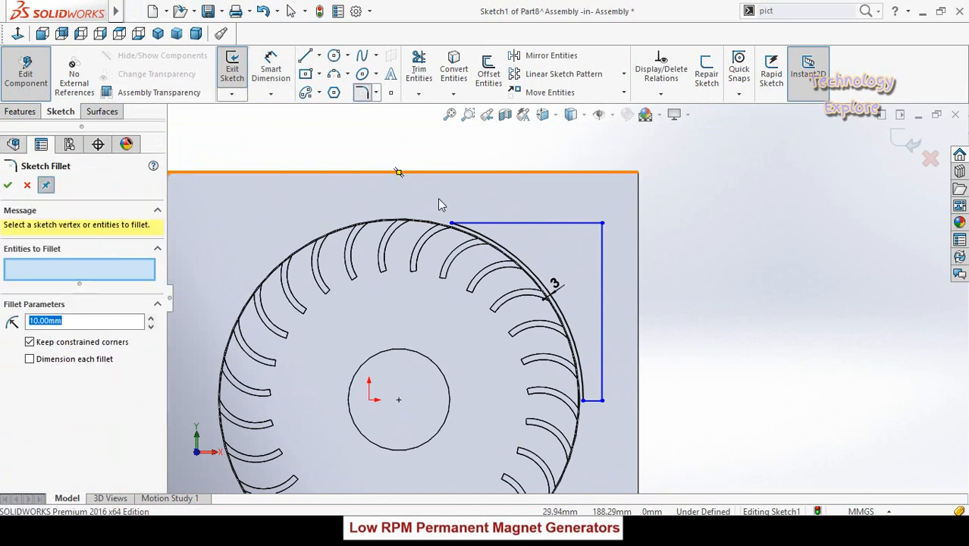
scroll(496, 243, "down", 2)
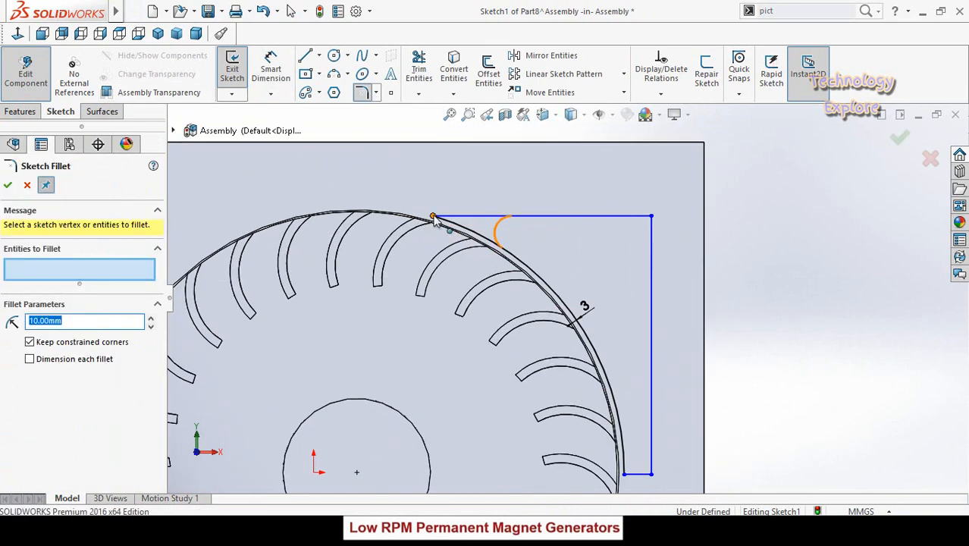
left_click(433, 218)
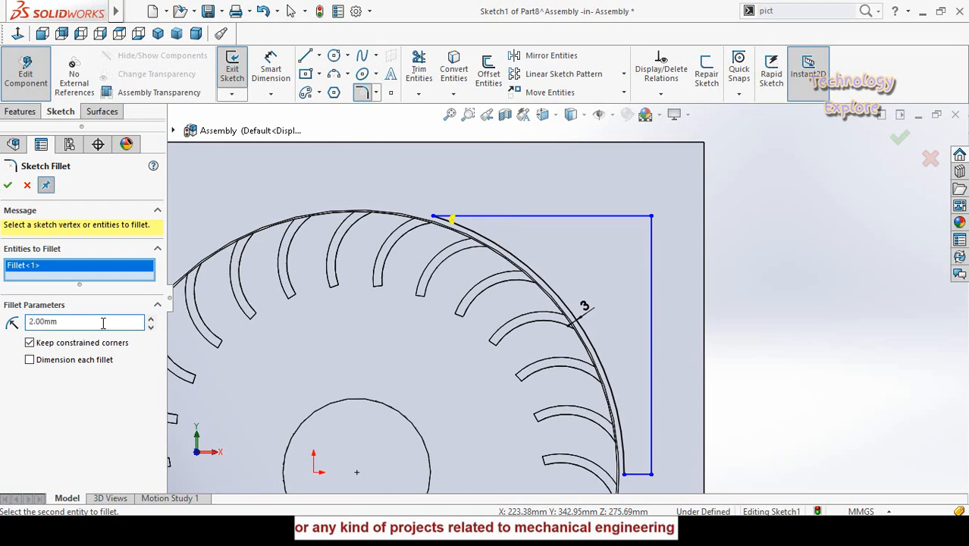
left_click_drag(69, 321, 28, 321)
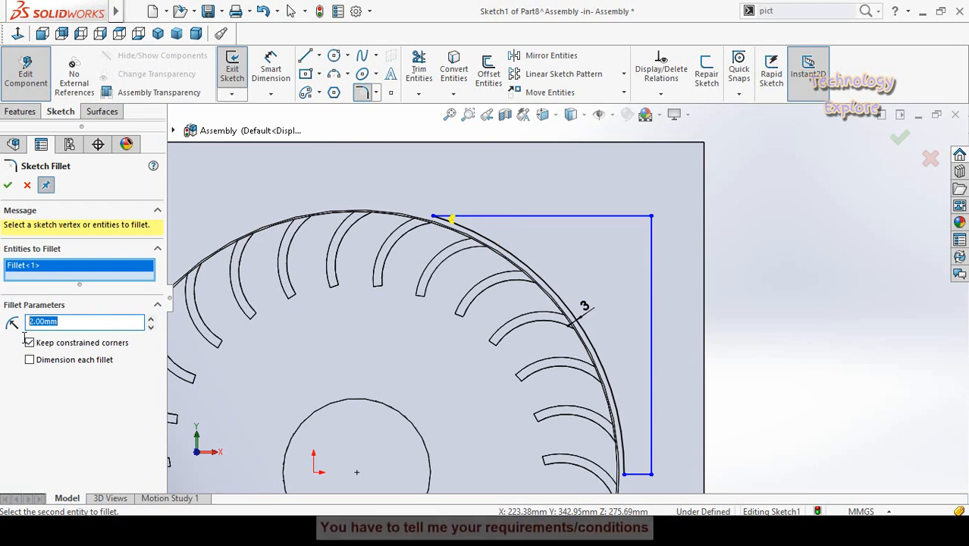
type("1")
key("Return")
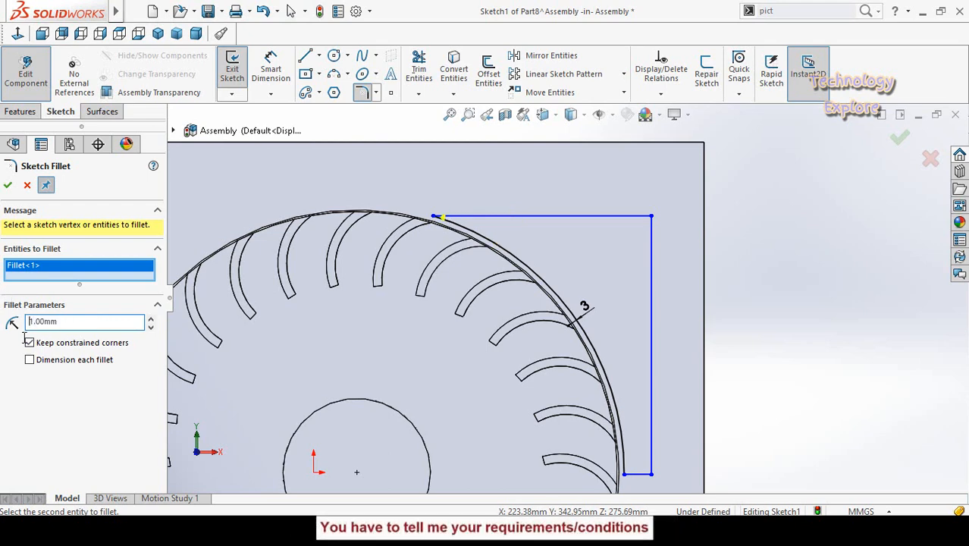
left_click(7, 186)
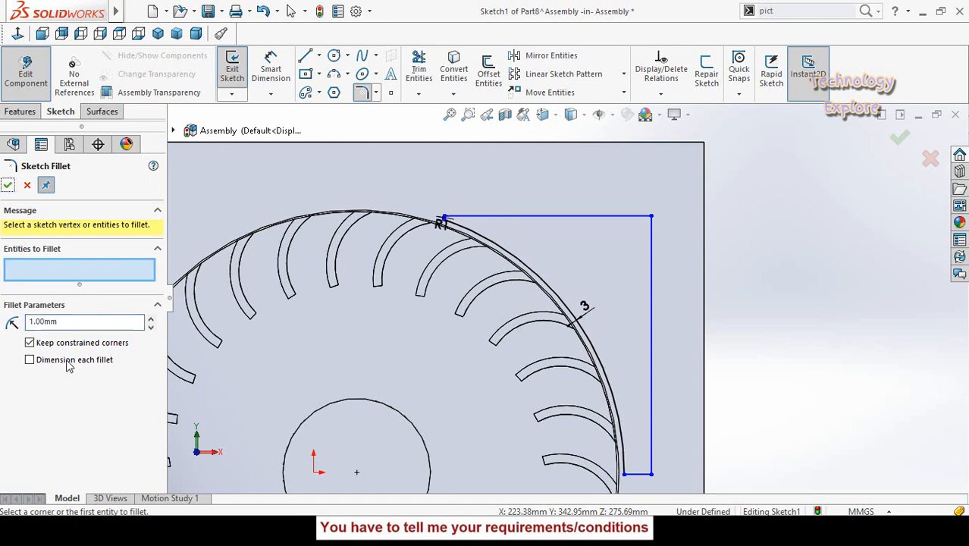
Step: Add a 50 mm sketch fillet at the profile's outer corner, where the long horizontal and vertical lines meet
left_click(652, 218)
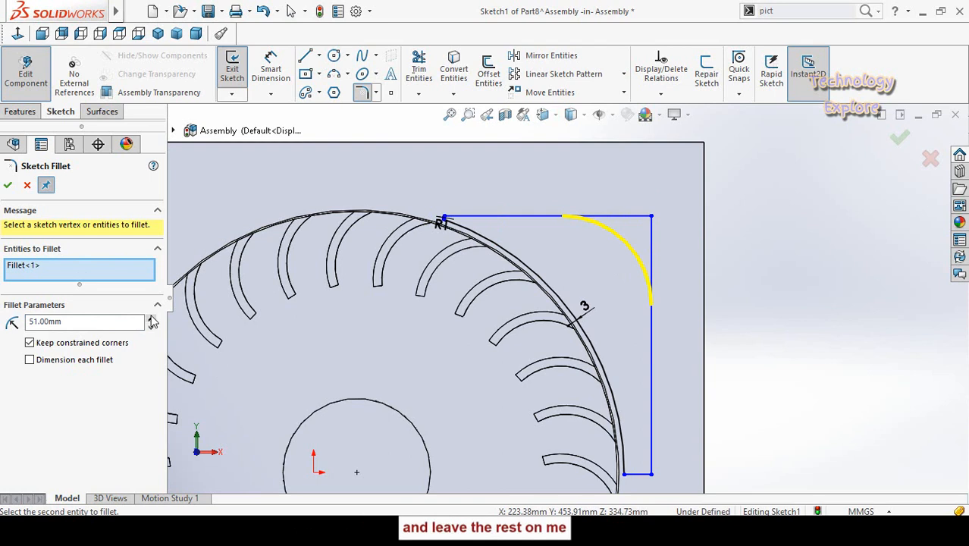
double_click(117, 321)
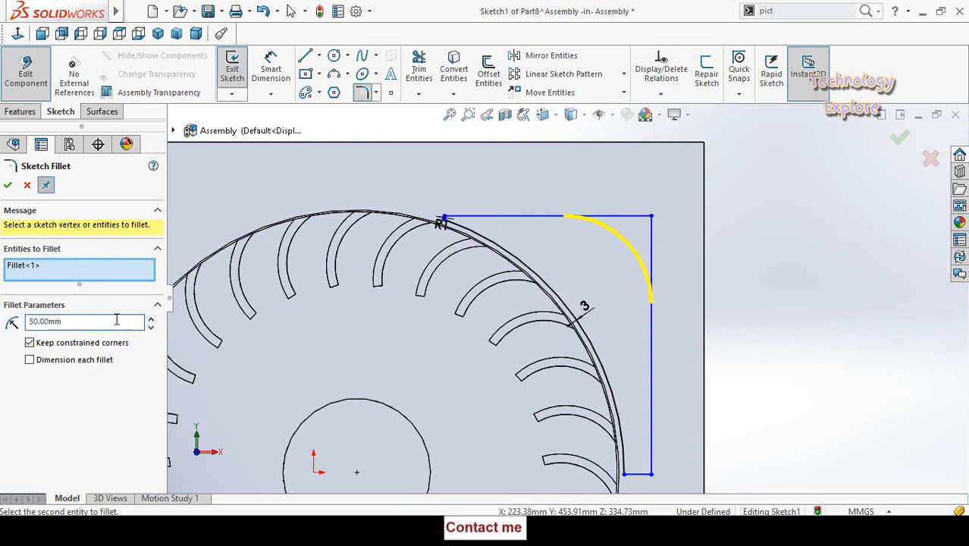
left_click(8, 186)
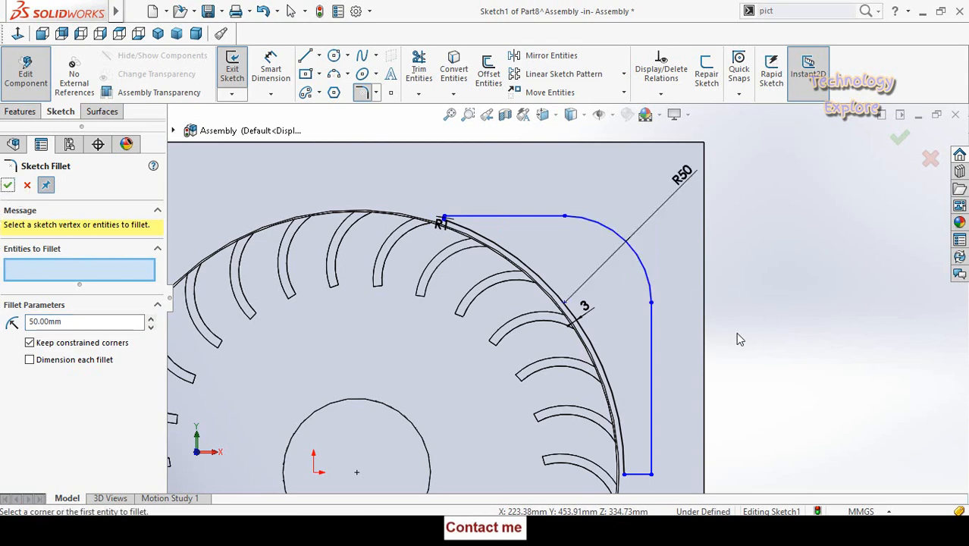
Step: Round both corners at the profile's narrow lower end with 7 mm sketch fillets
scroll(735, 334, "down", 3)
scroll(610, 389, "up", 3)
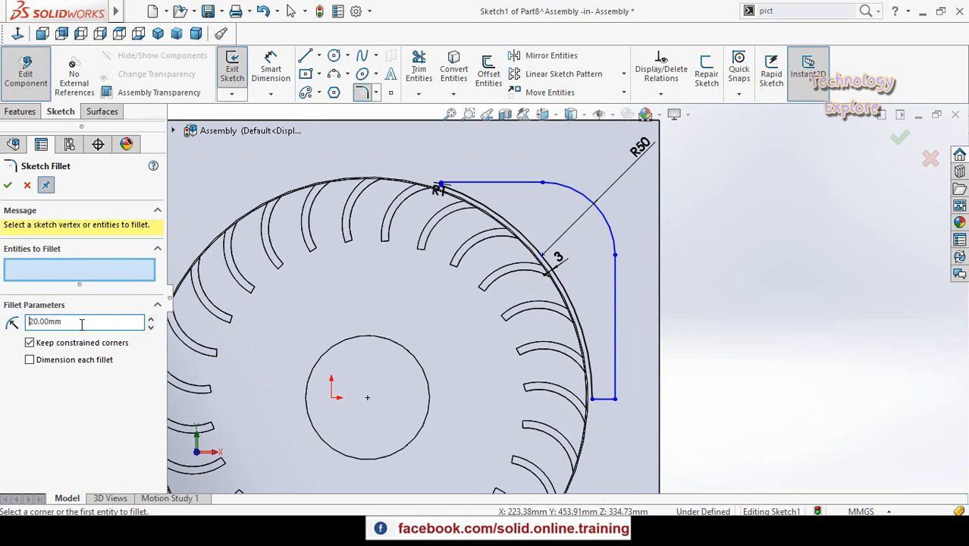
left_click(592, 400)
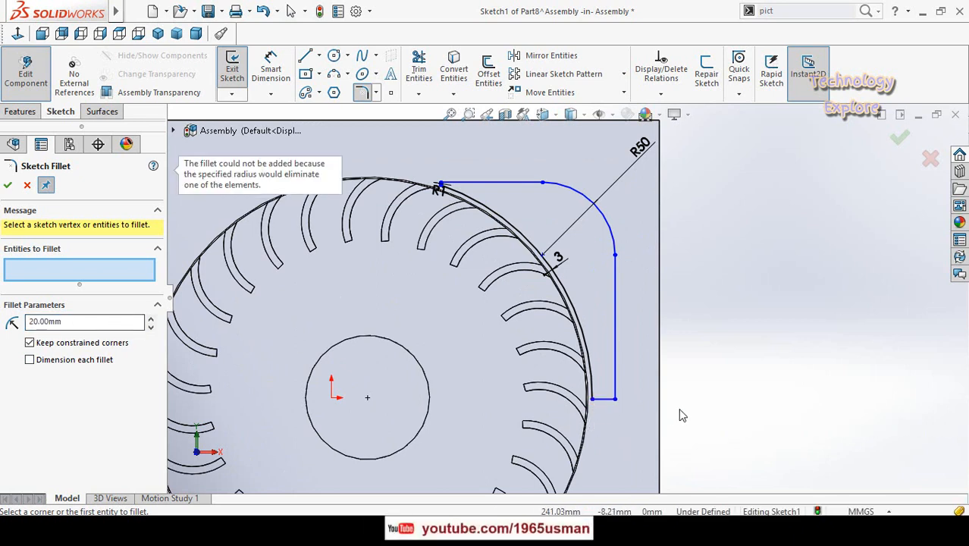
double_click(66, 320)
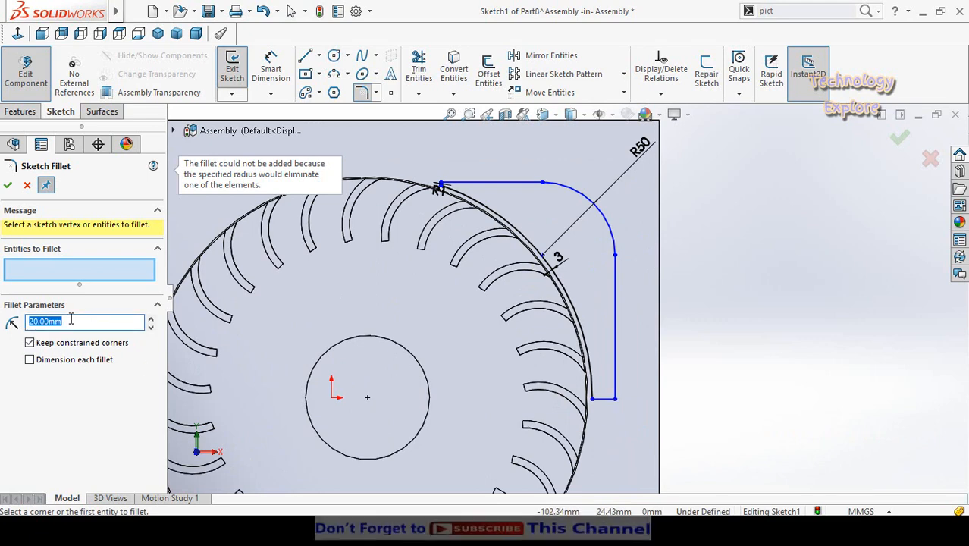
type("5")
scroll(608, 407, "down", 1)
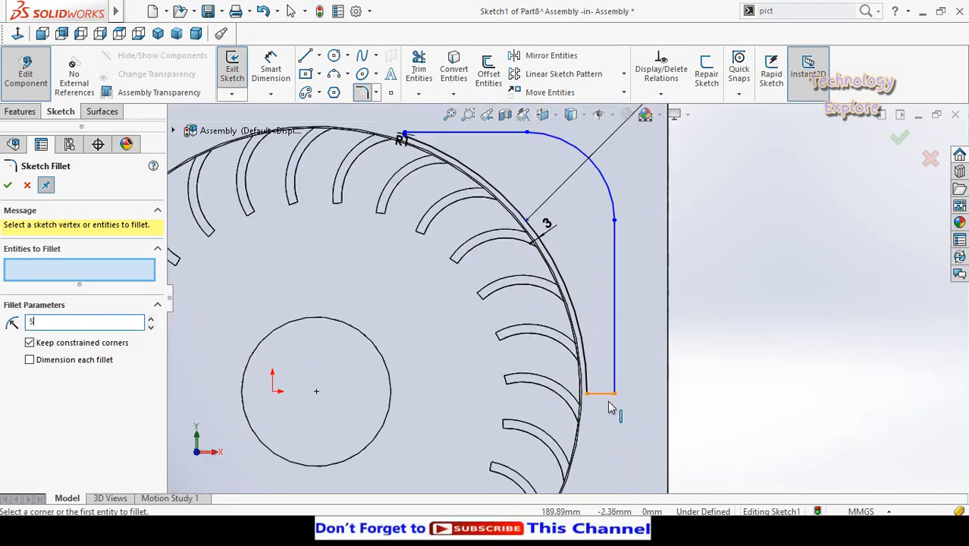
left_click(588, 395)
left_click(589, 395)
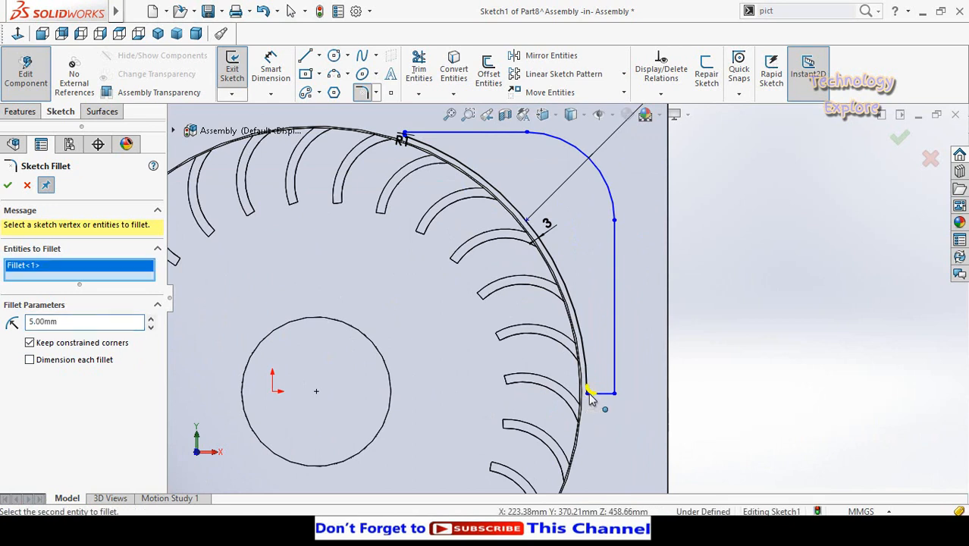
left_click(616, 402)
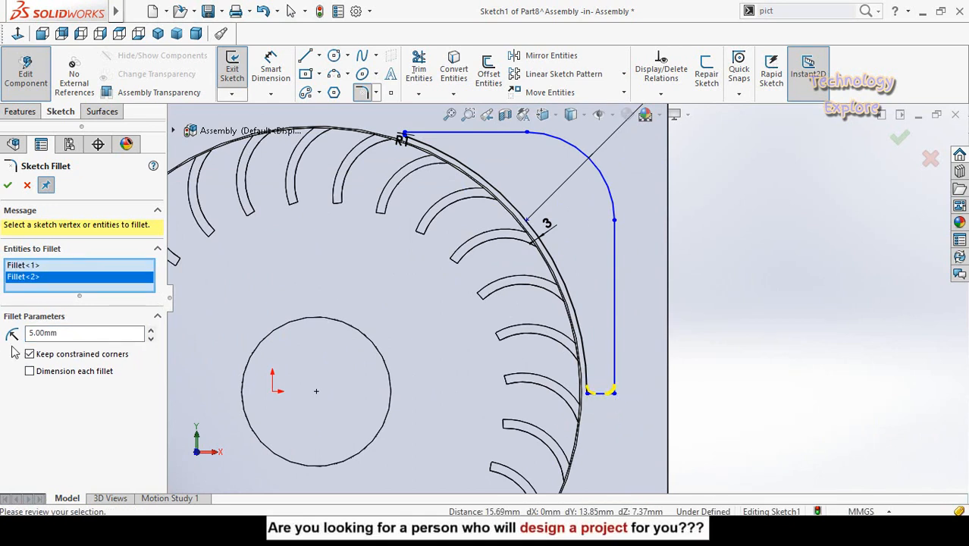
left_click(63, 333)
type("8")
key("Return")
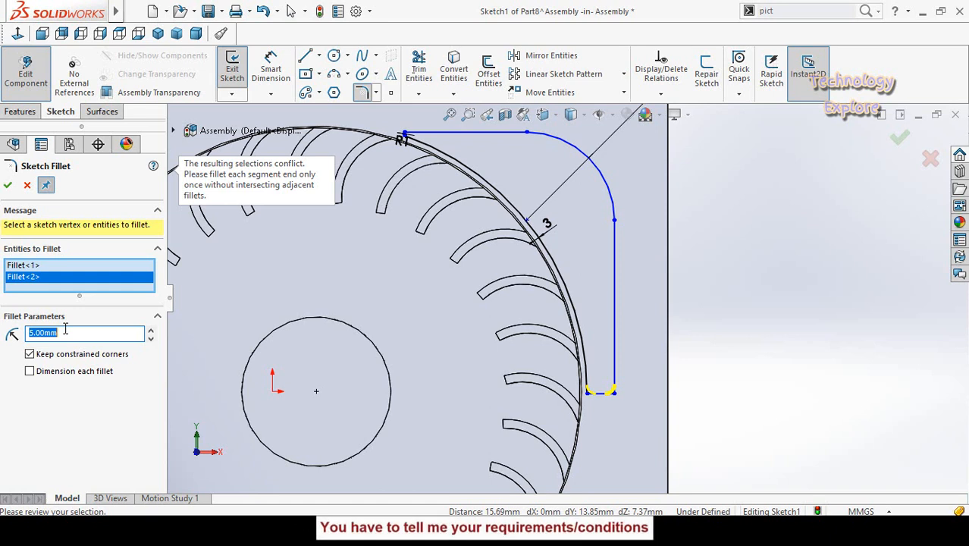
type("7")
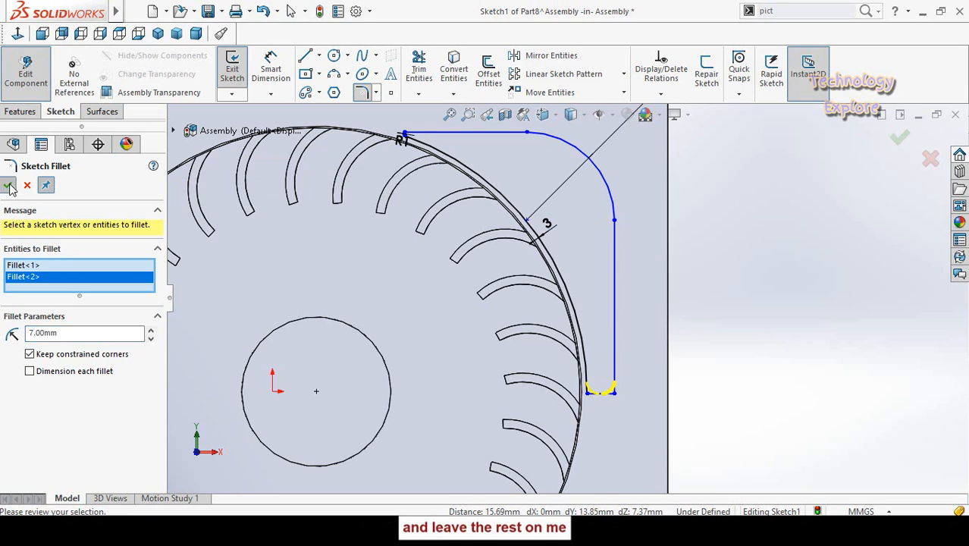
left_click(9, 186)
left_click(9, 186)
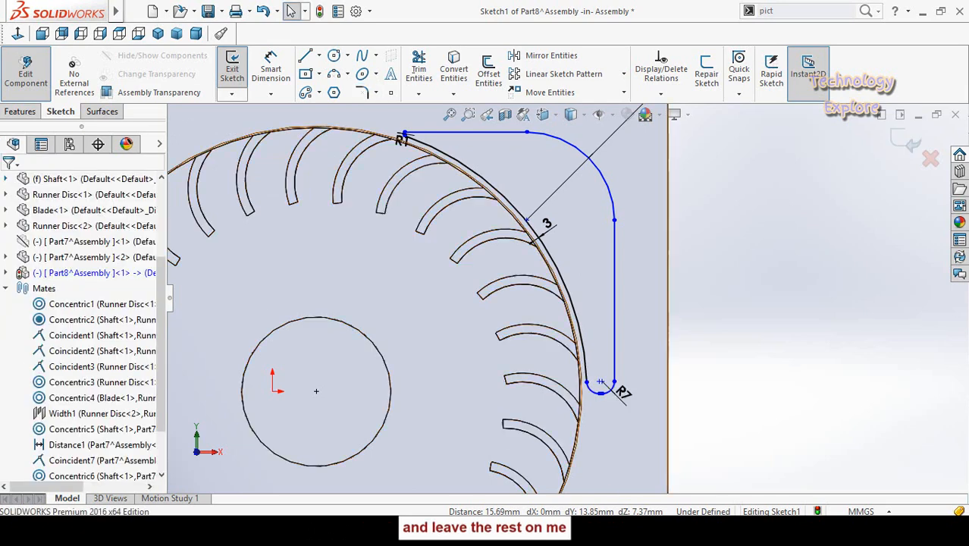
Step: Draw a 50 mm construction line at 45° from the centre of the R50 fillet to the fillet arc's midpoint
scroll(575, 352, "down", 5)
scroll(607, 354, "up", 10)
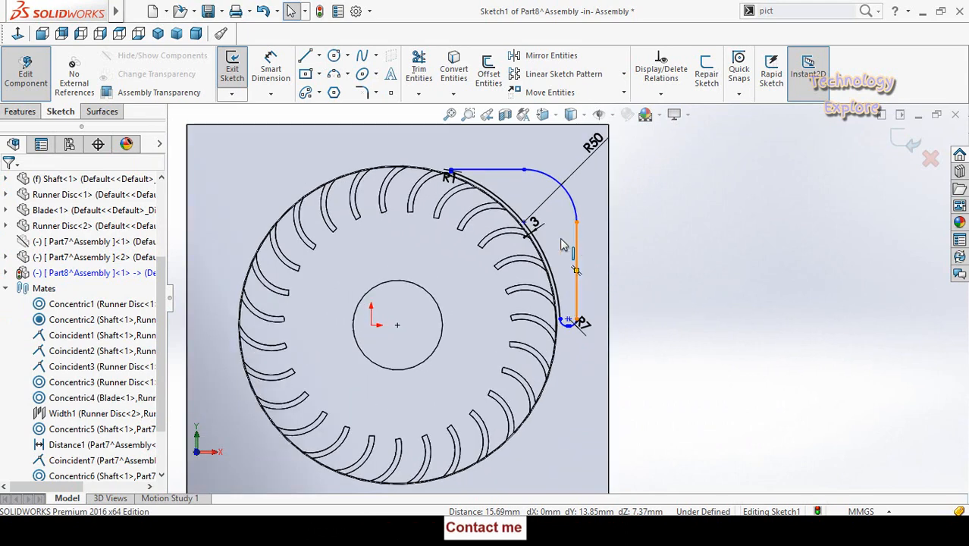
scroll(569, 242, "down", 3)
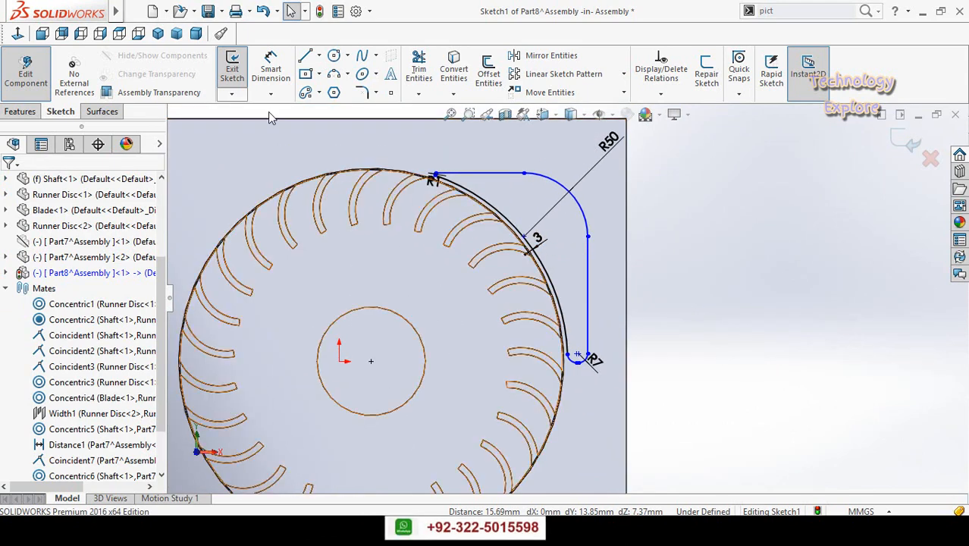
left_click(318, 59)
left_click(337, 88)
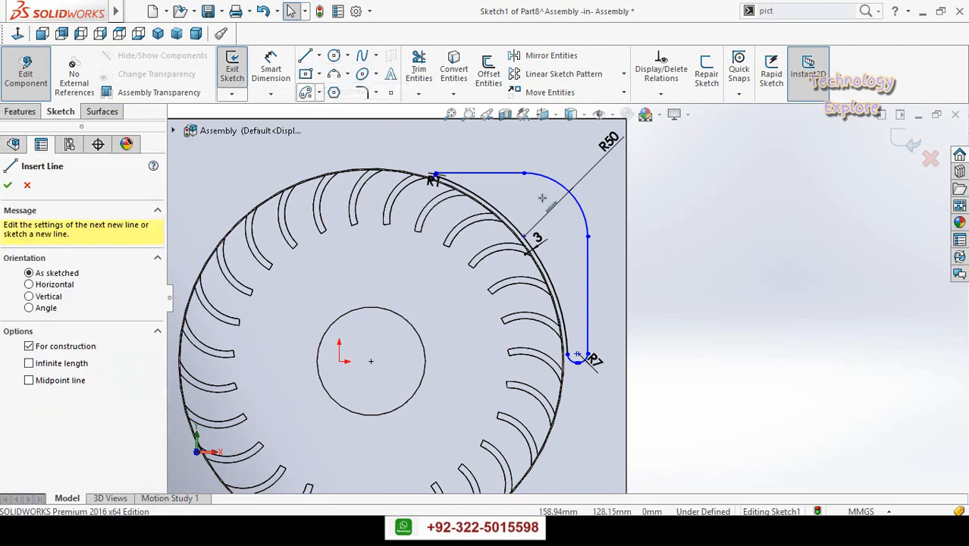
scroll(568, 238, "down", 3)
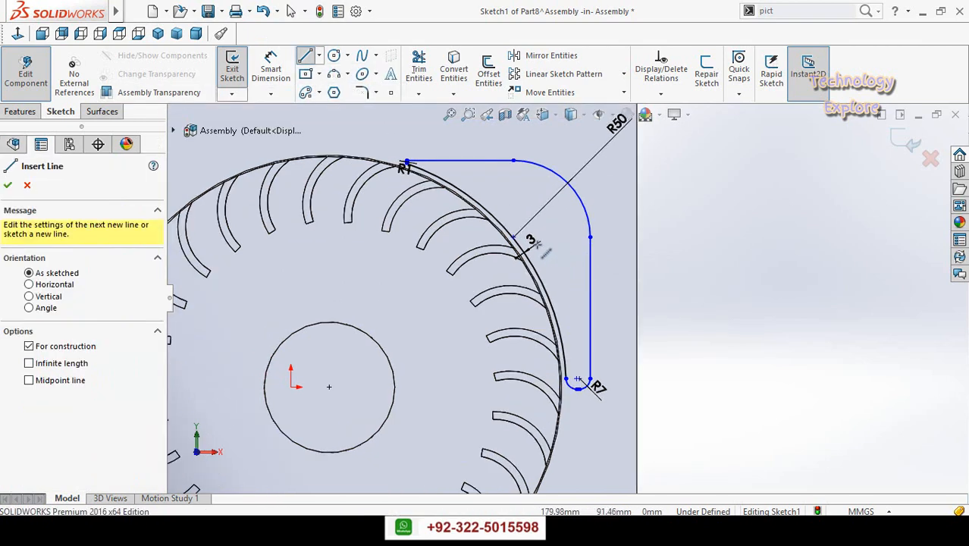
left_click(502, 236)
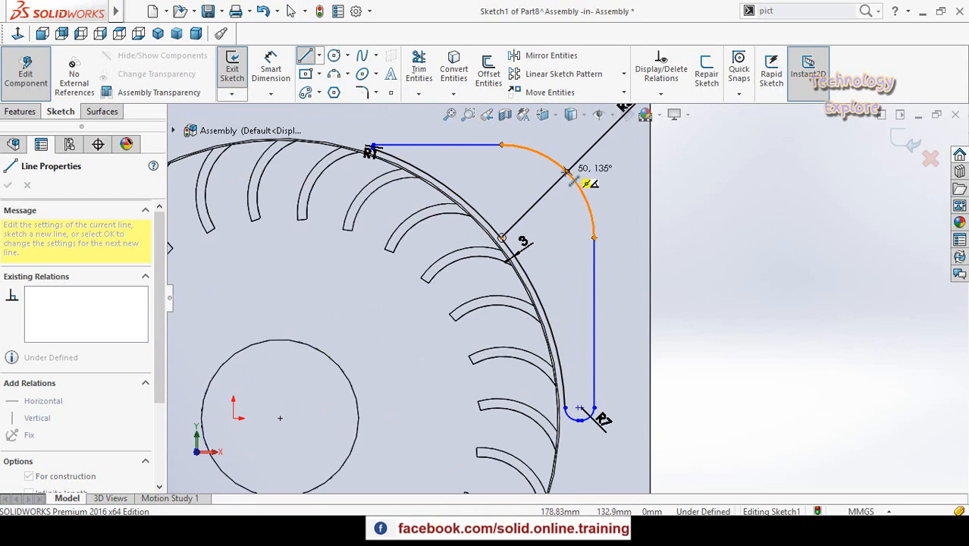
left_click(567, 173)
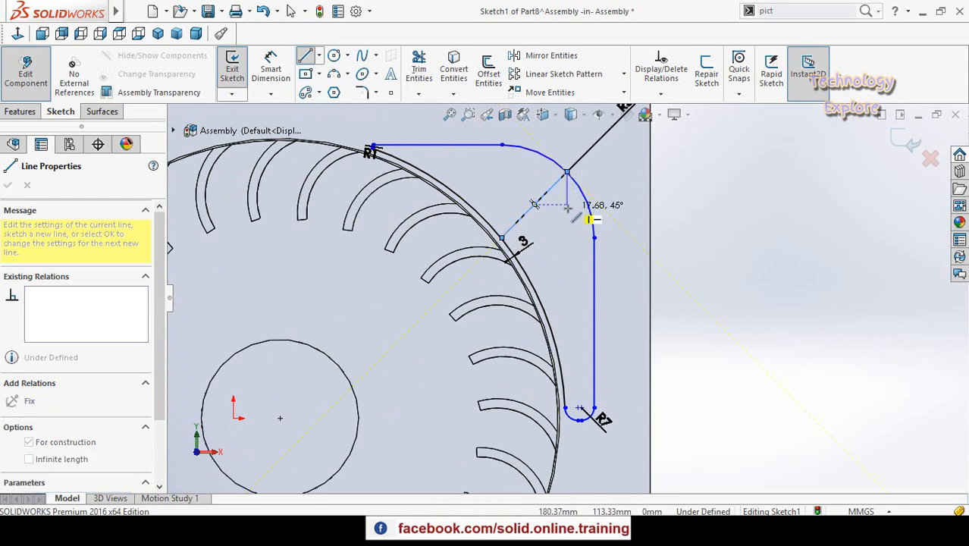
key("Escape")
Step: Sketch a circle centred on the construction line's midpoint and dimension its diameter as 25 mm
key("c")
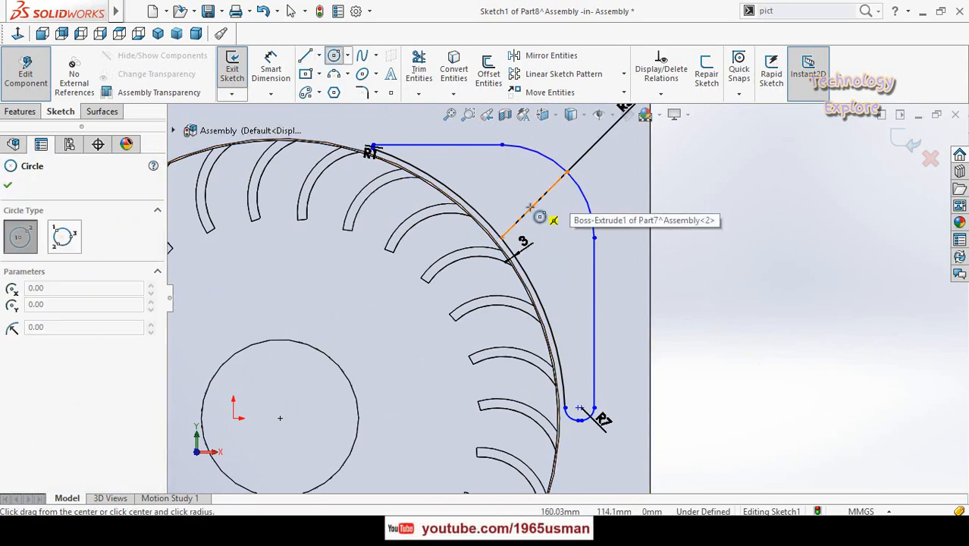
left_click(535, 205)
left_click(553, 215)
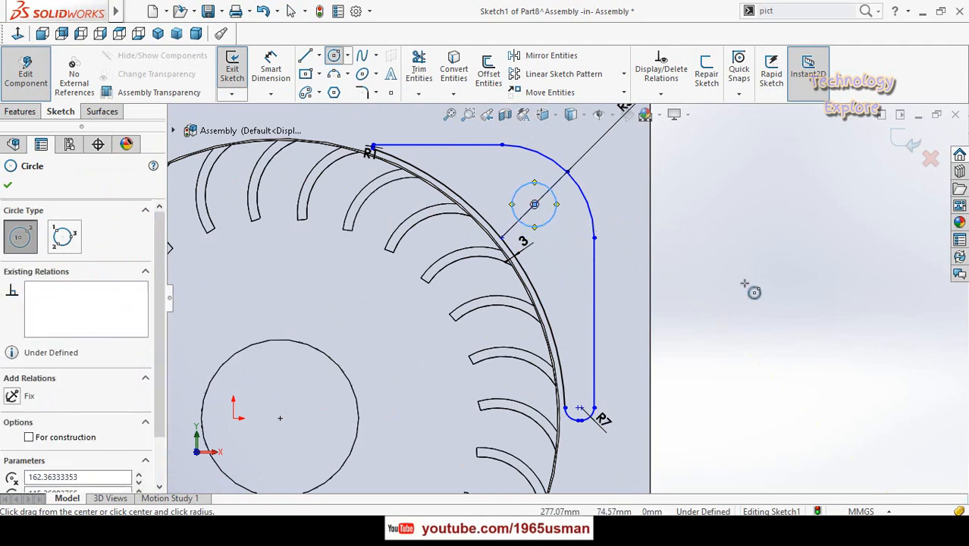
right_click_drag(739, 231, 736, 199)
left_click(555, 215)
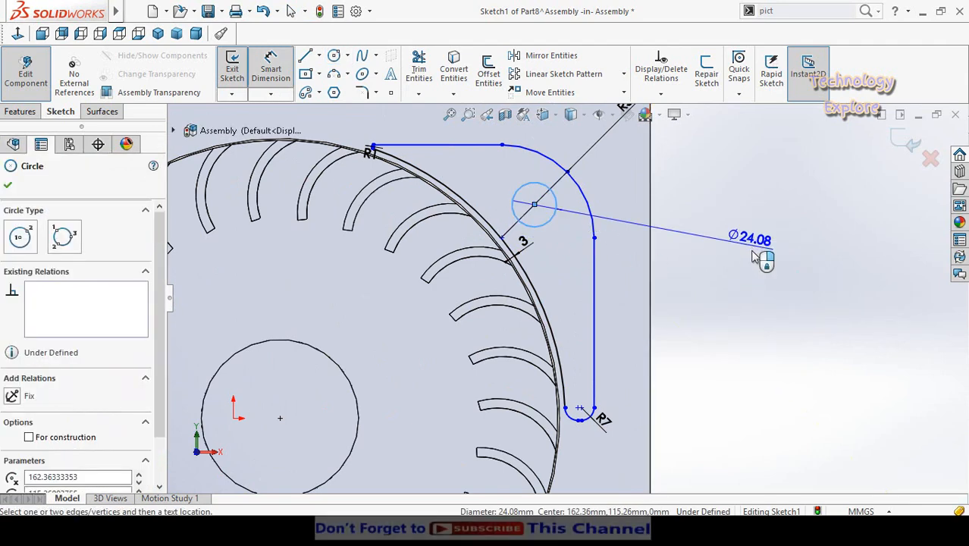
left_click(755, 258)
type("25")
key("Return")
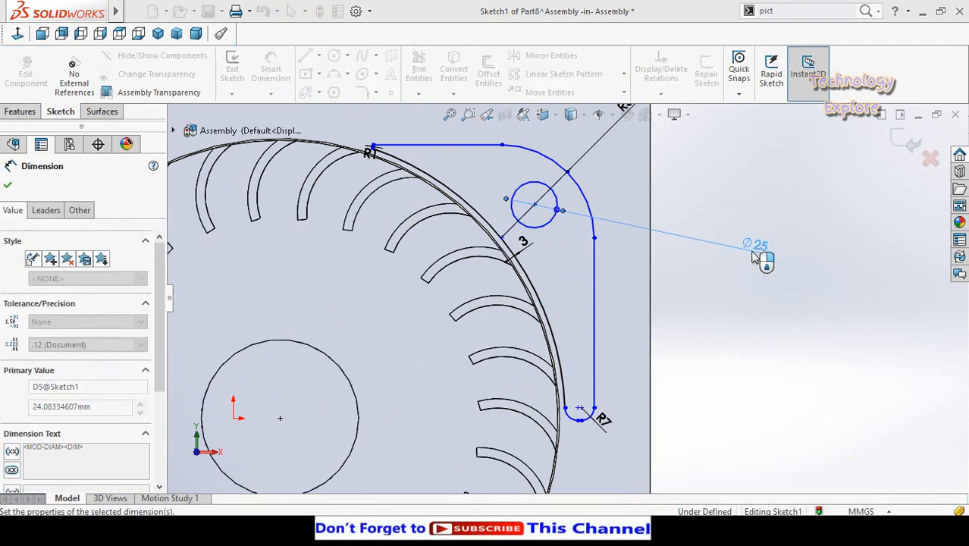
key("Escape")
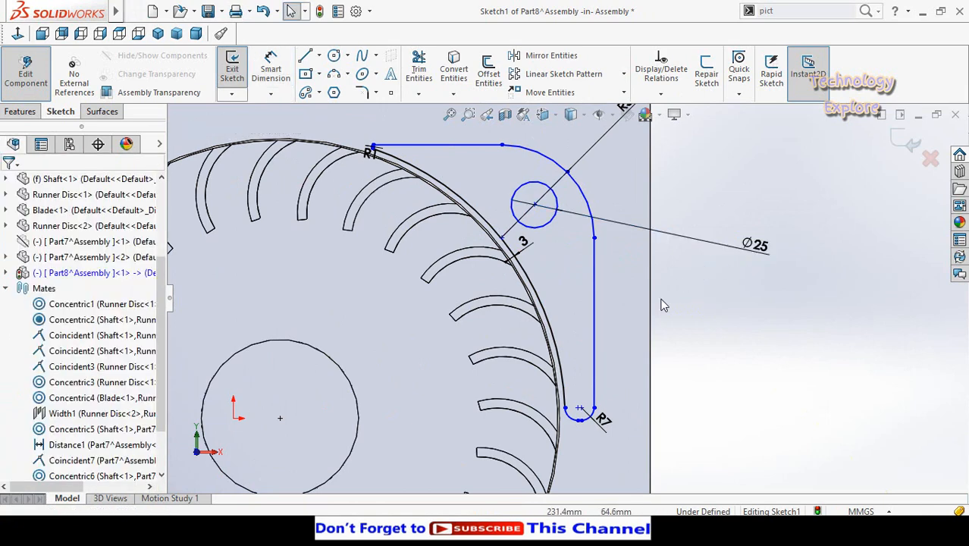
Step: Reposition the R50 dimension above the profile and delete the 3 mm gap dimension on the inner arc
scroll(567, 298, "up", 3)
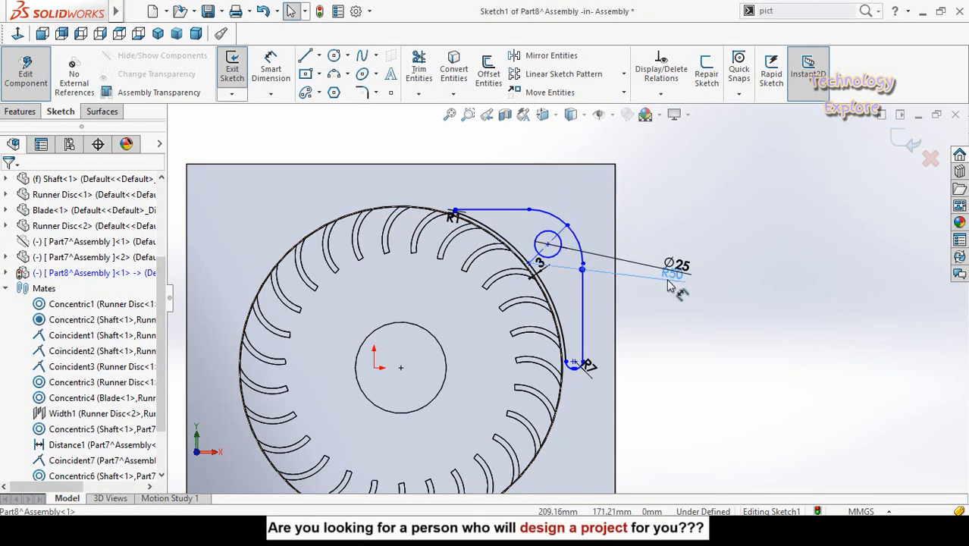
left_click(540, 145)
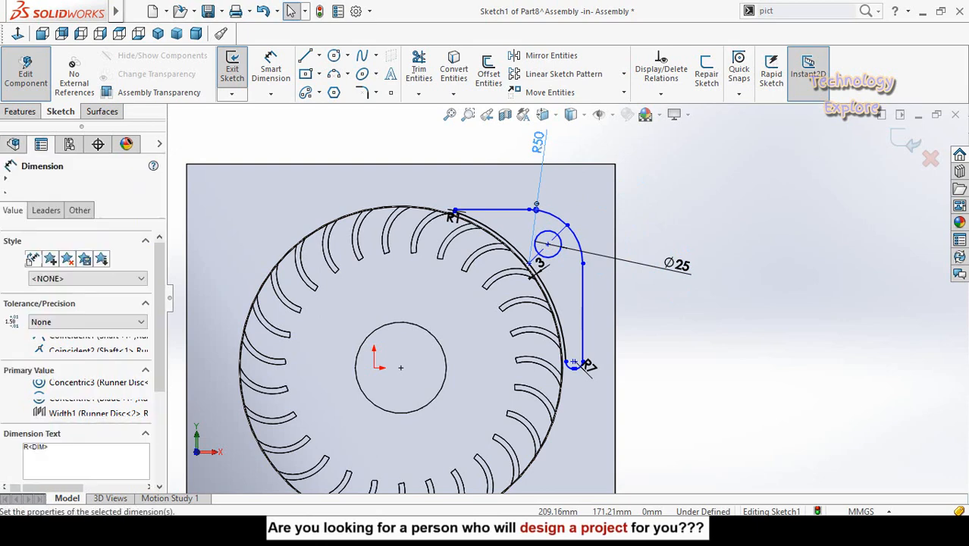
scroll(557, 303, "down", 3)
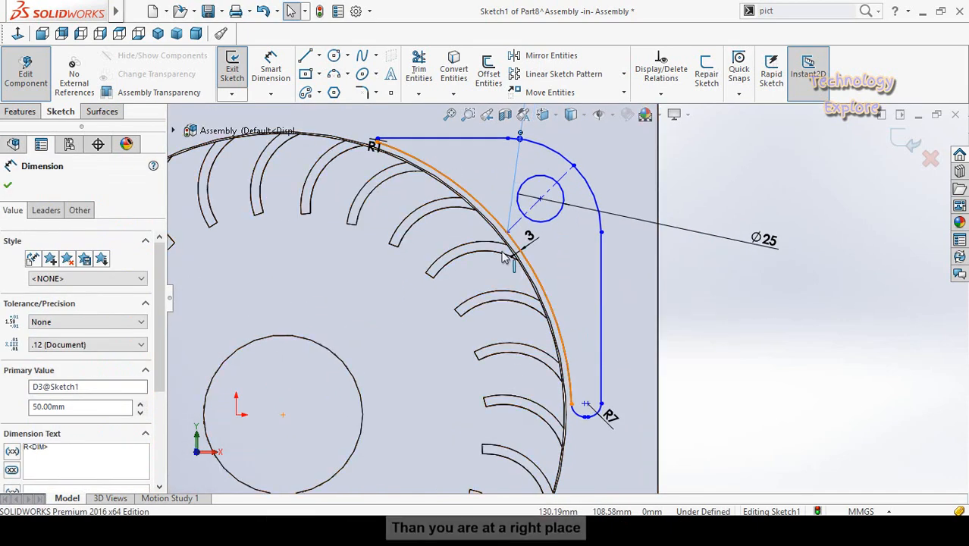
scroll(520, 270, "down", 2)
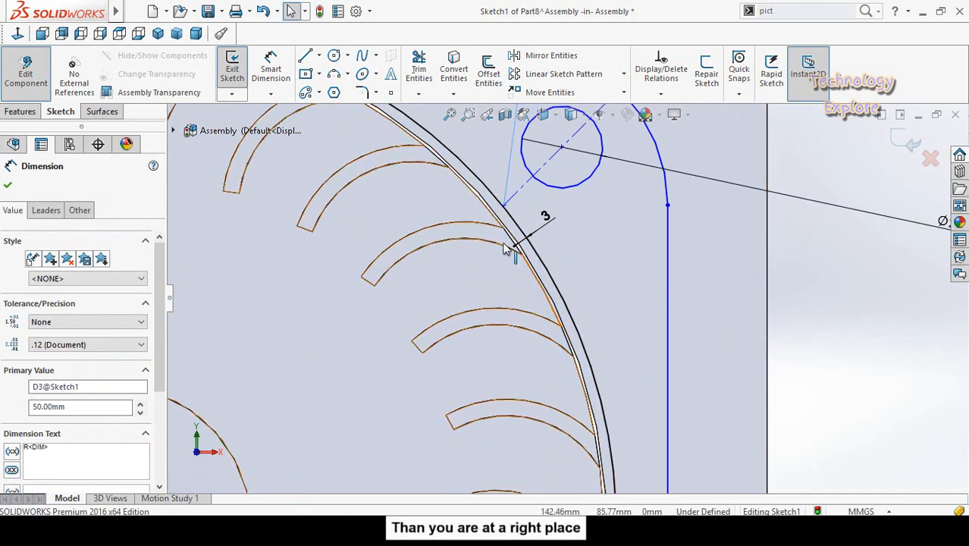
key("Escape")
left_click(551, 231)
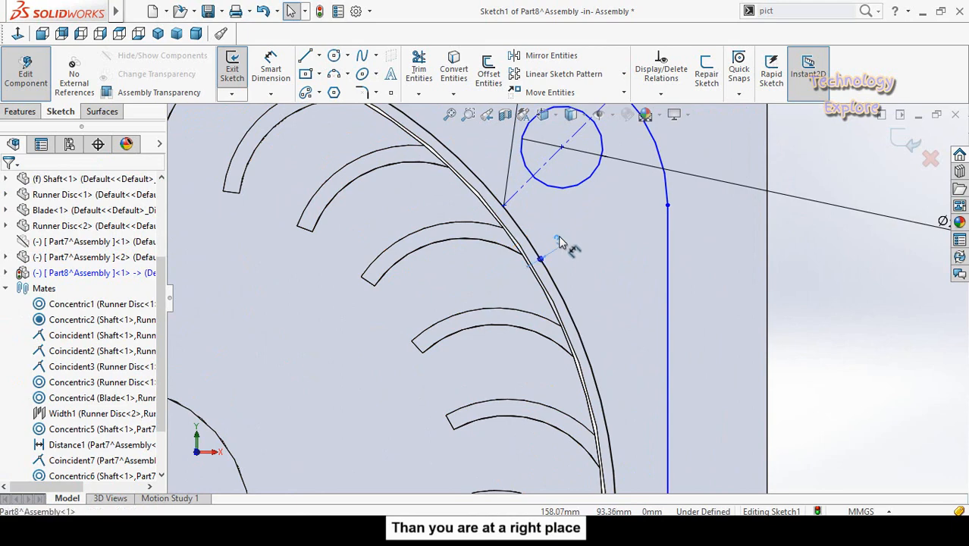
key("Delete")
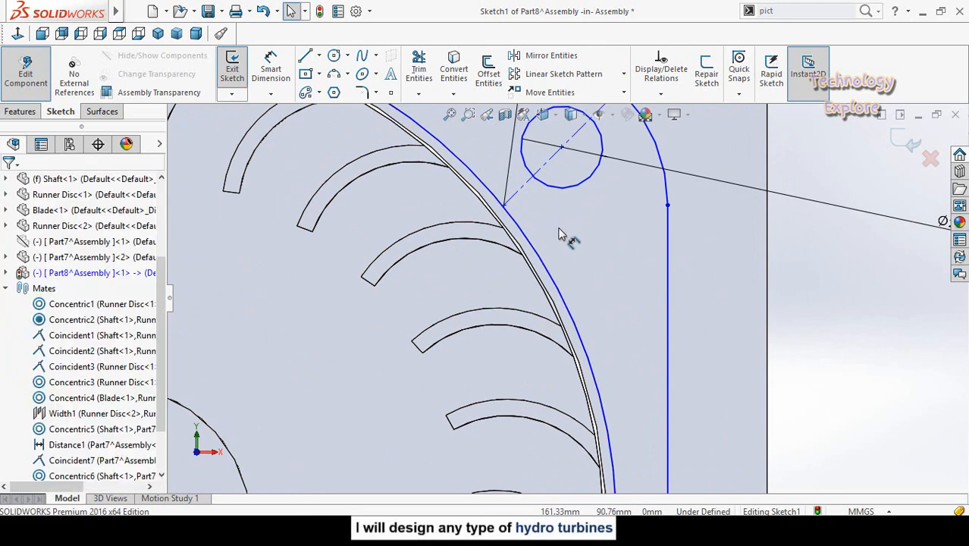
Step: Delete the concentric relation from the profile's long inner arc
scroll(558, 233, "up", 5)
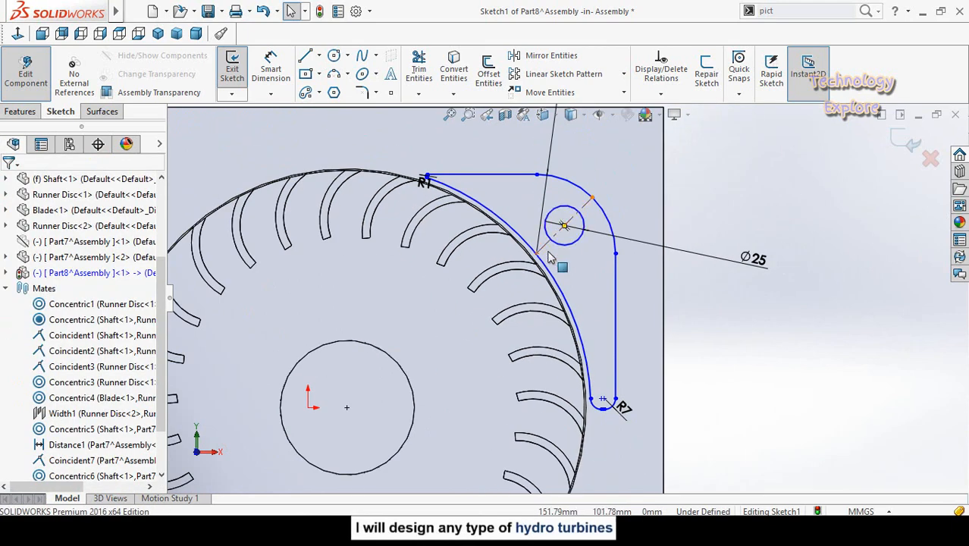
left_click(553, 282)
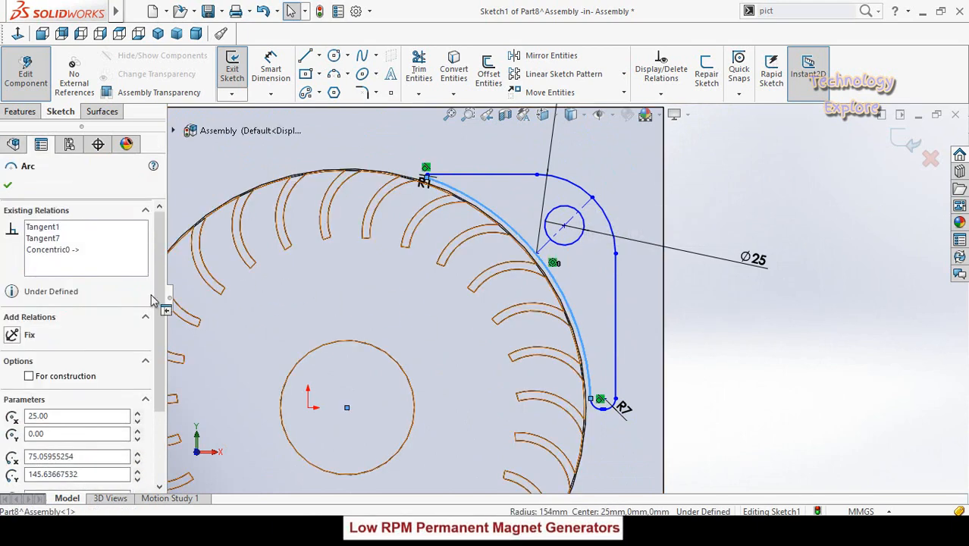
left_click(38, 249)
right_click(38, 249)
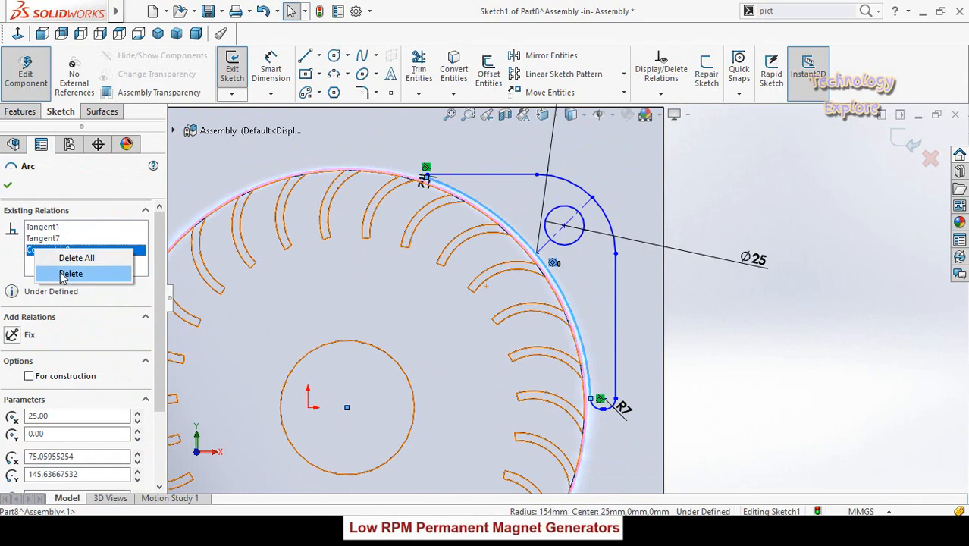
left_click(71, 273)
left_click(752, 343)
scroll(641, 321, "up", 2)
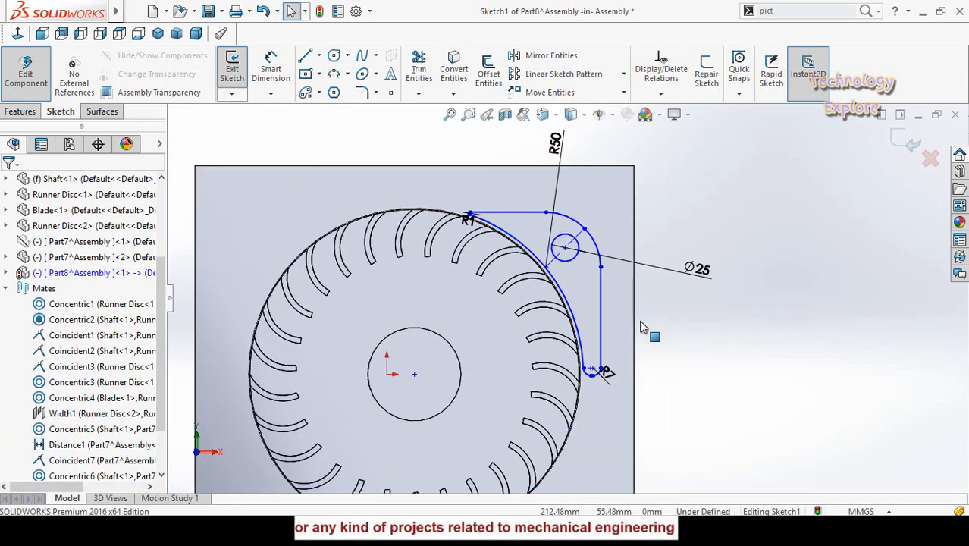
Step: Dimension the radius of the profile's long inner arc as 154 mm
scroll(577, 285, "down", 1)
right_click_drag(695, 370, 692, 333)
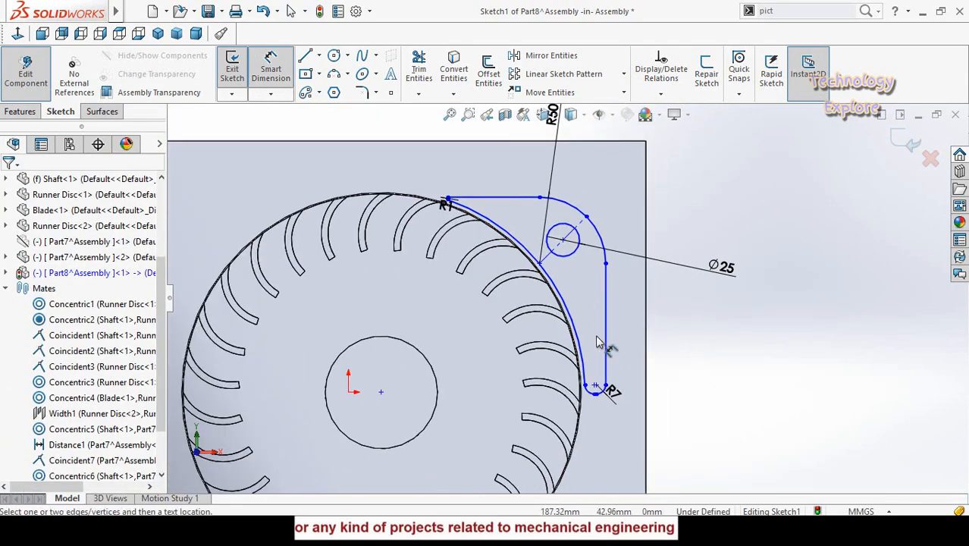
left_click(577, 346)
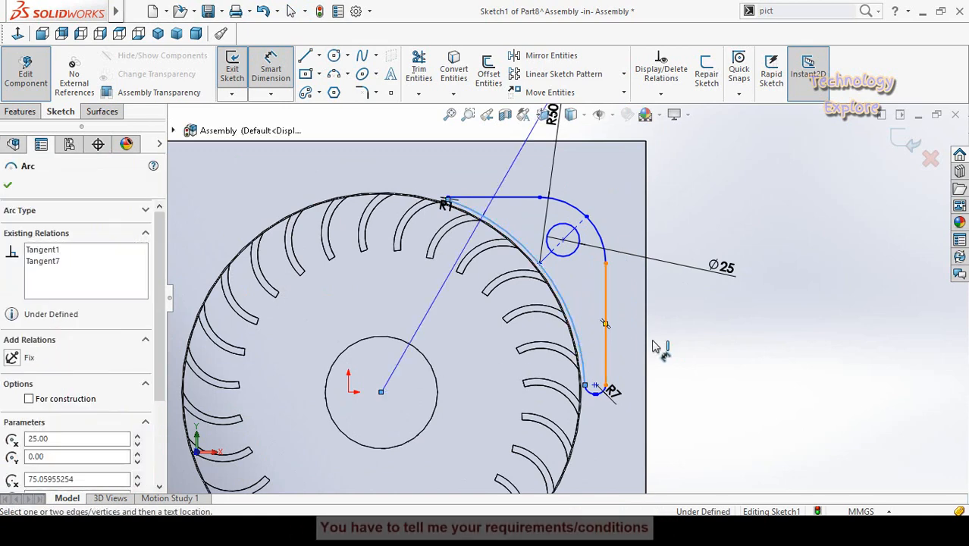
left_click(690, 340)
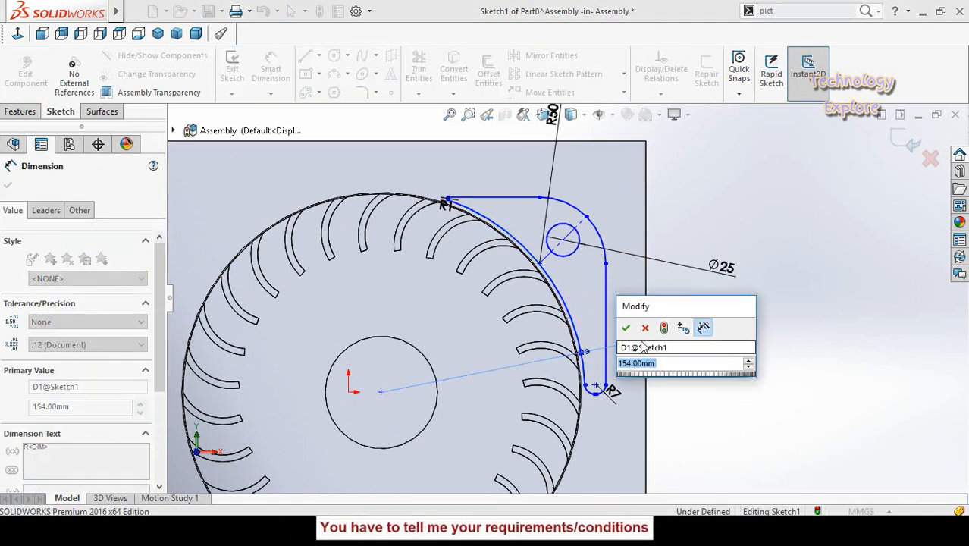
left_click(625, 328)
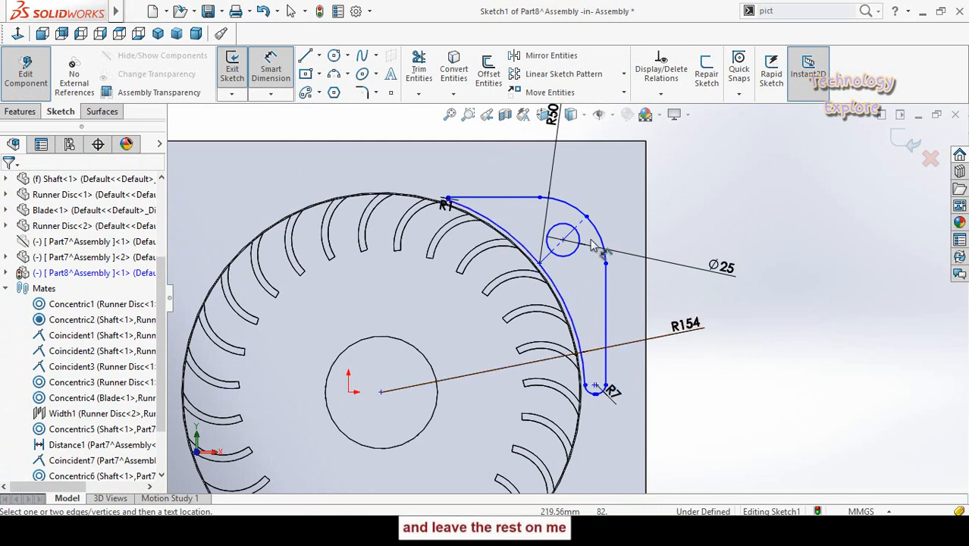
key("Escape")
scroll(616, 205, "up", 2)
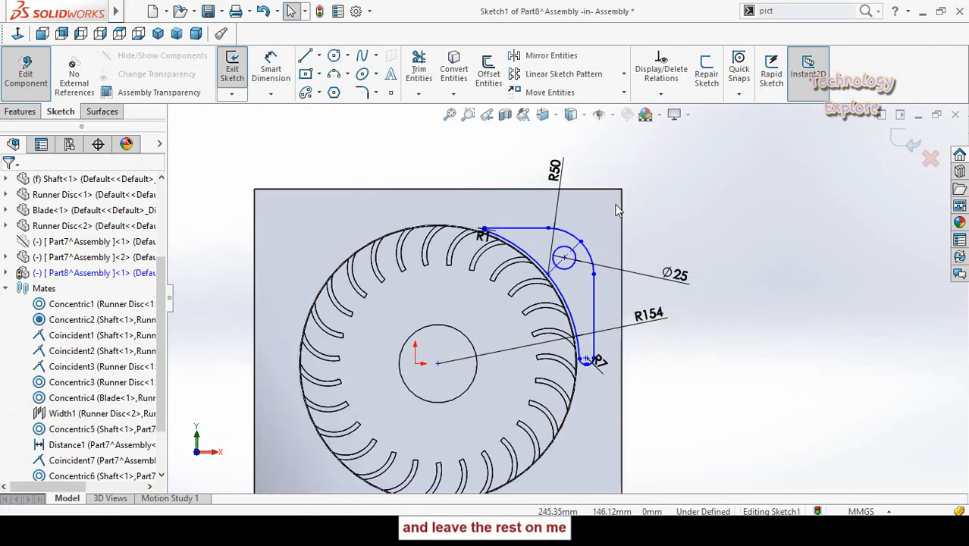
left_click(21, 111)
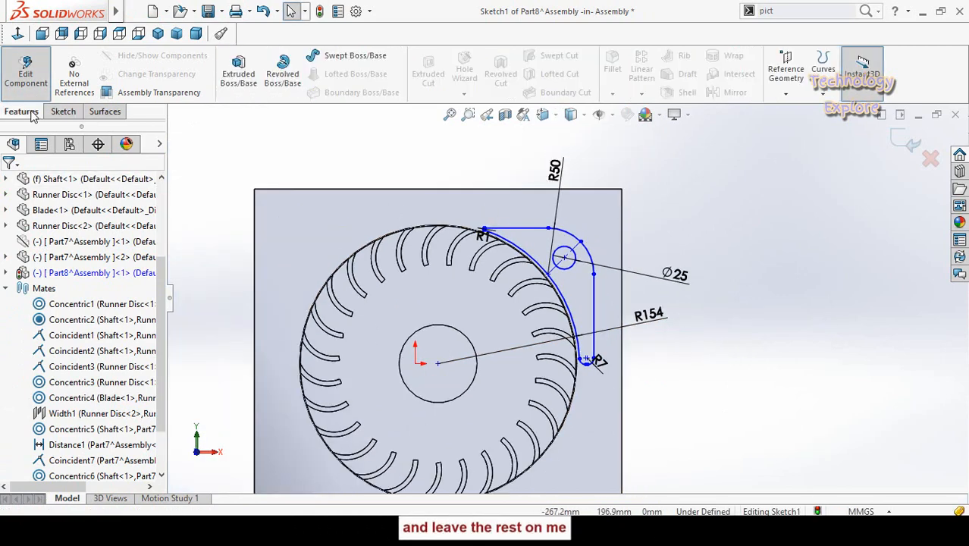
left_click(231, 85)
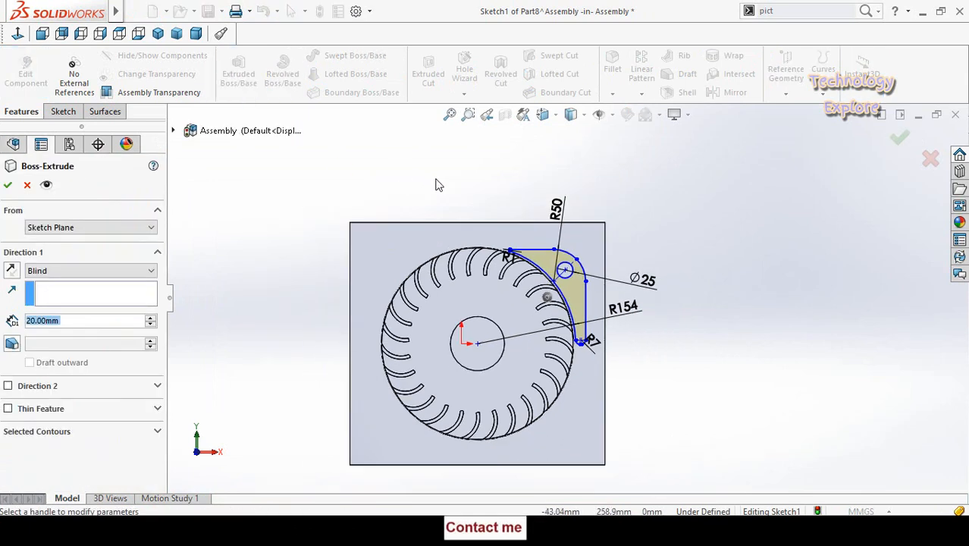
middle_click_drag(408, 182, 410, 243)
scroll(614, 268, "down", 2)
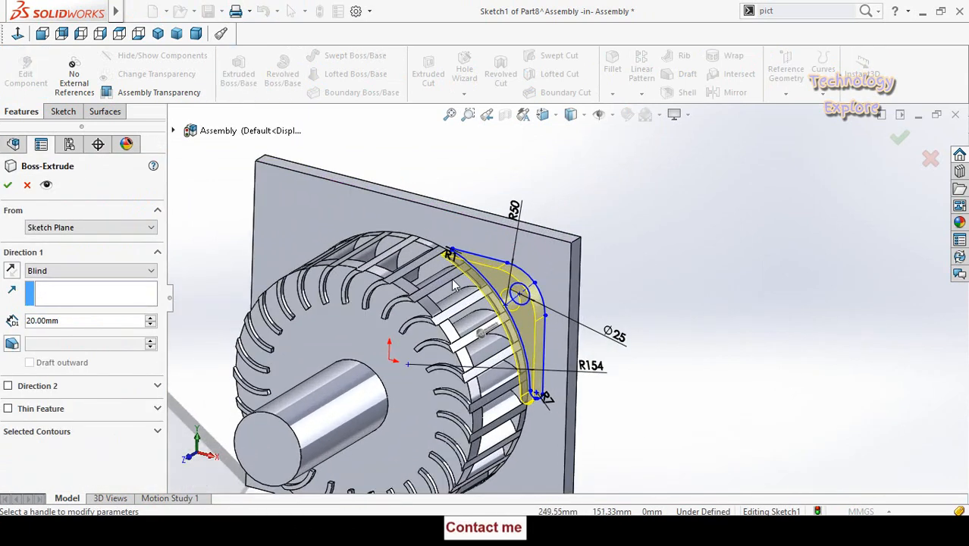
middle_click_drag(490, 248, 460, 250)
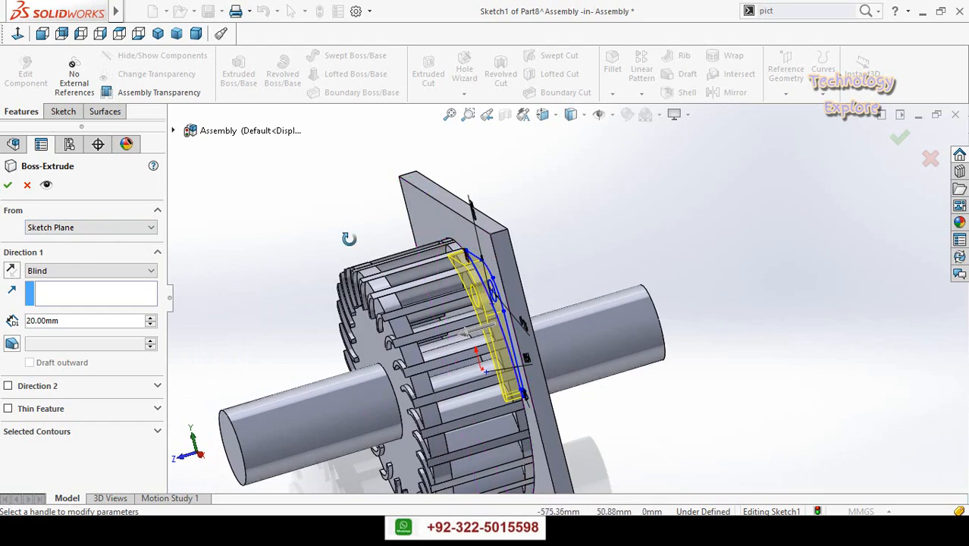
mouse_move(349, 239)
middle_mouse_down()
mouse_move(361, 231)
mouse_move(351, 237)
middle_mouse_up()
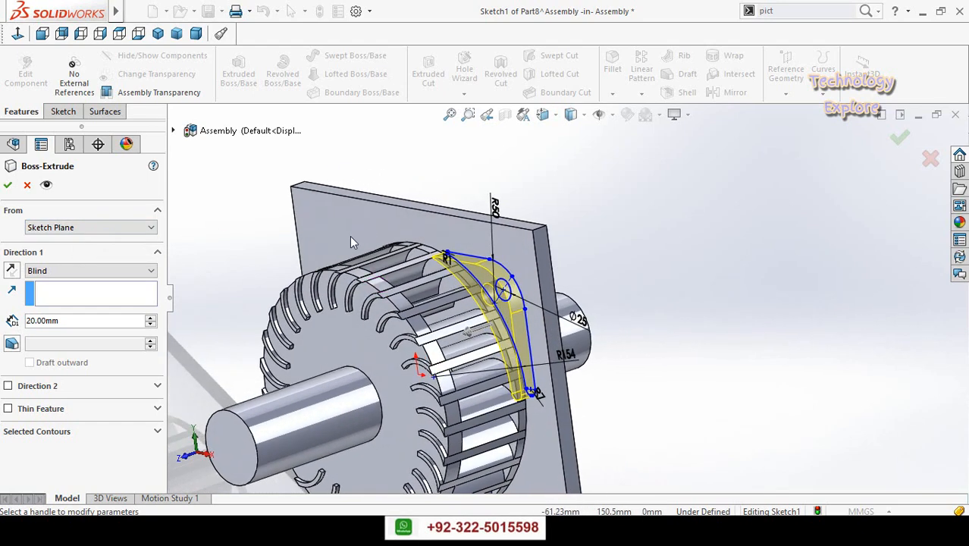
left_click(70, 229)
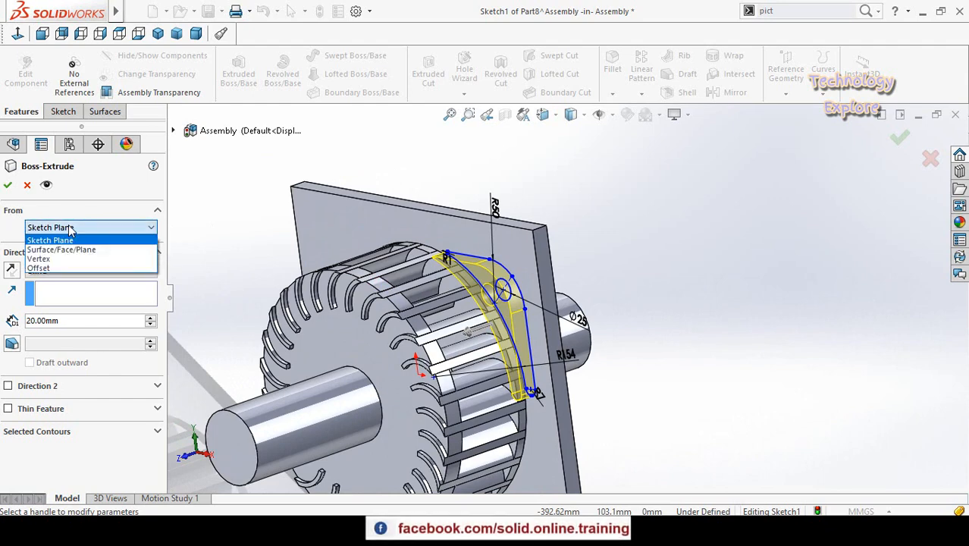
left_click(37, 267)
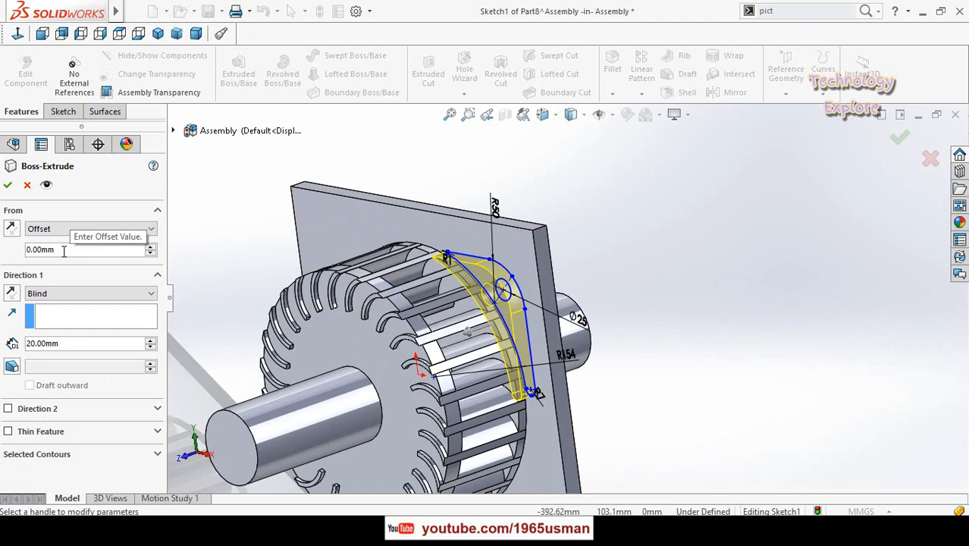
left_click(150, 248)
left_click(151, 249)
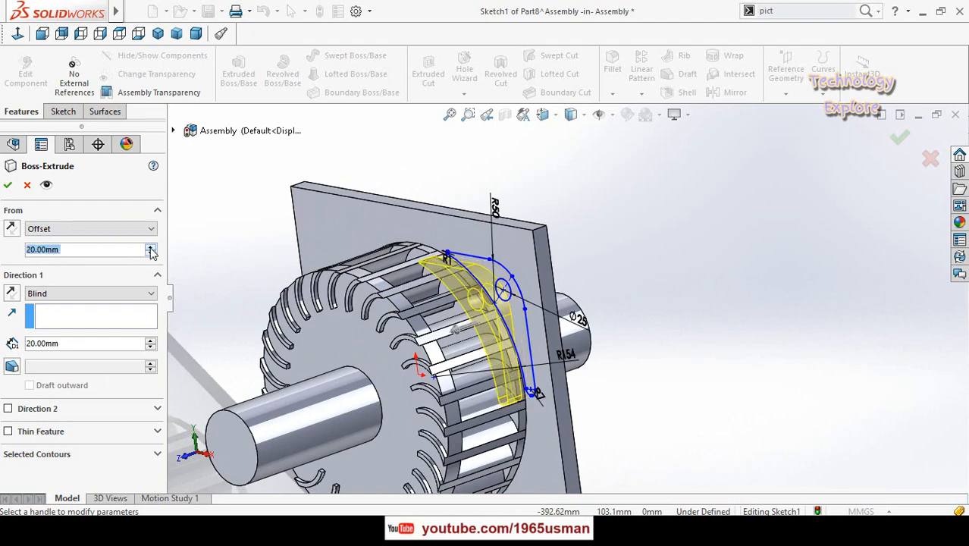
middle_click_drag(326, 223, 504, 253)
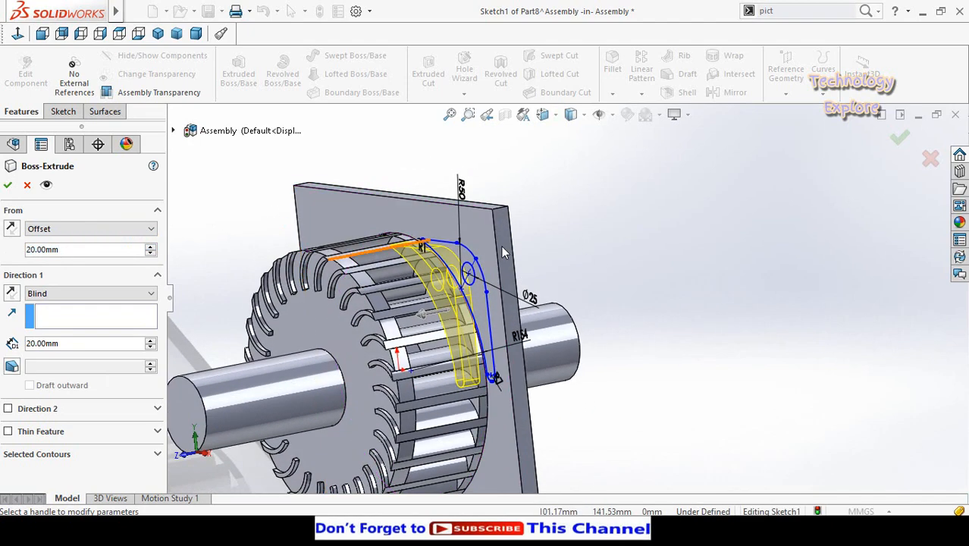
right_click(85, 250)
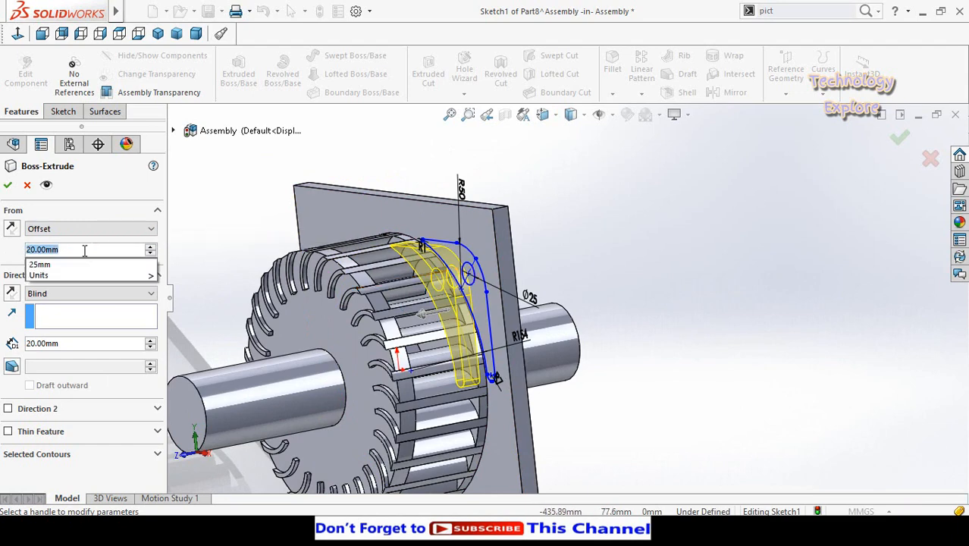
key("Return")
scroll(297, 232, "down", 2)
mouse_move(298, 232)
middle_mouse_down()
mouse_move(272, 238)
mouse_move(301, 245)
mouse_move(292, 234)
mouse_move(264, 233)
mouse_move(259, 258)
mouse_move(285, 260)
mouse_move(310, 242)
mouse_move(274, 234)
mouse_move(305, 240)
middle_mouse_up()
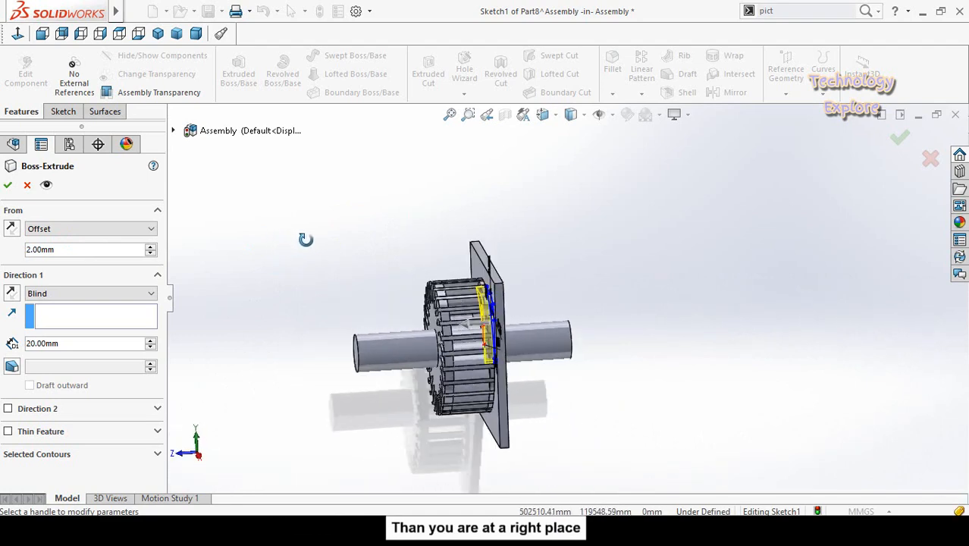
scroll(288, 223, "down", 5)
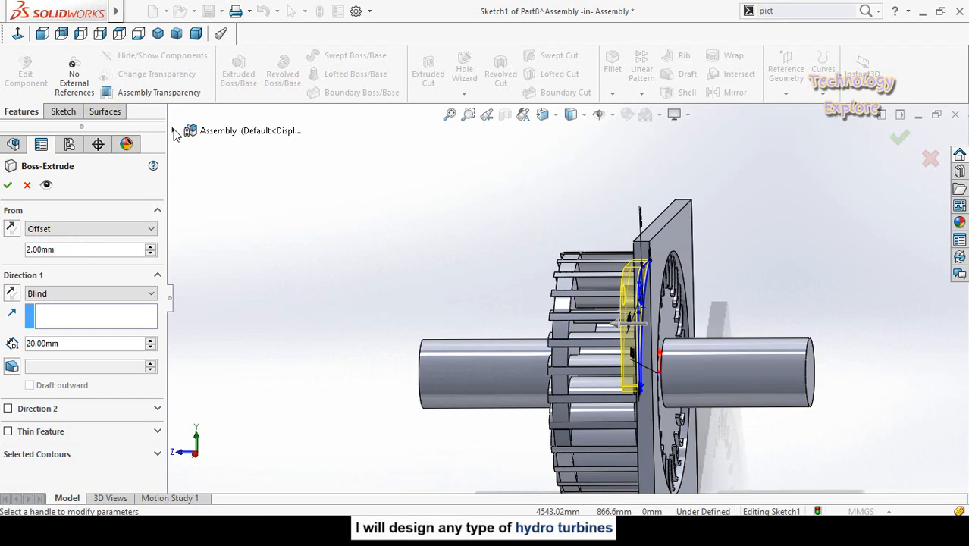
left_click(26, 185)
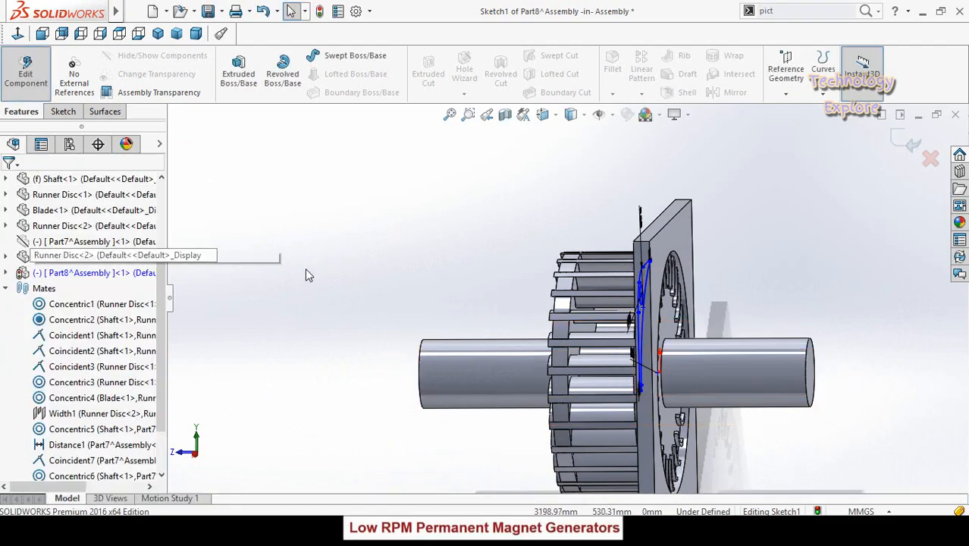
Step: Show the hidden first side plate, Part7^Assembly<1>, again
right_click(30, 242)
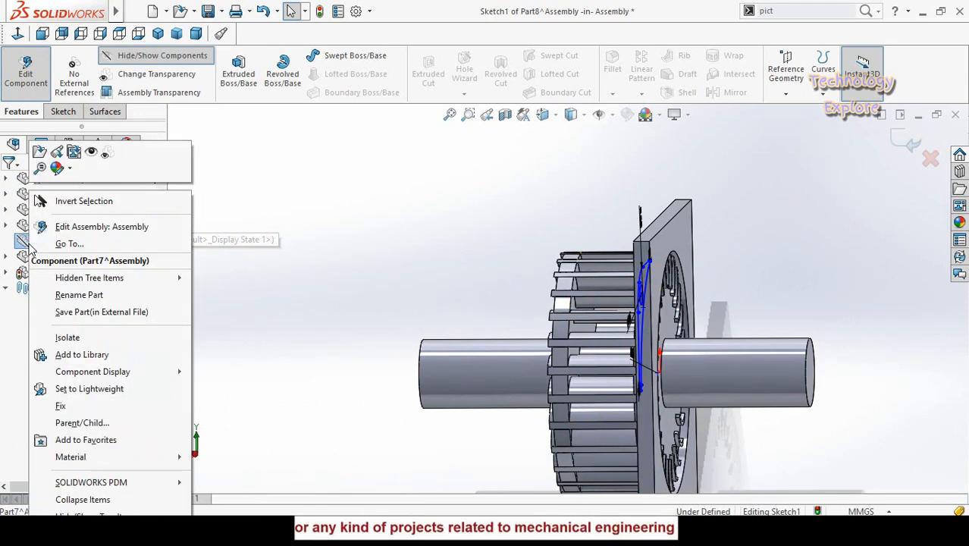
left_click(91, 153)
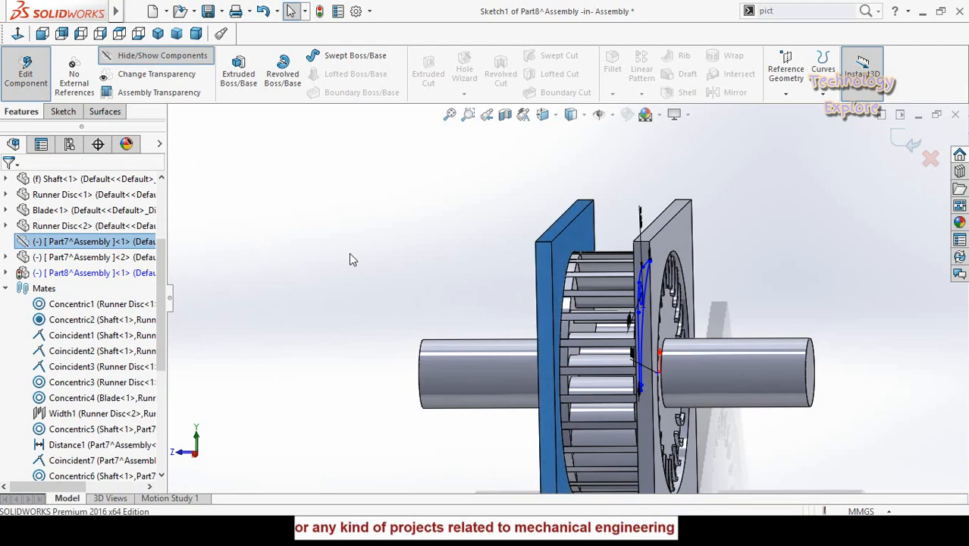
middle_click_drag(351, 257, 479, 256)
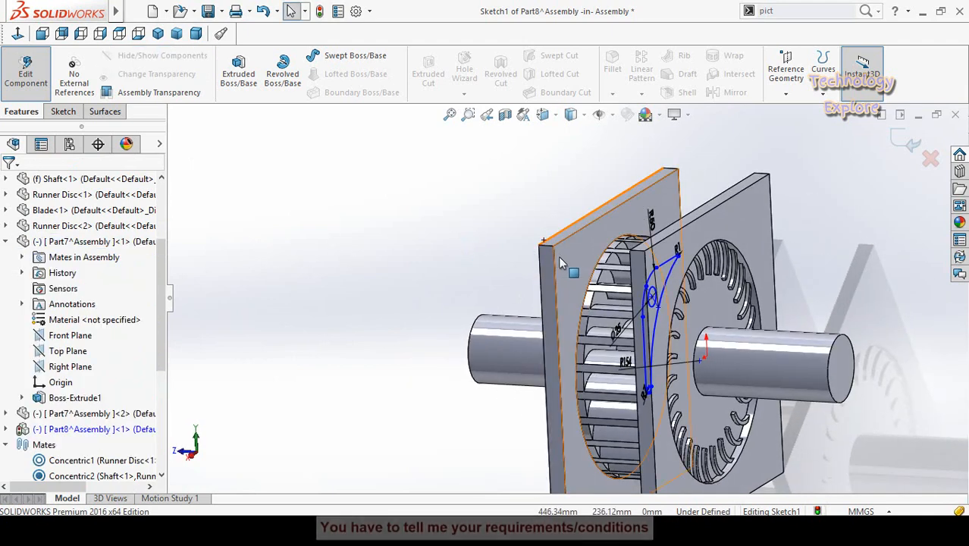
Step: Start a boss extrusion of the casing profile with its start offset 2 mm from the sketch plane
left_click(232, 76)
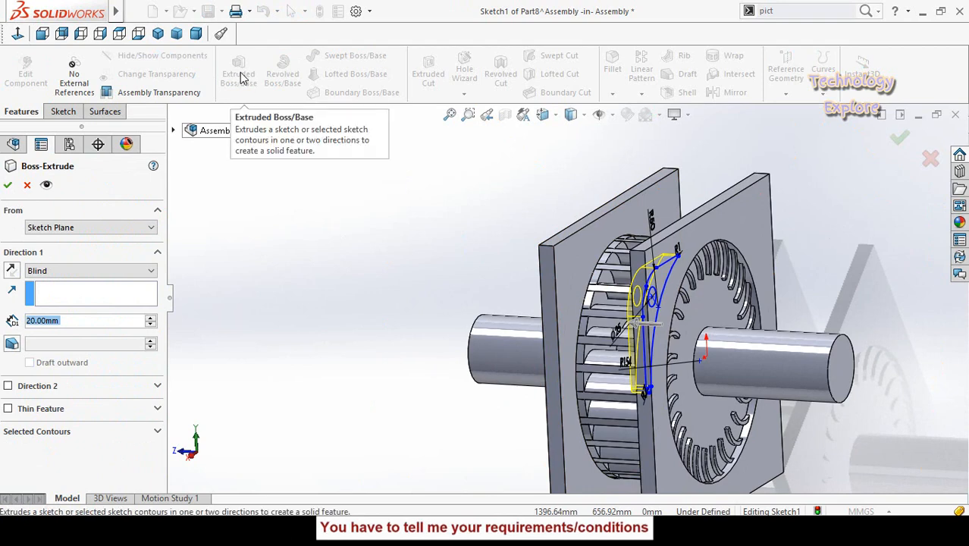
middle_click_drag(329, 278, 373, 275)
left_click(40, 254)
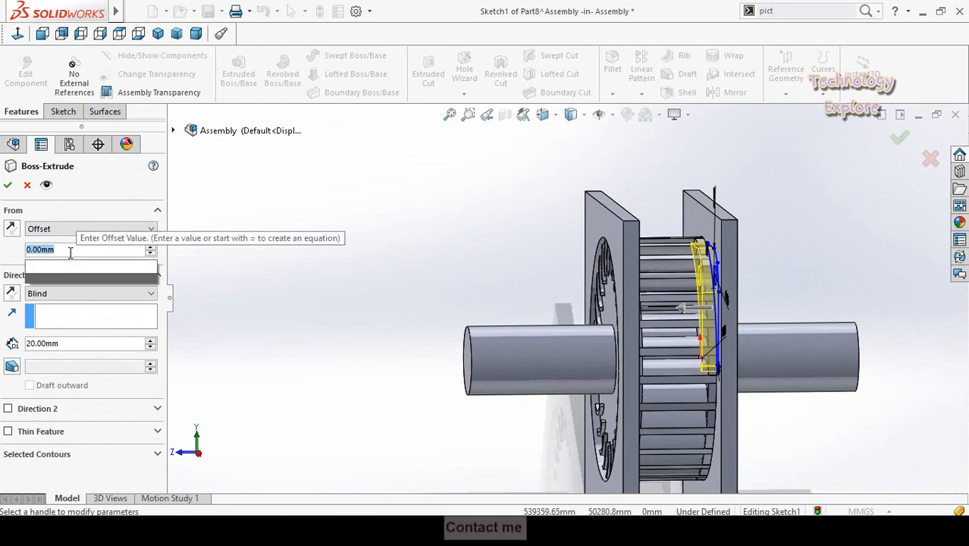
type("2")
key("Return")
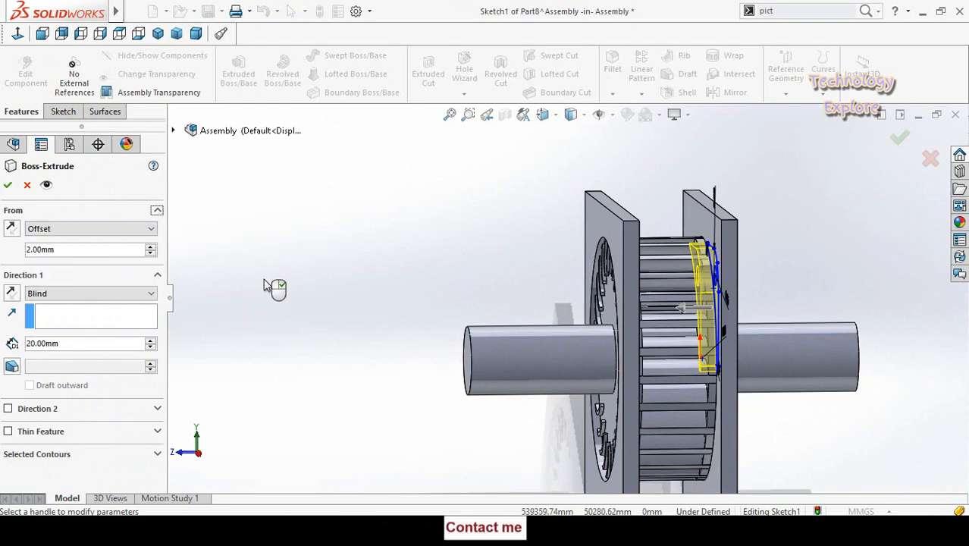
Step: Try blind extrusion depths of 120 mm and 100 mm, checking the preview between the side plates from the top
key("space")
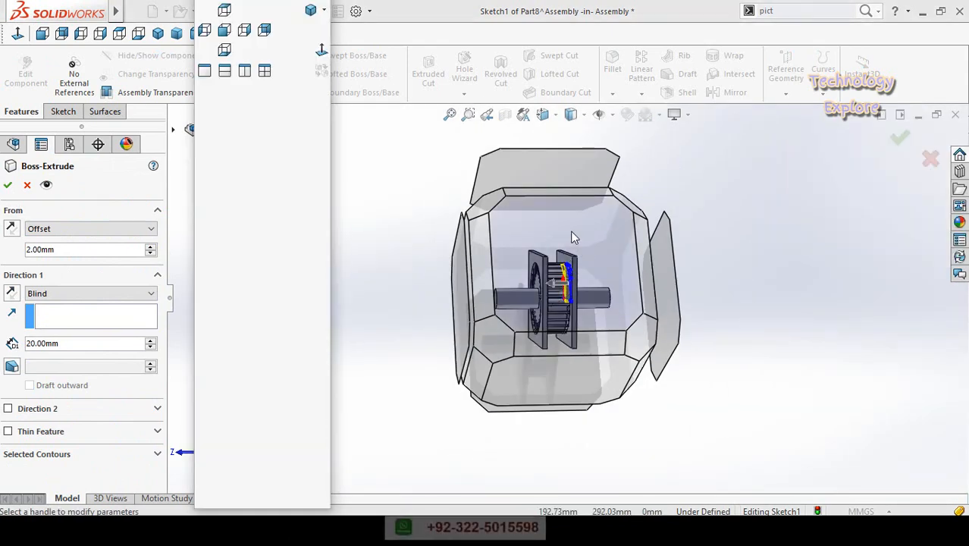
left_click(573, 234)
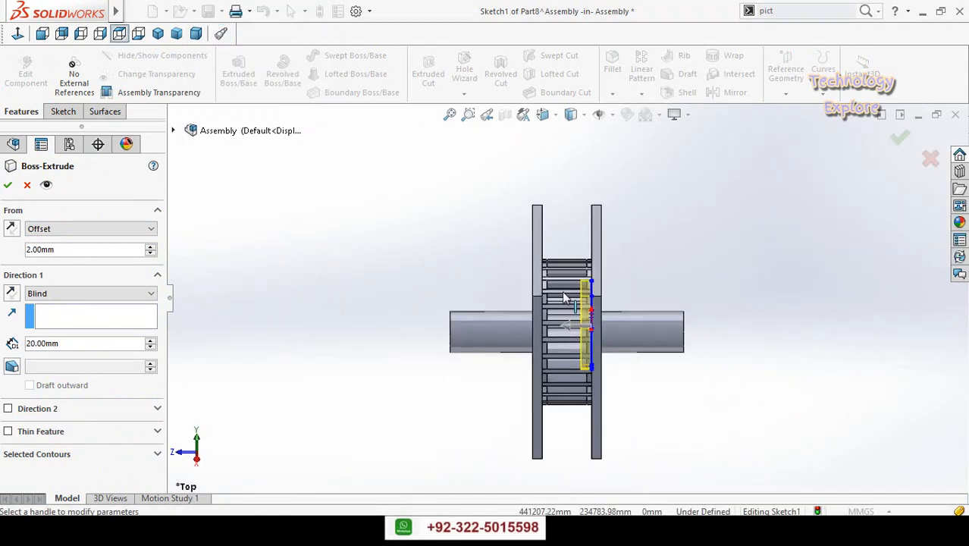
scroll(566, 294, "down", 6)
scroll(596, 369, "down", 3)
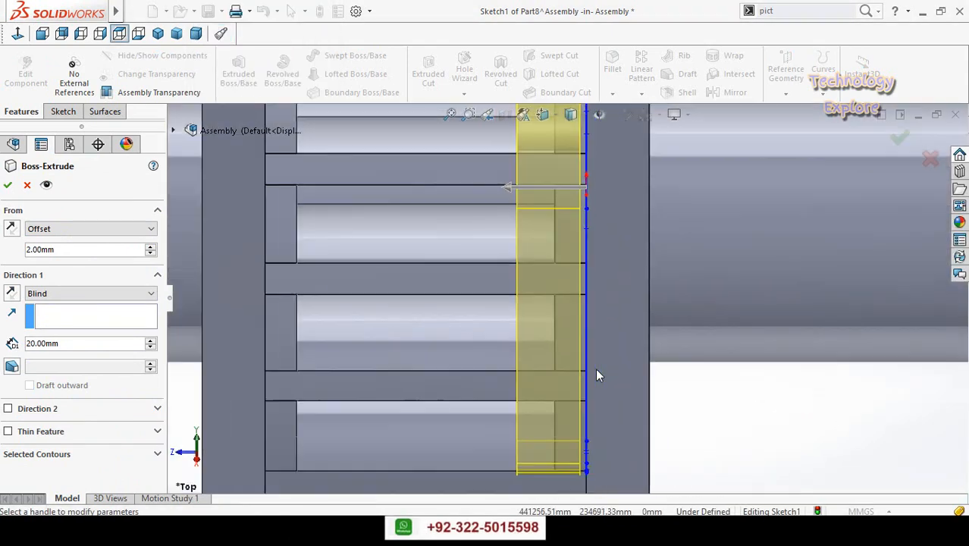
double_click(78, 342)
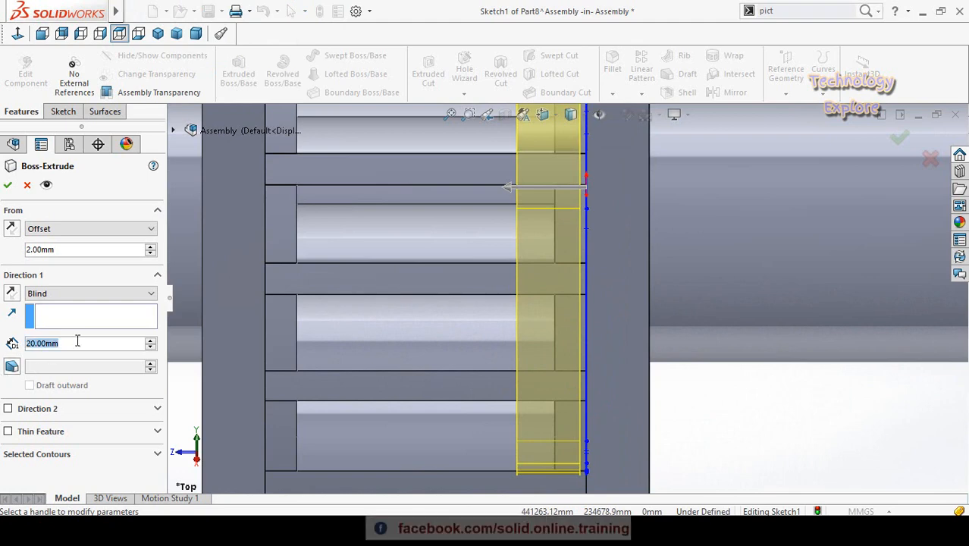
key("BackSpace")
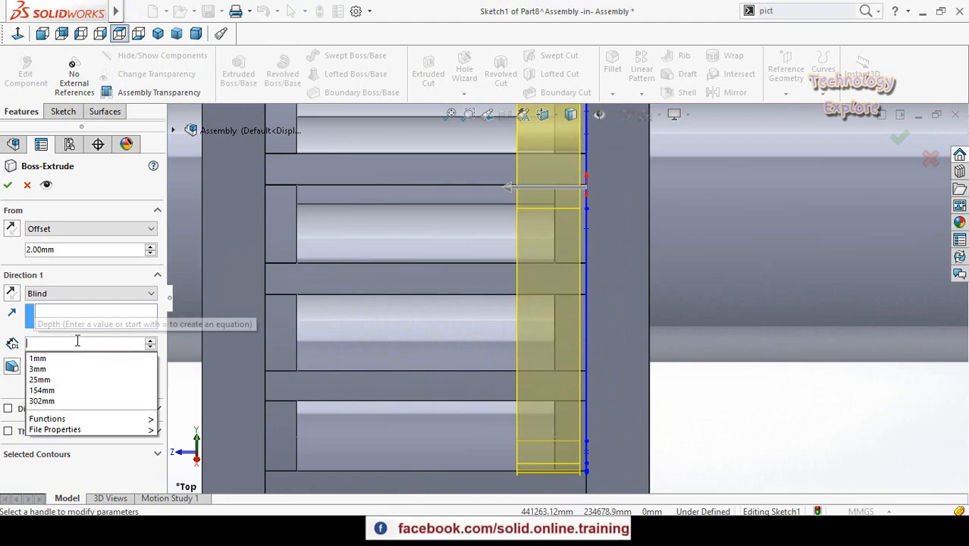
type("120")
key("Return")
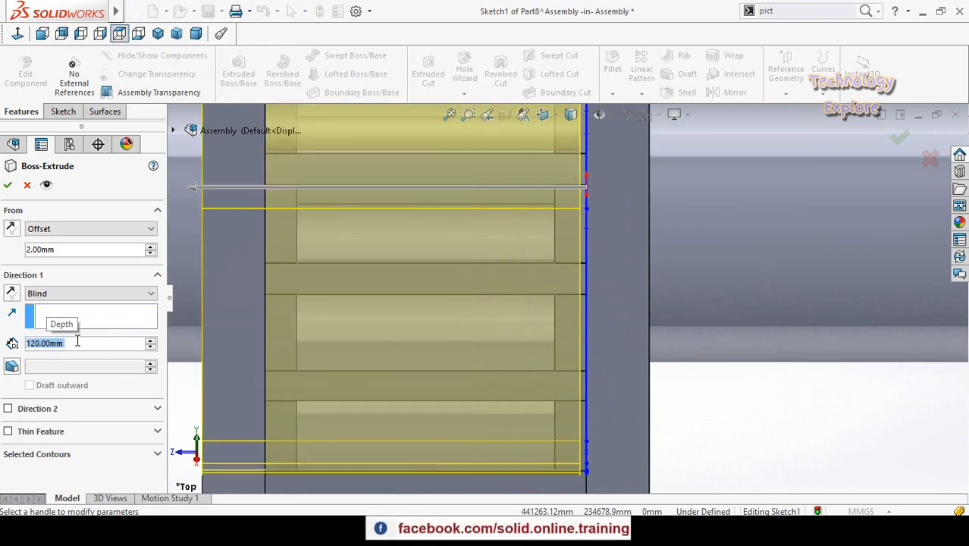
key("z")
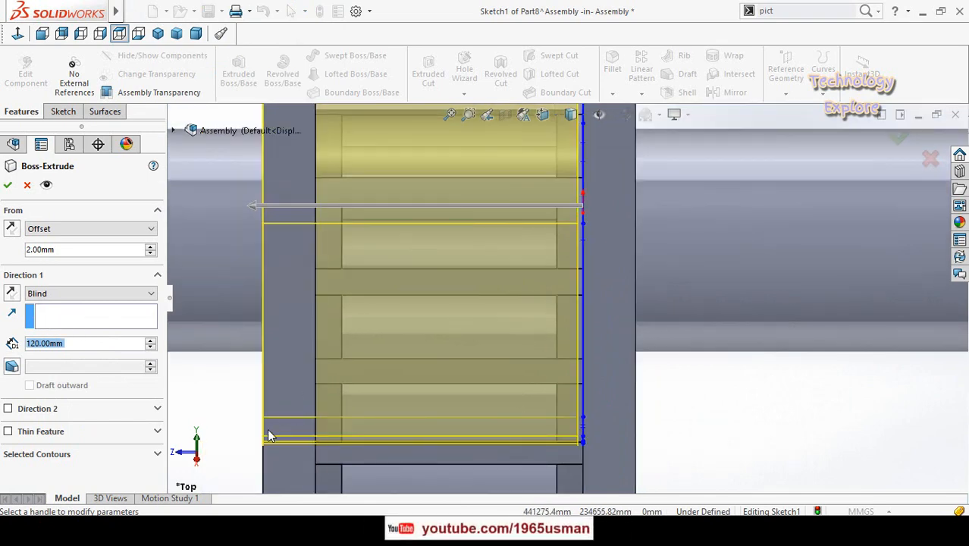
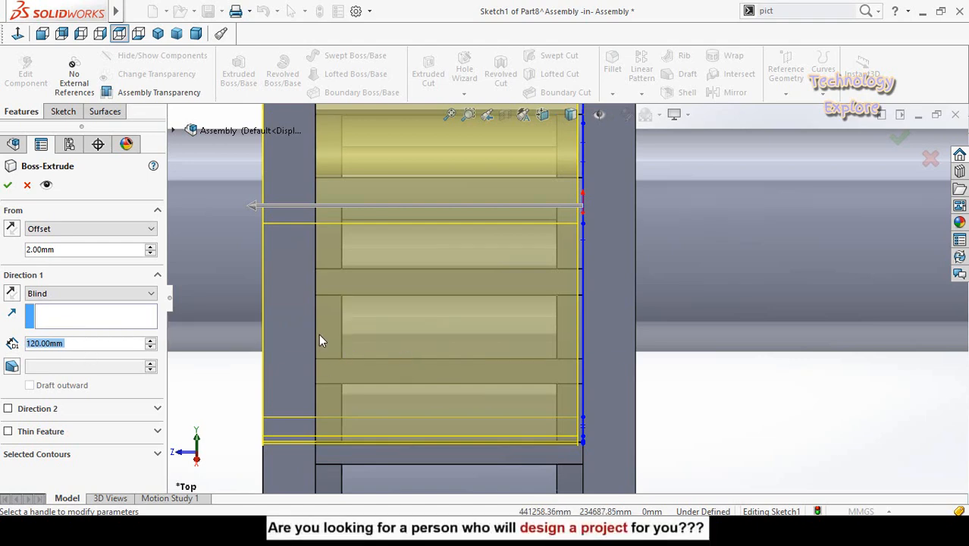
type("100")
key("Return")
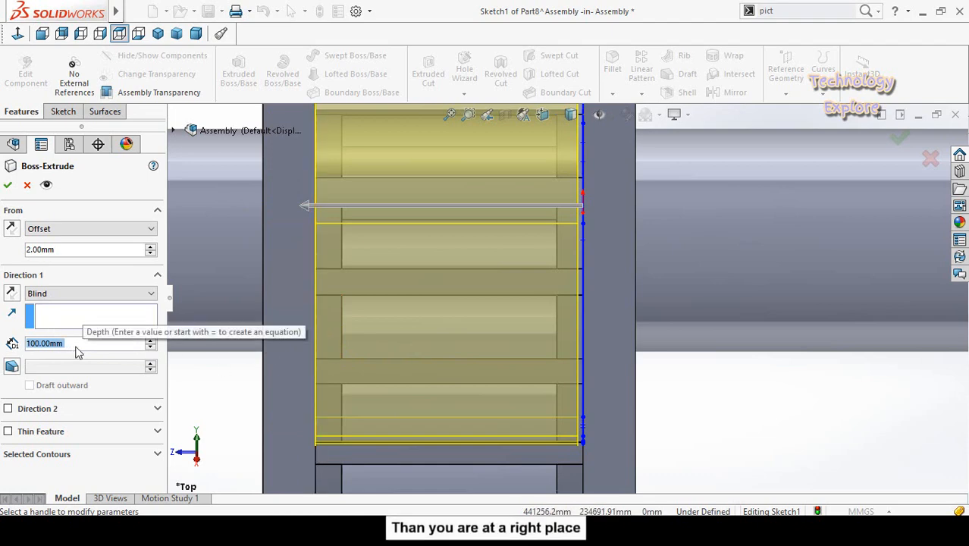
Step: Set the blind extrusion depth to 98 mm and finish the casing part's boss
type("98")
key("Return")
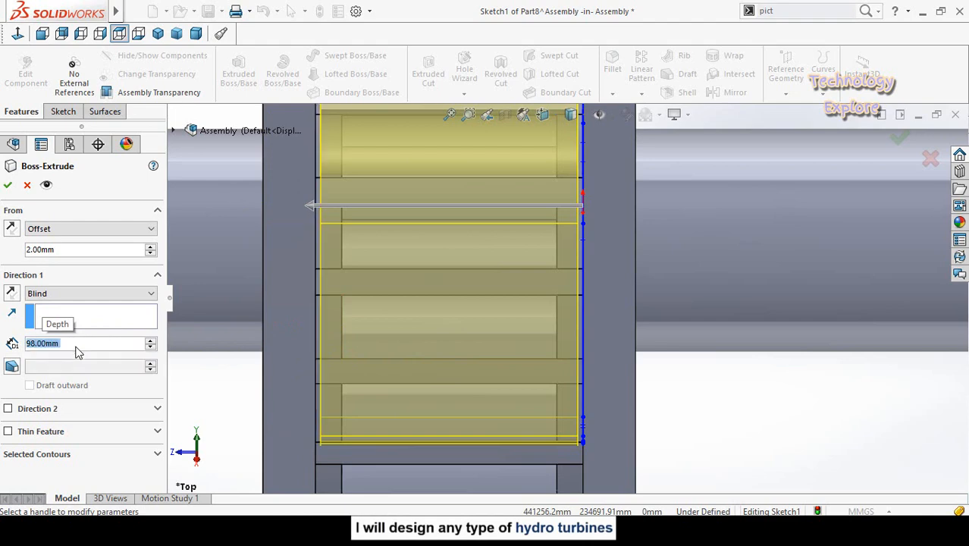
left_click(8, 184)
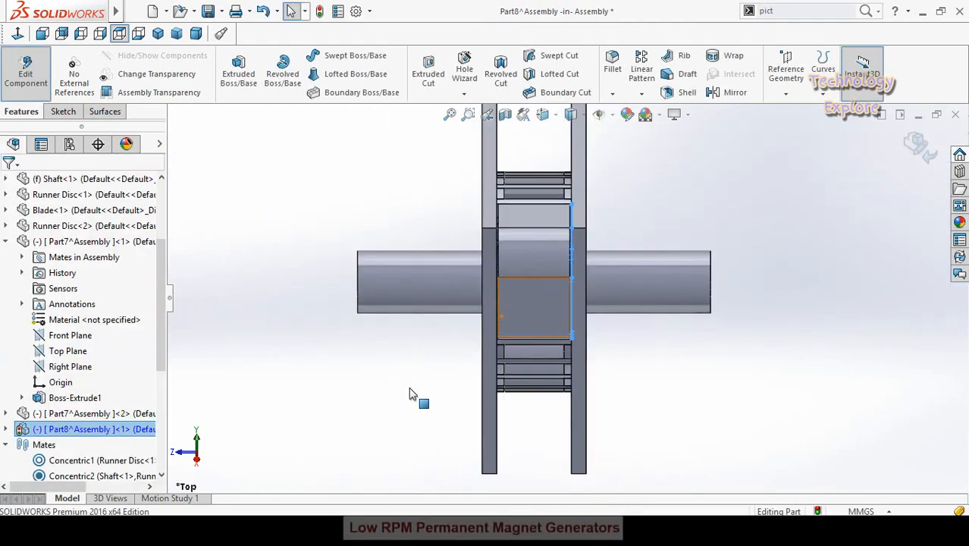
Step: Finish editing the casing part in context and return to editing the assembly
middle_click_drag(378, 384, 819, 248)
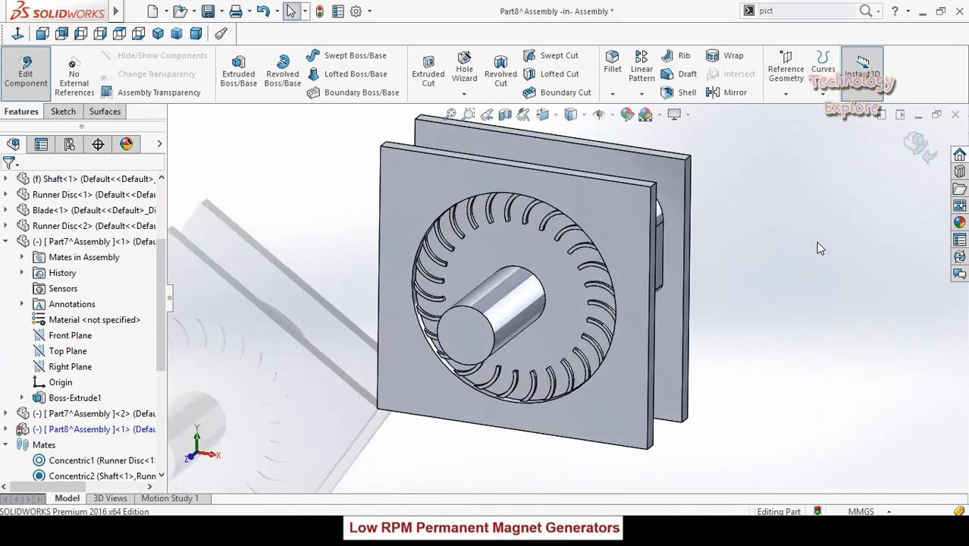
left_click(916, 144)
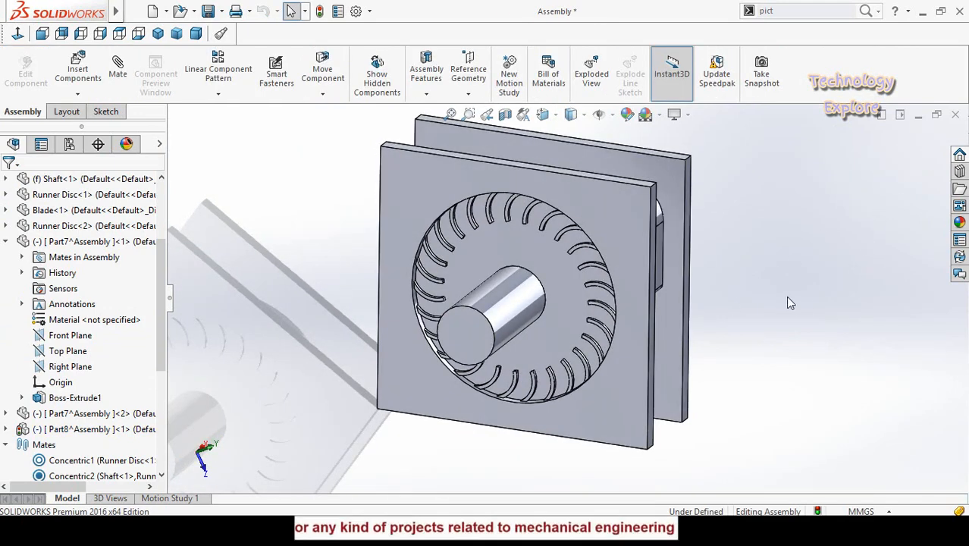
mouse_move(786, 290)
middle_mouse_down()
mouse_move(763, 261)
mouse_move(773, 283)
middle_mouse_up()
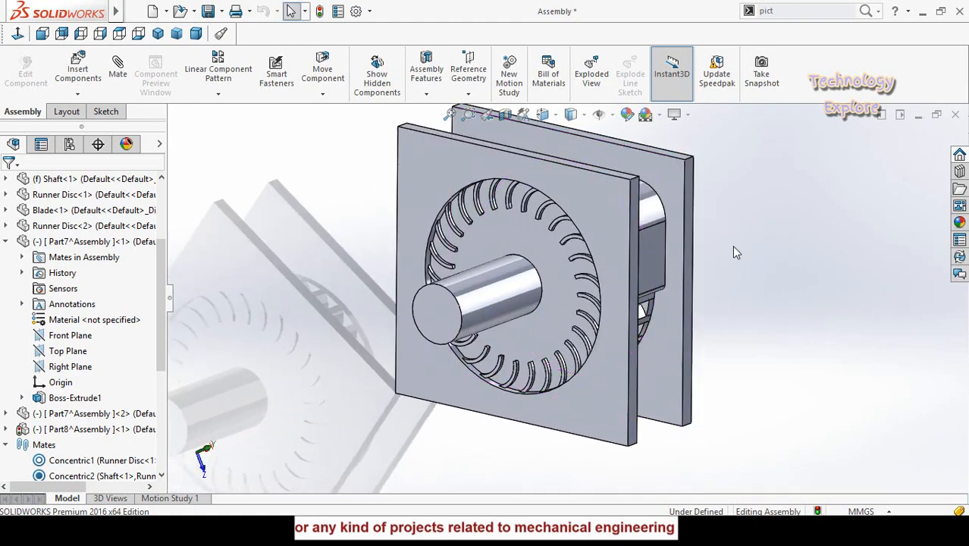
scroll(721, 212, "down", 2)
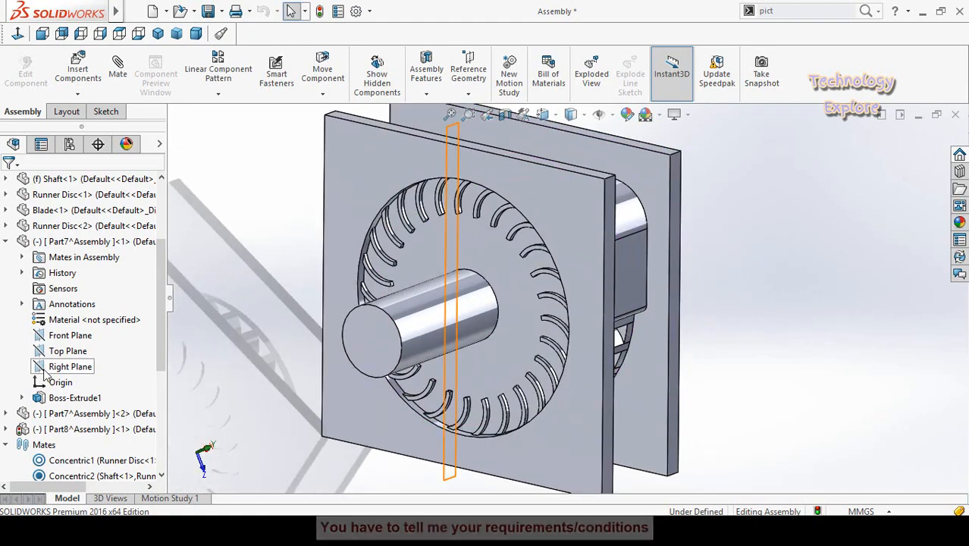
Step: Delete the casing part's InPlace2 mate and remove its sketch references to other assembly entities
scroll(2, 366, "down", 5)
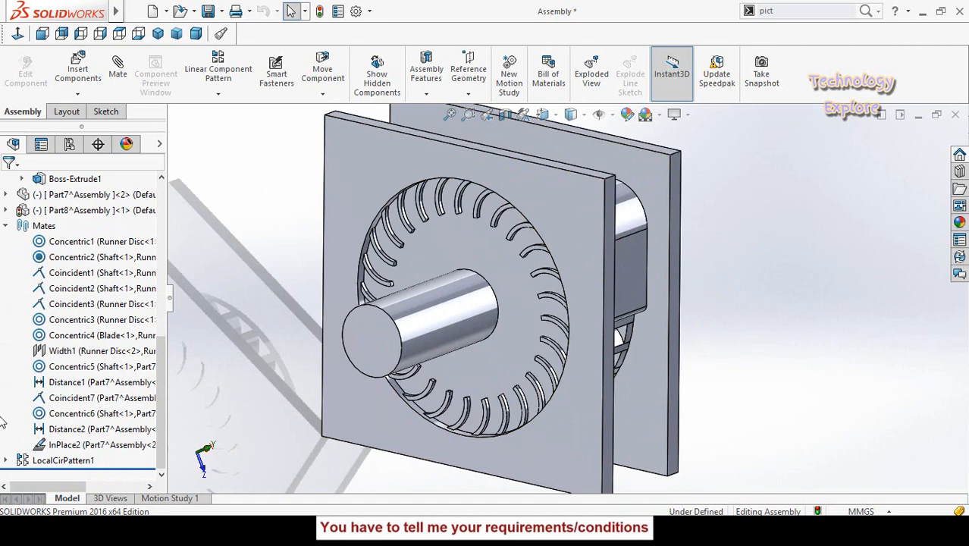
right_click(61, 447)
left_click(91, 344)
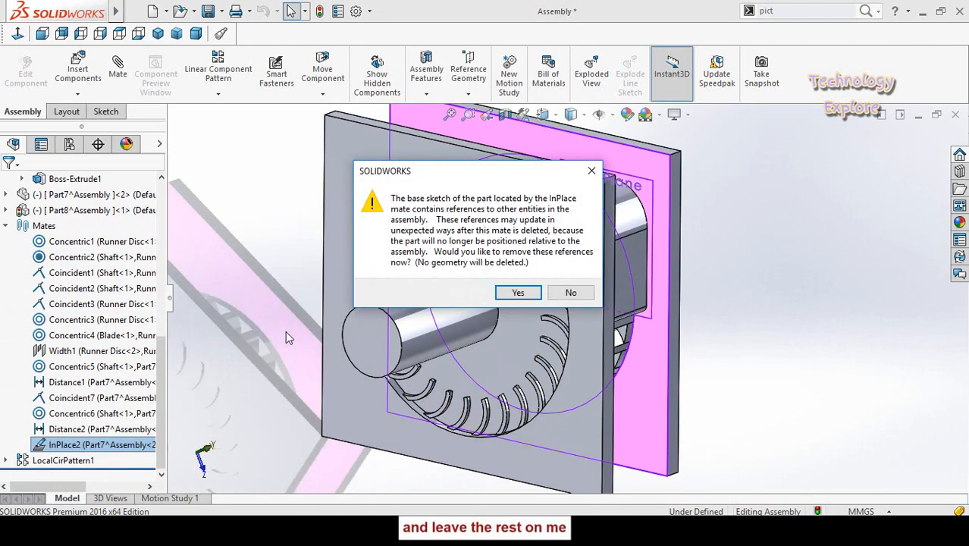
left_click(517, 294)
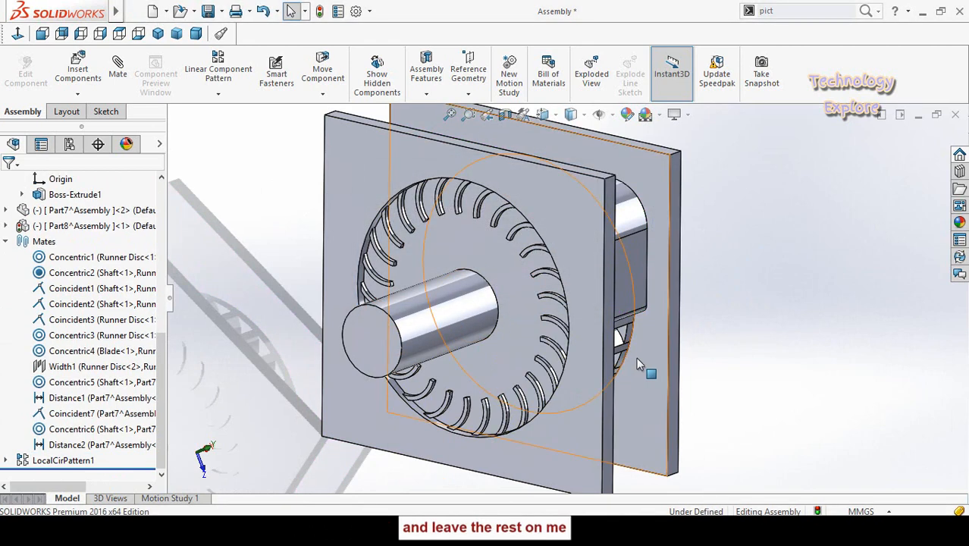
Step: Move the freed casing part out from between the side plates, clear of the assembly
left_click_drag(633, 292, 723, 289)
scroll(683, 348, "down", 2)
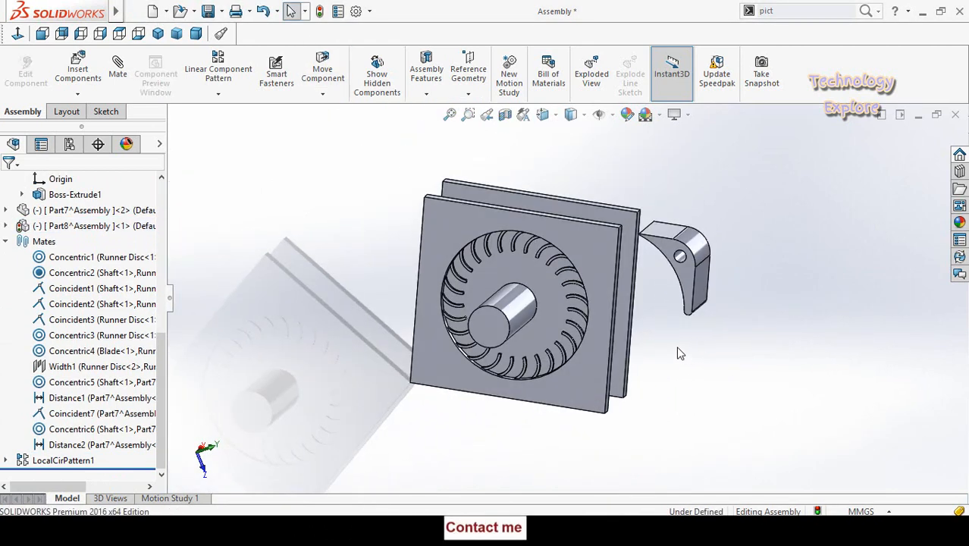
scroll(676, 346, "down", 5)
middle_click_drag(651, 270, 741, 297)
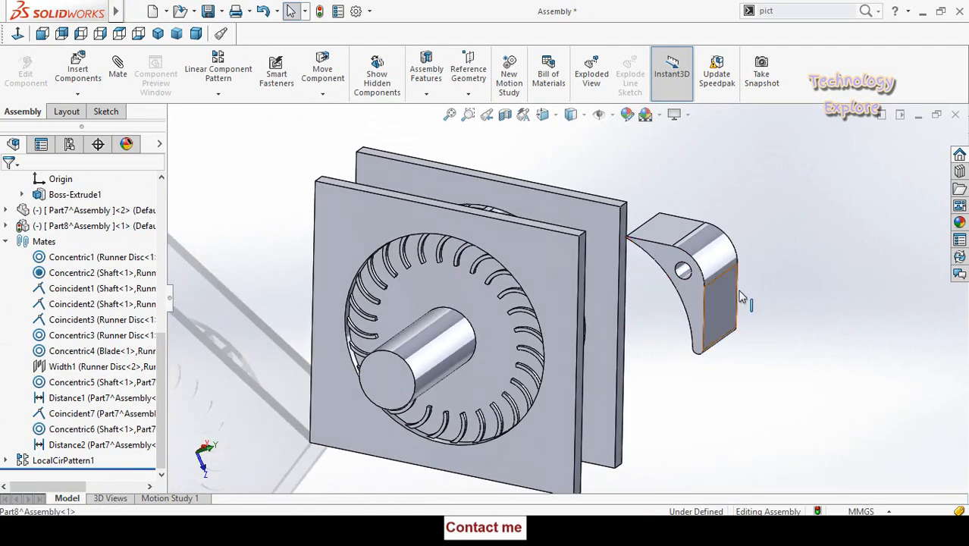
scroll(698, 281, "down", 4)
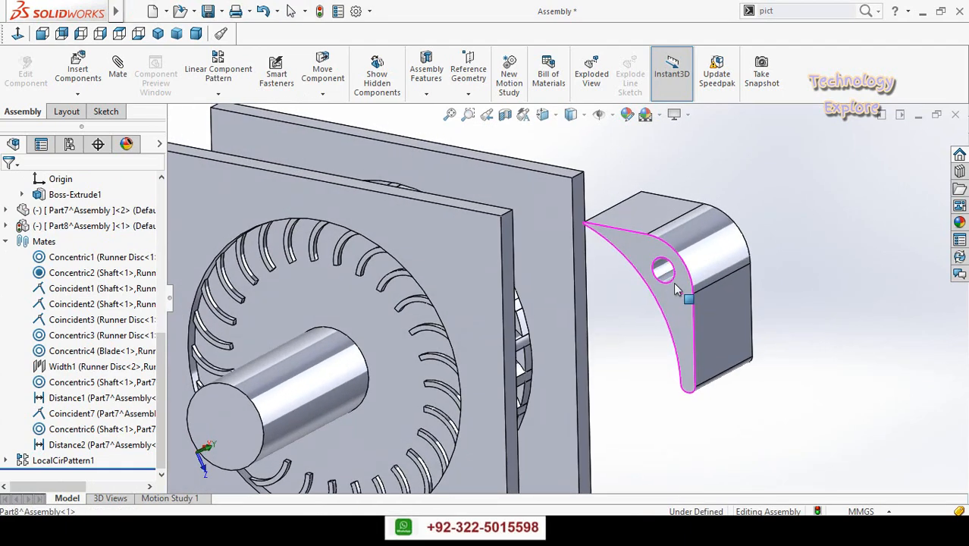
Step: Check the diameter of the casing part's hole
left_click(664, 272)
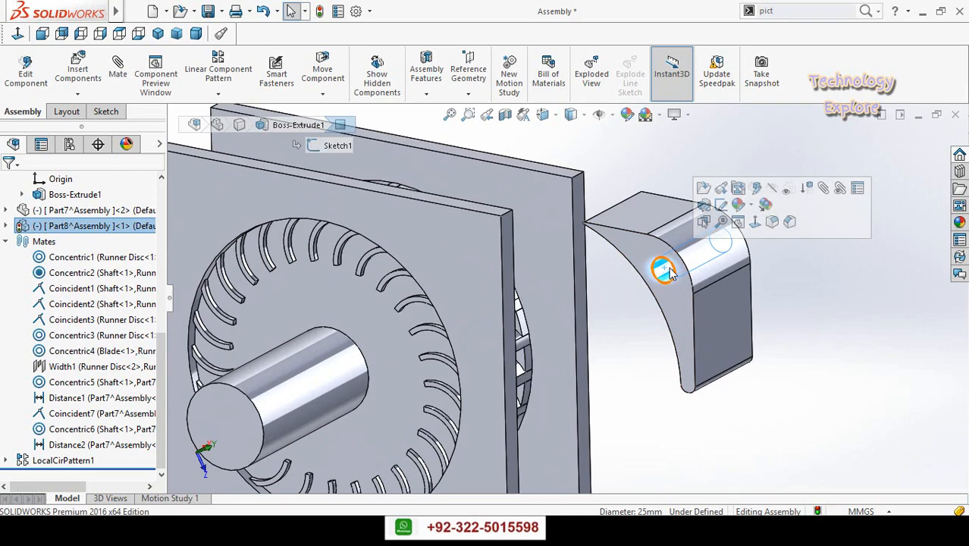
left_click(652, 359)
scroll(656, 356, "up", 3)
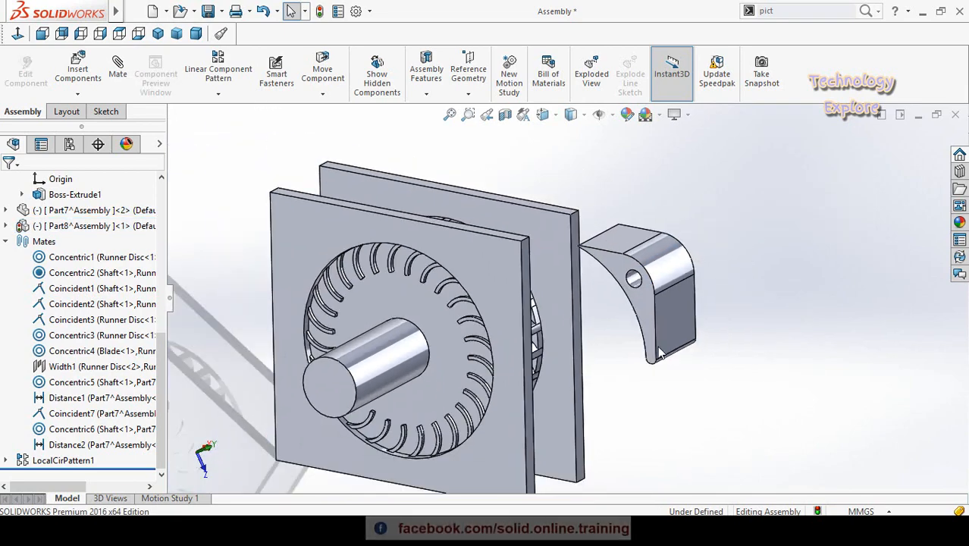
mouse_move(659, 349)
middle_mouse_down()
mouse_move(644, 340)
mouse_move(663, 328)
mouse_move(644, 363)
mouse_move(654, 367)
mouse_move(660, 352)
middle_mouse_up()
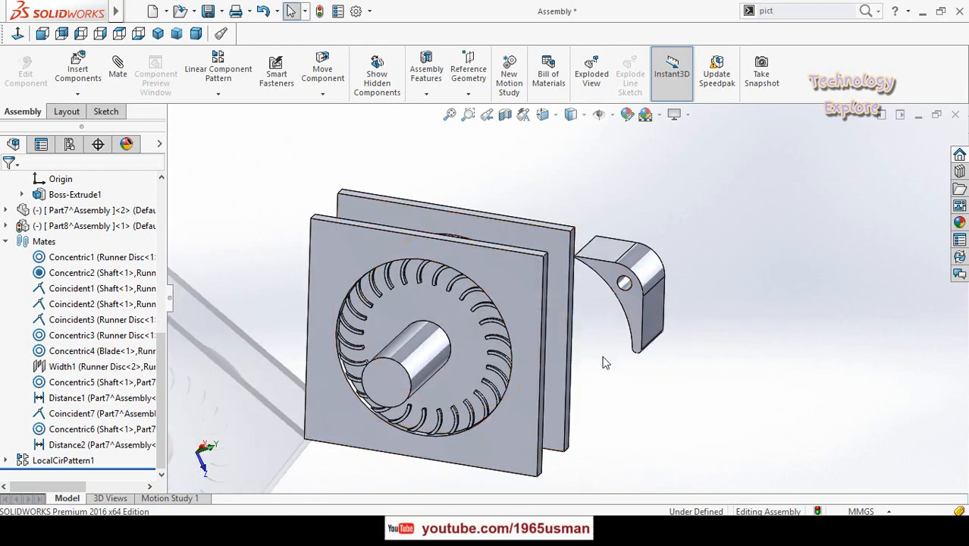
Step: Edit the front side plate in context and start a sketch on its outer face, viewed normal to it
left_click(516, 272)
left_click(608, 196)
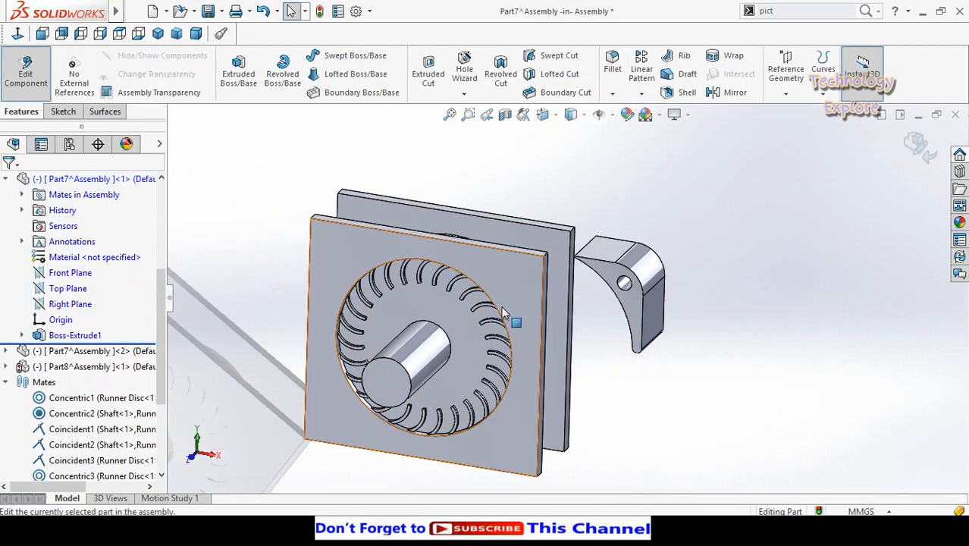
left_click(522, 283)
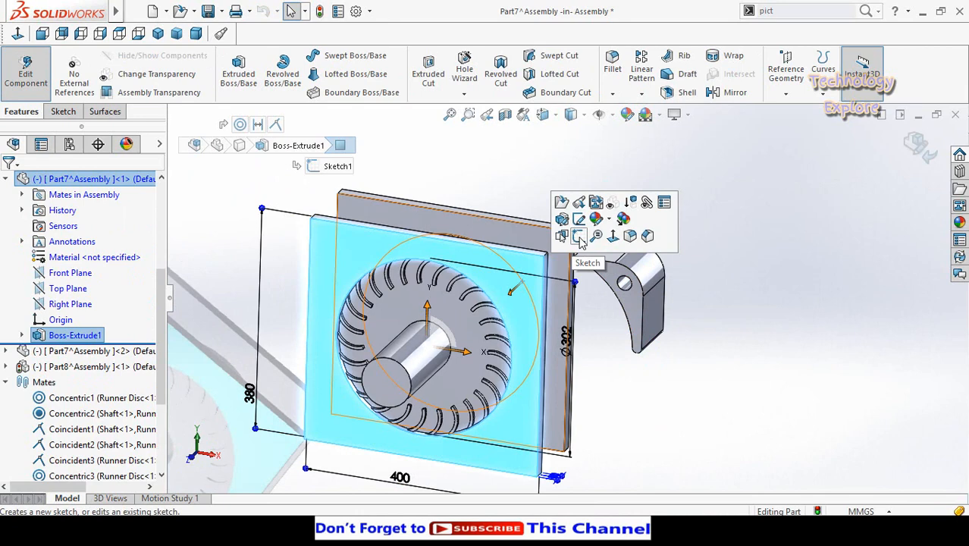
left_click(579, 236)
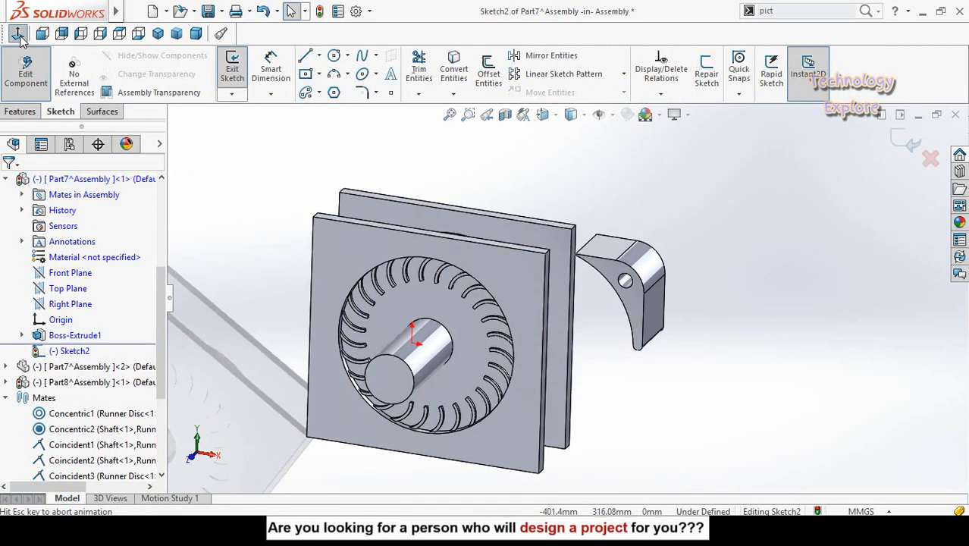
left_click(20, 39)
scroll(635, 271, "down", 4)
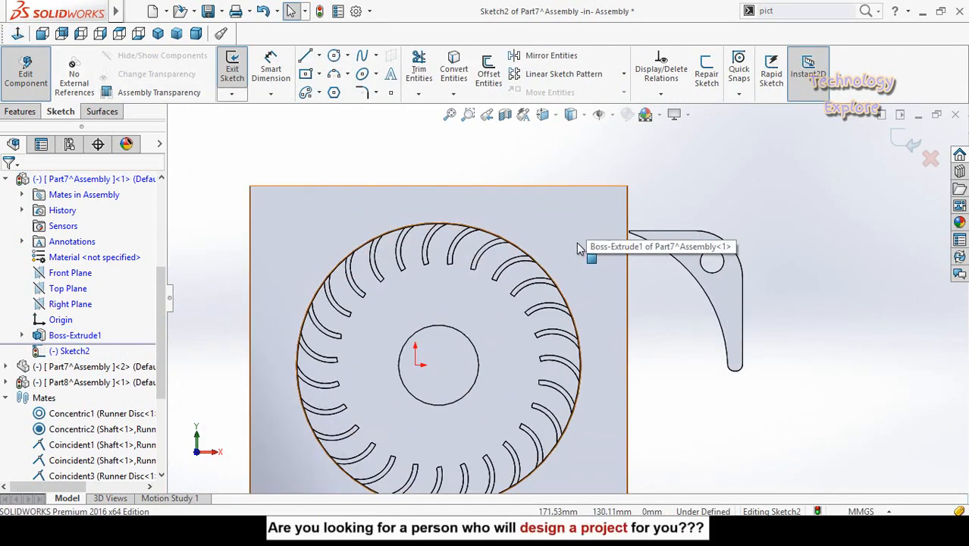
scroll(576, 246, "down", 2)
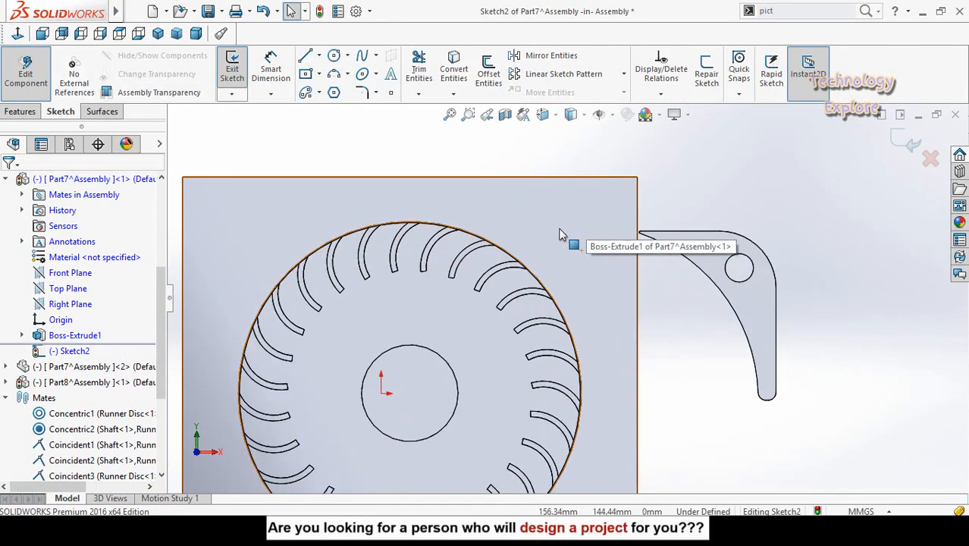
Step: Sketch a circle near the side plate's upper corner facing the casing part and set its diameter to 25 mm
left_click(333, 56)
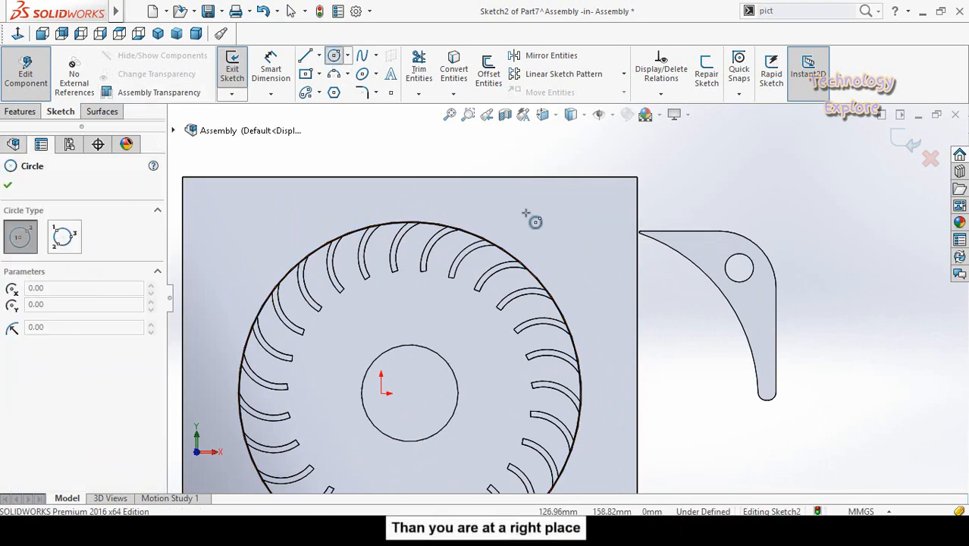
left_click(578, 245)
left_click(594, 272)
key("d")
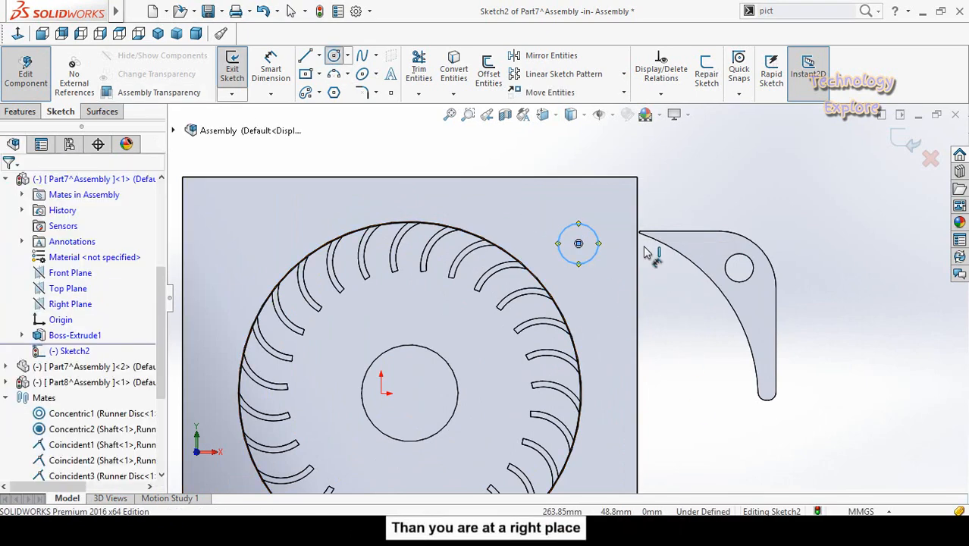
left_click(582, 265)
left_click(689, 356)
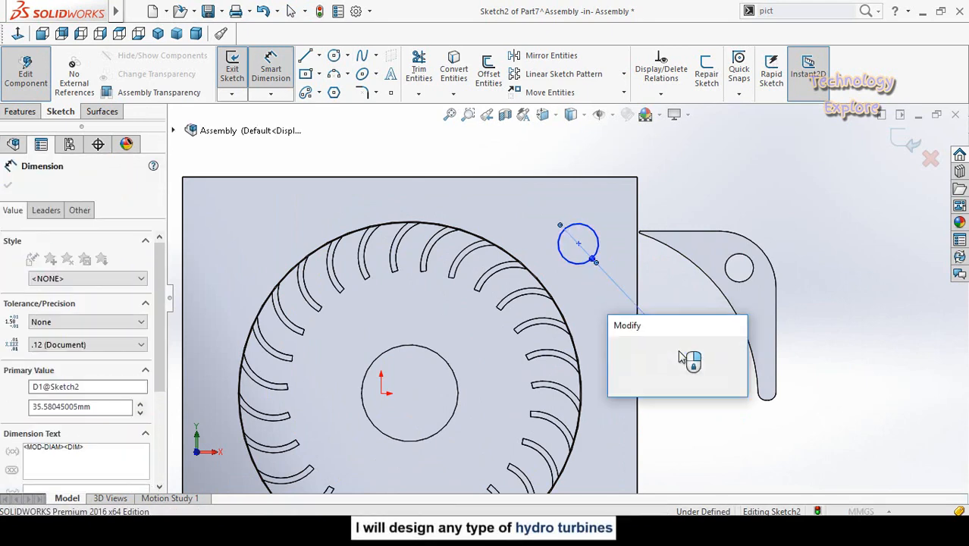
type("25")
key("Return")
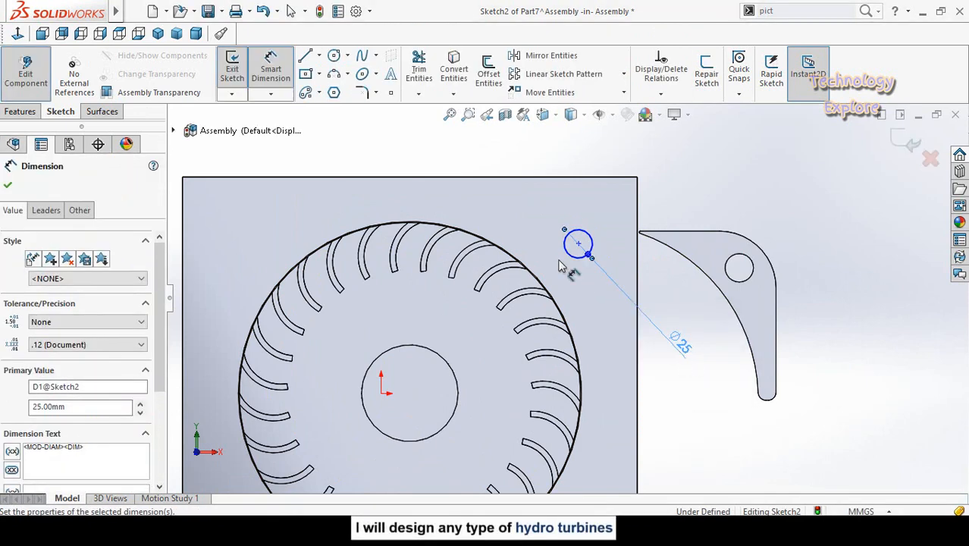
Step: Dimension the circle's centre 50 mm from the side plate's vertical edge nearest the casing part
scroll(559, 262, "down", 2)
scroll(574, 294, "up", 2)
mouse_move(574, 295)
middle_mouse_down()
mouse_move(572, 303)
mouse_move(584, 272)
mouse_move(575, 275)
mouse_move(599, 298)
mouse_move(586, 315)
mouse_move(585, 281)
middle_mouse_up()
left_click(698, 398)
left_click(584, 271)
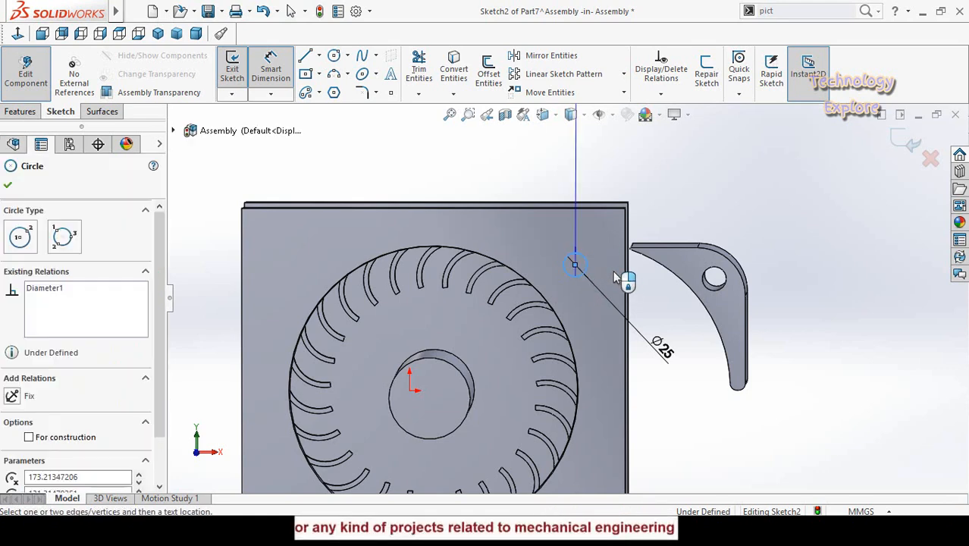
left_click(626, 277)
left_click(680, 189)
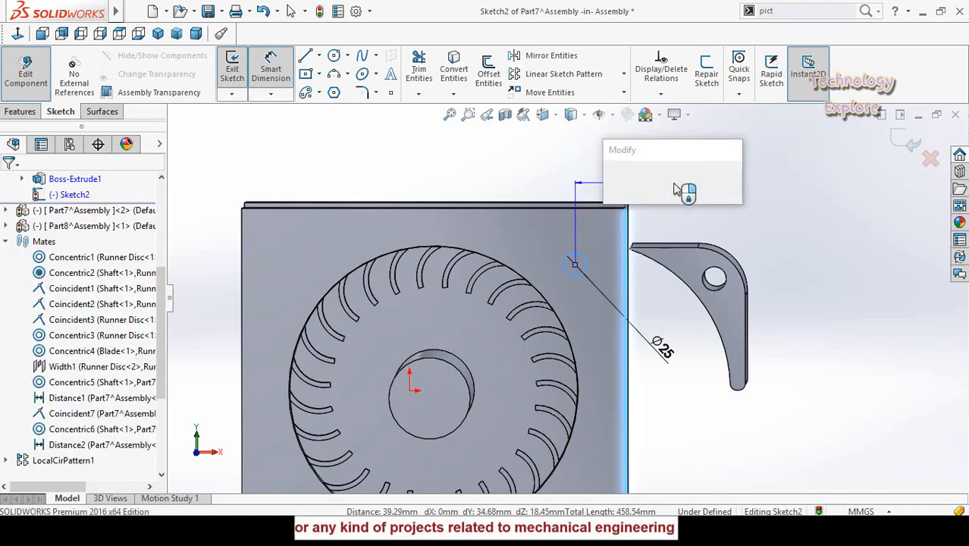
type("50")
key("Return")
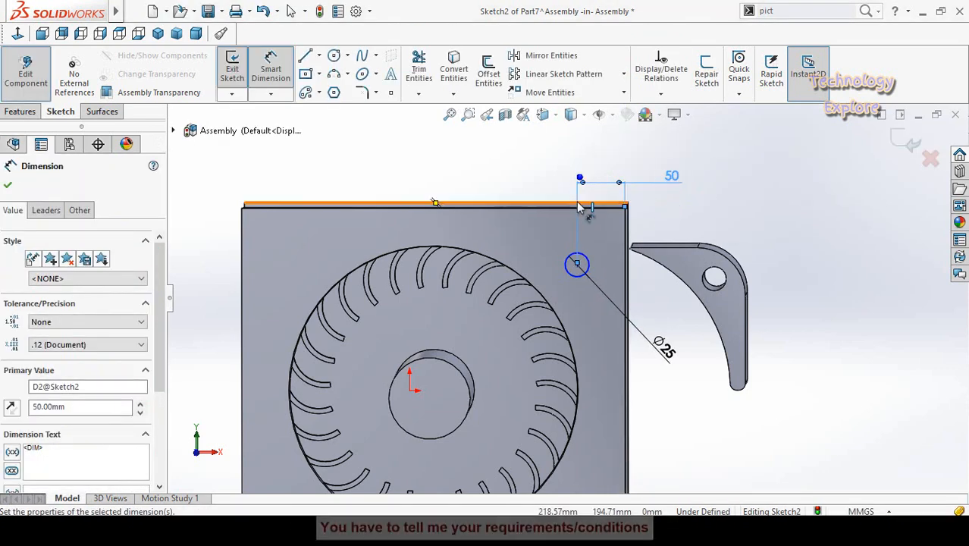
Step: Dimension the circle's centre 50 mm below the side plate's upper edge
scroll(556, 212, "down", 2)
left_click(572, 218)
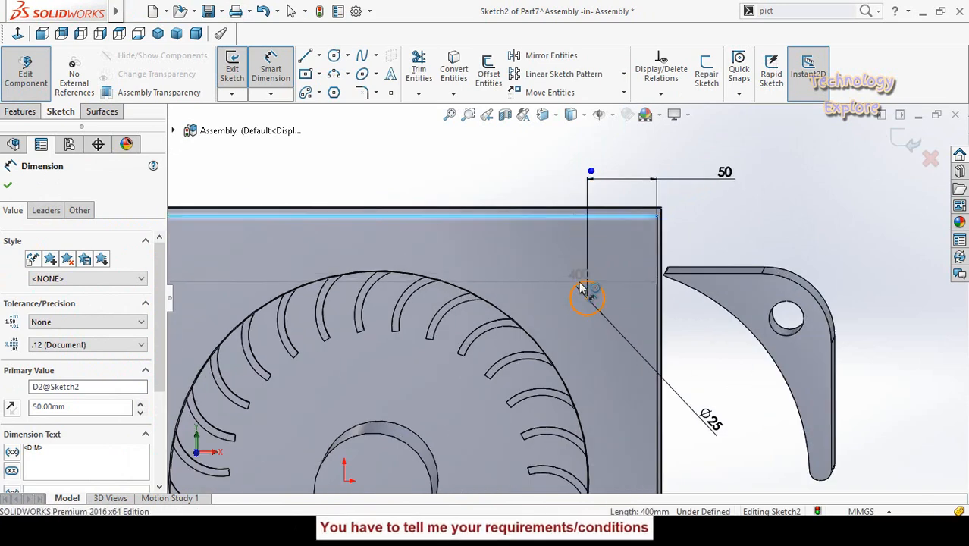
left_click(580, 283)
left_click(531, 164)
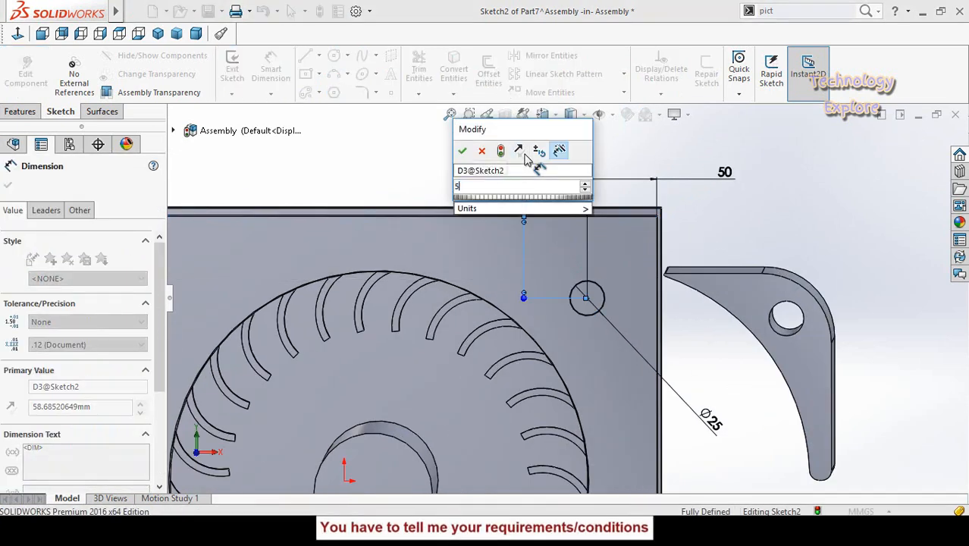
type("50")
key("Return")
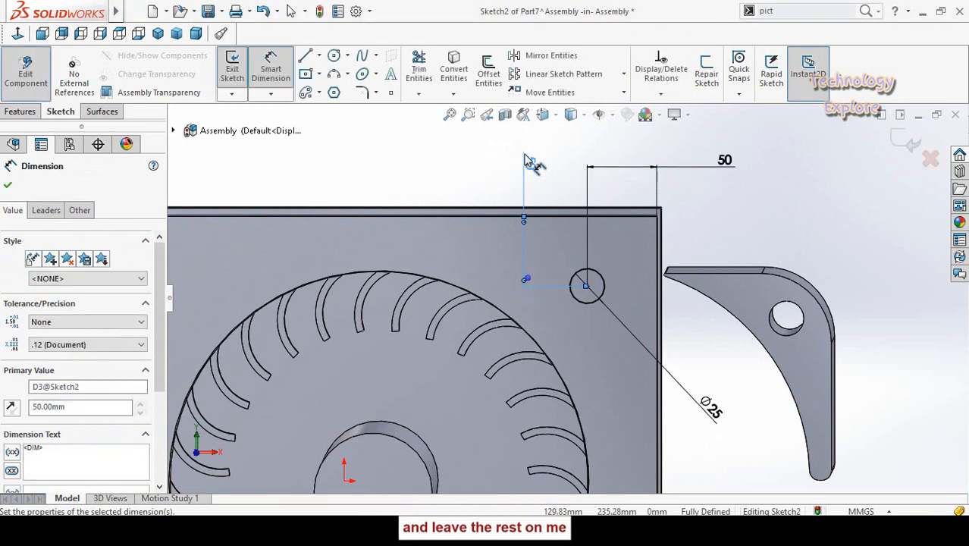
Step: Cut the circle through the side plate with a blind 98 mm extruded cut and return to editing the assembly
scroll(605, 384, "up", 2)
middle_click_drag(606, 384, 414, 300)
scroll(245, 85, "up", 1)
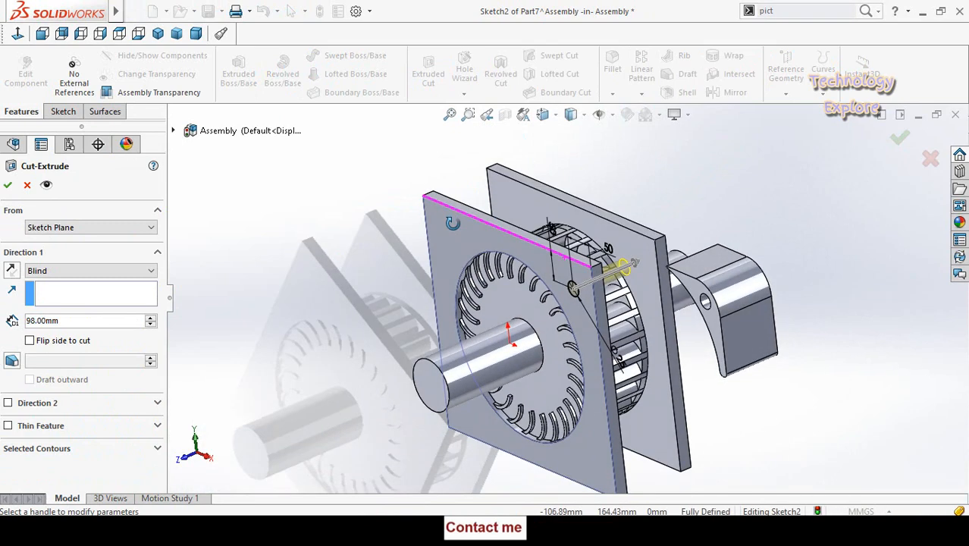
left_click(281, 224)
middle_click_drag(286, 279, 351, 246)
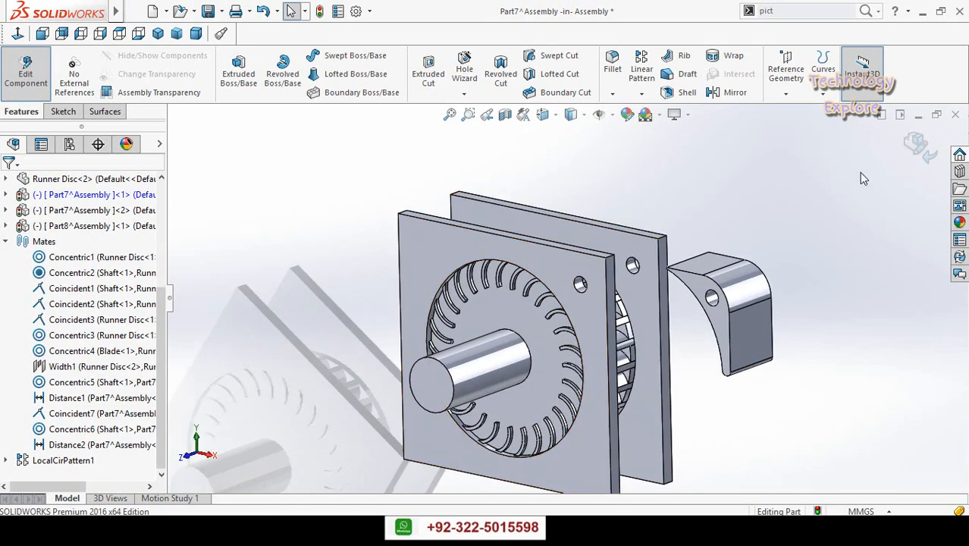
left_click(915, 143)
Step: Mate the casing part's hole concentric with the new 25 mm hole in the front side plate
scroll(704, 307, "down", 3)
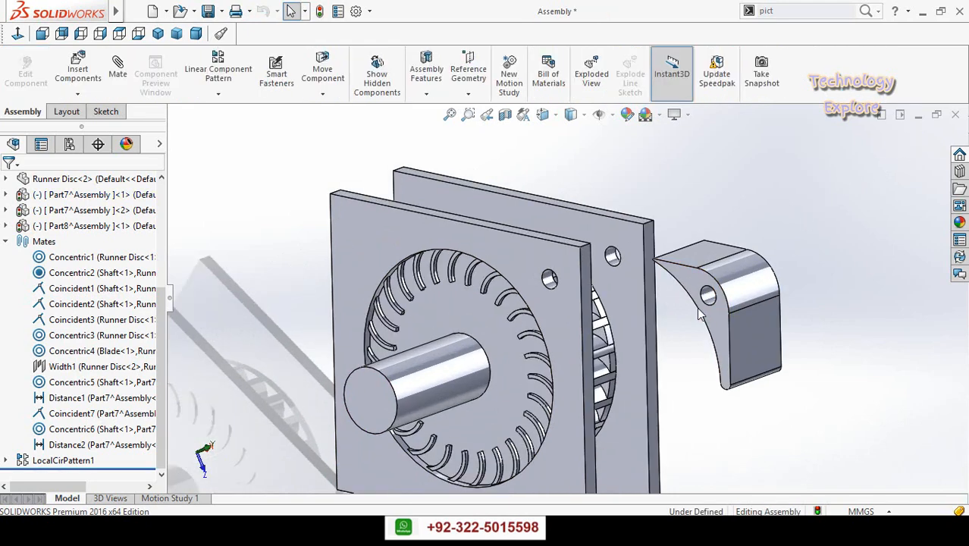
left_click(703, 294)
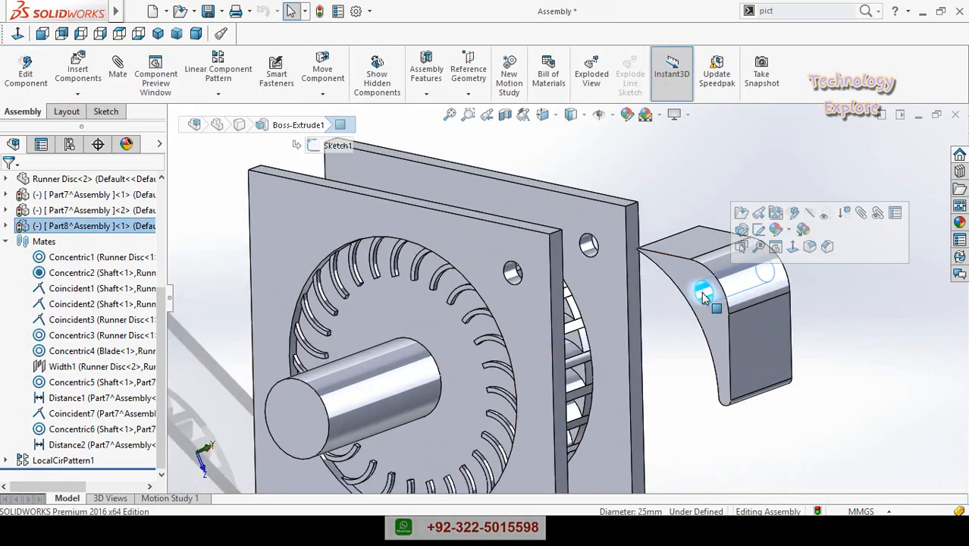
left_click(512, 276, "ctrl")
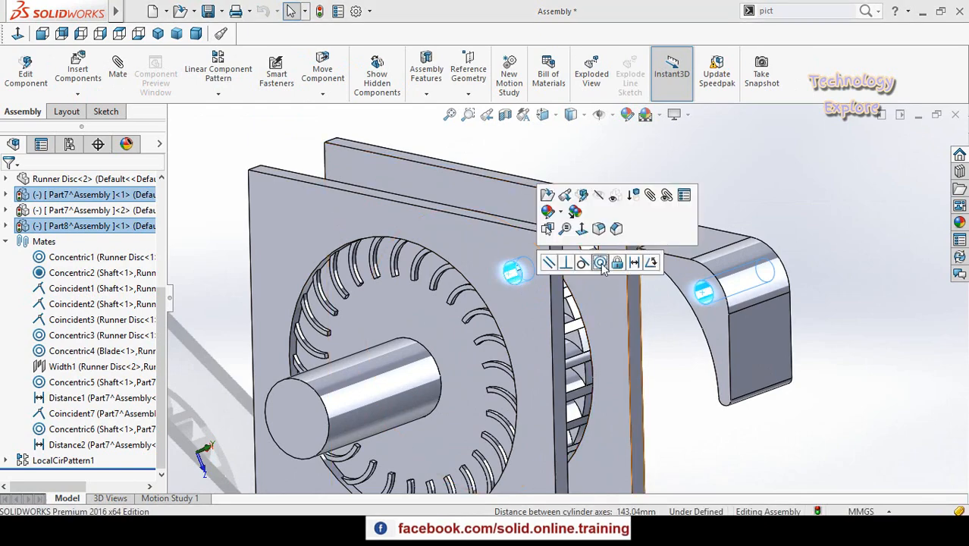
left_click(599, 262)
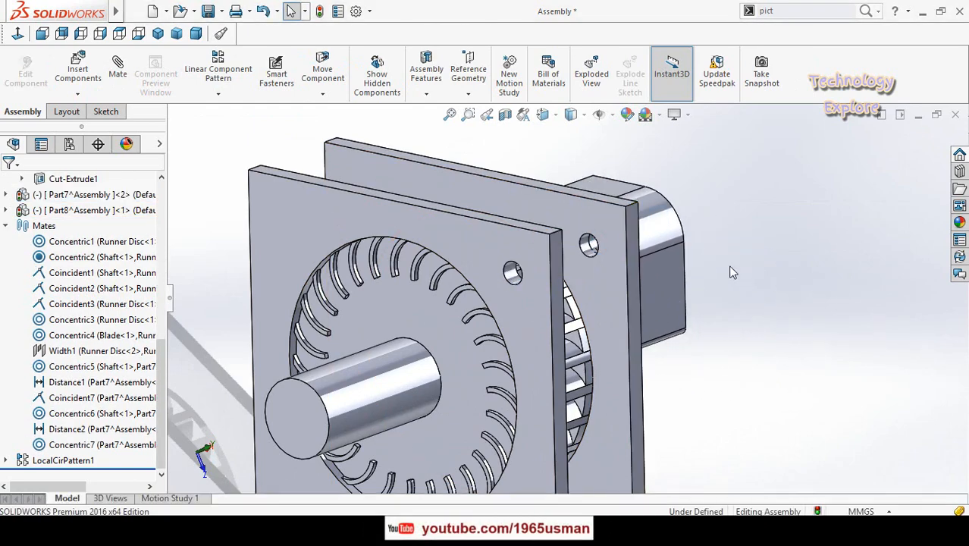
middle_click_drag(678, 268, 645, 312)
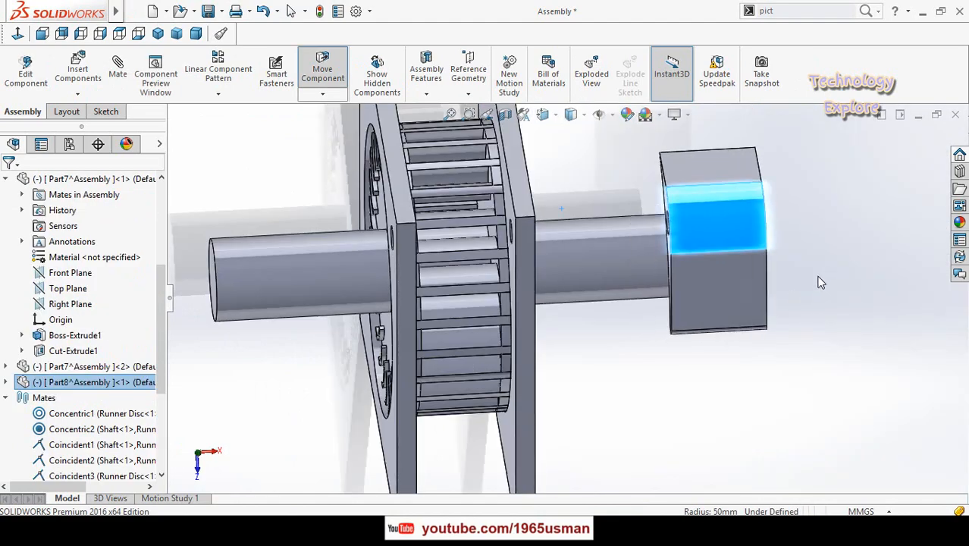
Step: Centre the casing part between the two side plates with a width mate on the plates' and the part's side faces
left_click(822, 276)
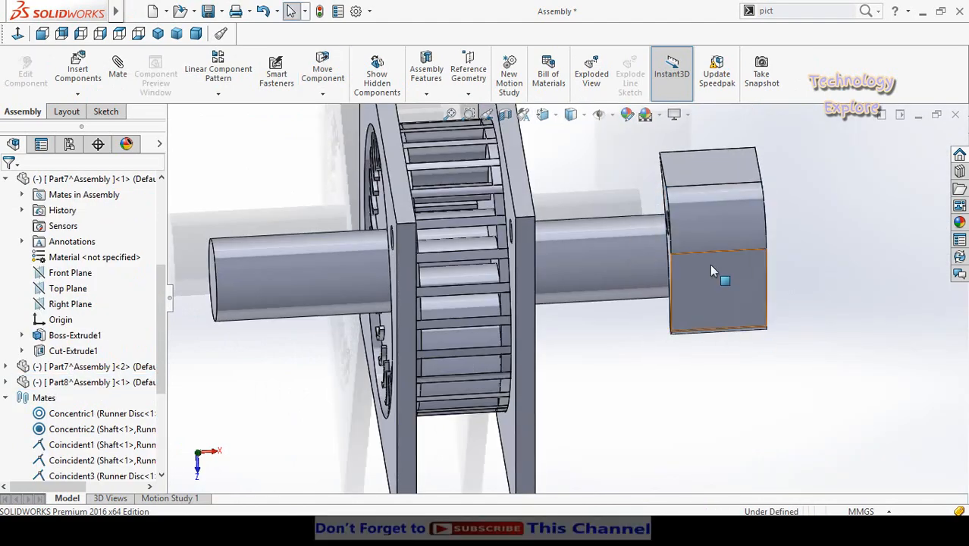
middle_click_drag(711, 271, 628, 289)
scroll(630, 269, "down", 3)
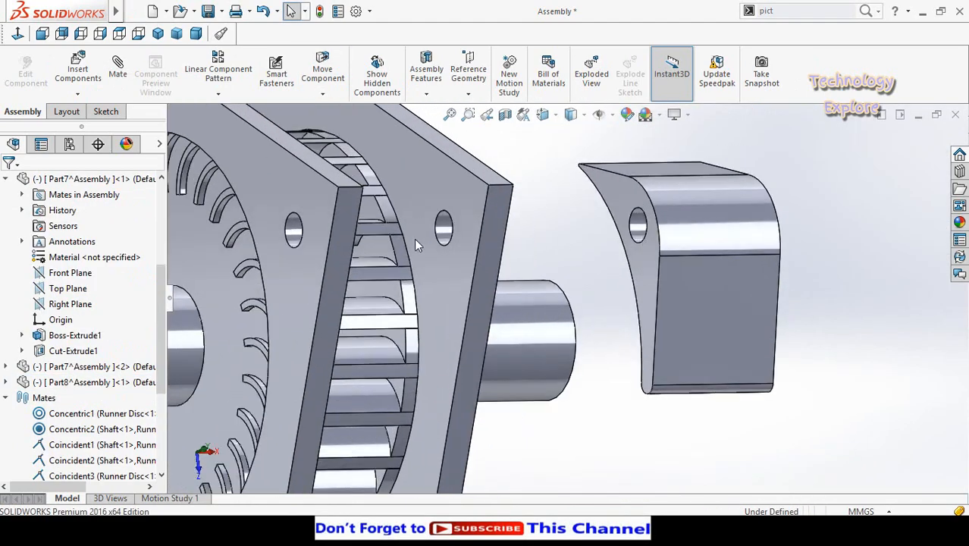
middle_click_drag(470, 225, 379, 246)
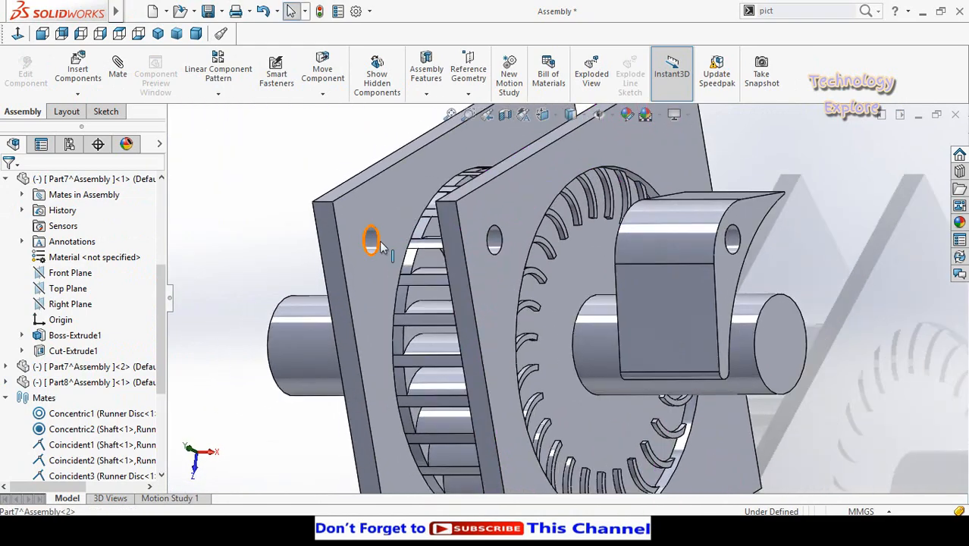
left_click(359, 287)
middle_click_drag(424, 270, 535, 286)
scroll(682, 310, "up", 1)
middle_click_drag(648, 306, 540, 320)
left_click(695, 236, "ctrl")
middle_click_drag(630, 277, 667, 306)
left_click(599, 286, "ctrl")
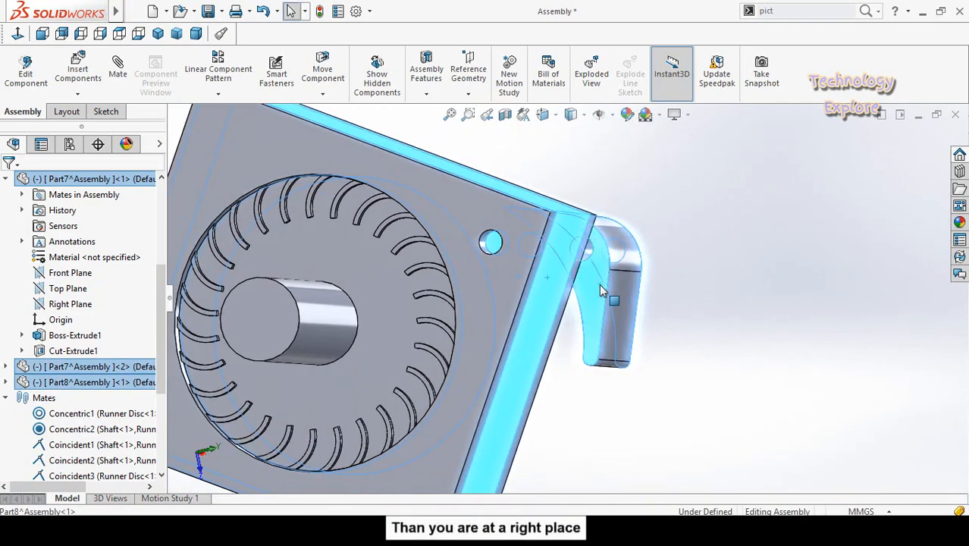
left_click(640, 272)
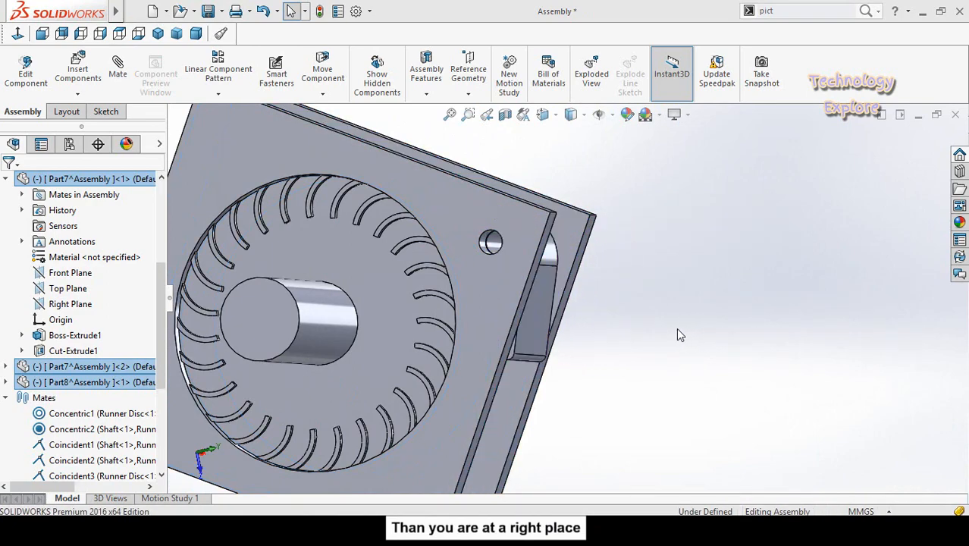
Step: Rotate the side plates roughly upright and fix the front side plate in place
scroll(679, 353, "up", 2)
middle_click_drag(602, 305, 655, 307)
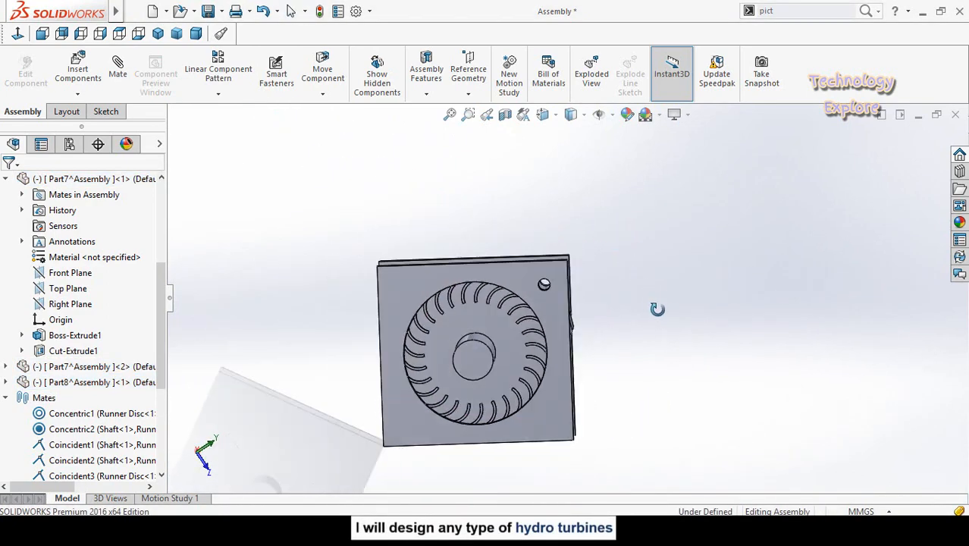
left_click_drag(528, 269, 561, 287)
left_click(642, 393)
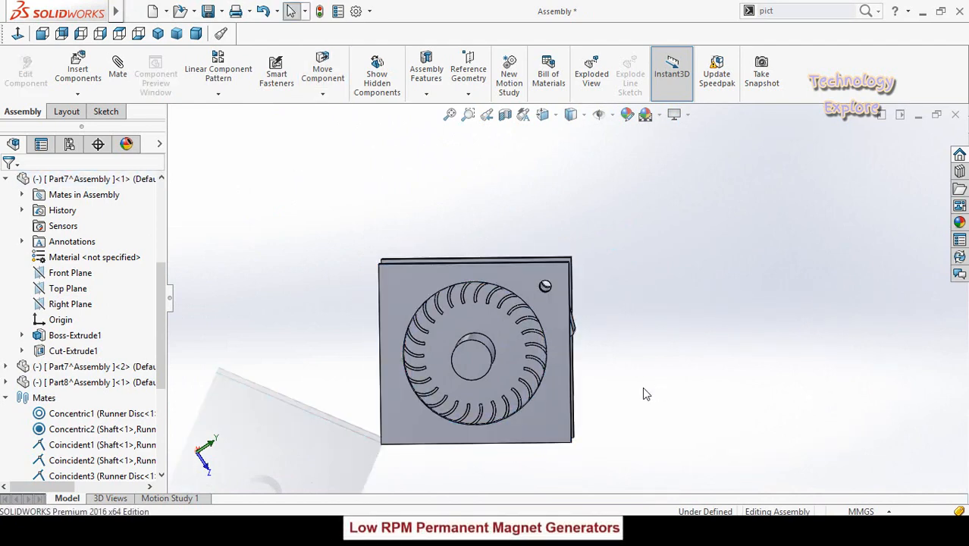
middle_click_drag(598, 347, 539, 432)
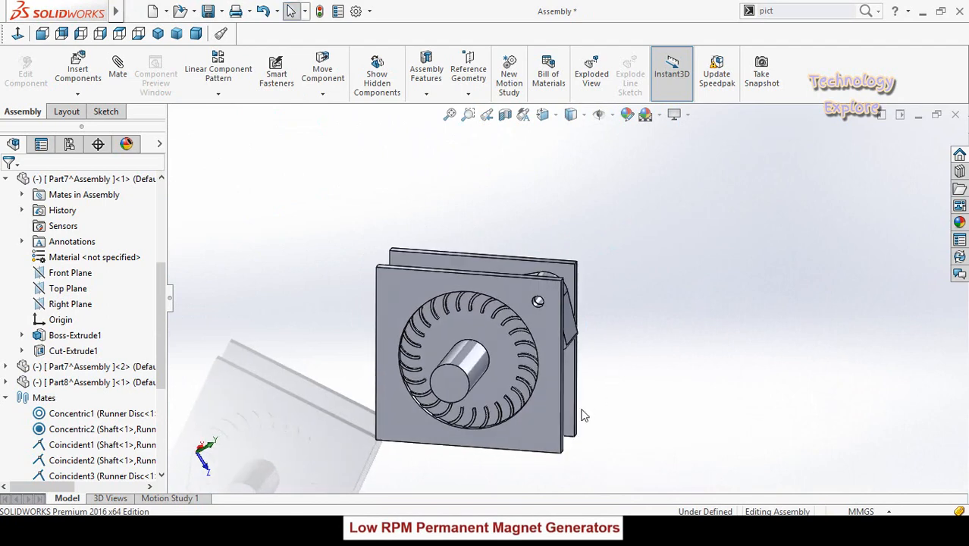
right_click(531, 437)
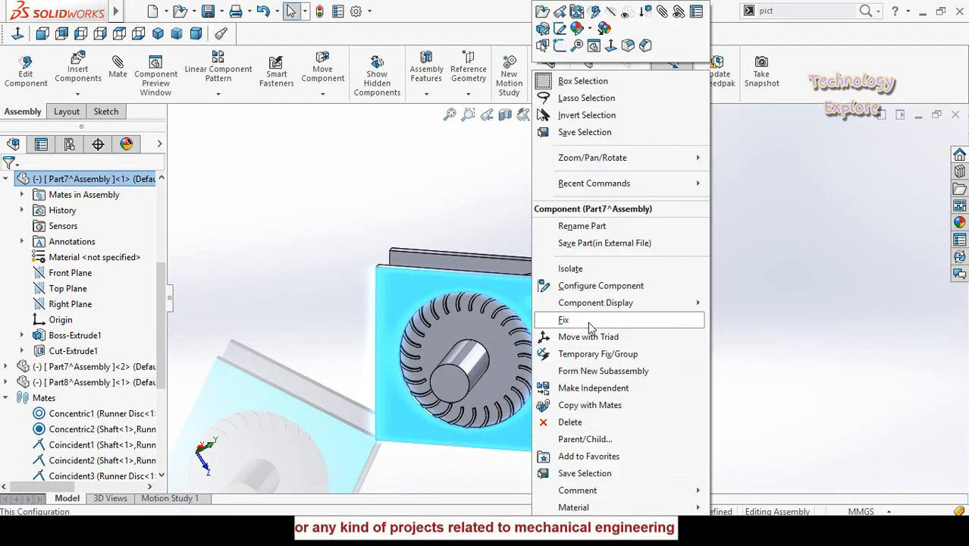
left_click(588, 322)
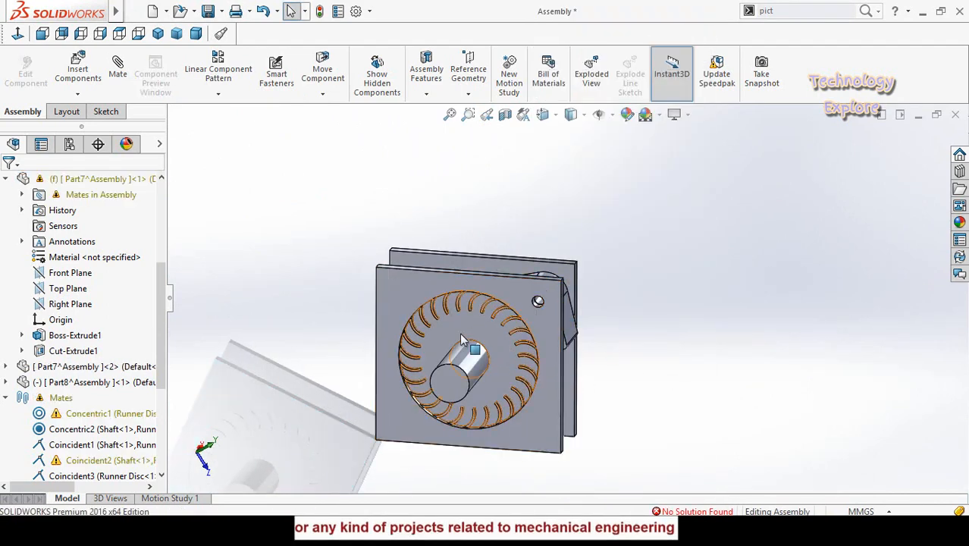
Step: Float the shaft so that it is no longer fixed in the assembly
middle_click_drag(504, 350, 426, 353)
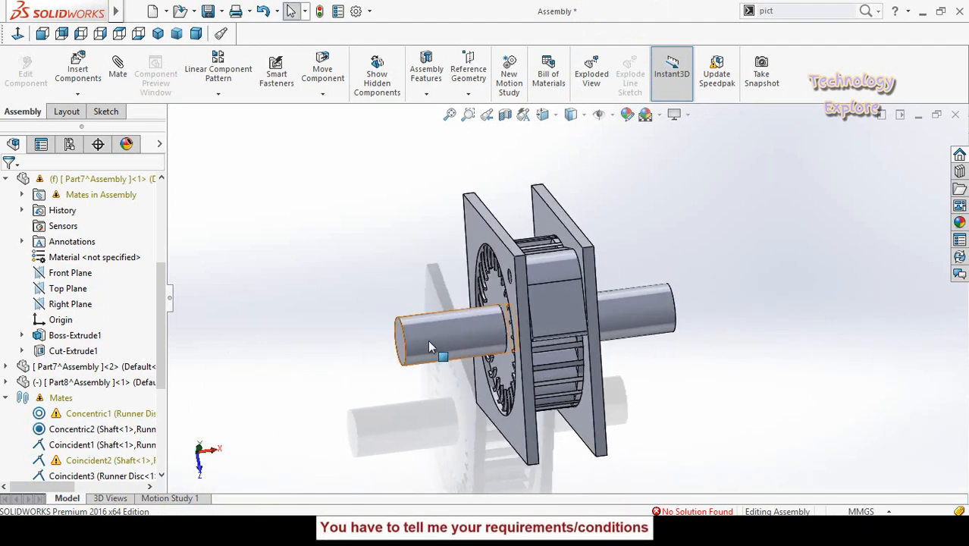
left_click(429, 345)
right_click(429, 345)
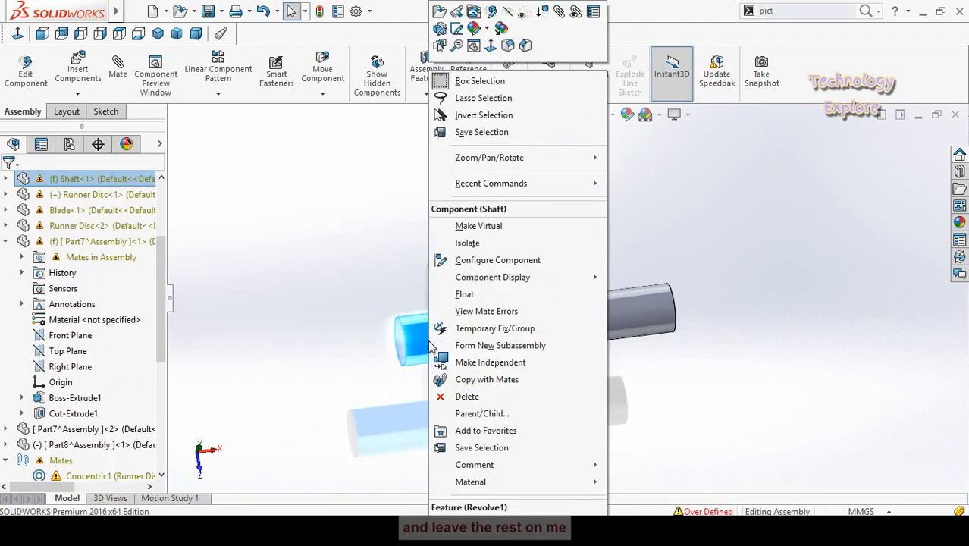
left_click(463, 294)
Step: Check the side plates' alignment in a straight-on view and float the front side plate again
middle_click_drag(377, 401, 456, 367)
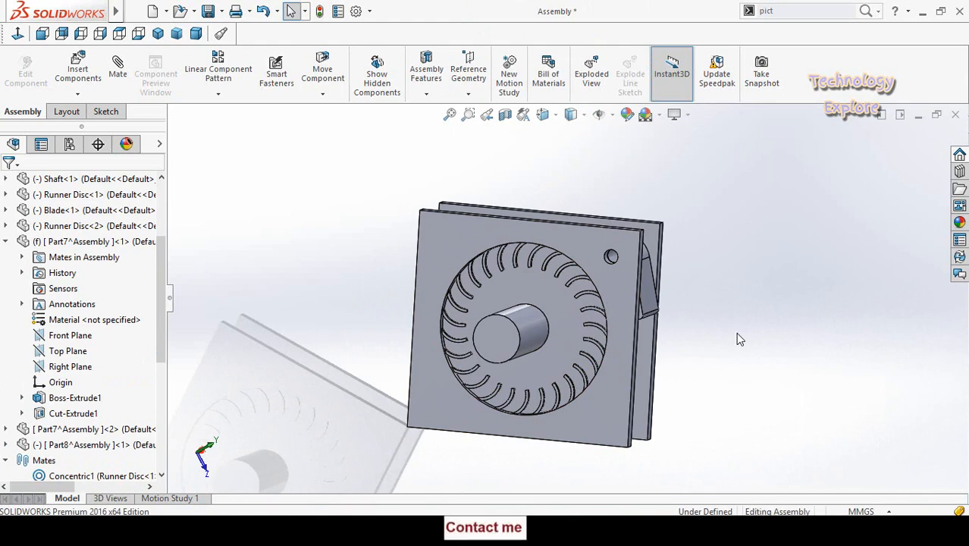
key("space")
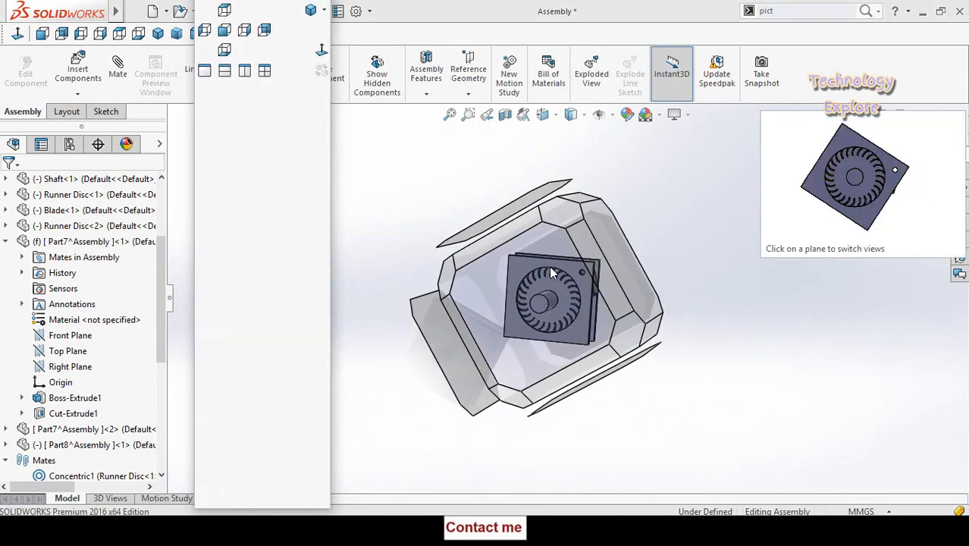
left_click(549, 241)
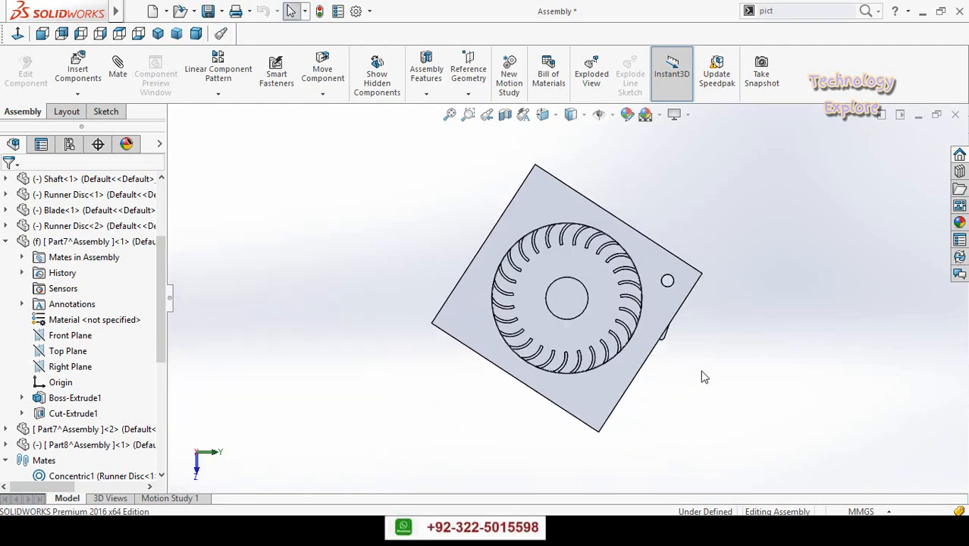
middle_click_drag(647, 383, 568, 379)
right_click(595, 365)
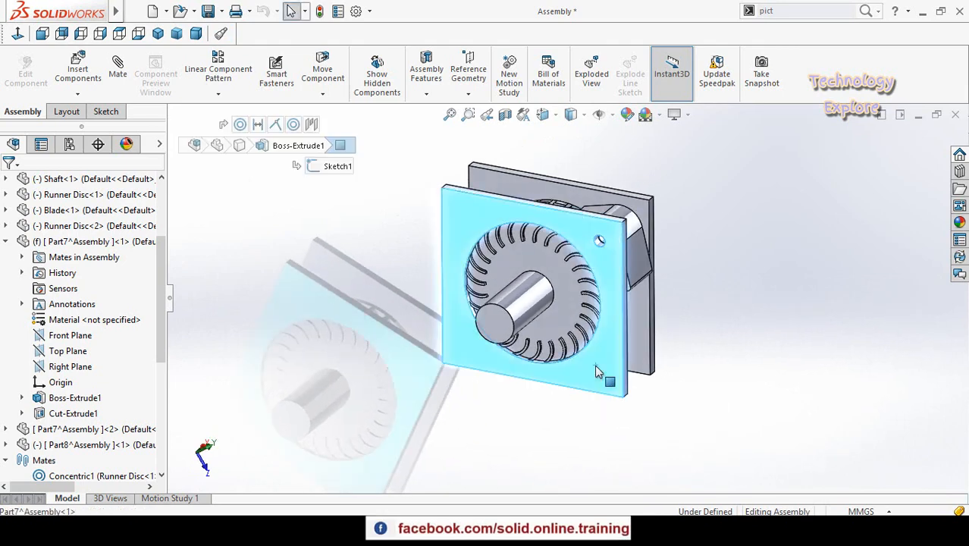
left_click(654, 323)
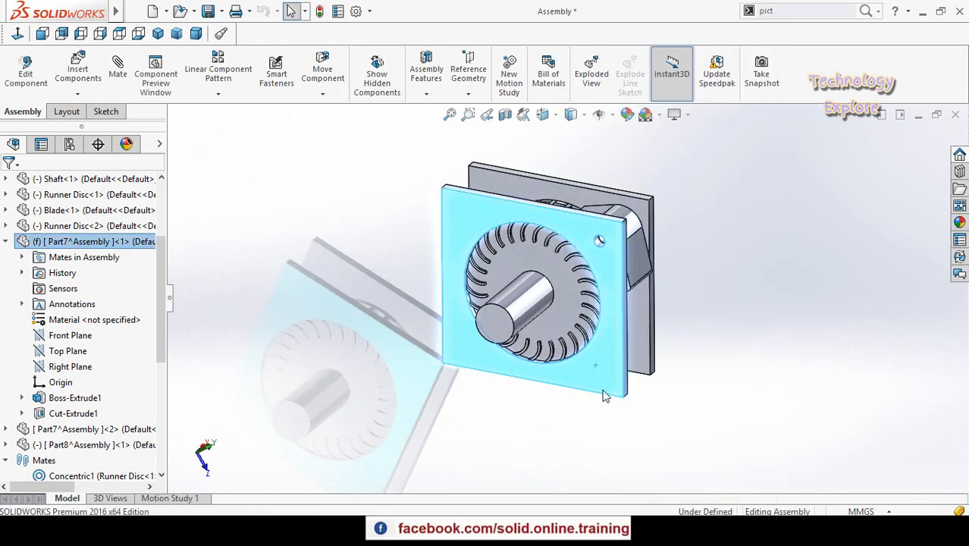
Step: Mate the front side plate's lower edge face coincident with the assembly's Front Plane
scroll(23, 242, "up", 3)
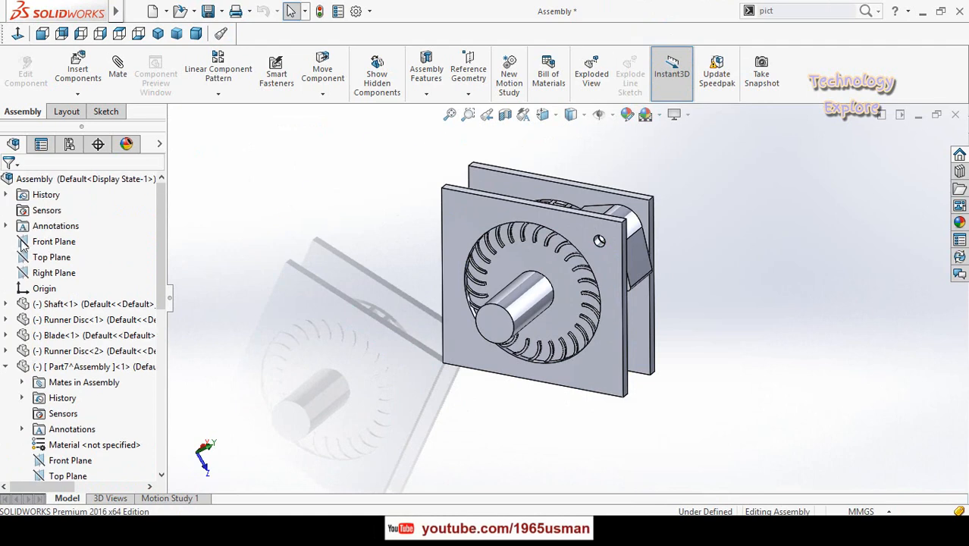
scroll(340, 270, "up", 2)
middle_click_drag(346, 277, 347, 267)
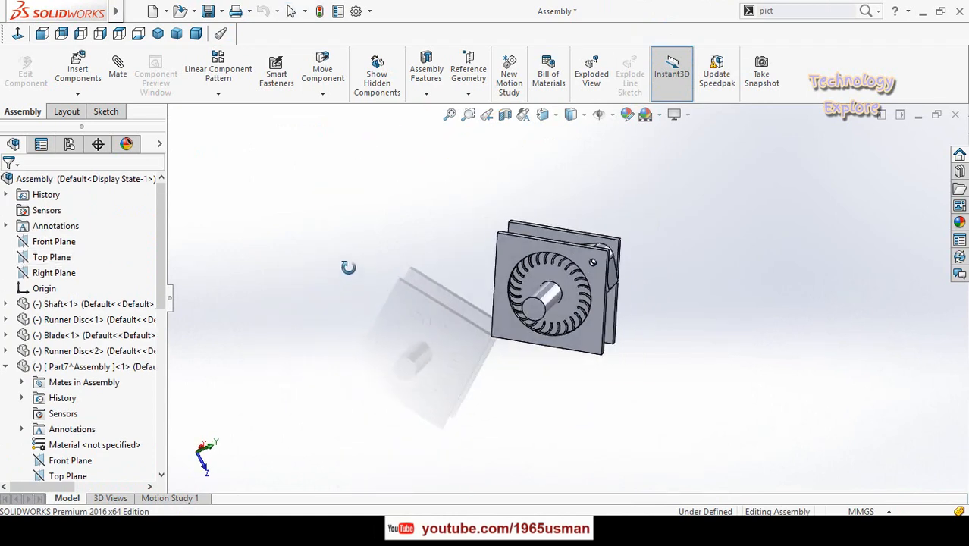
left_click(34, 242)
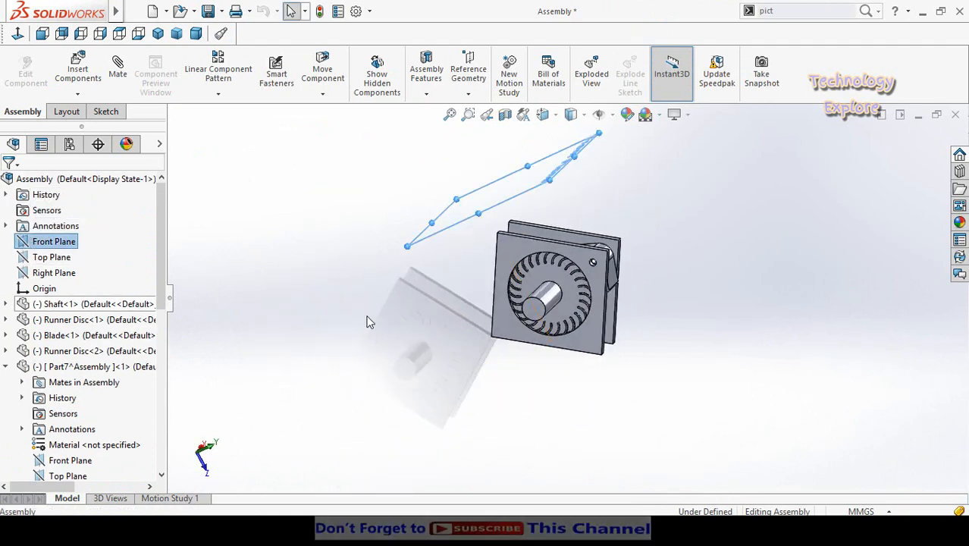
scroll(449, 355, "down", 2)
middle_click_drag(449, 351, 511, 482)
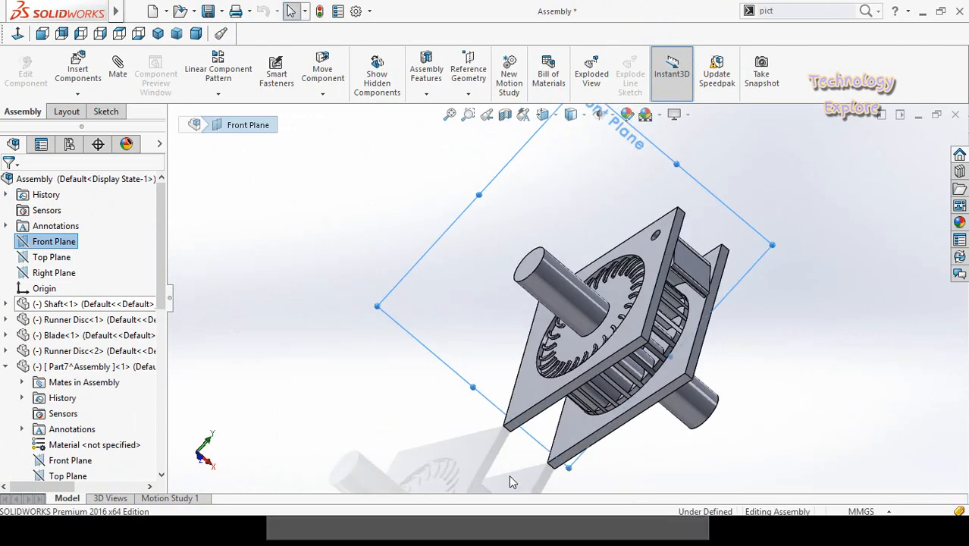
left_click(533, 417)
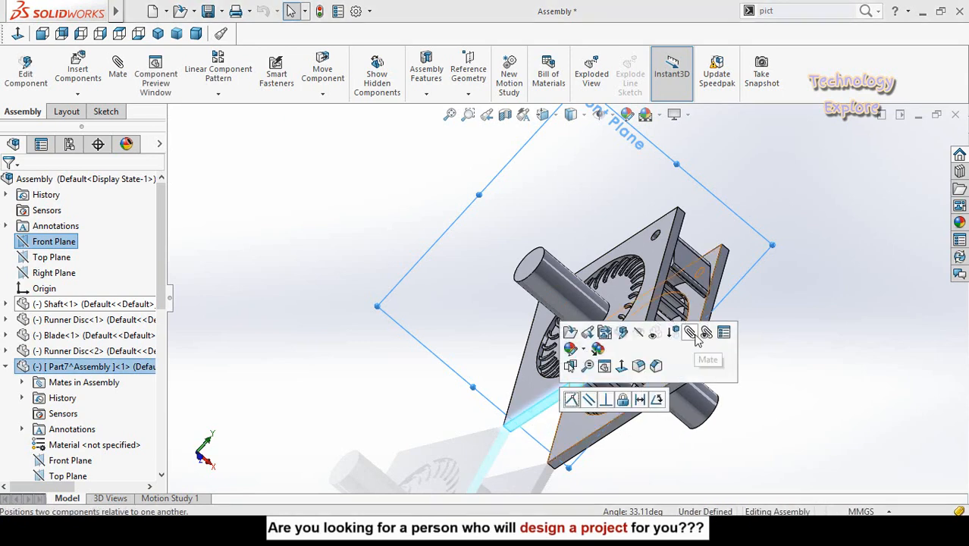
left_click(695, 333)
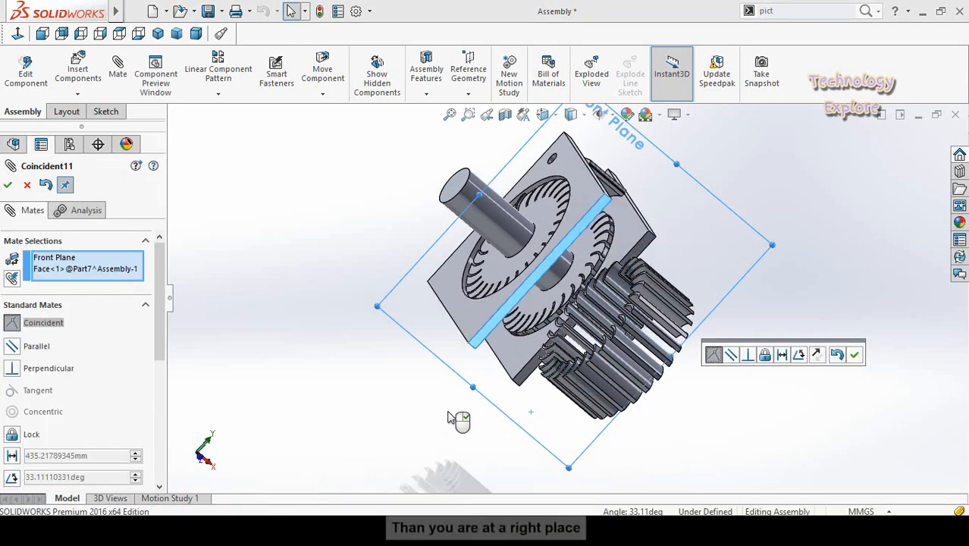
middle_click_drag(458, 419, 474, 363)
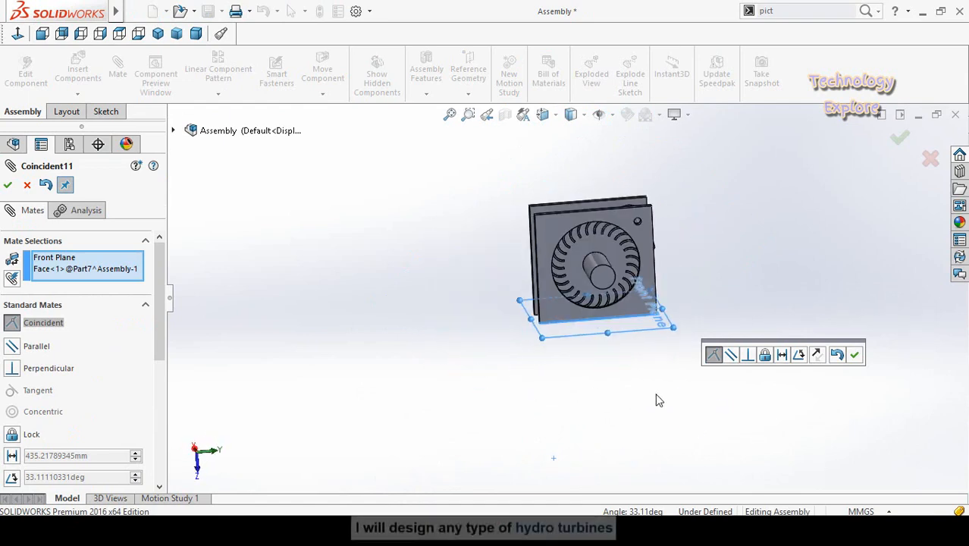
left_click(855, 356)
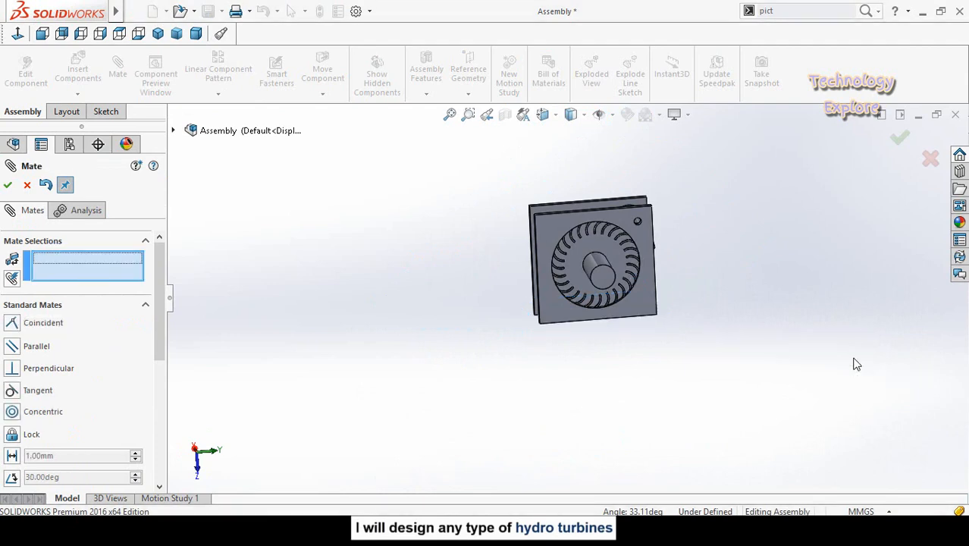
left_click(8, 185)
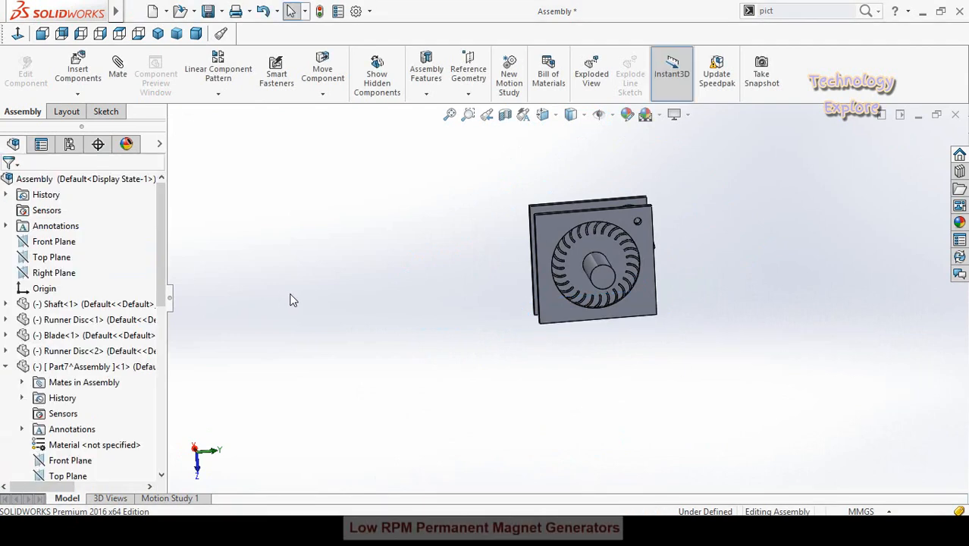
Step: Fix the squared-up front side plate in place
middle_click_drag(574, 292, 620, 256)
scroll(620, 257, "down", 5)
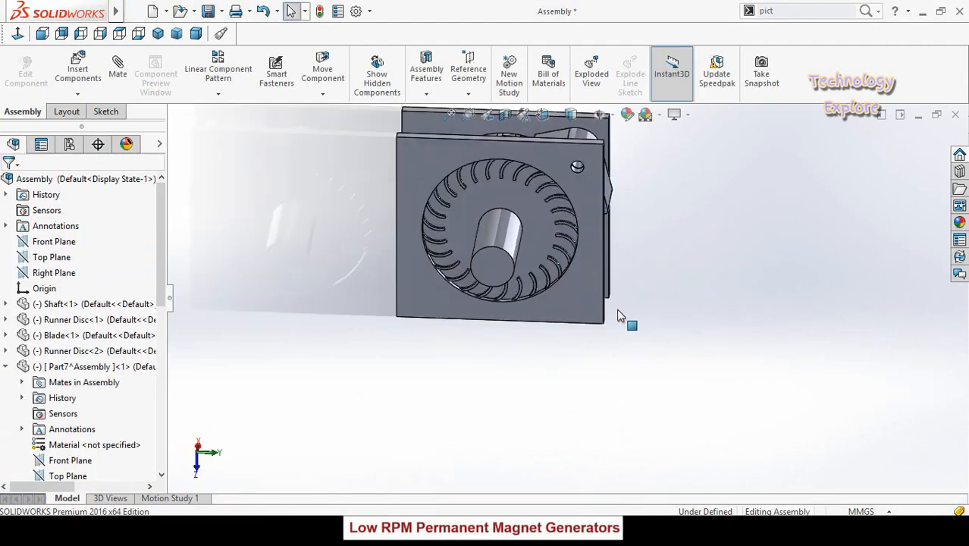
left_click(560, 316)
right_click(554, 307)
left_click(585, 319)
Step: View the assembly straight on along the shaft and hide the front side plate to expose the casing part
key("f")
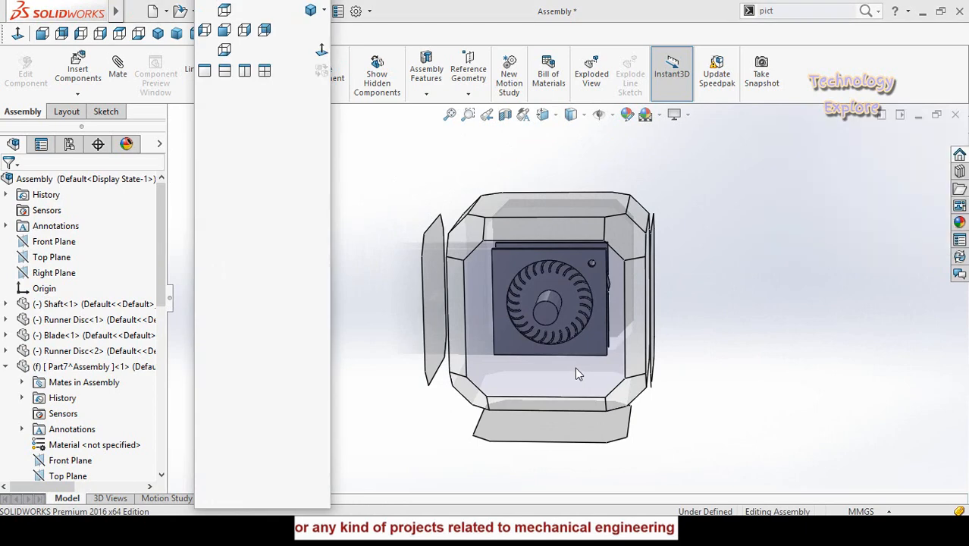
left_click(574, 367)
scroll(641, 169, "down", 5)
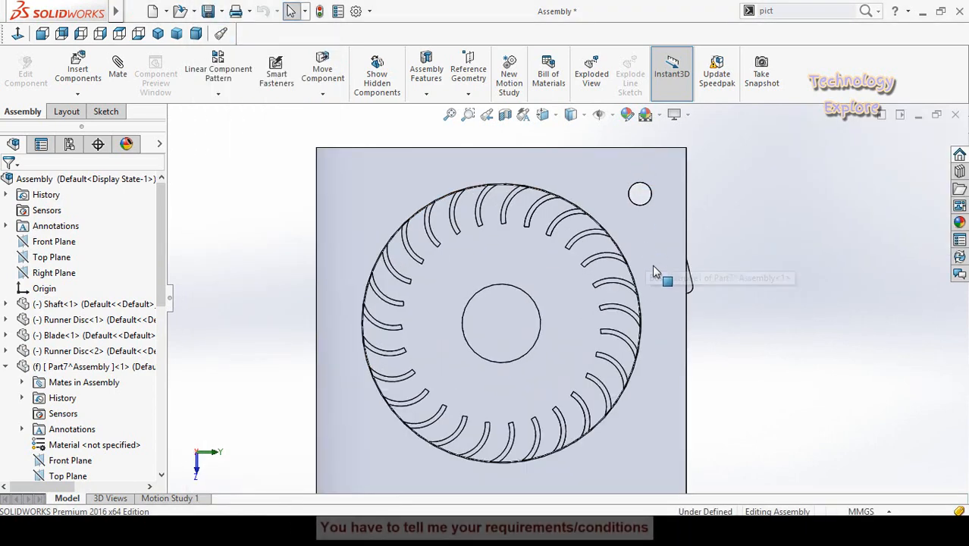
left_click(664, 268)
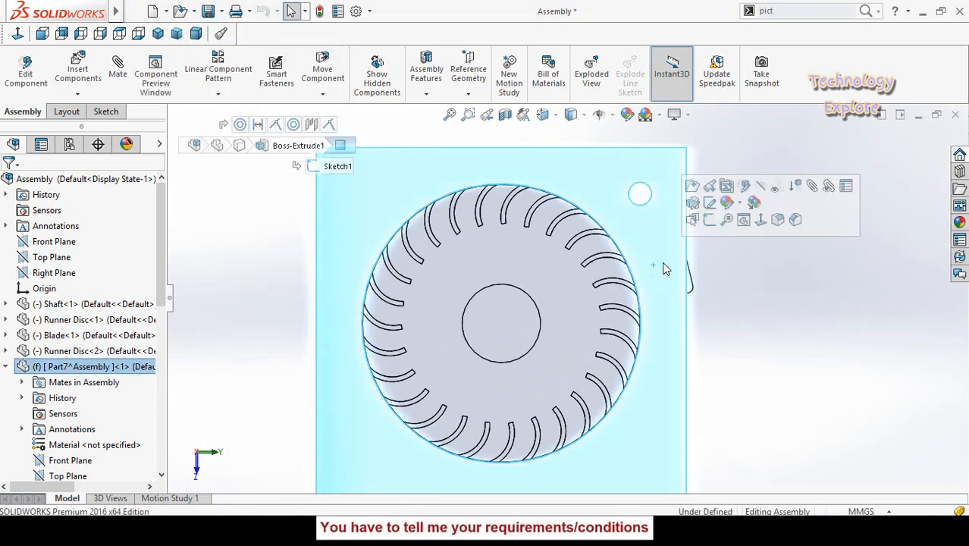
left_click(777, 188)
left_click(779, 280)
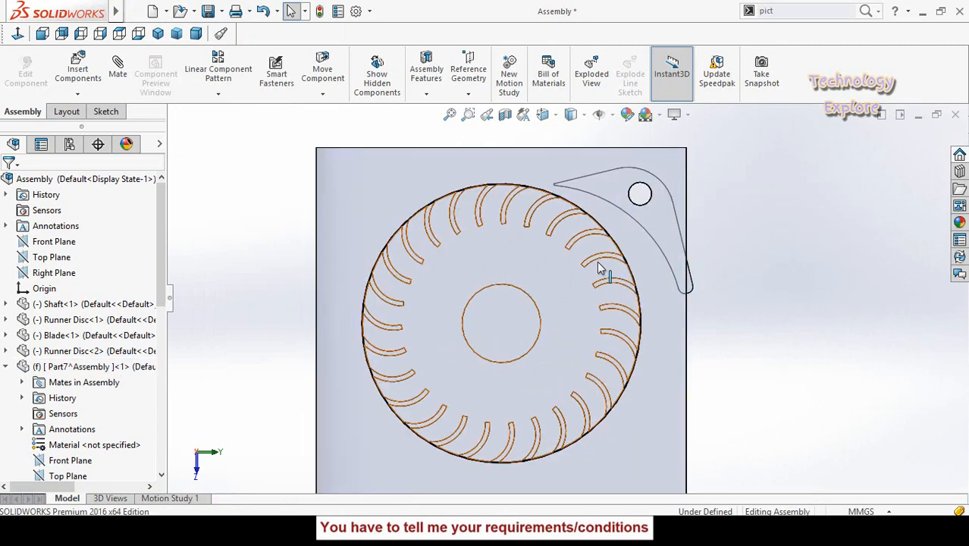
Step: Swing the casing part about its hole to test its movement, leaving its pointed tip close to the runner
scroll(599, 196, "down", 3)
middle_click_drag(674, 297, 699, 344)
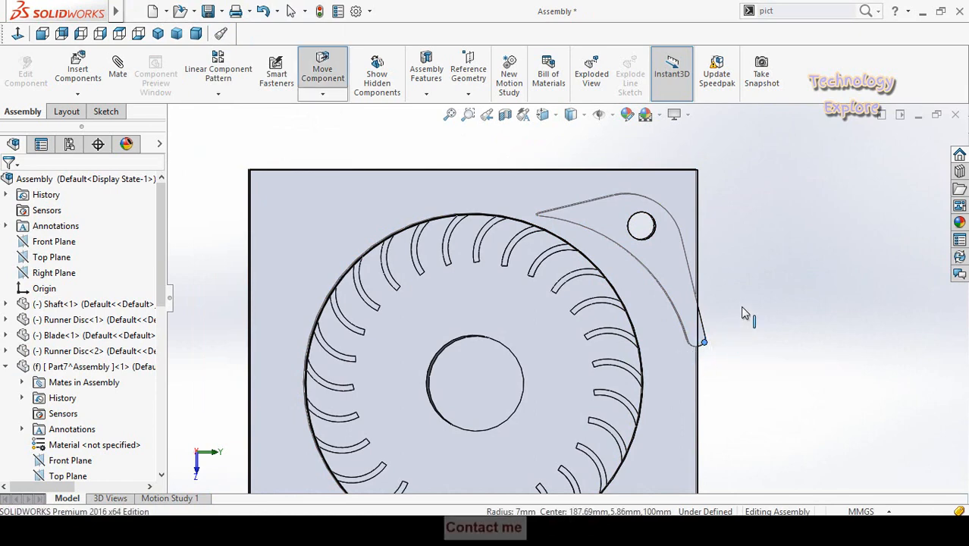
left_click(555, 211)
mouse_move(573, 202)
left_mouse_down()
mouse_move(576, 213)
mouse_move(575, 193)
mouse_move(578, 210)
left_mouse_up()
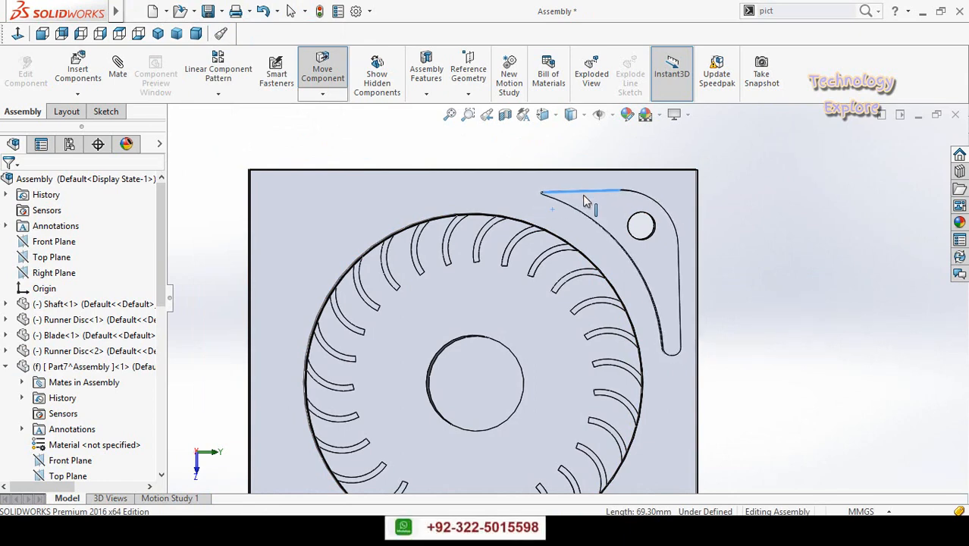
left_click_drag(583, 201, 577, 216)
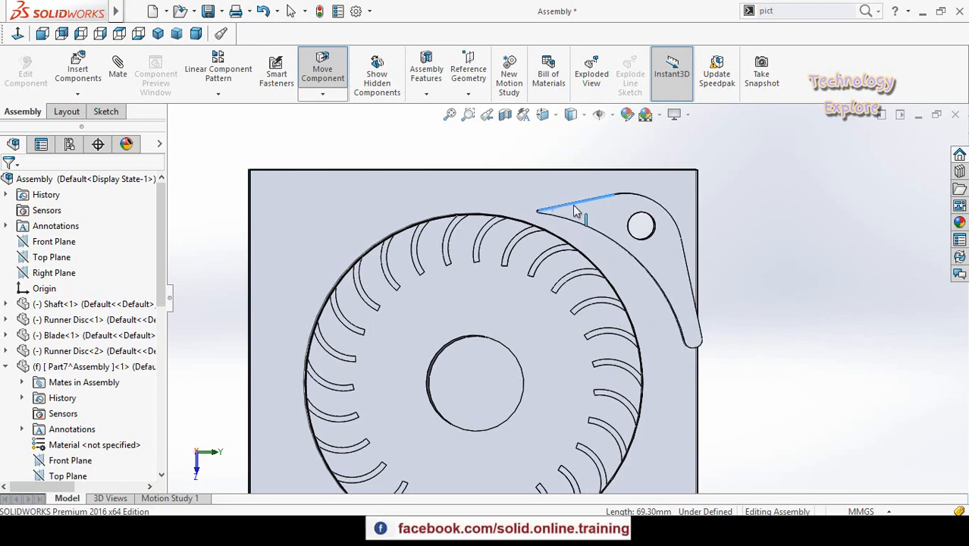
key("Escape")
left_click(731, 285)
key("z")
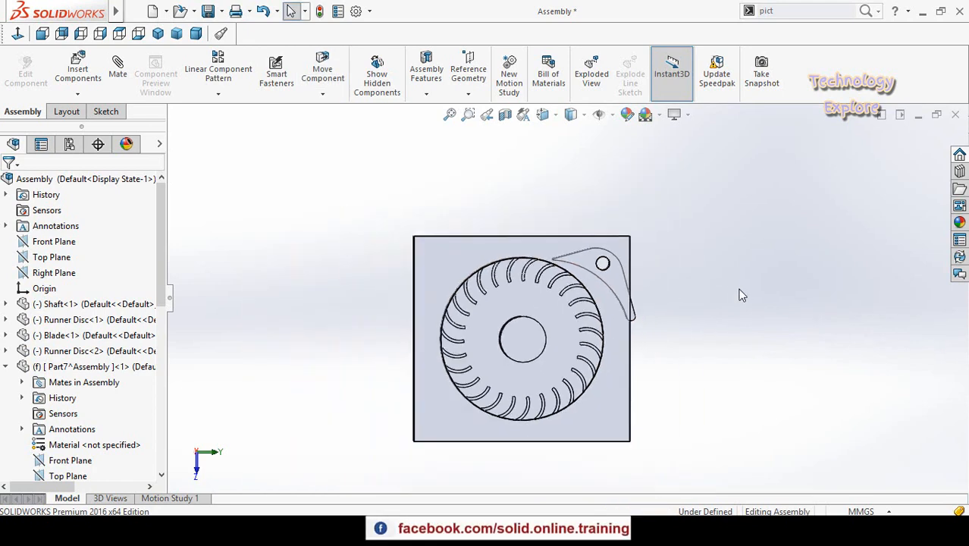
Step: View the assembly straight on along the shaft and swing the casing part's pointed tip away from the runner
key("space")
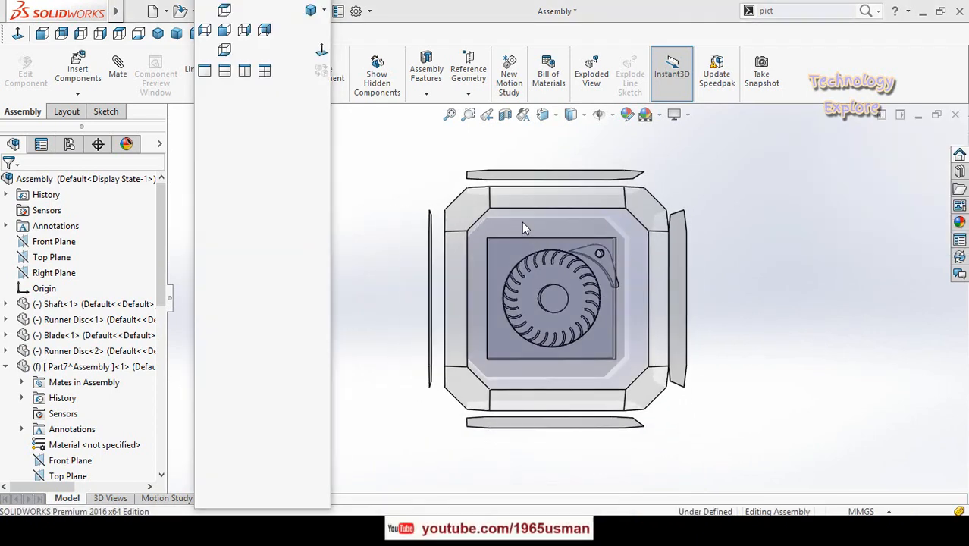
left_click(521, 223)
scroll(671, 186, "down", 4)
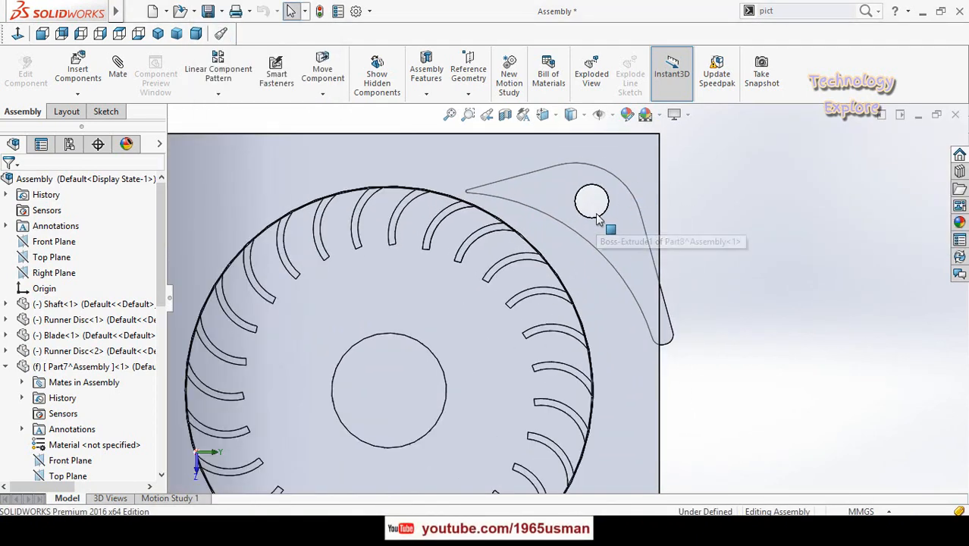
left_click(472, 190)
left_click_drag(475, 194, 467, 152)
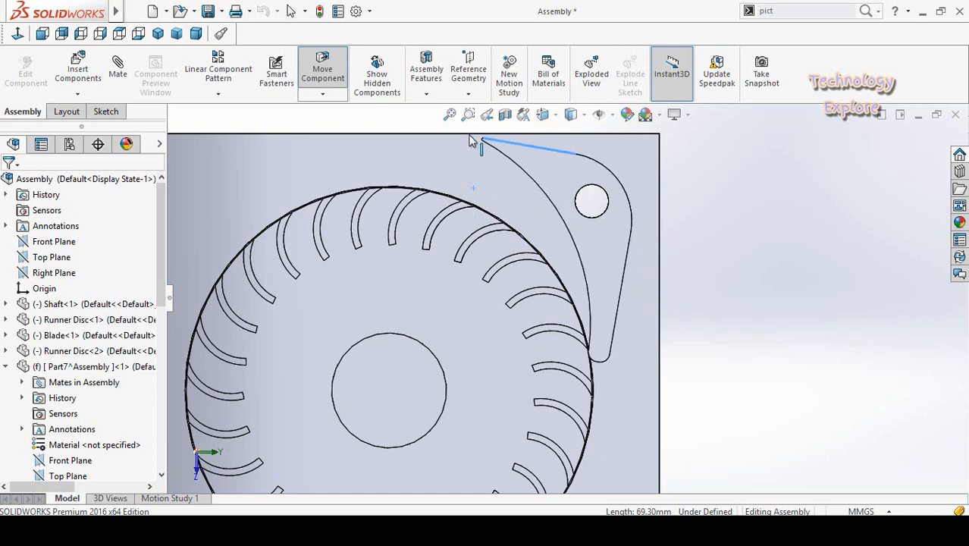
left_click(736, 265)
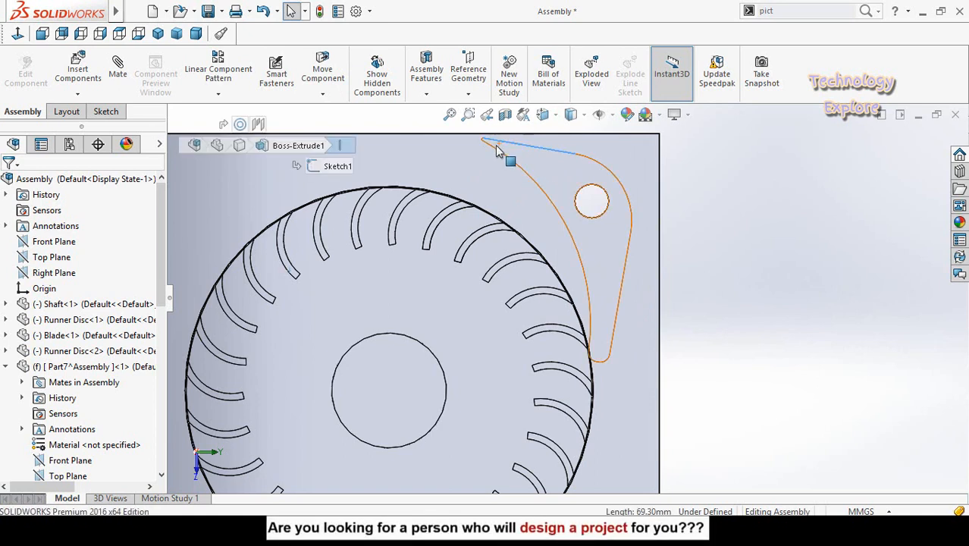
mouse_move(498, 148)
left_mouse_down()
mouse_move(500, 205)
mouse_move(506, 160)
left_mouse_up()
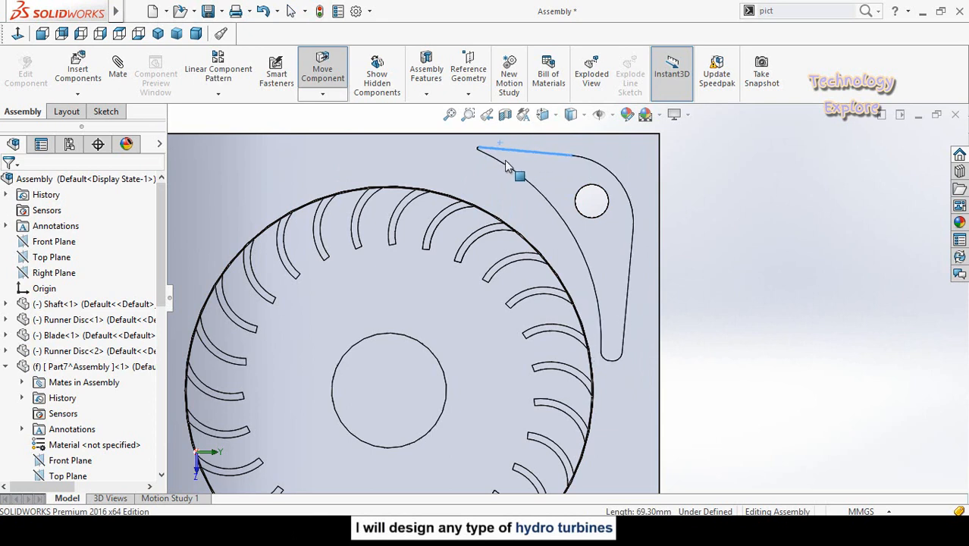
mouse_move(505, 157)
left_mouse_down()
mouse_move(504, 169)
mouse_move(504, 160)
left_mouse_up()
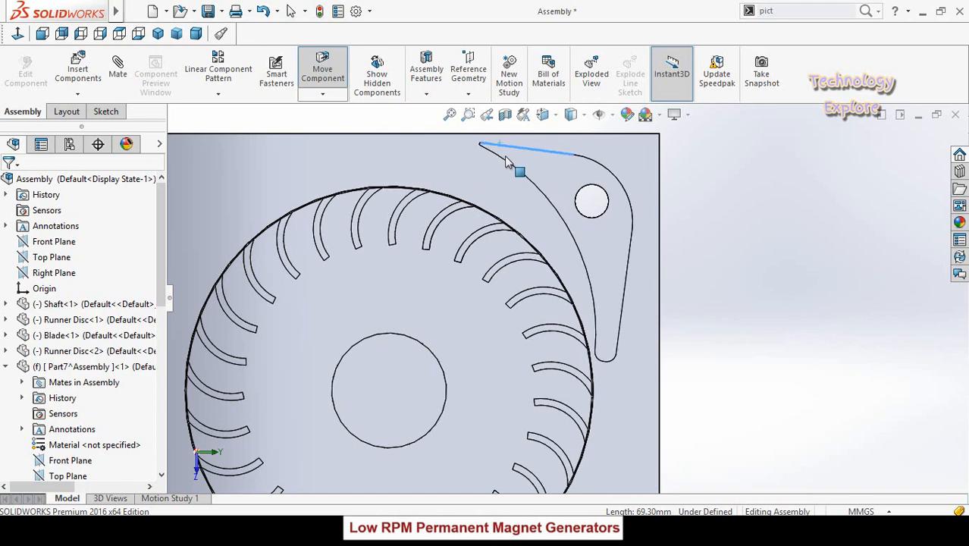
key("Escape")
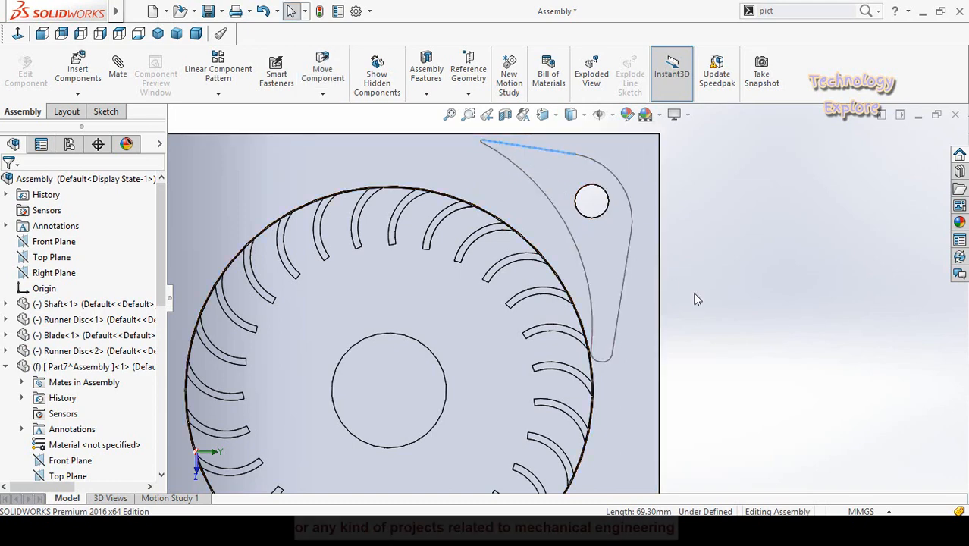
Step: Swing the casing part's rounded lower end out to the plate's side edge and back towards the runner to test its travel
key("f")
scroll(574, 303, "down", 3)
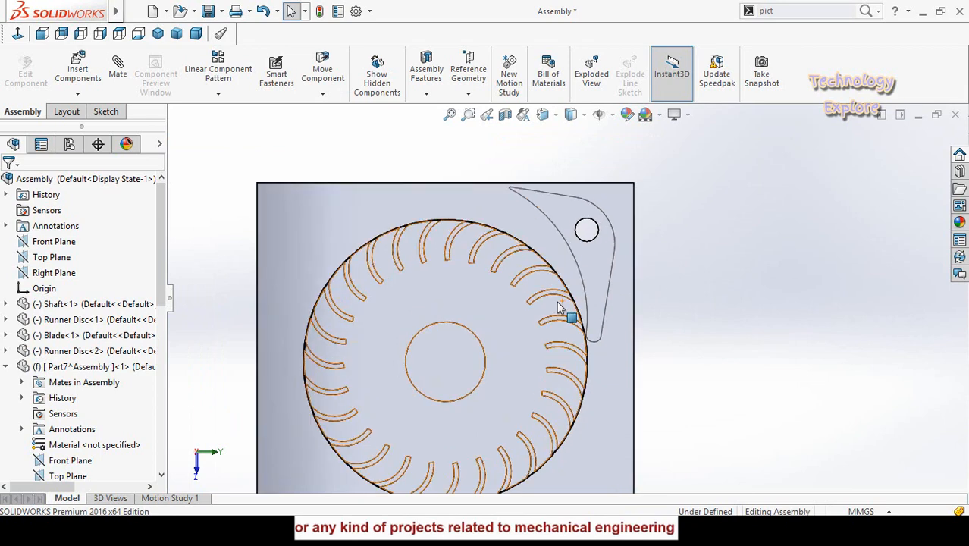
mouse_move(603, 350)
left_mouse_down()
mouse_move(620, 351)
mouse_move(606, 363)
left_mouse_up()
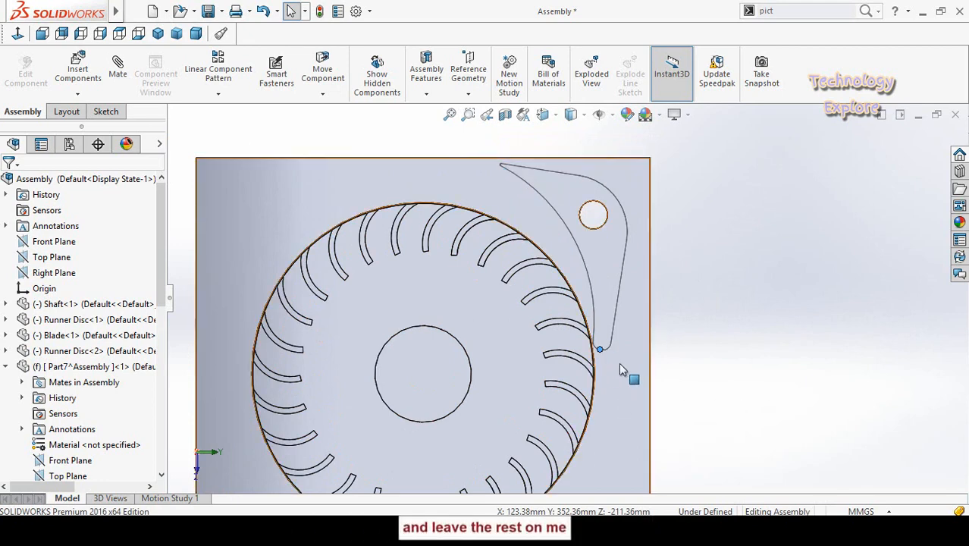
mouse_move(601, 351)
left_mouse_down()
mouse_move(728, 359)
mouse_move(601, 350)
mouse_move(611, 351)
left_mouse_up()
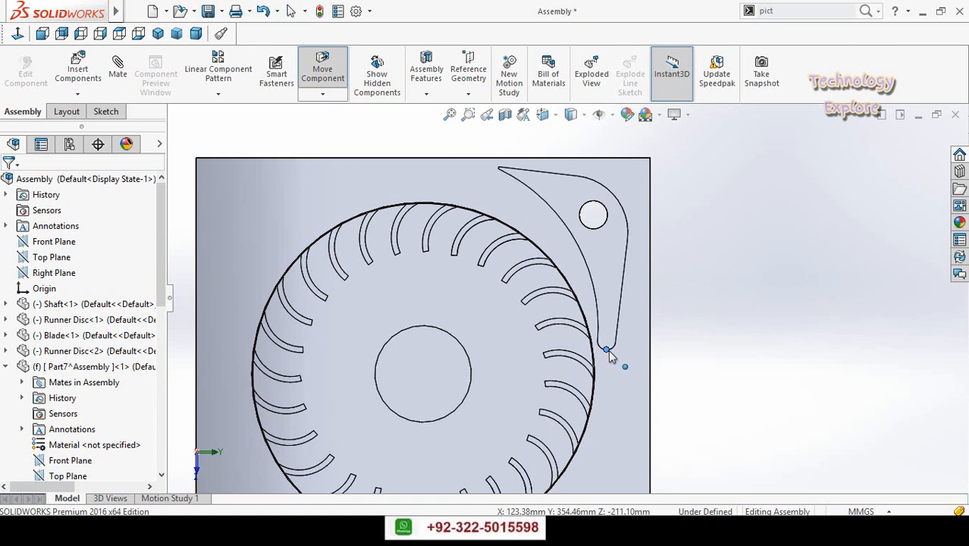
left_click_drag(608, 351, 633, 357)
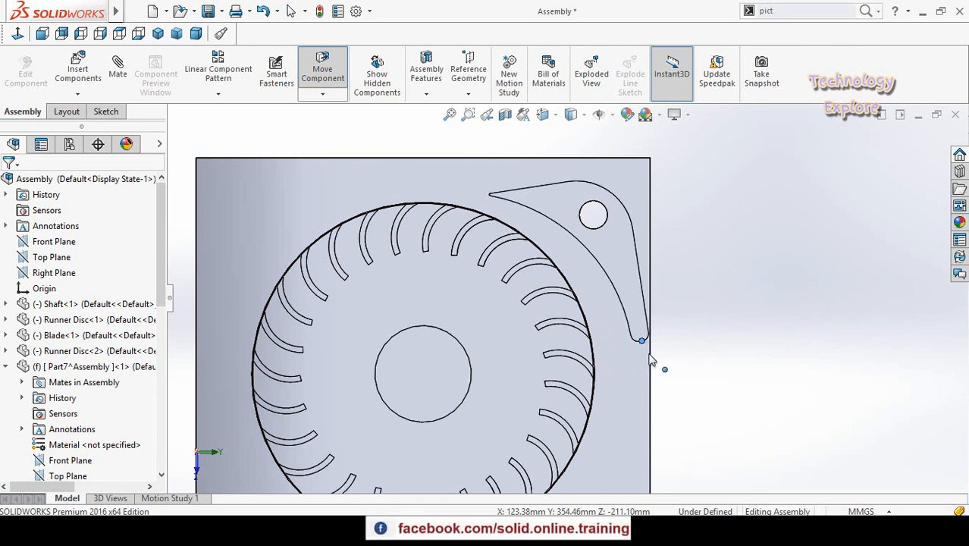
left_click_drag(649, 354, 606, 343)
left_click(732, 371)
scroll(742, 364, "up", 3)
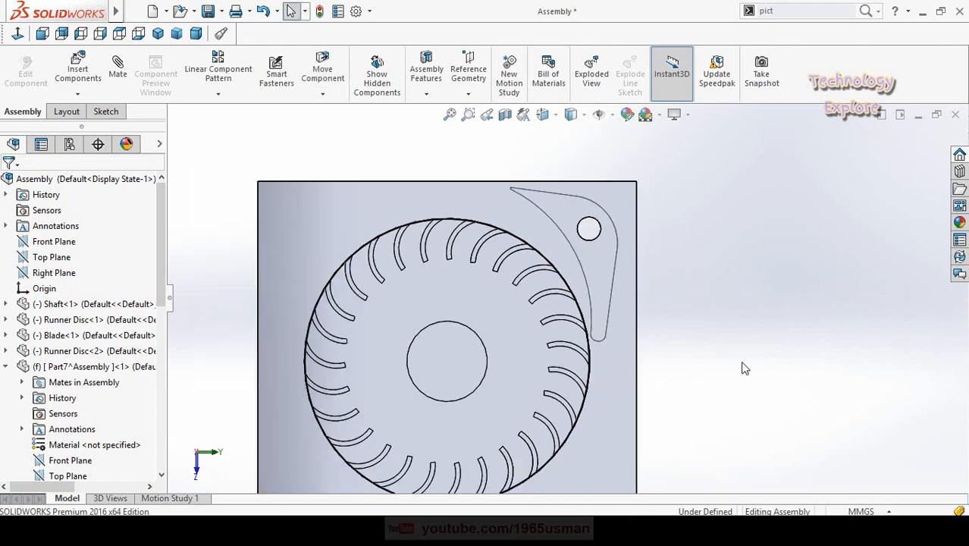
Step: Edit the front side plate in the assembly and open the sketch of its hole cut
middle_click_drag(699, 304, 688, 378)
scroll(689, 423, "up", 3)
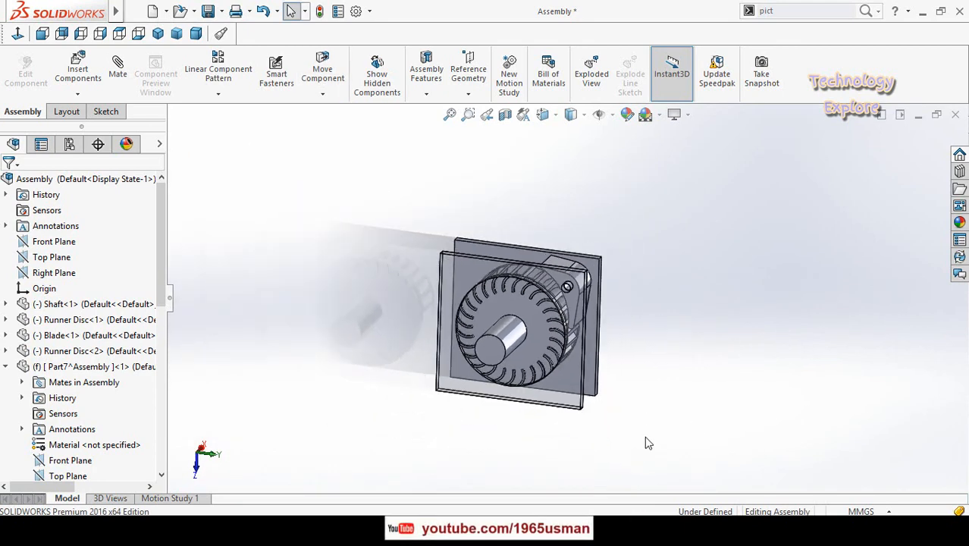
left_click(576, 407)
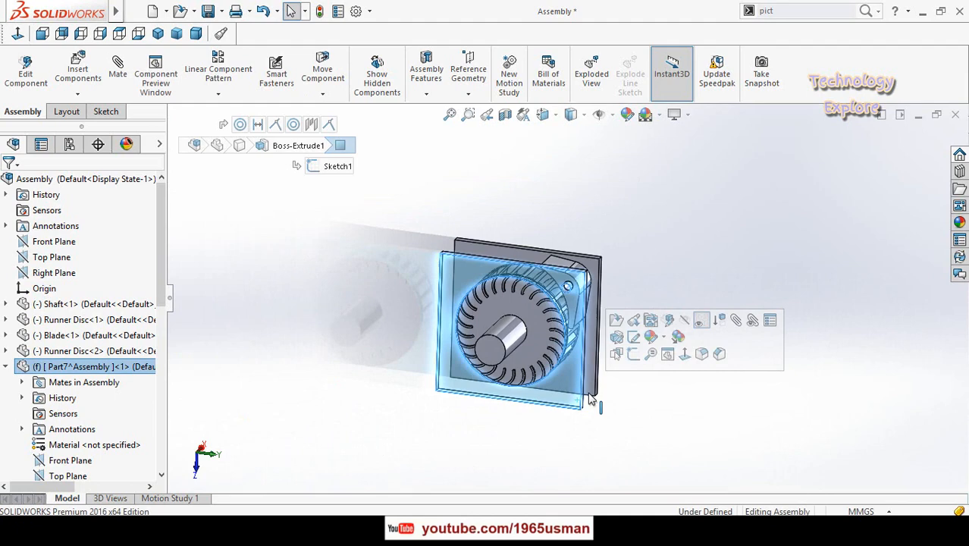
left_click(670, 322)
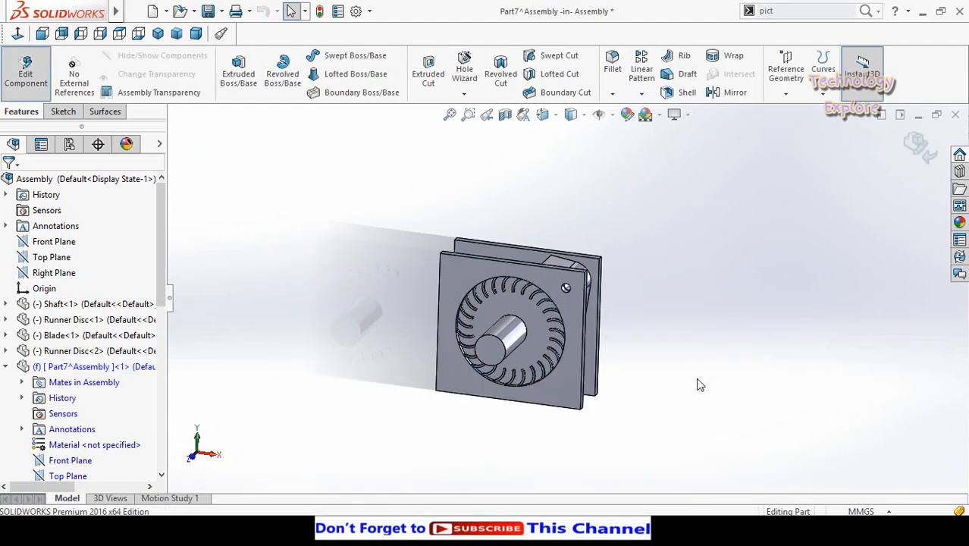
scroll(114, 334, "down", 2)
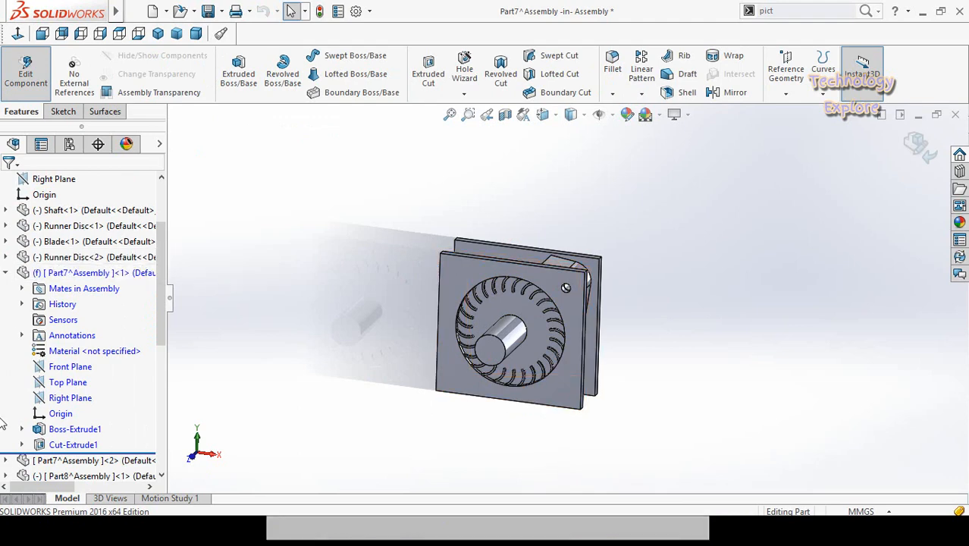
scroll(16, 437, "down", 2)
left_click(22, 351)
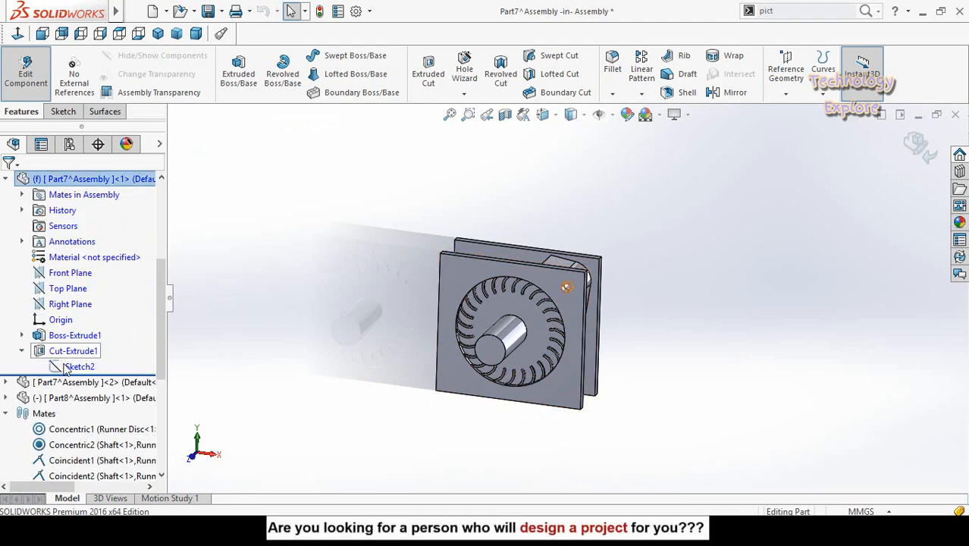
left_click(76, 368)
left_click(89, 327)
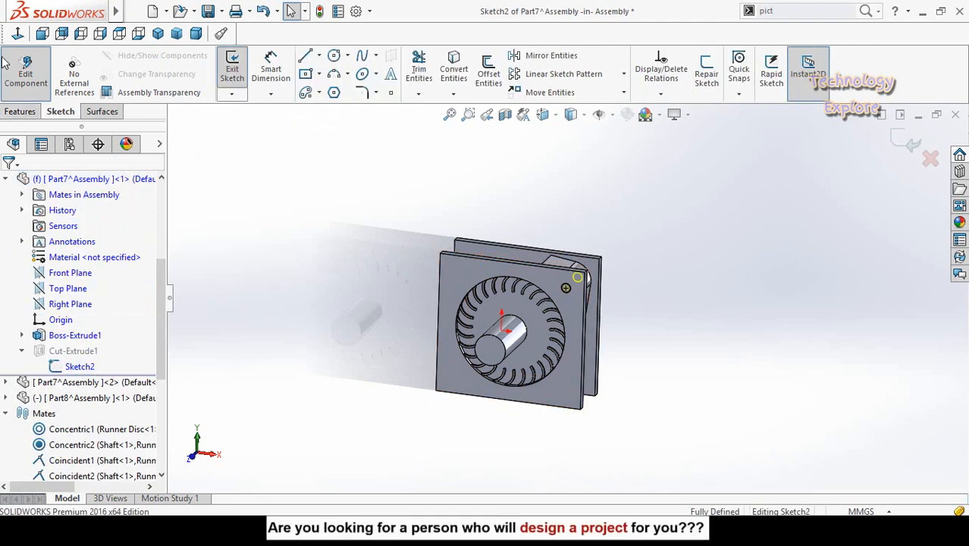
Step: Set the hole centre's distance from the plate's upper edge to 40 mm
scroll(650, 157, "down", 4)
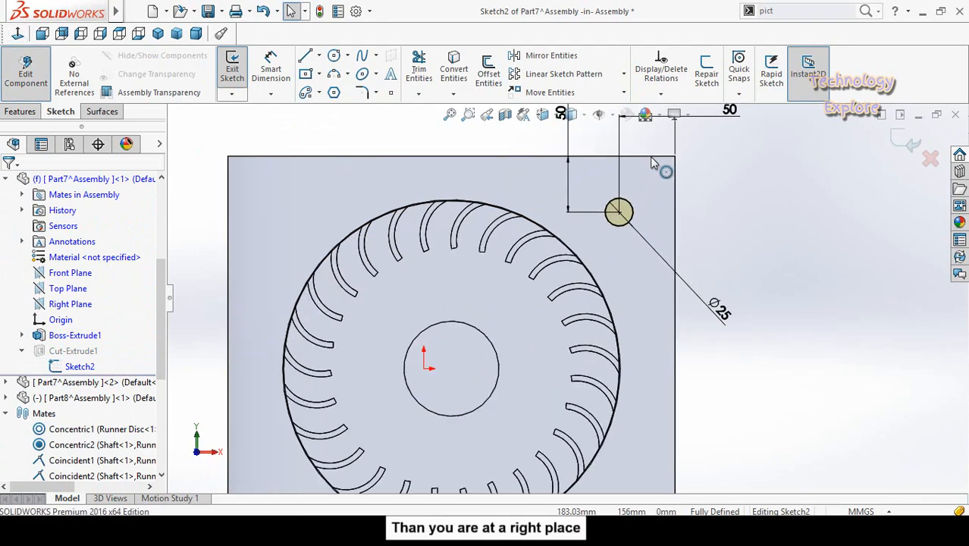
scroll(650, 157, "up", 3)
scroll(608, 189, "down", 2)
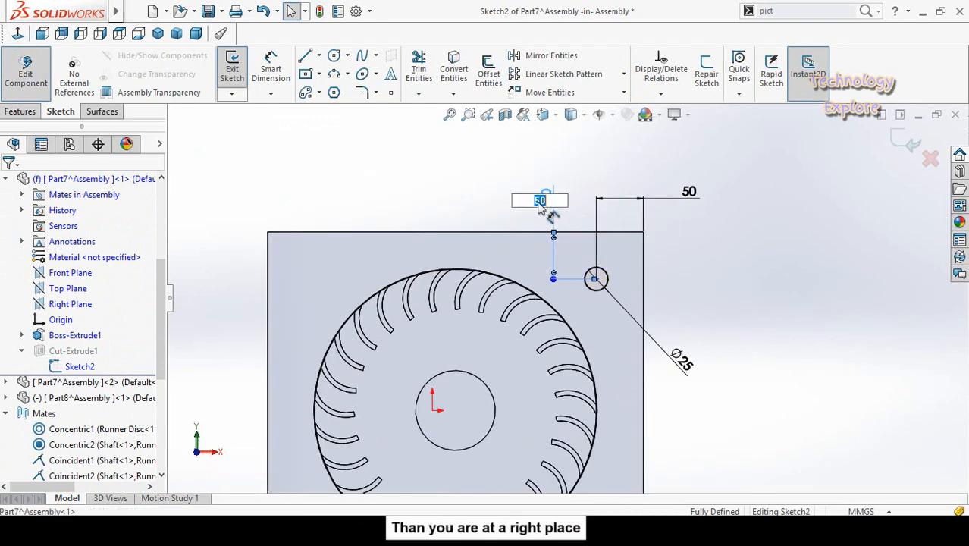
type("40")
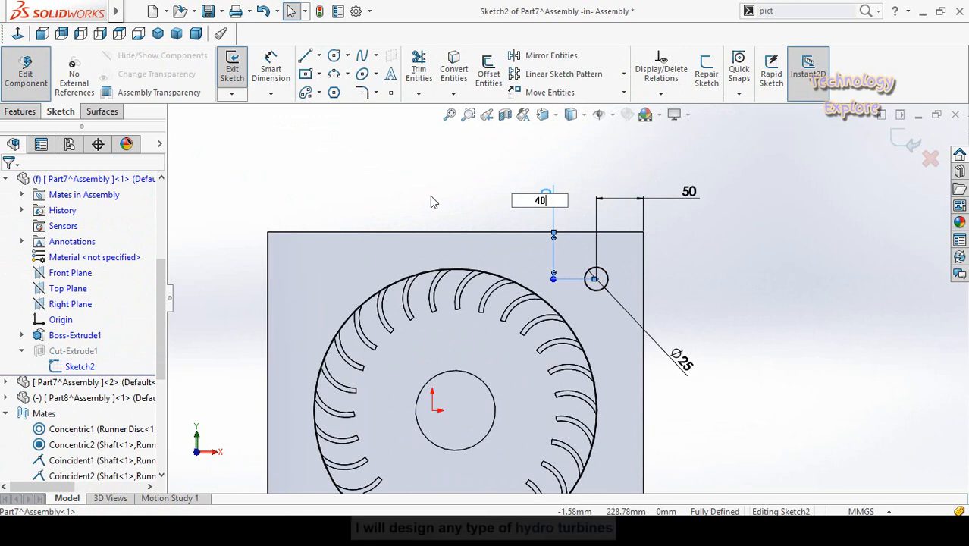
key("Return")
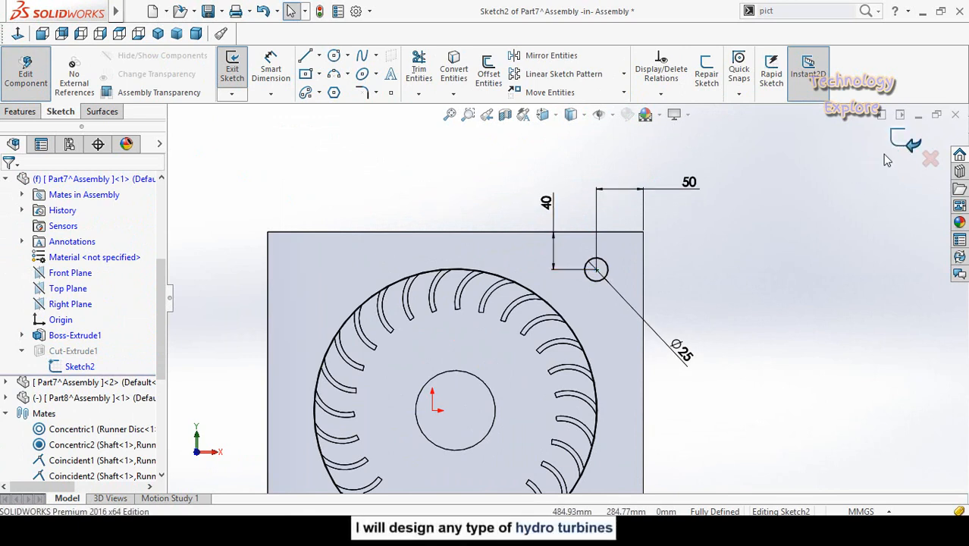
Step: Place the hole centre 55 mm from the side edge and 45 mm from the upper edge, then return to the assembly
left_click(689, 183)
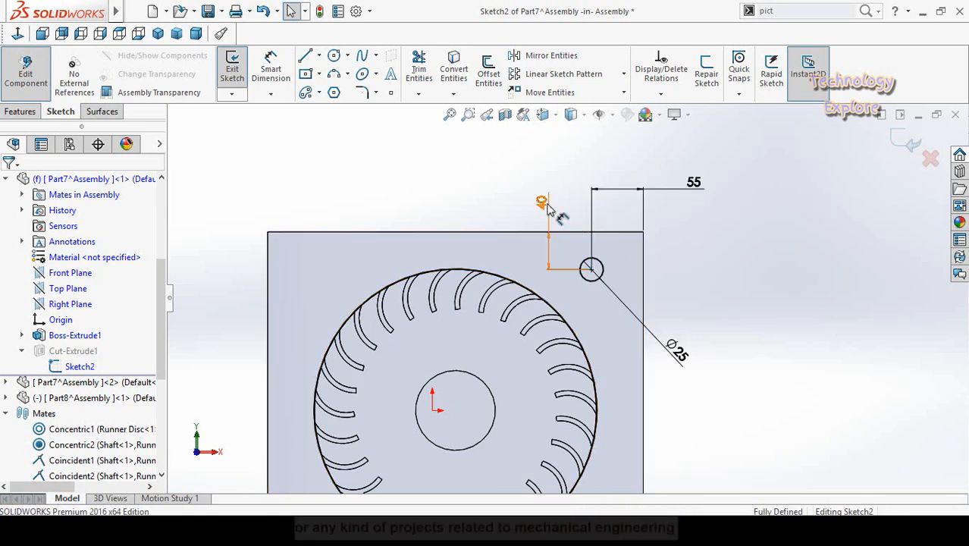
double_click(543, 203)
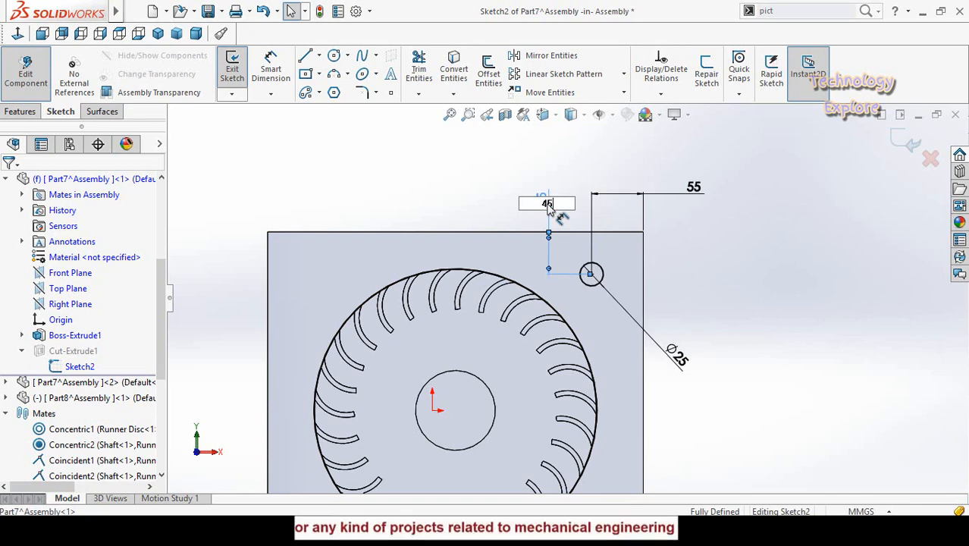
left_click(912, 141)
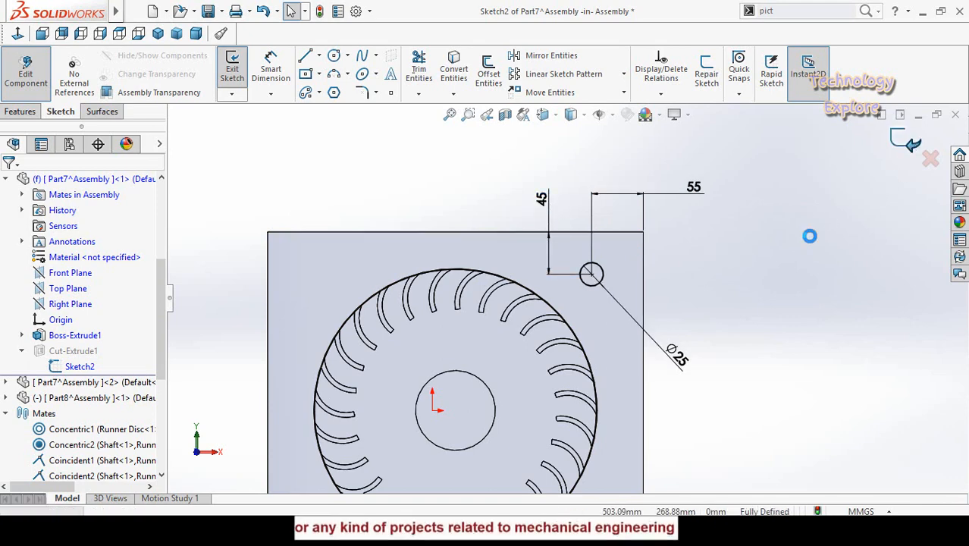
left_click(913, 152)
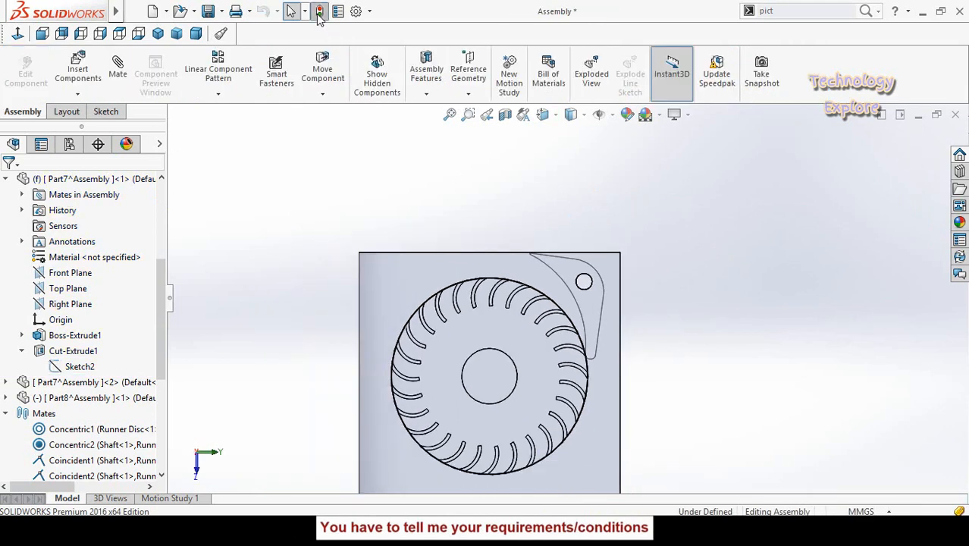
Step: Swing the casing part about its relocated hole, leaving its rounded lower end close to the runner
scroll(618, 358, "down", 3)
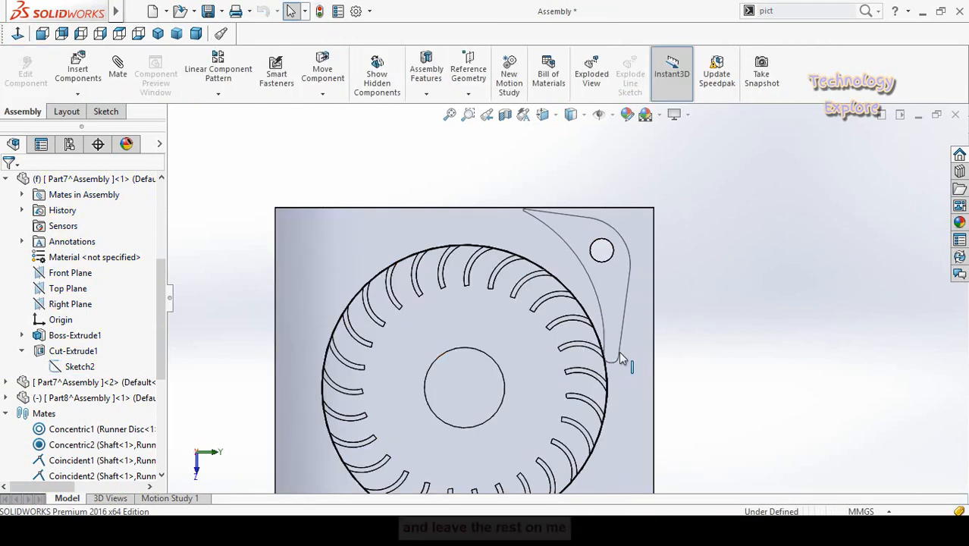
scroll(617, 357, "down", 2)
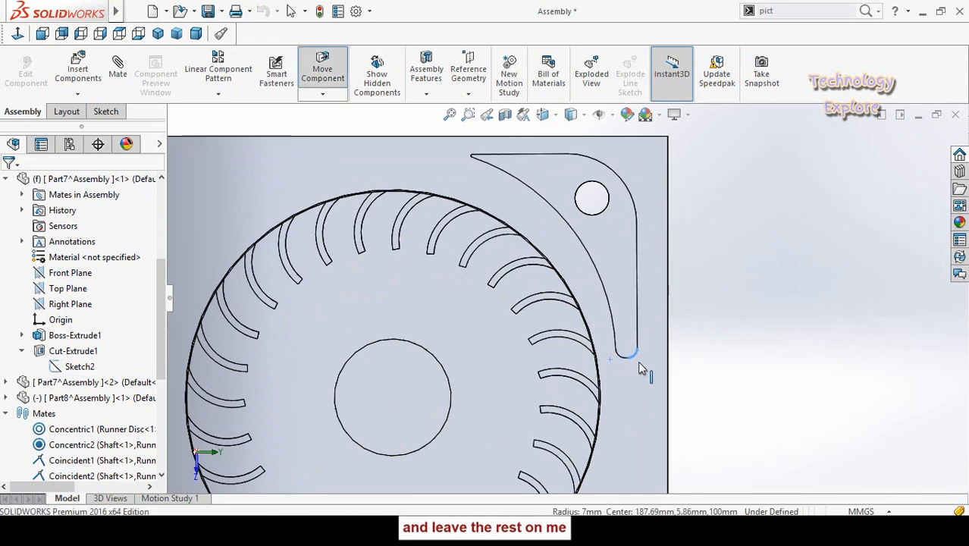
left_click_drag(639, 368, 618, 353)
scroll(726, 353, "up", 4)
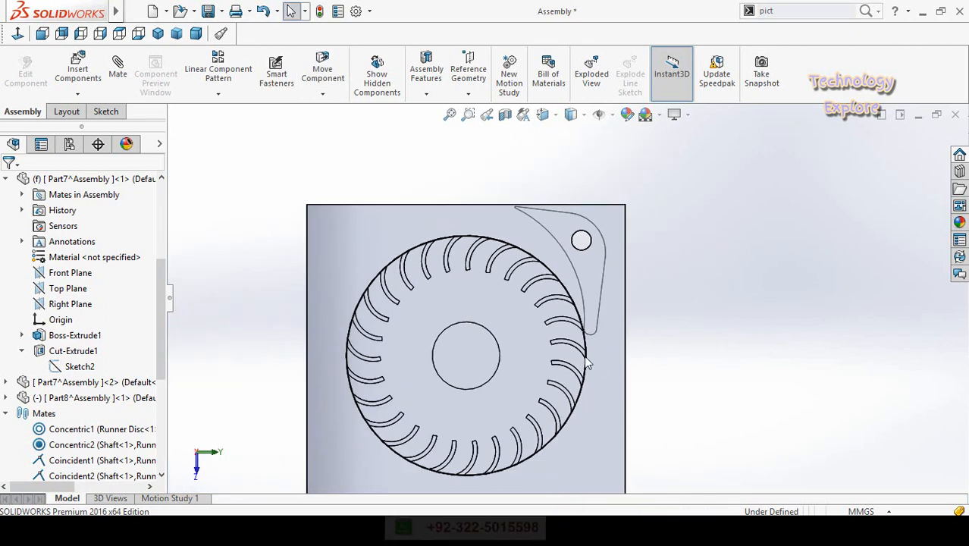
scroll(595, 336, "down", 5)
mouse_move(589, 309)
left_mouse_down()
mouse_move(598, 313)
mouse_move(590, 307)
left_mouse_up()
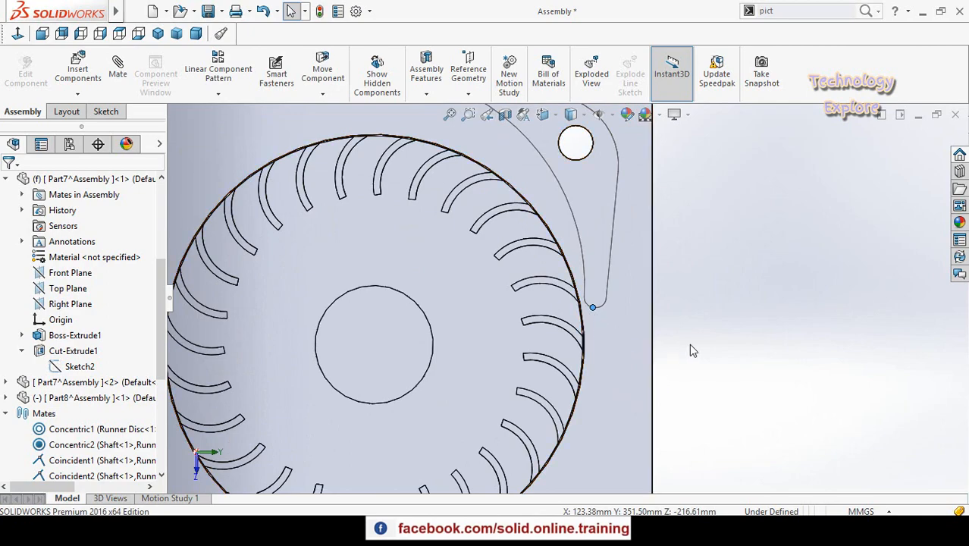
Step: Hide the front side plate to expose the runner and casing part in an angled view
key("z")
mouse_move(670, 332)
middle_mouse_down()
mouse_move(637, 322)
mouse_move(600, 346)
mouse_move(620, 347)
mouse_move(608, 422)
middle_mouse_up()
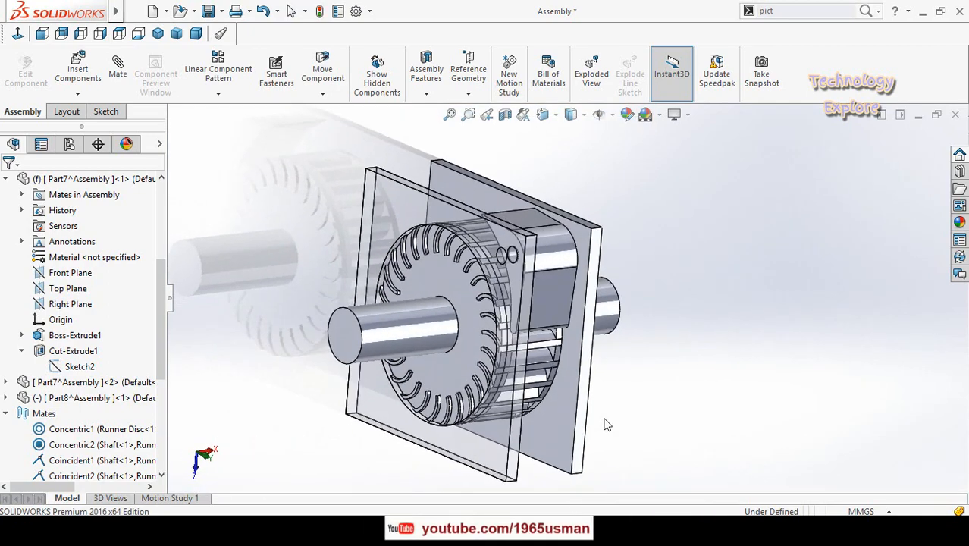
left_click(465, 446)
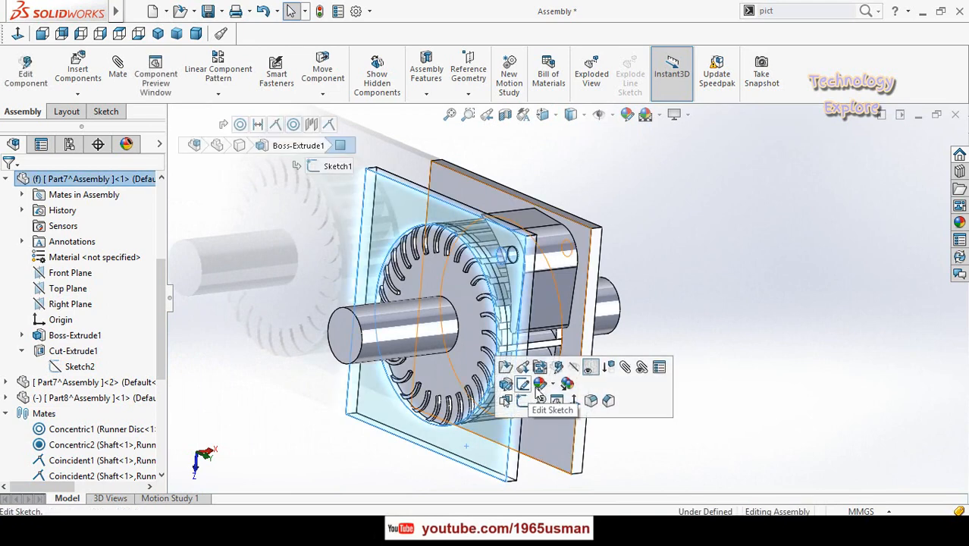
left_click(590, 368)
Step: Insert a new part in the assembly with its first sketch on the inner face of the rear side plate
scroll(649, 415, "up", 1)
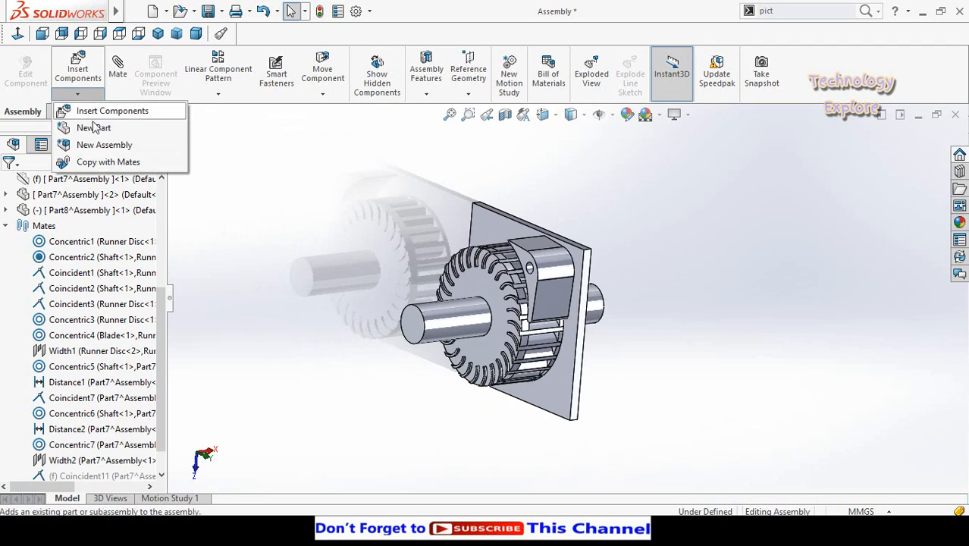
left_click(93, 127)
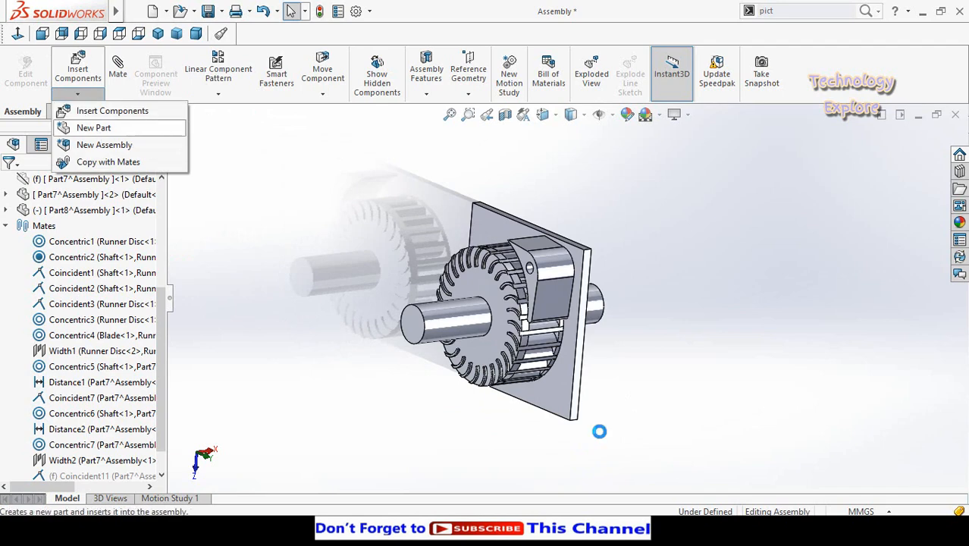
left_click(557, 393)
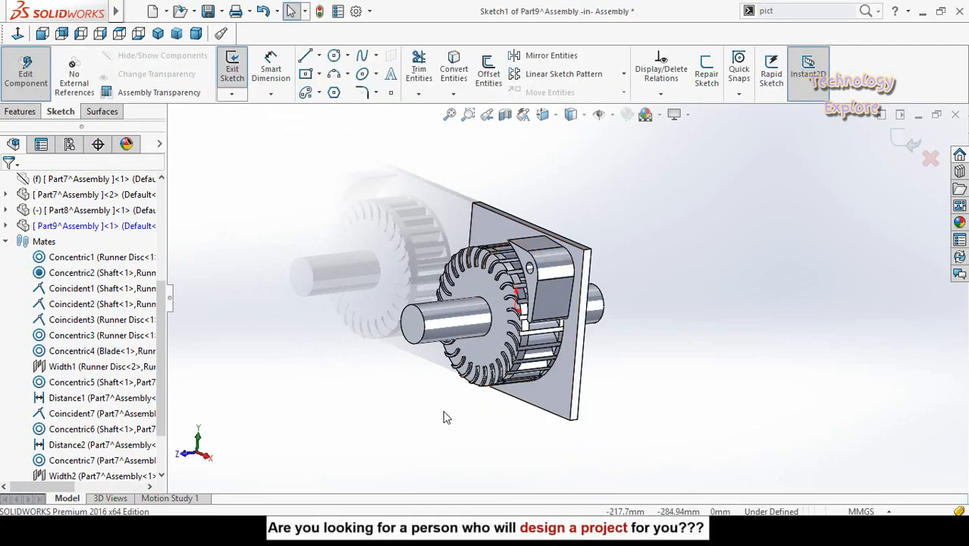
Step: Sketch a narrow sloping closed strip about 66.5 mm long from the casing part's lower end to the plate's side edge, with a 4.5 mm edge segment
left_click(19, 34)
scroll(671, 225, "down", 3)
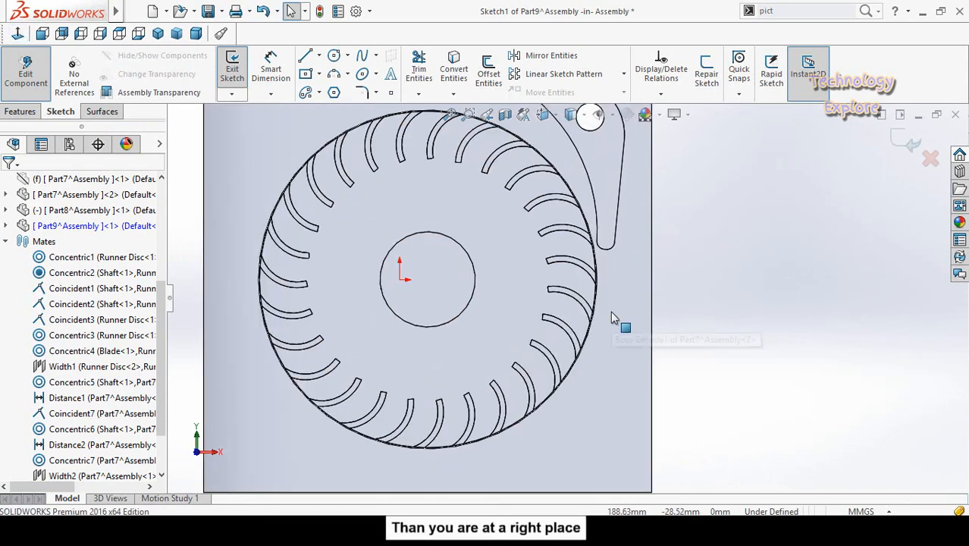
left_click(614, 318)
left_click(306, 58)
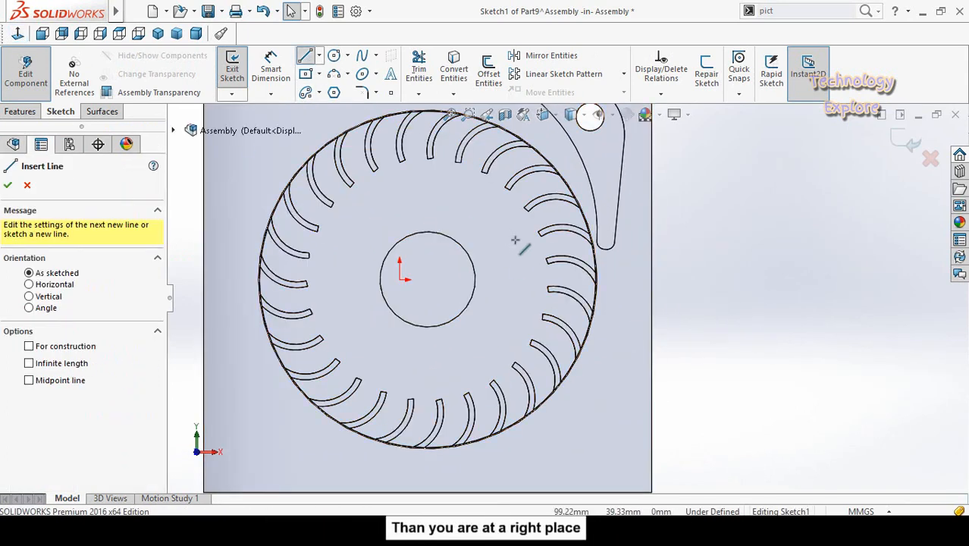
scroll(616, 250, "down", 3)
left_click(567, 231)
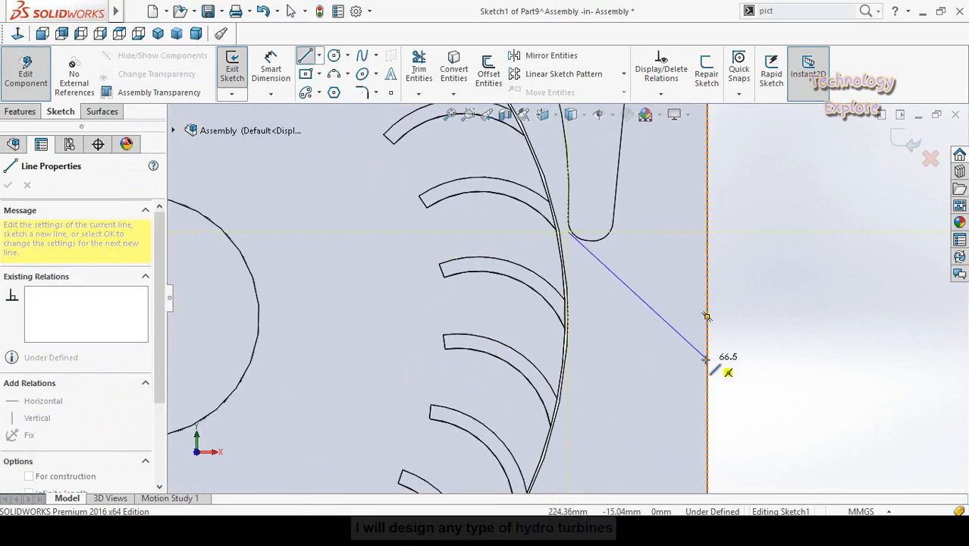
left_click(706, 359)
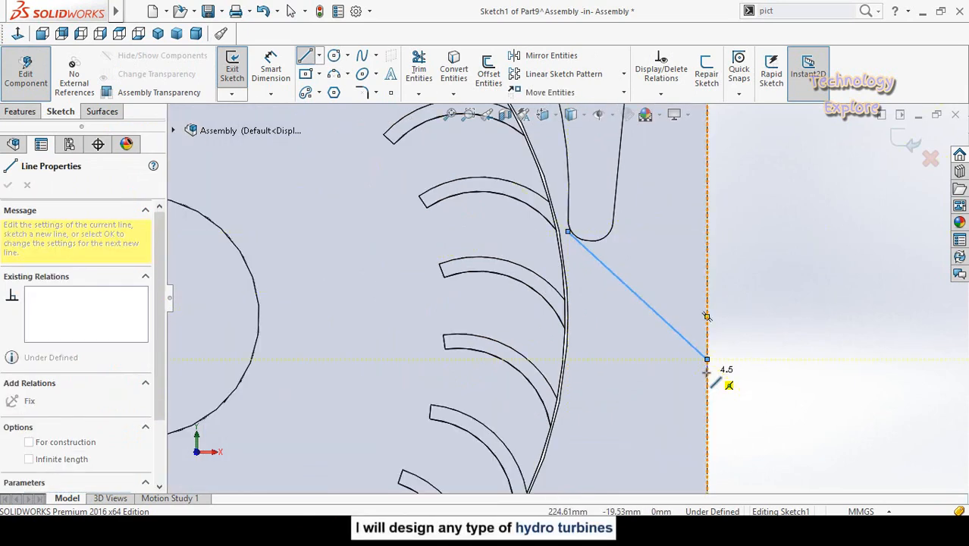
left_click(706, 371)
scroll(565, 250, "down", 3)
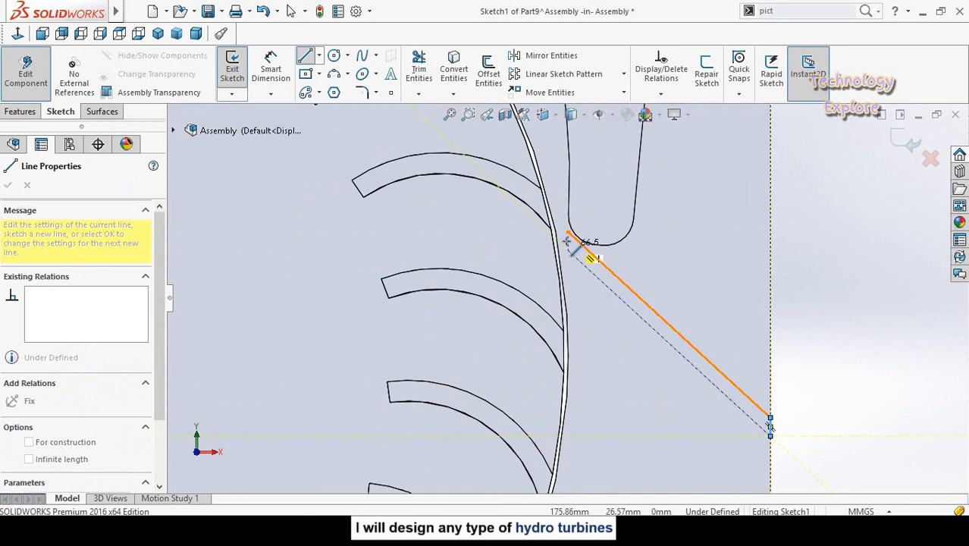
left_click(558, 241)
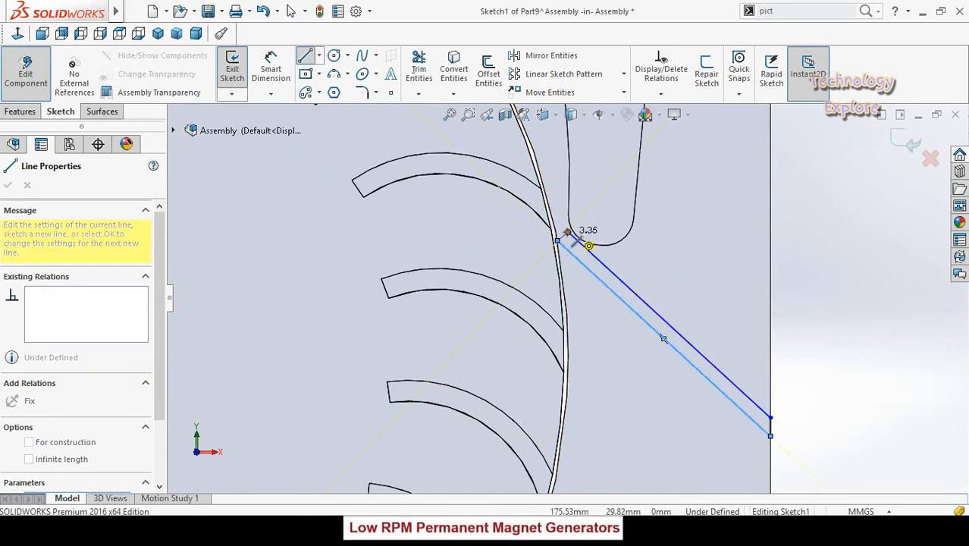
key("Escape")
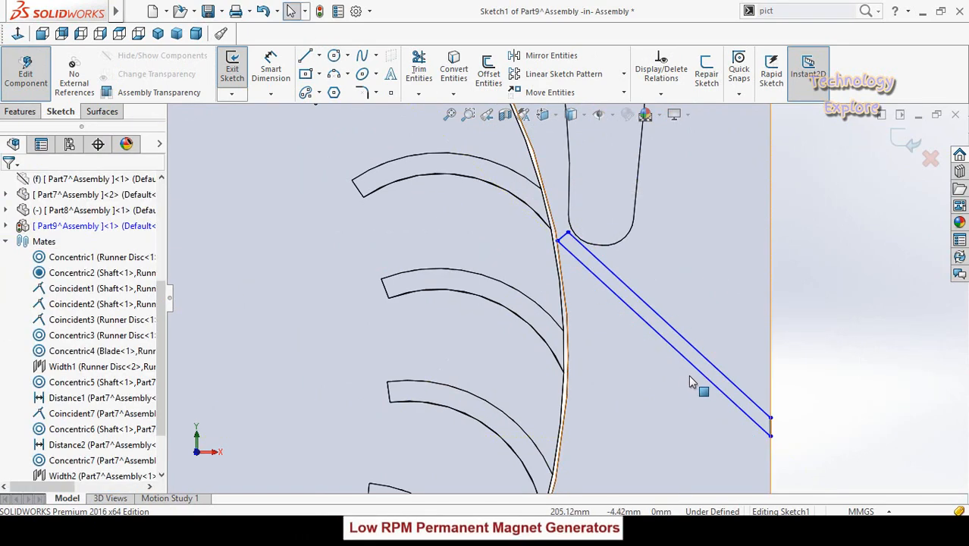
Step: Make the strip's two long lines parallel and shift its upper corner slightly up toward the runner
left_click(667, 323)
left_click(712, 386, "ctrl")
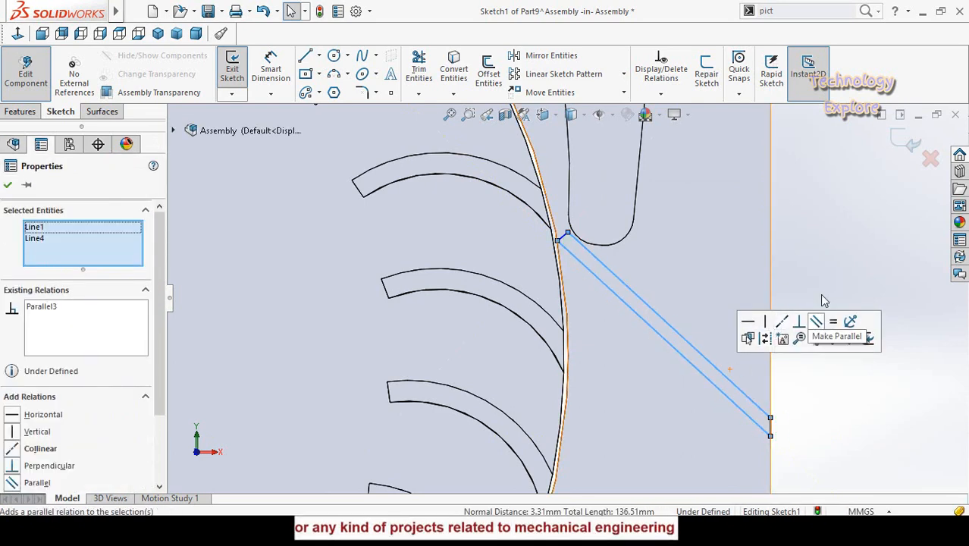
left_click(820, 245)
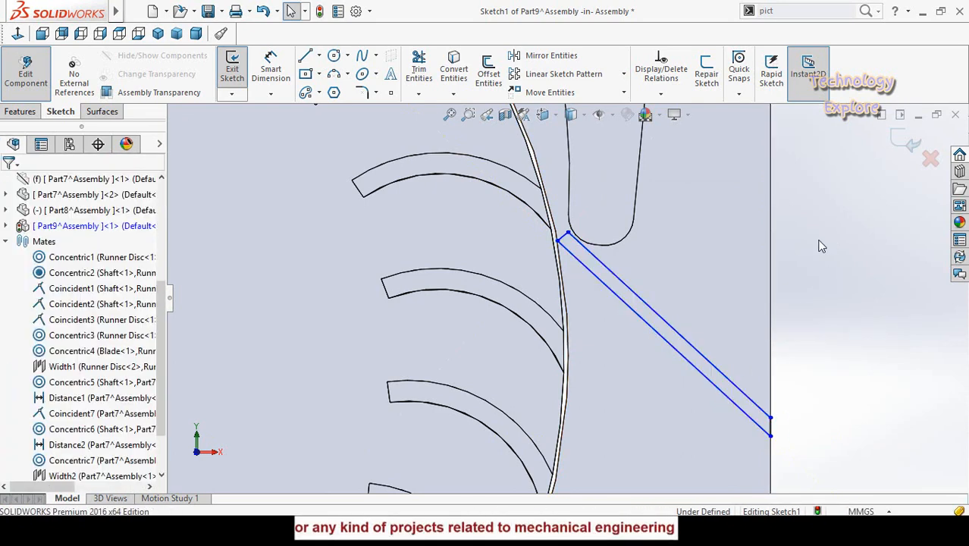
left_click(578, 247, "ctrl")
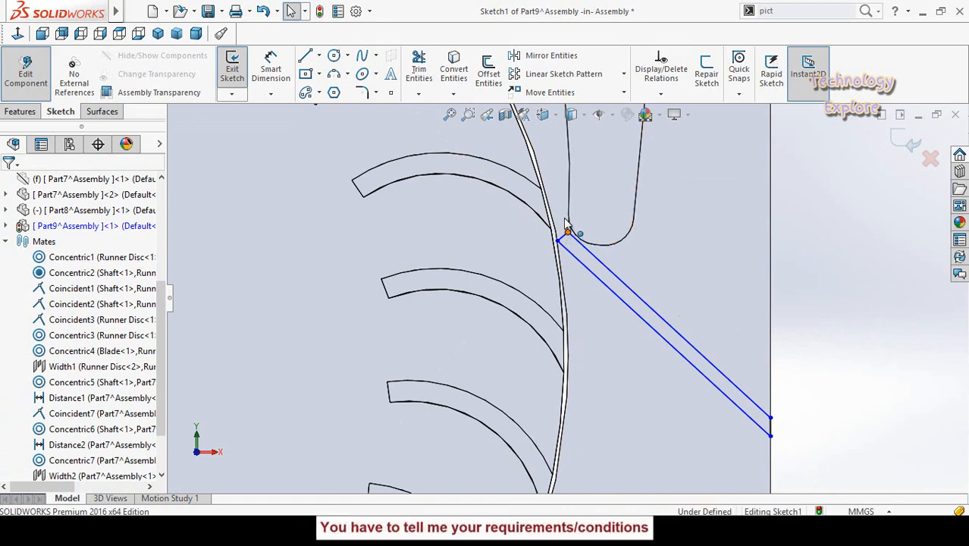
left_click_drag(564, 223, 563, 229)
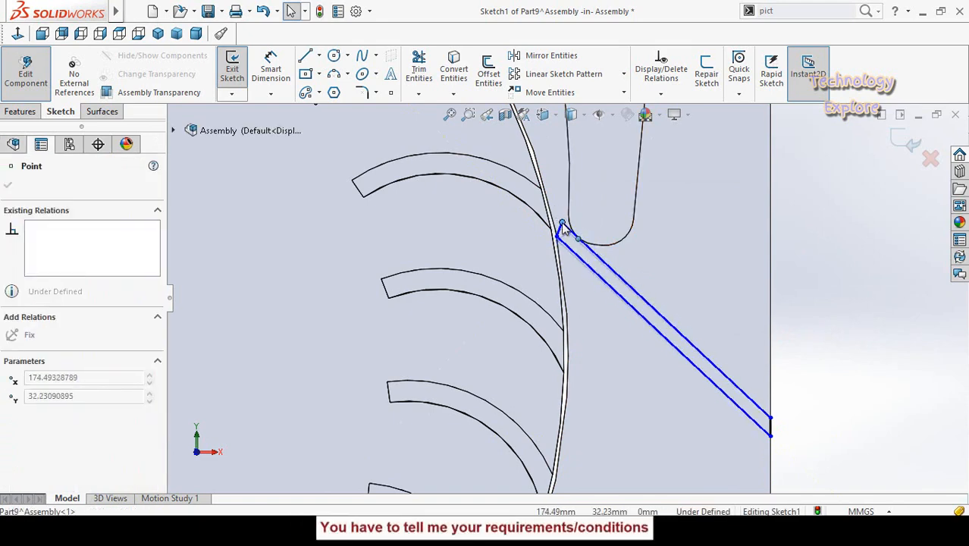
left_click(809, 322)
Step: Dimension the distance between the strip's two long lines as 3 mm
scroll(811, 319, "up", 2)
right_click_drag(808, 389, 802, 344)
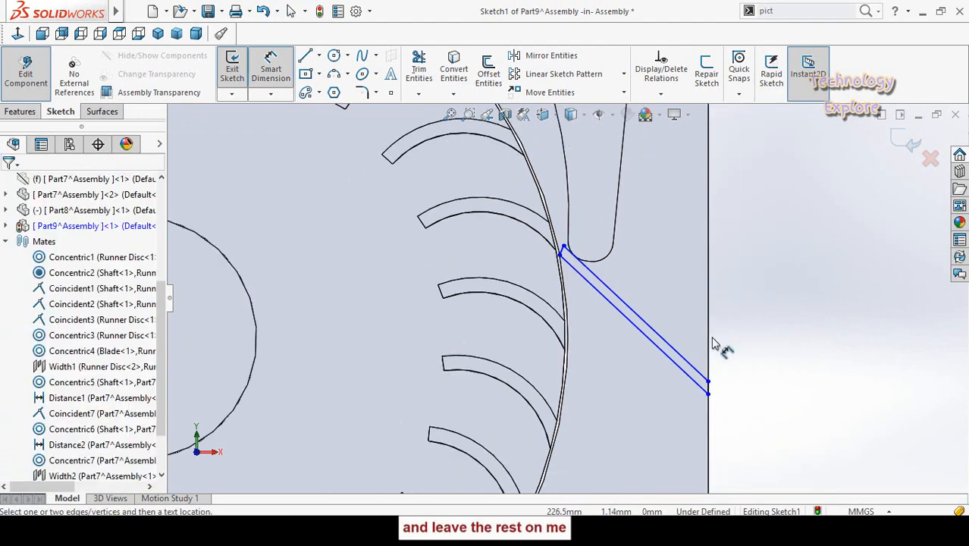
scroll(675, 359, "down", 1)
left_click(673, 362)
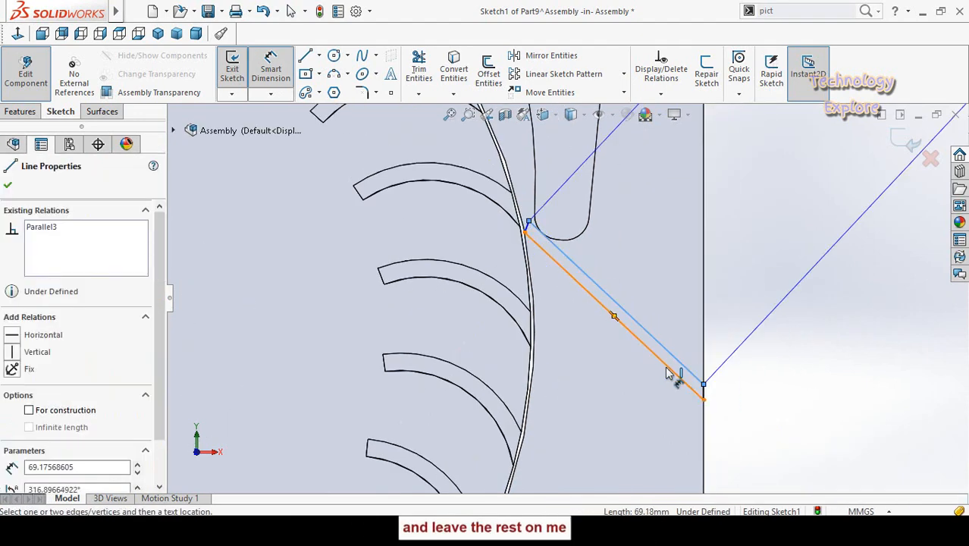
left_click(676, 376)
left_click(811, 365)
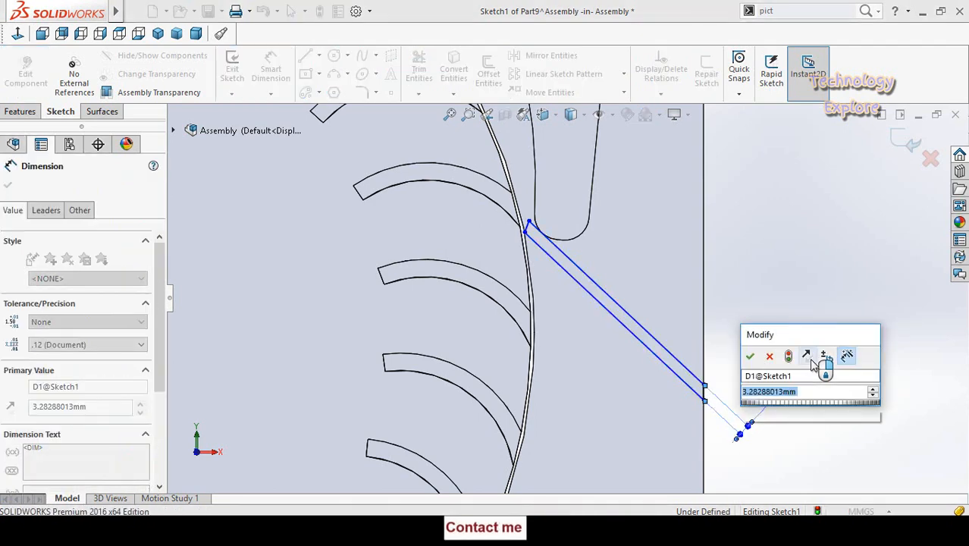
type("5")
key("BackSpace")
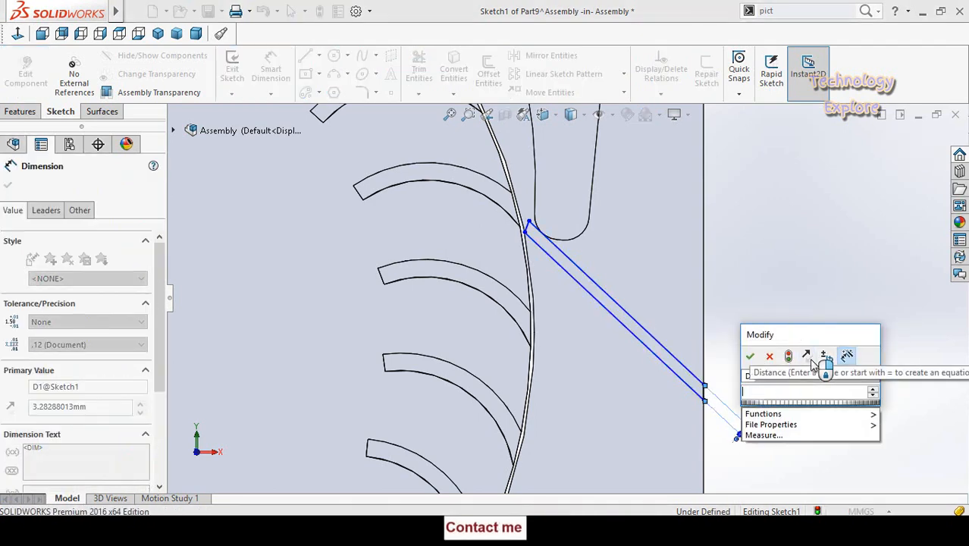
type("3")
key("Return")
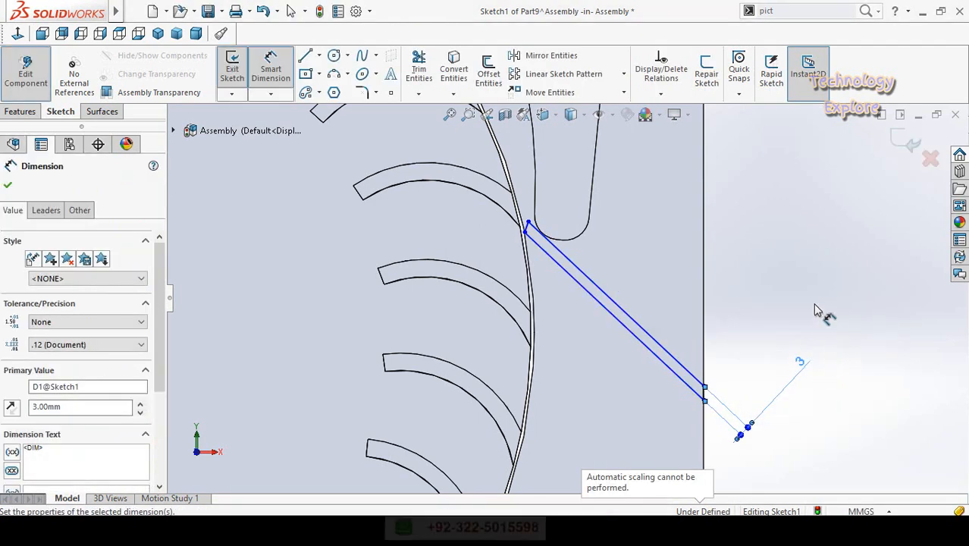
left_click(801, 292)
Step: Extrude the strip profile blind to a depth of 102 mm and return to the assembly
scroll(795, 296, "up", 4)
scroll(738, 231, "up", 3)
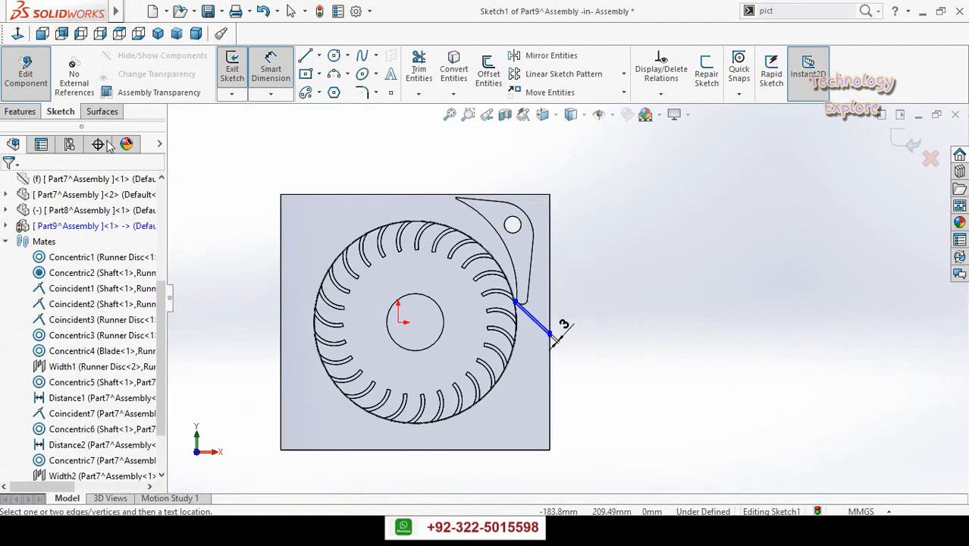
left_click(26, 113)
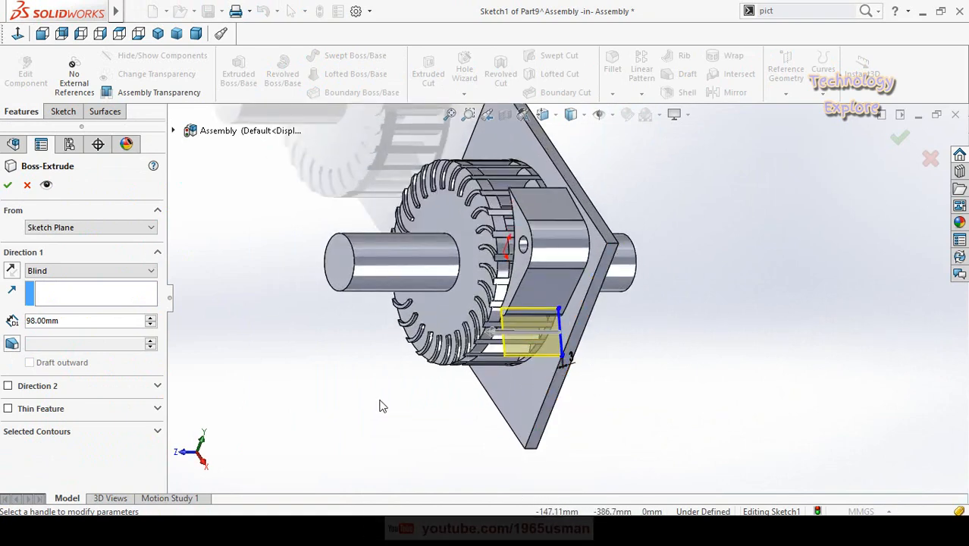
middle_click_drag(381, 402, 245, 369)
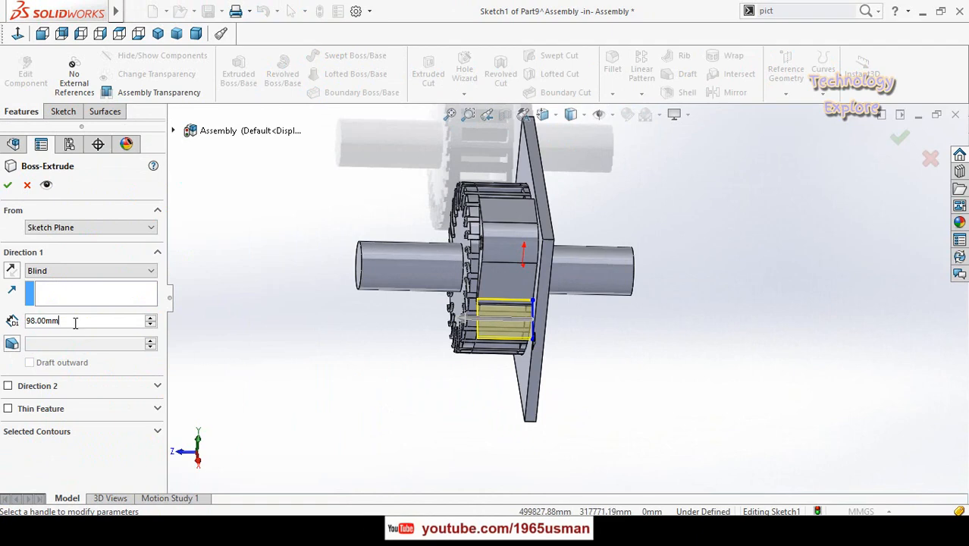
type("102")
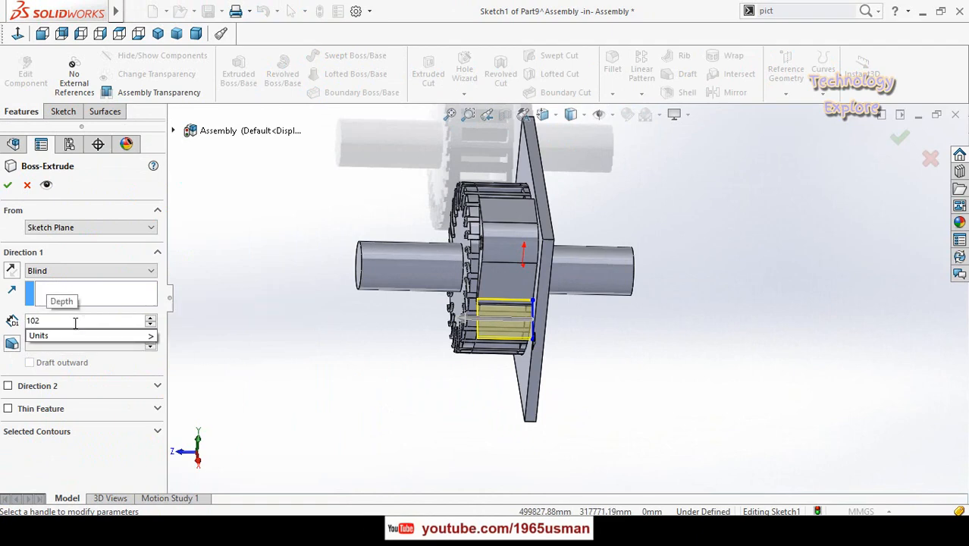
key("Return")
key("Return")
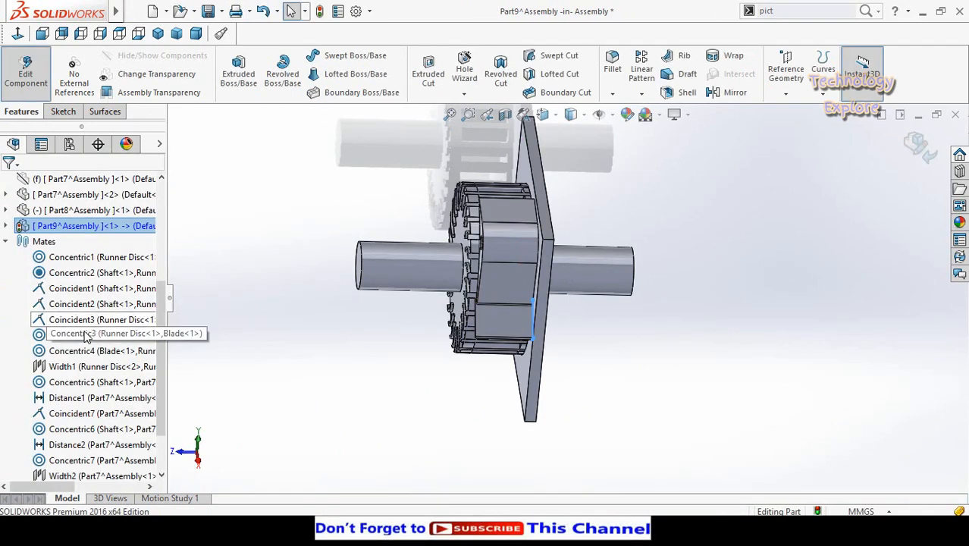
left_click(340, 342)
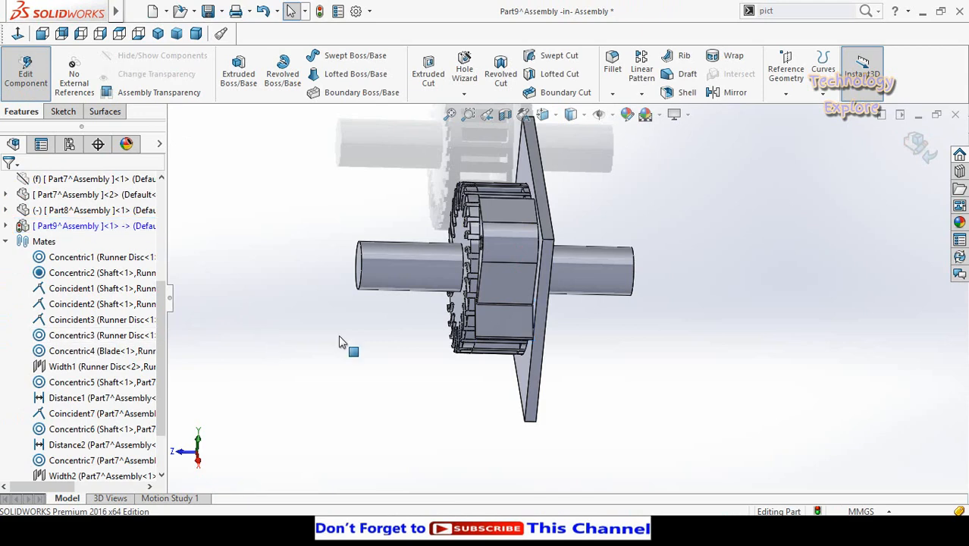
left_click(915, 146)
Step: Show the hidden front side plate and make it transparent in an angled view
middle_click_drag(409, 388, 340, 382)
scroll(31, 383, "down", 2)
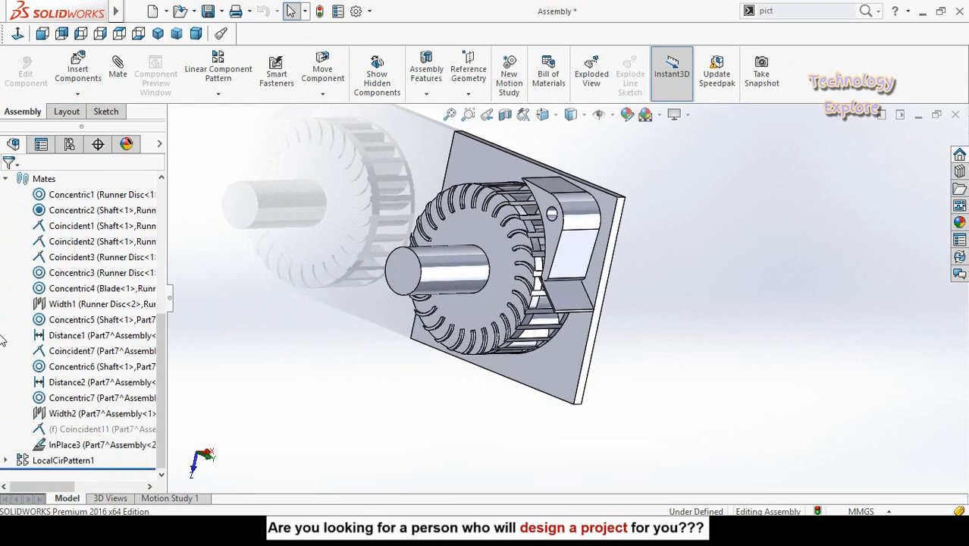
scroll(30, 382, "up", 2)
scroll(28, 388, "down", 2)
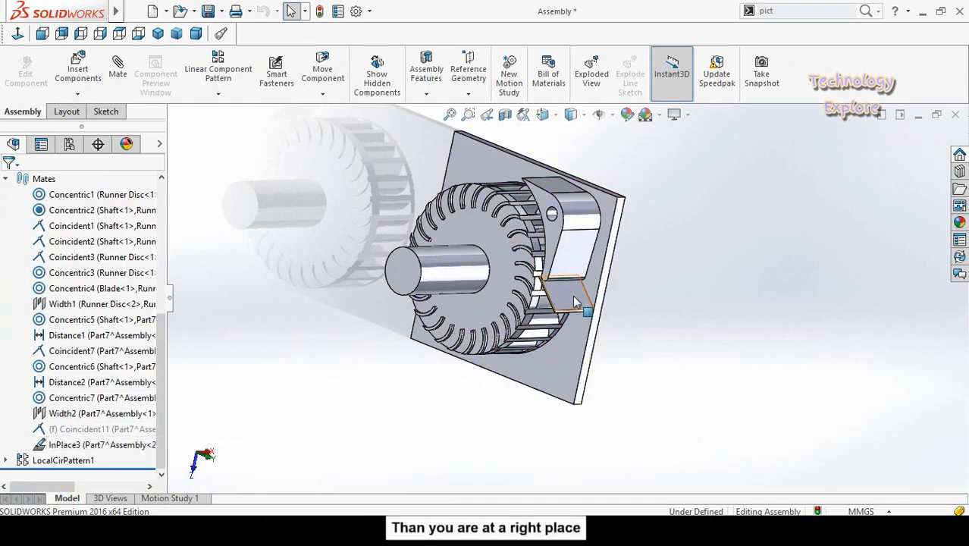
scroll(1, 335, "up", 2)
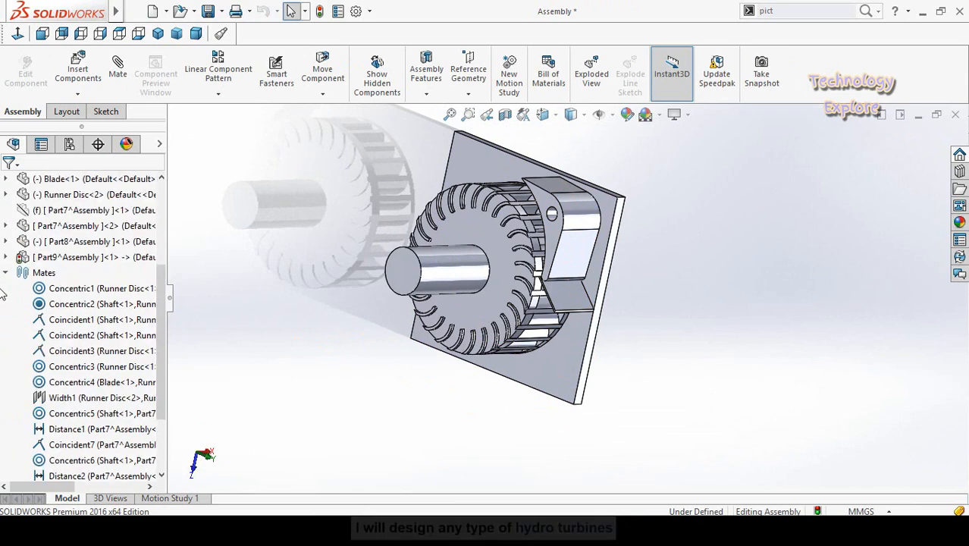
scroll(2, 298, "up", 1)
right_click(25, 258)
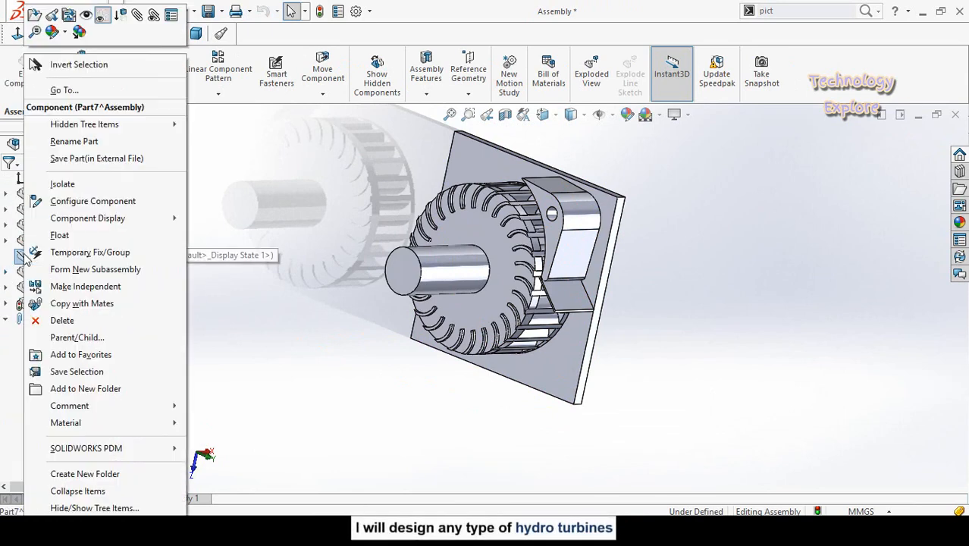
left_click(91, 18)
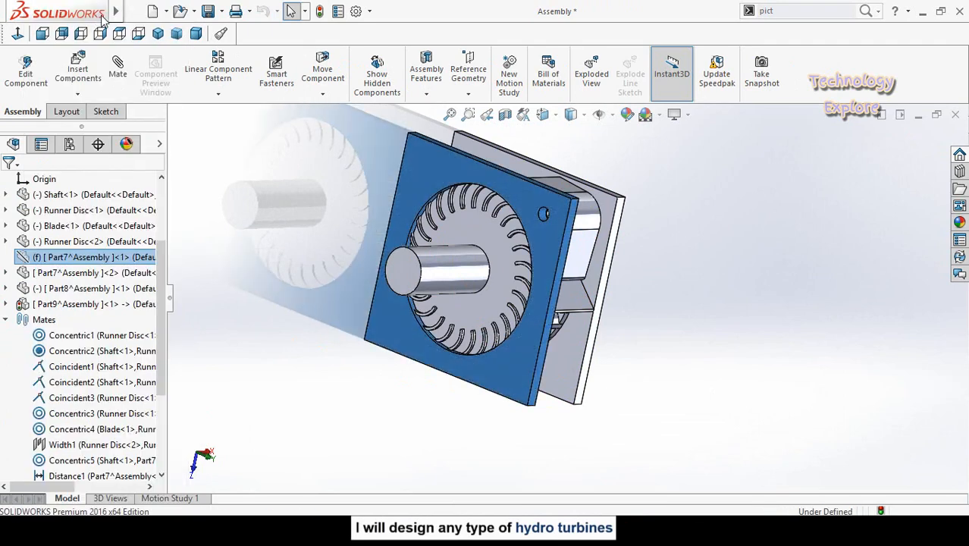
left_click(338, 297)
middle_click_drag(338, 296, 464, 390)
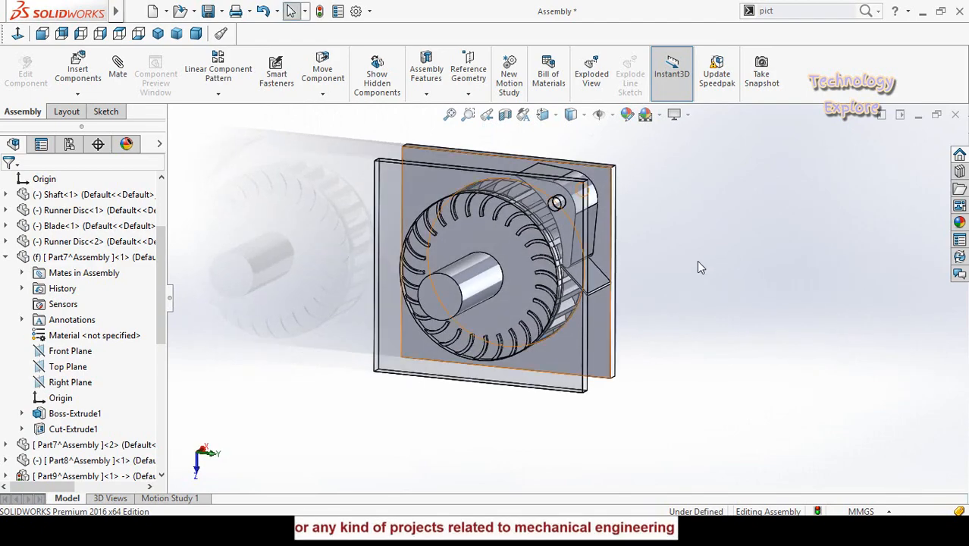
Step: Examine the casing parts through the transparent front side plate, and hide that plate again
scroll(537, 180, "down", 3)
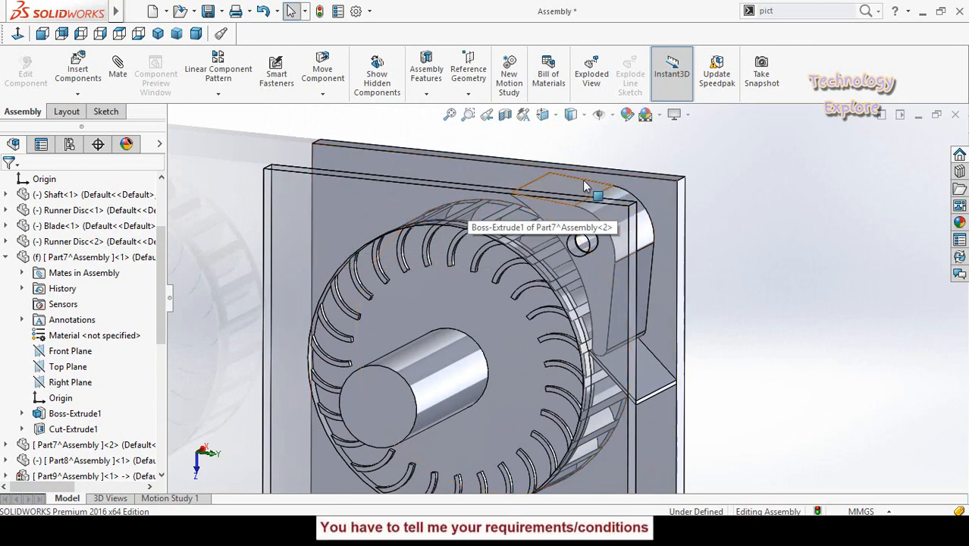
scroll(582, 179, "up", 3)
scroll(551, 219, "down", 2)
scroll(551, 220, "up", 2)
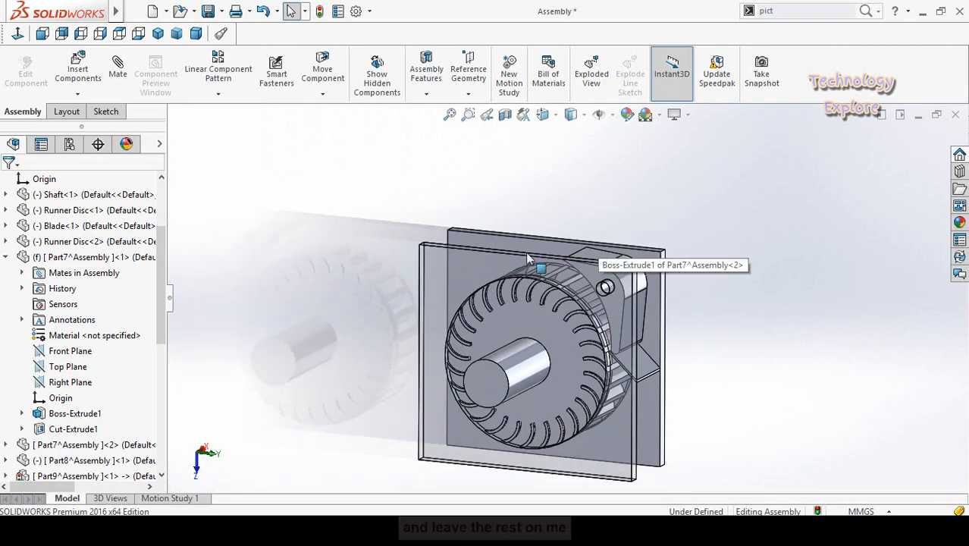
middle_click_drag(525, 252, 474, 254)
left_click(451, 277)
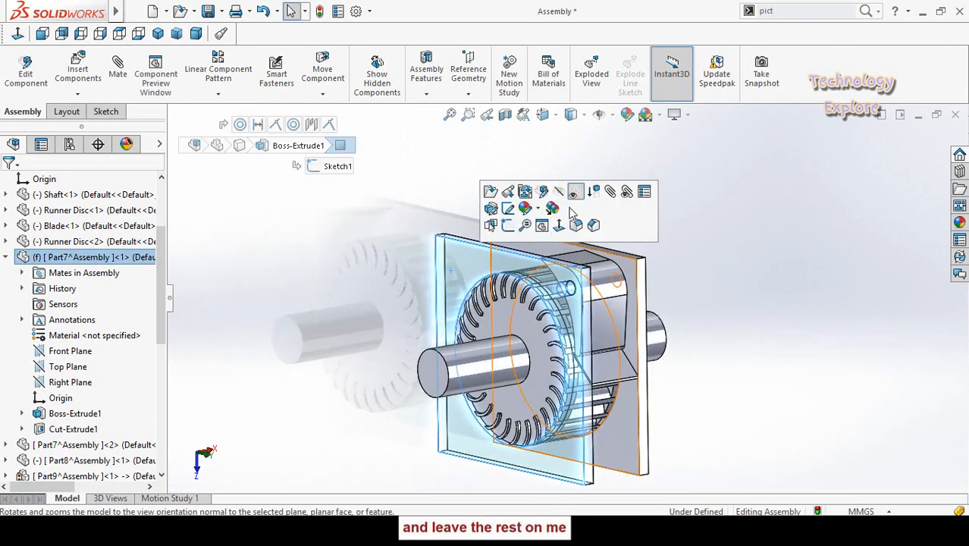
left_click(564, 189)
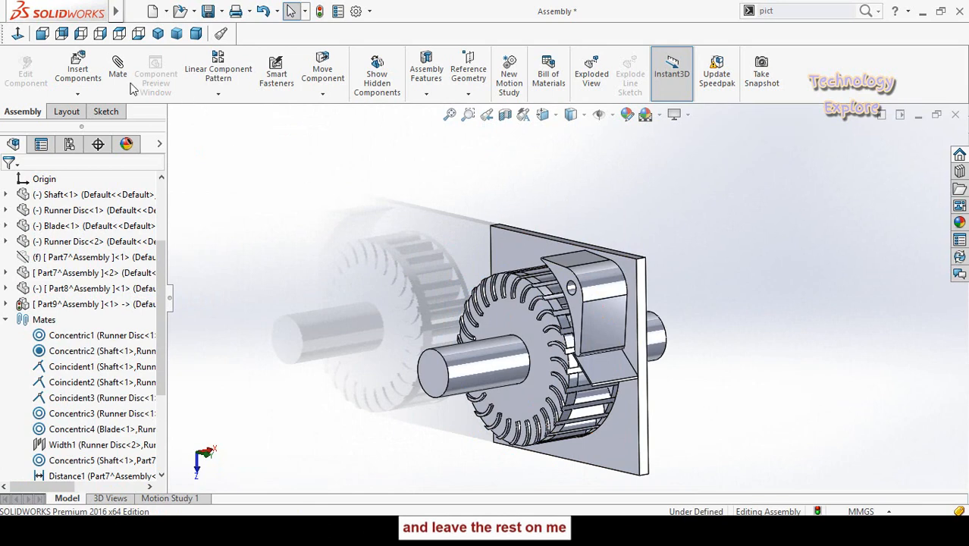
Step: Insert another new part with its first sketch on the inner face of the rear side plate, viewed straight on
left_click(78, 93)
left_click(97, 125)
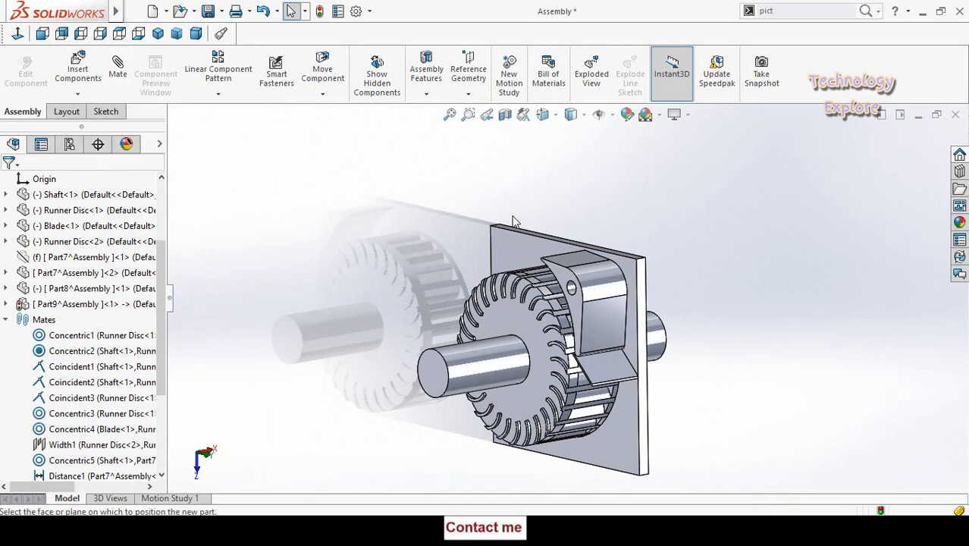
left_click(632, 269)
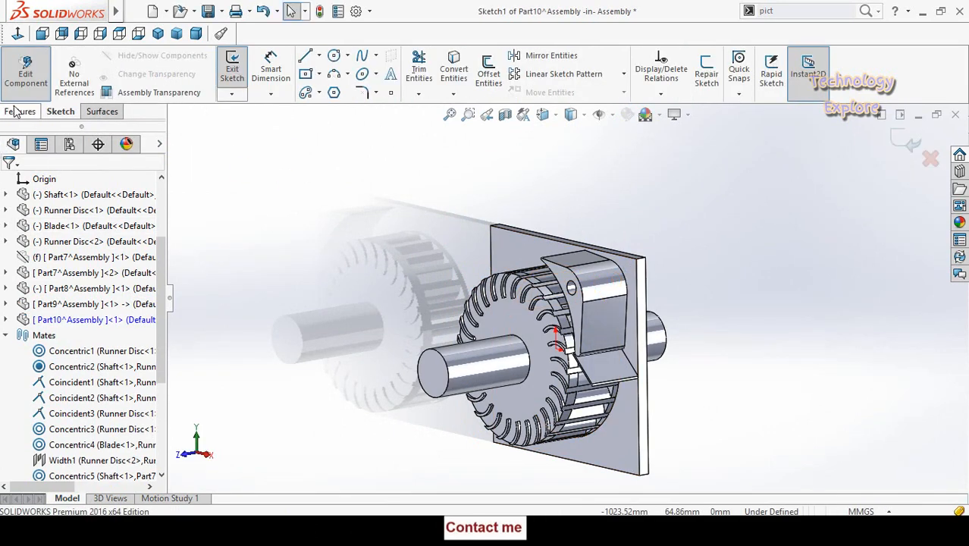
left_click(18, 33)
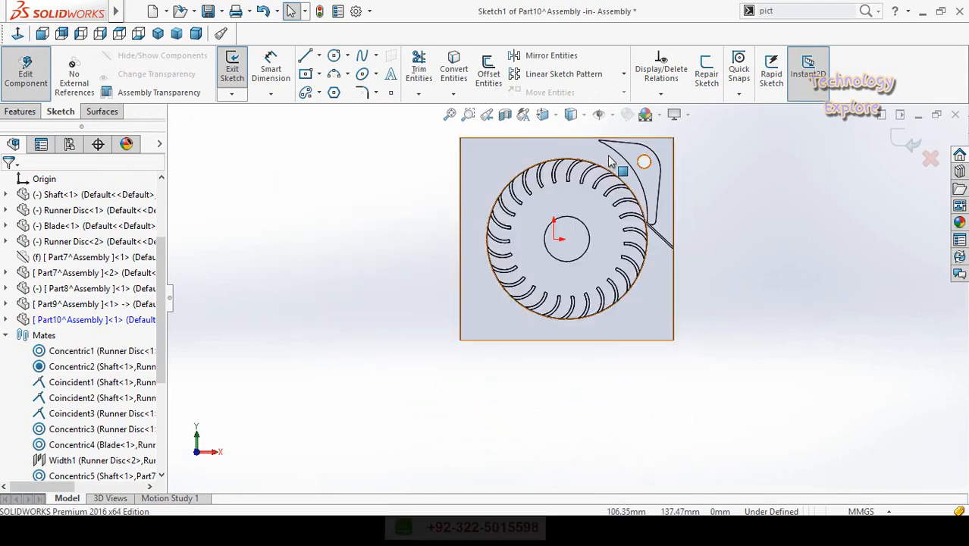
Step: Sketch a line about 256 mm long from the plate's upper right corner along its upper edge
scroll(619, 146, "down", 5)
scroll(594, 158, "down", 2)
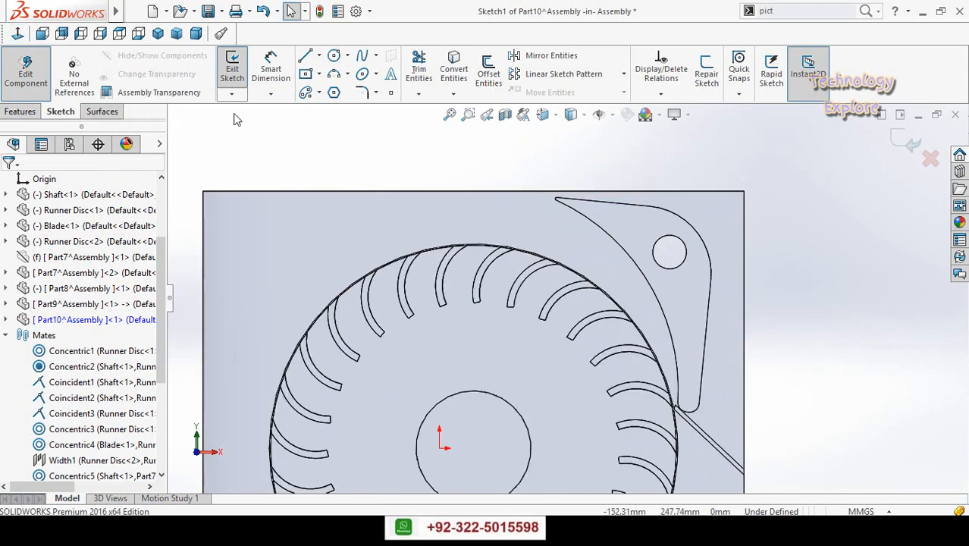
left_click(742, 191)
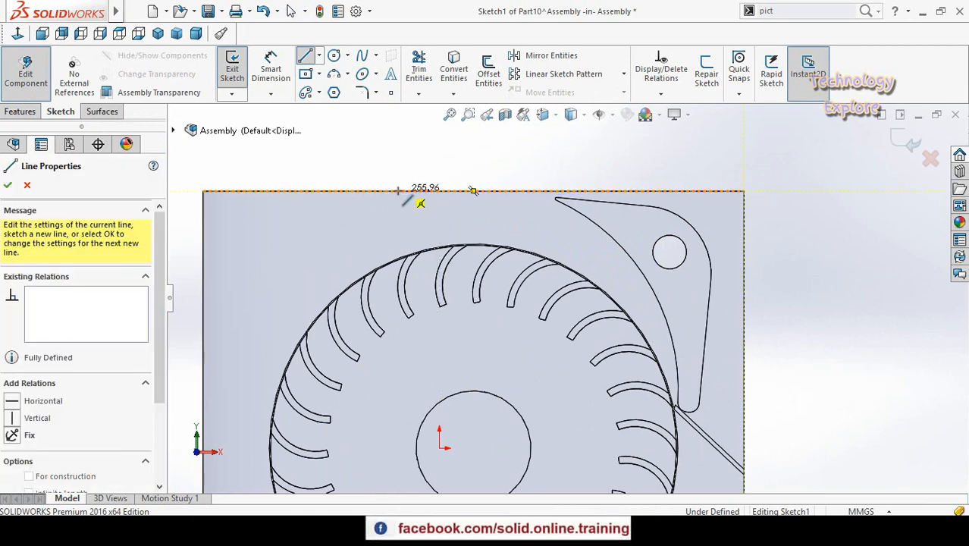
left_click(397, 191)
key("Escape")
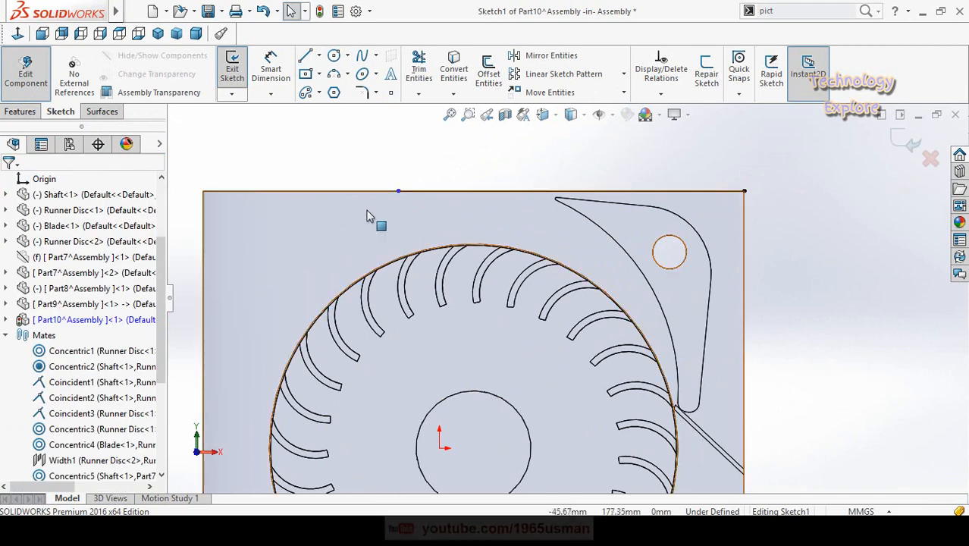
Step: Sketch a three-point arc, radius about 117 mm, from the line's free end to the runner's rim, and move its lower end outside the rim
scroll(372, 216, "up", 1)
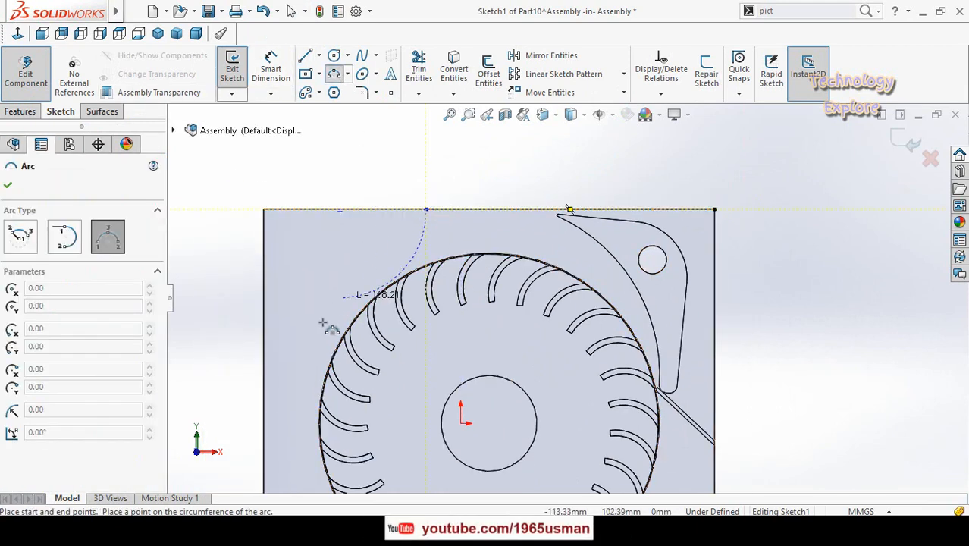
scroll(327, 409, "down", 2)
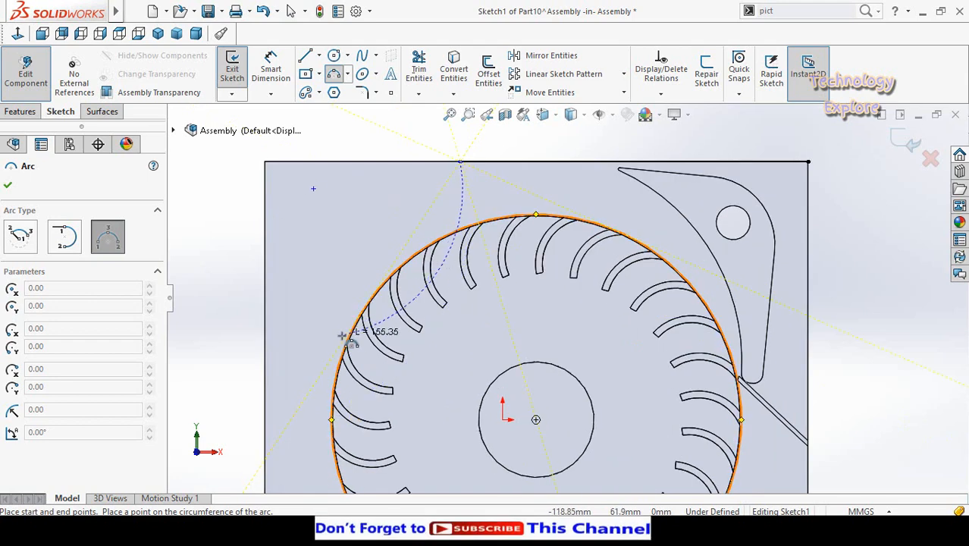
scroll(347, 334, "down", 2)
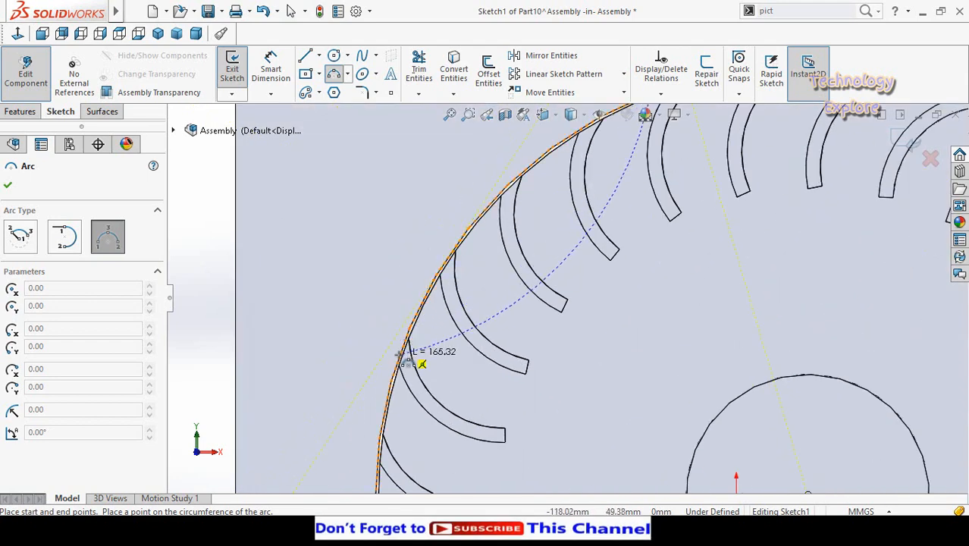
scroll(394, 226, "up", 4)
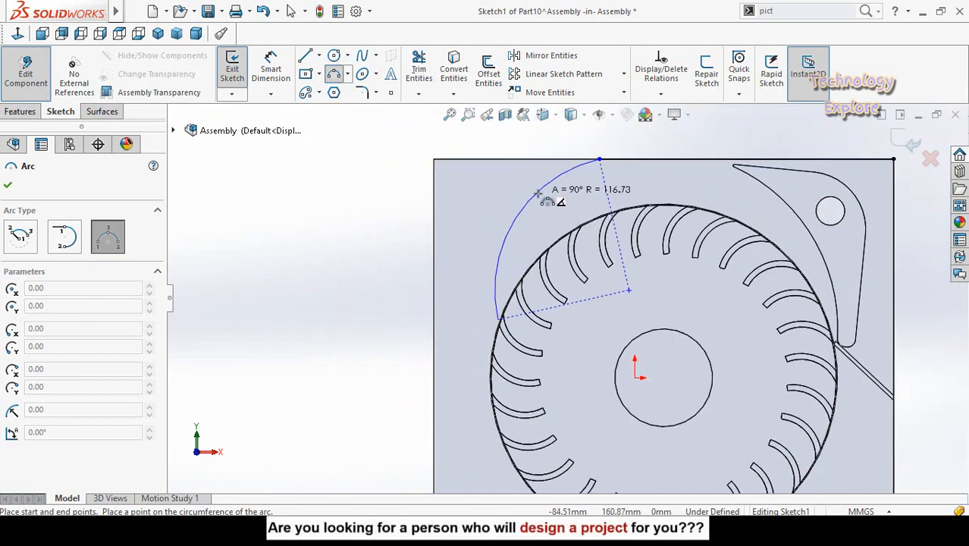
left_click(540, 195)
key("Escape")
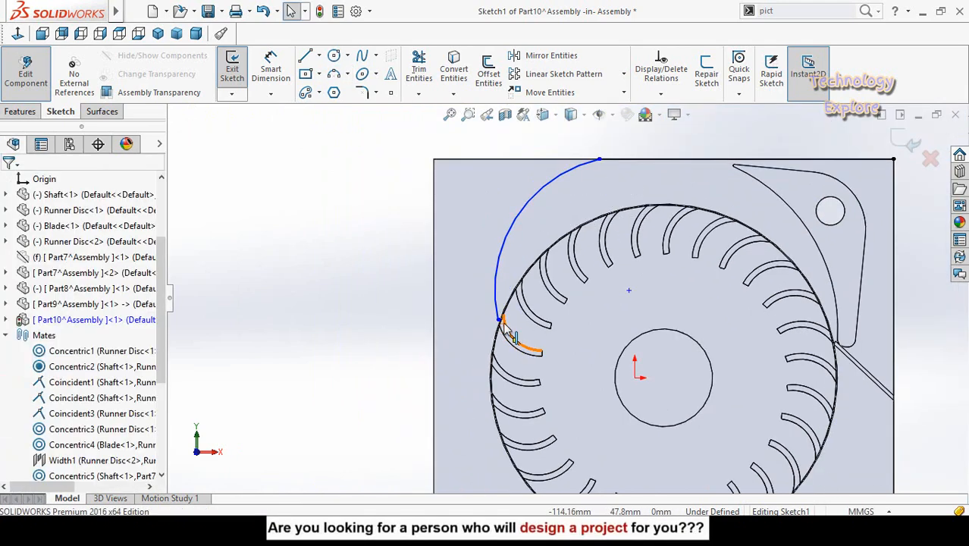
left_click_drag(498, 320, 479, 341)
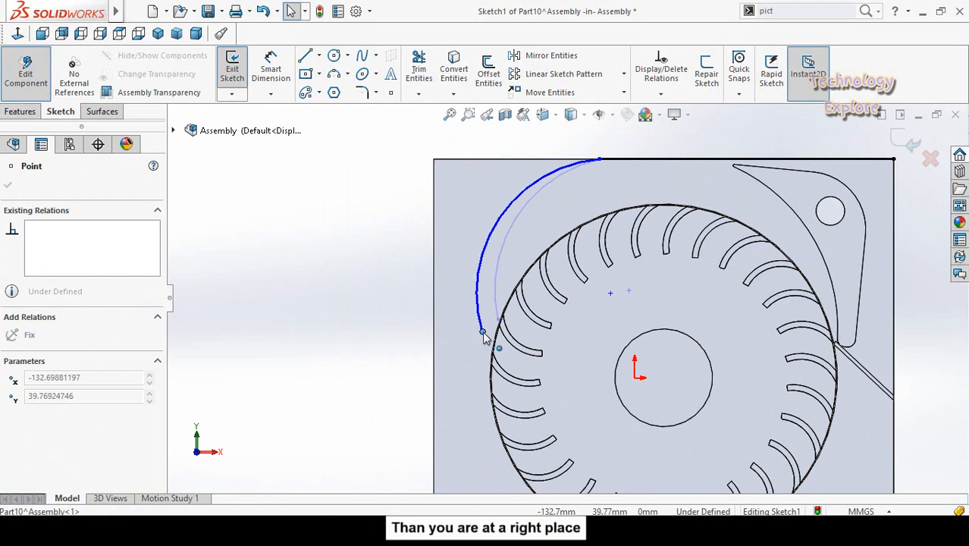
key("Escape")
Step: Make the arc tangent to the line along the plate's upper edge
scroll(588, 174, "down", 3)
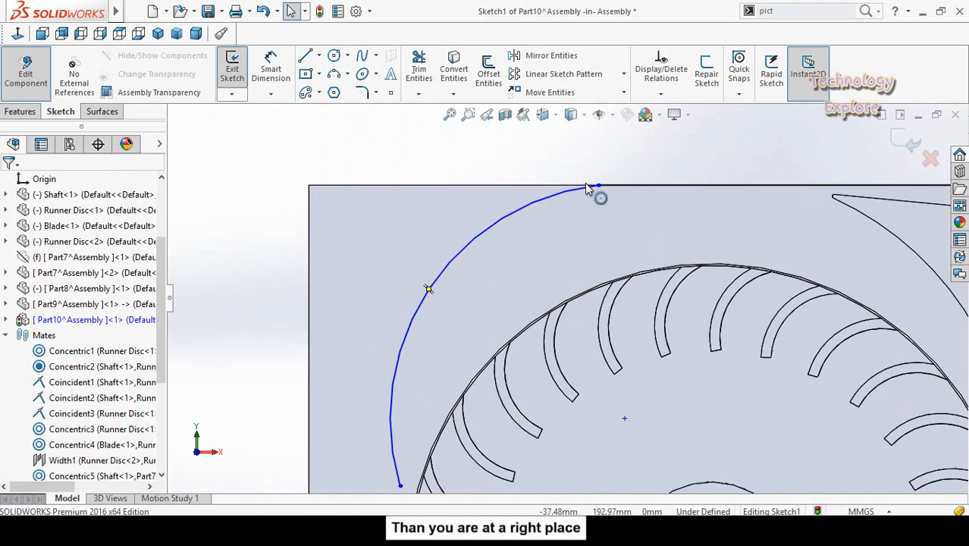
left_click(610, 189)
left_click(575, 190, "ctrl")
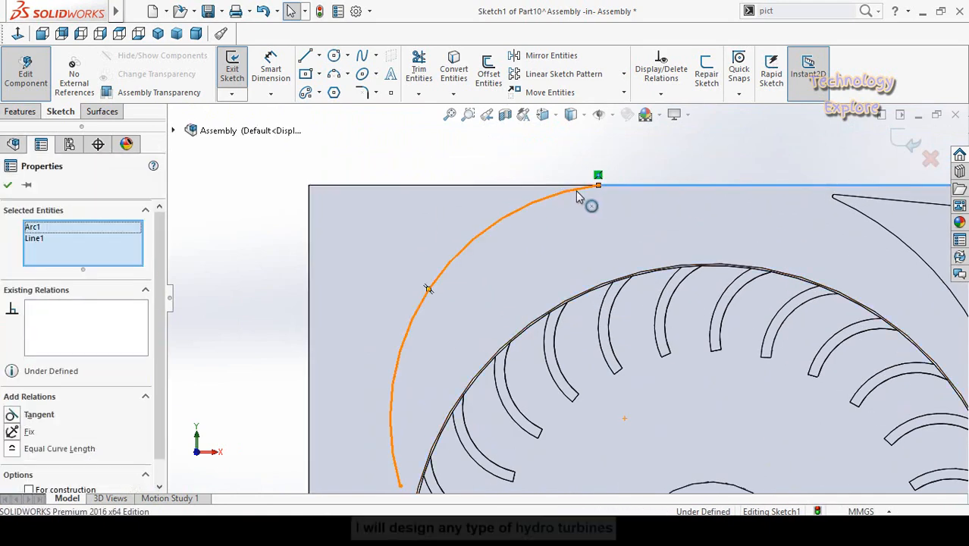
left_click(636, 150)
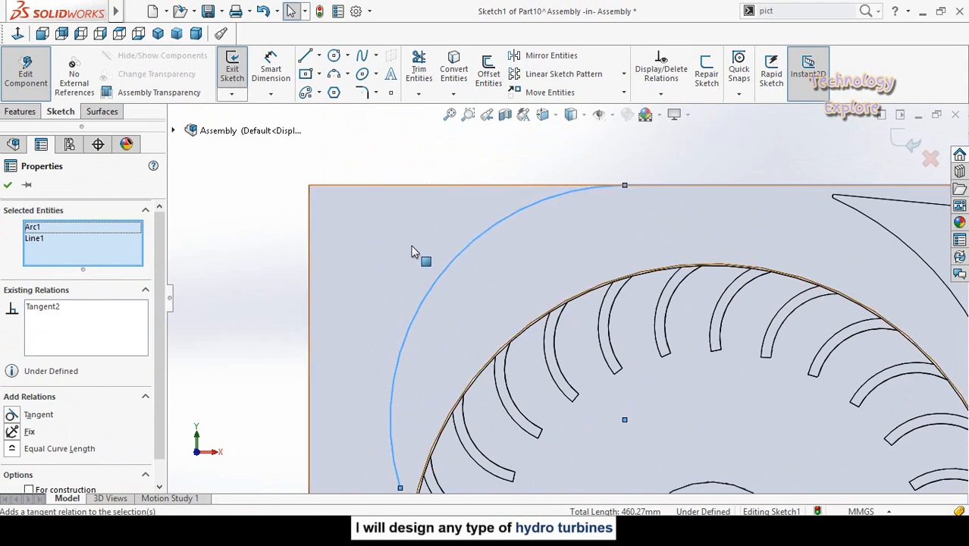
left_click(253, 297)
Step: Reshape the tangent arc to a radius of about 155 mm, with its lower end just outside the runner's rim
scroll(464, 309, "up", 2)
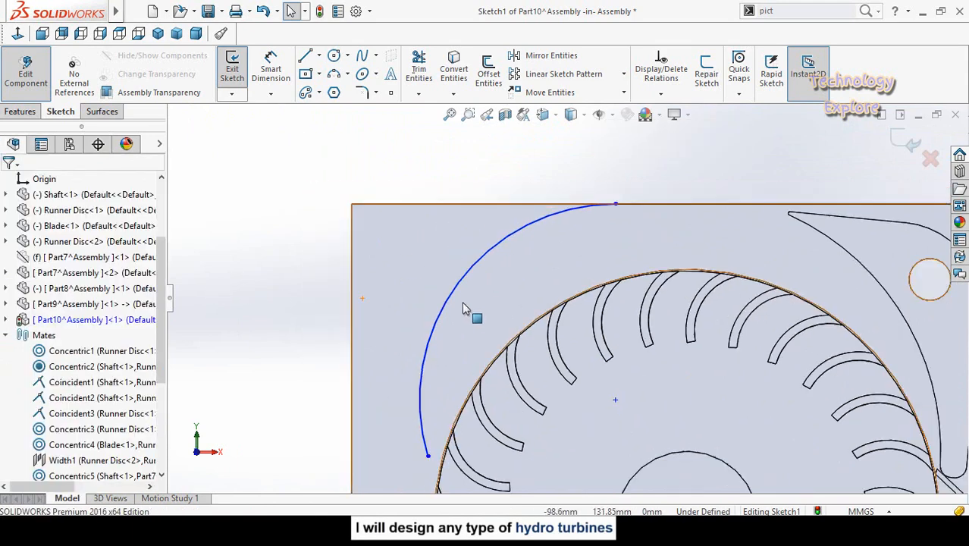
scroll(476, 412, "down", 3)
left_click_drag(472, 407, 463, 335)
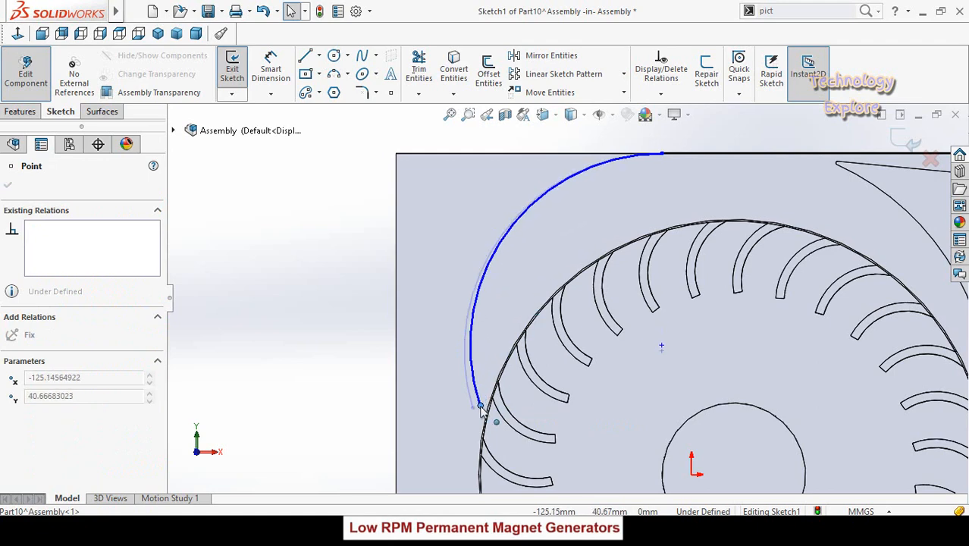
left_click_drag(479, 414, 479, 415)
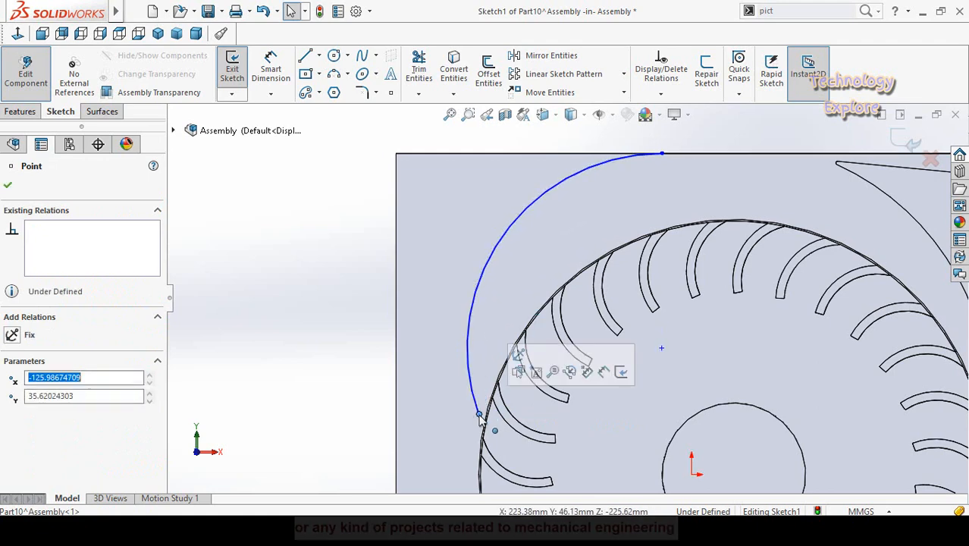
left_click_drag(493, 260, 532, 252)
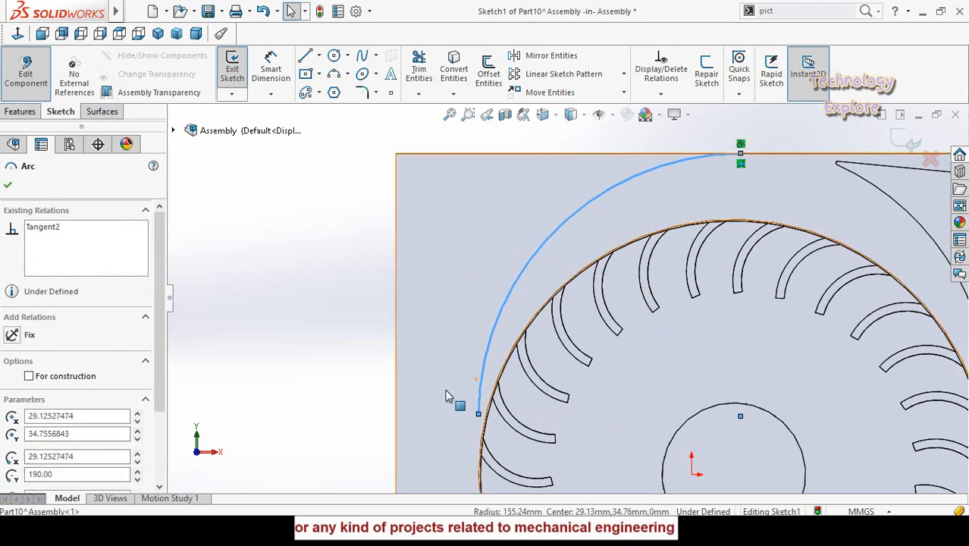
left_click(305, 380)
scroll(485, 413, "down", 2)
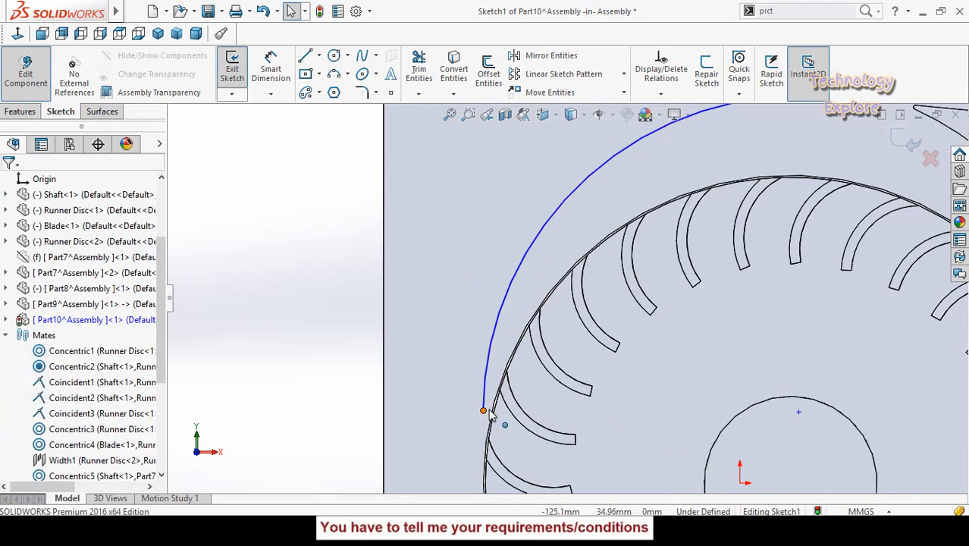
left_click_drag(488, 411, 487, 389)
left_click(302, 321)
scroll(474, 399, "down", 2)
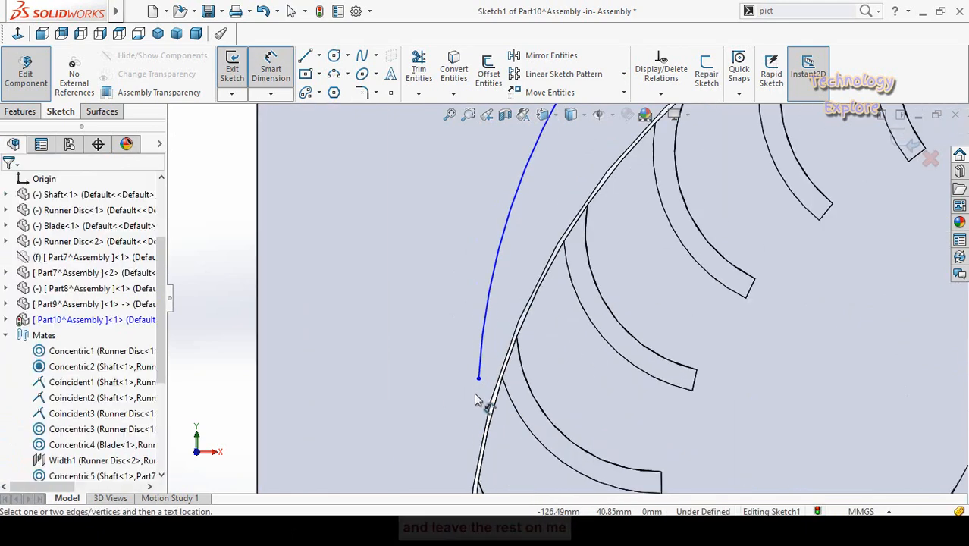
left_click(478, 377)
left_click(498, 385)
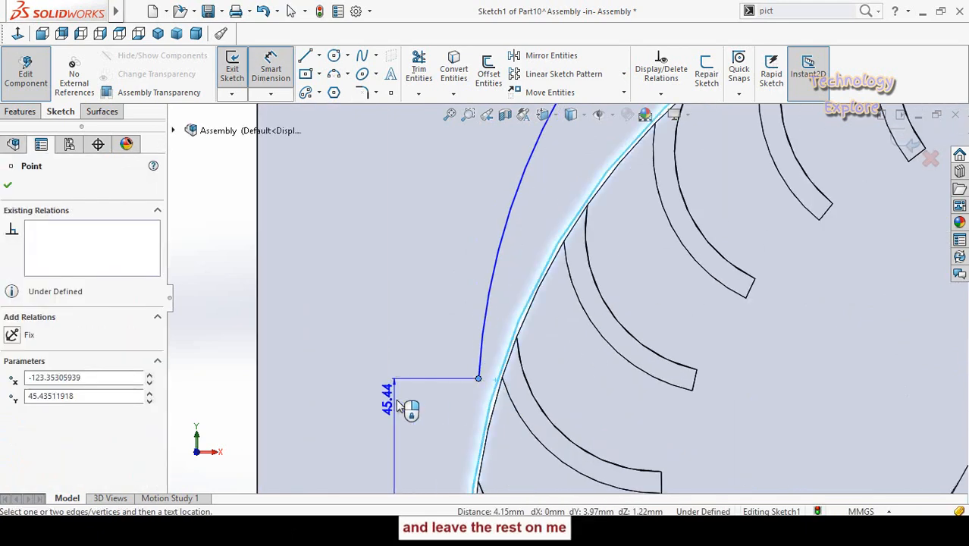
scroll(439, 381, "up", 3)
key("Escape")
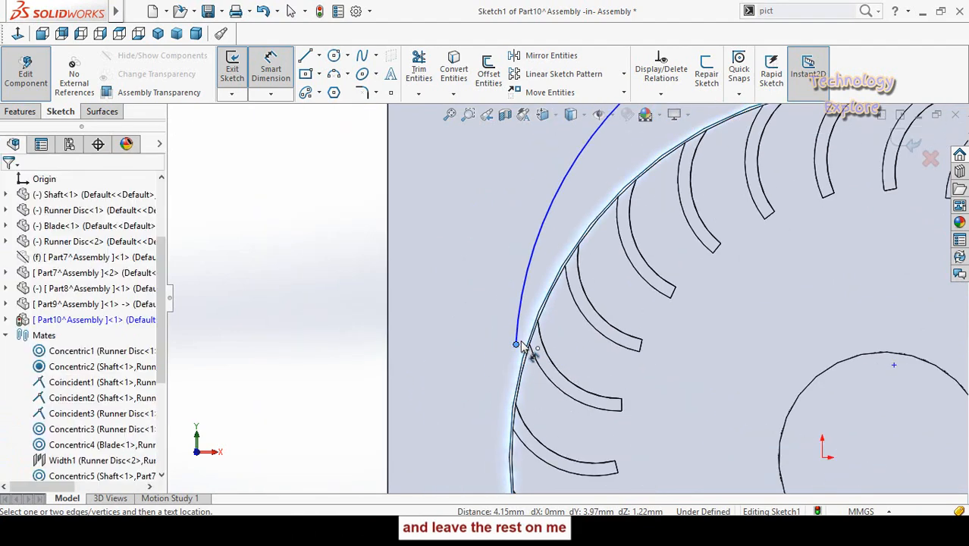
scroll(530, 346, "down", 3)
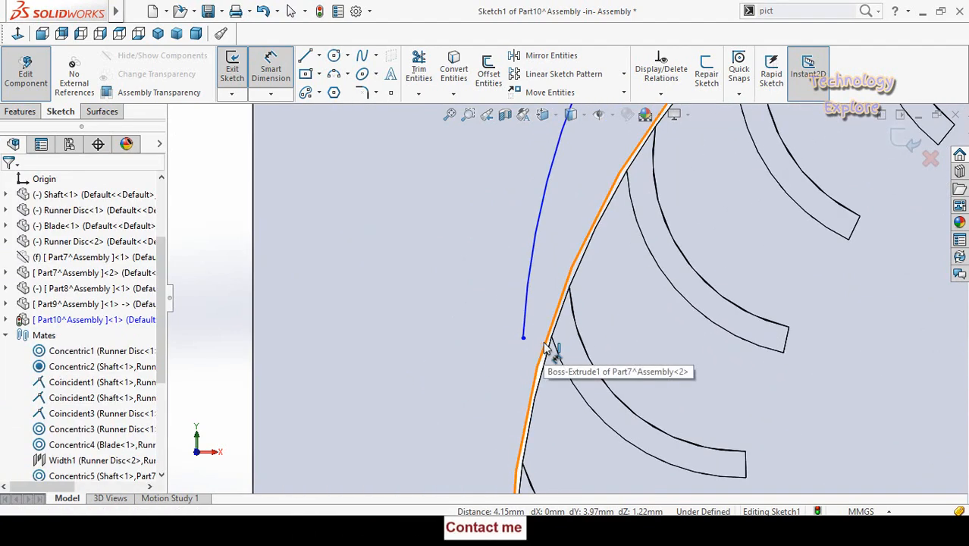
scroll(839, 368, "up", 3)
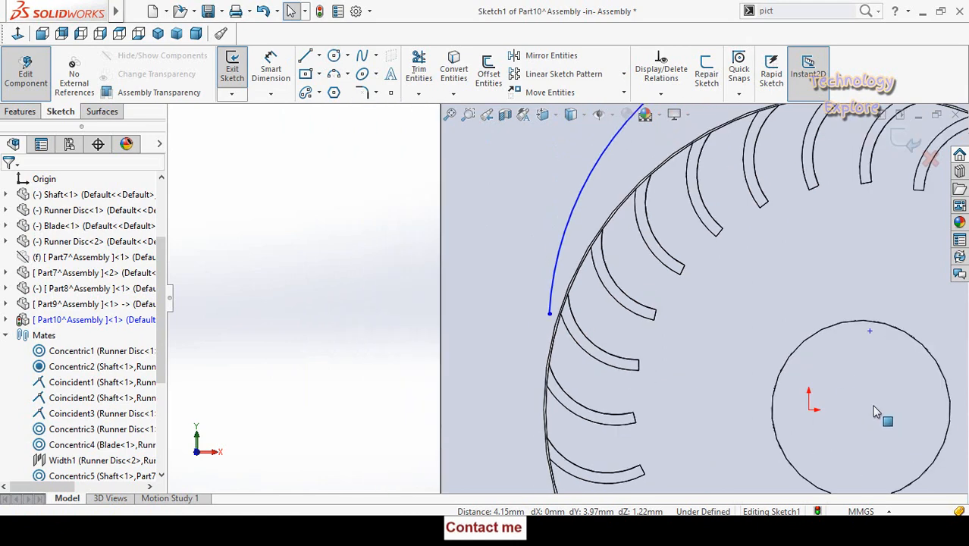
Step: Place a sketch point on the runner's rim level with the arc's lower end, and fix it in place
scroll(527, 247, "down", 3)
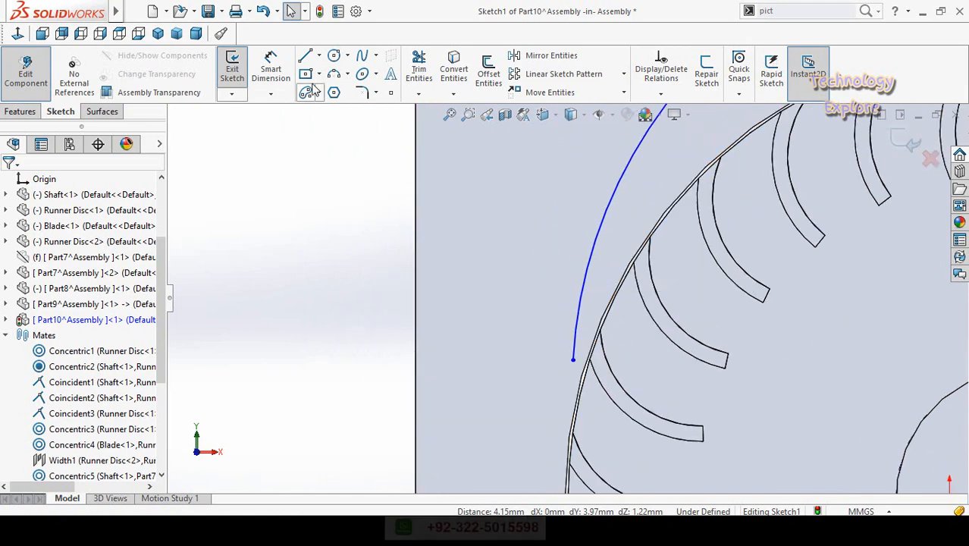
scroll(607, 334, "down", 3)
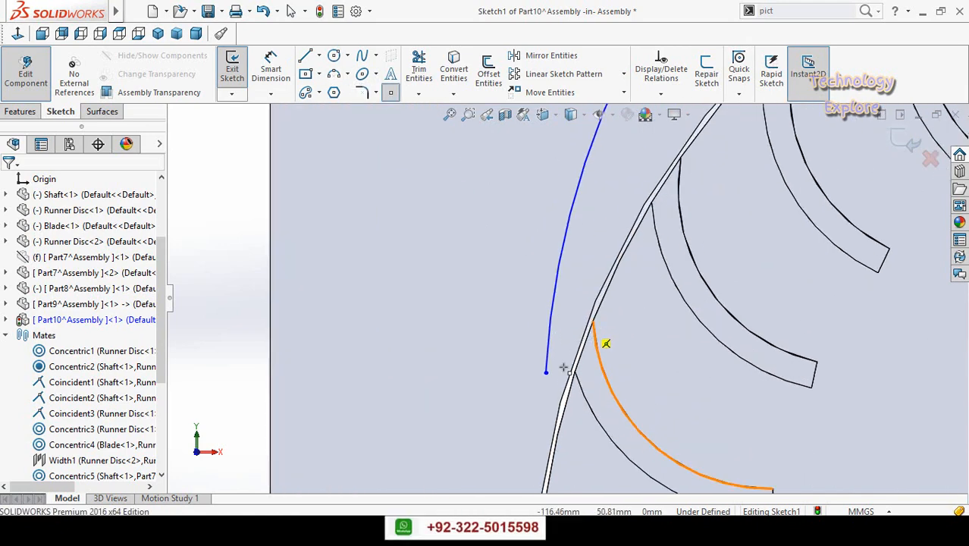
left_click(568, 373)
key("Escape")
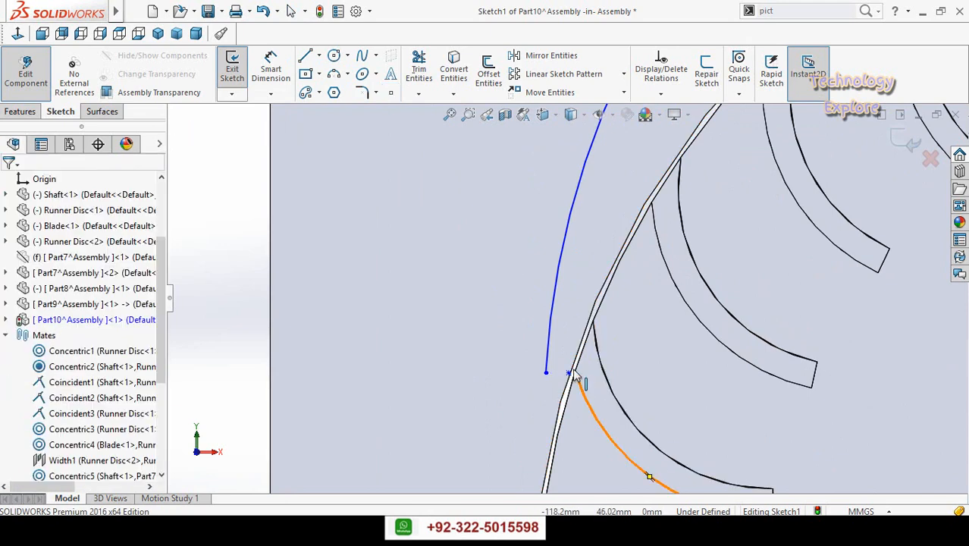
right_click(568, 376)
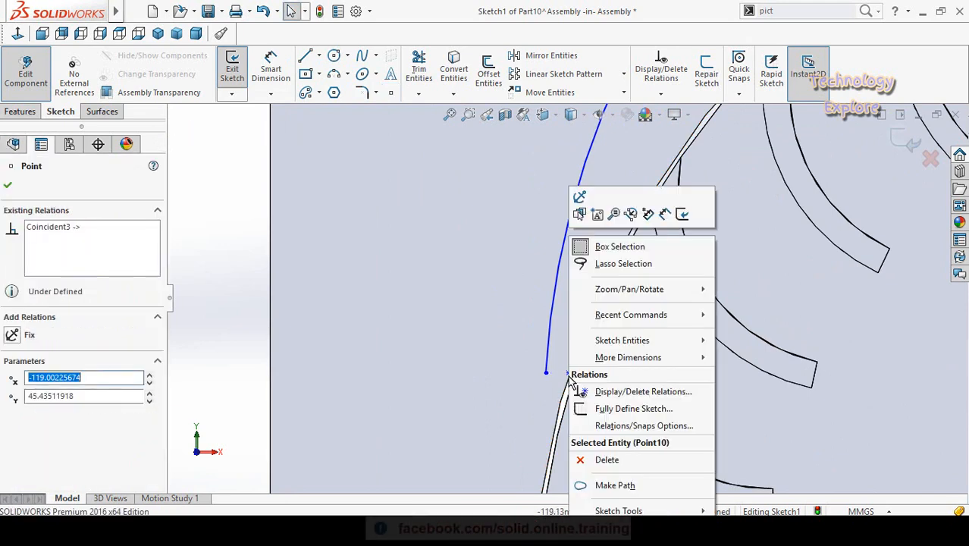
left_click(578, 197)
left_click(247, 337)
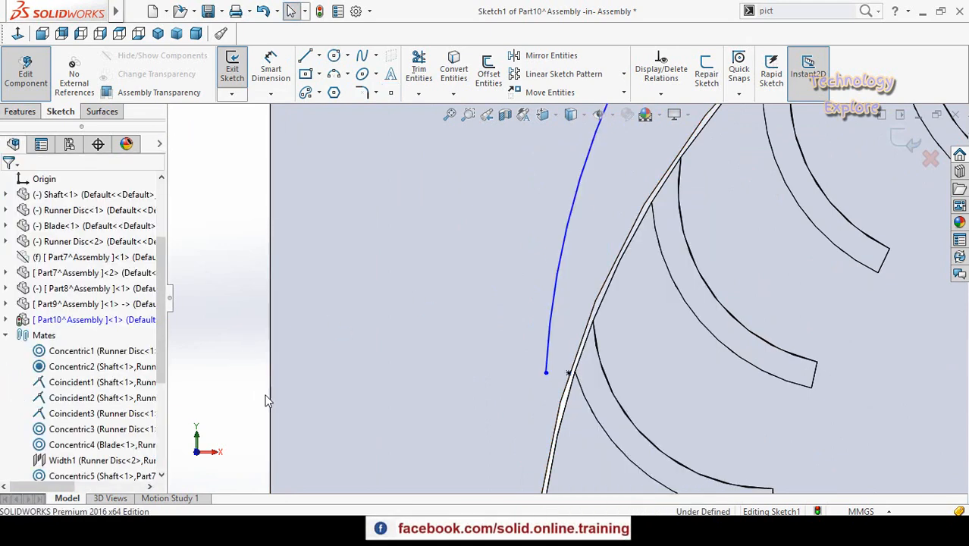
Step: Dimension the horizontal distance between the arc's lower end and the fixed point as 3 mm
right_click_drag(247, 337, 242, 283)
left_click(545, 373)
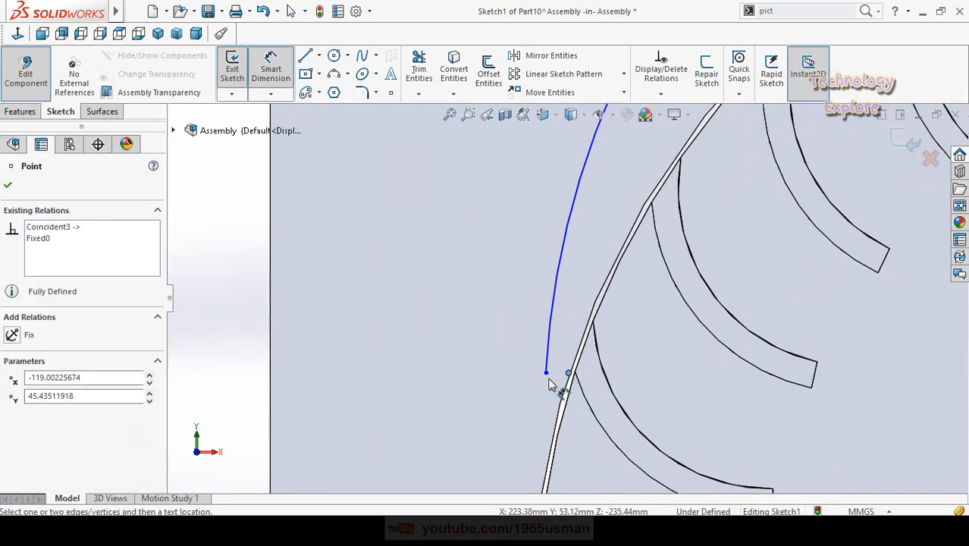
left_click(568, 373)
left_click(455, 425)
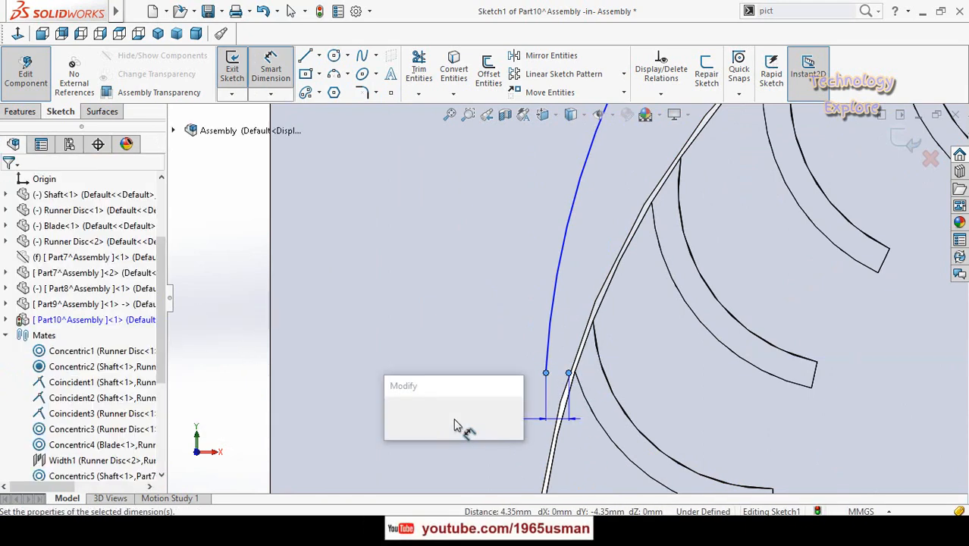
type("3")
key("Return")
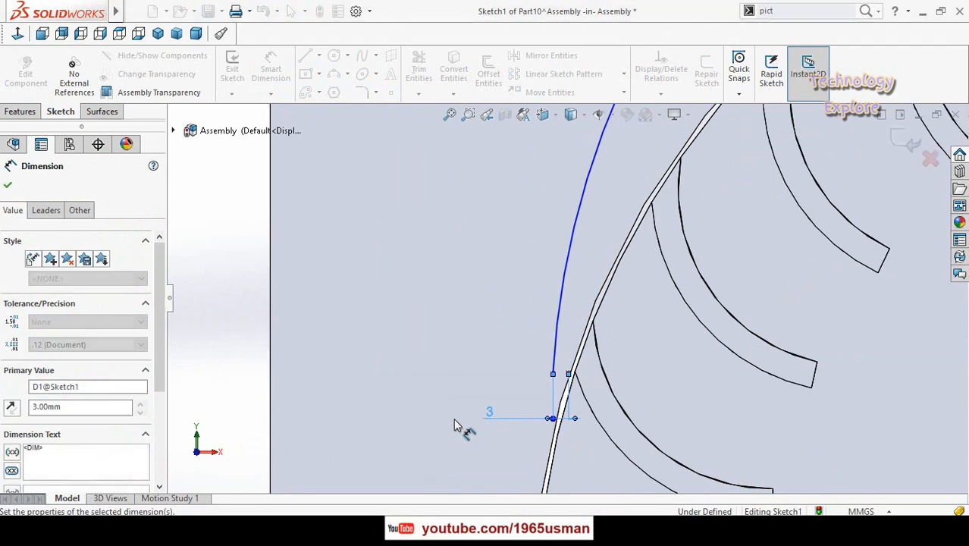
Step: Dimension the straight line along the plate's top edge to 190 mm
key("Escape")
key("f")
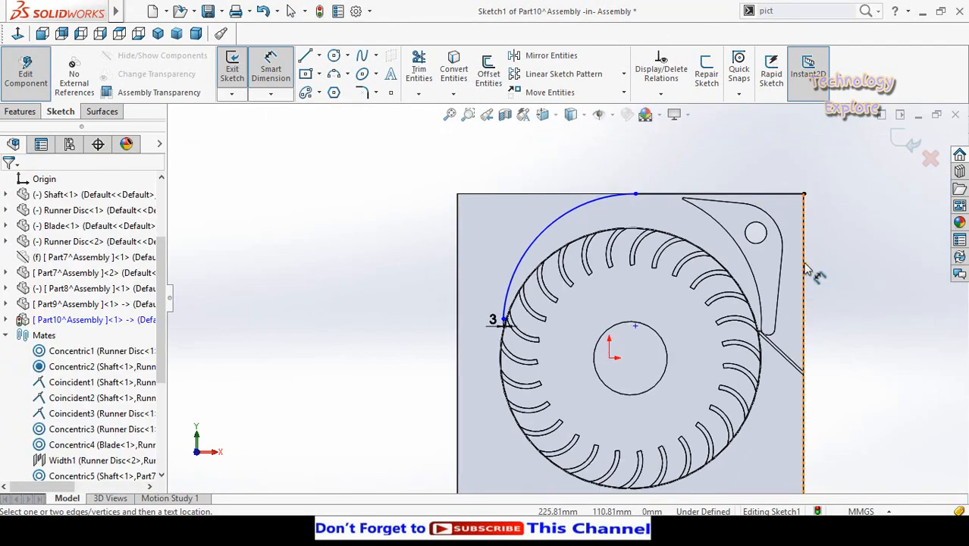
scroll(807, 269, "down", 2)
key("Escape")
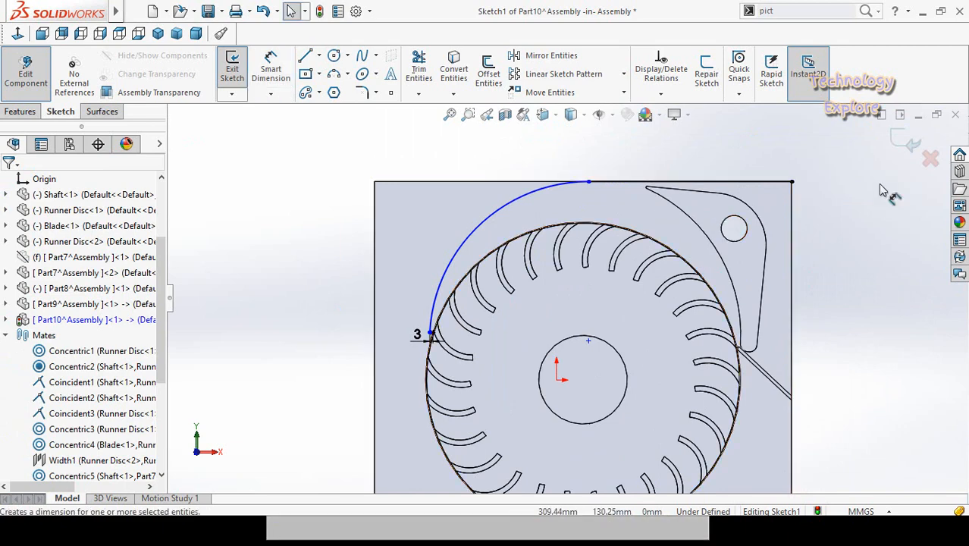
key("Return")
left_click(732, 183)
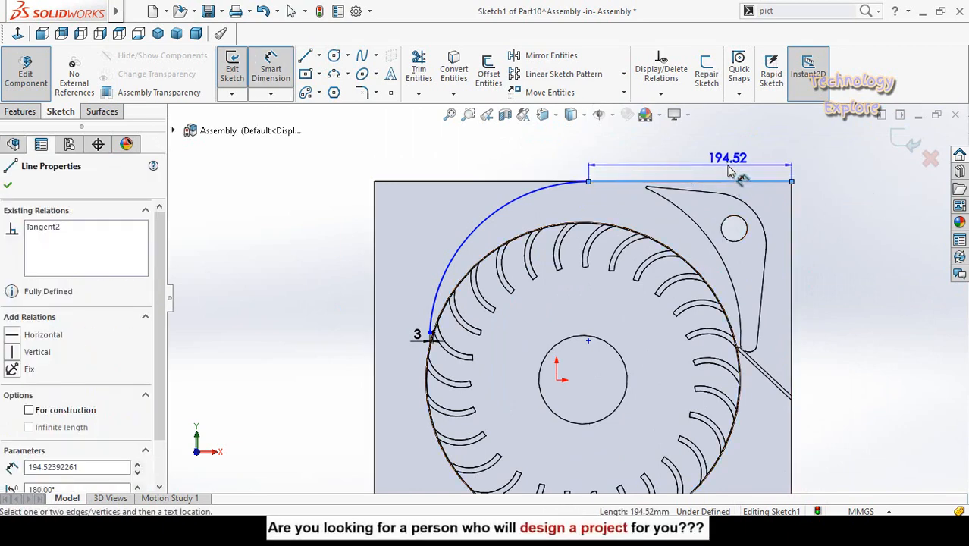
left_click(727, 172)
type("190")
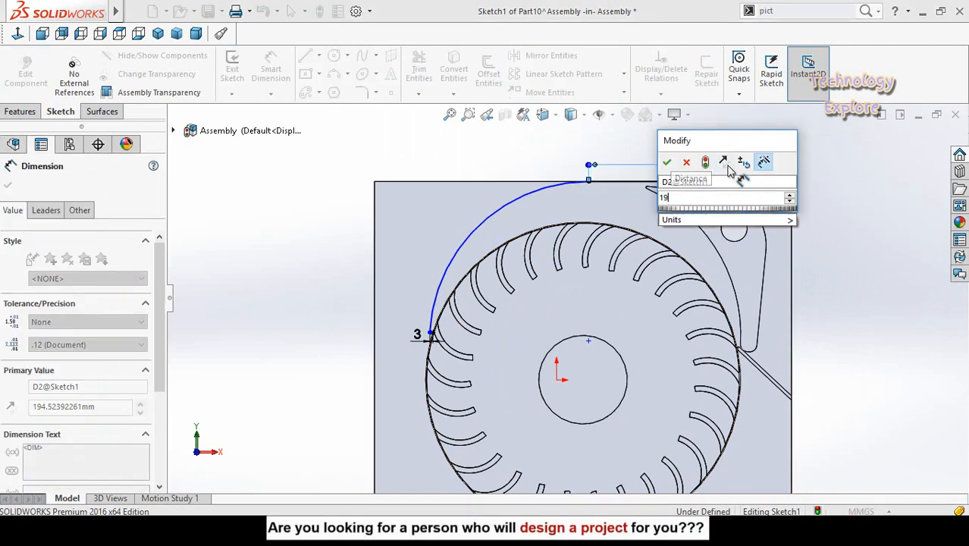
key("Return")
key("Escape")
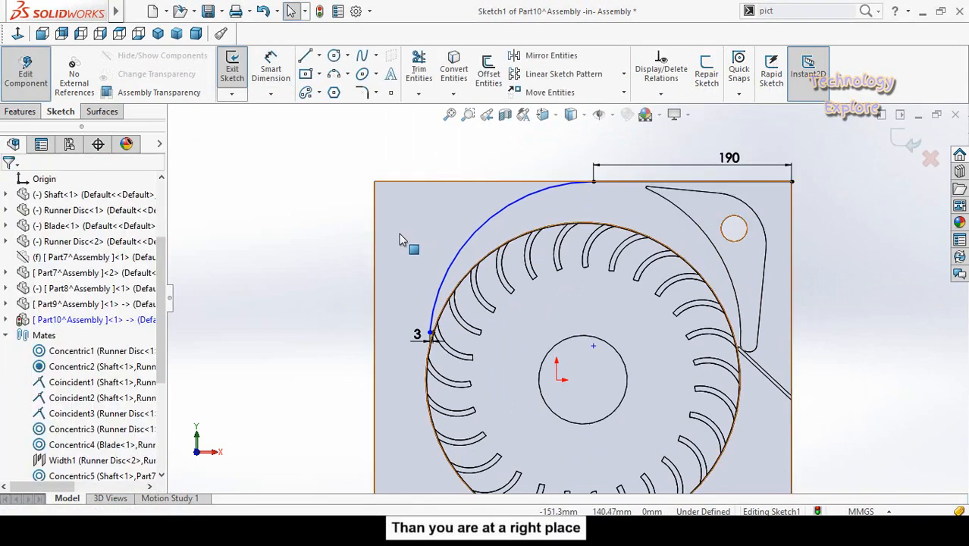
Step: Start a thin-feature boss extrusion of the arc-and-line profile with its wall thickness flipped to the inner side
scroll(438, 201, "up", 3)
middle_click_drag(439, 201, 356, 249)
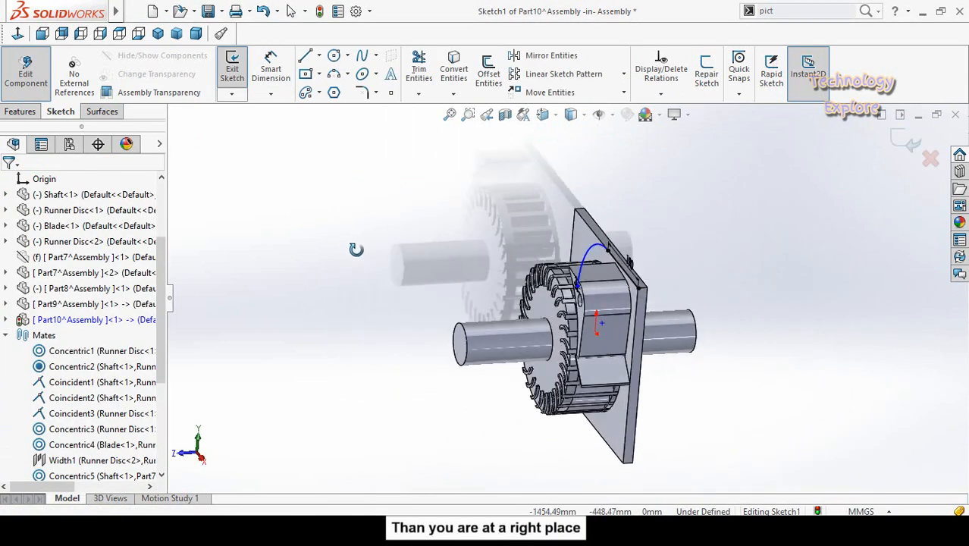
scroll(230, 87, "up", 1)
left_click(240, 72)
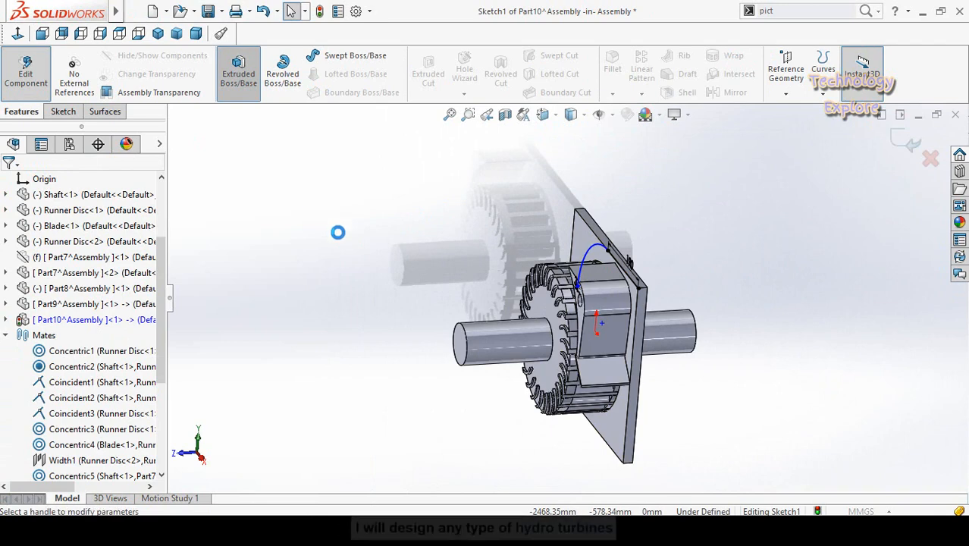
middle_click_drag(367, 244, 356, 254)
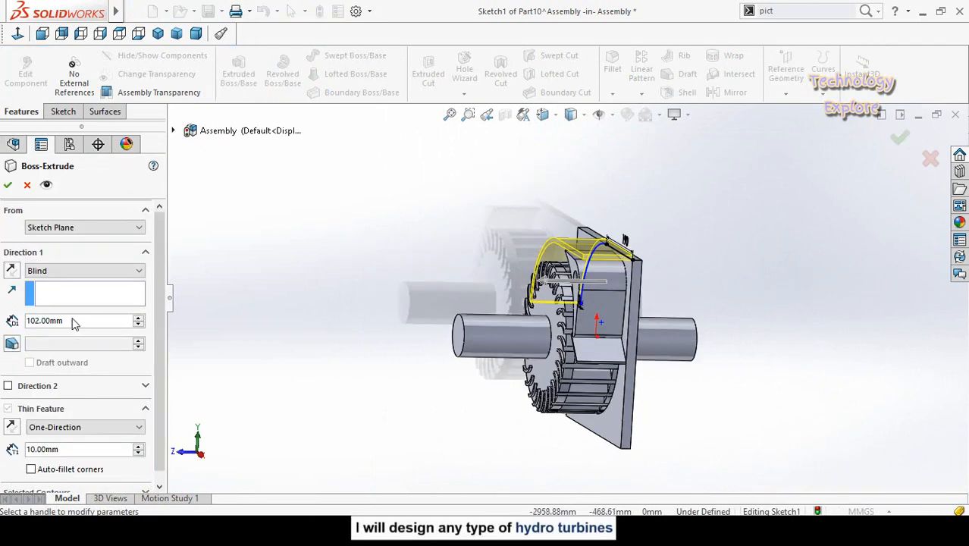
scroll(4, 434, "down", 1)
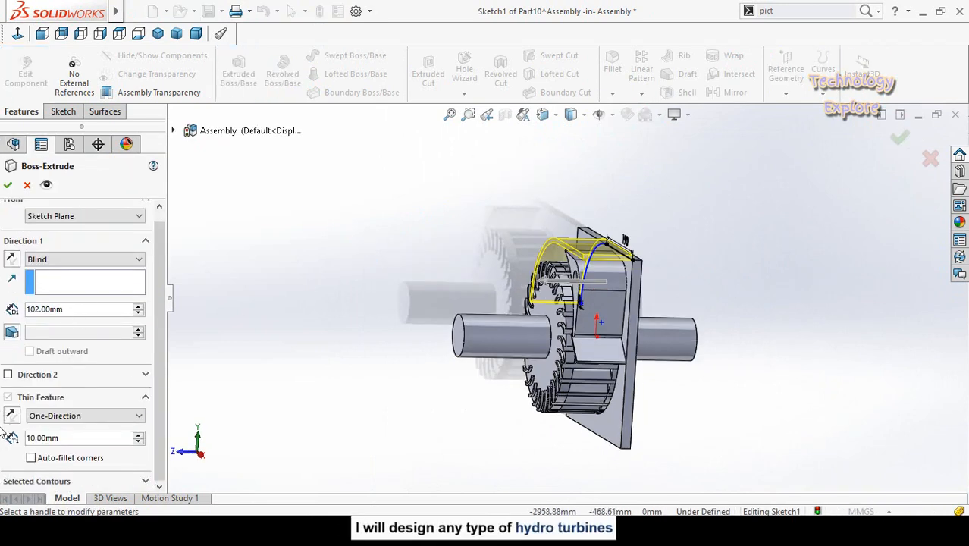
double_click(77, 438)
scroll(387, 305, "down", 4)
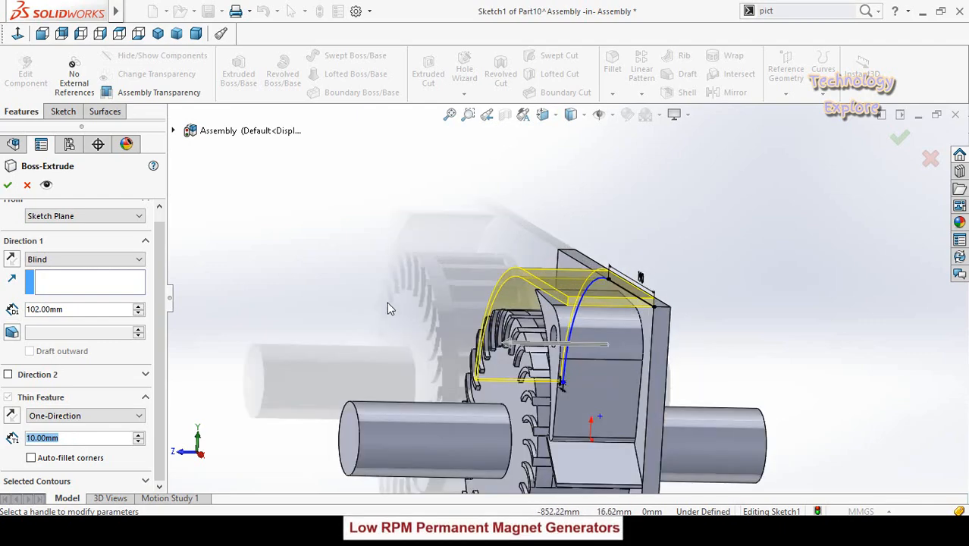
key("ctrl+8")
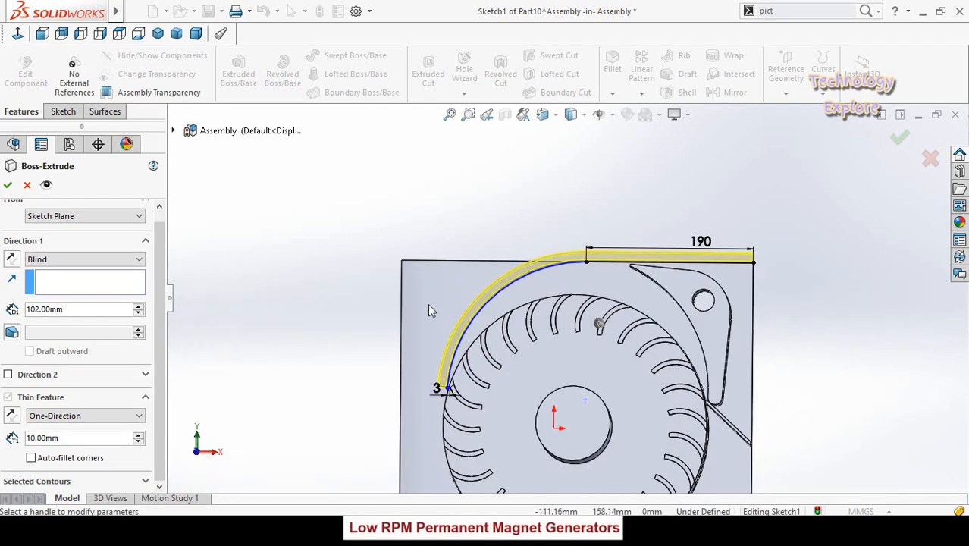
left_click(12, 416)
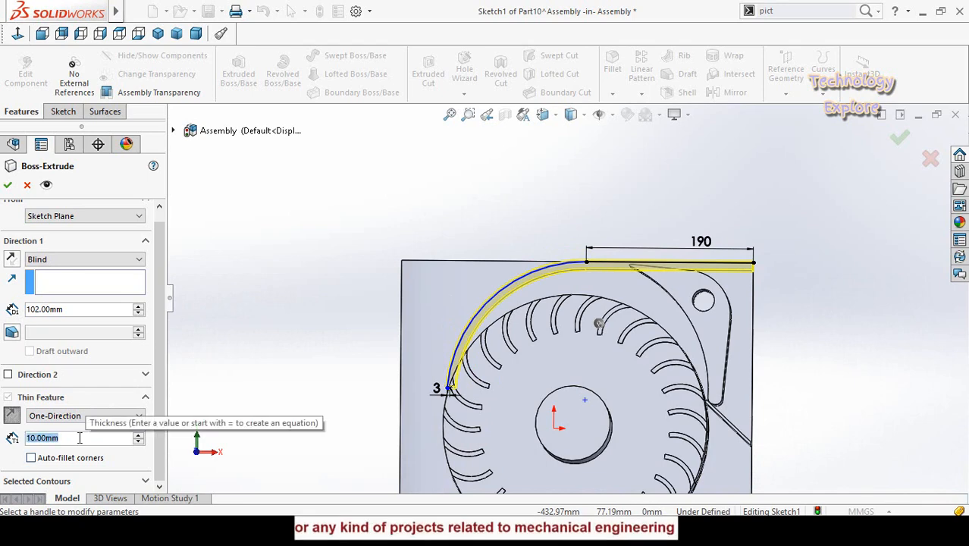
Step: Set the thin wall's thickness to 3 mm and finish the blind extrusion at 102 mm depth
type("3")
key("Return")
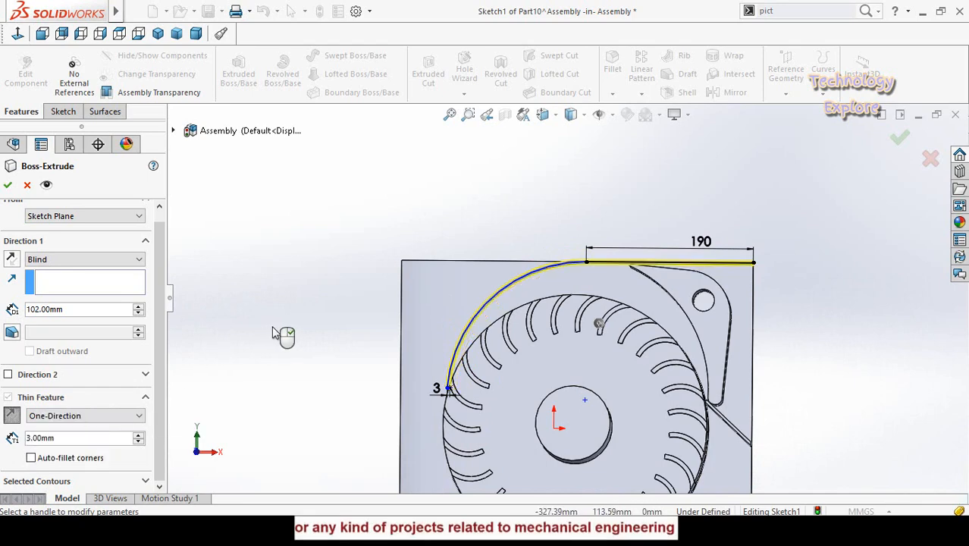
scroll(253, 304, "up", 3)
mouse_move(253, 305)
middle_mouse_down()
mouse_move(328, 262)
mouse_move(258, 311)
middle_mouse_up()
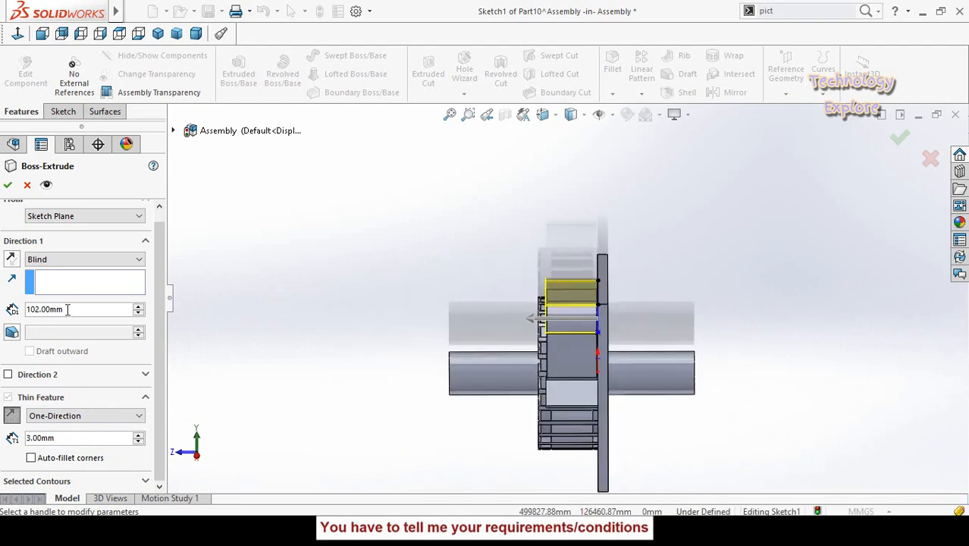
left_click(9, 187)
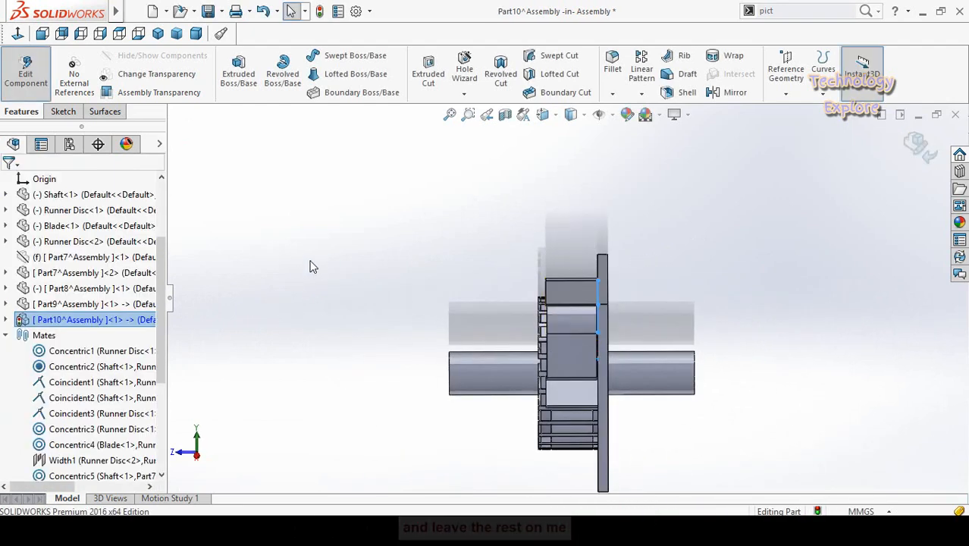
Step: Finish editing the curved casing part and return to the assembly
middle_click_drag(433, 329, 518, 305)
left_click(916, 148)
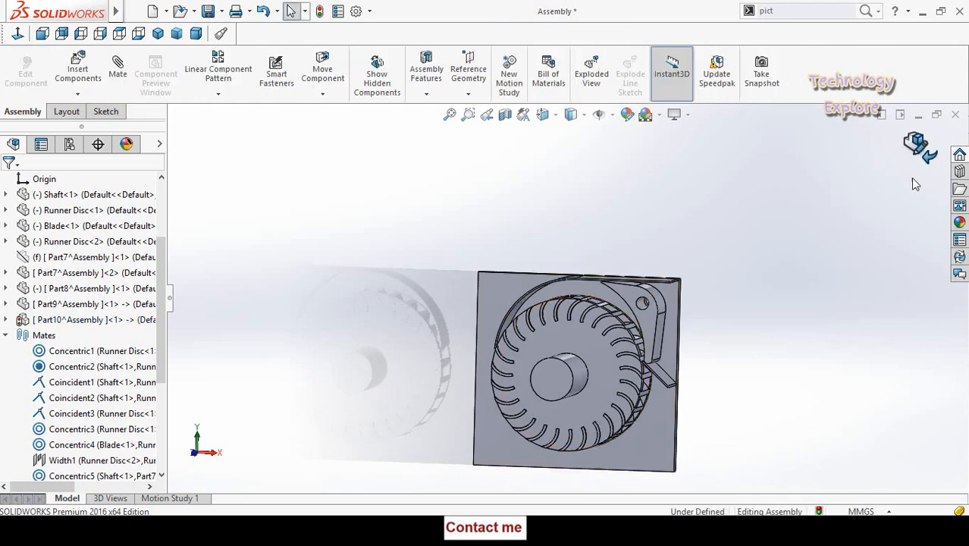
mouse_move(610, 206)
middle_mouse_down()
mouse_move(591, 243)
mouse_move(586, 191)
mouse_move(627, 198)
mouse_move(618, 208)
middle_mouse_up()
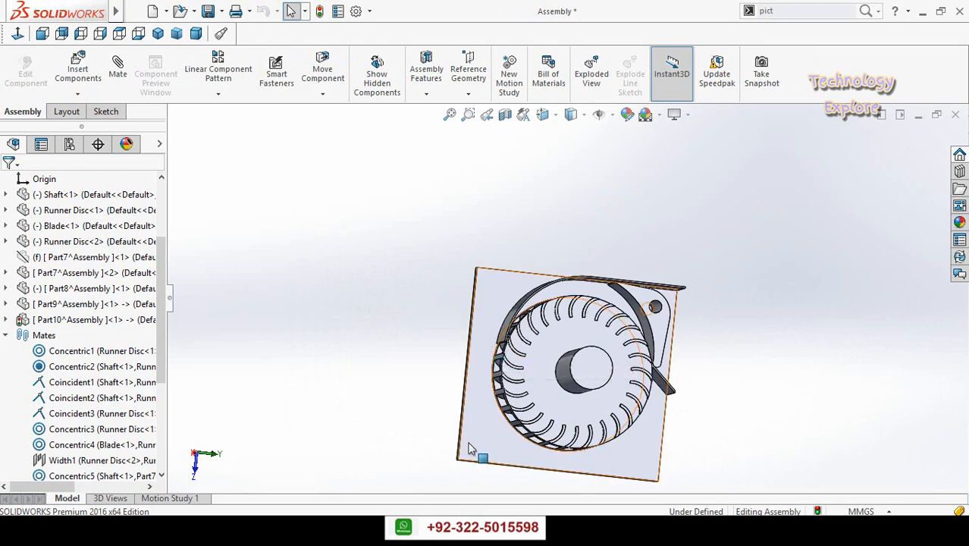
middle_click_drag(395, 364, 380, 370)
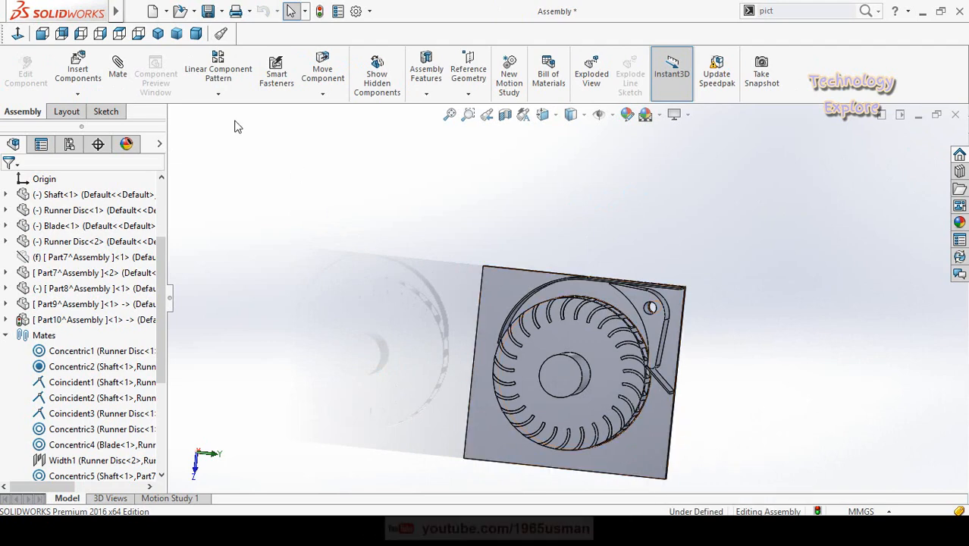
Step: Insert a new part on the side plate's inner face and view its sketch plane straight on
left_click(77, 94)
left_click(85, 127)
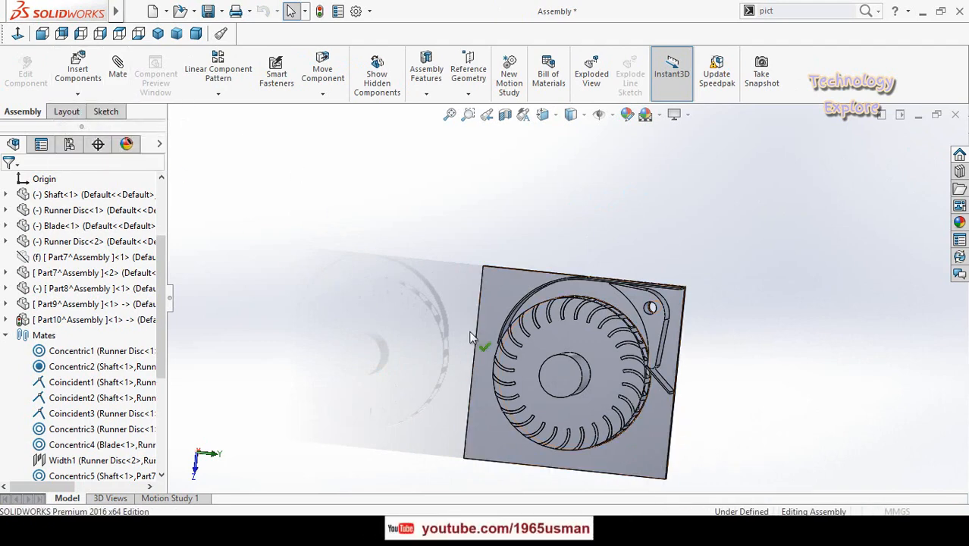
left_click(487, 314)
left_click(18, 34)
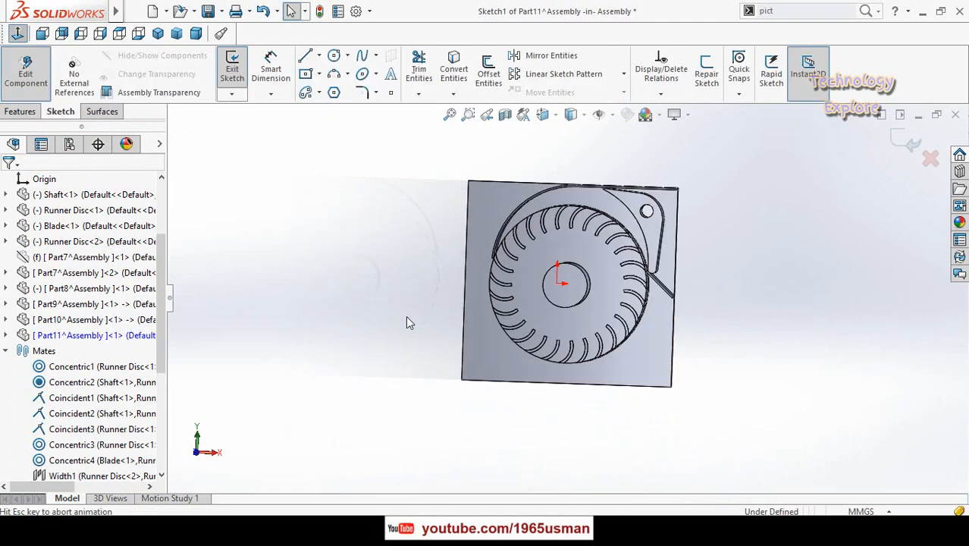
scroll(460, 261, "down", 3)
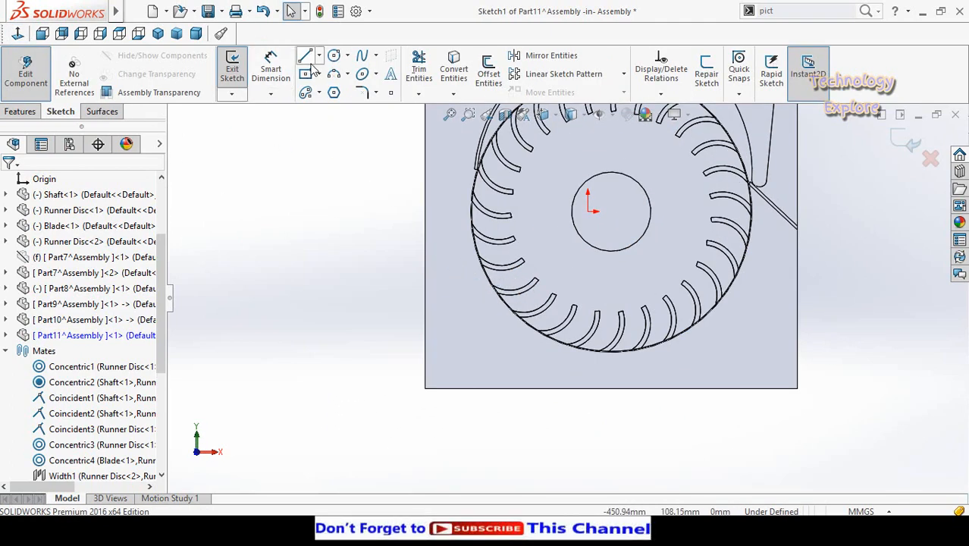
Step: Sketch a horizontal line about 42 mm long from the curved casing's lower end toward the plate's left edge
key("l")
scroll(470, 174, "down", 3)
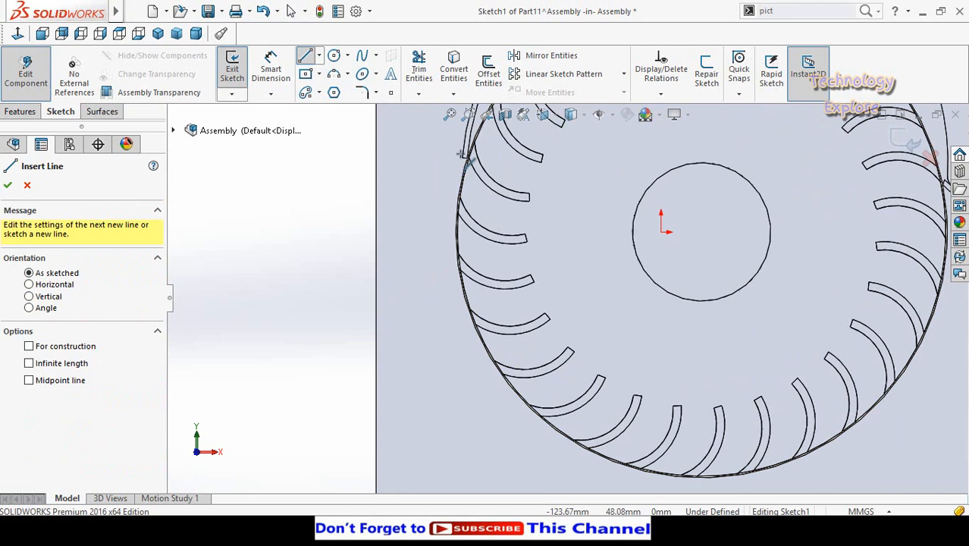
scroll(470, 163, "down", 2)
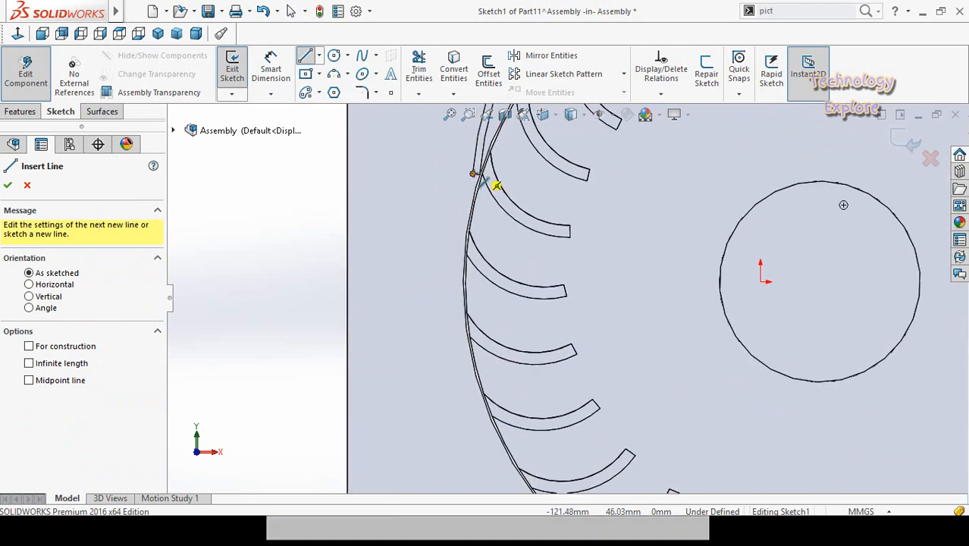
left_click(475, 169)
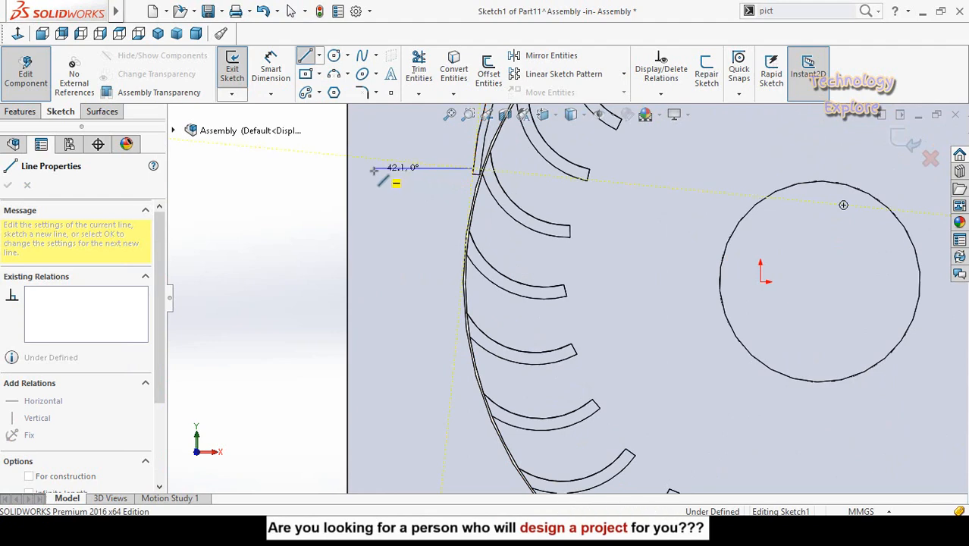
left_click(373, 169)
scroll(385, 297, "up", 2)
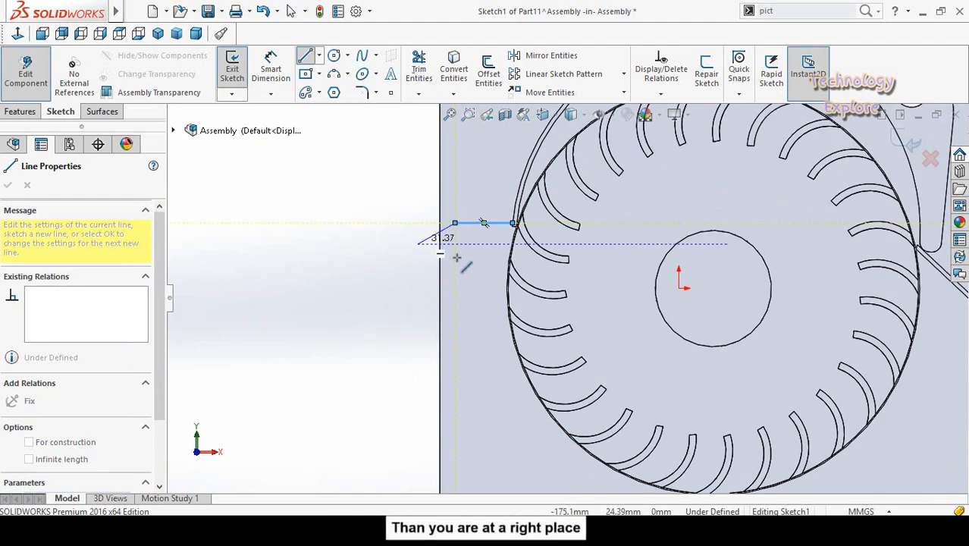
key("Escape")
Step: Move the horizontal line's outer endpoint onto the plate's left edge
scroll(463, 241, "down", 2)
left_click(441, 222)
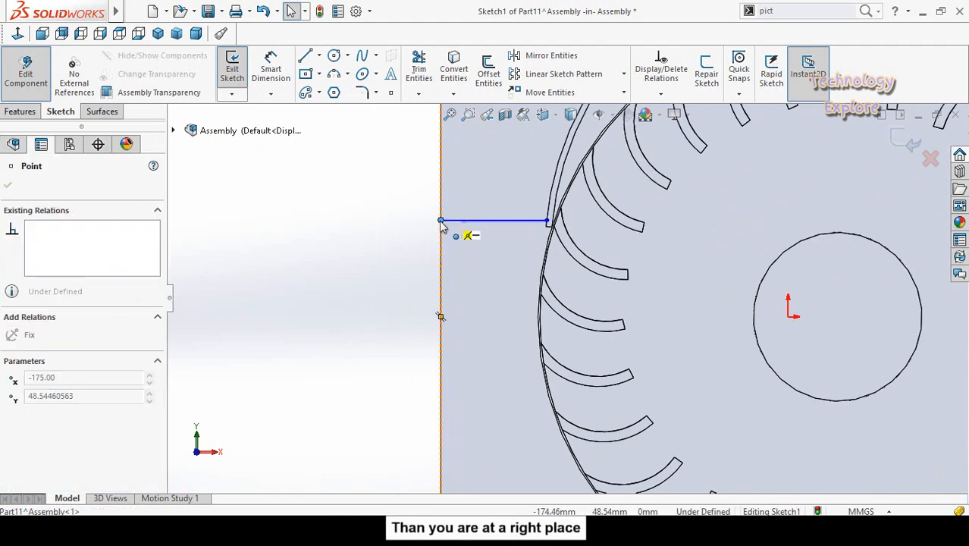
scroll(361, 298, "up", 3)
left_click(360, 298)
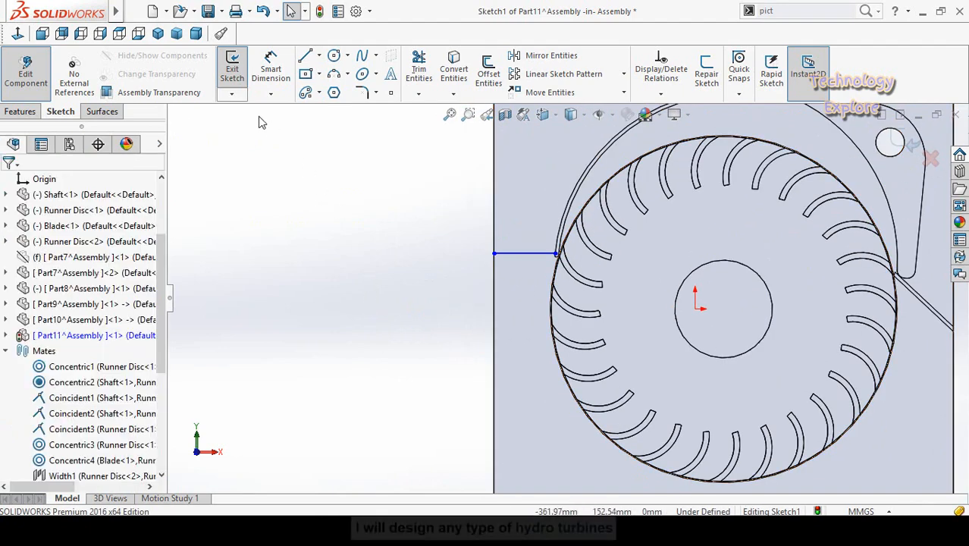
Step: Sketch a line from the horizontal line's outer end down to the plate's bottom edge near the lower-left corner
key("l")
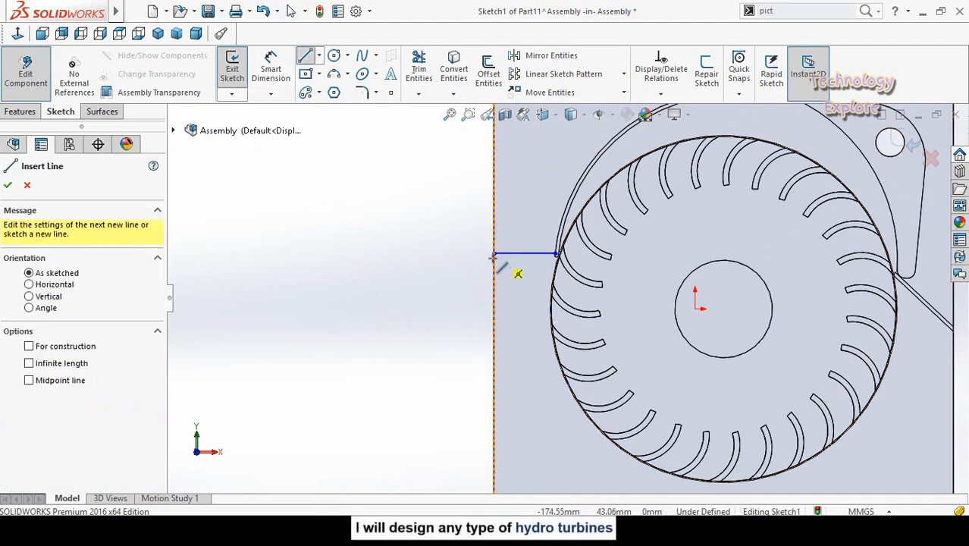
left_click(494, 253)
scroll(476, 402, "up", 3)
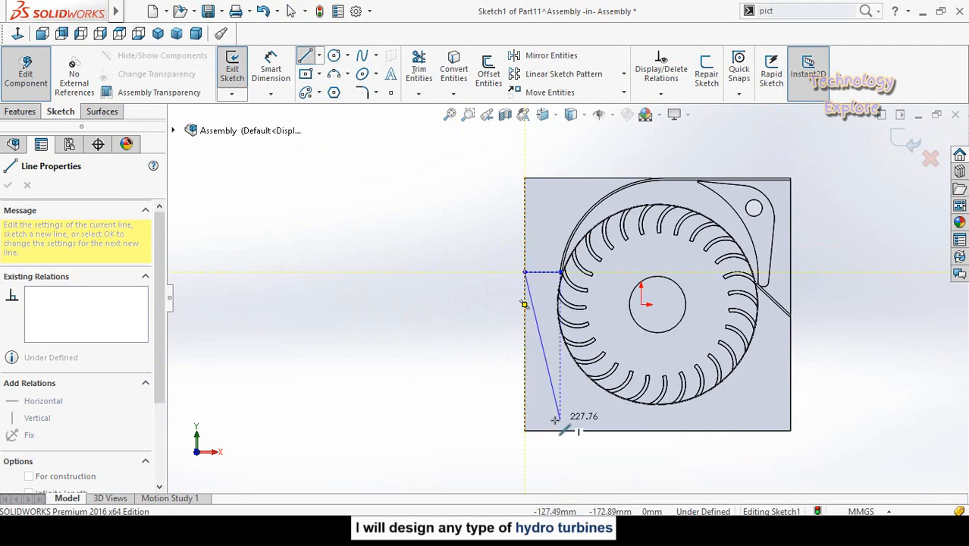
scroll(555, 418, "down", 3)
left_click(507, 416)
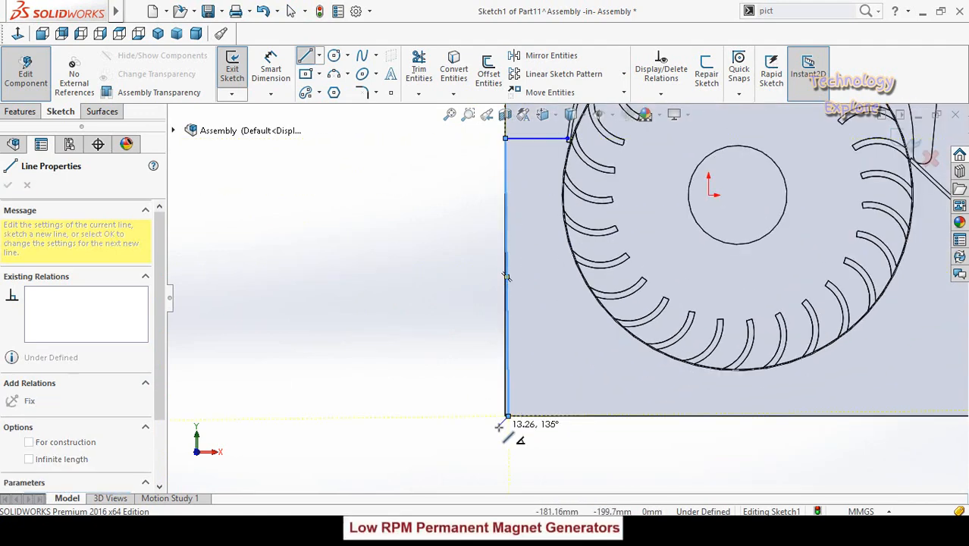
double_click(507, 424)
key("Escape")
Step: Delete the coincident relation on the long line's lower endpoint and move that endpoint onto the plate's lower-left corner
scroll(512, 432, "down", 3)
left_click(515, 381)
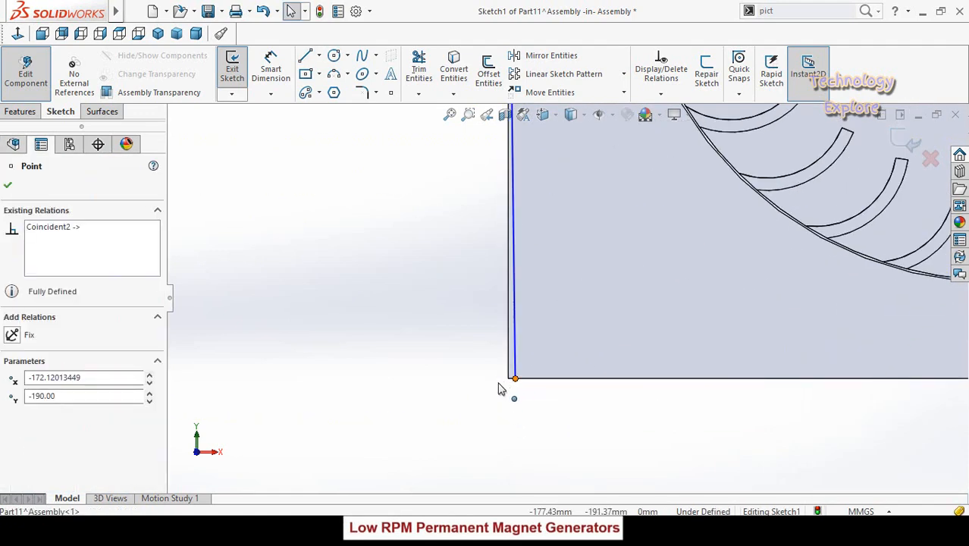
right_click(65, 225)
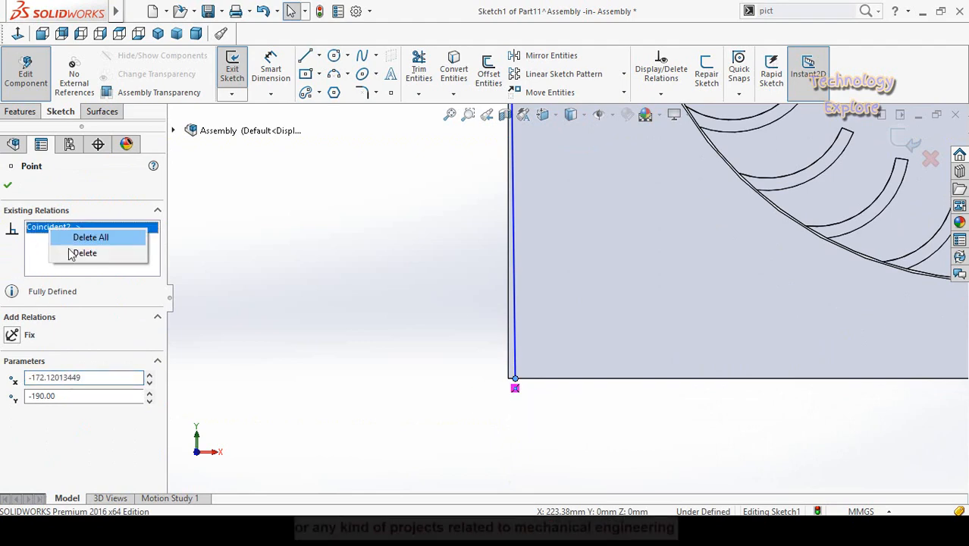
left_click(86, 252)
scroll(514, 440, "down", 1)
left_click(514, 385)
left_click_drag(508, 358, 496, 361)
left_click(530, 395)
scroll(530, 395, "up", 5)
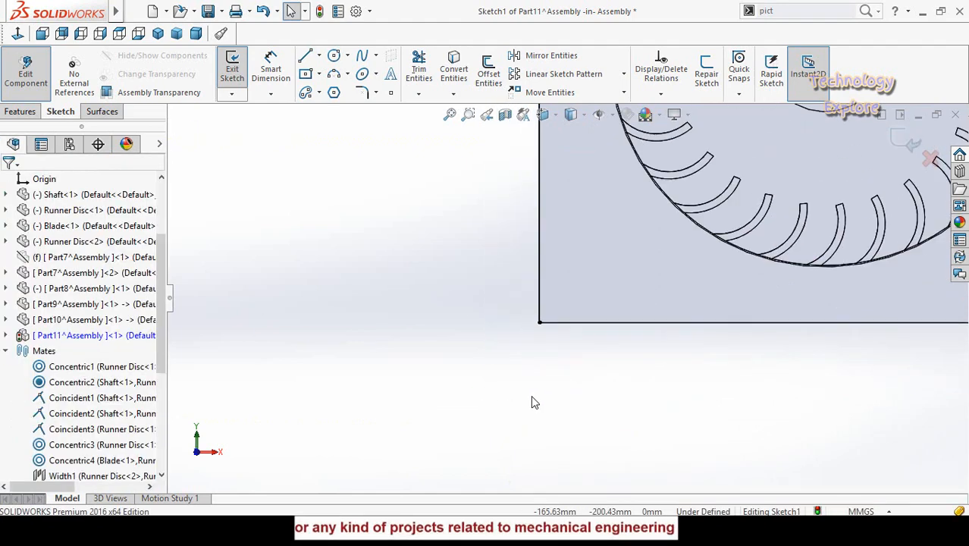
Step: Try a line from the diagonal wall's lower end down the plate's right edge to the lower-right corner, and delete it
scroll(764, 241, "down", 2)
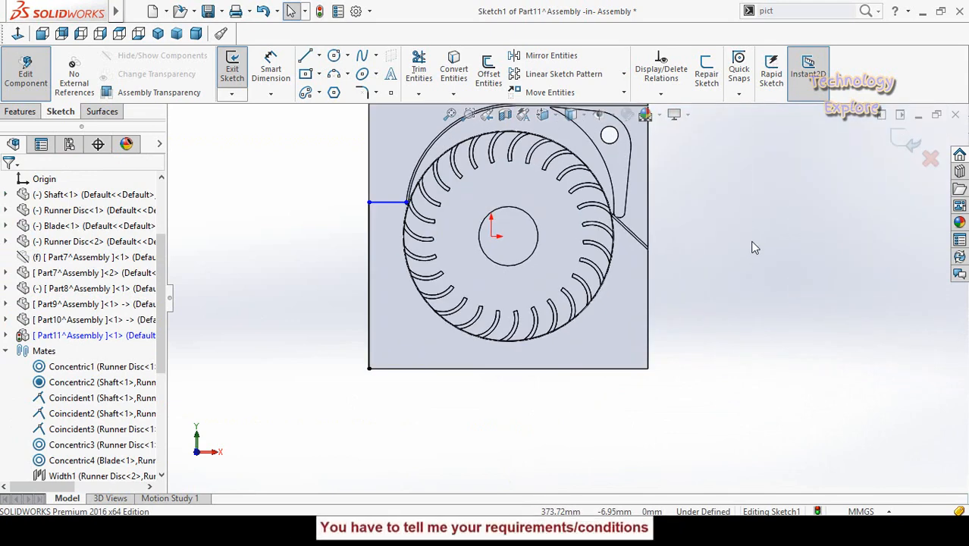
key("l")
scroll(633, 267, "down", 3)
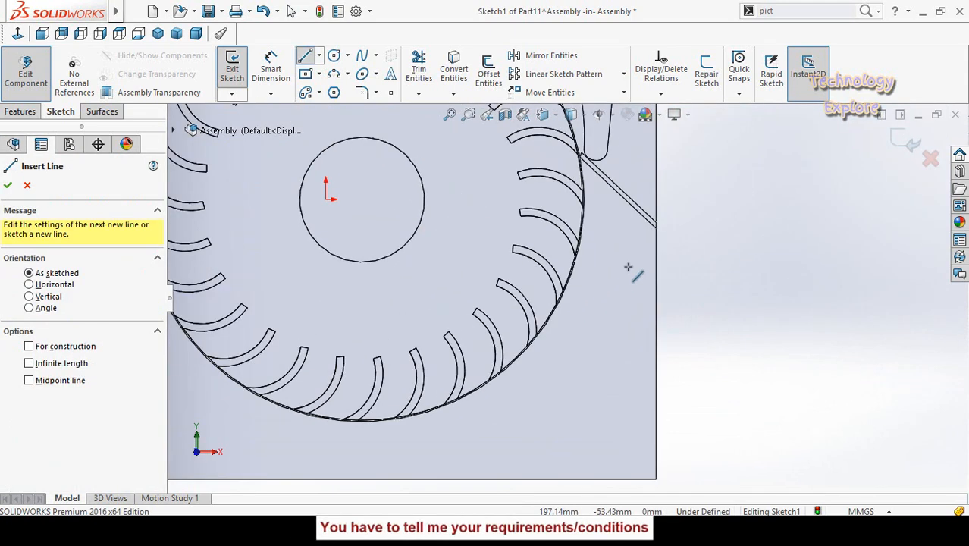
left_click(656, 222)
left_click(655, 477)
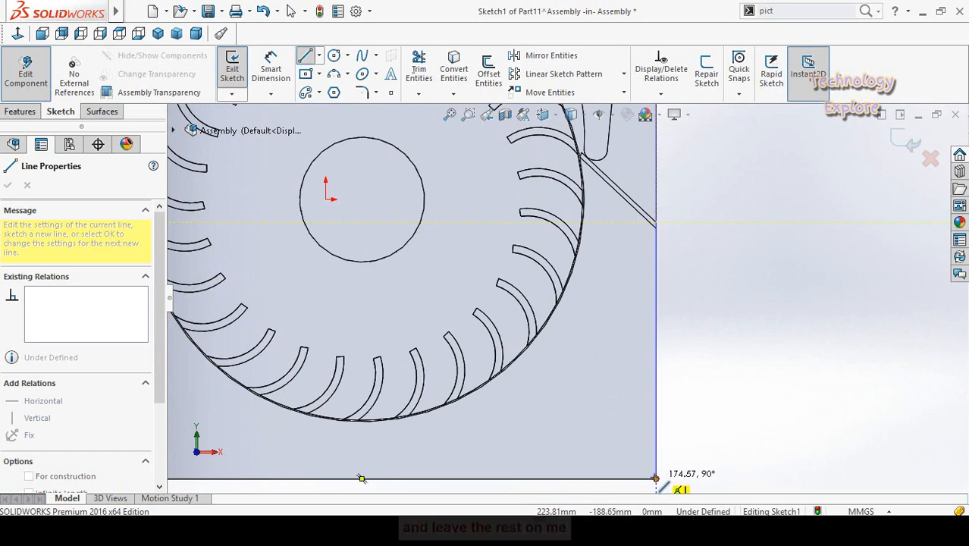
scroll(683, 424, "up", 3)
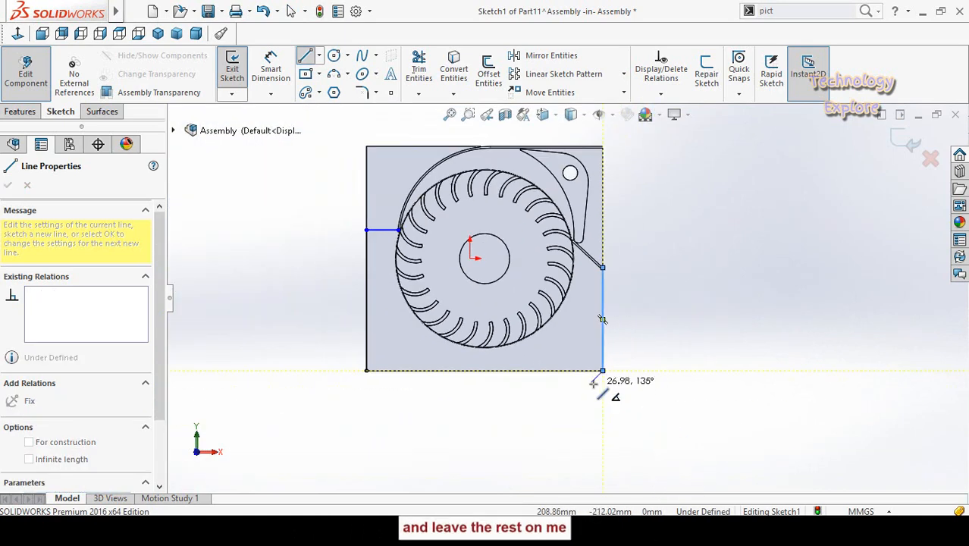
key("Escape")
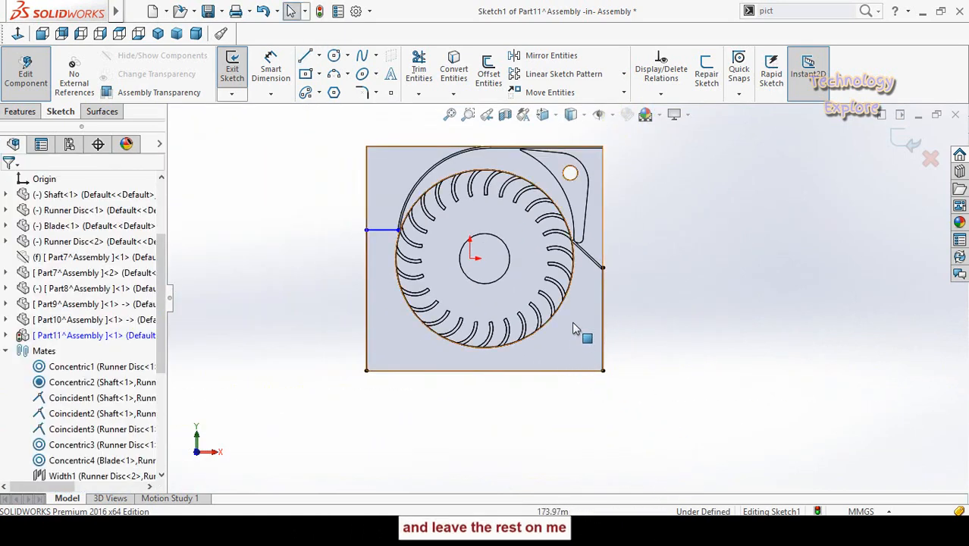
scroll(590, 317, "down", 2)
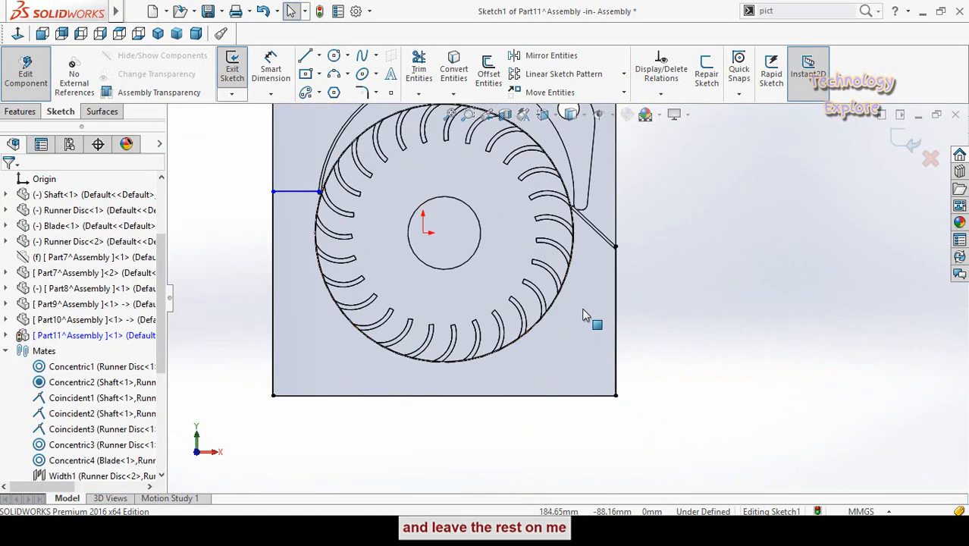
left_click(617, 275)
left_click(675, 316)
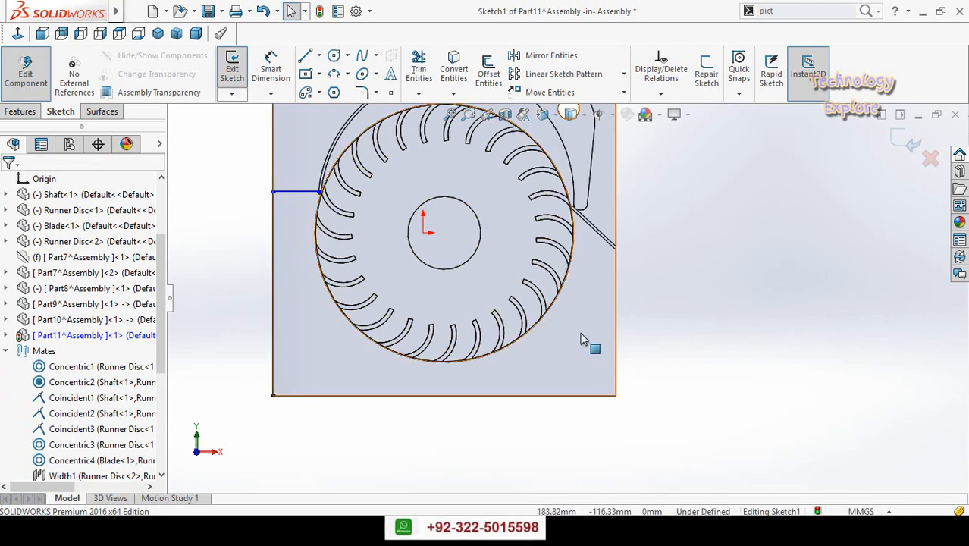
Step: Sketch a vertical line from the diagonal wall to the plate's bottom edge, about 6.6 mm inside the plate's right edge
scroll(579, 334, "down", 2)
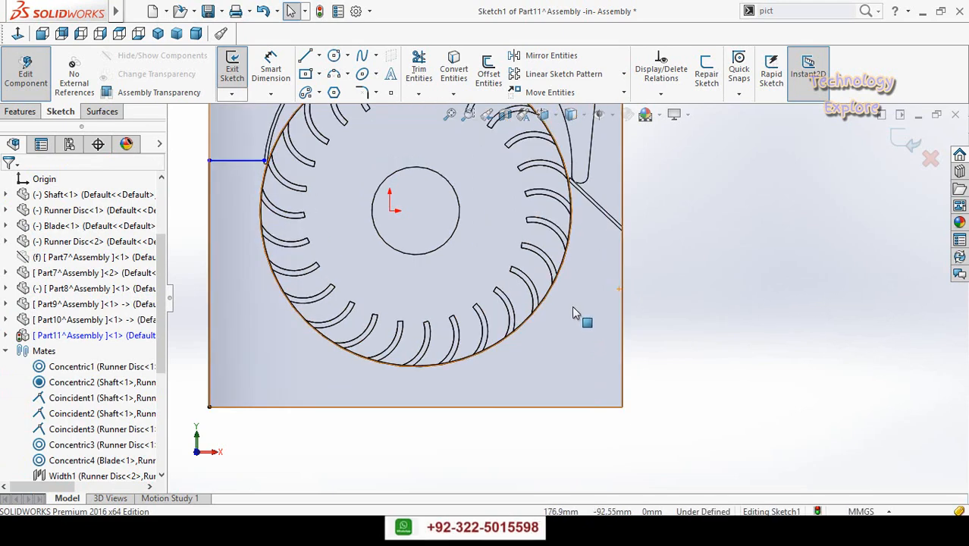
left_click(306, 55)
scroll(606, 247, "down", 3)
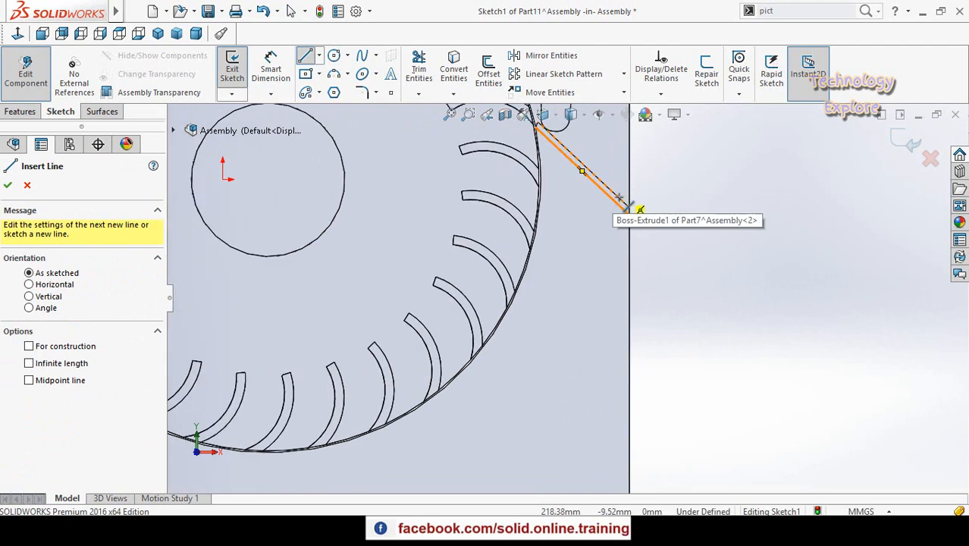
left_click(617, 205)
scroll(597, 362, "up", 3)
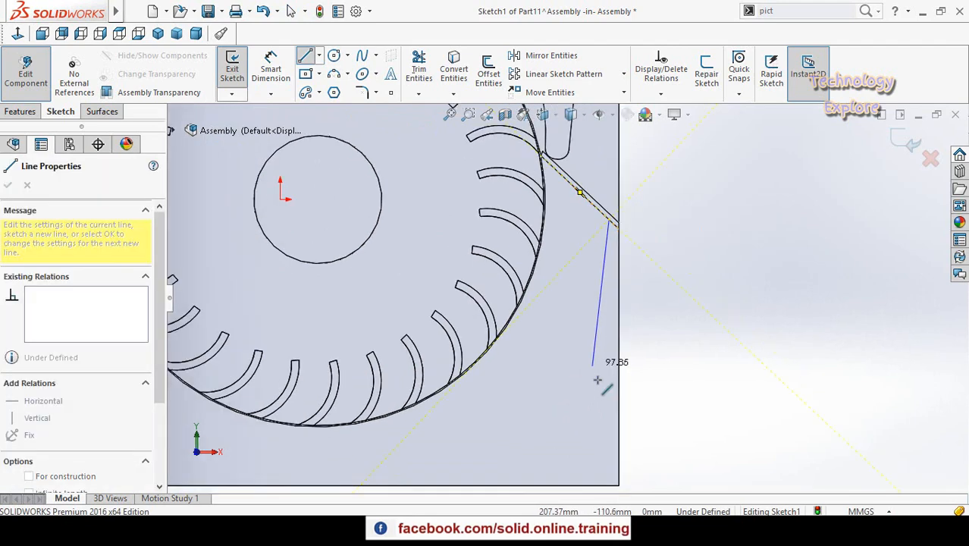
left_click(604, 453)
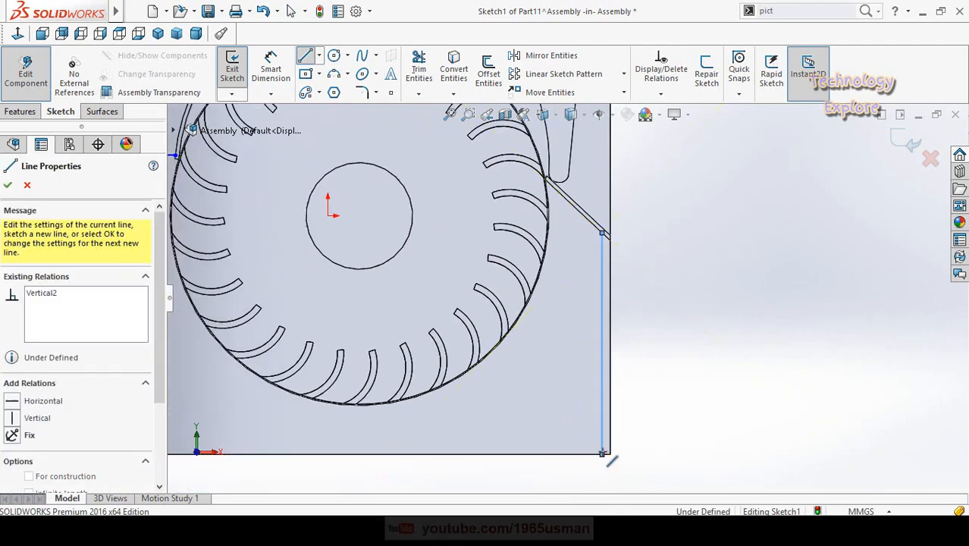
key("Escape")
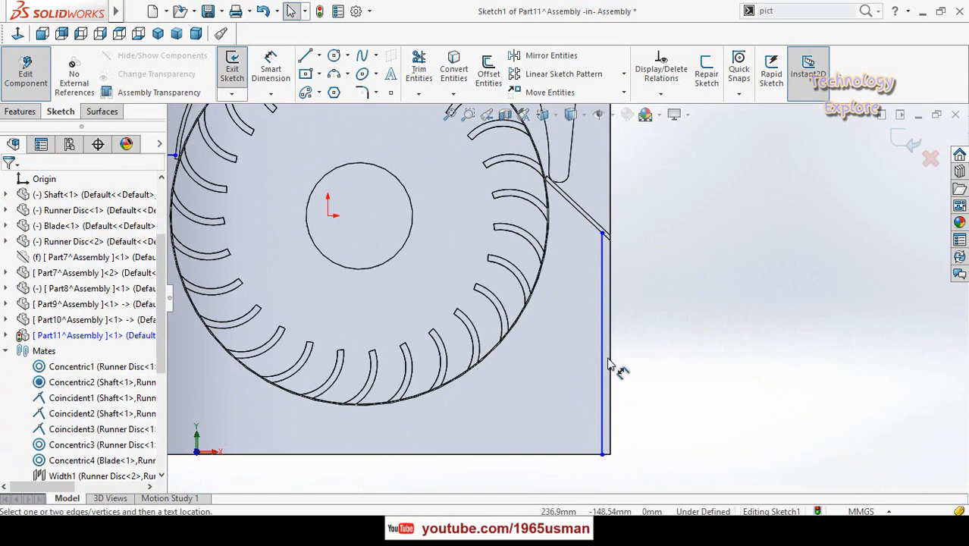
Step: Set the distance between the new vertical line and the plate's right edge to 3 mm
left_click(603, 403)
left_click(610, 406)
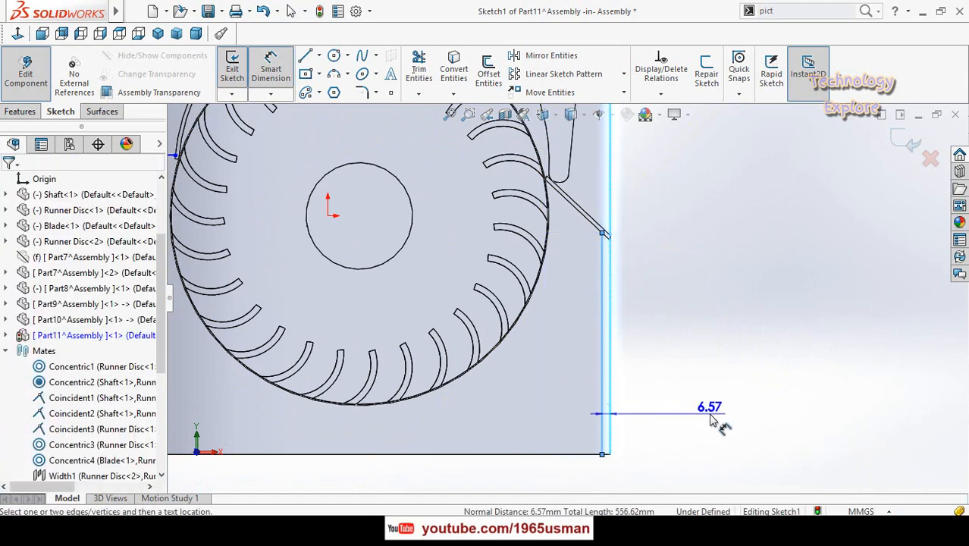
left_click(711, 420)
type("3")
key("Return")
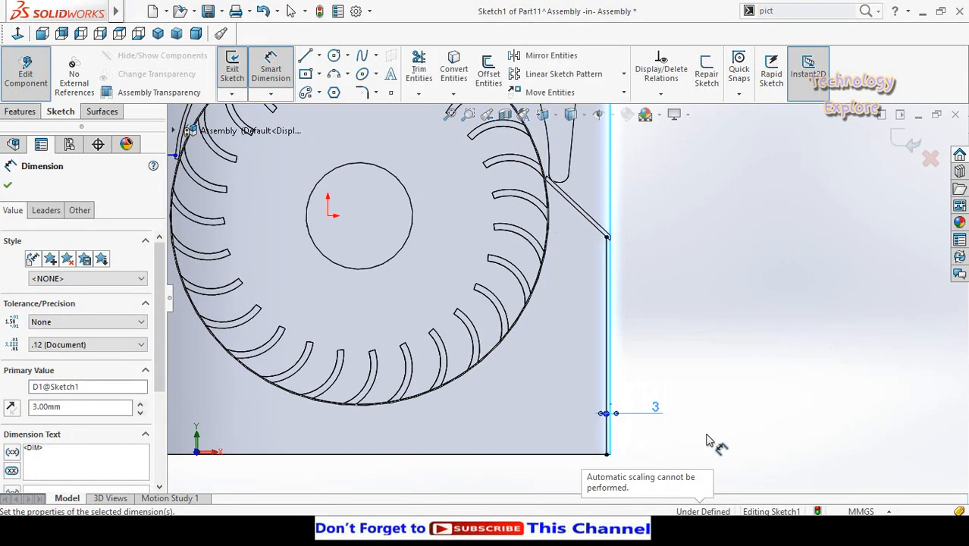
Step: Dimension the length of the short horizontal line between the plate's left edge and the curved casing
scroll(459, 363, "up", 4)
scroll(418, 264, "down", 5)
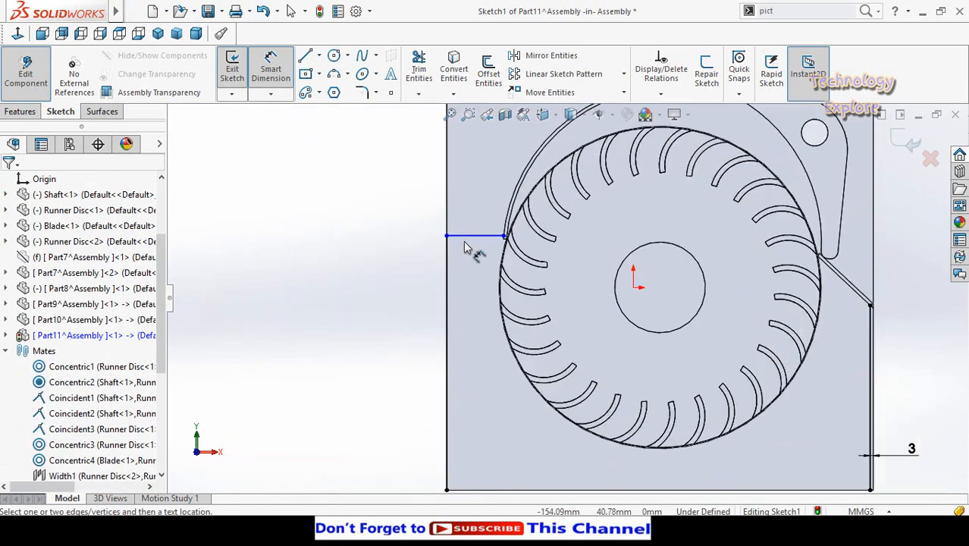
scroll(506, 241, "down", 3)
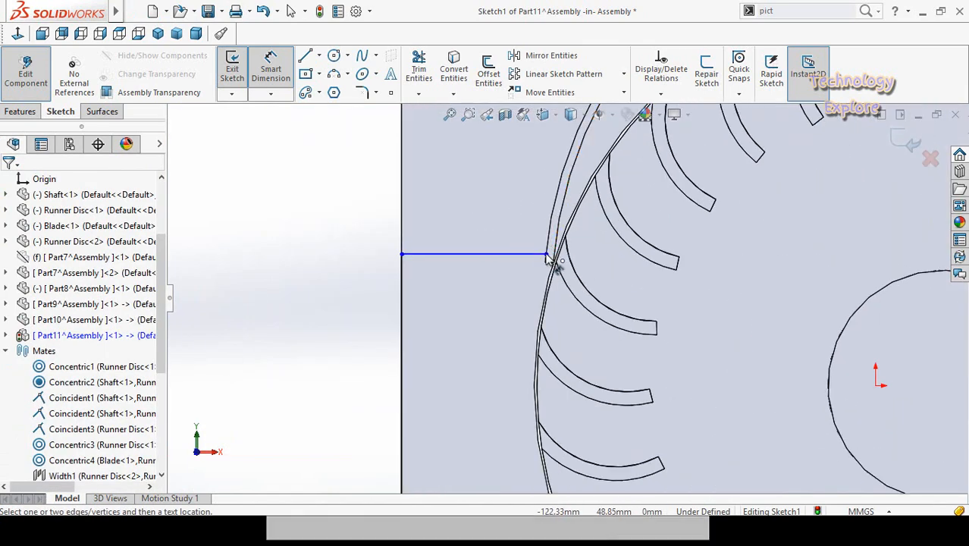
left_click(540, 256)
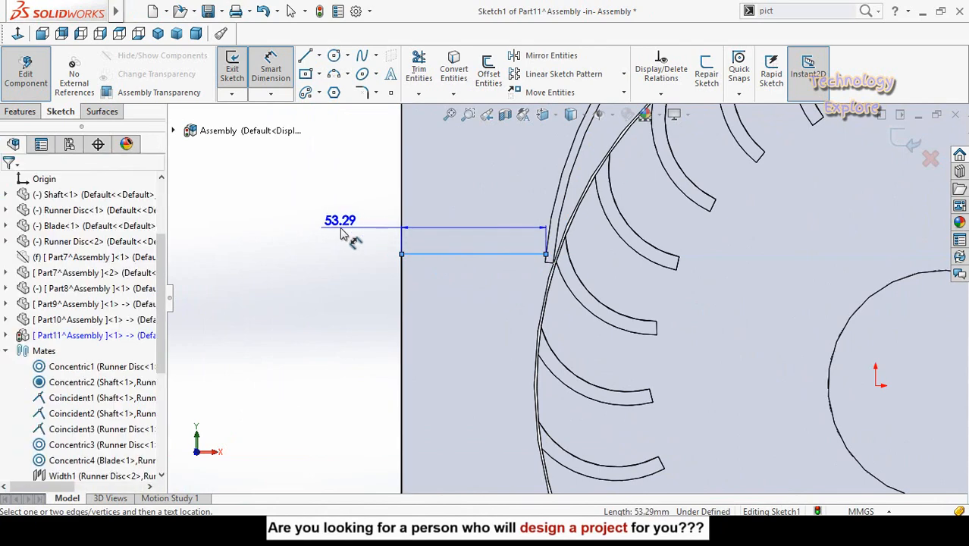
left_click(345, 235)
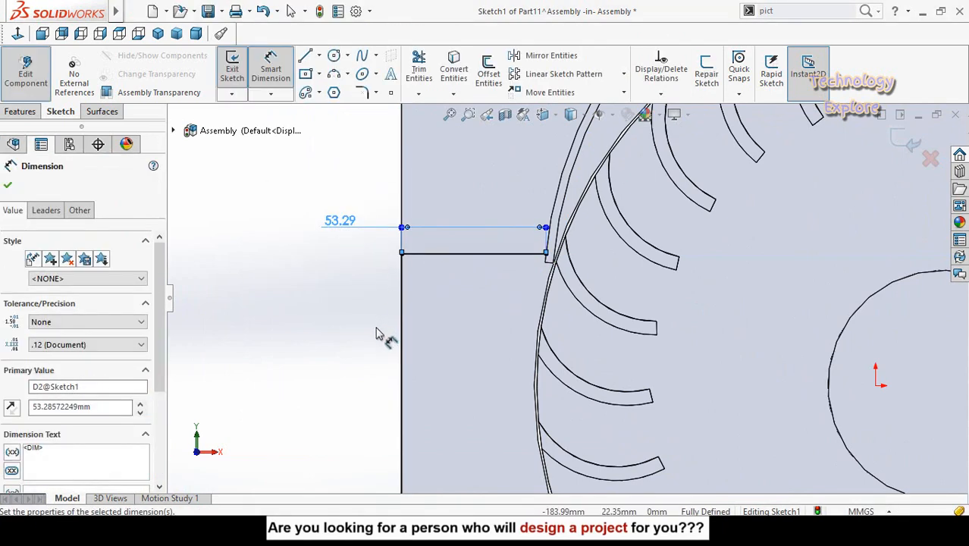
left_click(336, 320)
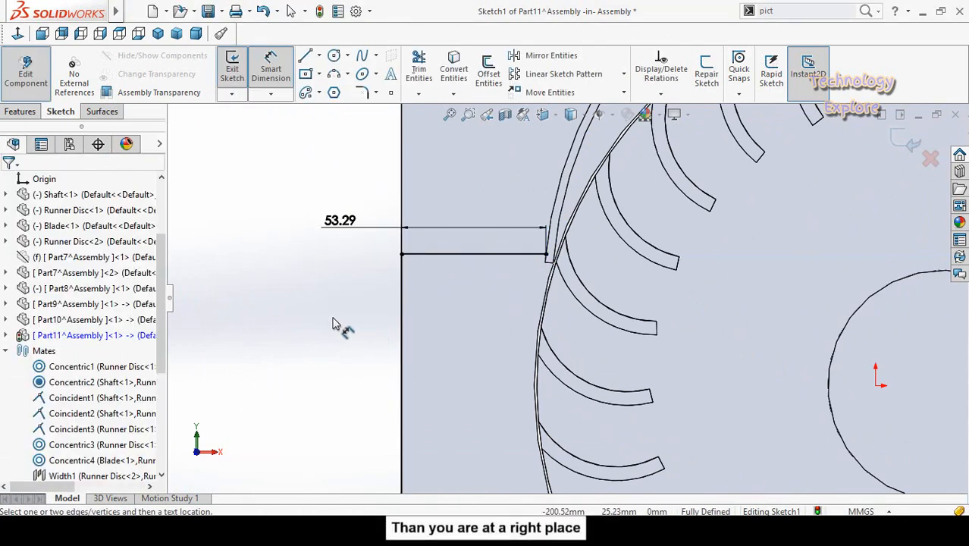
scroll(338, 321, "up", 5)
key("Escape")
Step: Extrude the open sketch lines 102 mm as a blind, one-direction thin feature 3 mm thick, with the thickness direction reversed
scroll(419, 296, "up", 5)
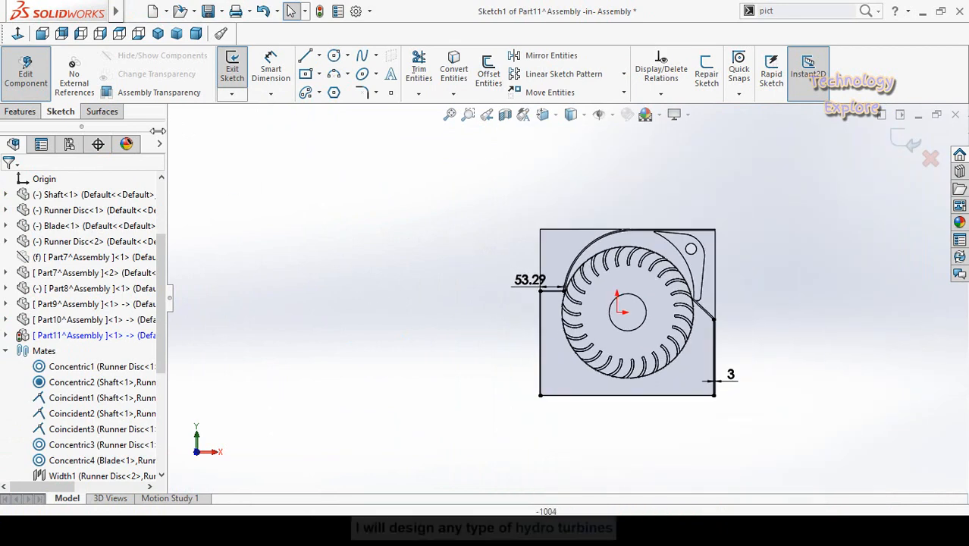
left_click(21, 112)
left_click(254, 76)
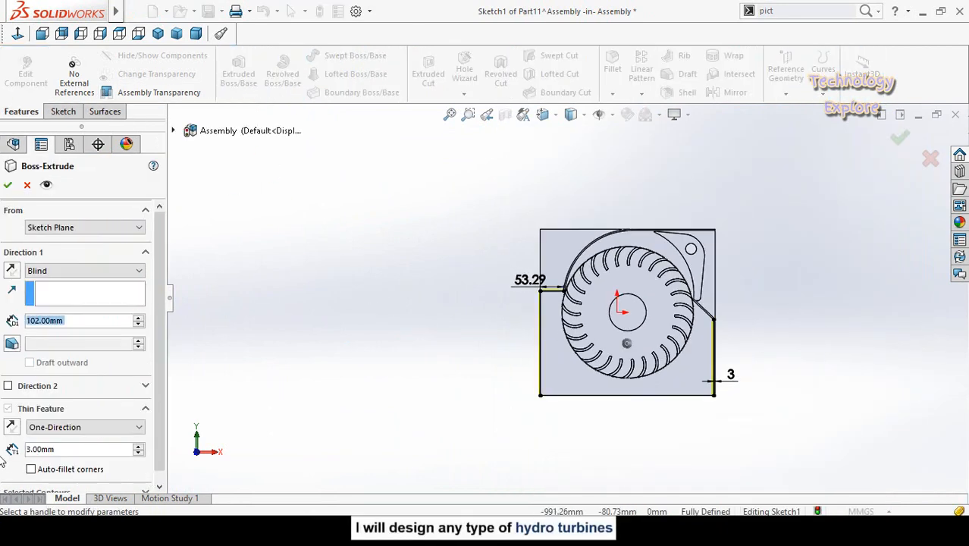
scroll(726, 368, "down", 6)
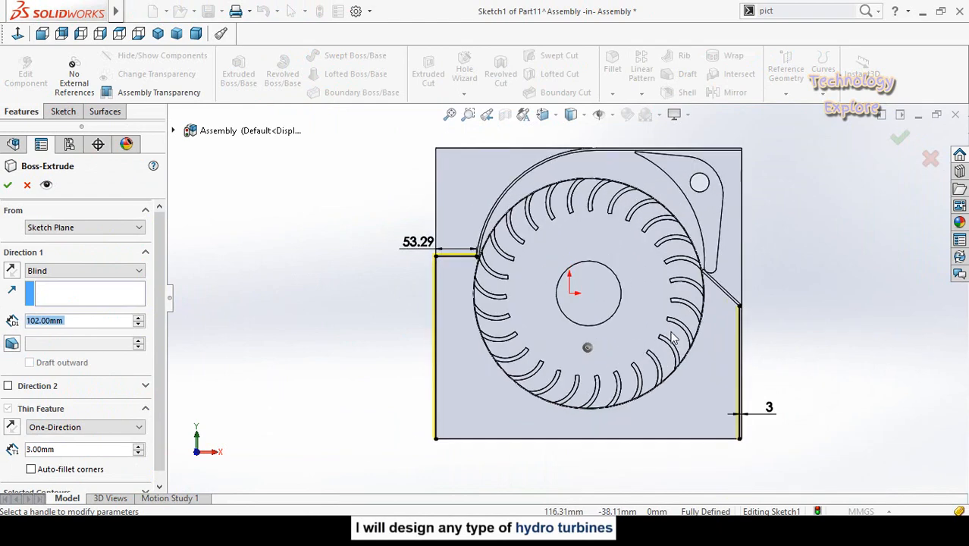
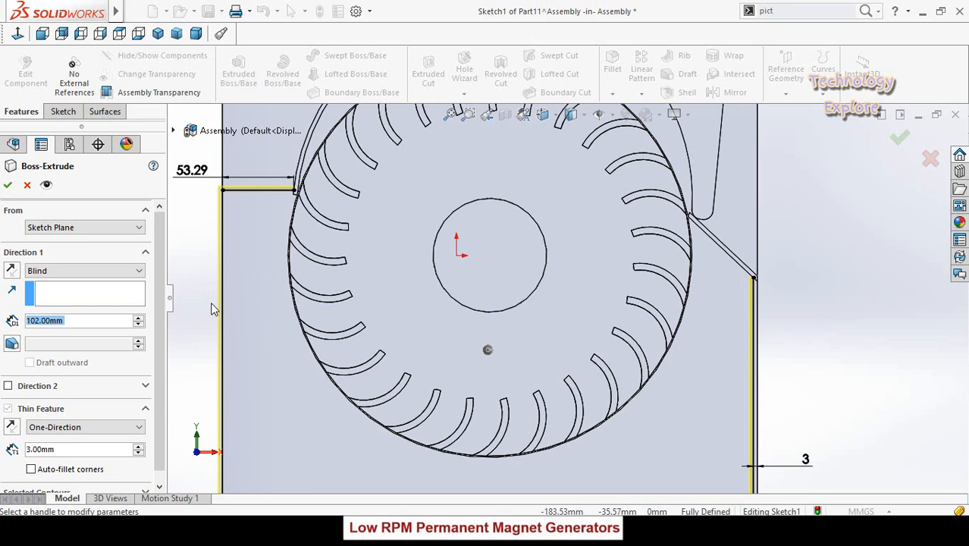
left_click(11, 426)
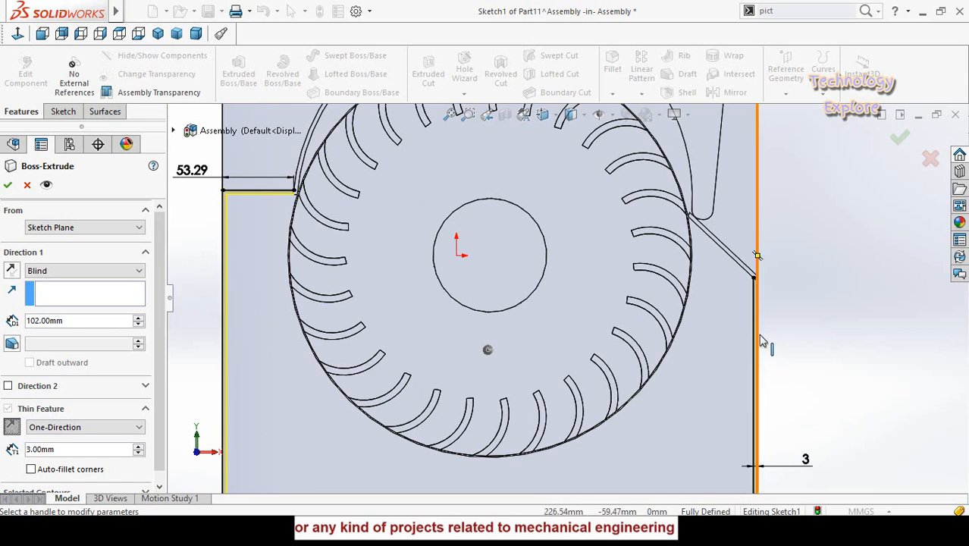
key("f")
middle_click_drag(724, 369, 614, 394)
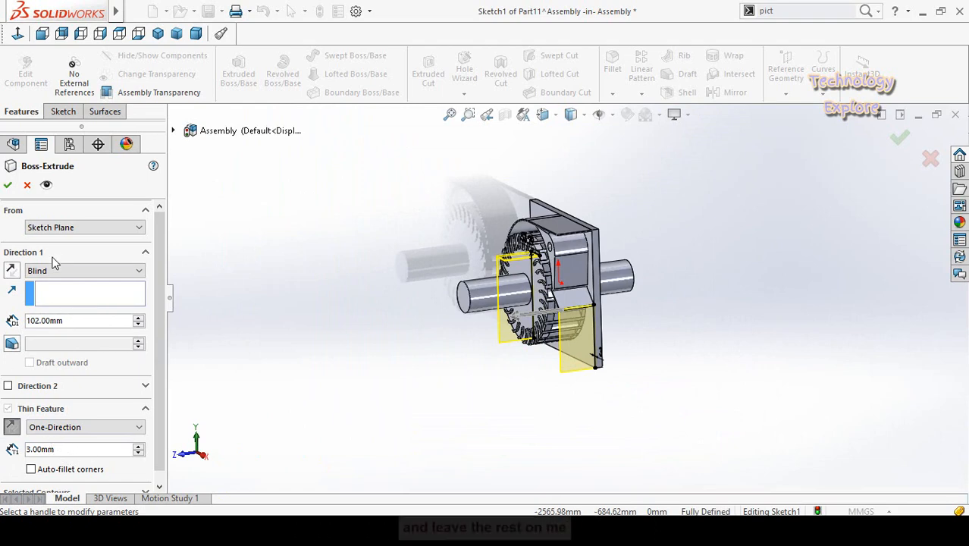
left_click(8, 186)
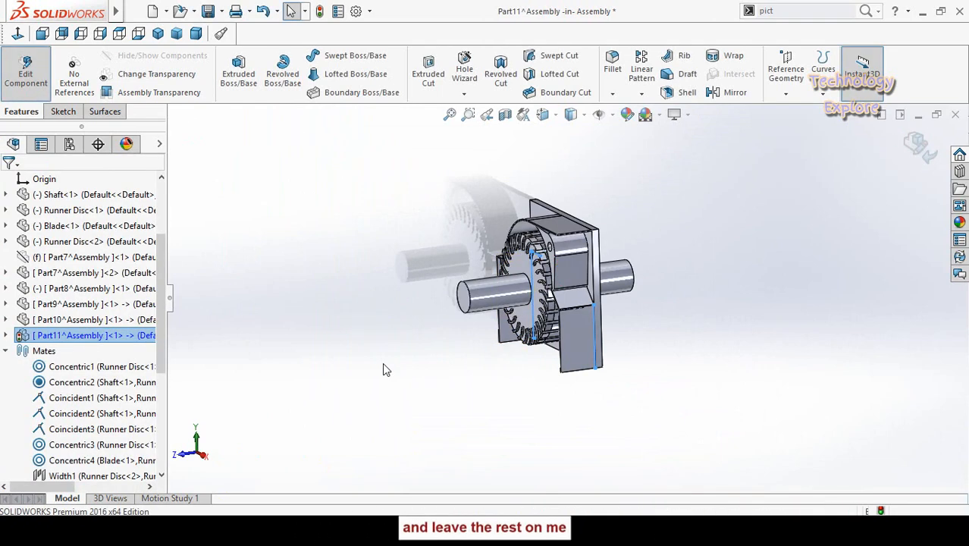
Step: Finish editing the side-wall part in context and return to the assembly
scroll(667, 270, "down", 2)
middle_click_drag(654, 303, 666, 285)
left_click(915, 145)
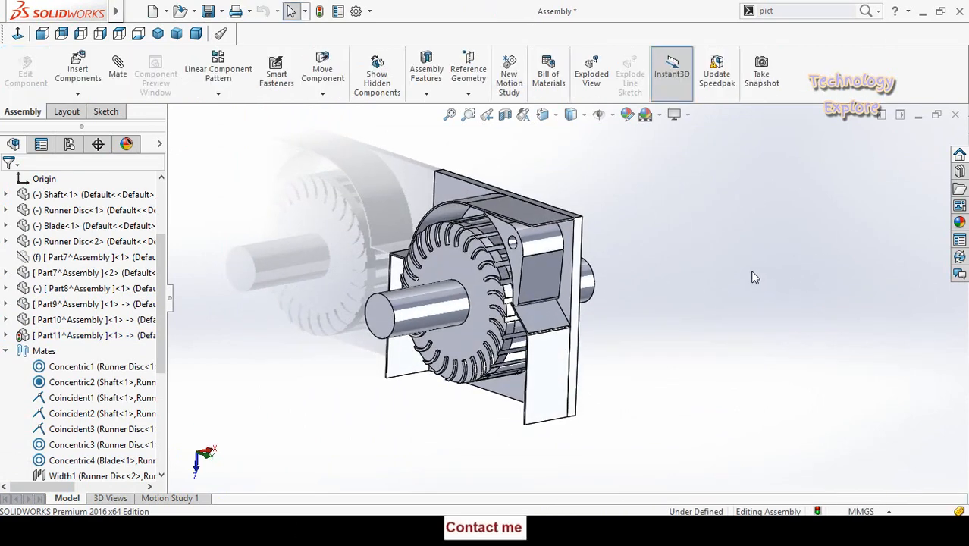
Step: Show the hidden front side plate, the fixed Part7^Assembly<1>, in the assembly
scroll(1, 392, "down", 5)
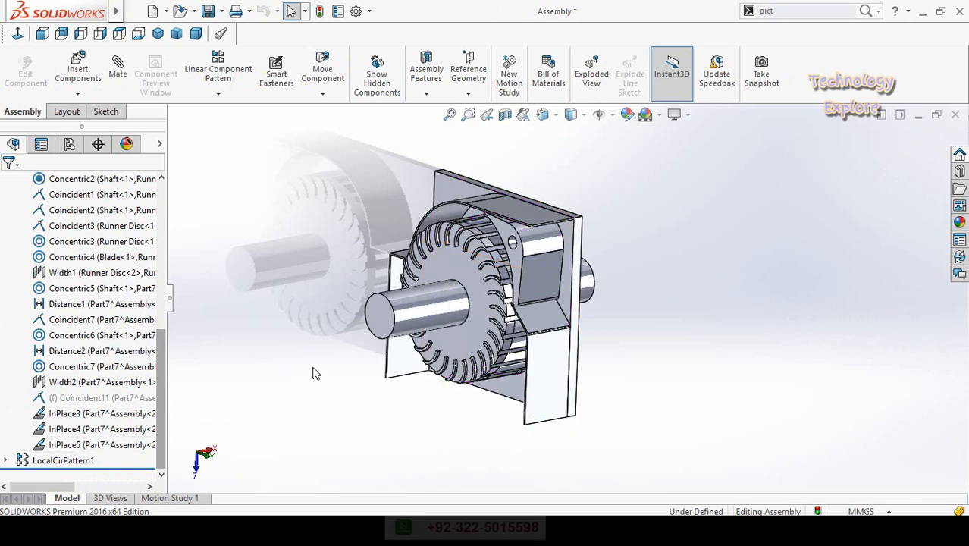
middle_click_drag(315, 373, 367, 358)
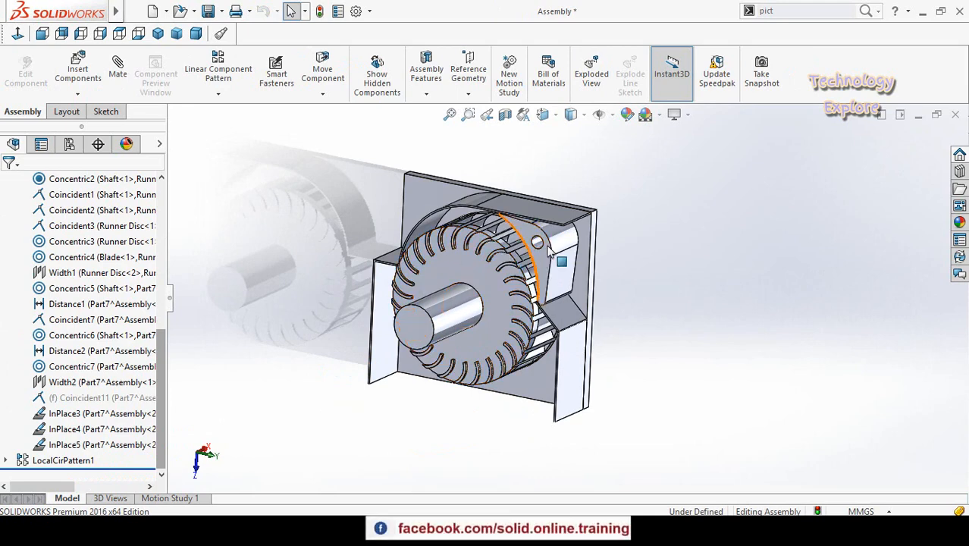
scroll(38, 343, "up", 5)
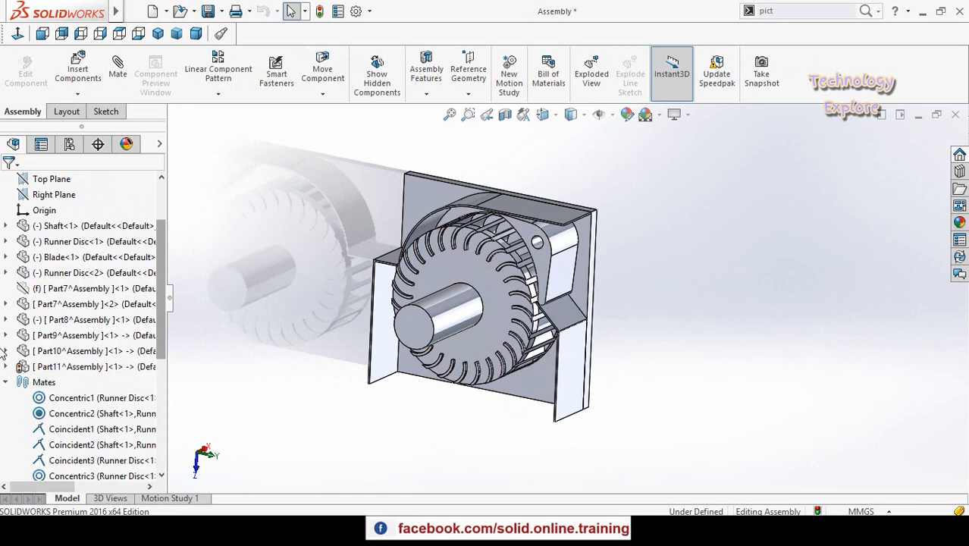
left_click(38, 289)
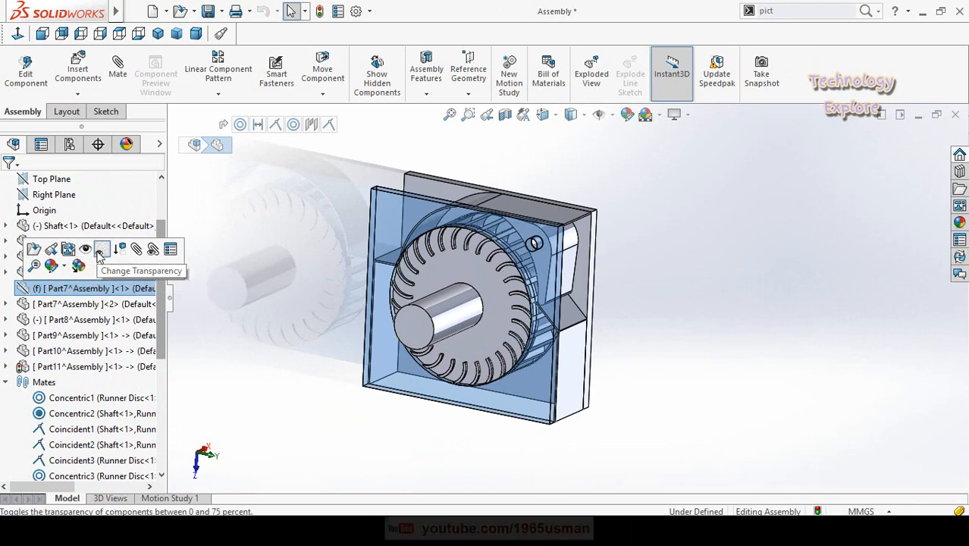
left_click(87, 253)
left_click(299, 354)
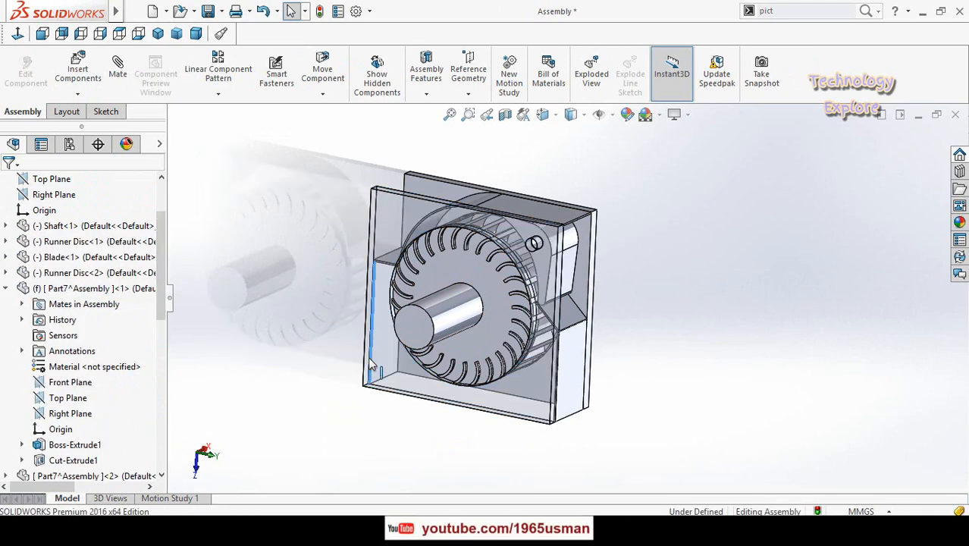
Step: Toggle the transparency of the thin side-wall part and make the front side plate opaque
left_click(370, 357)
left_click(490, 279)
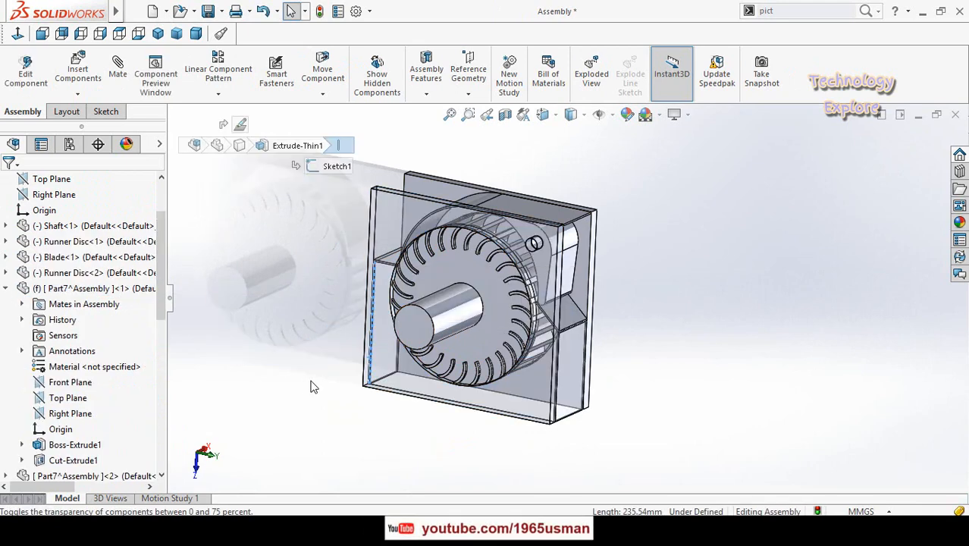
left_click(334, 387)
middle_click_drag(385, 403, 379, 410)
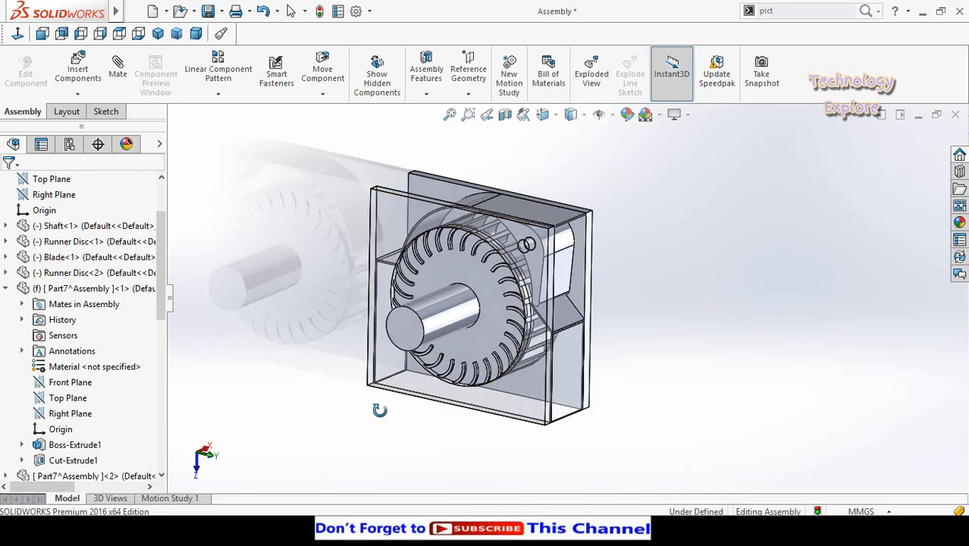
left_click(387, 391)
left_click(516, 305)
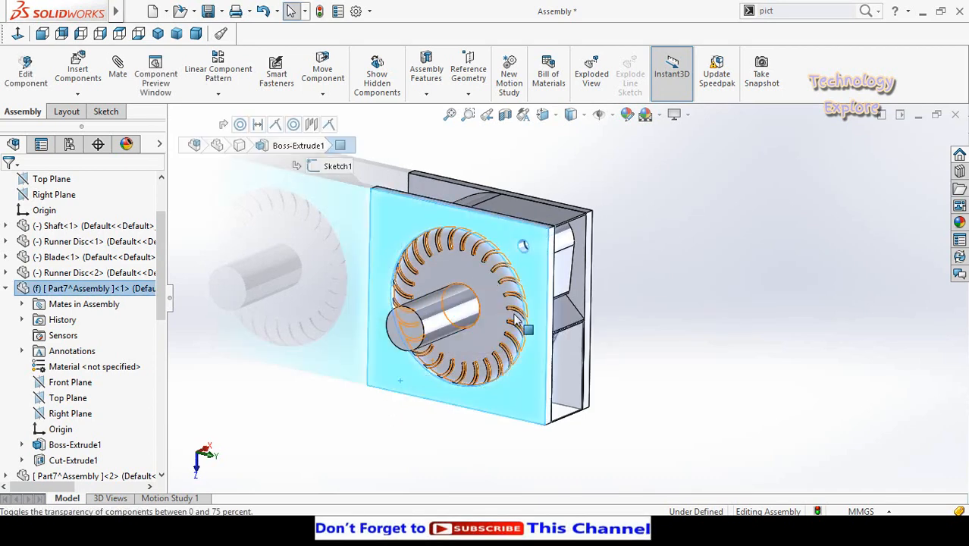
Step: Make the thin side-wall part between the two side plates opaque by changing its transparency
left_click(362, 402)
middle_click_drag(362, 402, 426, 451)
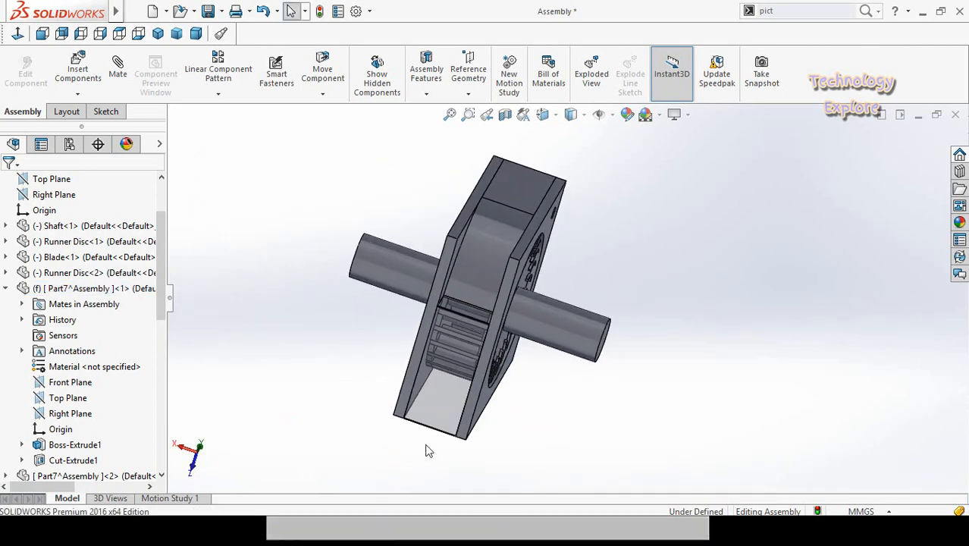
left_click(436, 428)
left_click(558, 345)
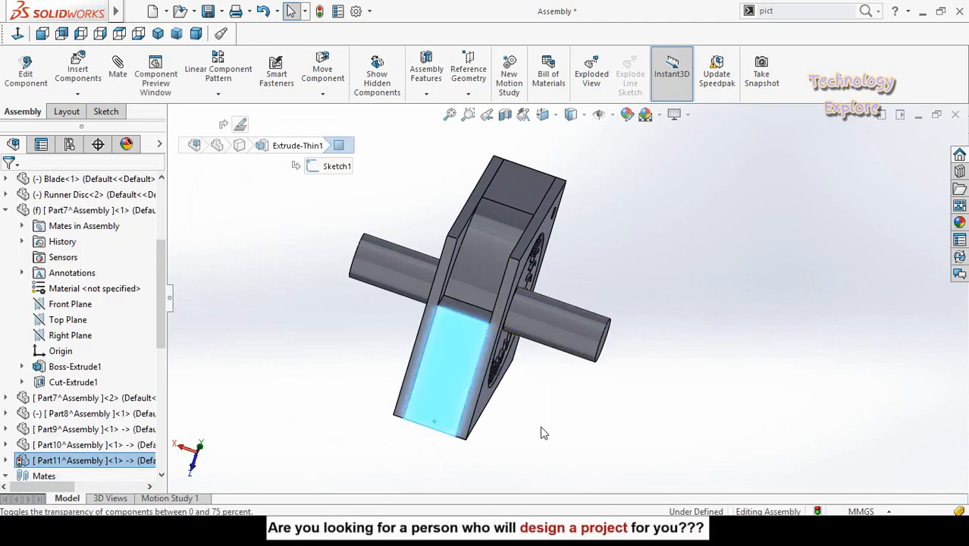
left_click(555, 424)
Step: Examine the assembled casing around its open end, between the two side plates and near the upper corner
middle_click_drag(554, 420, 390, 316)
middle_click_drag(412, 355, 457, 347)
scroll(632, 299, "down", 2)
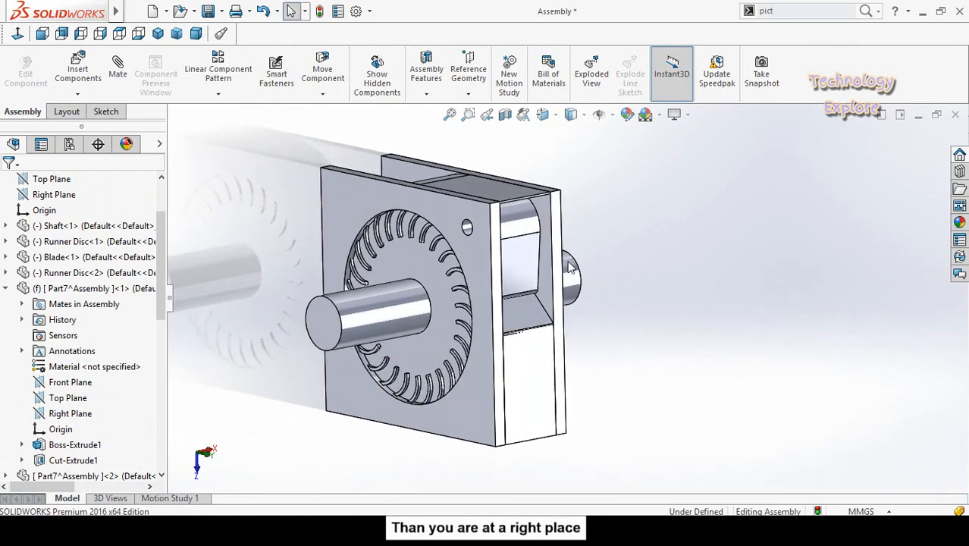
middle_click_drag(464, 212, 568, 253)
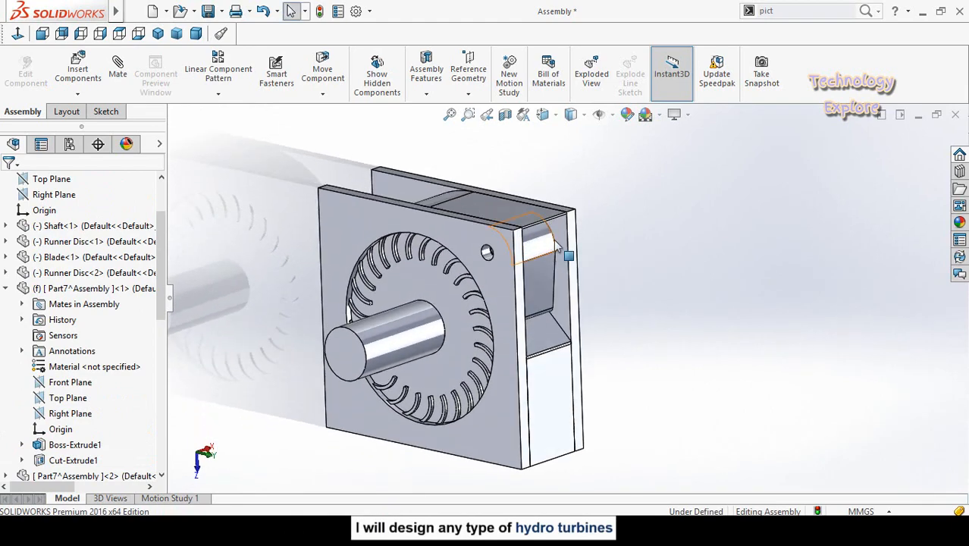
scroll(567, 239, "down", 3)
scroll(556, 235, "up", 5)
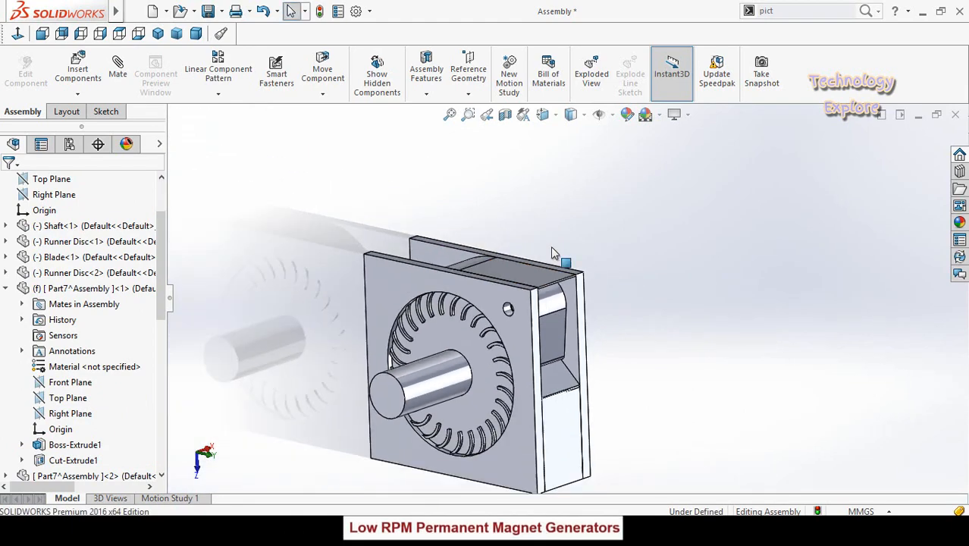
scroll(566, 390, "down", 2)
scroll(573, 377, "down", 2)
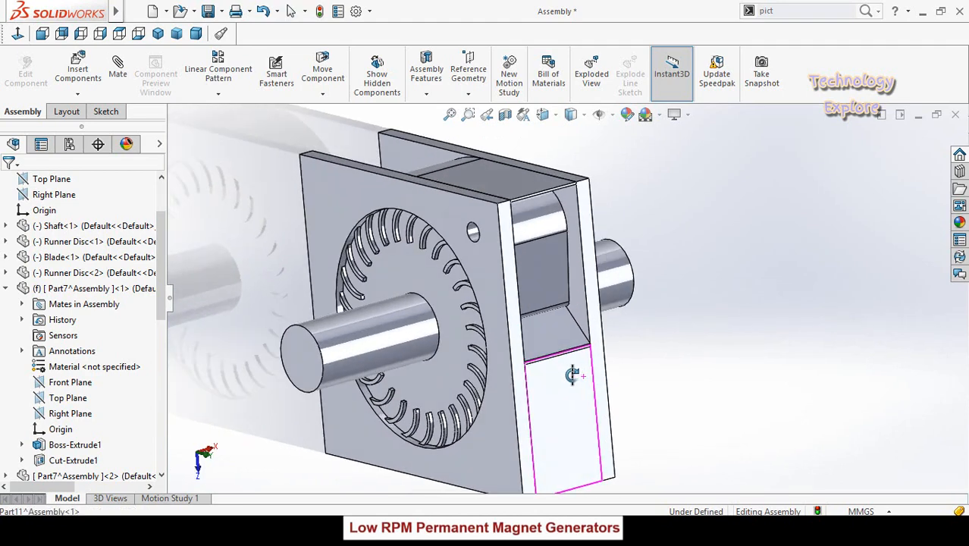
scroll(582, 387, "up", 2)
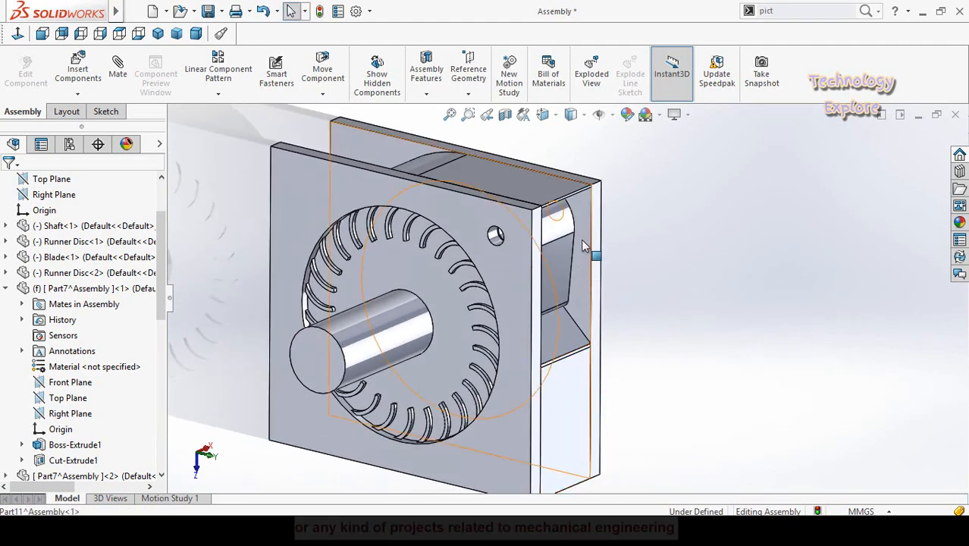
scroll(573, 201, "down", 2)
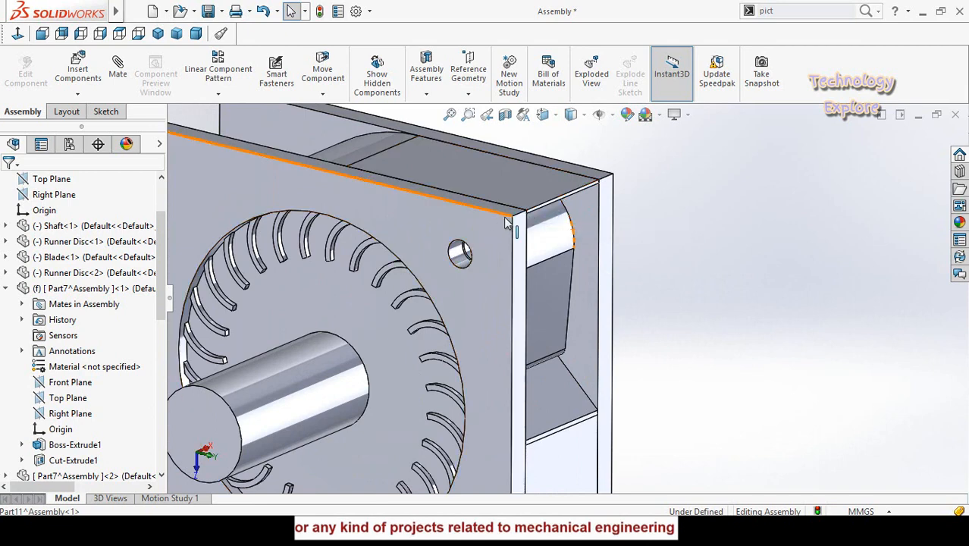
Step: Insert a new in-context part on the narrow end face of the front side plate and view its sketch plane straight on
left_click(77, 94)
left_click(91, 127)
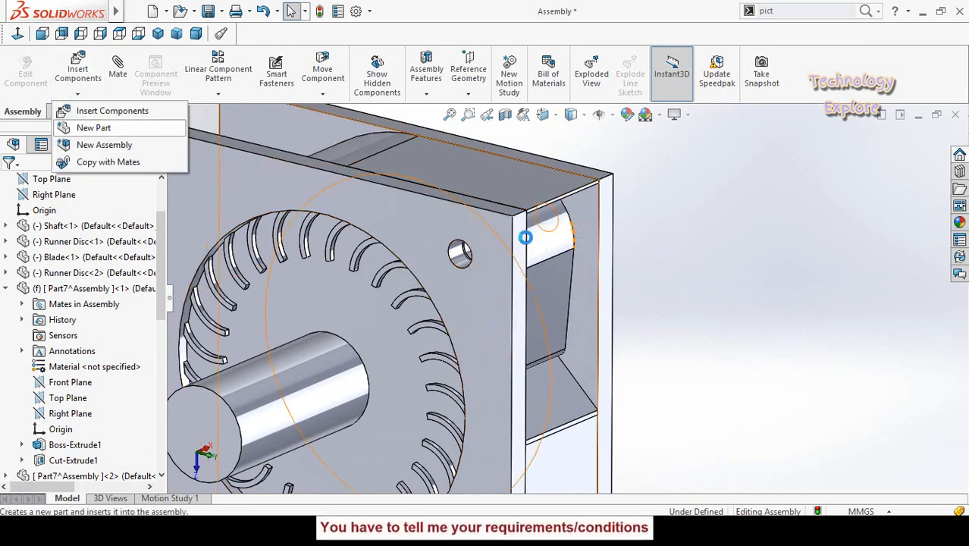
left_click(520, 231)
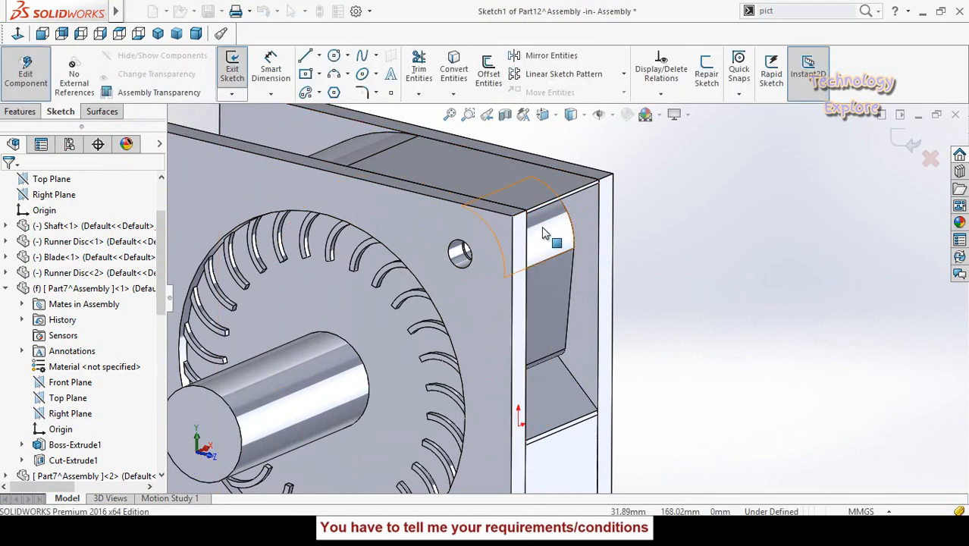
left_click(17, 34)
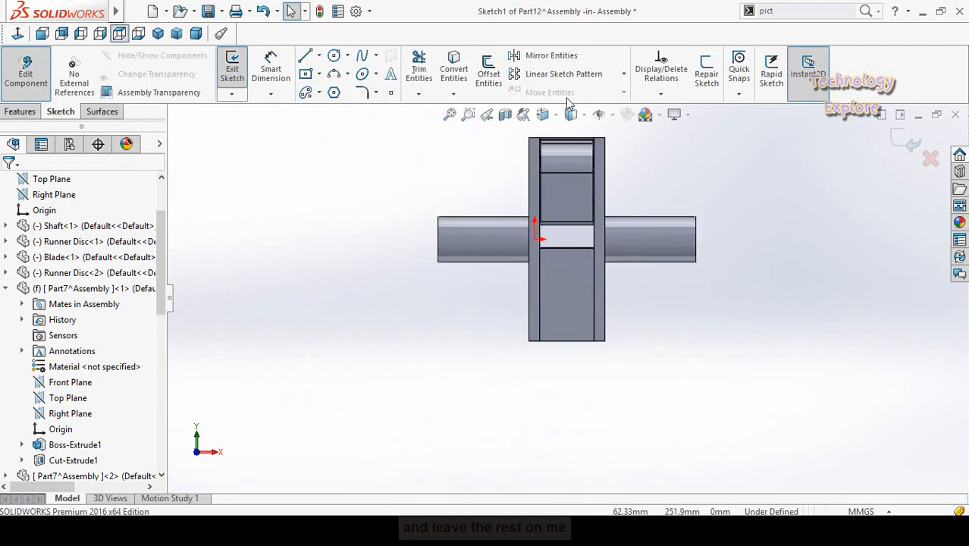
left_click(101, 112)
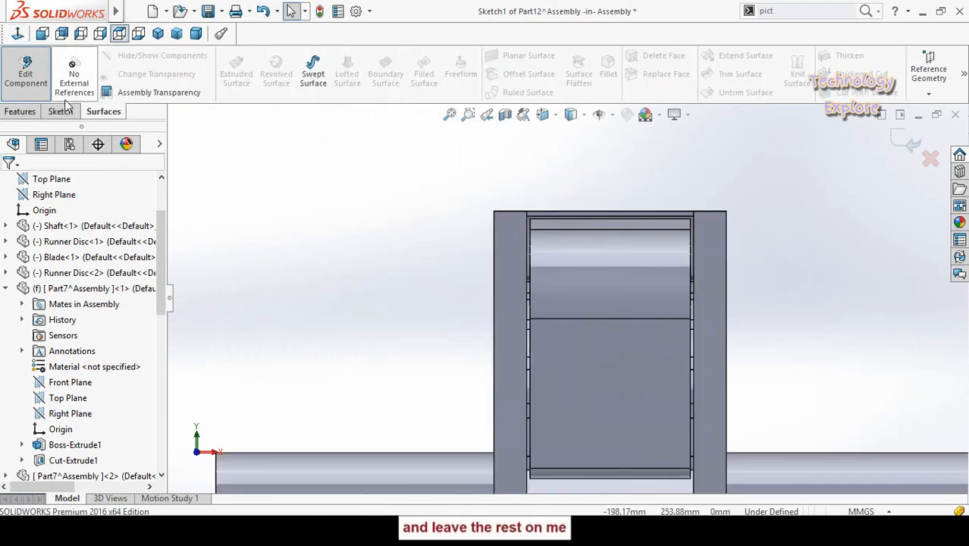
left_click(61, 111)
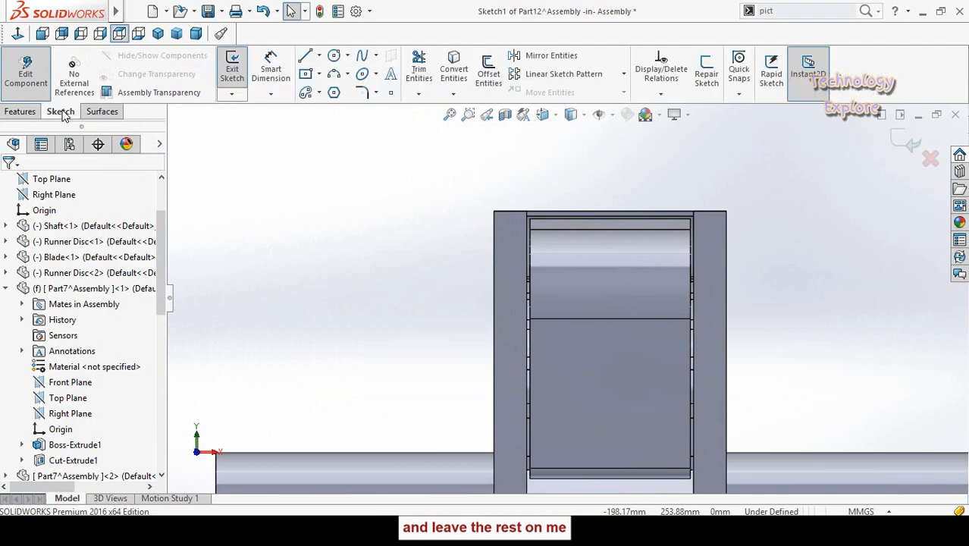
Step: Sketch a corner rectangle about 137 mm wide and 31 mm high above the side plates, starting at the front plate's outer upper corner
left_click(318, 75)
left_click(334, 91)
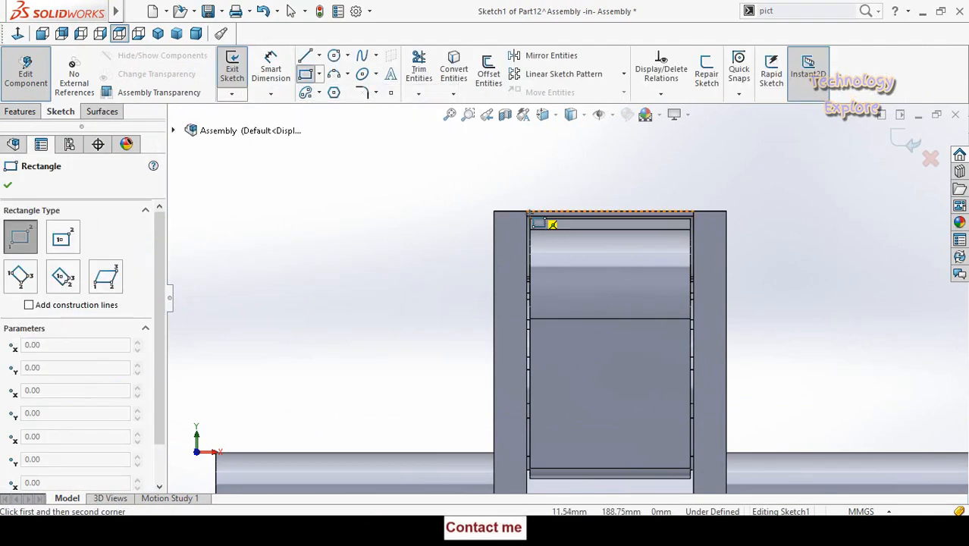
scroll(538, 222, "down", 5)
left_click(464, 233)
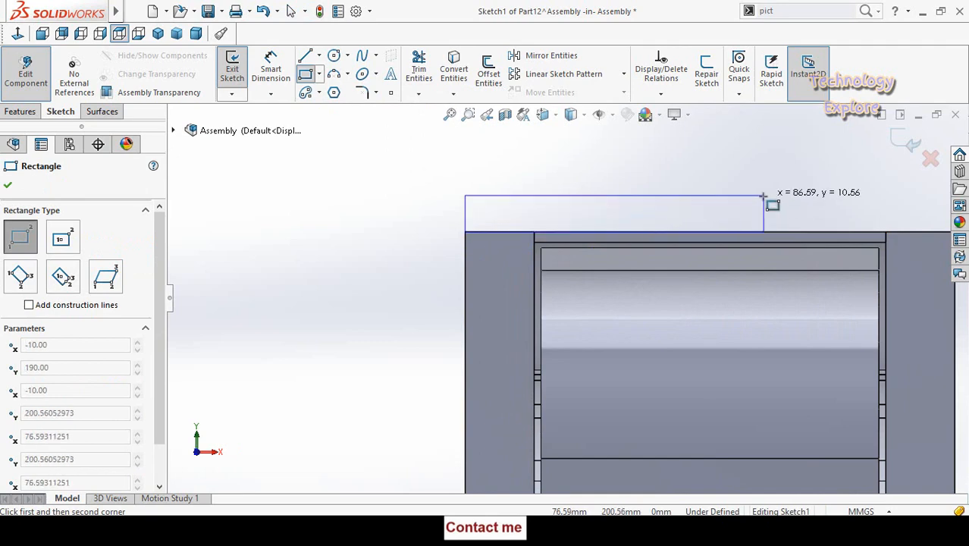
scroll(773, 205, "up", 3)
left_click(782, 199)
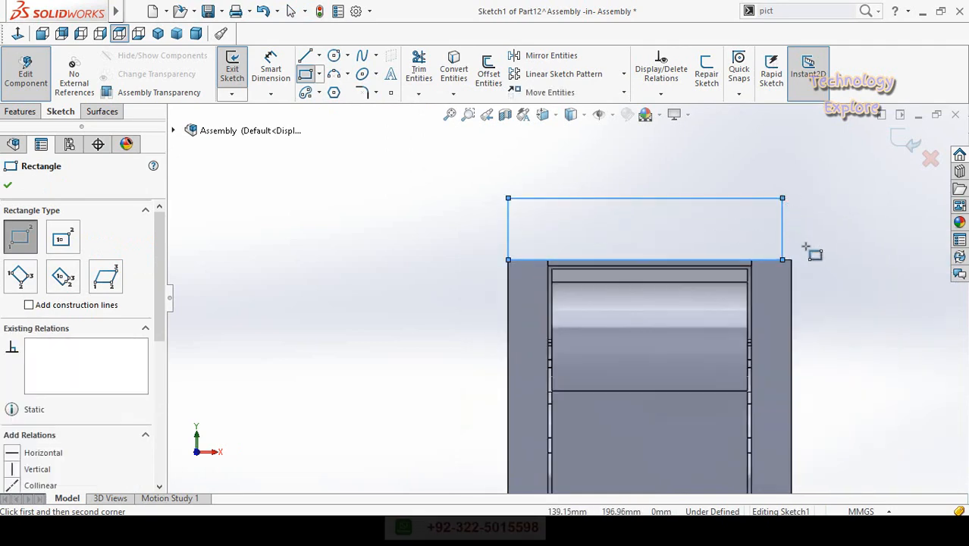
key("Escape")
Step: Make the rectangle's free lower corner coincident with the outer upper vertex of the back side plate
scroll(762, 292, "down", 2)
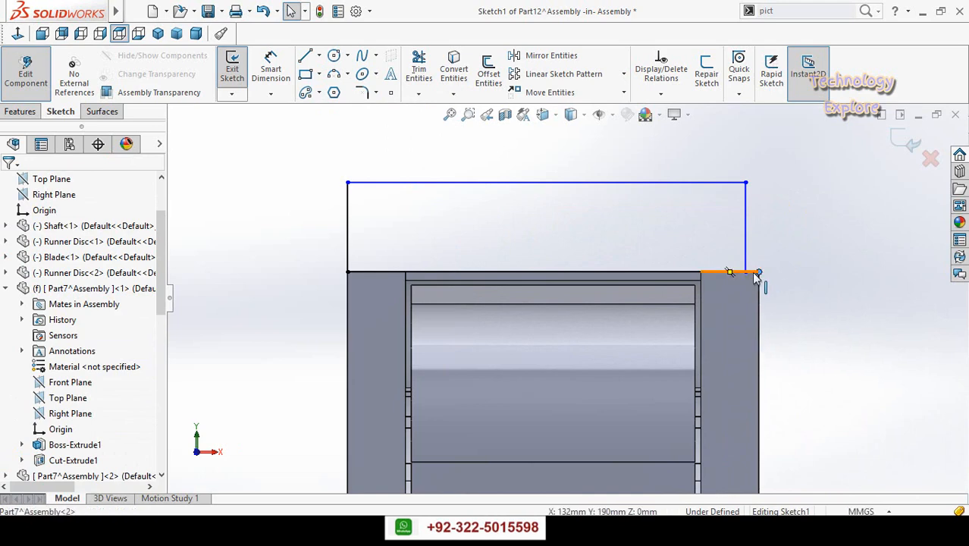
left_click(747, 271)
left_click(758, 272, "ctrl")
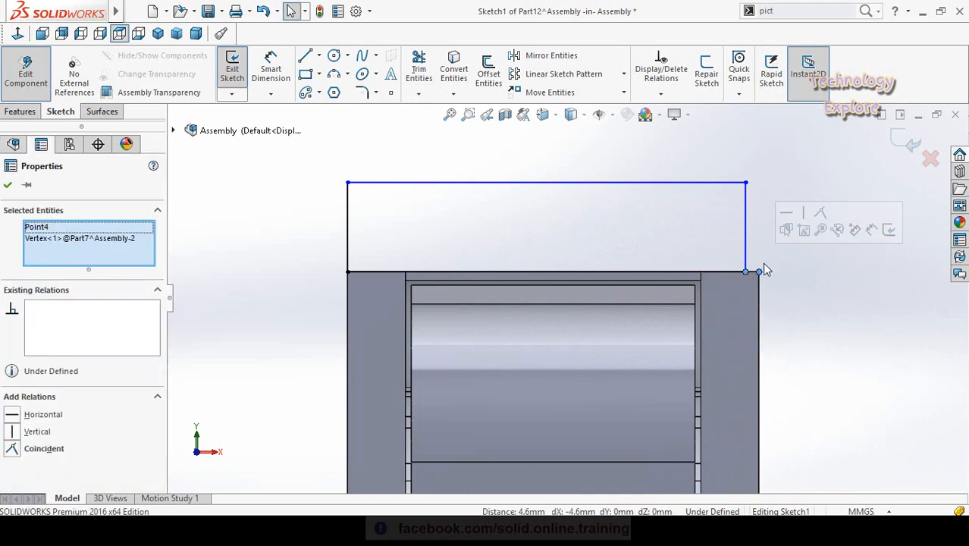
left_click(820, 214)
left_click(811, 320)
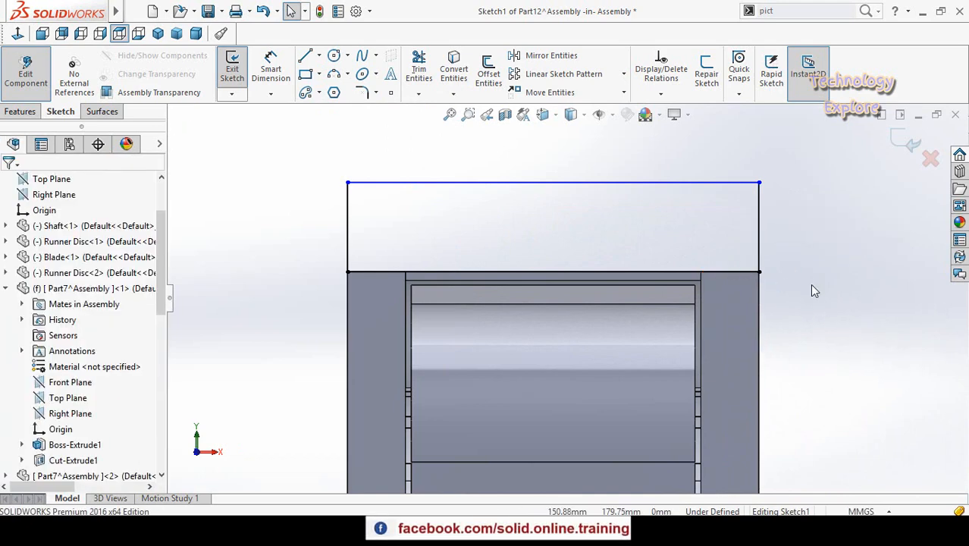
Step: Dimension the rectangle's height to 15 mm
scroll(806, 282, "up", 1)
scroll(750, 336, "up", 2)
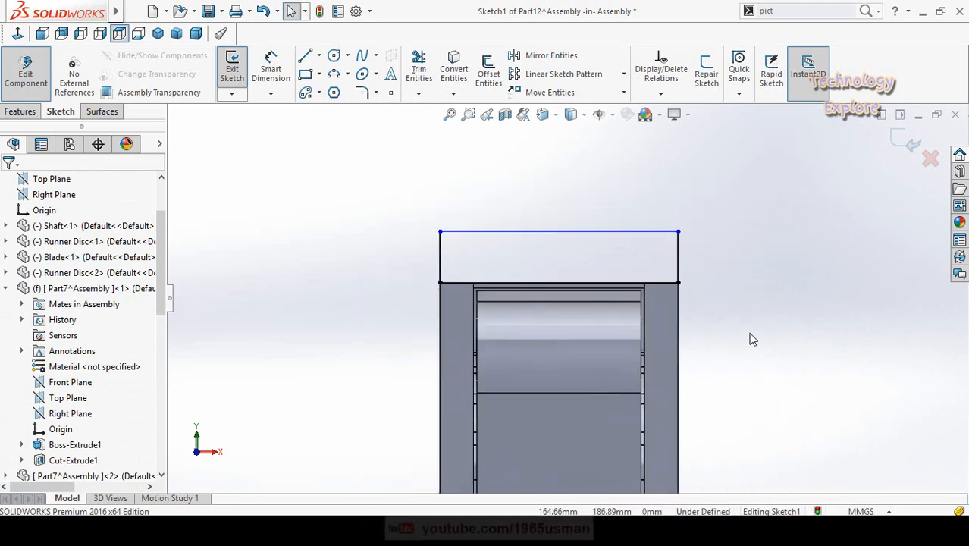
key("d")
left_click(678, 275)
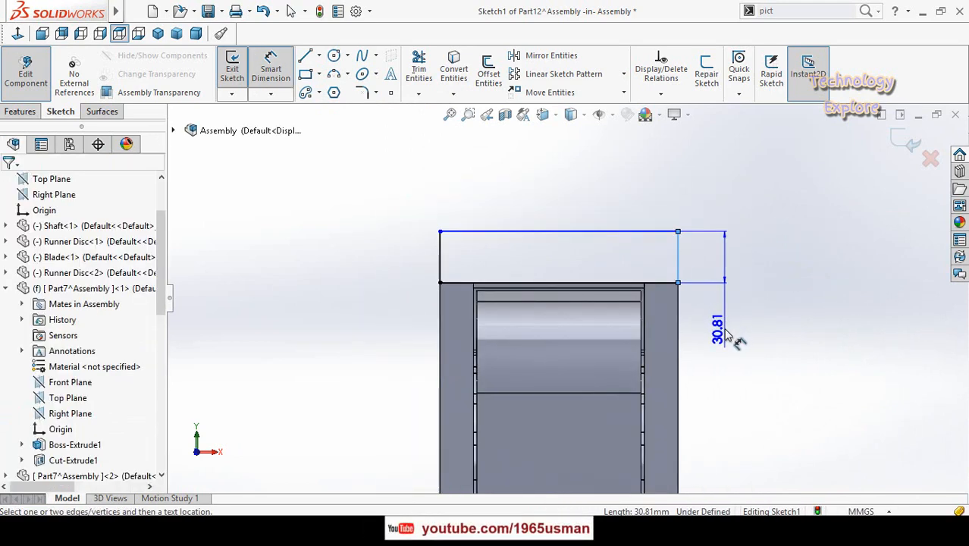
left_click(734, 333)
type("15")
key("Return")
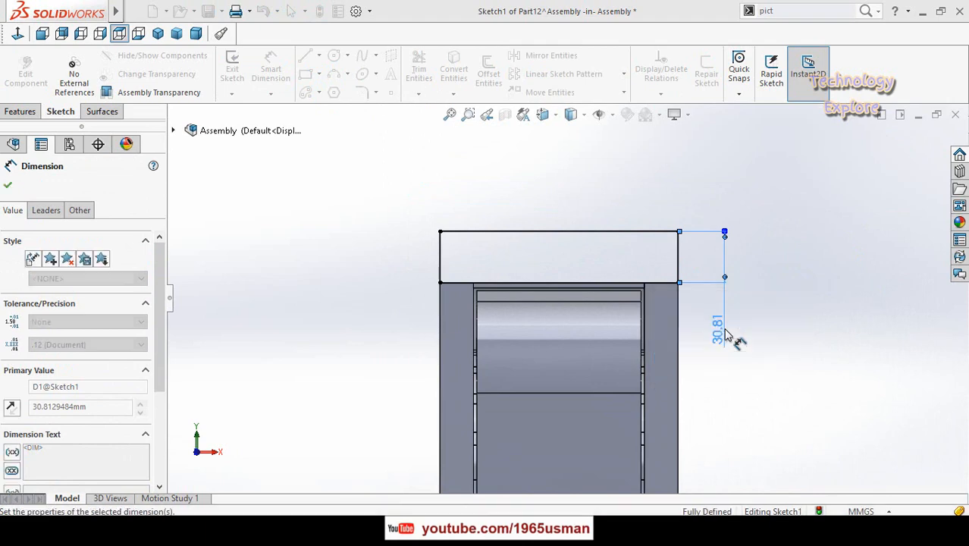
key("Escape")
scroll(400, 314, "up", 2)
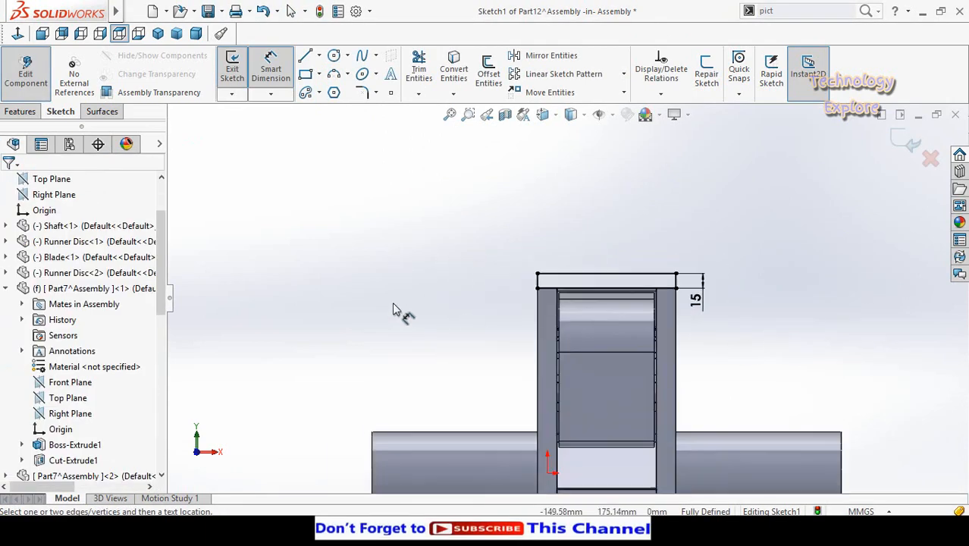
Step: Extrude the rectangle 5 mm as a blind boss in the reversed direction, back over the casing
middle_click_drag(400, 314, 439, 303)
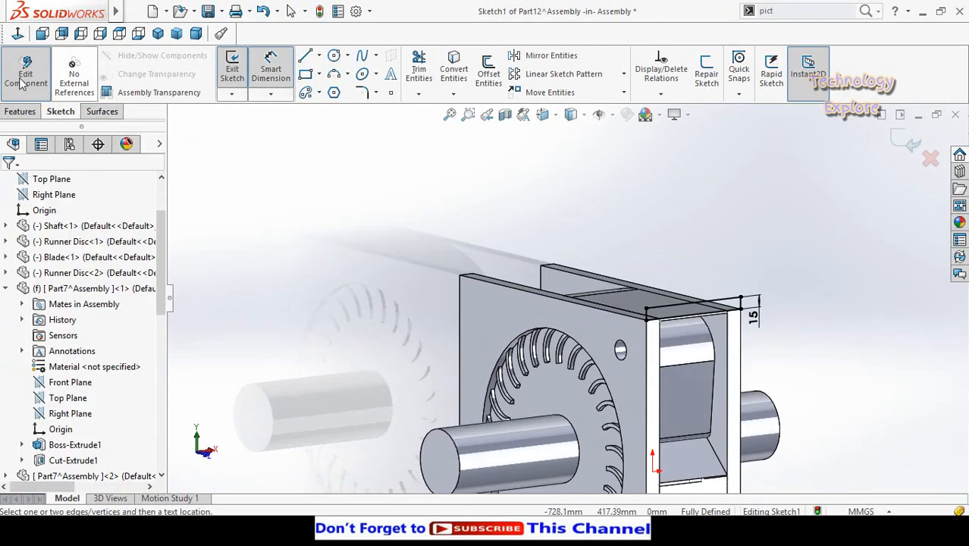
left_click(18, 111)
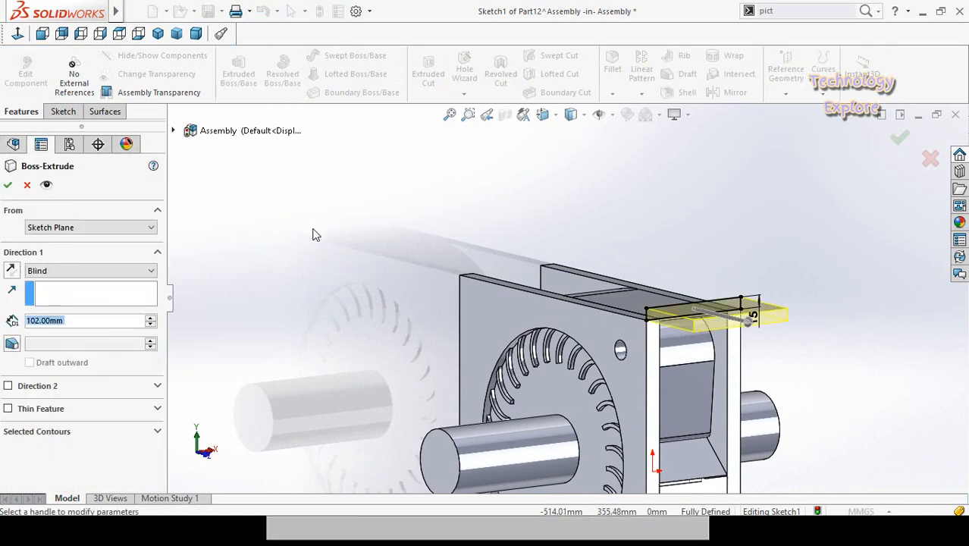
left_click(11, 271)
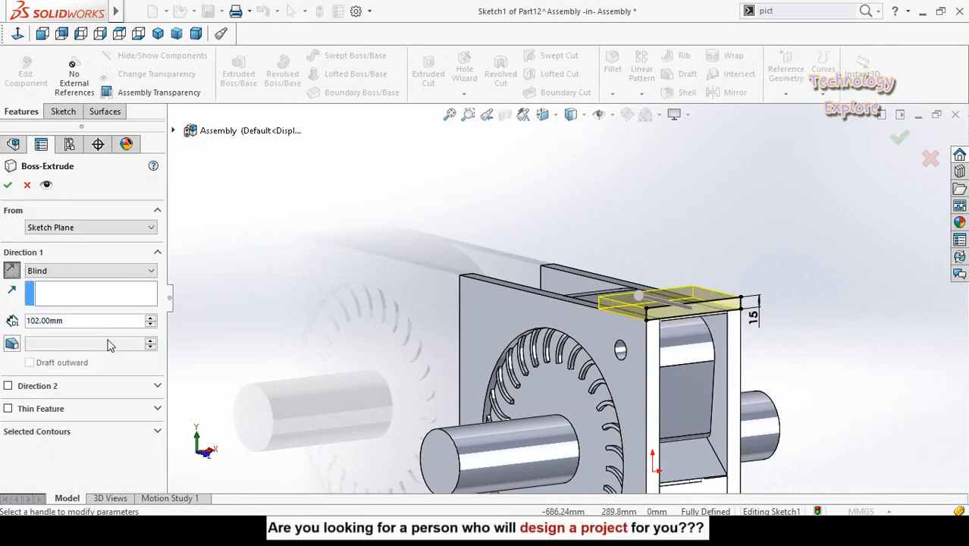
type("1")
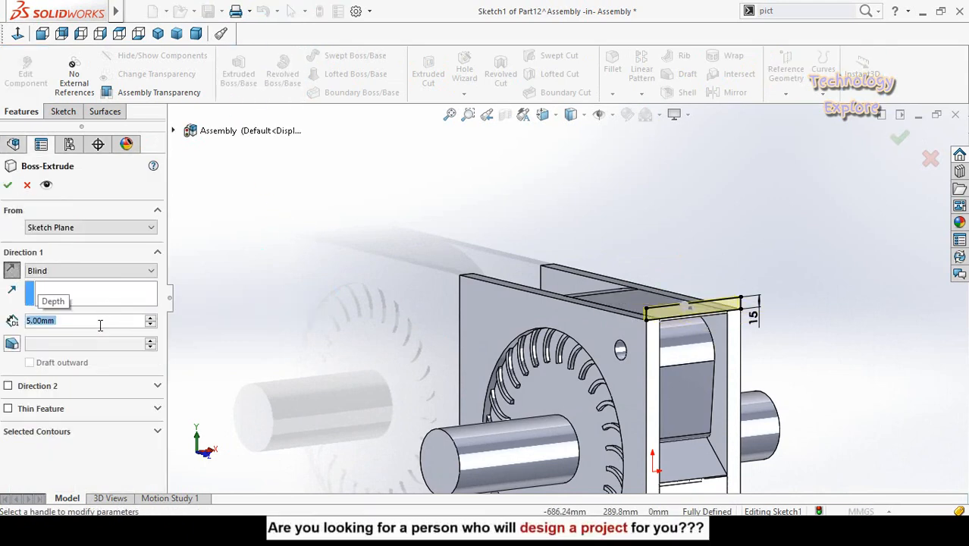
key("Return")
Step: Examine how the new end strip sits across the side plates and the casing's open end
mouse_move(372, 340)
middle_mouse_down()
mouse_move(359, 317)
mouse_move(389, 333)
middle_mouse_up()
scroll(626, 332, "down", 5)
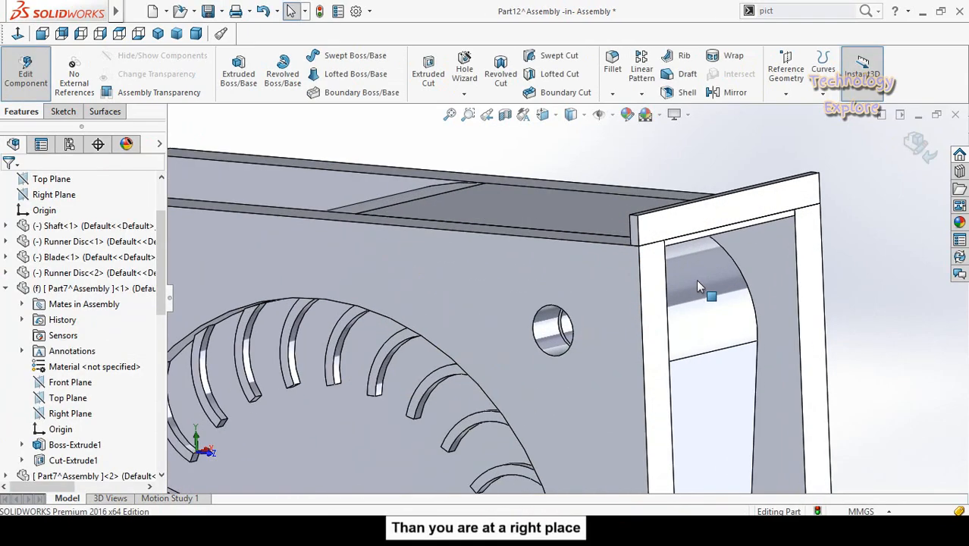
scroll(656, 253, "down", 2)
scroll(657, 252, "up", 4)
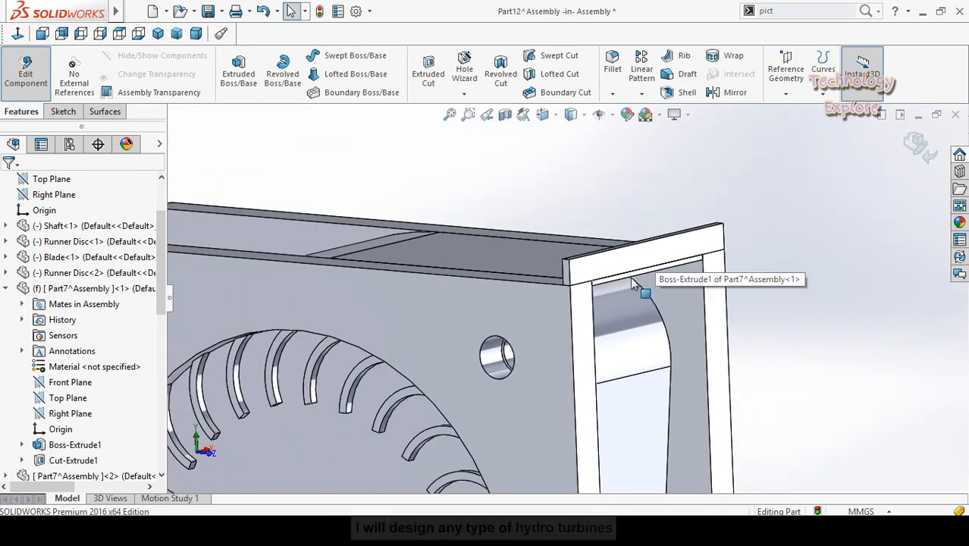
scroll(599, 277, "up", 6)
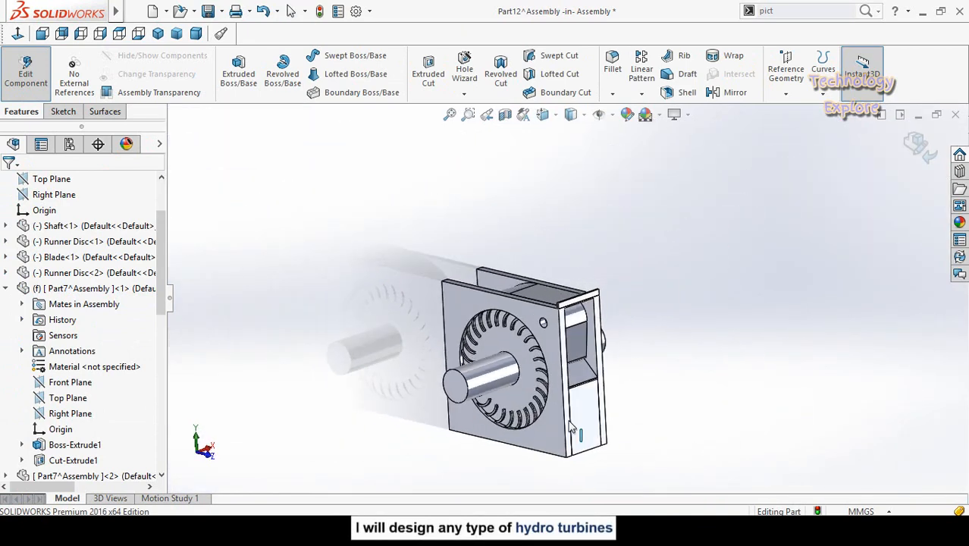
scroll(610, 373, "down", 3)
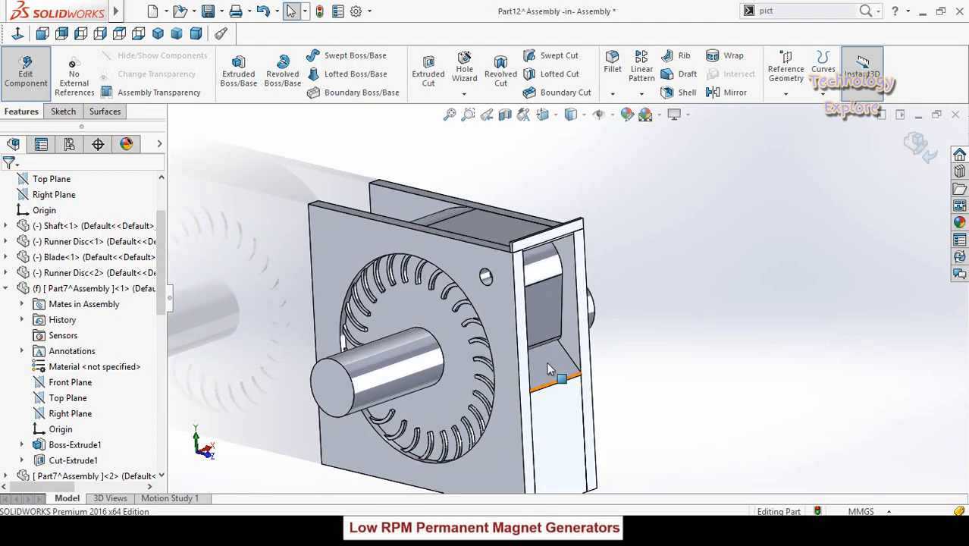
middle_click_drag(548, 354, 545, 253)
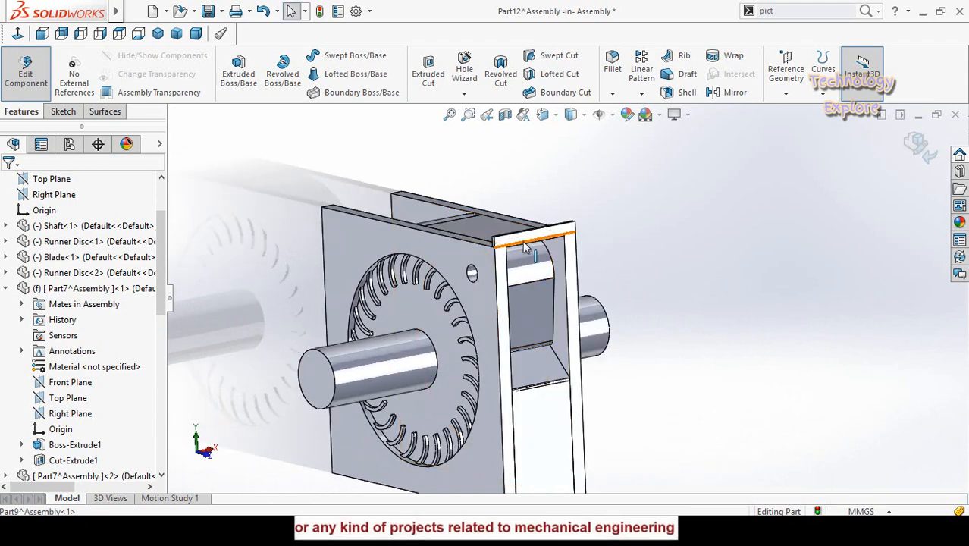
scroll(522, 349, "down", 3)
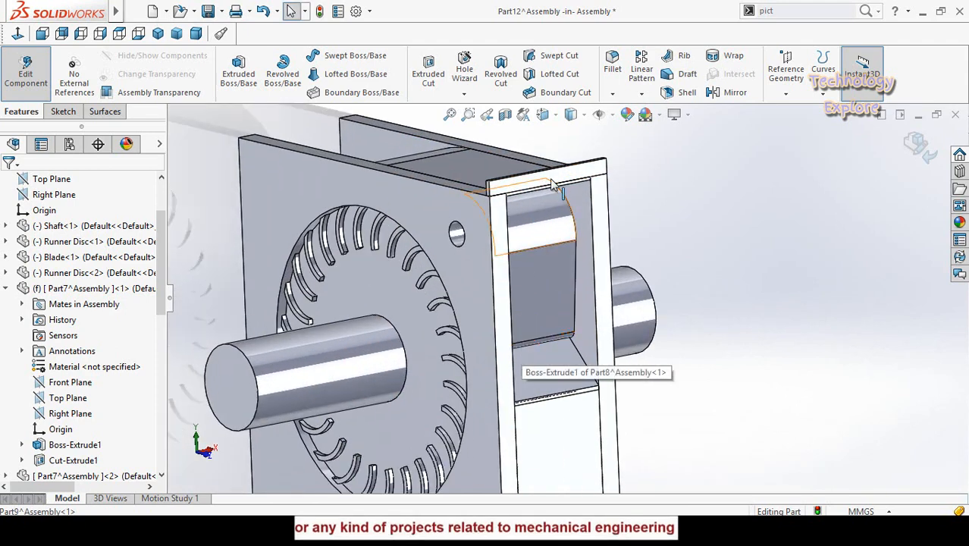
key("f")
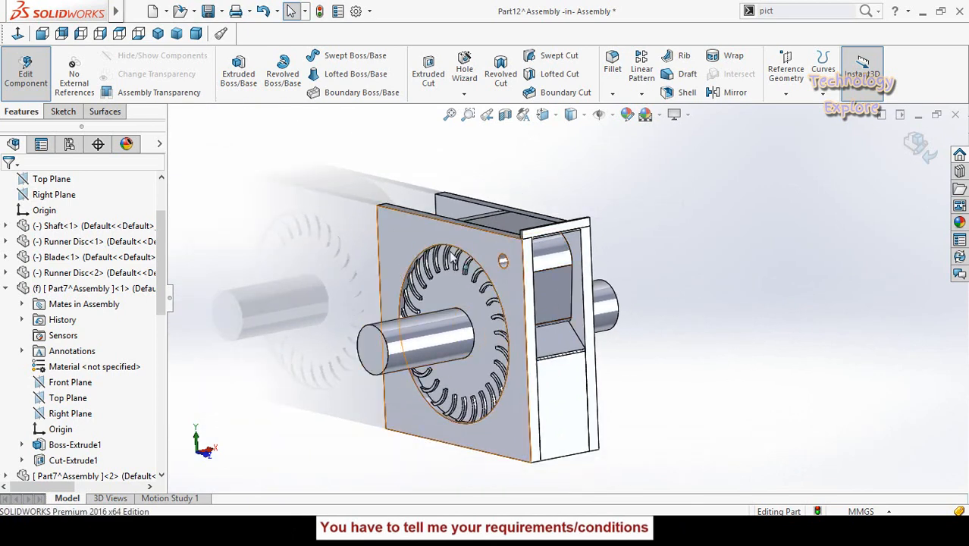
left_click(63, 111)
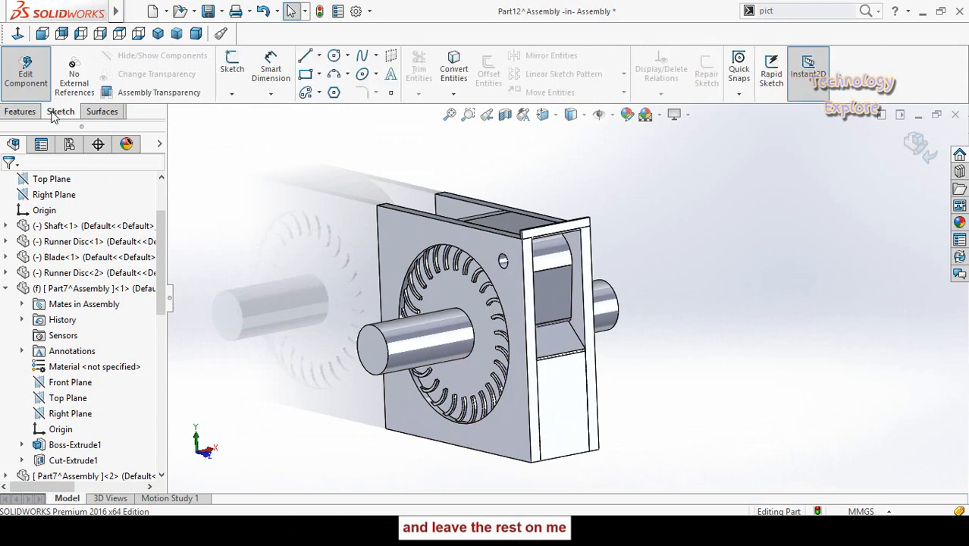
Step: Finish editing the end strip and insert a new in-context part on the side plate's end face
left_click(21, 111)
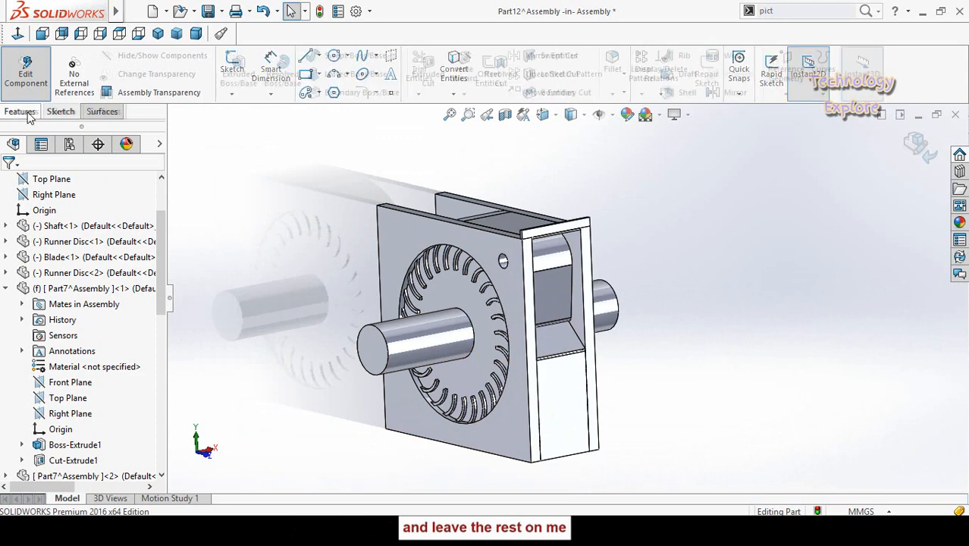
left_click(918, 148)
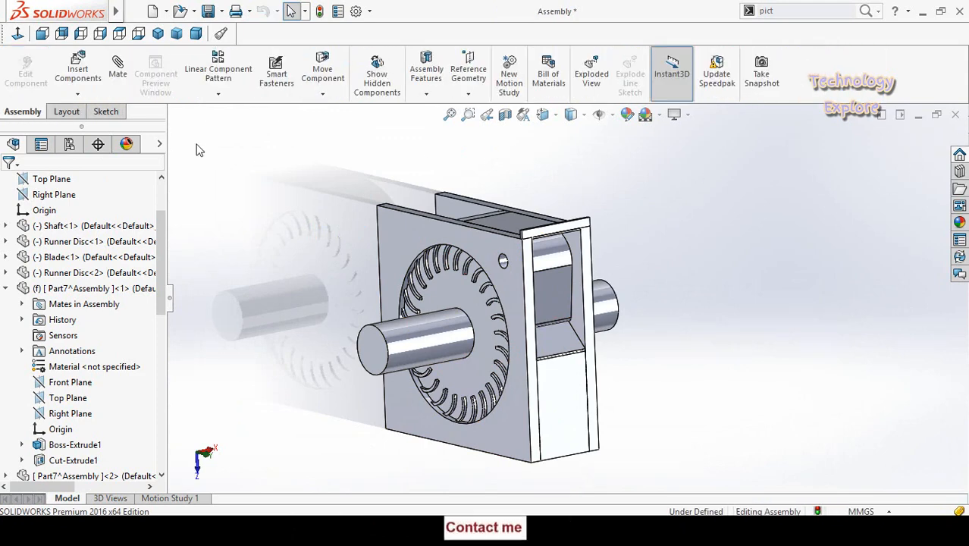
left_click(76, 95)
left_click(93, 127)
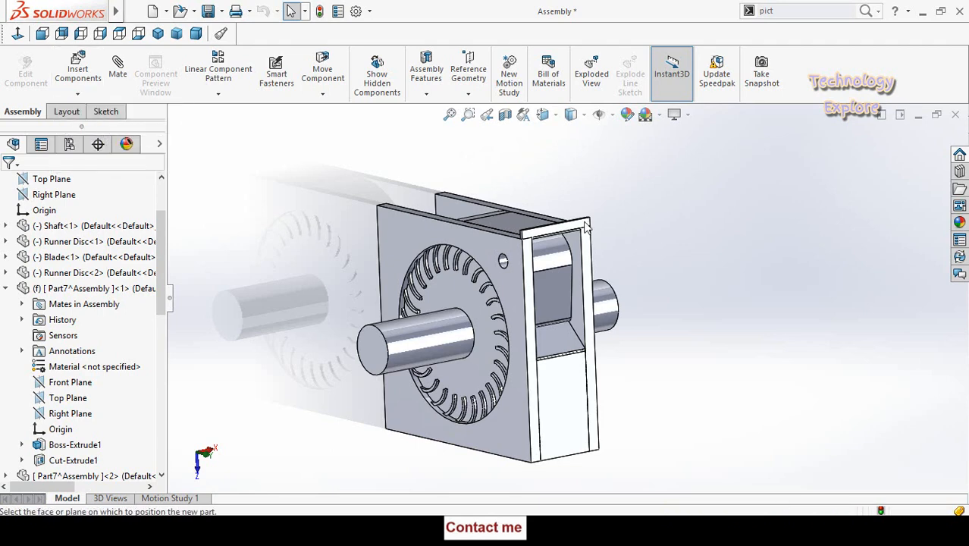
scroll(599, 263, "down", 3)
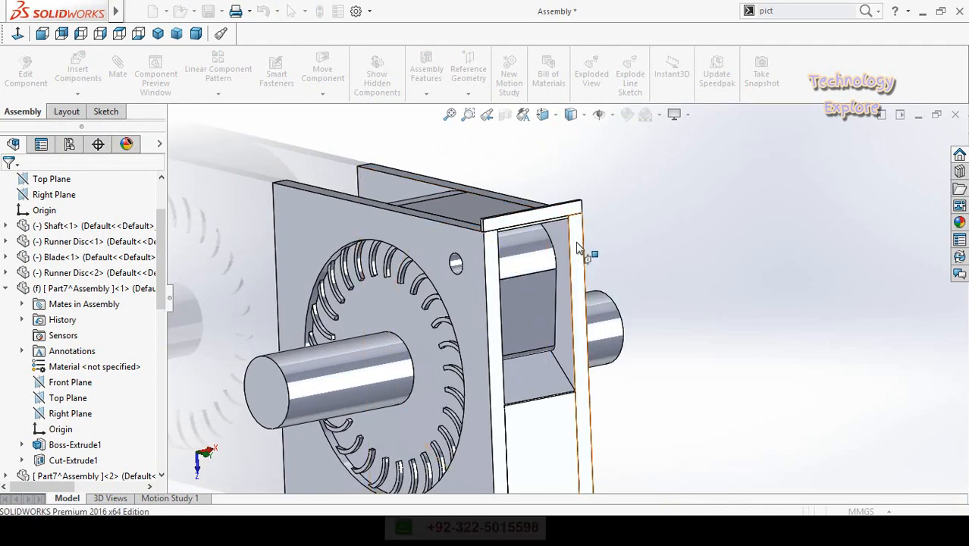
left_click(575, 242)
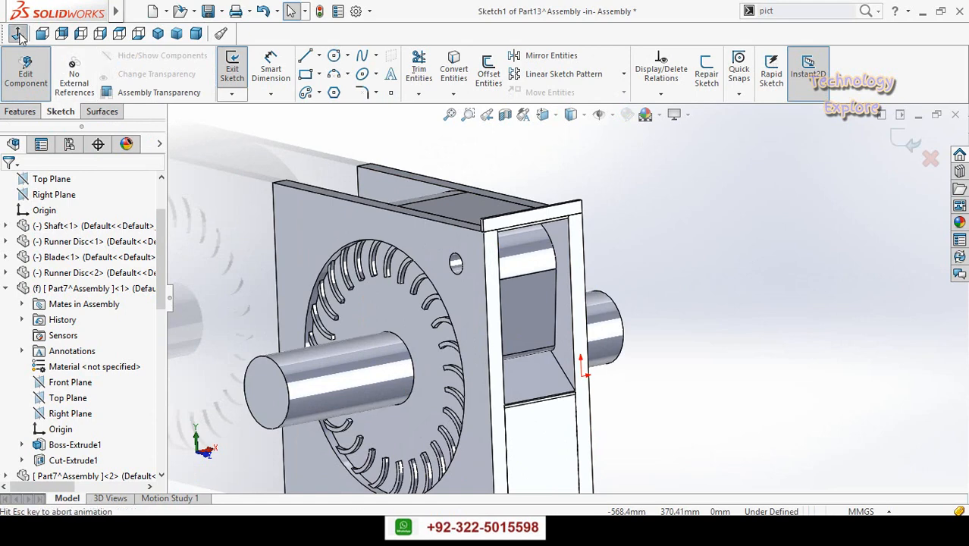
Step: Sketch a corner rectangle from the end strip's outer top corner to the opposite side plate's outer edge, ending below the casing opening
scroll(562, 158, "down", 4)
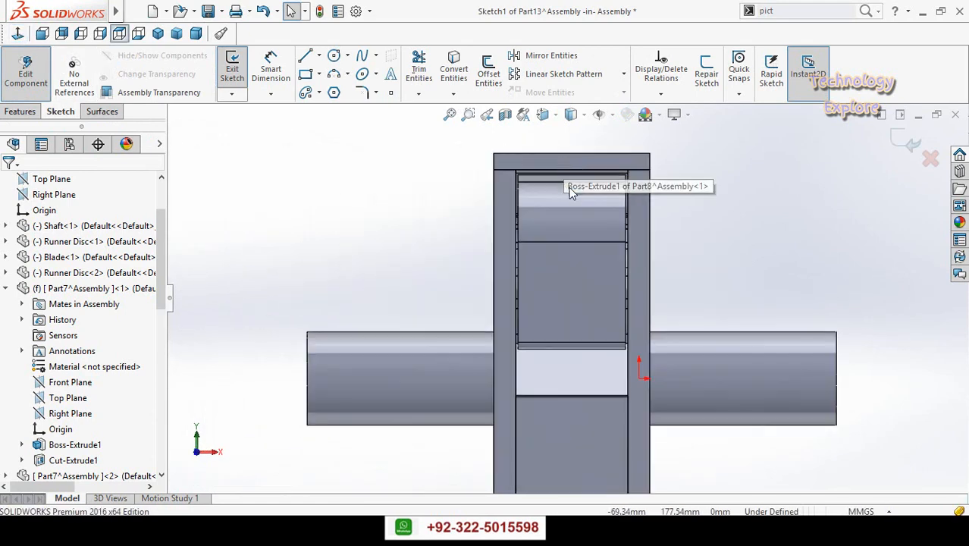
scroll(574, 217, "down", 2)
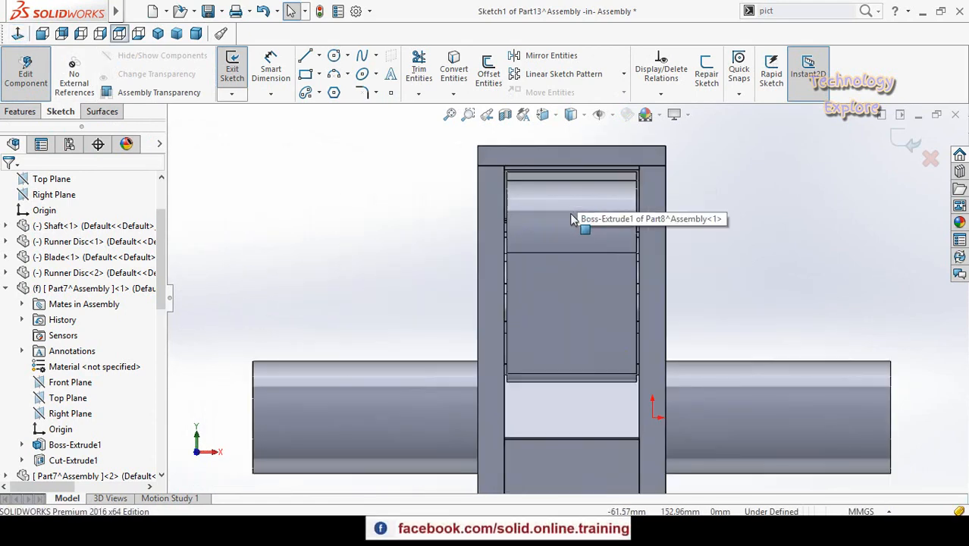
mouse_move(560, 235)
middle_mouse_down()
mouse_move(548, 233)
mouse_move(556, 236)
middle_mouse_up()
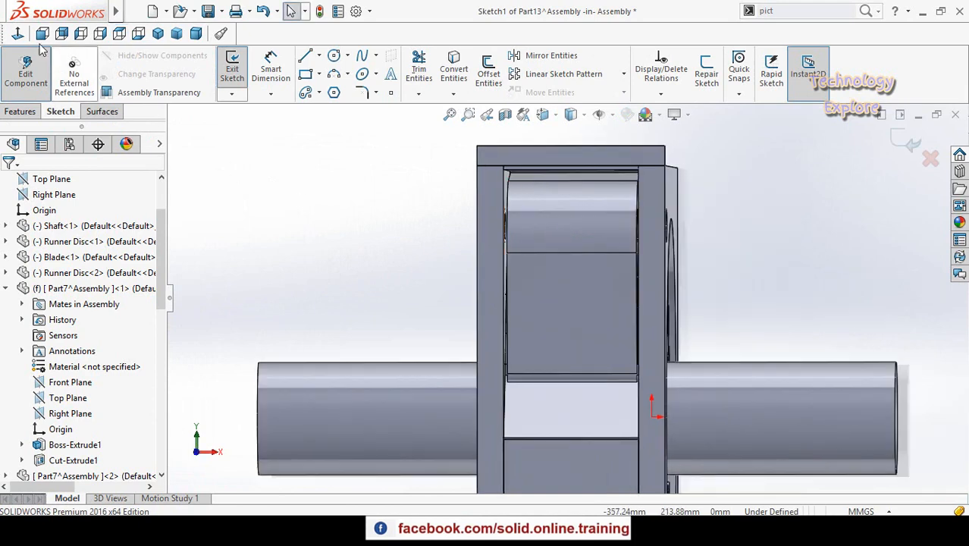
left_click(18, 35)
scroll(580, 144, "down", 5)
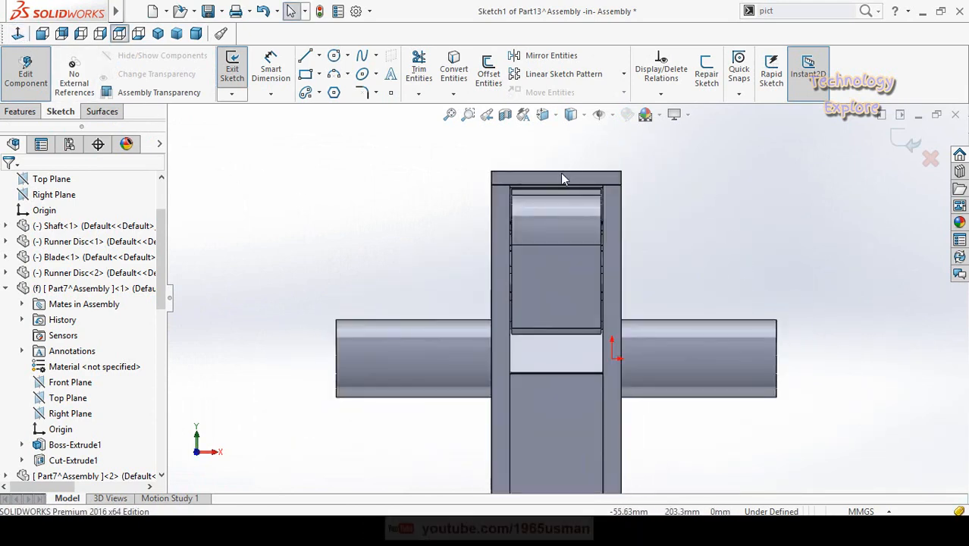
left_click(305, 75)
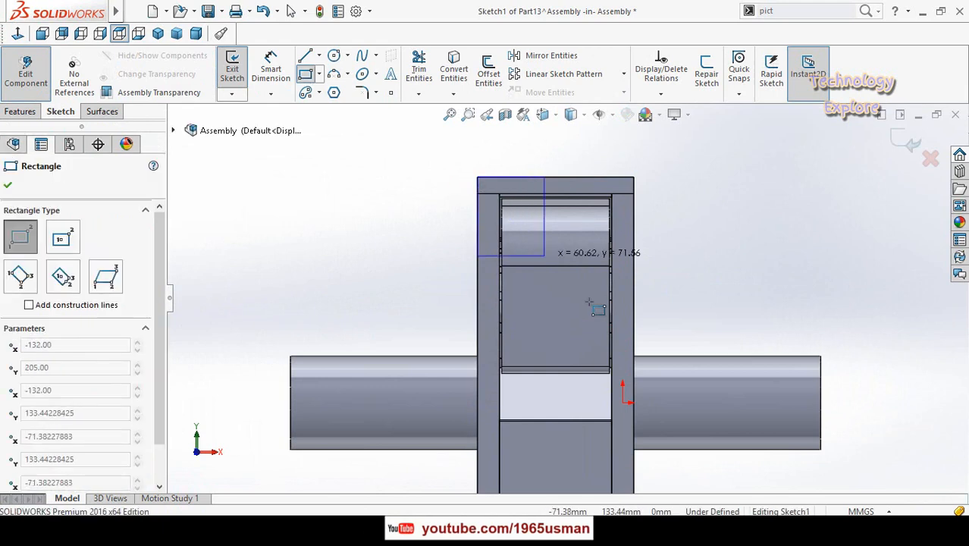
left_click(633, 446)
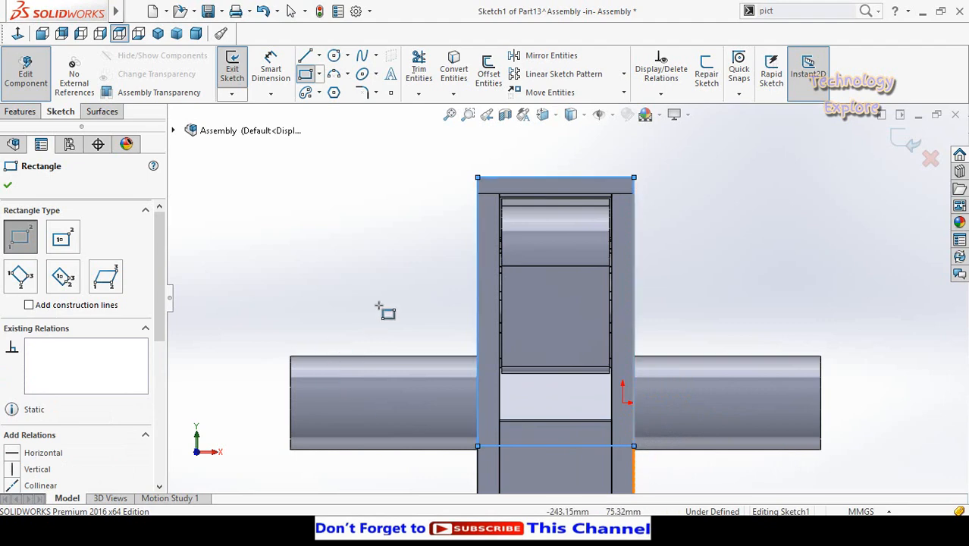
Step: Sketch a second rectangle, about 110 by 212 mm, inside the first one and around the casing opening
scroll(498, 426, "down", 4)
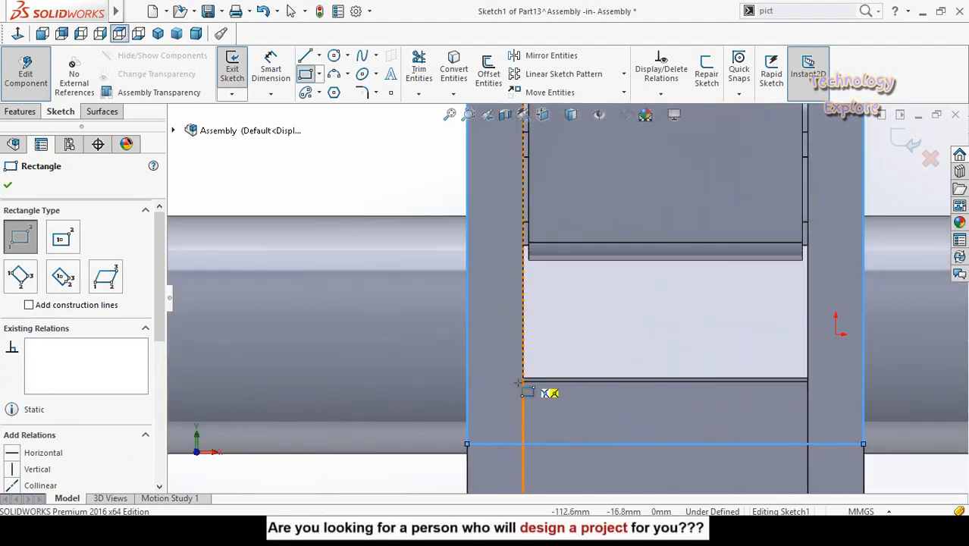
left_click(513, 387)
scroll(644, 334, "up", 3)
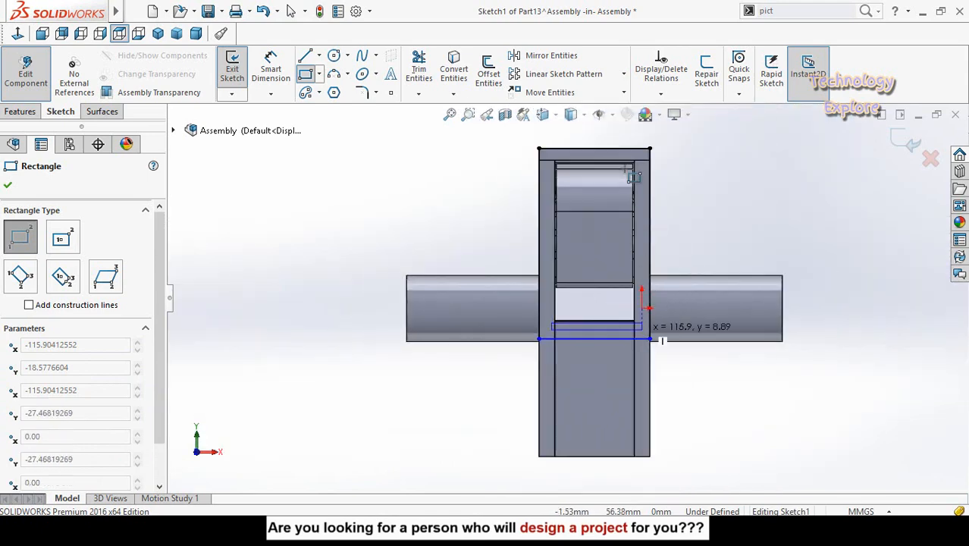
scroll(636, 198, "down", 5)
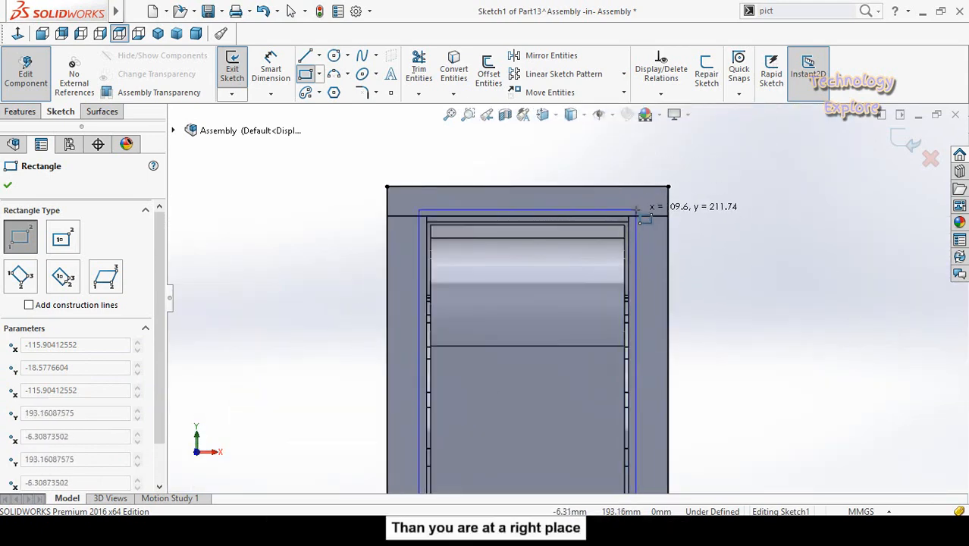
left_click(637, 210)
scroll(651, 245, "up", 1)
key("Escape")
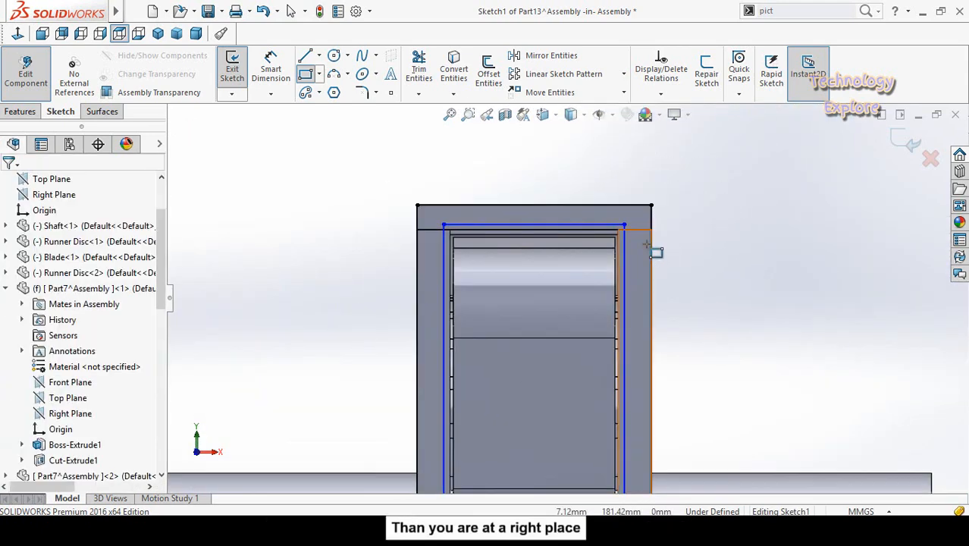
Step: Align the midpoints of the inner and outer rectangles' top lines with a vertical relation
scroll(547, 224, "down", 2)
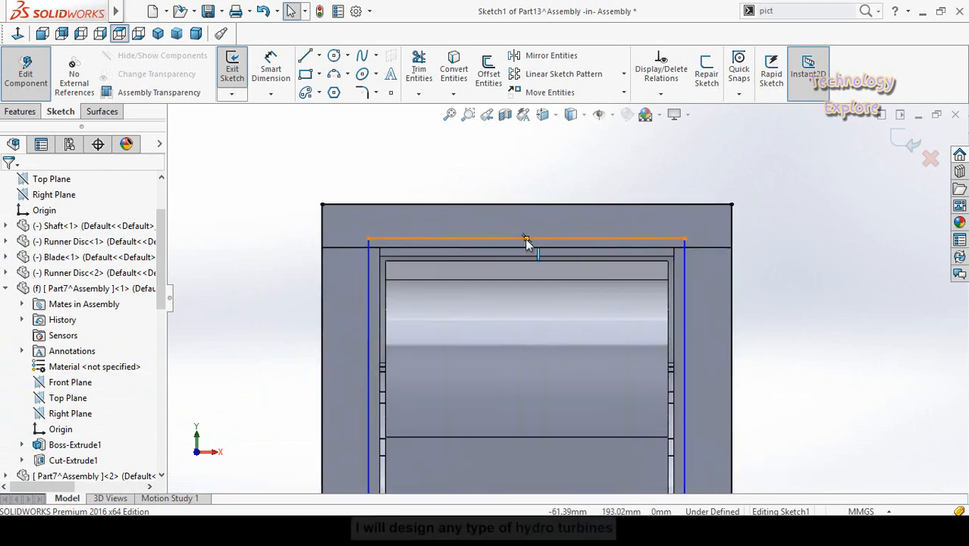
left_click(528, 238)
left_click(532, 196)
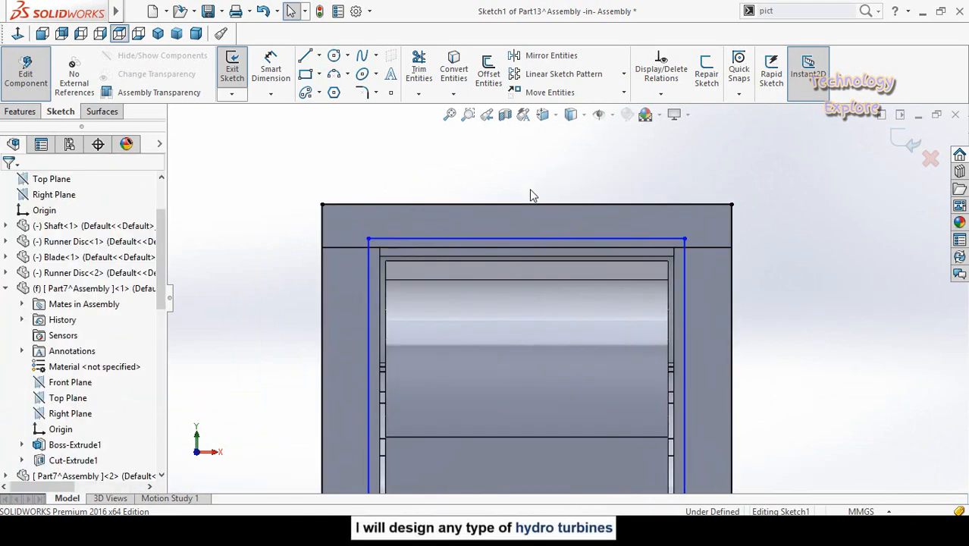
left_click(526, 238)
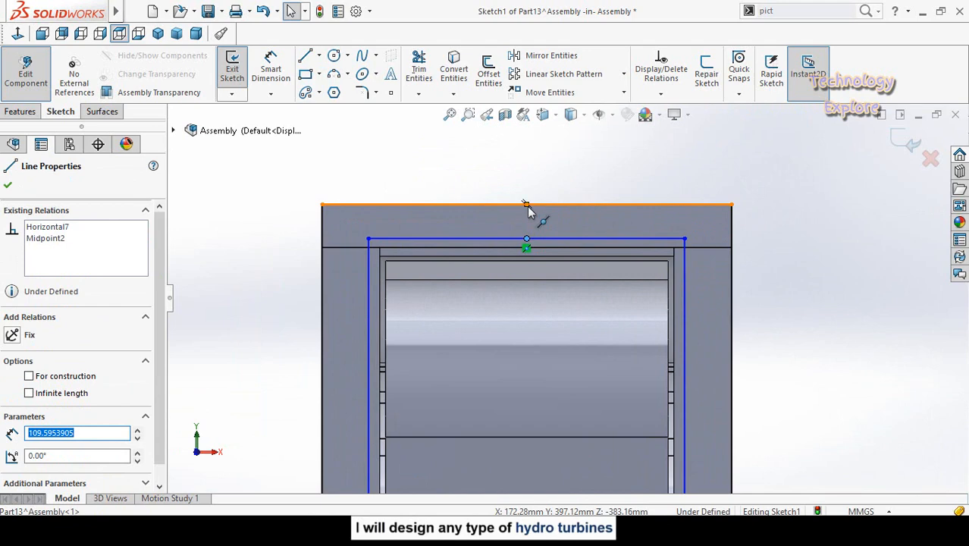
left_click(527, 205, "ctrl")
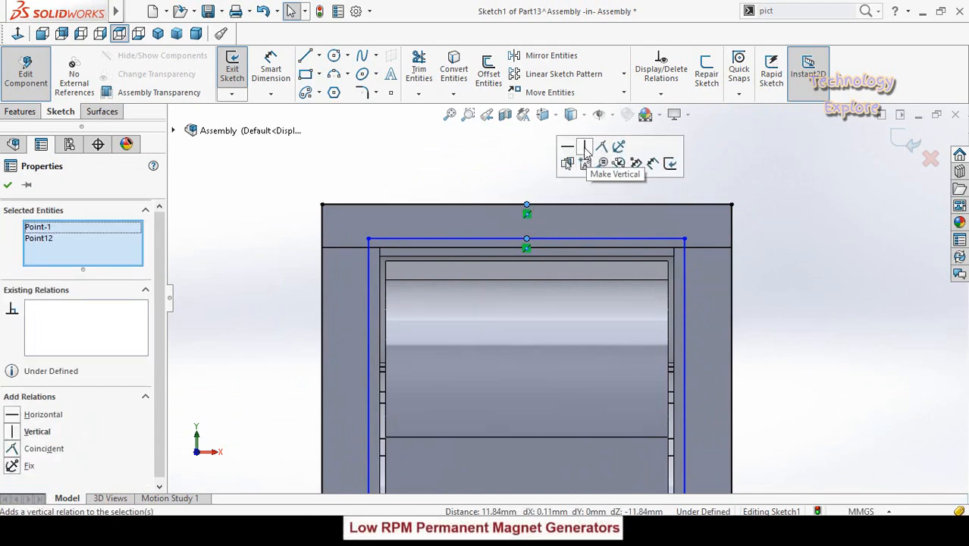
left_click(584, 152)
key("Escape")
Step: Dimension the inner rectangle's left line 3 mm from the side plate's inner edge
scroll(560, 288, "up", 3)
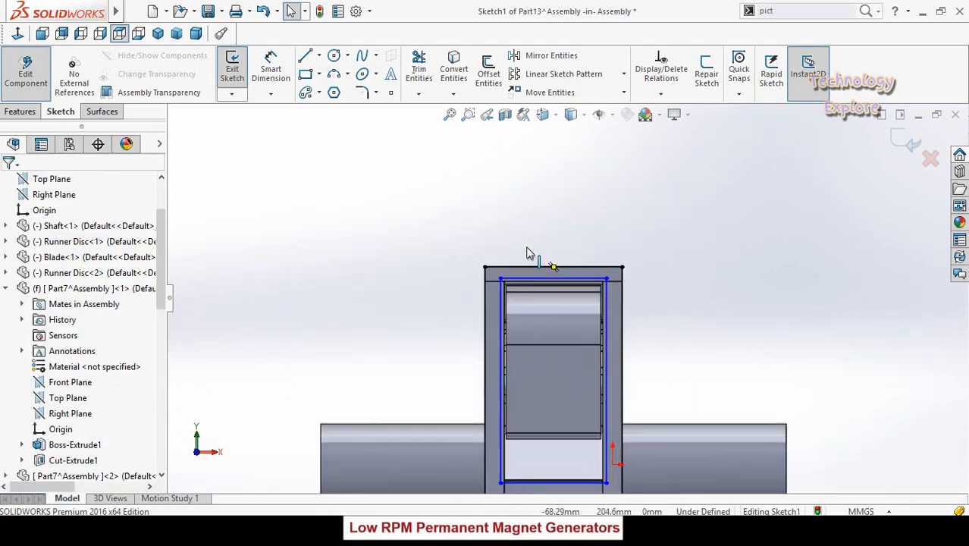
scroll(486, 314, "down", 4)
right_click_drag(443, 298, 463, 254)
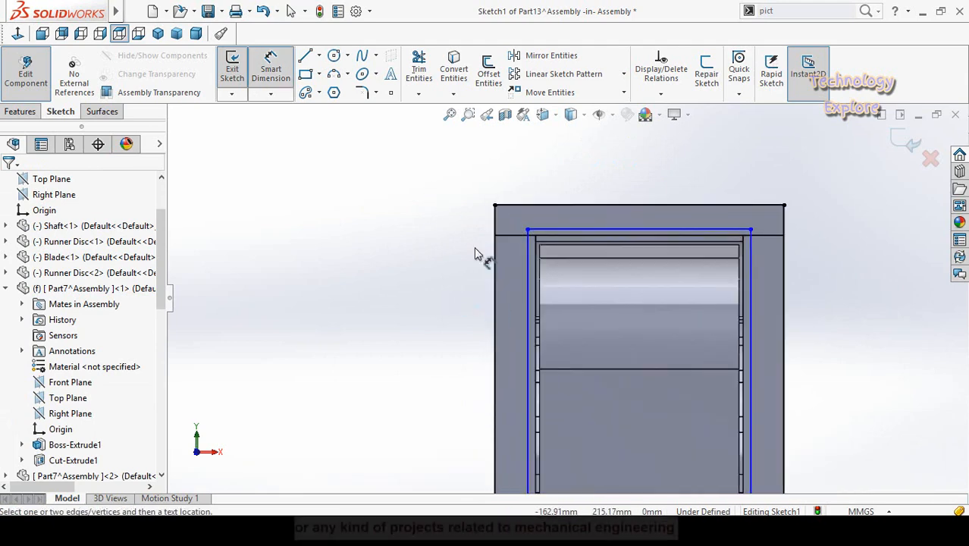
scroll(540, 257, "down", 4)
left_click(513, 246)
left_click(529, 249)
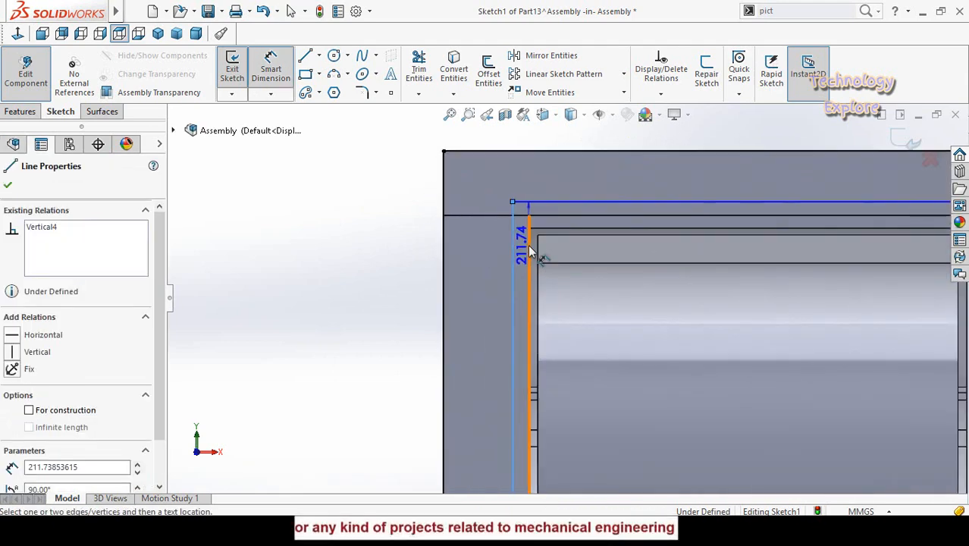
left_click(352, 255)
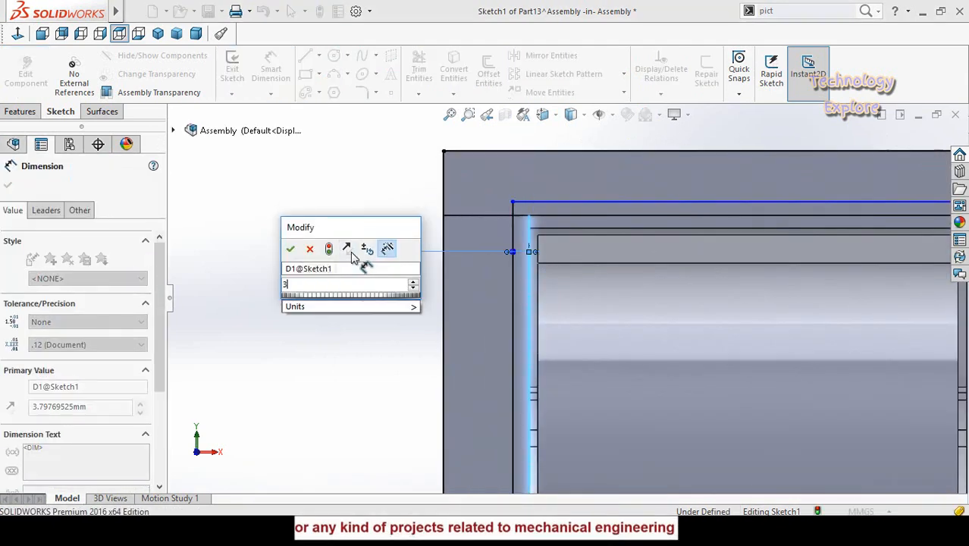
key("Return")
Step: Dimension the inner rectangle's top line 3 mm from the end strip's lower edge
left_click(675, 184)
scroll(679, 184, "down", 2)
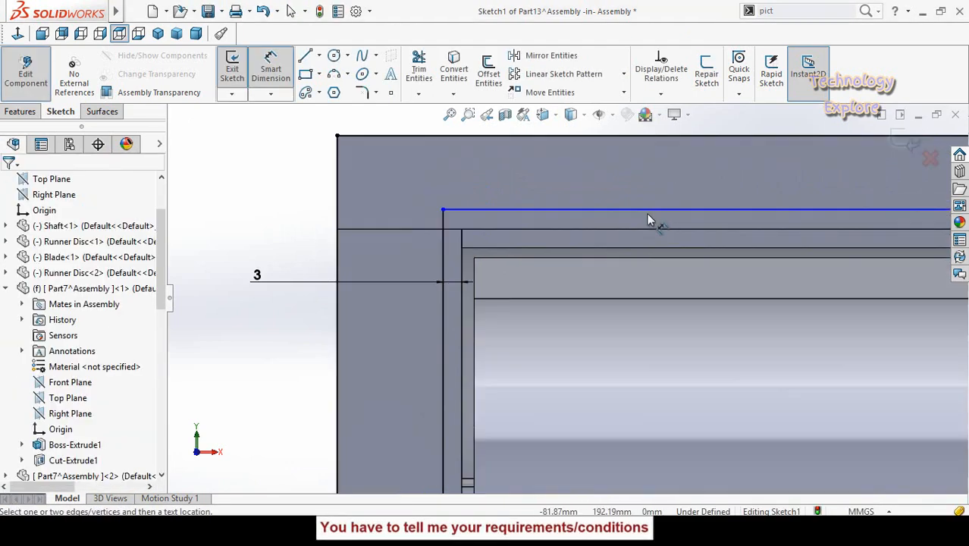
left_click(641, 210)
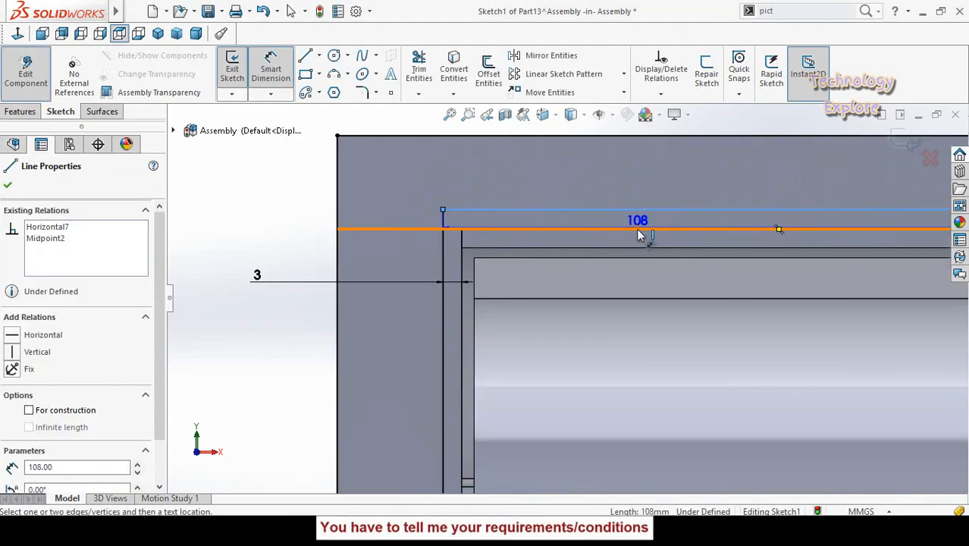
left_click(636, 229)
left_click(283, 193)
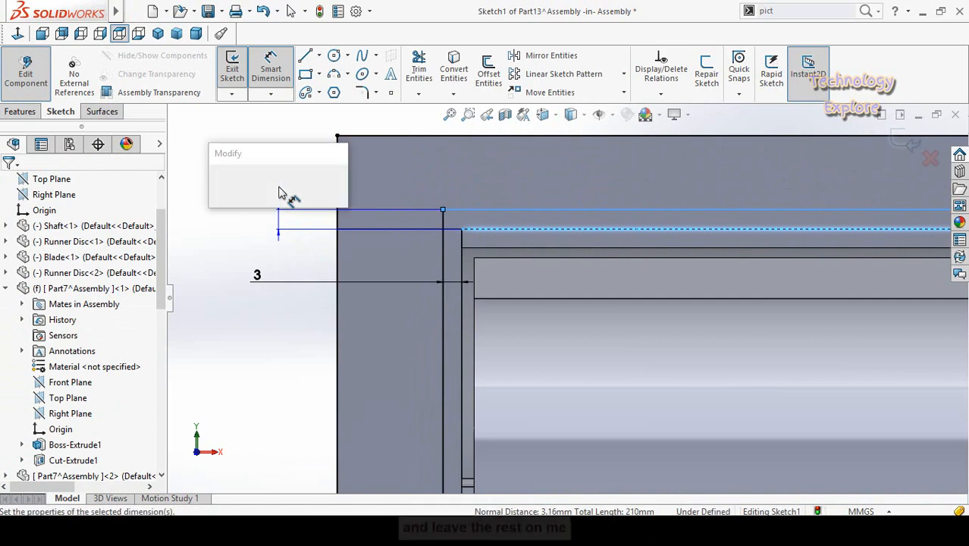
type("3")
key("Return")
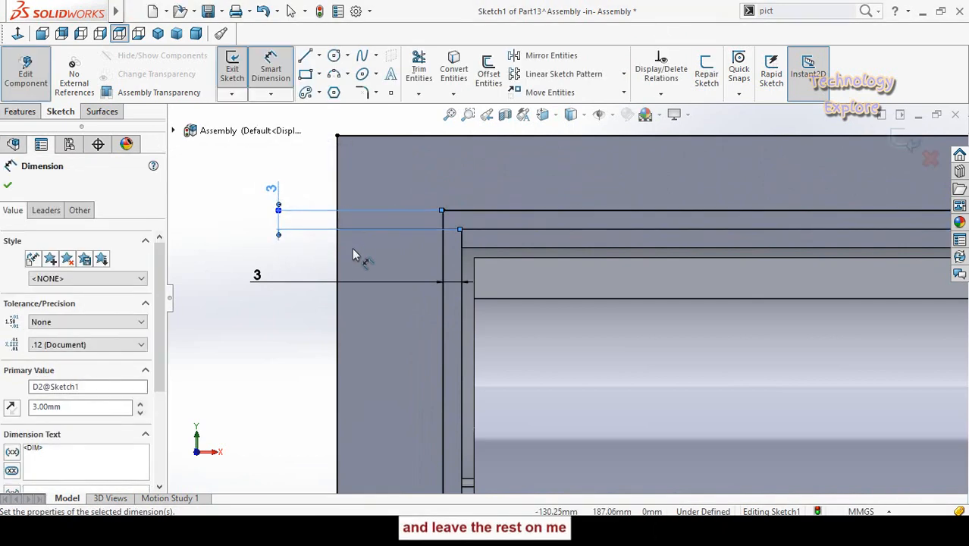
Step: Align the midpoints of the inner and outer rectangles' left lines with a horizontal relation
scroll(354, 251, "up", 5)
scroll(575, 415, "down", 5)
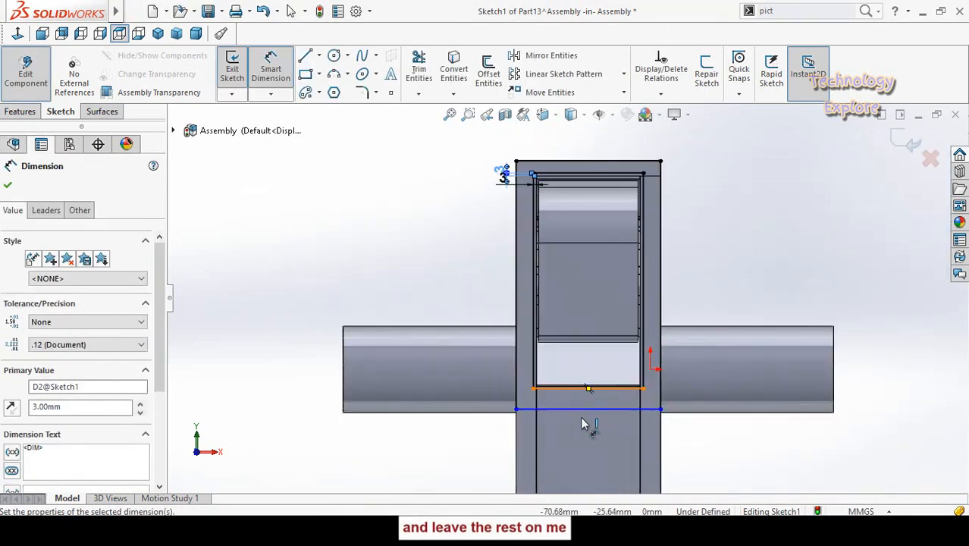
key("Escape")
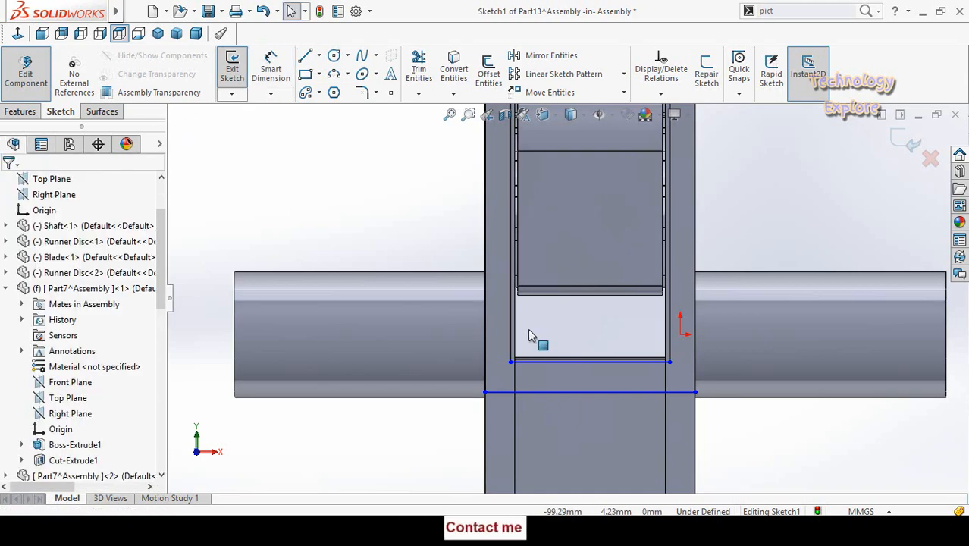
scroll(531, 231, "down", 3)
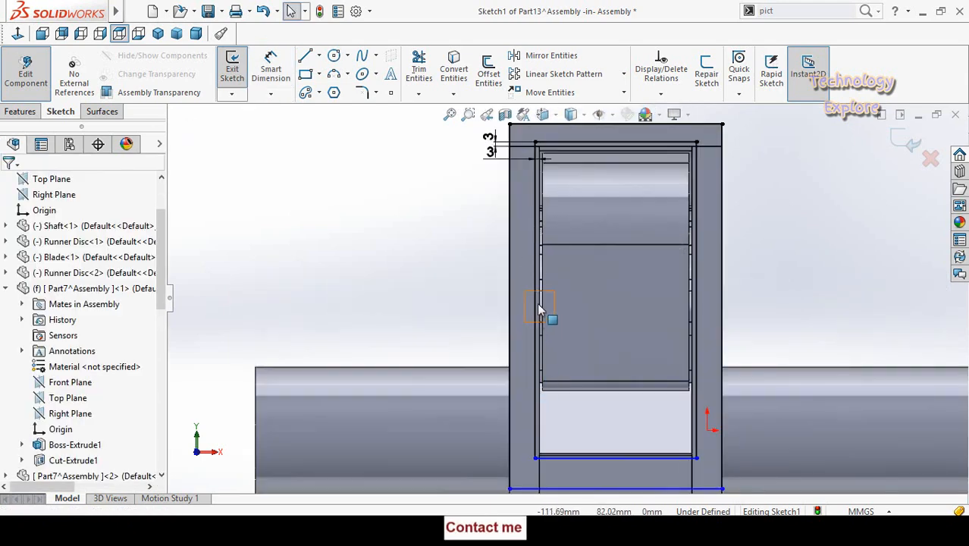
left_click(535, 302)
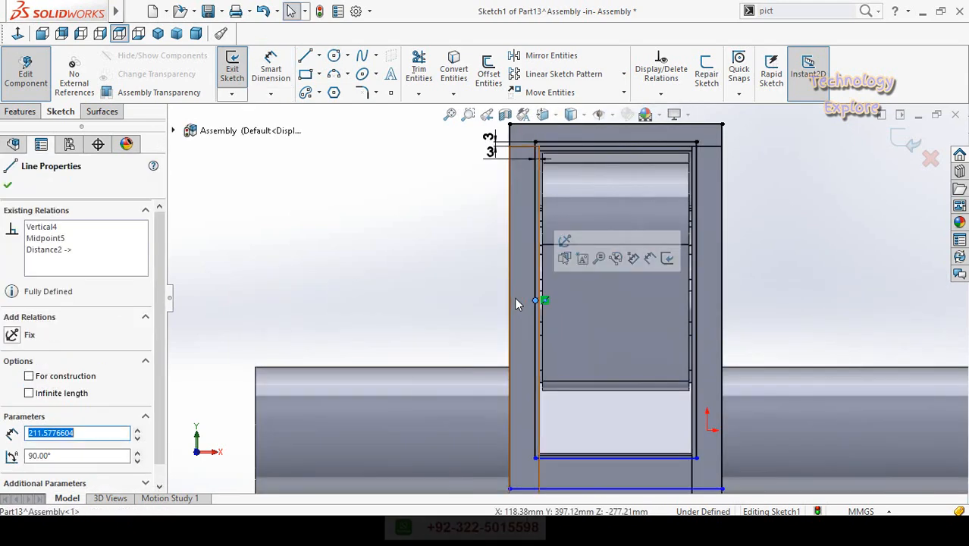
left_click(510, 307, "ctrl")
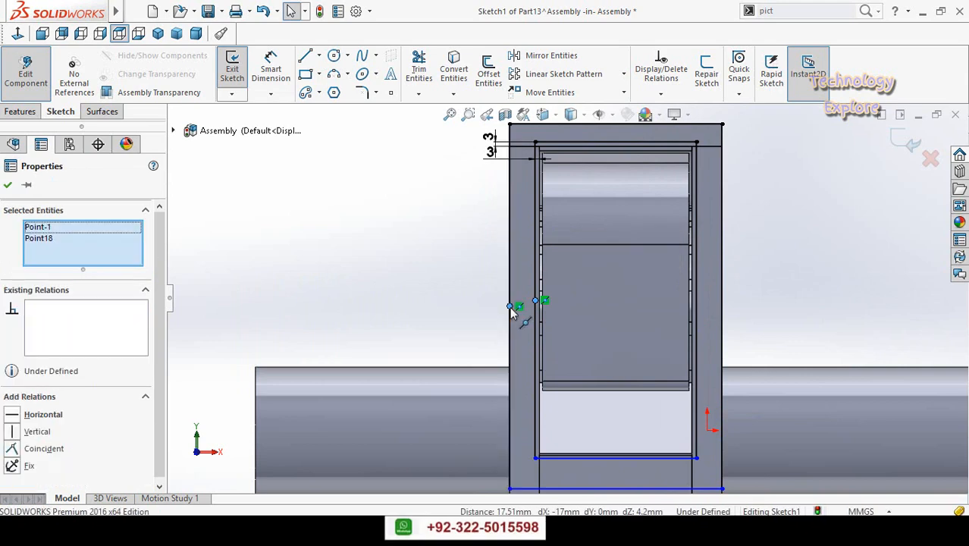
left_click(551, 249)
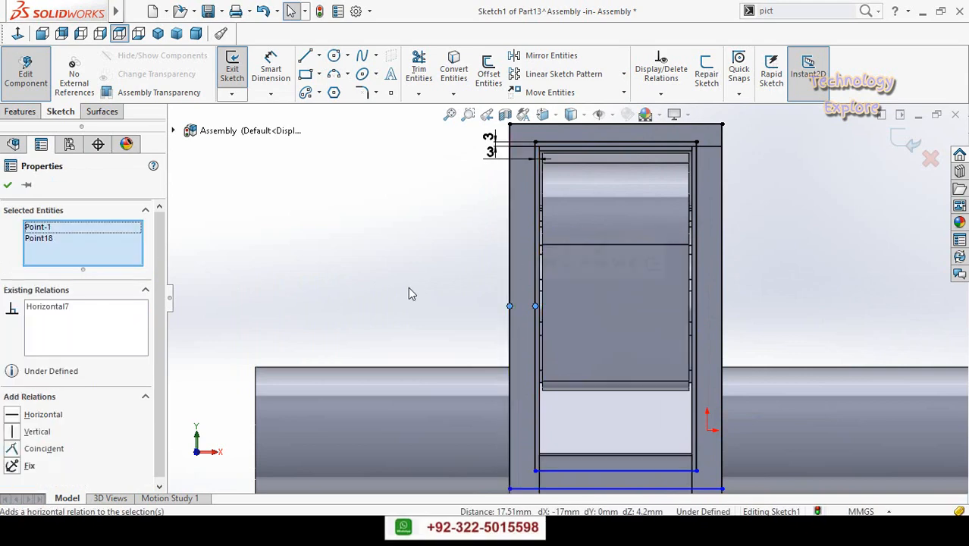
left_click(408, 288)
Step: Dimension the inner rectangle's bottom line 3 mm from the horizontal edge just above it at the opening's lower end
scroll(415, 333, "up", 2)
right_click_drag(416, 275, 418, 220)
scroll(523, 400, "down", 5)
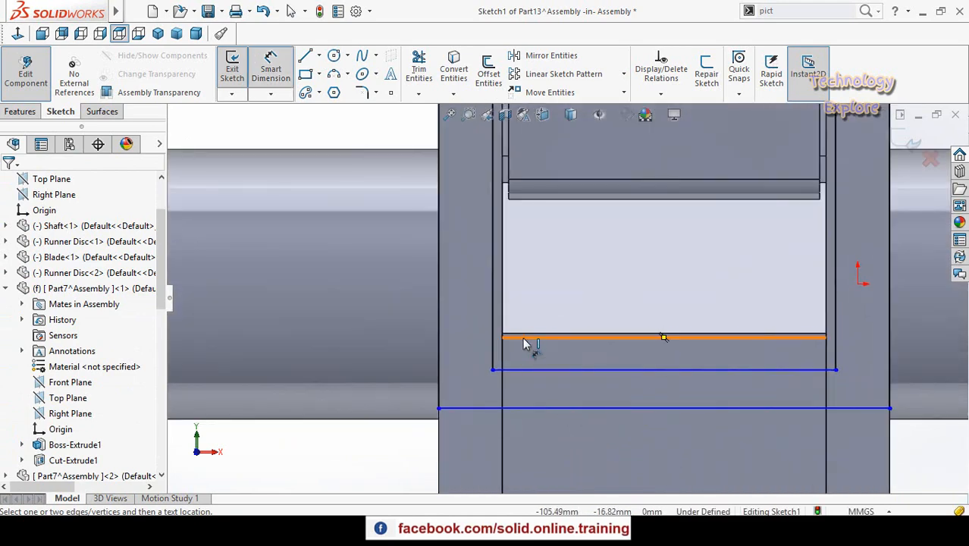
left_click(532, 375)
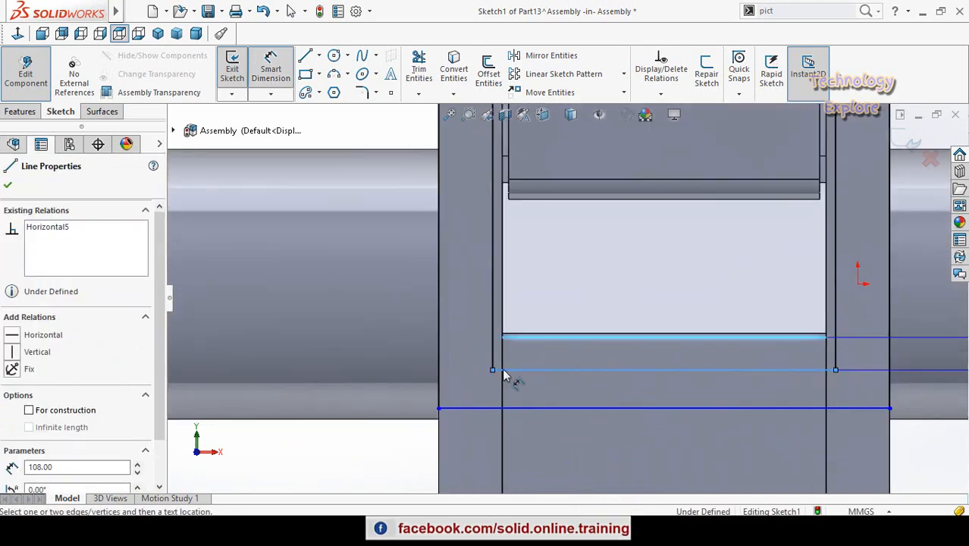
left_click(462, 393)
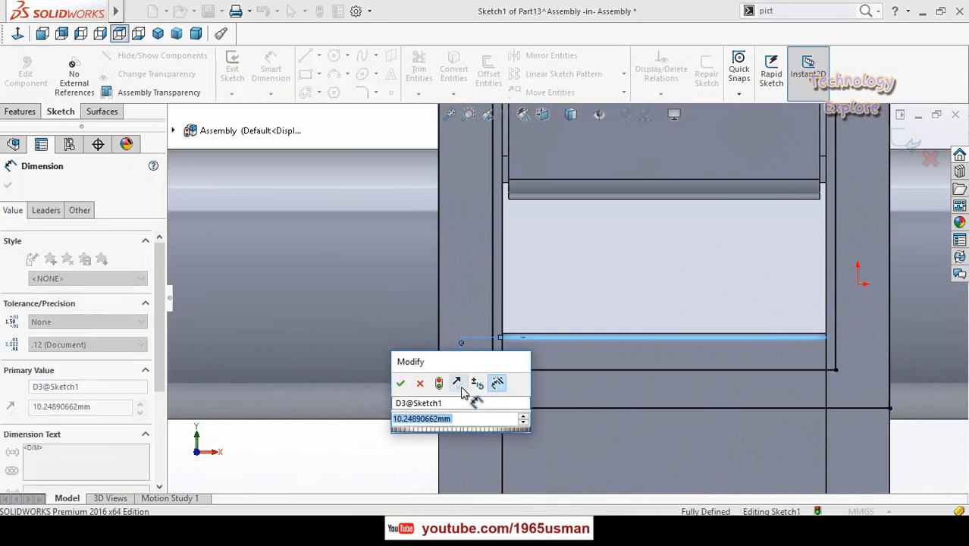
type("3")
key("Return")
scroll(495, 369, "up", 7)
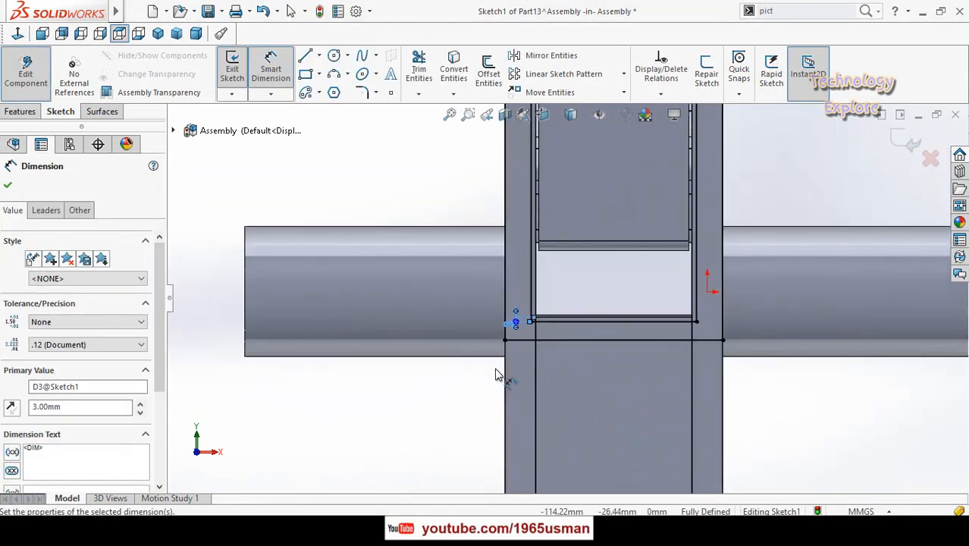
scroll(550, 258, "up", 2)
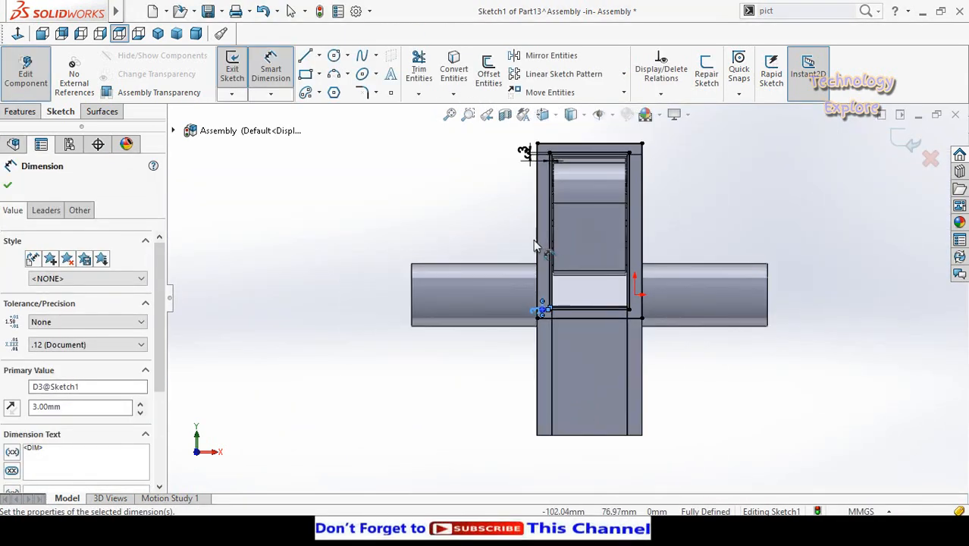
left_click(9, 188)
Step: Extrude the rectangular frame profile 5 mm blind to form the inlet flange
middle_click_drag(384, 228, 790, 226)
scroll(788, 220, "down", 2)
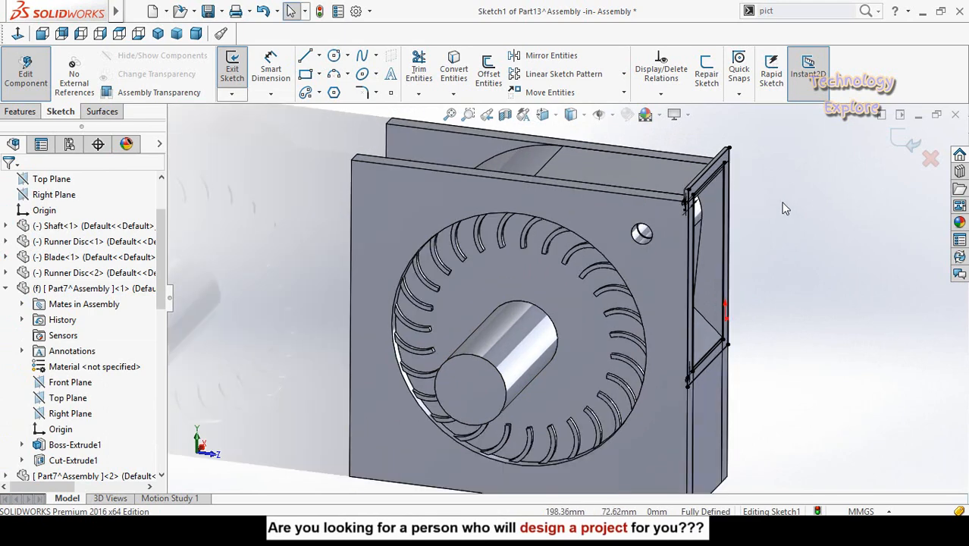
left_click(20, 112)
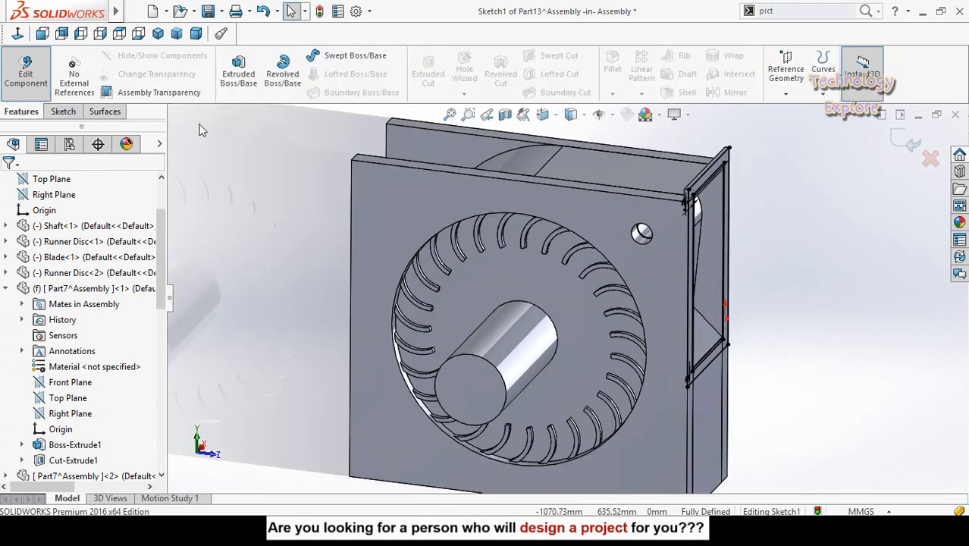
left_click(239, 69)
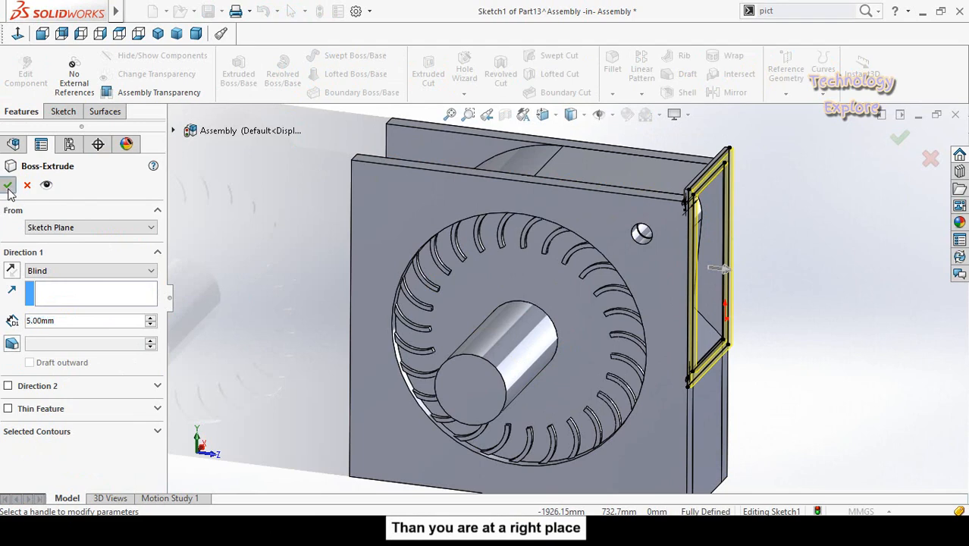
left_click(200, 294)
scroll(239, 278, "up", 2)
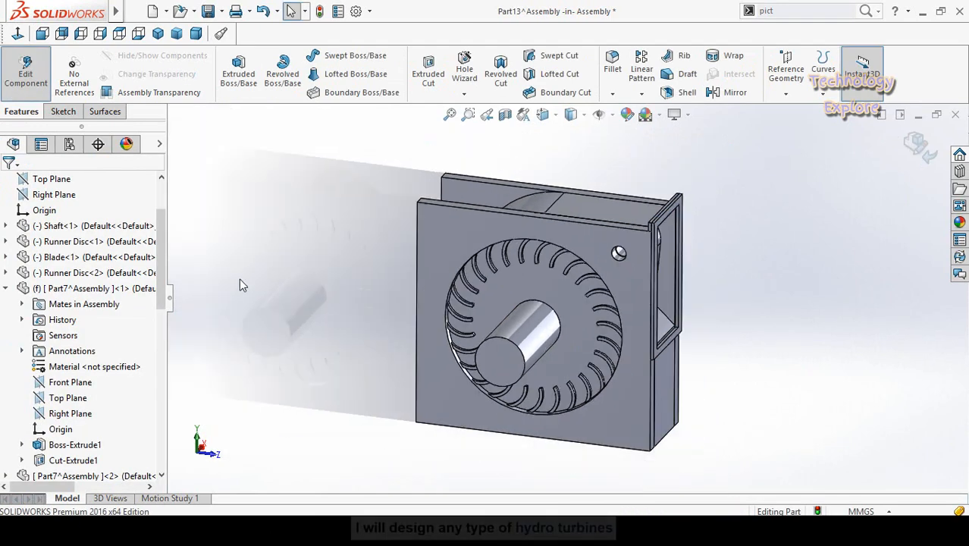
Step: Start a new sketch on the outer face of the inlet flange
middle_click_drag(742, 276, 702, 229)
scroll(705, 229, "down", 2)
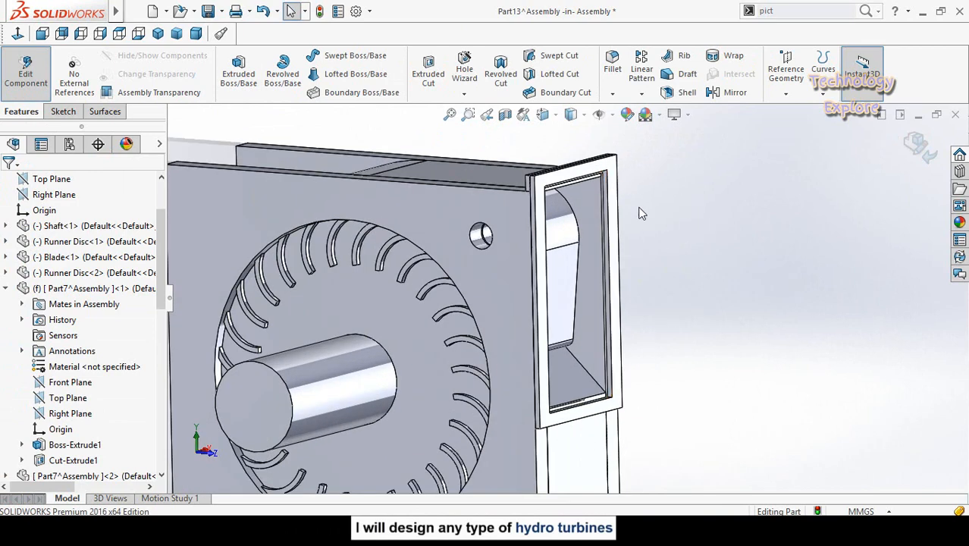
mouse_move(641, 213)
middle_mouse_down()
mouse_move(638, 199)
mouse_move(640, 220)
mouse_move(647, 218)
middle_mouse_up()
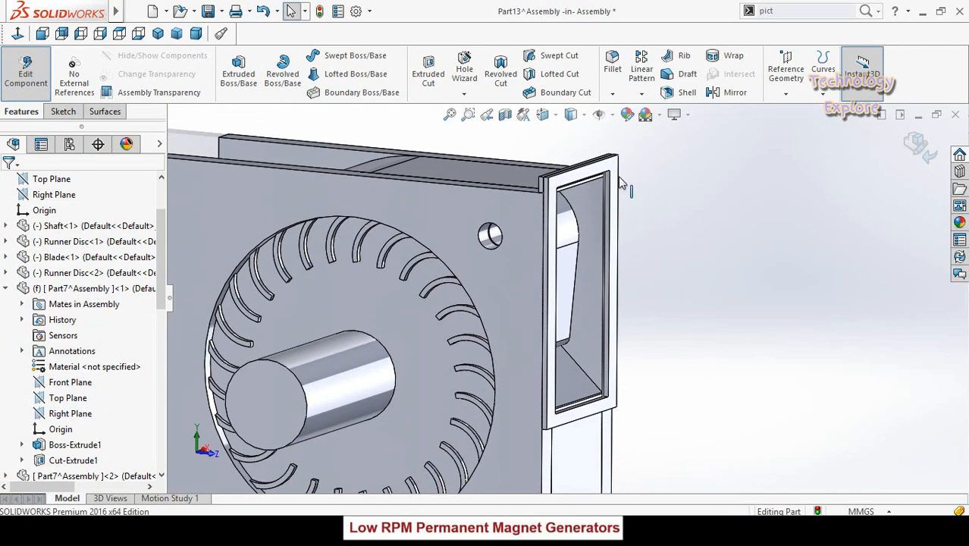
left_click(620, 186)
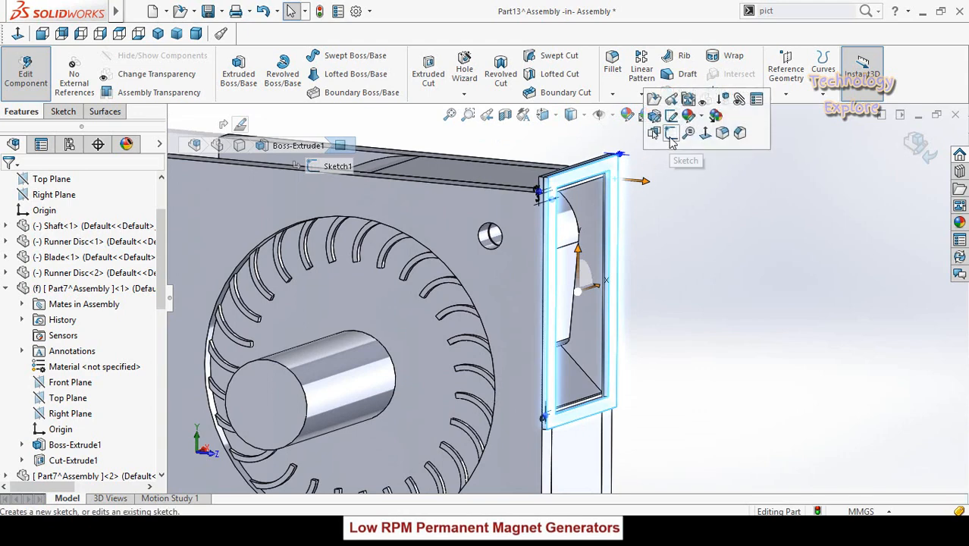
left_click(671, 134)
scroll(618, 193, "down", 4)
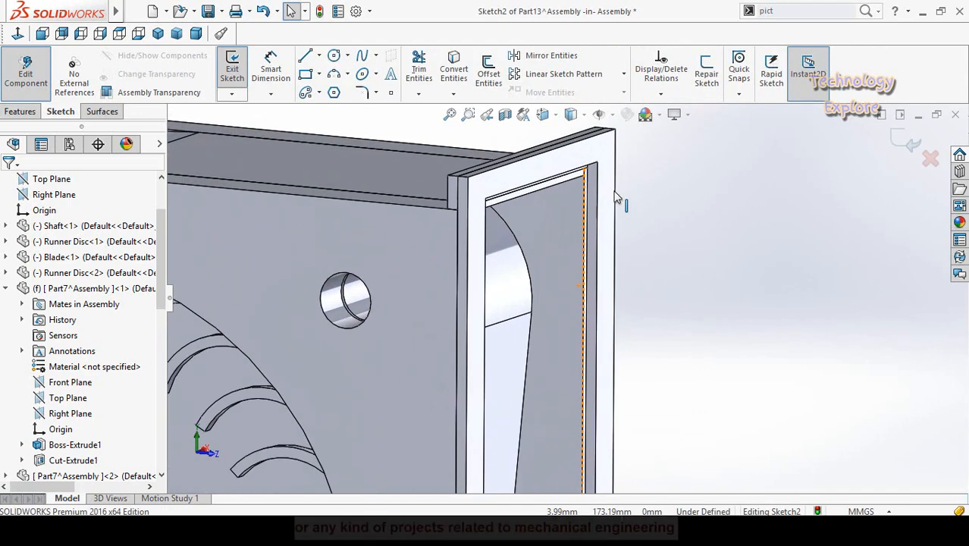
Step: Convert the four inner edges of the flange opening into sketch lines and close the sketch
scroll(573, 250, "up", 4)
scroll(580, 257, "down", 4)
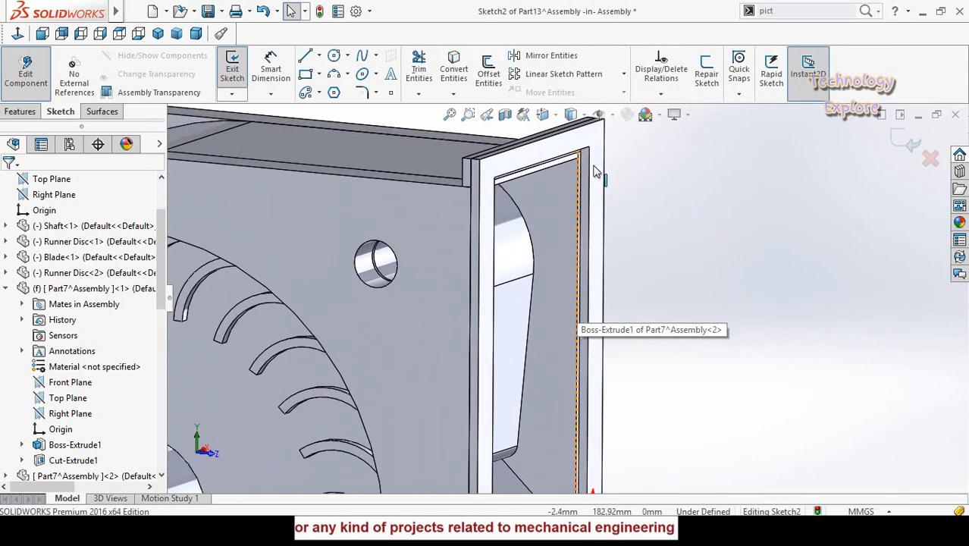
left_click(593, 181)
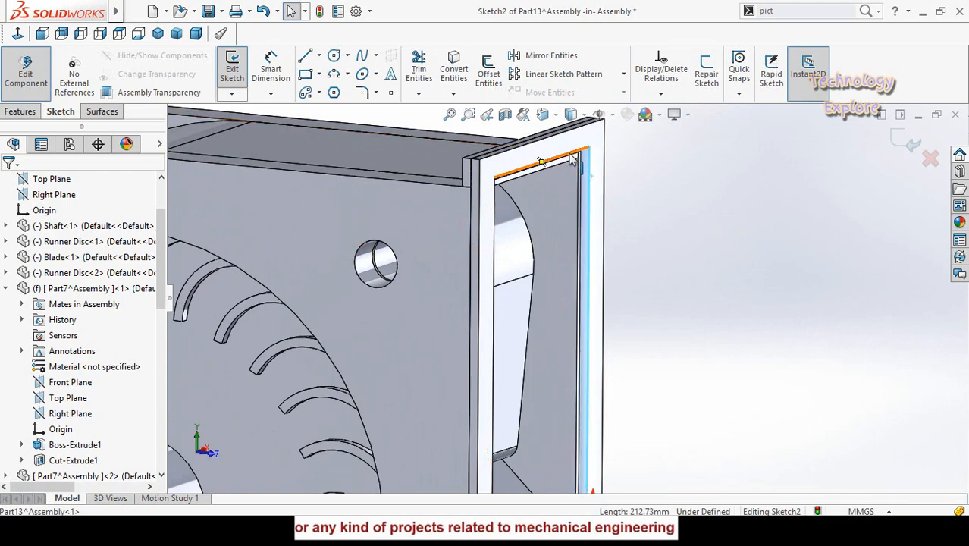
left_click(494, 227)
scroll(584, 371, "up", 5)
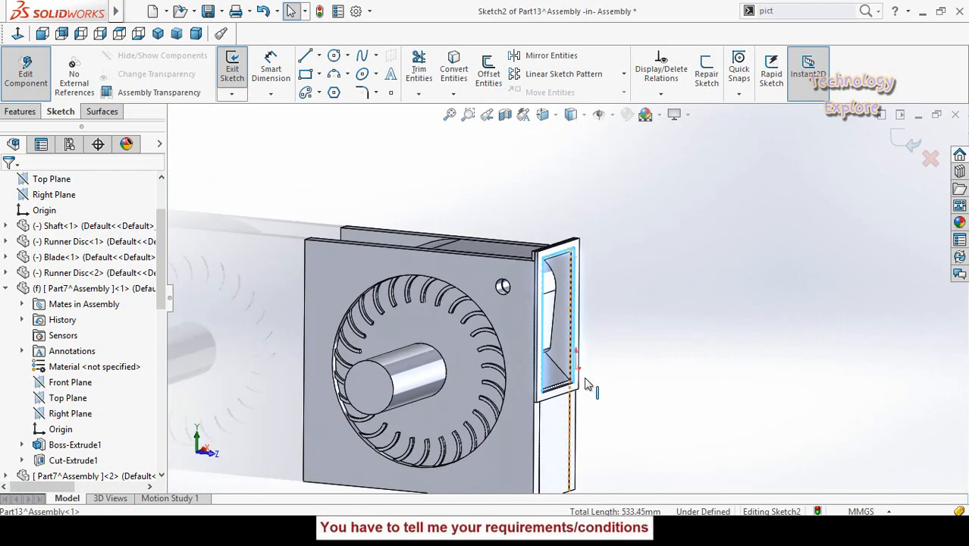
scroll(606, 341, "down", 8)
left_click(620, 323)
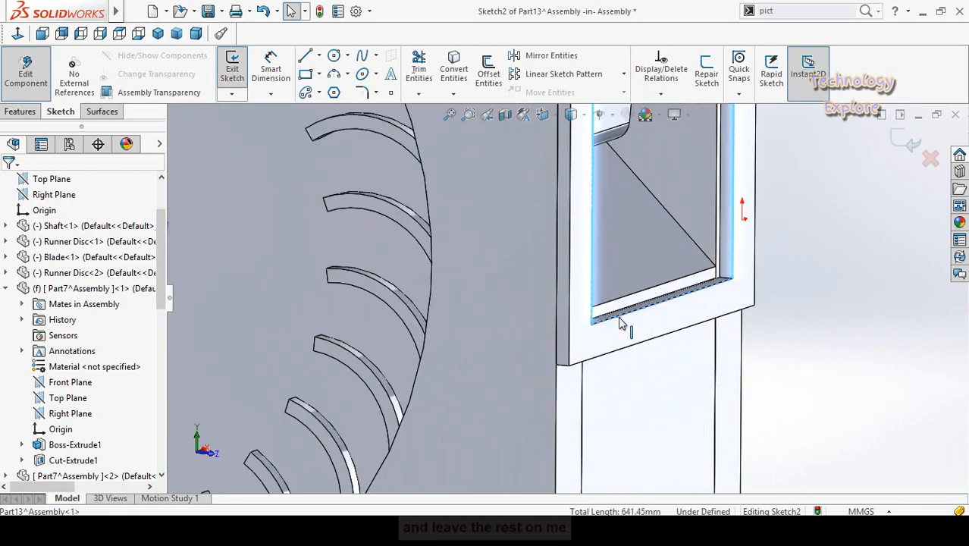
middle_click_drag(620, 324, 506, 119)
left_click(453, 64)
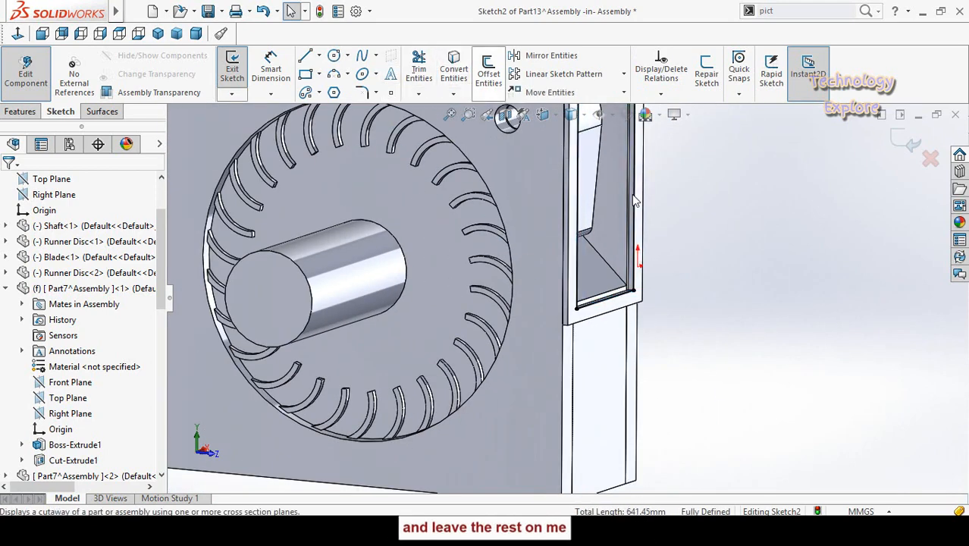
mouse_move(731, 266)
middle_mouse_down()
mouse_move(730, 277)
mouse_move(630, 214)
mouse_move(654, 203)
middle_mouse_up()
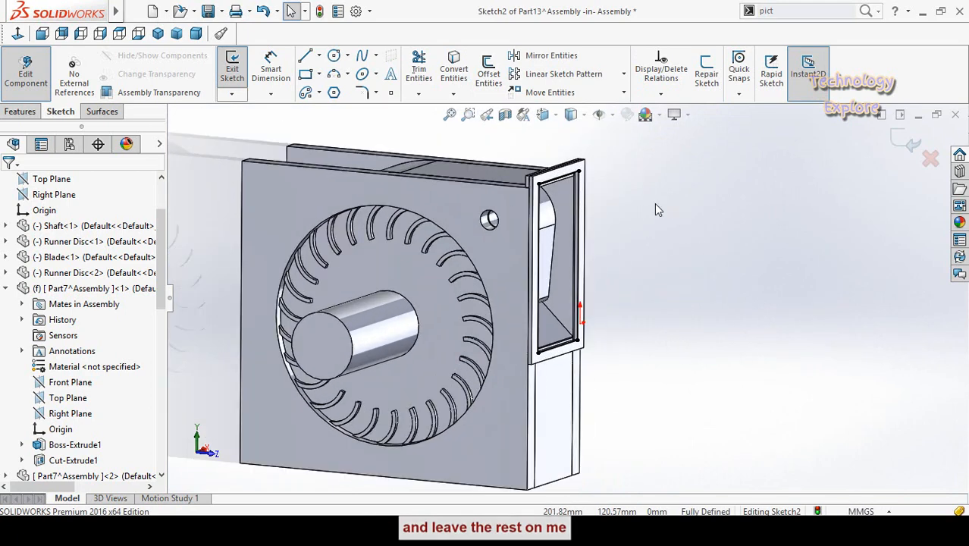
left_click(896, 148)
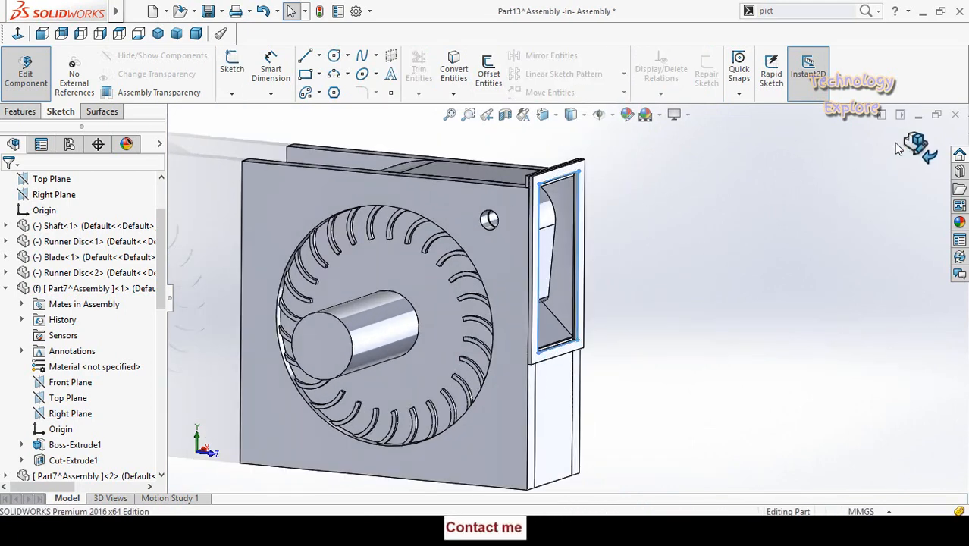
Step: Create a reference plane offset outward from the inlet flange's outer face and turn on the display of planes
middle_click_drag(659, 243, 633, 243)
scroll(639, 240, "down", 3)
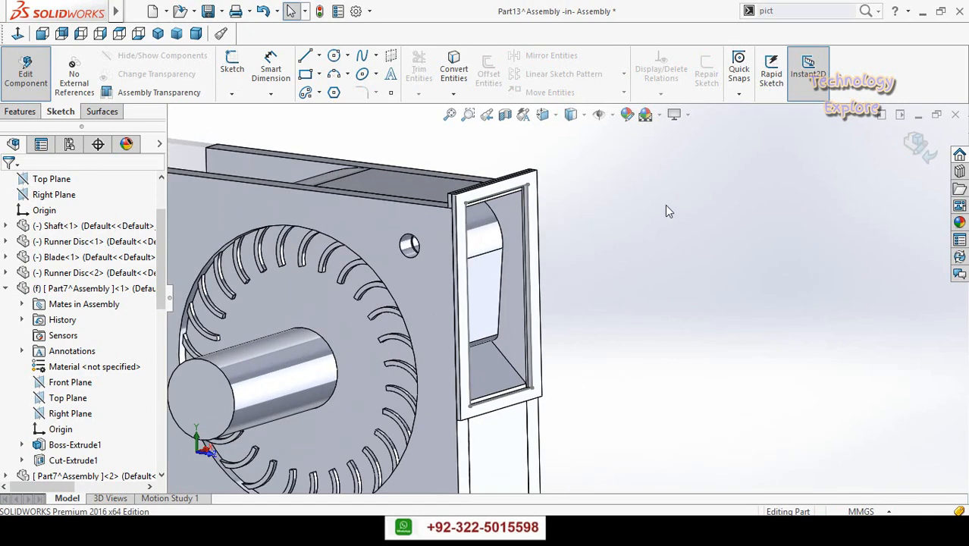
scroll(426, 78, "up", 1)
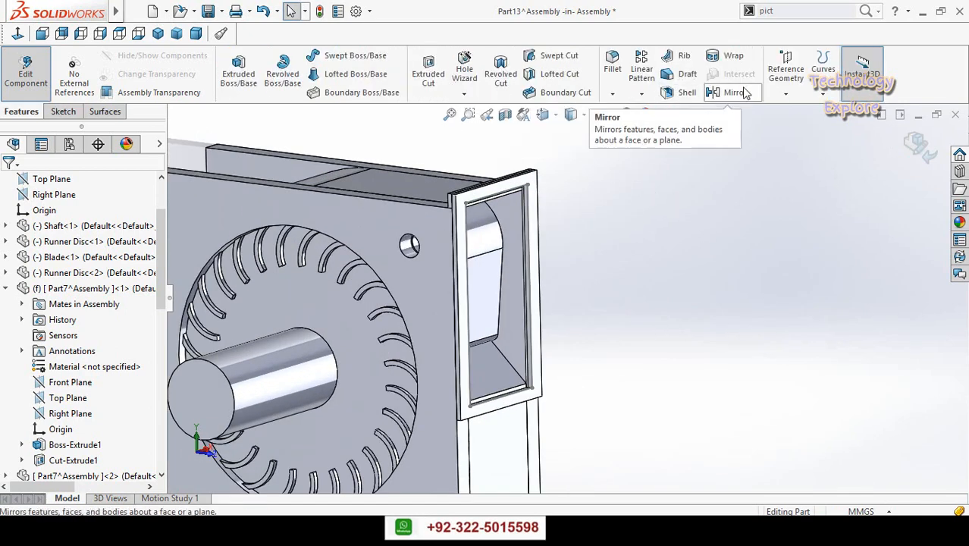
left_click(778, 76)
left_click(796, 118)
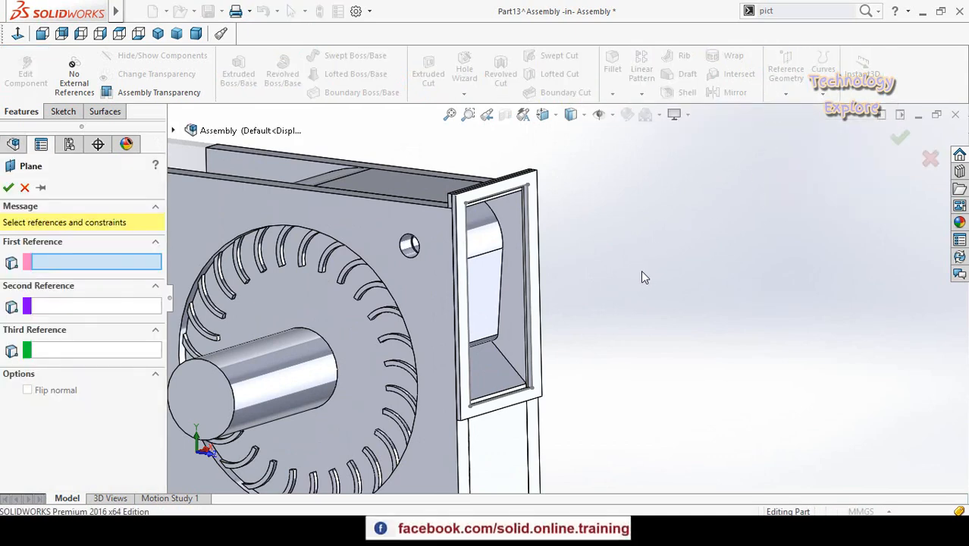
scroll(629, 319, "up", 3)
scroll(550, 344, "down", 4)
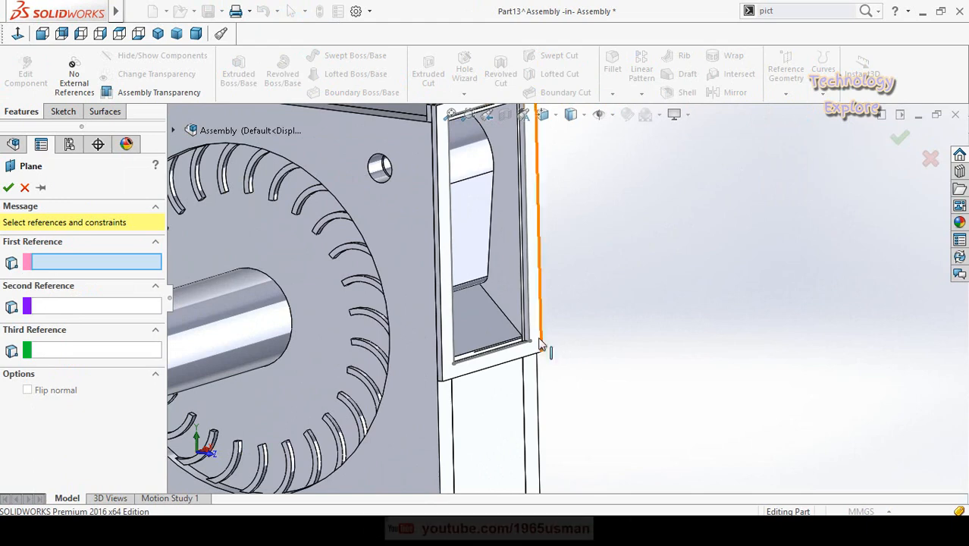
left_click(547, 347)
scroll(693, 373, "up", 5)
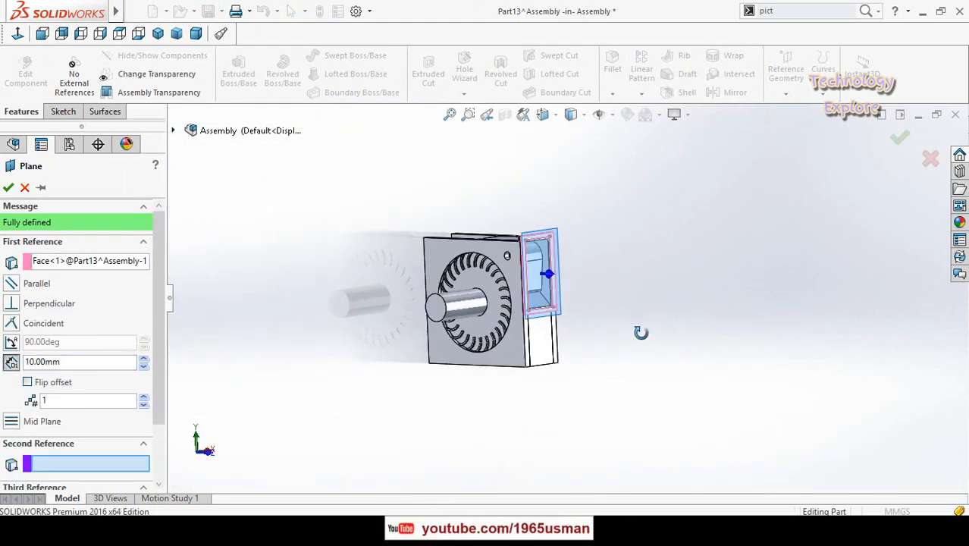
double_click(106, 361)
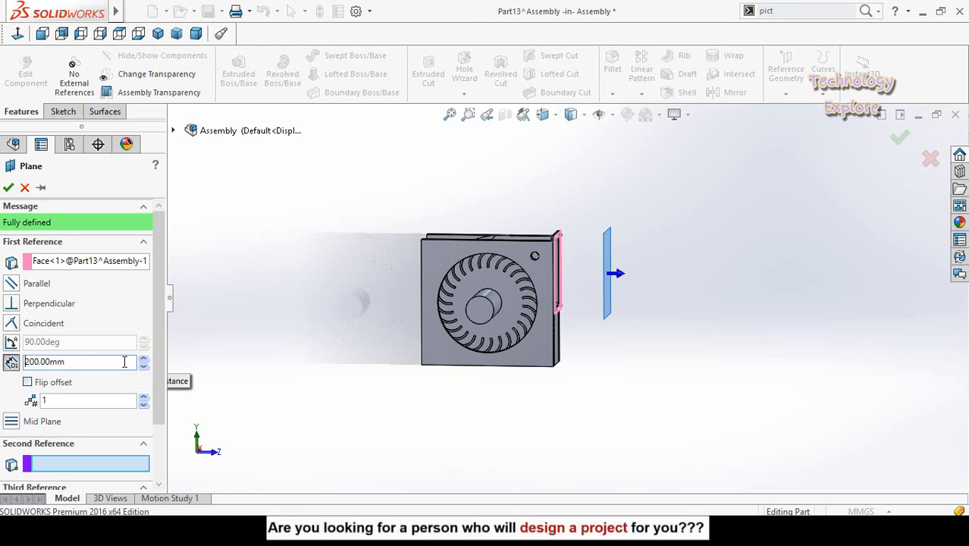
left_click(8, 186)
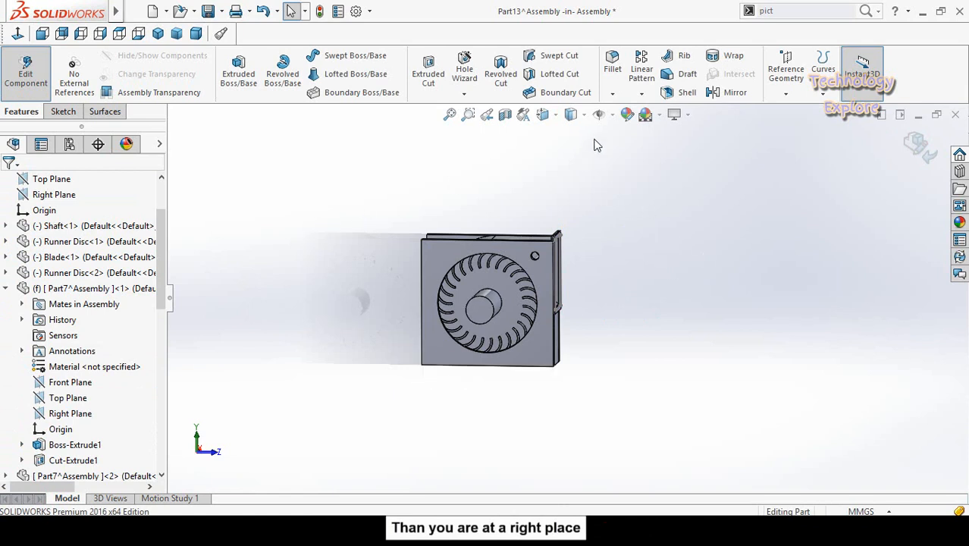
left_click(603, 118)
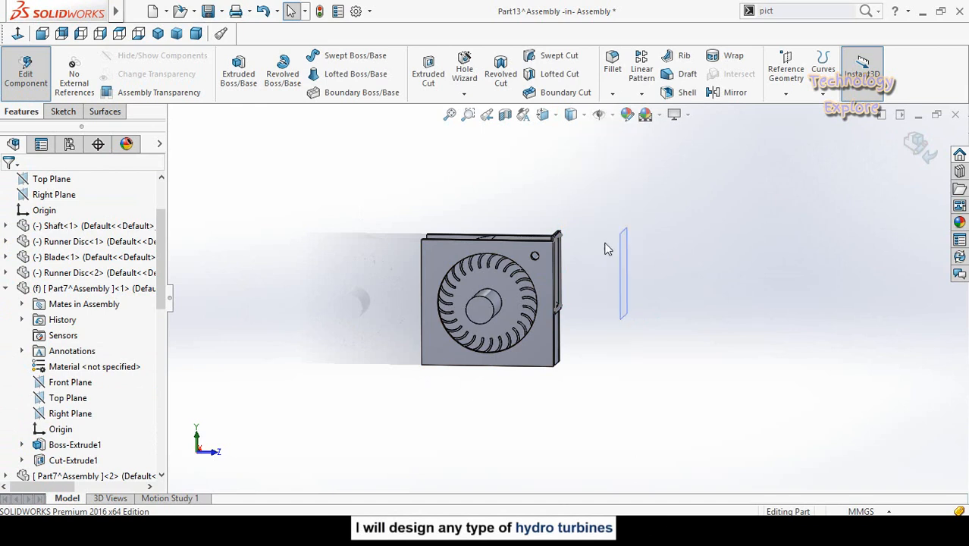
left_click(626, 282)
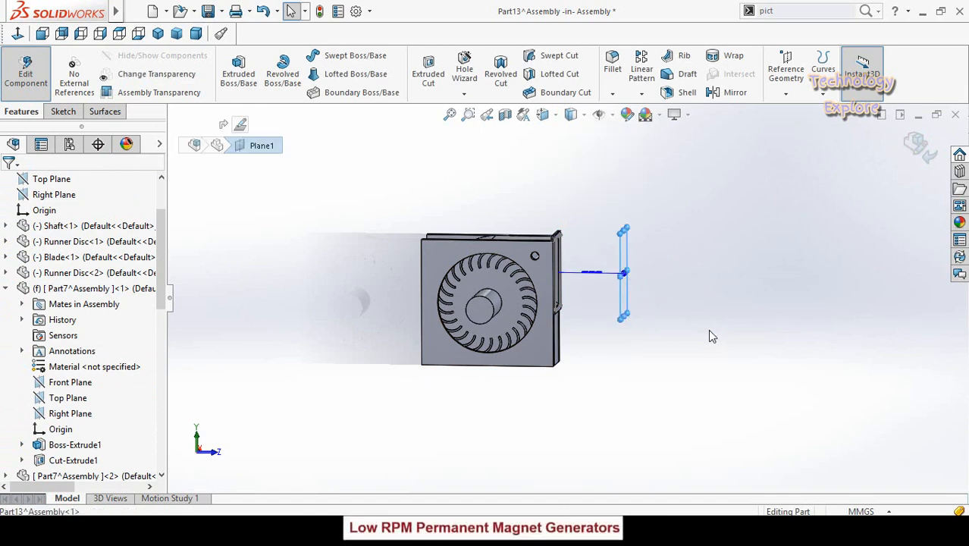
middle_click_drag(592, 345, 619, 293)
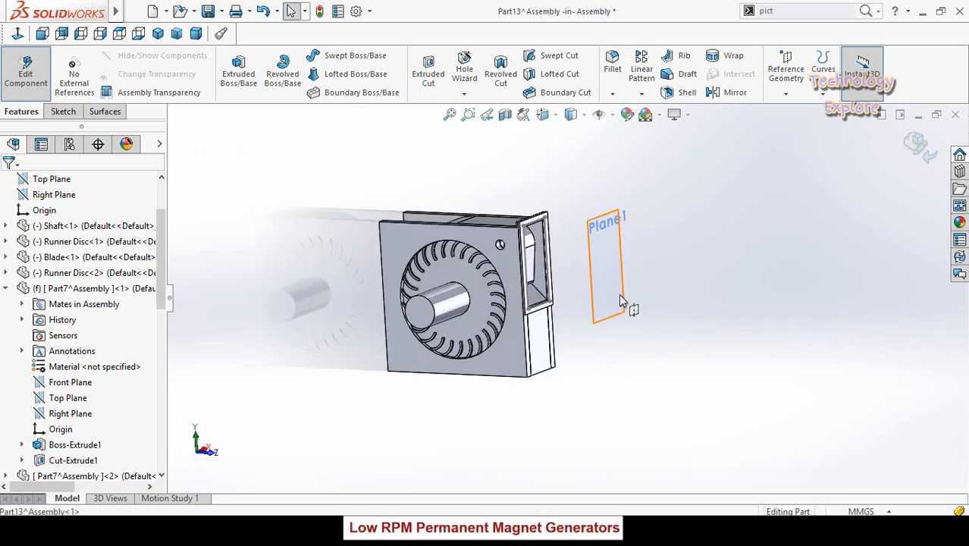
left_click(618, 294)
key("Escape")
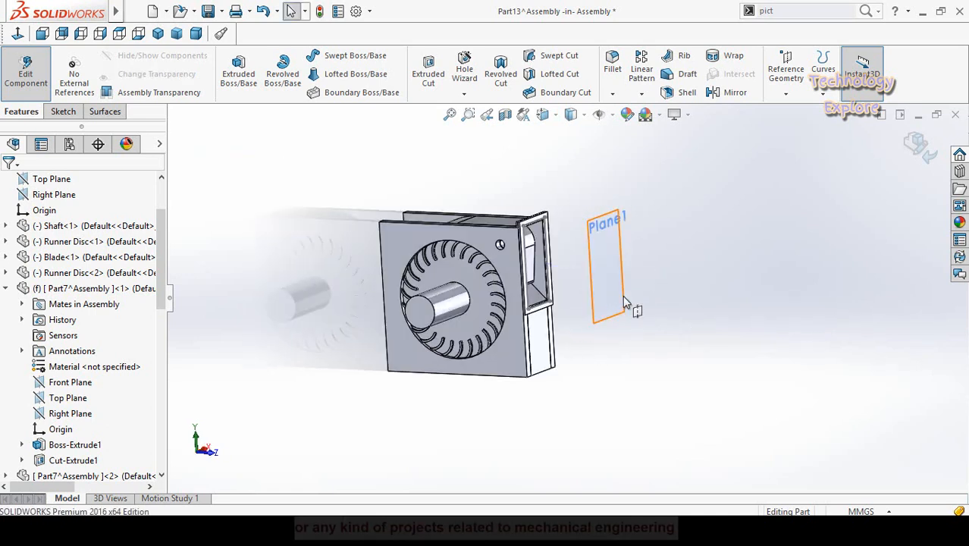
left_click(623, 301)
left_click(650, 364)
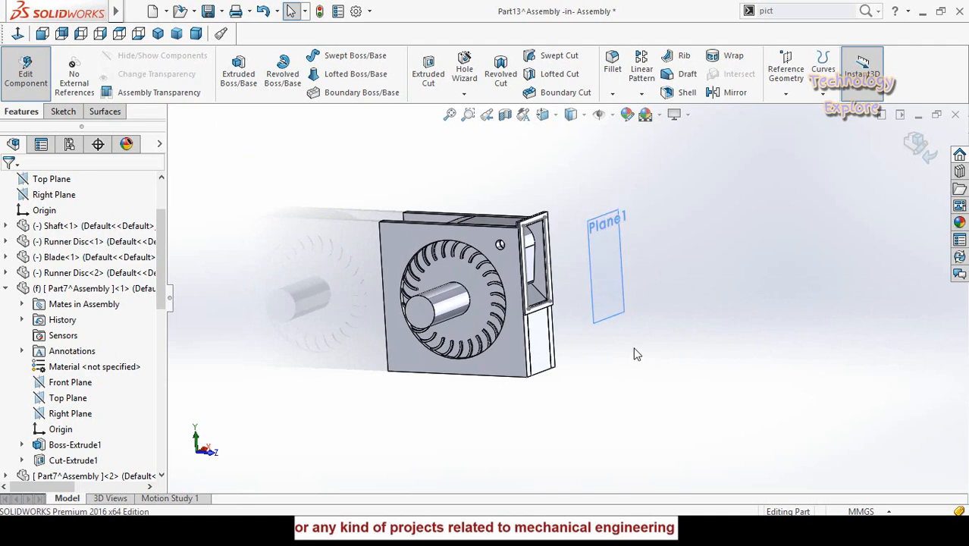
middle_click_drag(640, 351, 631, 373)
scroll(606, 250, "down", 3)
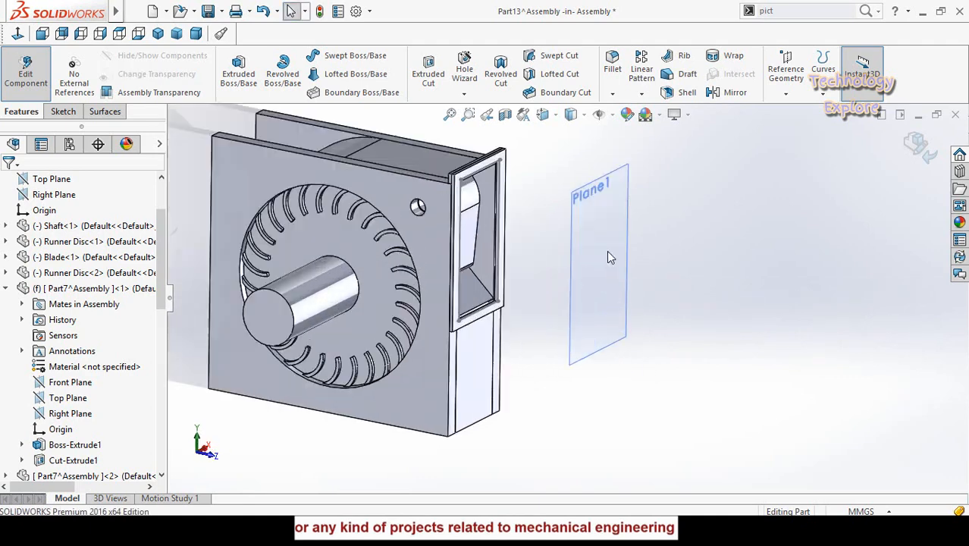
left_click(595, 191)
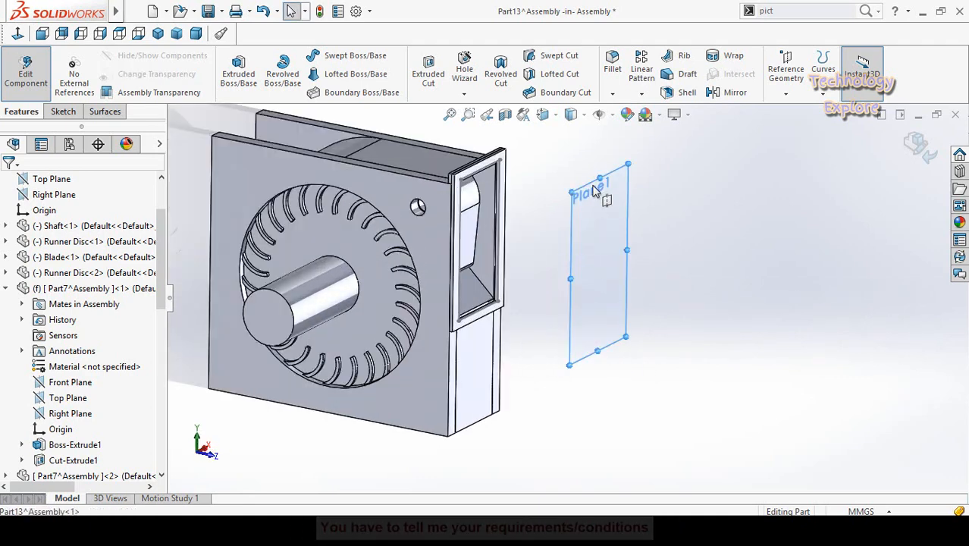
left_click(686, 271)
scroll(684, 267, "up", 2)
scroll(608, 269, "down", 2)
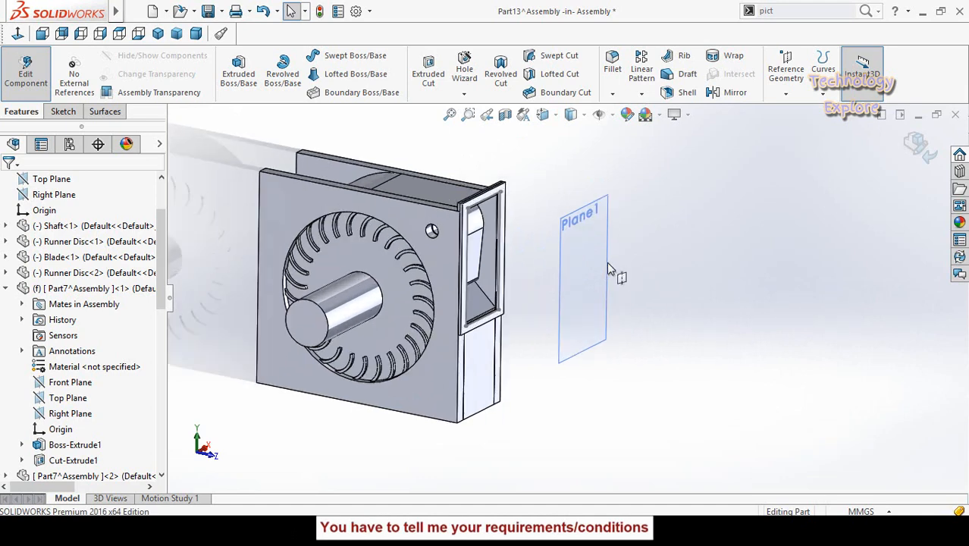
Step: Start a new sketch on the offset plane in front of the inlet flange and view it face-on
scroll(606, 269, "down", 1)
left_click(607, 269)
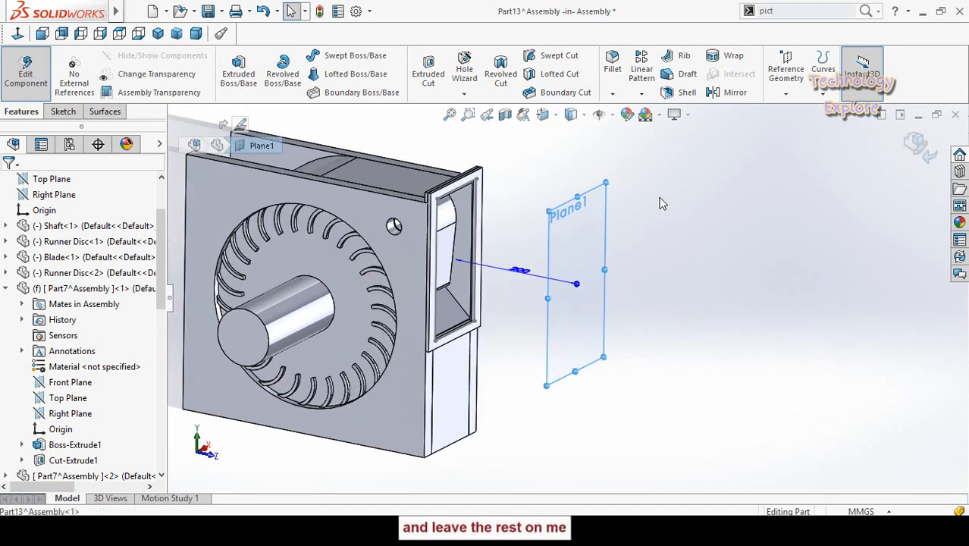
left_click(63, 112)
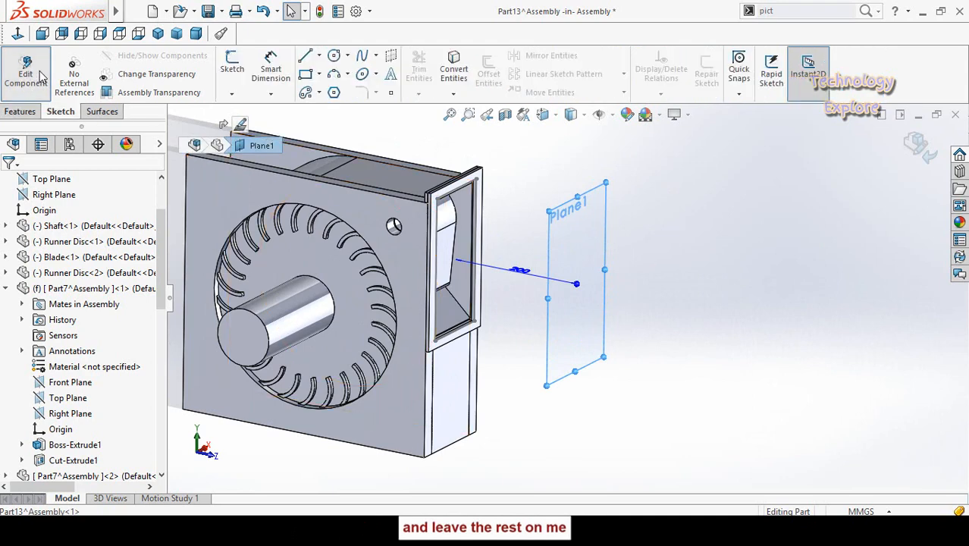
left_click(231, 70)
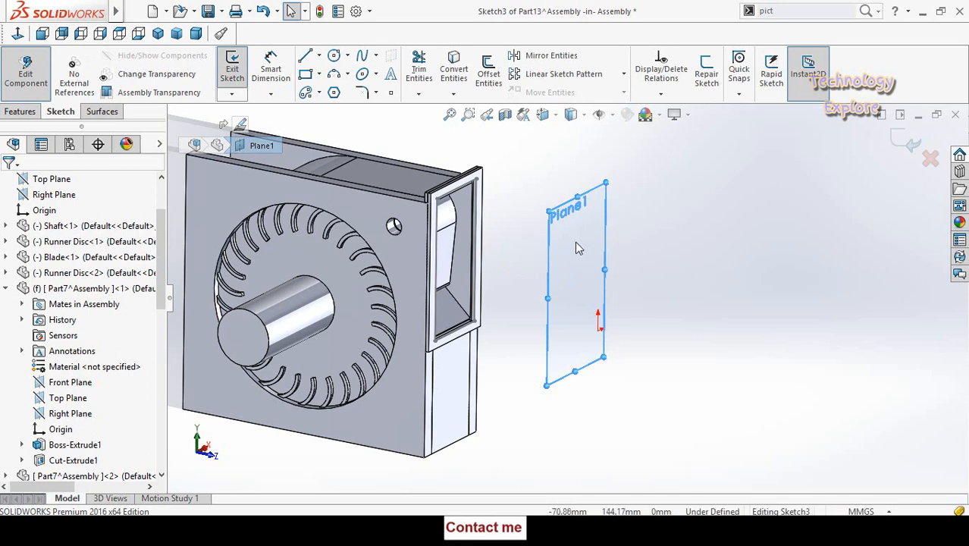
left_click(18, 33)
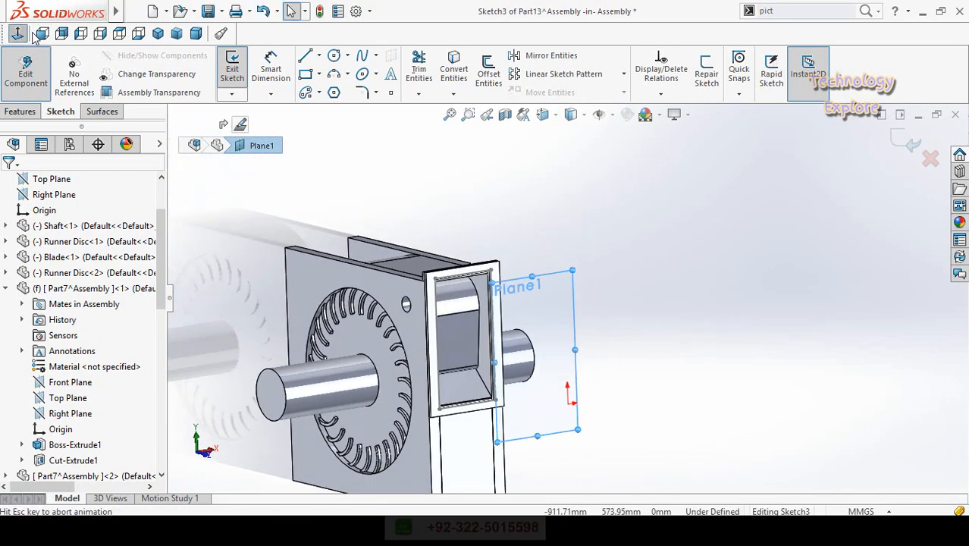
scroll(570, 203, "down", 4)
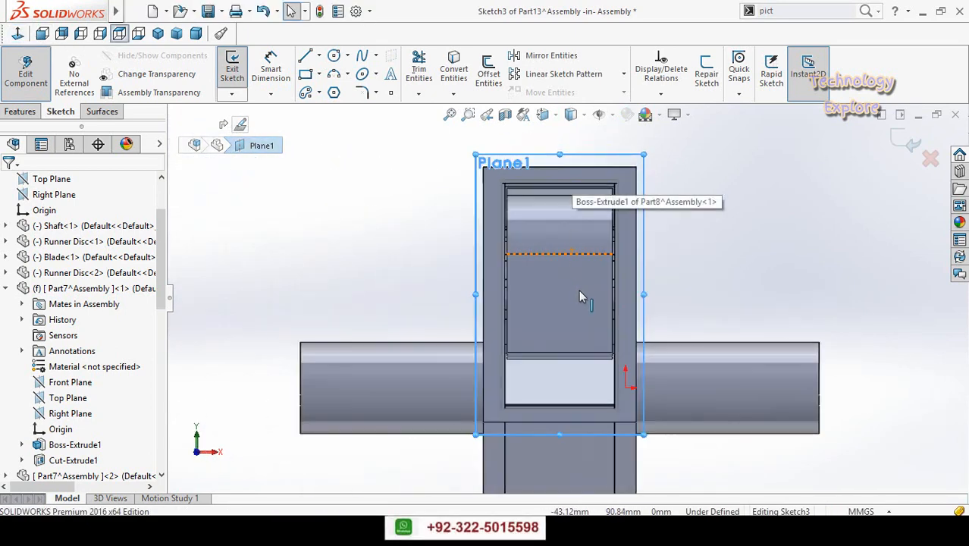
Step: Sketch a horizontal construction line about 100 mm long across the flange opening, between the midpoints of its two vertical sides
left_click(263, 219)
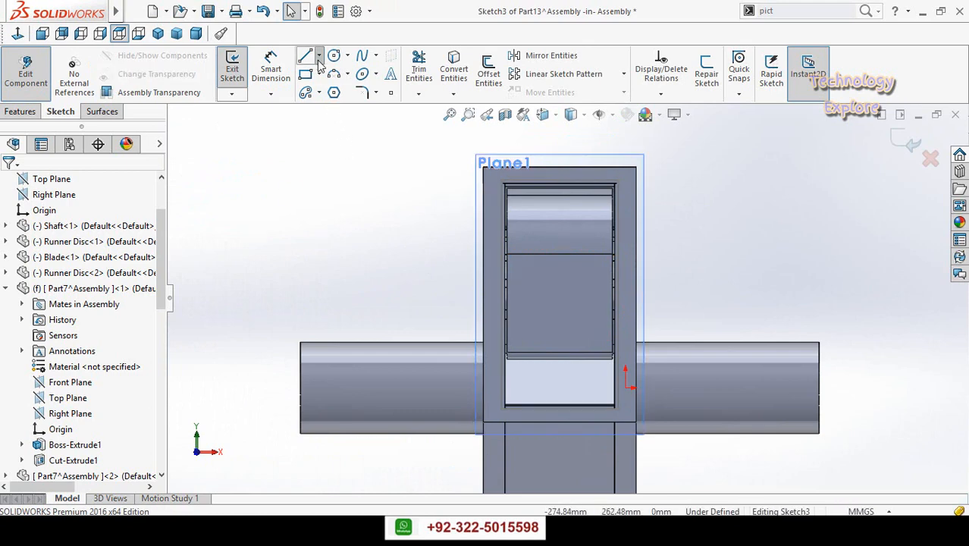
left_click(319, 55)
left_click(335, 73)
scroll(497, 291, "down", 2)
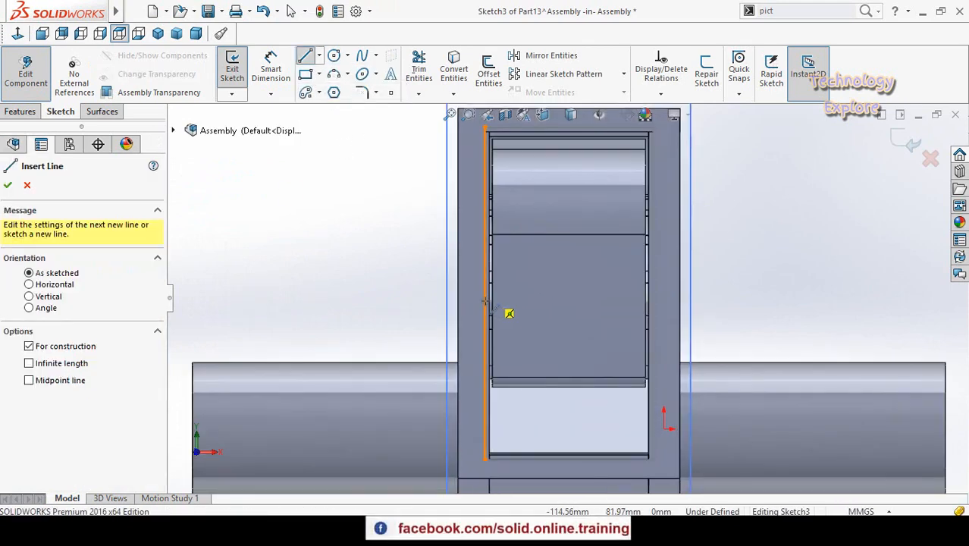
left_click(483, 293)
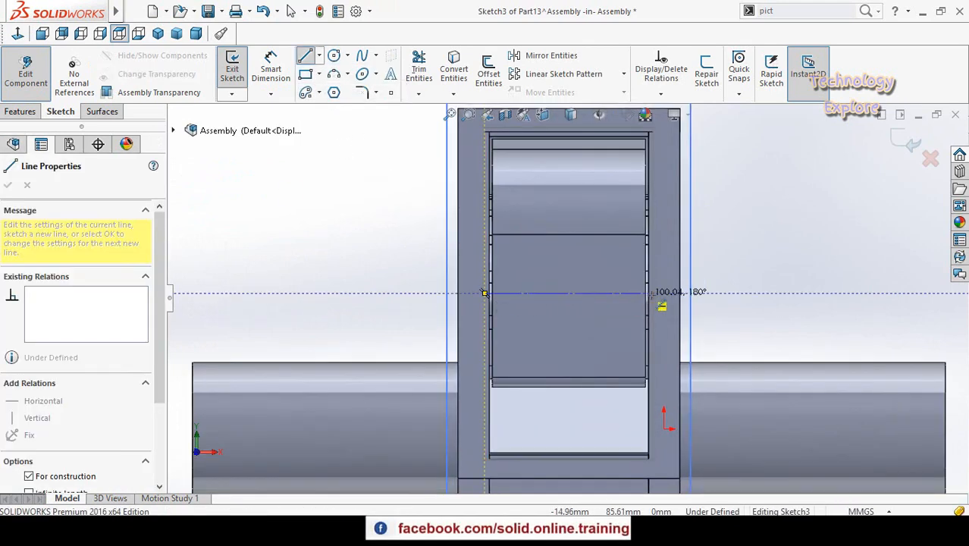
left_click(652, 293)
key("Escape")
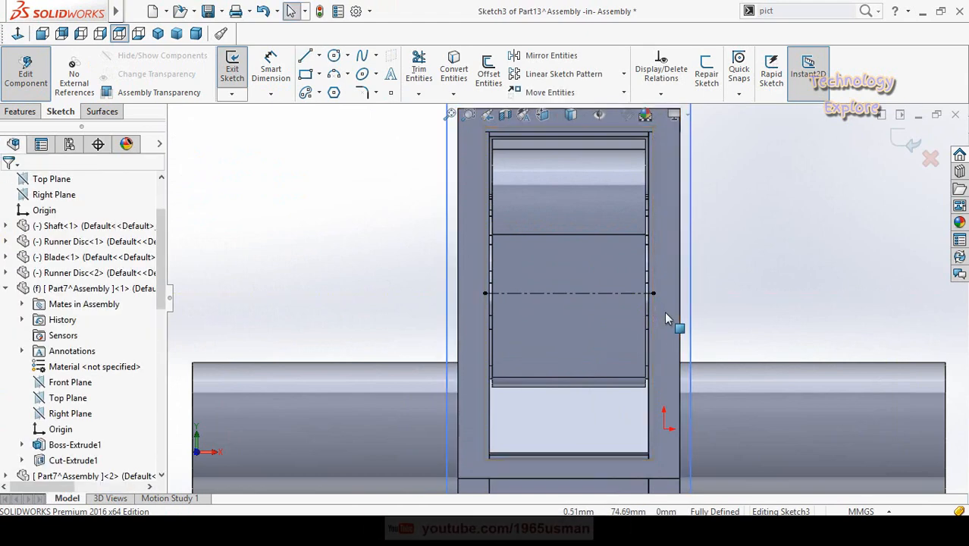
Step: Draw a circle of about 43.6 mm radius centred on the midpoint of the construction line
key("c")
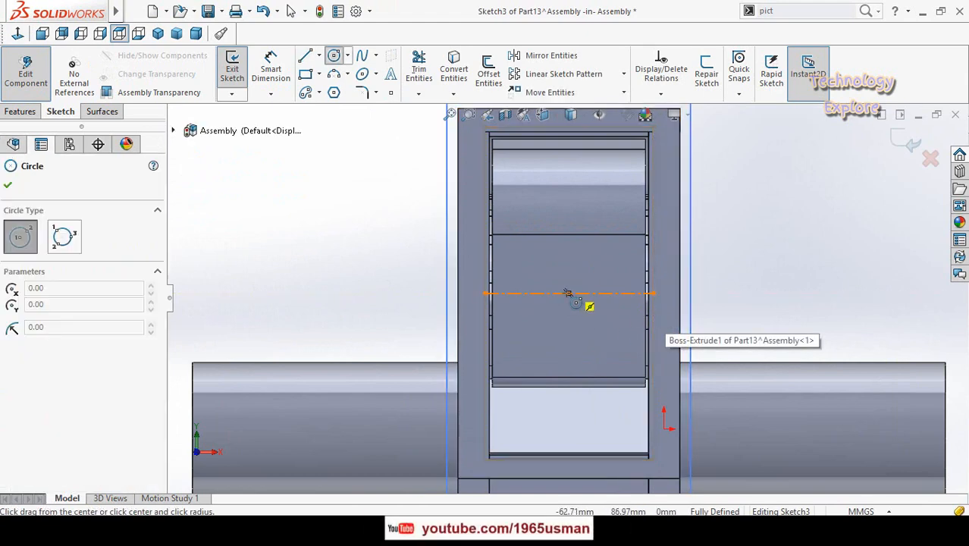
left_click(568, 293)
key("z")
key("z")
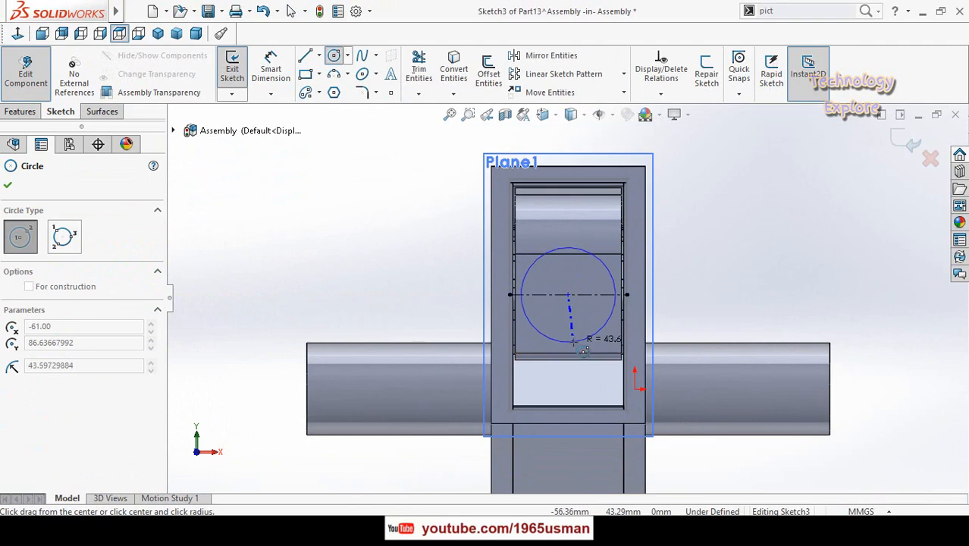
left_click(582, 345)
key("Escape")
Step: Dimension the circle's diameter as 12 in
key("d")
left_click(567, 341)
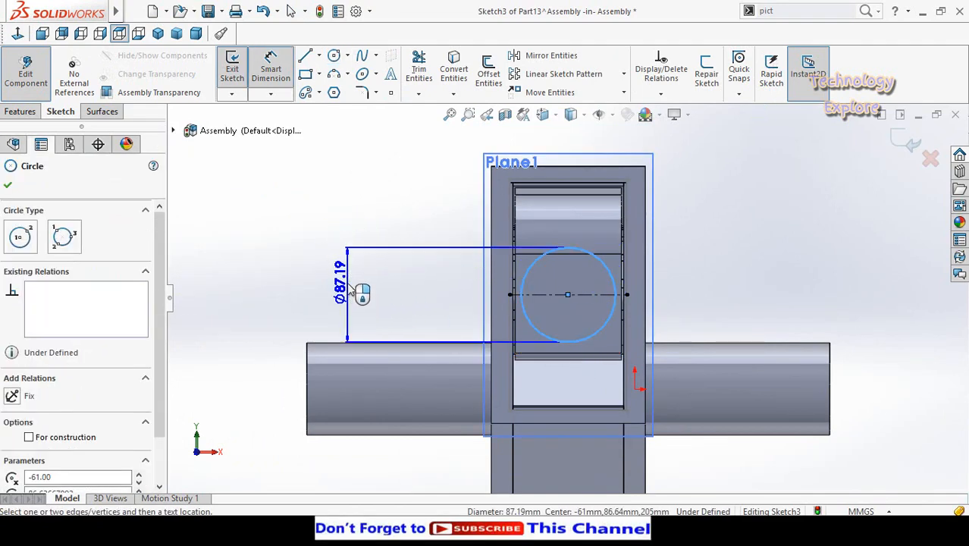
left_click(325, 214)
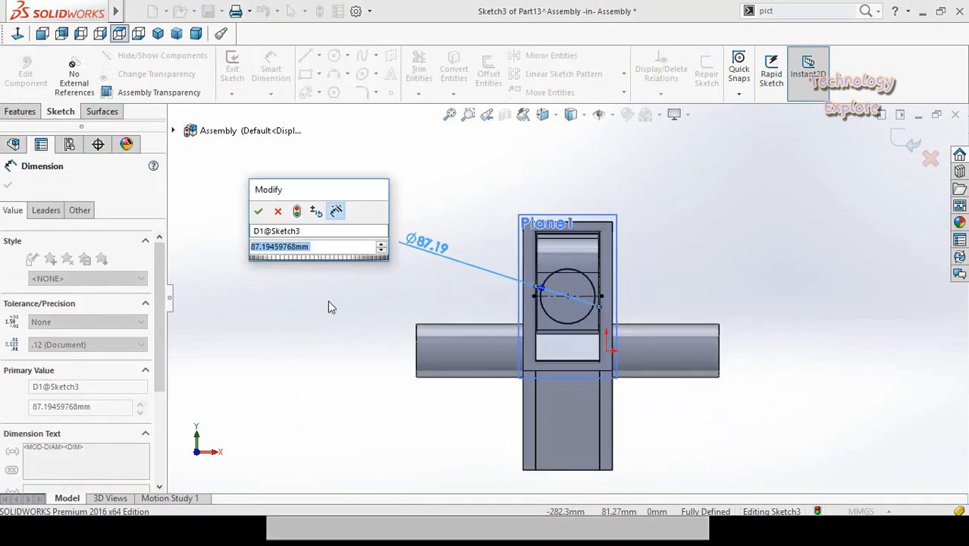
middle_click_drag(324, 313, 385, 334)
left_click(325, 247)
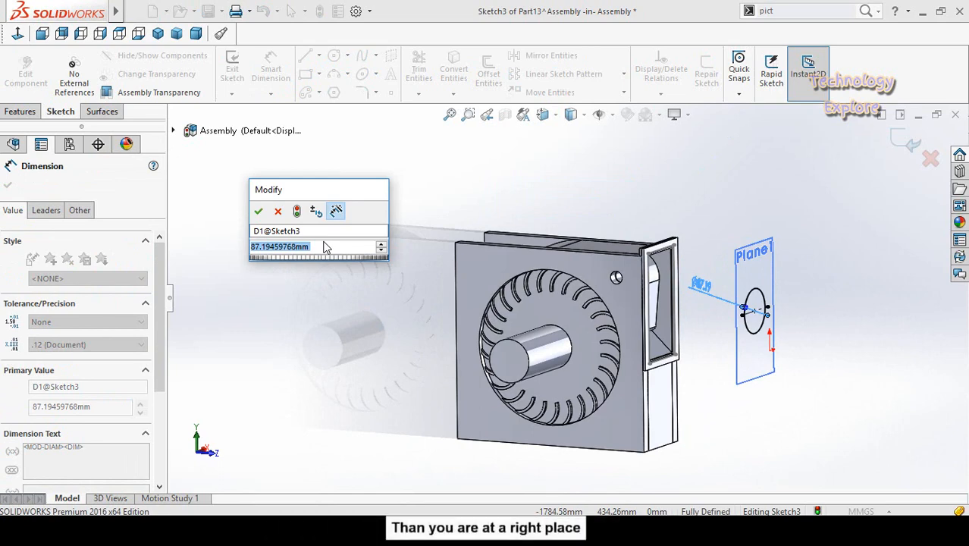
mouse_move(750, 413)
middle_mouse_down()
mouse_move(726, 412)
mouse_move(739, 426)
middle_mouse_up()
left_click(313, 247)
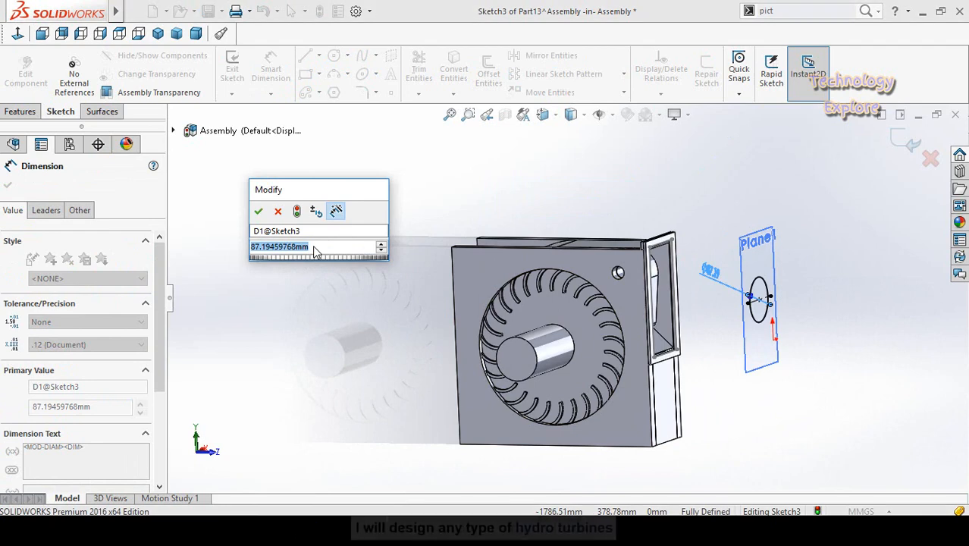
type("12")
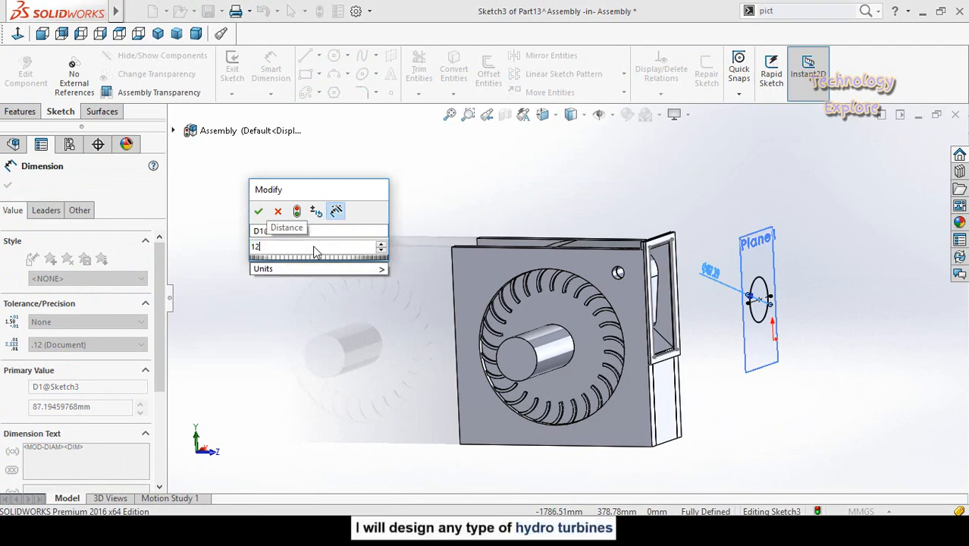
type("in")
key("Return")
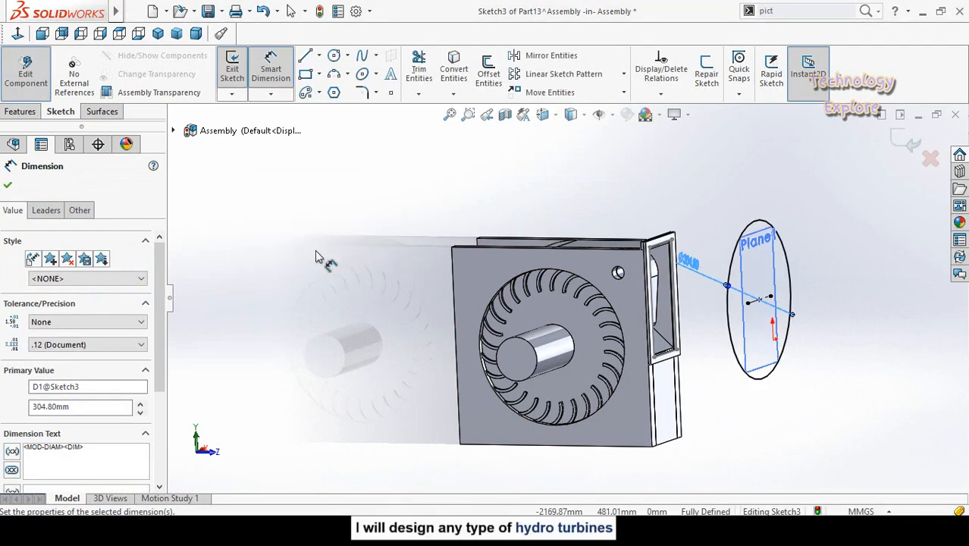
Step: Set the circle's diameter to 200 mm and close the sketch
mouse_move(724, 315)
middle_mouse_down()
mouse_move(704, 309)
mouse_move(721, 347)
mouse_move(326, 286)
middle_mouse_up()
key("Escape")
double_click(313, 279)
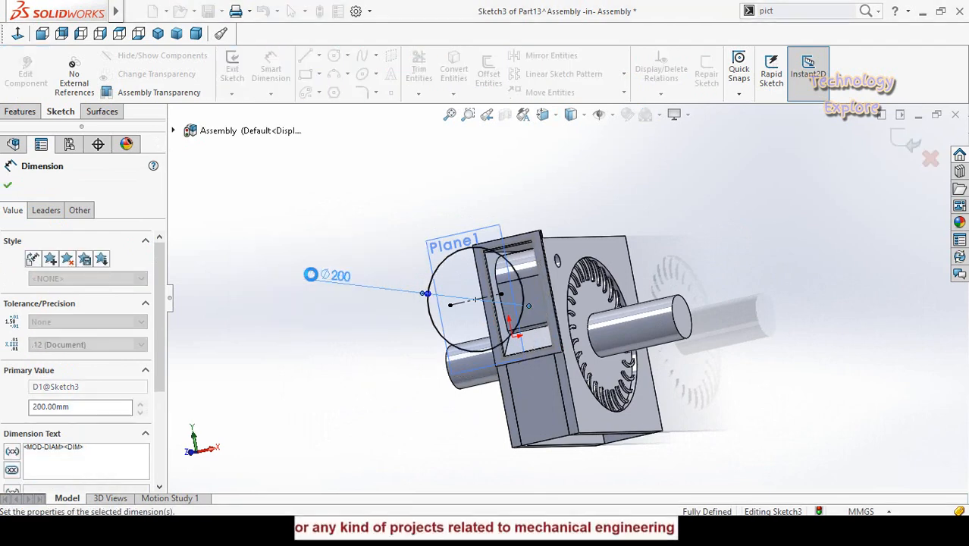
mouse_move(353, 338)
middle_mouse_down()
mouse_move(453, 325)
mouse_move(476, 343)
middle_mouse_up()
middle_click_drag(758, 276, 768, 334)
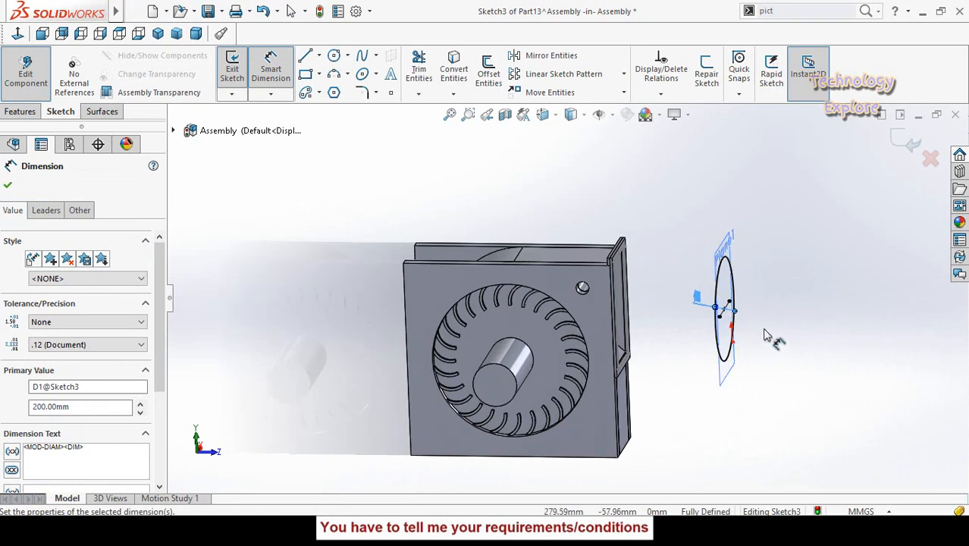
key("Escape")
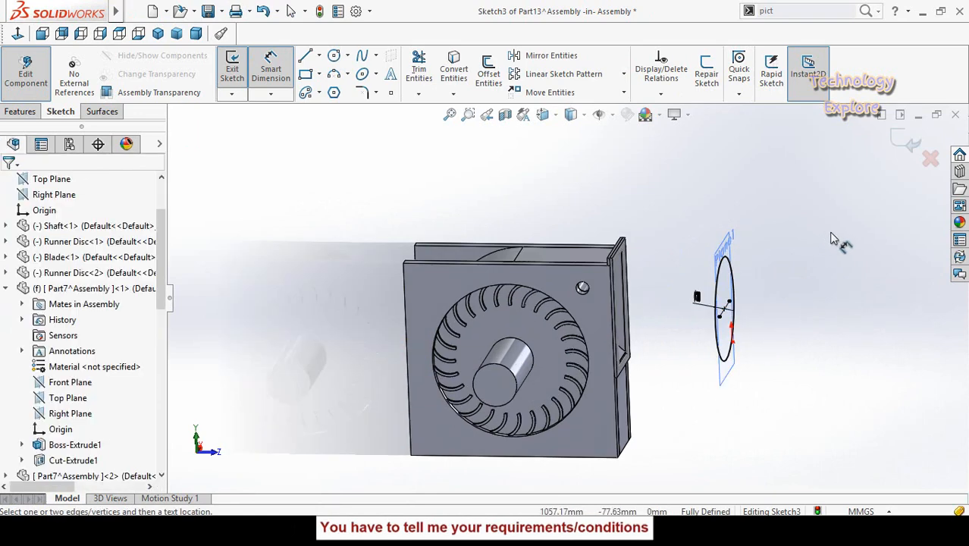
left_click(911, 144)
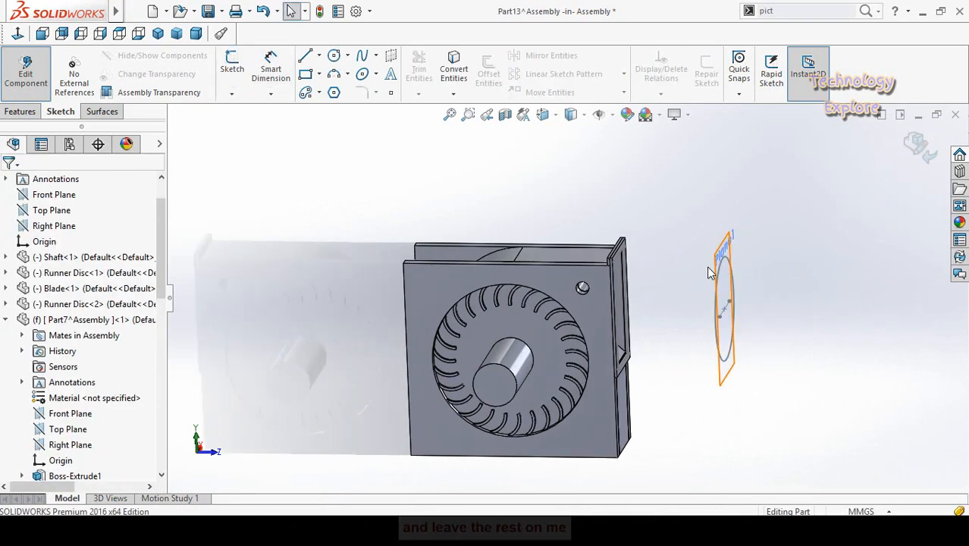
Step: Turn off the display of planes in the graphics area
left_click(595, 114)
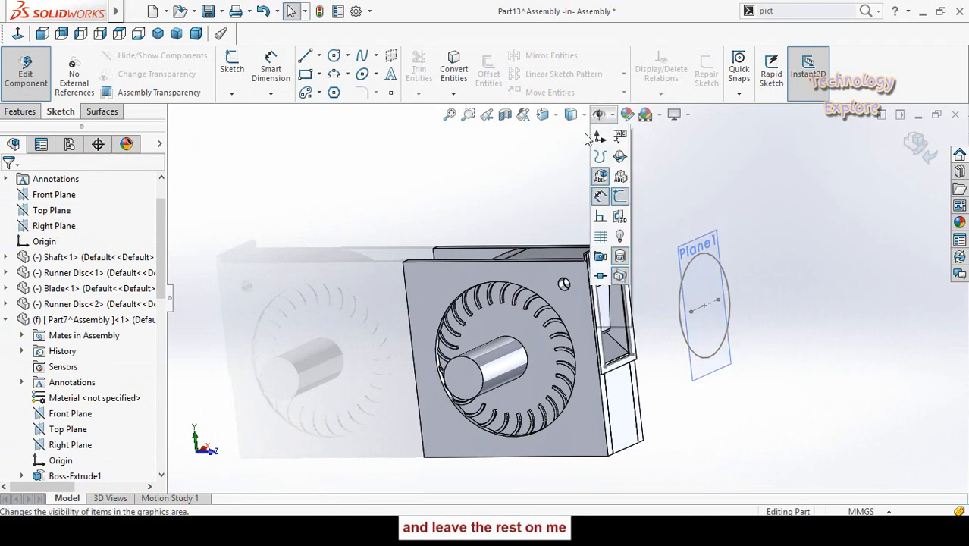
left_click(599, 140)
middle_click_drag(694, 267, 667, 257)
scroll(493, 88, "up", 1)
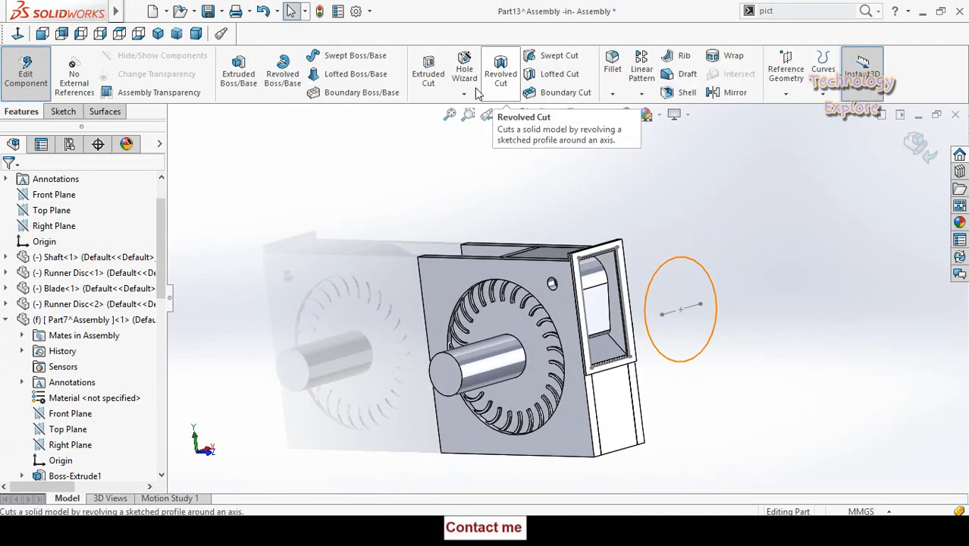
Step: Loft a solid inlet transition from the rectangular flange-opening sketch to the circle sketch
left_click(351, 76)
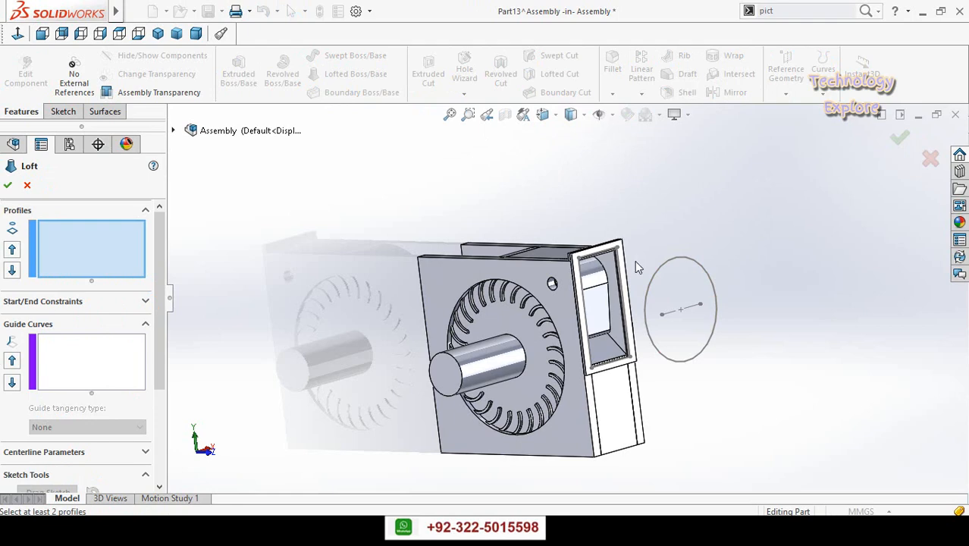
scroll(636, 261, "down", 5)
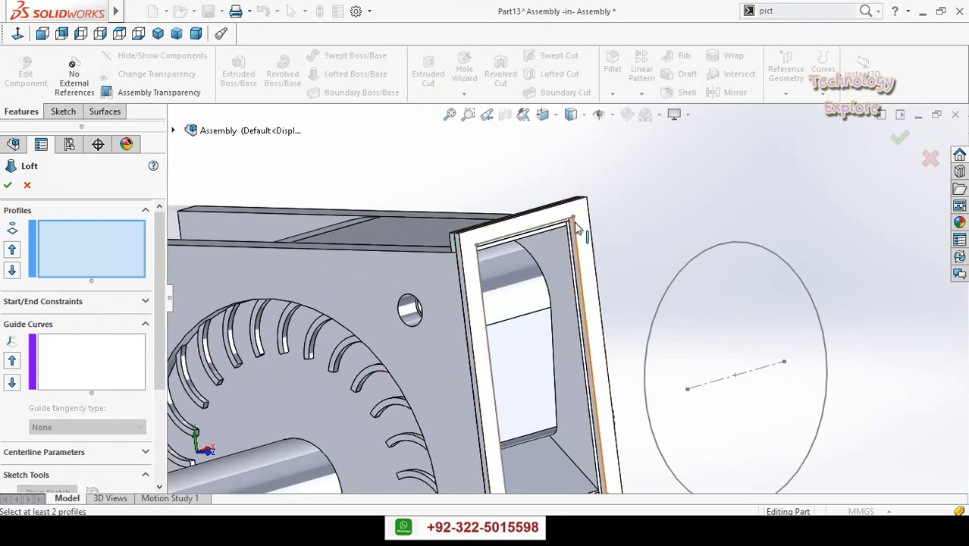
left_click(575, 226)
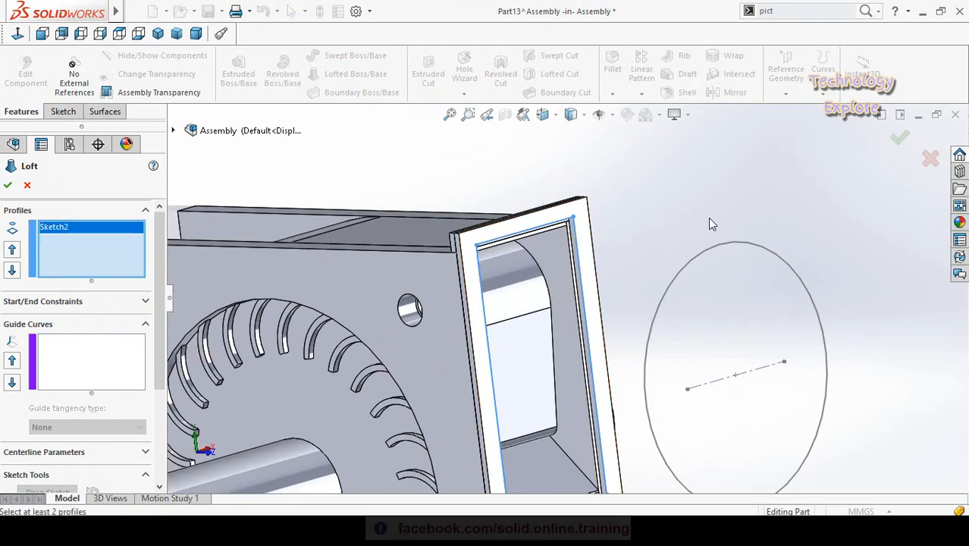
left_click(767, 249)
scroll(797, 180, "up", 3)
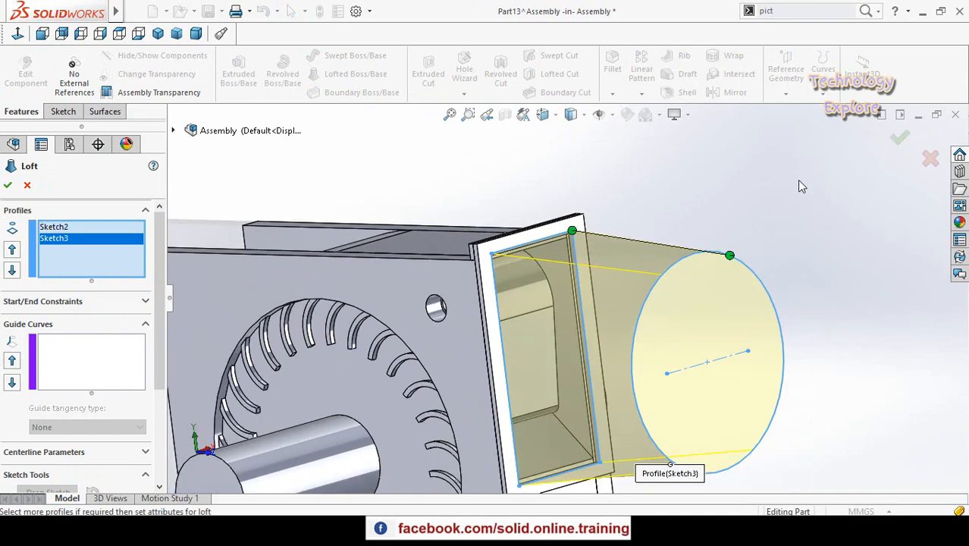
mouse_move(797, 180)
middle_mouse_down()
mouse_move(744, 217)
mouse_move(721, 208)
mouse_move(730, 223)
mouse_move(780, 207)
mouse_move(751, 201)
middle_mouse_up()
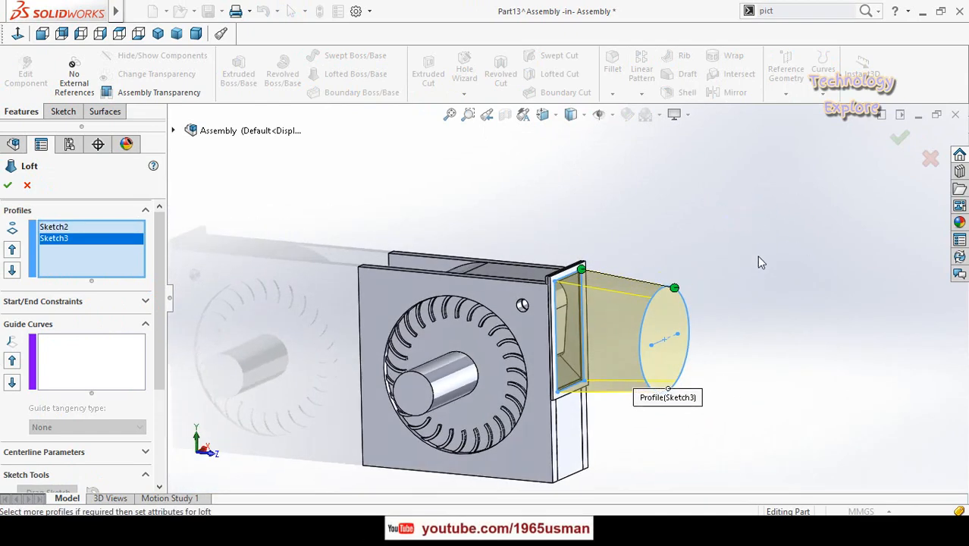
left_click(8, 186)
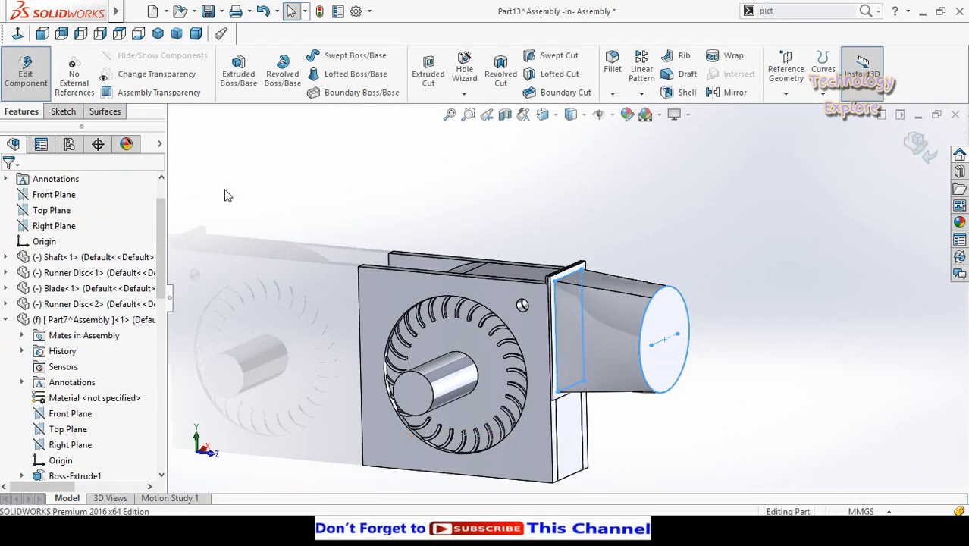
Step: Finish editing the inlet part in context and open it from the assembly in its own window
mouse_move(297, 199)
middle_mouse_down()
mouse_move(320, 188)
mouse_move(303, 190)
middle_mouse_up()
left_click(918, 148)
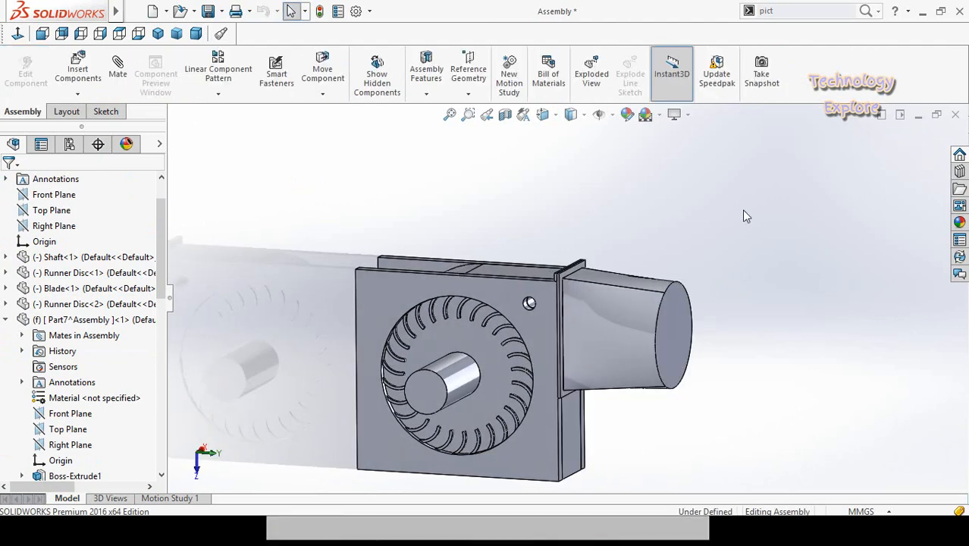
scroll(645, 347, "down", 2)
middle_click_drag(635, 342, 617, 380)
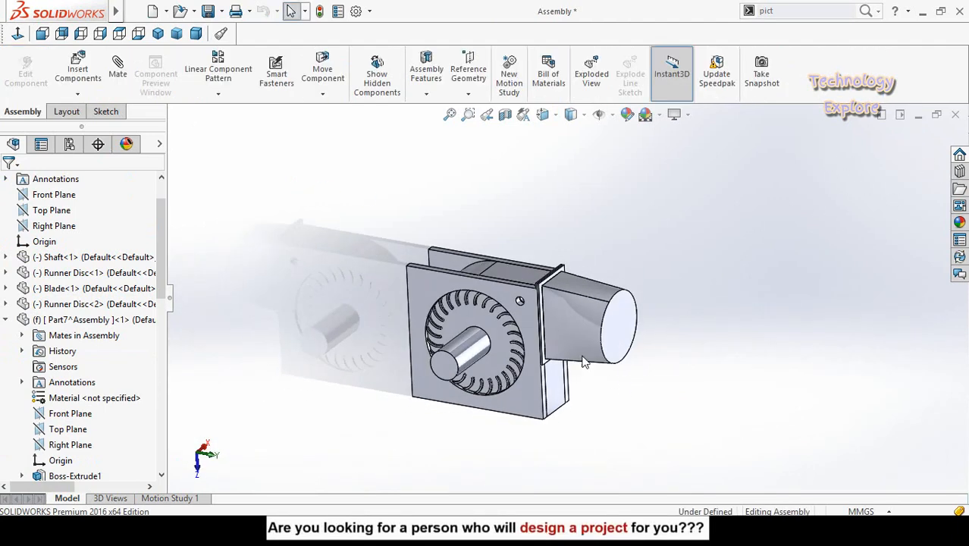
scroll(584, 333, "down", 2)
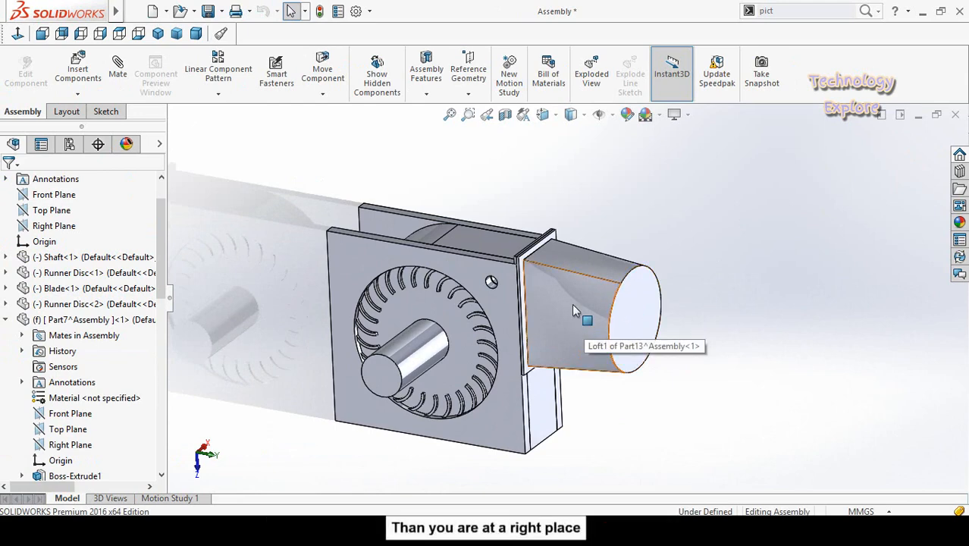
left_click(572, 303)
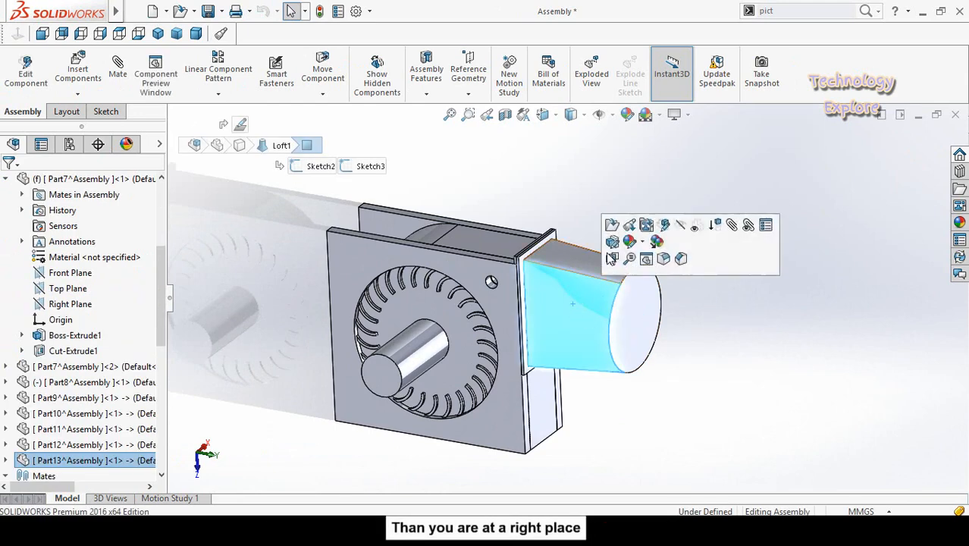
left_click(611, 226)
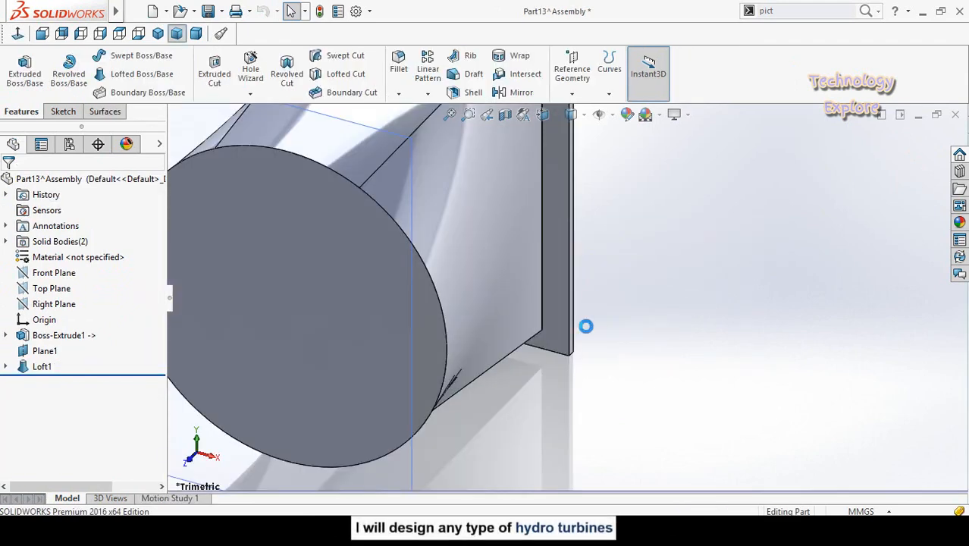
scroll(586, 326, "up", 6)
middle_click_drag(480, 356, 567, 373)
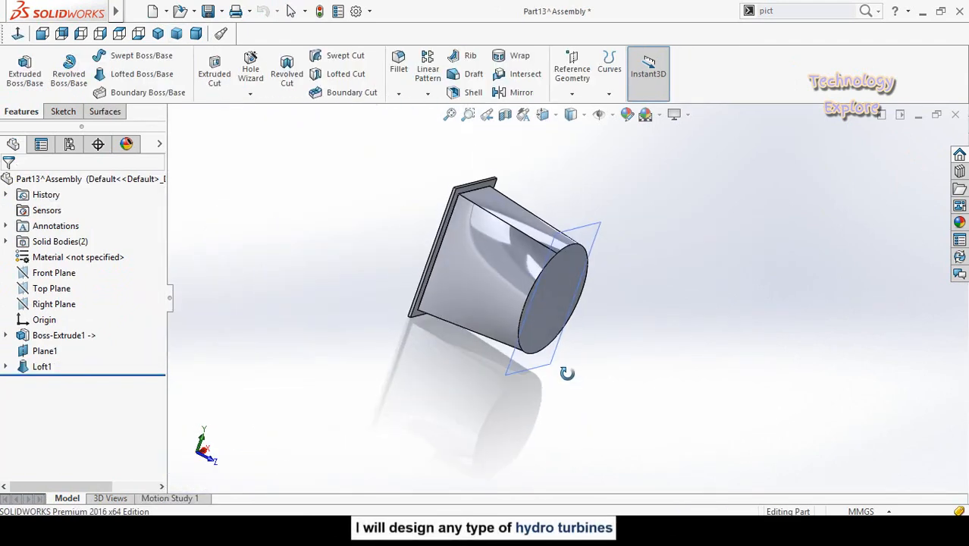
Step: Shell the inlet transition outward with a 5 mm wall, removing the rectangular flange-side face and the circular end face
left_click(531, 372)
left_click(607, 326)
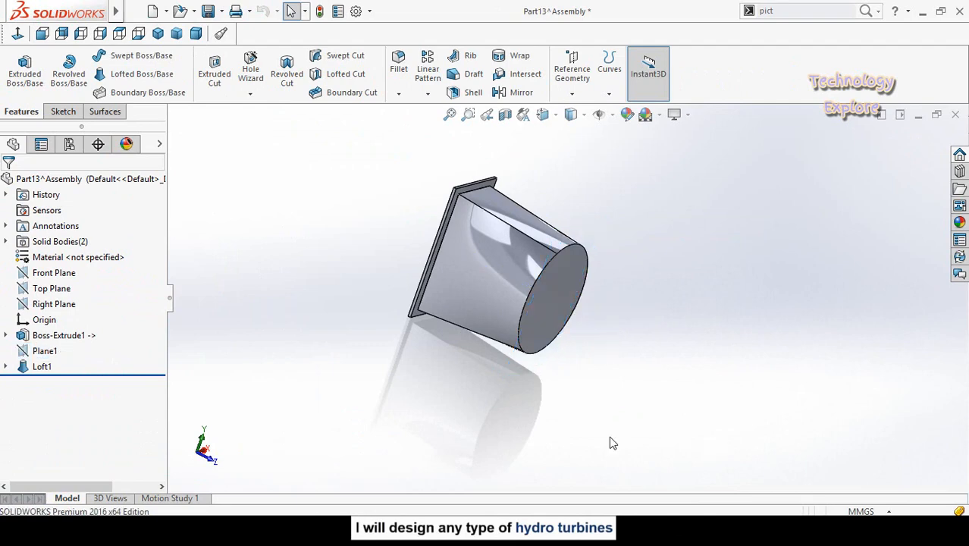
middle_click_drag(401, 387, 416, 356)
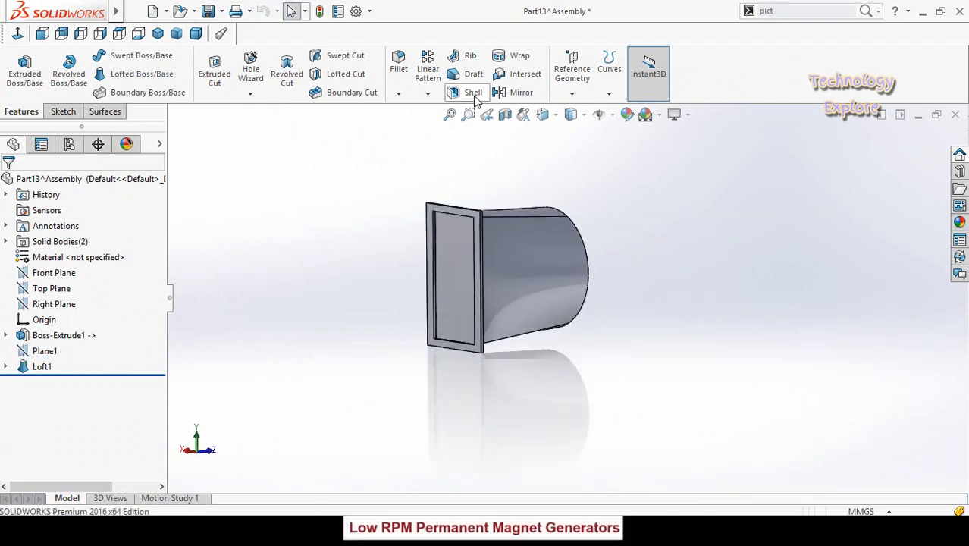
left_click(464, 269)
middle_click_drag(629, 324, 542, 251)
left_click(542, 251)
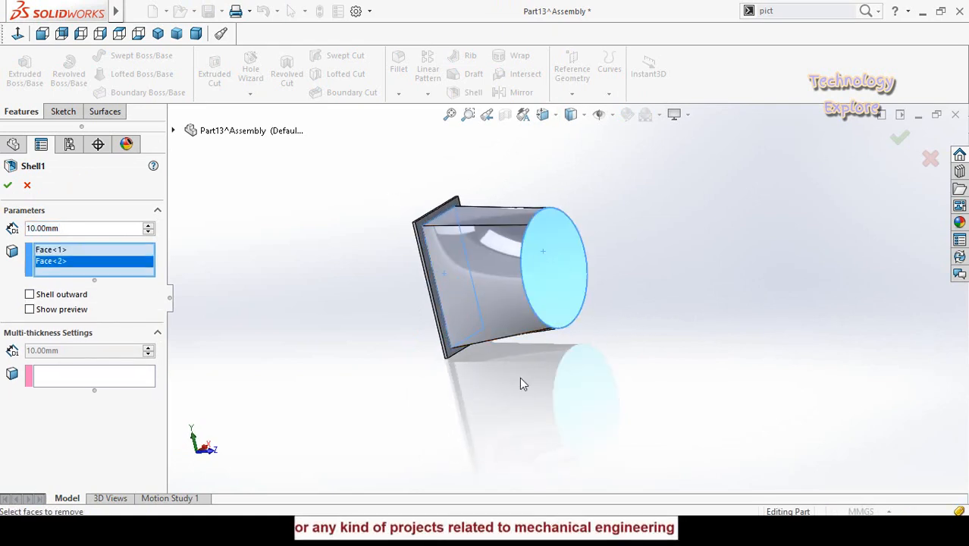
left_click(41, 311)
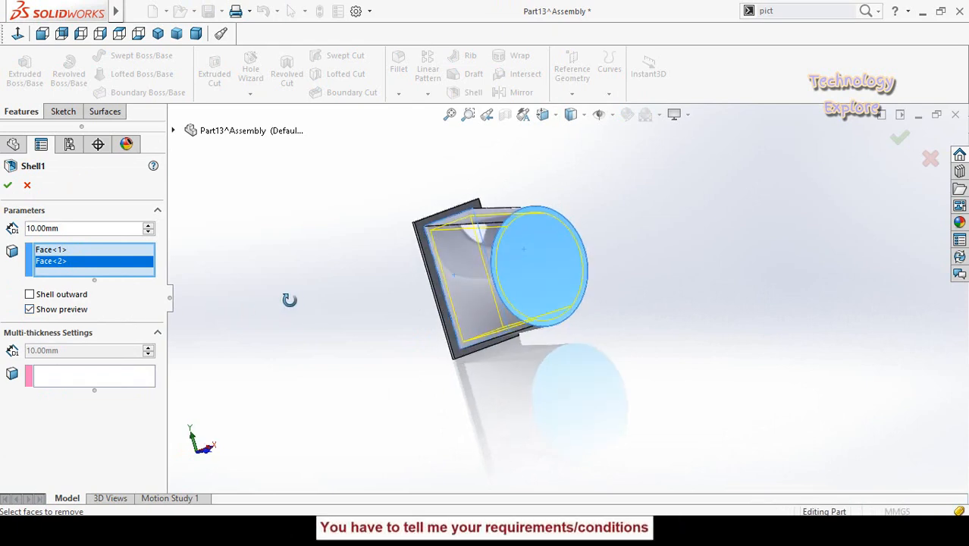
middle_click_drag(288, 299, 254, 300)
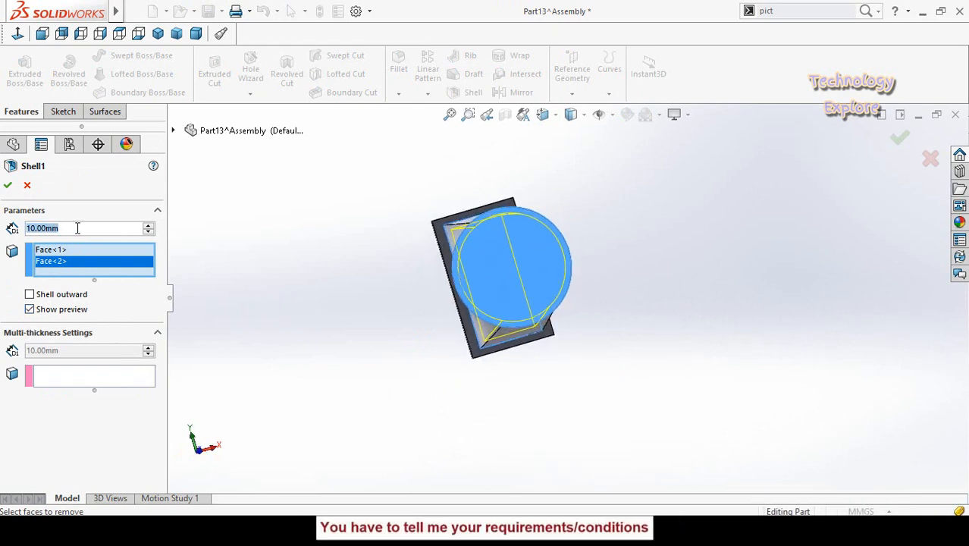
type("5")
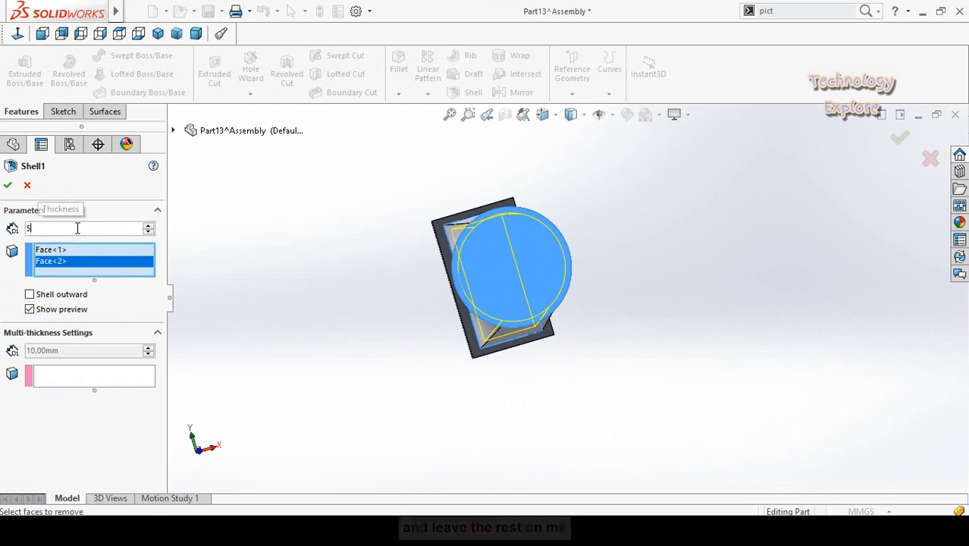
key("Return")
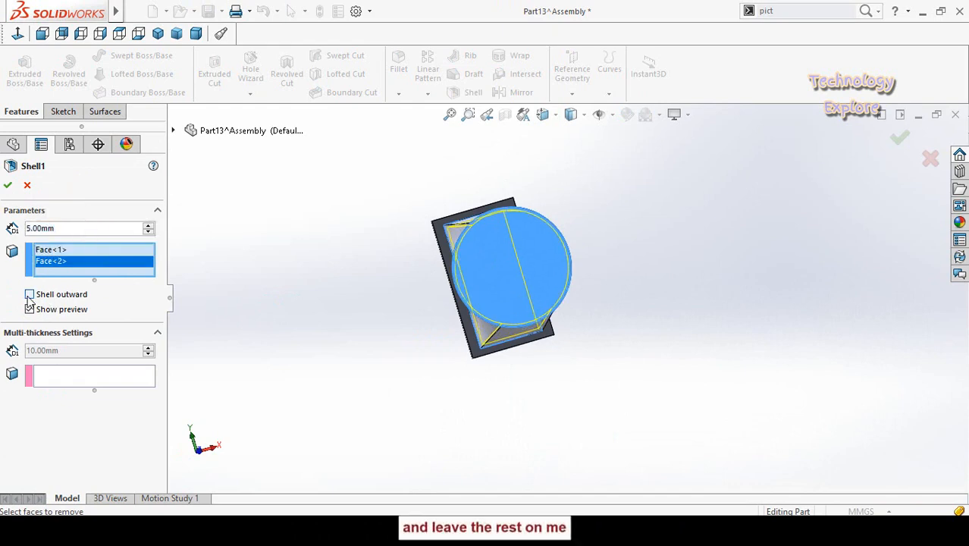
left_click(30, 295)
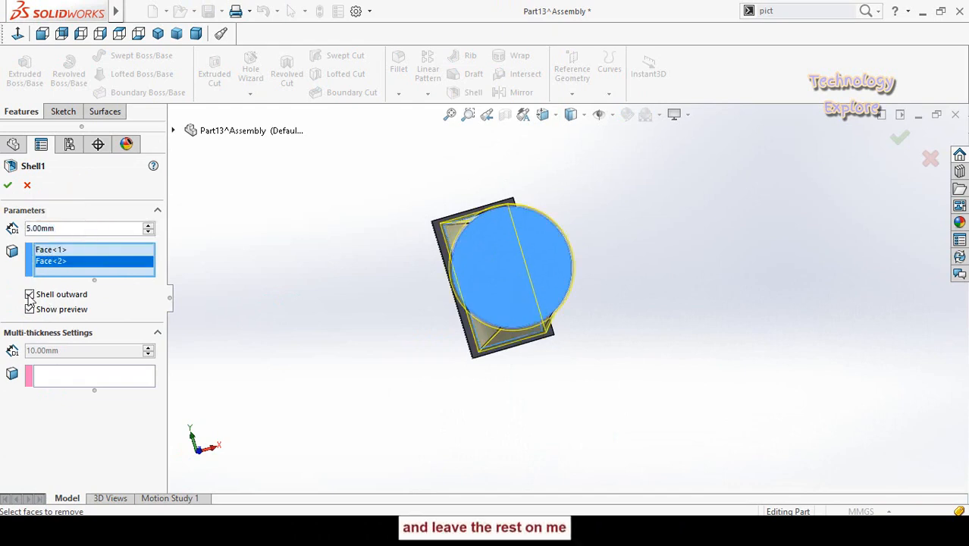
left_click(8, 186)
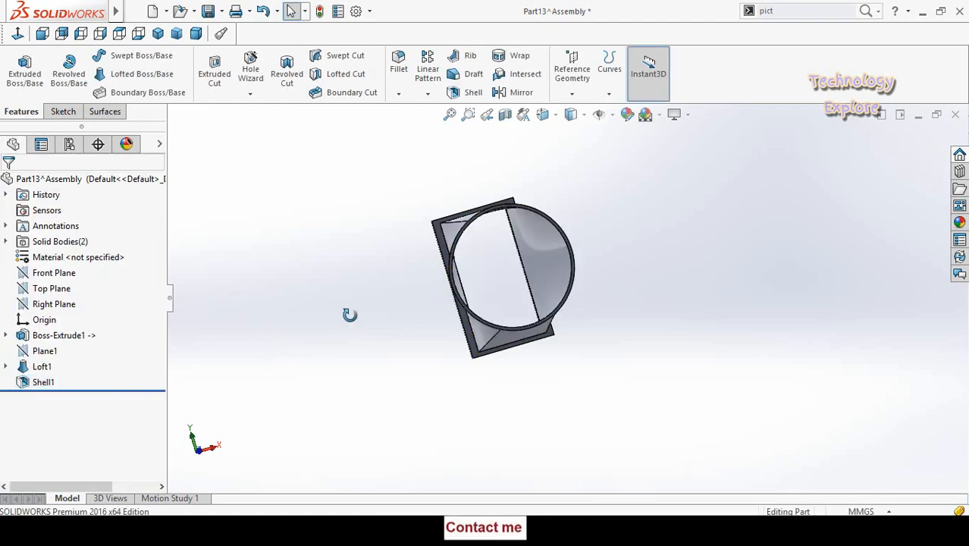
Step: Open a sketch on the ring-shaped face at the transition's round end and view it face-on
middle_click_drag(350, 315, 588, 350)
scroll(542, 410, "down", 5)
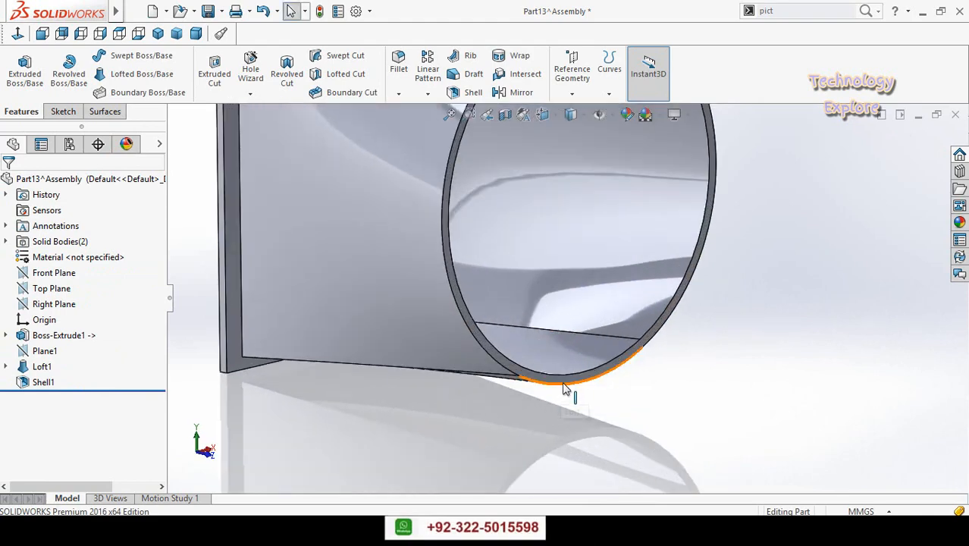
left_click(564, 388)
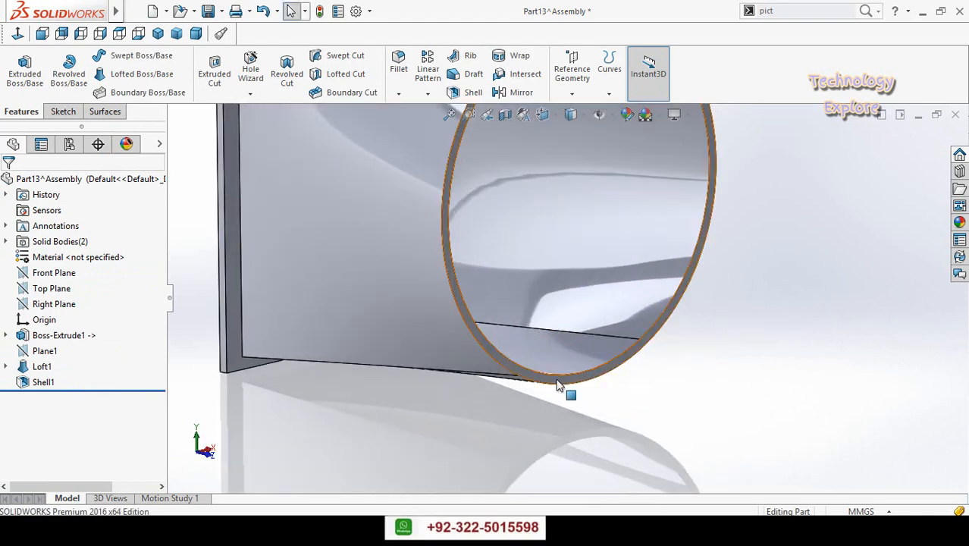
left_click(564, 373)
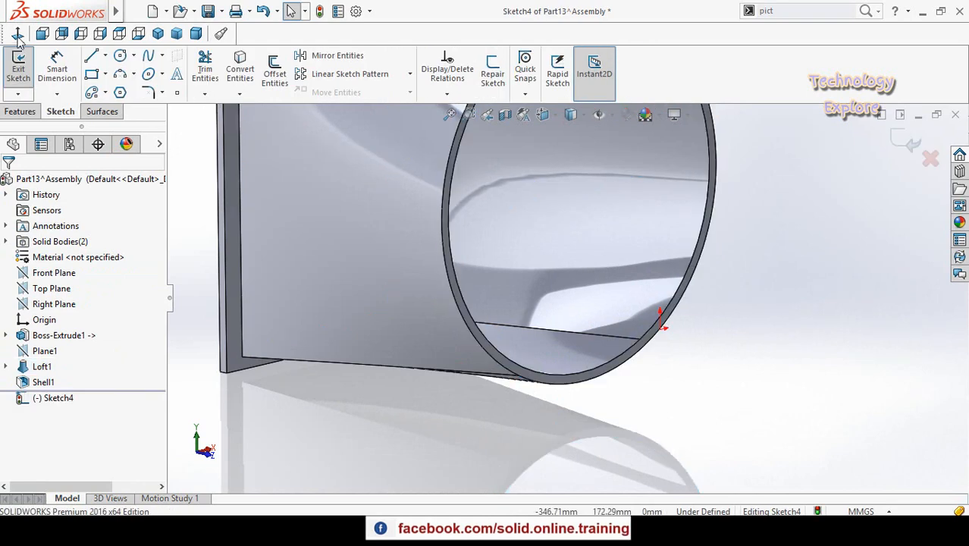
left_click(16, 34)
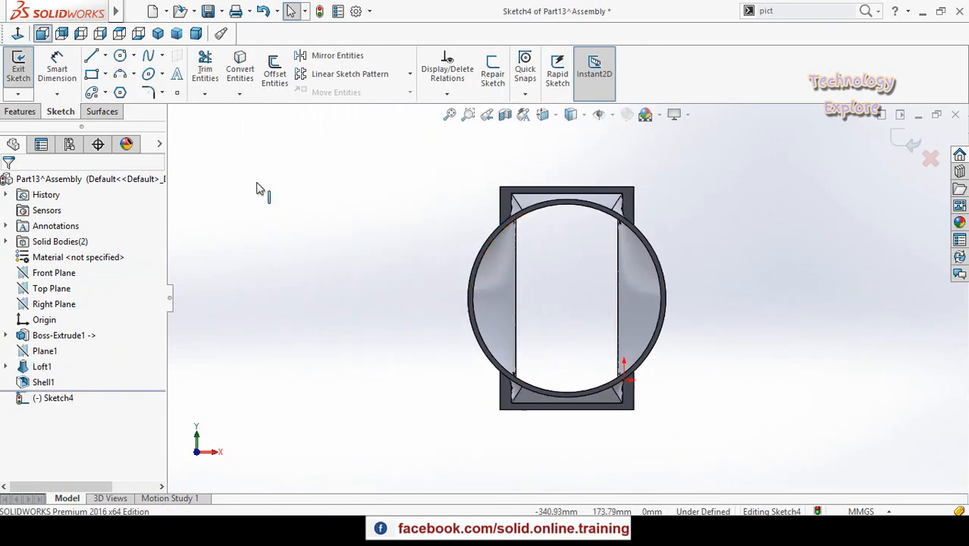
Step: Sketch two concentric circles centred on the round opening, the outer about 353 mm in diameter and the inner matching the opening's edge
left_click(121, 57)
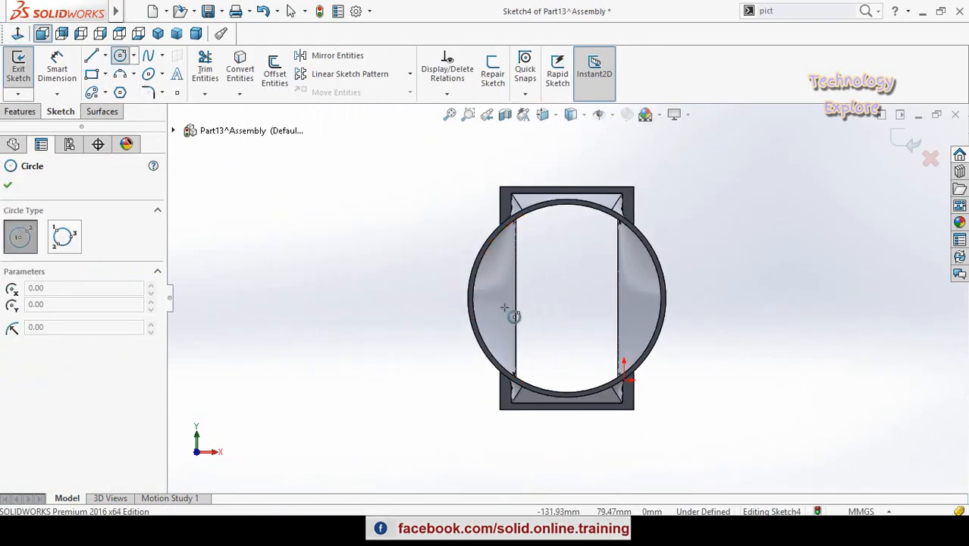
left_click(566, 298)
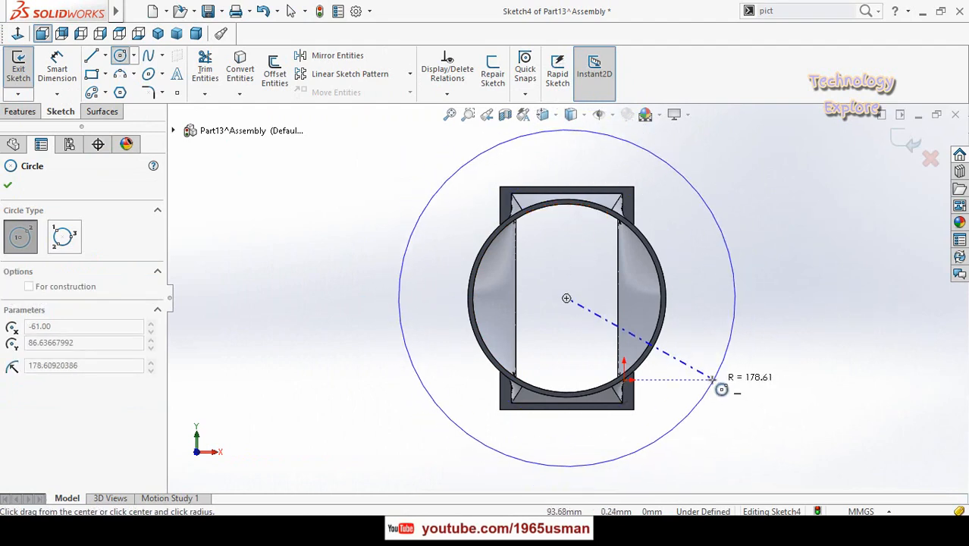
left_click(709, 386)
left_click(566, 298)
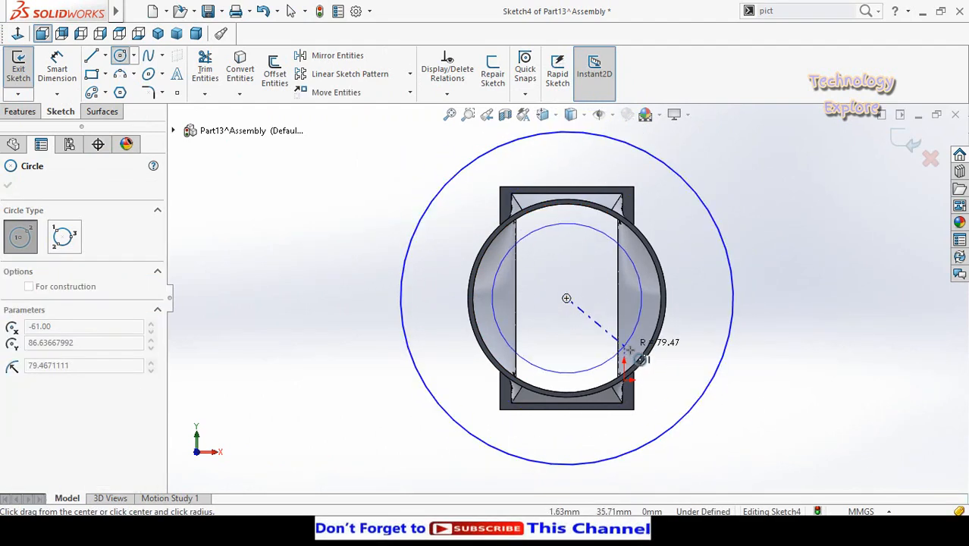
scroll(634, 354, "down", 2)
left_click(644, 345)
scroll(669, 397, "up", 2)
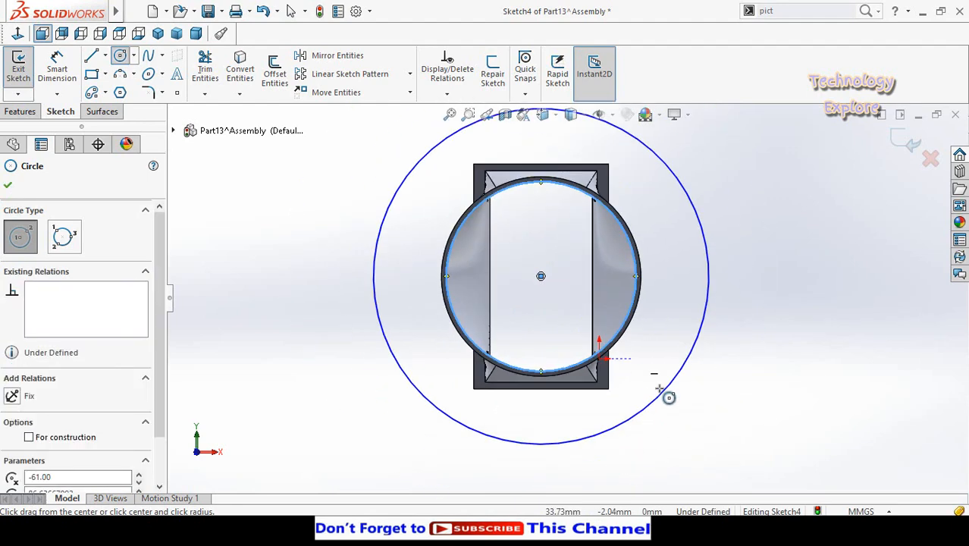
scroll(660, 388, "up", 1)
Step: Dimension the radial gap between the two concentric circles and set it to 20 mm
right_click_drag(368, 396, 362, 245)
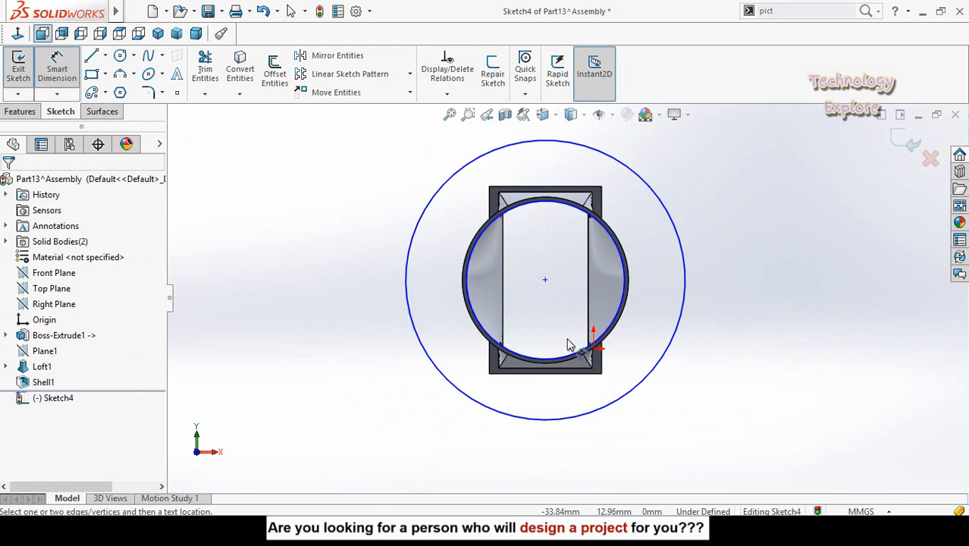
left_click(446, 382)
scroll(455, 356, "down", 5)
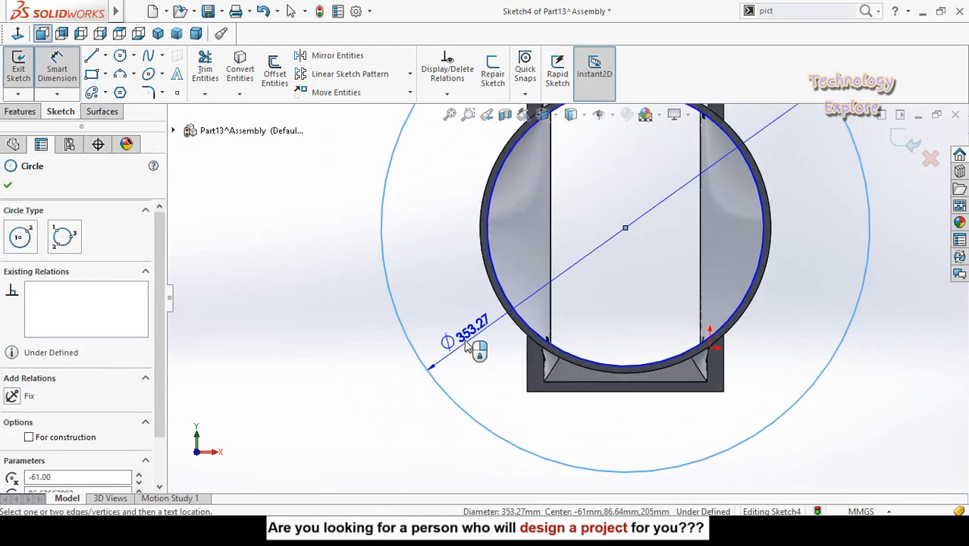
left_click(553, 304)
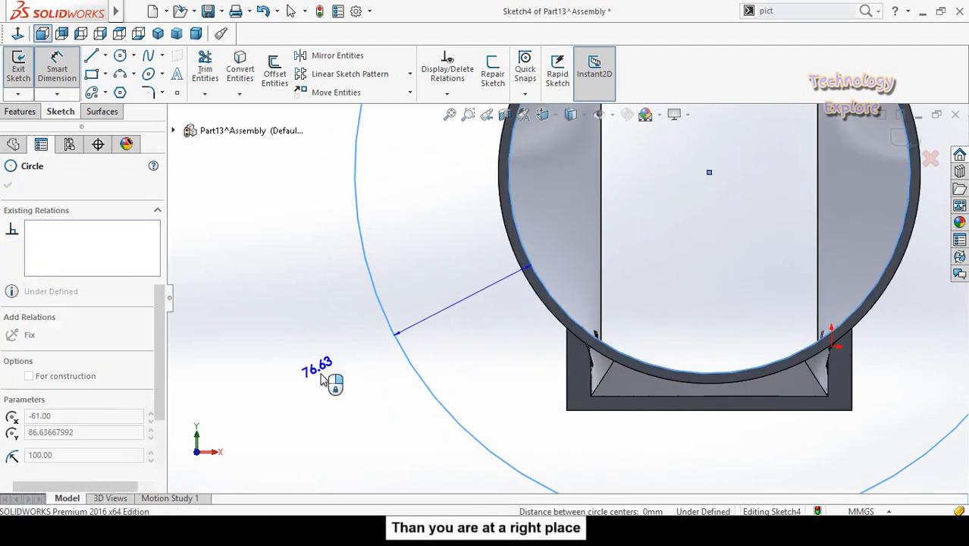
left_click(325, 375)
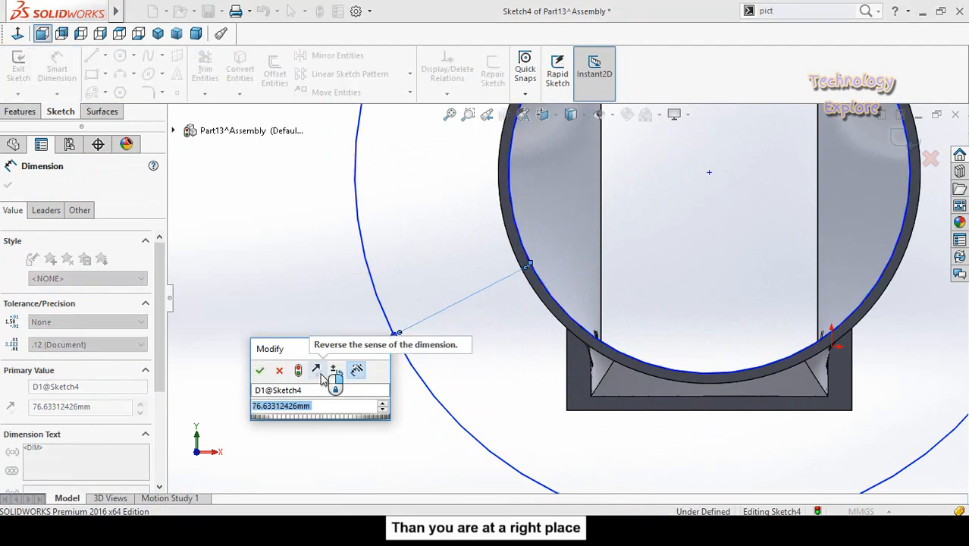
type("20")
key("Return")
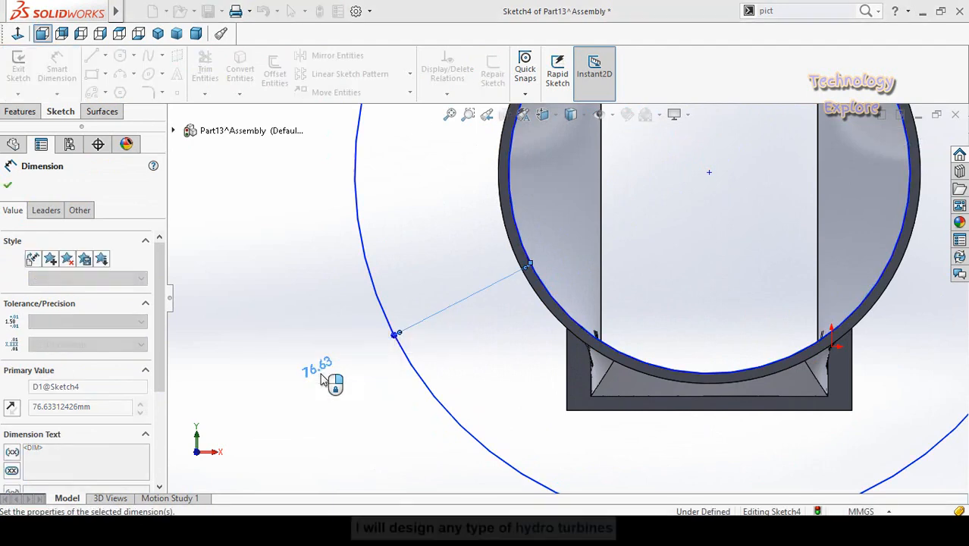
key("z")
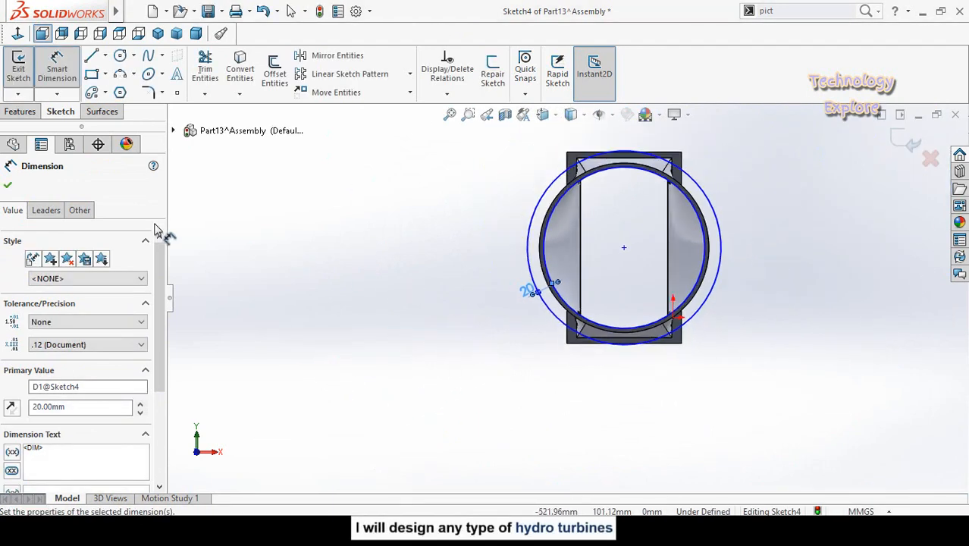
left_click(8, 186)
Step: Extrude the ring sketch 5 mm with the direction reversed toward the rectangular flange to form the round flange
left_click(13, 111)
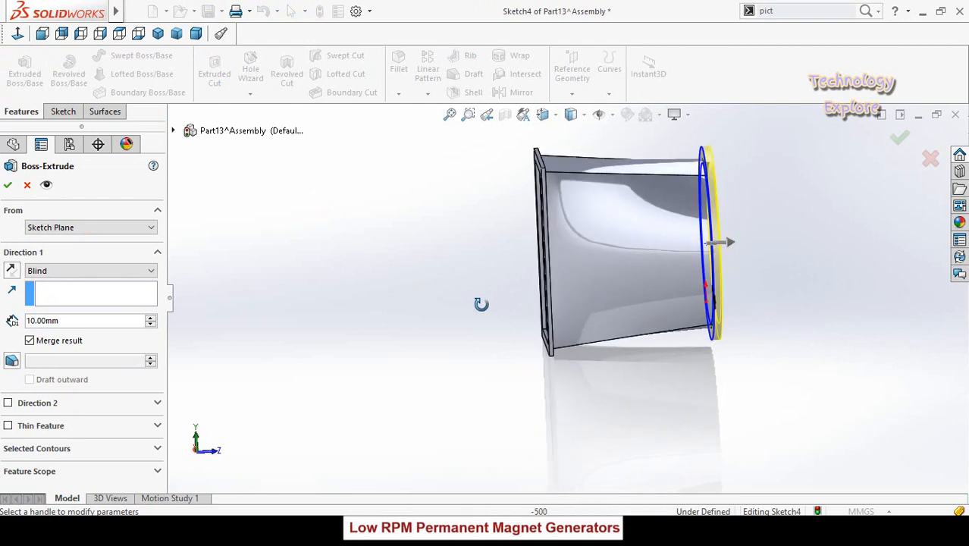
left_click(12, 271)
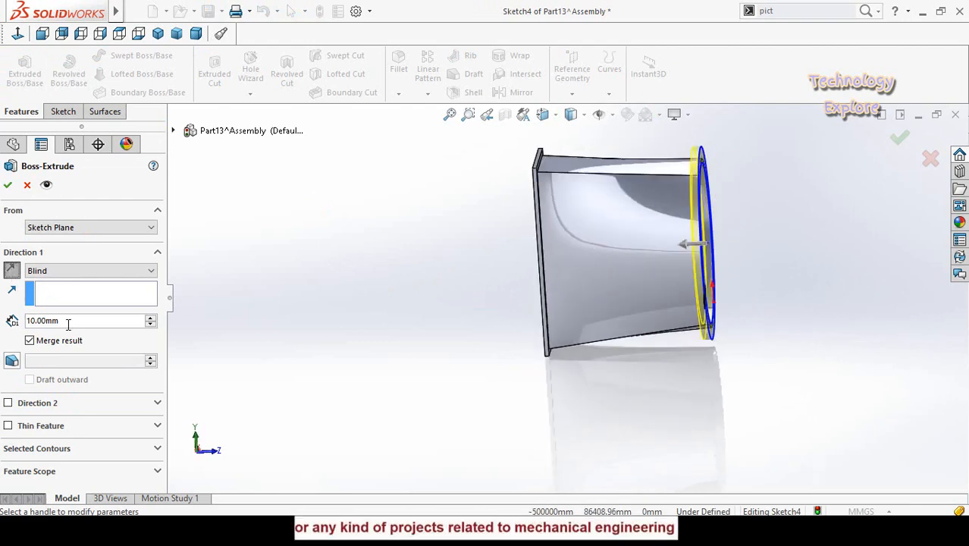
type("5")
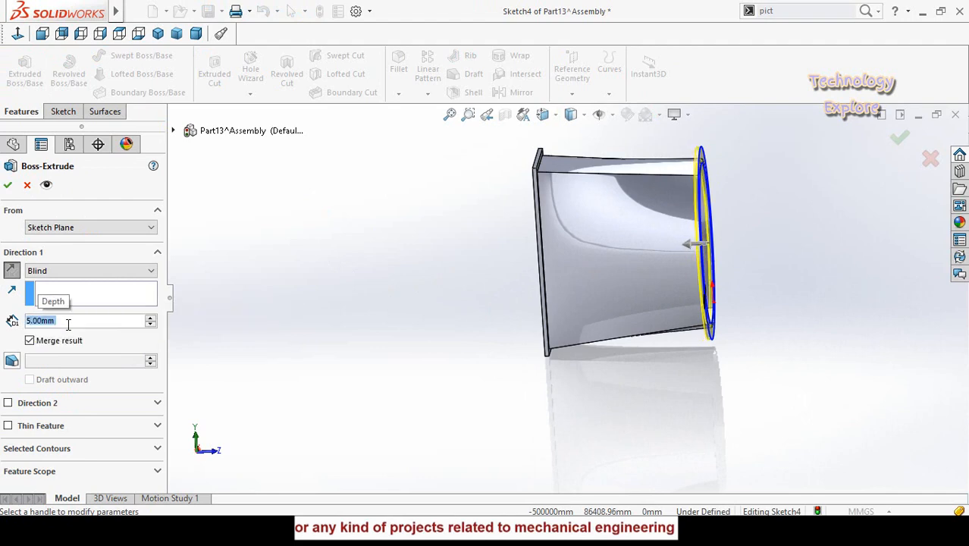
key("Return")
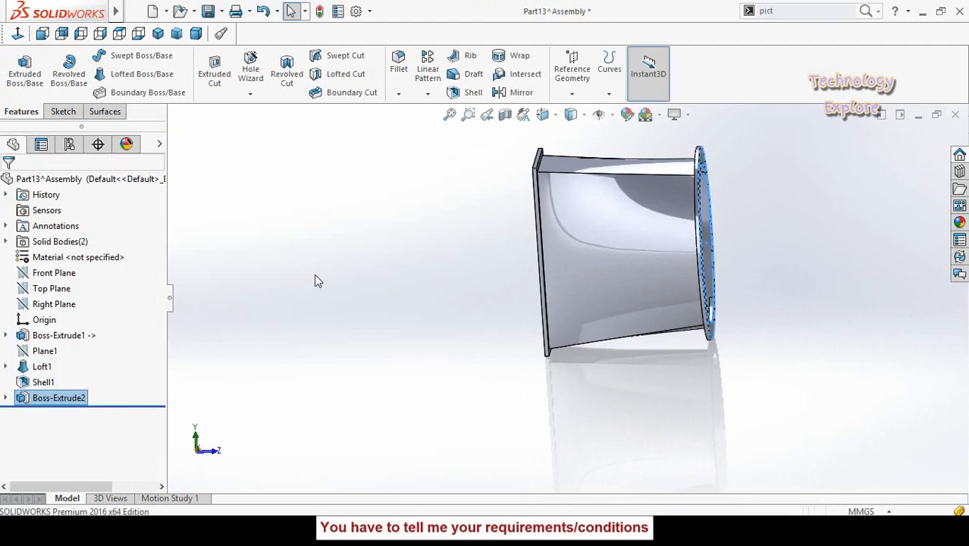
left_click(318, 281)
Step: Save the inlet part, inspect it from several angles, and close its window to return to the assembly
mouse_move(407, 295)
middle_mouse_down()
mouse_move(392, 276)
mouse_move(408, 291)
middle_mouse_up()
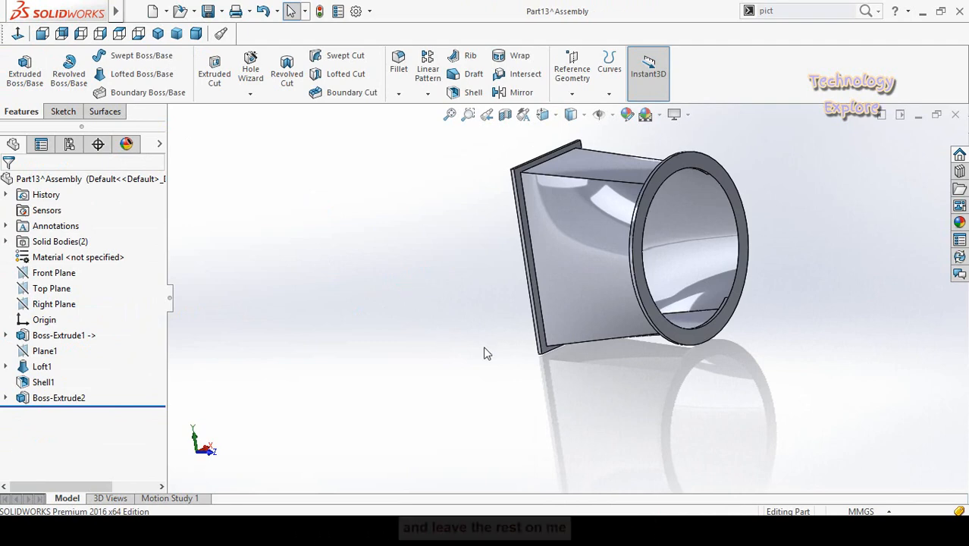
middle_click_drag(707, 213, 688, 174)
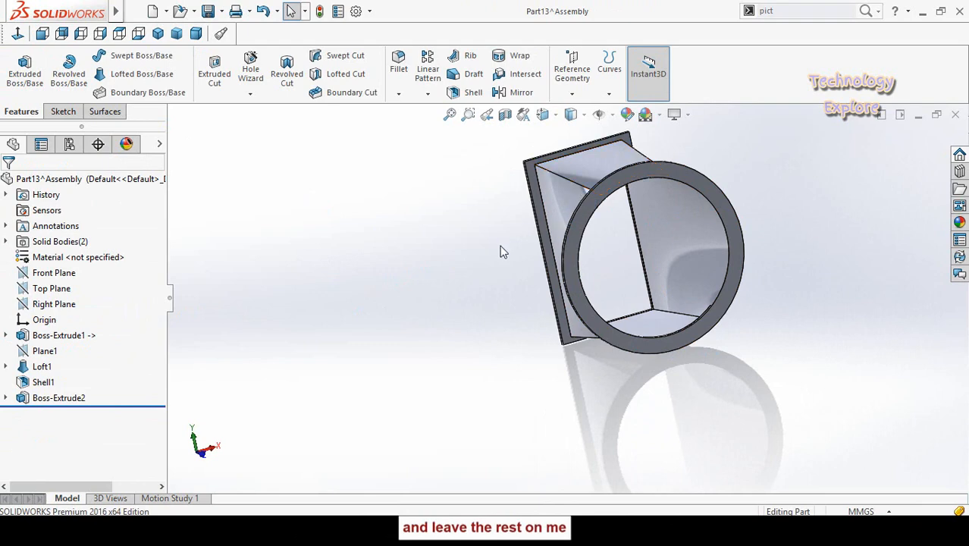
middle_click_drag(500, 252, 638, 217)
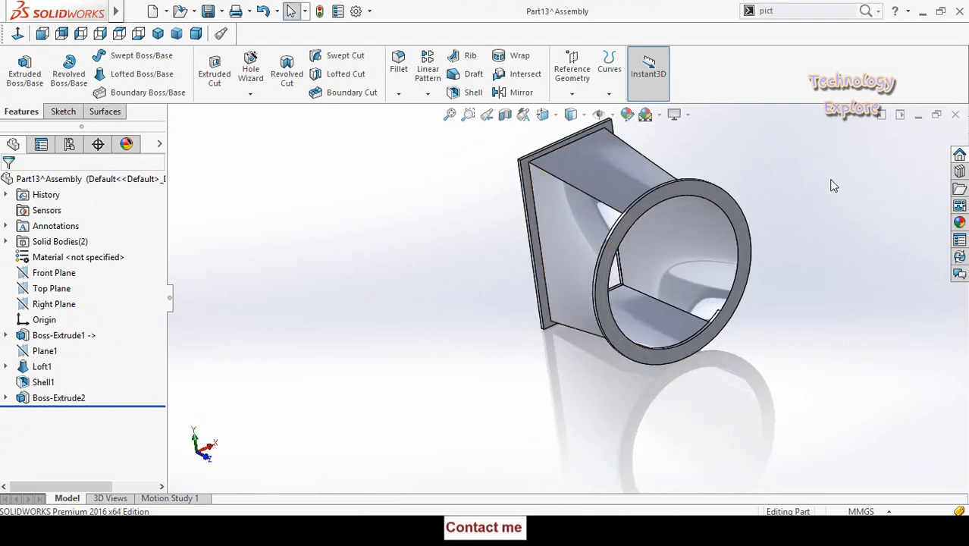
middle_click_drag(833, 186, 932, 138)
left_click(957, 115)
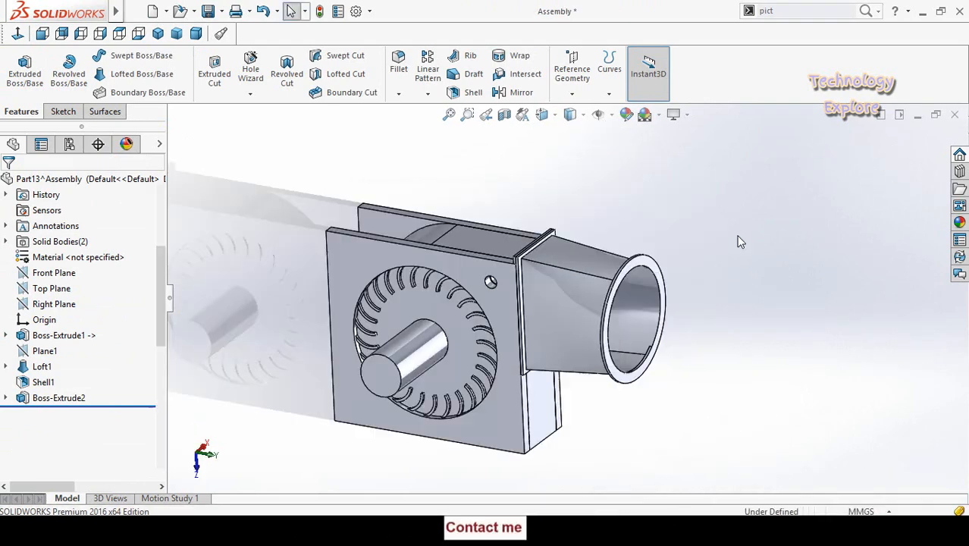
Step: Create a new part and sketch a circle about 52 mm in diameter centred on the origin of the Front Plane
middle_click_drag(555, 348, 564, 299)
scroll(562, 295, "down", 5)
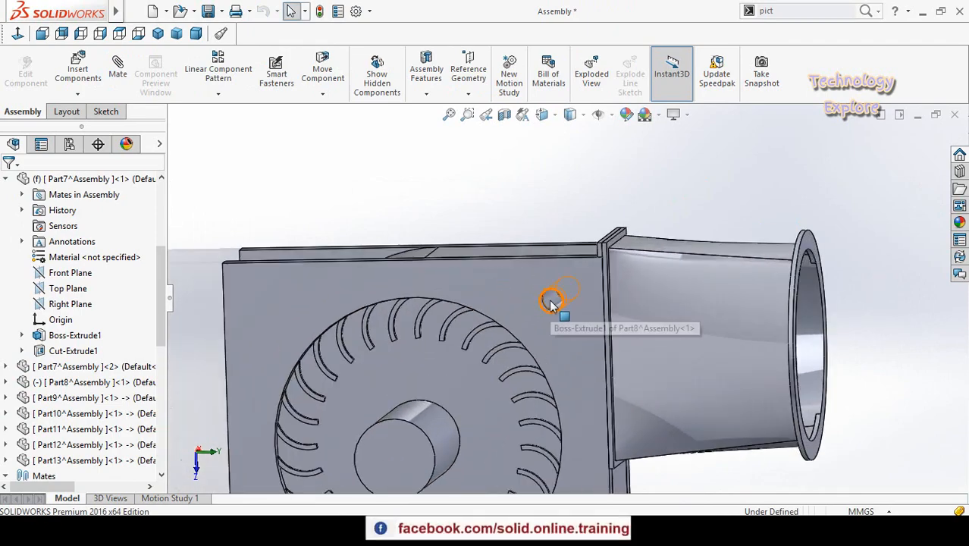
middle_click_drag(551, 318, 545, 319)
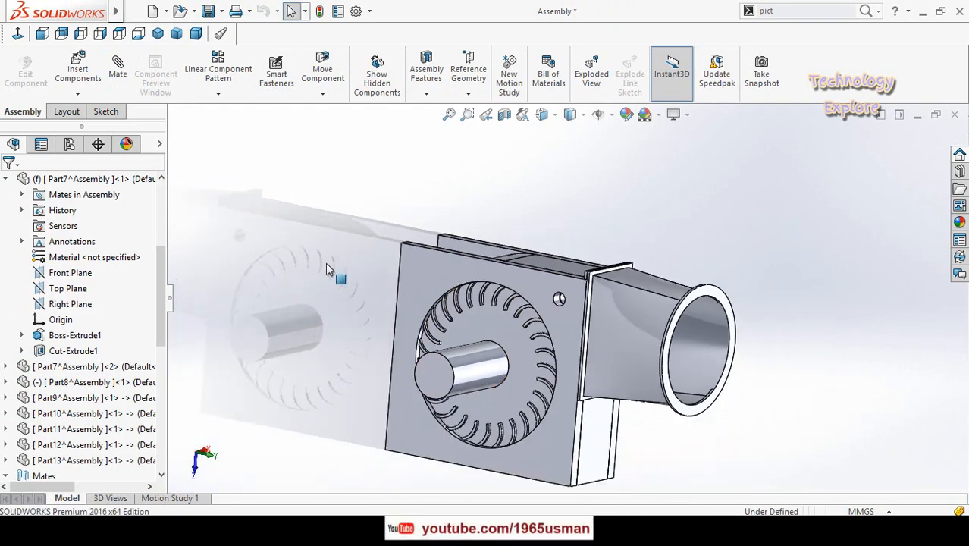
key("ctrl+n")
left_click(290, 233)
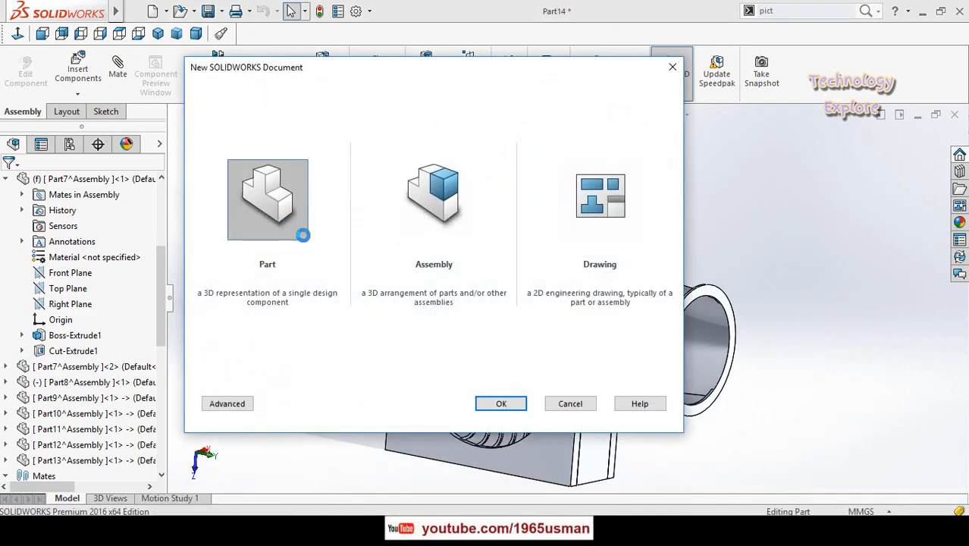
left_click(47, 257)
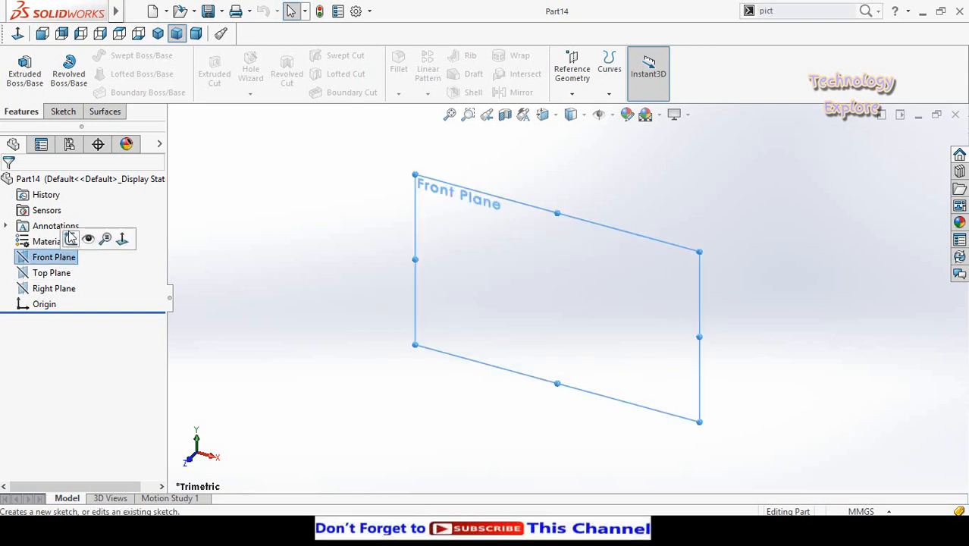
left_click(69, 238)
left_click(119, 57)
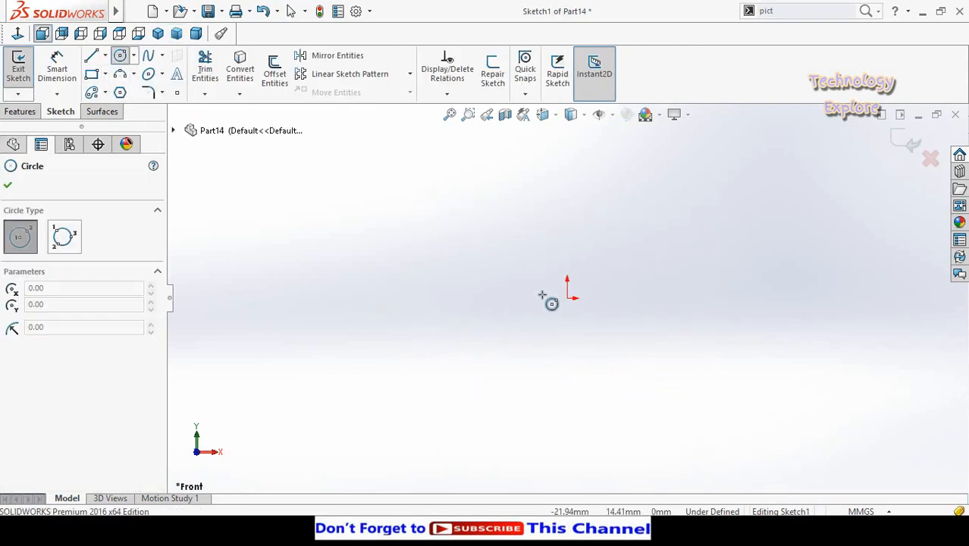
left_click(566, 295)
left_click(548, 339)
Step: Dimension the circle's diameter and set it to 25 mm
right_click_drag(547, 340, 476, 238)
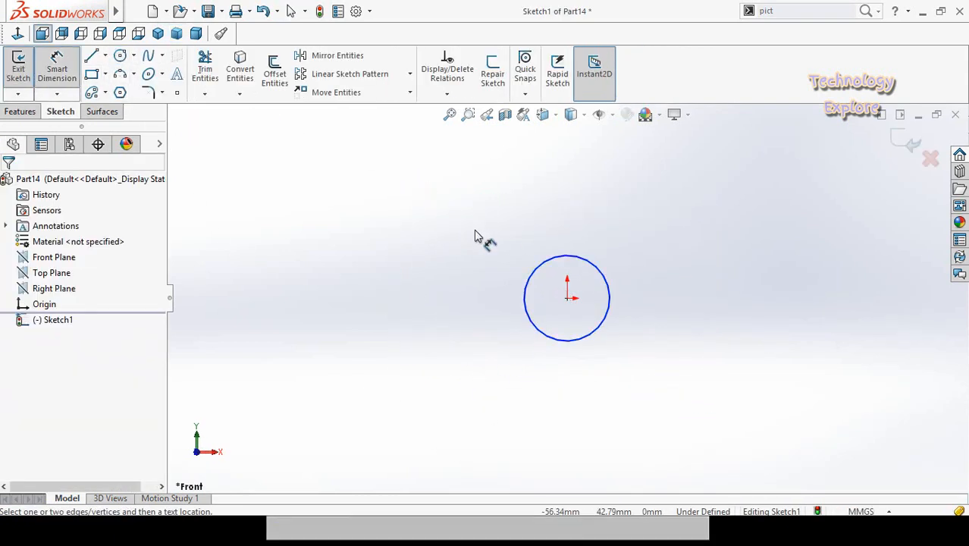
left_click(528, 317)
left_click(485, 400)
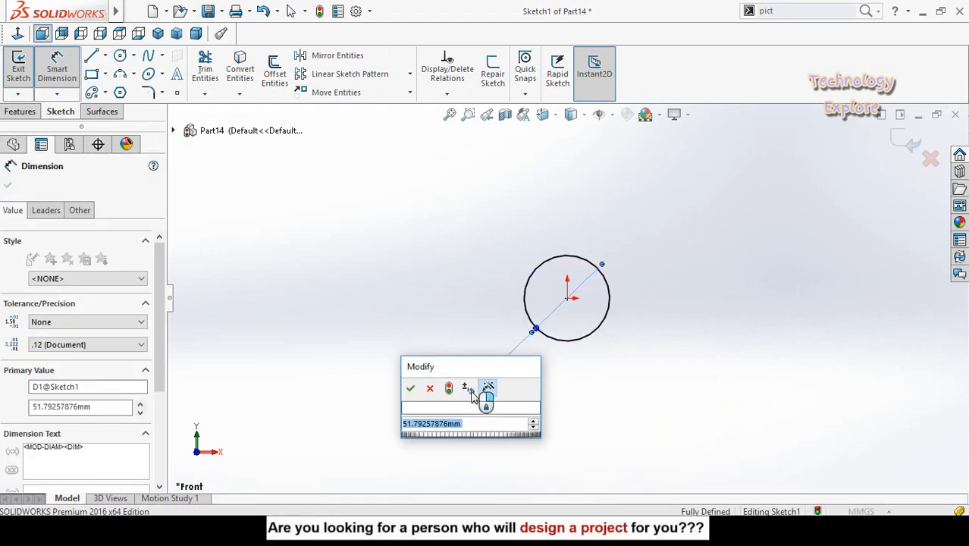
type("25")
key("Return")
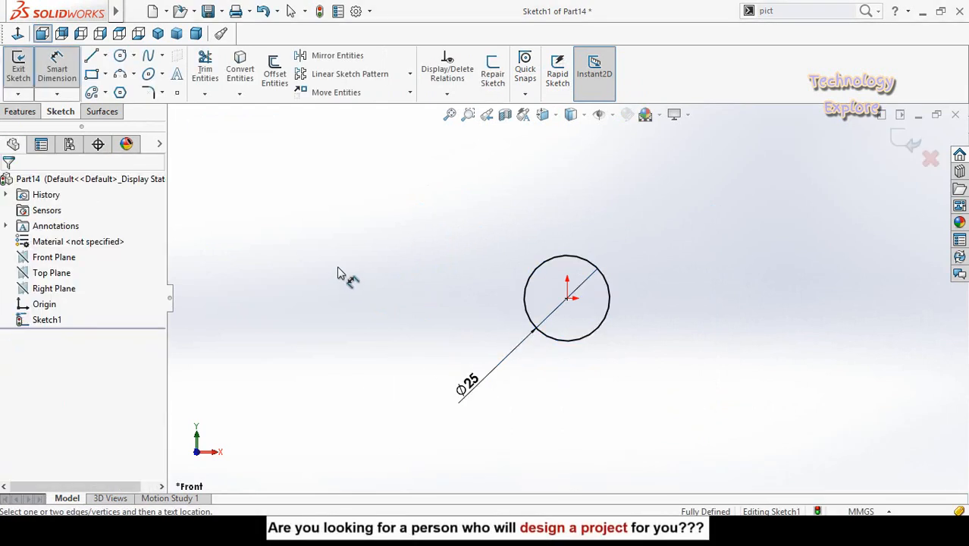
Step: Extrude the circle to a blind depth of 200 mm to form a solid shaft
left_click(17, 113)
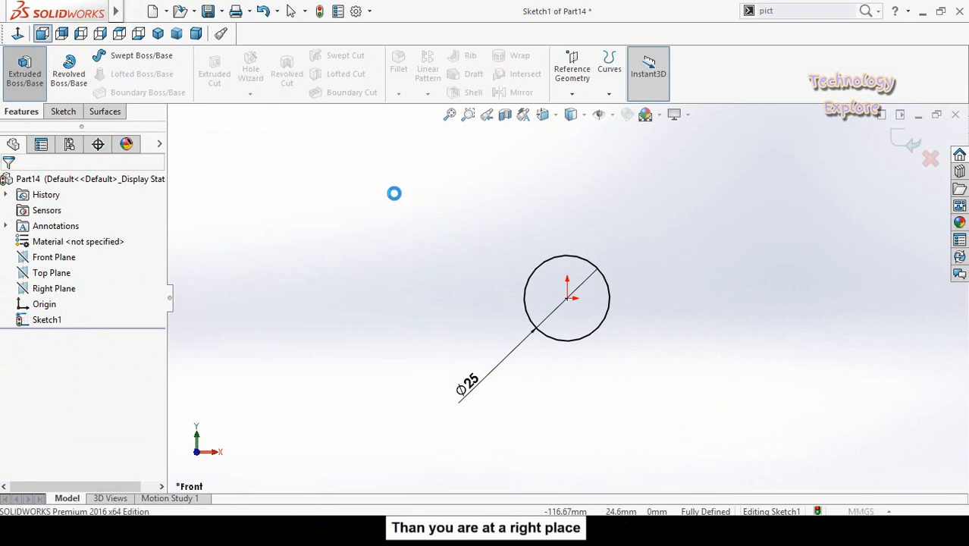
middle_click_drag(401, 225, 485, 277)
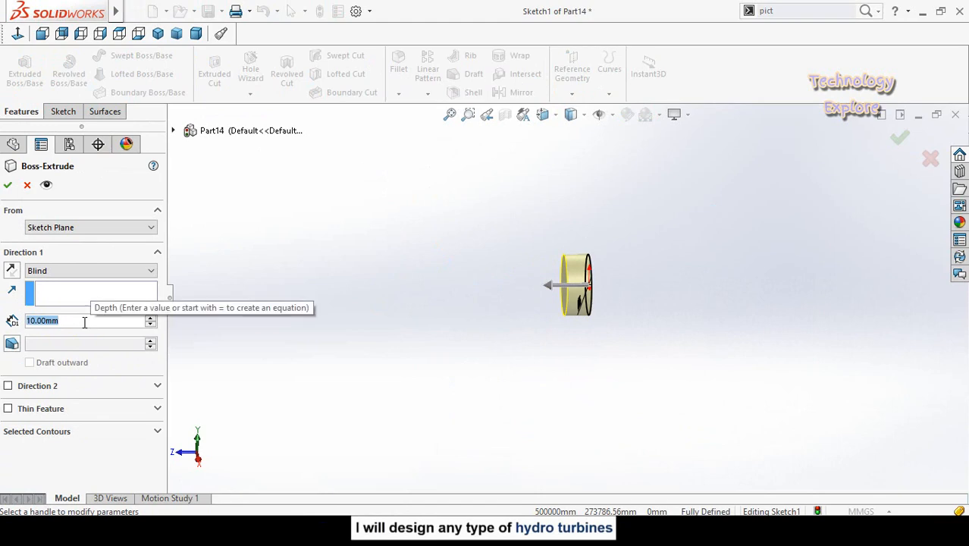
type("1")
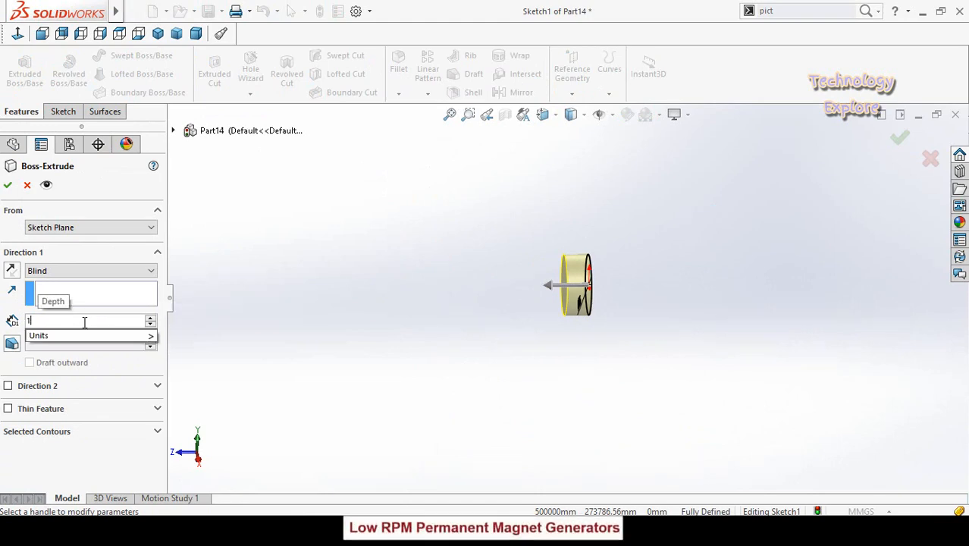
key("BackSpace")
type("200")
key("Return")
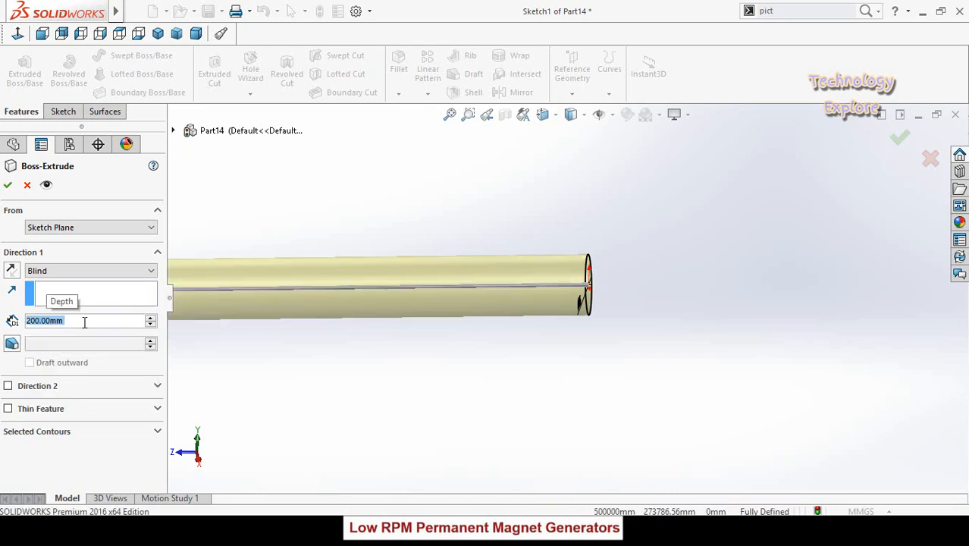
key("Return")
scroll(442, 291, "up", 5)
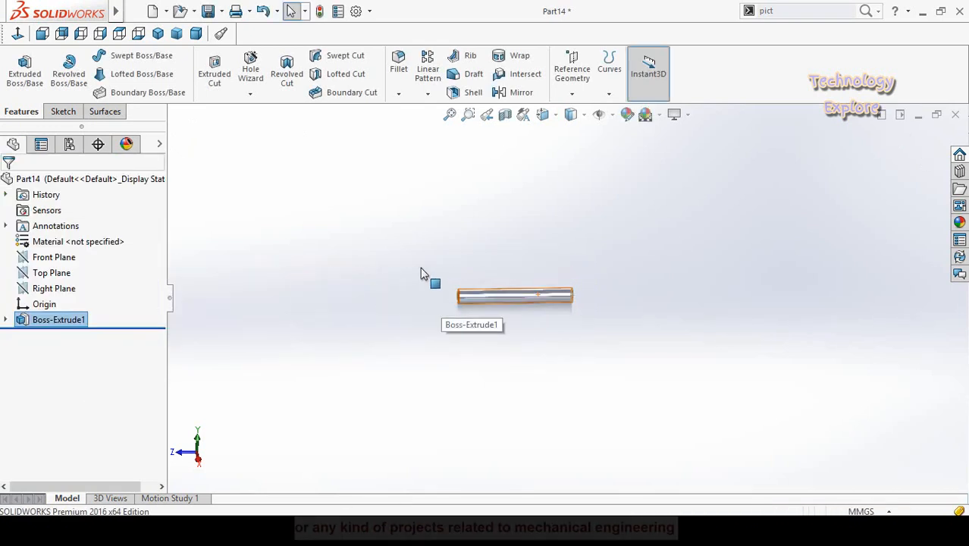
middle_click_drag(419, 273, 492, 345)
scroll(546, 330, "down", 3)
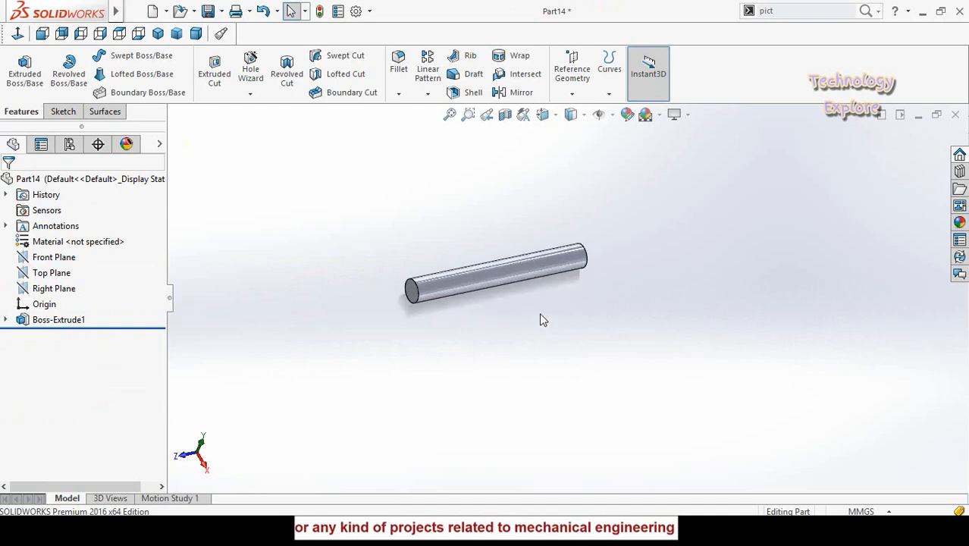
Step: Save the part as Guide Shaft in the Cross Flow Turbine 6kW folder
key("ctrl+s")
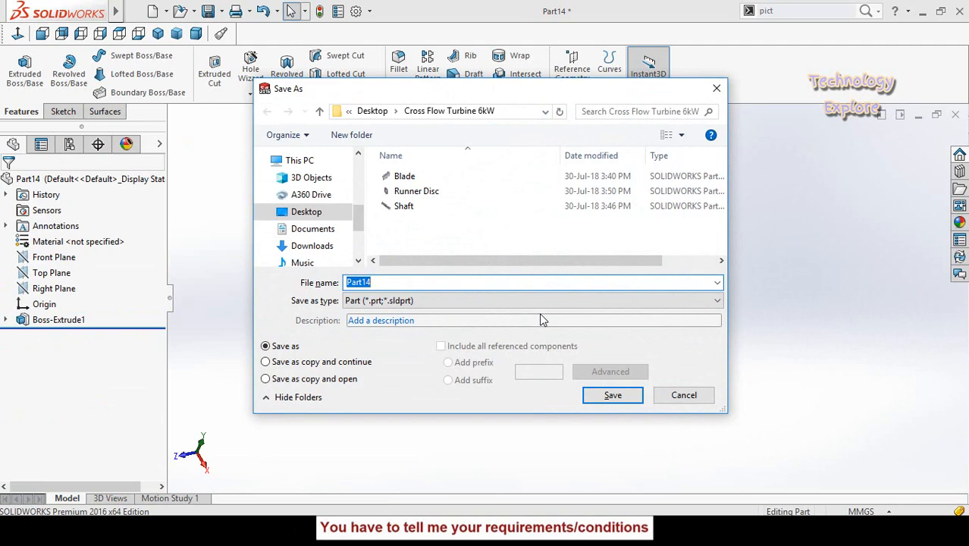
type("G")
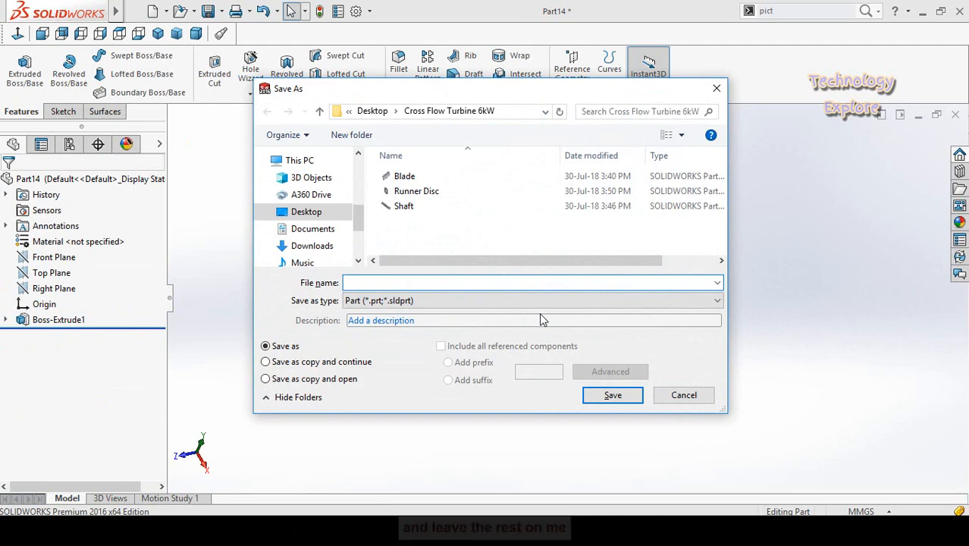
type("ui")
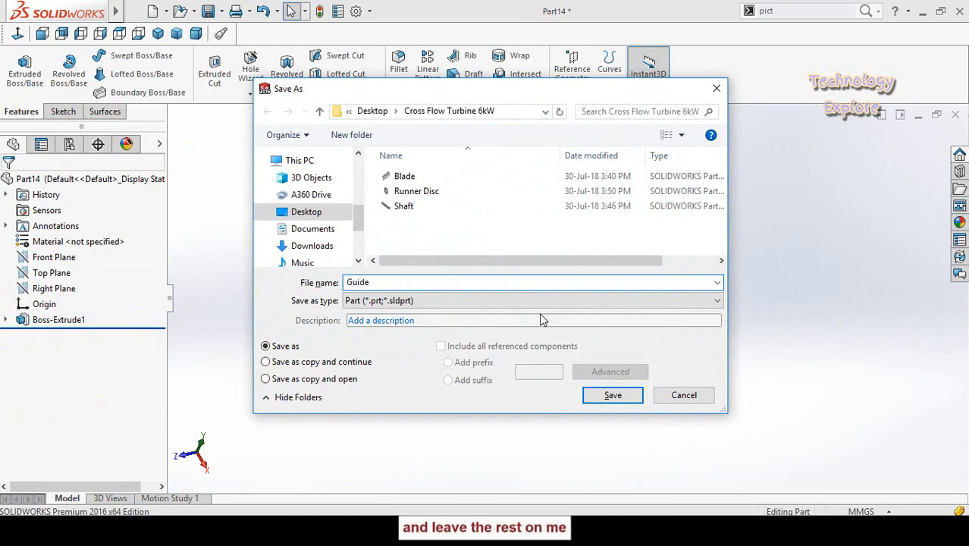
type("de Shaft")
key("Return")
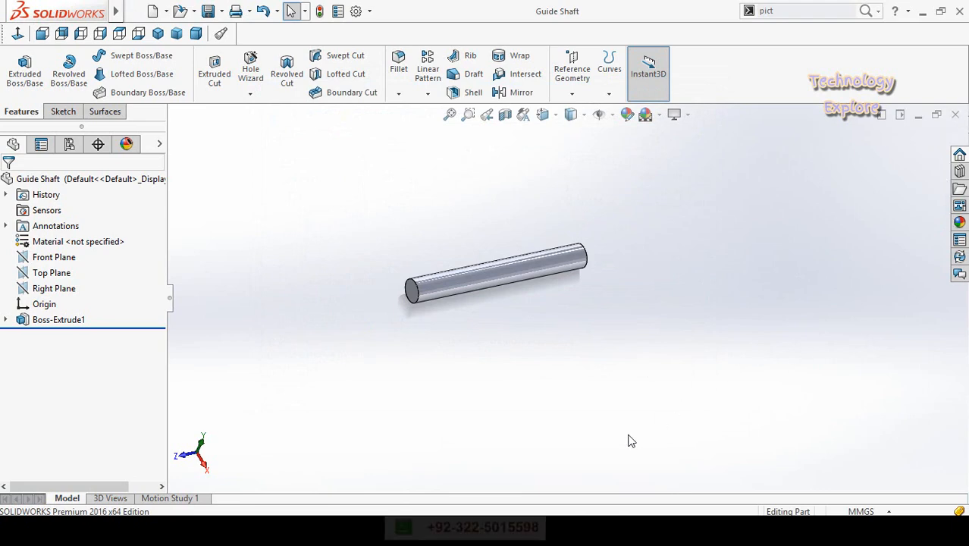
Step: Return to the turbine assembly document and view the housing with its small side-plate hole
mouse_move(539, 531)
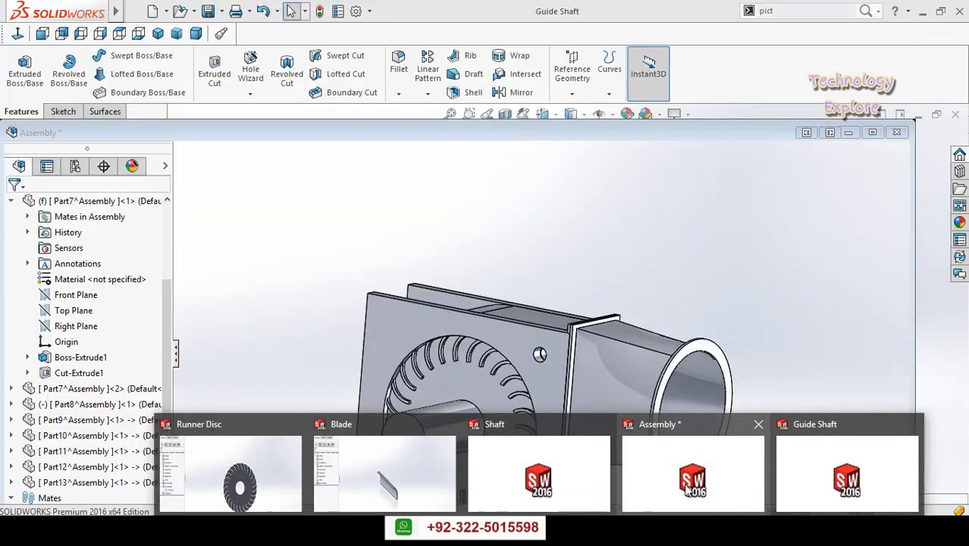
left_click(692, 473)
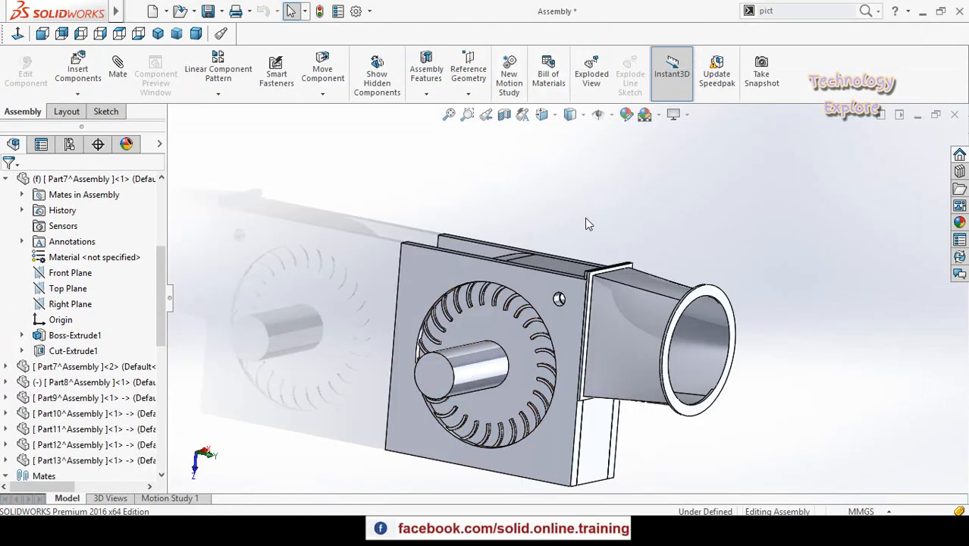
middle_click_drag(589, 199, 582, 215)
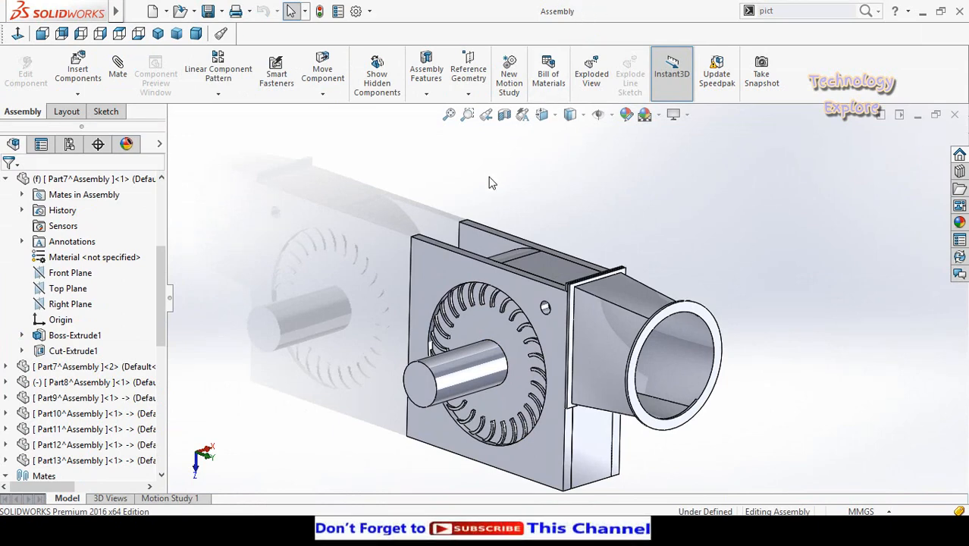
scroll(488, 177, "up", 1)
left_click(78, 73)
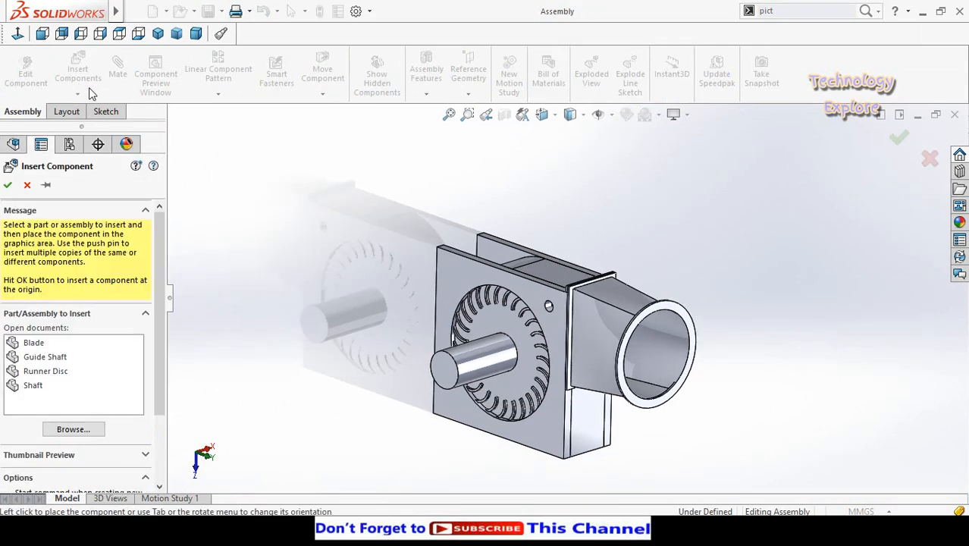
left_click(30, 385)
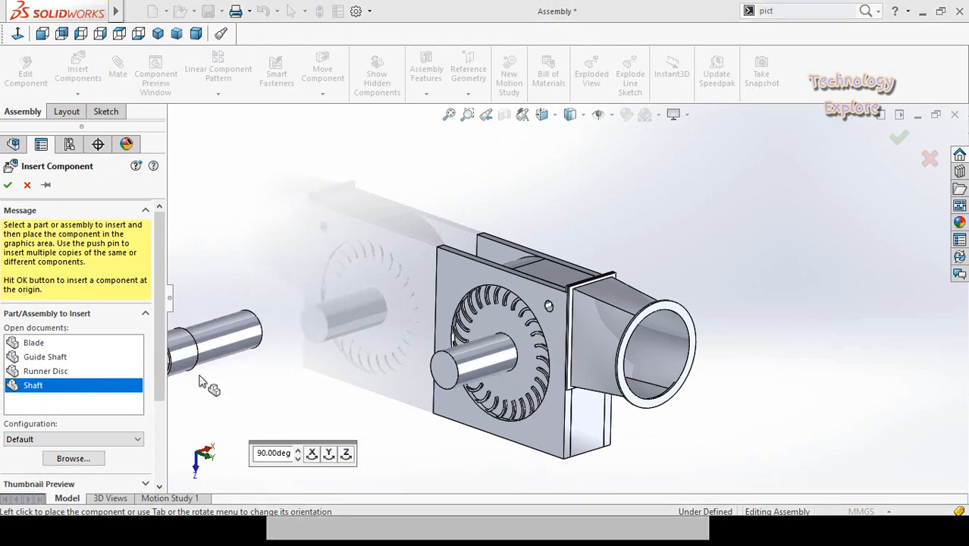
key("Escape")
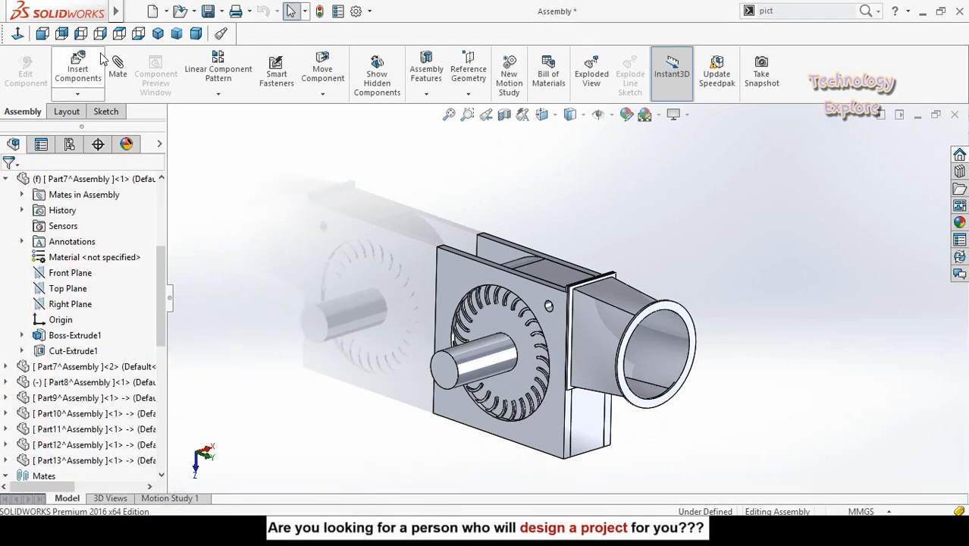
Step: Insert the Guide Shaft into the assembly and mate its cylindrical face concentric with the small hole in the front side plate
left_click(42, 357)
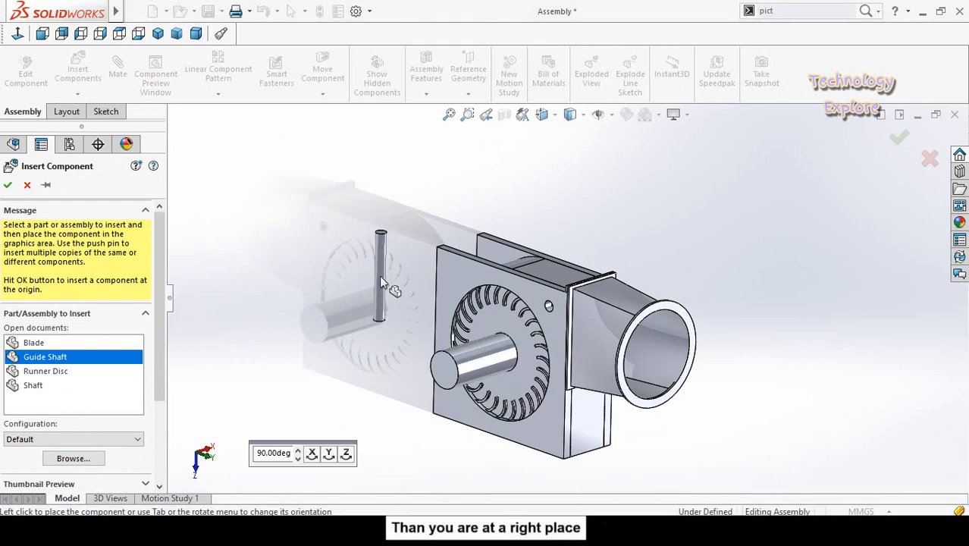
left_click(379, 276)
scroll(402, 261, "down", 5)
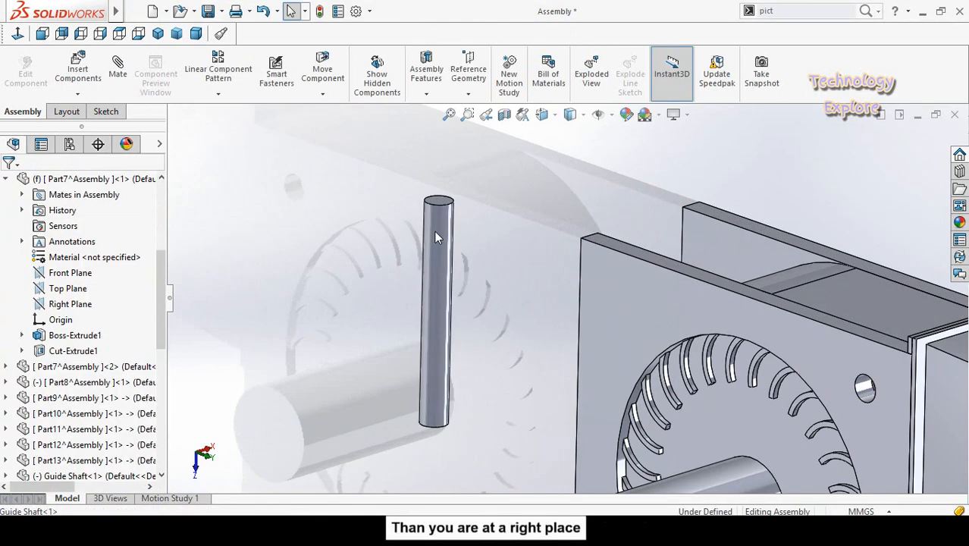
left_click(434, 231)
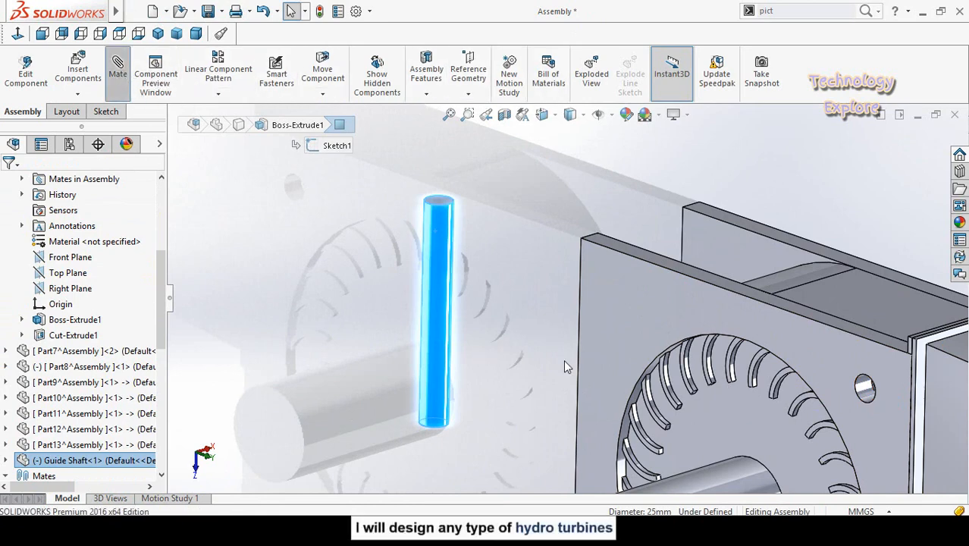
scroll(567, 362, "up", 2)
scroll(813, 395, "down", 4)
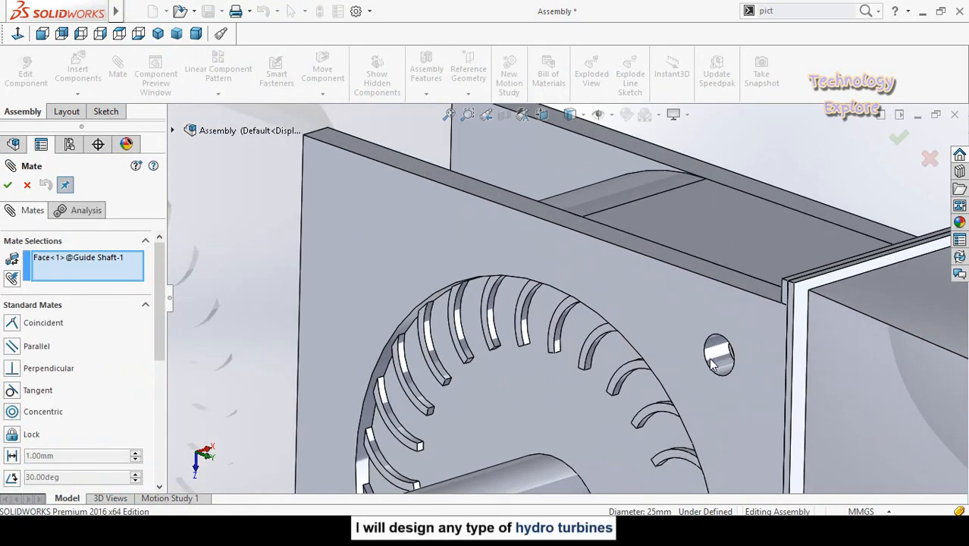
left_click(718, 351)
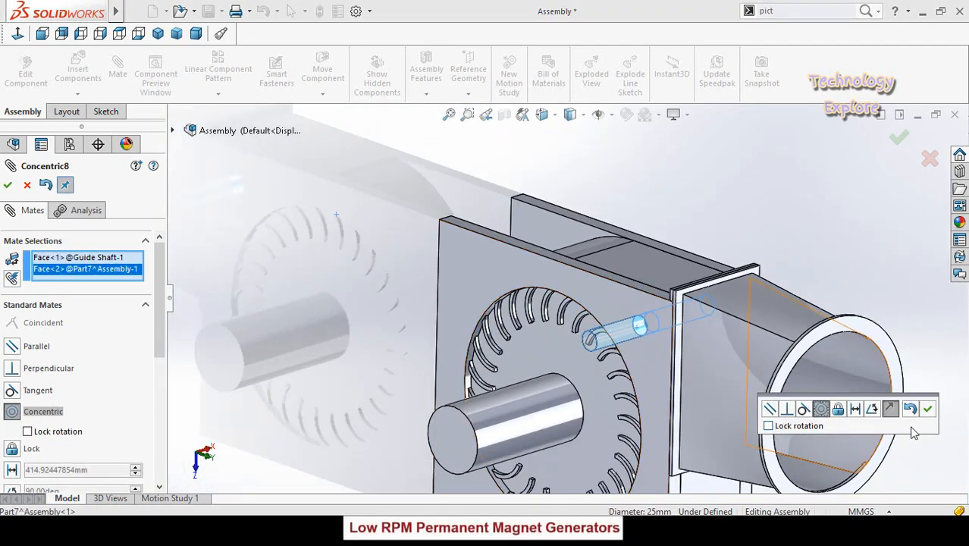
left_click(928, 410)
scroll(309, 345, "up", 2)
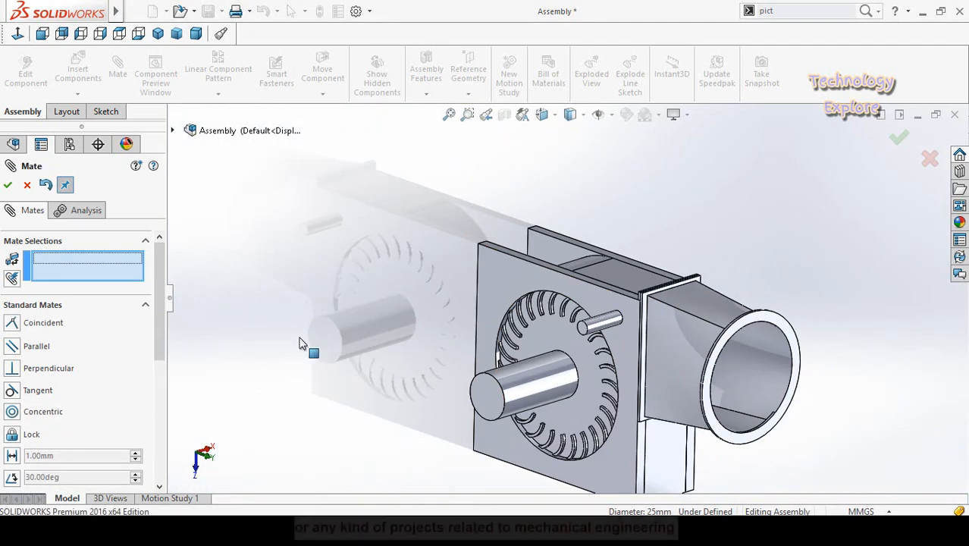
key("Escape")
Step: Slide the Guide Shaft along the hole's axis until it sits clear in front of the side plate
middle_click_drag(391, 277, 595, 331)
left_click_drag(595, 332, 432, 362)
middle_click_drag(434, 356, 444, 342)
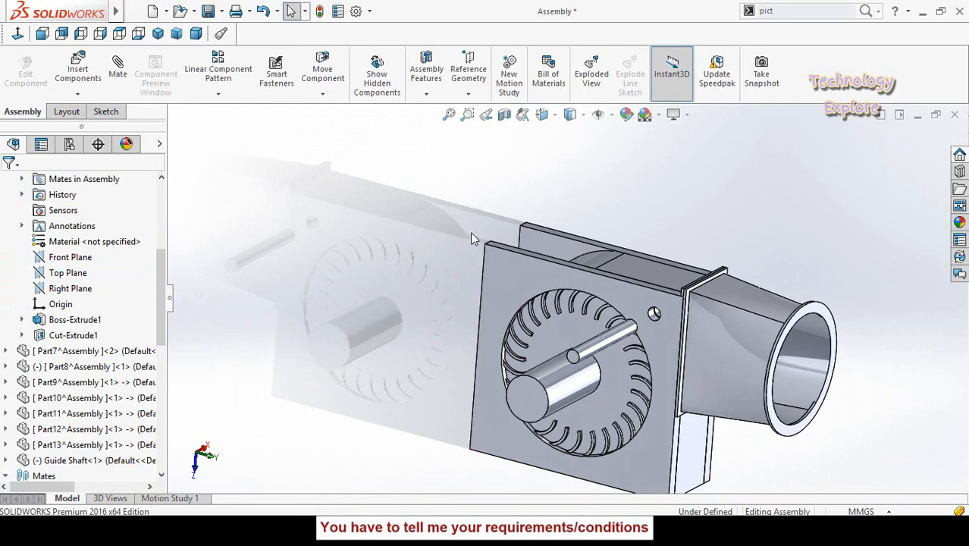
Step: Mate the bore of the guide part behind the side plate concentric with the Guide Shaft, with rotation locked
scroll(670, 330, "down", 6)
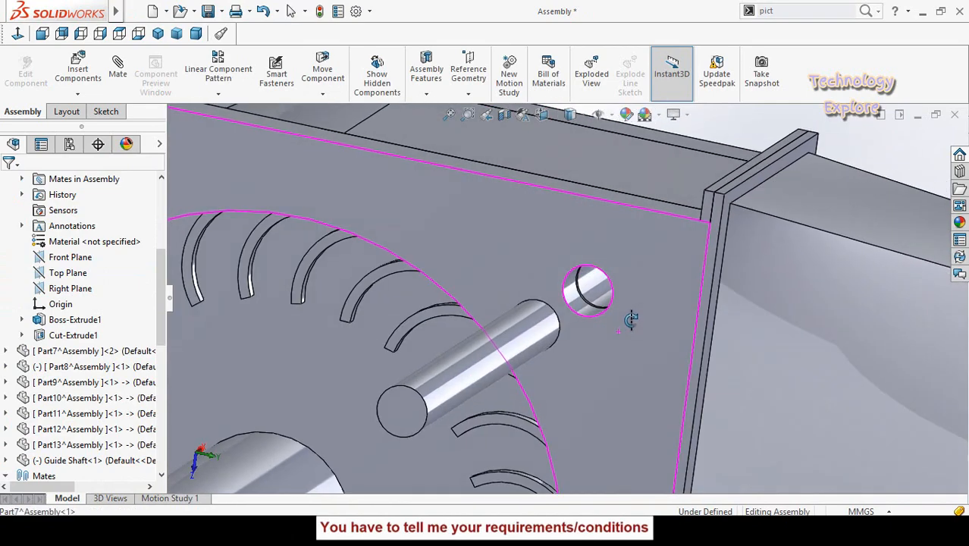
left_click(595, 300)
left_click(756, 206)
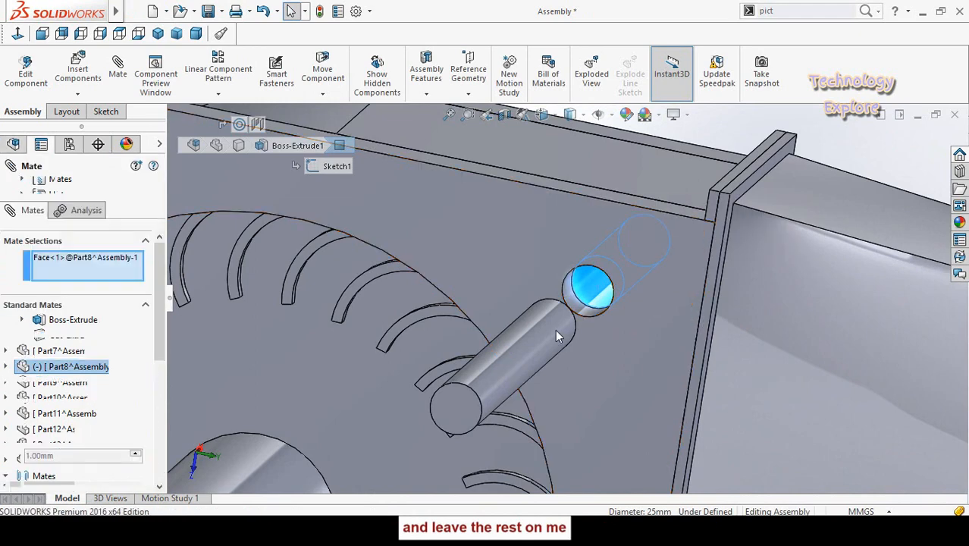
left_click(520, 342)
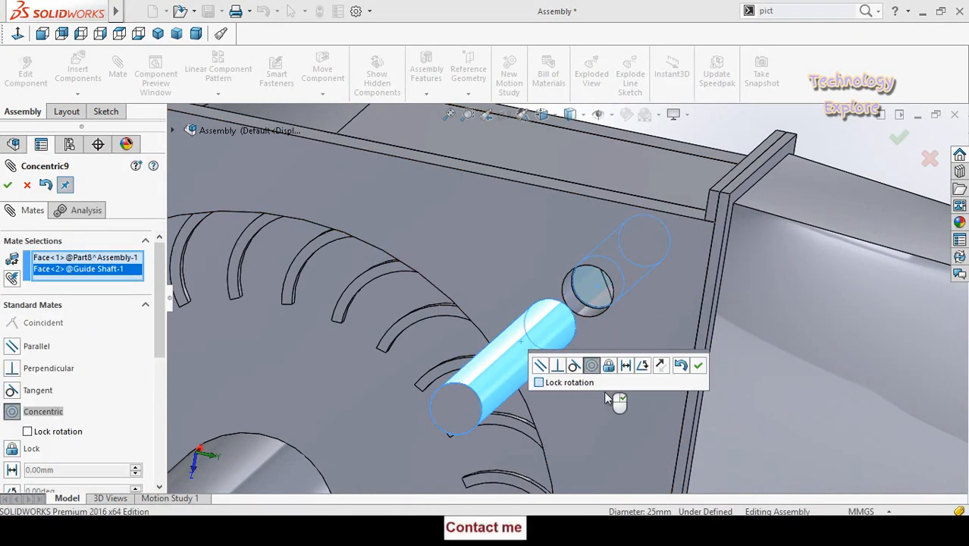
left_click(569, 382)
left_click(698, 366)
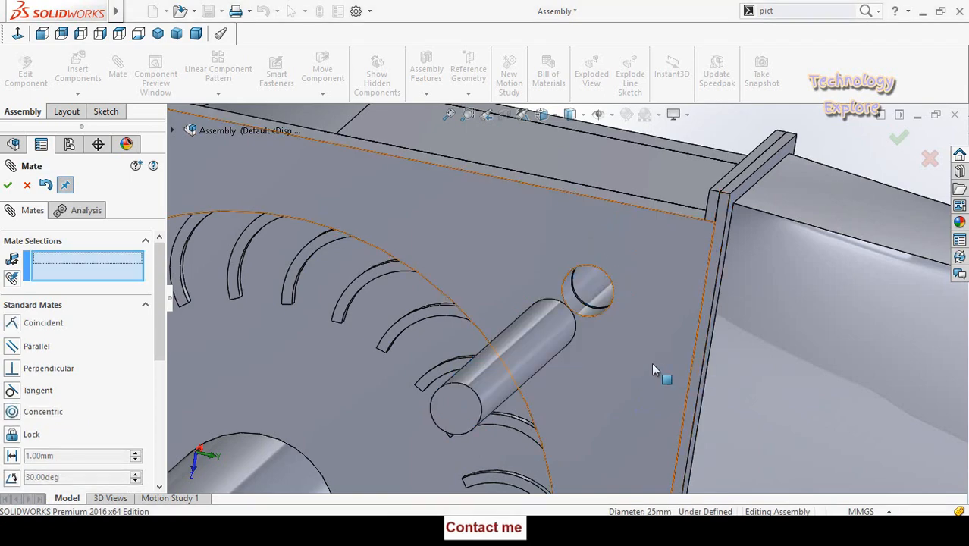
Step: Mate the Guide Shaft's inner end face coincident with the outer face of the side plate opposite the one it protrudes from
scroll(641, 360, "up", 5)
scroll(633, 356, "down", 3)
middle_click_drag(622, 353, 504, 402)
scroll(578, 305, "down", 3)
left_click(574, 312)
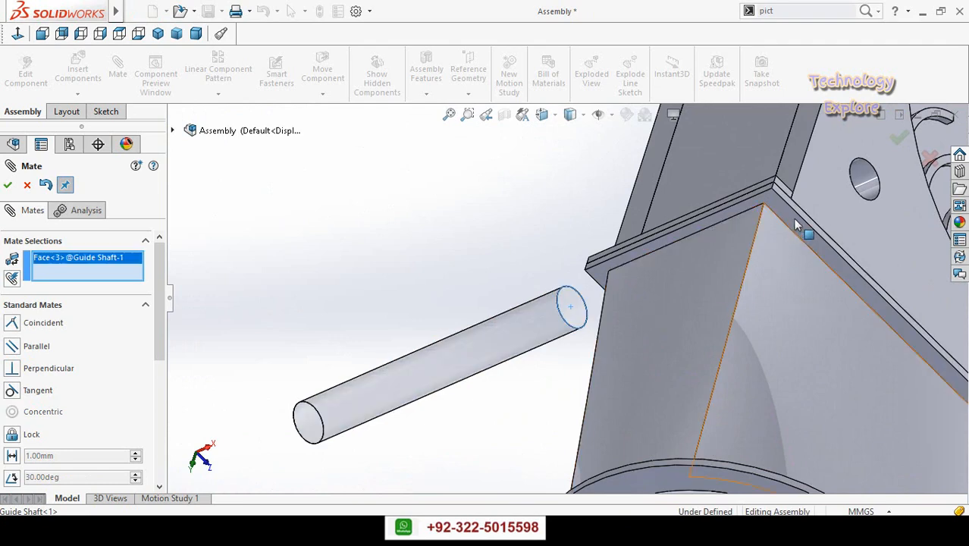
left_click(835, 211)
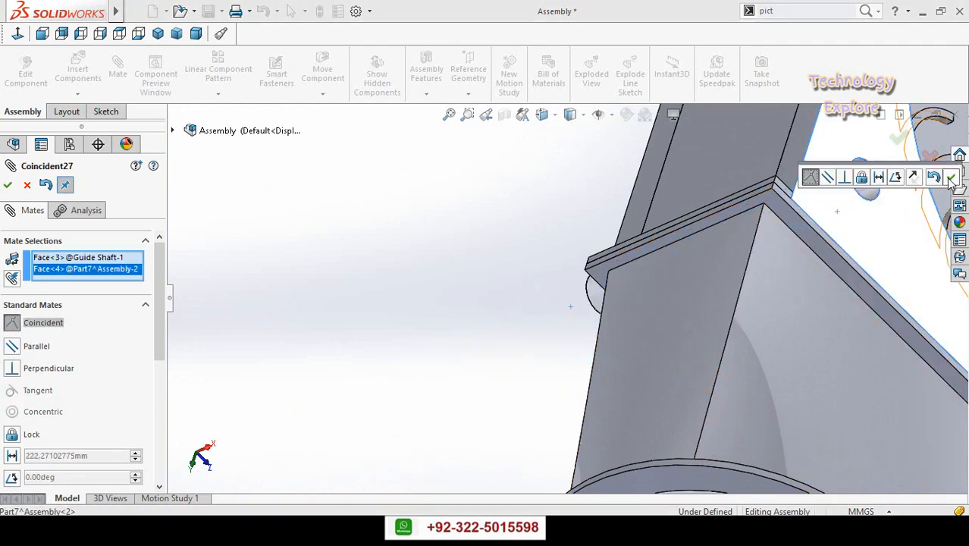
left_click(950, 177)
scroll(505, 279, "up", 4)
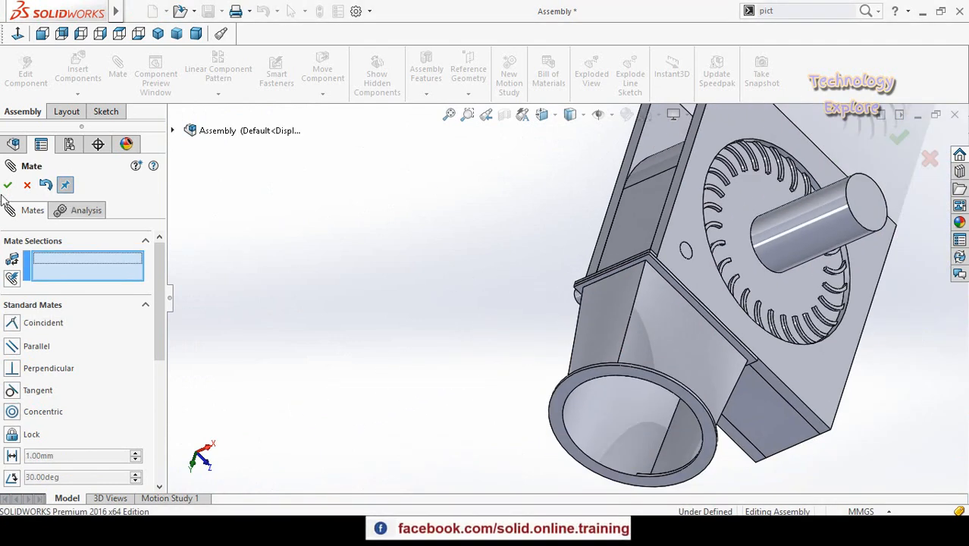
key("Escape")
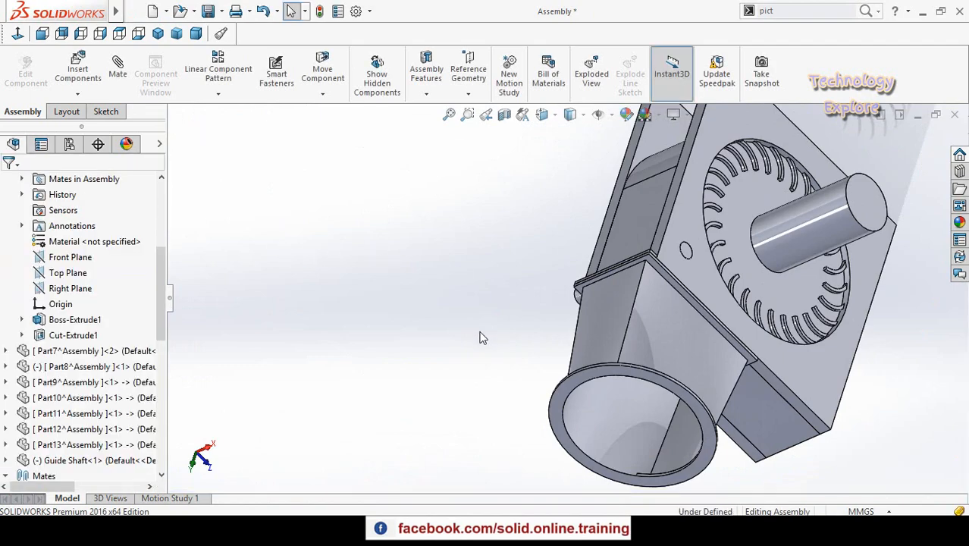
middle_click_drag(479, 337, 695, 233)
mouse_move(730, 335)
middle_mouse_down()
mouse_move(751, 363)
mouse_move(735, 347)
middle_mouse_up()
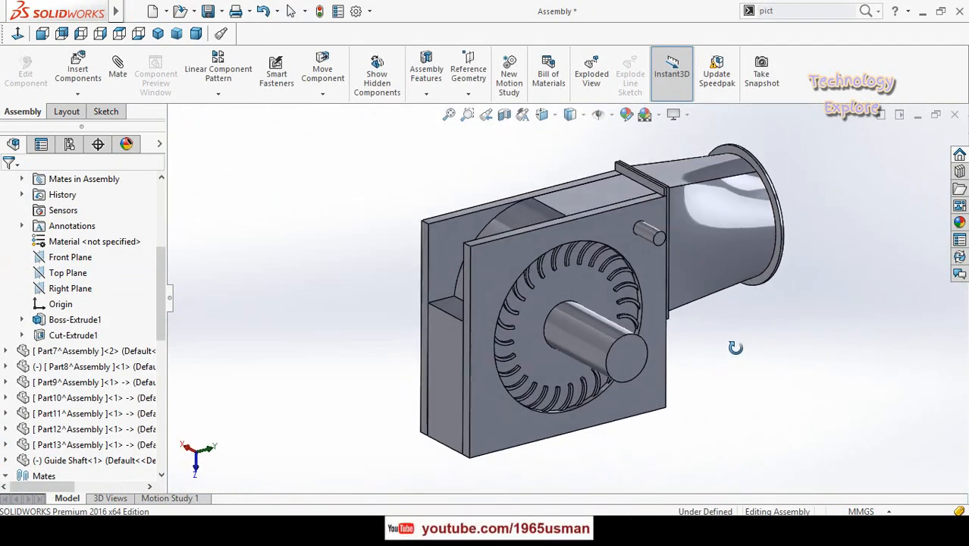
scroll(731, 352, "up", 3)
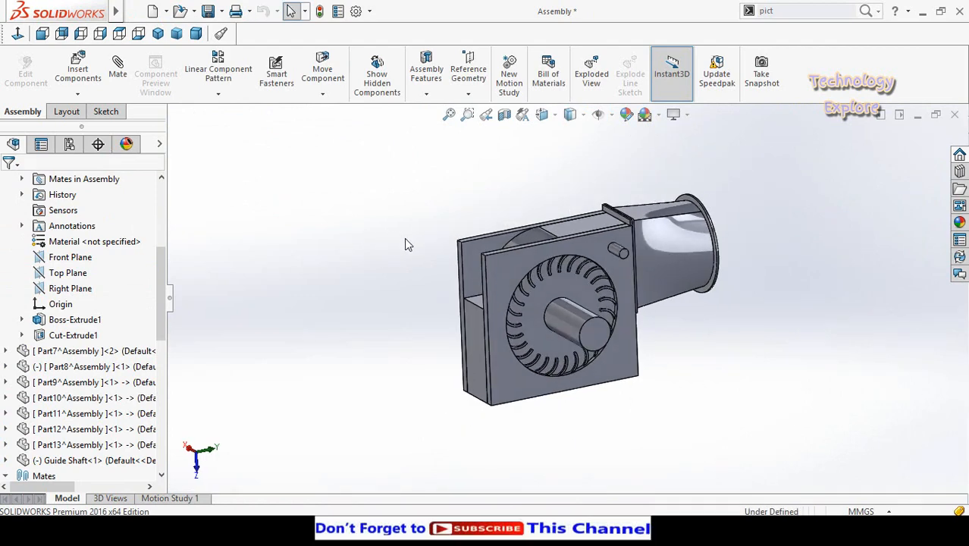
Step: Create a new part document and start a sketch on the Front Plane
key("ctrl+n")
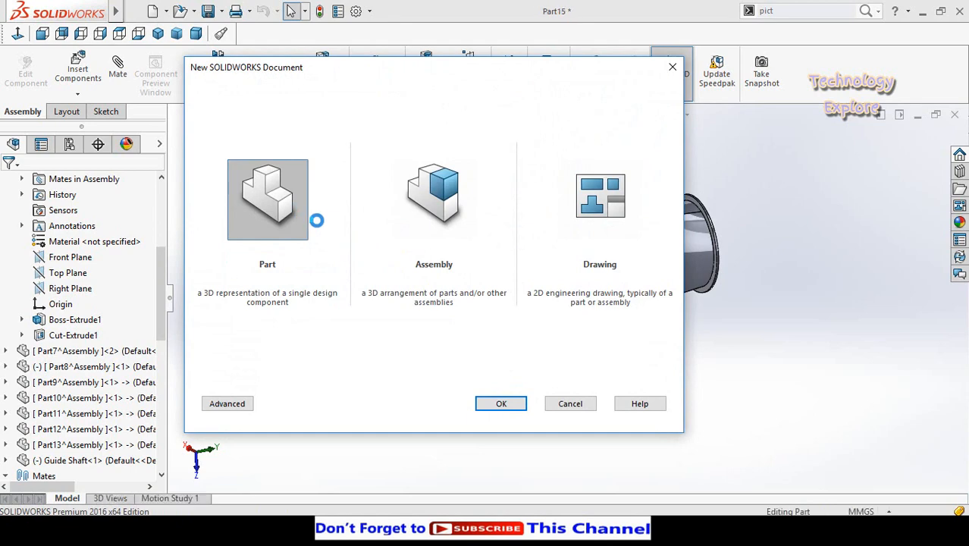
left_click(49, 259)
left_click(50, 237)
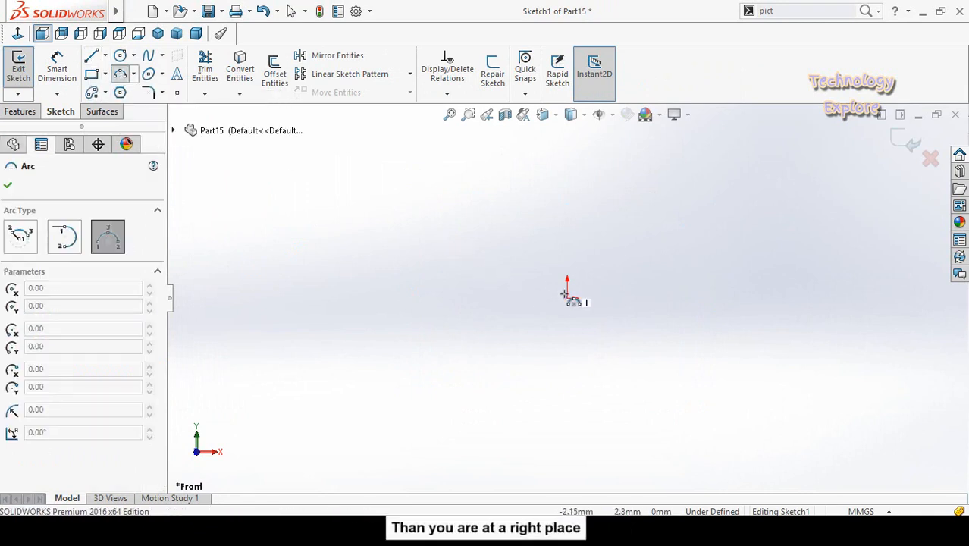
Step: Sketch two three-point arcs from a shared upper tip, one ending at the origin and the other about 19 mm beside it
left_click(499, 203)
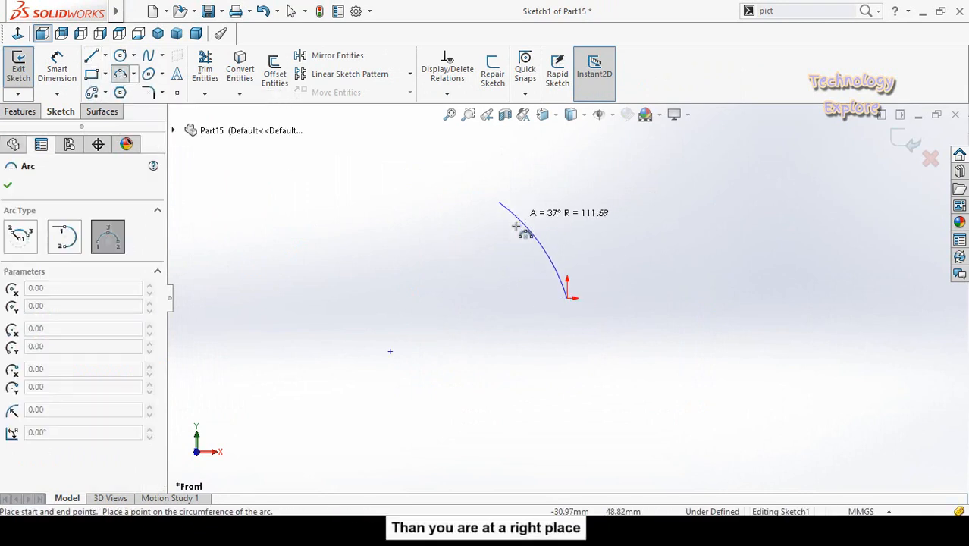
left_click(525, 225)
left_click(499, 203)
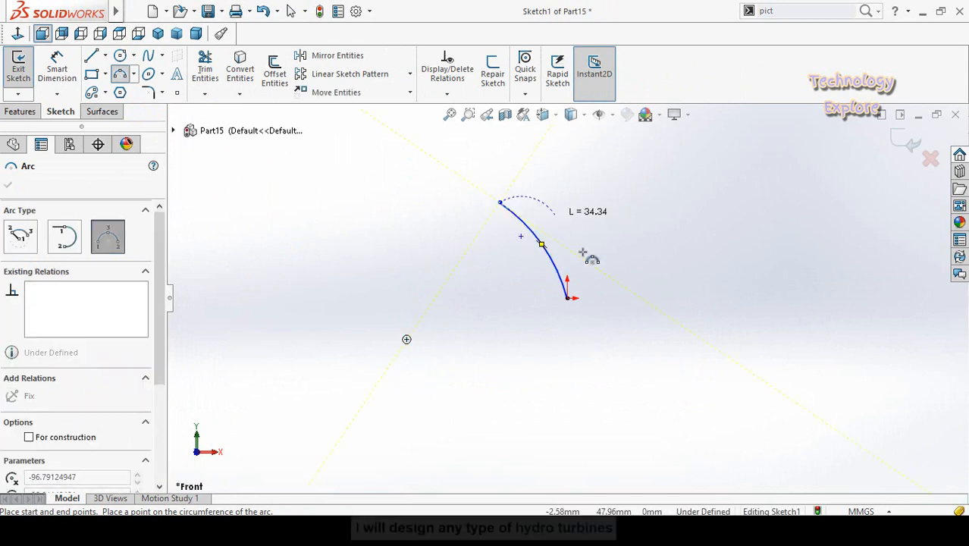
left_click(593, 297)
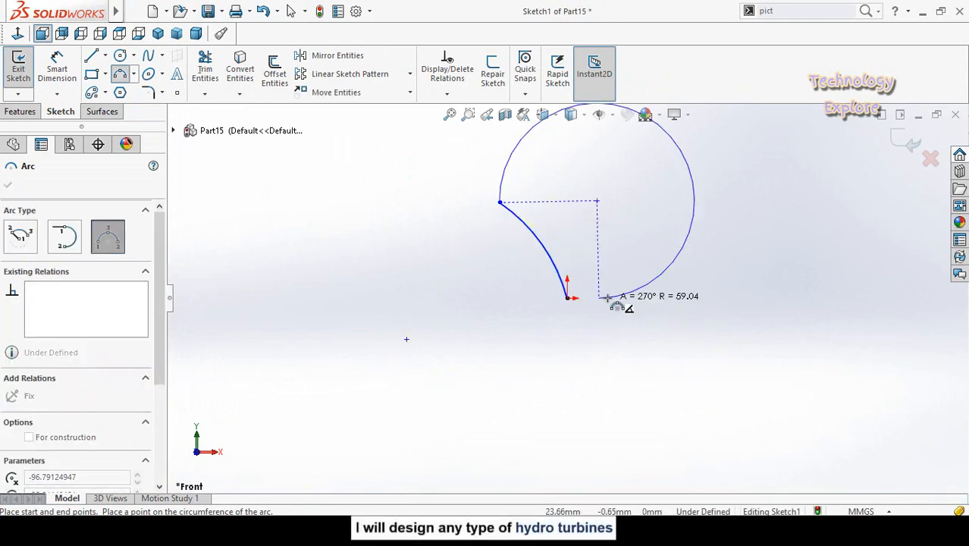
left_click(586, 250)
key("Escape")
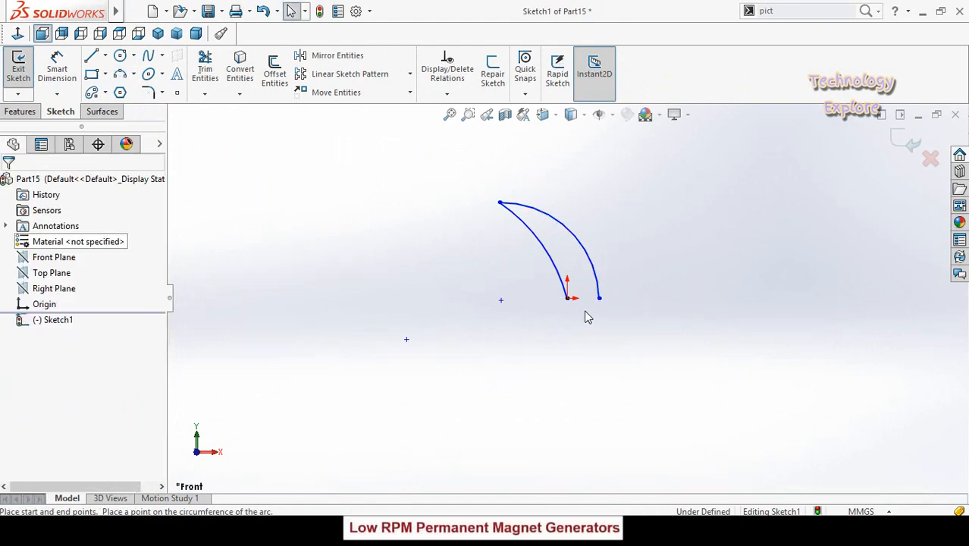
Step: Close the profile's lower end with a semicircular three-point arc between the two open arc endpoints, about 19 mm across
key("Return")
left_click(599, 298)
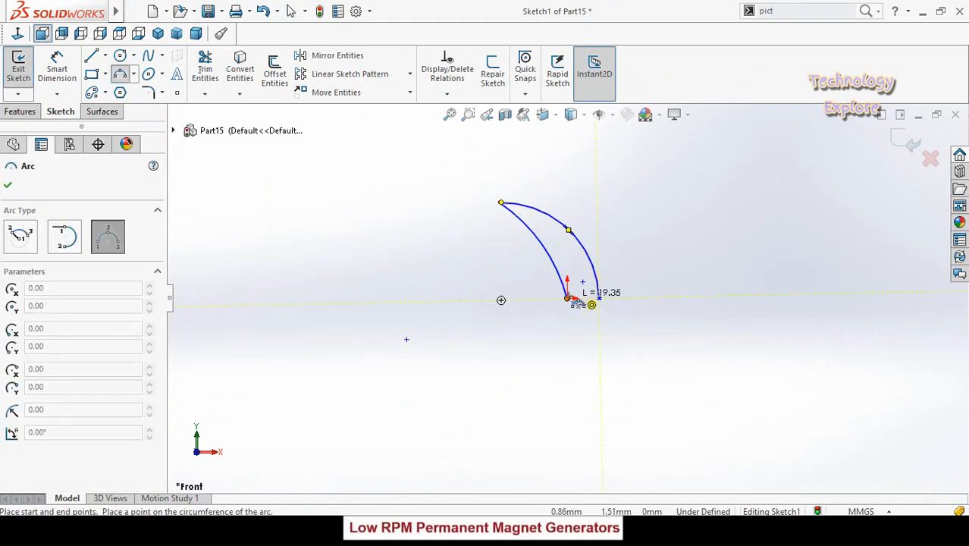
left_click(583, 319)
scroll(581, 311, "down", 3)
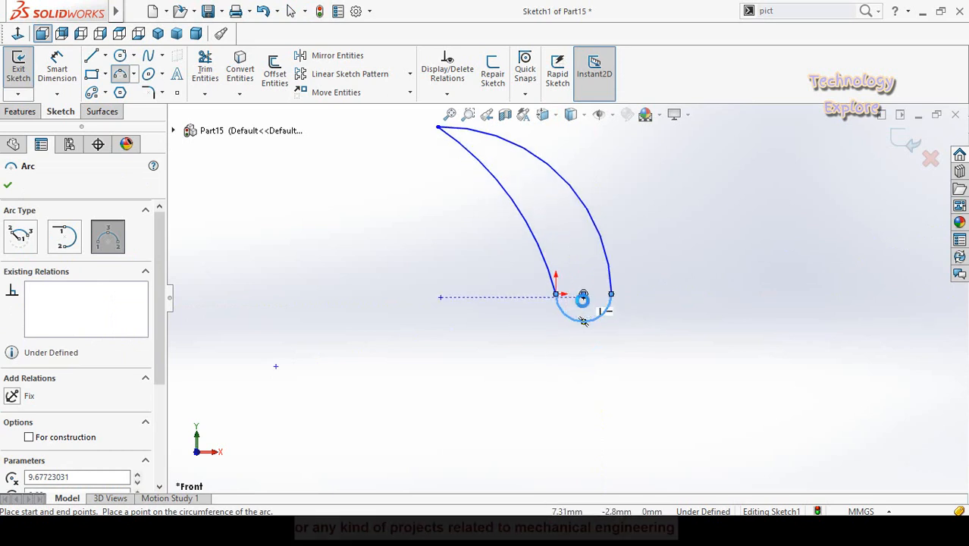
Step: Sketch a circle concentric with the rounded lower end and set its diameter to 25 mm
key("c")
scroll(583, 294, "down", 1)
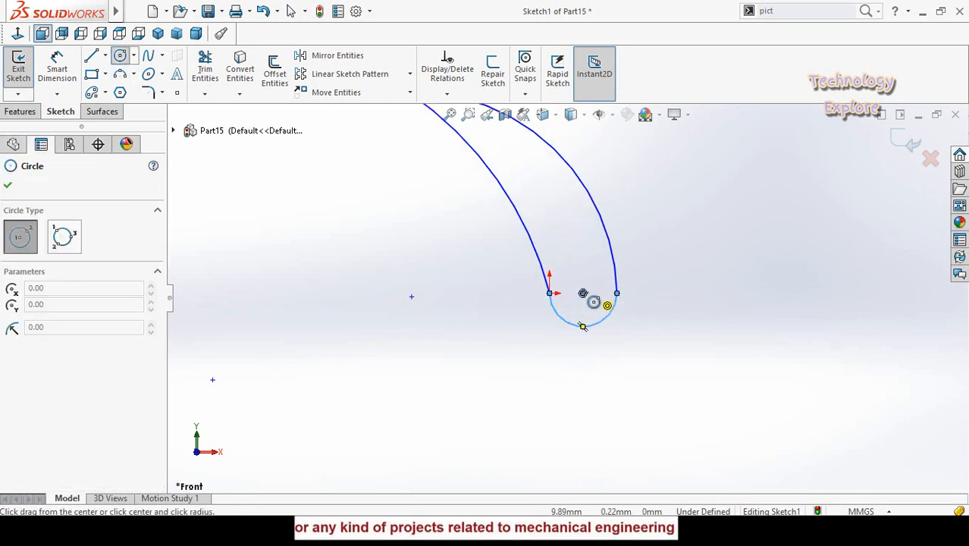
left_click(584, 295)
left_click(589, 310)
key("Escape")
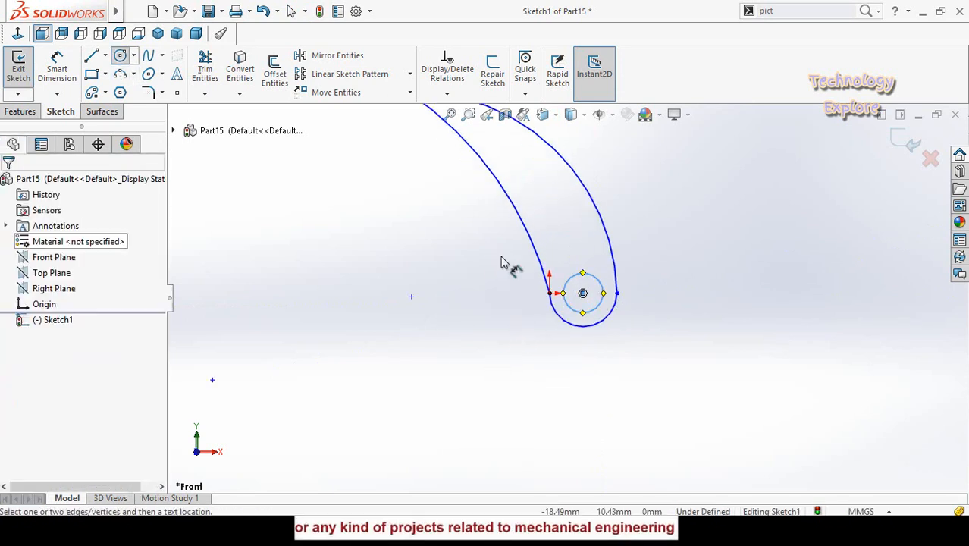
left_click(580, 312)
left_click(501, 359)
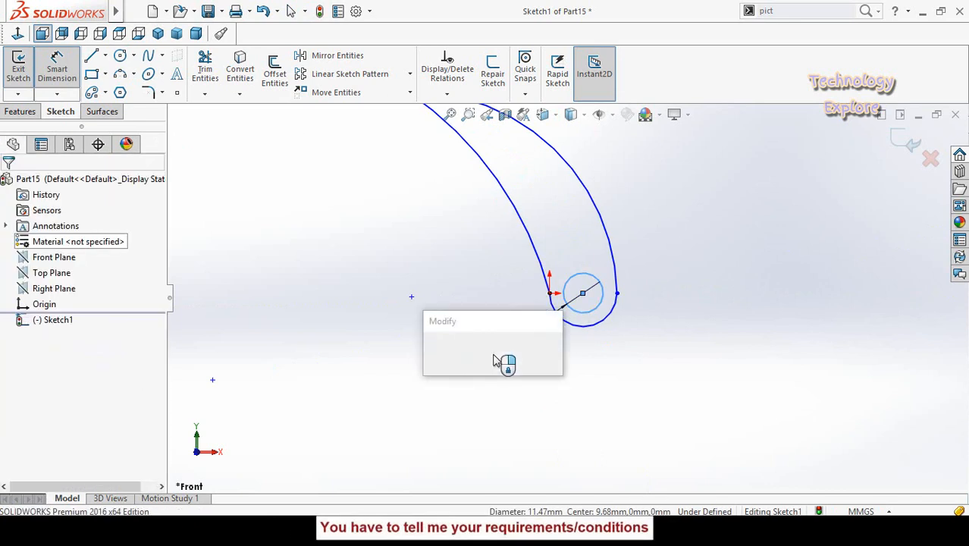
type("25")
key("Return")
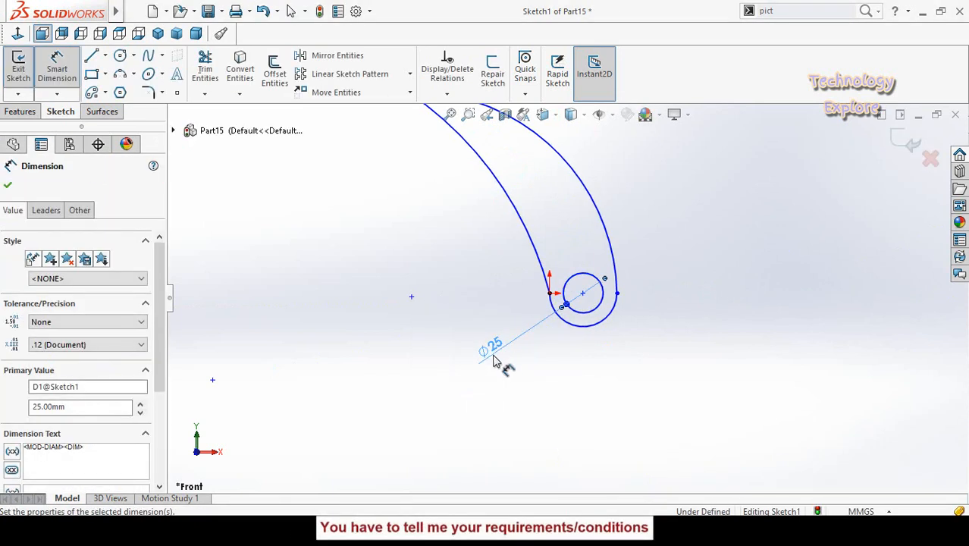
key("Escape")
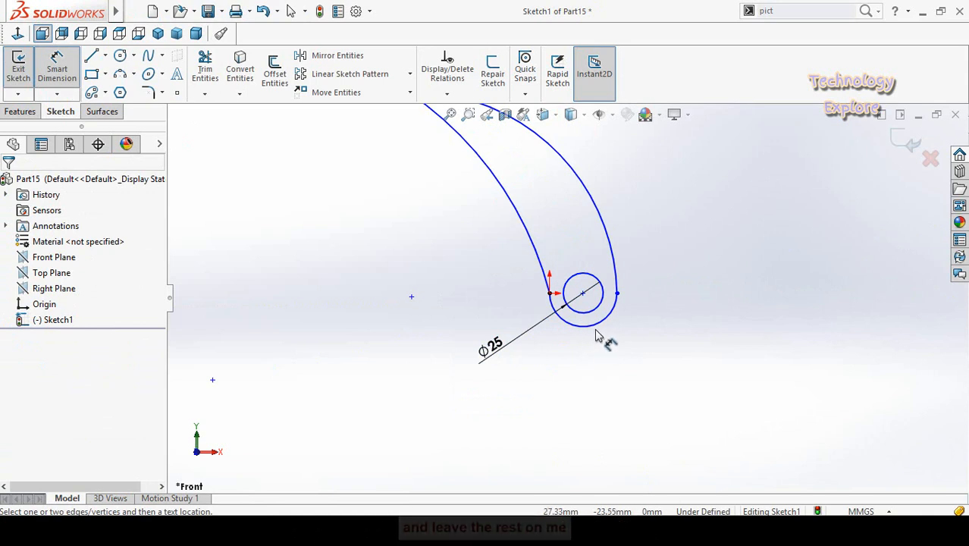
Step: Dimension the radius of the rounded lower end arc, keeping its drawn size
left_click(607, 327)
left_click(686, 386)
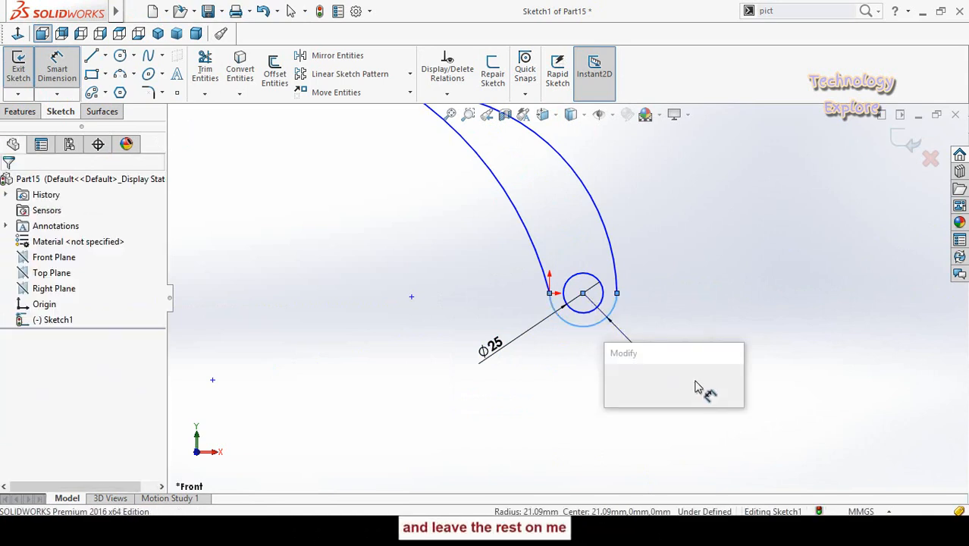
scroll(682, 234, "up", 4)
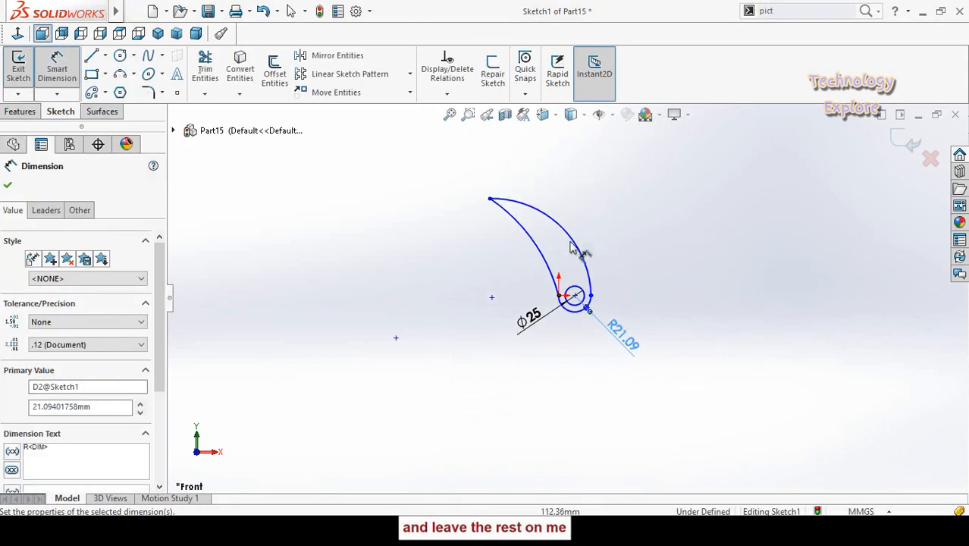
scroll(527, 213, "down", 2)
key("Escape")
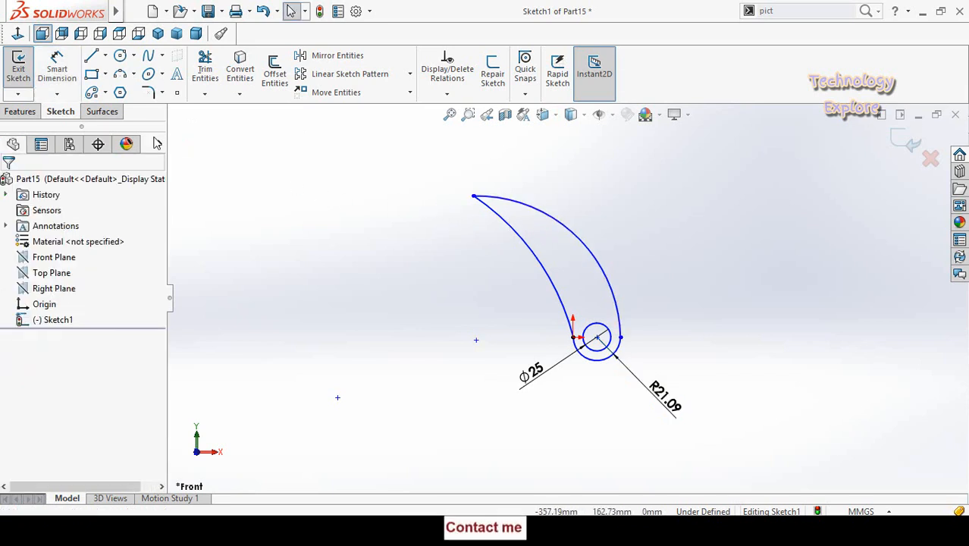
Step: Round the profile's pointed upper tip with a 5 mm sketch fillet
left_click(149, 92)
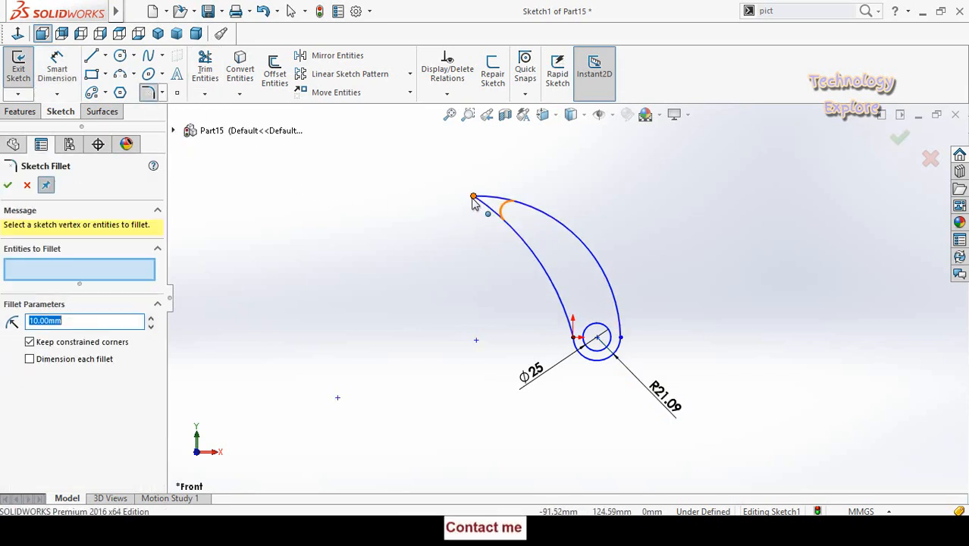
left_click(473, 198)
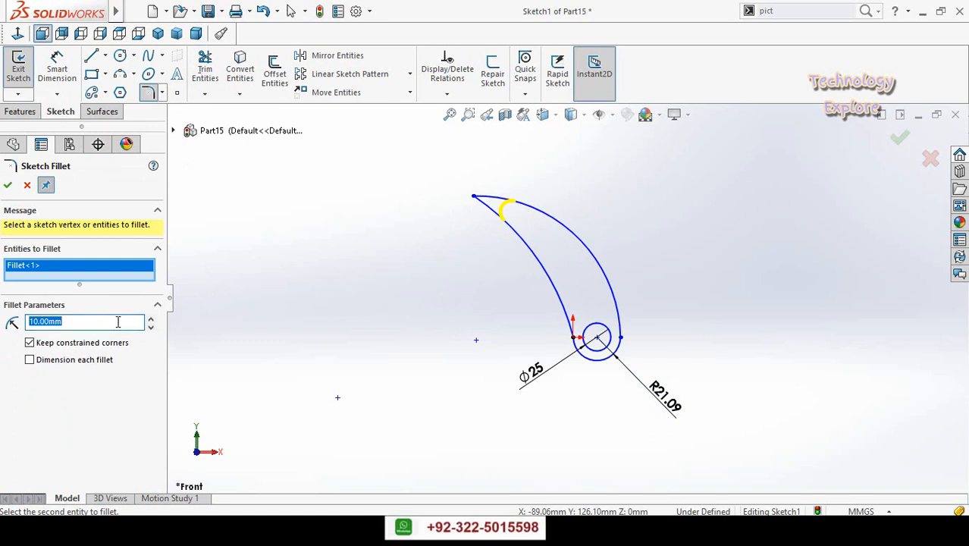
left_click(7, 185)
left_click(6, 185)
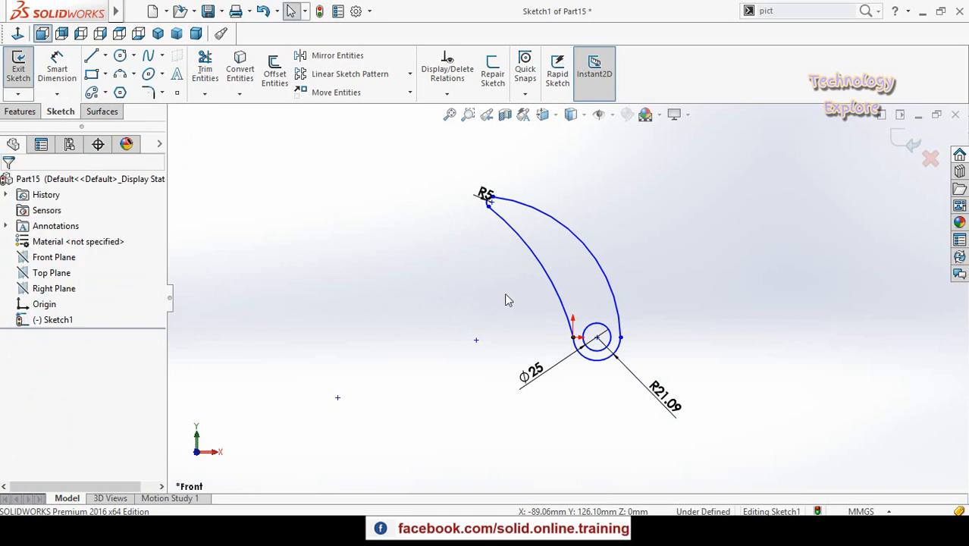
Step: Sketch a small circle inside the profile just below the filleted tip
scroll(497, 287, "down", 3)
scroll(519, 251, "up", 6)
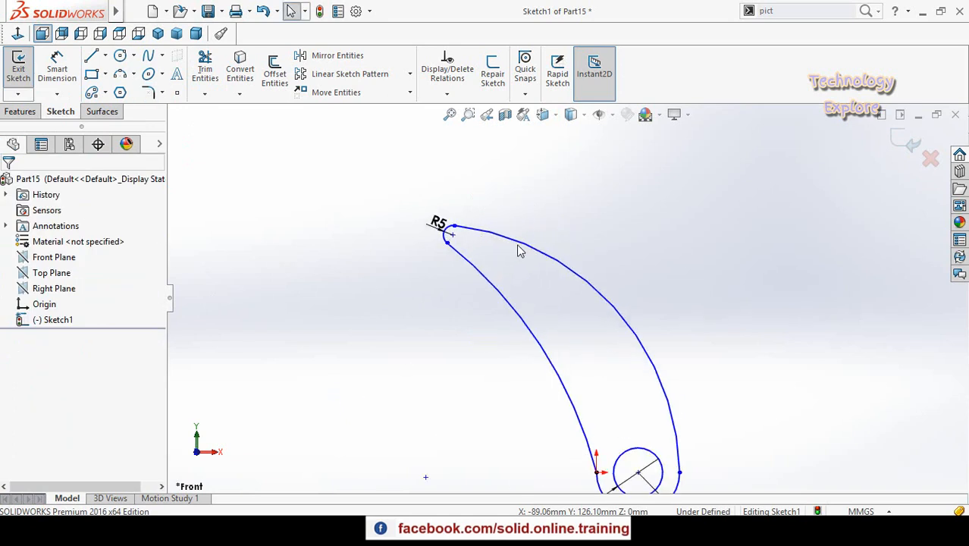
scroll(520, 251, "up", 1)
left_click(120, 56)
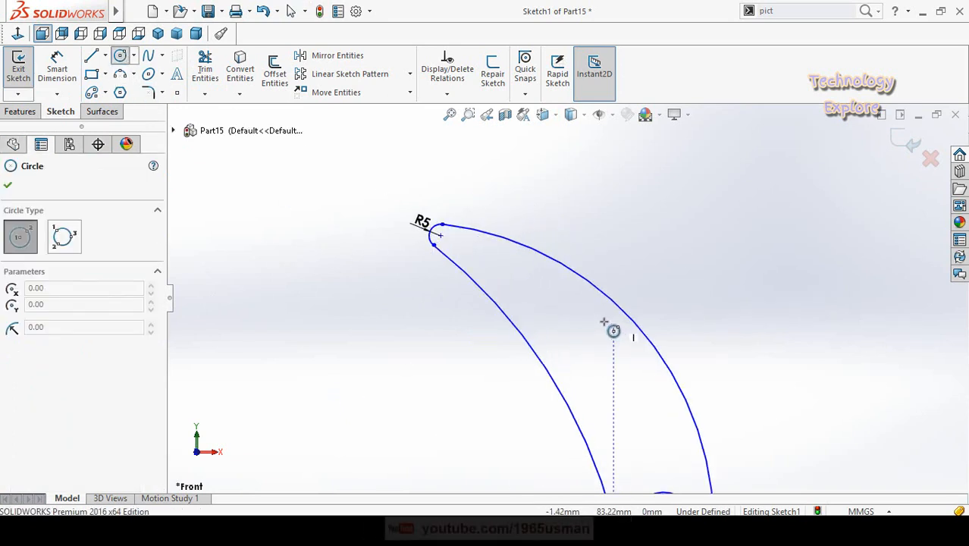
scroll(606, 322, "up", 3)
left_click(341, 177)
left_click(351, 182)
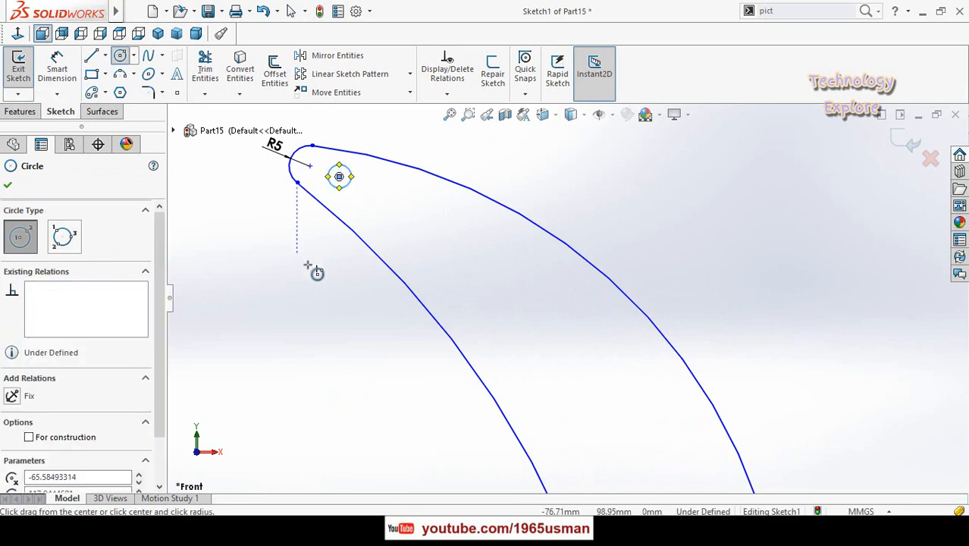
scroll(341, 296, "down", 4)
key("Escape")
scroll(390, 322, "down", 2)
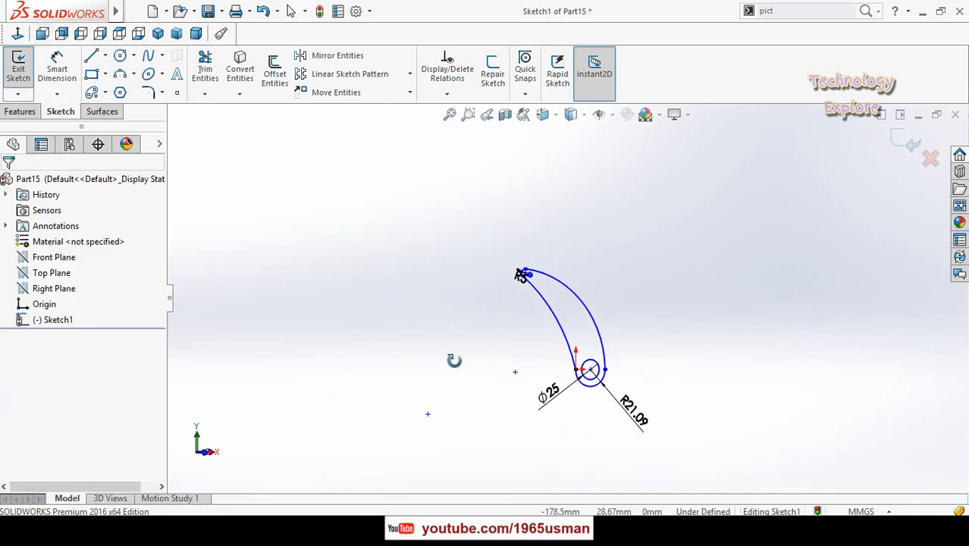
Step: Extrude the curved lever profile as a blind 10 mm boss, leaving both circles as holes
left_click(20, 112)
left_click(25, 73)
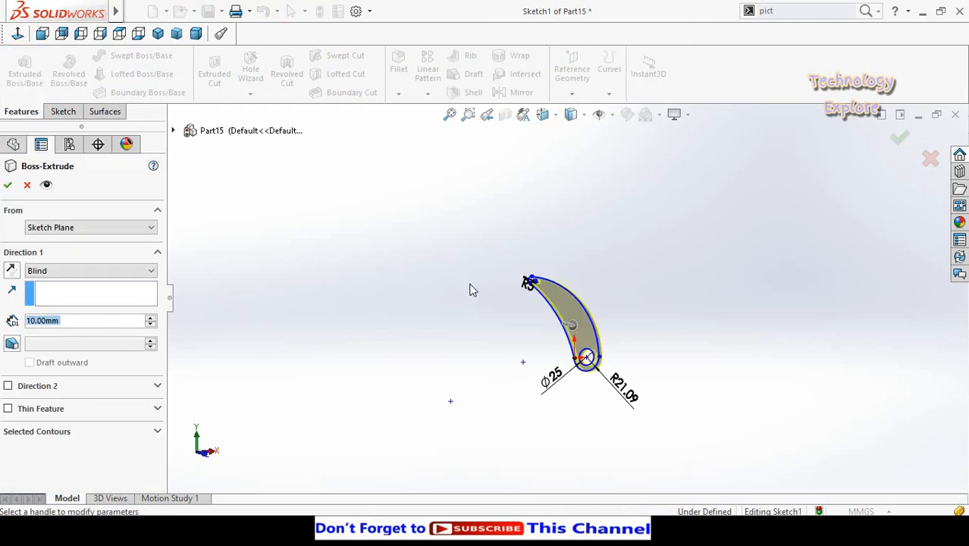
left_click(6, 186)
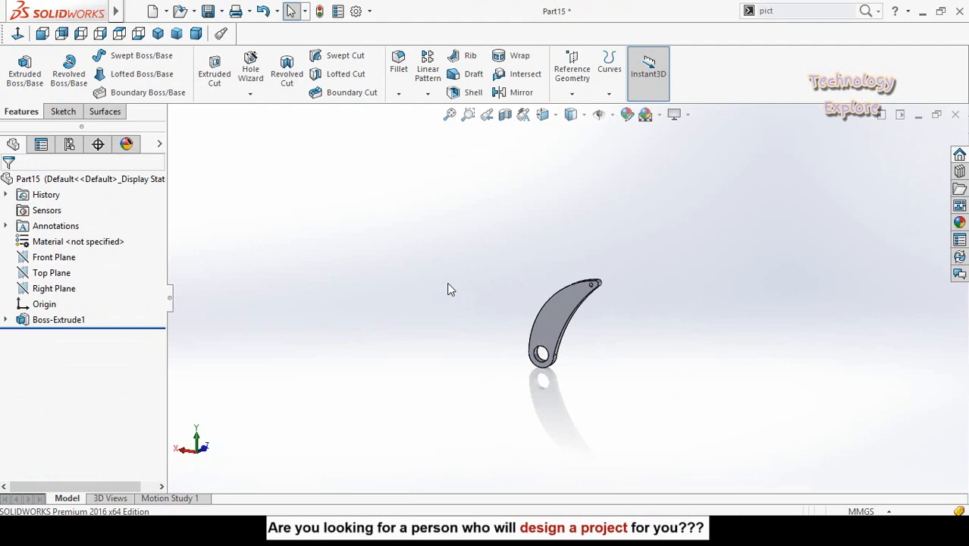
Step: Save the part as Guide Van Liver in the Cross Flow Turbine 6kW folder
key("ctrl+s")
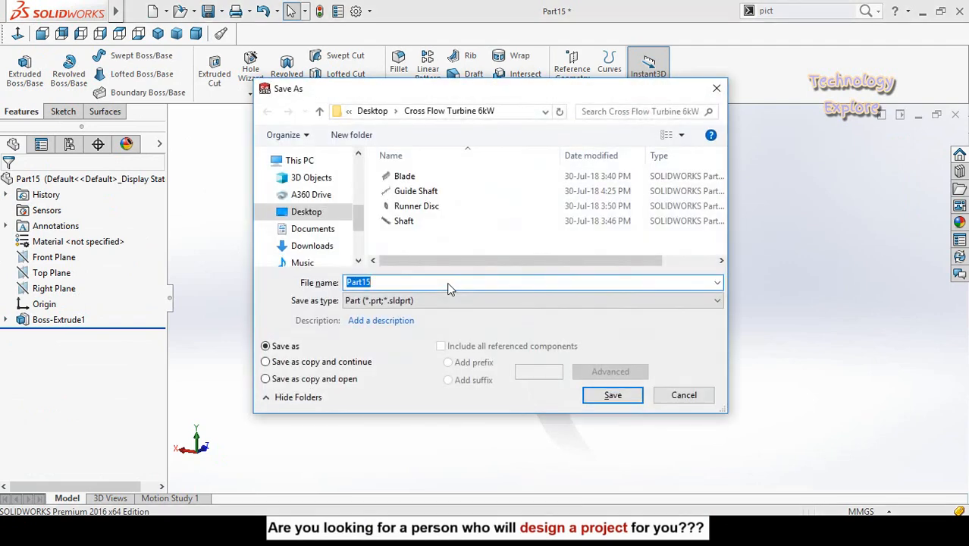
type("Guide Van")
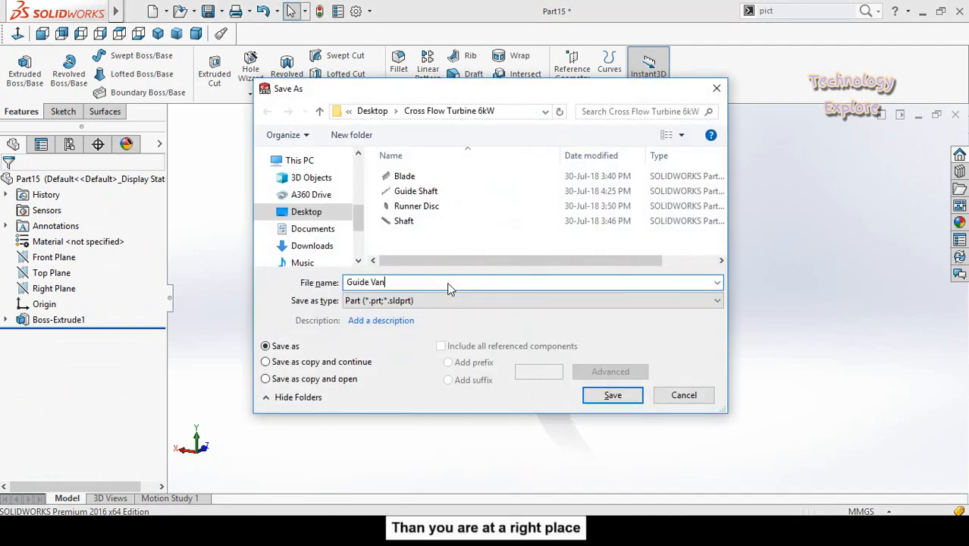
type(" Liver")
key("Return")
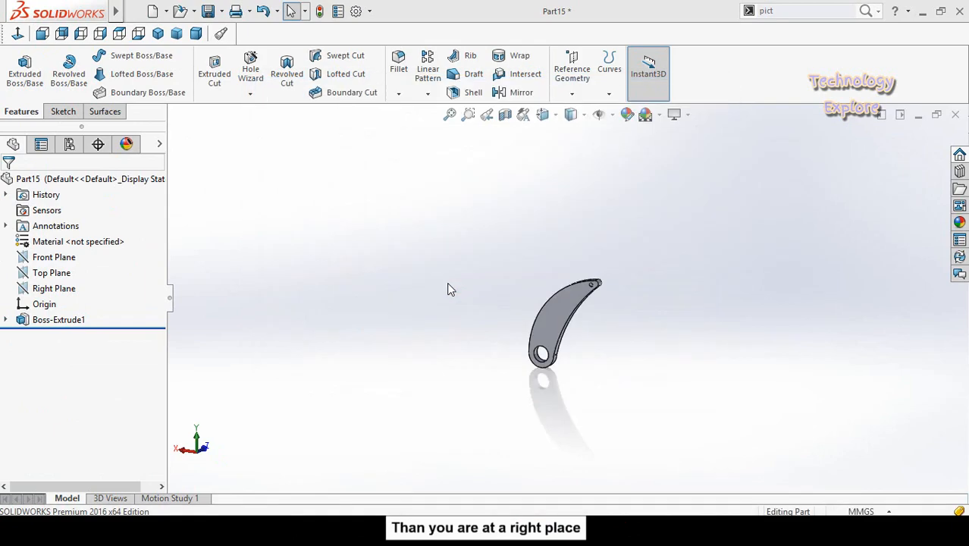
Step: Switch to the turbine assembly and insert the Guide Van Liver part, placing it beside the casing below the inlet duct
mouse_move(533, 513)
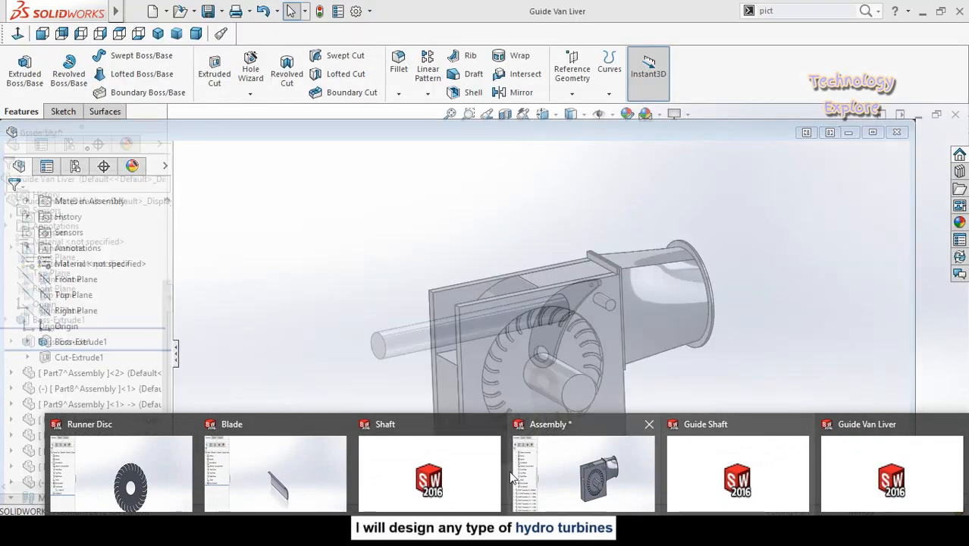
left_click(551, 467)
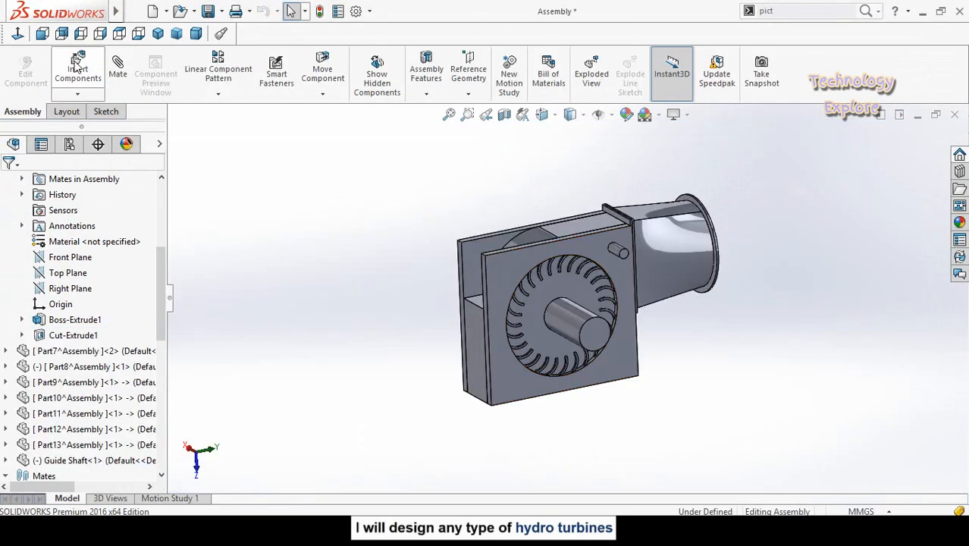
left_click(77, 66)
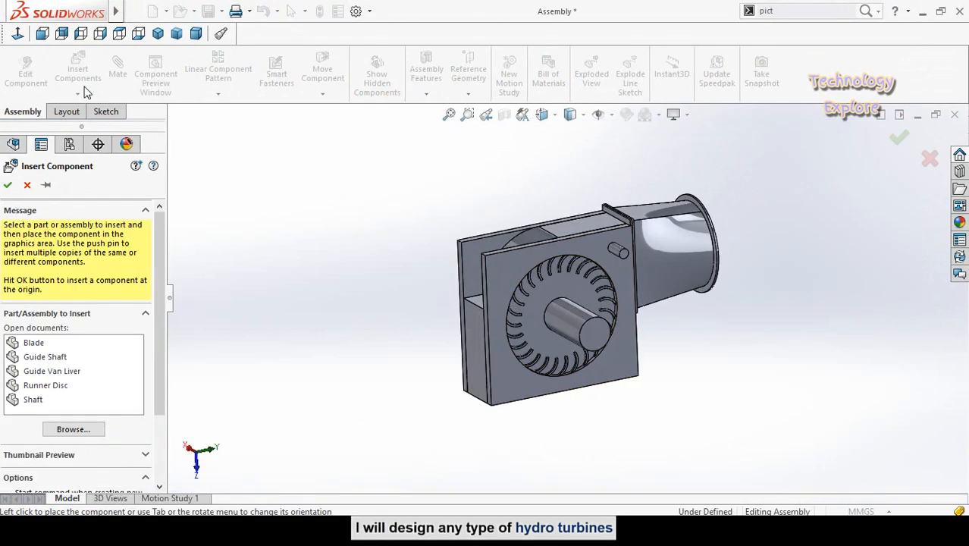
left_click(45, 372)
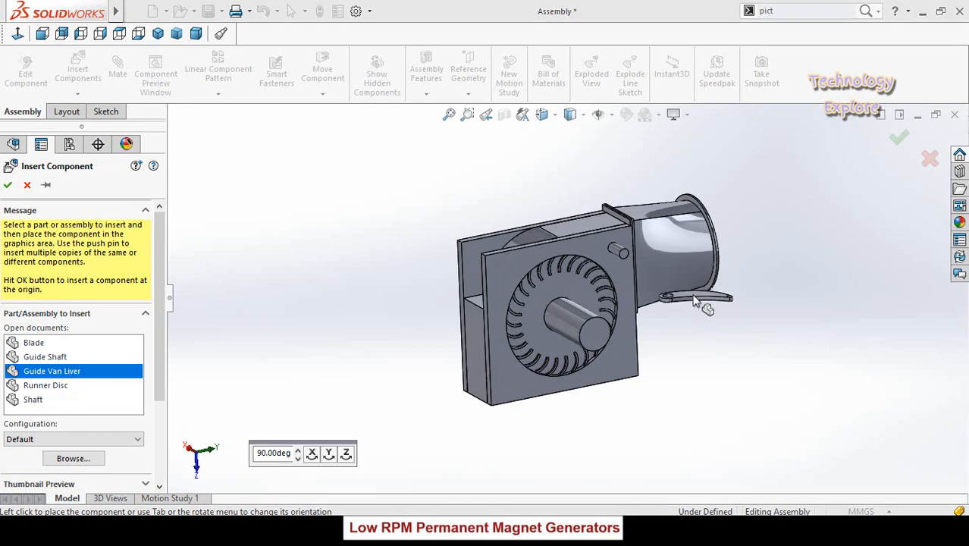
scroll(686, 326, "down", 4)
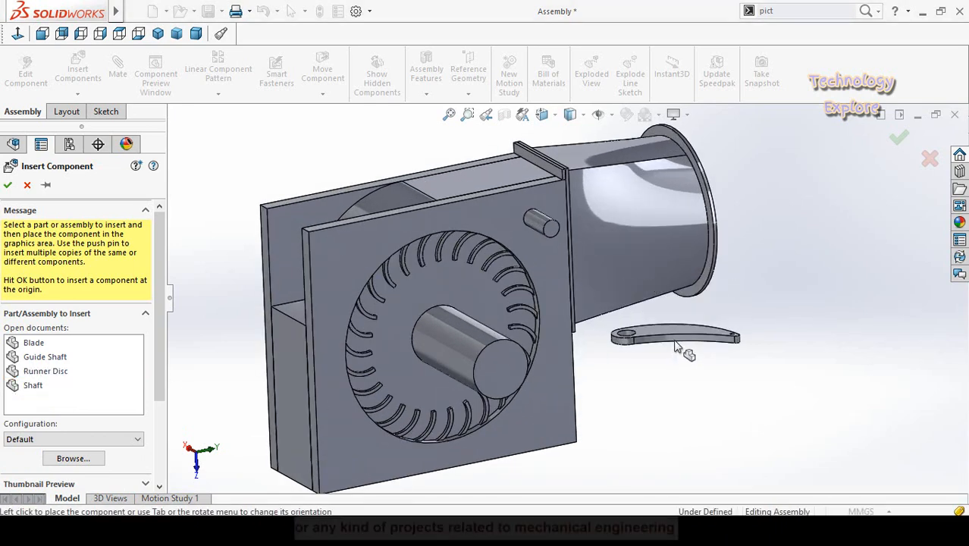
left_click(656, 341)
Step: Mate the lever's large hole concentric with the guide shaft, reversing the alignment and locking rotation
scroll(621, 333, "down", 5)
left_click(597, 338)
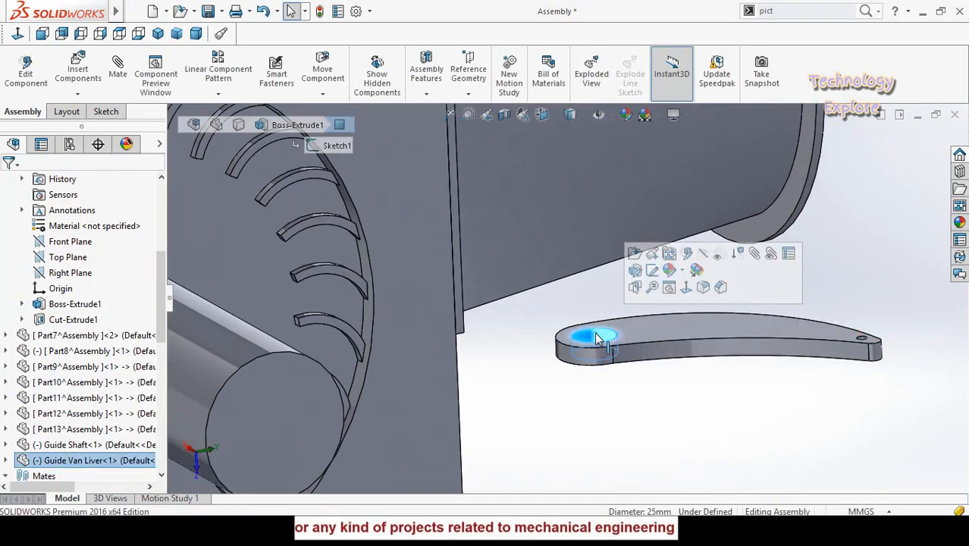
left_click(753, 256)
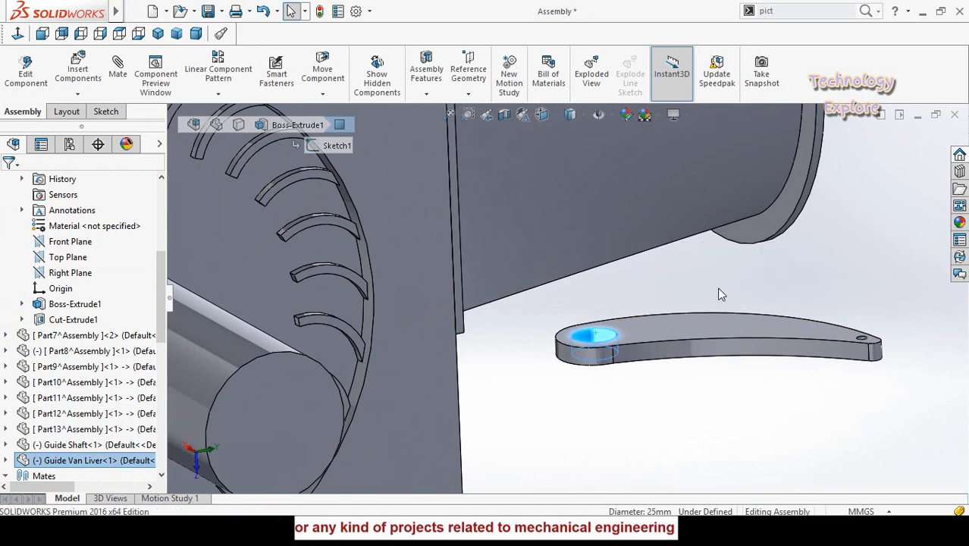
scroll(722, 295, "up", 5)
scroll(458, 219, "down", 5)
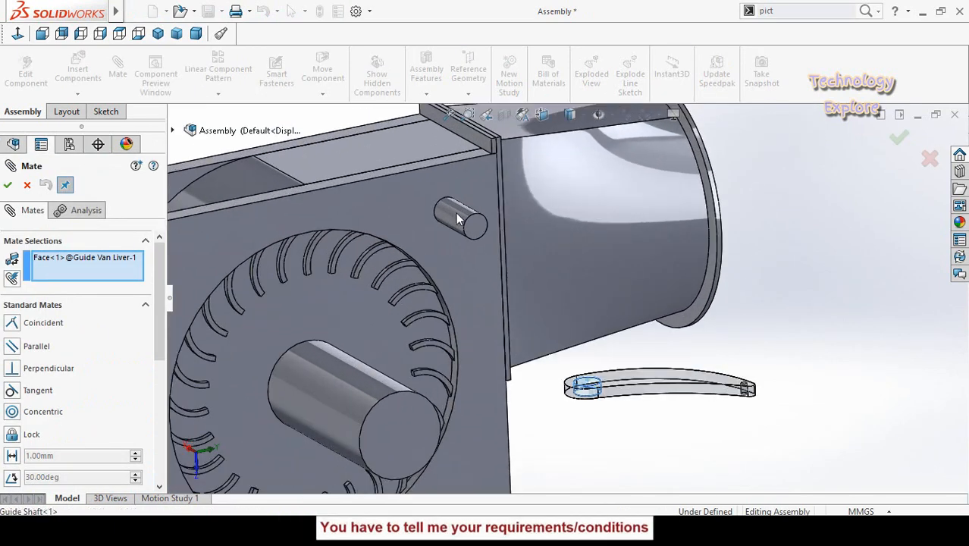
left_click(458, 219)
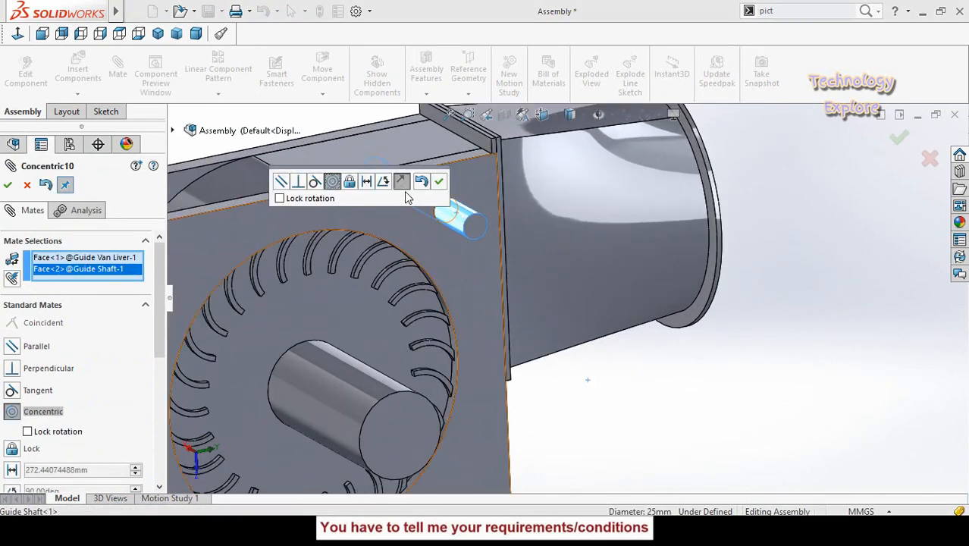
left_click(403, 182)
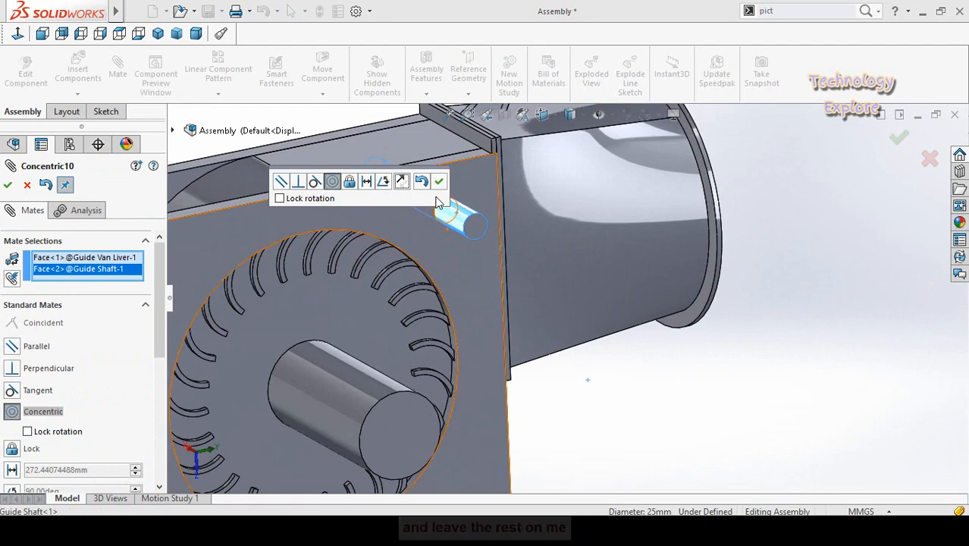
left_click(319, 200)
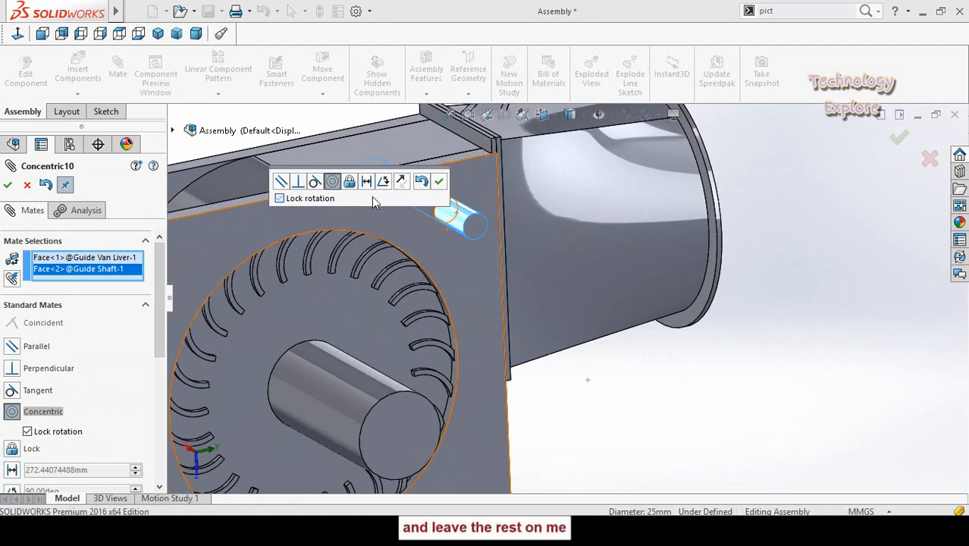
left_click(441, 191)
Step: Add a 20 mm distance mate between the lever's flat face and the guide shaft's end face
key("f")
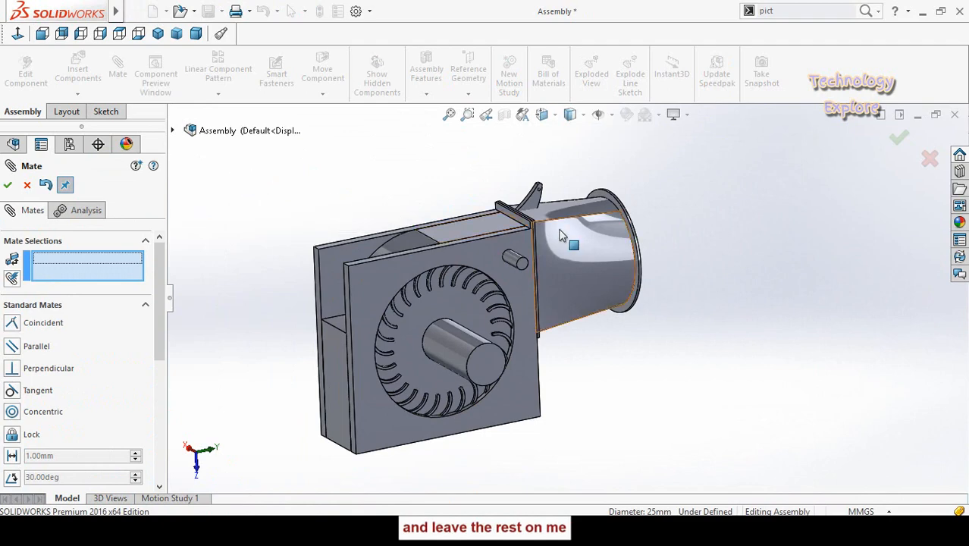
scroll(513, 213, "down", 3)
left_click(515, 216)
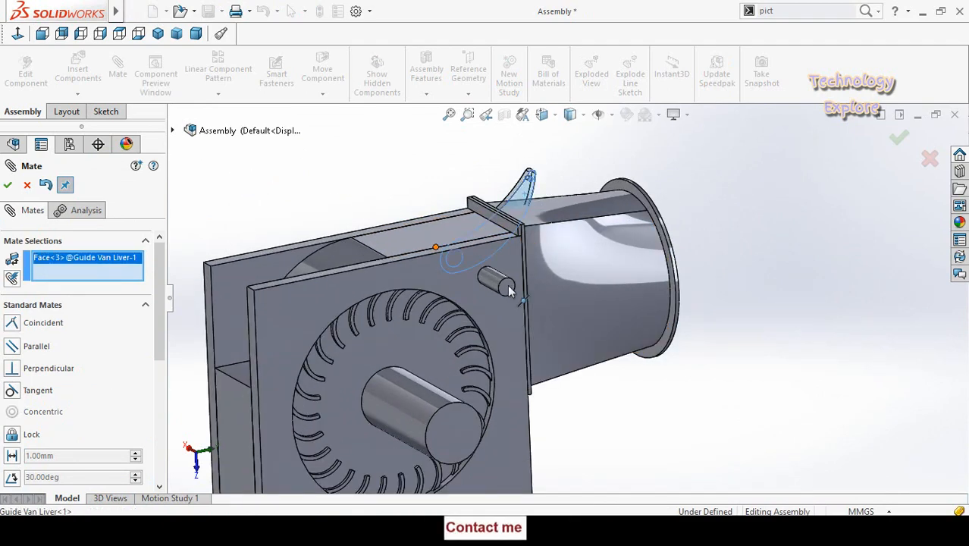
left_click(510, 291)
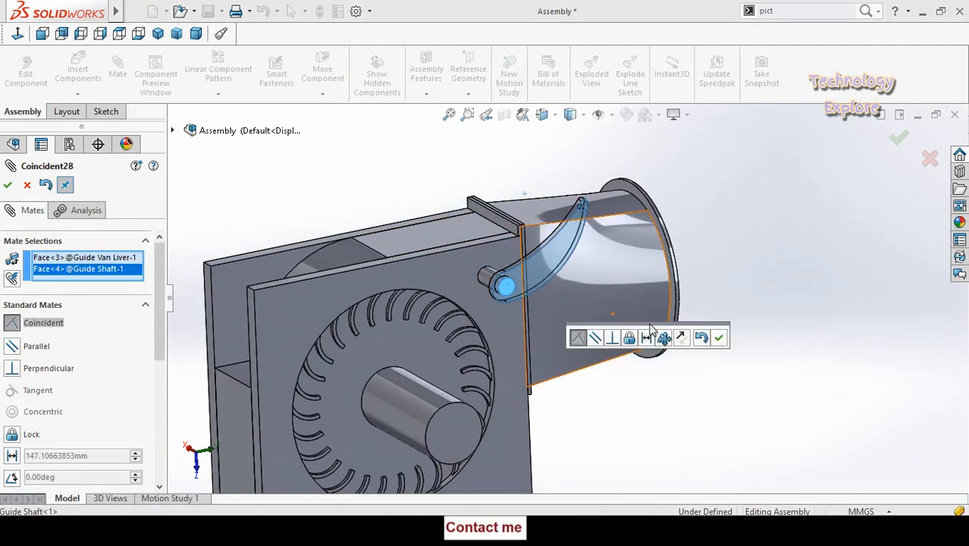
left_click(646, 339)
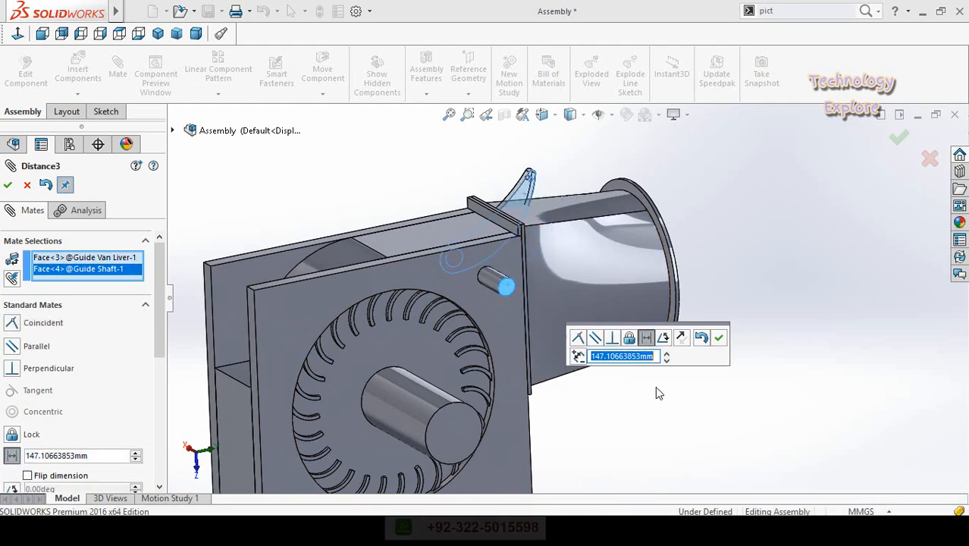
type("20")
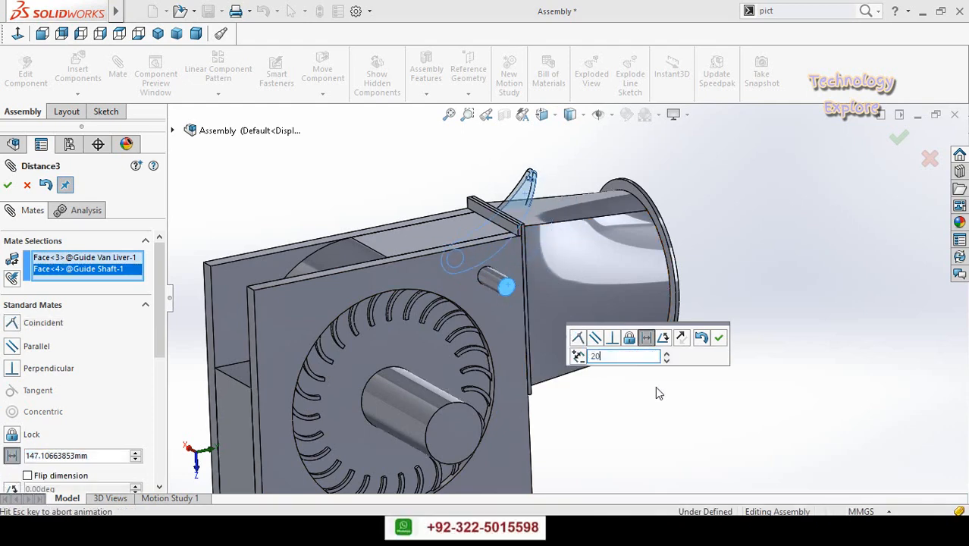
key("Return")
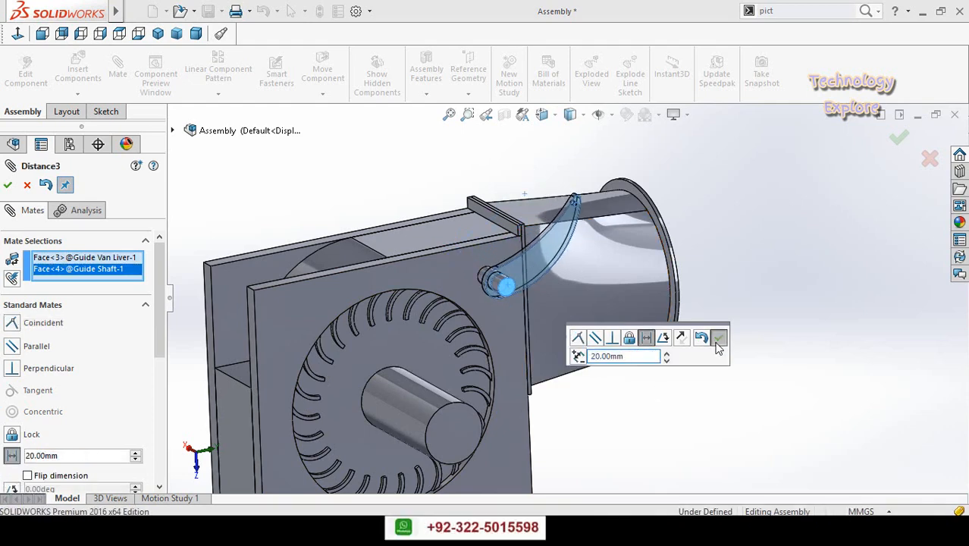
left_click(718, 337)
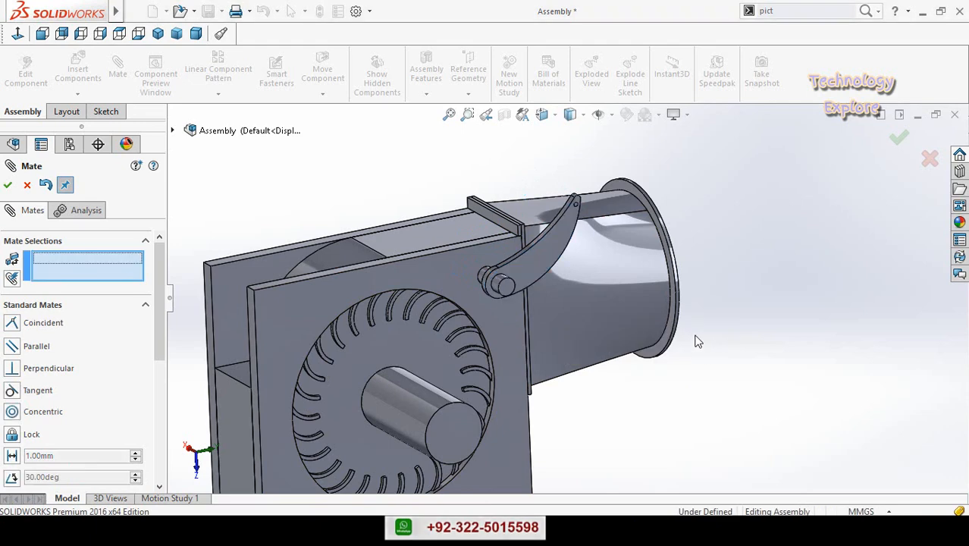
left_click(8, 185)
Step: Make the casing's side plate on the lever side transparent
scroll(341, 197, "up", 2)
middle_click_drag(400, 240, 253, 239)
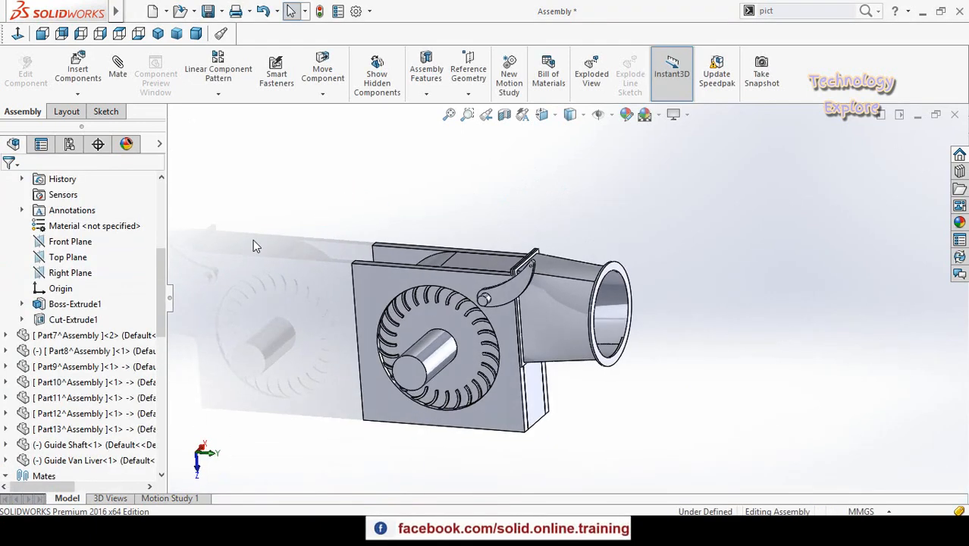
left_click(389, 291)
left_click(505, 207)
left_click(464, 227)
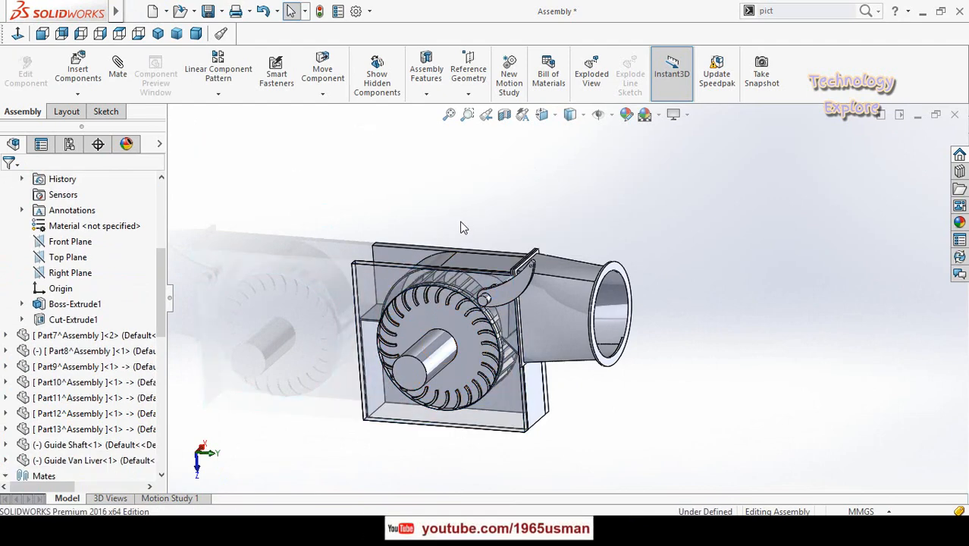
Step: View the casing square-on from the lever side and swing the lever upward to check the guide vane's movement
key("space")
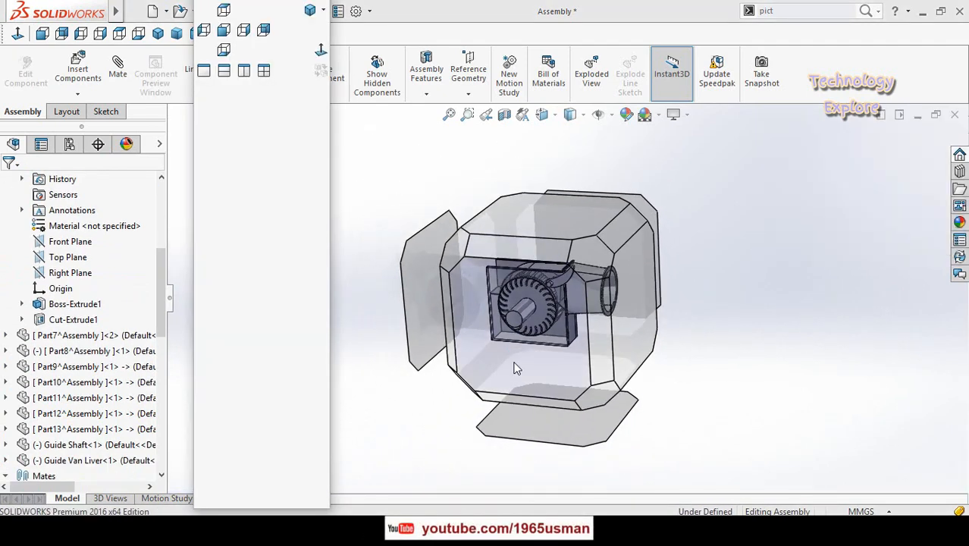
left_click(513, 365)
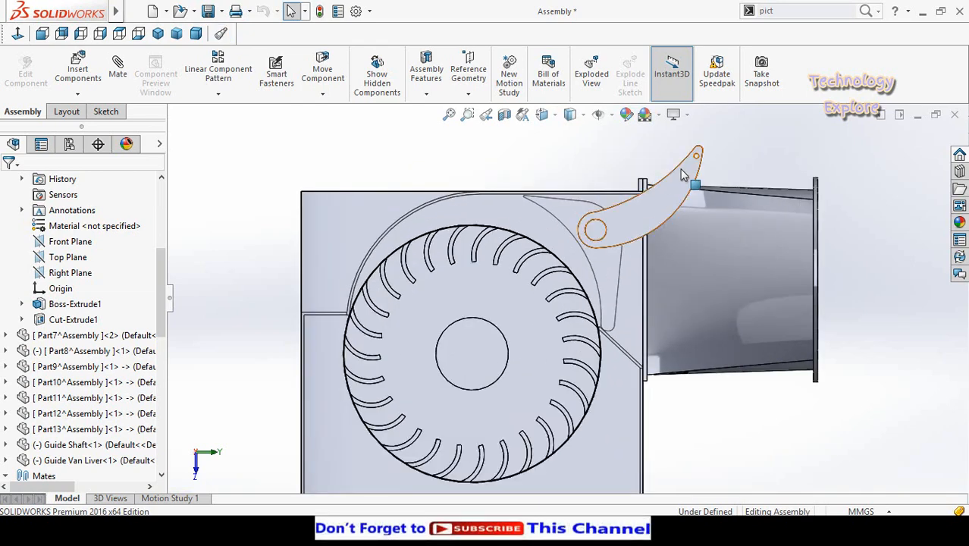
left_click_drag(682, 174, 640, 144)
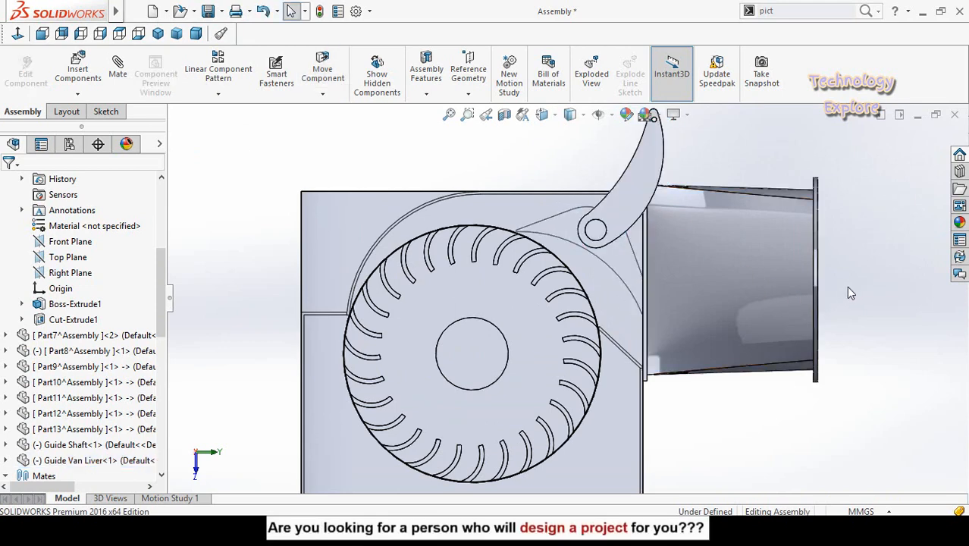
Step: Make the inlet duct transparent and swing the lever to turn the guide vane back toward the runner
left_click(773, 283)
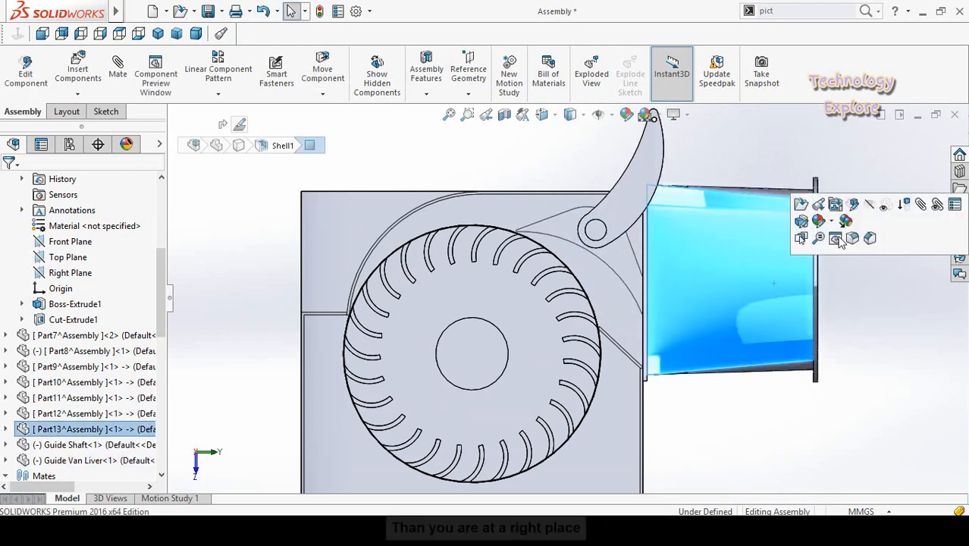
left_click(884, 206)
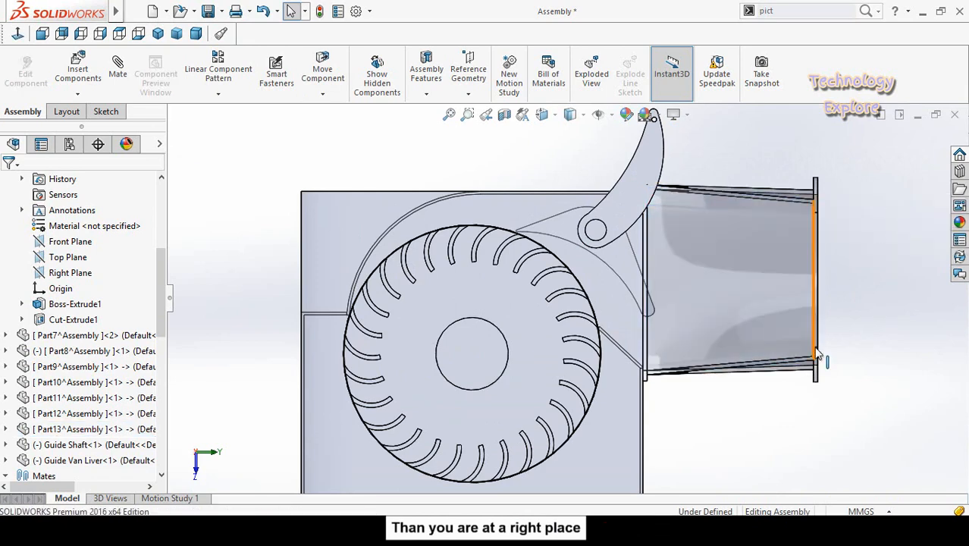
left_click_drag(653, 163, 641, 221)
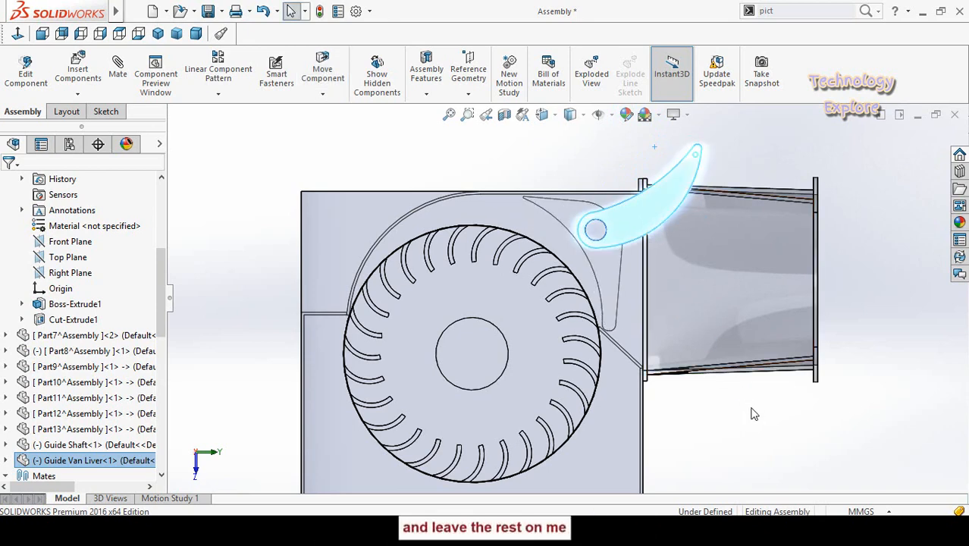
left_click(774, 421)
Step: Start a new mate and choose the advanced limit angle type
key("f")
middle_click_drag(721, 419, 755, 428)
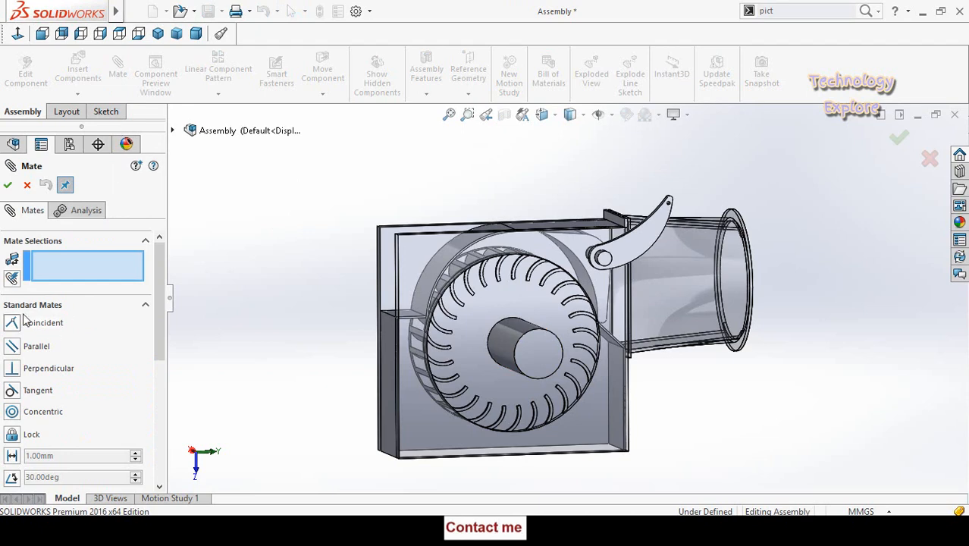
scroll(4, 317, "down", 5)
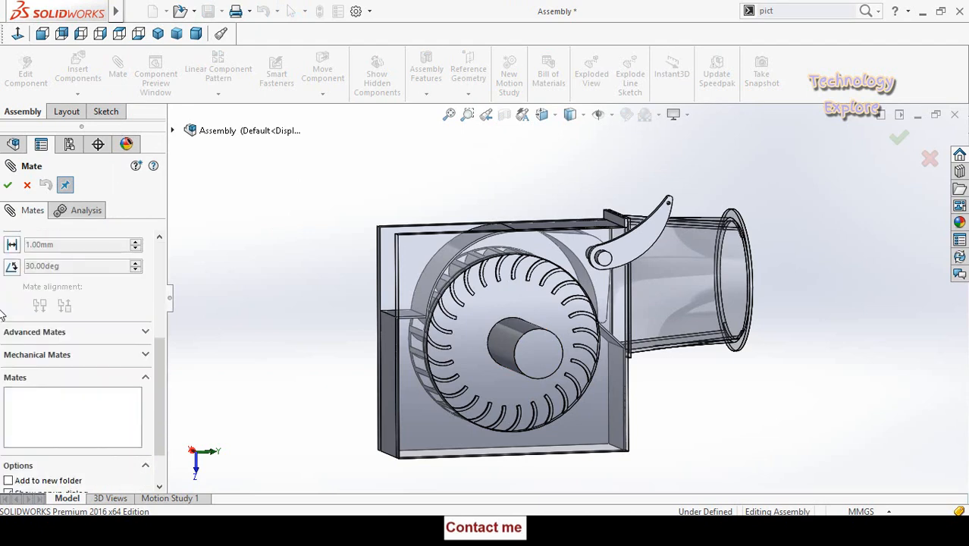
left_click(53, 337)
scroll(2, 326, "up", 2)
scroll(3, 341, "up", 1)
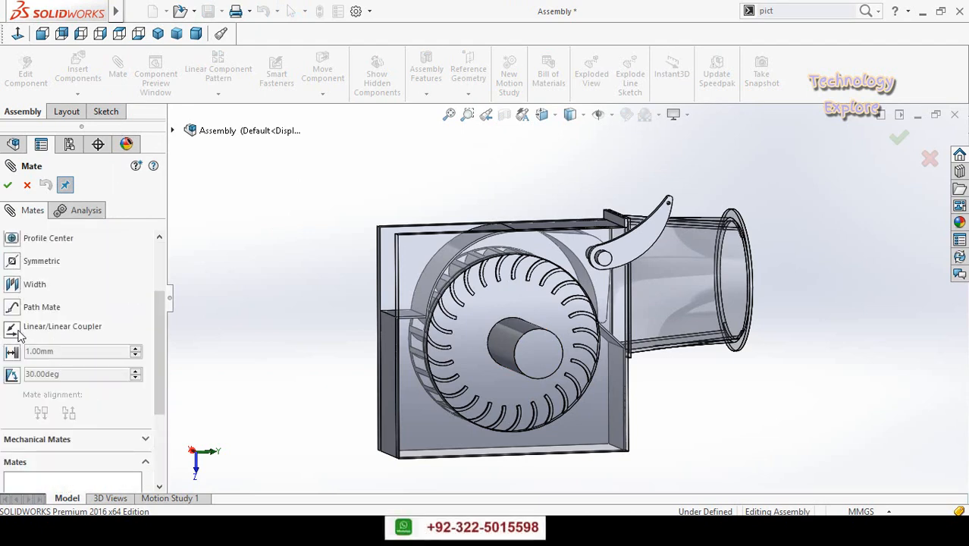
left_click(11, 375)
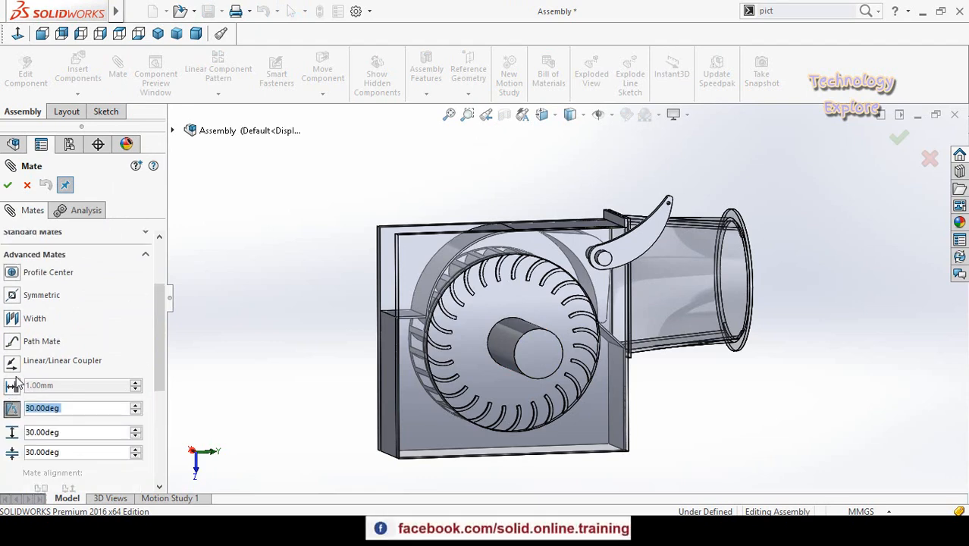
Step: Apply the limit angle mate between the guide vane's flat upper face and the casing's top plate, and try flipping its dimension
mouse_move(323, 194)
middle_mouse_down()
mouse_move(318, 222)
mouse_move(307, 191)
middle_mouse_up()
scroll(576, 260, "down", 5)
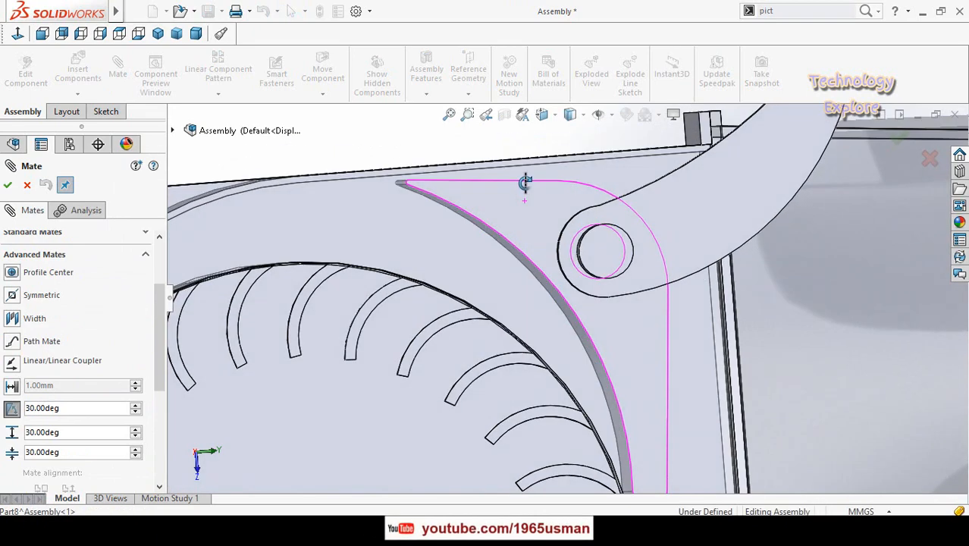
middle_click_drag(525, 184, 521, 187)
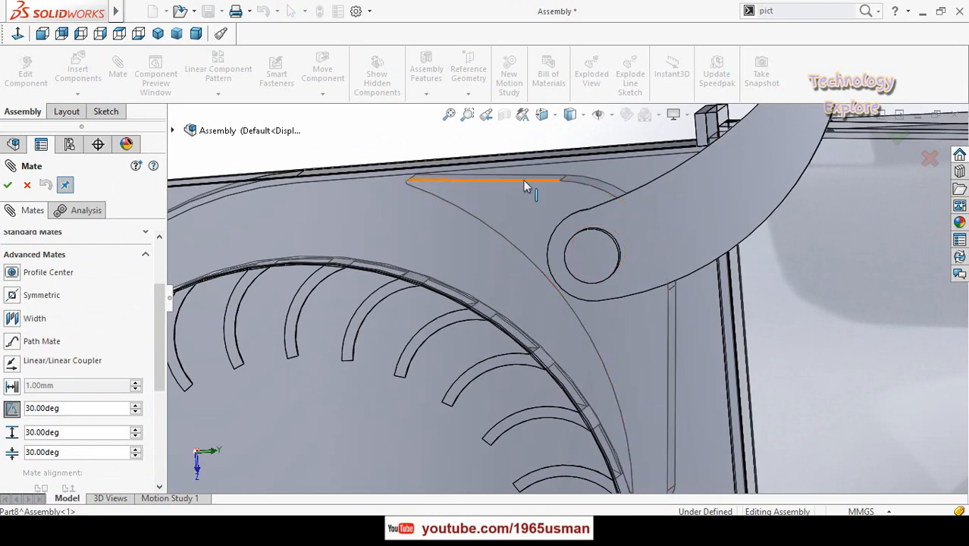
left_click(528, 183)
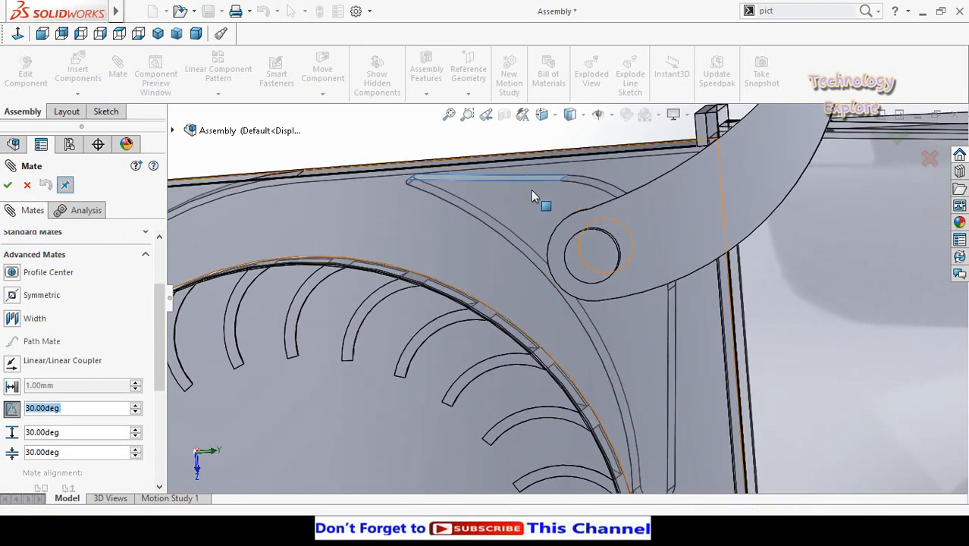
middle_click_drag(531, 190, 573, 169)
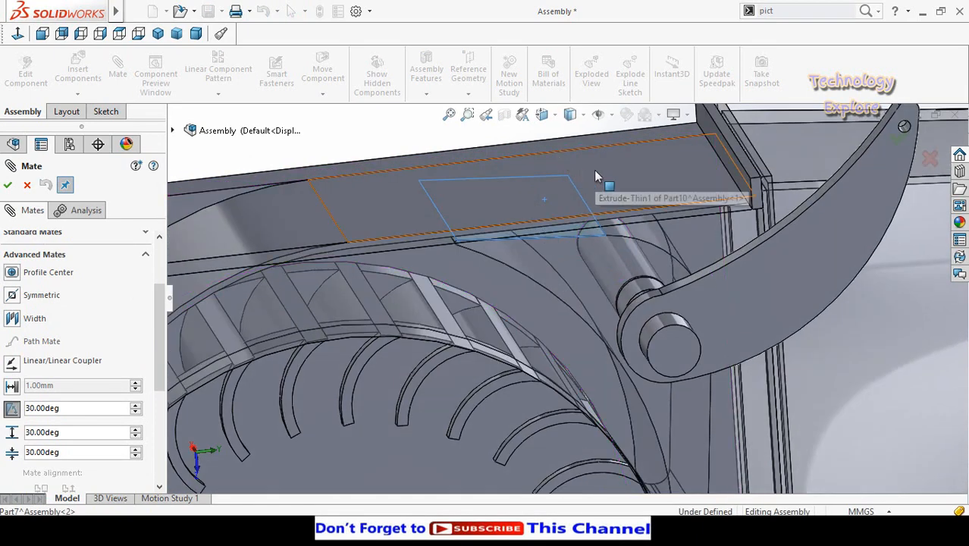
left_click(593, 169)
scroll(592, 248, "up", 10)
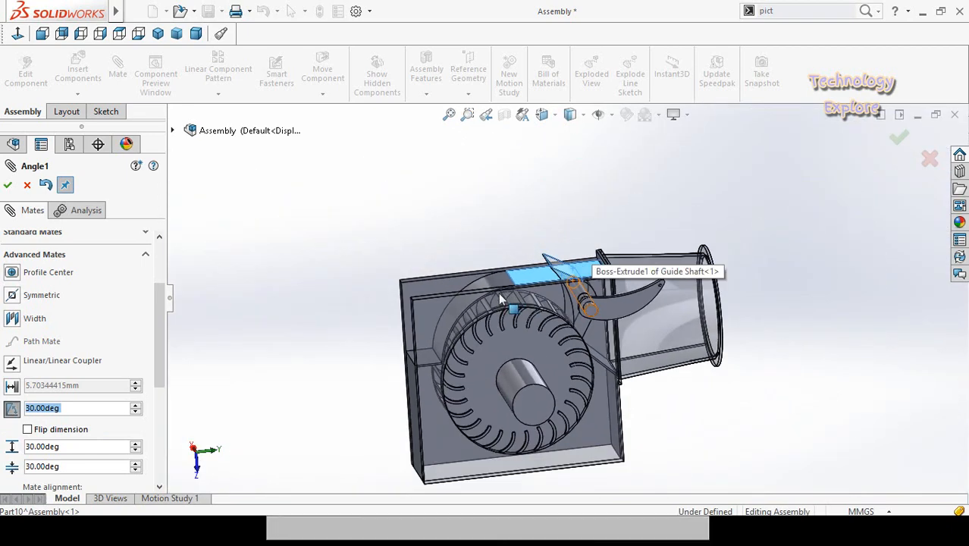
middle_click_drag(498, 292, 481, 265)
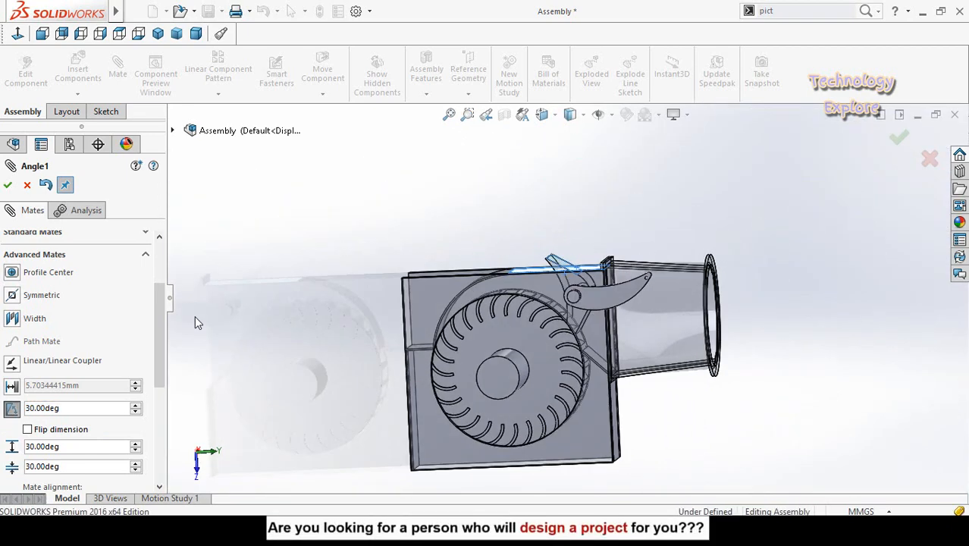
left_click_drag(159, 351, 156, 387)
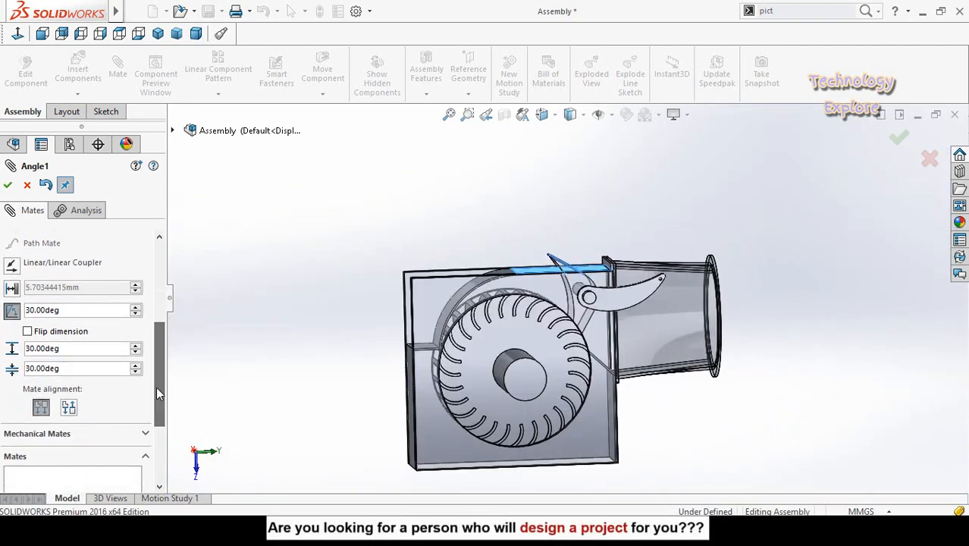
left_click(28, 334)
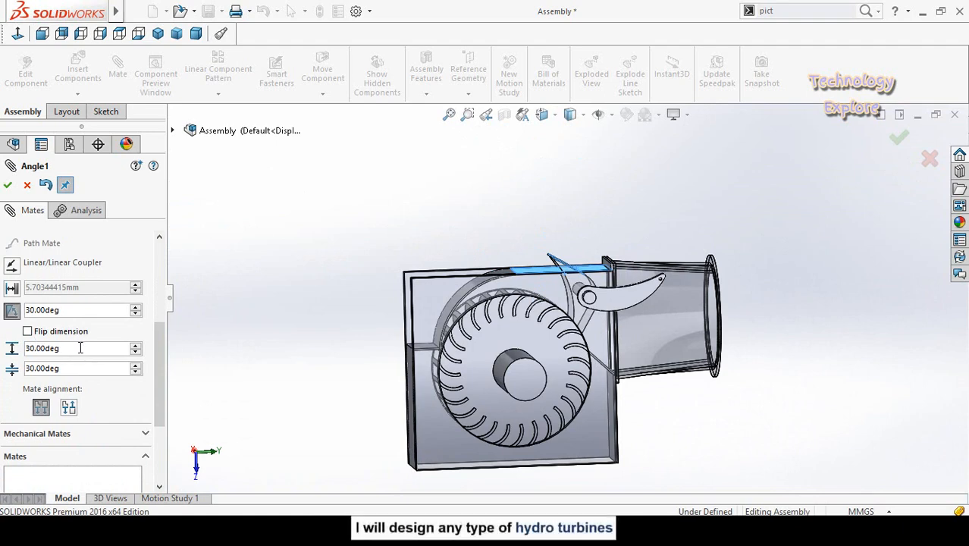
Step: Flip the dimension direction of the guide vane's angle mate and set its minimum value to 0 degrees
left_click(28, 334)
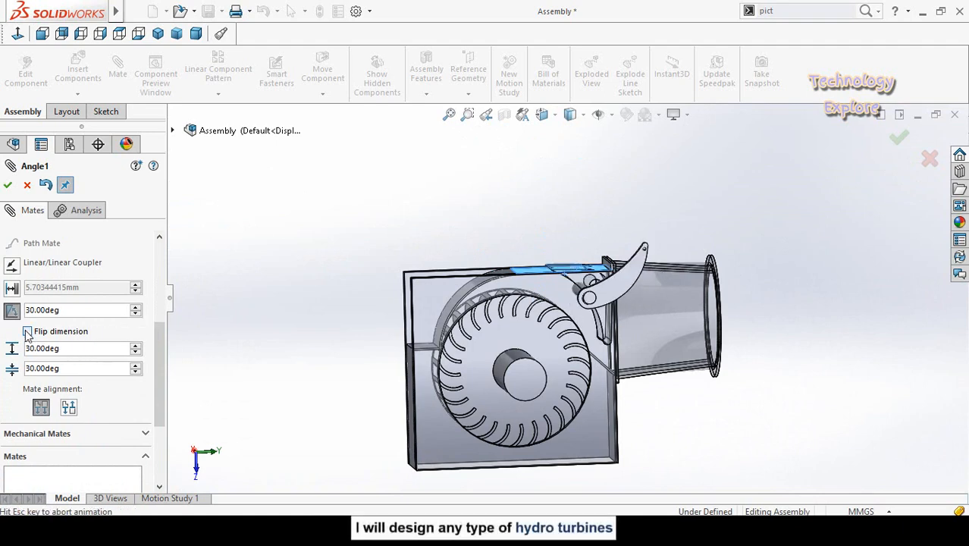
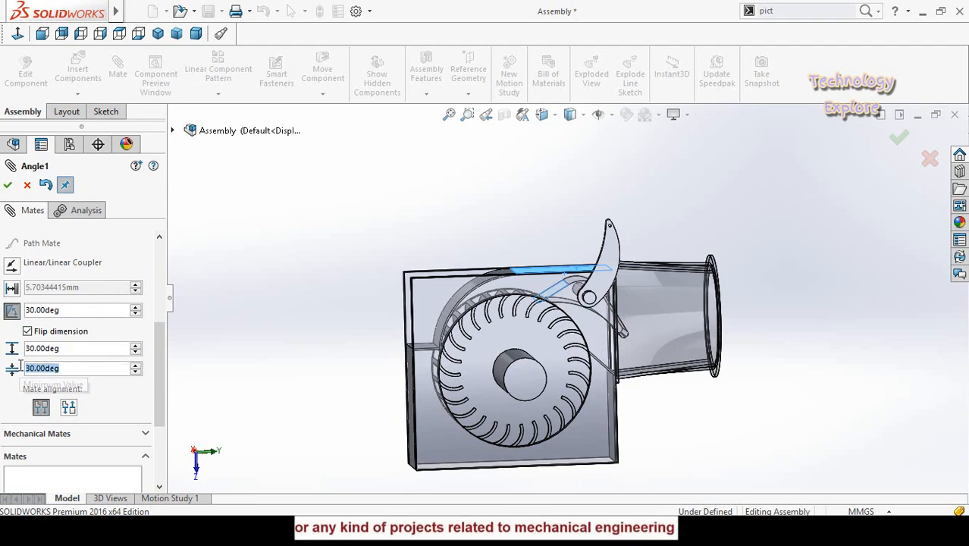
type("0")
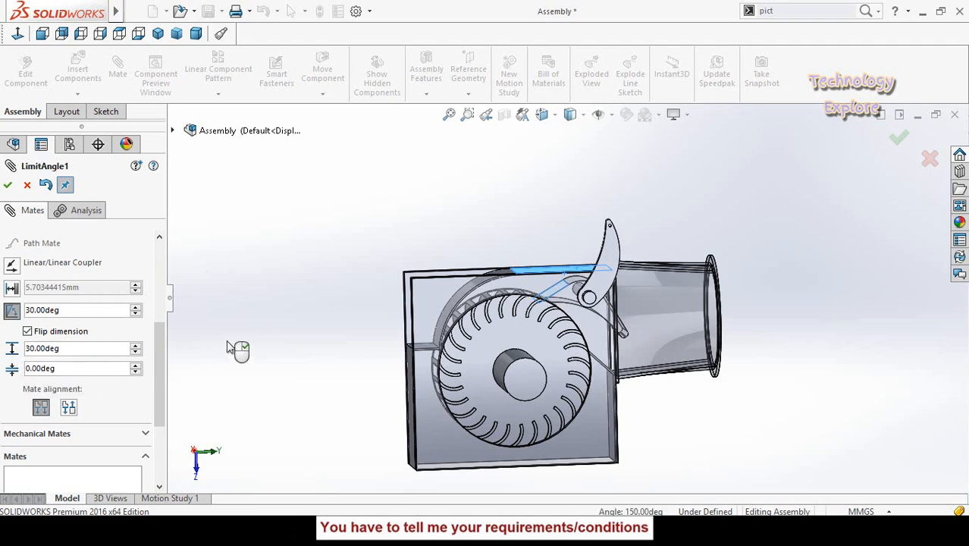
left_click(66, 349)
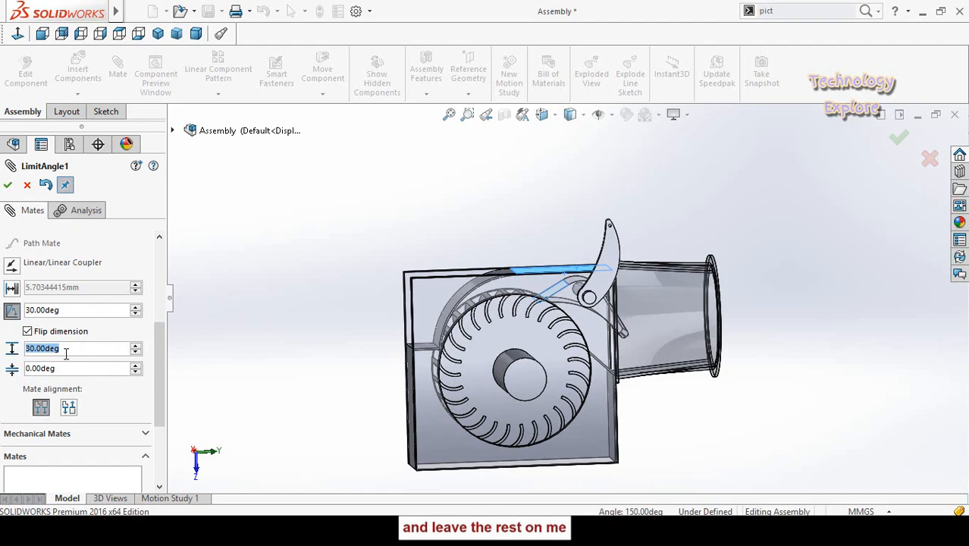
Step: Set the limit angle mate's angle to 20 degrees
left_click(294, 323)
key("space")
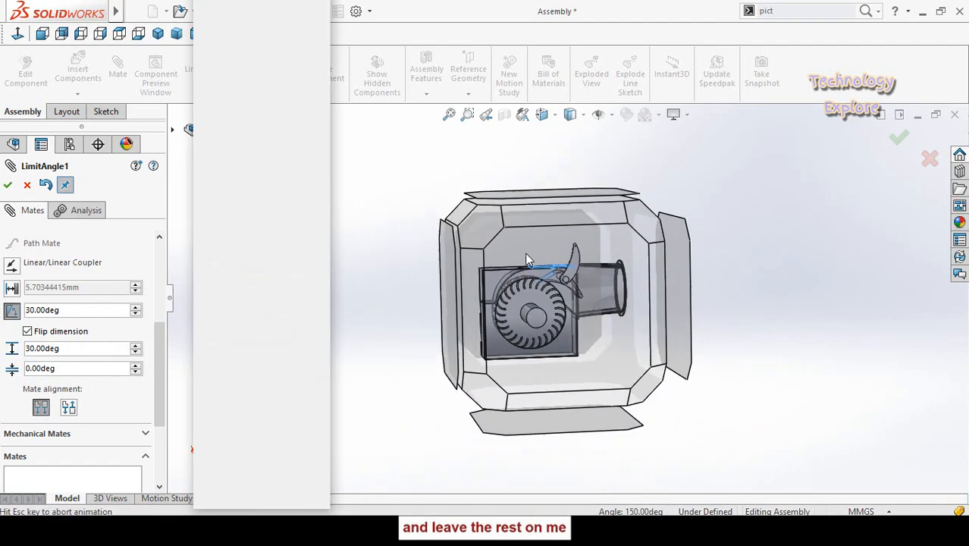
left_click(533, 245)
scroll(580, 223, "down", 5)
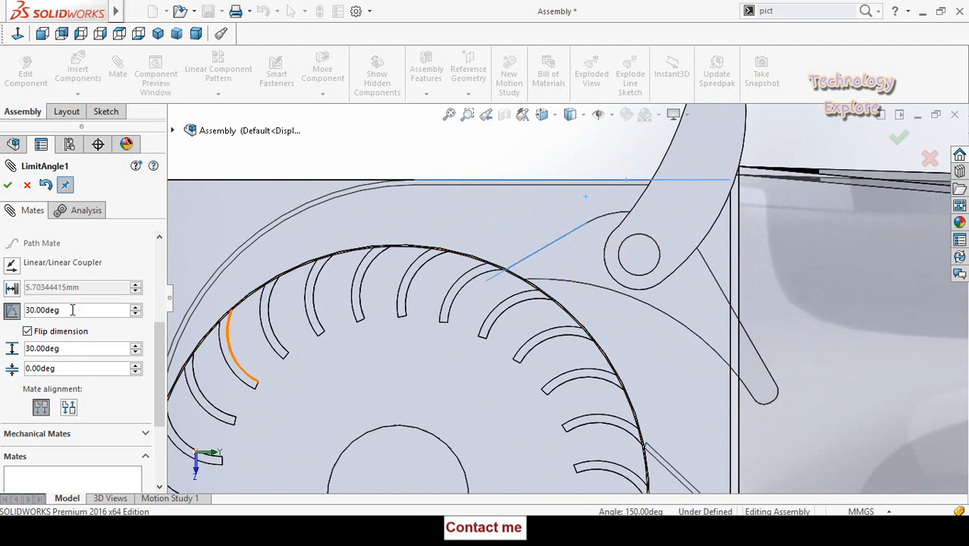
type("20")
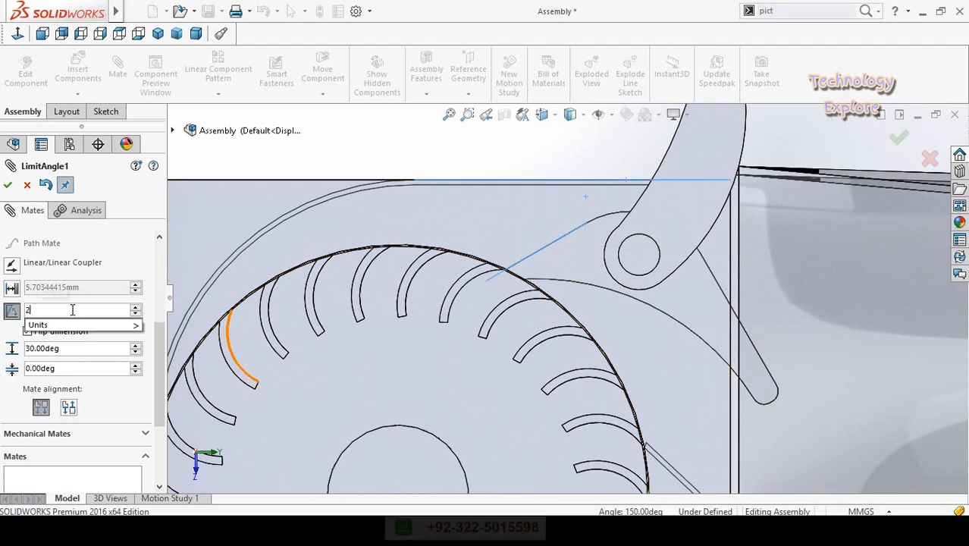
key("Return")
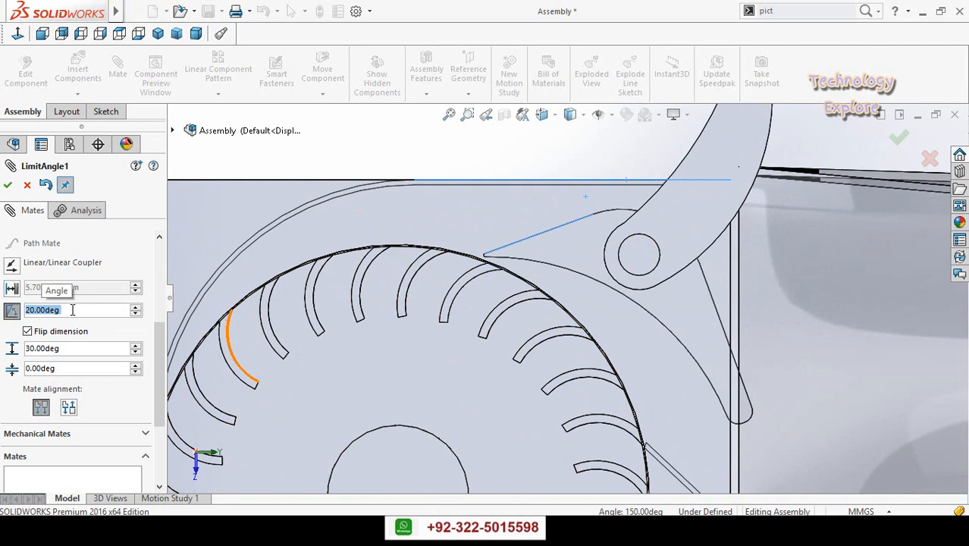
Step: Set the limit angle mate's maximum value to 20 degrees, accept the mate and close the Mate command
double_click(69, 348)
type("20")
key("Return")
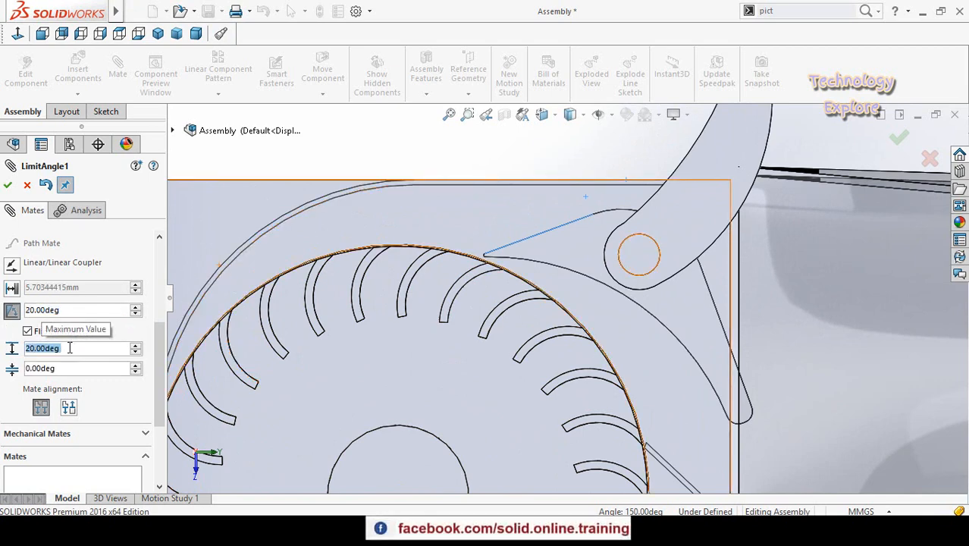
scroll(327, 344, "up", 3)
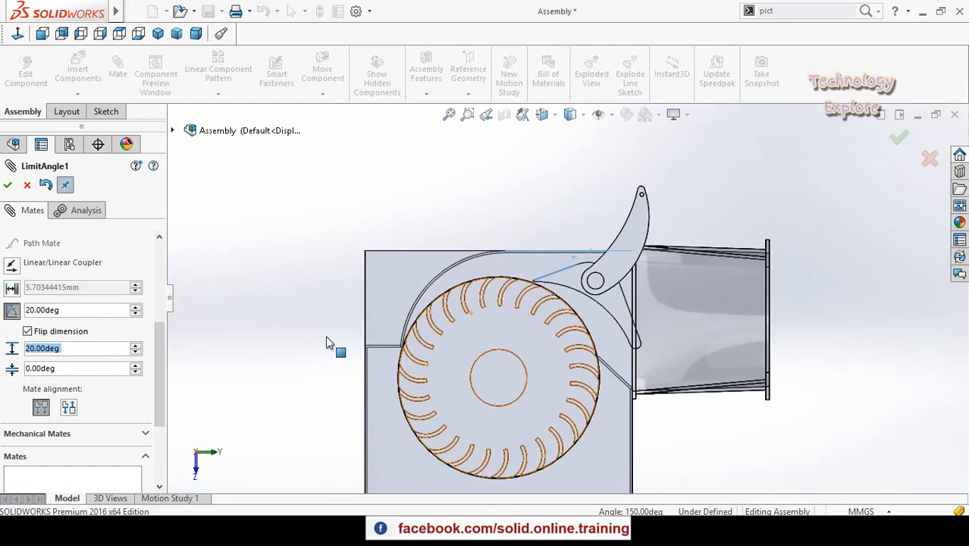
scroll(607, 295, "down", 4)
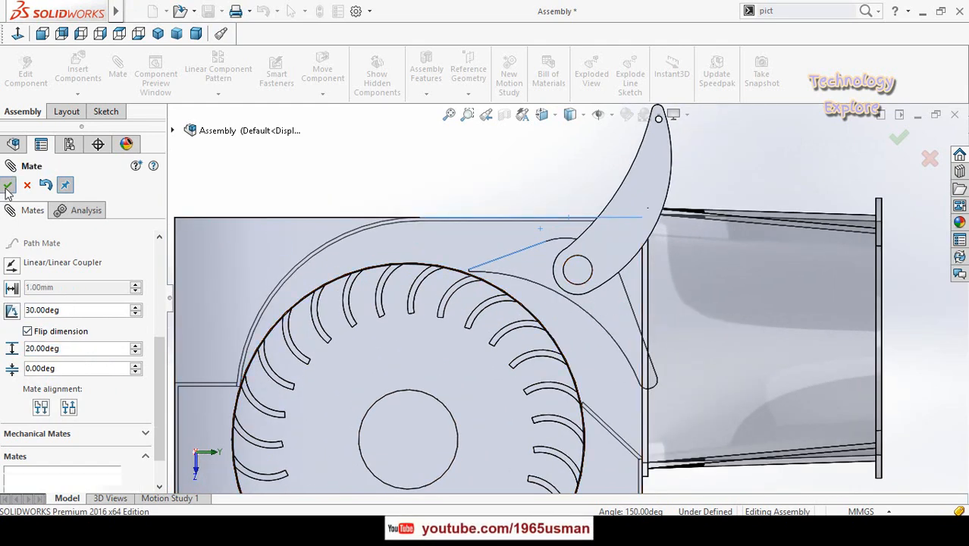
left_click(7, 187)
left_click(7, 187)
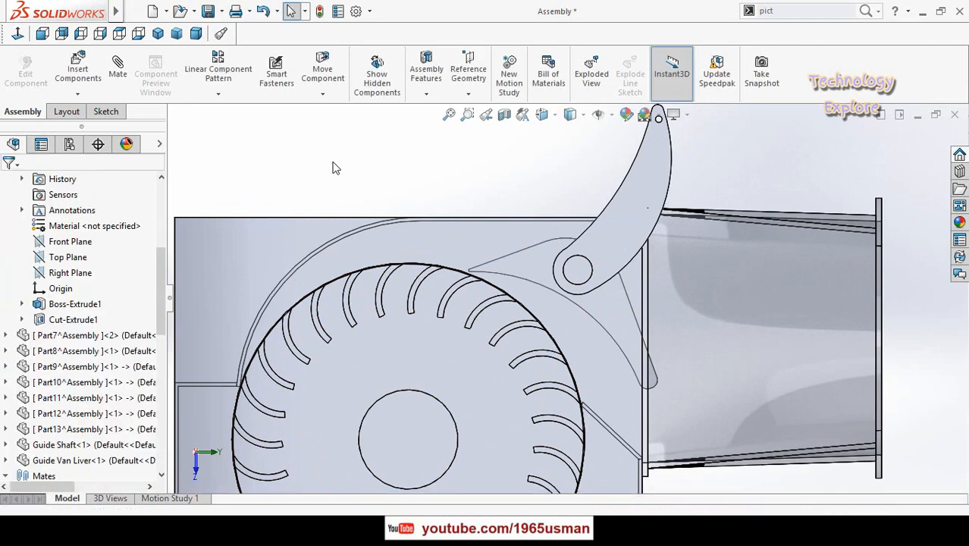
Step: Swing the guide vane lever about its shaft to try the limited movement
left_click_drag(662, 157, 614, 180)
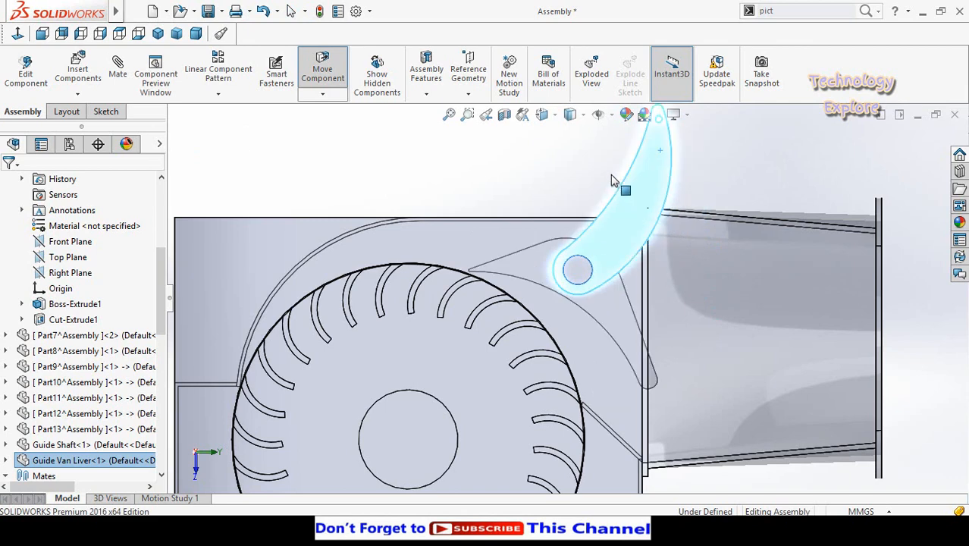
left_click_drag(649, 222, 669, 292)
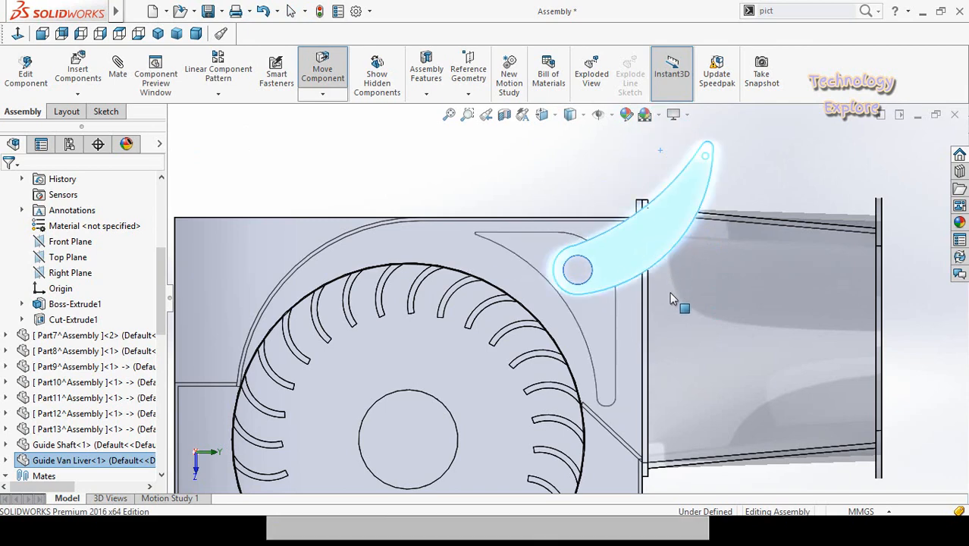
Step: Turn off the transparency of the inlet pipe and of the housing's front side plate
key("f")
left_click(648, 311)
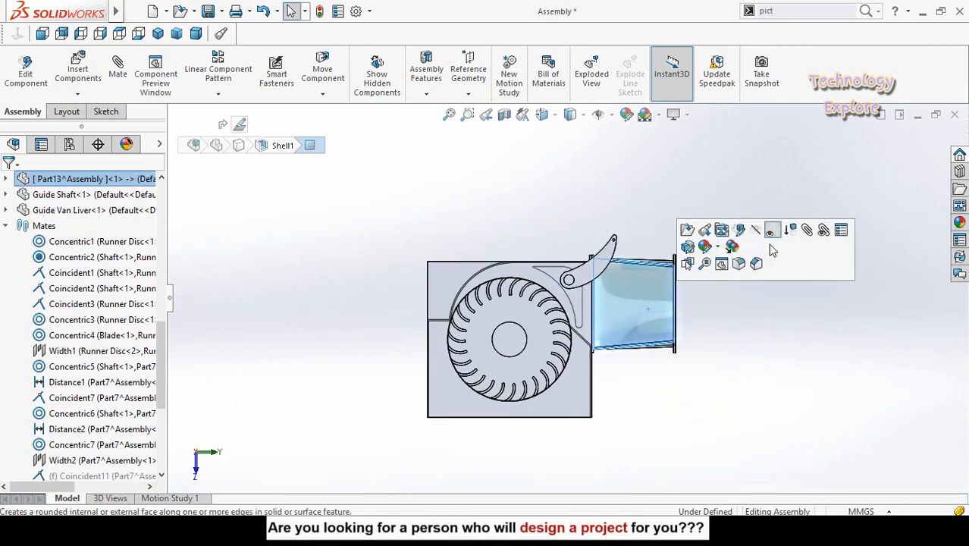
left_click(770, 335)
middle_click_drag(770, 335, 542, 373)
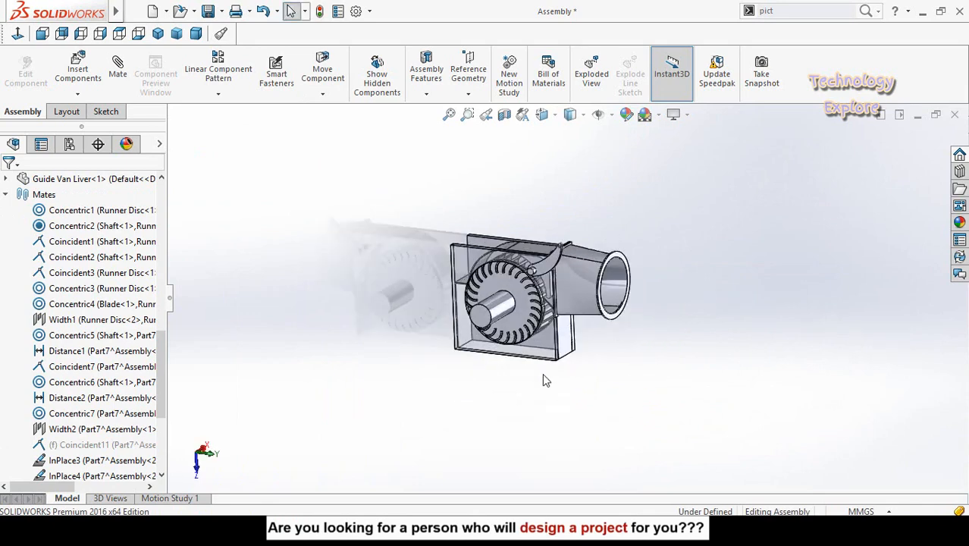
left_click(550, 354)
left_click(674, 274)
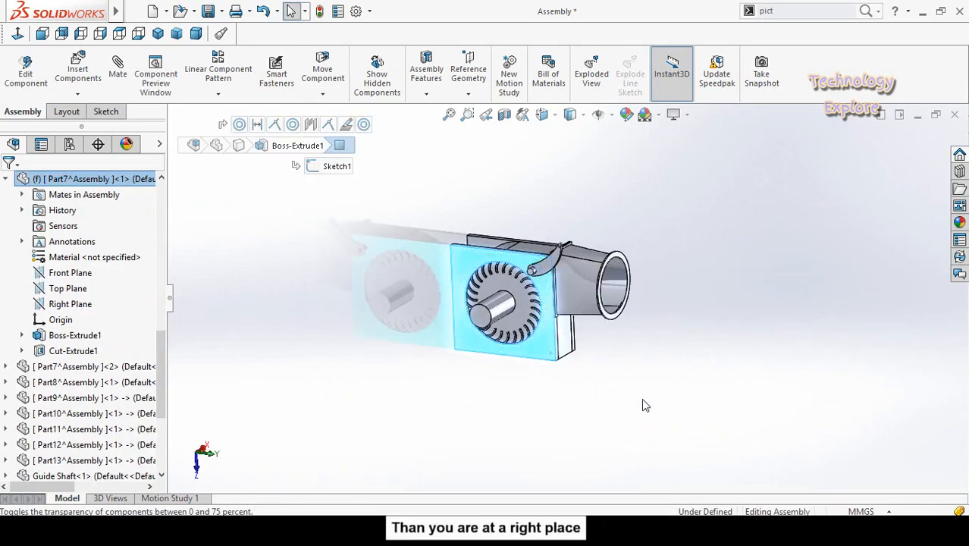
left_click(642, 398)
Step: Apply a red colour (RGB 255, 0, 0) to the main shaft at part level
middle_click_drag(642, 398, 659, 391)
scroll(660, 390, "down", 5)
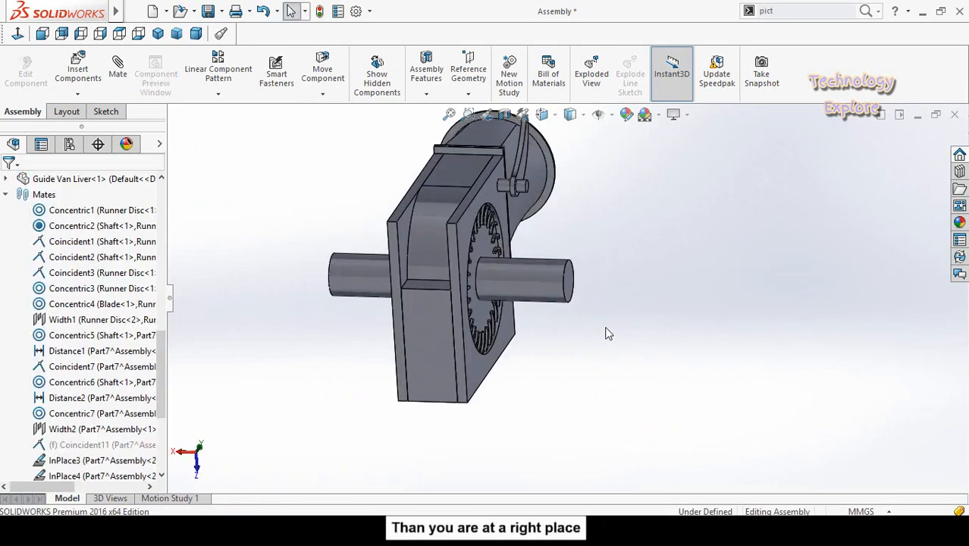
left_click(528, 275)
left_click(617, 216)
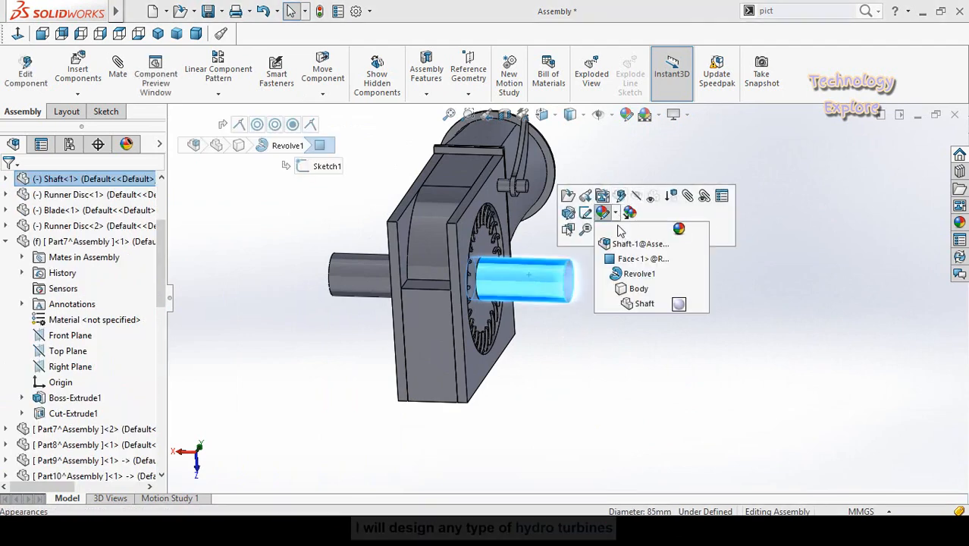
key("Escape")
left_click(535, 294)
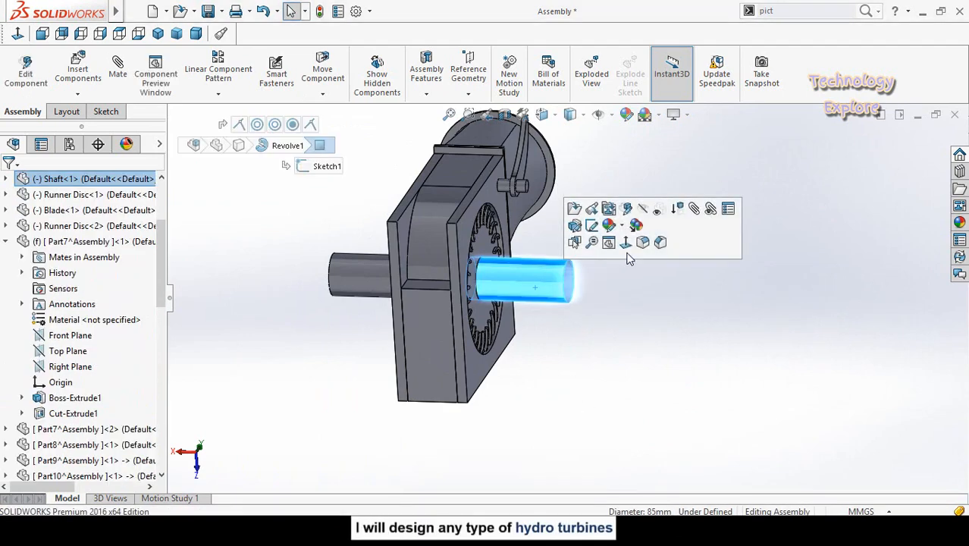
left_click(622, 228)
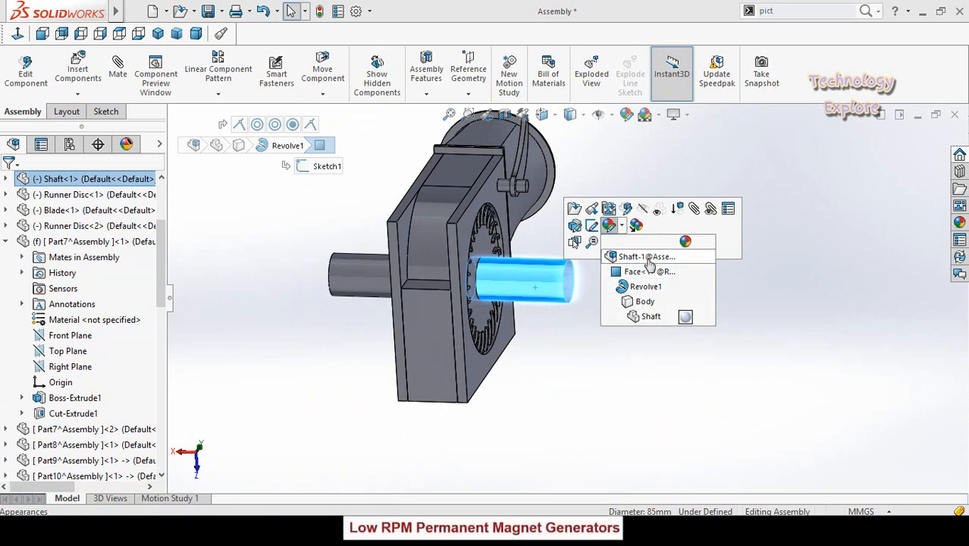
left_click(650, 318)
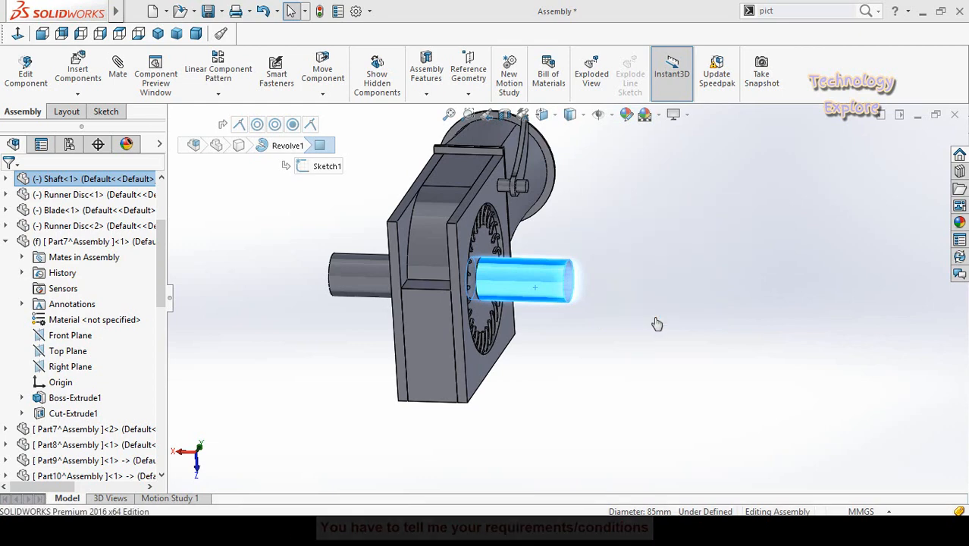
left_click(248, 359)
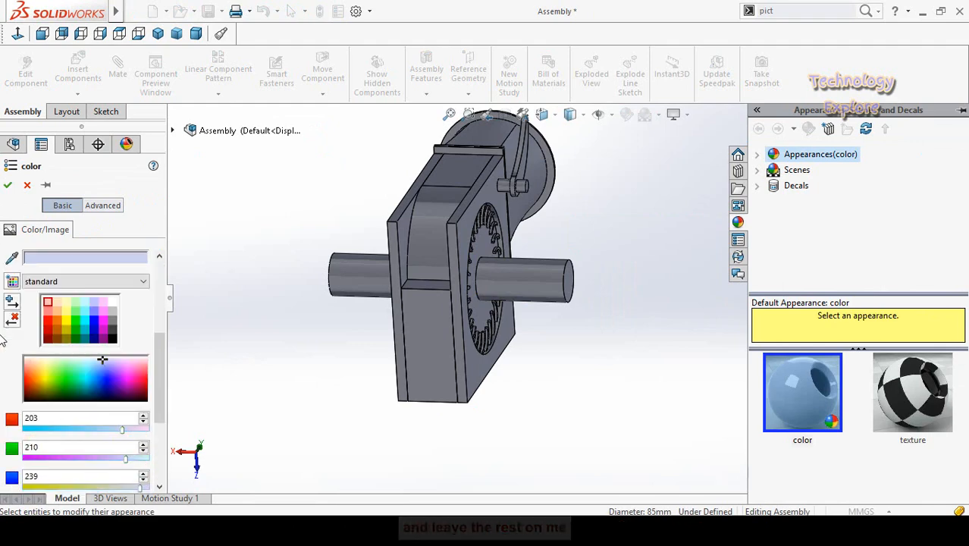
left_click(47, 322)
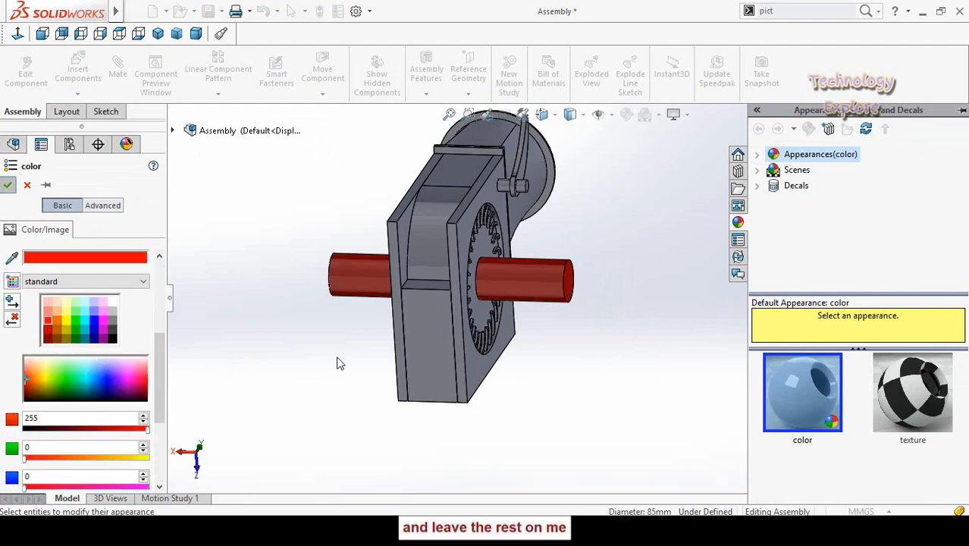
key("Return")
Step: Give the housing's side plate a blue colour
left_click(487, 396)
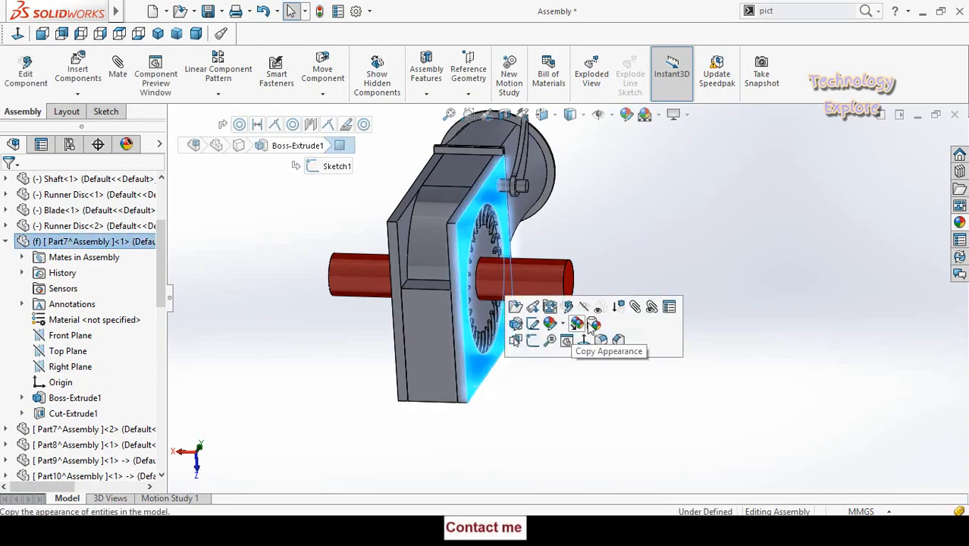
left_click(572, 324)
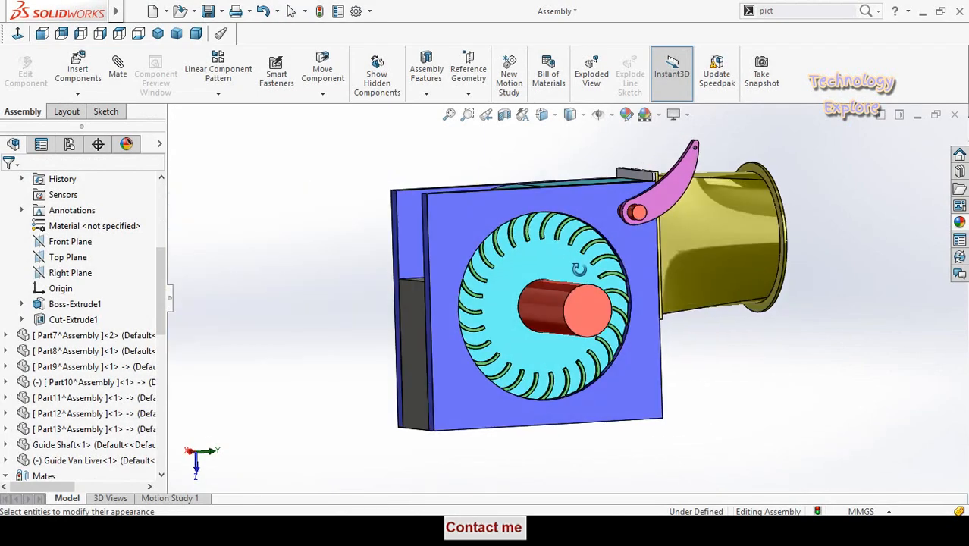
Step: Turn the runner disc about its shaft and inspect the coloured turbine from different directions
middle_click_drag(542, 302, 565, 304)
left_click_drag(544, 251, 518, 380)
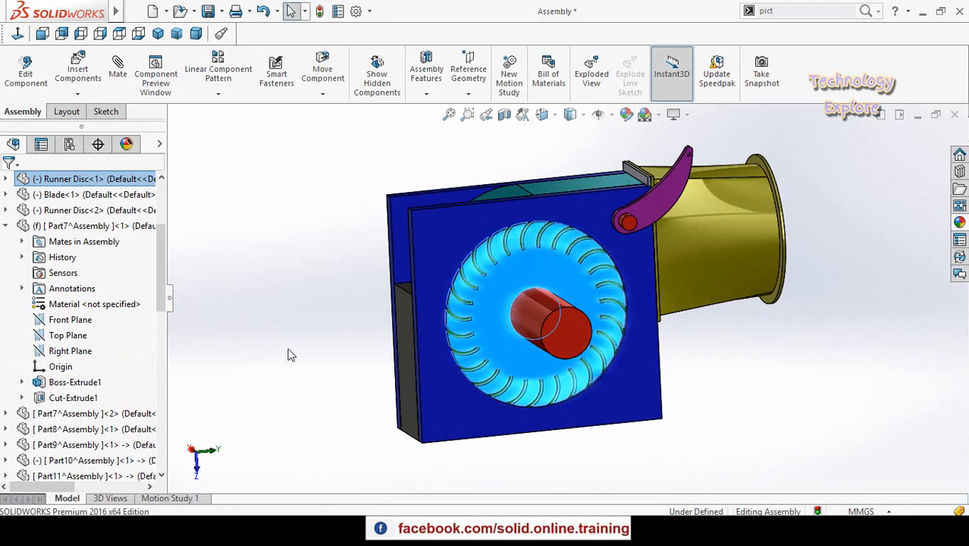
left_click(289, 349)
scroll(338, 336, "up", 1)
middle_click_drag(340, 342, 567, 391)
scroll(565, 391, "down", 3)
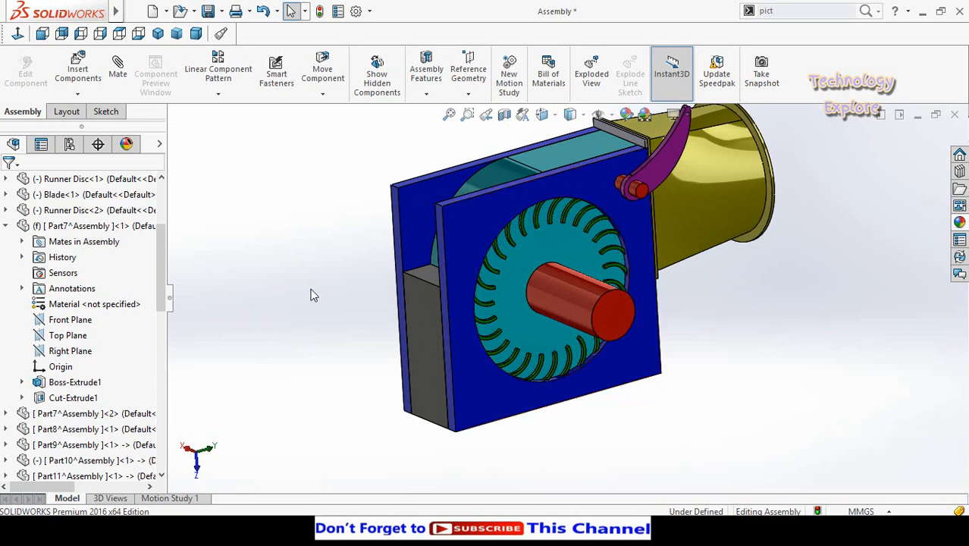
Step: Check the diameter of the side plate's round opening with a reference dimension, without placing it
left_click(66, 112)
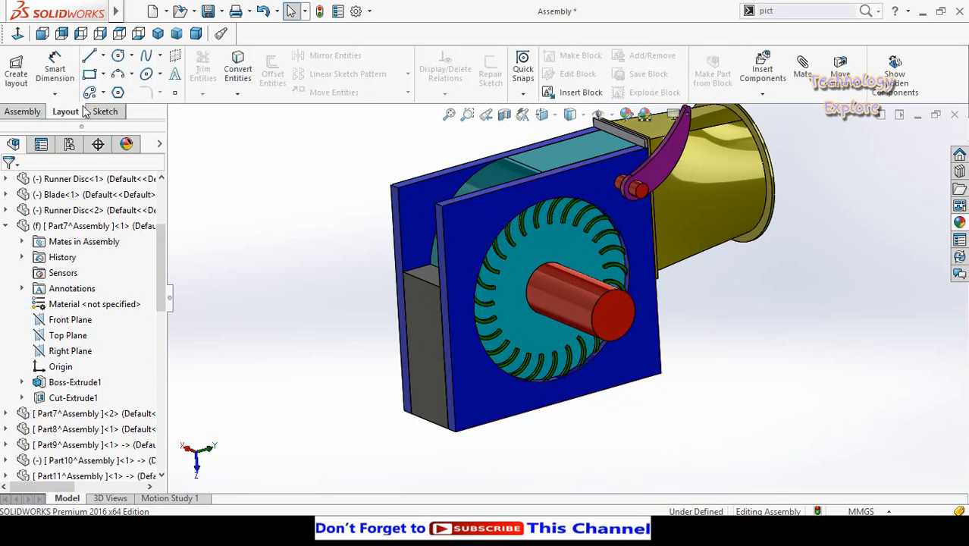
left_click(55, 69)
middle_click_drag(583, 353, 601, 415)
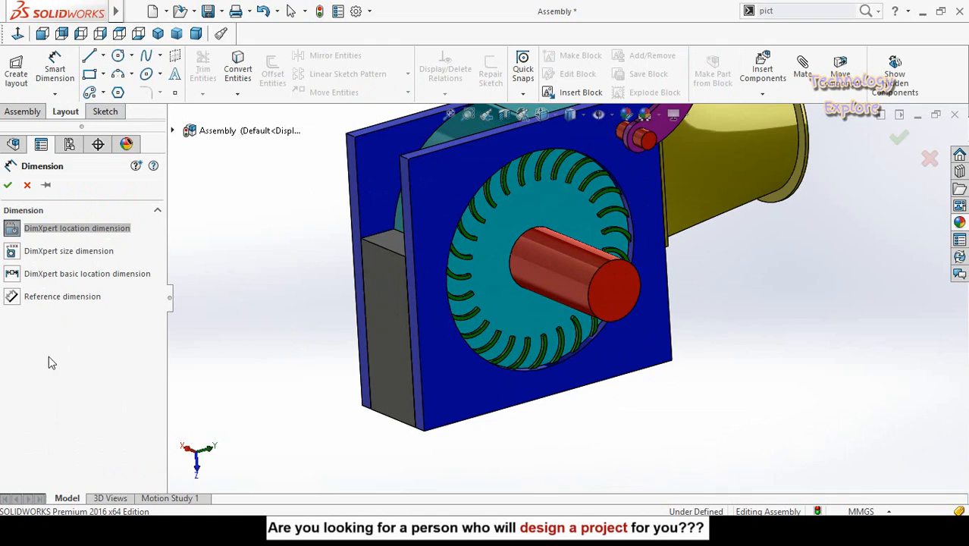
left_click(13, 297)
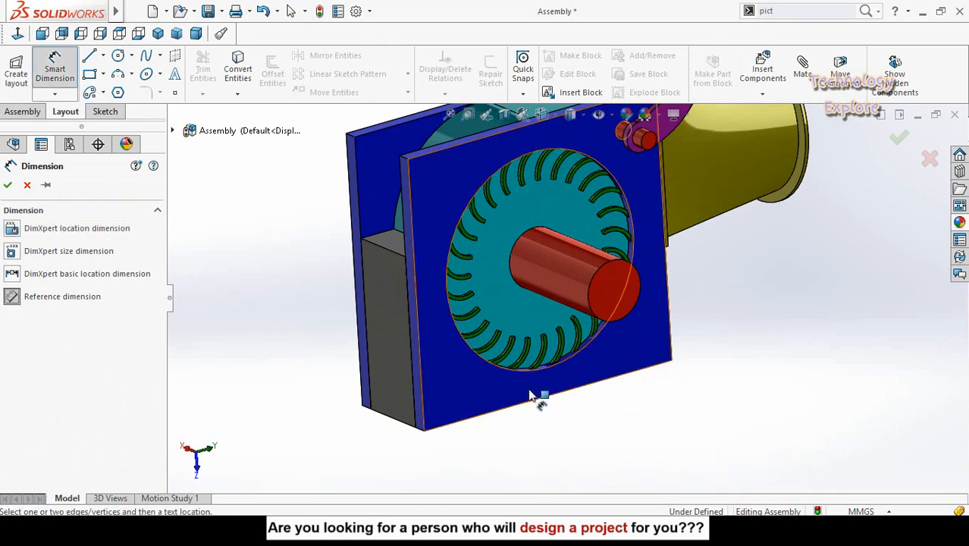
left_click(549, 367)
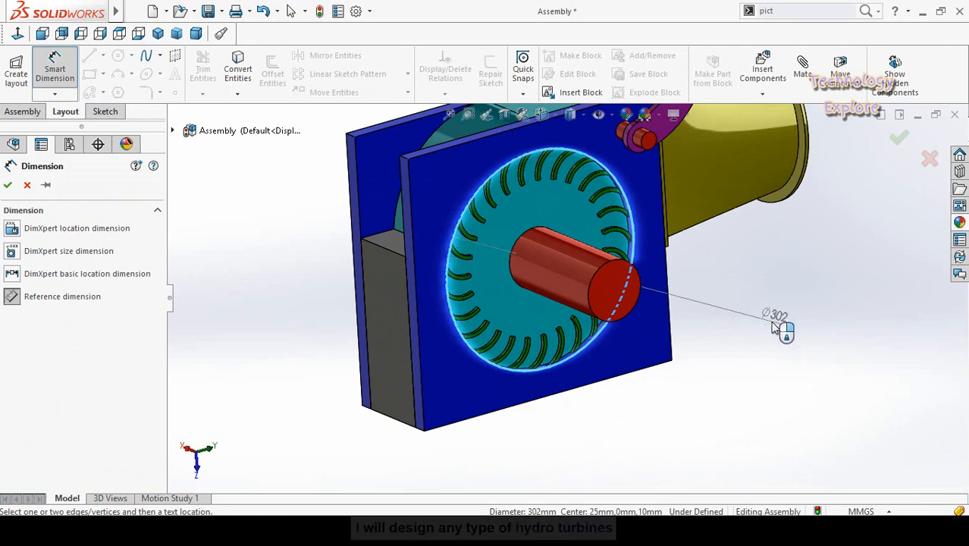
key("Escape")
Step: Create a new part document
scroll(750, 365, "up", 4)
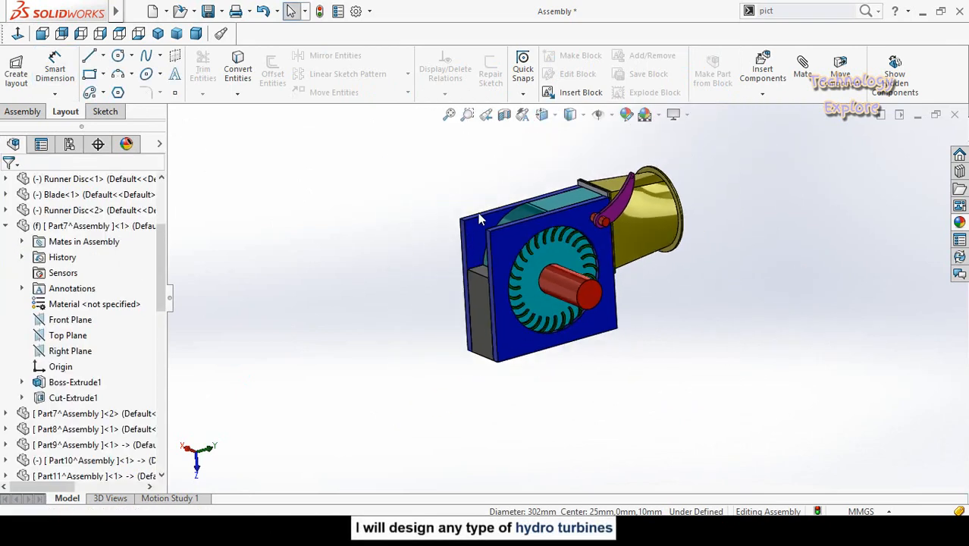
scroll(564, 216, "down", 3)
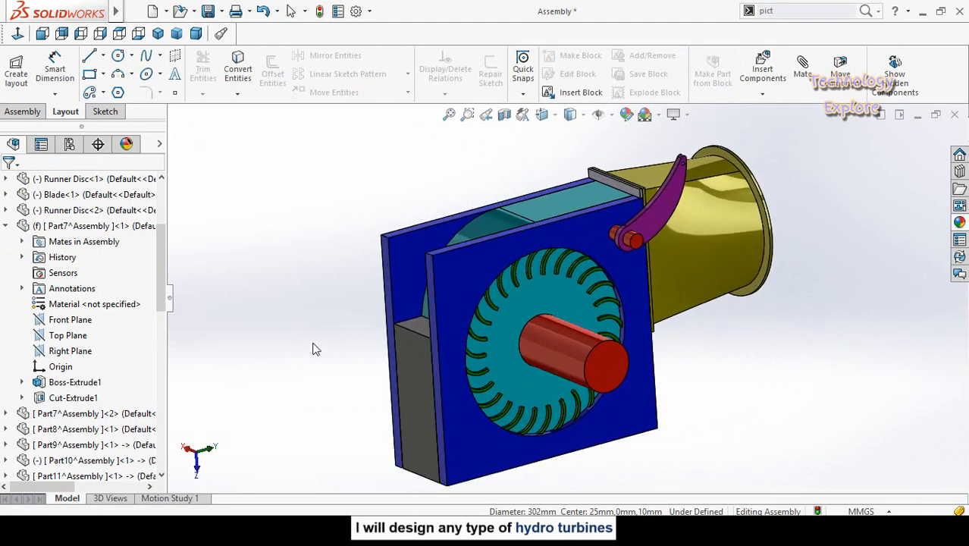
key("ctrl+n")
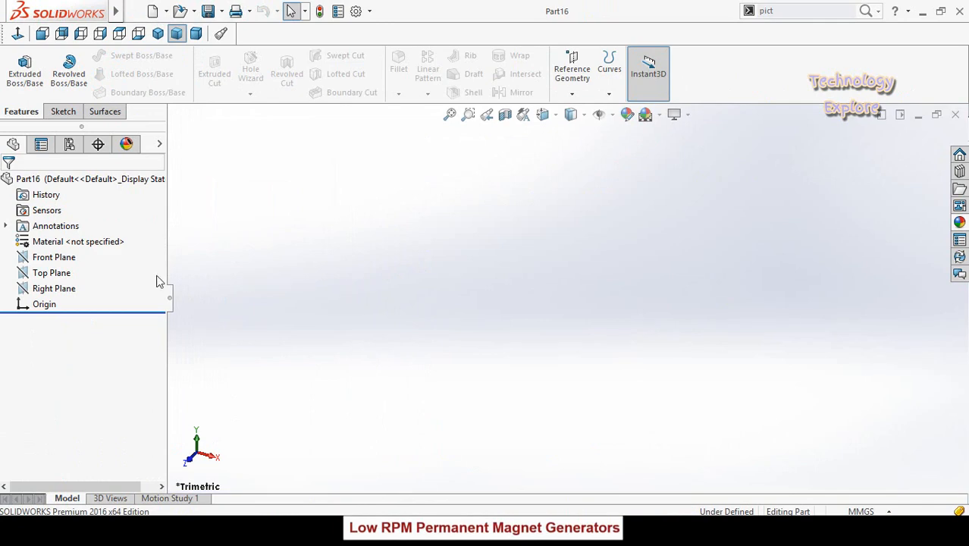
Step: Start a sketch on the Front Plane and draw a horizontal construction line about 114 mm long, running left from the origin
left_click(48, 259)
left_click(60, 239)
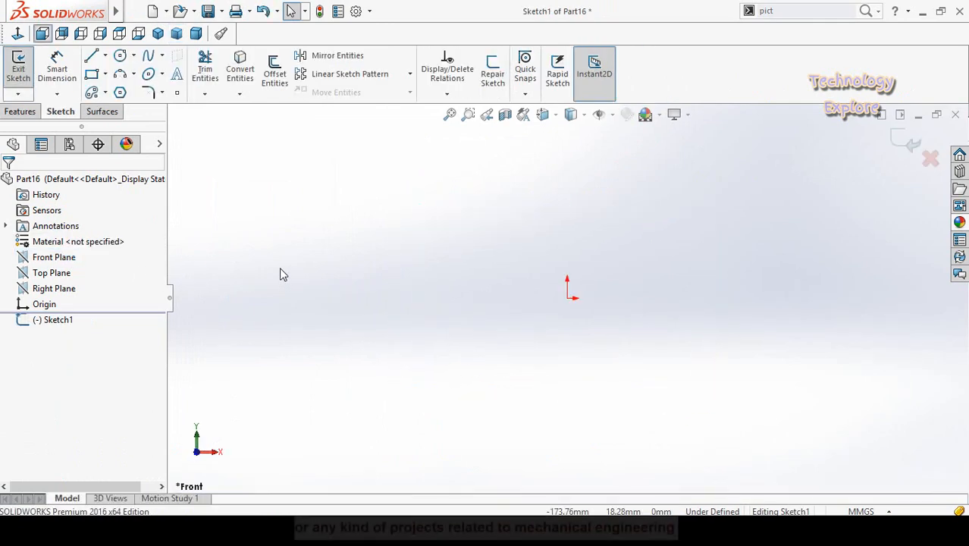
left_click(105, 56)
left_click(133, 88)
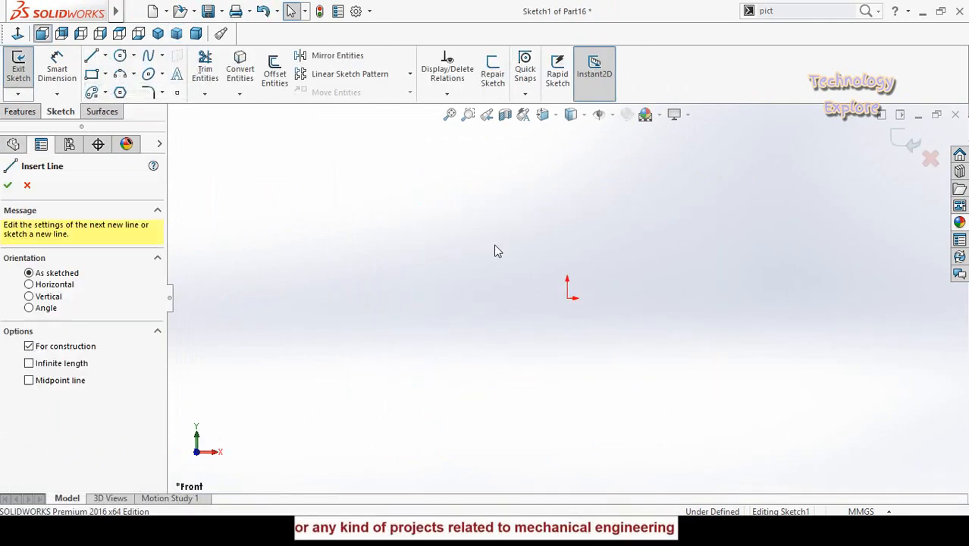
left_click(567, 298)
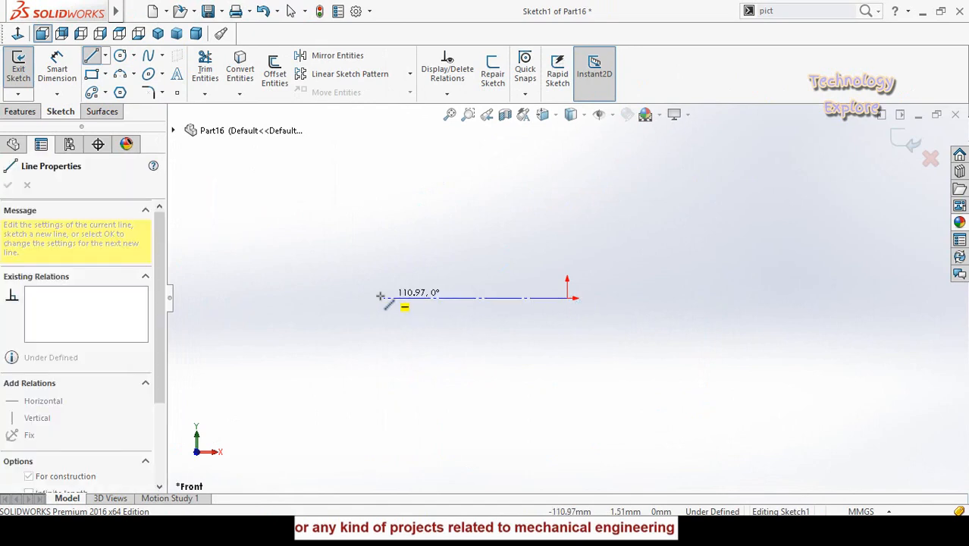
left_click(379, 297)
key("Escape")
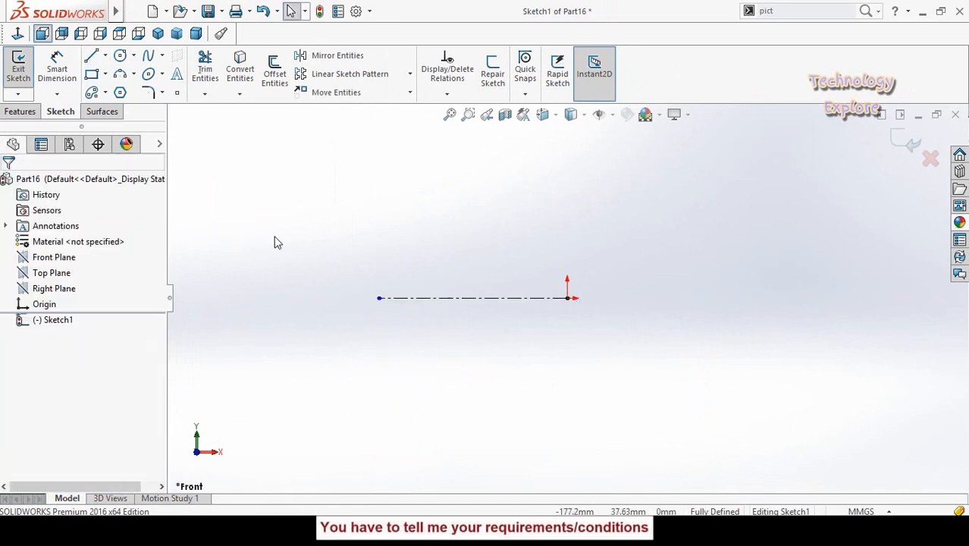
Step: Sketch a closed stepped profile of straight lines above the construction line, with a small upper-left notch and a flange extending right past the origin
left_click(93, 57)
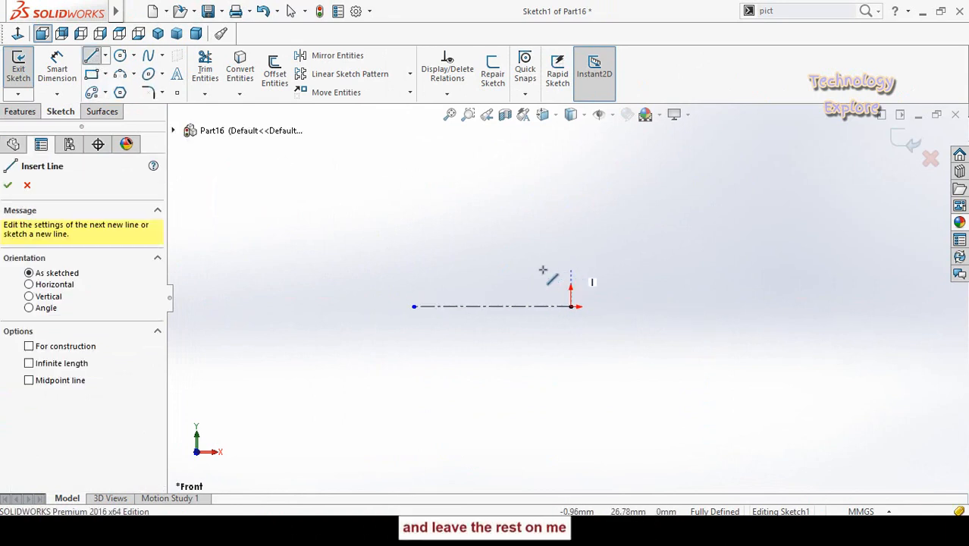
left_click_drag(570, 268, 521, 268)
left_click(521, 177)
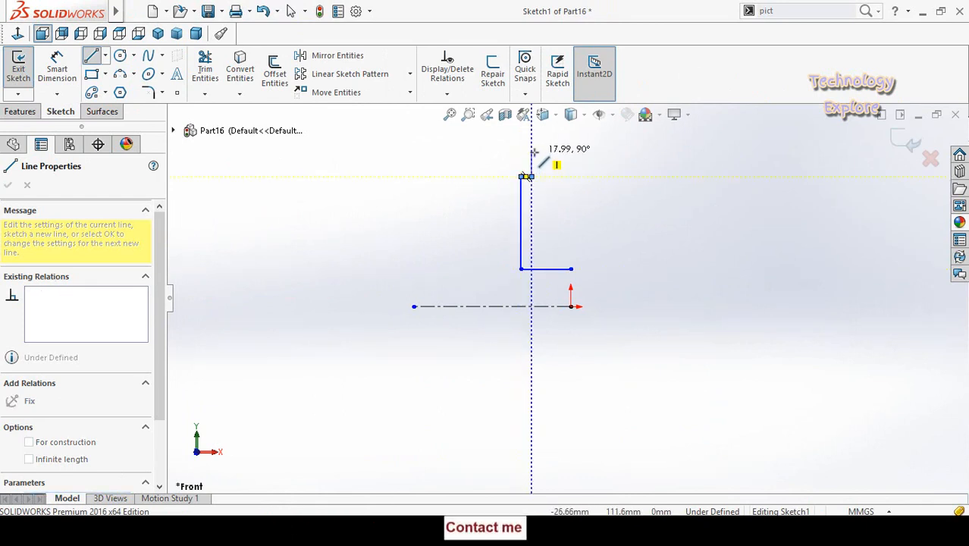
left_click(533, 152)
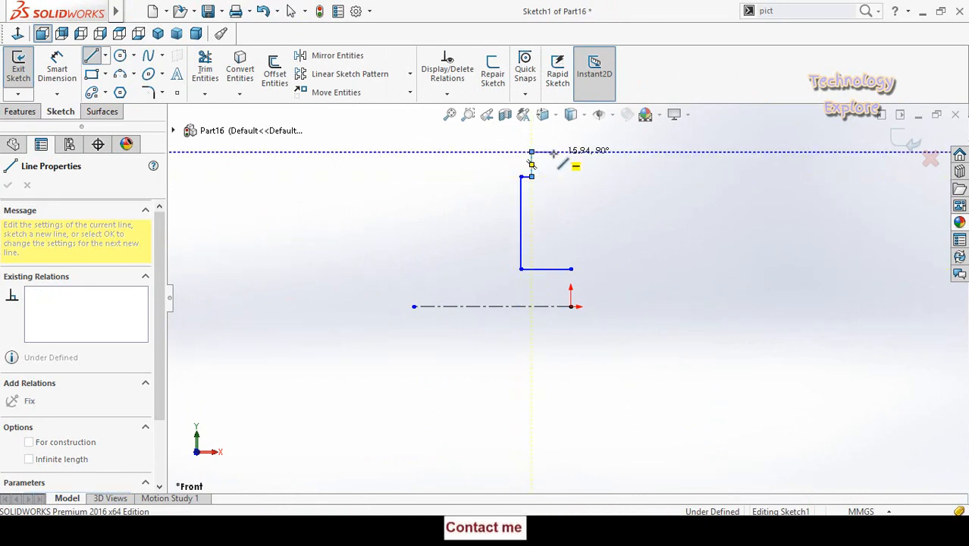
left_click(553, 153)
left_click(553, 203)
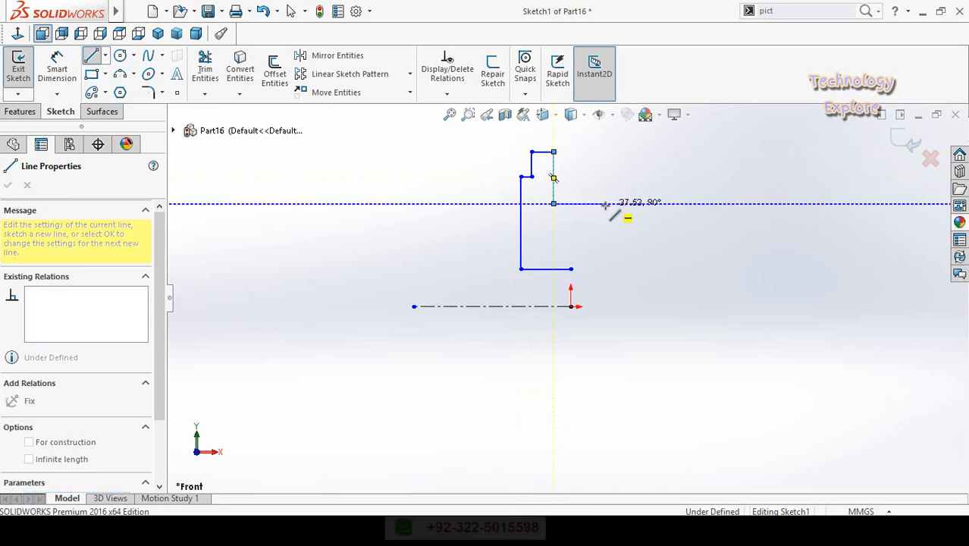
left_click(605, 204)
left_click(605, 221)
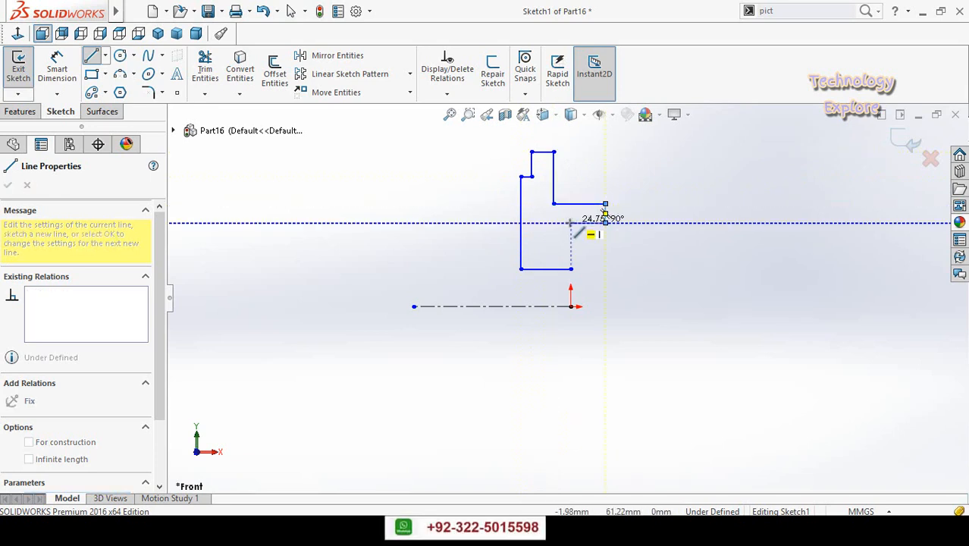
left_click(571, 222)
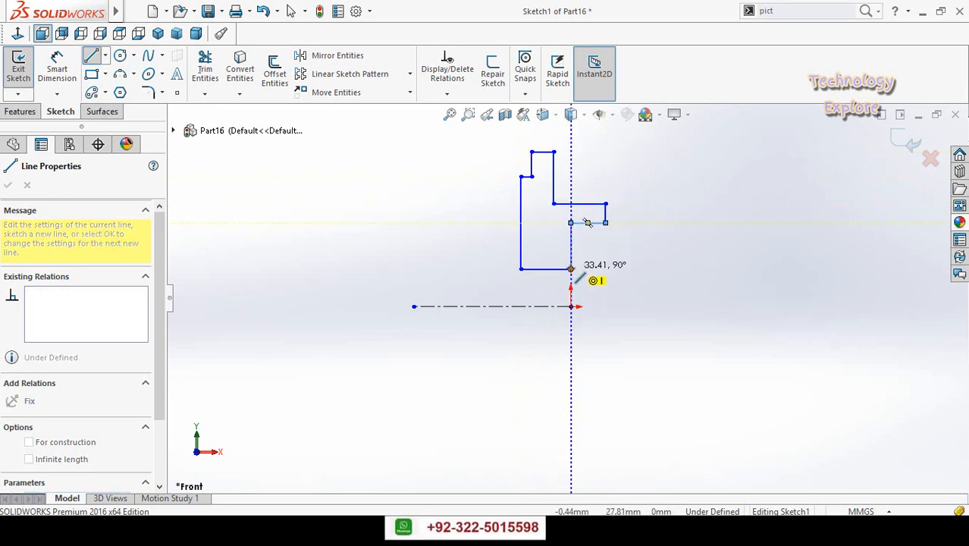
left_click(571, 269)
key("Escape")
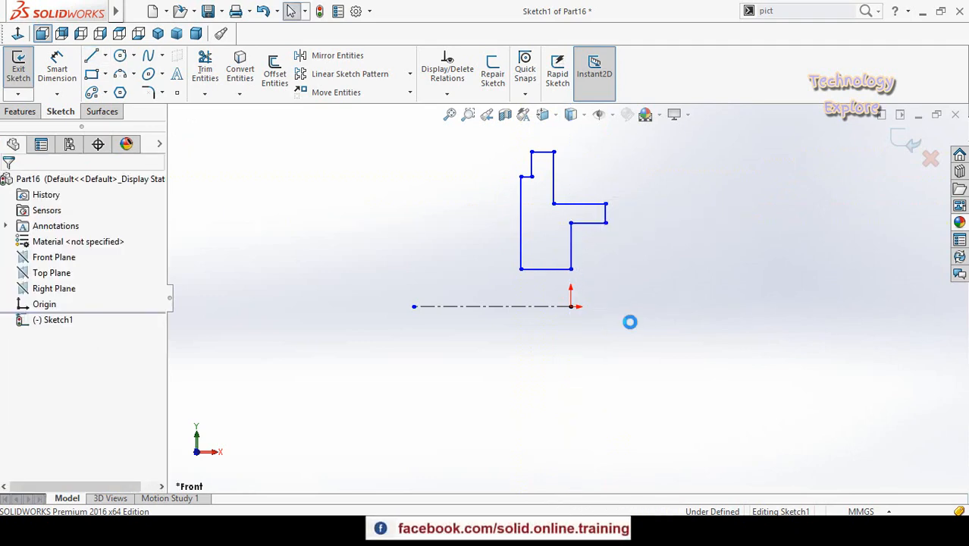
Step: Dimension the profile's lowest edge about the construction line as a diameter of 86 mm
right_click_drag(630, 323, 630, 215)
scroll(555, 324, "down", 1)
left_click(520, 259)
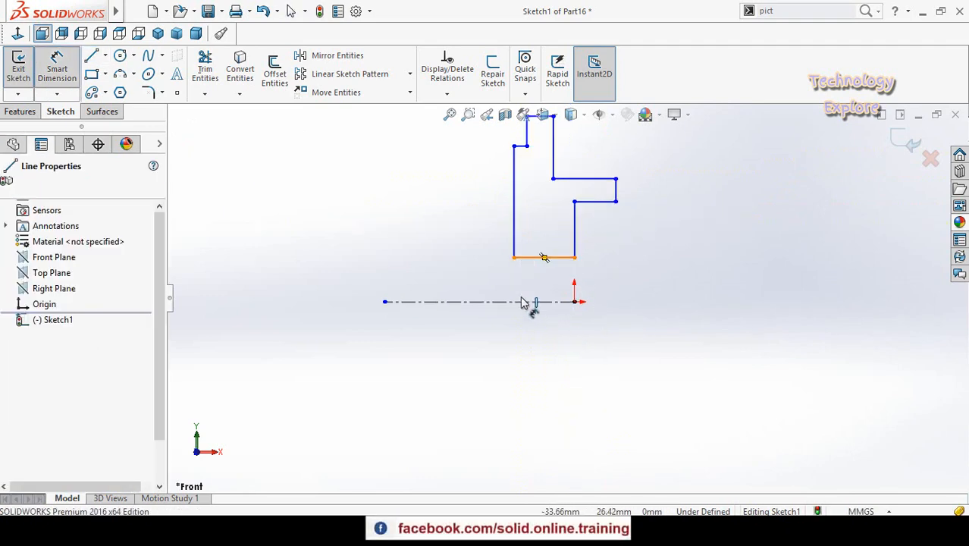
left_click(526, 301)
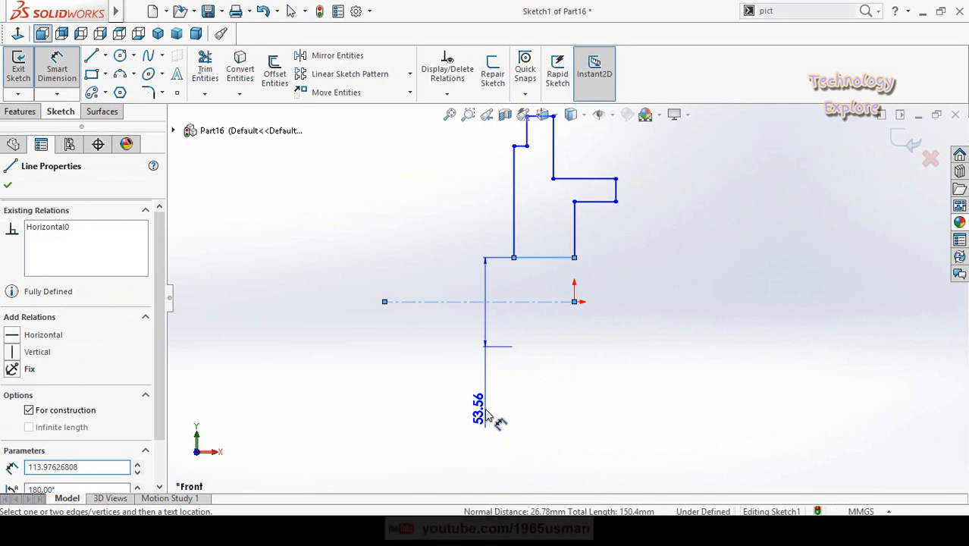
left_click(489, 417)
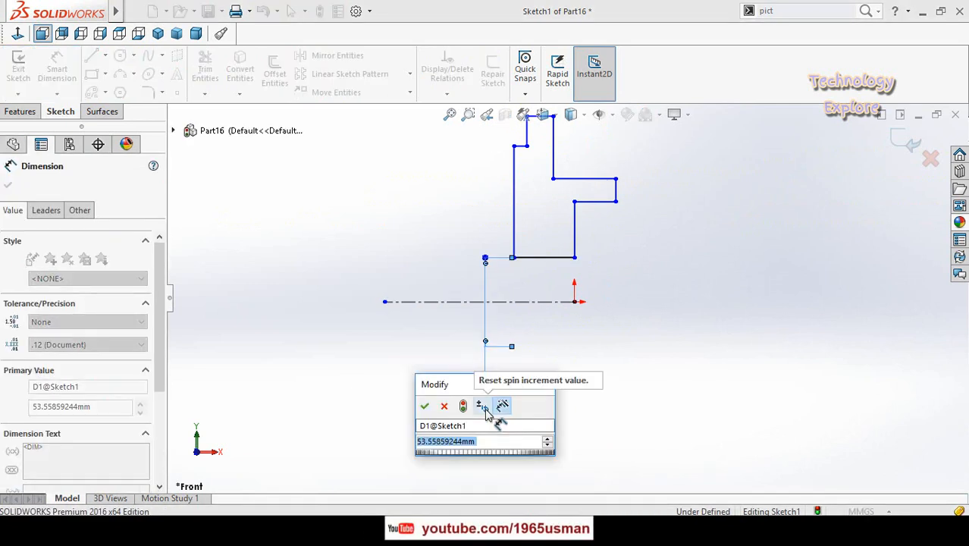
type("86")
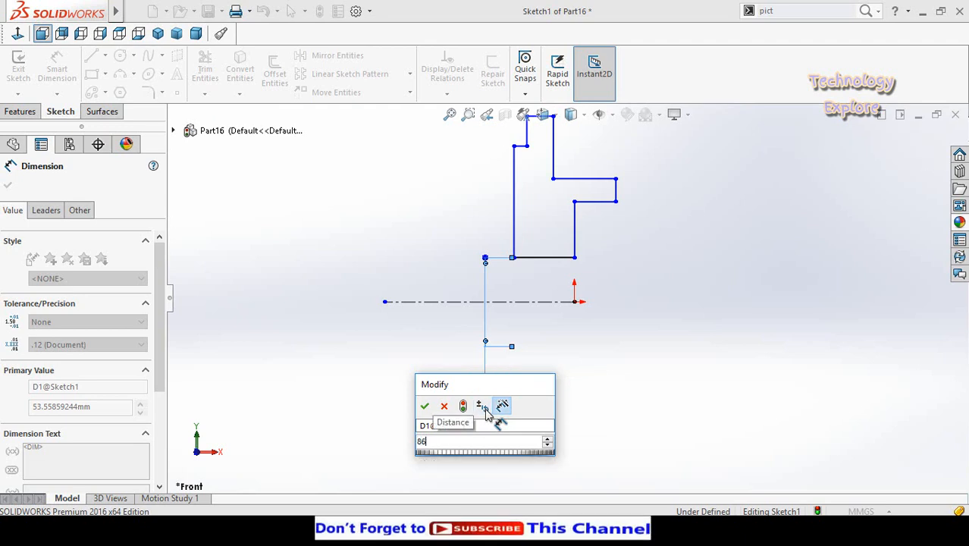
key("Return")
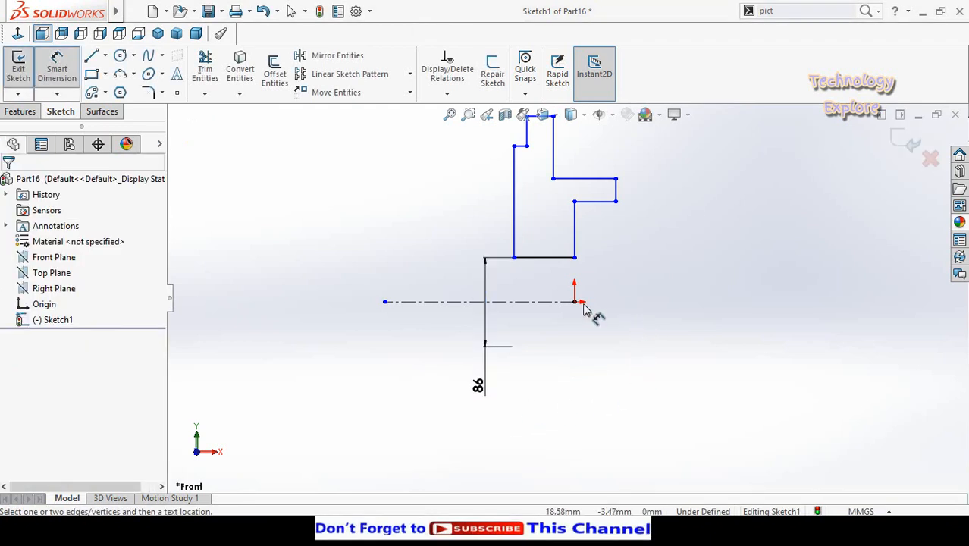
Step: Dimension the short horizontal edge of the upper-left notch about the construction line as a diameter of 302 mm
scroll(588, 248, "up", 2)
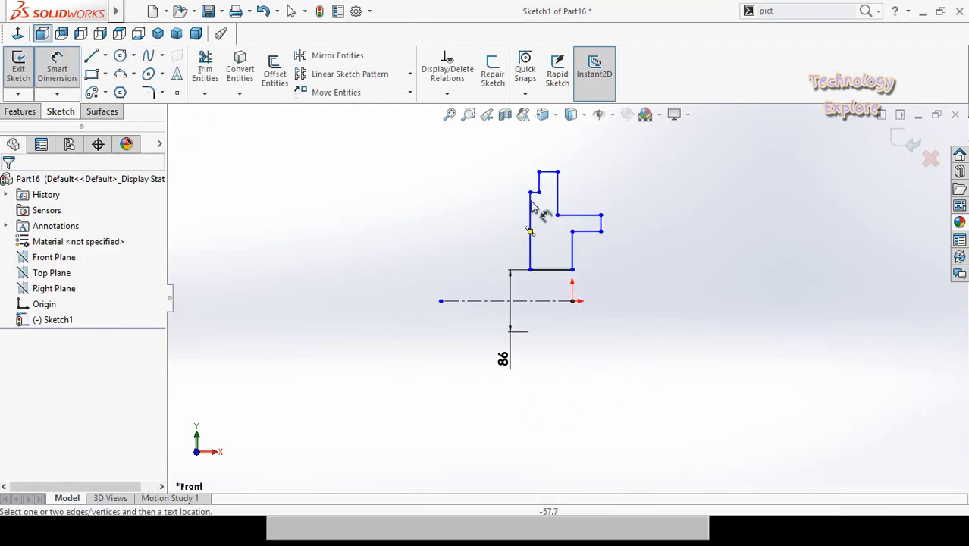
scroll(532, 203, "down", 5)
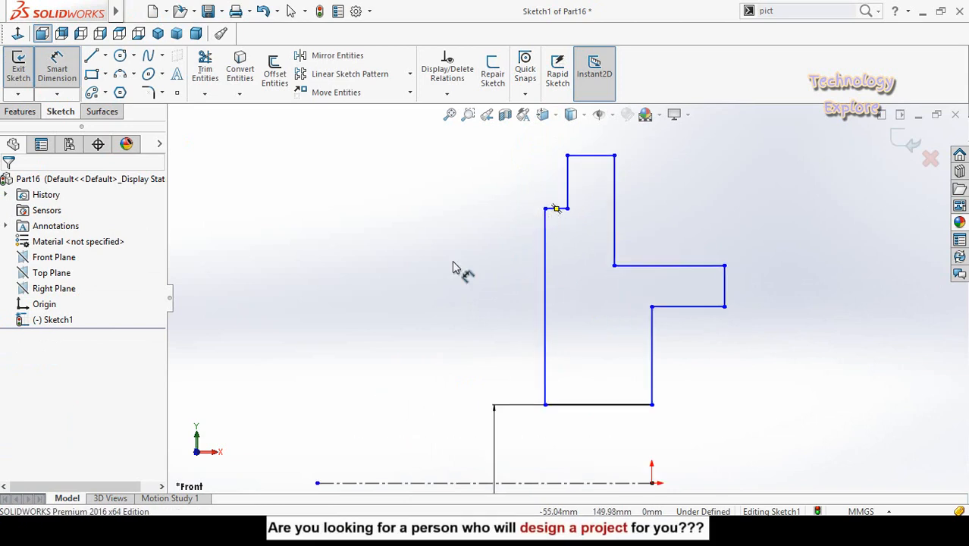
left_click(557, 209)
scroll(364, 292, "up", 3)
left_click(470, 407)
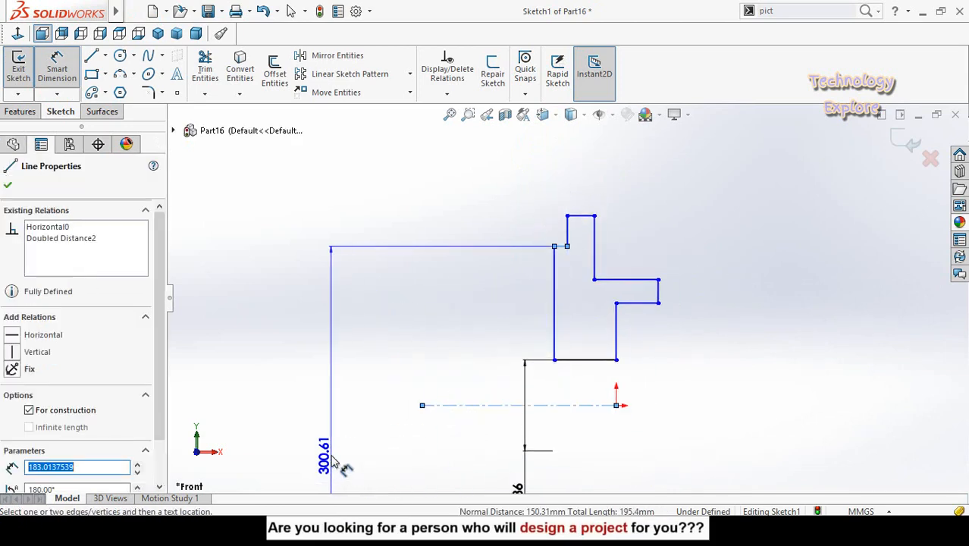
left_click(341, 460)
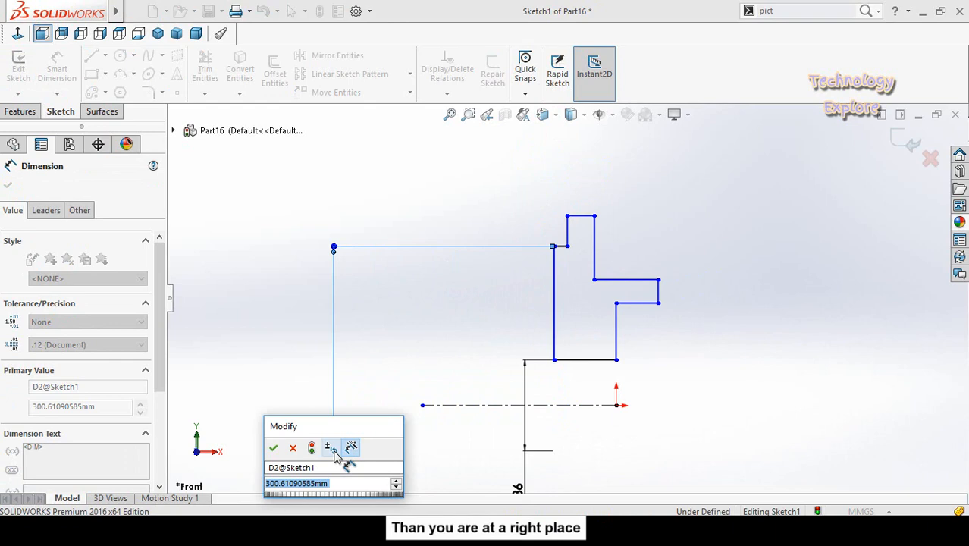
type("302")
key("Return")
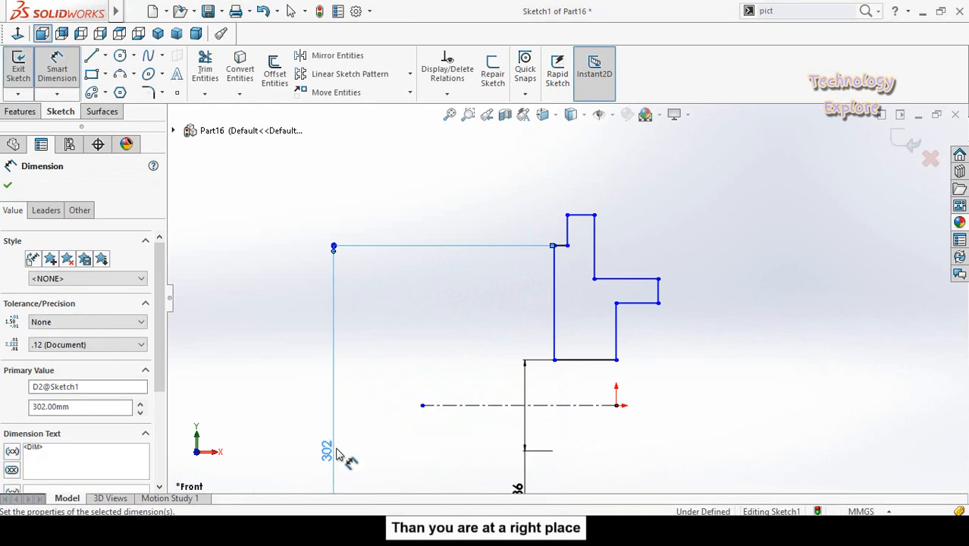
Step: Dimension the profile's topmost edge about the construction line as a diameter of 330 mm
scroll(578, 262, "up", 1)
scroll(573, 258, "down", 3)
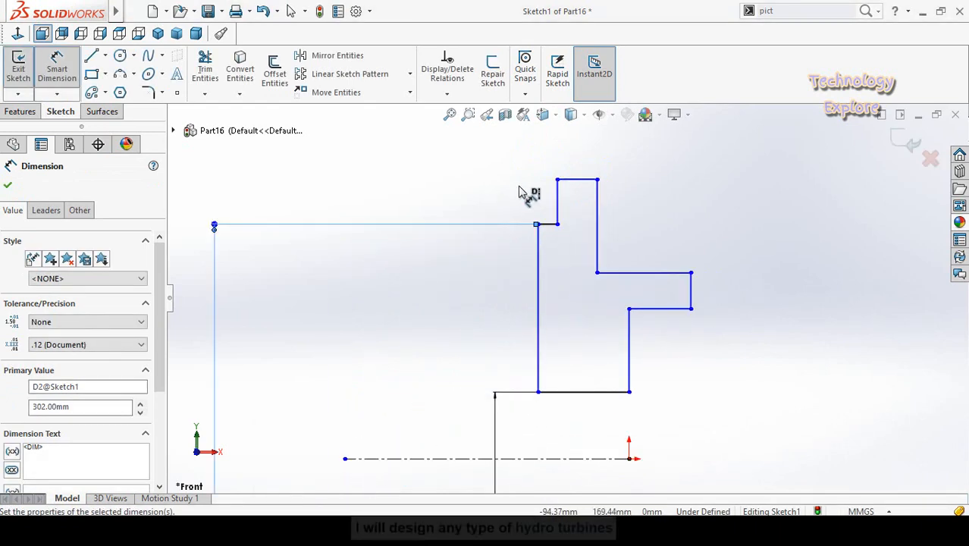
left_click(576, 180)
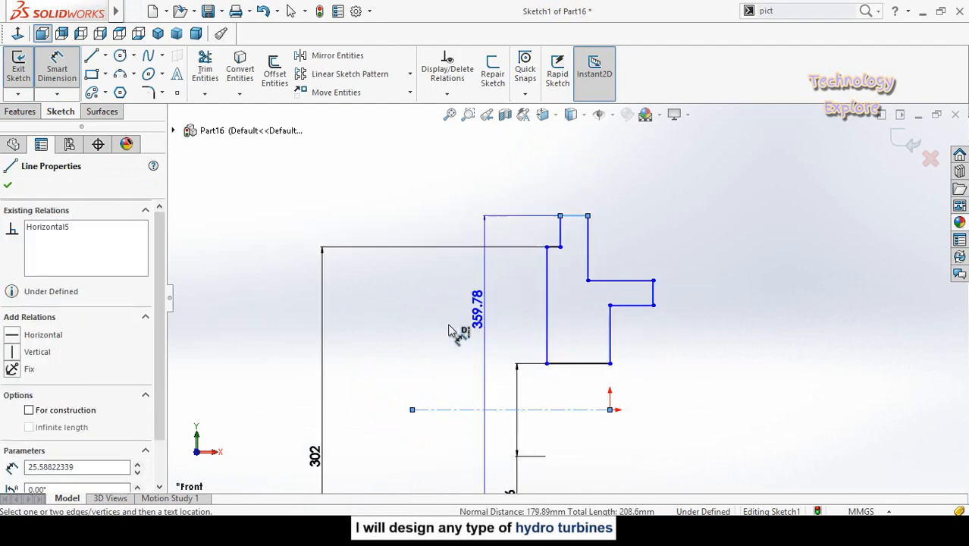
scroll(457, 329, "up", 3)
left_click(371, 349)
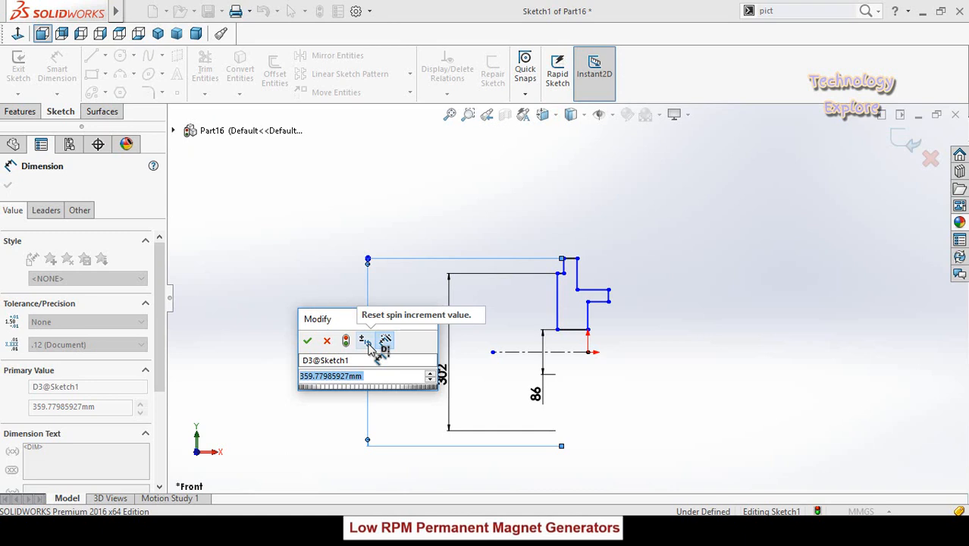
type("330")
key("Return")
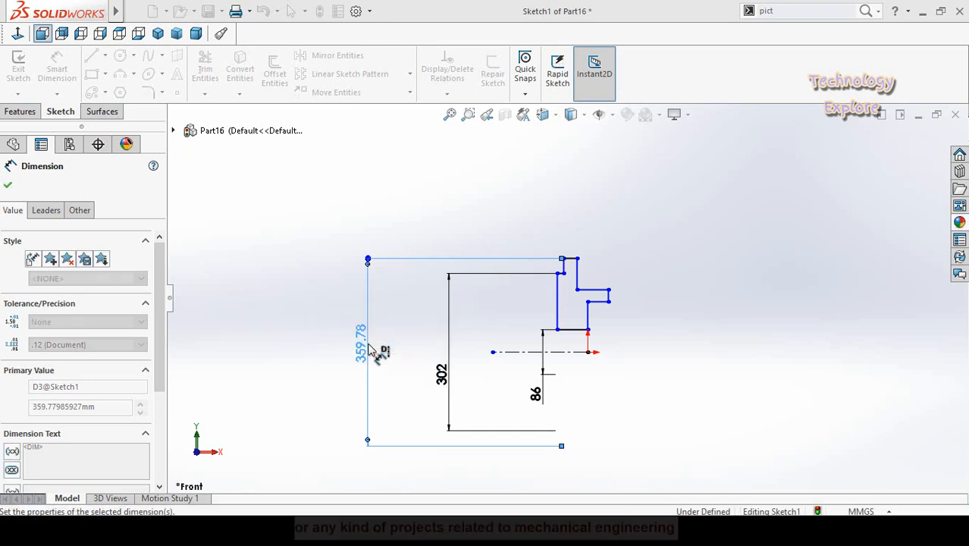
left_click(628, 345)
Step: Dimension the underside of the right-hand flange about the construction line as a diameter of 200 mm
scroll(593, 345, "down", 5)
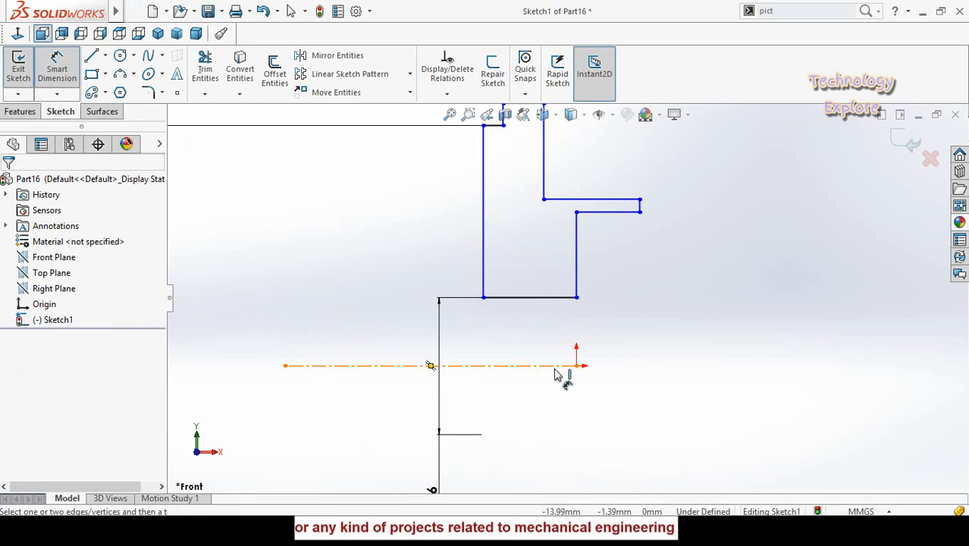
left_click(554, 368)
left_click(618, 233)
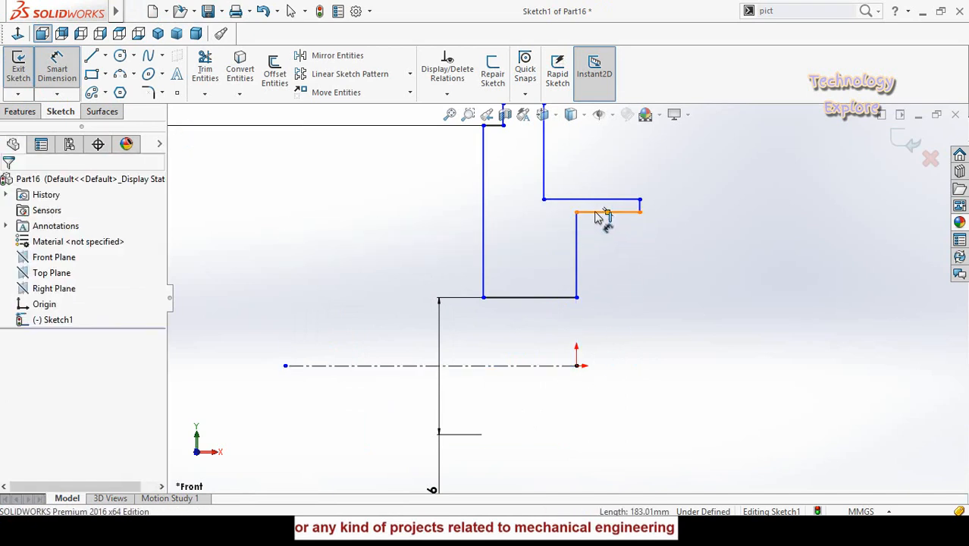
left_click(598, 213)
left_click(564, 365)
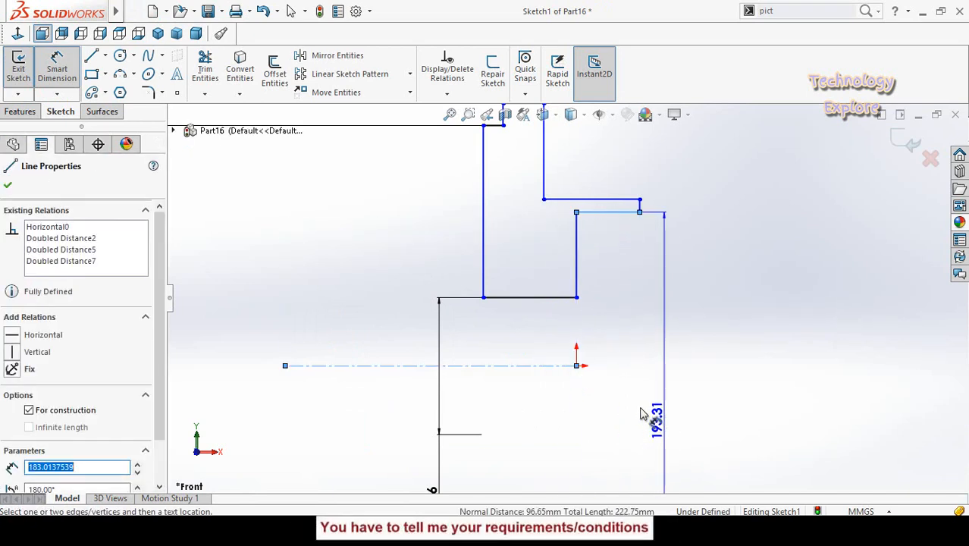
scroll(641, 413, "up", 2)
left_click(643, 382)
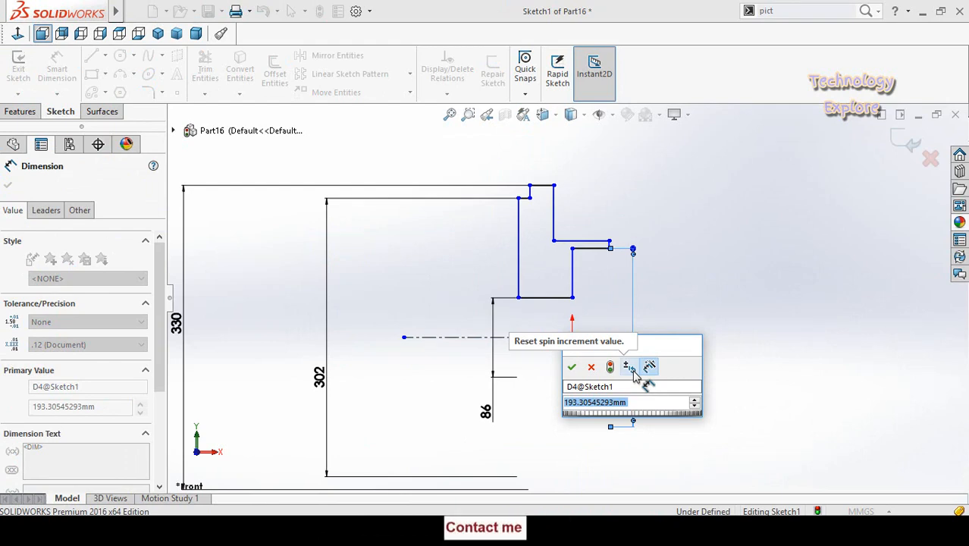
type("200")
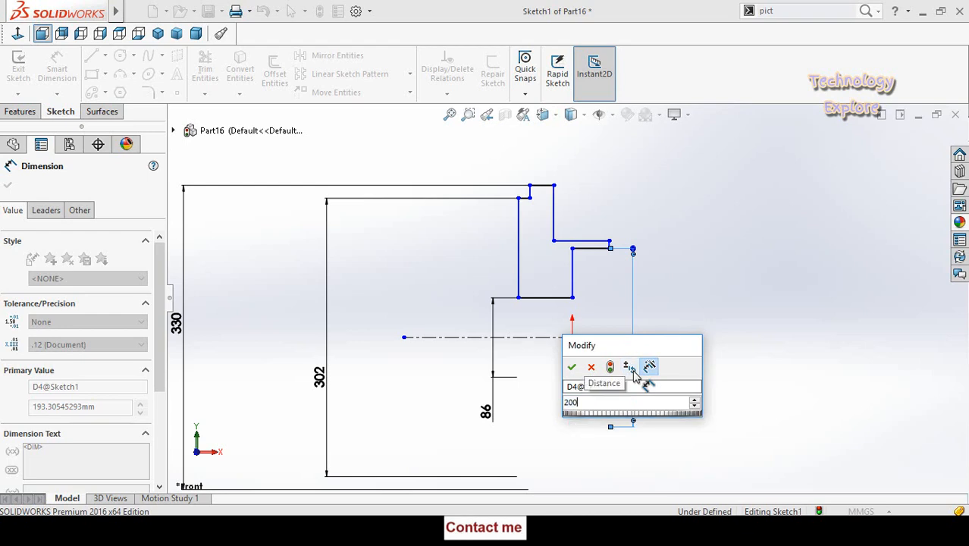
key("Return")
left_click(688, 340)
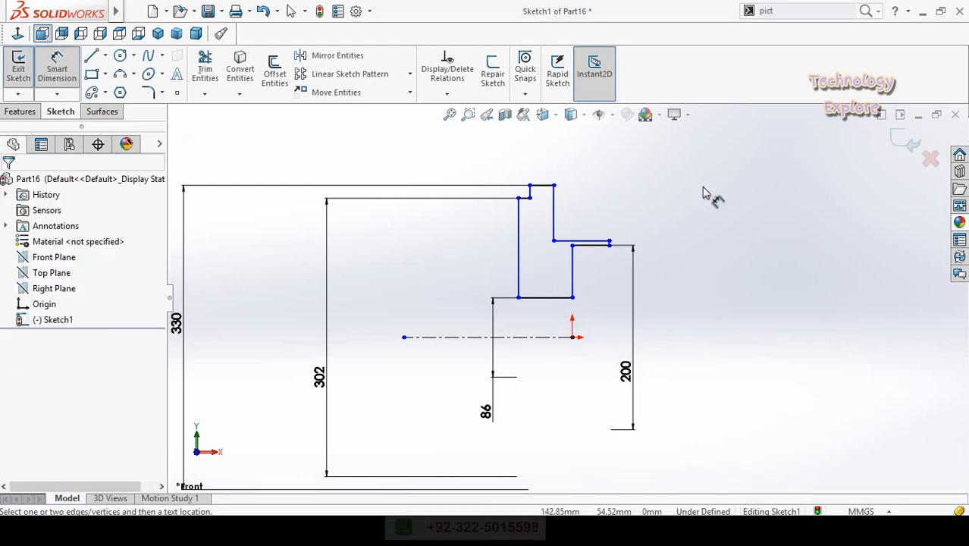
Step: Set the length of the short horizontal edge in the upper-left notch to 3 mm
scroll(500, 235, "down", 3)
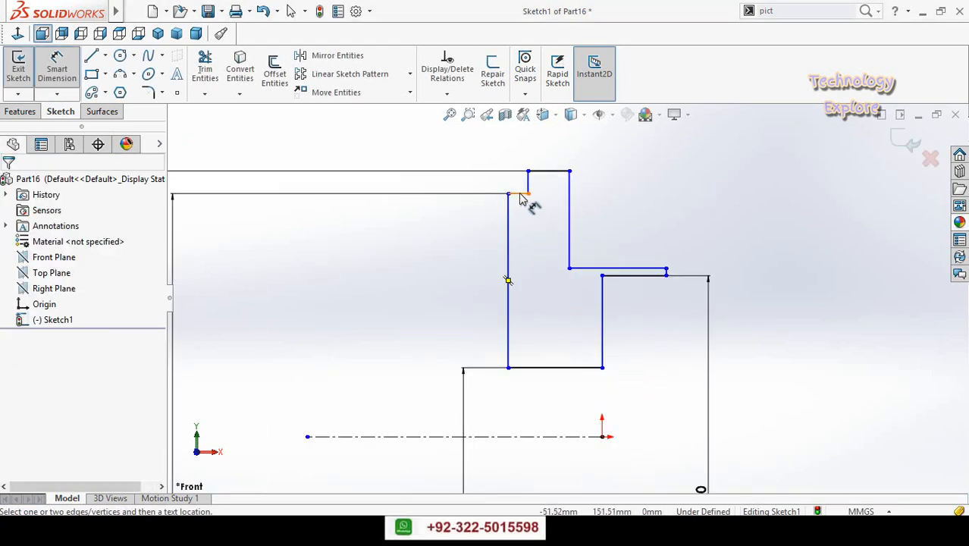
scroll(533, 229, "down", 2)
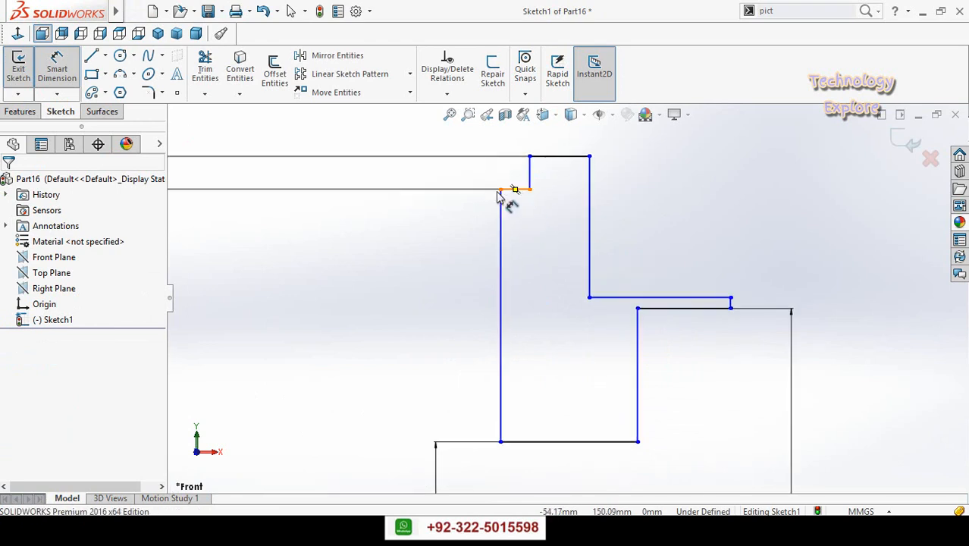
left_click(507, 188)
scroll(437, 176, "up", 1)
left_click(436, 163)
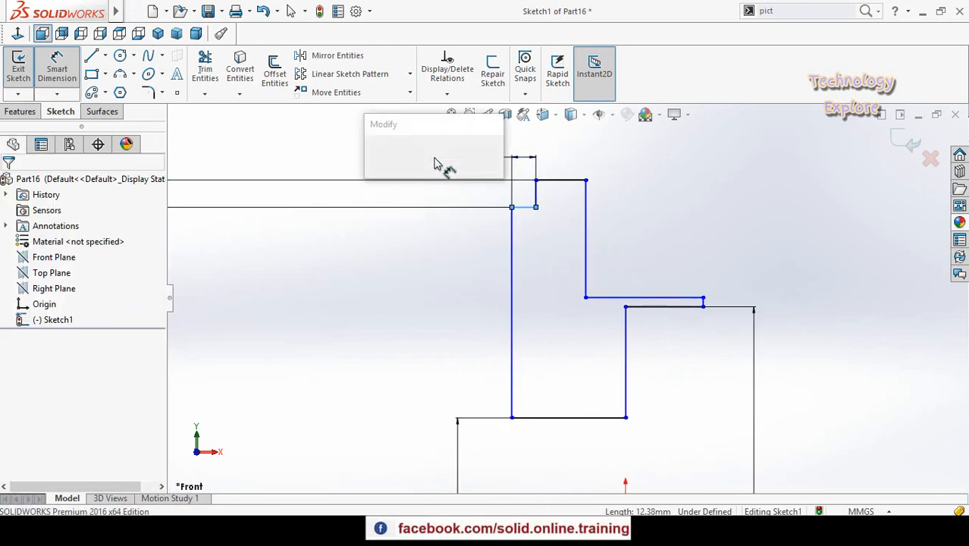
type("3")
key("Return")
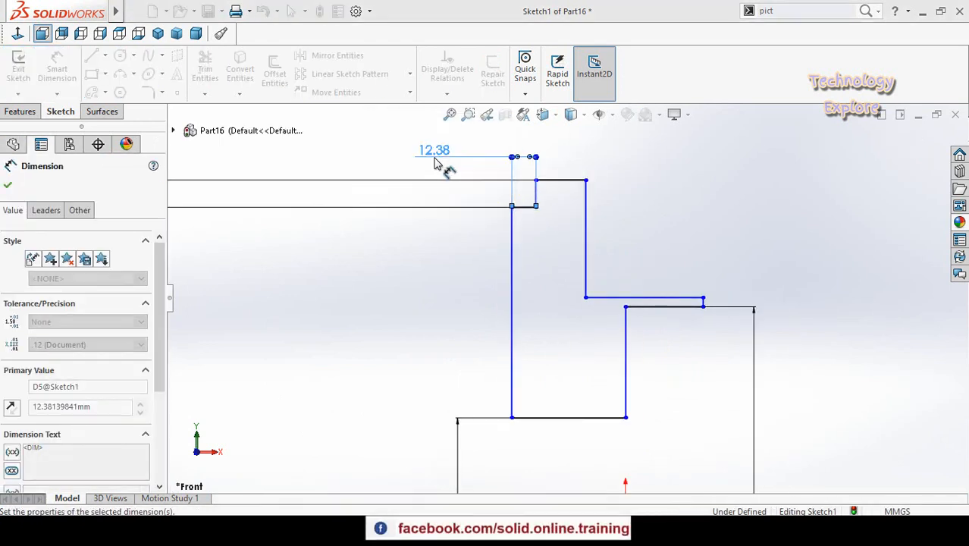
Step: Set the length of the profile's topmost horizontal edge to 10 mm
left_click(549, 181)
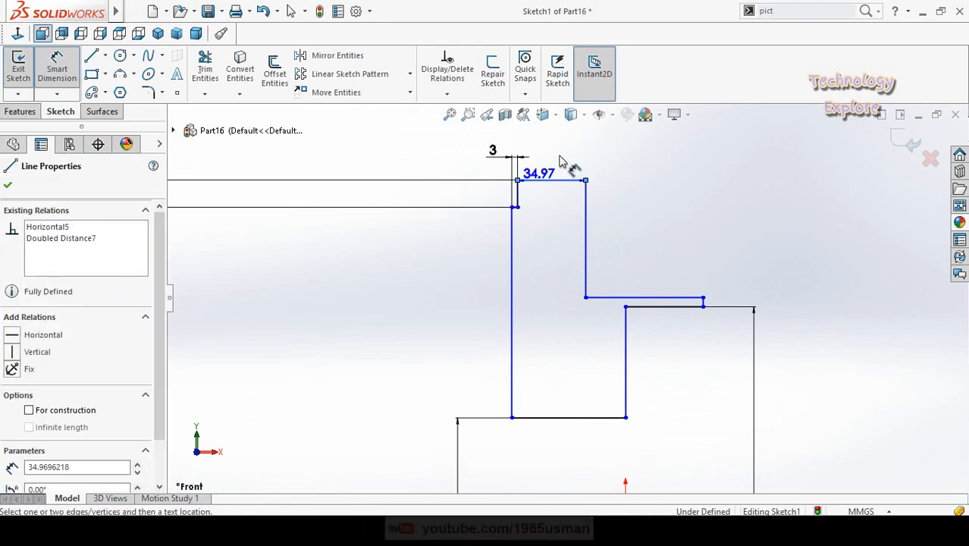
left_click(566, 152)
type("10")
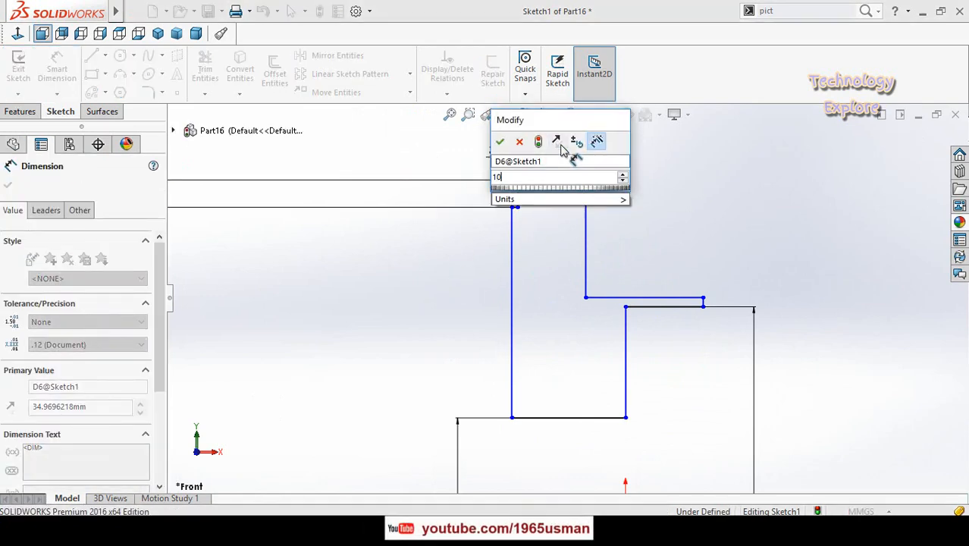
key("Return")
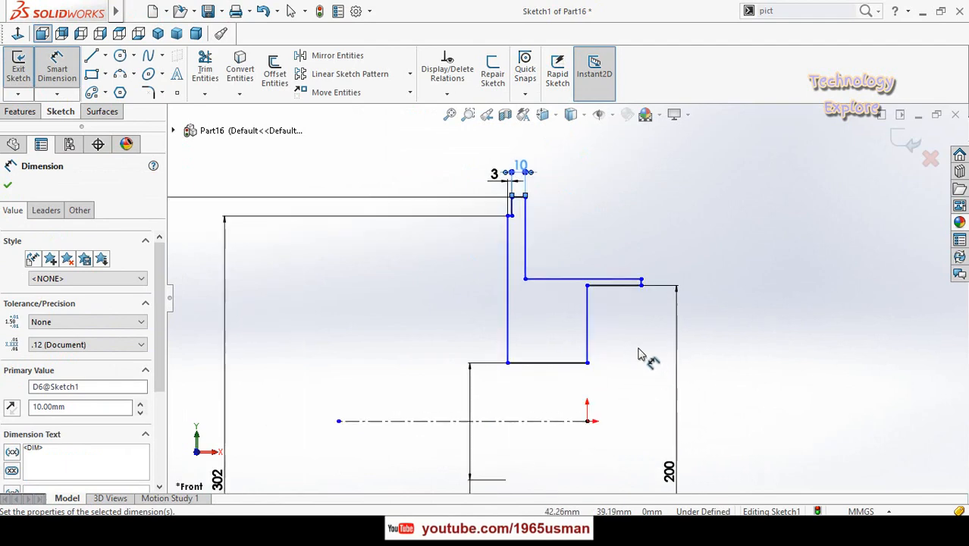
Step: Set the length of the right-hand flange's underside to 20 mm
scroll(625, 326, "down", 2)
left_click(592, 271)
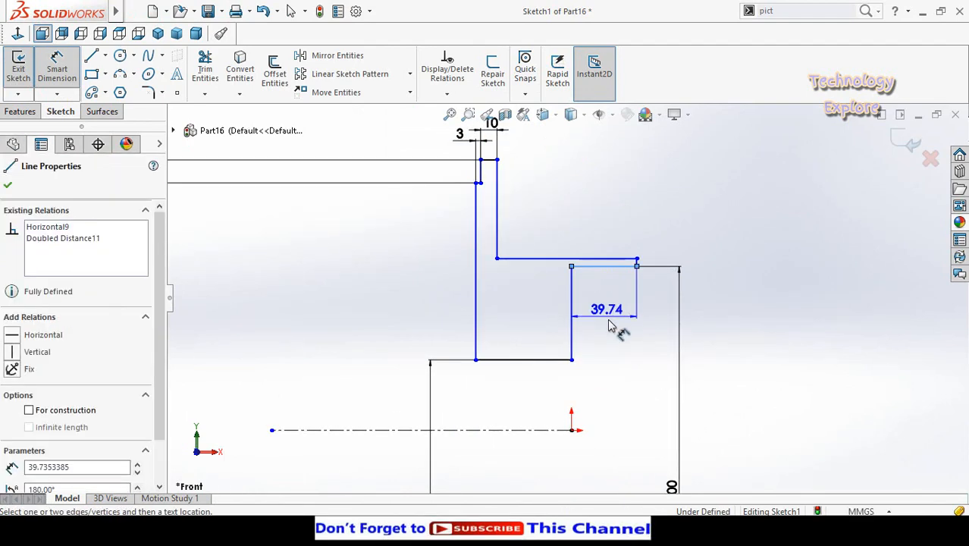
left_click(612, 328)
type("20")
key("Return")
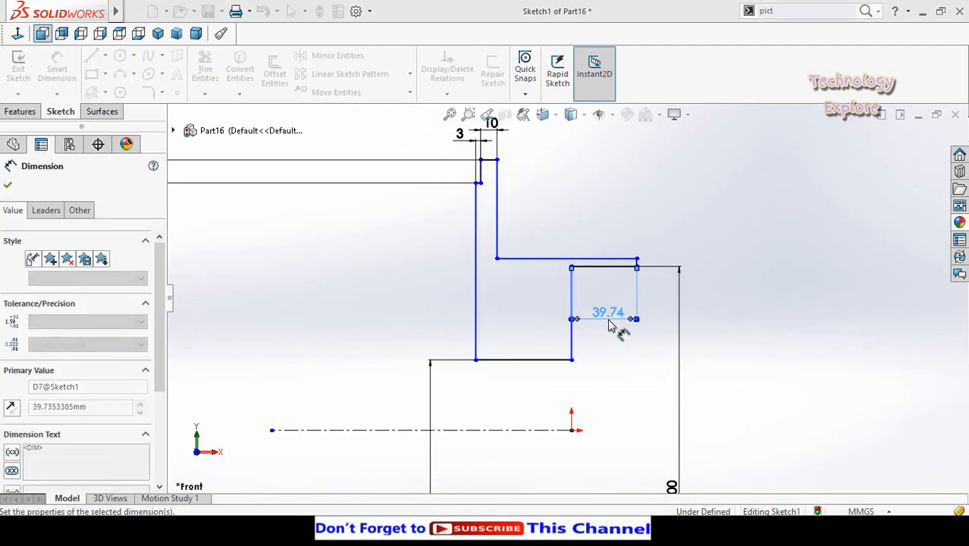
Step: Dimension the horizontal offset between the upper right vertical edge and the vertical edge below the flange as 5 mm
scroll(530, 292, "up", 2)
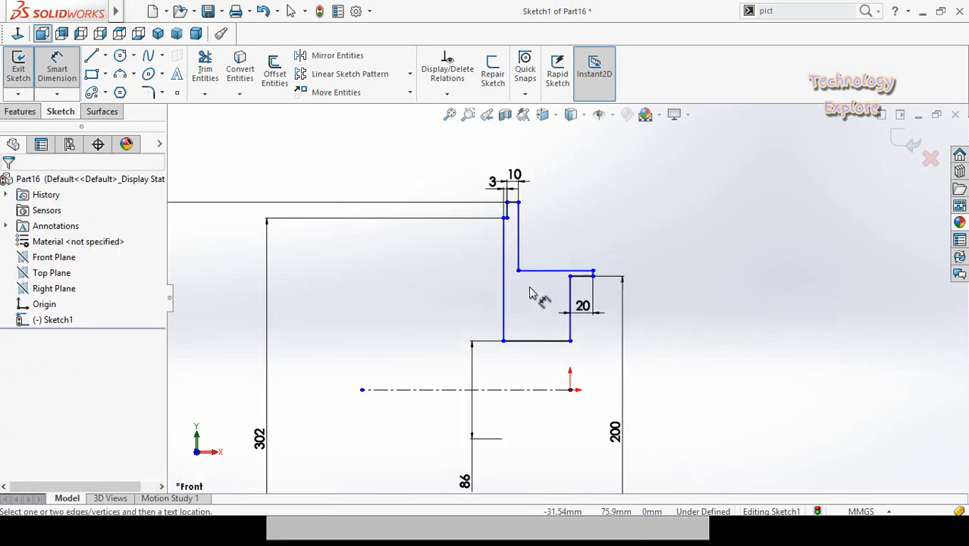
scroll(524, 293, "down", 2)
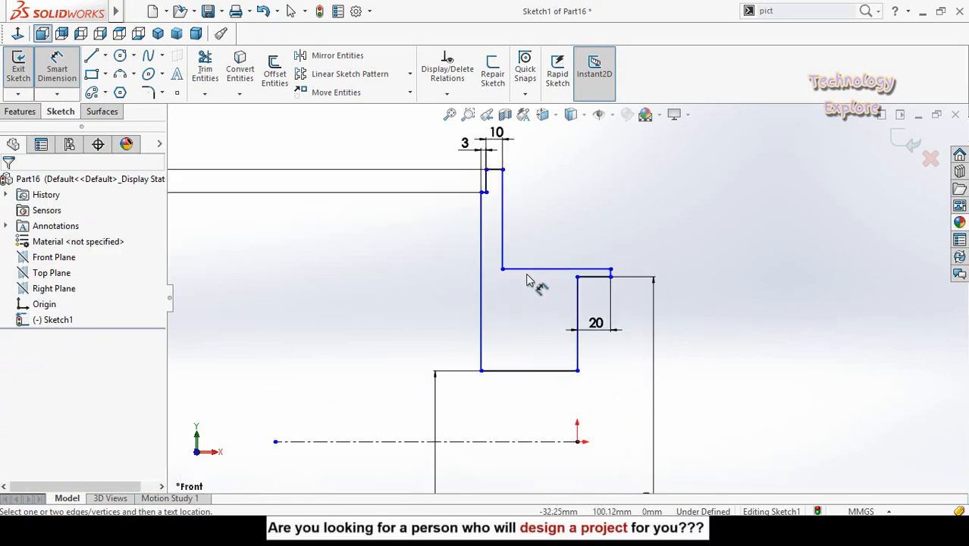
left_click(532, 250)
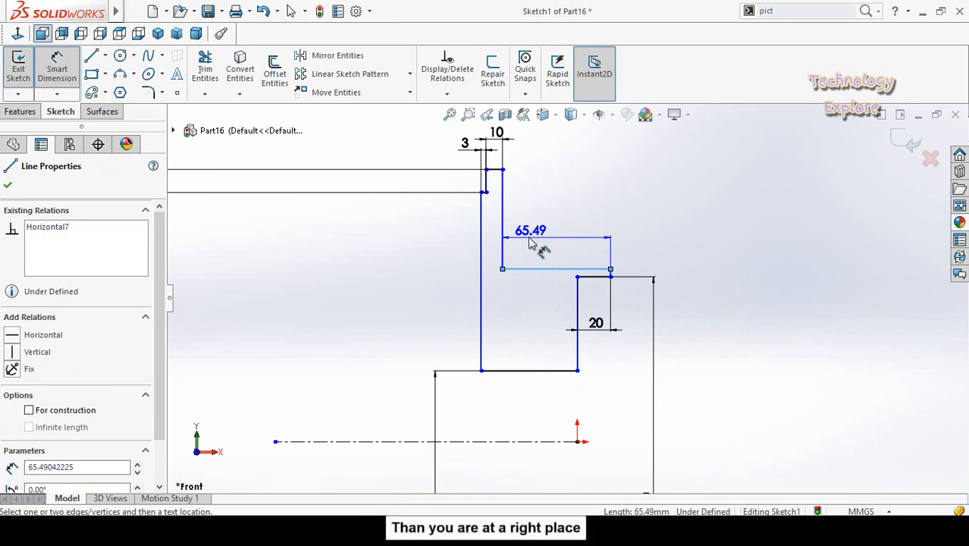
key("Escape")
left_click(504, 244)
left_click(578, 304)
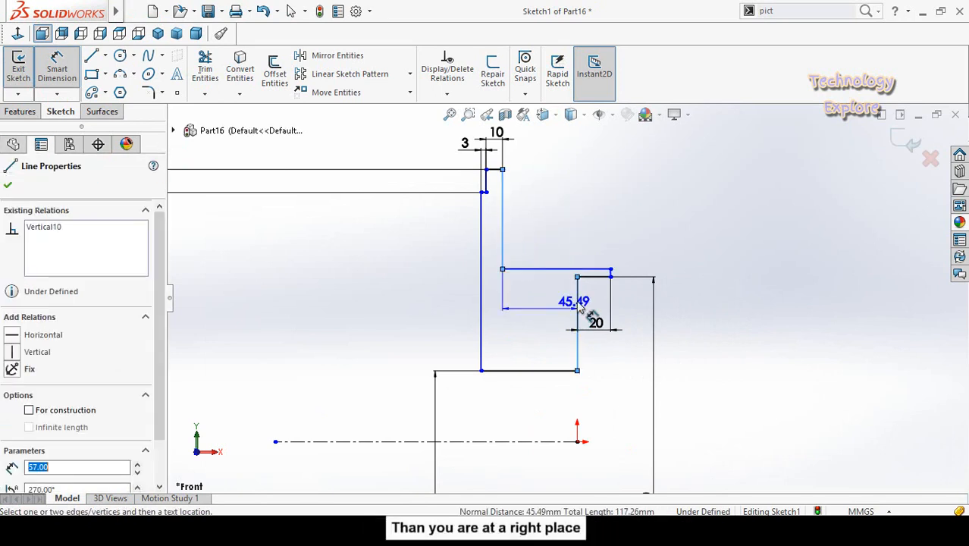
left_click(623, 217)
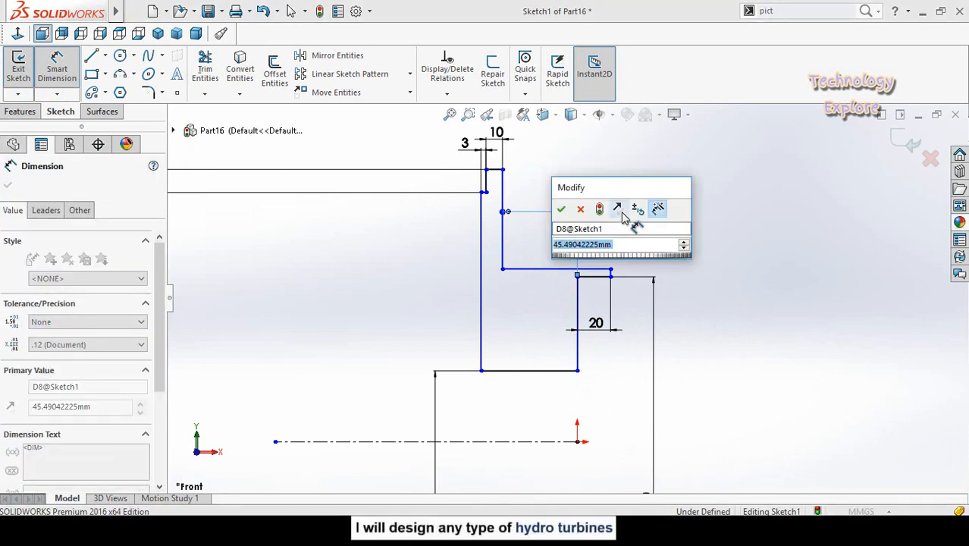
type("5")
key("Return")
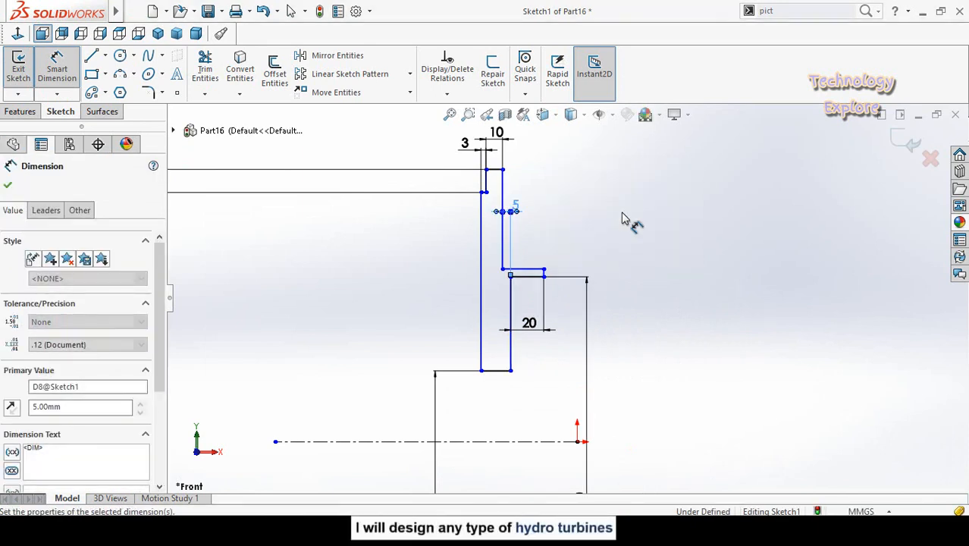
left_click(648, 327)
scroll(601, 305, "up", 3)
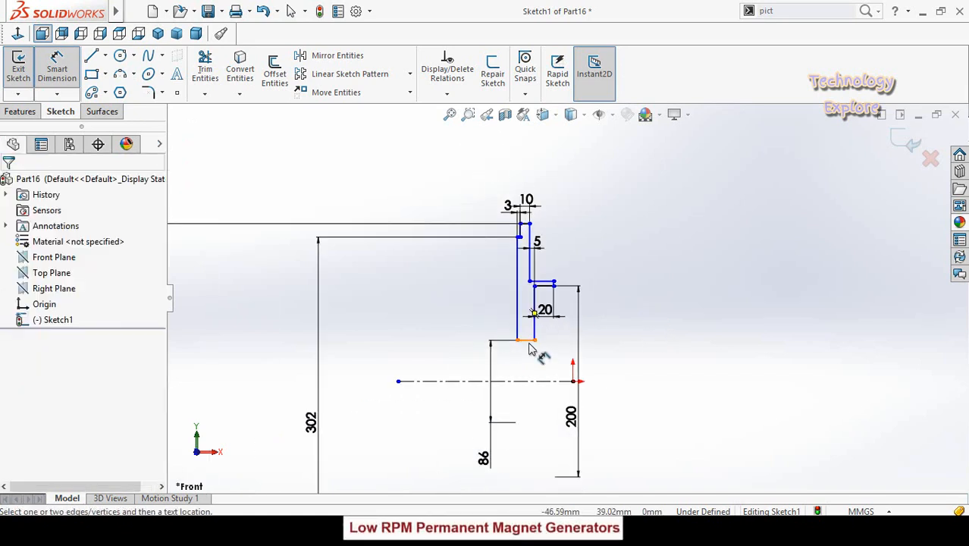
key("Escape")
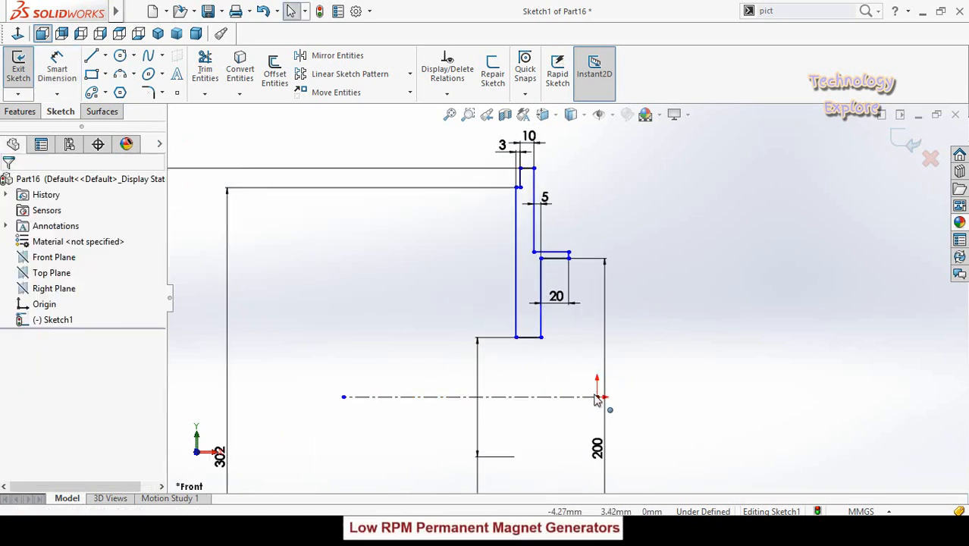
Step: Add a vertical relation between the profile's lower-right corner and the origin
left_click(596, 396)
left_click(540, 337, "ctrl")
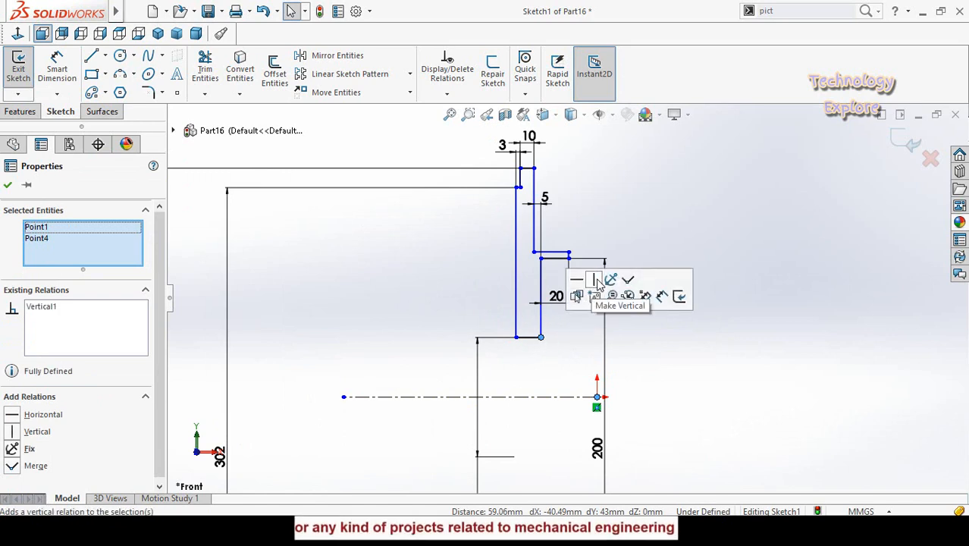
left_click(598, 283)
left_click(731, 421)
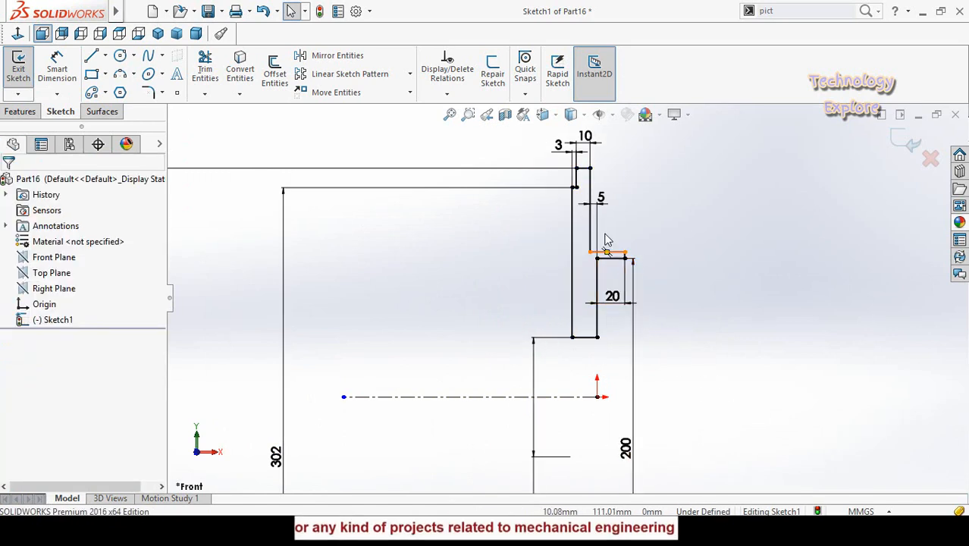
Step: Set the length of the short vertical edge at the flange's right end to 5 mm
scroll(607, 241, "down", 2)
right_click_drag(719, 364, 726, 257)
scroll(649, 274, "down", 2)
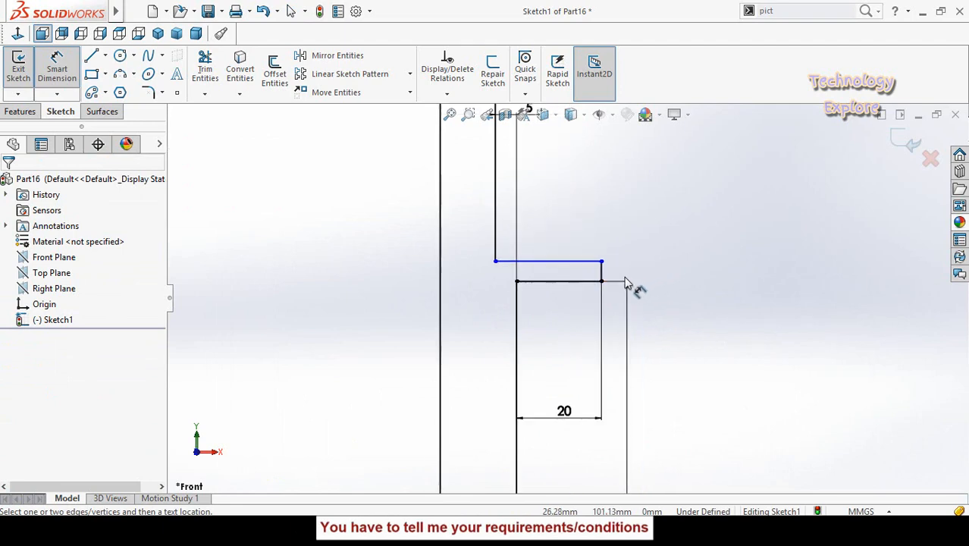
left_click(604, 272)
left_click(683, 209)
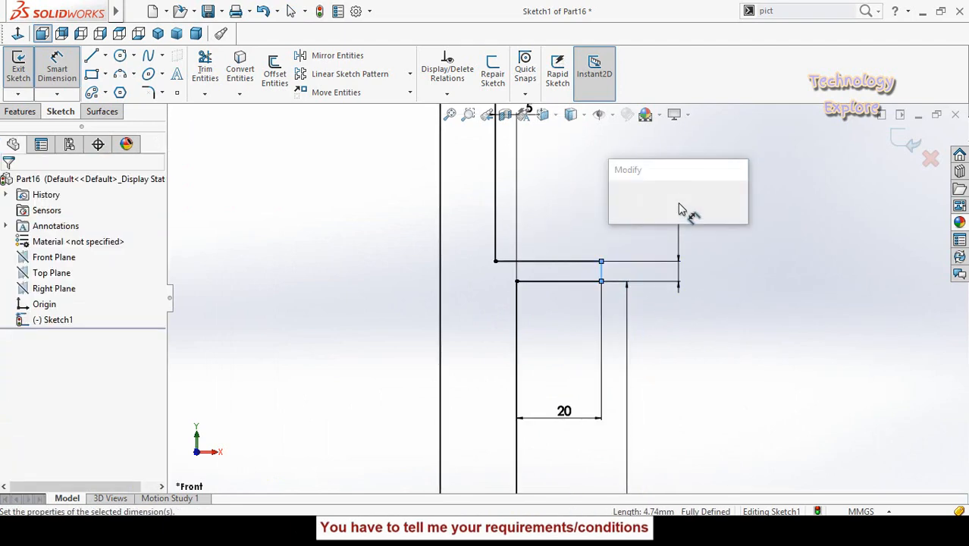
type("5")
key("Return")
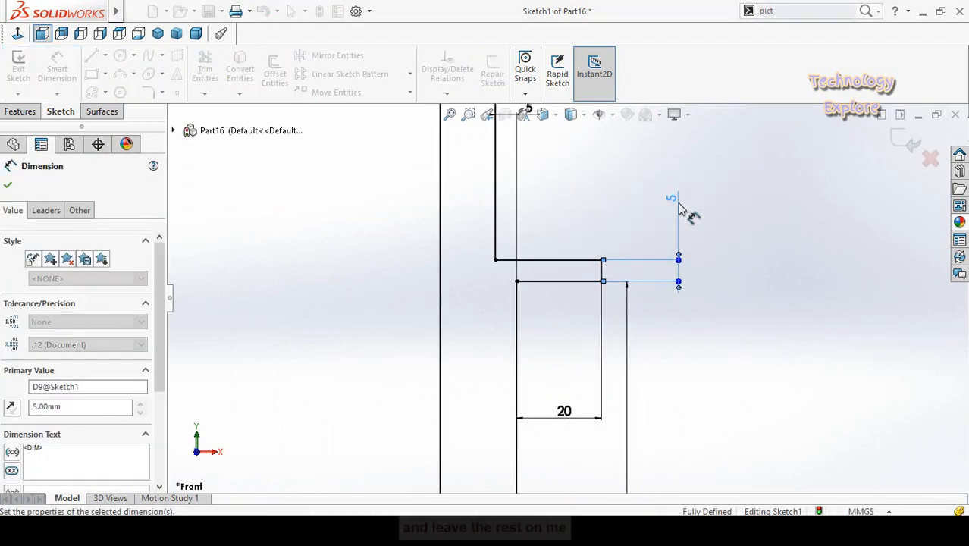
left_click(710, 395)
Step: Revolve the stepped profile 360 degrees about the construction line into a solid disc
scroll(692, 400, "up", 3)
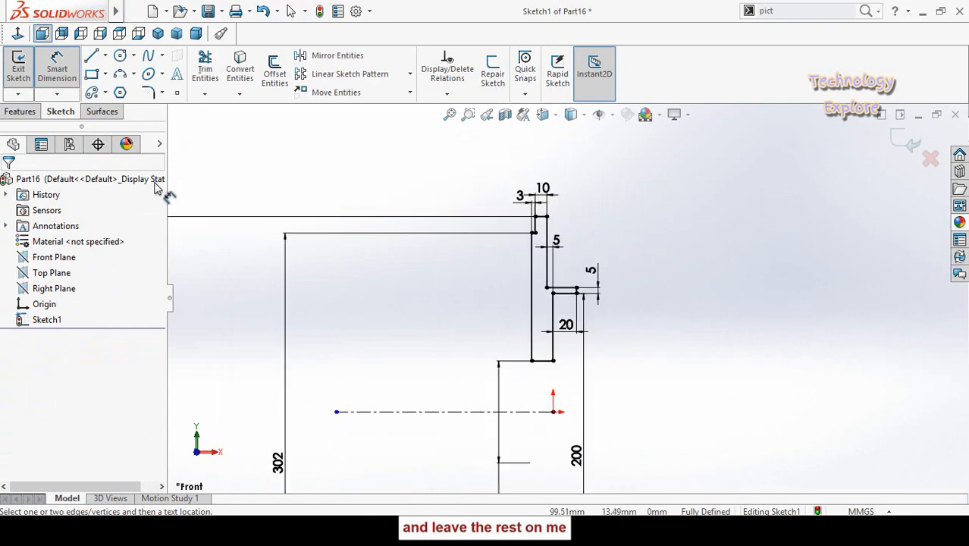
left_click(21, 111)
left_click(68, 70)
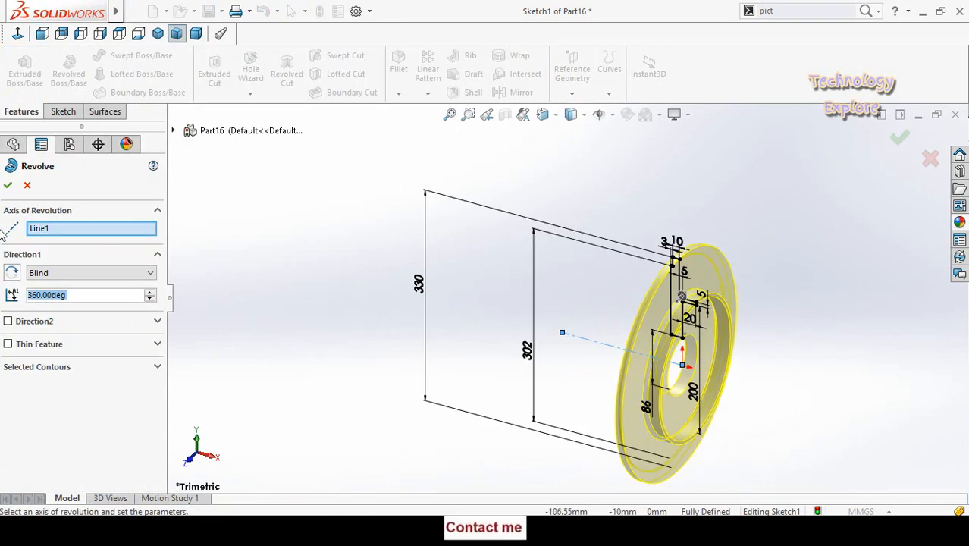
left_click(7, 186)
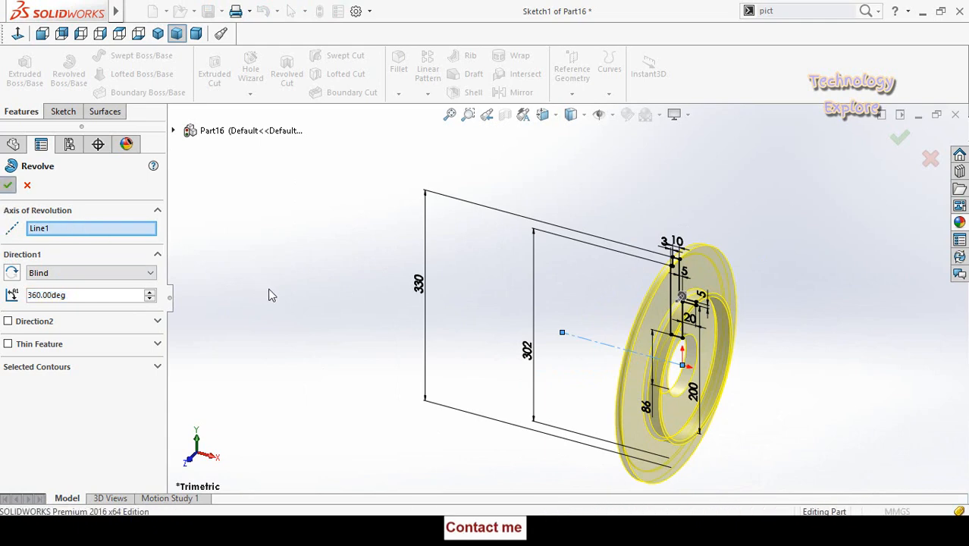
middle_click_drag(341, 300, 497, 400)
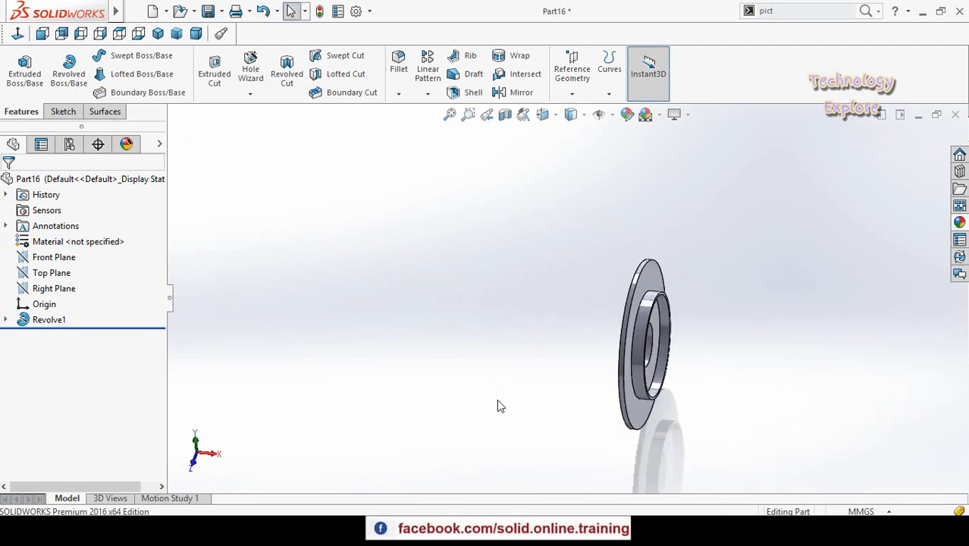
Step: Save the part as "Side Disc of Turbine" in the Cross Flow Turbine 6kW folder
key("ctrl+s")
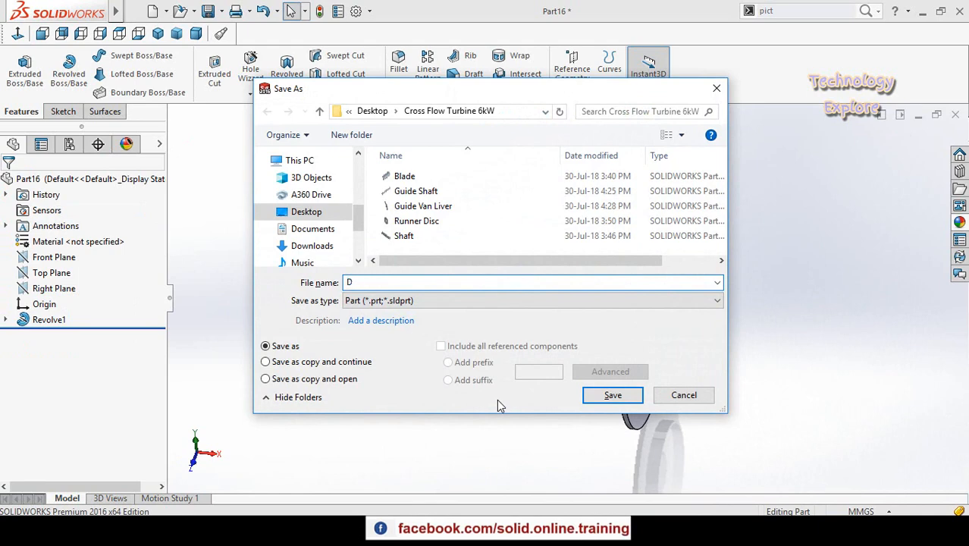
type("D")
key("BackSpace")
type("Side Disc")
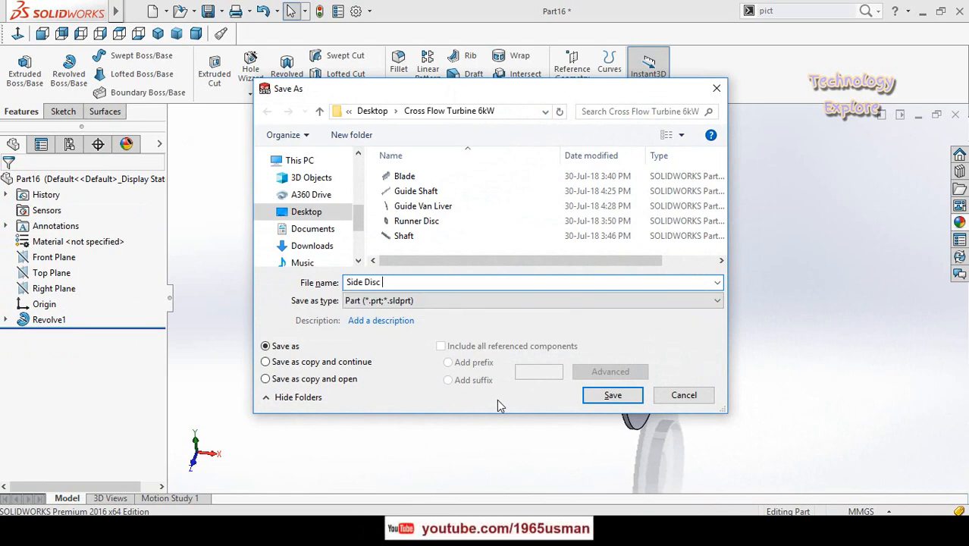
type(" of Cro")
key("BackSpace")
key("BackSpace")
key("BackSpace")
type("Turbine")
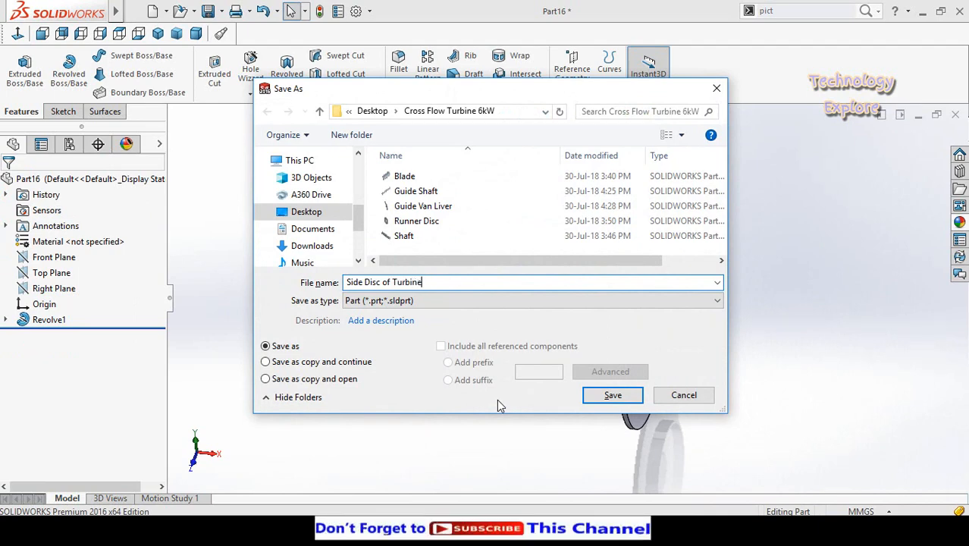
key("Return")
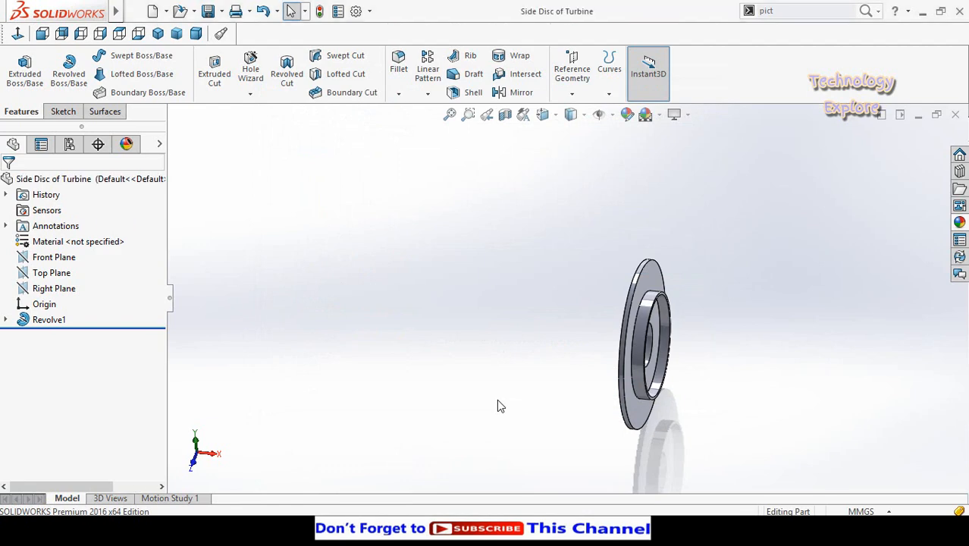
Step: Create a new part document and start a sketch on the Front Plane
middle_click_drag(496, 399, 707, 400)
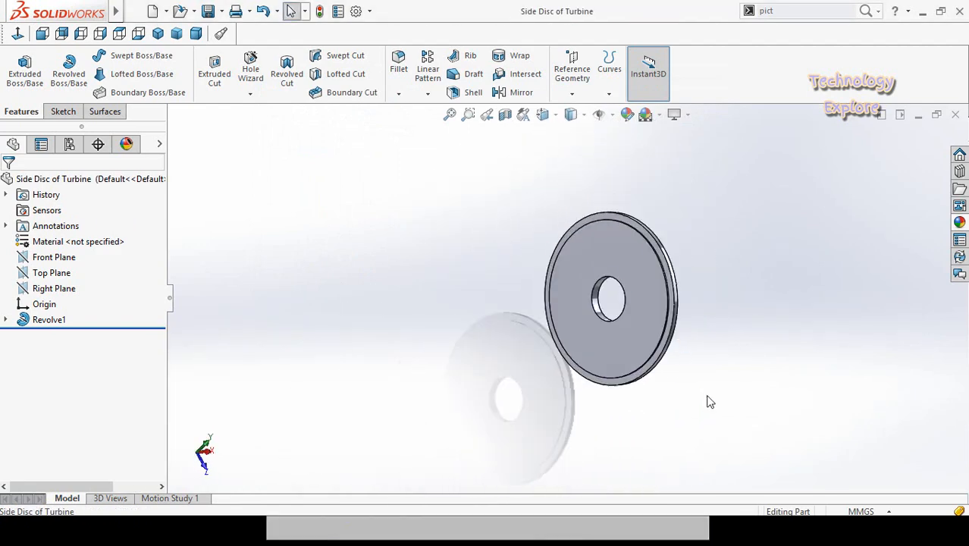
key("ctrl+n")
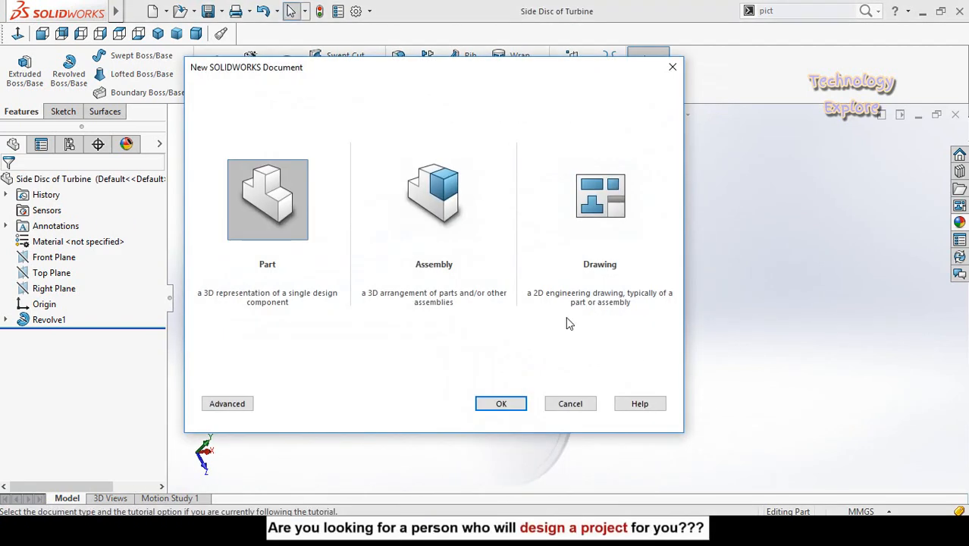
double_click(271, 209)
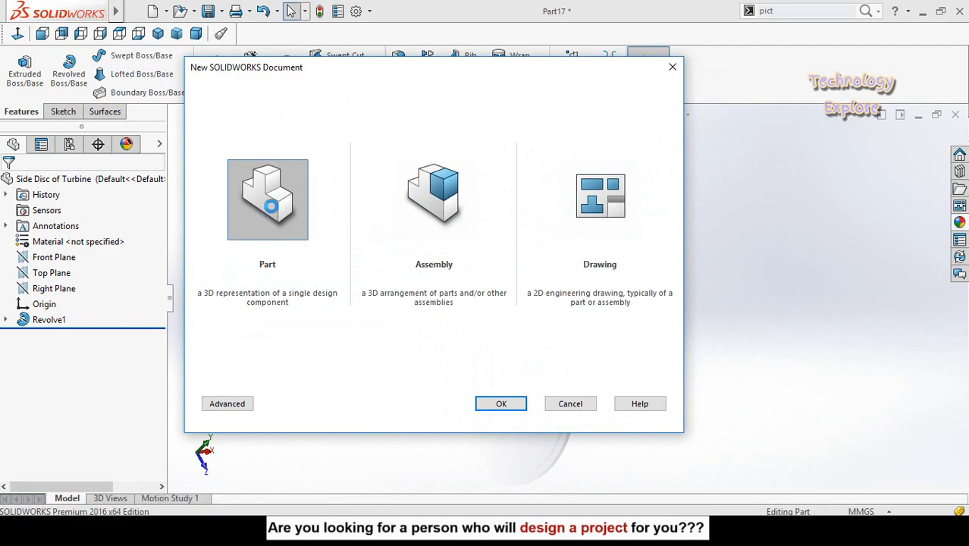
left_click(51, 260)
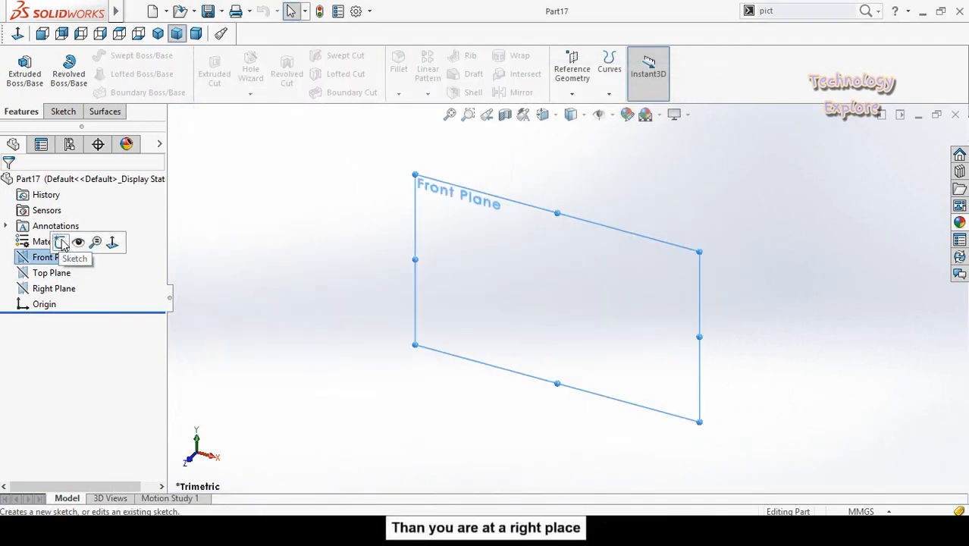
left_click(61, 241)
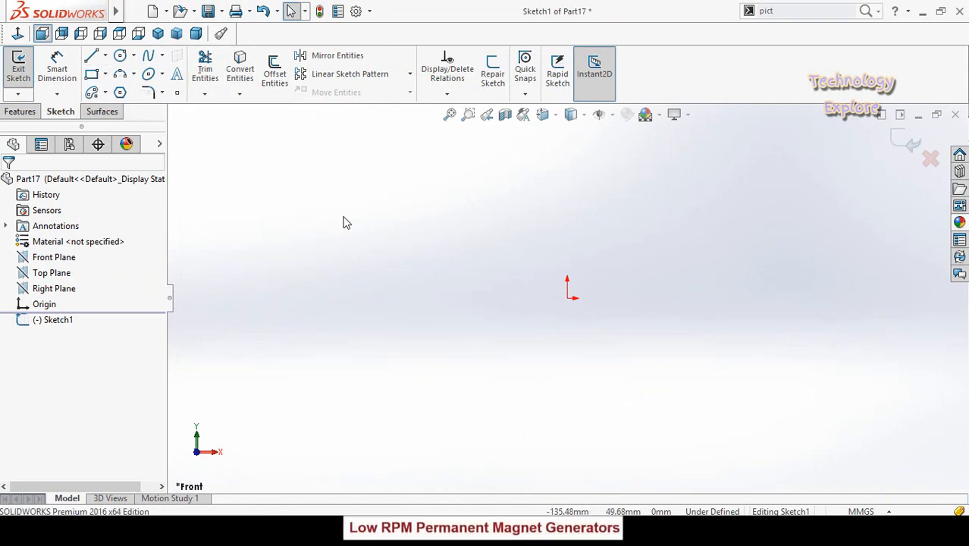
Step: Sketch two separate corner rectangles of equal width, one above the other, above and to the left of the origin
left_click(91, 74)
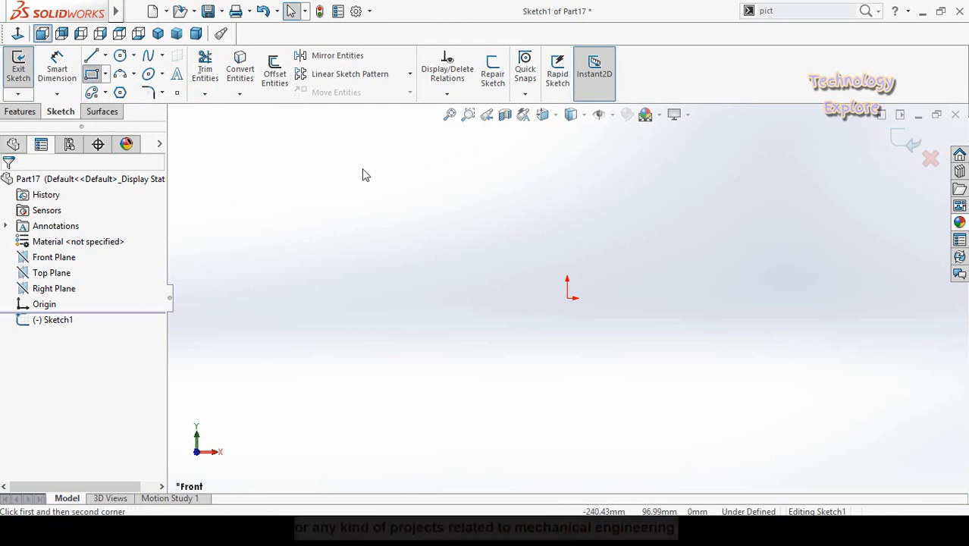
left_click(494, 151)
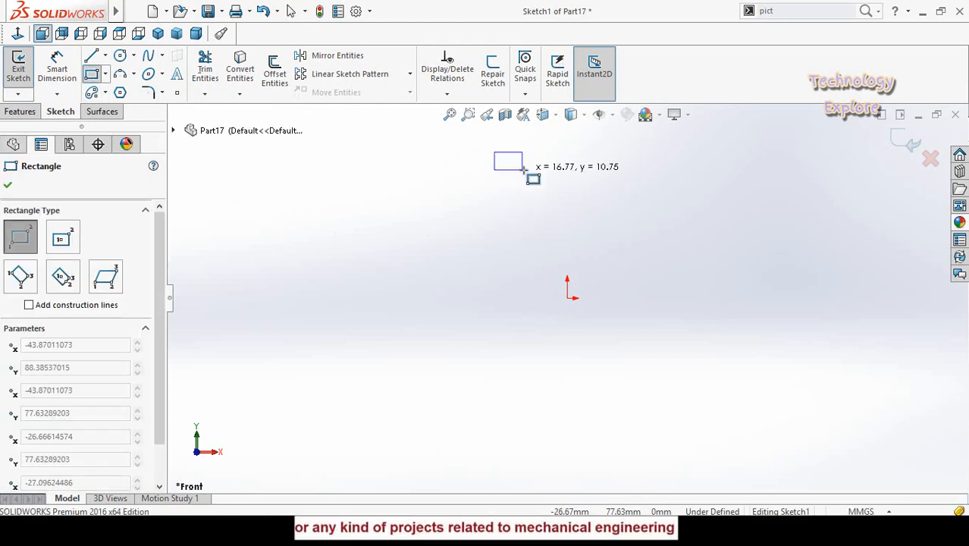
left_click(537, 176)
left_click(494, 208)
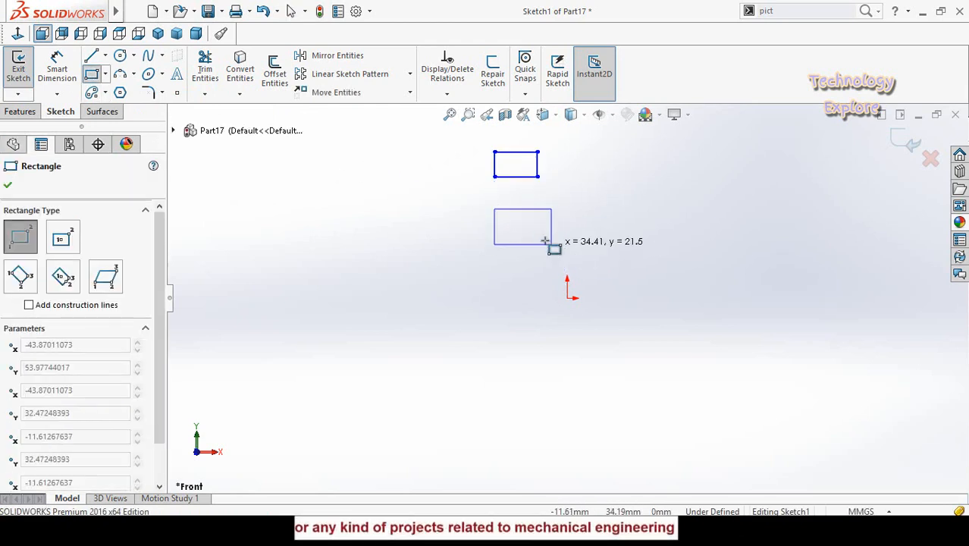
left_click(539, 238)
scroll(565, 228, "down", 2)
key("Escape")
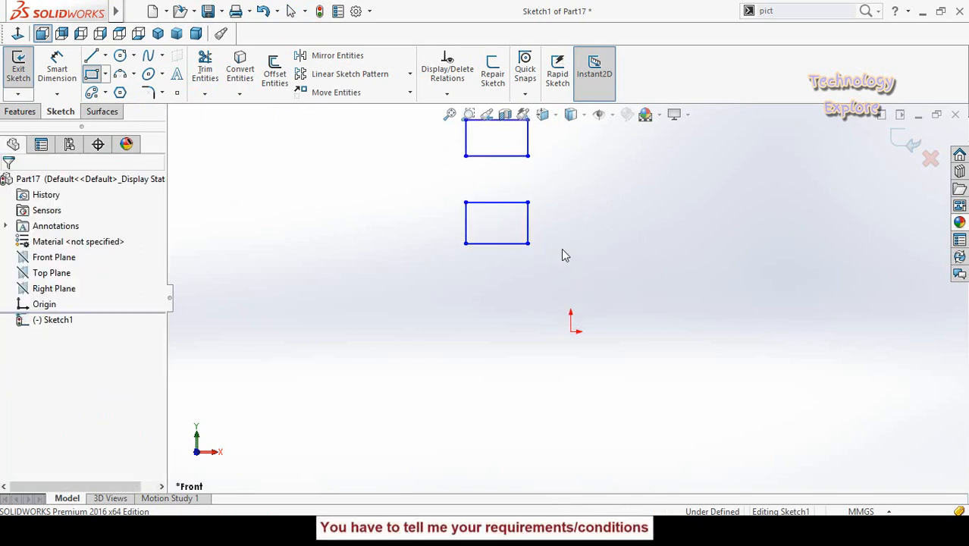
Step: Make the right vertical edges of the two rectangles equal in length and collinear
scroll(563, 253, "up", 2)
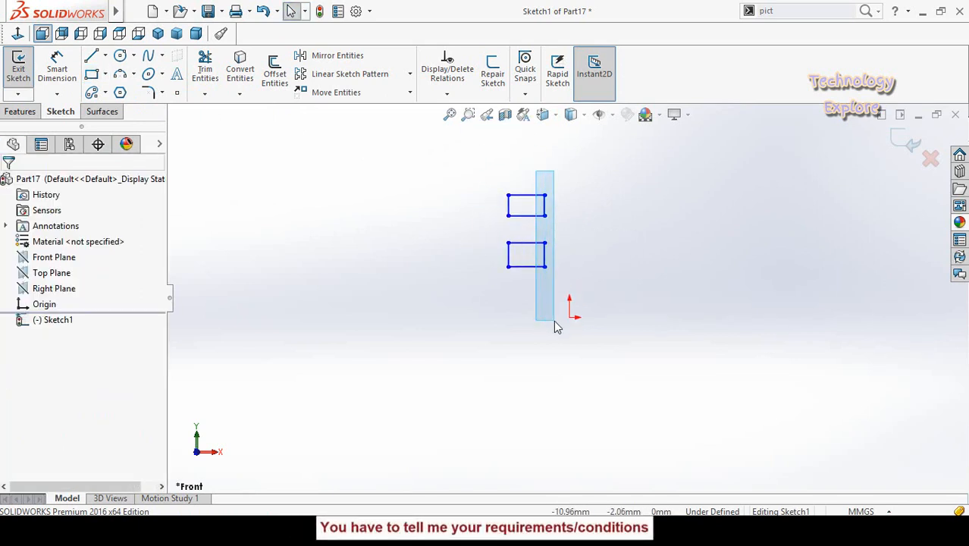
left_click_drag(553, 319, 554, 321)
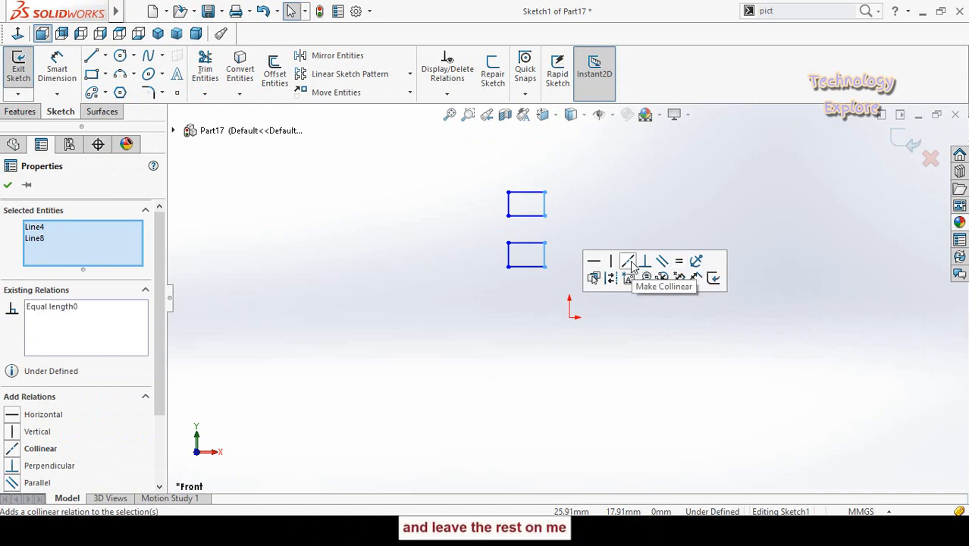
left_click(521, 307)
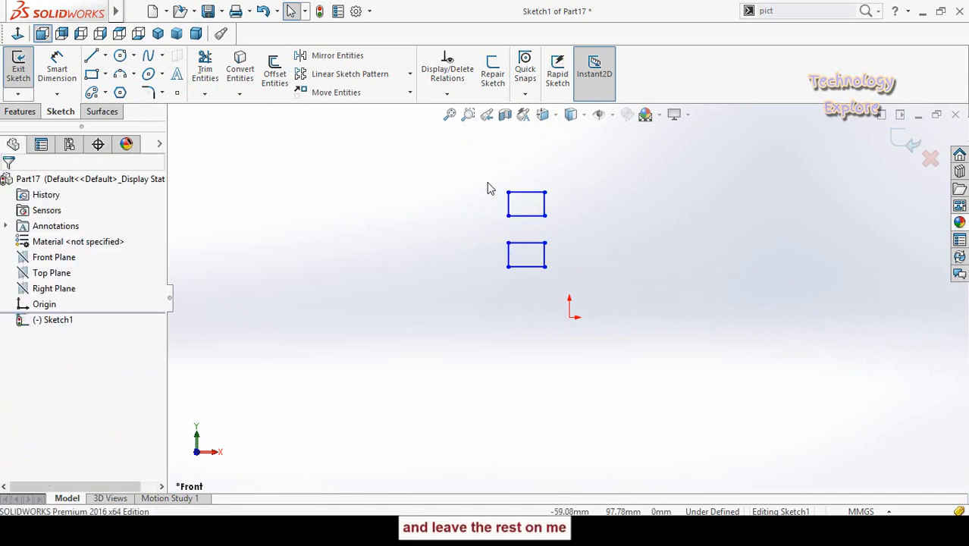
Step: Add an equal relation between the upper rectangle's bottom edge and the lower rectangle's top edge
left_click_drag(482, 246, 494, 234)
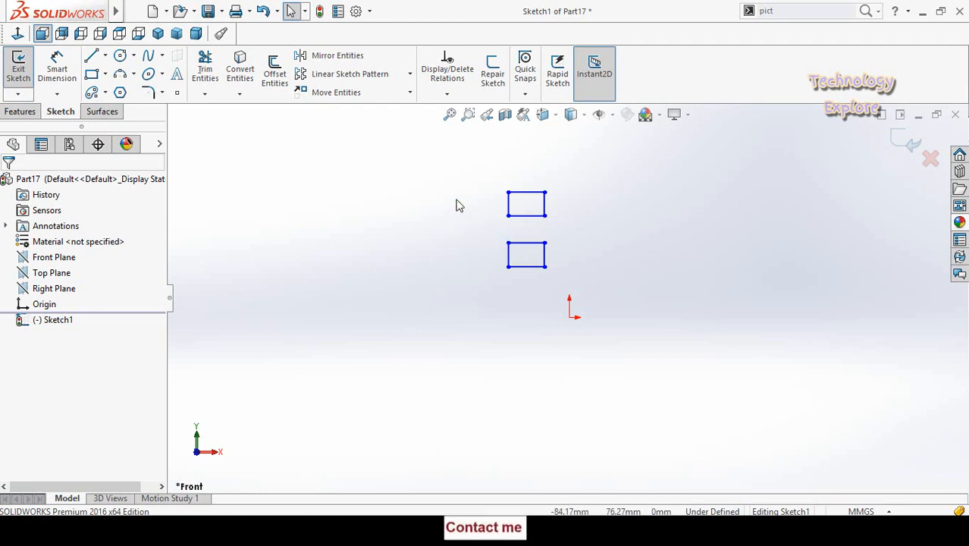
mouse_move(459, 192)
left_mouse_down()
mouse_move(527, 245)
mouse_move(563, 258)
left_mouse_up()
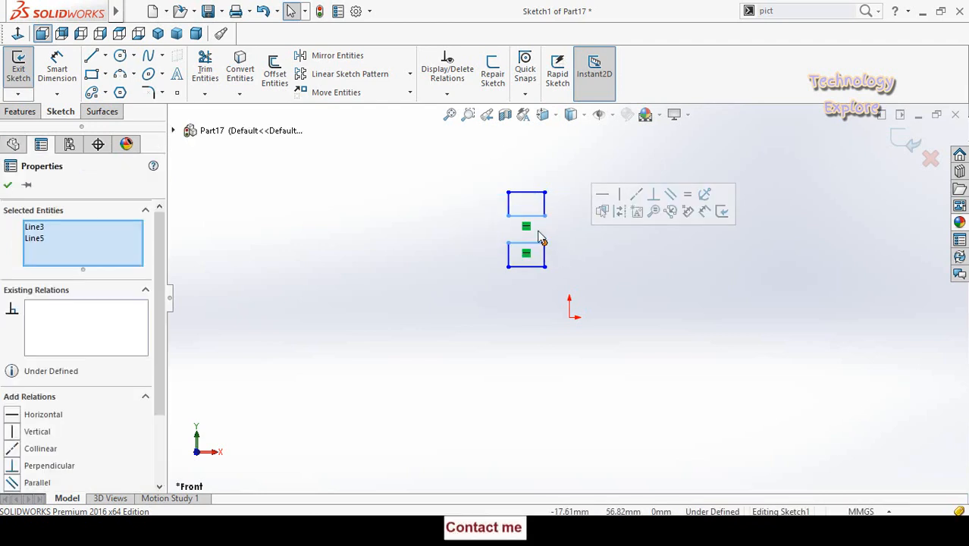
left_click(688, 195)
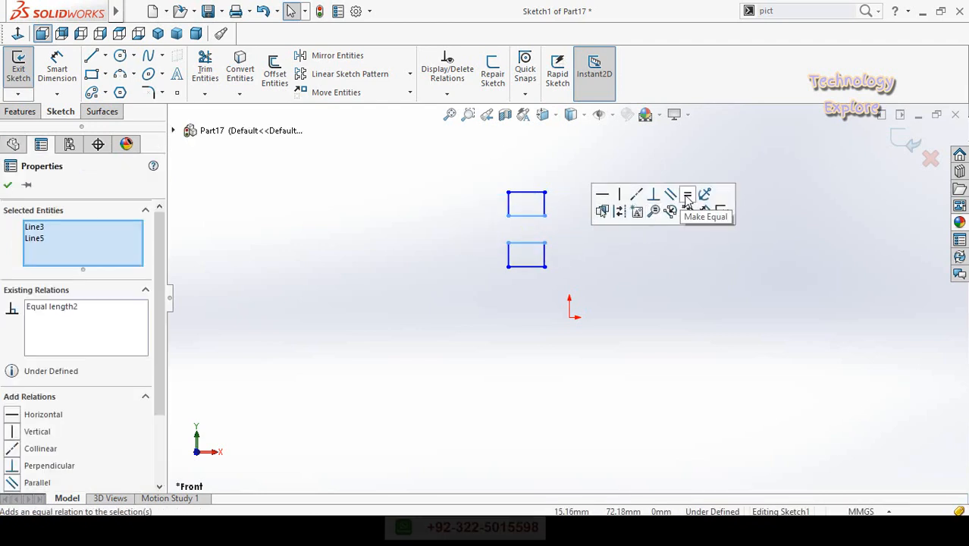
left_click(427, 193)
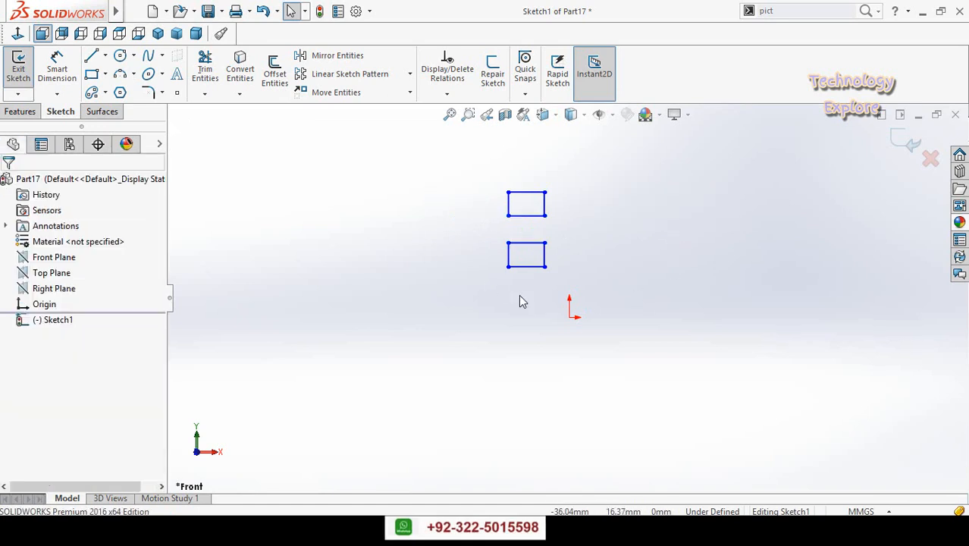
Step: Align the lower rectangle's bottom-right corner vertically with the origin
scroll(530, 288, "down", 2)
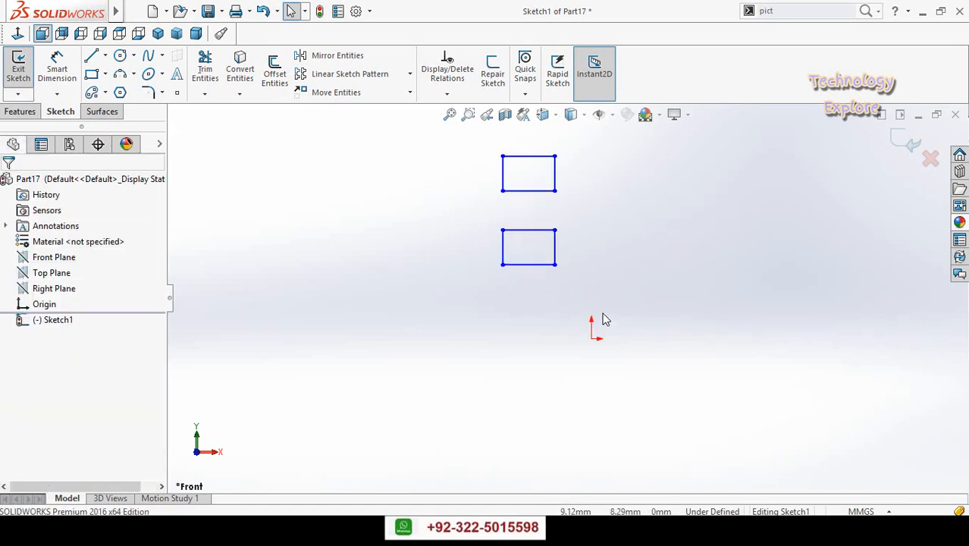
left_click(592, 338)
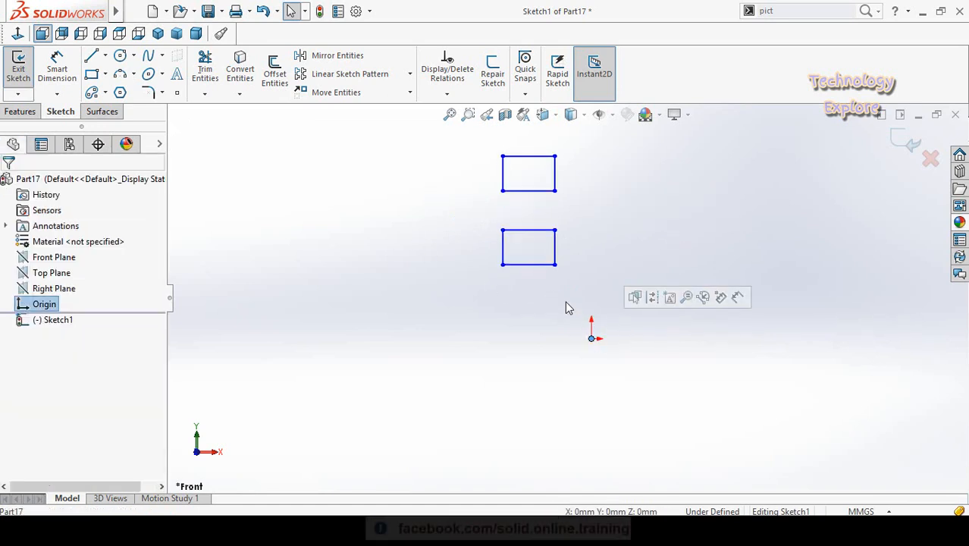
left_click(554, 264, "ctrl")
left_click(613, 217)
left_click(580, 364)
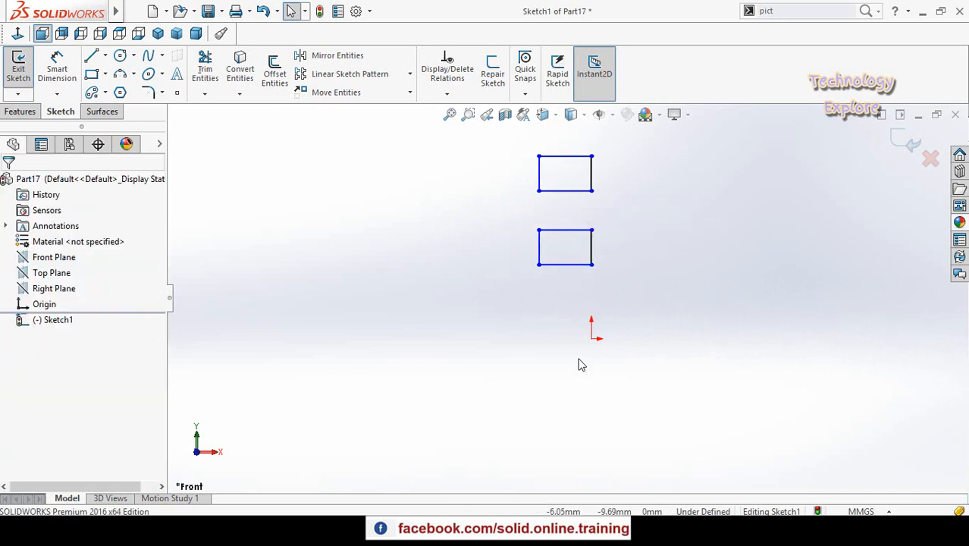
right_click_drag(626, 320, 627, 240)
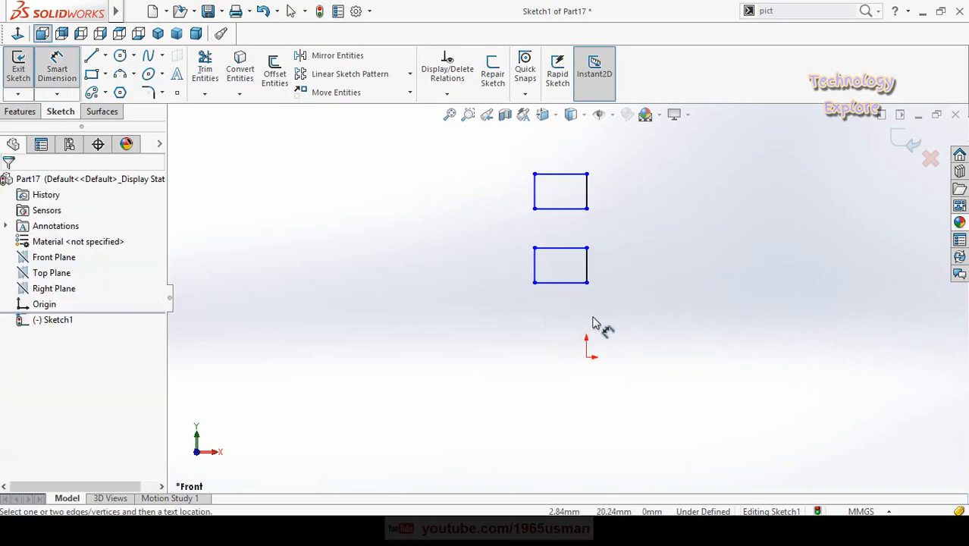
left_click(574, 283)
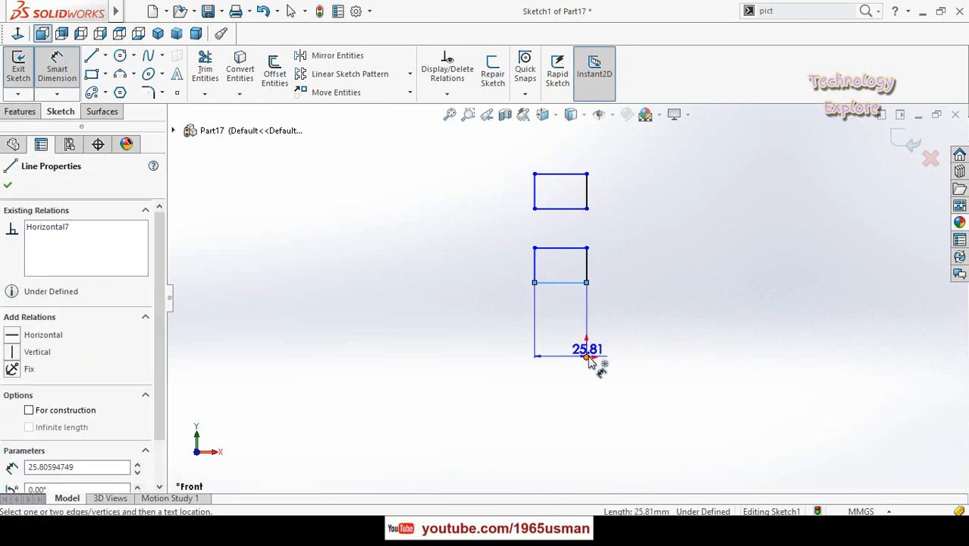
key("Escape")
key("Escape")
Step: Sketch a horizontal centerline about 114.5 mm long from the origin toward the left, beneath the rectangles
left_click(105, 56)
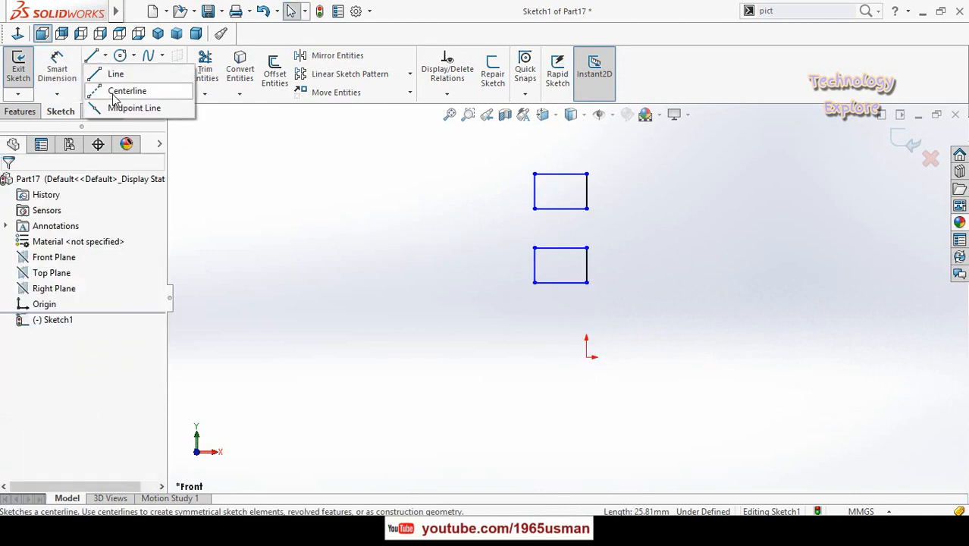
left_click(114, 97)
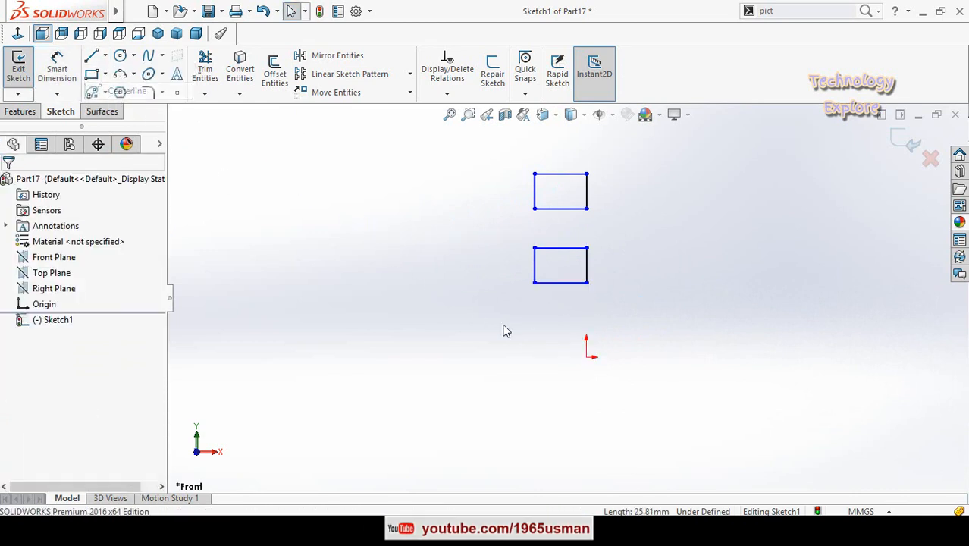
left_click(586, 356)
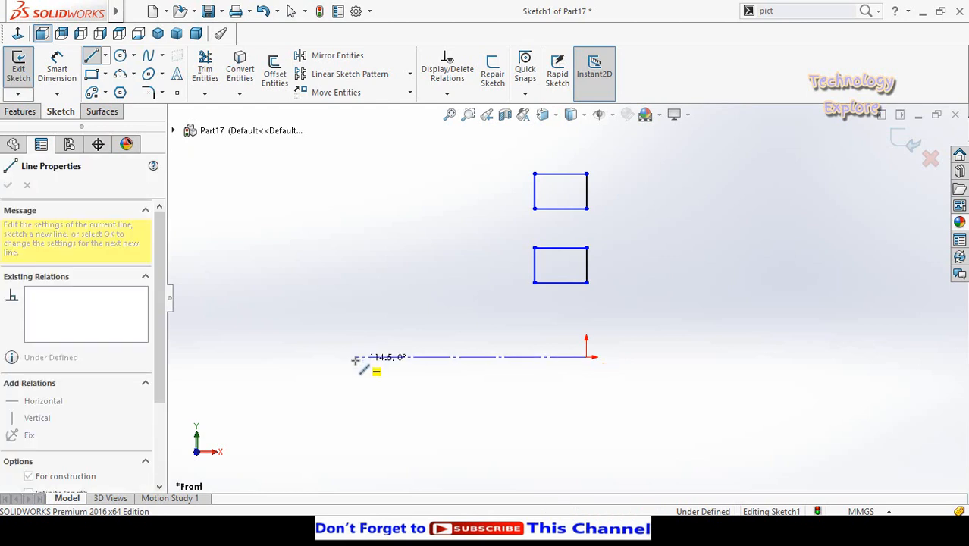
left_click(355, 356)
key("Escape")
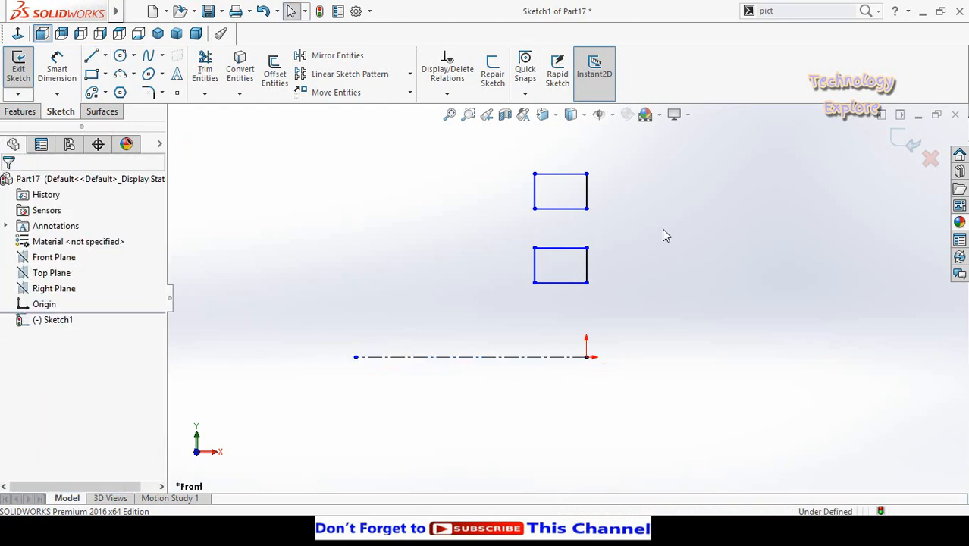
Step: Dimension the lower rectangle's bottom edge about the centerline as an 85 mm diameter
right_click_drag(638, 265, 638, 232)
left_click(573, 287)
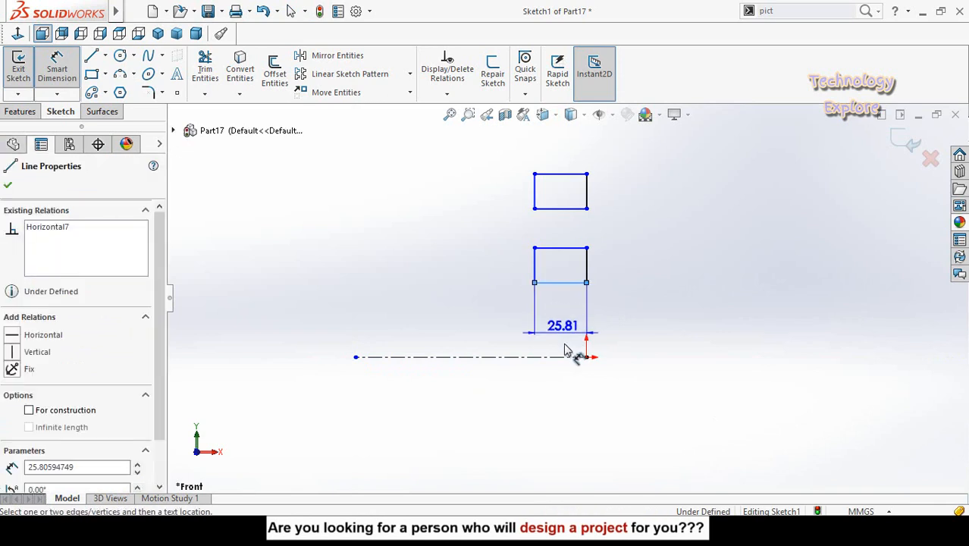
left_click(565, 361)
left_click(559, 448)
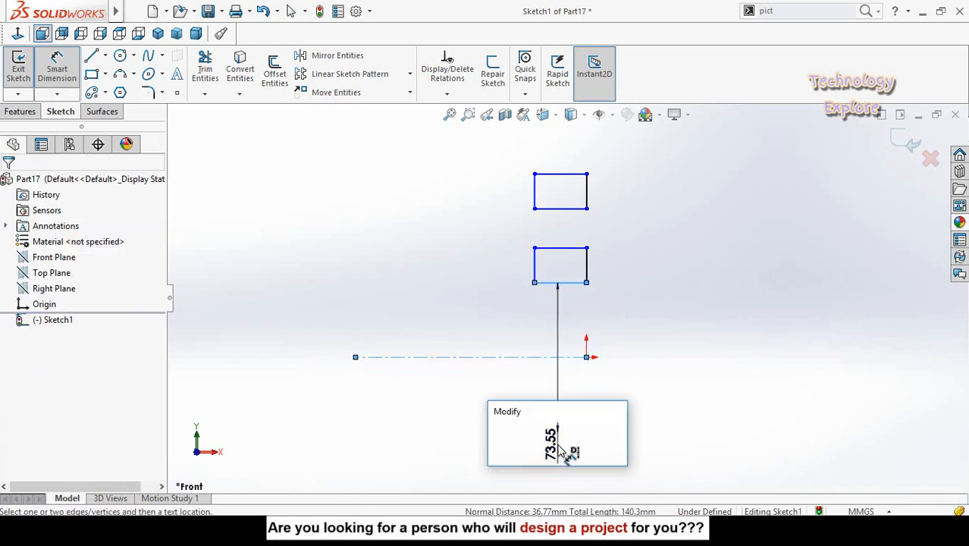
type("85")
key("Return")
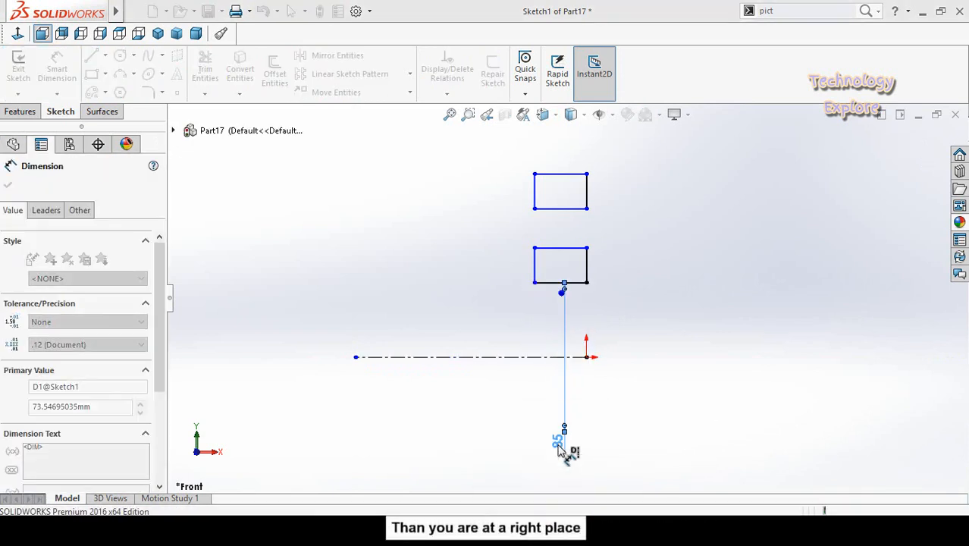
left_click(653, 332)
Step: Dimension the upper rectangle's top edge about the centerline as a 200 mm diameter
scroll(649, 317, "up", 2)
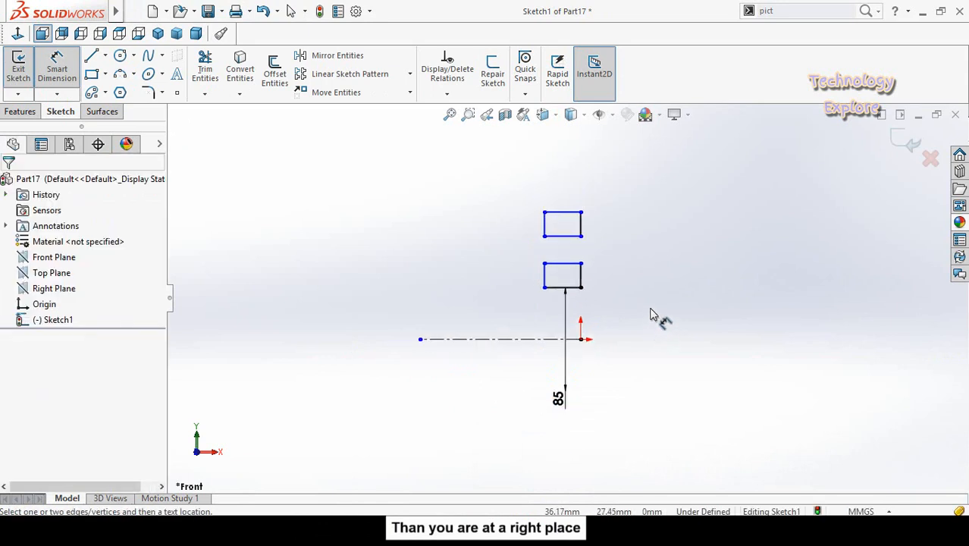
left_click(569, 215)
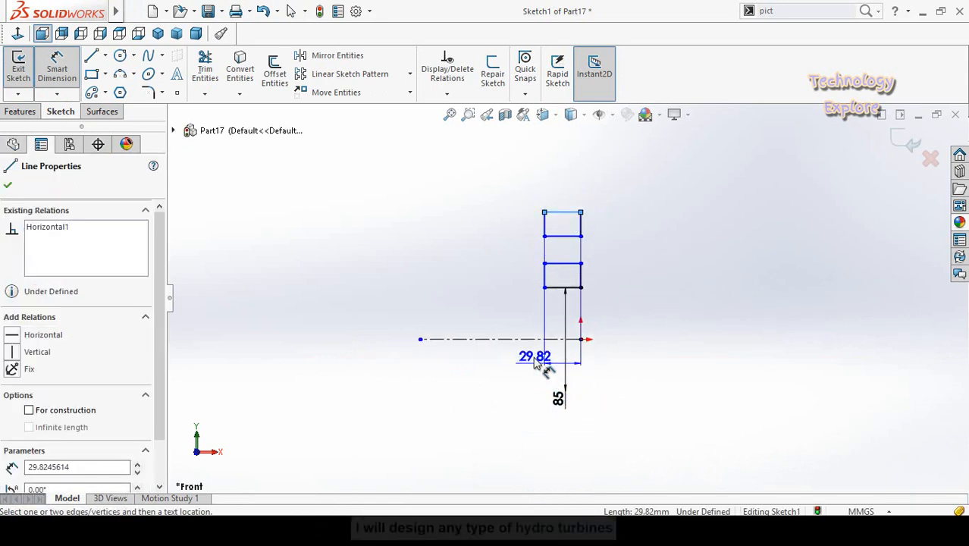
left_click(547, 339)
left_click(705, 359)
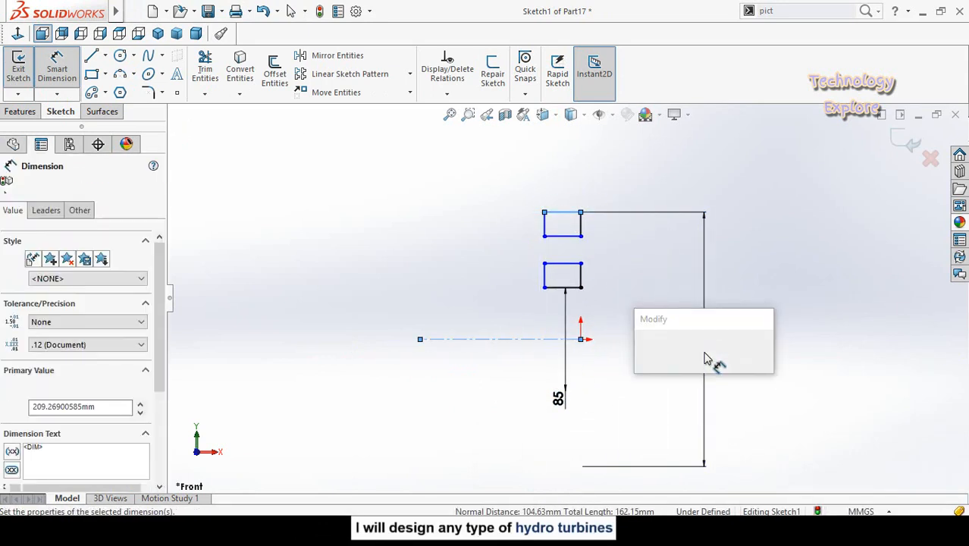
type("200")
key("Return")
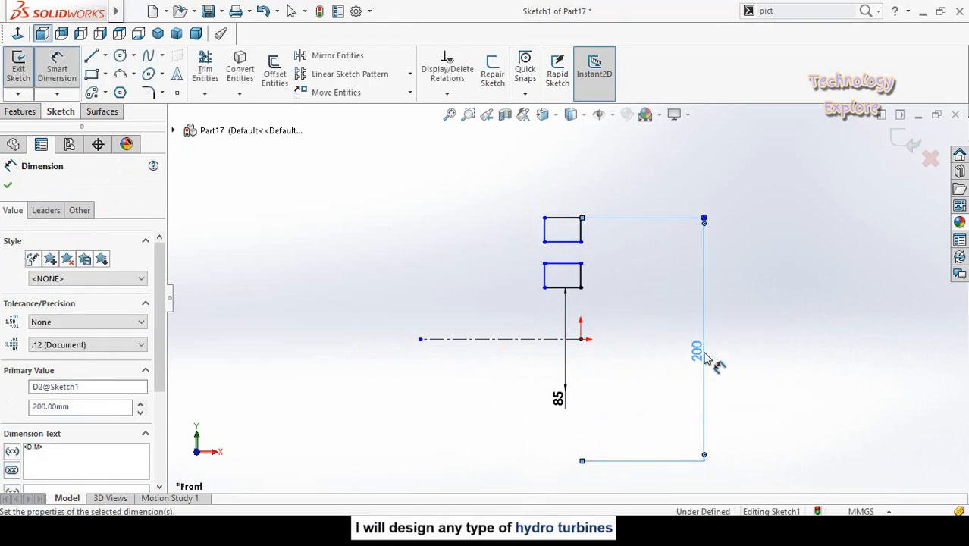
Step: Dimension the lower rectangle's bottom edge to a width of 20 mm
scroll(567, 287, "down", 3)
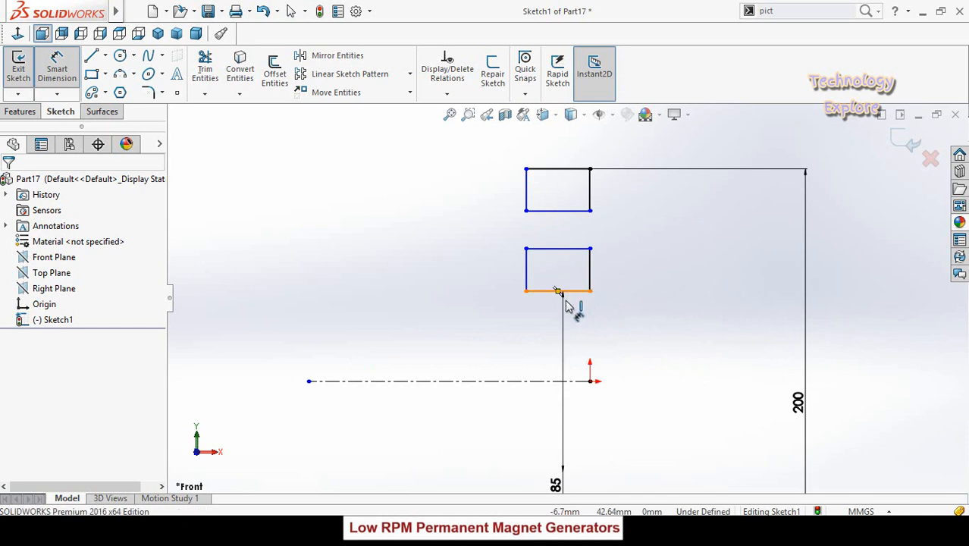
left_click(566, 301)
left_click(491, 341)
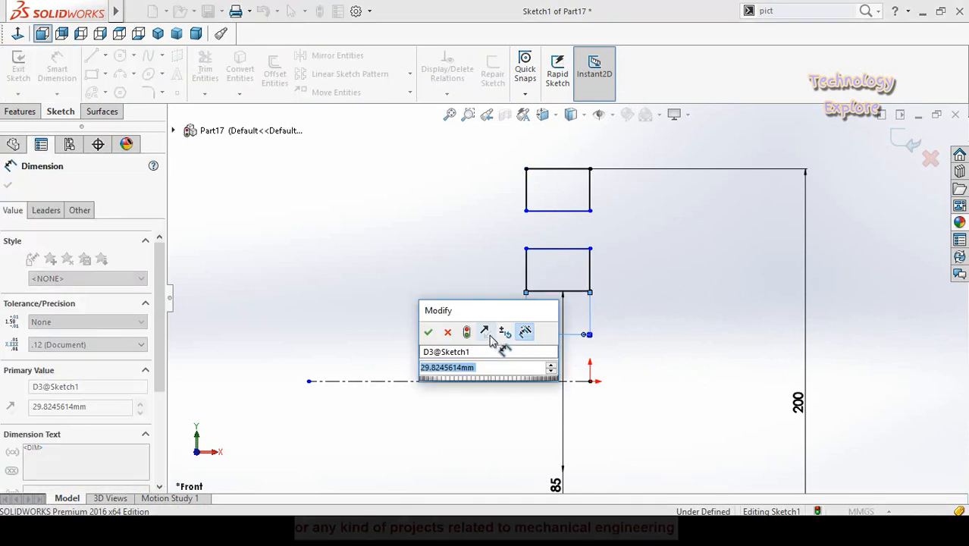
type("20")
key("Return")
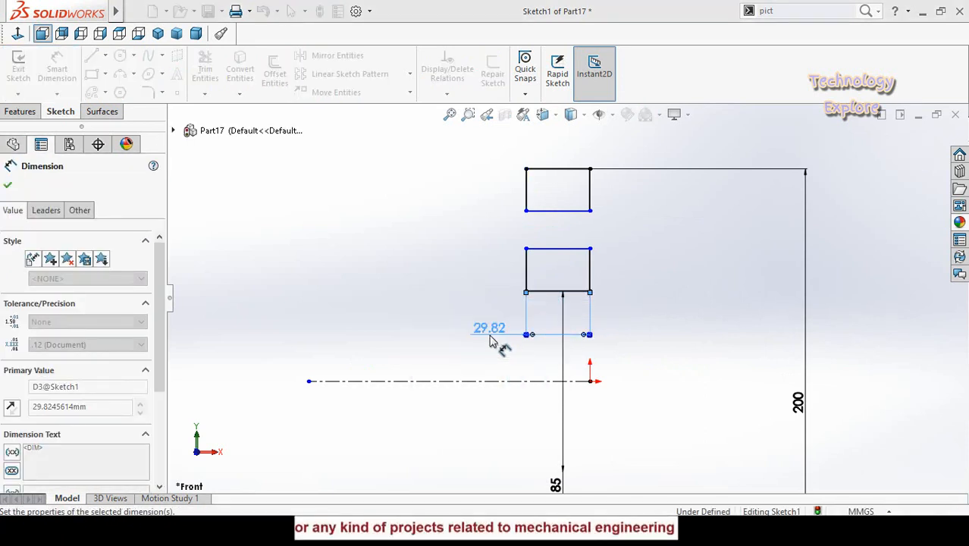
left_click(672, 302)
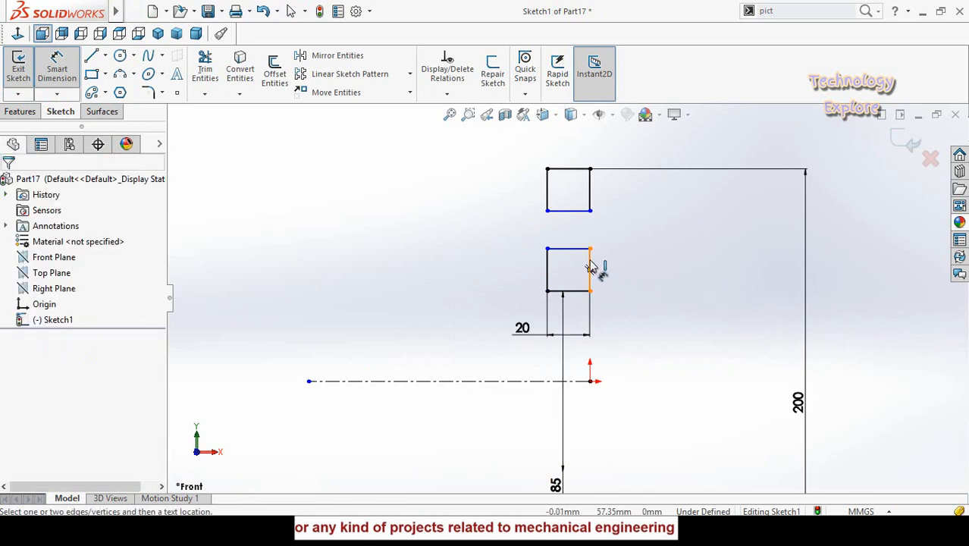
Step: Change the lower rectangle's width dimension to 50 mm and revise it to 40 mm
scroll(591, 269, "down", 1)
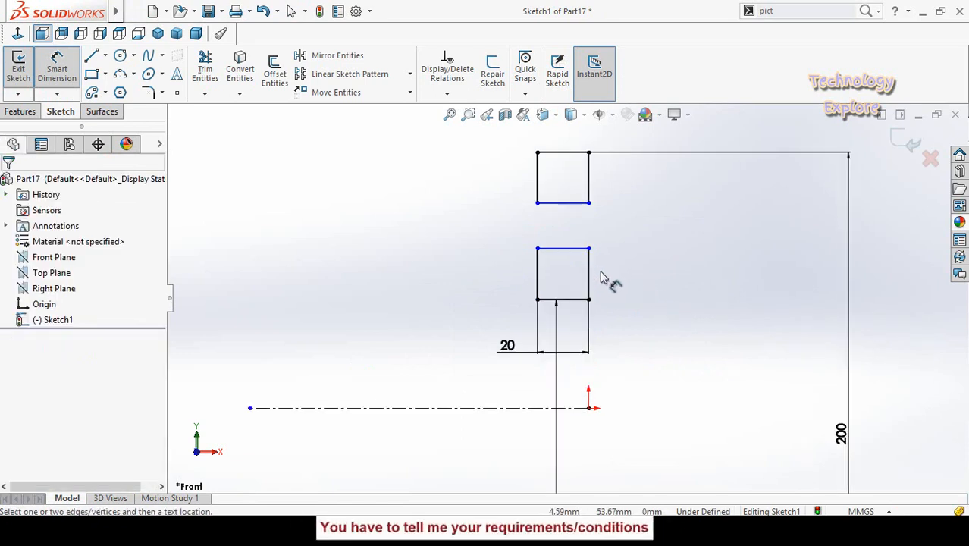
left_click(506, 346)
type("50")
key("Return")
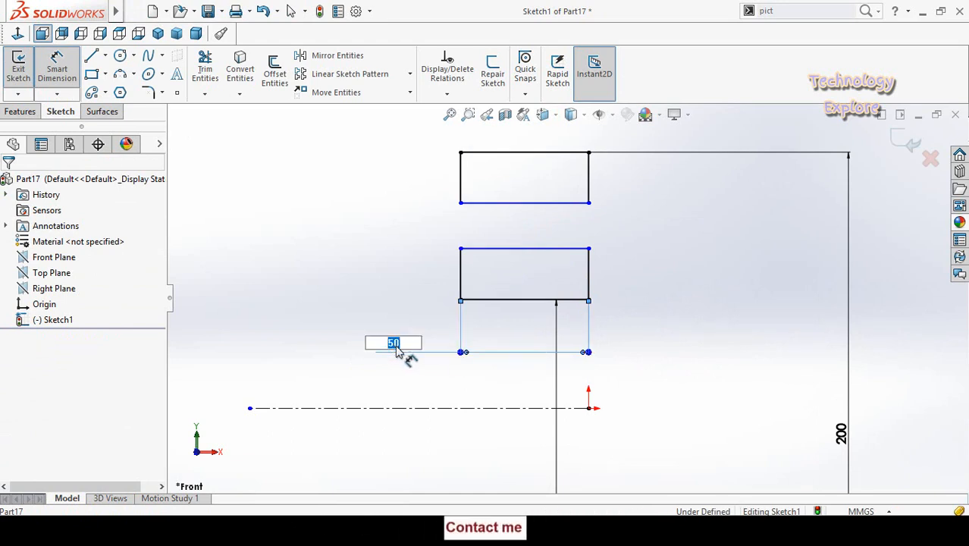
type("40")
key("Return")
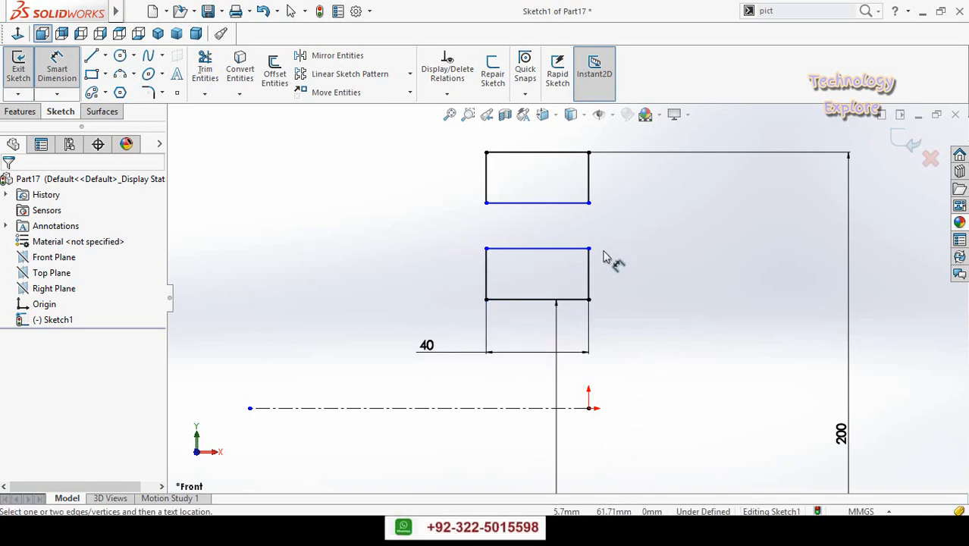
key("Escape")
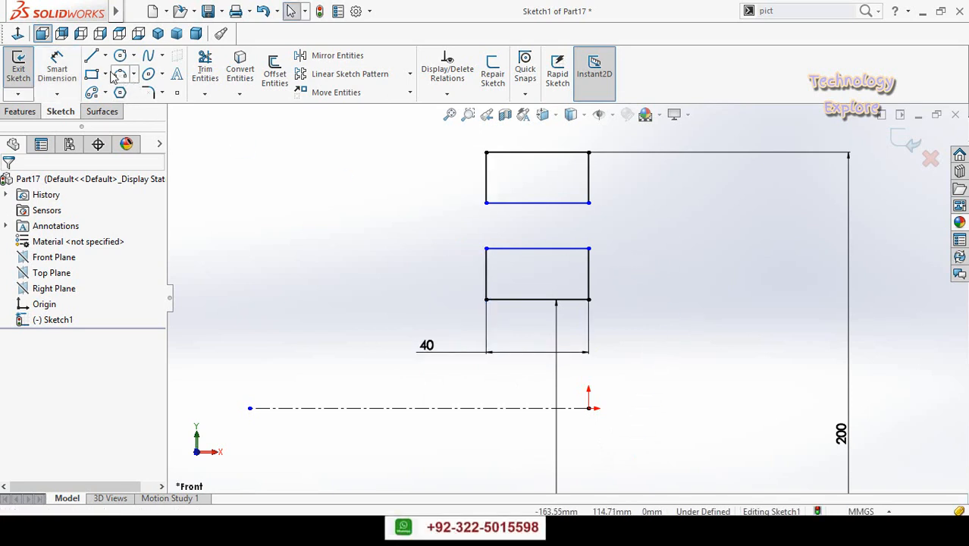
Step: Sketch a vertical centerline joining the midpoints of the two rectangles' facing edges
left_click(105, 55)
left_click(127, 89)
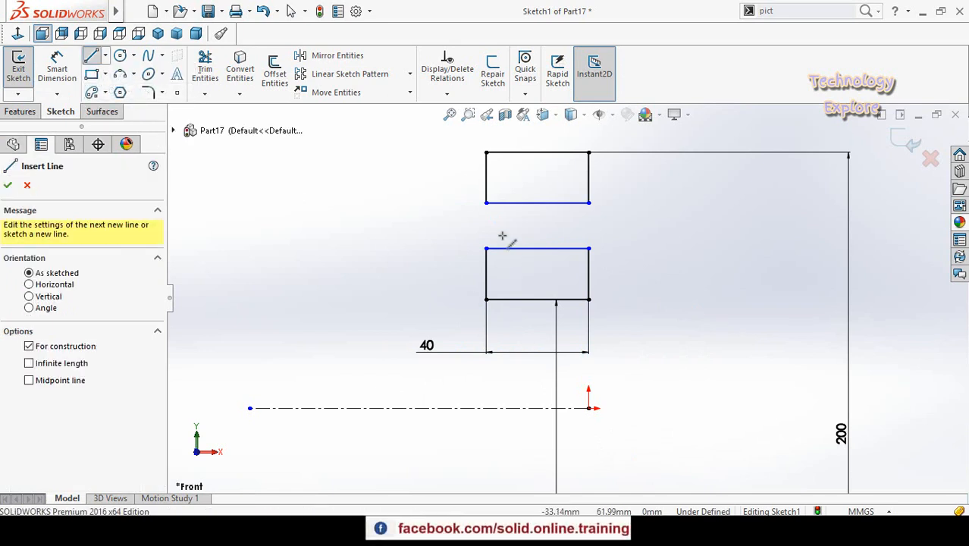
left_click(536, 203)
left_click(538, 247)
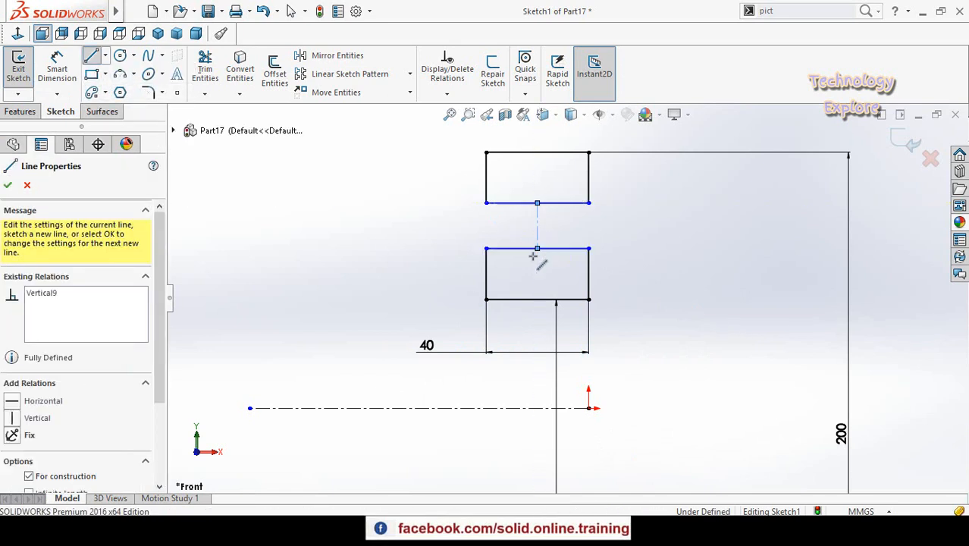
key("Escape")
Step: Sketch a circle centred on the midpoint of the short vertical centerline, overlapping both rectangles
left_click(120, 56)
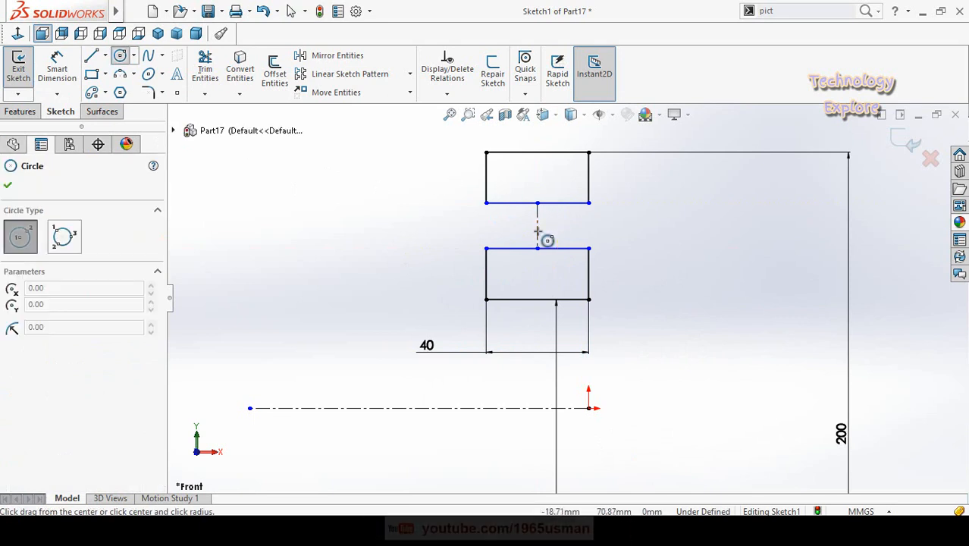
left_click(543, 271)
right_click_drag(365, 212, 364, 189)
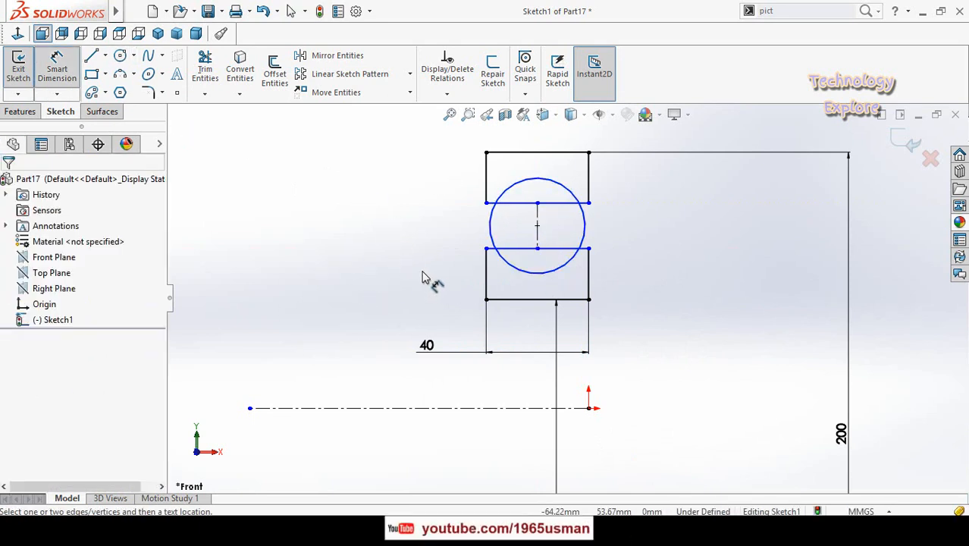
Step: Dimension the circle between the two rectangles with a diameter of 40 mm
left_click(524, 272)
left_click(334, 281)
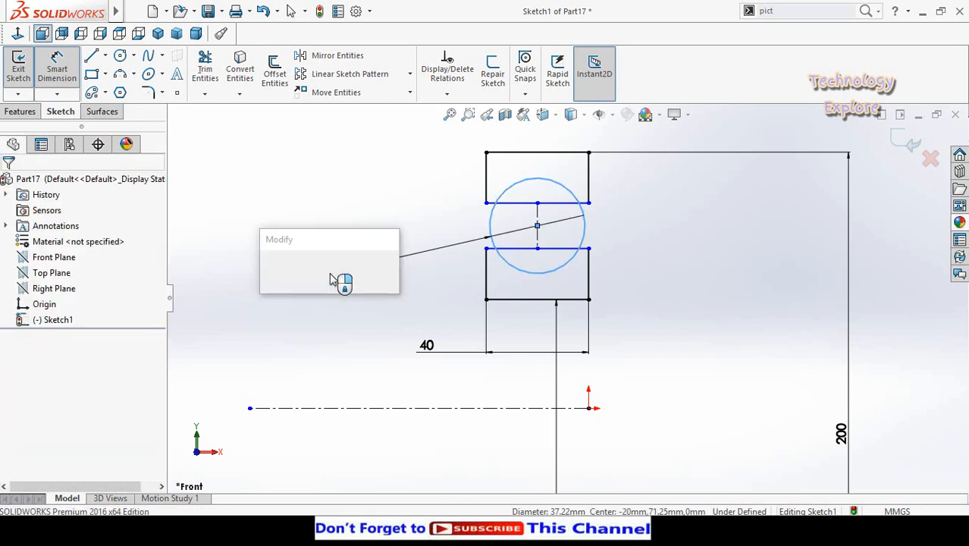
type("40")
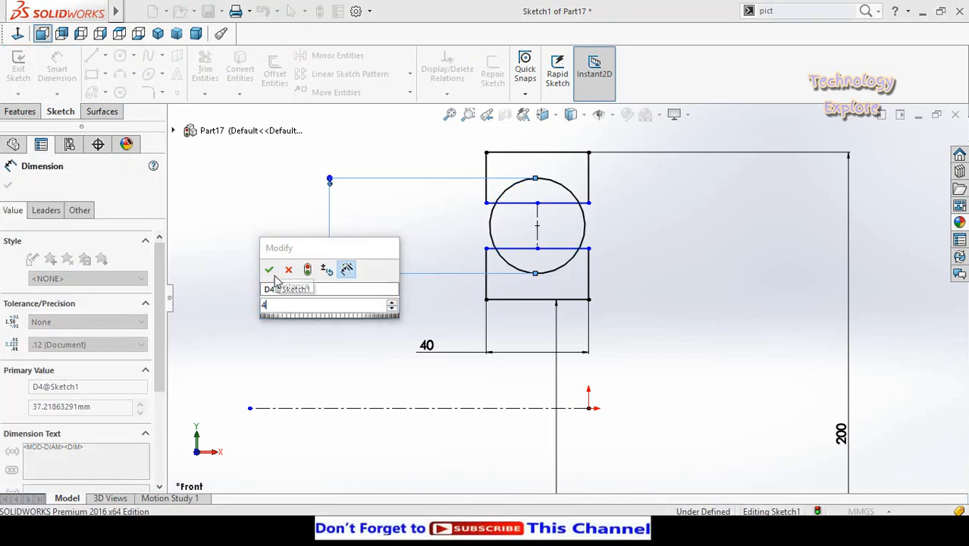
left_click(274, 274)
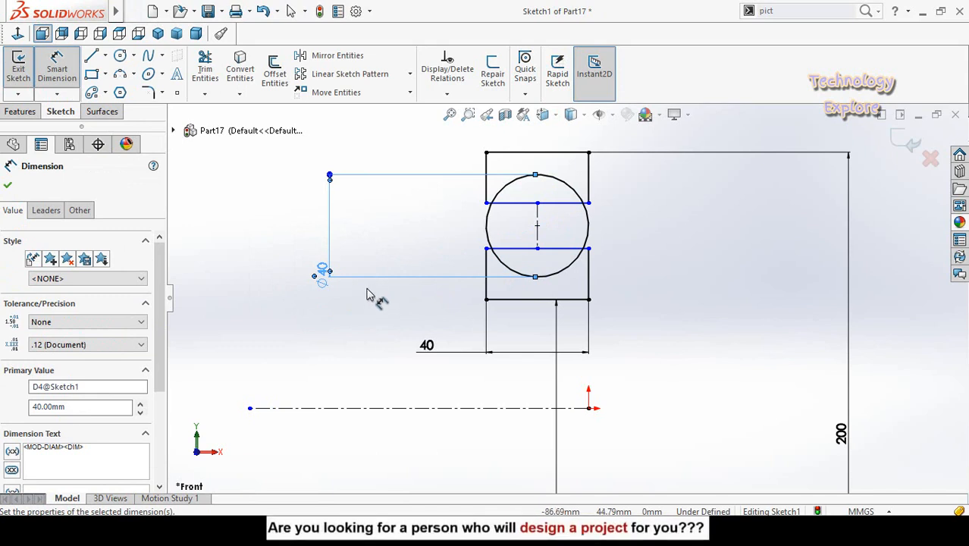
key("Escape")
Step: Trim the circle's sides, the inner edge segments and the short centerline, leaving two profiles with facing arc grooves
left_click(205, 72)
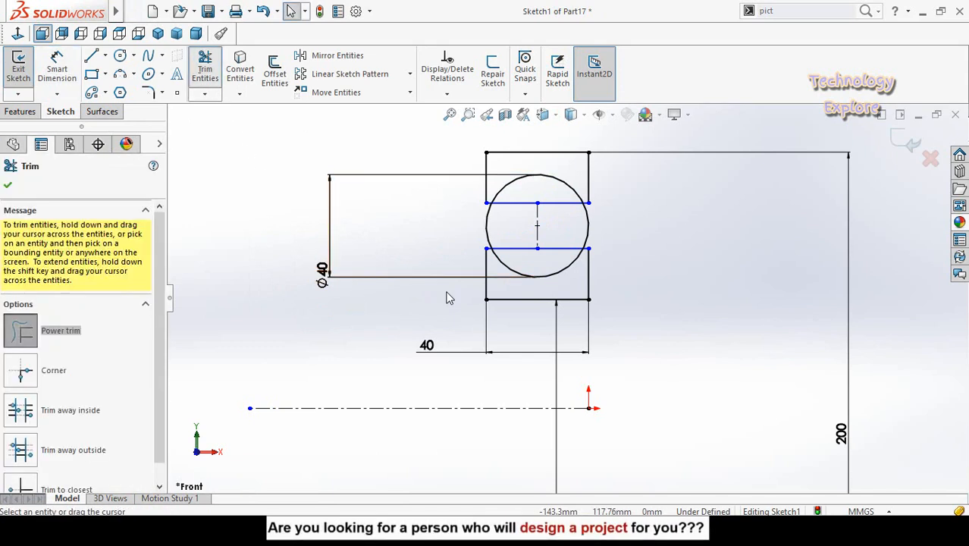
scroll(619, 287, "down", 2)
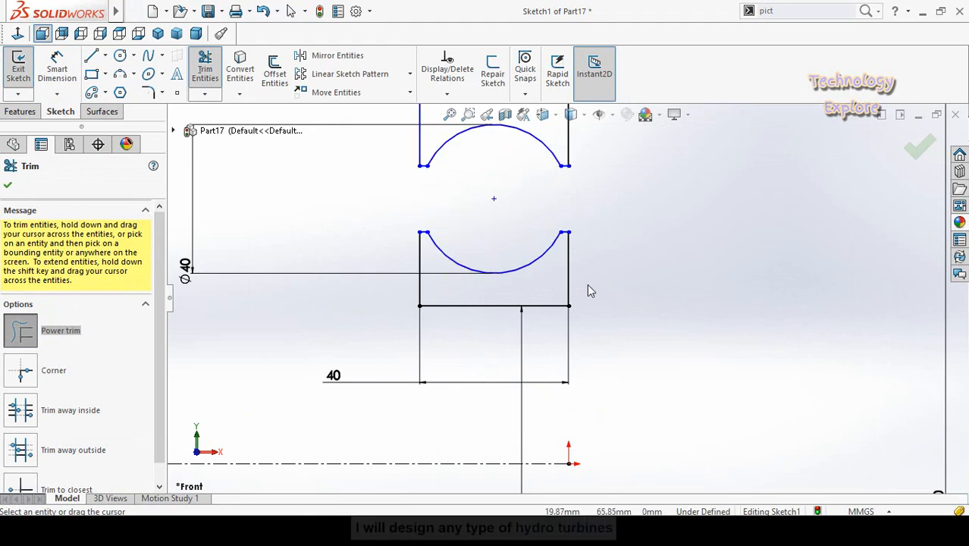
scroll(586, 283, "up", 4)
key("Escape")
Step: Revolve the two grooved profiles 360° about the horizontal centerline to form the inner and outer rings
scroll(93, 113, "up", 1)
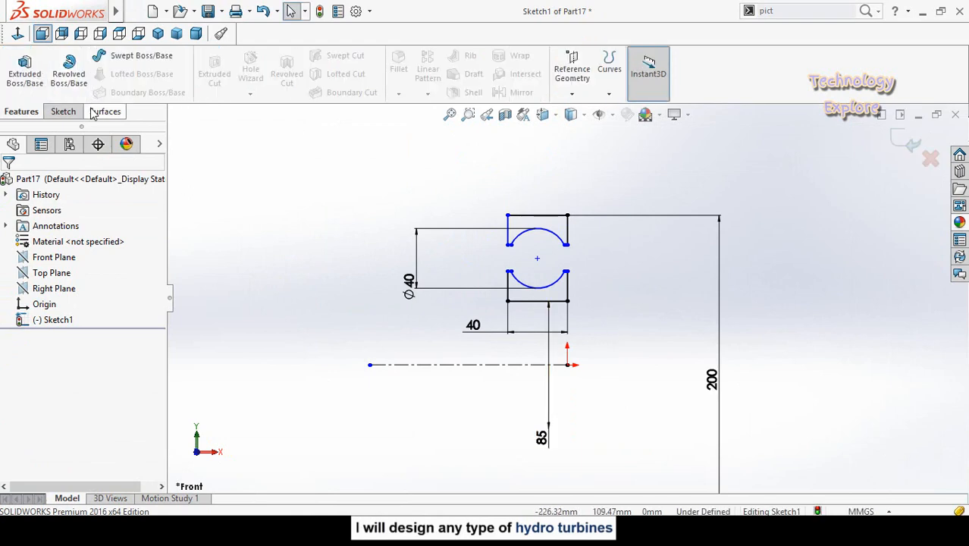
left_click(69, 75)
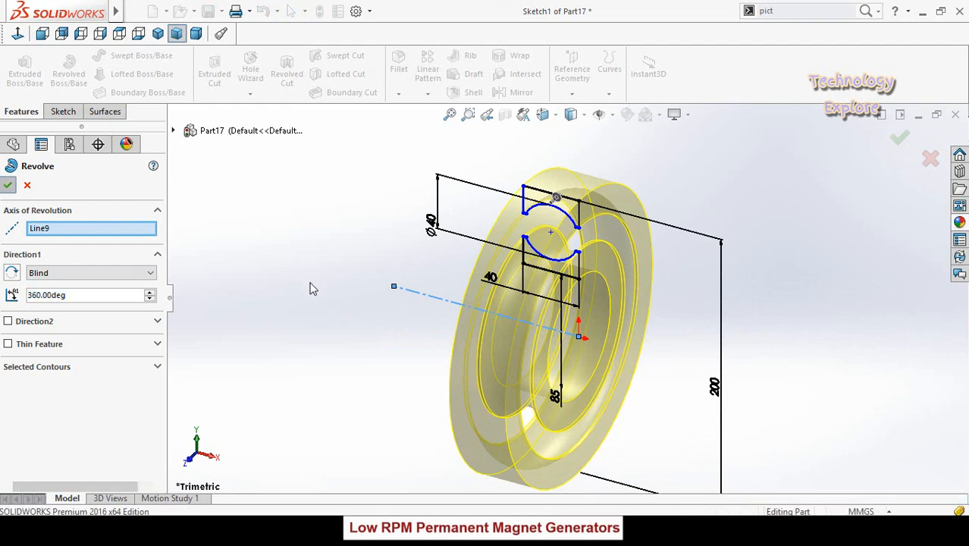
key("Return")
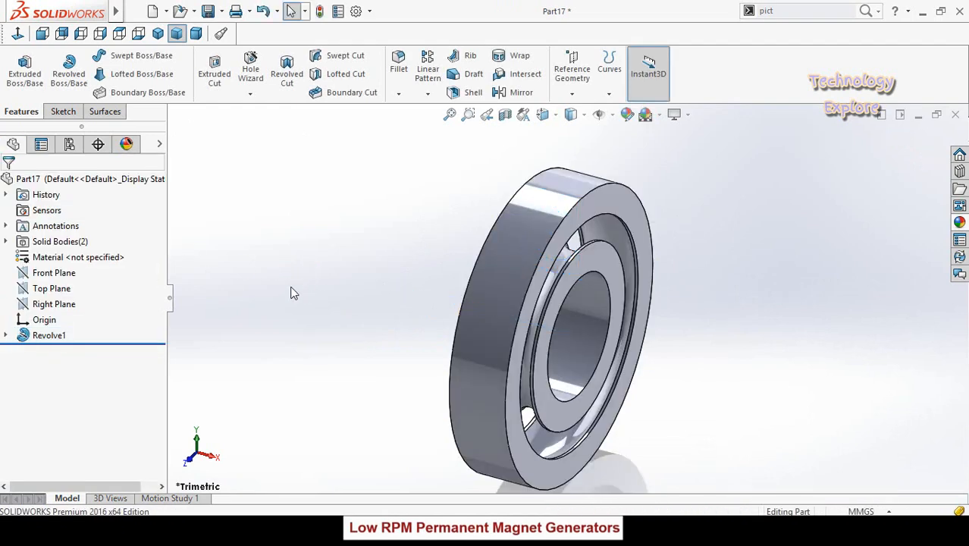
Step: Start a sketch on the Front Plane, viewed face-on with hidden lines visible
left_click(57, 275)
left_click(68, 258)
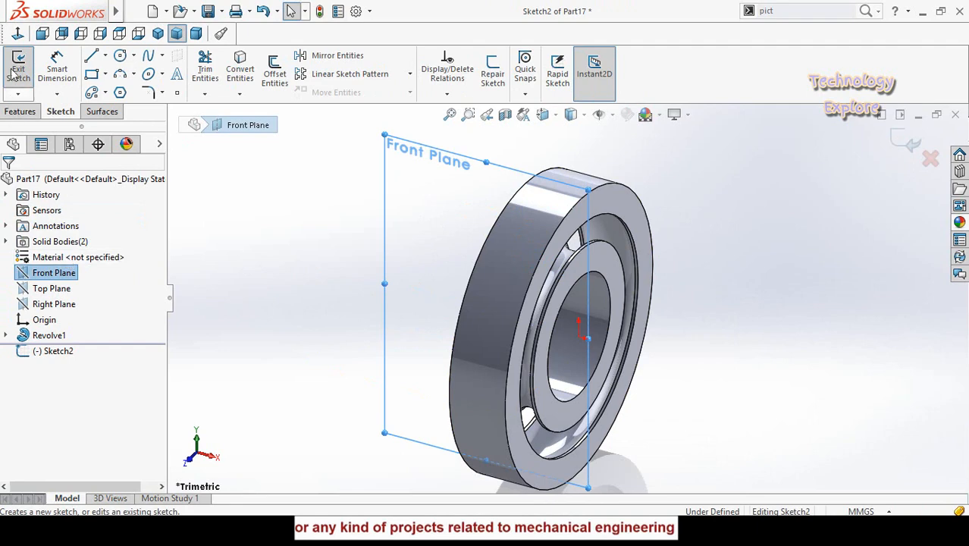
left_click(17, 34)
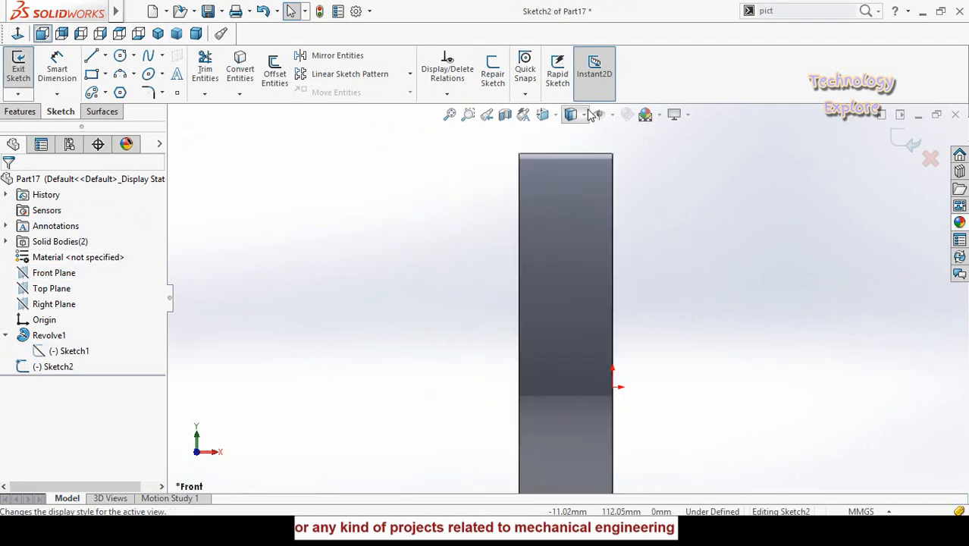
left_click(585, 114)
left_click(574, 195)
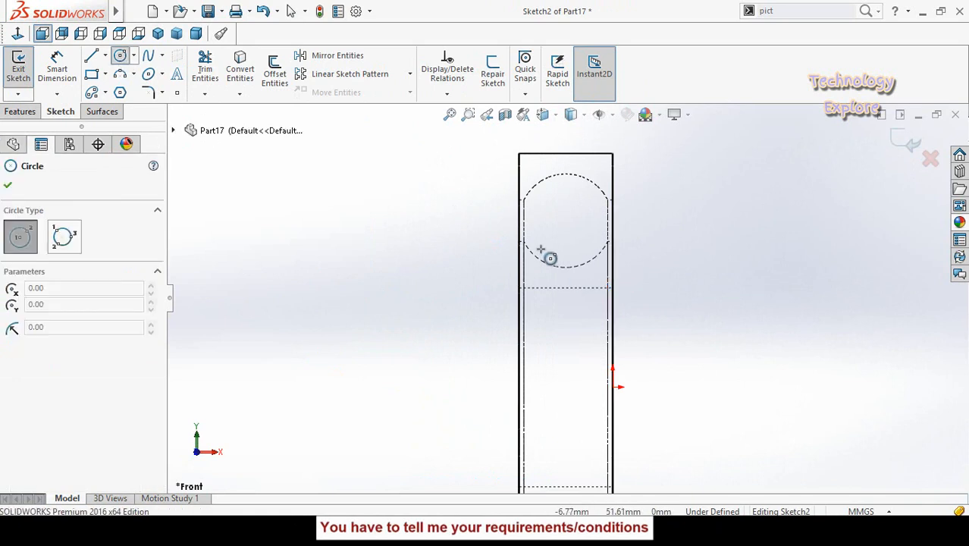
Step: Sketch a circle centred on the race grooves' arc centre, matching their 40 mm diameter
scroll(546, 246, "down", 3)
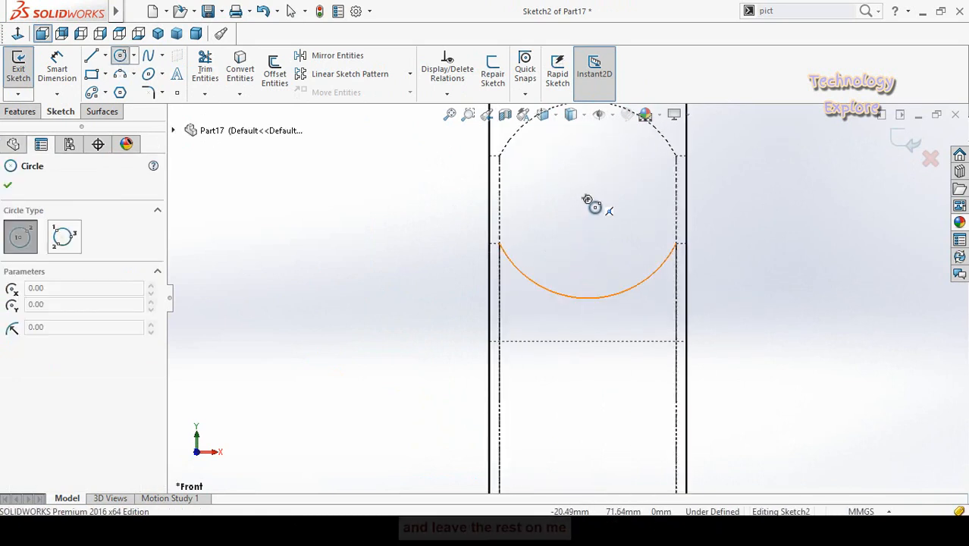
left_click(588, 200)
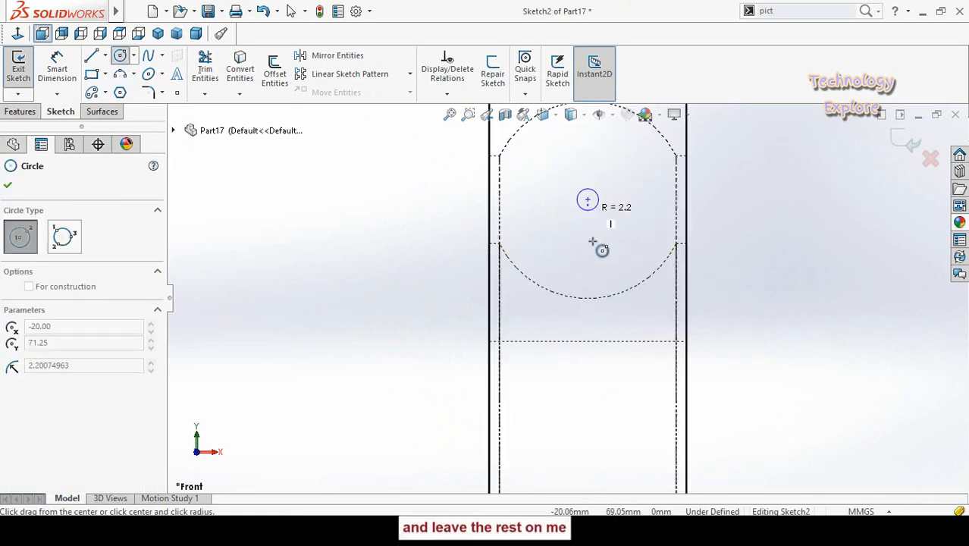
left_click(607, 309)
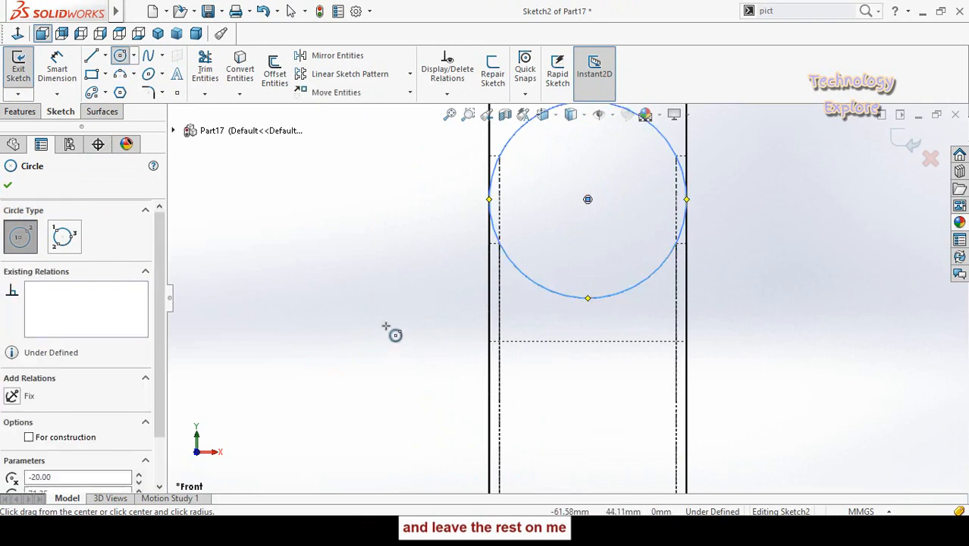
key("Escape")
Step: Sketch a 40 mm horizontal line across the circle through its centre
key("l")
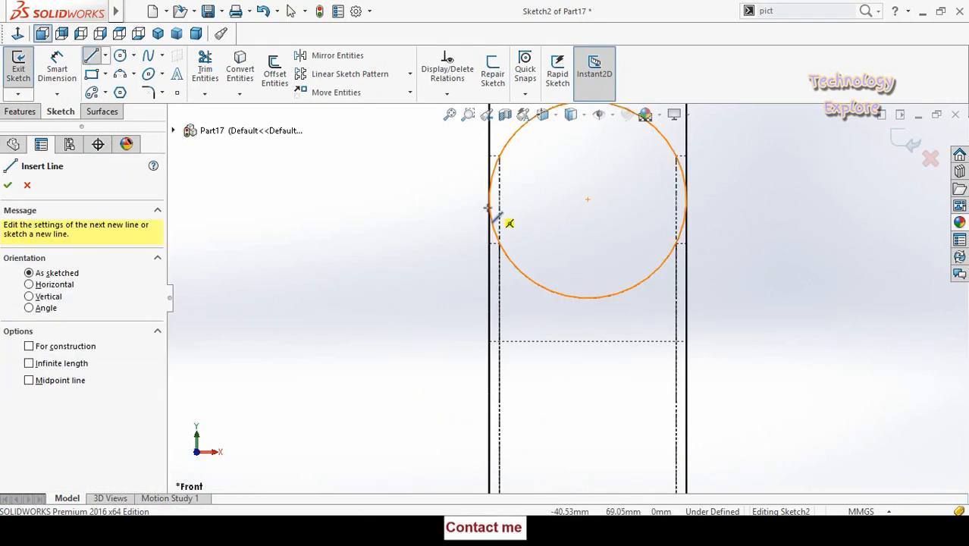
left_click(490, 200)
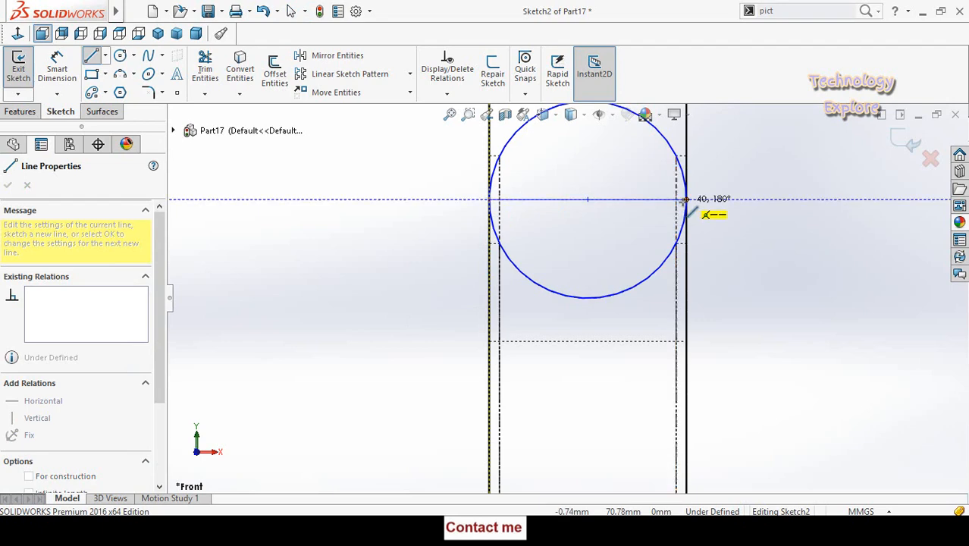
left_click(686, 199)
key("Escape")
Step: Trim away the circle's lower half, leaving a closed semicircle above the horizontal line
left_click(206, 74)
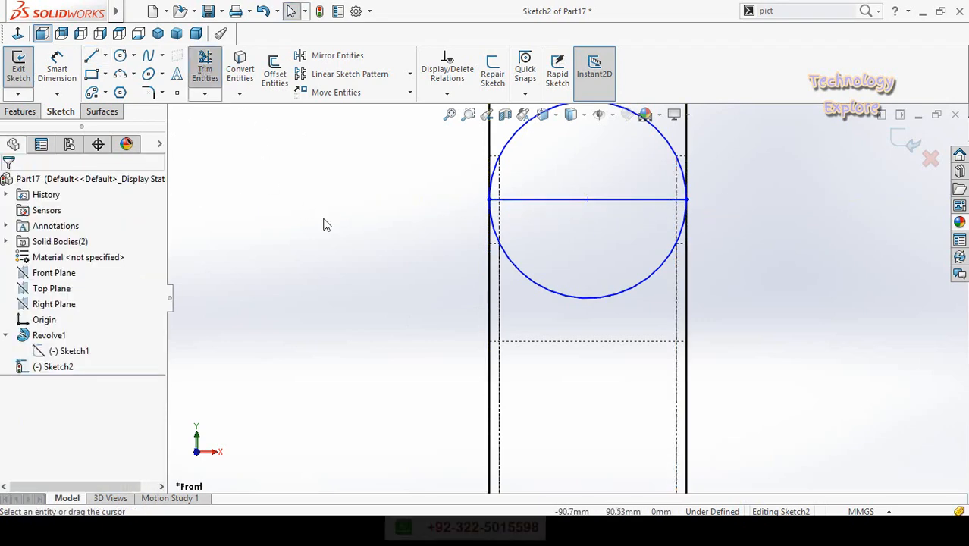
left_click_drag(544, 317, 588, 270)
scroll(418, 302, "up", 5)
key("Escape")
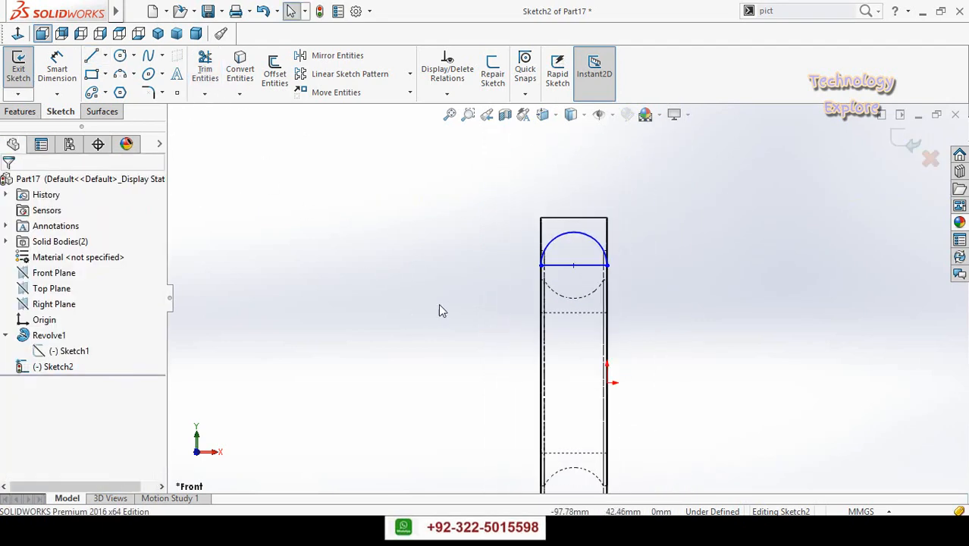
Step: Restore the shaded display with edges and revolve the semicircle 360° about its straight line into a separate ball body
middle_click_drag(439, 309, 398, 319)
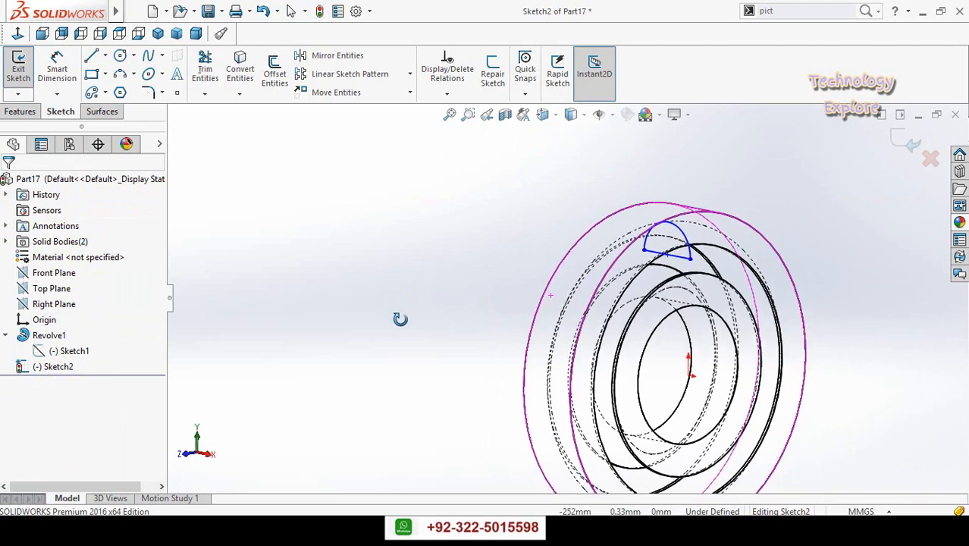
left_click(570, 115)
left_click(574, 130)
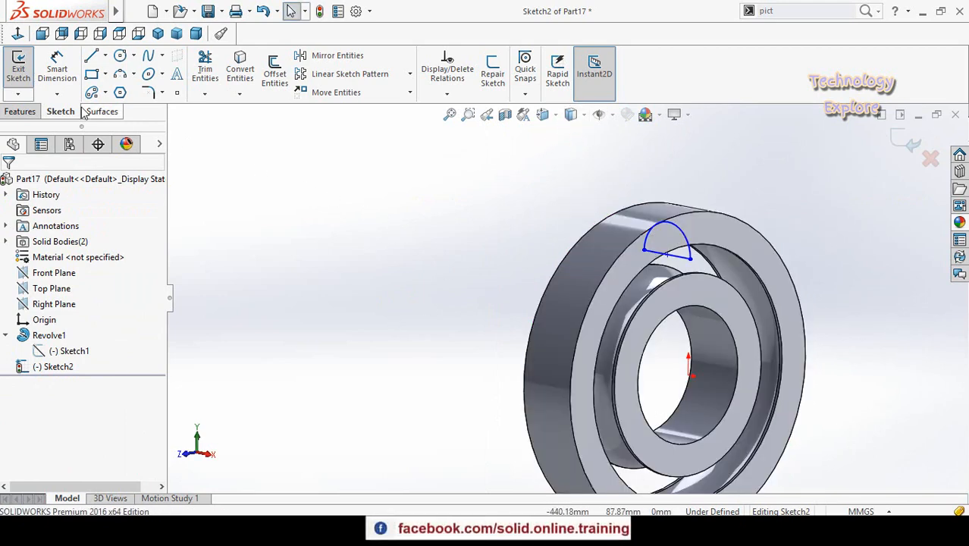
left_click(7, 112)
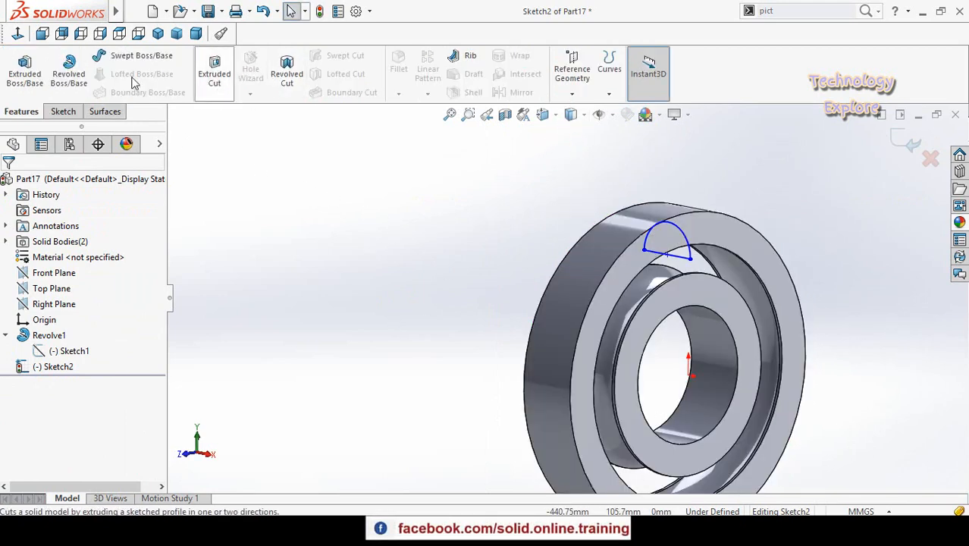
left_click(68, 73)
scroll(680, 294, "down", 3)
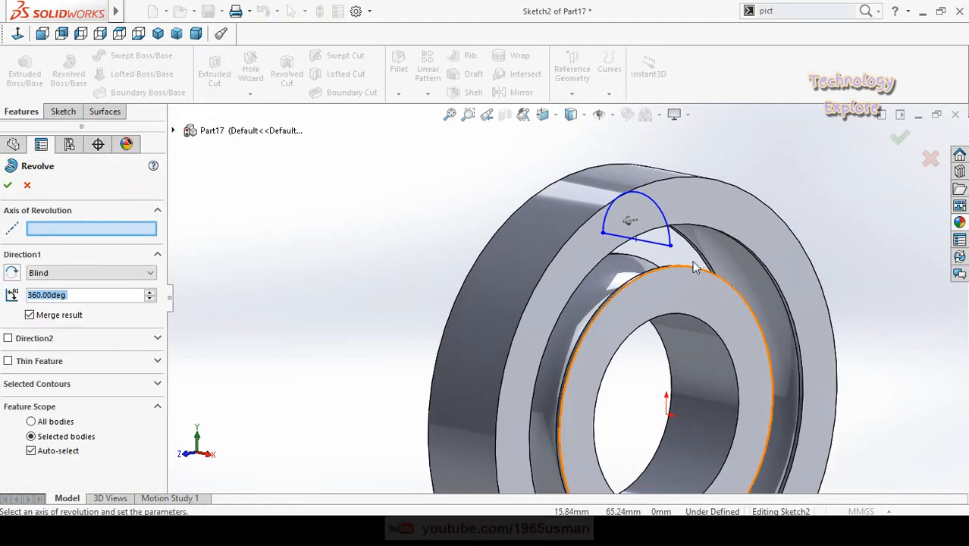
left_click(660, 245)
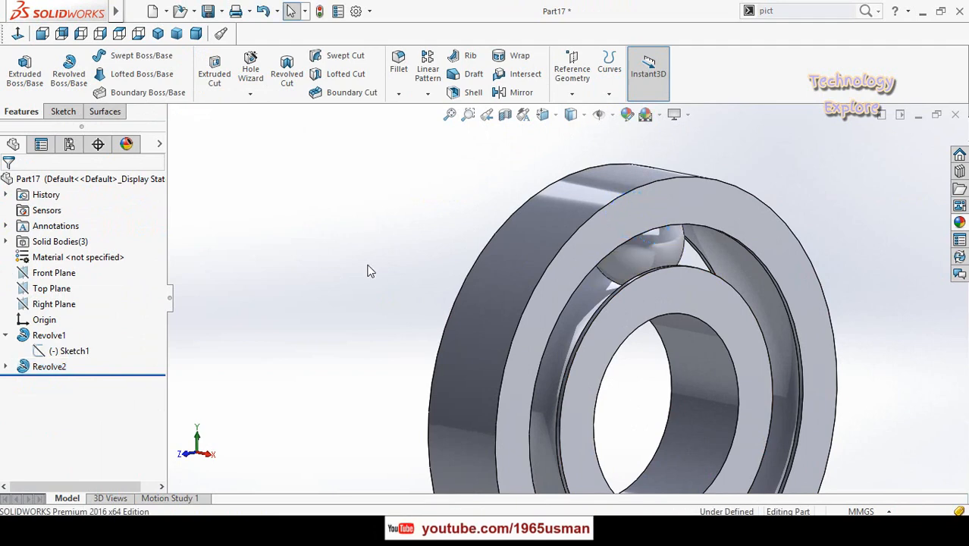
Step: Set up an equally spaced 360° circular pattern of the ball body around the outer ring's circular edge
scroll(367, 270, "up", 3)
left_click(402, 260)
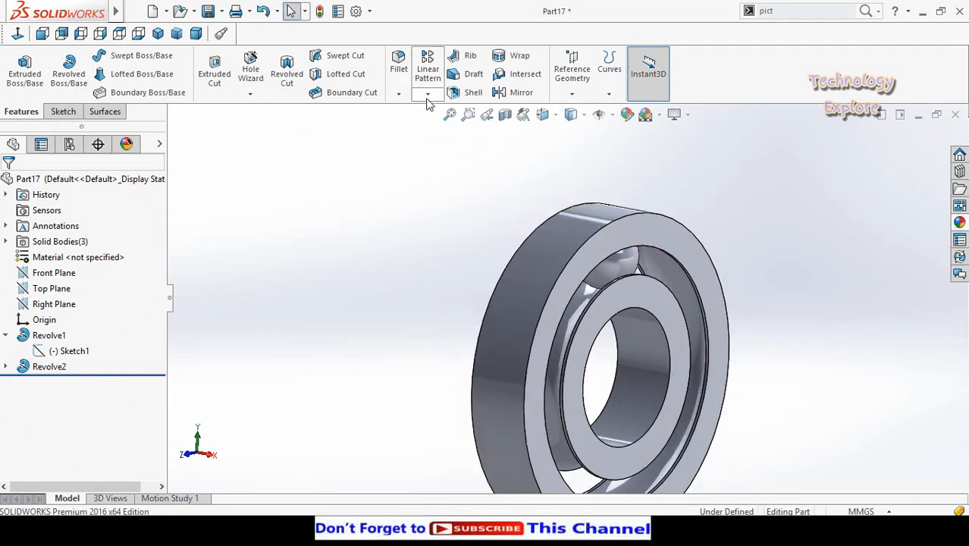
left_click(428, 94)
left_click(443, 130)
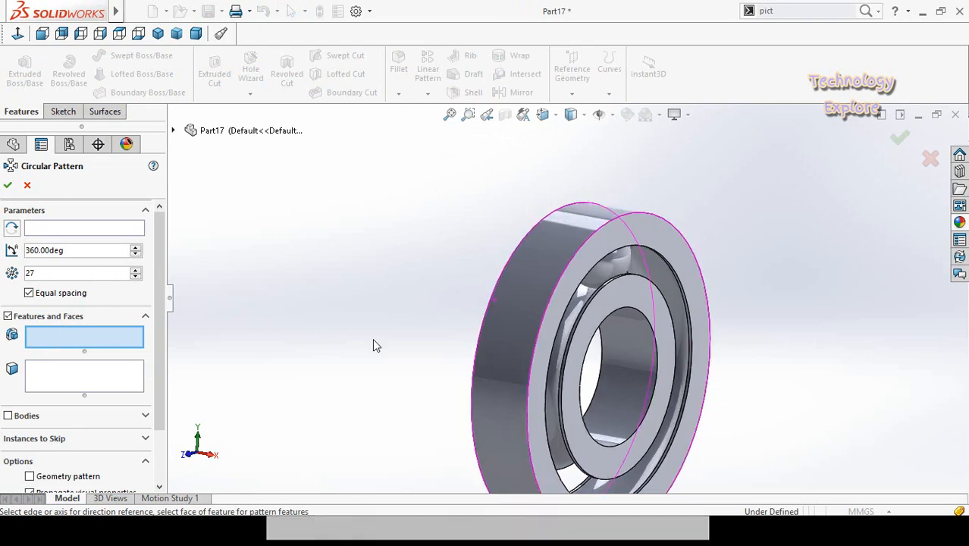
left_click(8, 417)
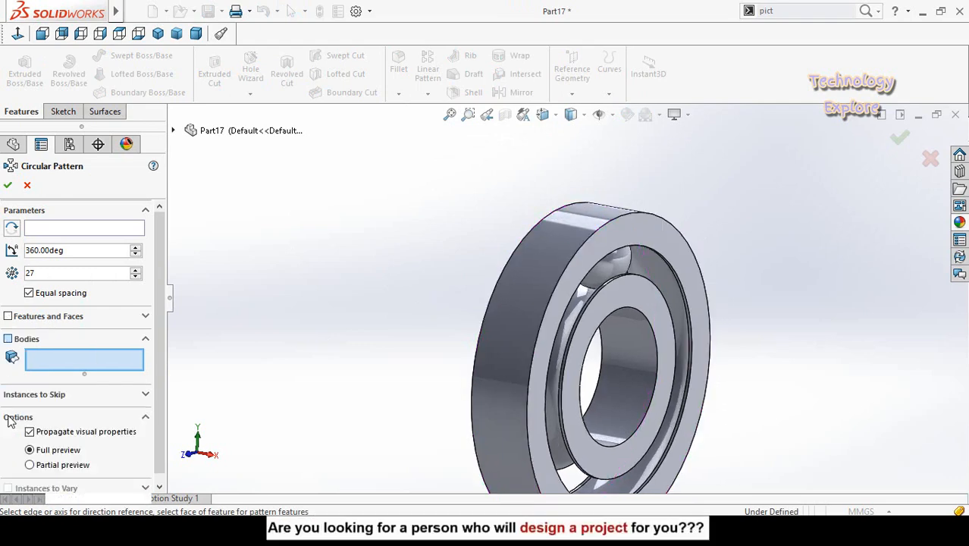
left_click(616, 277)
left_click(64, 235)
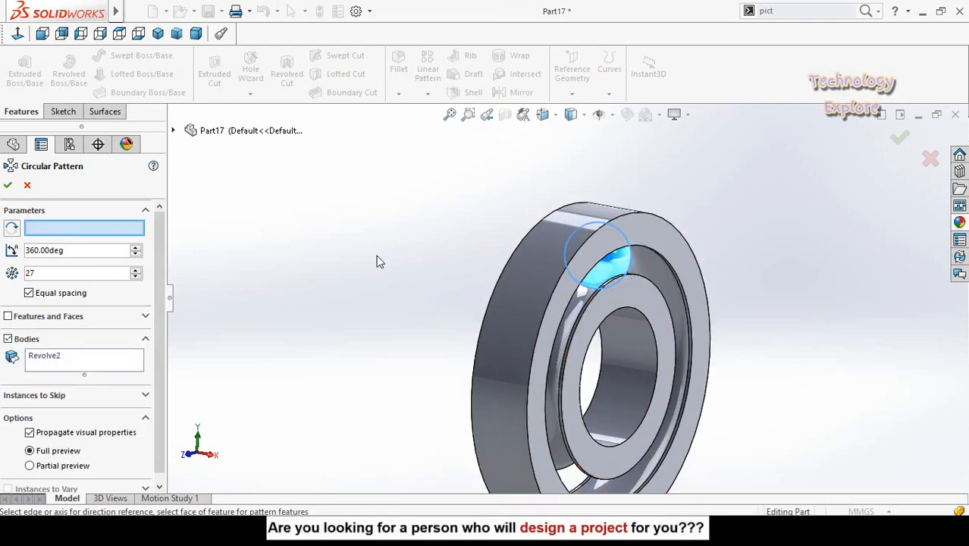
left_click(506, 266)
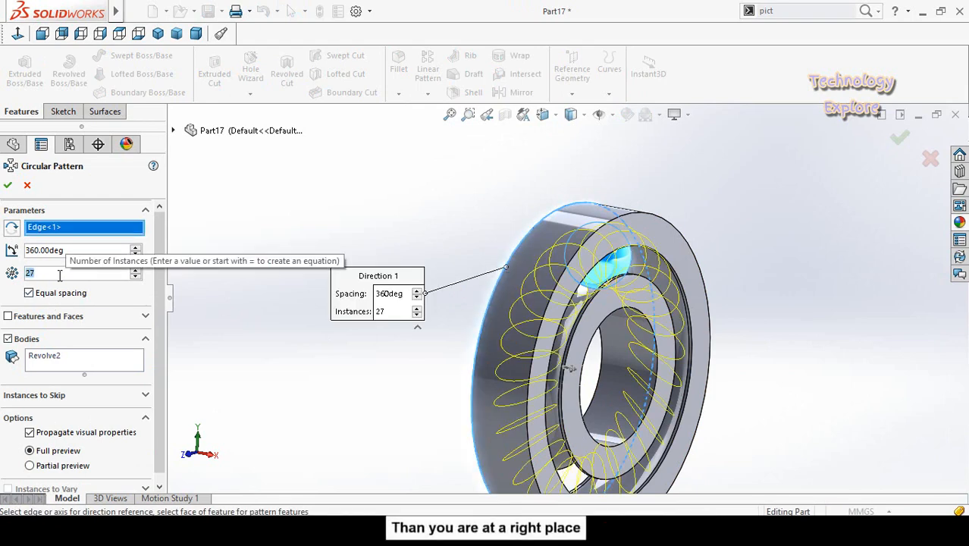
Step: Try 15 instances for the ball pattern, reduce the number to 10 and accept the pattern
type("15")
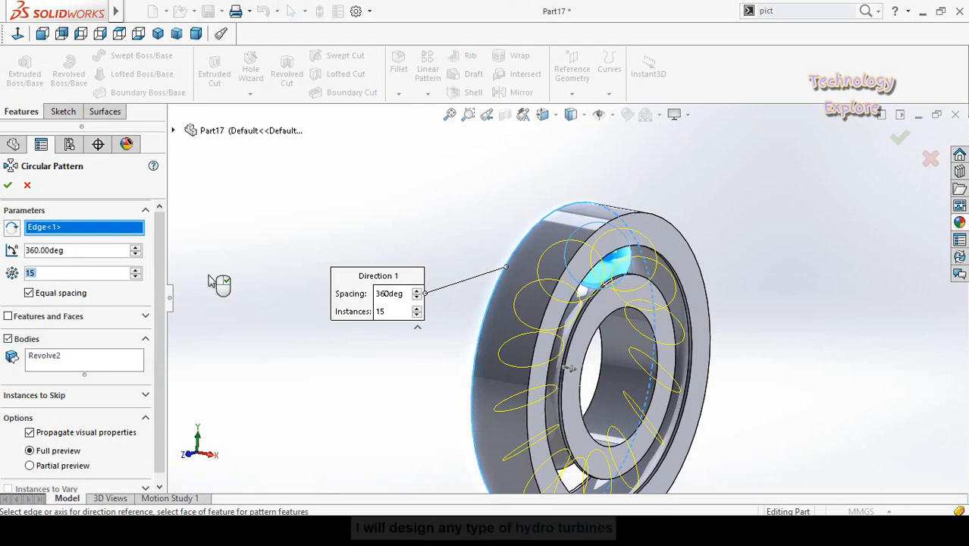
middle_click_drag(371, 274, 305, 288)
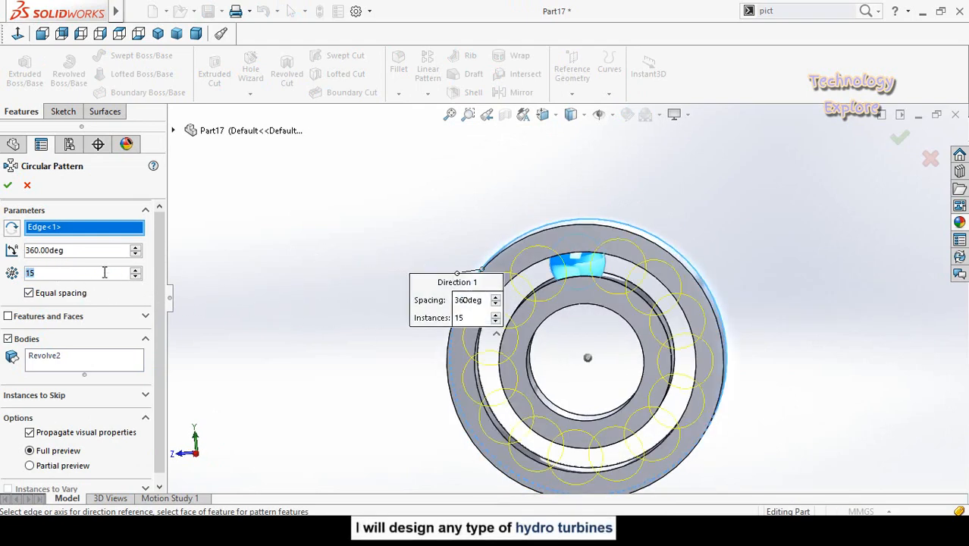
type("10")
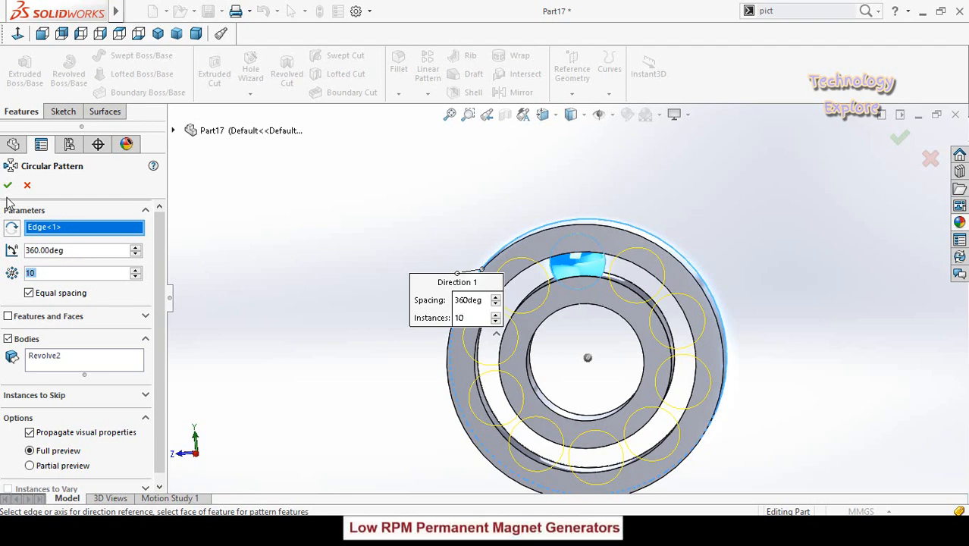
left_click(9, 185)
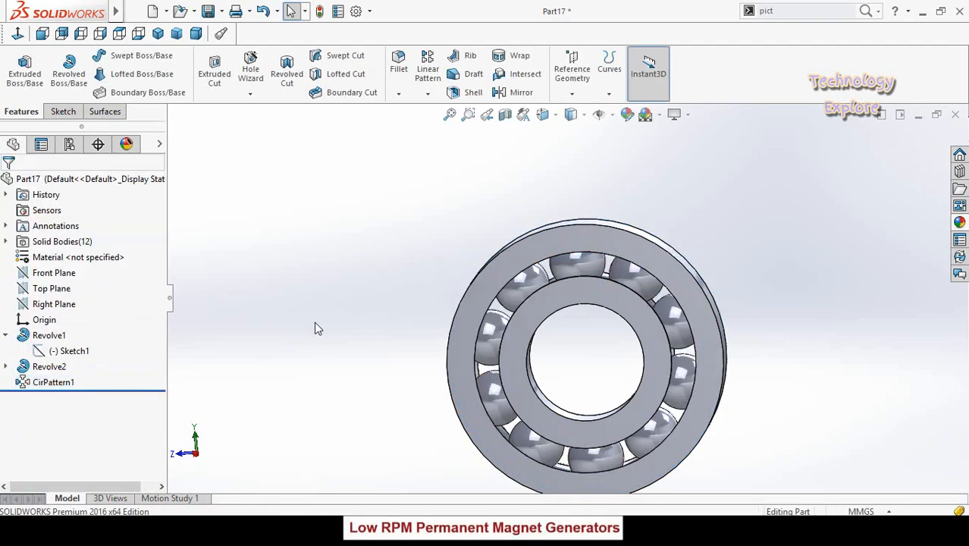
Step: Save the part as Bearing in the Cross Flow Turbine 6kW folder
middle_click_drag(317, 327, 352, 357)
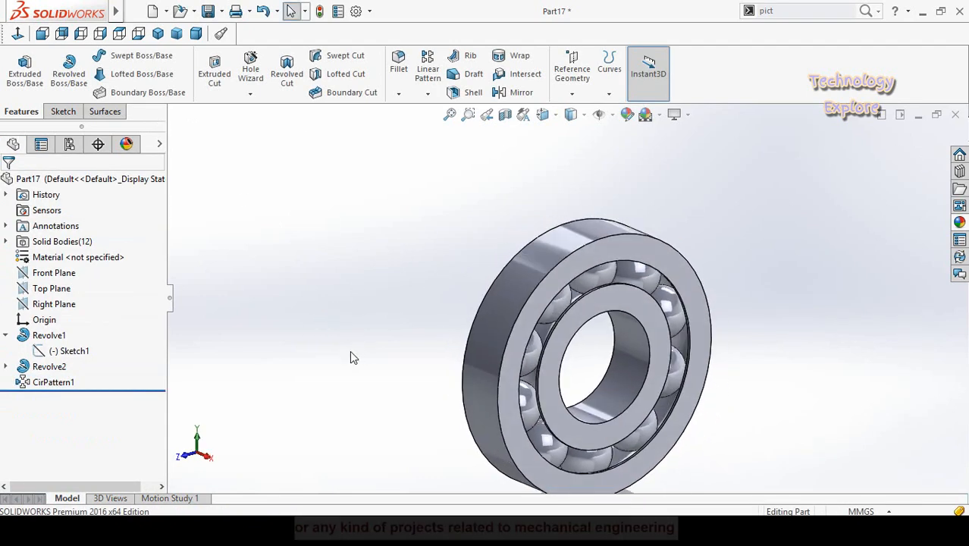
key("ctrl+s")
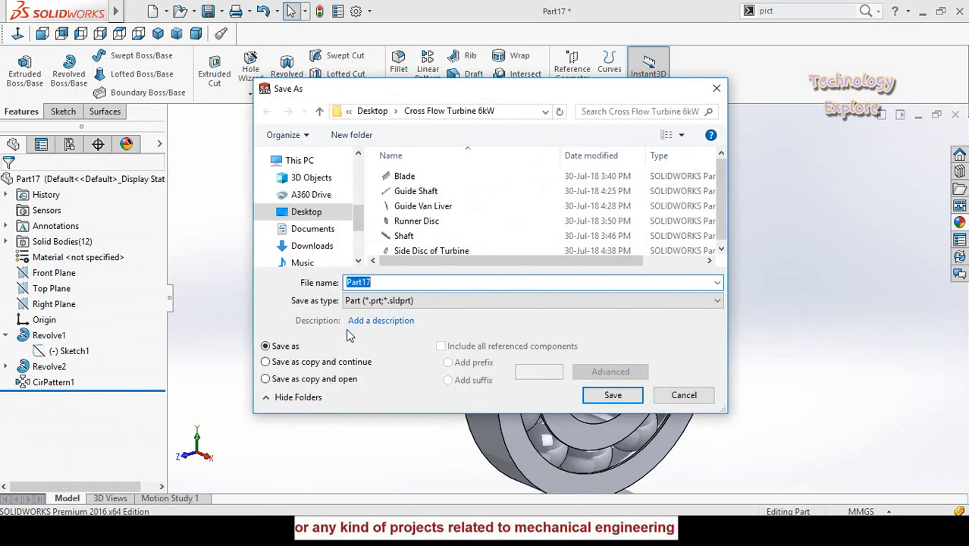
type("Bearing")
key("Return")
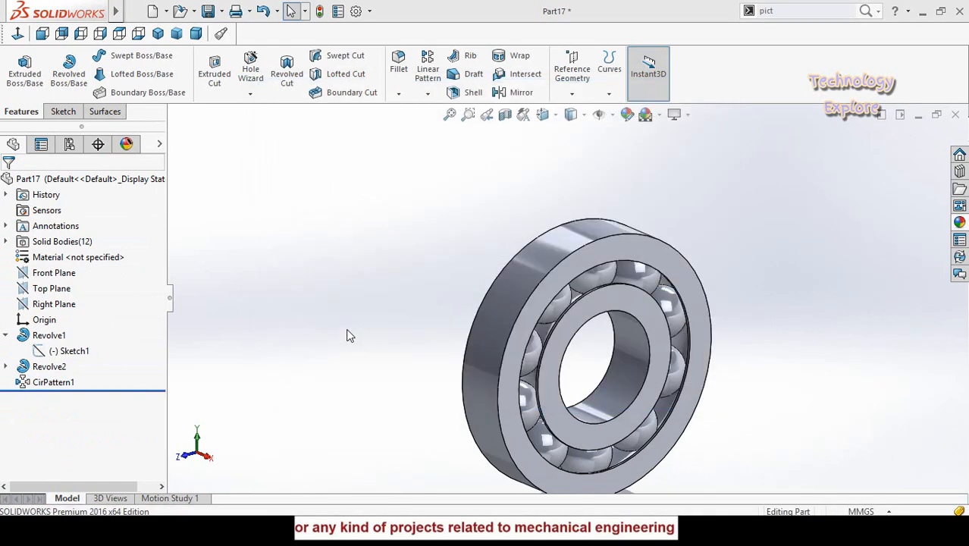
Step: Switch to the Side Disc of Turbine part and open its revolve sketch for editing in a face-on view
scroll(497, 434, "up", 2)
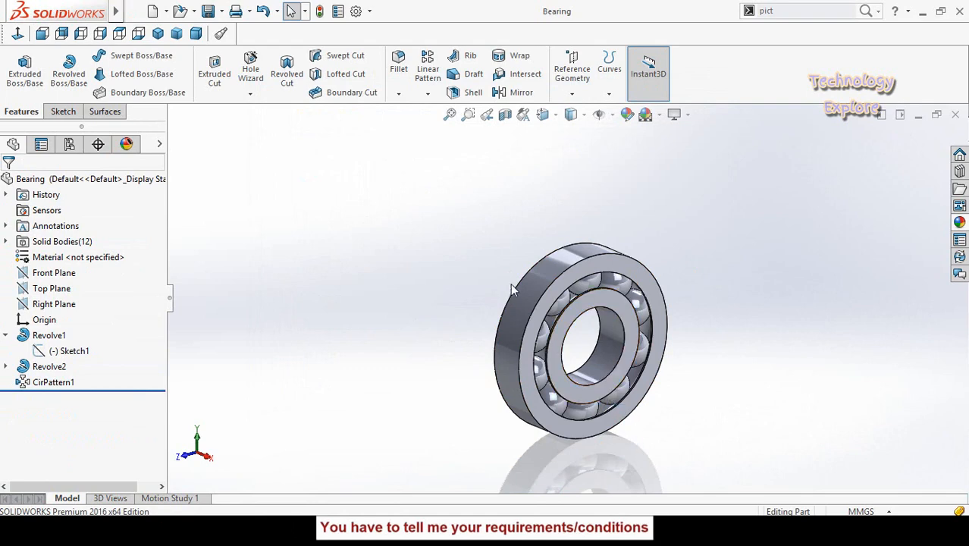
middle_click_drag(489, 333, 542, 325)
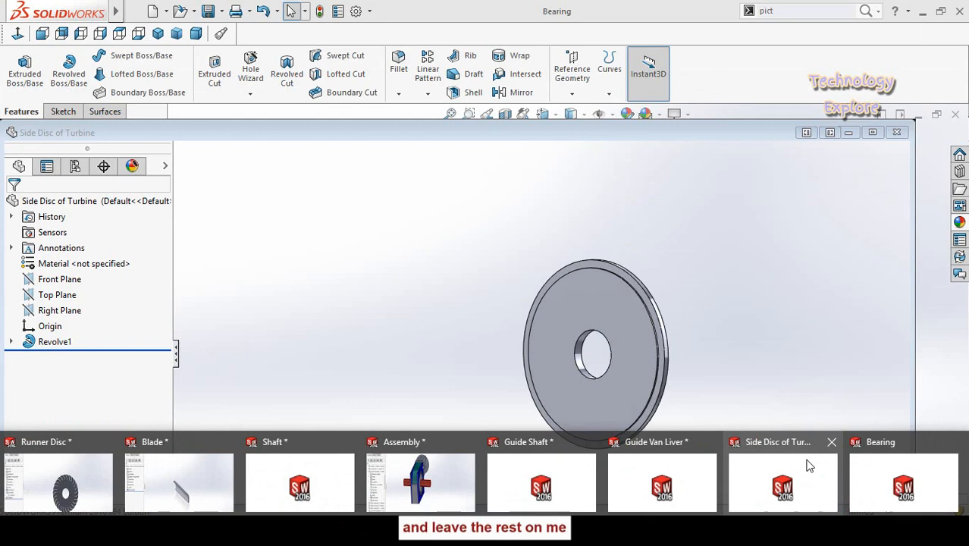
left_click(809, 465)
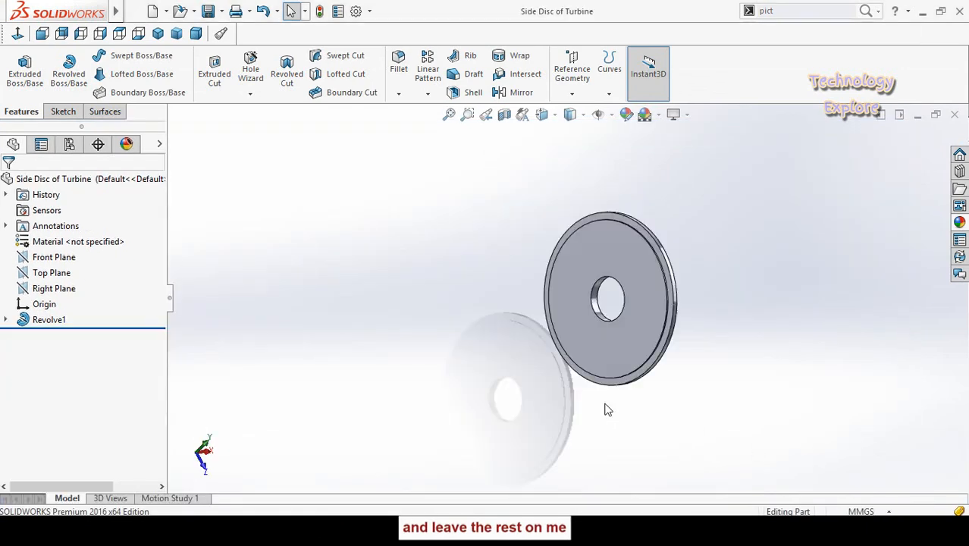
middle_click_drag(611, 391, 534, 391)
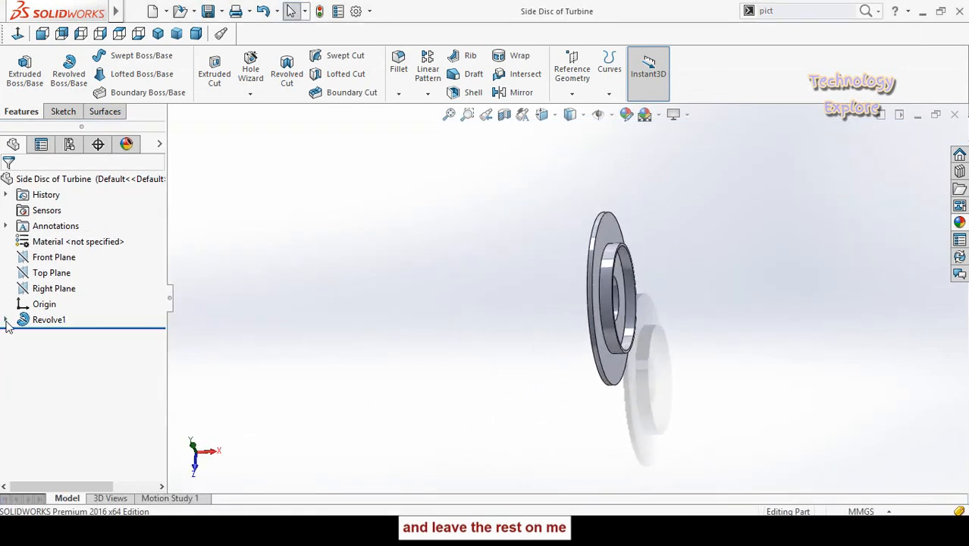
left_click(5, 319)
left_click(53, 335)
left_click(47, 301)
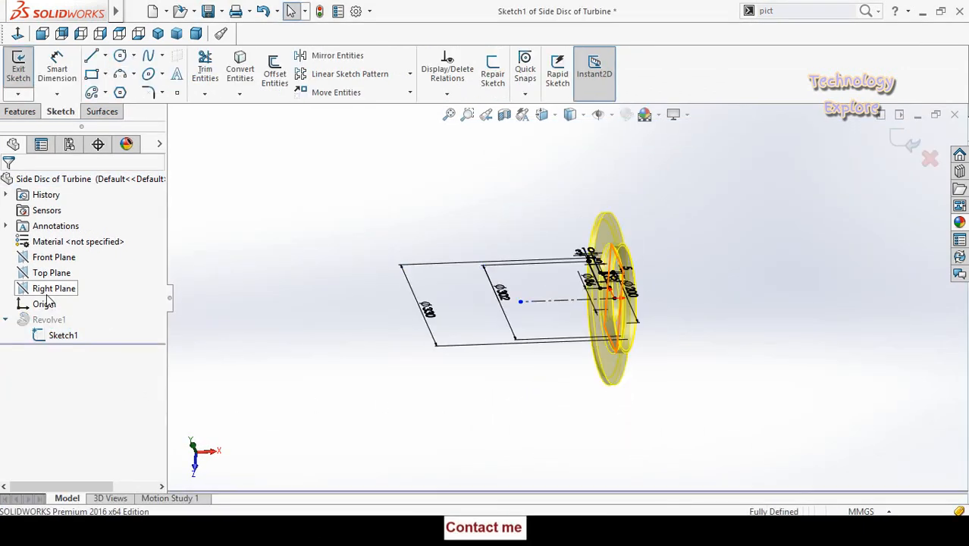
left_click(17, 33)
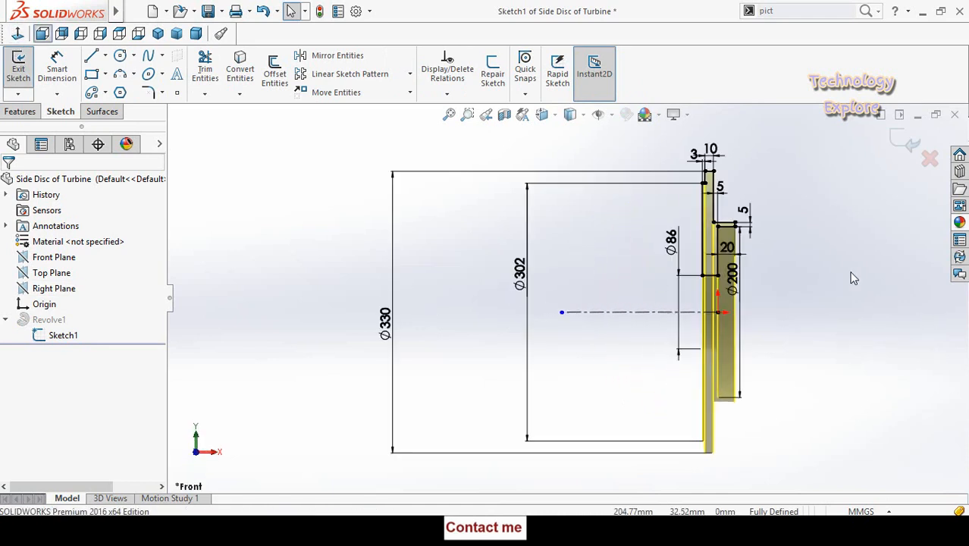
Step: Set the side disc's collar depth to 40 mm and its wall thickness to 15 mm, and exit the sketch
scroll(841, 275, "down", 3)
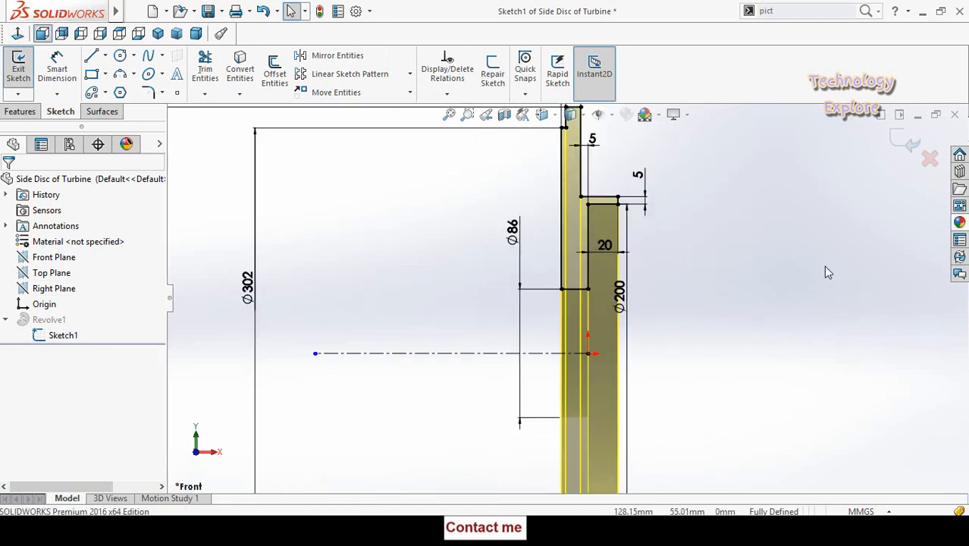
double_click(611, 250)
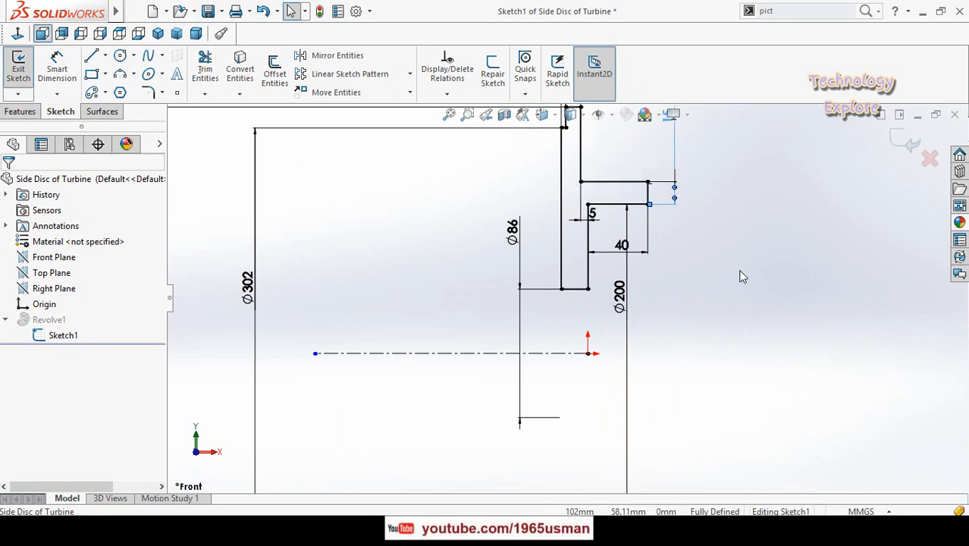
scroll(719, 290, "up", 5)
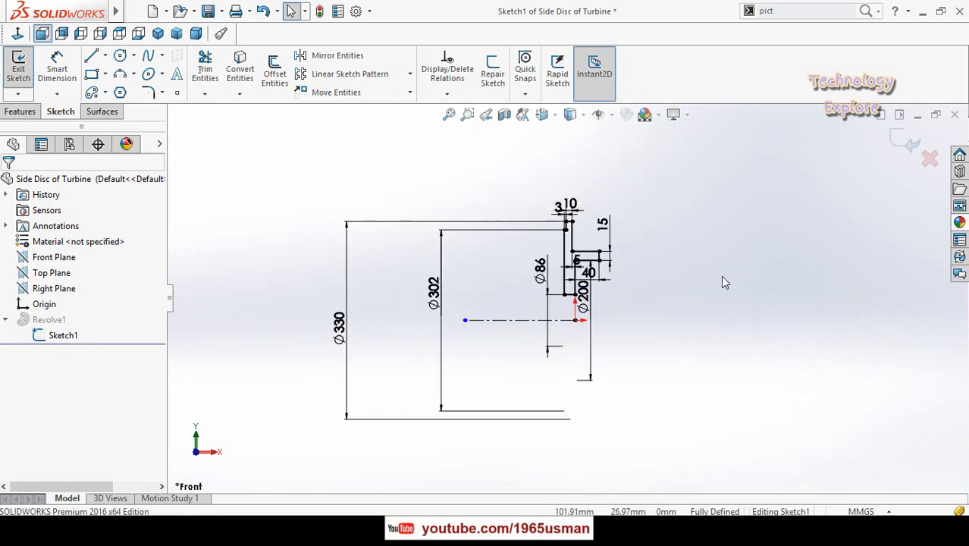
left_click(907, 139)
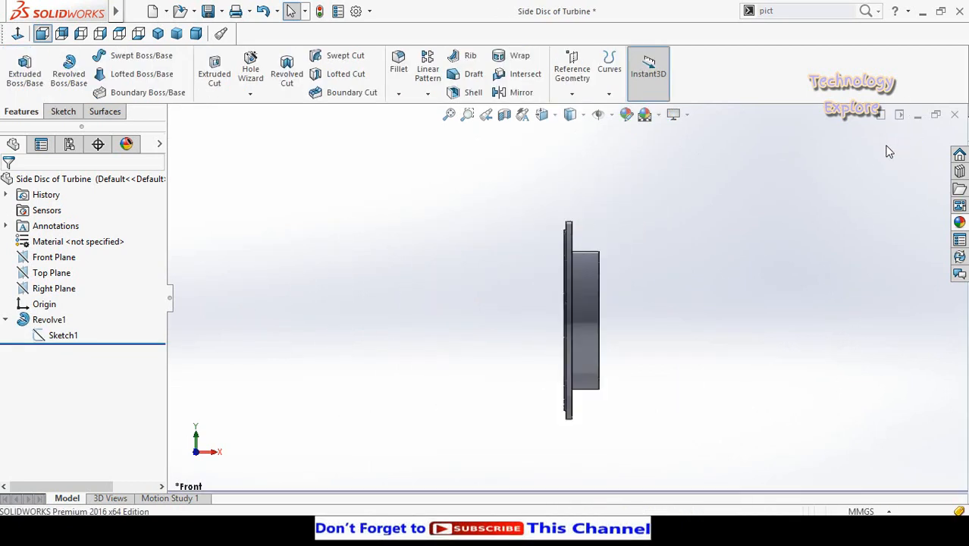
Step: Inspect the rebuilt side disc and save the part
key("f")
middle_click_drag(634, 349, 578, 408)
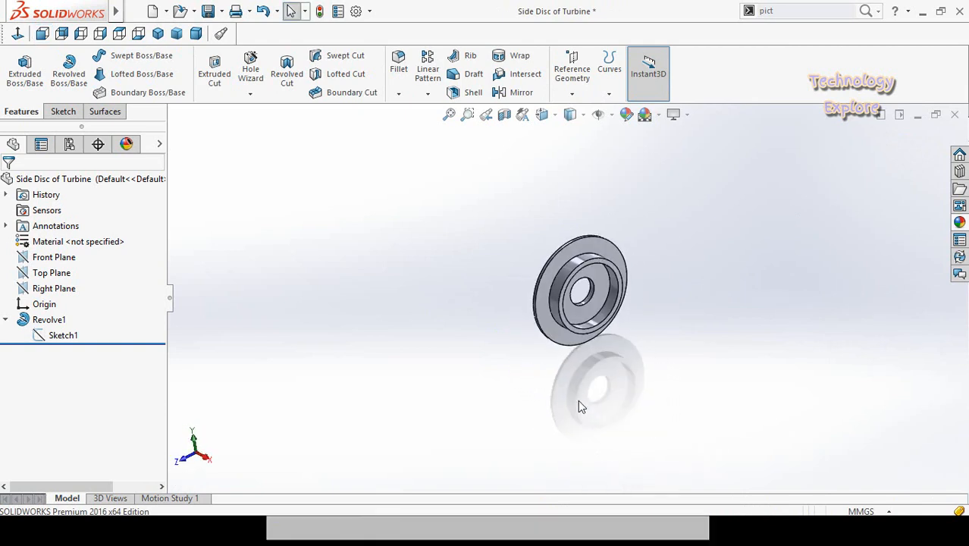
key("ctrl+s")
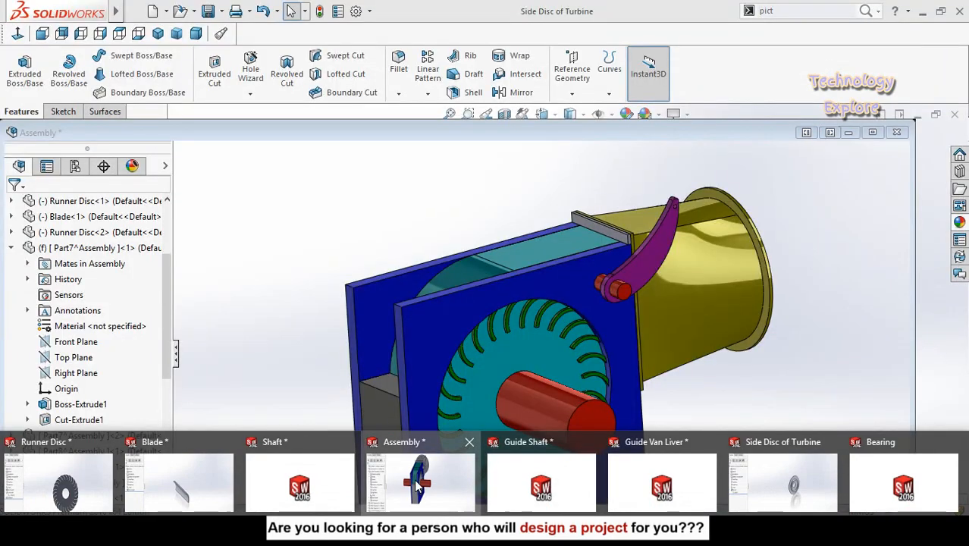
Step: Switch to the turbine assembly and insert the Bearing part beside the blue casing plates
left_click(414, 479)
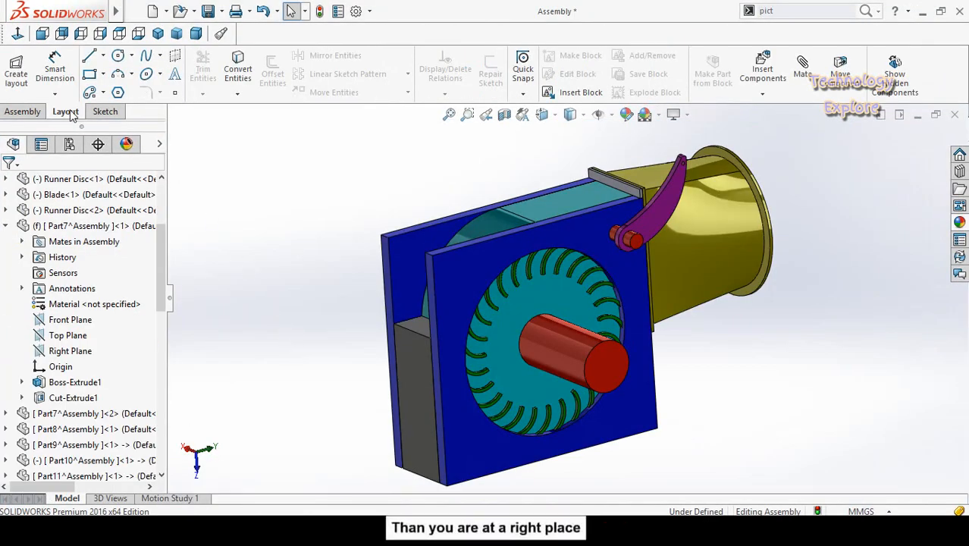
left_click(22, 111)
left_click(77, 76)
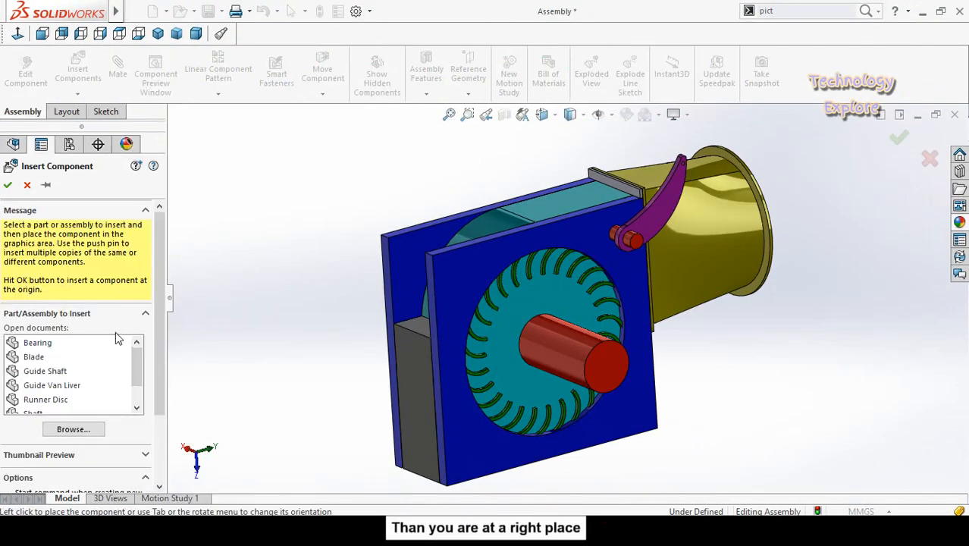
left_click(42, 345)
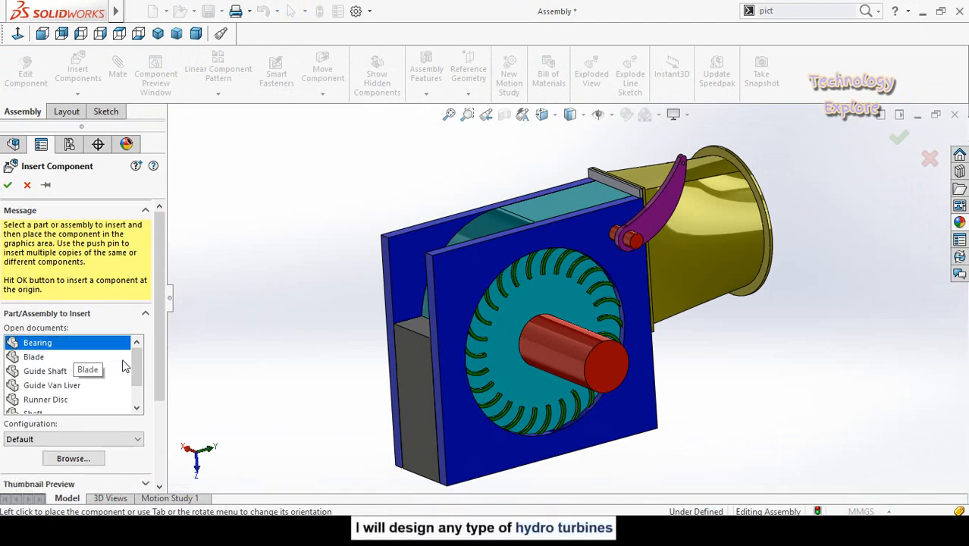
scroll(135, 370, "down", 1)
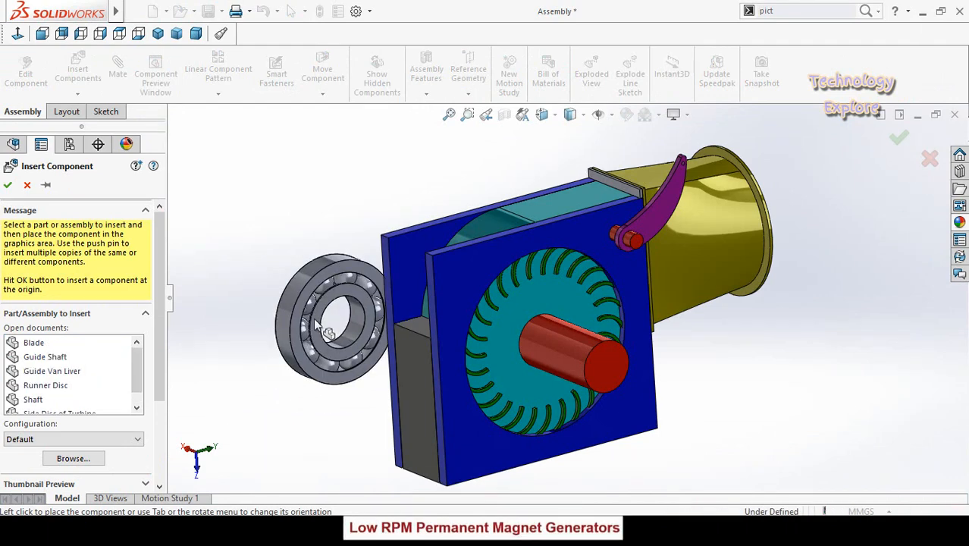
left_click(270, 245)
Step: Insert the Side Disc of Turbine part into the assembly next to the bearing
left_click(82, 75)
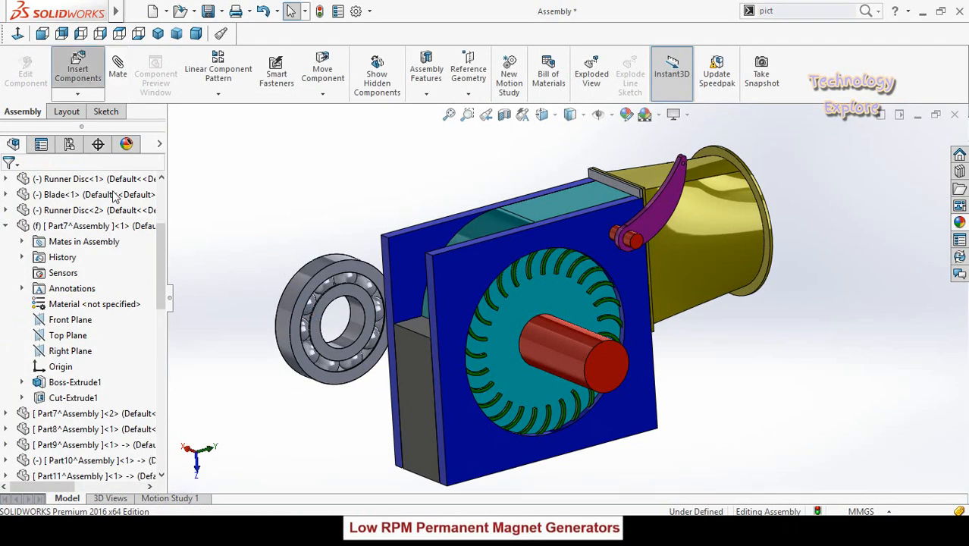
scroll(88, 365, "down", 2)
left_click(97, 399)
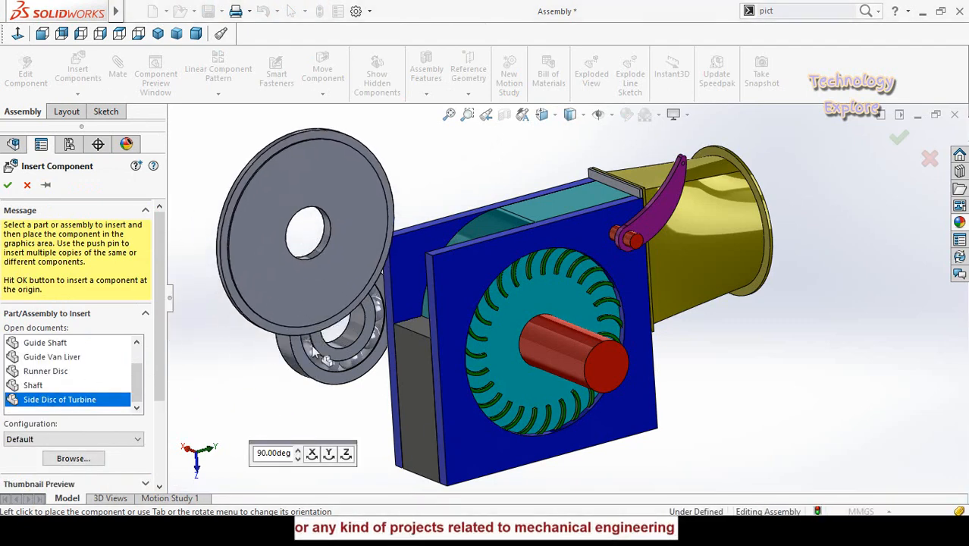
left_click(313, 345)
Step: Create a second copy of both the bearing and the side disc in free space beside the originals
middle_click_drag(283, 398, 329, 389)
left_click_drag(304, 359, 256, 409, "ctrl")
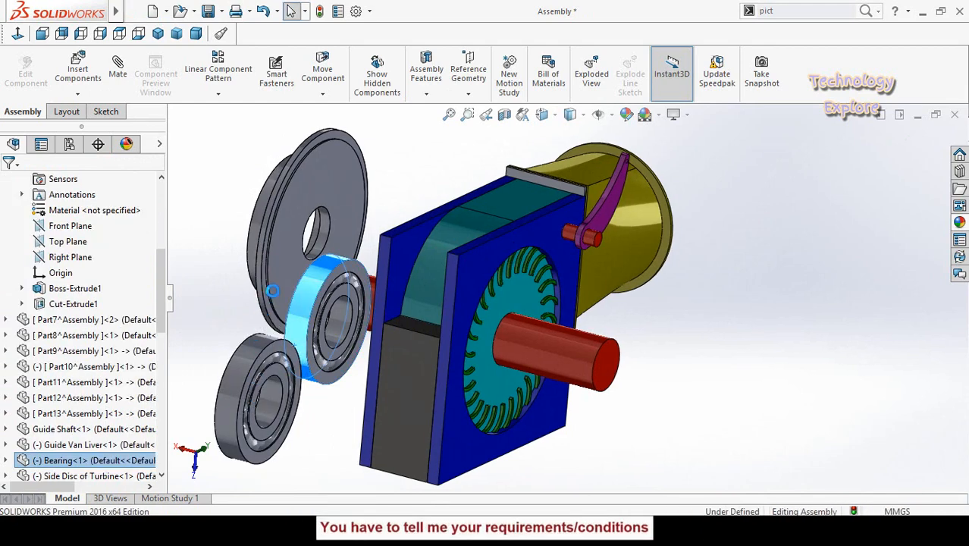
left_click(280, 286)
left_click_drag(283, 268, 205, 179, "ctrl")
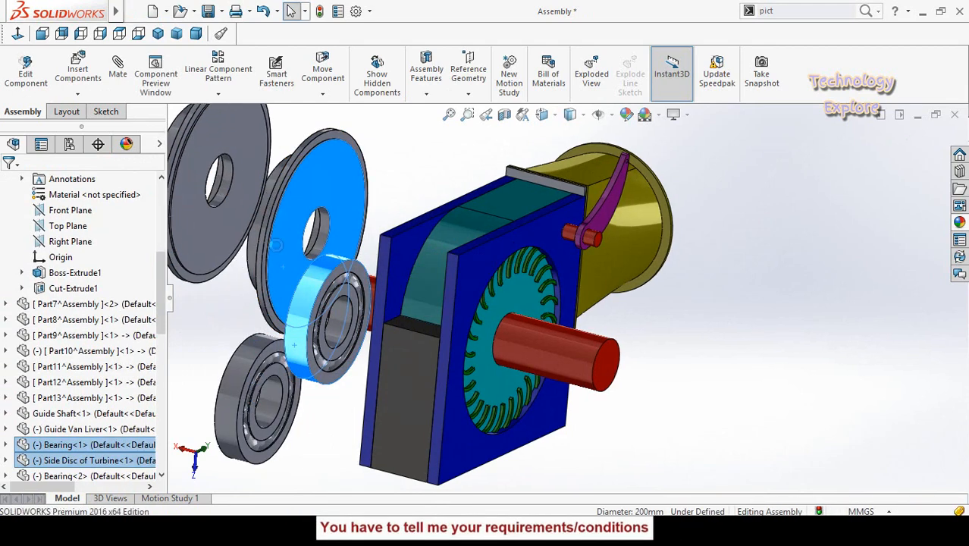
scroll(282, 245, "up", 4)
left_click(357, 321)
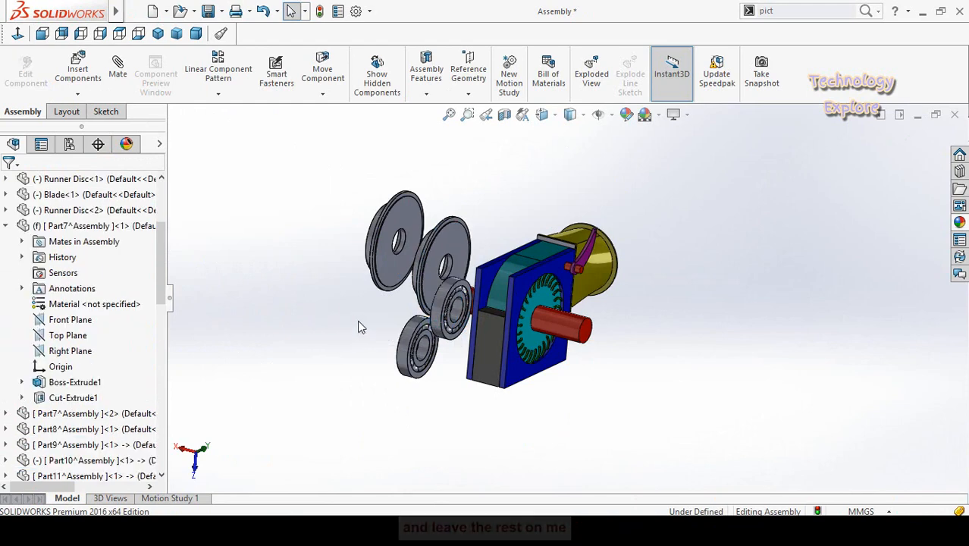
Step: Turn the copied side disc so its collar faces outward, and move it and the copied bearing to the opposite side of the casing
scroll(366, 288, "down", 2)
left_click(376, 242)
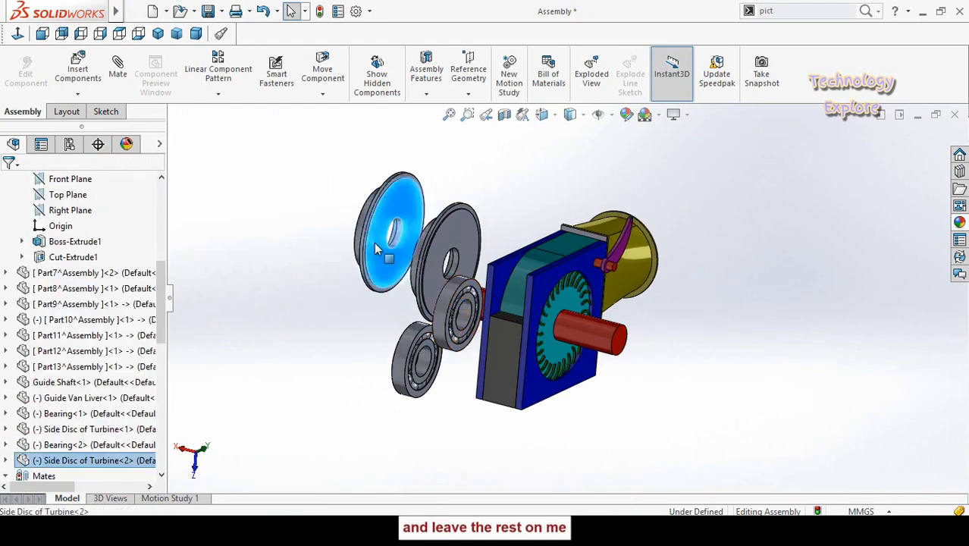
right_click_drag(374, 242, 367, 287)
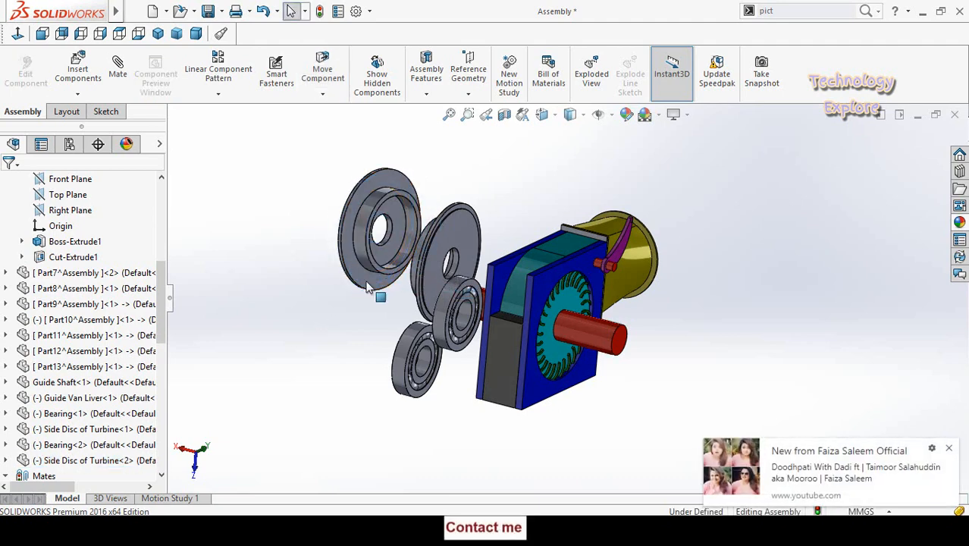
left_click(951, 449)
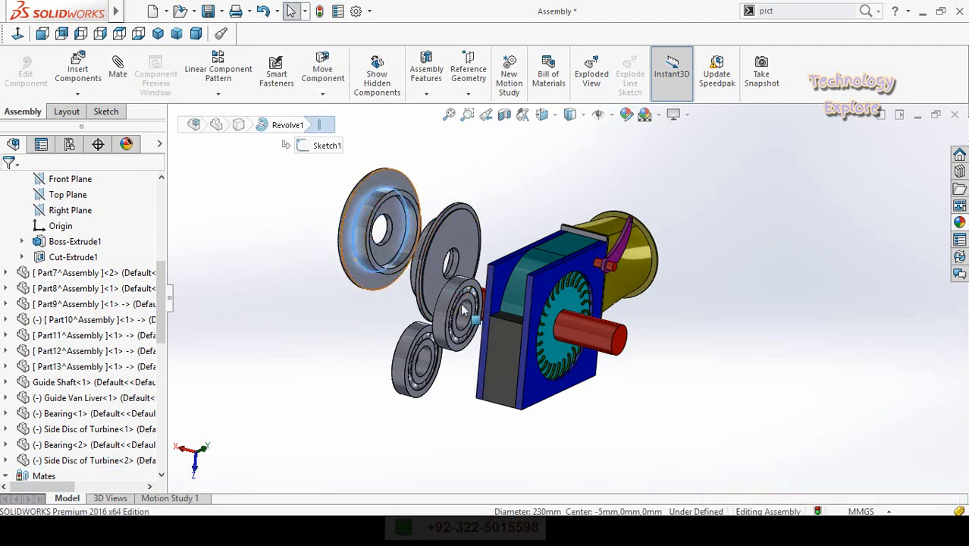
left_click_drag(355, 259, 660, 382)
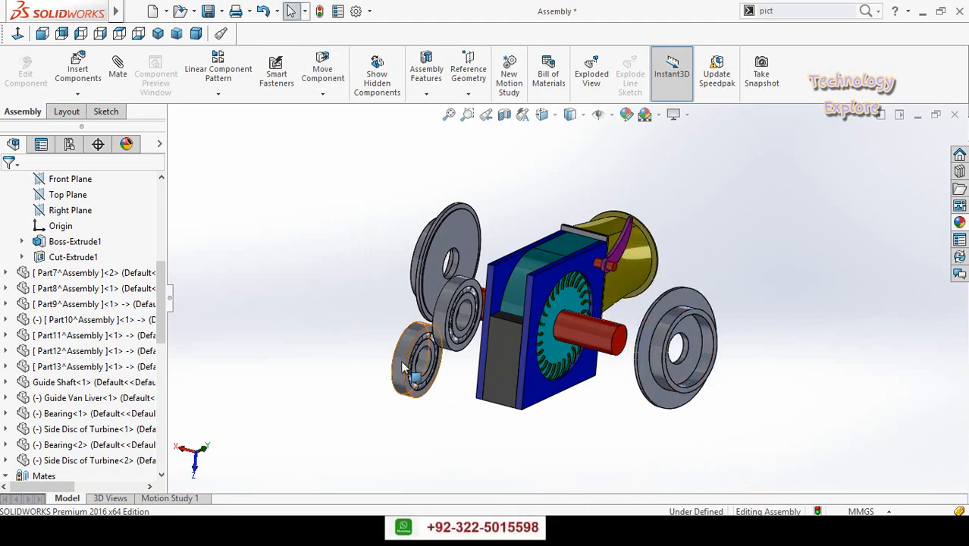
left_click_drag(403, 368, 705, 379)
scroll(696, 347, "up", 3)
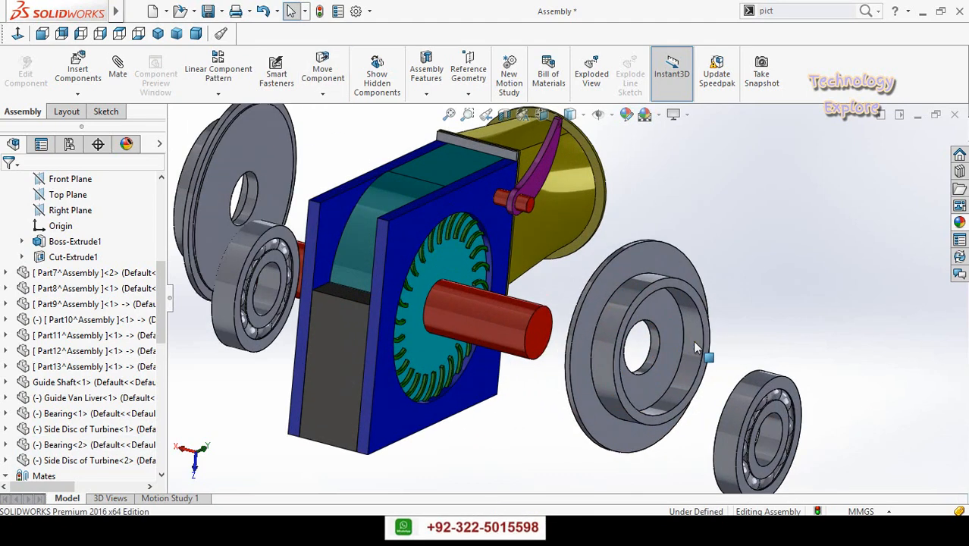
Step: Mate the copied bearing's outer surface concentric with the side disc collar's bore and make their outer end faces coincident
left_click(696, 347)
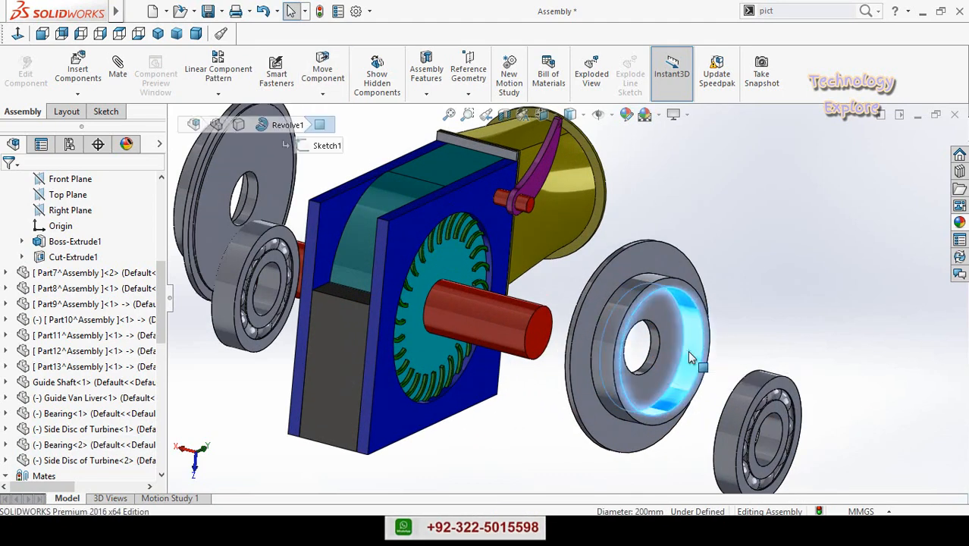
left_click(742, 417, "ctrl")
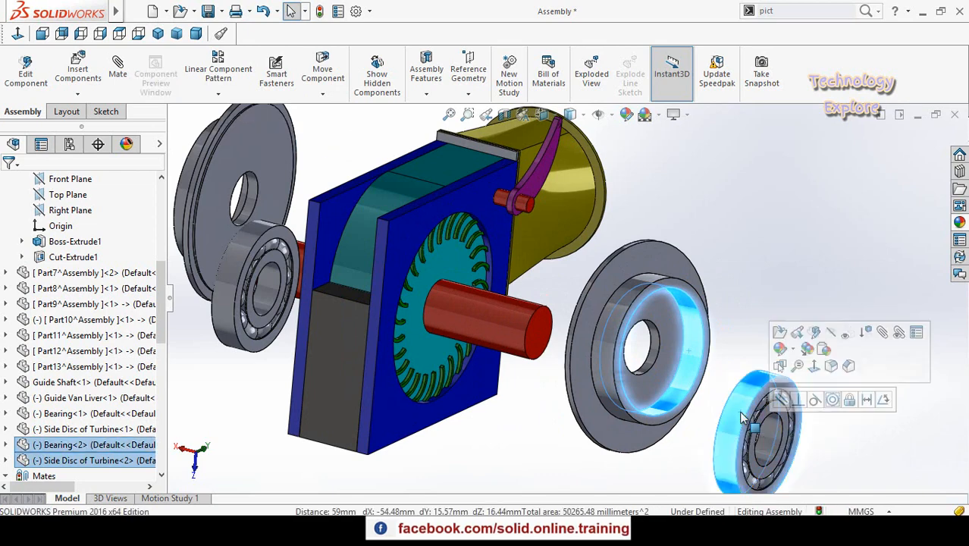
left_click(831, 401)
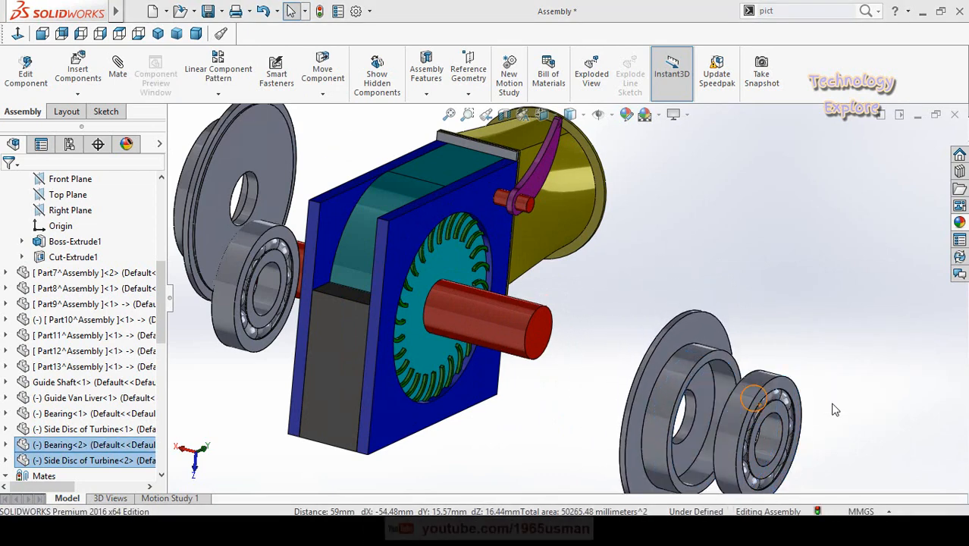
scroll(766, 421, "down", 4)
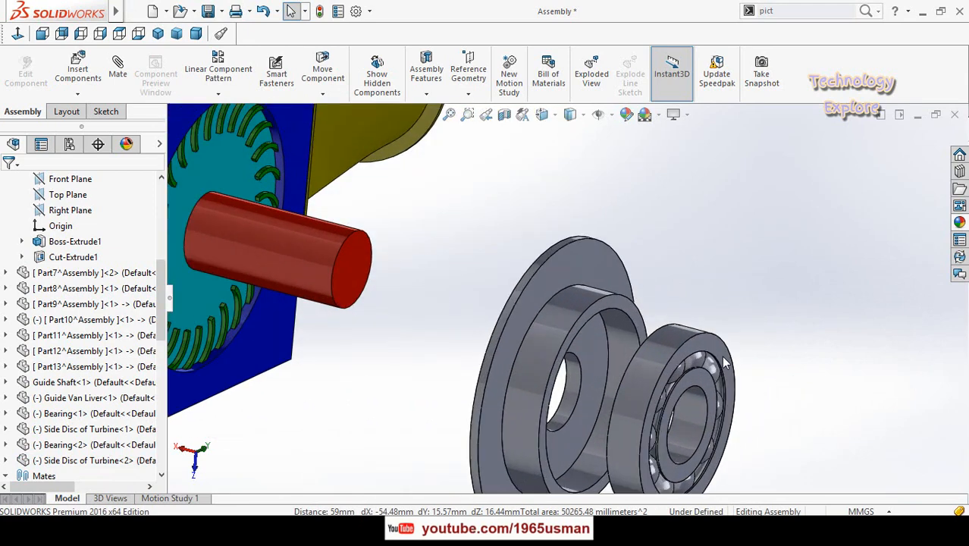
left_click(720, 364)
left_click(634, 317, "ctrl")
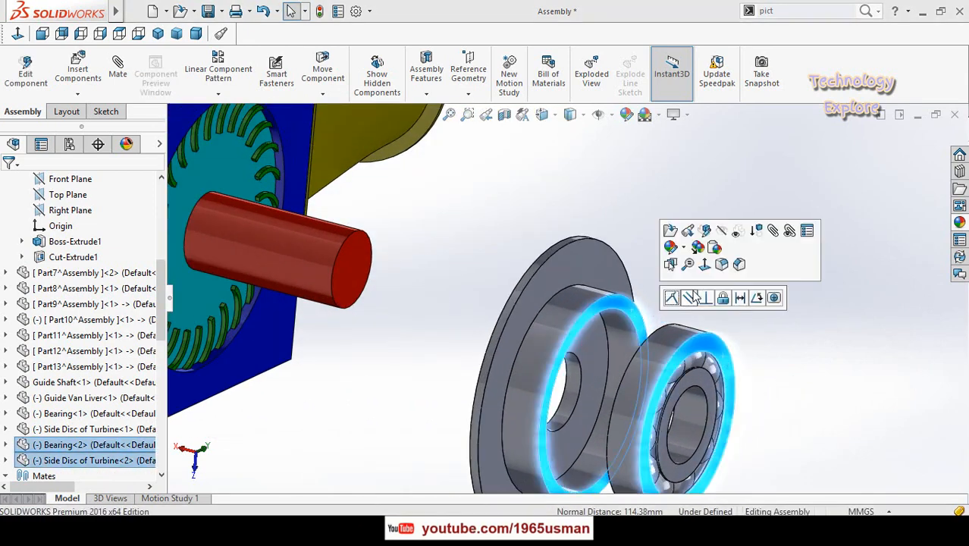
left_click(671, 302)
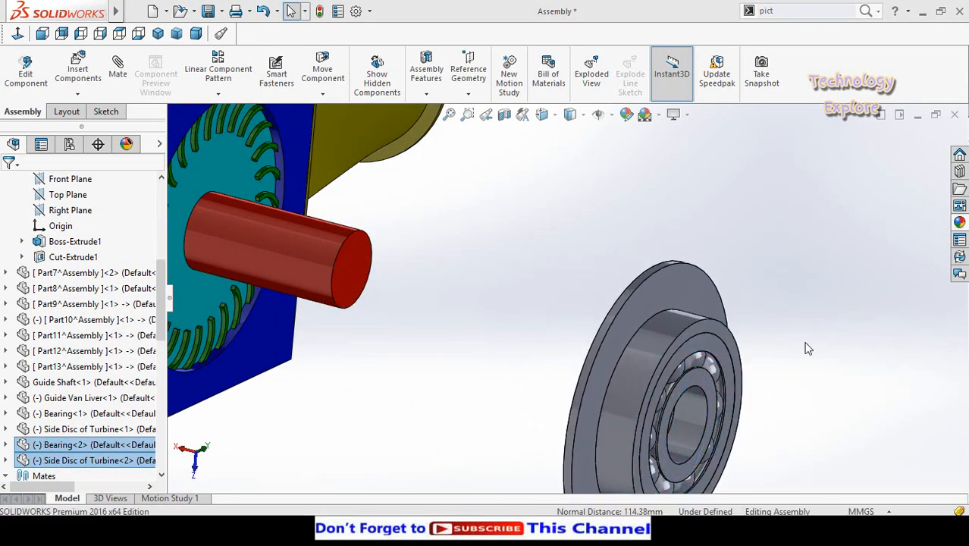
Step: Mate the copied side disc collar's outer surface concentric with the round opening in the adjacent casing plate, with rotation locked
middle_click_drag(807, 346, 562, 332)
scroll(562, 332, "down", 5)
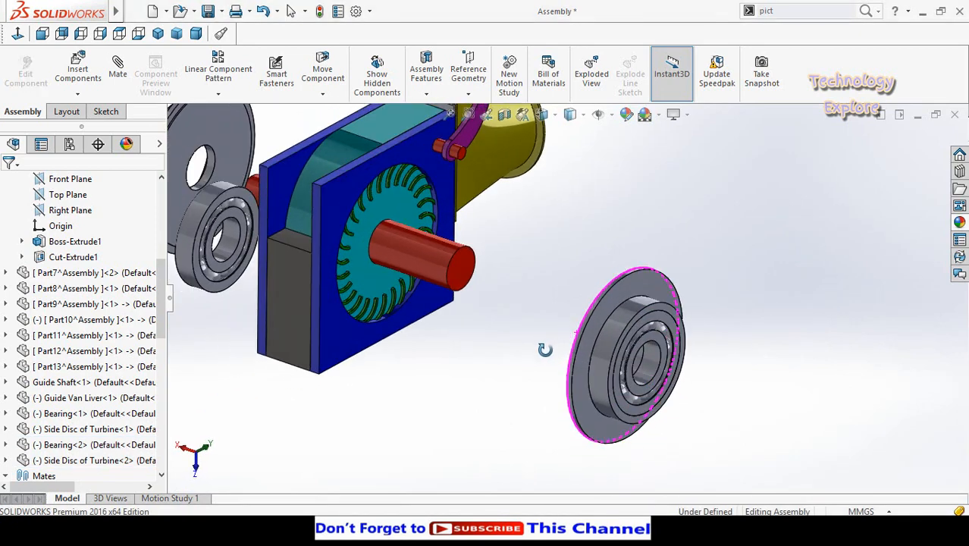
left_click(612, 366)
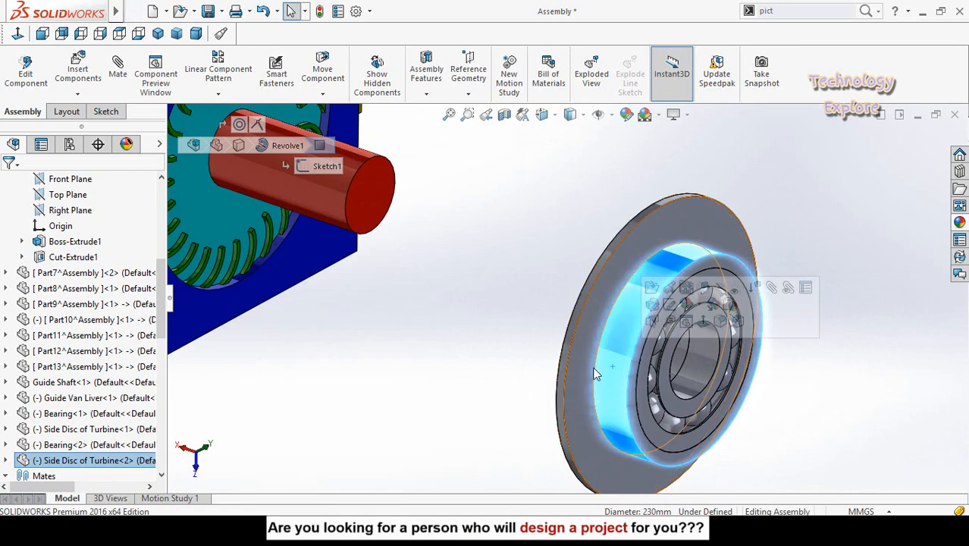
left_click(612, 357)
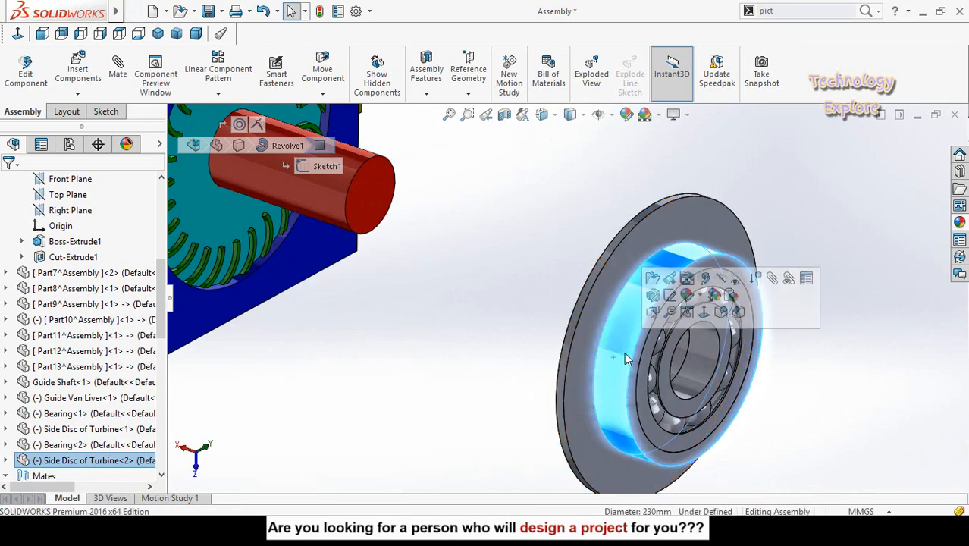
left_click(772, 281)
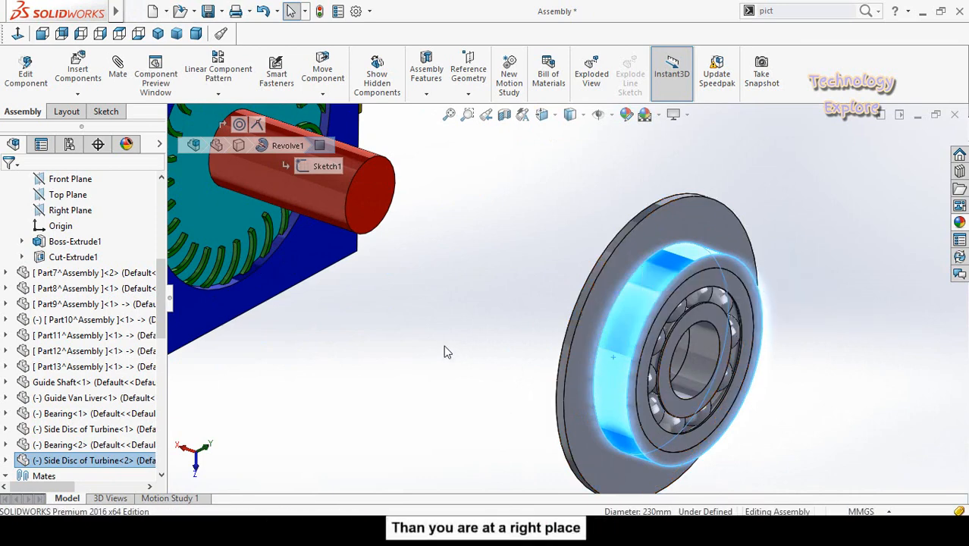
middle_click_drag(425, 378, 408, 354)
scroll(379, 303, "down", 3)
left_click(349, 218)
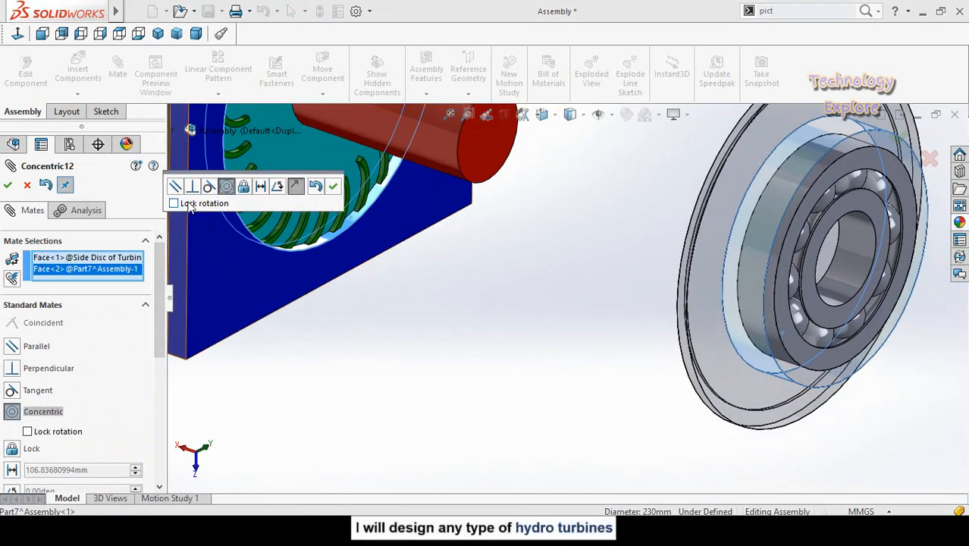
left_click(332, 185)
Step: Make the copied side disc's inner rim face coincident with the outer face of the adjacent casing plate
middle_click_drag(452, 279, 424, 333)
left_click(354, 299)
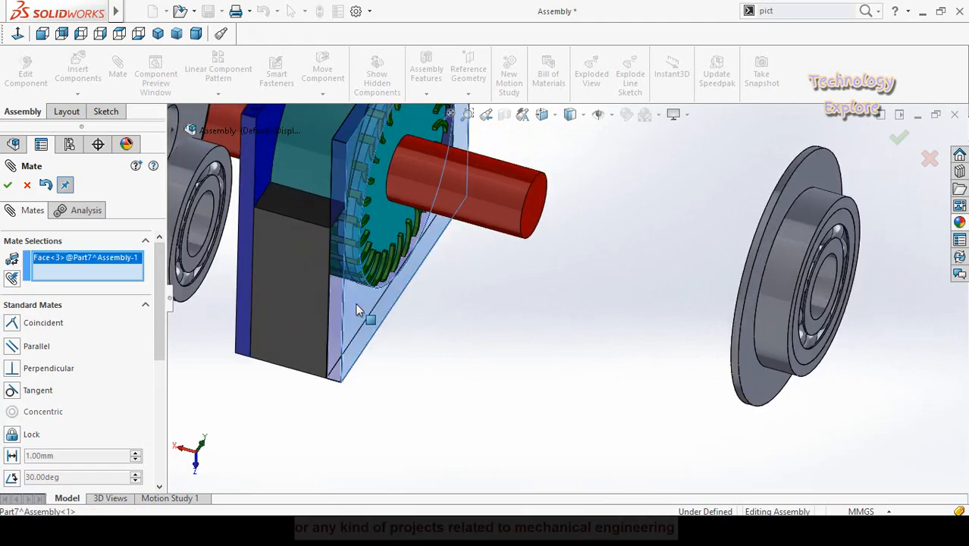
middle_click_drag(545, 341, 577, 401)
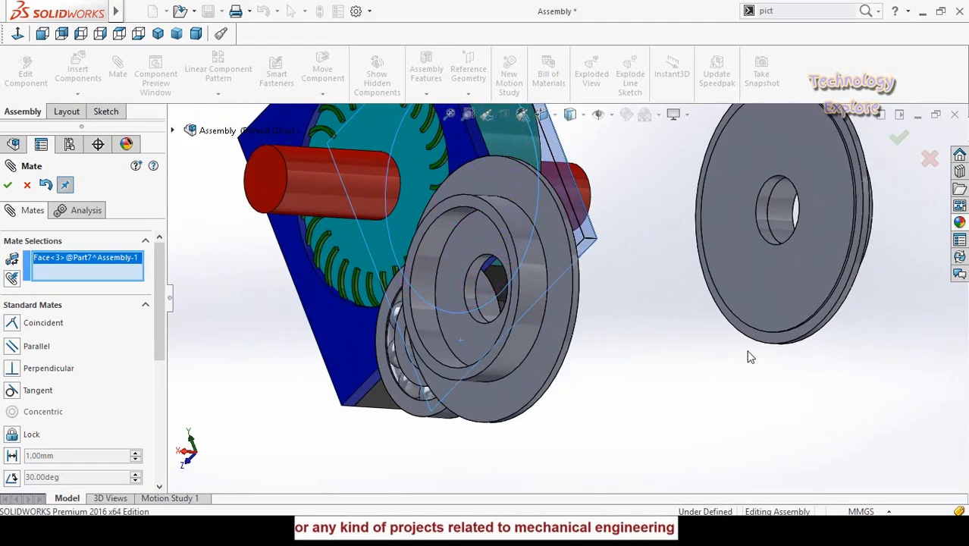
scroll(748, 345, "down", 2)
left_click(762, 341)
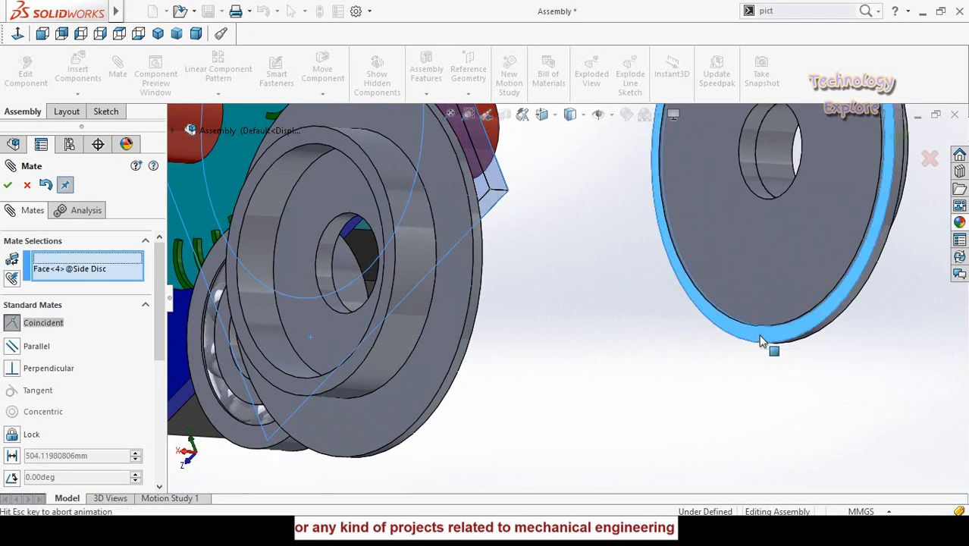
middle_click_drag(680, 335, 802, 342)
left_click(831, 369)
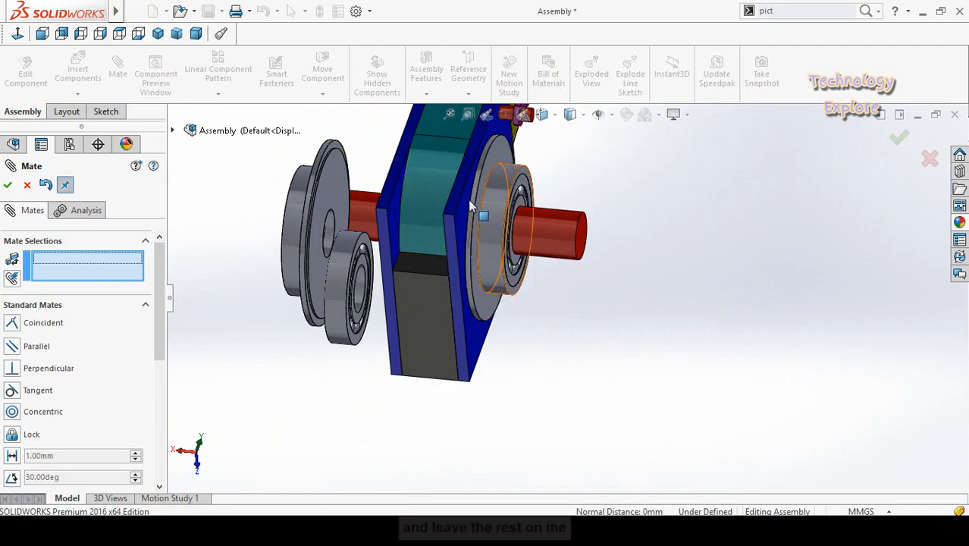
Step: Mate the original bearing's outer cylindrical surface concentric with the bore of the original side disc's collar
mouse_move(276, 264)
middle_mouse_down()
mouse_move(228, 206)
mouse_move(241, 257)
mouse_move(259, 269)
middle_mouse_up()
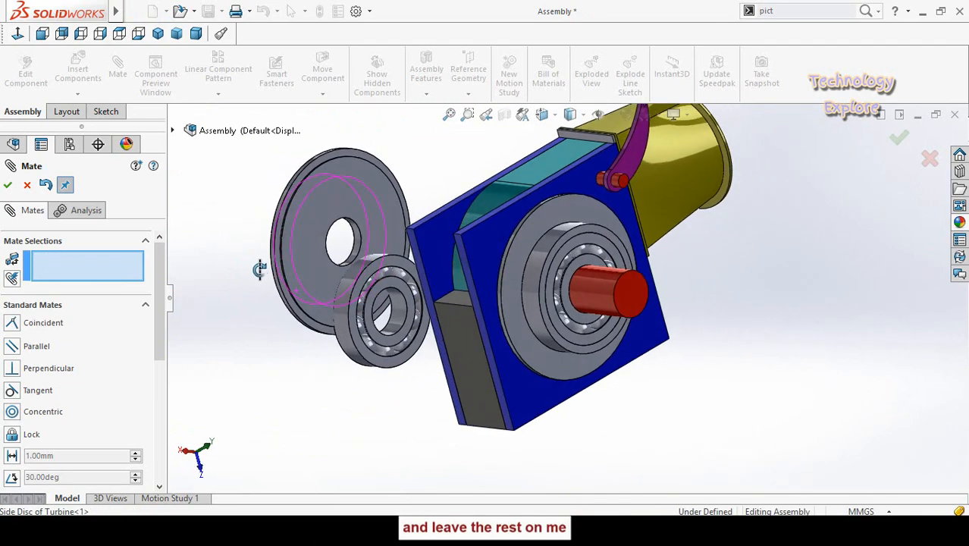
left_click(341, 298)
middle_click_drag(292, 340, 308, 288)
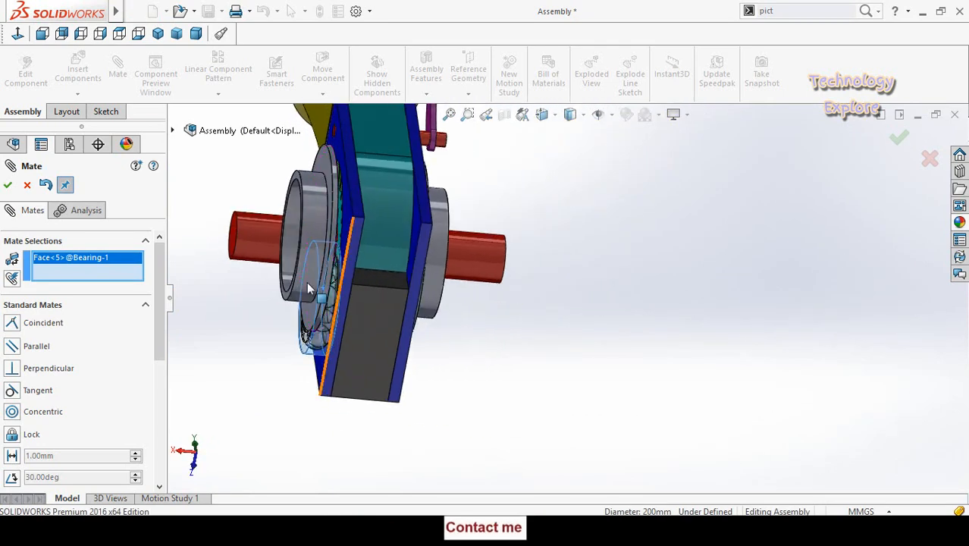
left_click(289, 242)
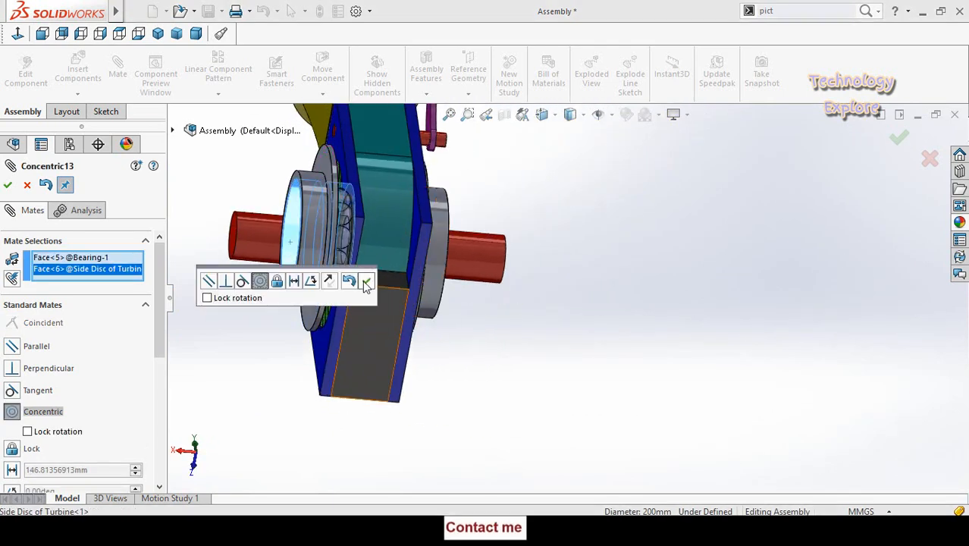
left_click(366, 283)
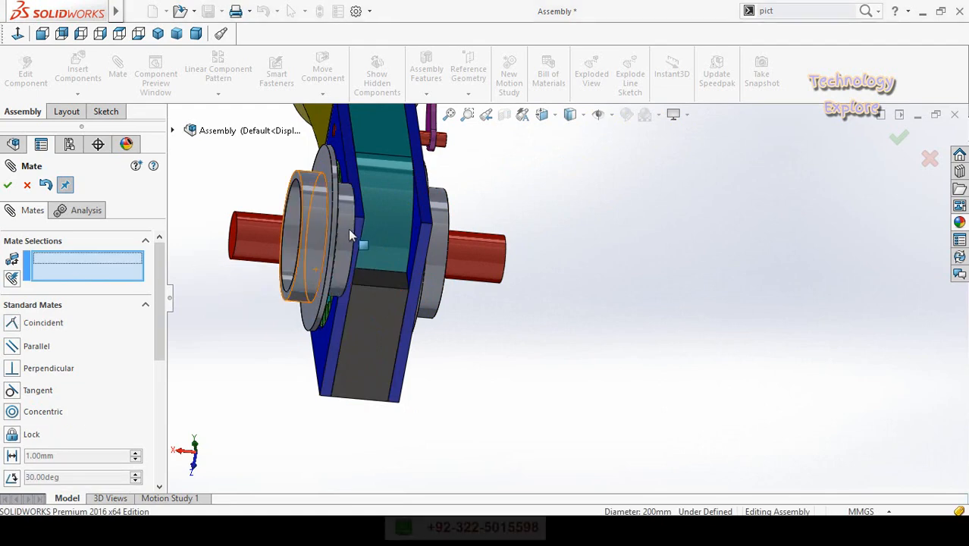
Step: Separate the original side disc from the bearing, and make the bearing's outer end face coincident with the collar's end face
scroll(348, 230, "down", 2)
left_click_drag(343, 237, 272, 223)
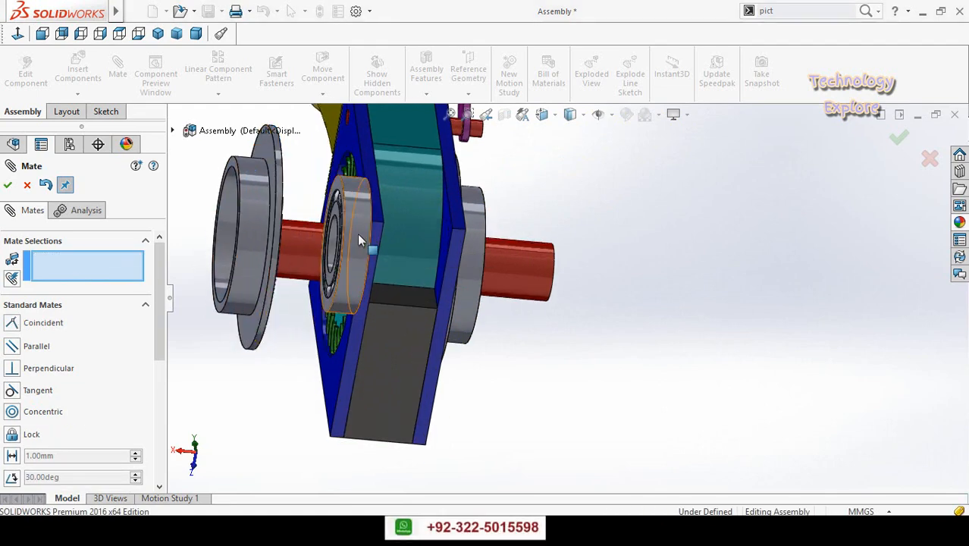
scroll(341, 235, "down", 3)
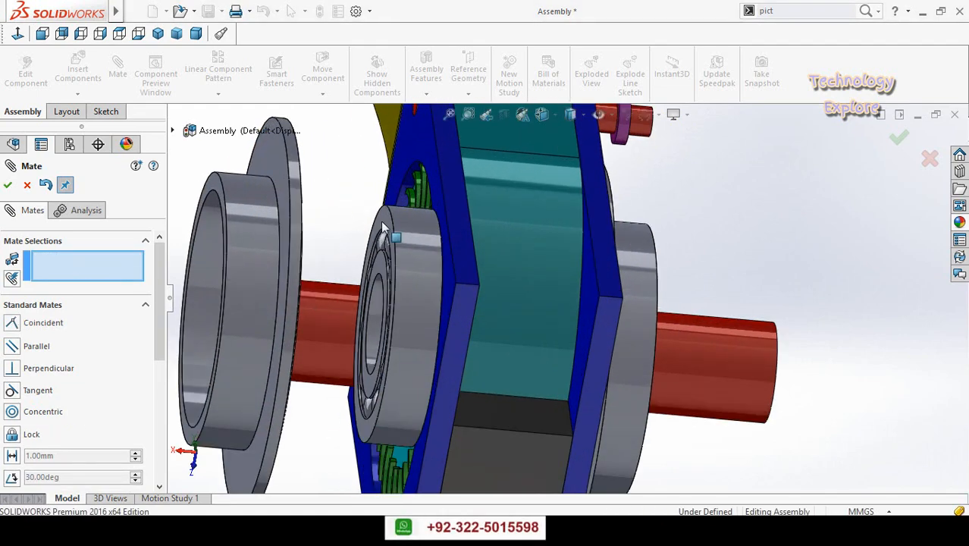
left_click(383, 227)
scroll(383, 228, "up", 2)
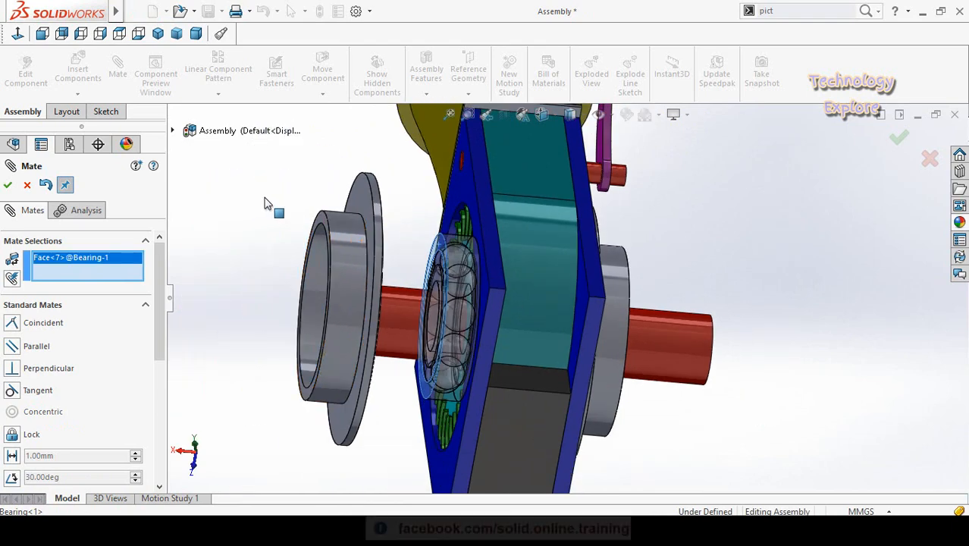
left_click(320, 226)
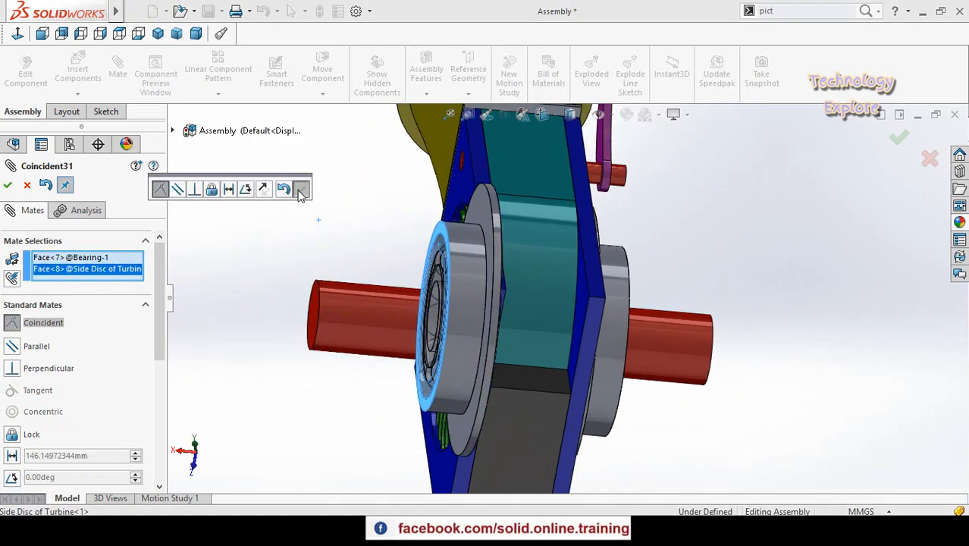
left_click(301, 189)
Step: Pull the original side disc clear of the casing and mate its collar concentric with the plate's round opening, with rotation locked
left_click_drag(408, 230, 342, 217)
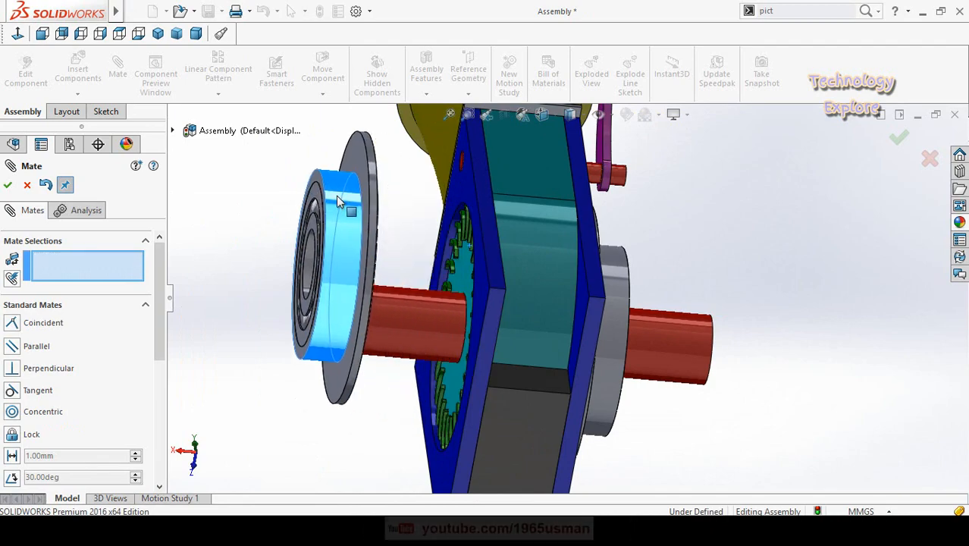
left_click(449, 243)
scroll(459, 254, "down", 3)
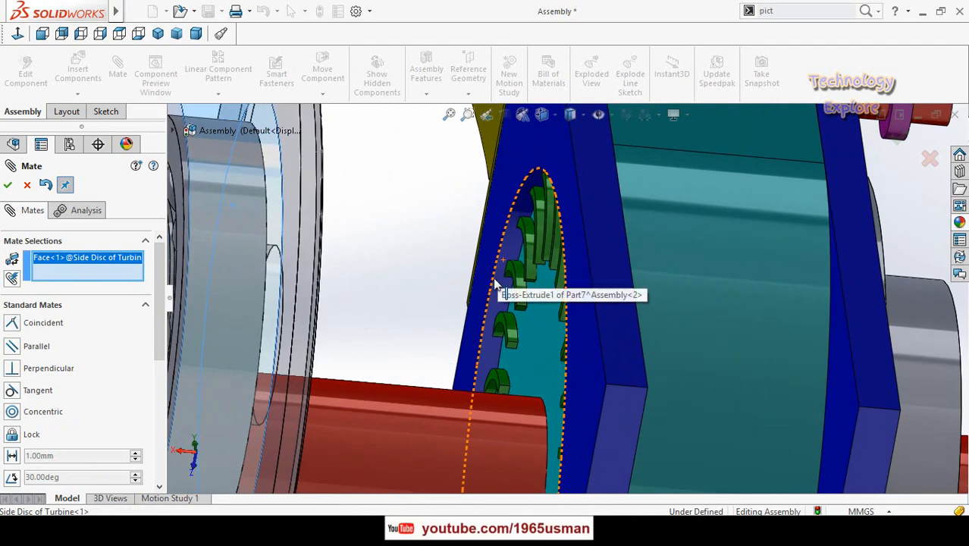
left_click(497, 288)
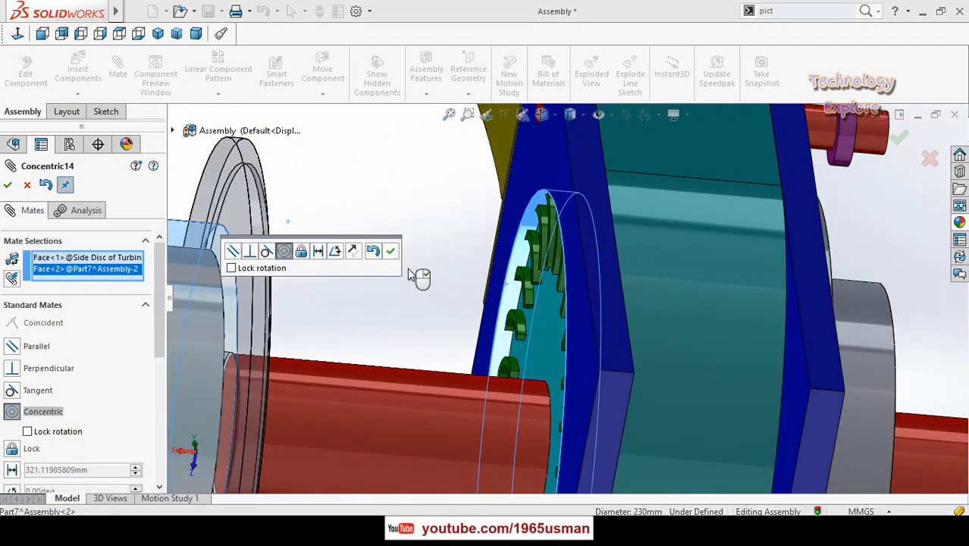
scroll(253, 279, "up", 3)
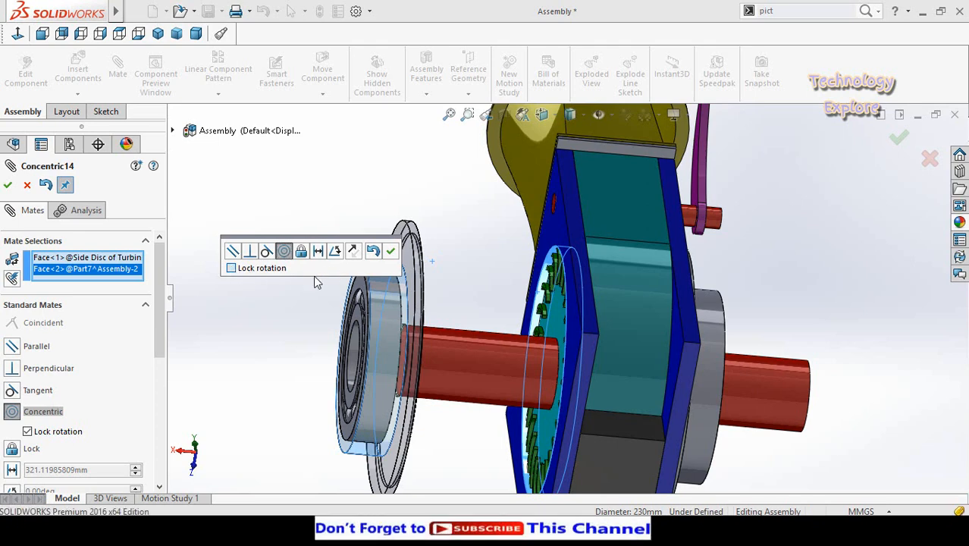
left_click(231, 268)
left_click(390, 253)
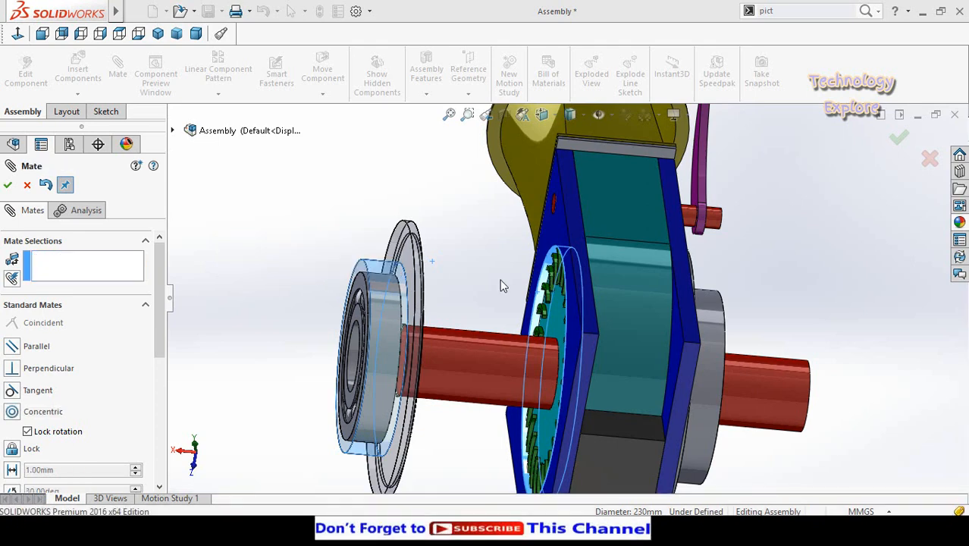
Step: Make the original side disc's inner rim face coincident with its casing plate's outer face, and finish mating
left_click(532, 275)
middle_click_drag(481, 260, 371, 253)
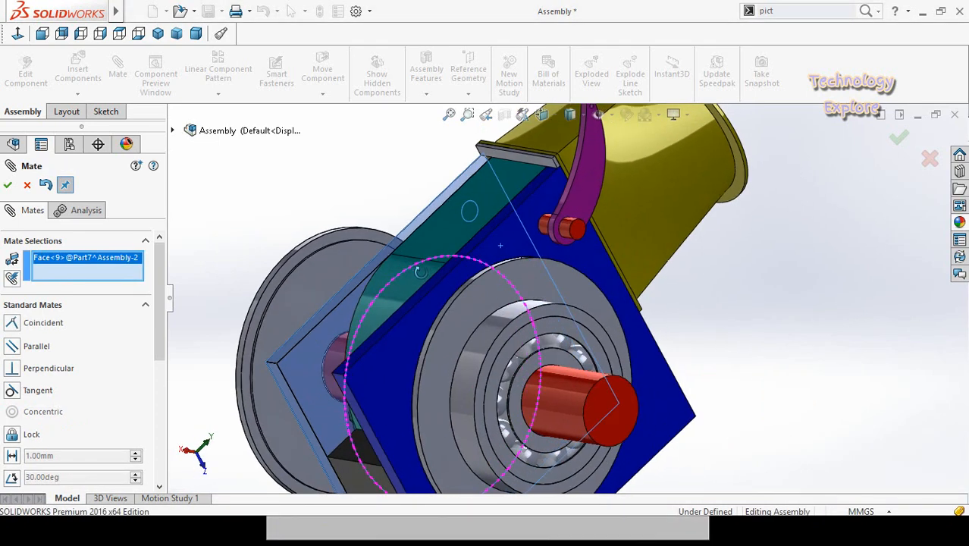
scroll(372, 254, "down", 5)
left_click(376, 254)
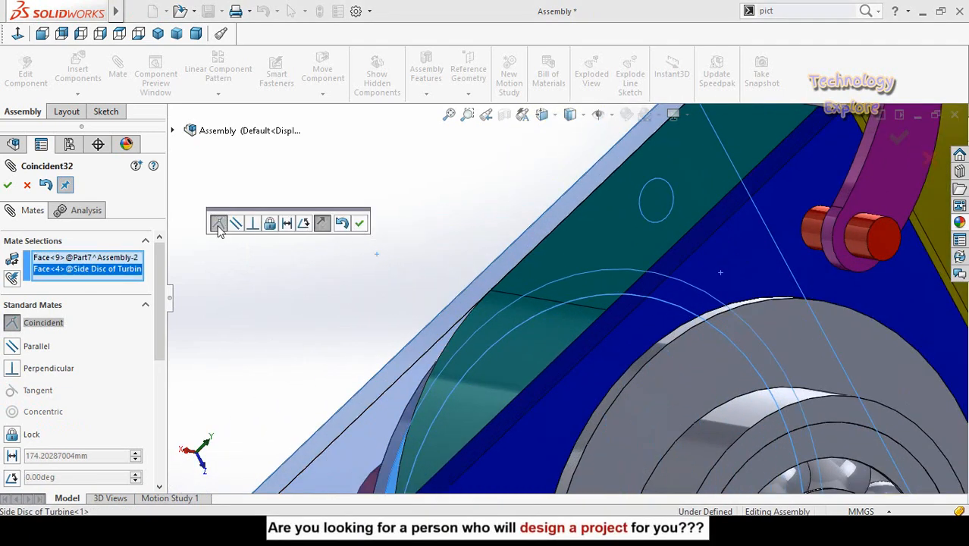
left_click(7, 186)
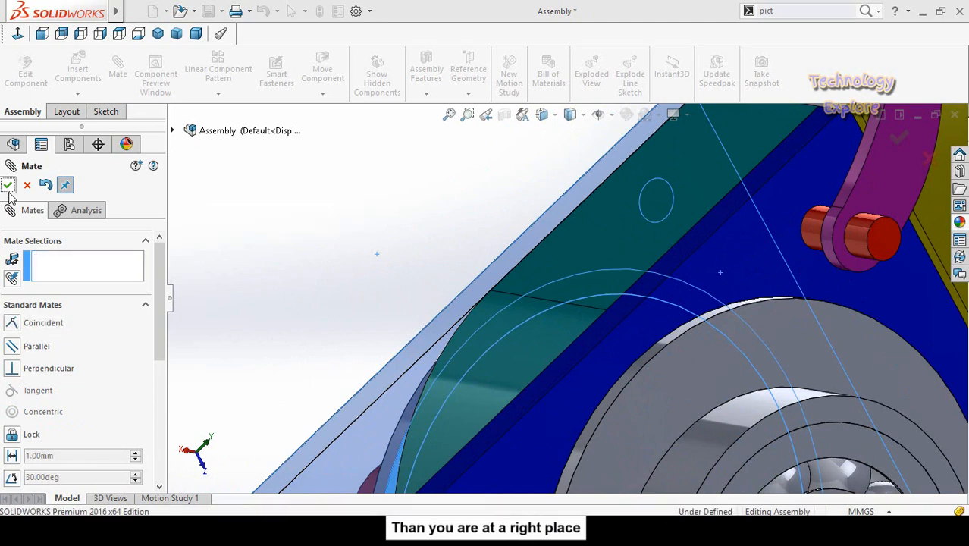
key("Escape")
scroll(362, 239, "up", 8)
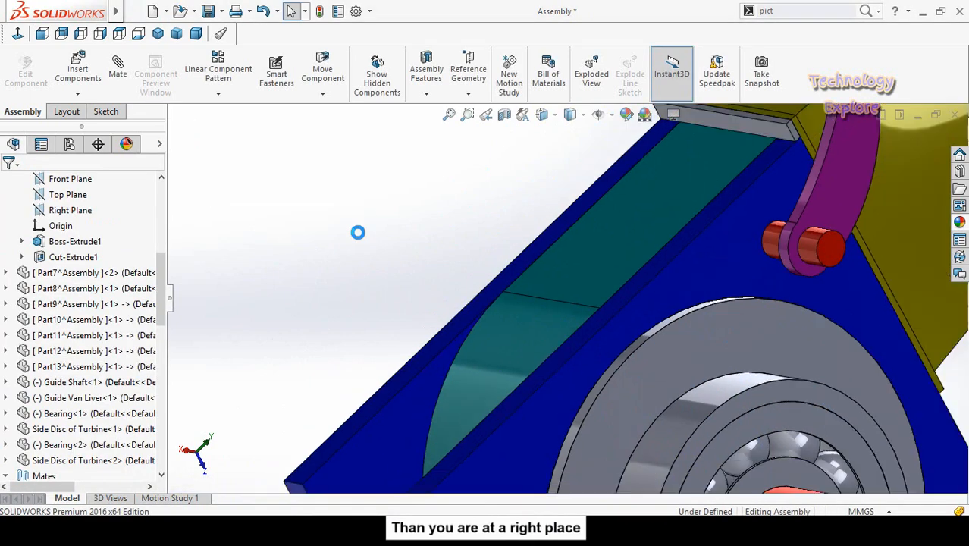
middle_click_drag(430, 242, 461, 164)
scroll(618, 399, "down", 3)
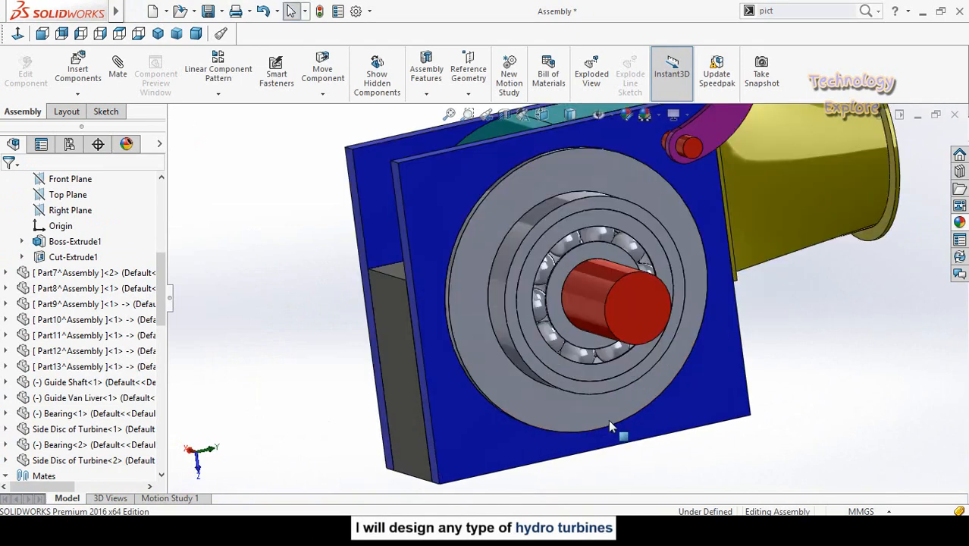
left_click(597, 419)
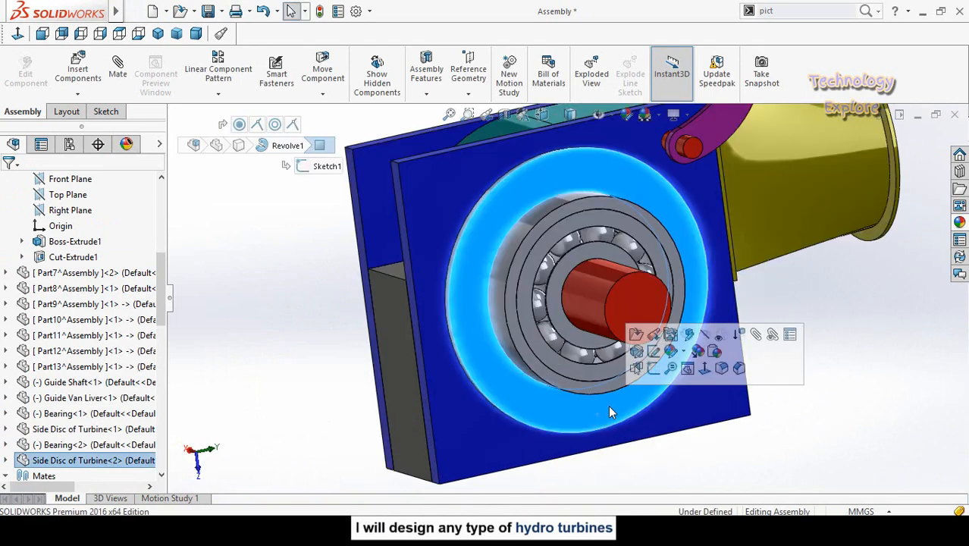
left_click(687, 357)
left_click(692, 391)
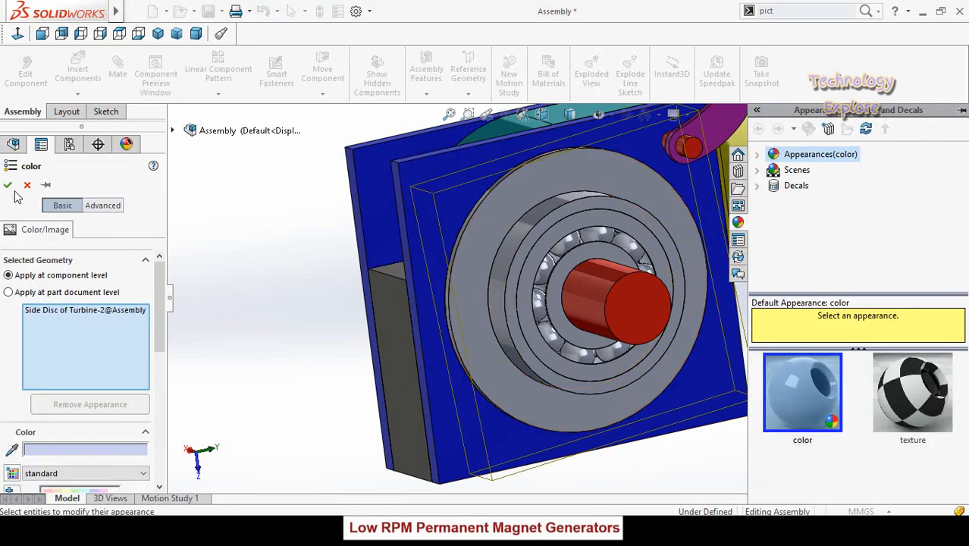
left_click(27, 186)
Step: Color the Side Disc of Turbine dark orange (RGB 186, 91, 6) at part document level
left_click(529, 394)
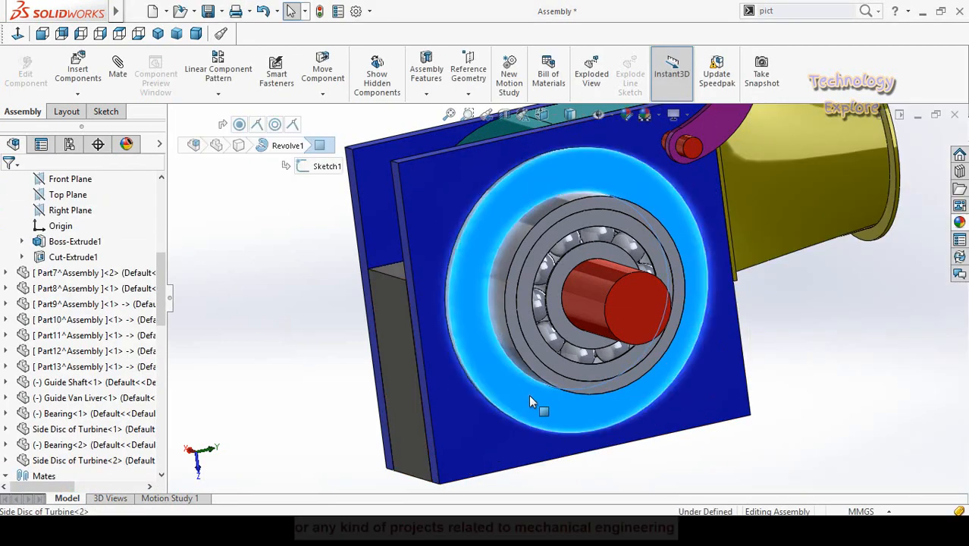
left_click(622, 339)
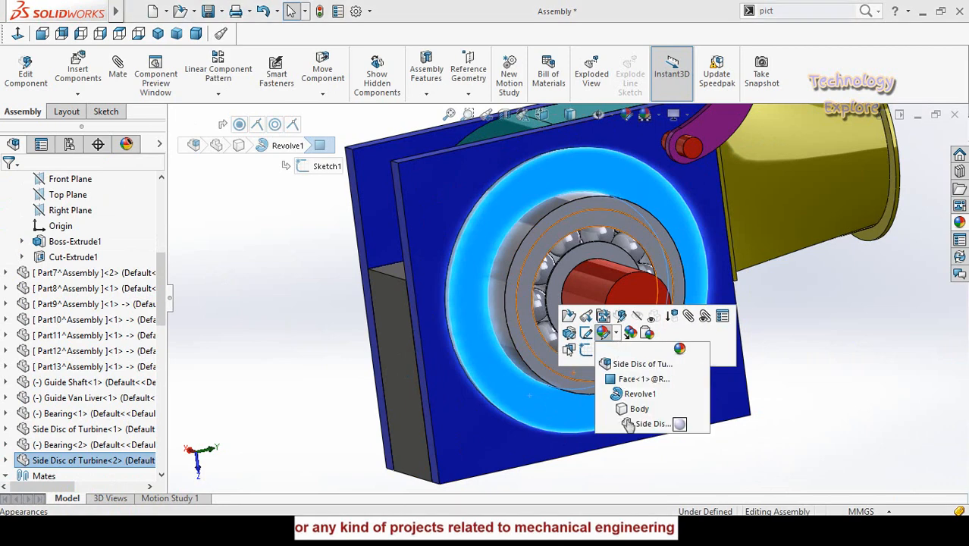
left_click(631, 427)
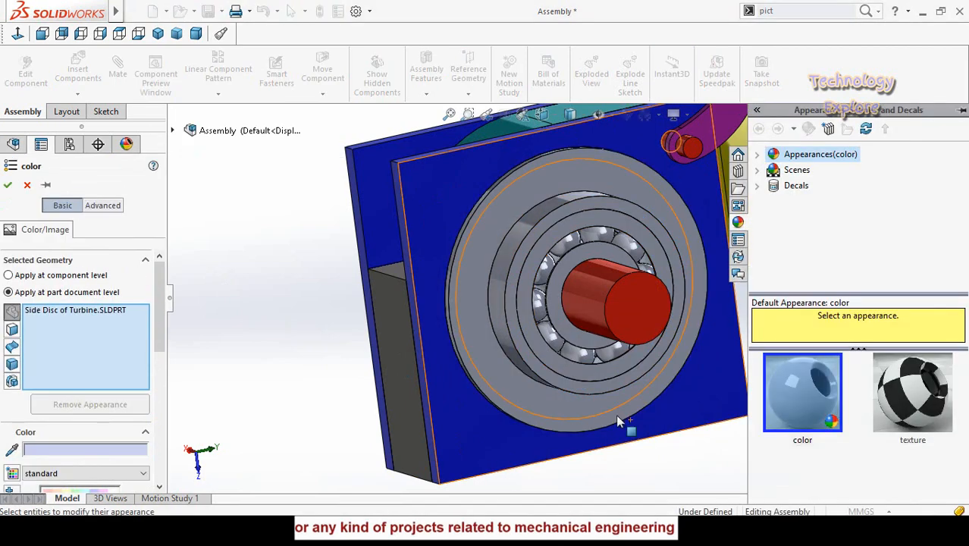
scroll(2, 357, "down", 2)
scroll(50, 379, "down", 3)
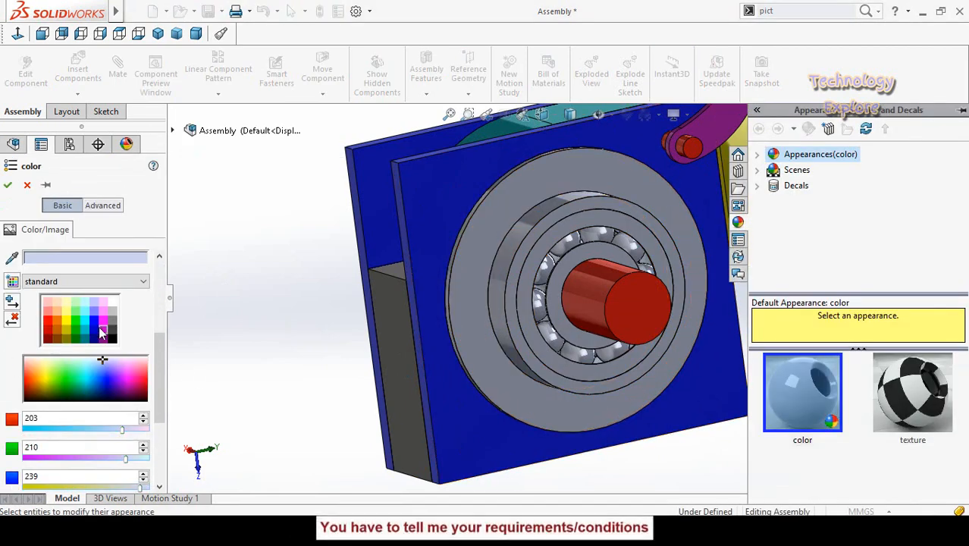
left_click(56, 330)
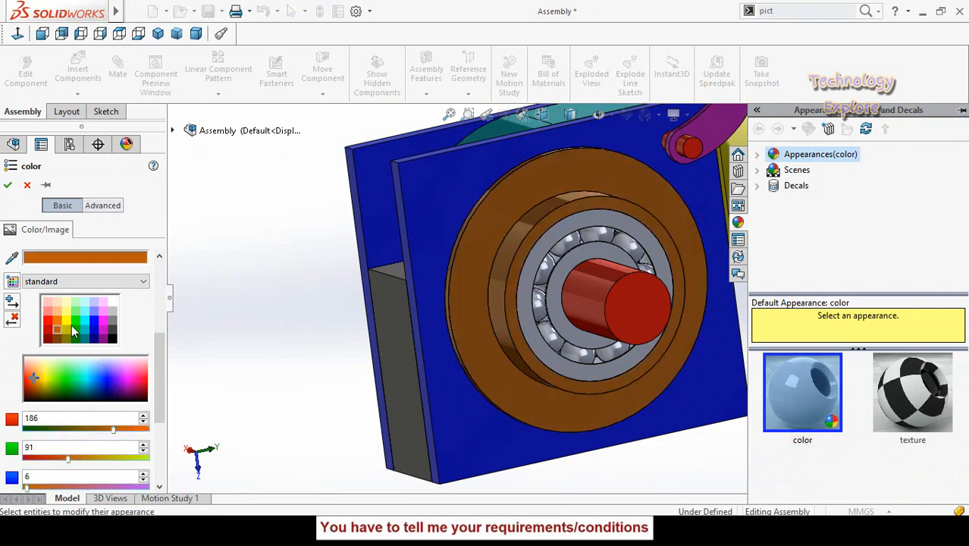
left_click(8, 185)
scroll(339, 276, "up", 3)
middle_click_drag(329, 290, 340, 325)
scroll(592, 306, "down", 5)
left_click(585, 253)
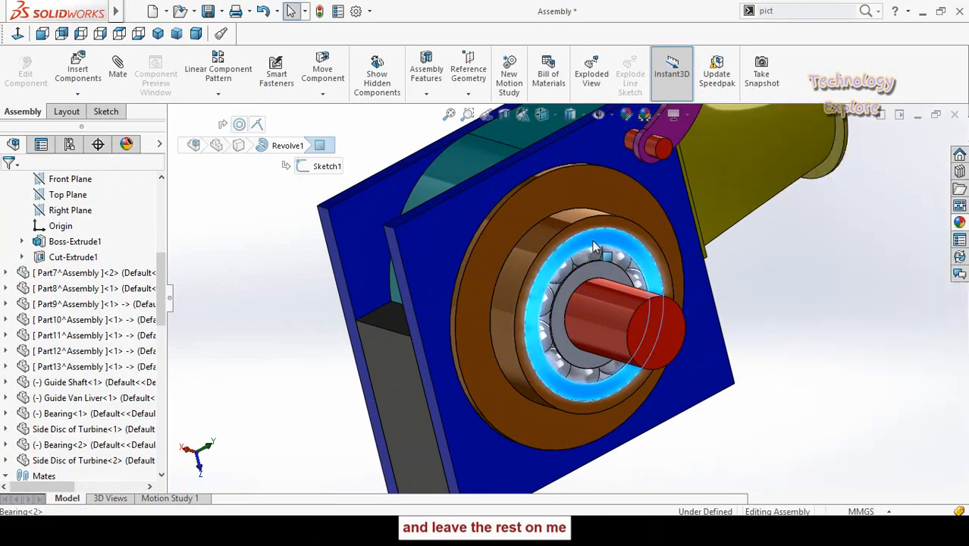
left_click(679, 178)
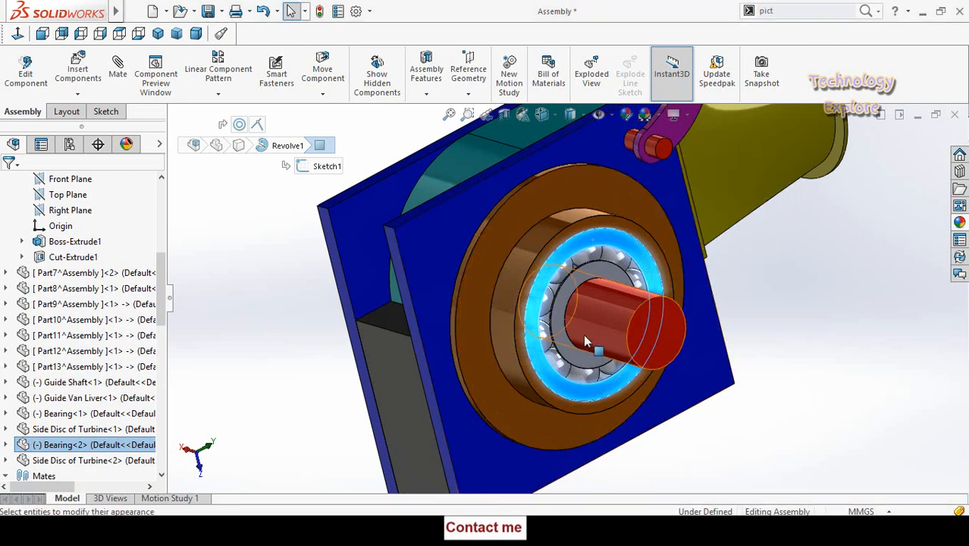
middle_click_drag(575, 311, 573, 297)
scroll(572, 288, "down", 5)
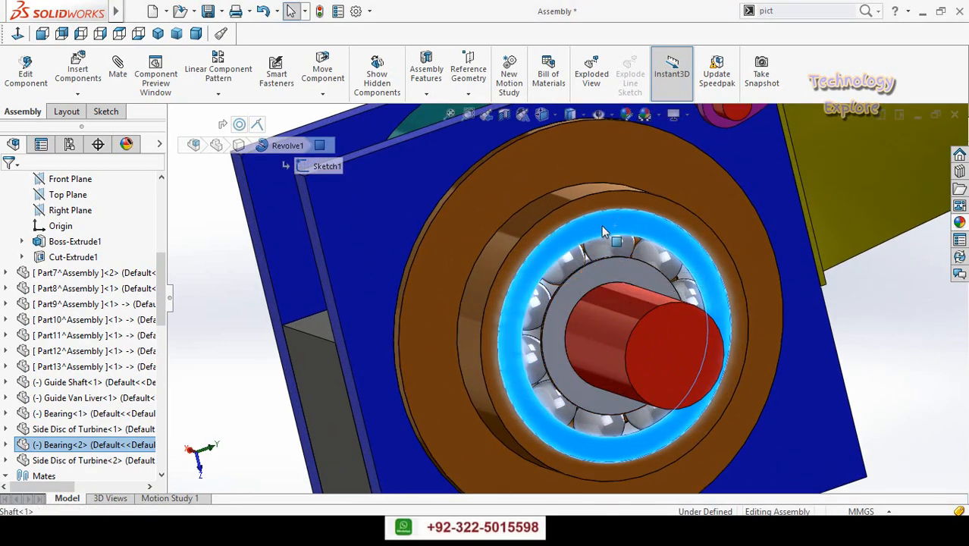
left_click(858, 316)
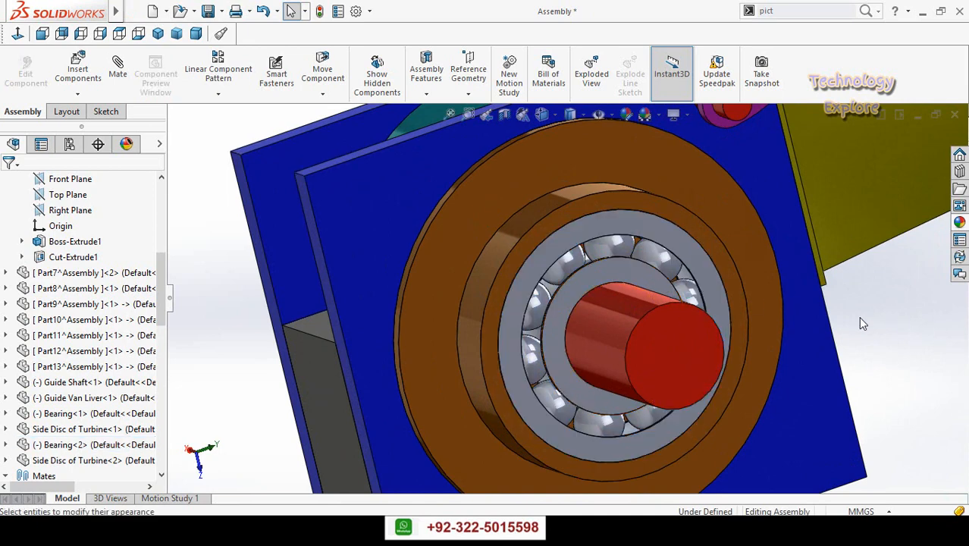
Step: Color the outer bearing's ring feature (Revolve1) green at part document level
middle_click_drag(858, 316, 578, 234)
scroll(578, 234, "down", 2)
left_click(576, 220)
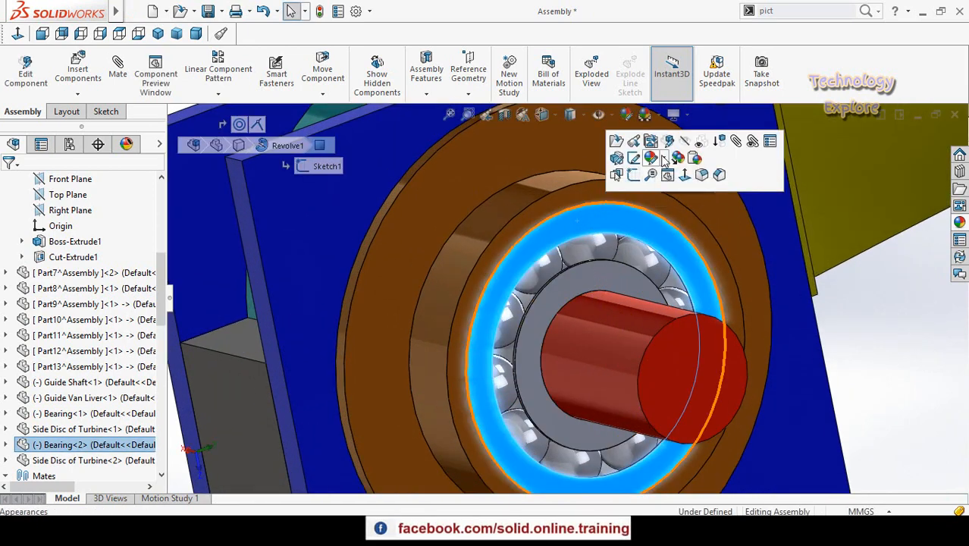
left_click(663, 159)
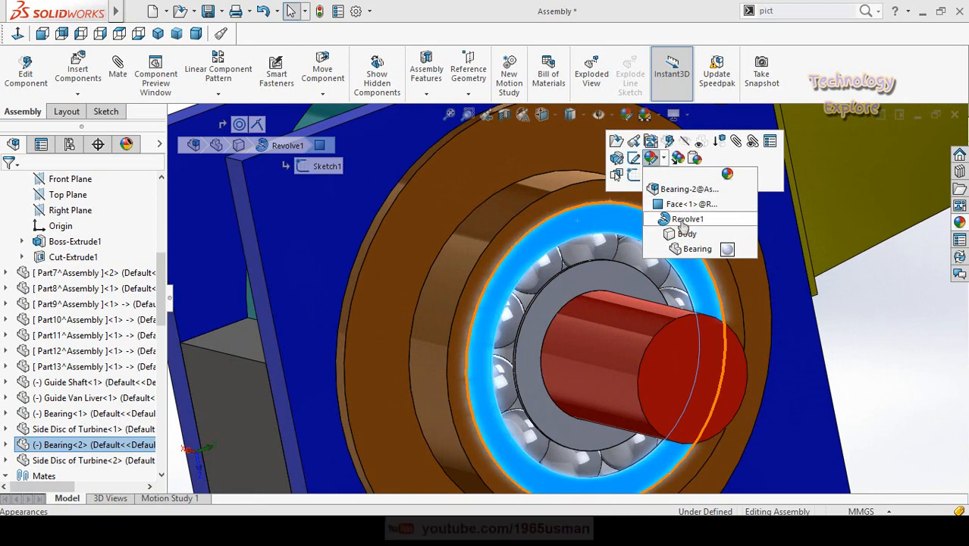
left_click(685, 222)
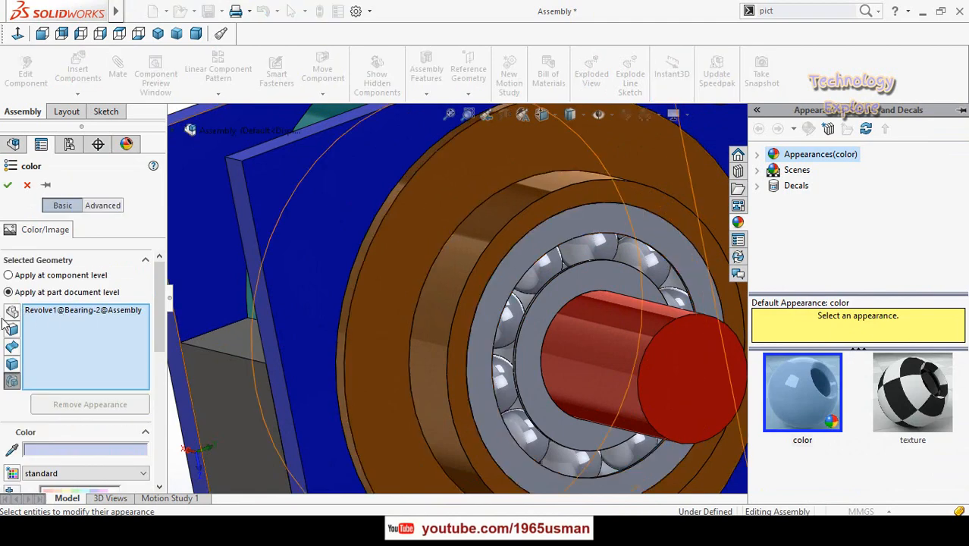
scroll(17, 323, "down", 3)
left_click(76, 394)
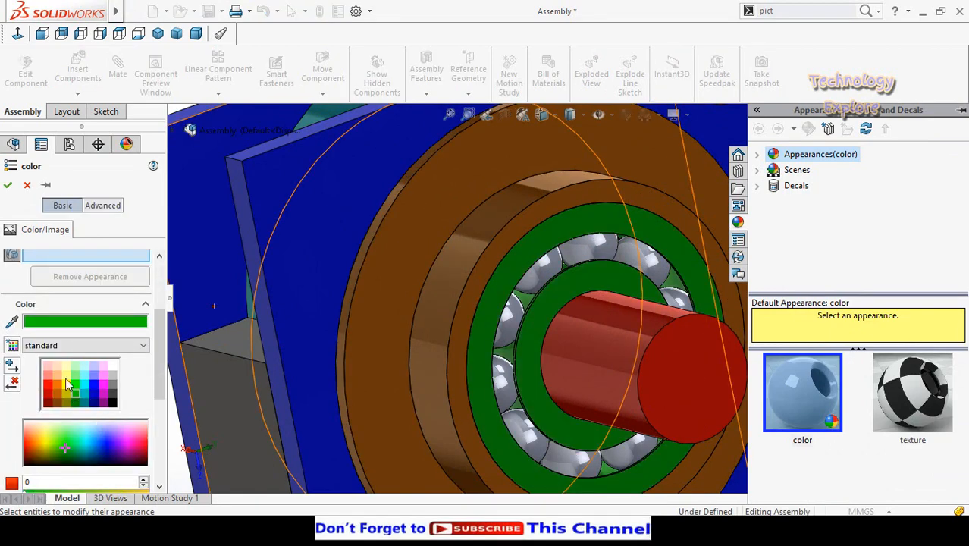
left_click(7, 185)
Step: Color the bearing's patterned balls (CirPattern1) and the seed ball (Revolve2) blue at part document level
scroll(271, 302, "up", 3)
middle_click_drag(271, 301, 301, 294)
middle_click_drag(520, 323, 501, 380)
scroll(500, 380, "down", 5)
left_click(489, 249)
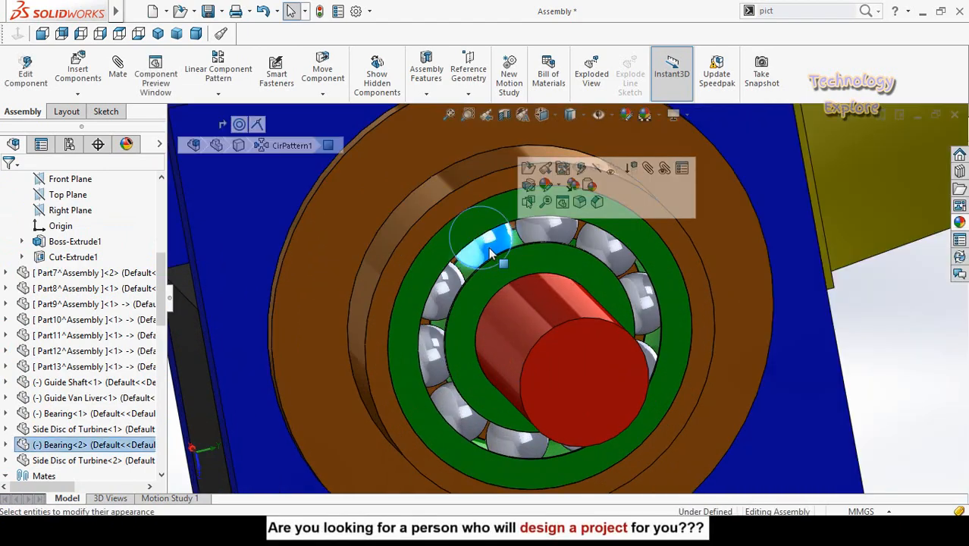
left_click(559, 185)
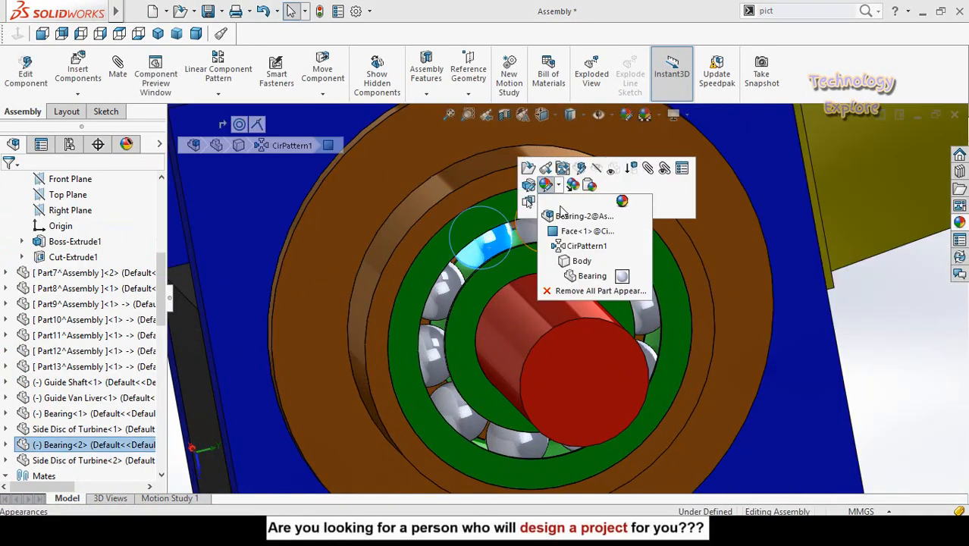
left_click(570, 250)
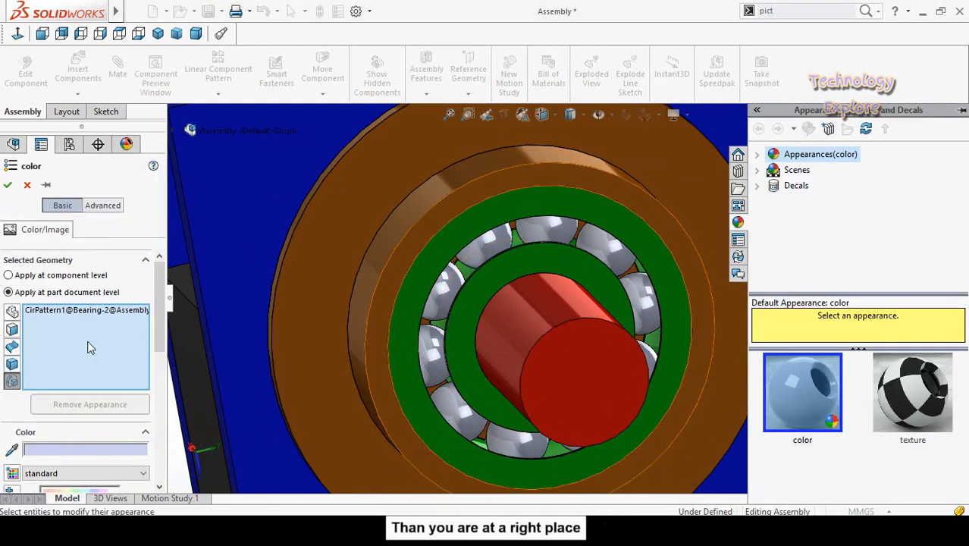
scroll(3, 342, "down", 2)
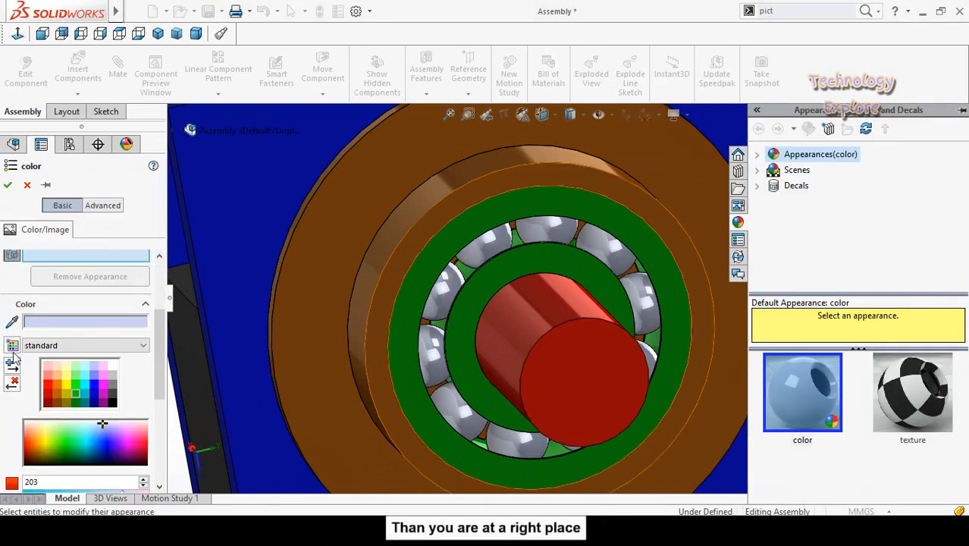
left_click(94, 395)
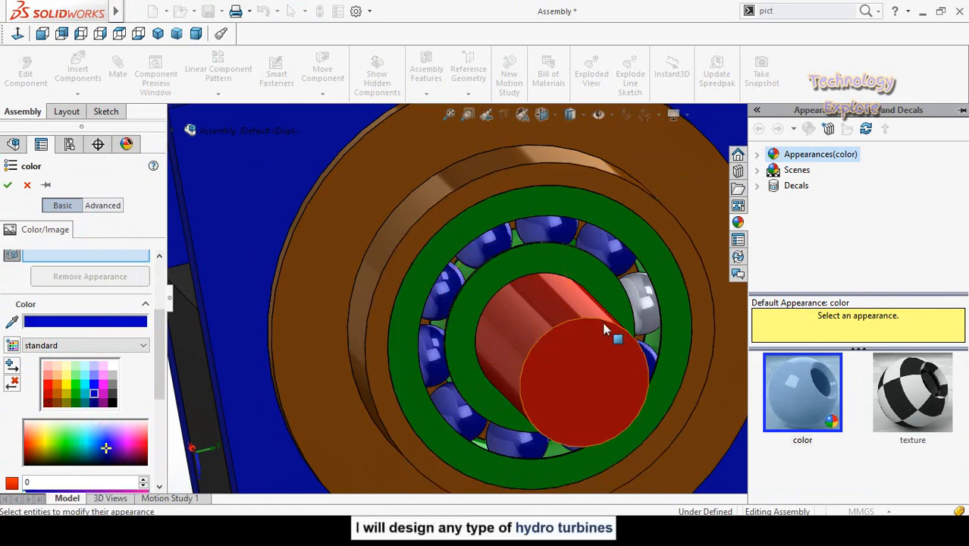
middle_click_drag(621, 320, 612, 303)
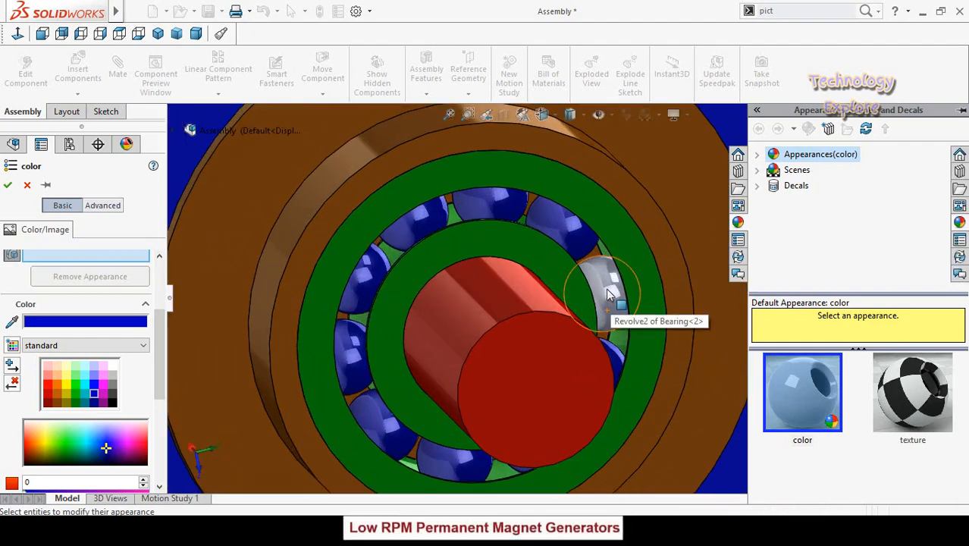
scroll(606, 289, "up", 6)
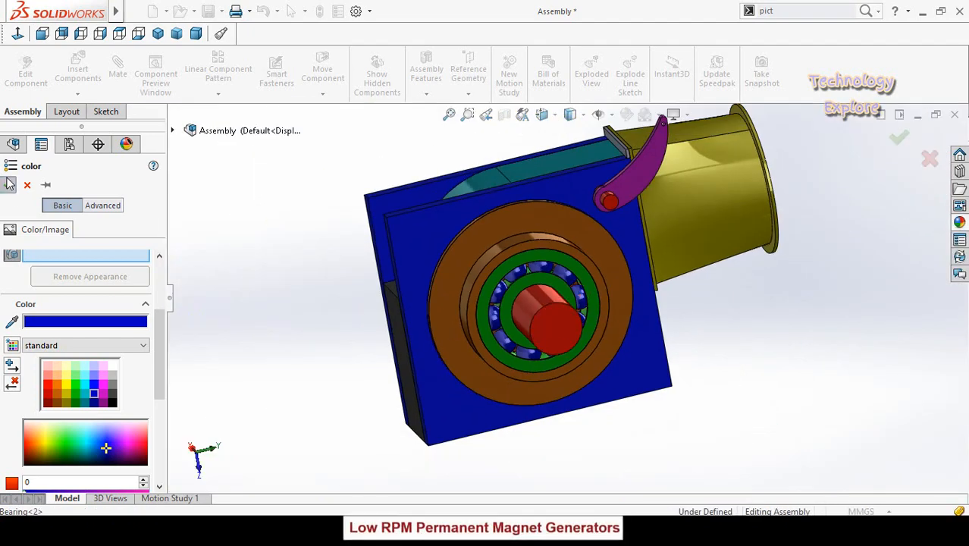
left_click(9, 184)
Step: Save the assembly and close all open part and assembly documents
middle_click_drag(301, 326, 632, 238)
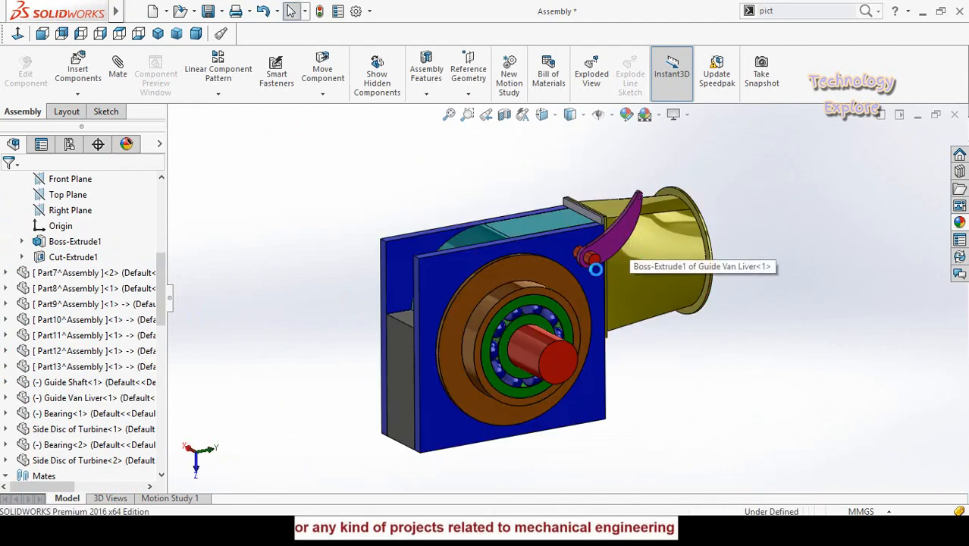
key("ctrl+s")
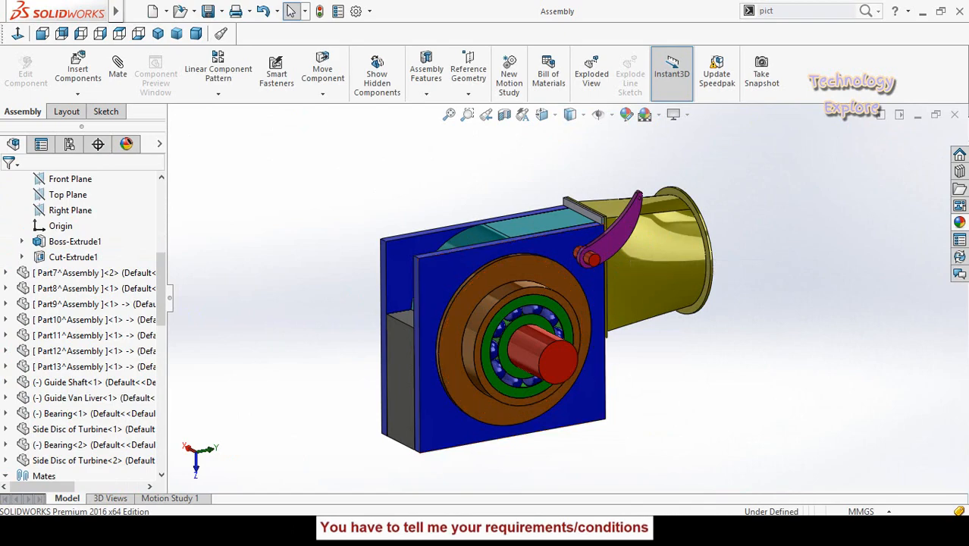
mouse_move(570, 508)
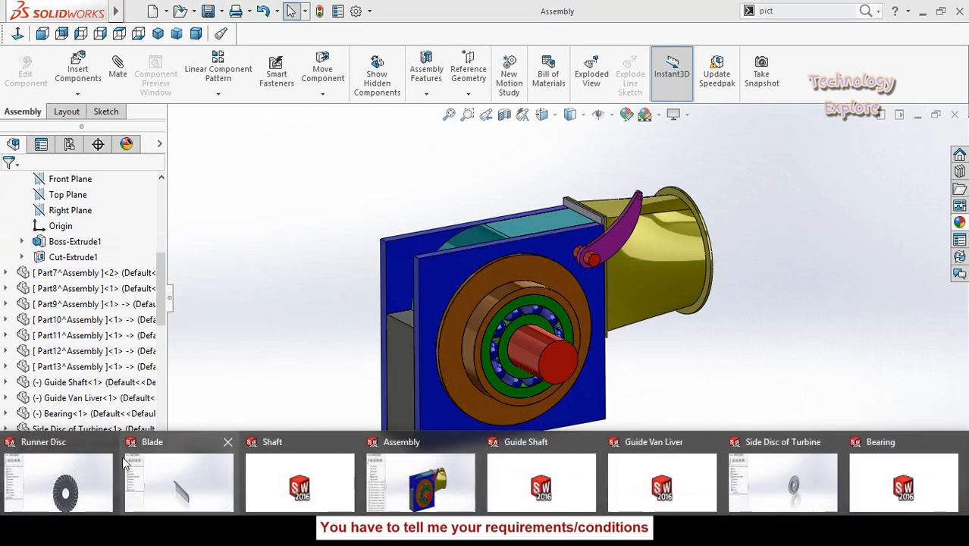
mouse_move(107, 458)
left_click(107, 441)
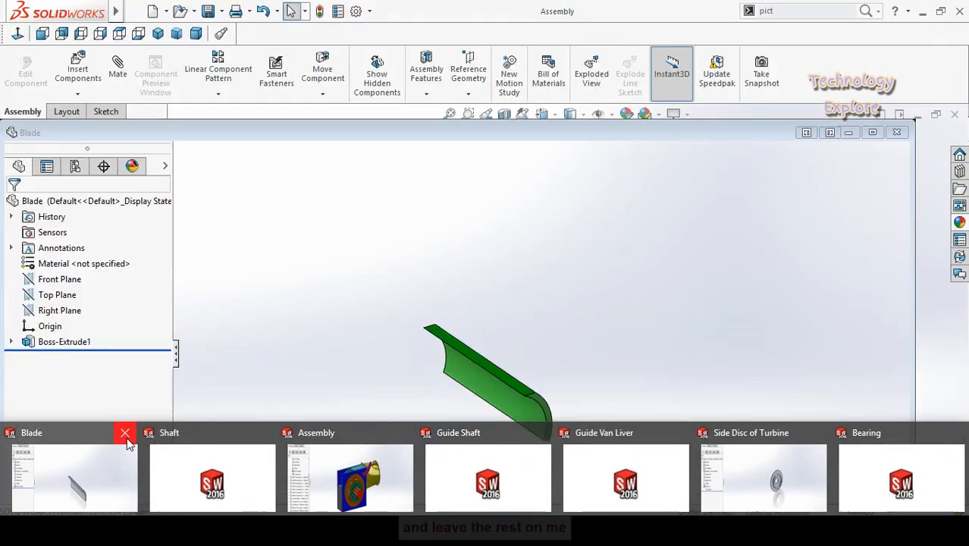
left_click(125, 428)
left_click(187, 425)
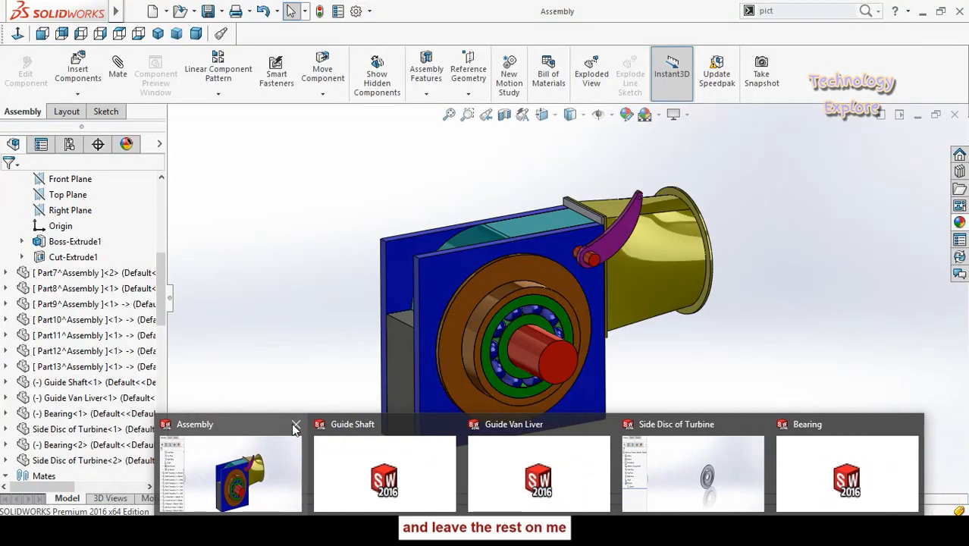
left_click(296, 424)
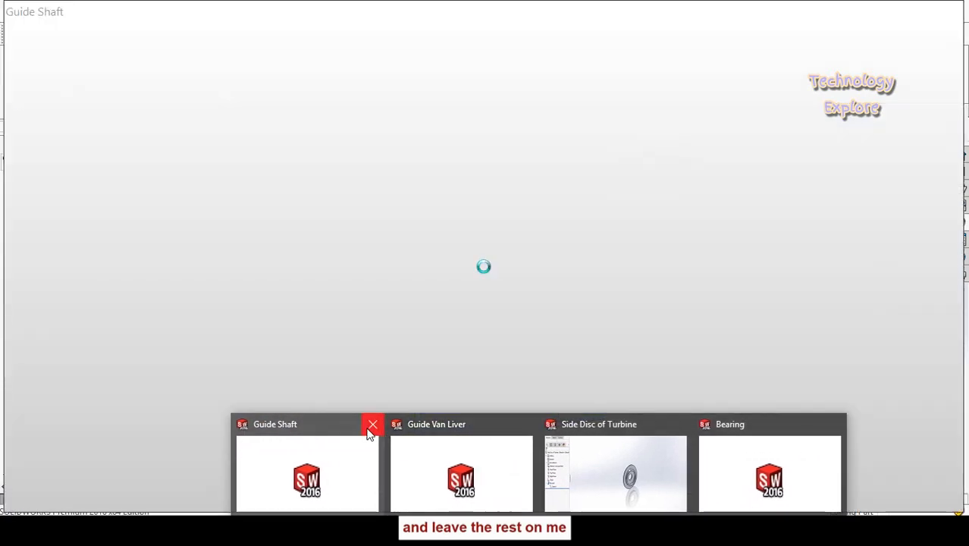
left_click(371, 425)
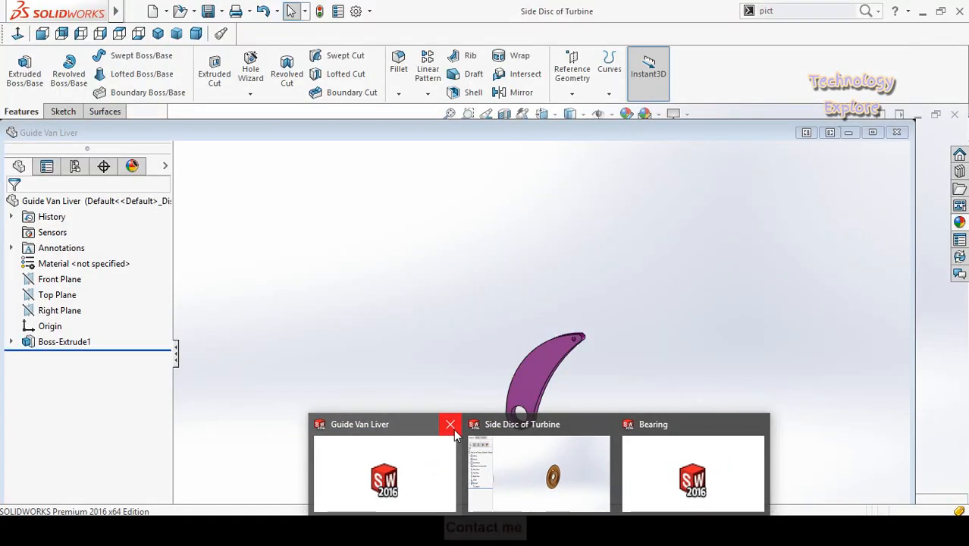
left_click(450, 425)
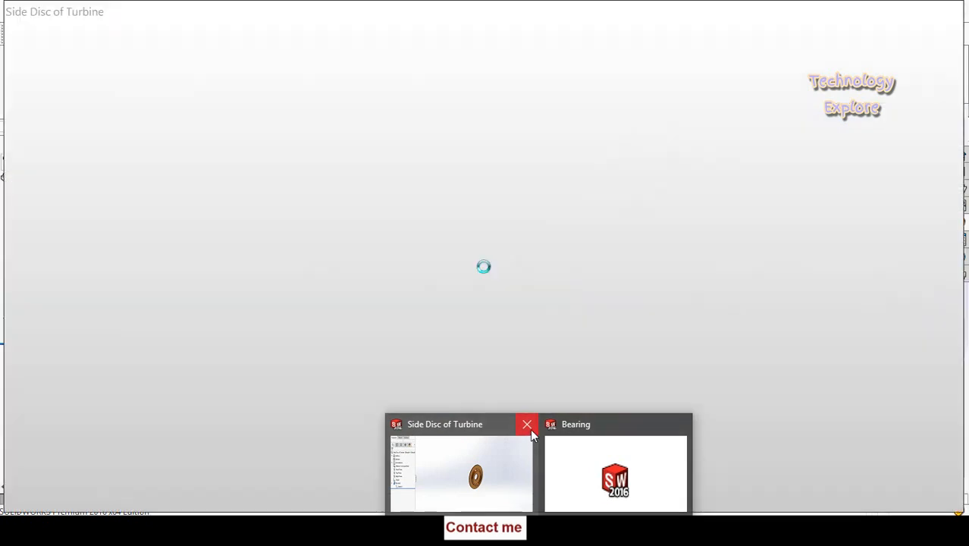
left_click(528, 425)
left_click(604, 427)
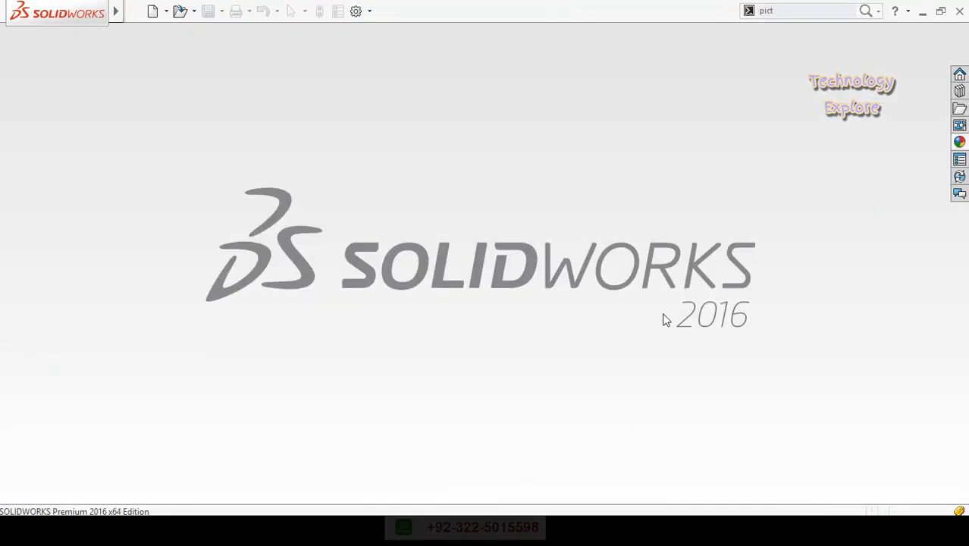
Step: Open the Assembly file from the Cross Flow Turbine 6kW folder
key("ctrl+o")
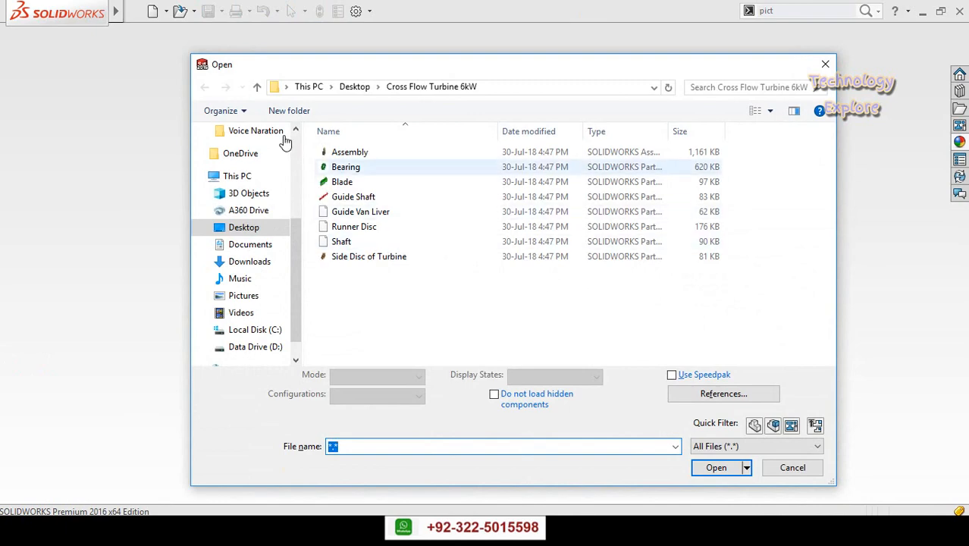
double_click(339, 154)
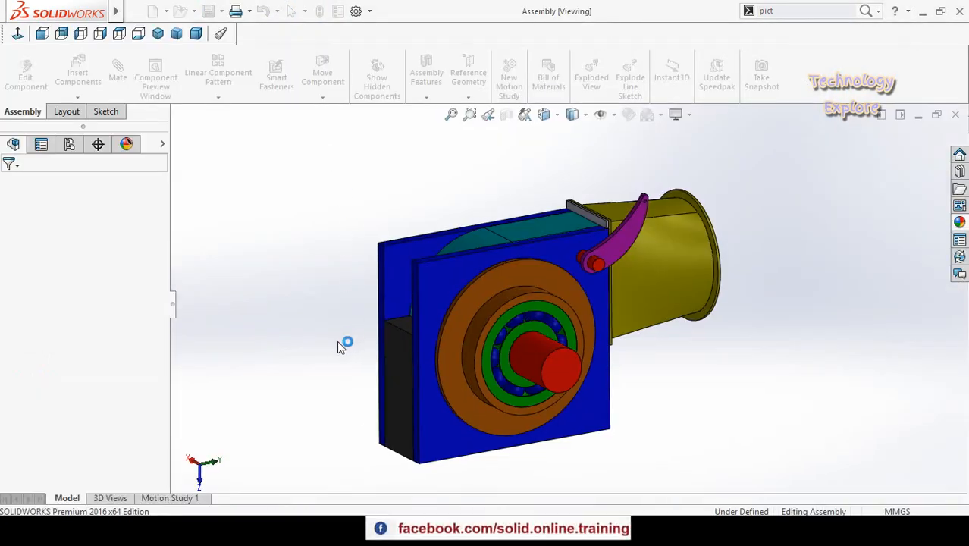
Step: Inspect the opened turbine assembly from several angles
middle_click_drag(383, 314, 343, 329)
mouse_move(579, 318)
middle_mouse_down()
mouse_move(582, 297)
mouse_move(559, 307)
mouse_move(566, 322)
middle_mouse_up()
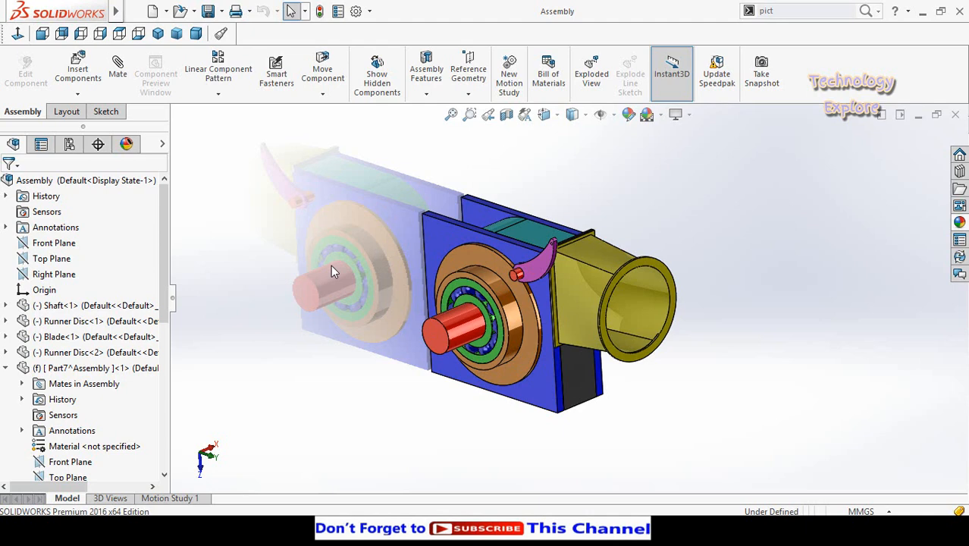
middle_click_drag(364, 299, 392, 273)
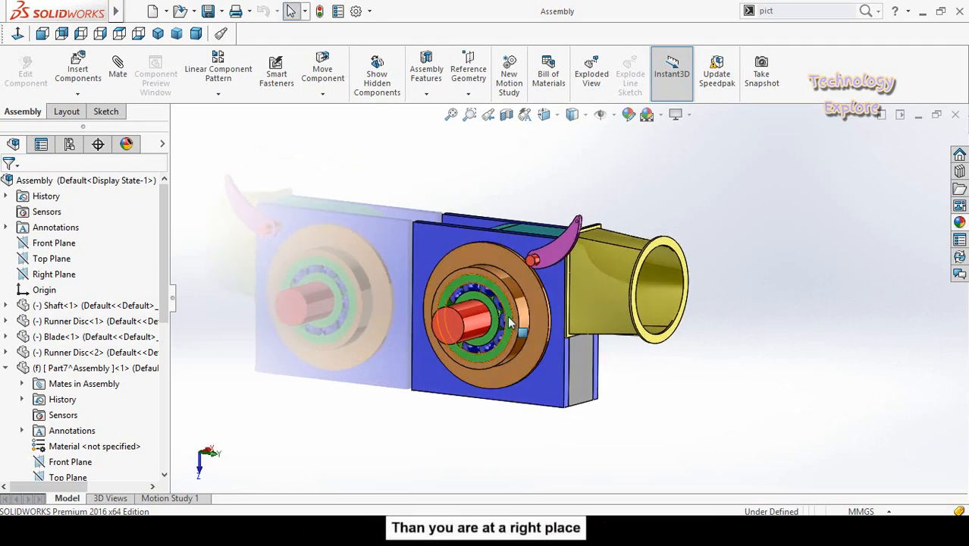
mouse_move(535, 311)
middle_mouse_down()
mouse_move(520, 293)
mouse_move(527, 313)
middle_mouse_up()
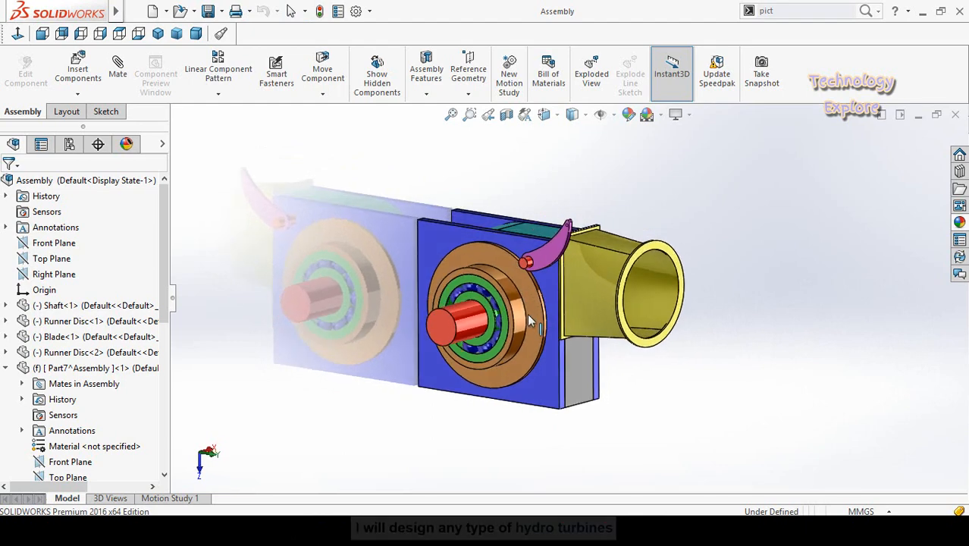
scroll(557, 303, "down", 2)
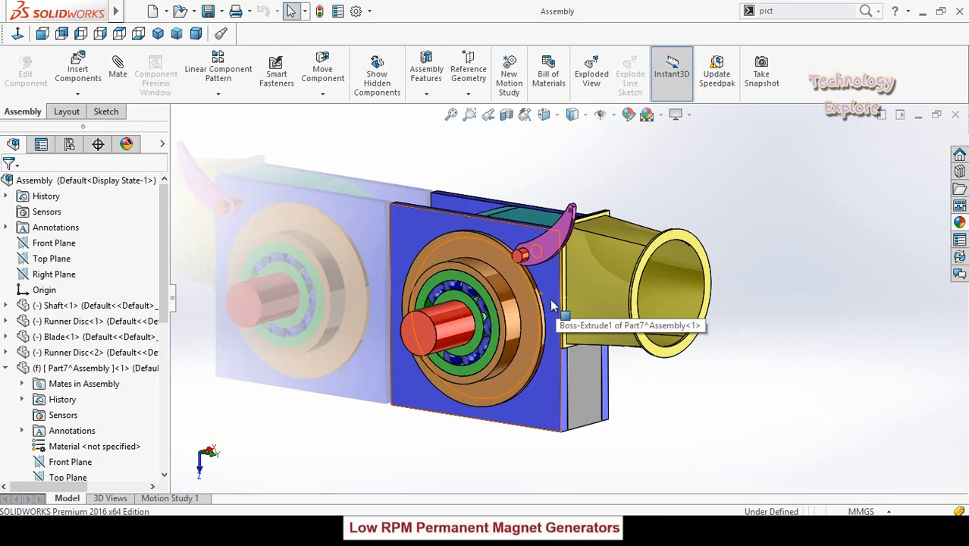
middle_click_drag(551, 306, 537, 305)
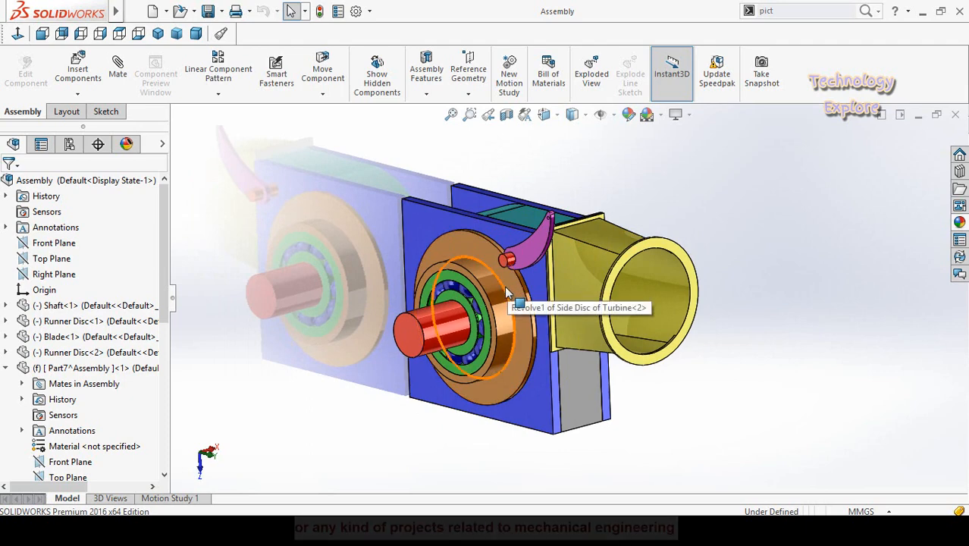
middle_click_drag(515, 311, 535, 311)
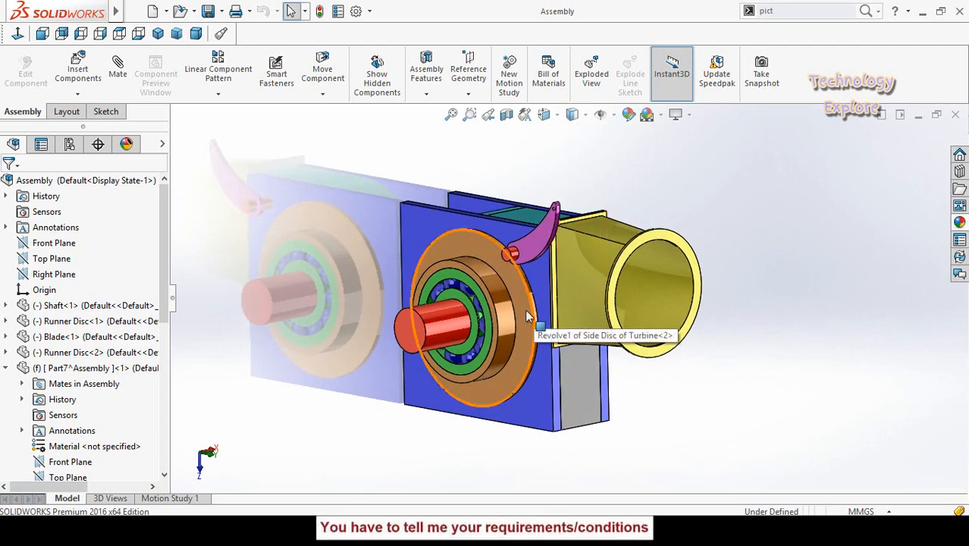
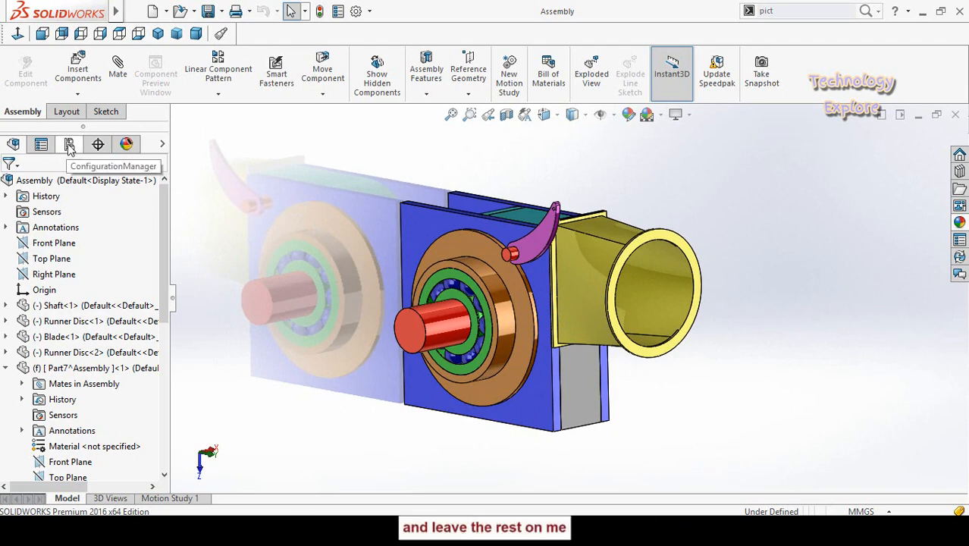
Step: Start a new exploded view of the Default configuration and explode Bearing-2 off its shaft end in the negative X direction
left_click(69, 145)
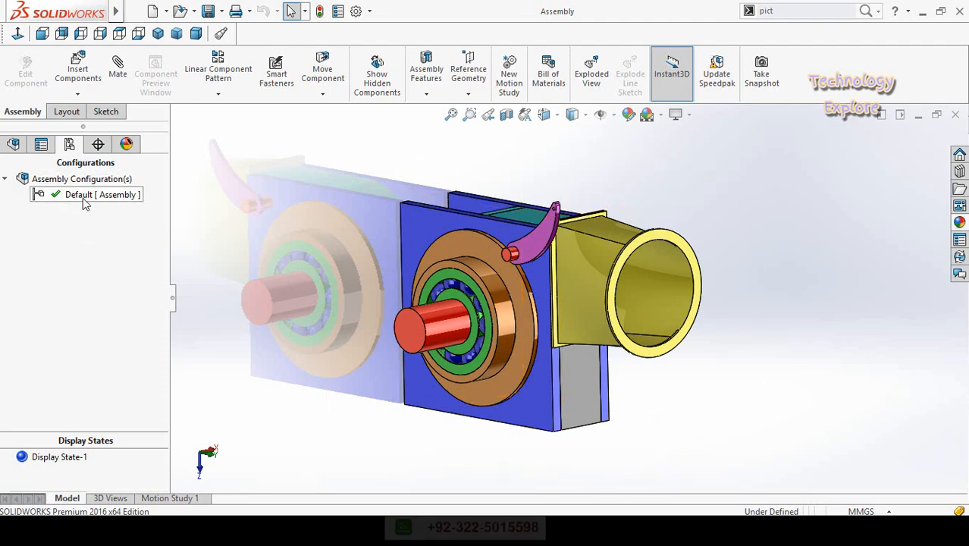
right_click(75, 199)
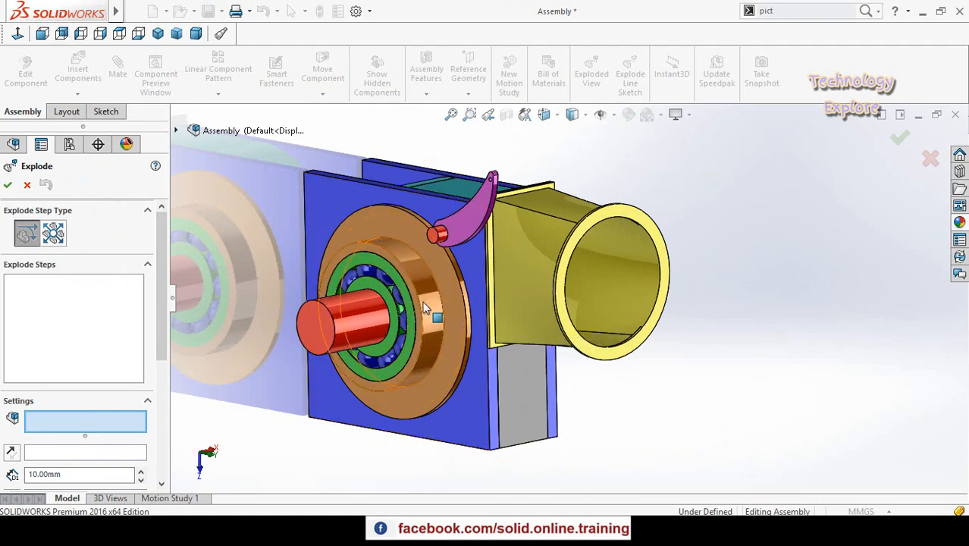
scroll(424, 307, "up", 2)
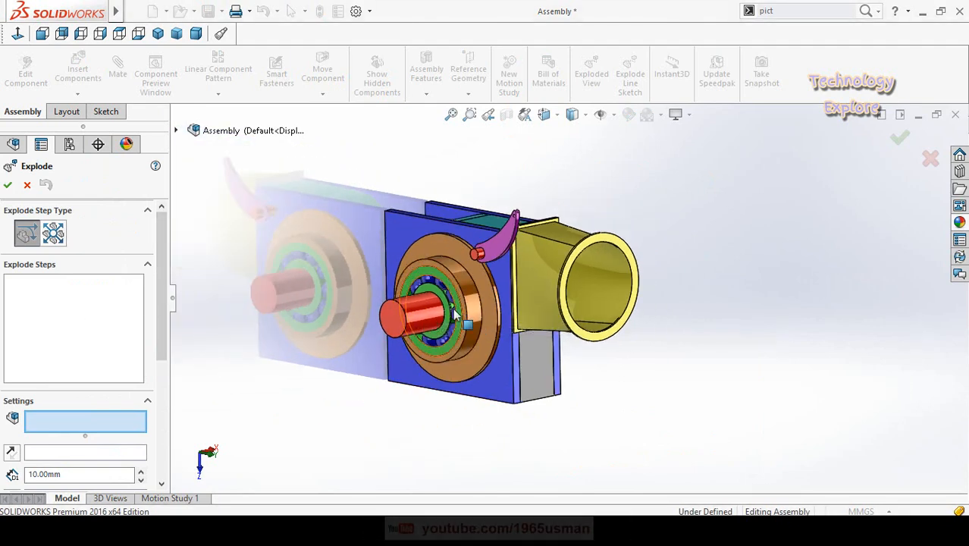
middle_click_drag(421, 426, 400, 409)
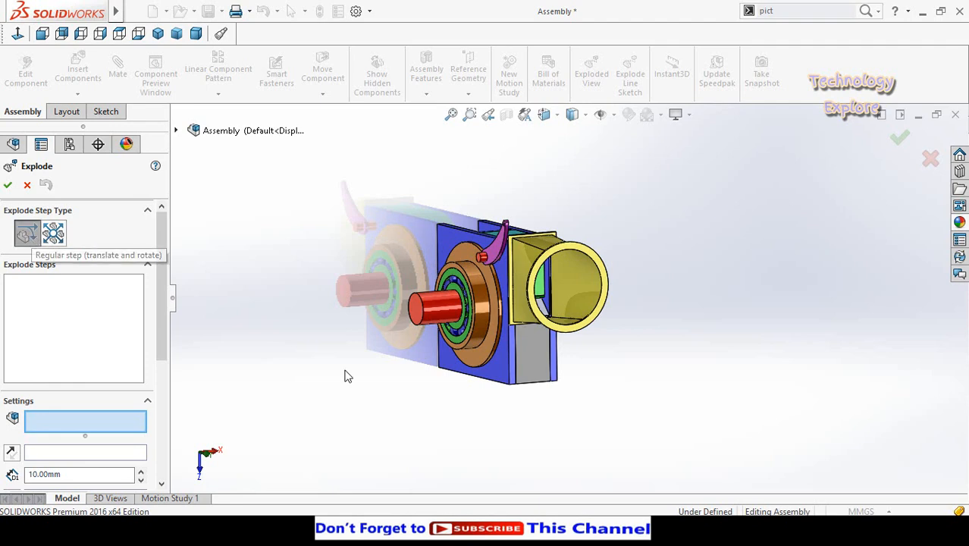
middle_click_drag(358, 365, 369, 365)
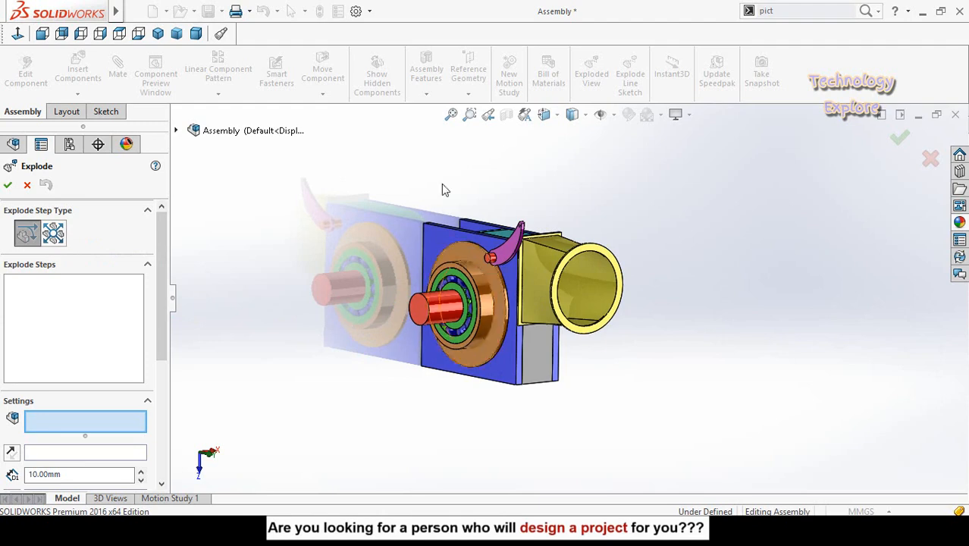
middle_click_drag(360, 380, 457, 366)
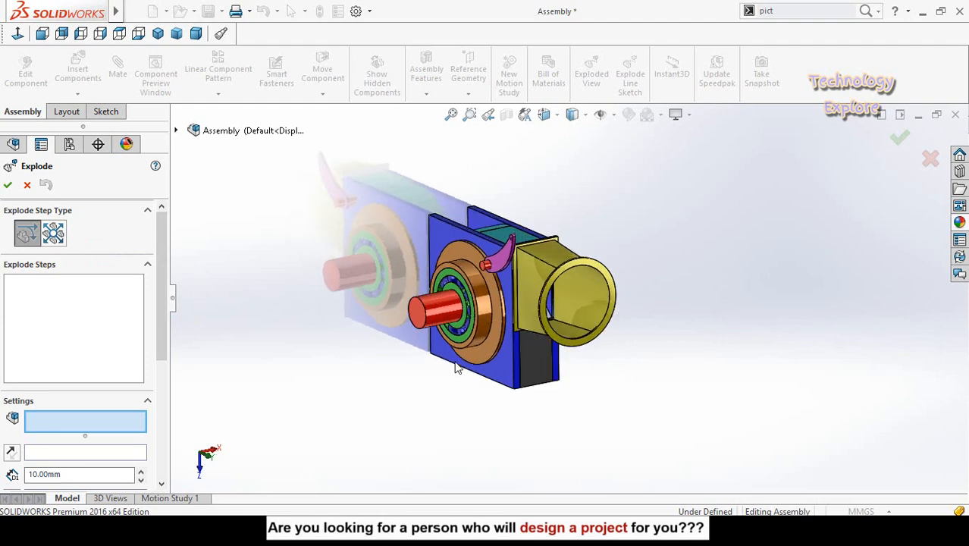
middle_click_drag(510, 338, 481, 328)
scroll(488, 320, "down", 3)
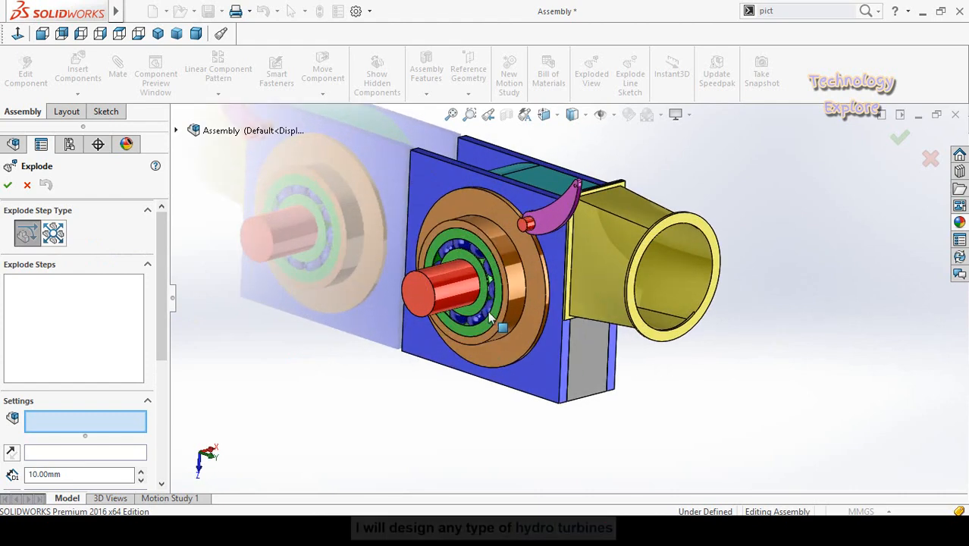
left_click(489, 320)
scroll(357, 400, "up", 3)
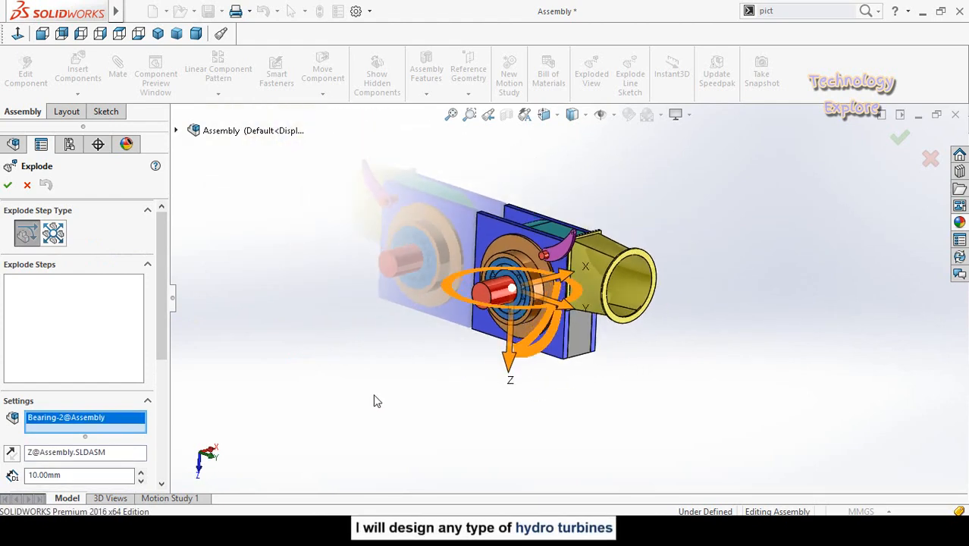
middle_click_drag(373, 400, 334, 360)
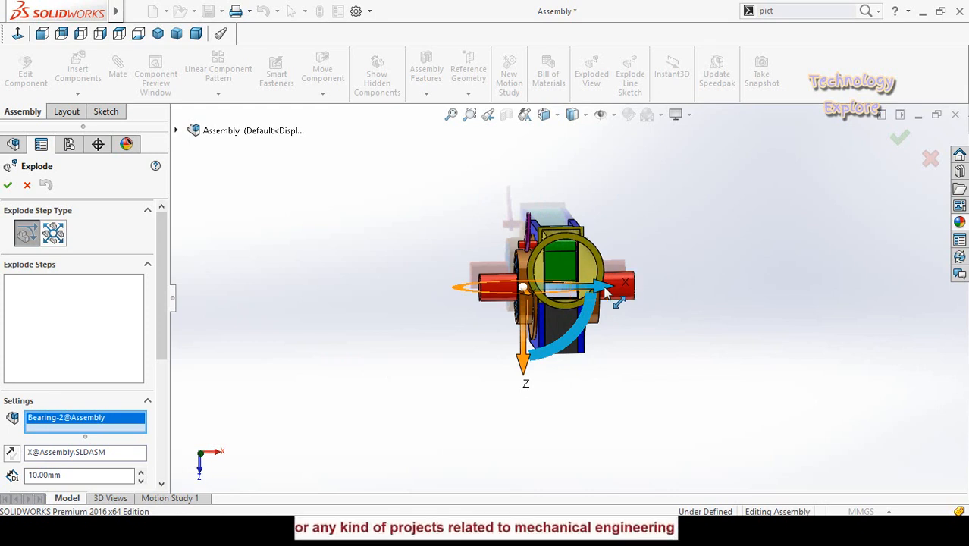
left_click_drag(604, 292, 470, 395)
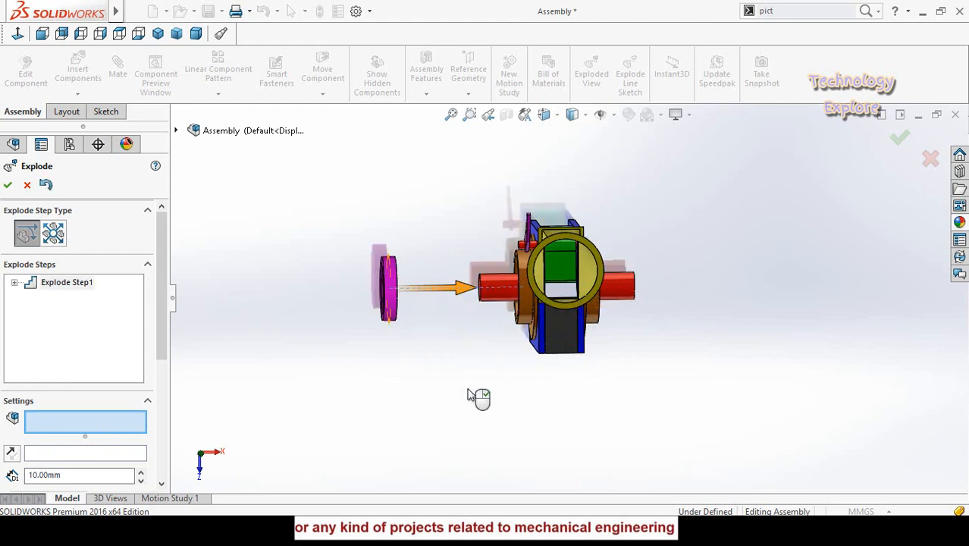
Step: Explode Bearing-1 off the opposite shaft end in the positive X direction
middle_click_drag(550, 391, 580, 248)
left_click(577, 254)
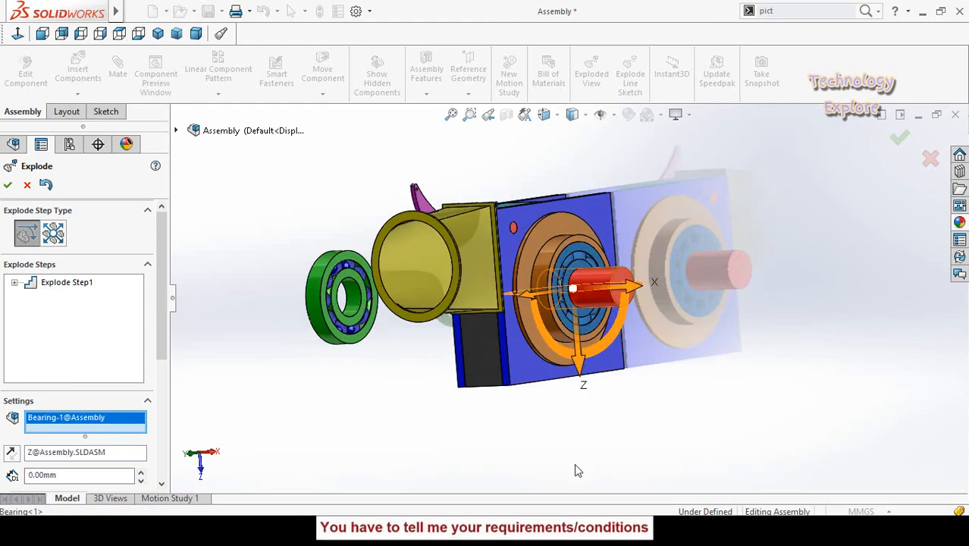
key("ctrl+5")
left_click_drag(646, 288, 825, 292)
Step: Explode the two side discs outward along X, placing each between the housing and its bearing
mouse_move(637, 390)
middle_mouse_down()
mouse_move(632, 382)
mouse_move(642, 393)
middle_mouse_up()
left_click(479, 299)
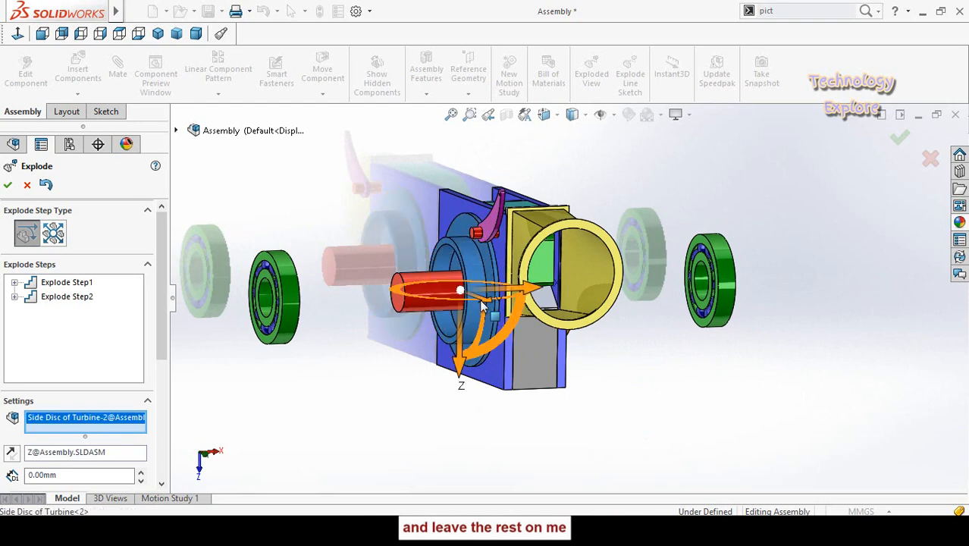
left_click_drag(515, 297, 402, 300)
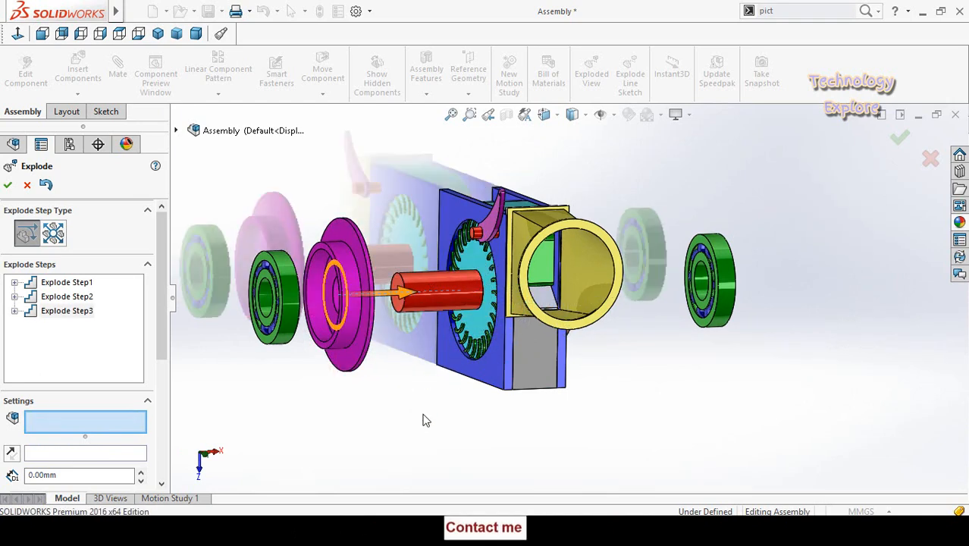
middle_click_drag(478, 446, 554, 320)
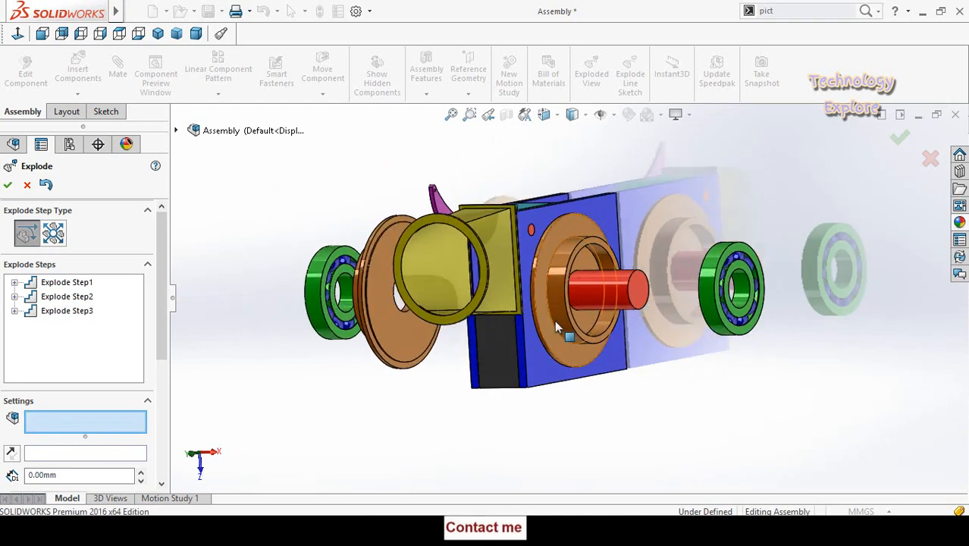
left_click(606, 339)
left_click_drag(645, 296, 722, 295)
Step: Explode the yellow inlet duct away from the housing in the positive Y direction
middle_click_drag(627, 417, 576, 440)
left_click(585, 285)
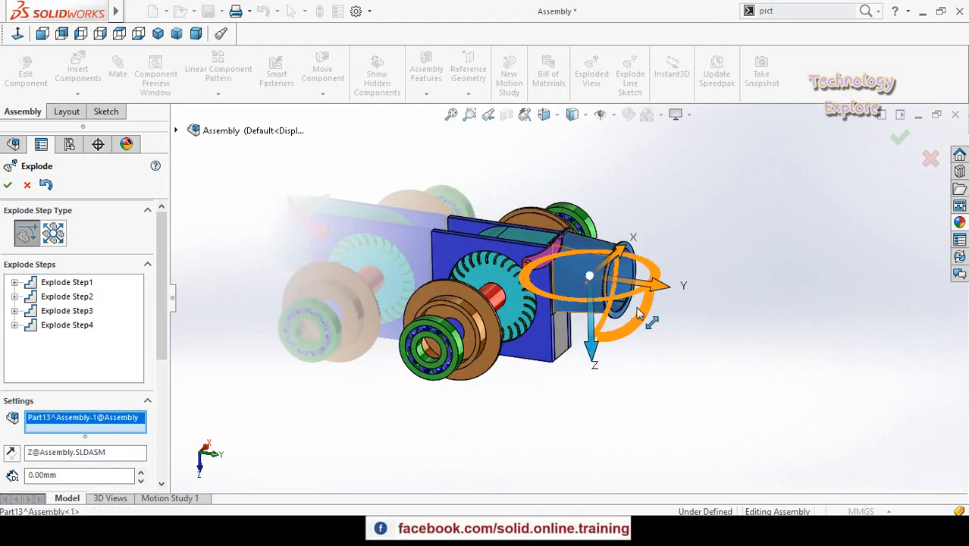
left_click_drag(664, 294, 772, 320)
Step: Explode the teal curved cover upward and the grey end plates downward along Z, clear of the housing
mouse_move(603, 387)
middle_mouse_down()
mouse_move(599, 372)
mouse_move(597, 405)
middle_mouse_up()
left_click(523, 233)
middle_click_drag(377, 291, 362, 235)
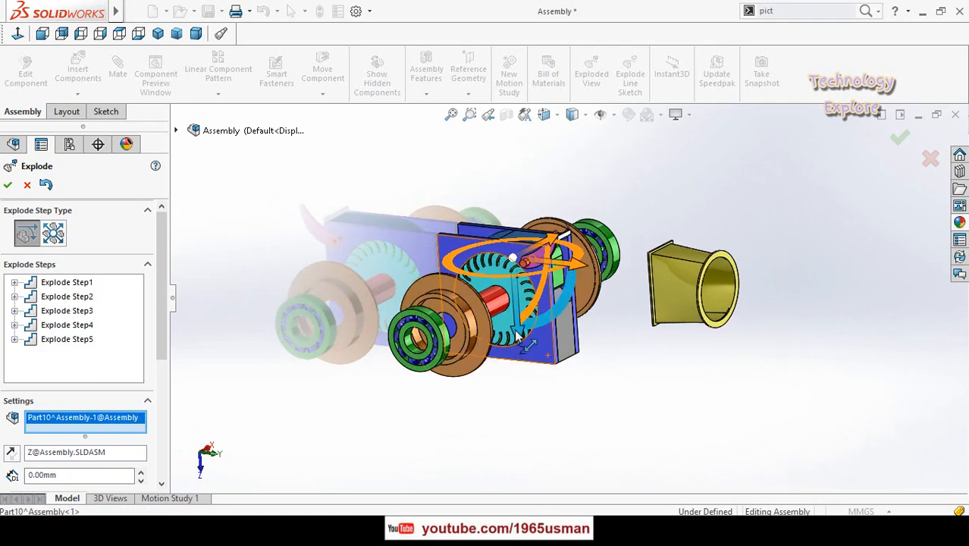
left_click_drag(518, 336, 519, 258)
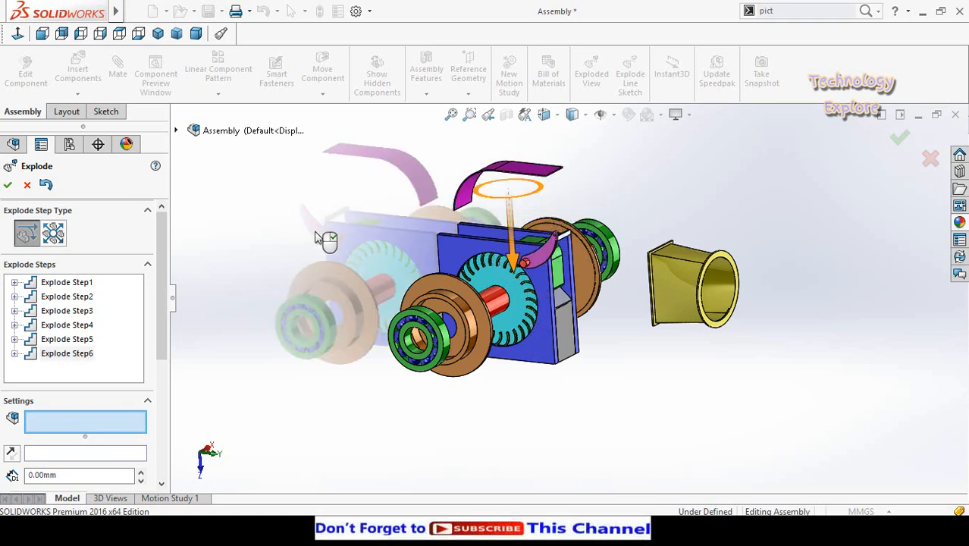
left_click(567, 354)
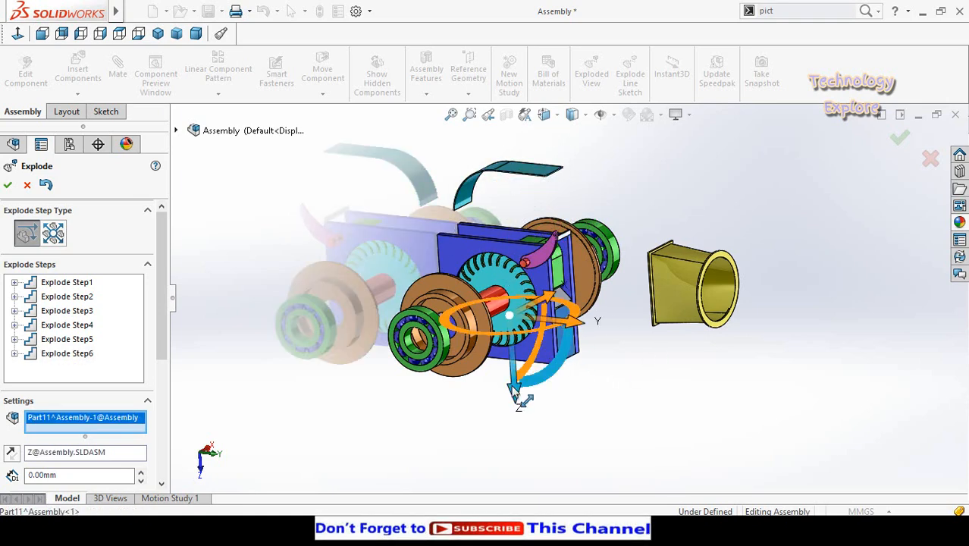
left_click_drag(513, 394, 520, 492)
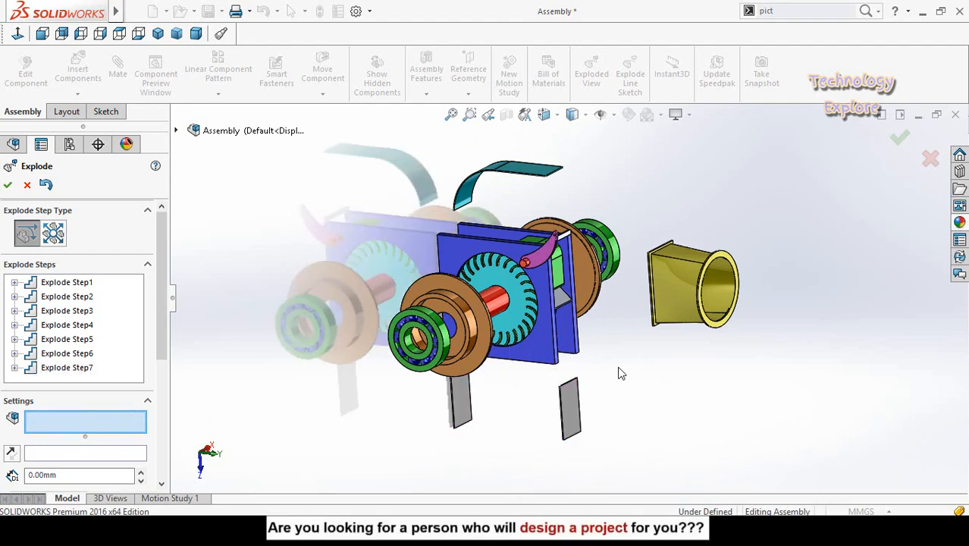
Step: Explode the small inclined plate (Part9) down along Z and shift it back in the negative Y direction
left_click(562, 297)
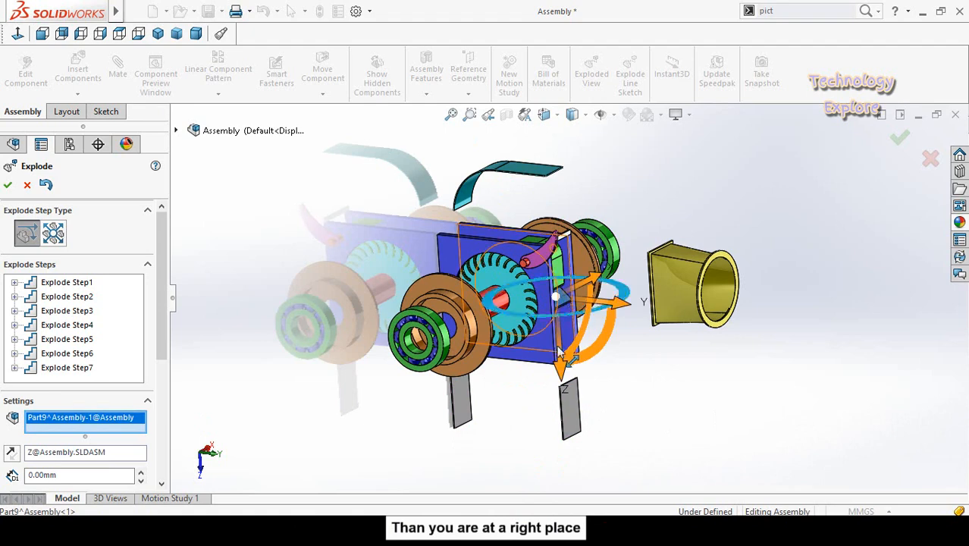
left_click_drag(561, 410, 565, 462)
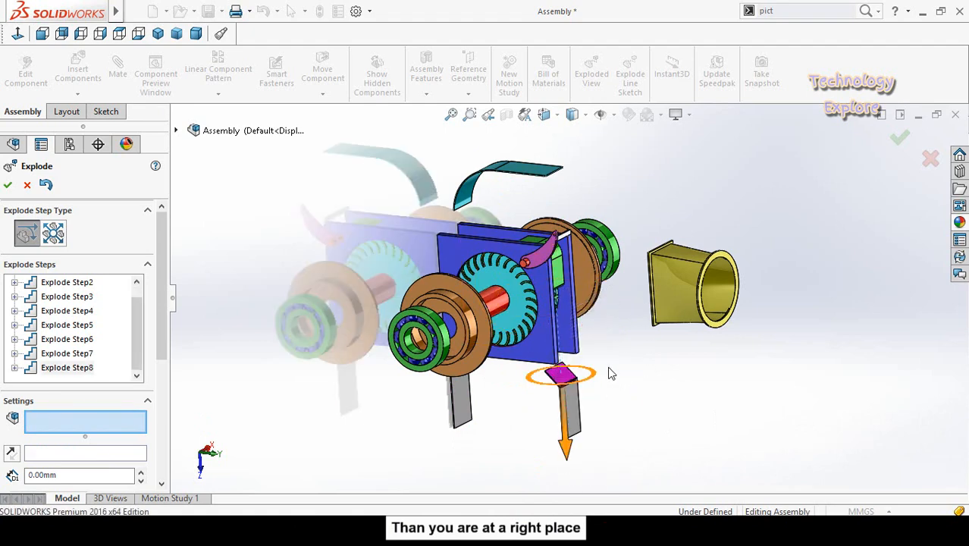
left_click(561, 377)
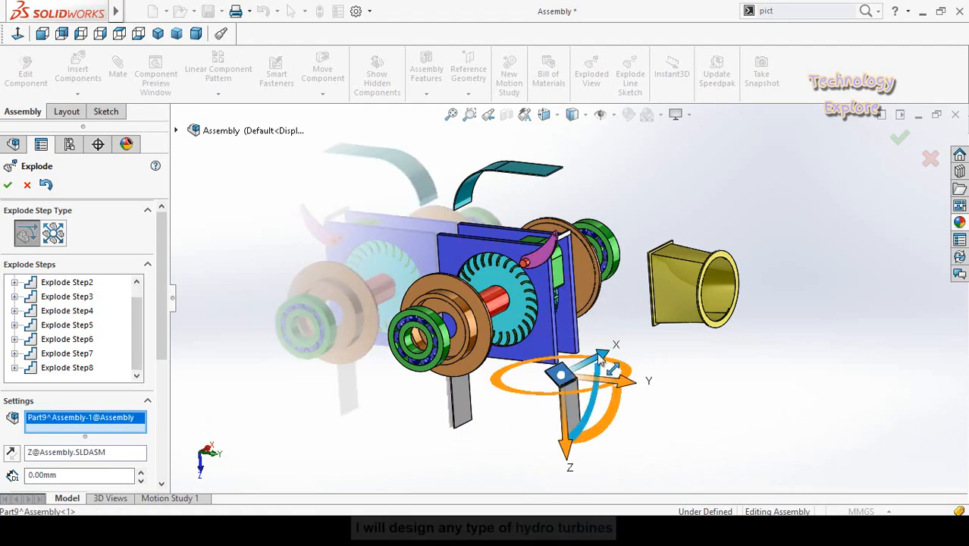
left_click_drag(608, 389, 667, 412)
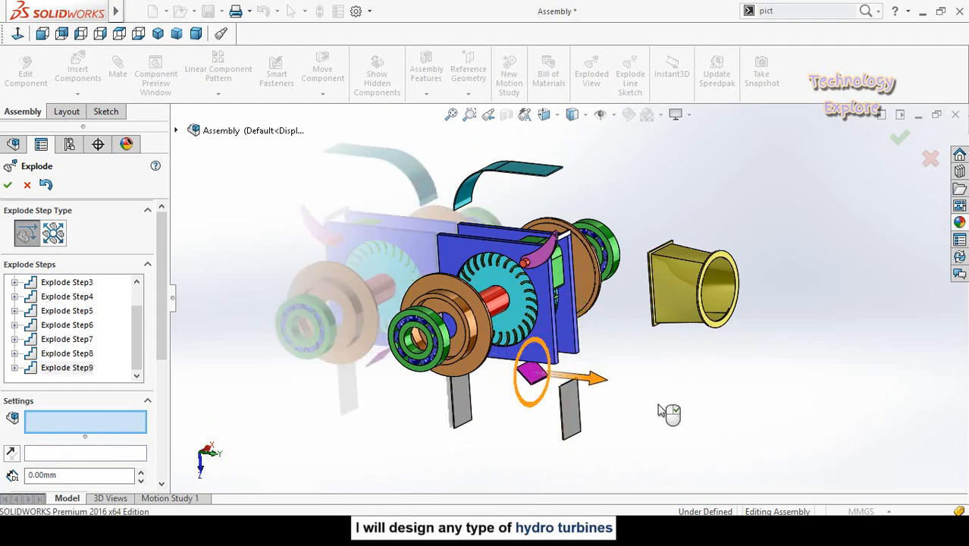
Step: Explode the green guide vane (Part8) out of the housing along Y and raise it along Z
left_click(561, 270)
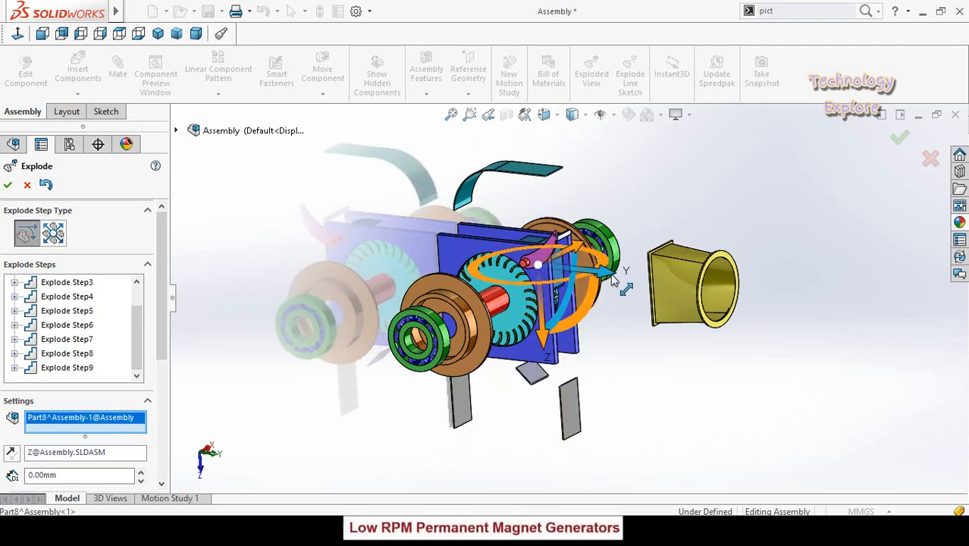
left_click_drag(613, 278, 652, 281)
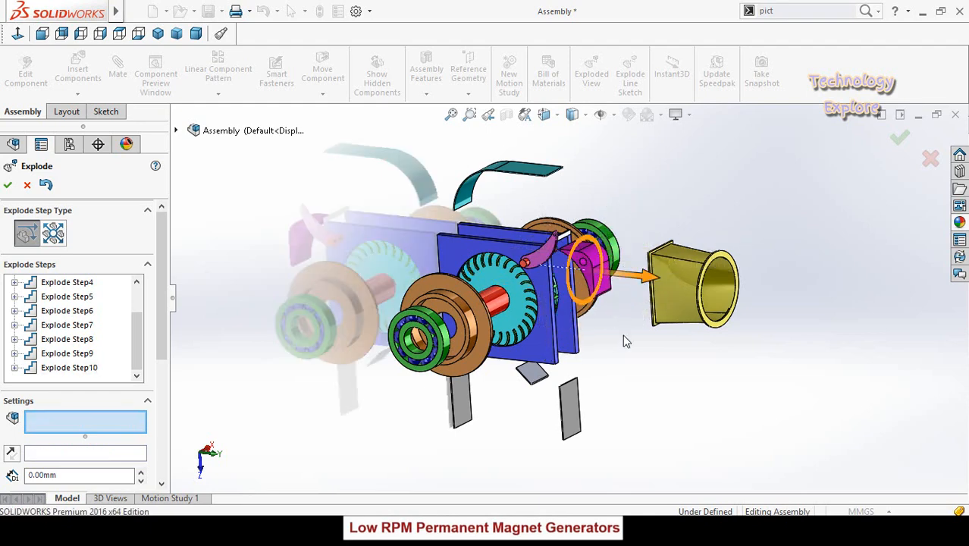
left_click(599, 277)
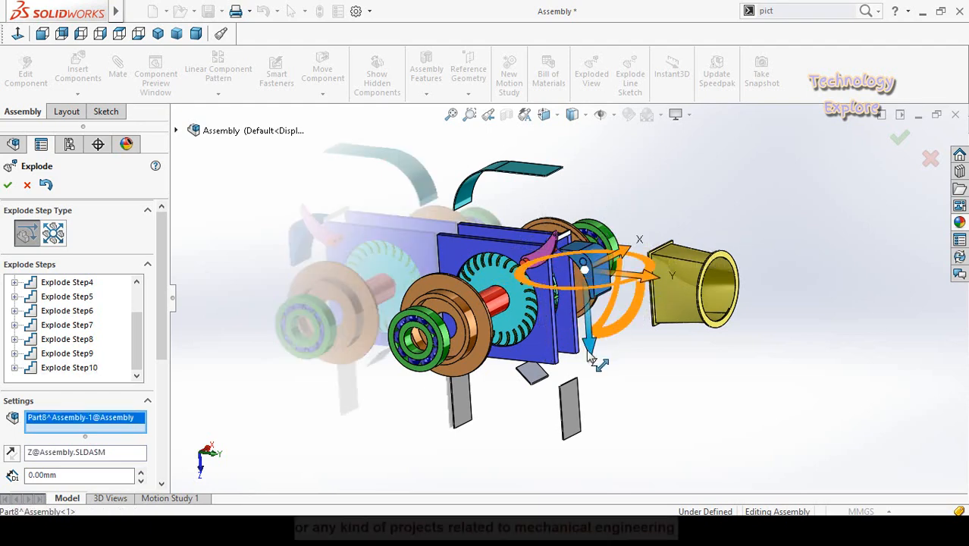
left_click_drag(590, 352, 593, 300)
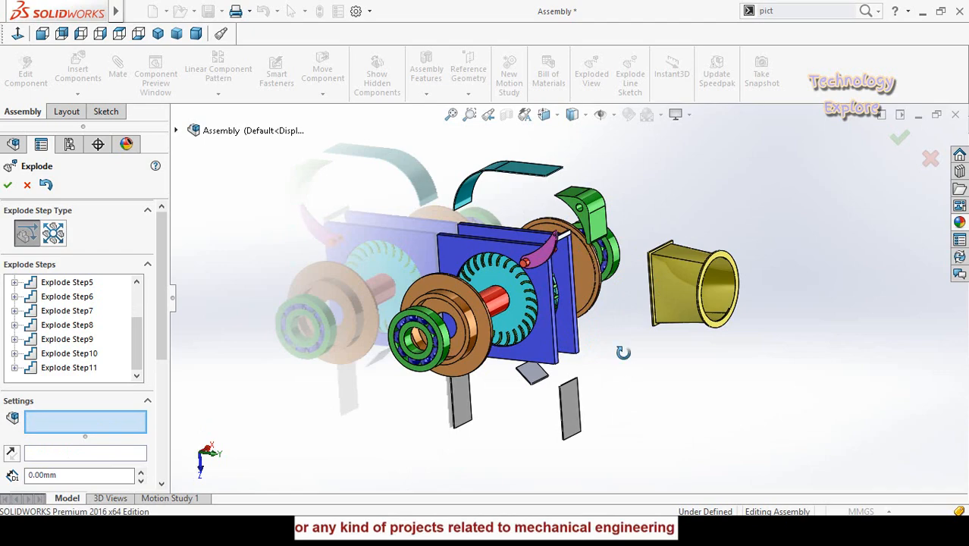
middle_click_drag(623, 352, 553, 280)
scroll(542, 259, "down", 3)
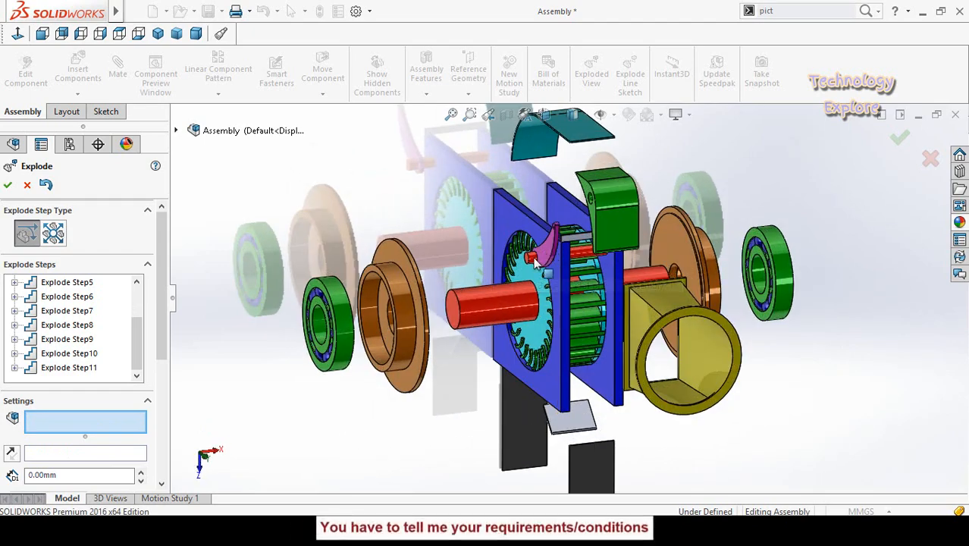
Step: Explode the guide shaft and the guide vane lever together out of the housing in the negative X direction
left_click(554, 258)
left_click(555, 260)
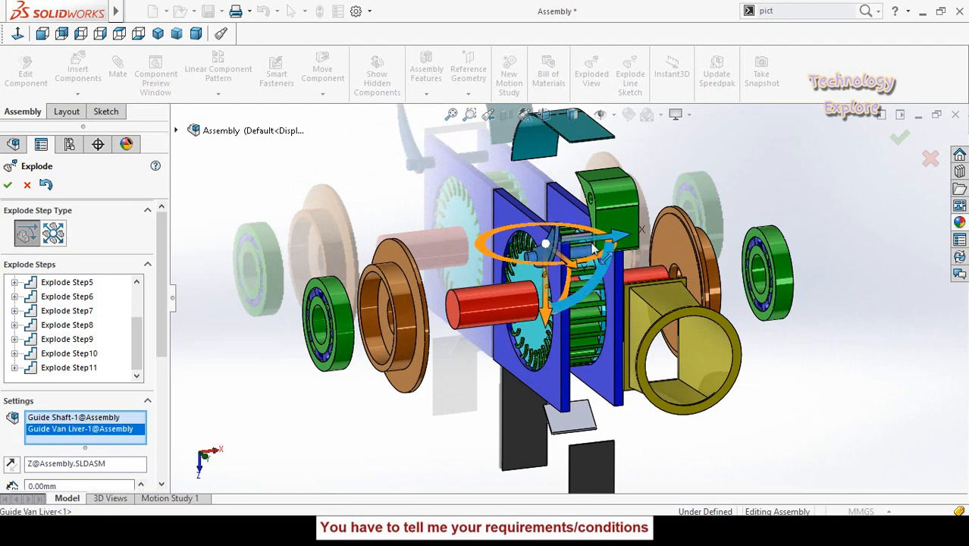
left_click_drag(619, 241, 462, 341)
middle_click_drag(450, 423, 359, 271)
scroll(575, 274, "down", 2)
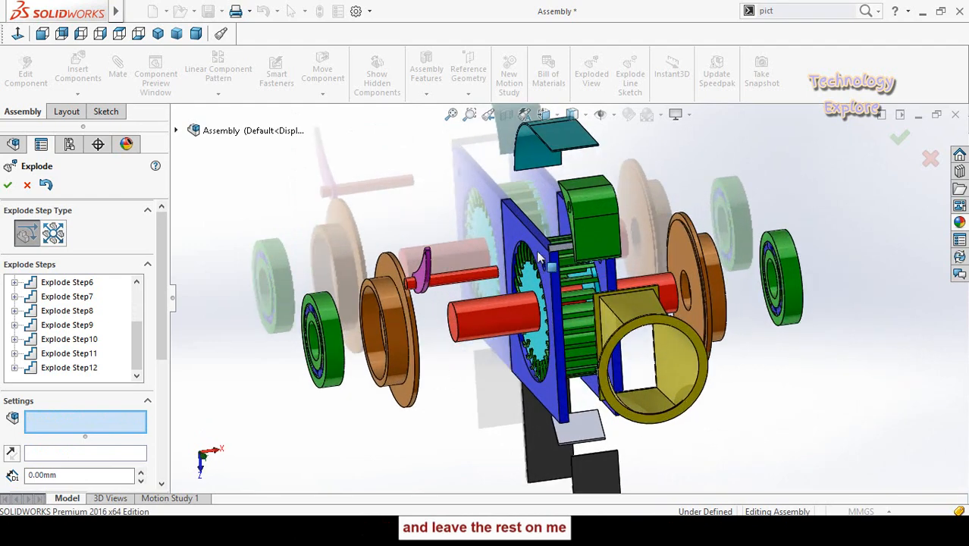
Step: Explode the two blue side walls (Part7) apart along X, one on each side of the runner
left_click(561, 213)
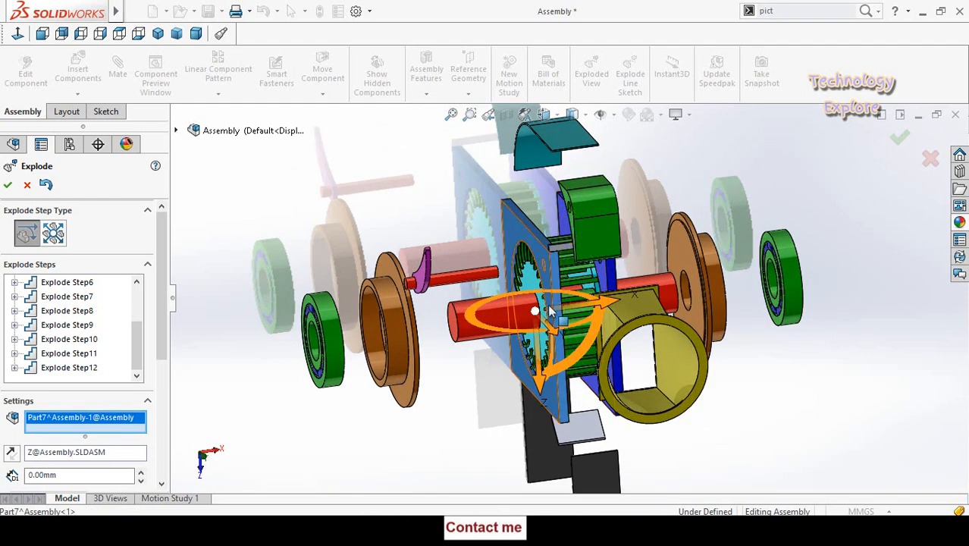
left_click_drag(602, 306, 748, 396)
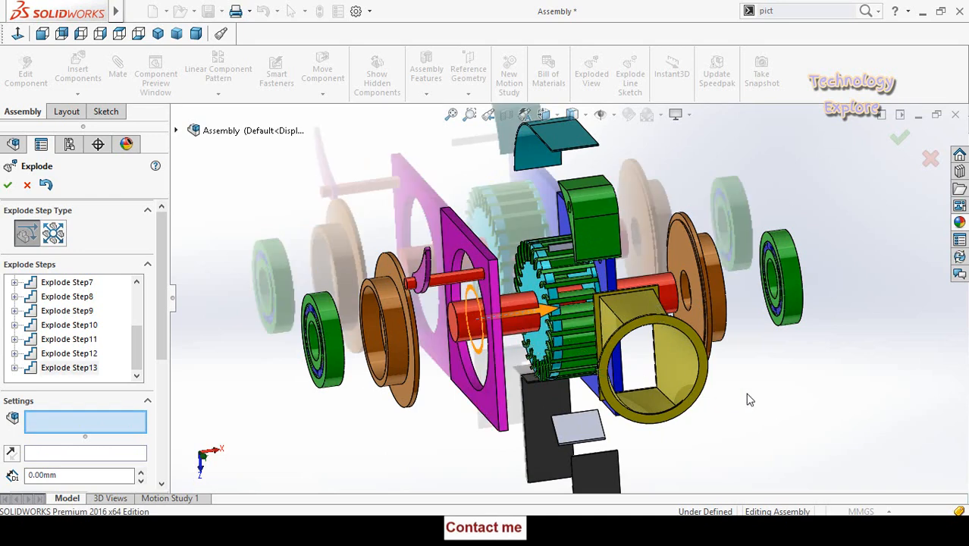
left_click(658, 304)
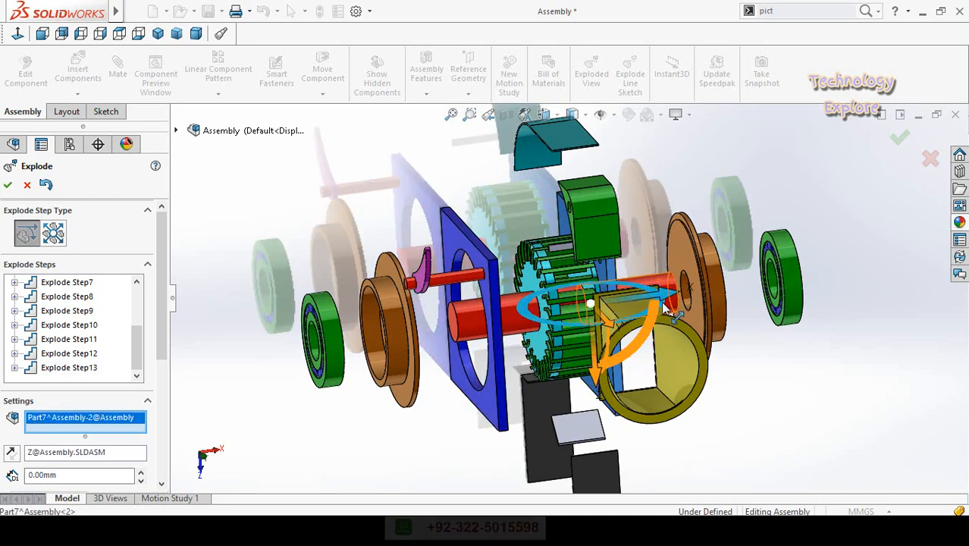
left_click_drag(660, 302, 773, 385)
Step: Check the exploded arrangement from several angles and accept the exploded view
middle_click_drag(762, 373, 845, 391)
key("f")
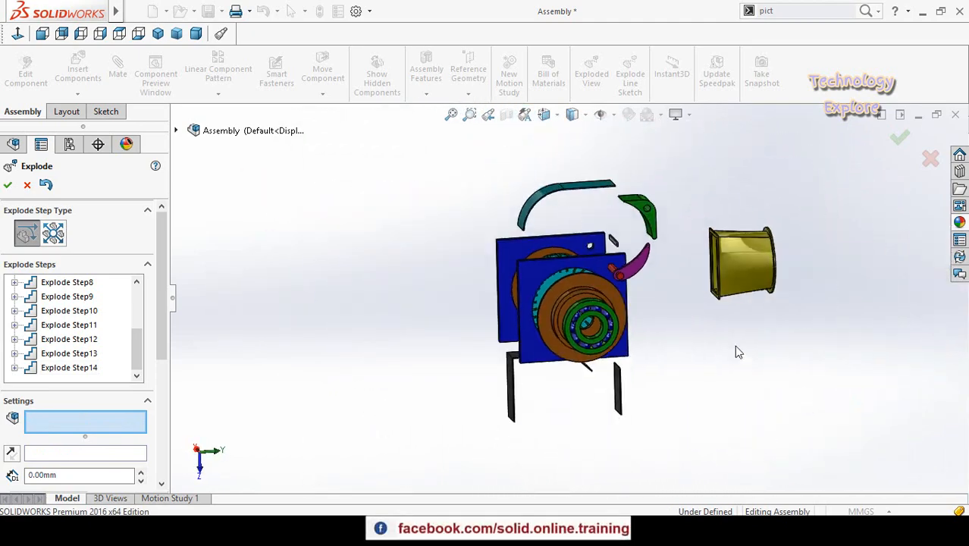
mouse_move(733, 345)
middle_mouse_down()
mouse_move(707, 324)
mouse_move(716, 353)
middle_mouse_up()
scroll(552, 310, "down", 4)
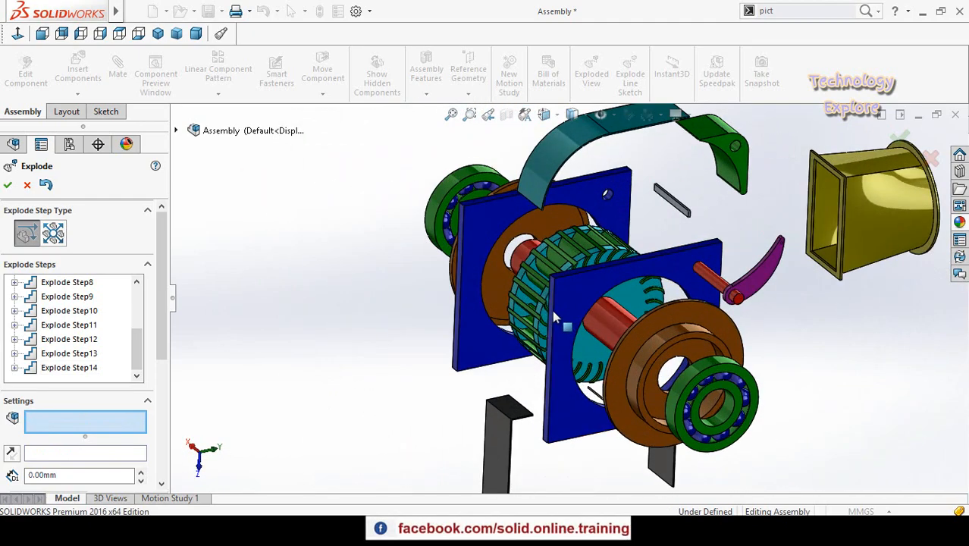
middle_click_drag(552, 310, 582, 307)
scroll(576, 328, "up", 3)
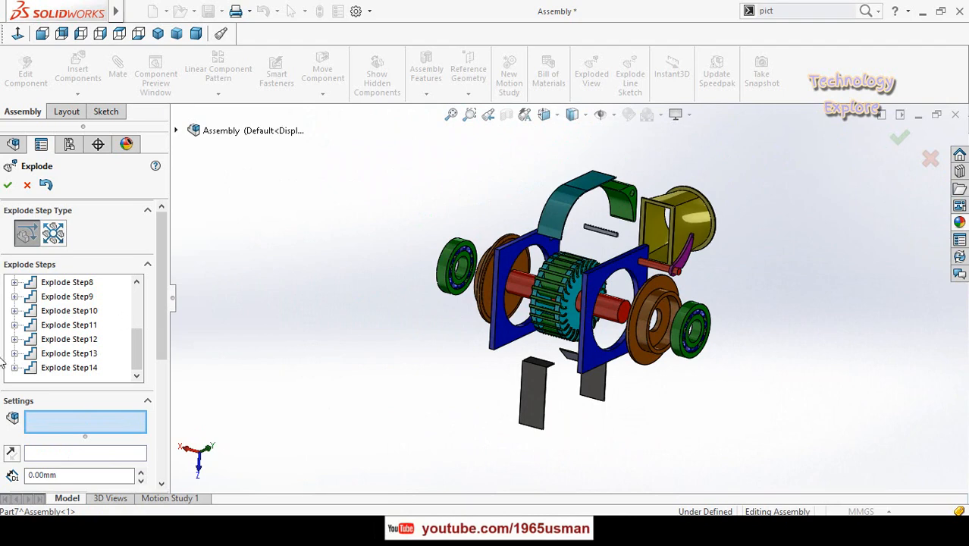
left_click(7, 184)
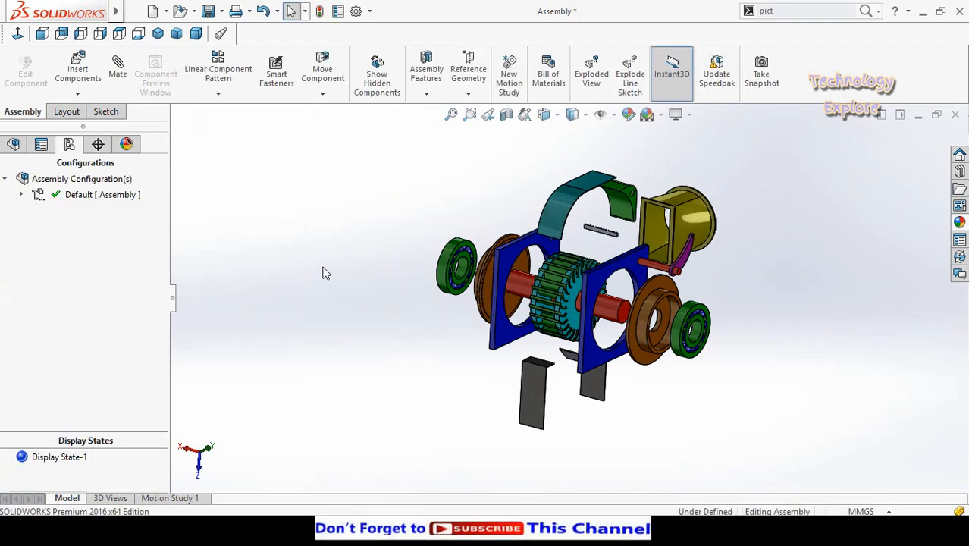
mouse_move(322, 271)
middle_mouse_down()
mouse_move(303, 242)
mouse_move(316, 288)
middle_mouse_up()
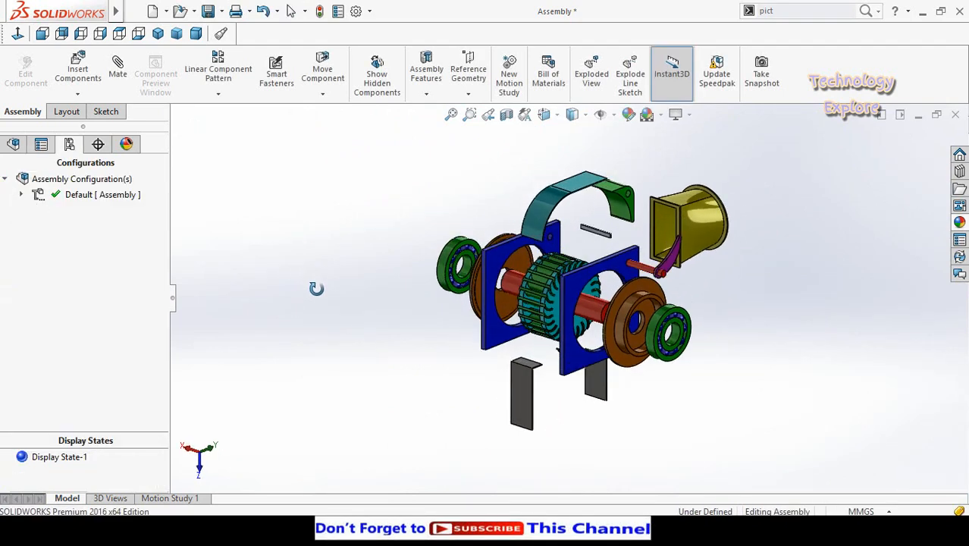
Step: Toggle ExplView1 of the Default configuration between collapsed and exploded, leaving the turbine collapsed
left_click(22, 196)
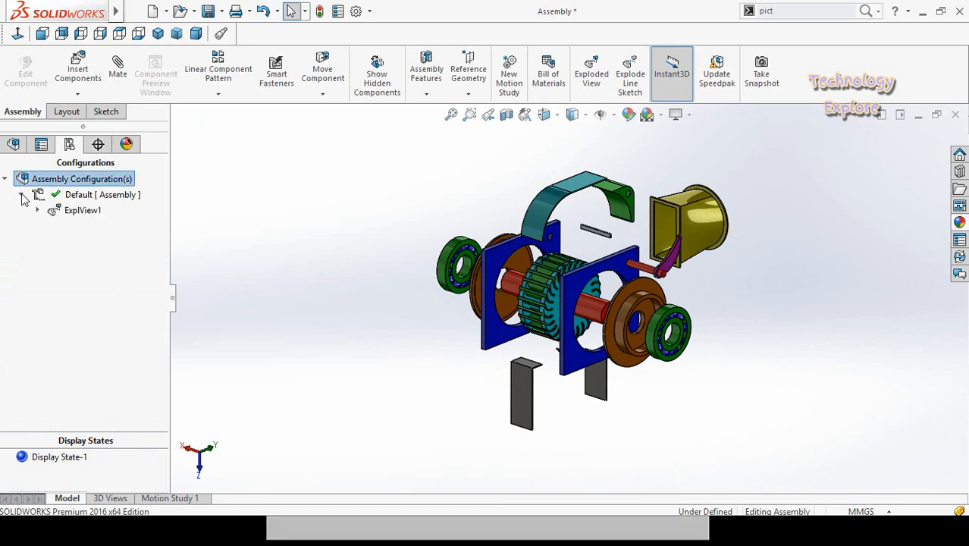
double_click(83, 211)
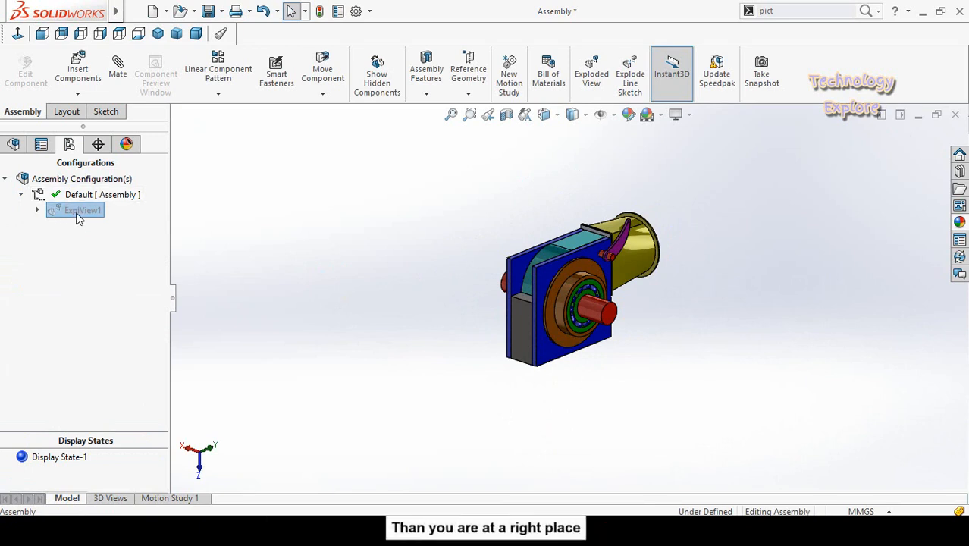
double_click(77, 214)
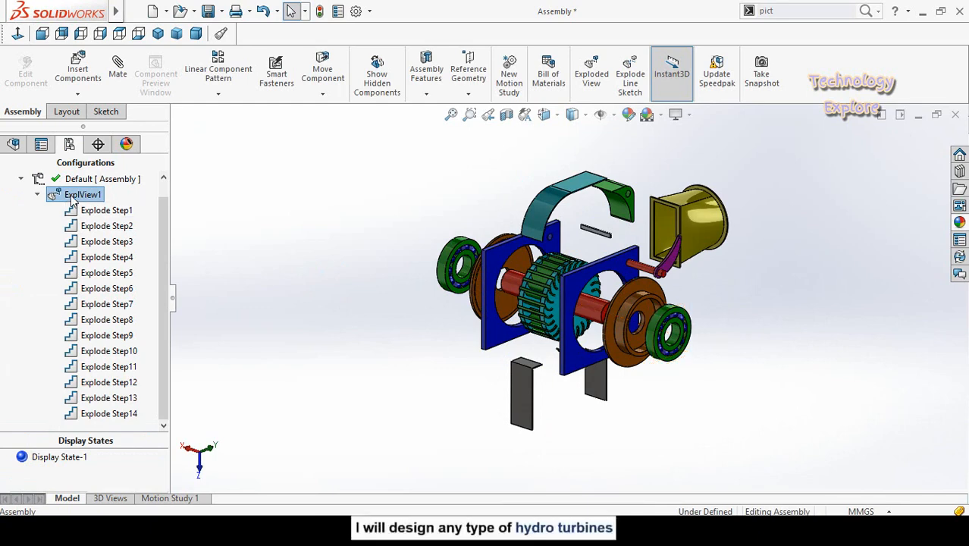
double_click(76, 195)
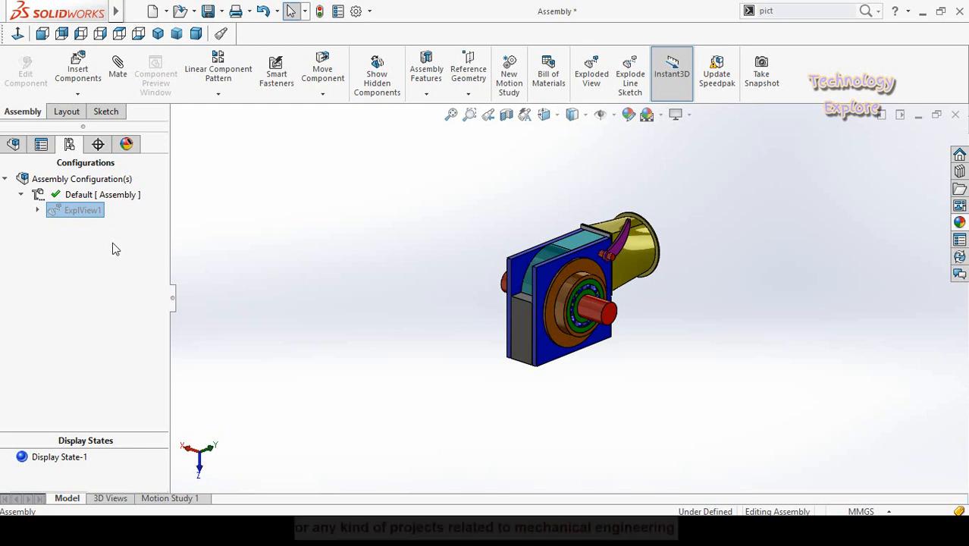
middle_click_drag(640, 327, 514, 393)
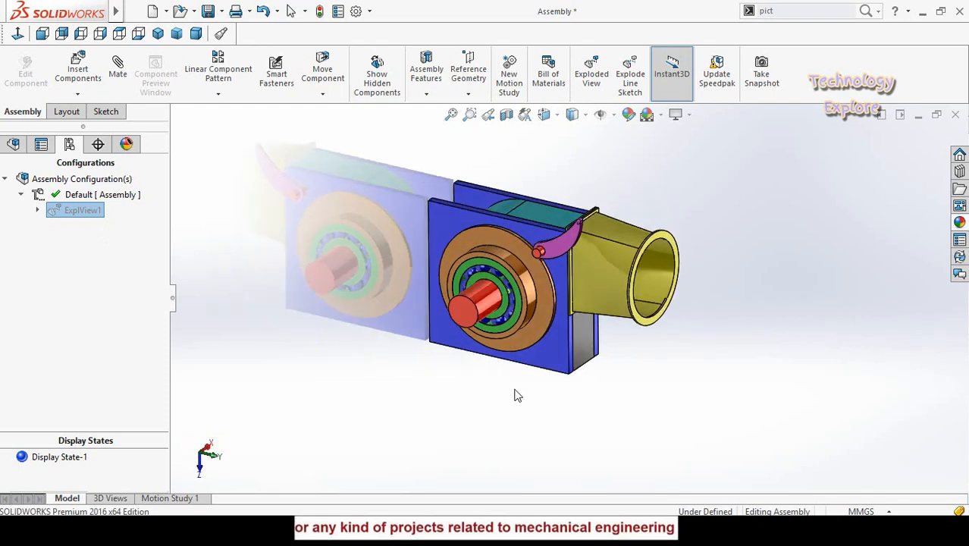
middle_click_drag(390, 342, 381, 334)
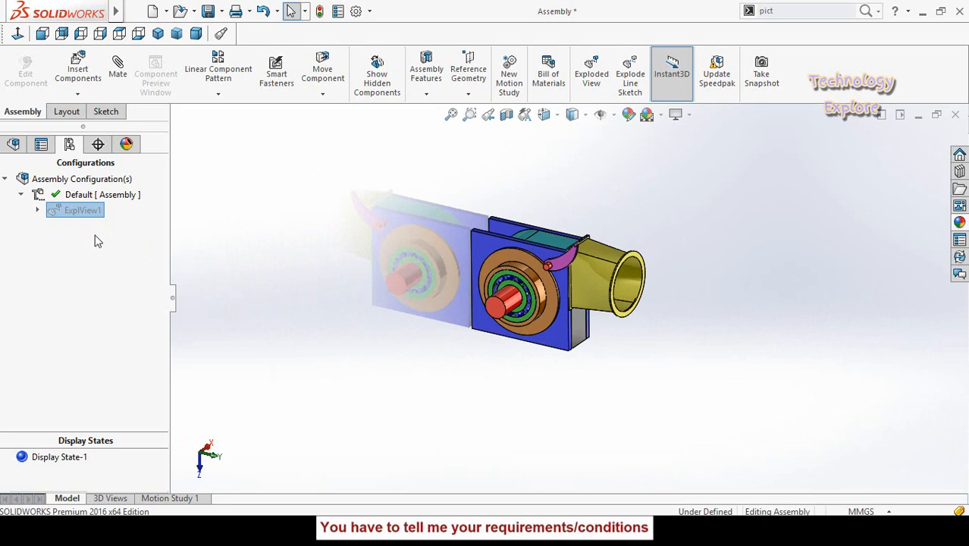
Step: Animate the explosion of ExplView1 at half playback speed and close the animation controller
right_click(70, 219)
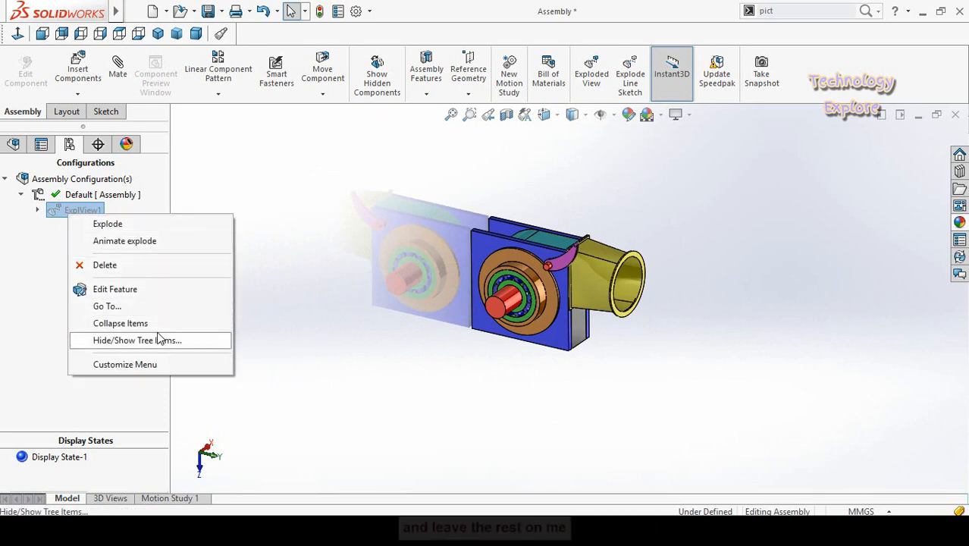
left_click(124, 241)
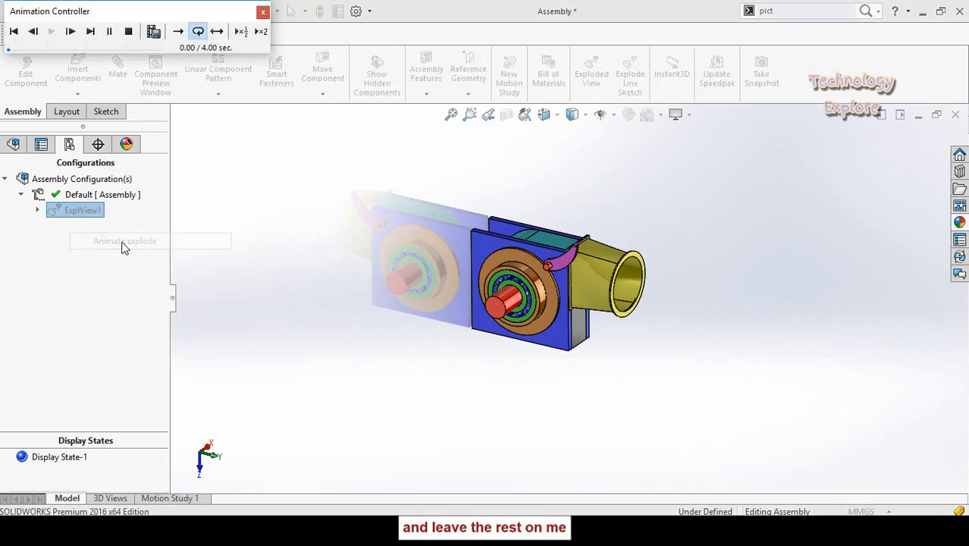
left_click(241, 31)
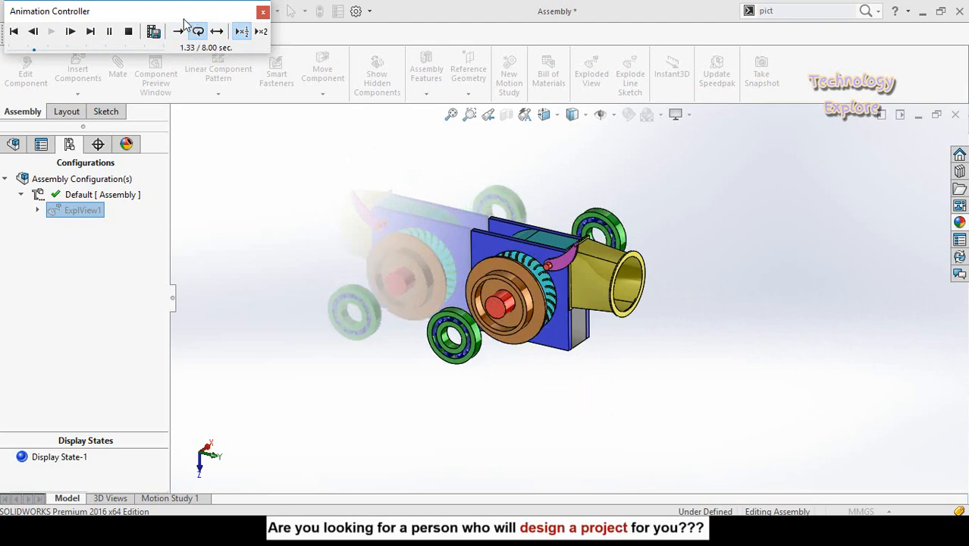
left_click_drag(218, 12, 210, 31)
left_click(253, 32)
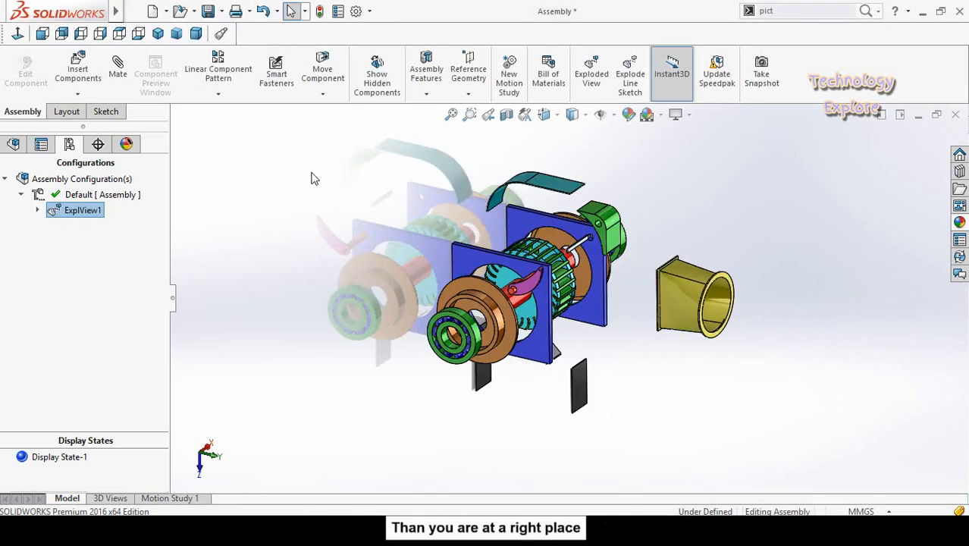
Step: Collapse ExplView1 and explode it again
double_click(83, 212)
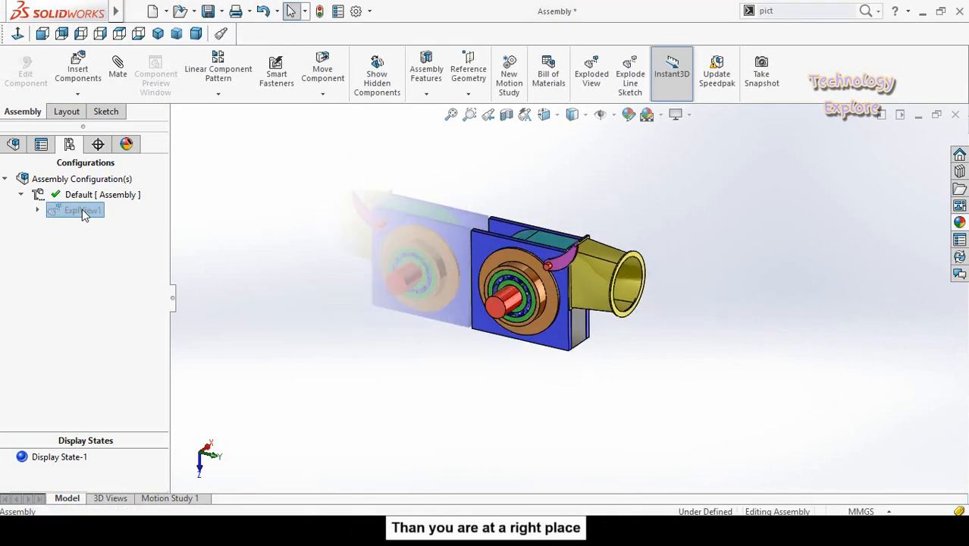
left_click(340, 283)
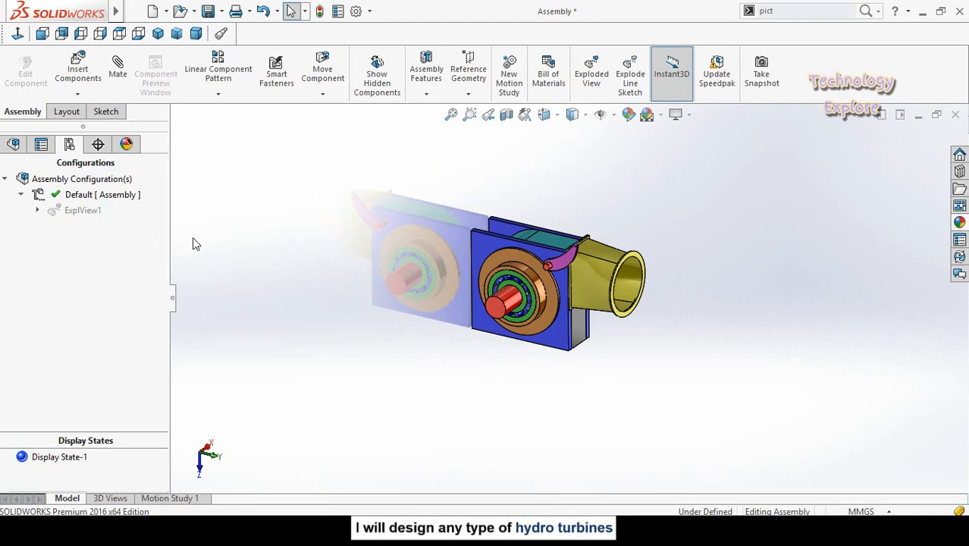
double_click(73, 212)
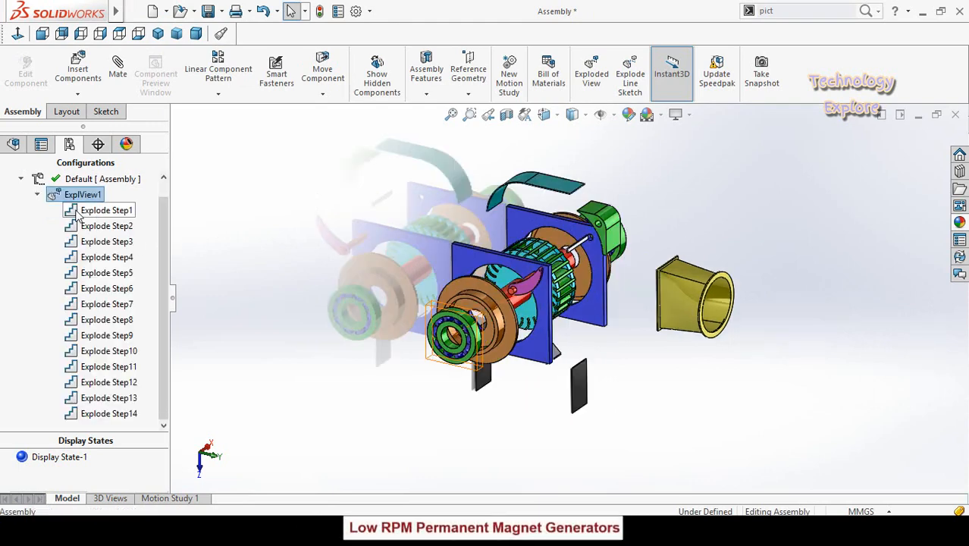
left_click(287, 245)
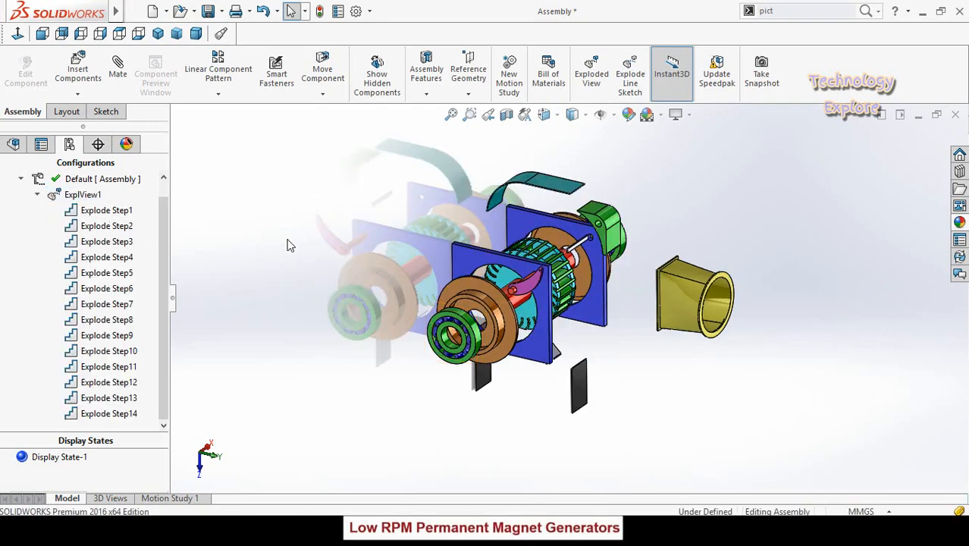
Step: Play the collapse animation of ExplView1 and move the animation controller clear of the window's upper edge
right_click(83, 195)
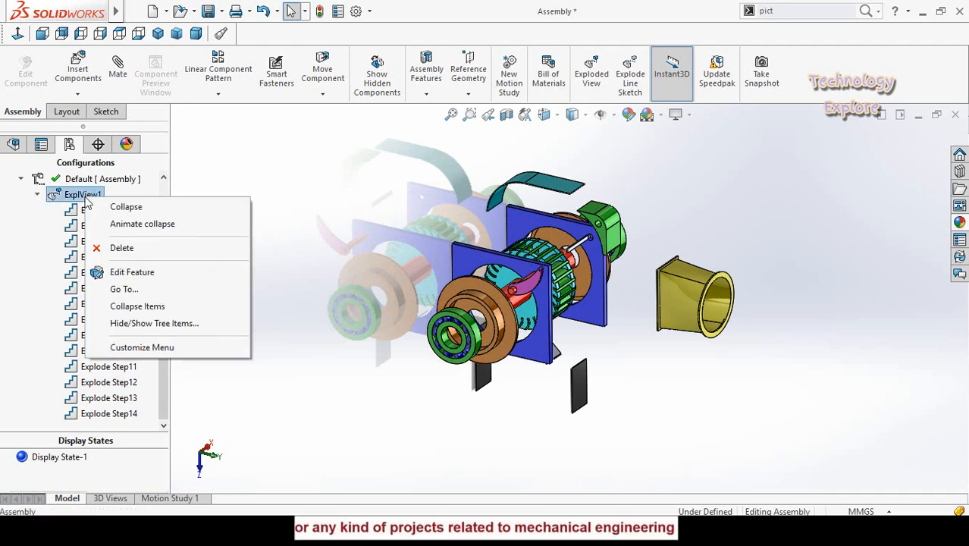
left_click(142, 223)
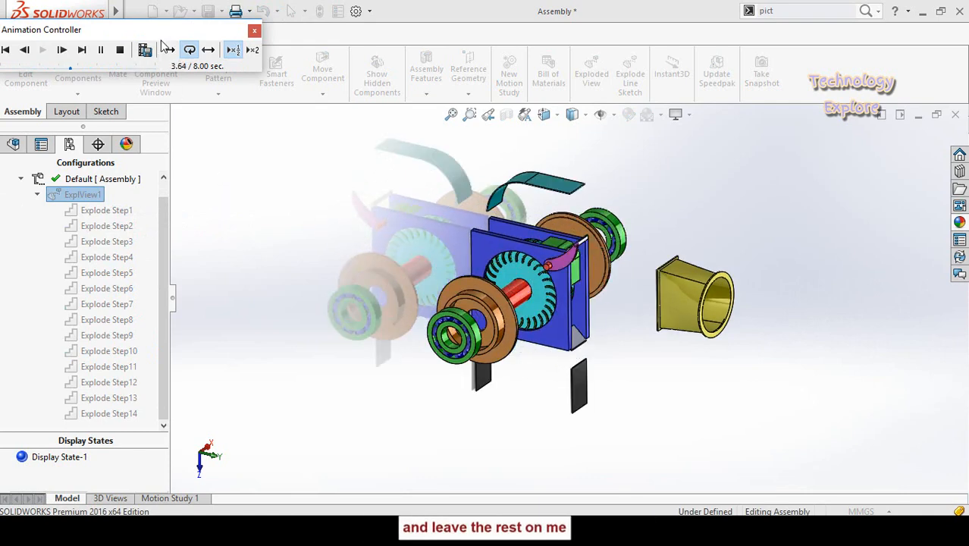
left_click_drag(163, 29, 171, 88)
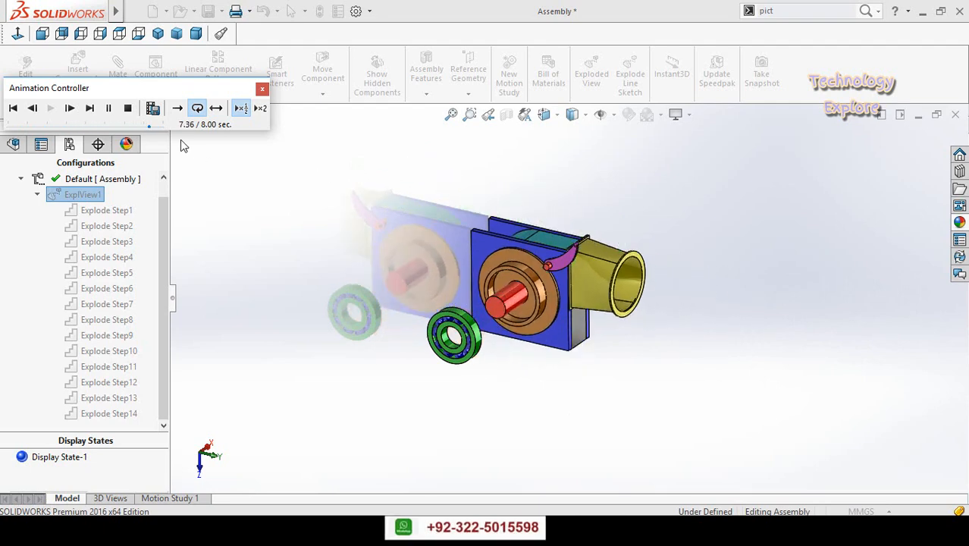
Step: Save the animation as the AVI file Assembly in Cross Flow Turbine 6kW, using a 16:9 aspect ratio and the Intel IYUV codec
left_click(152, 110)
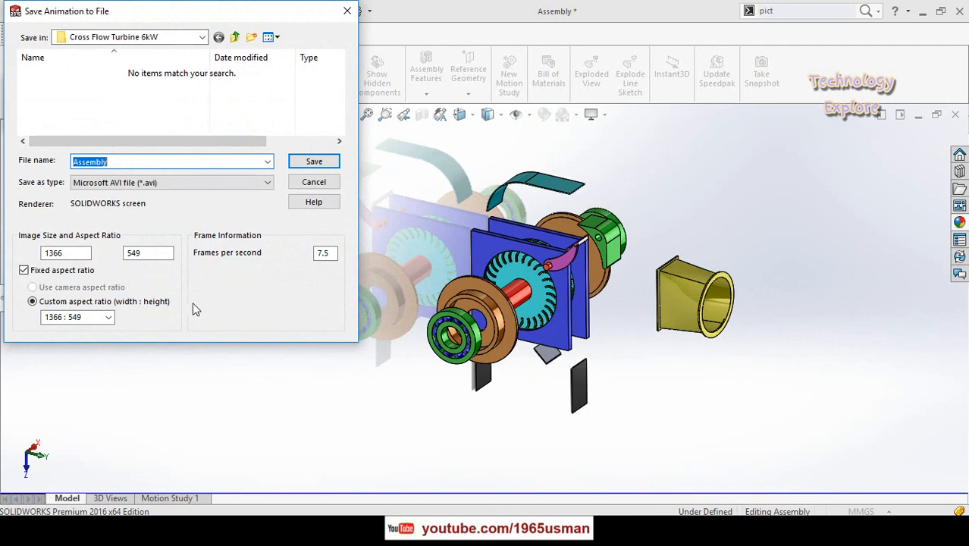
left_click(109, 318)
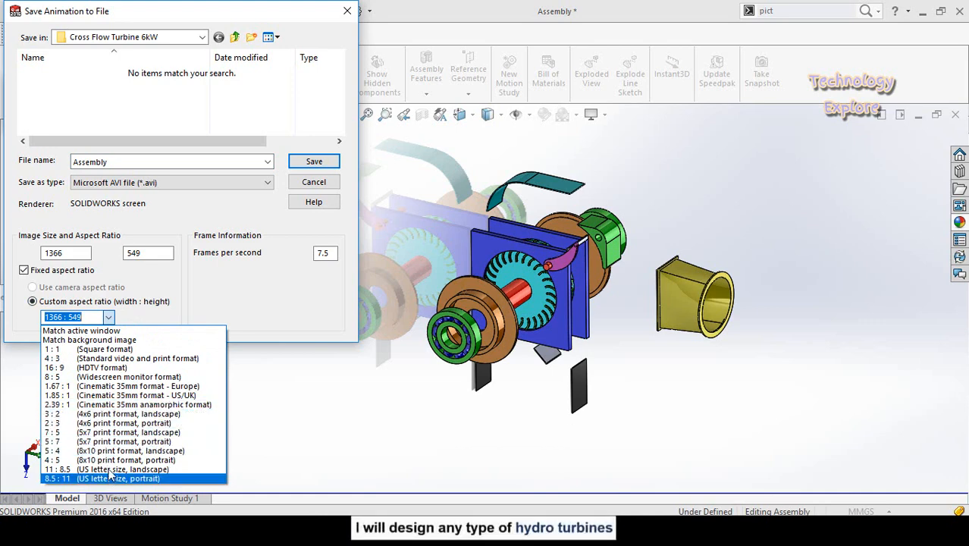
left_click(97, 369)
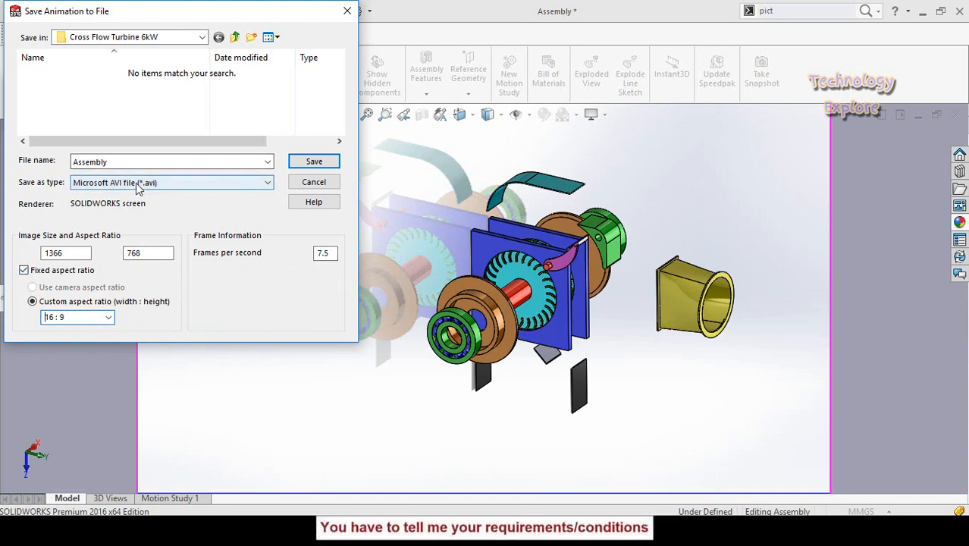
left_click(304, 162)
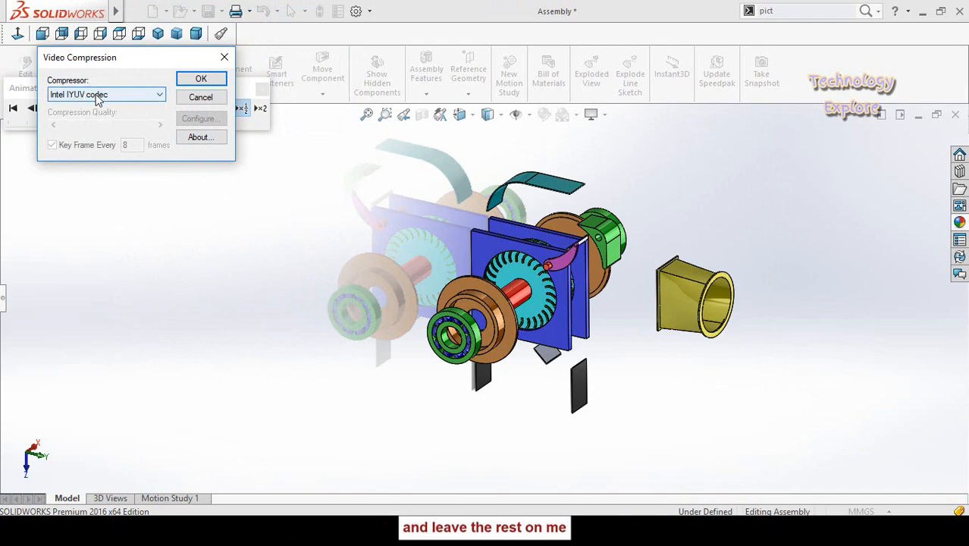
left_click(202, 79)
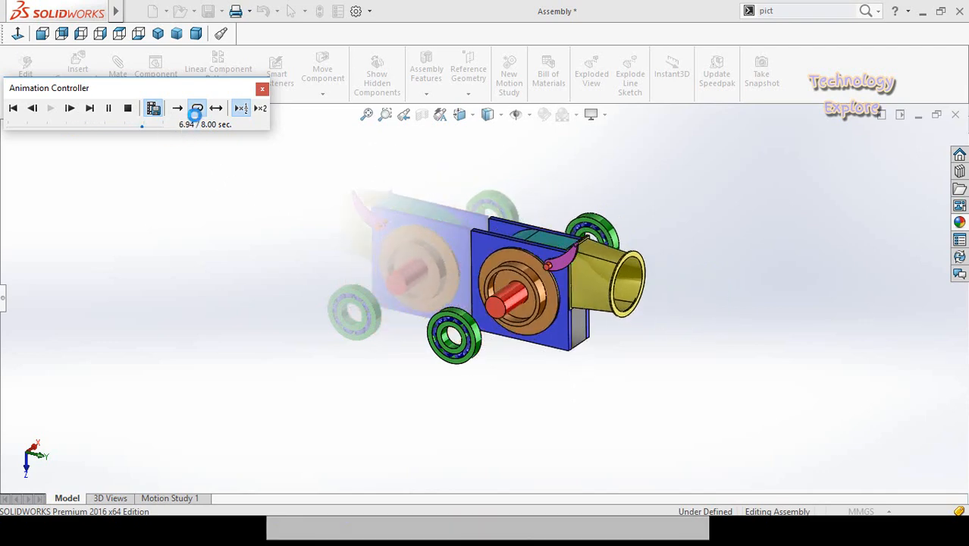
Step: Stop and close the animation playback, and open the Cross Flow Turbine 6kW folder in File Explorer
left_click(127, 107)
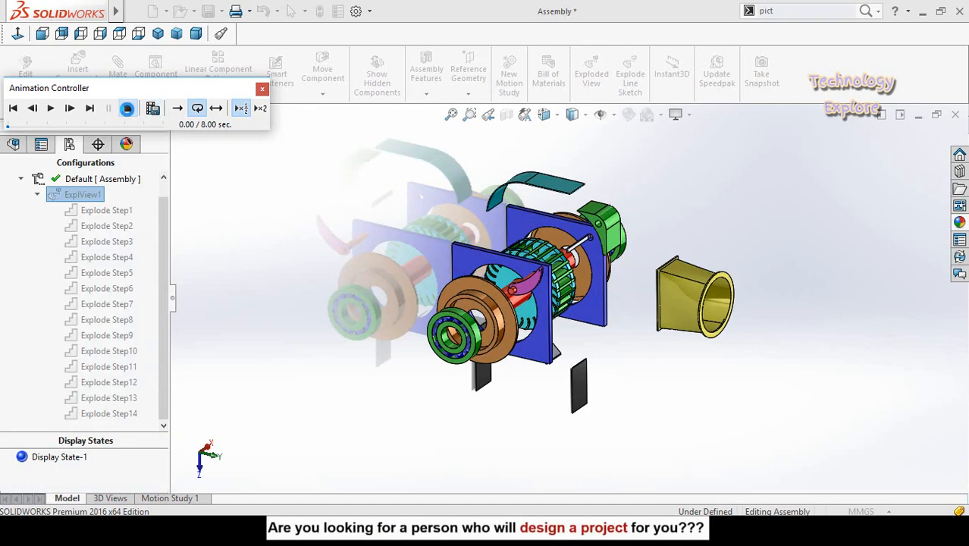
left_click(262, 88)
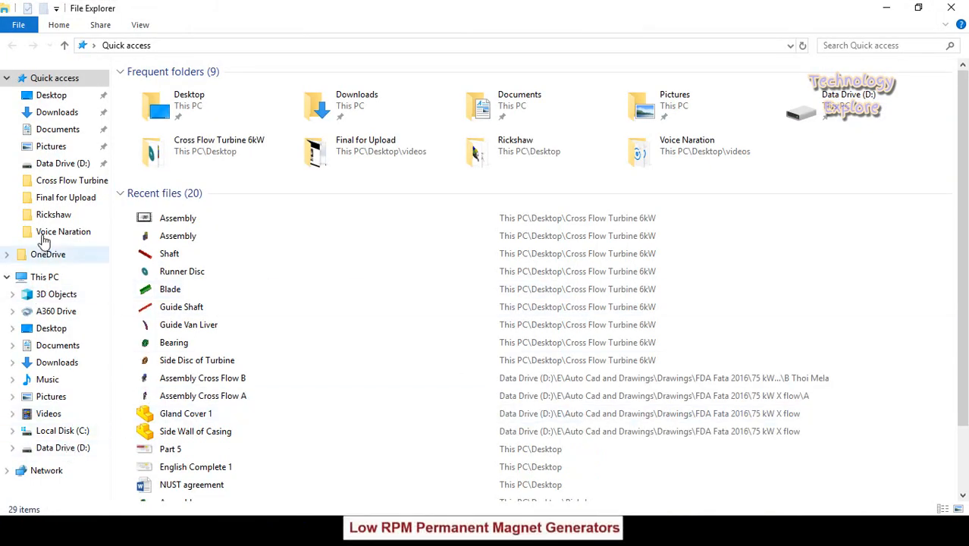
left_click(43, 180)
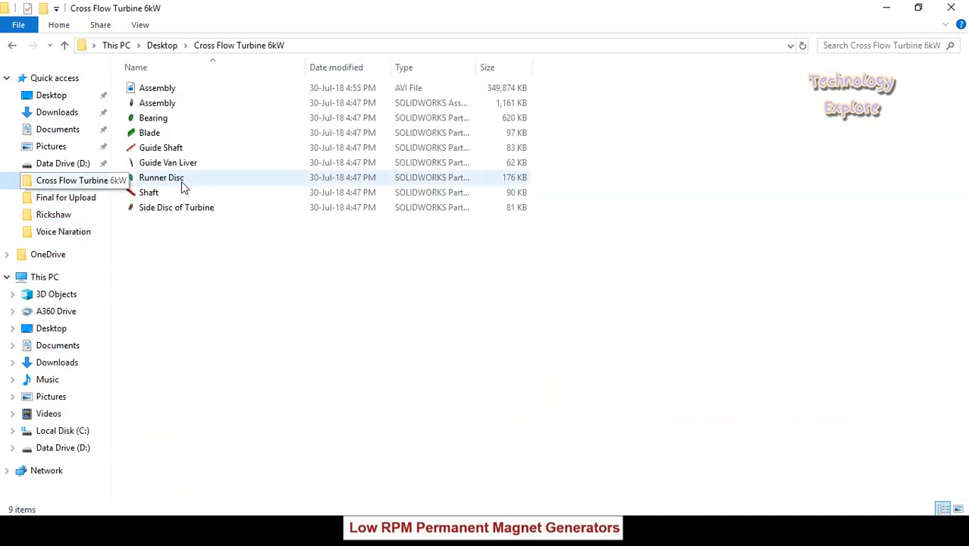
Step: Open the Assembly AVI file from the Cross Flow Turbine 6kW folder and watch the exploded-view animation in full screen
right_click(146, 88)
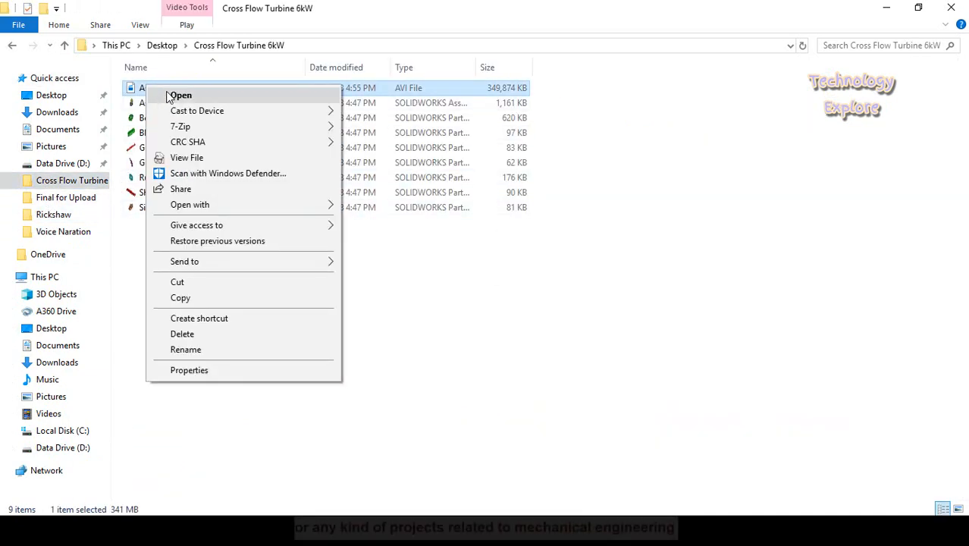
left_click(176, 96)
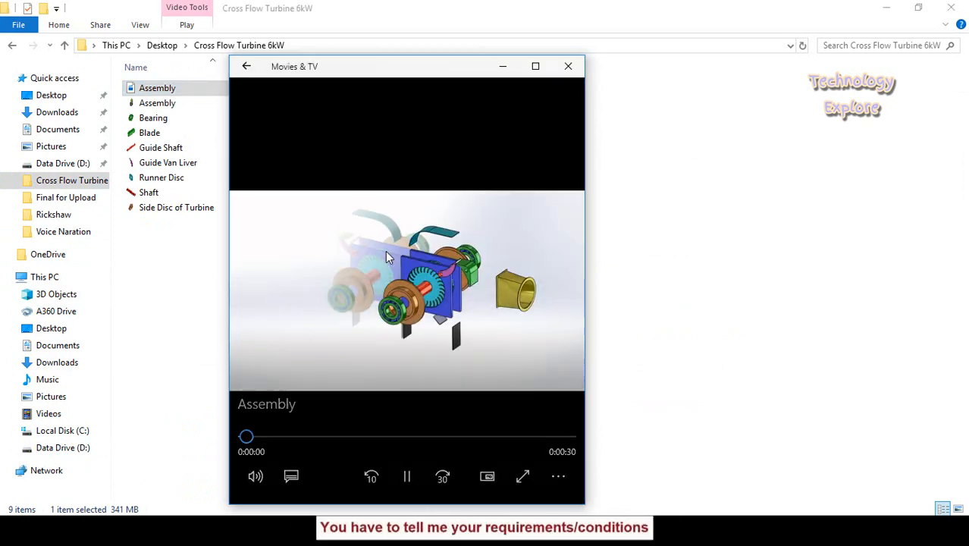
double_click(385, 252)
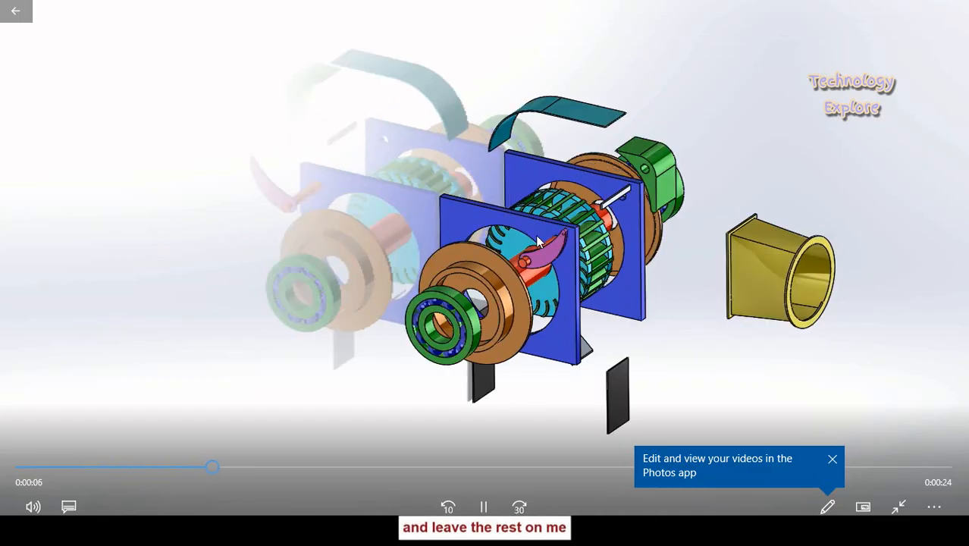
Step: Close the video player and File Explorer, return to the turbine assembly in SOLIDWORKS and examine the collapsed model from another angle
key("Escape")
left_click(568, 73)
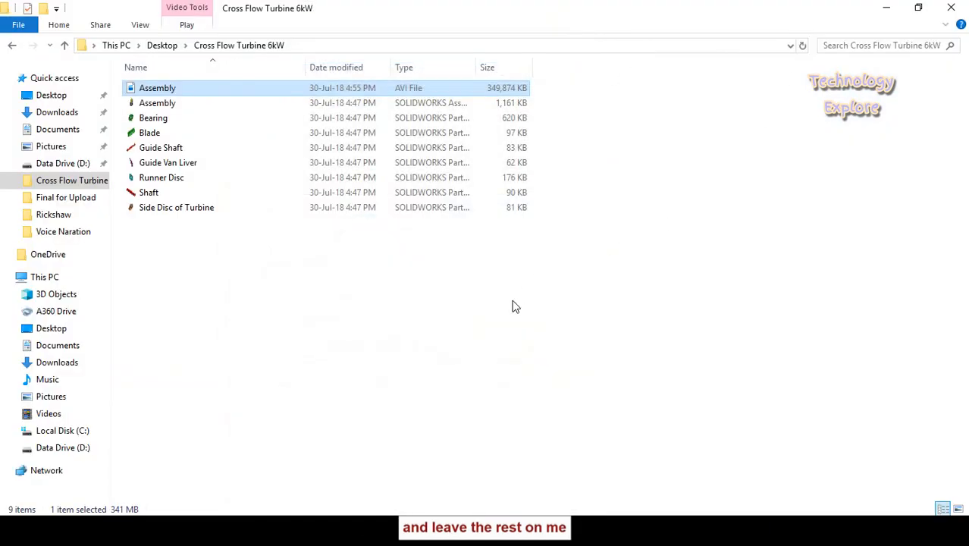
left_click(941, 9)
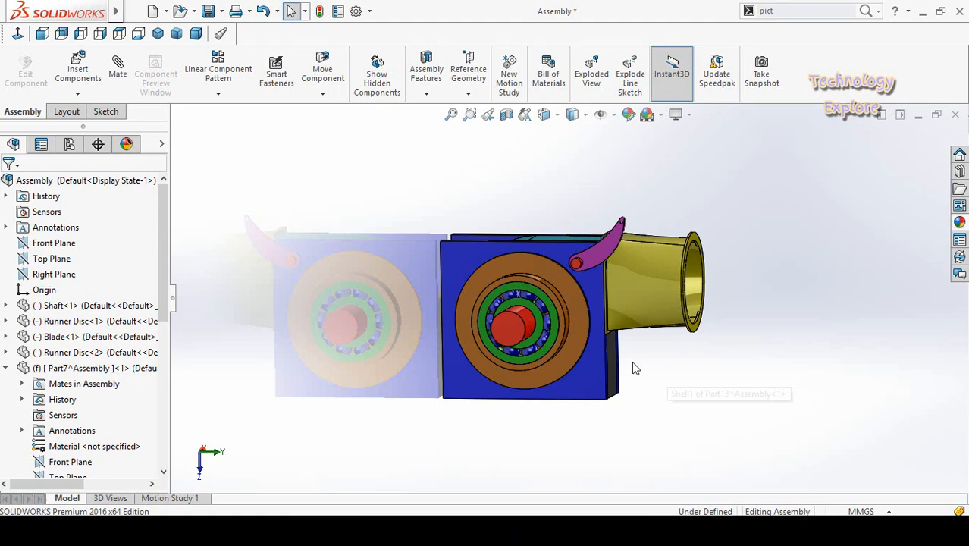
middle_click_drag(633, 363, 661, 353)
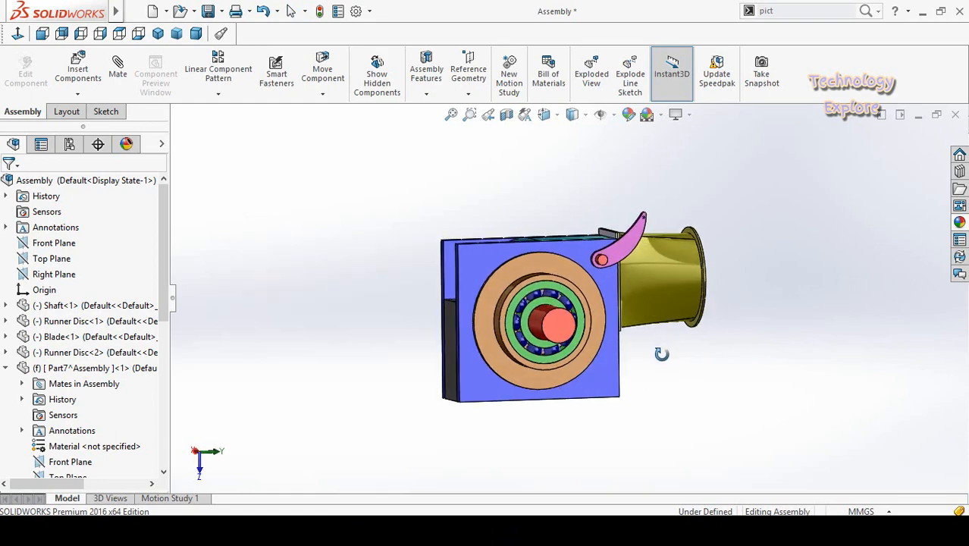